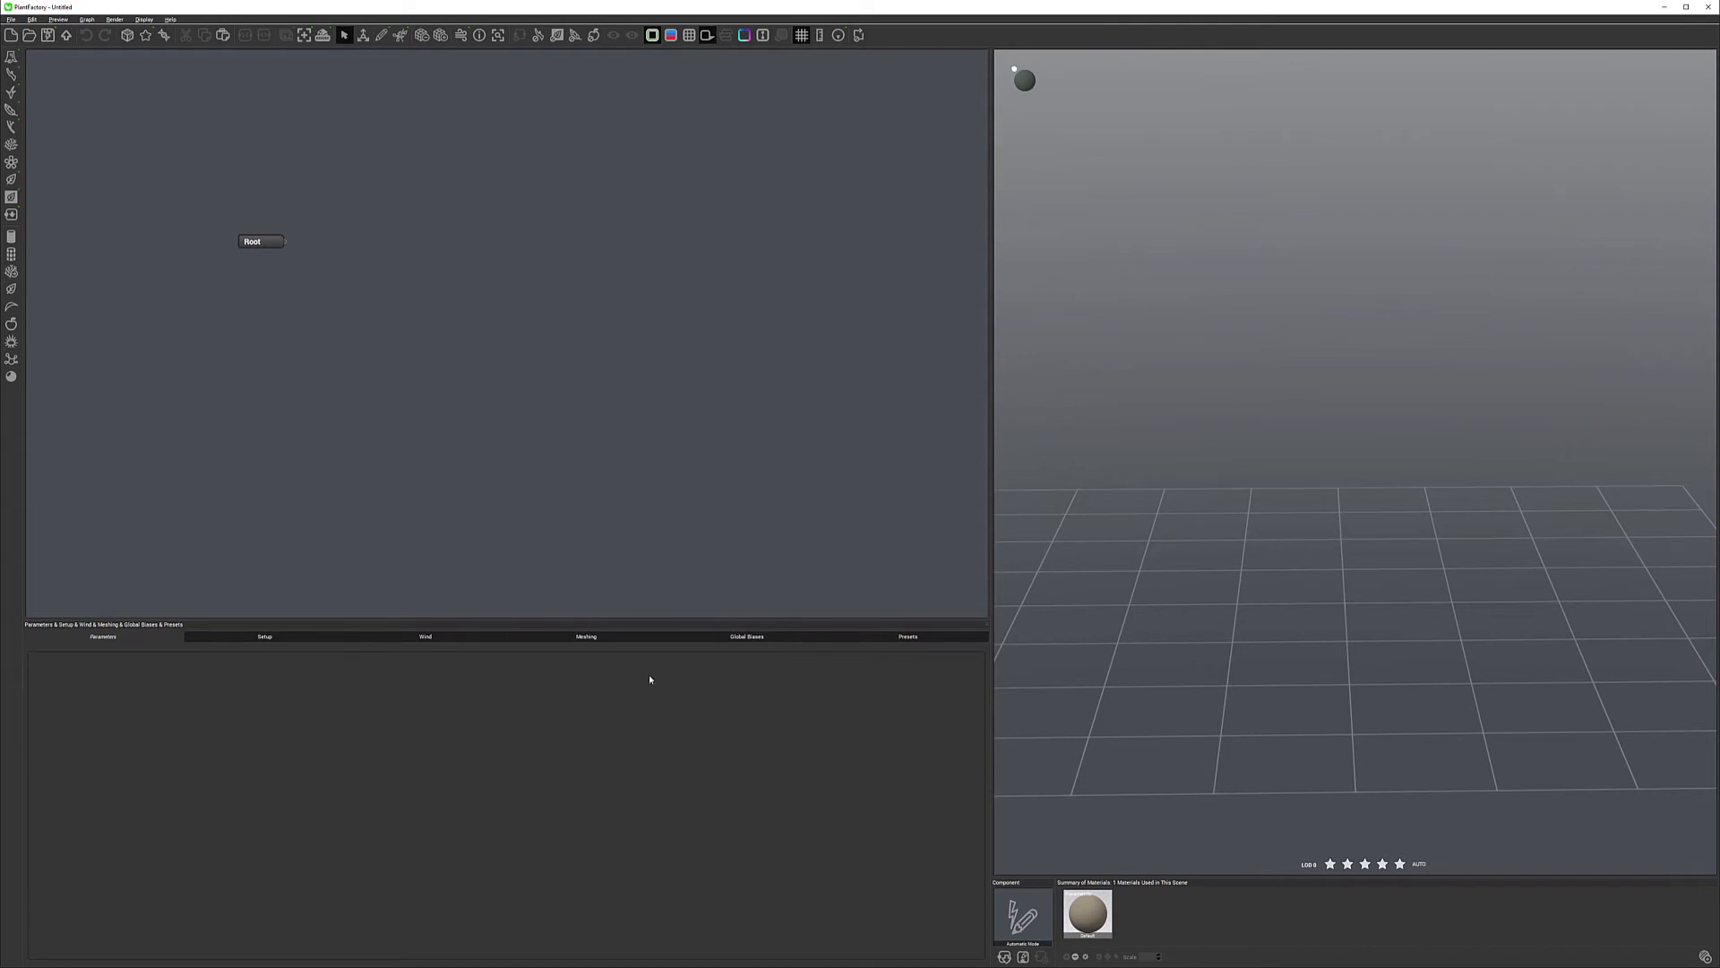
Adjust the split between the node graph and the 3D preview so that the preview is slightly narrower.
scroll(371, 241, "up", 1)
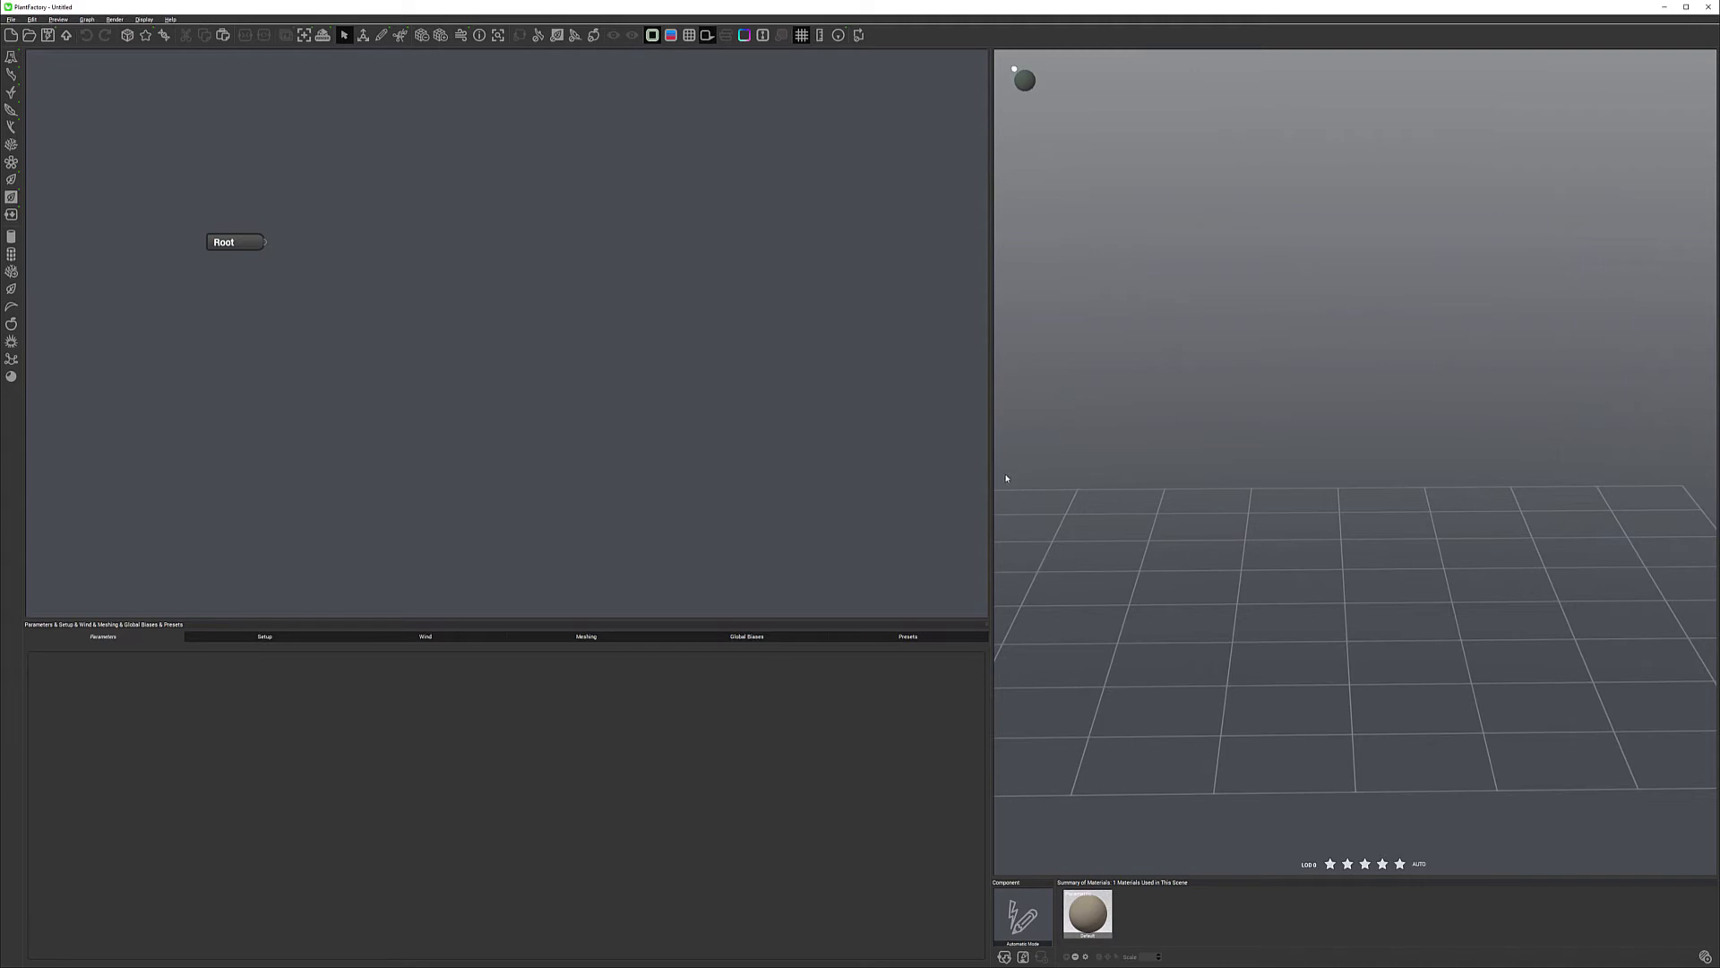
left_click_drag(992, 489, 1041, 478)
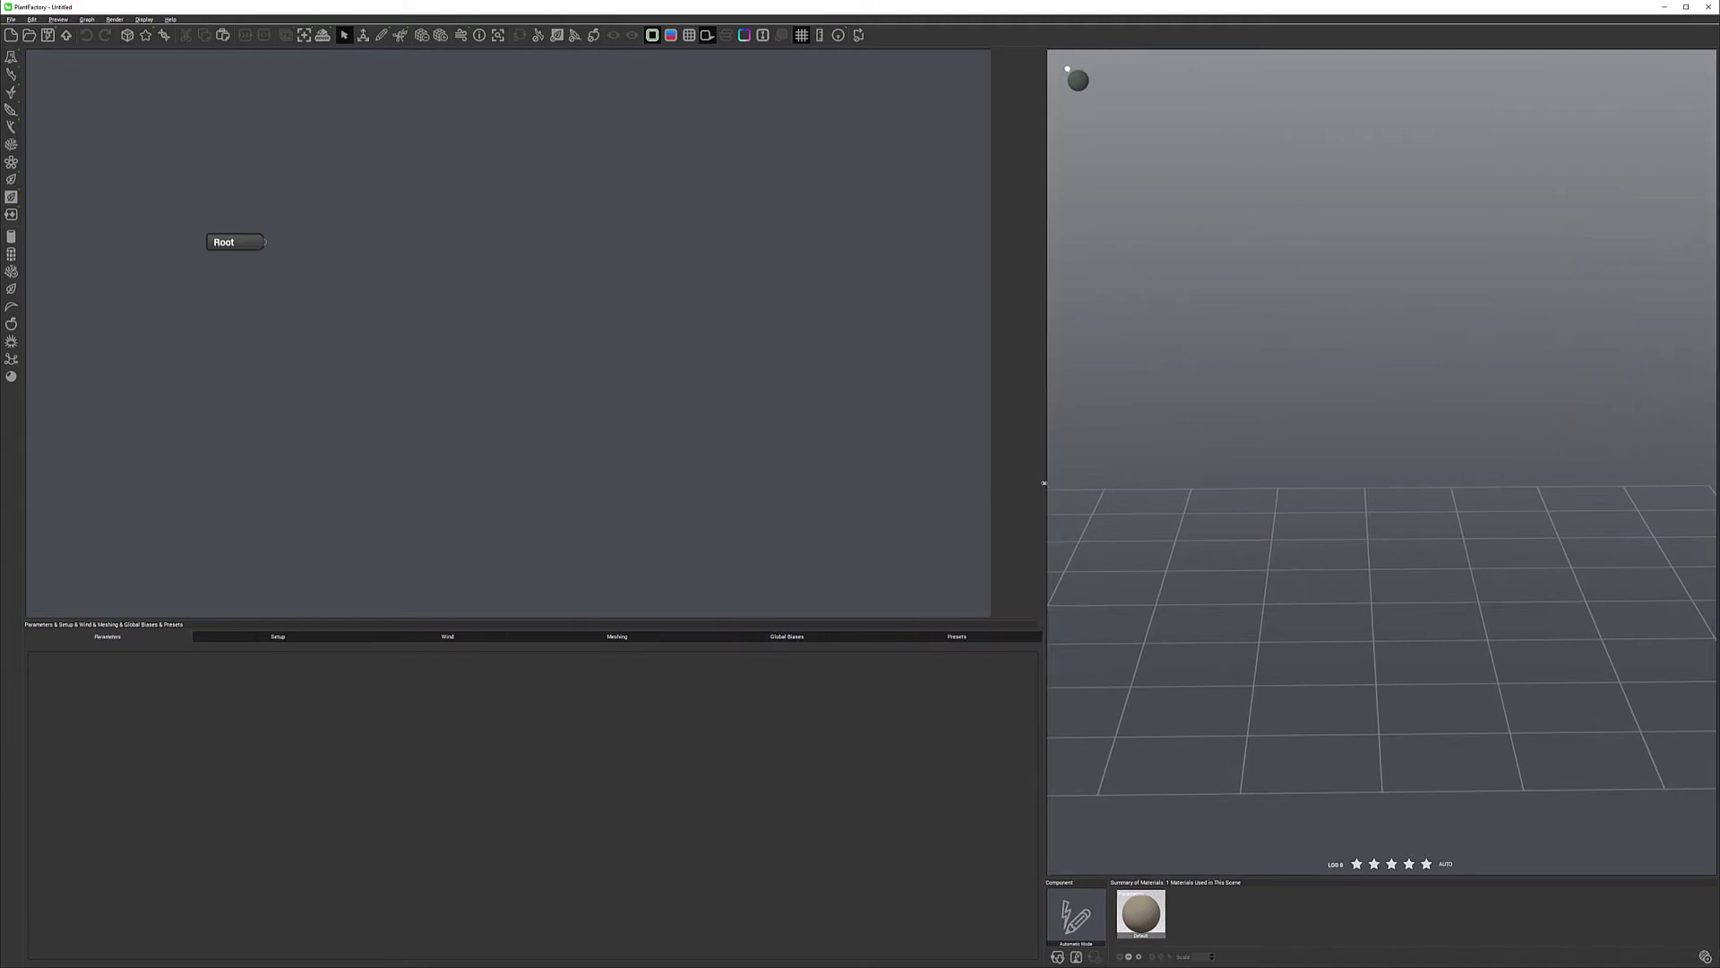
left_click_drag(1044, 483, 997, 481)
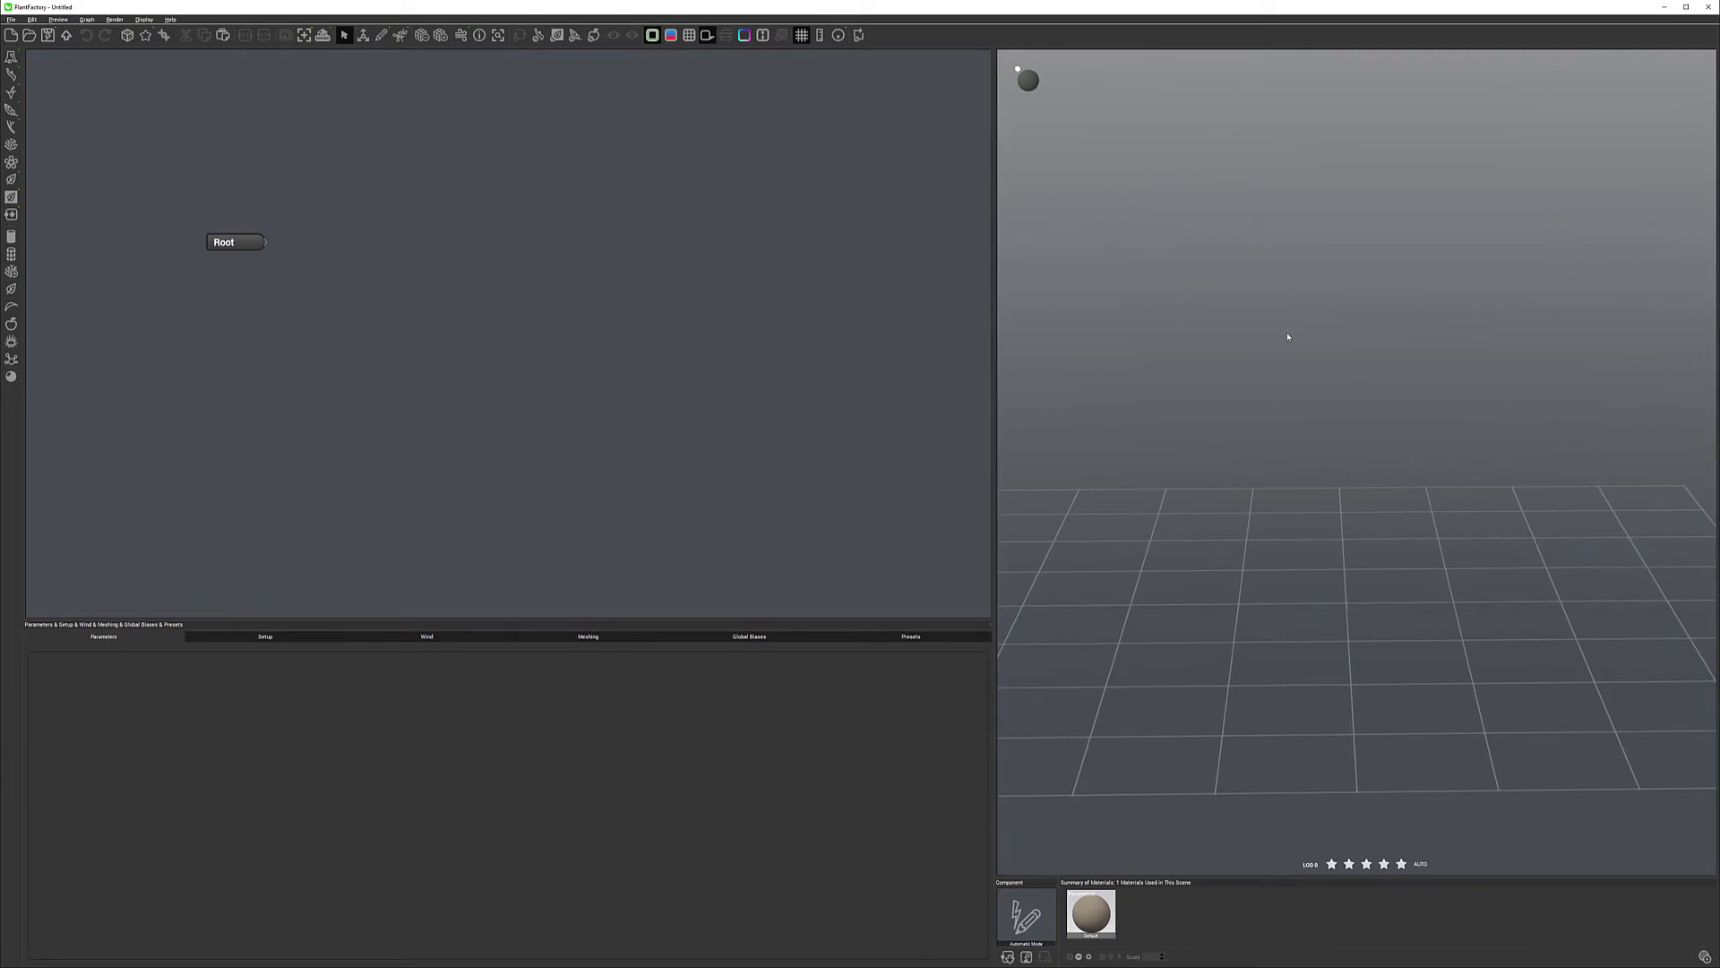
left_click_drag(992, 386, 1118, 376)
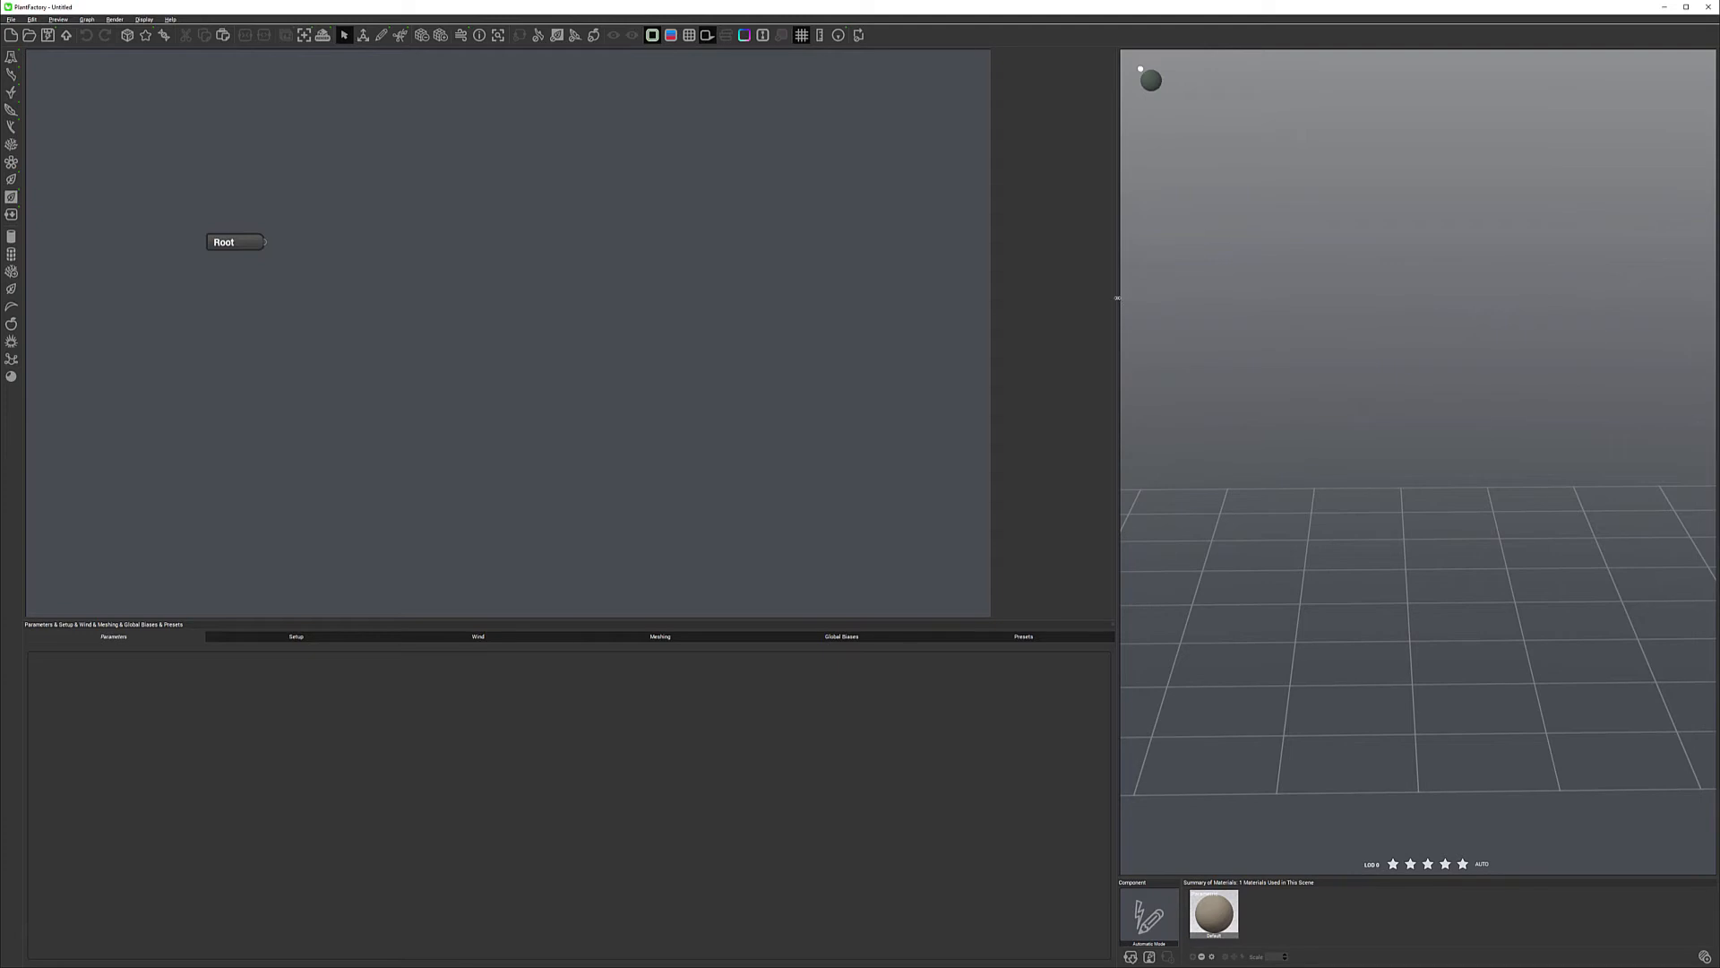
left_click_drag(1101, 300, 1003, 303)
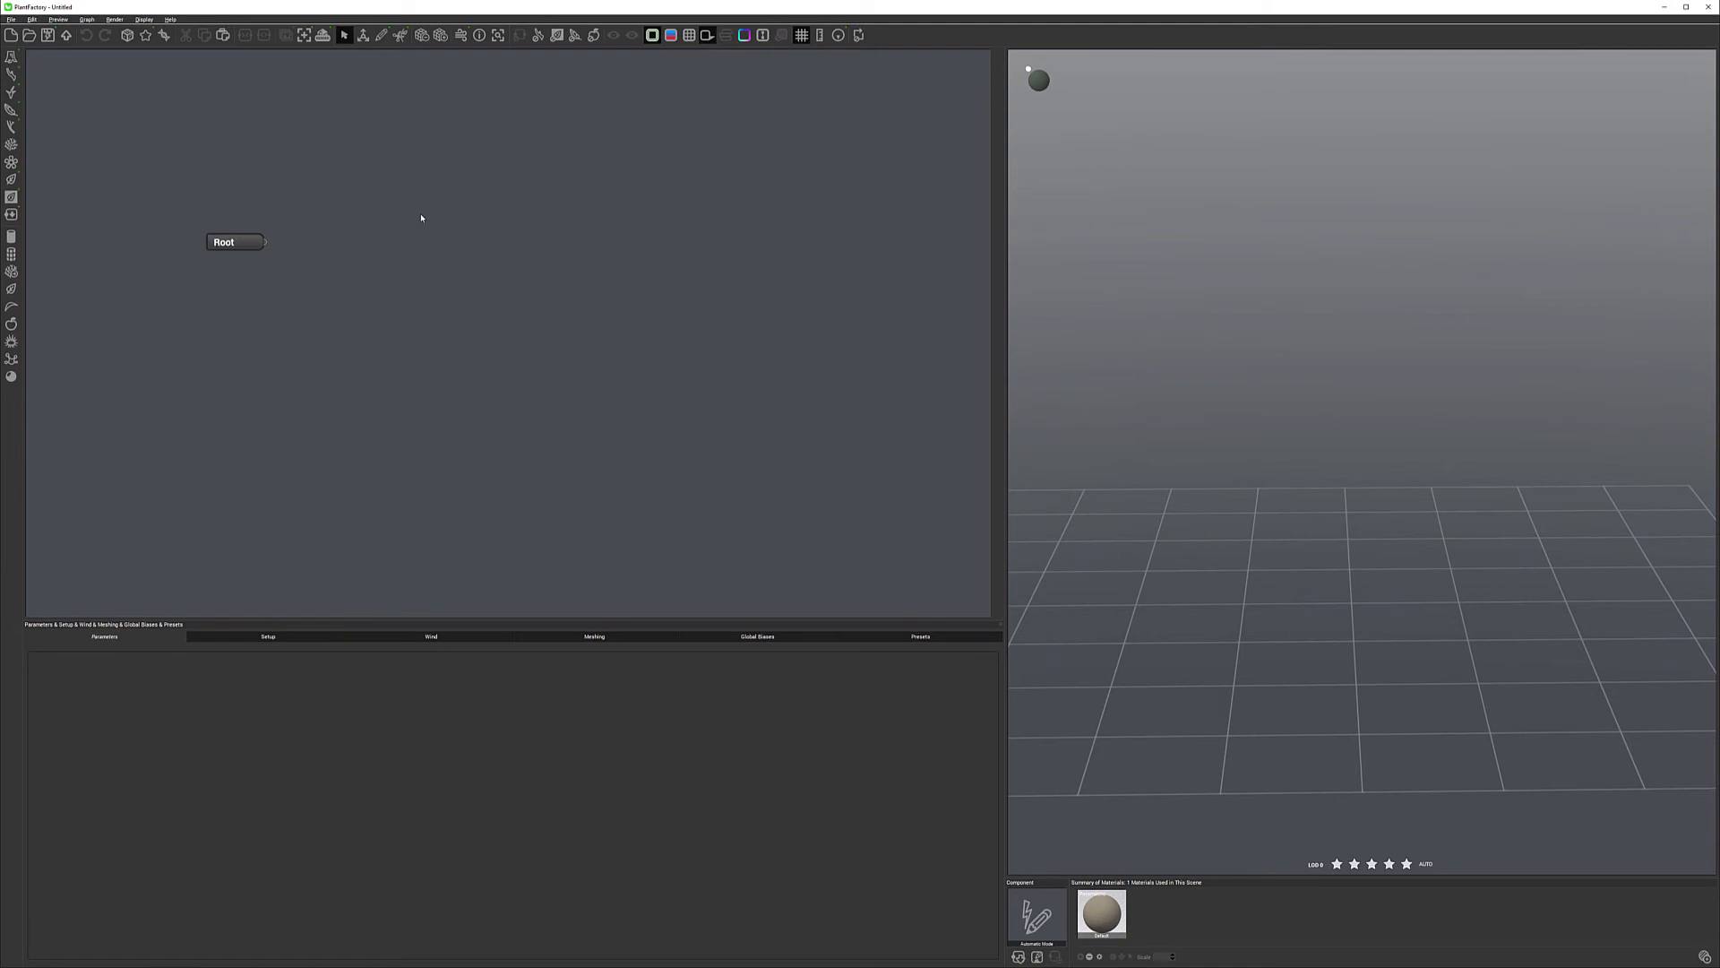
Add a Branch Segment geometry node to the graph and position it beside the Root node.
right_click(417, 235)
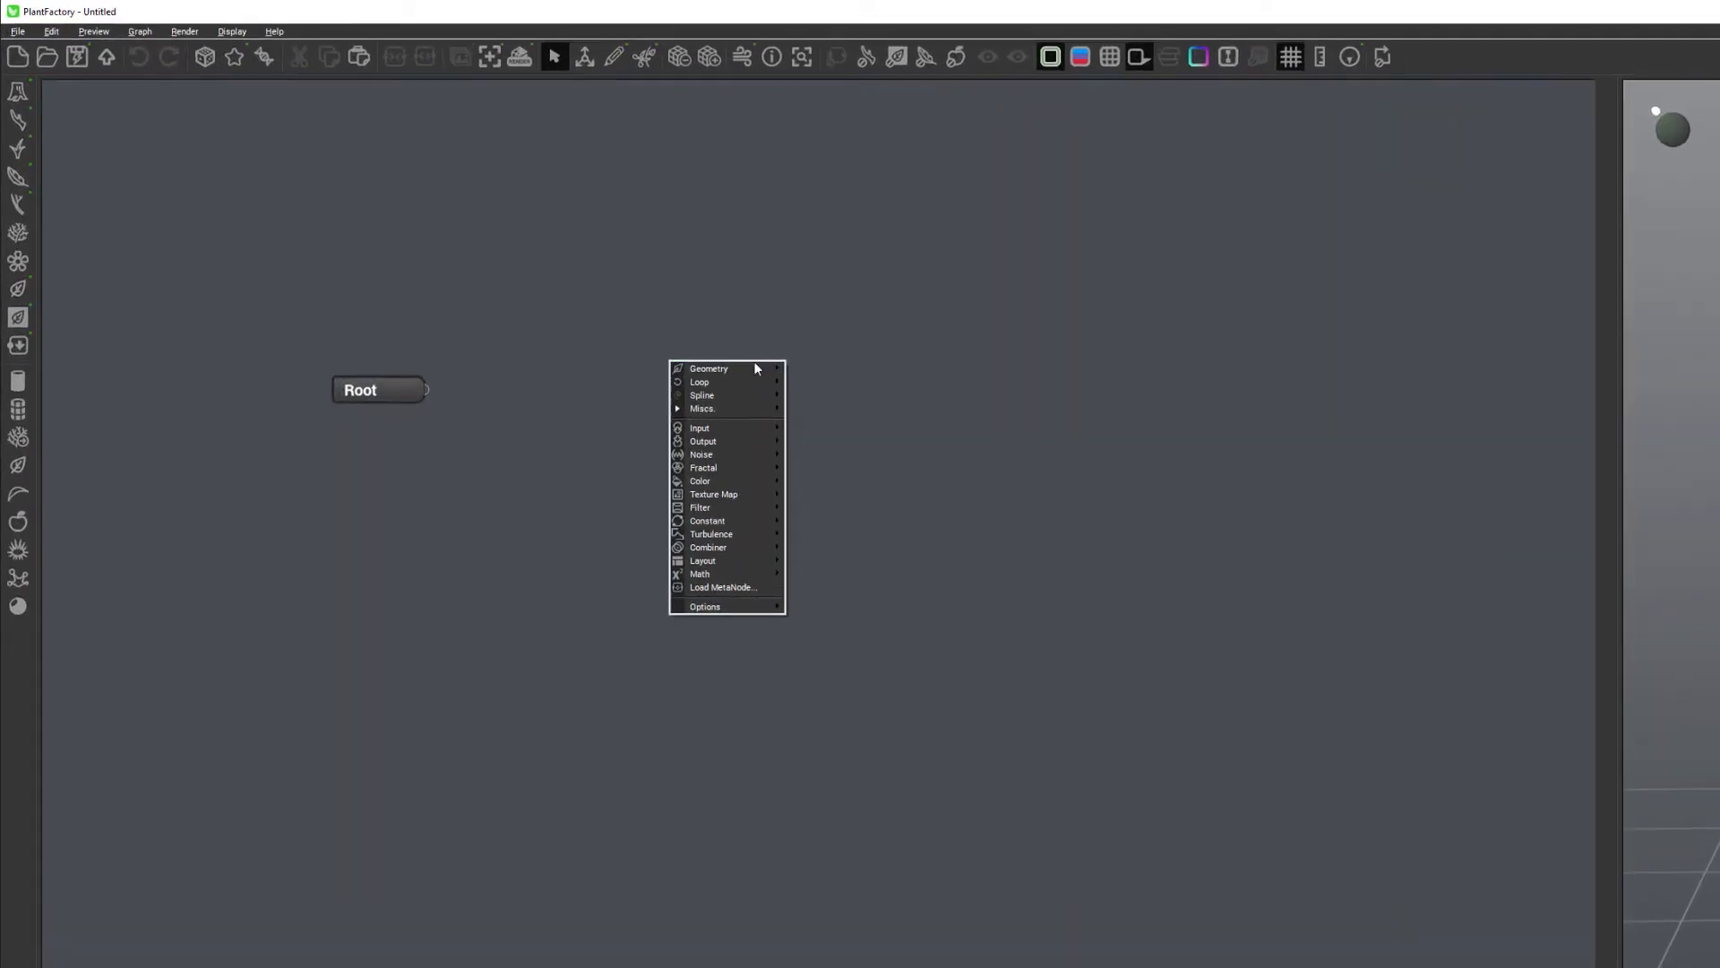
mouse_move(733, 369)
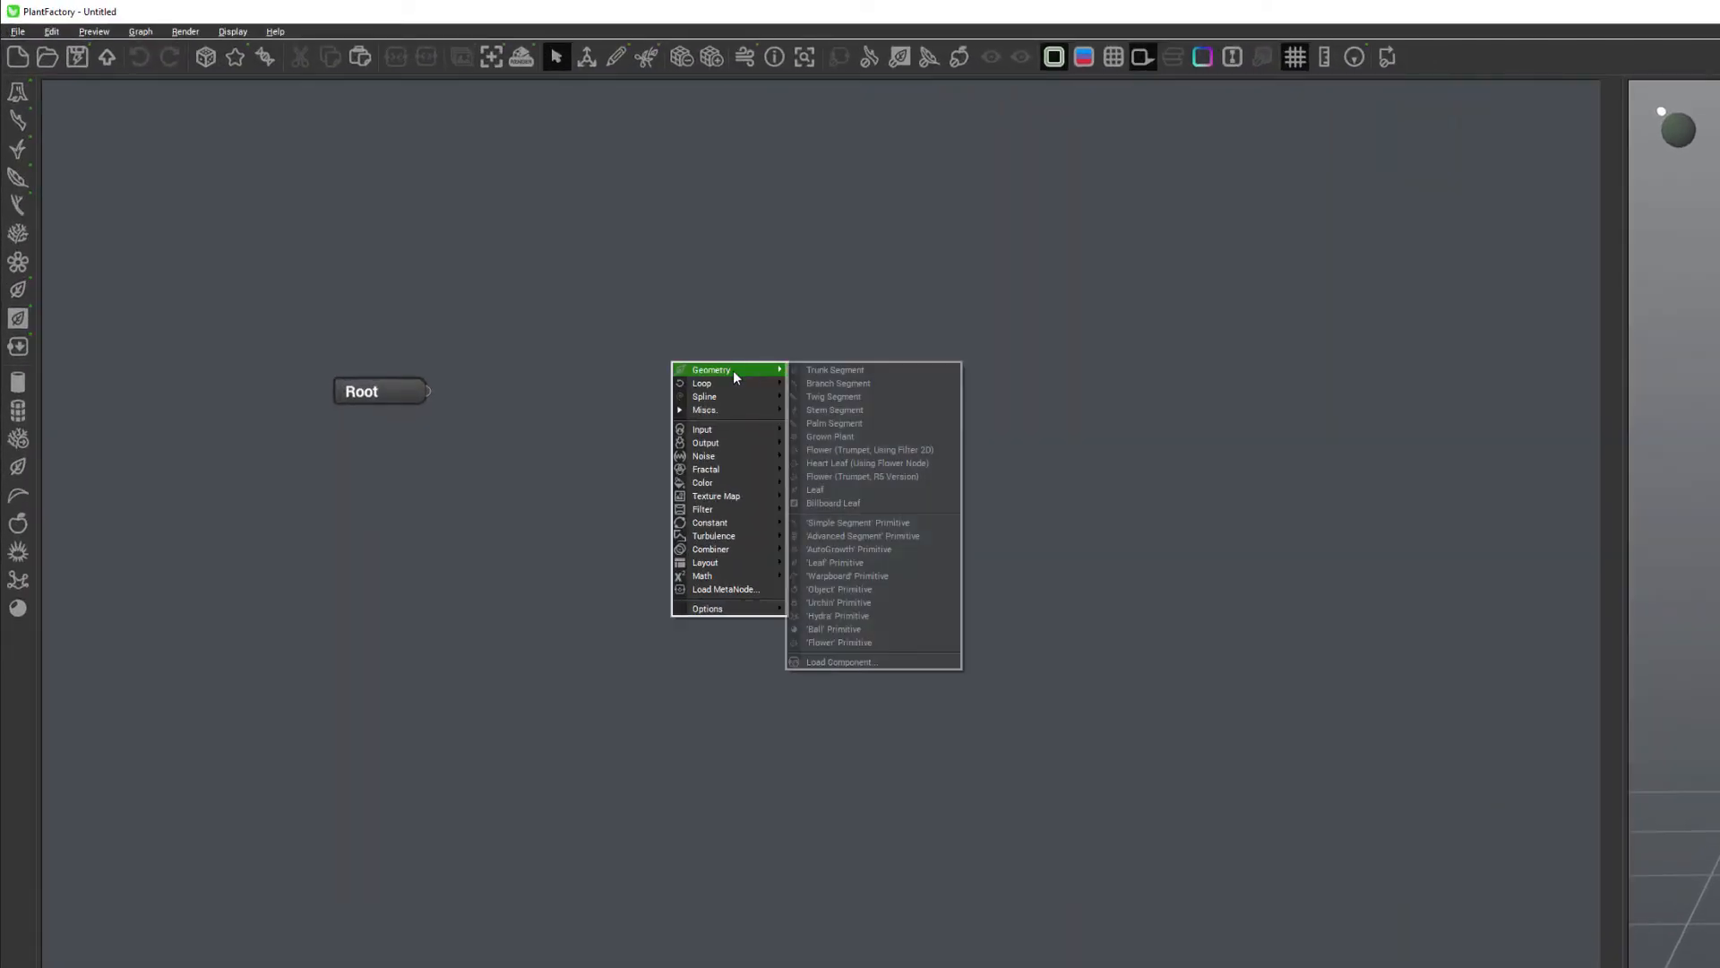
left_click(887, 387)
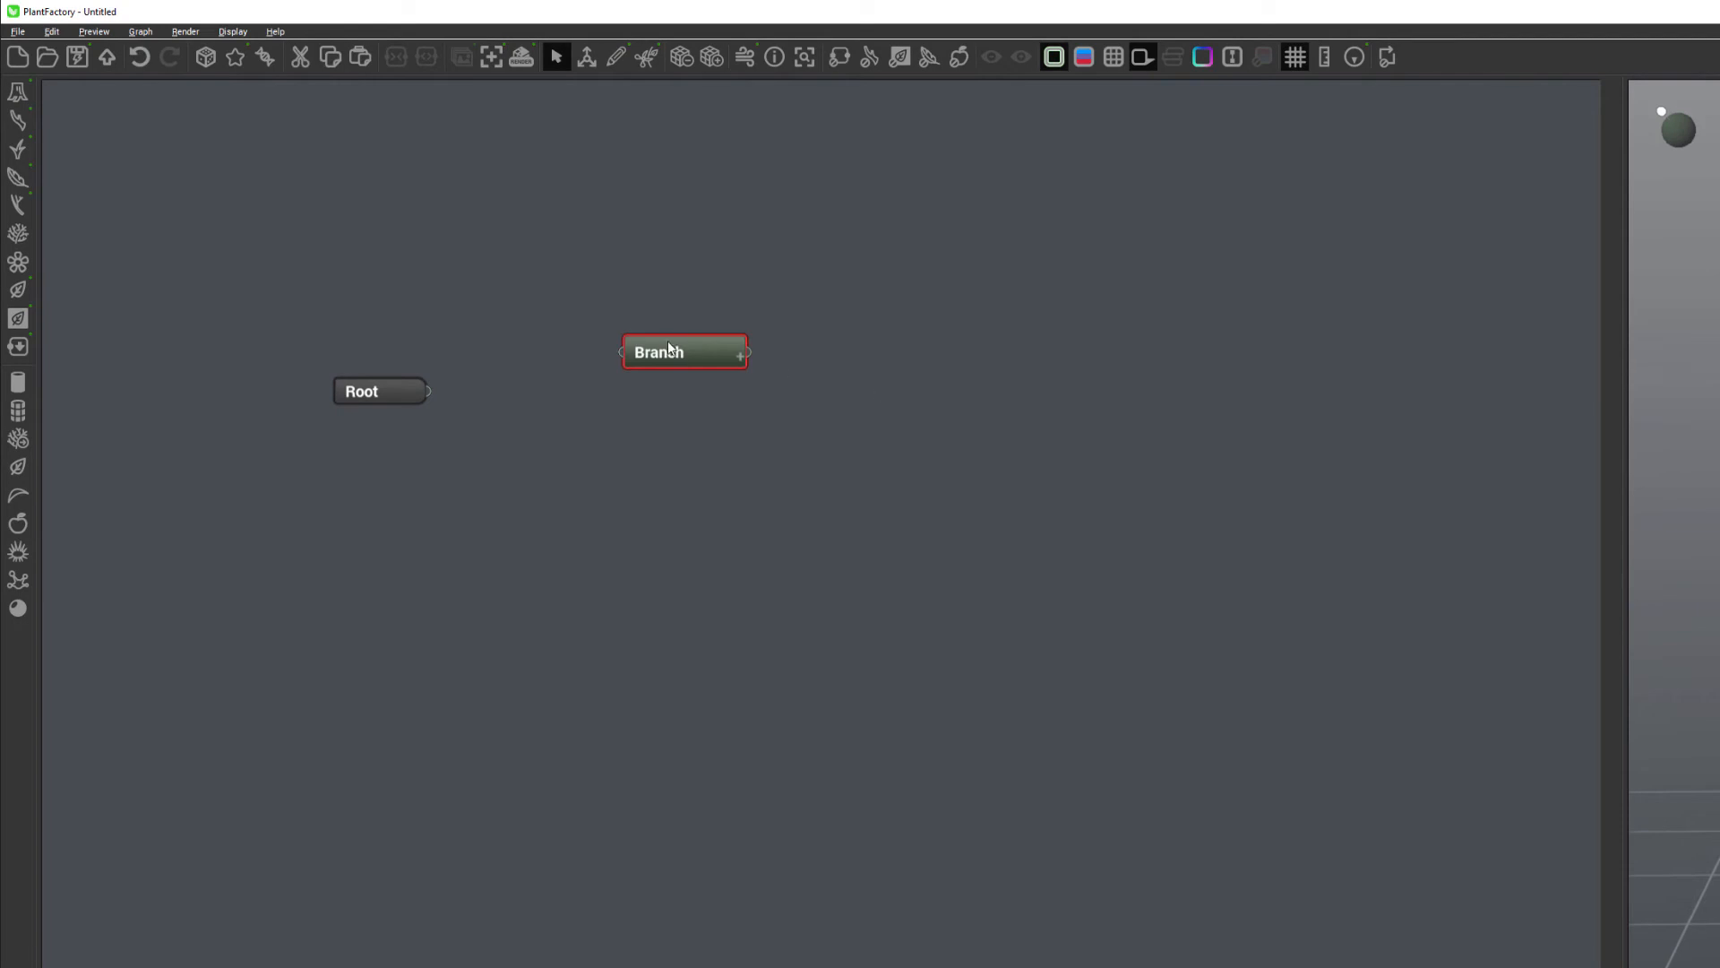
left_click_drag(675, 362, 726, 365)
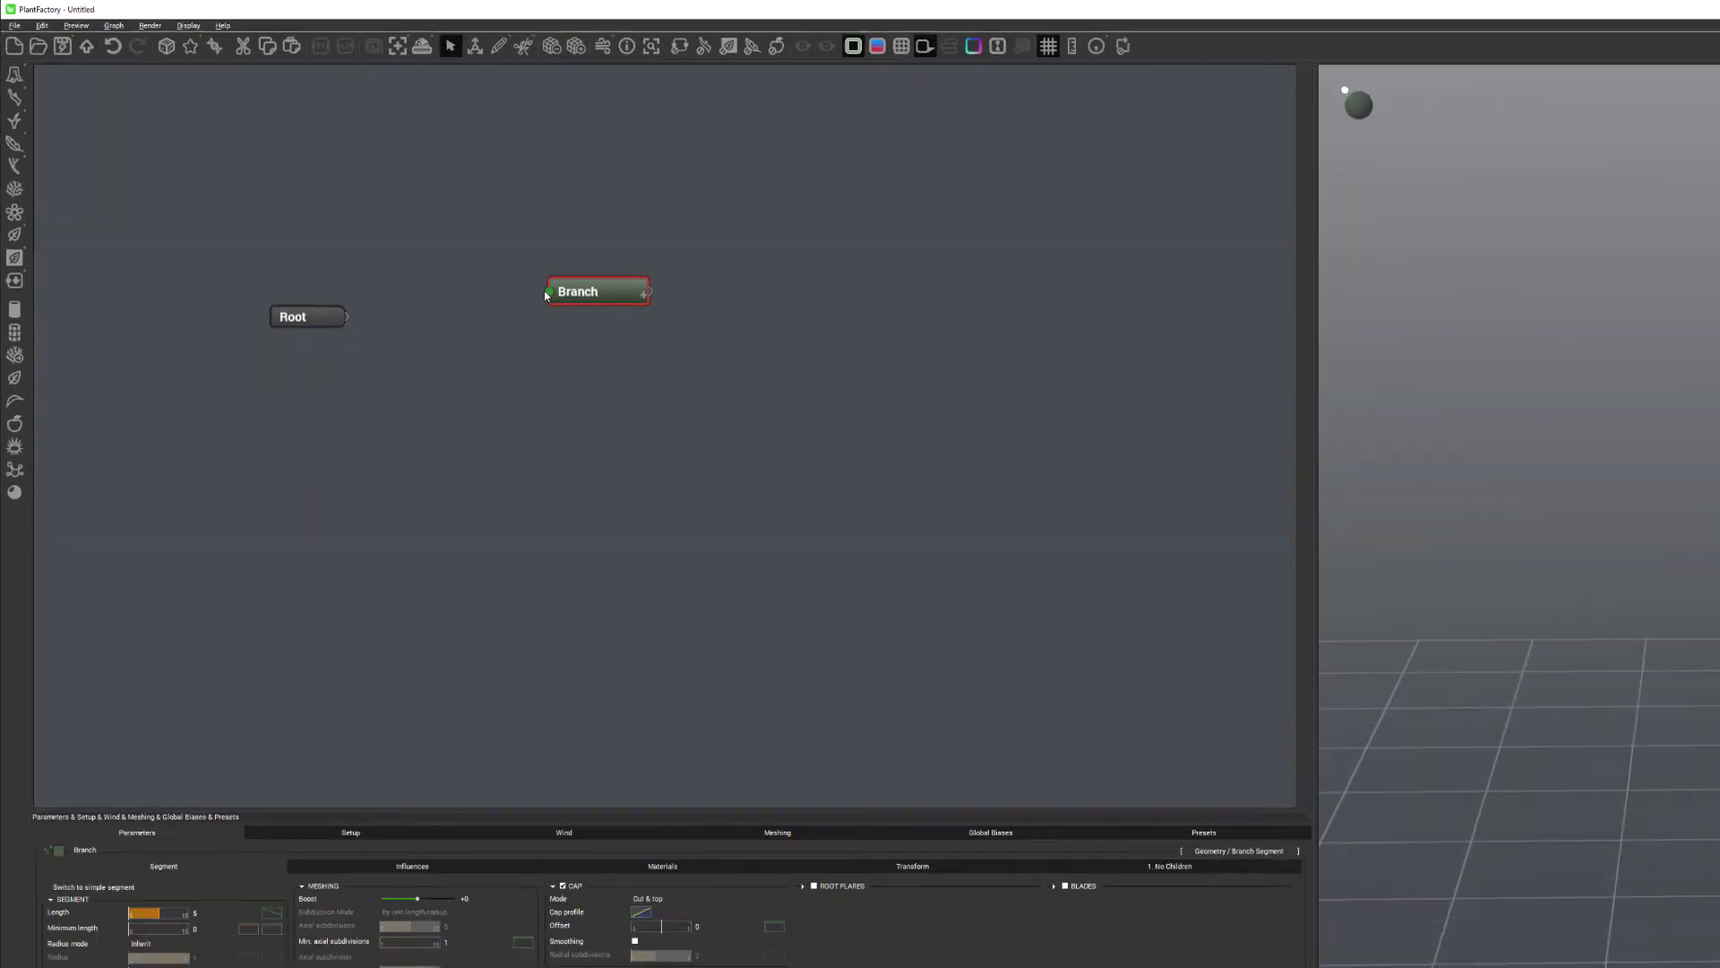
Connect the Branch node's input to the Root node.
left_click_drag(548, 295, 336, 326)
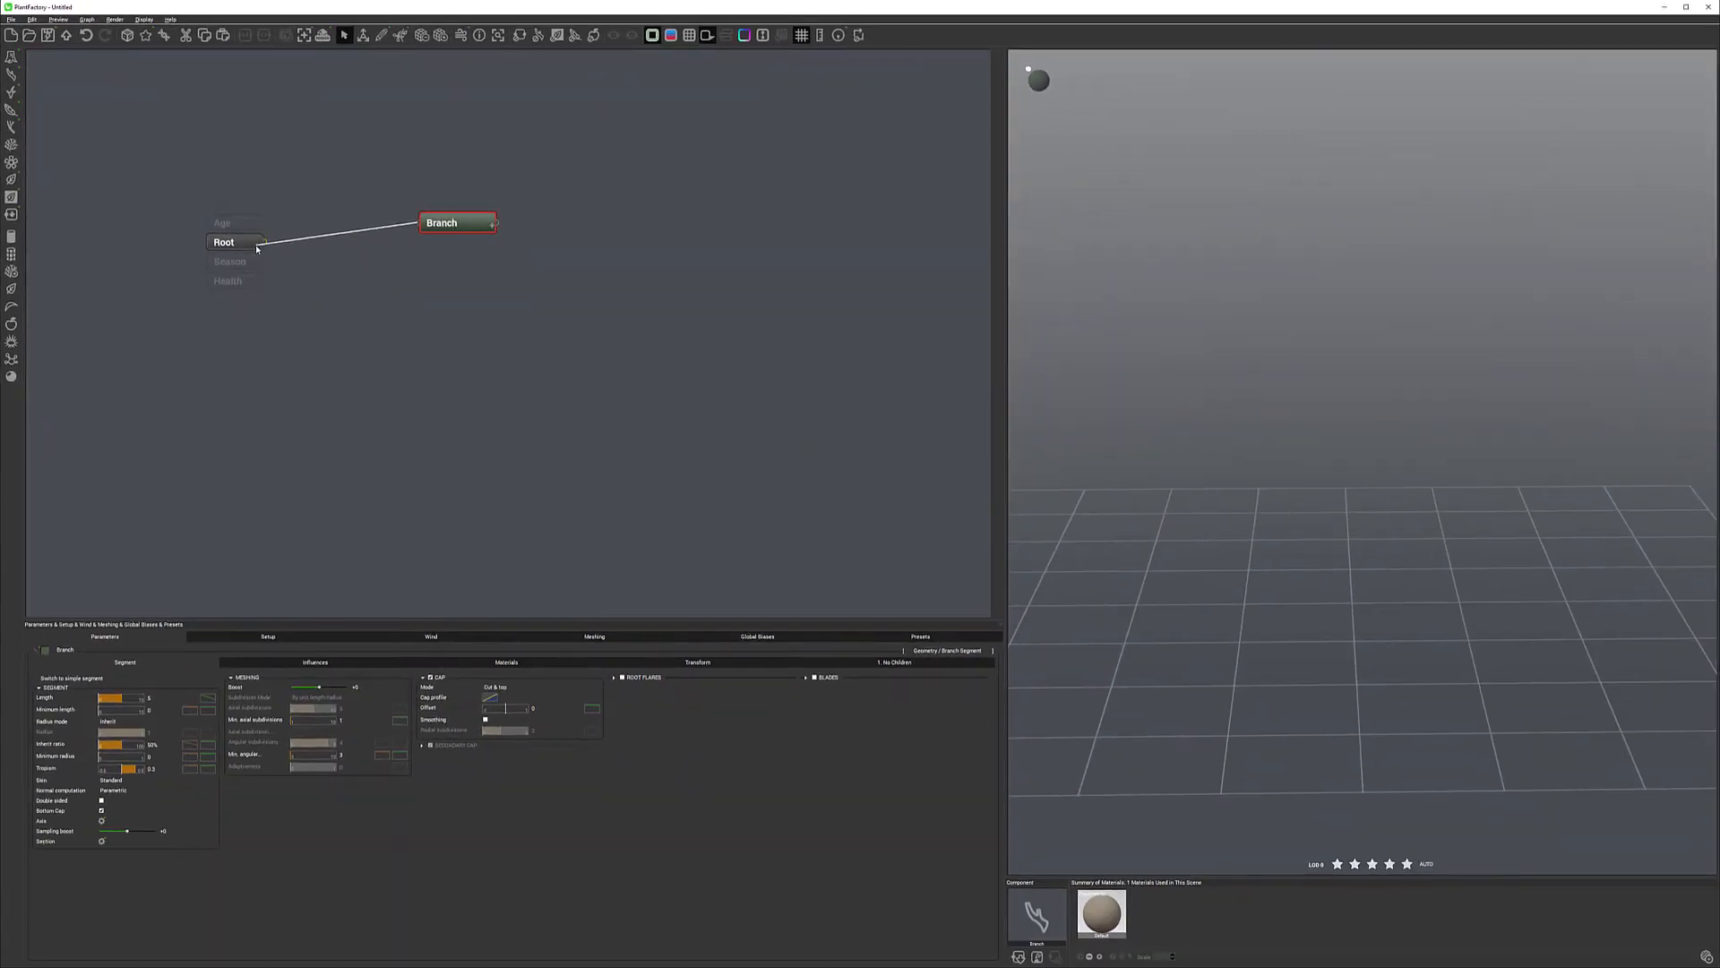
left_click_drag(260, 248, 262, 242)
scroll(1336, 448, "down", 5)
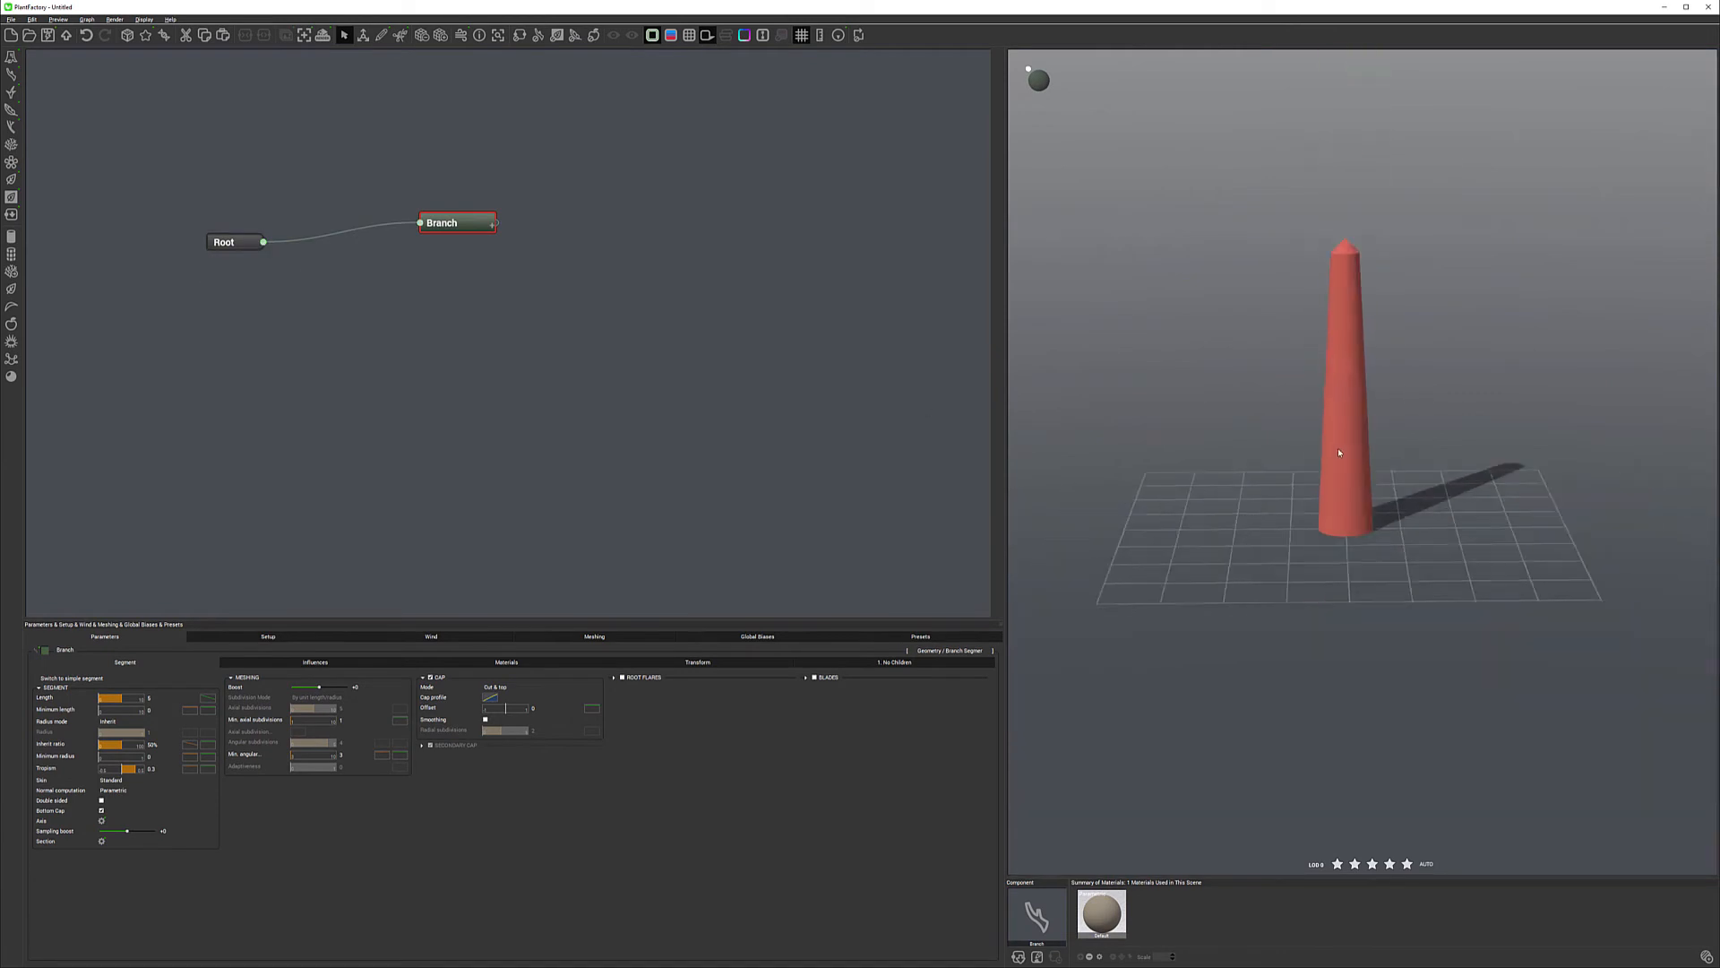
scroll(1348, 430, "up", 3)
Set the general preferences so that 1 TPF unit is 1 centimeter.
left_click(12, 18)
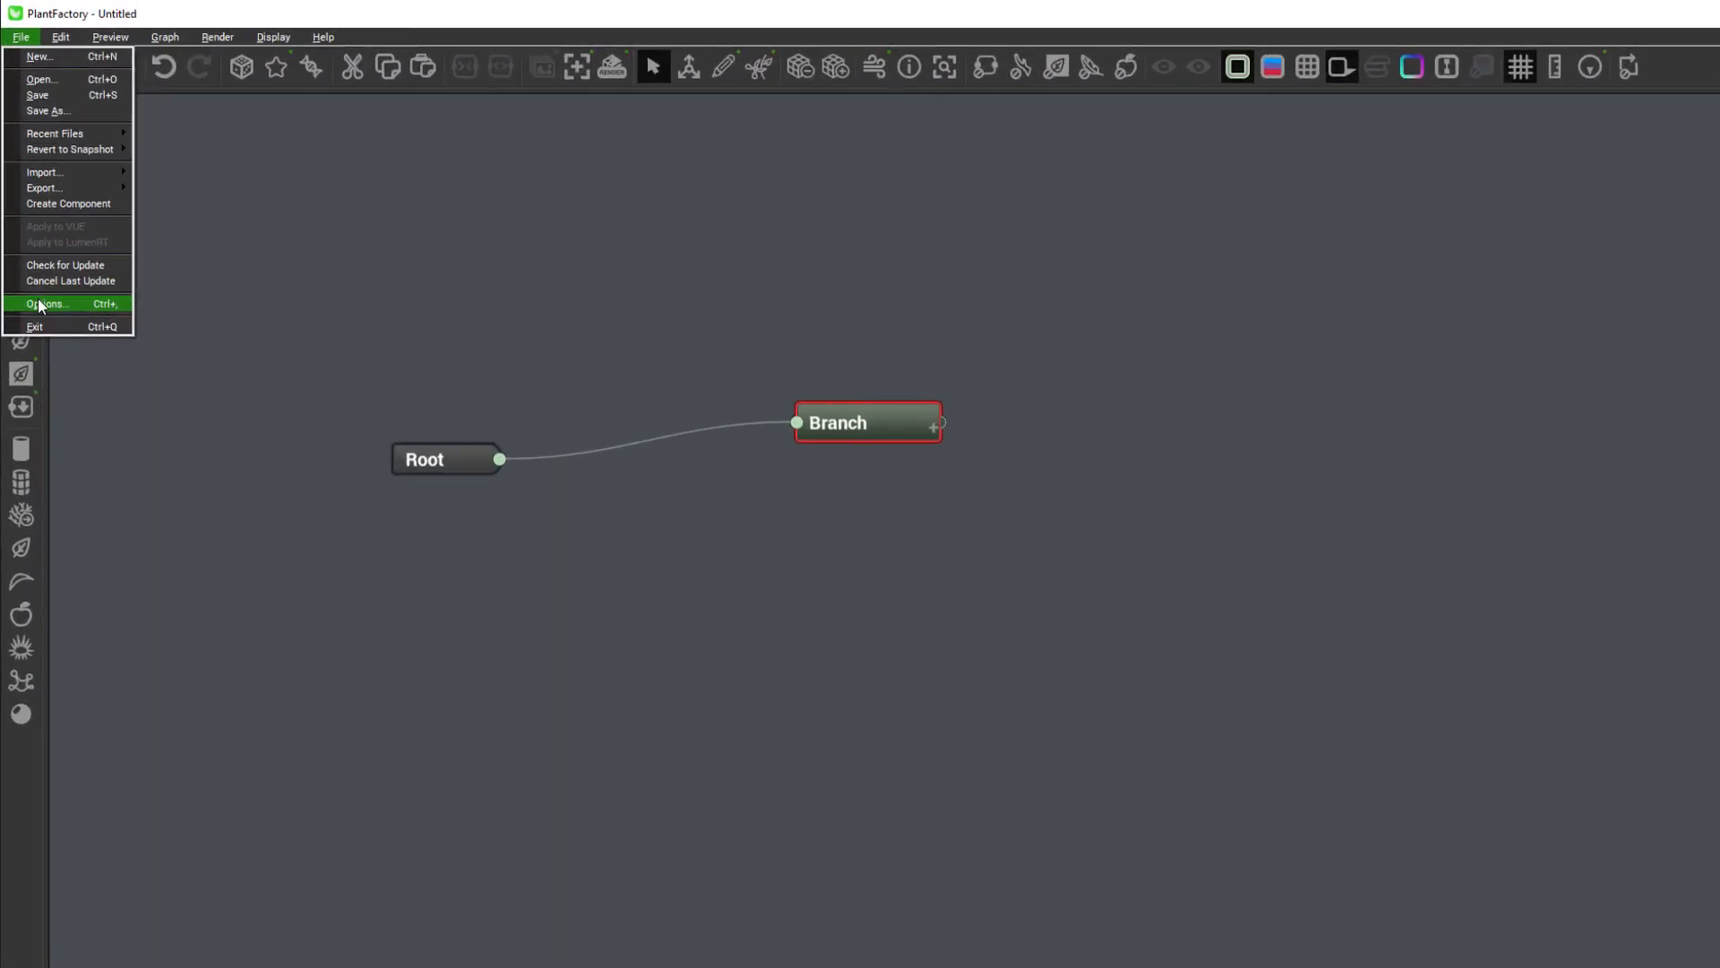
left_click(40, 305)
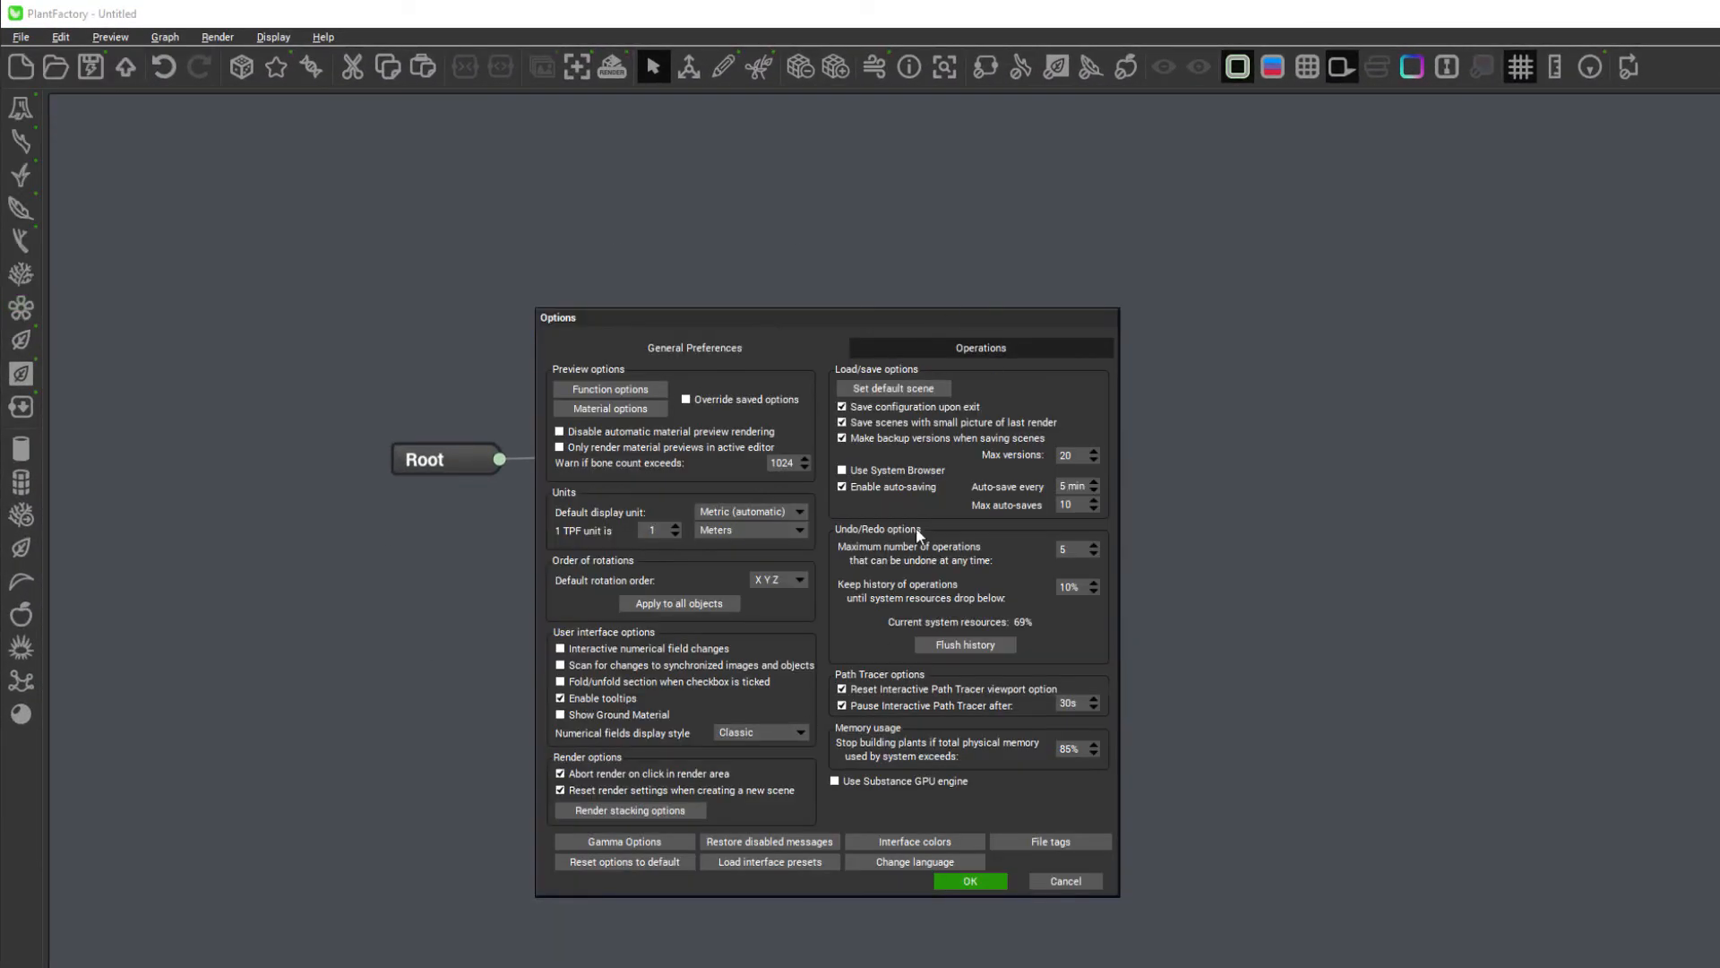
left_click(799, 532)
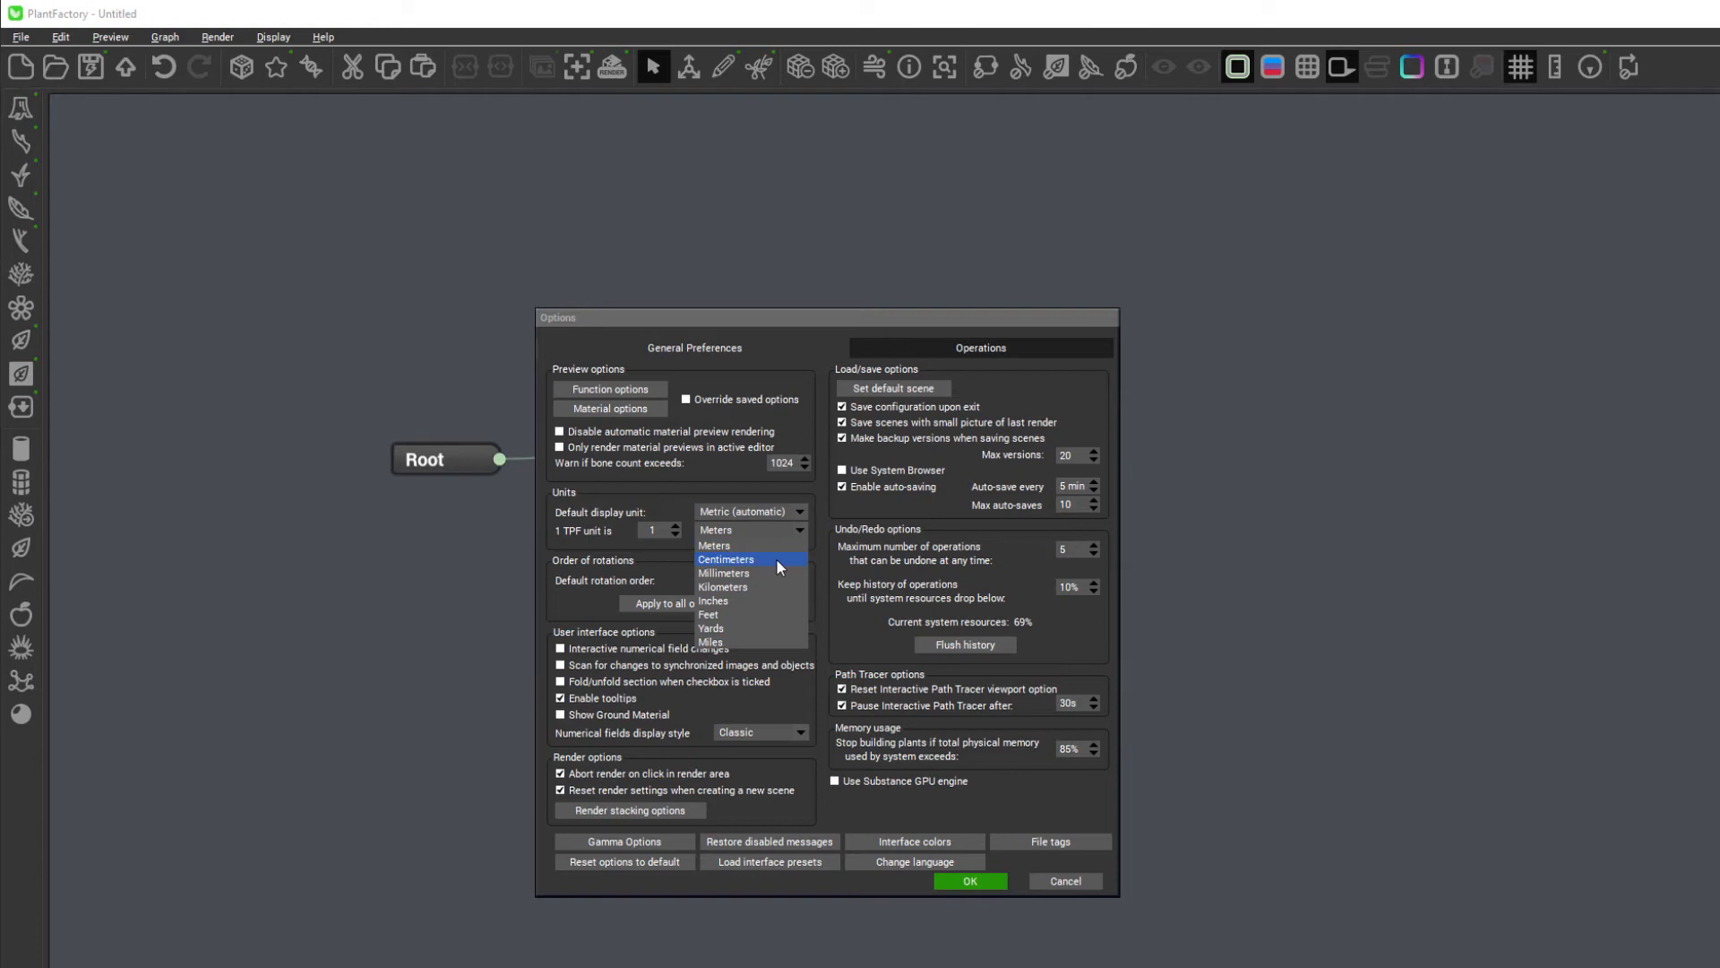
left_click(776, 558)
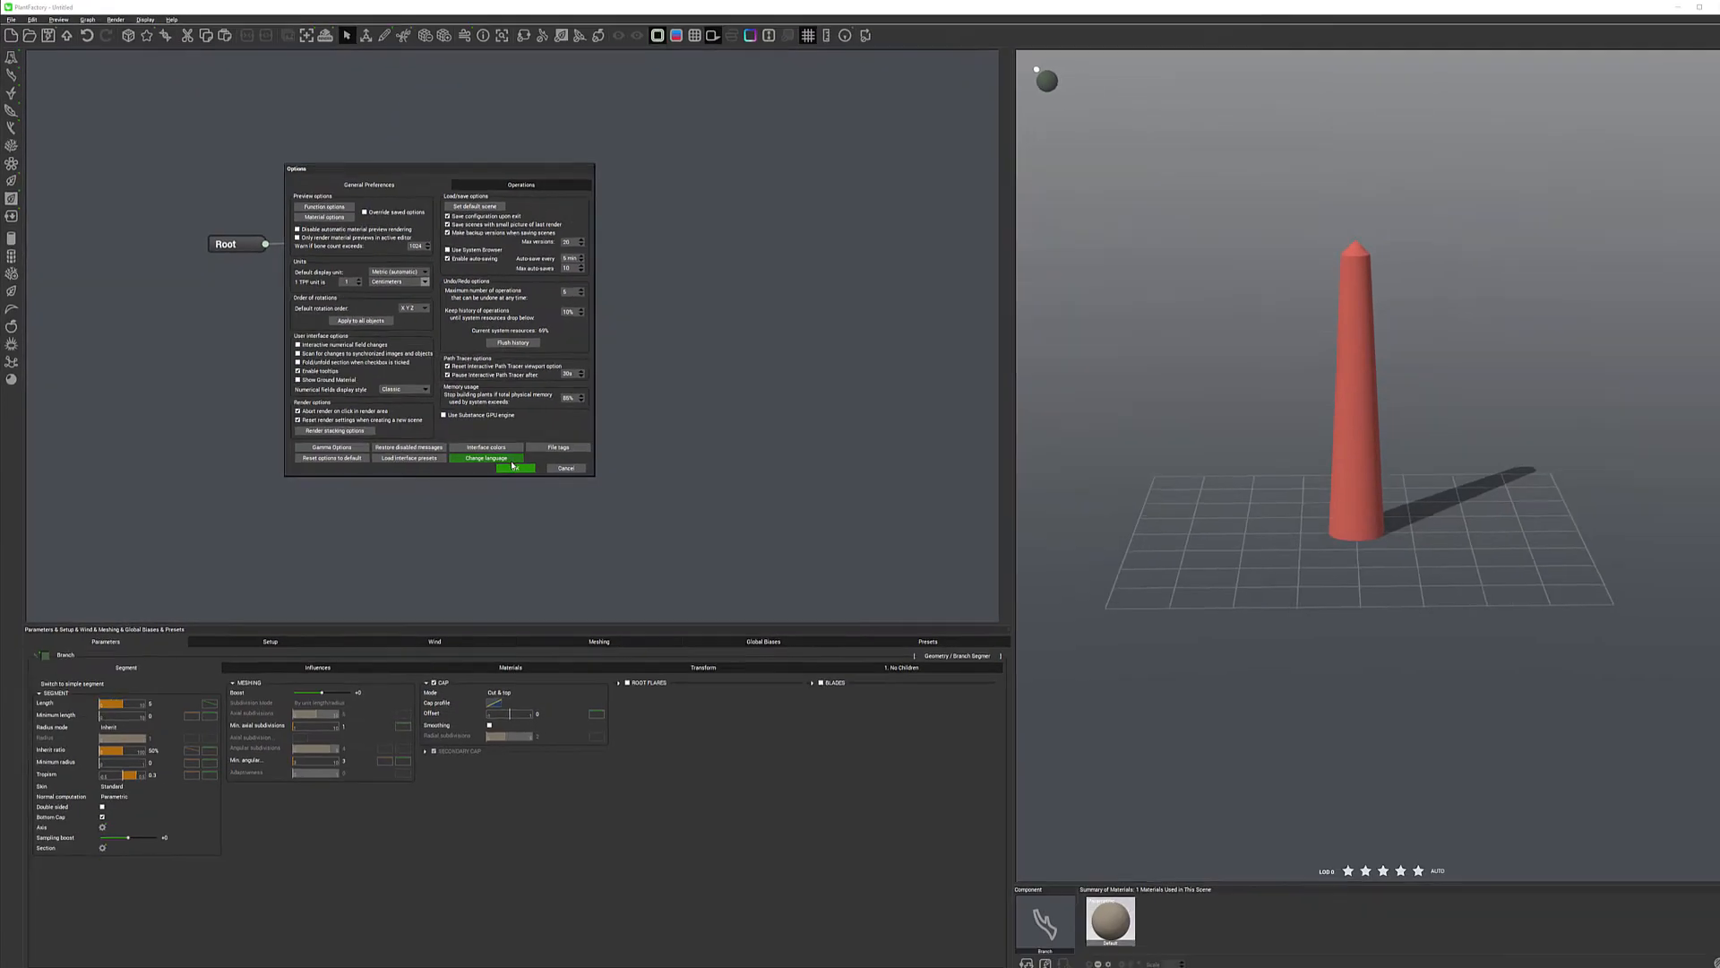
left_click(526, 478)
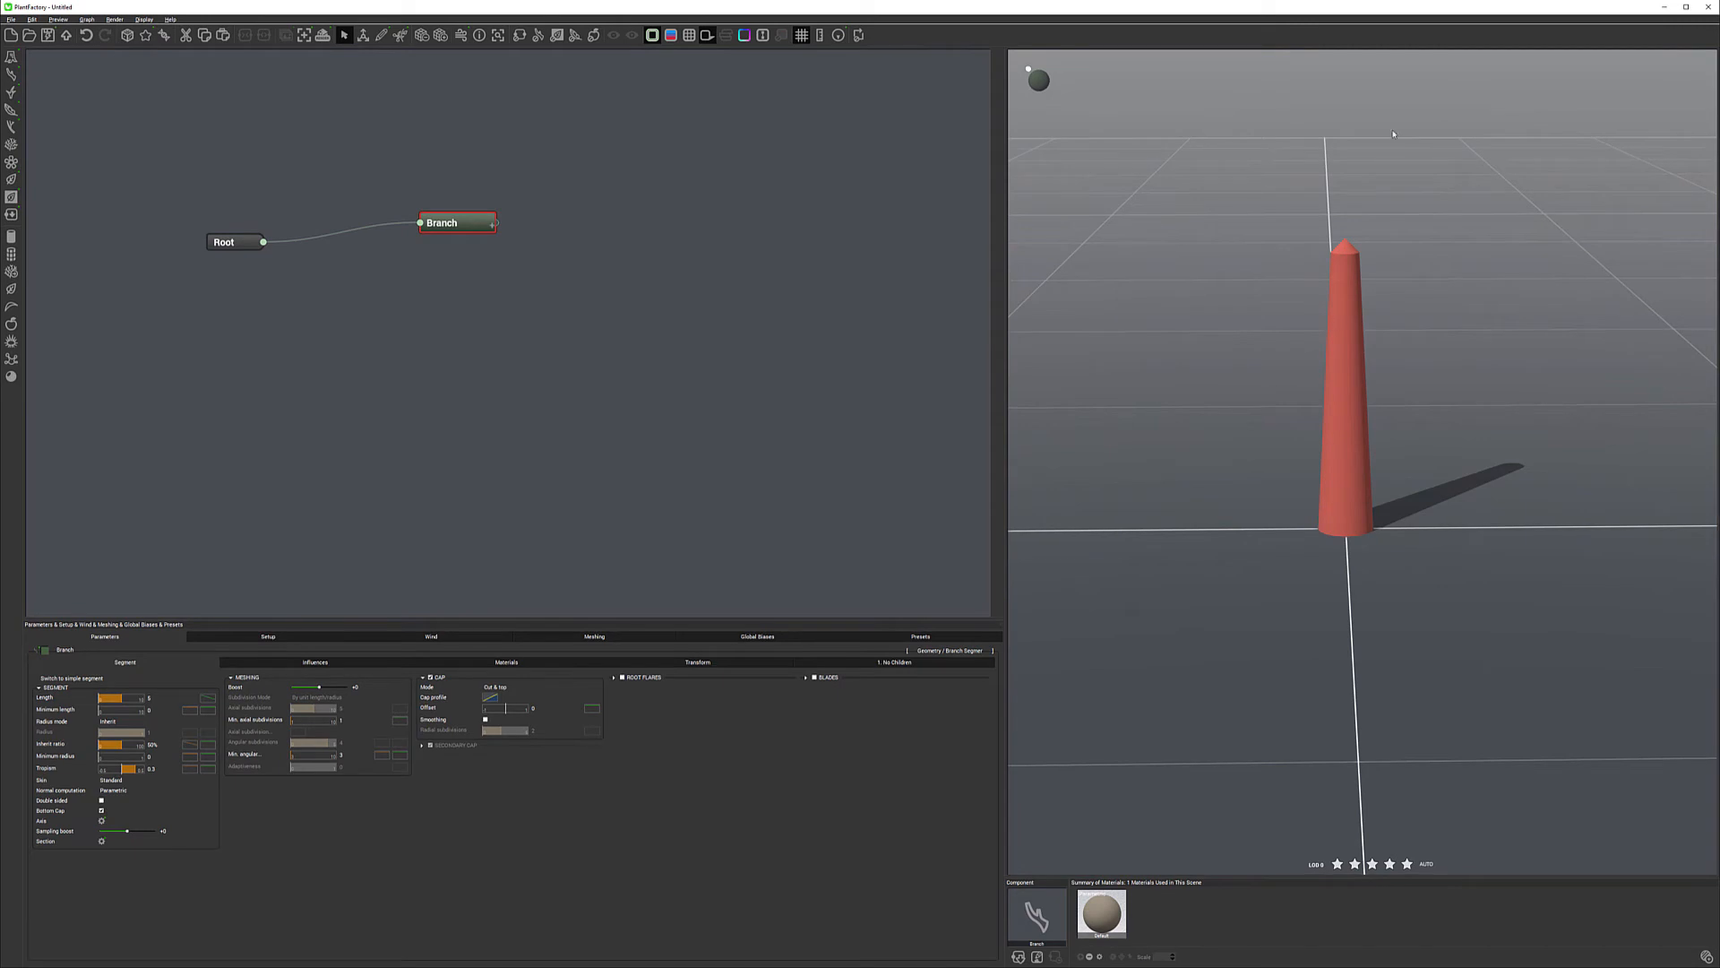
Set the branch segment's length to 100 and deselect the branch.
scroll(1202, 516, "down", 5)
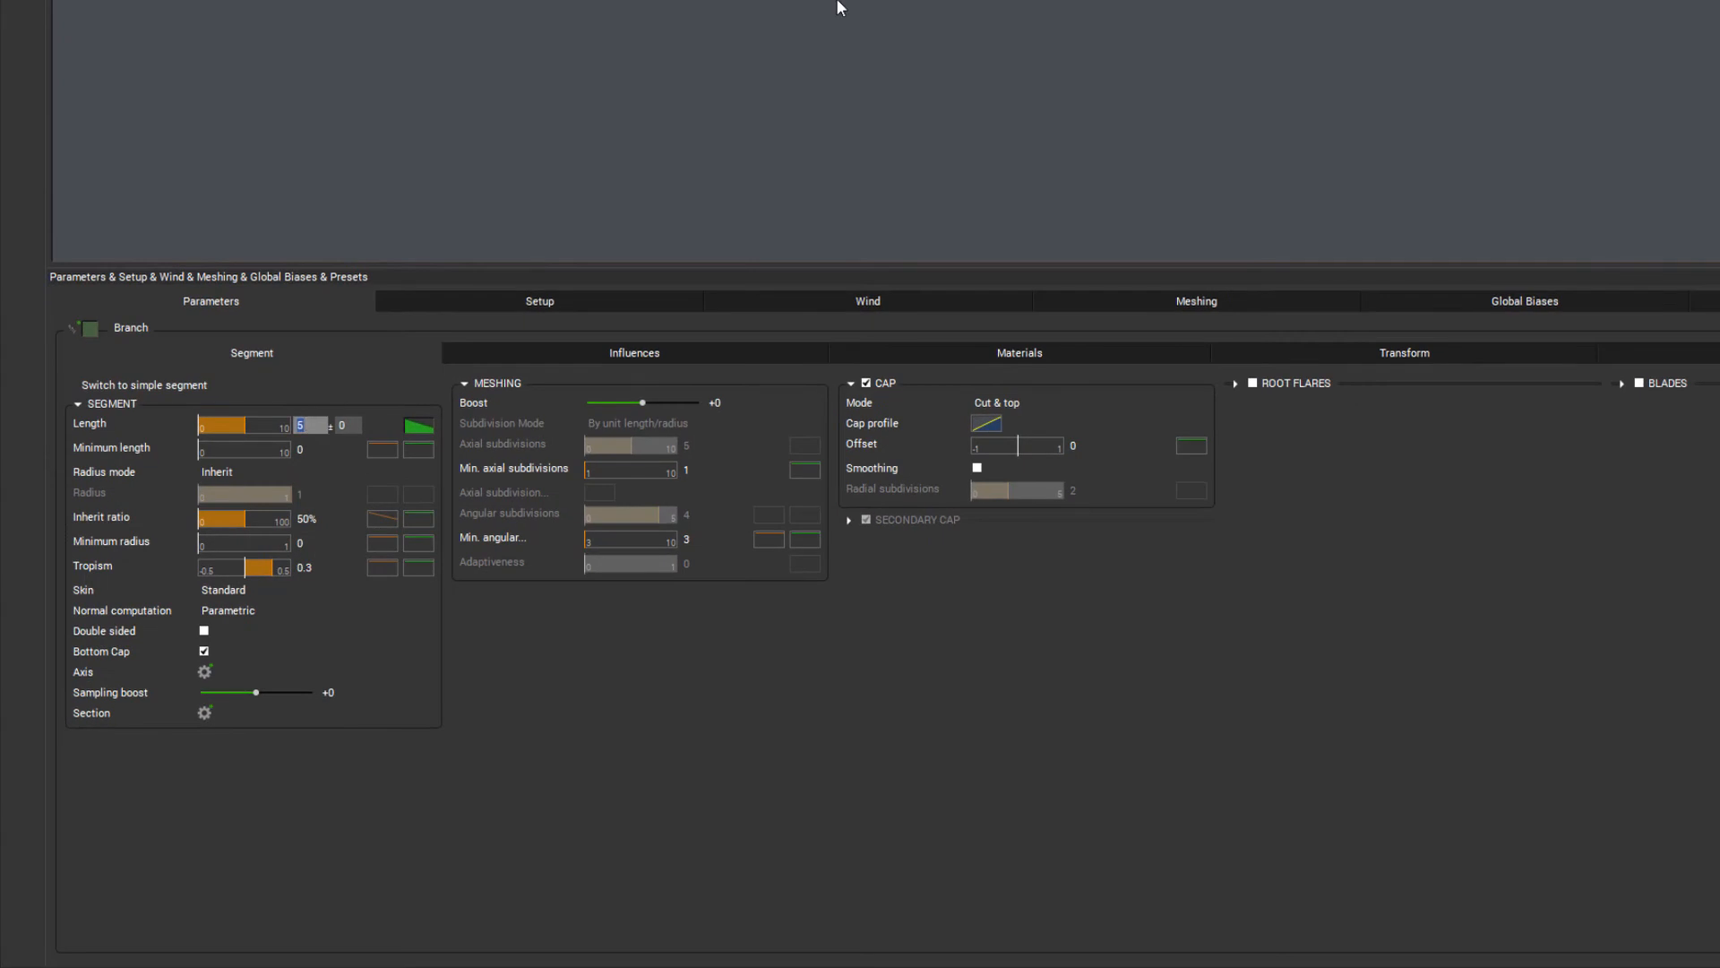
type("100")
key("Return")
scroll(1182, 431, "down", 8)
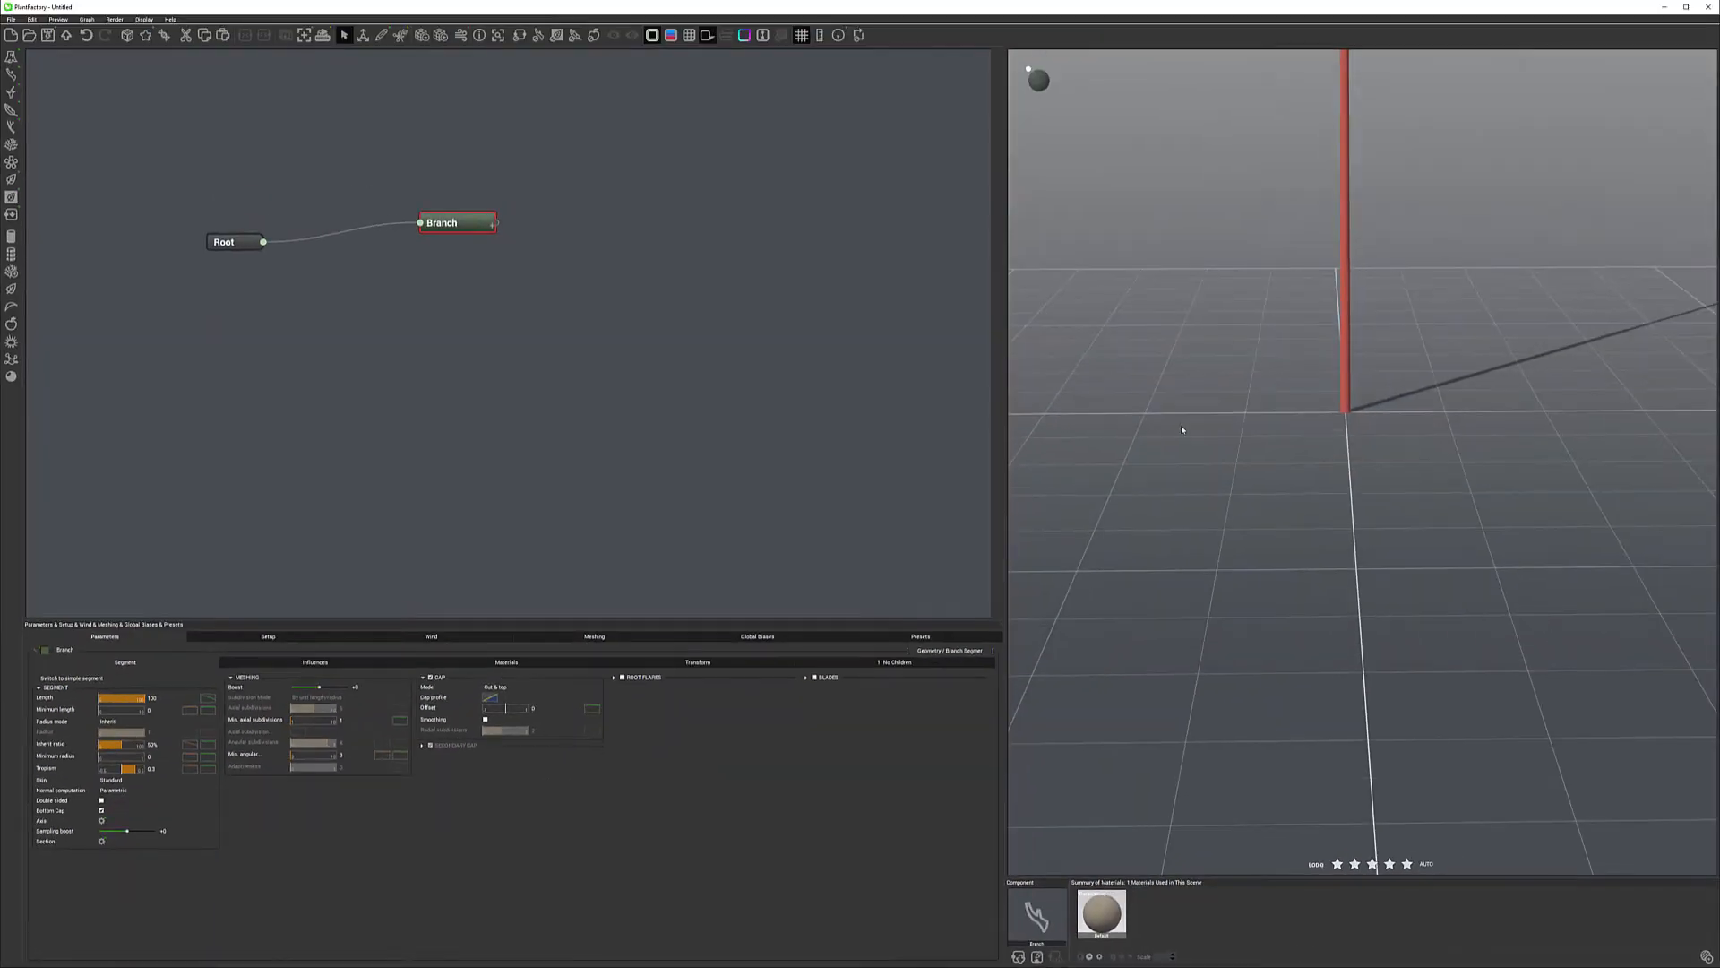
middle_click_drag(1181, 431, 1192, 418)
middle_click_drag(1358, 219, 1305, 503)
scroll(1305, 502, "down", 5)
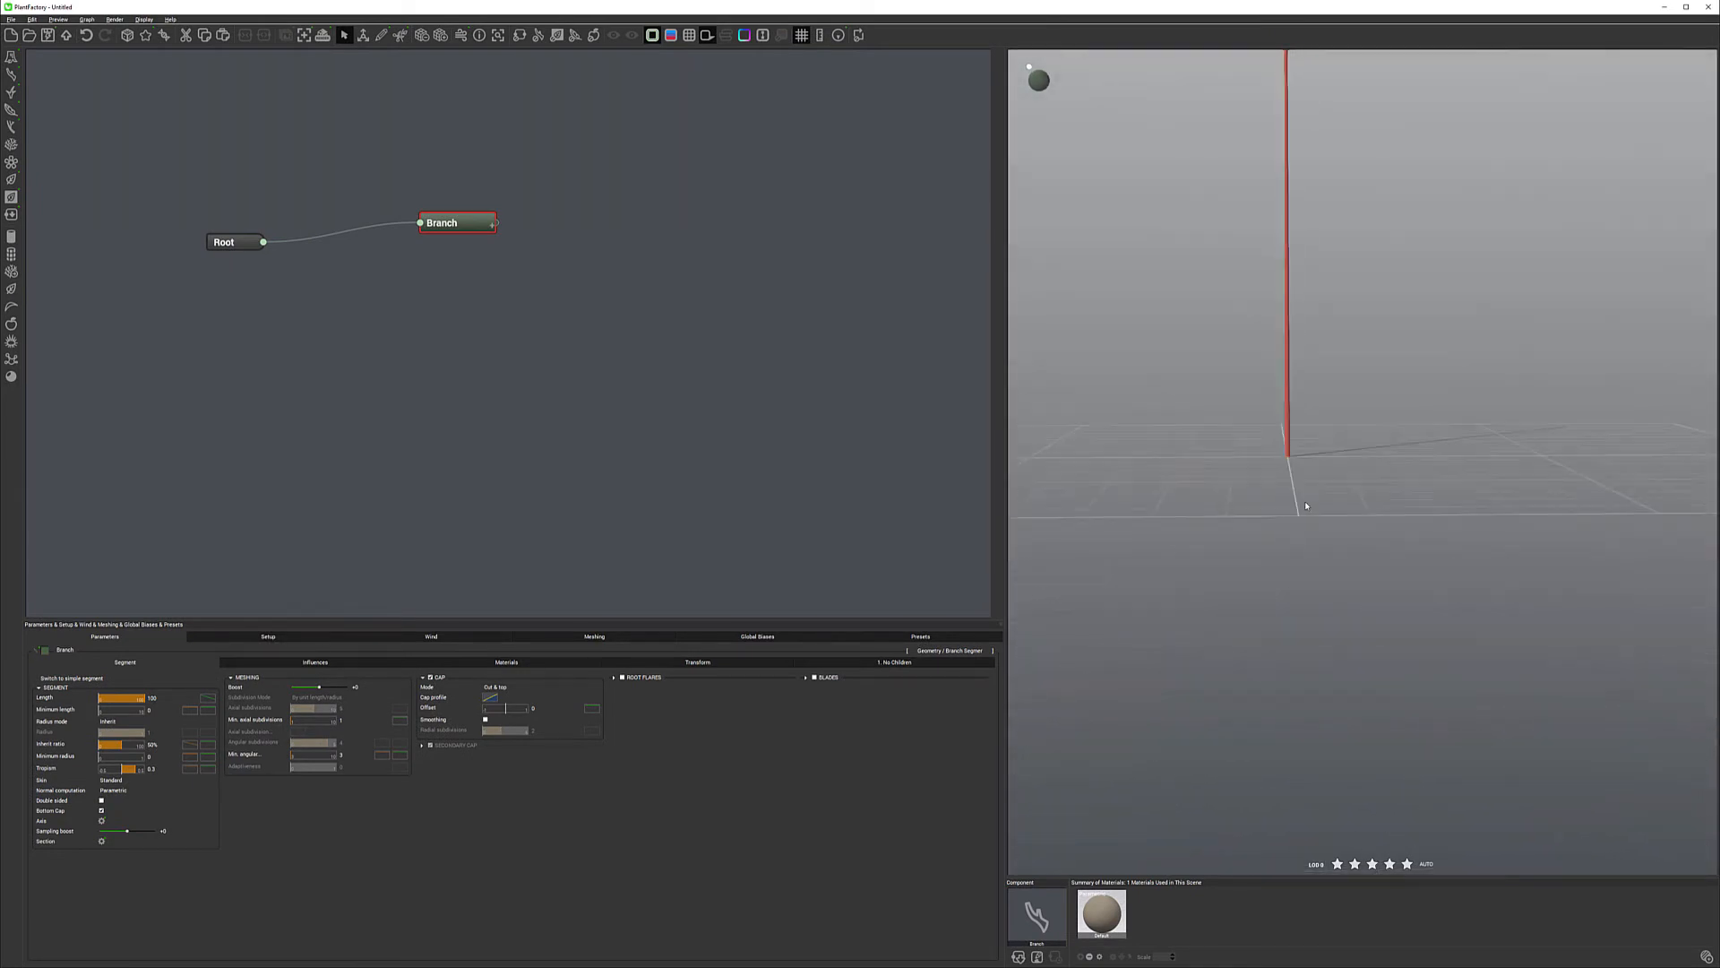
middle_click_drag(1363, 448, 1365, 574)
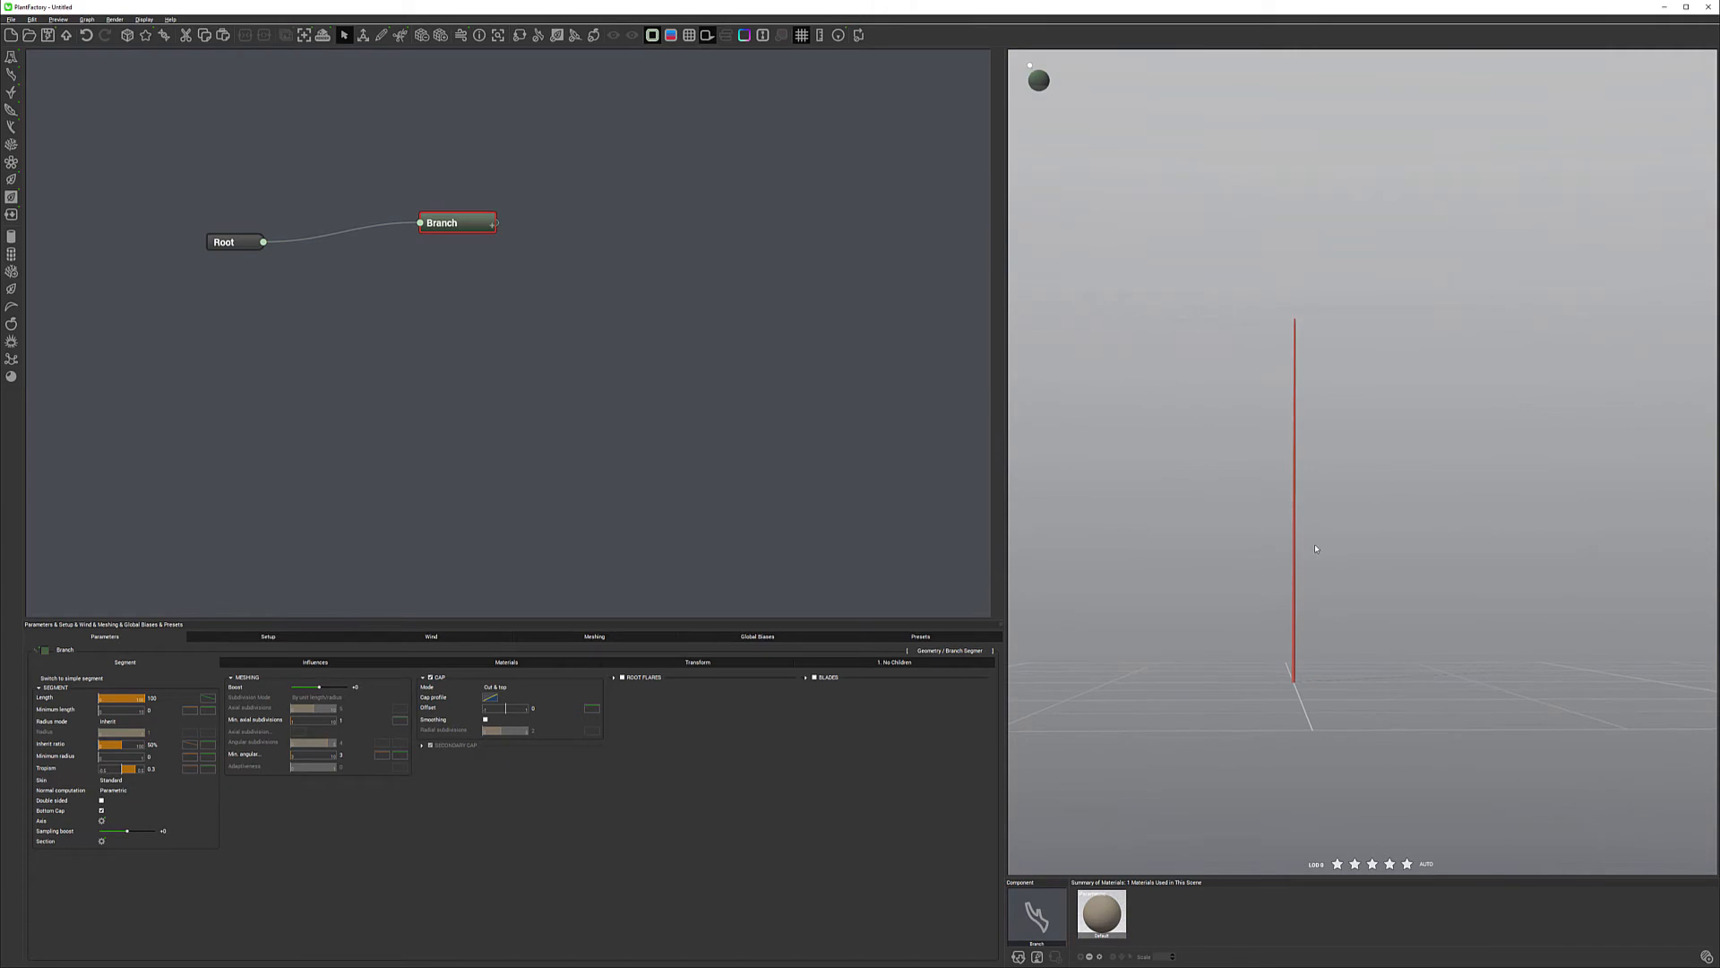
left_click(1330, 580)
mouse_move(1324, 531)
left_mouse_down()
mouse_move(1315, 558)
mouse_move(1353, 573)
mouse_move(1348, 489)
mouse_move(1329, 557)
mouse_move(1352, 549)
left_mouse_up()
scroll(1326, 557, "up", 3)
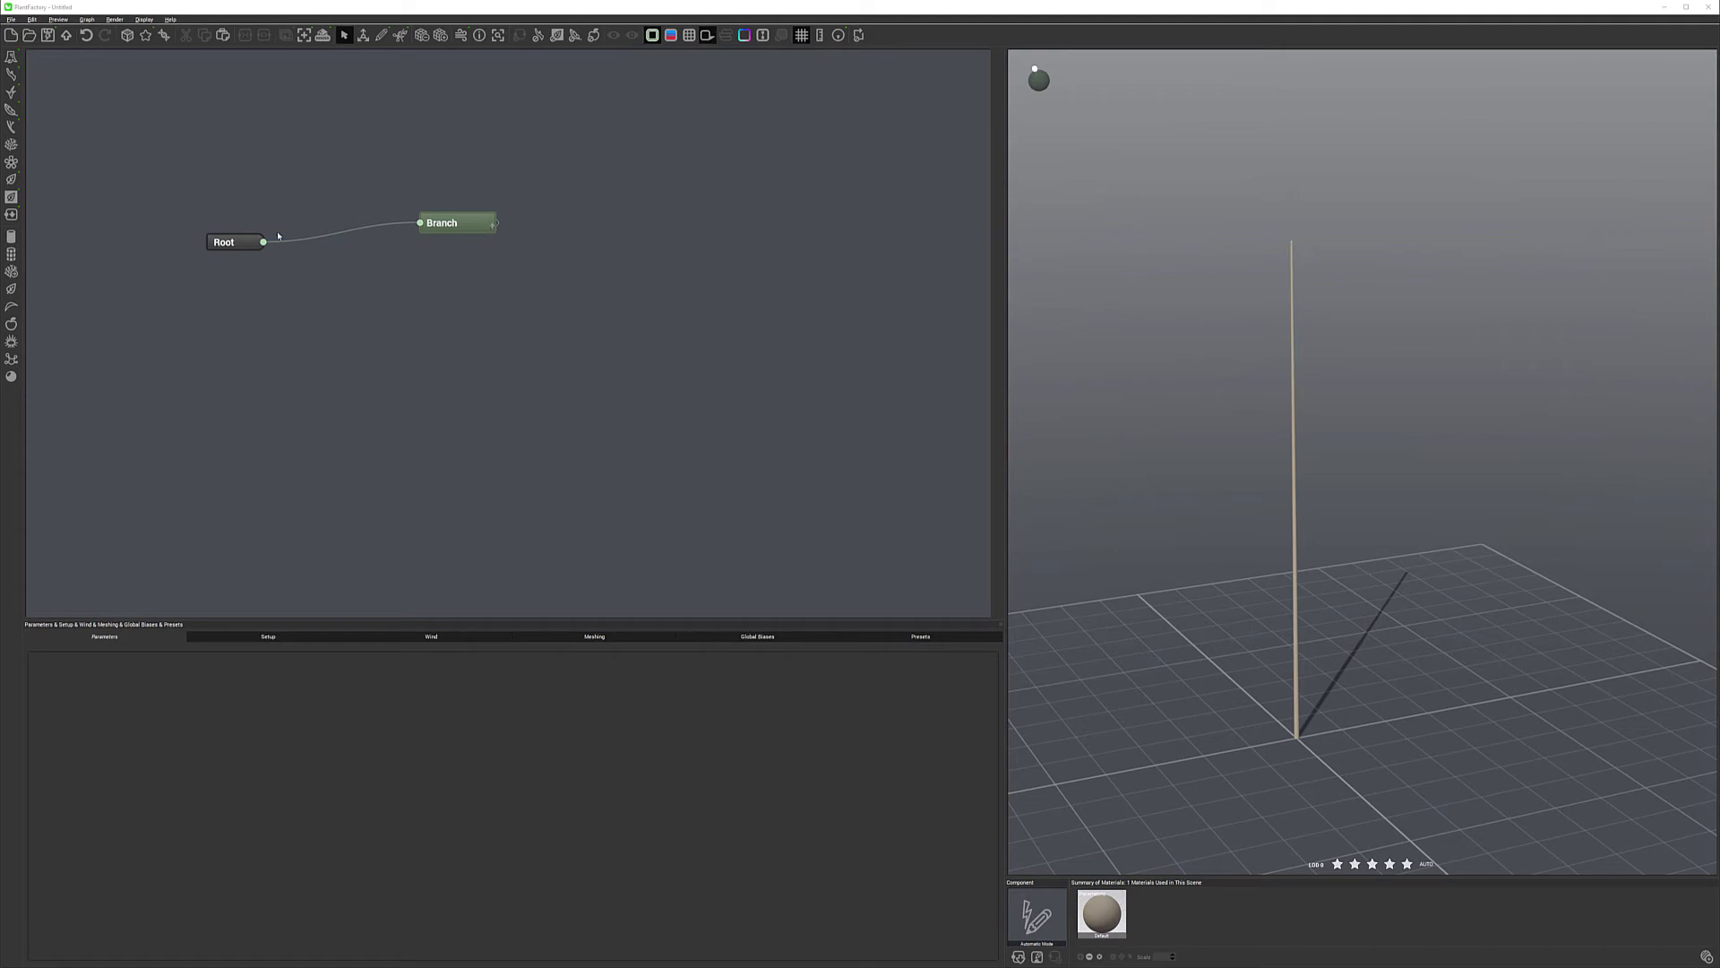
Show the plant's setup settings and expand the Branch node with its Segment parameters in the graph.
left_click(262, 638)
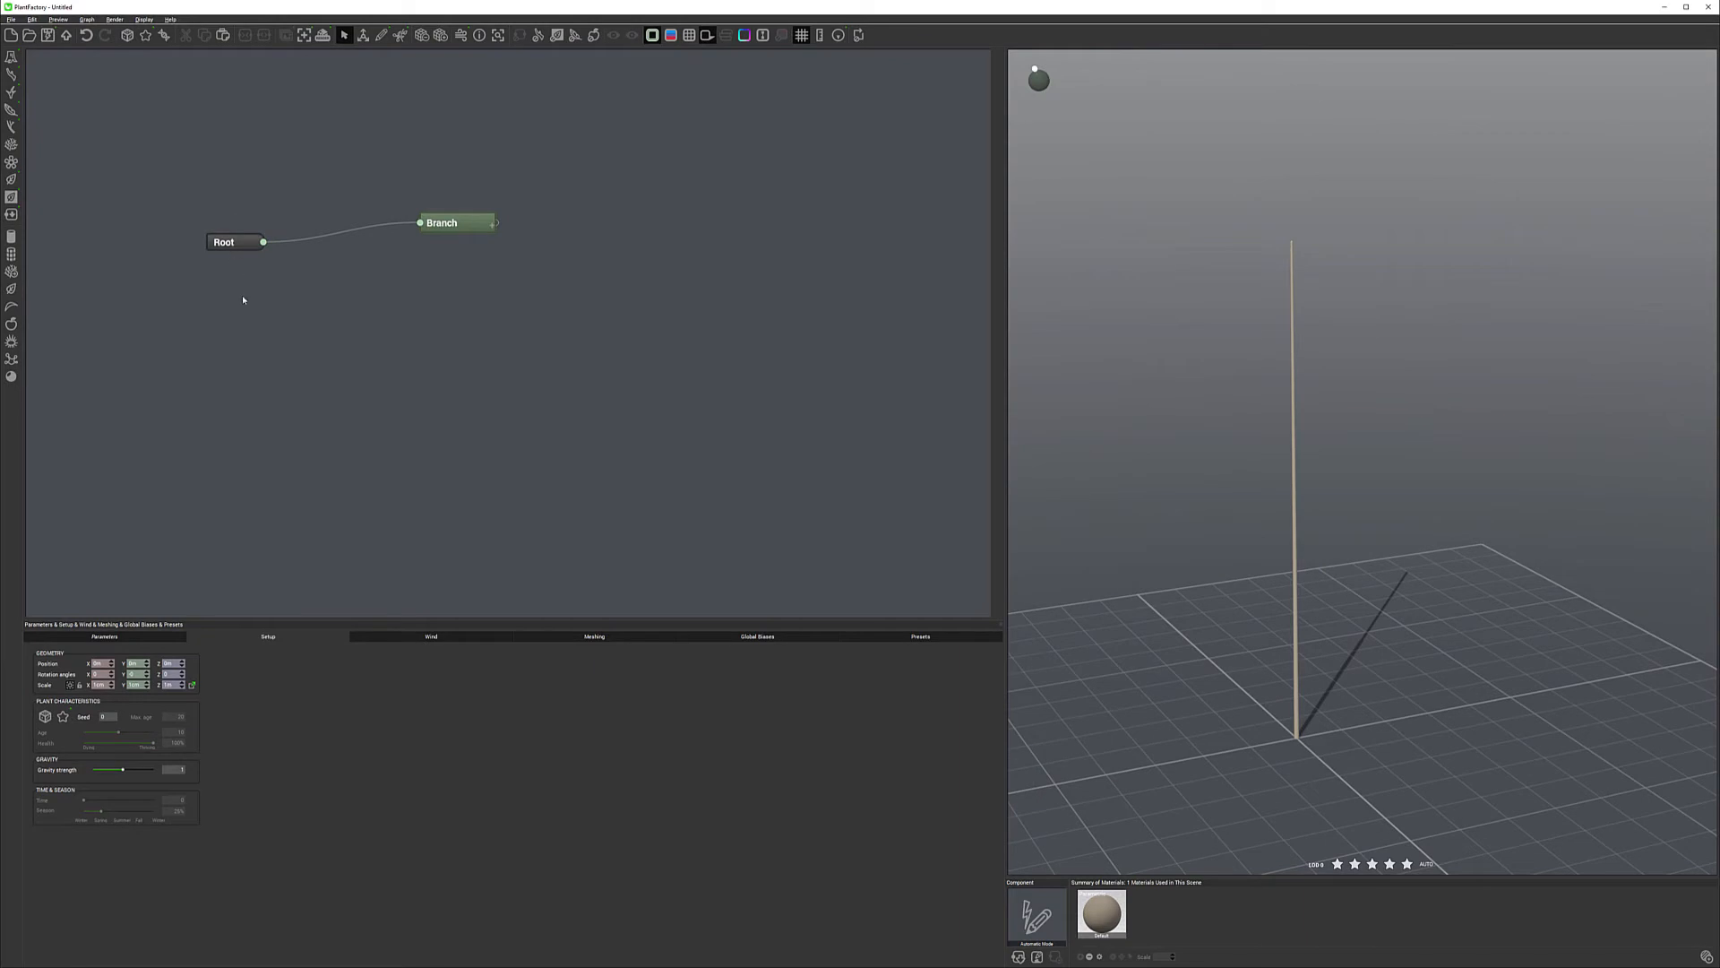
left_click(492, 225)
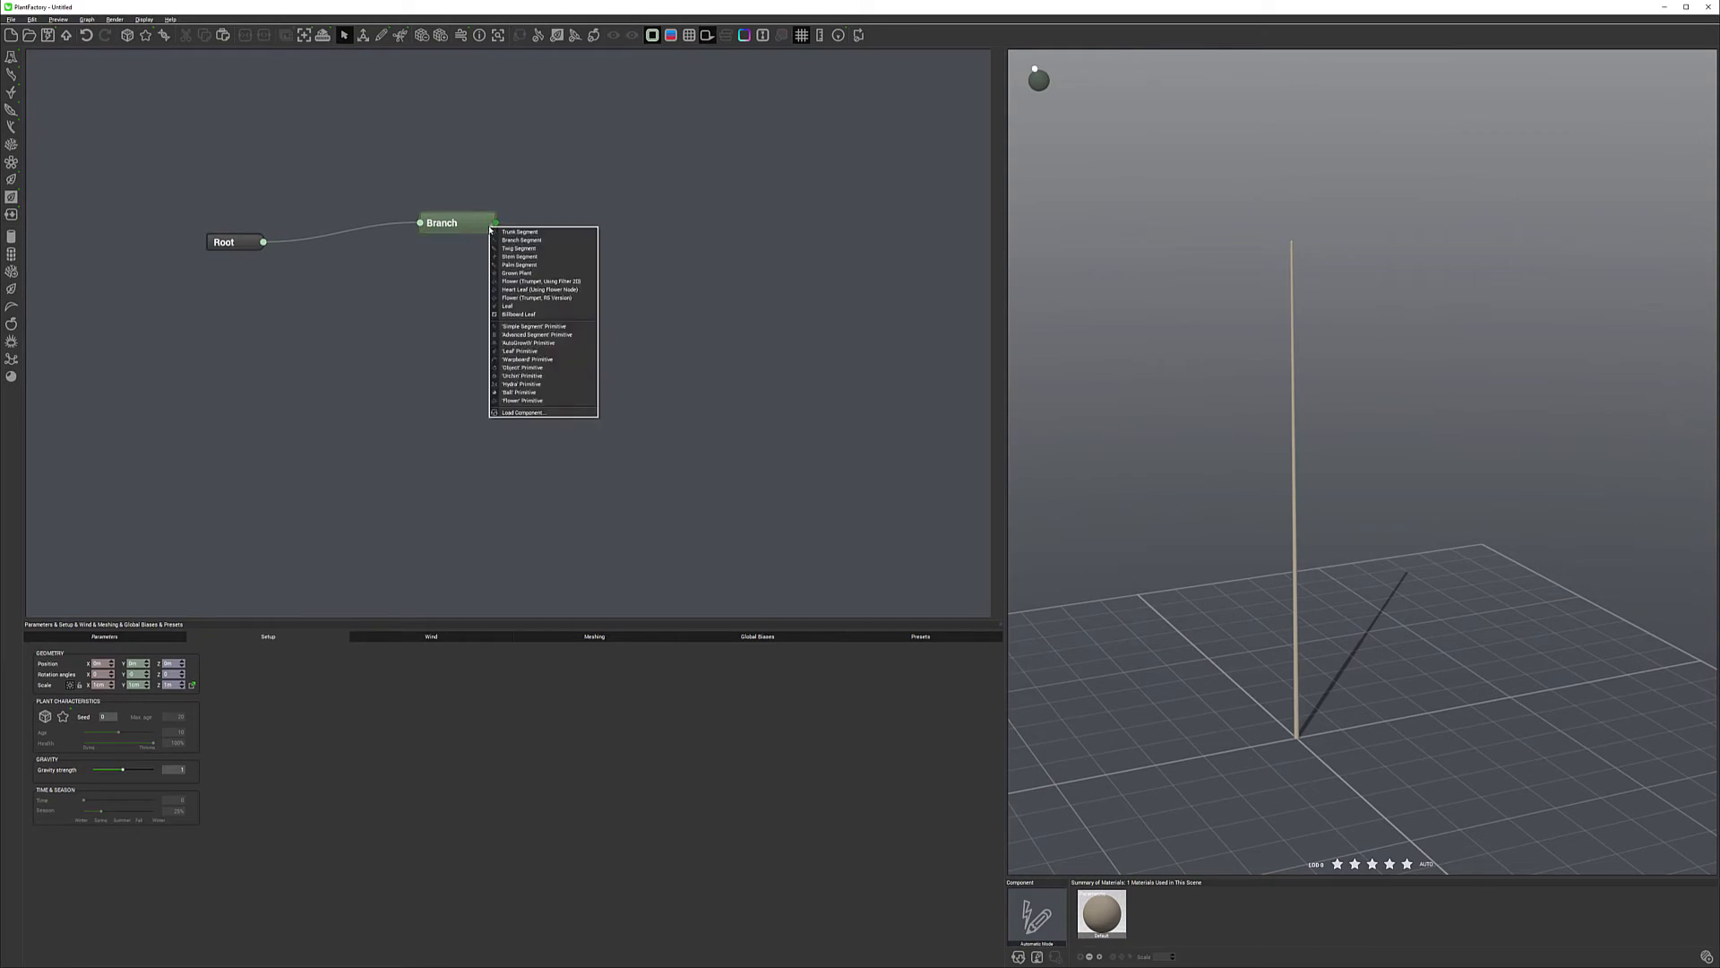
left_click(491, 228)
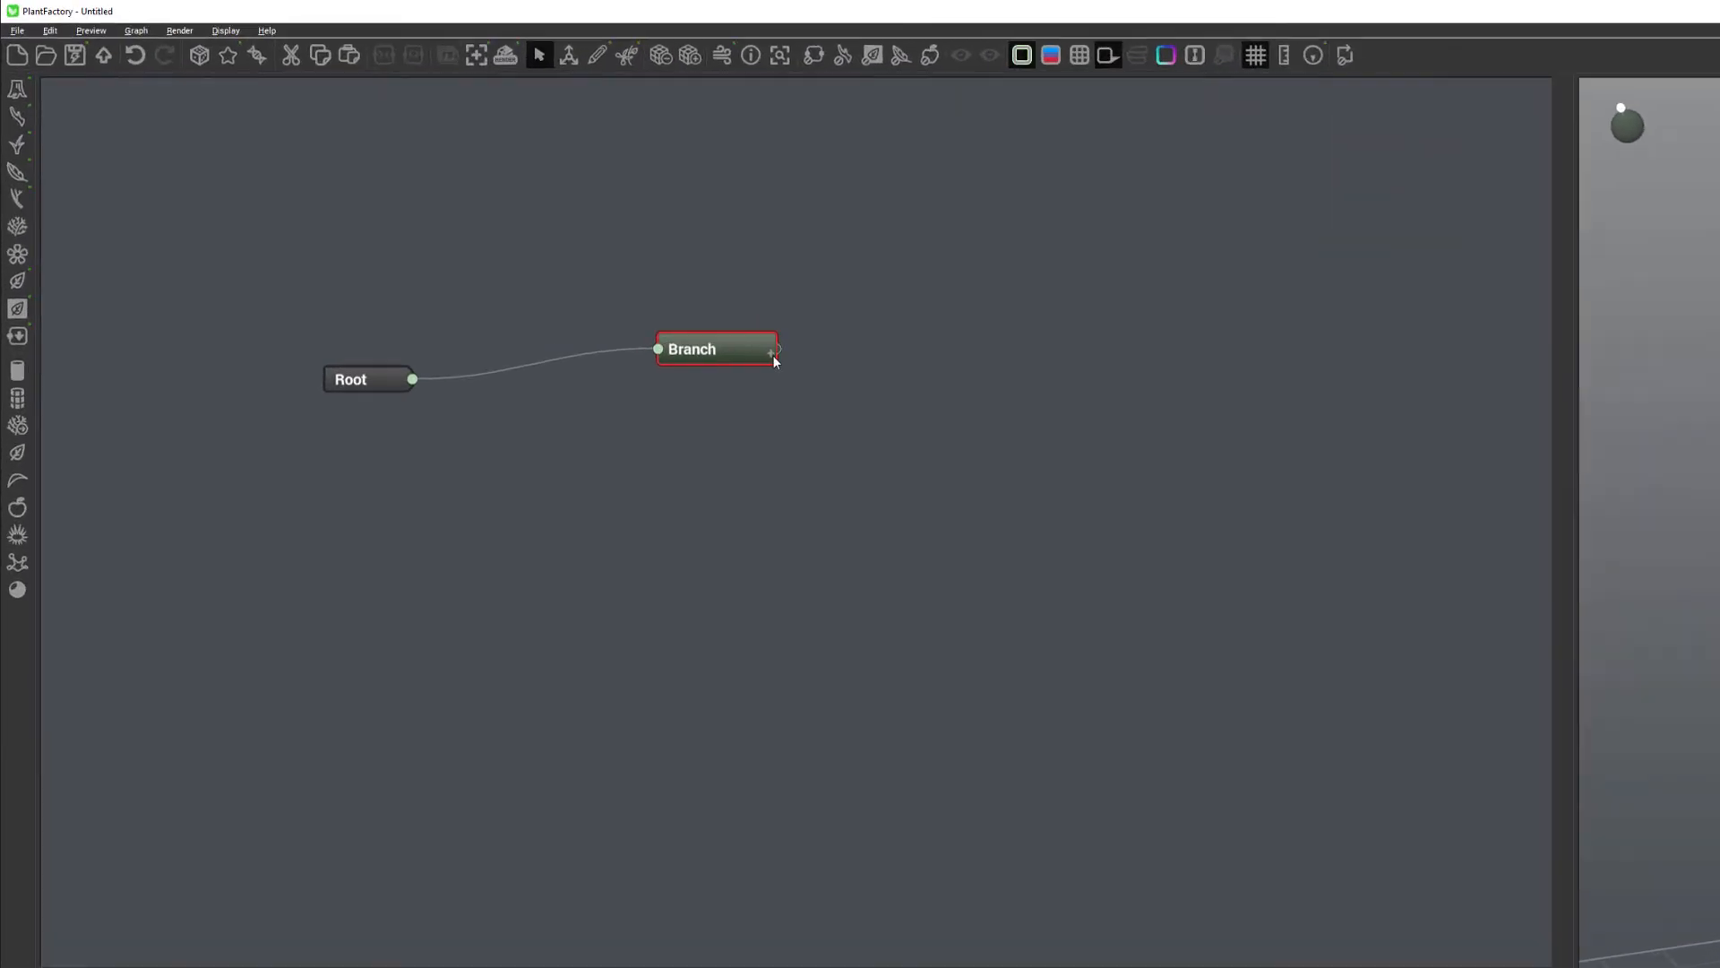
left_click(773, 355)
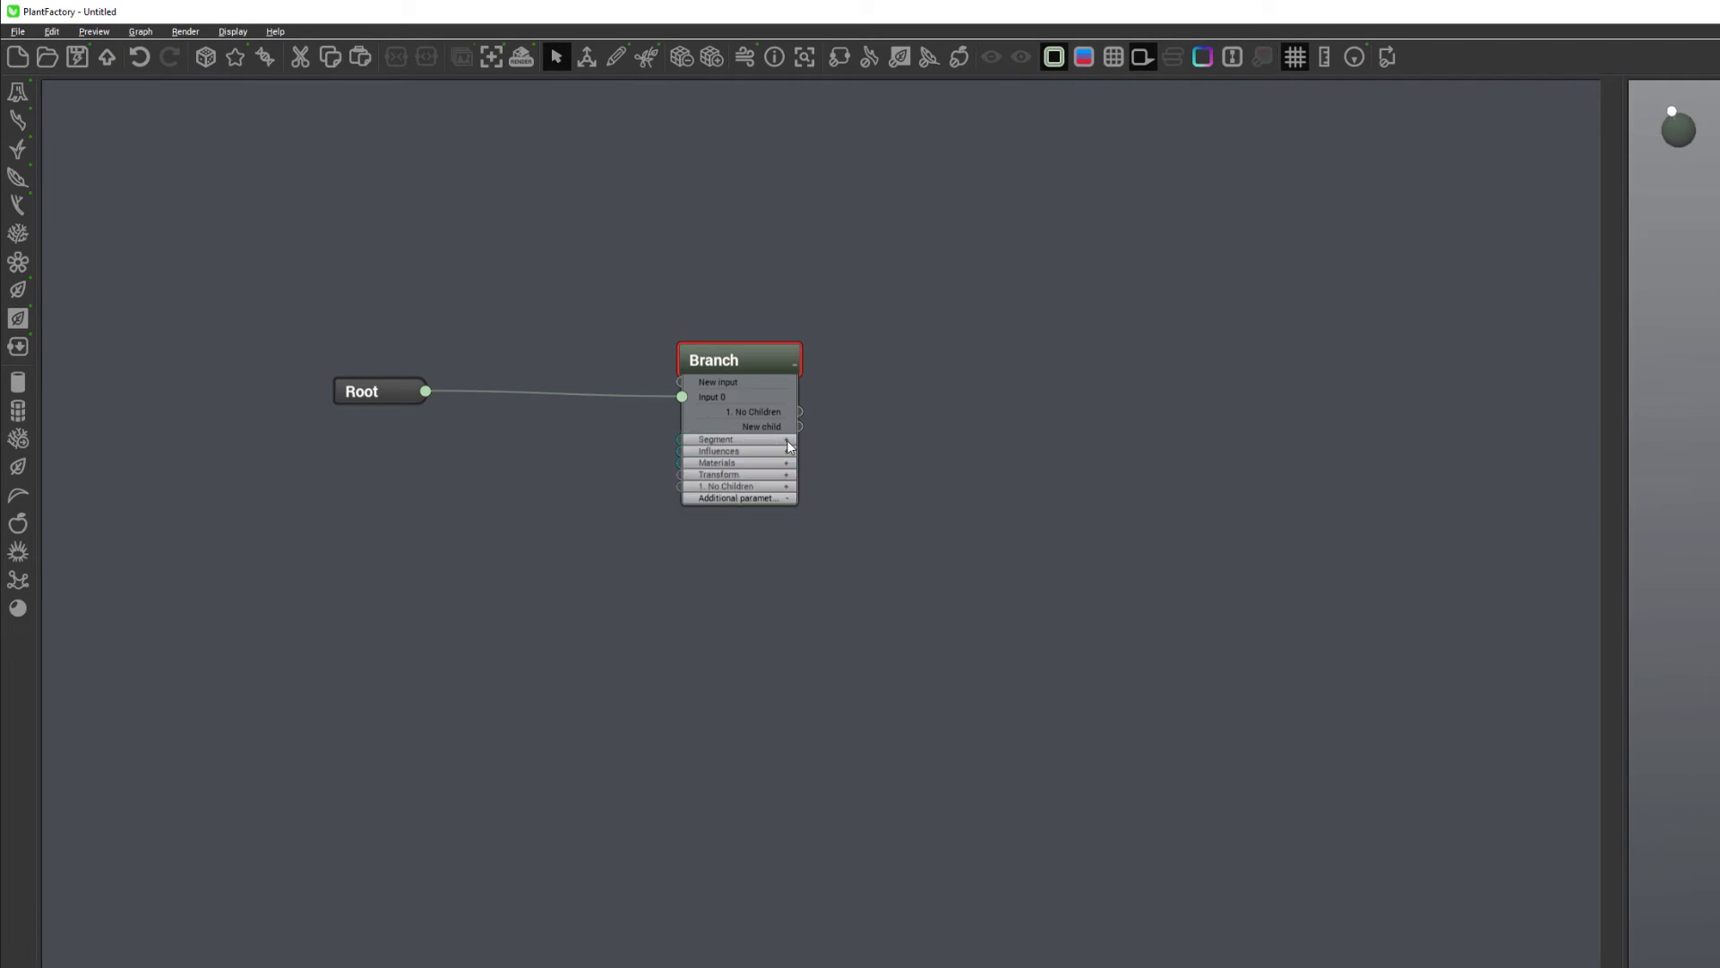
left_click(787, 440)
left_click(788, 452)
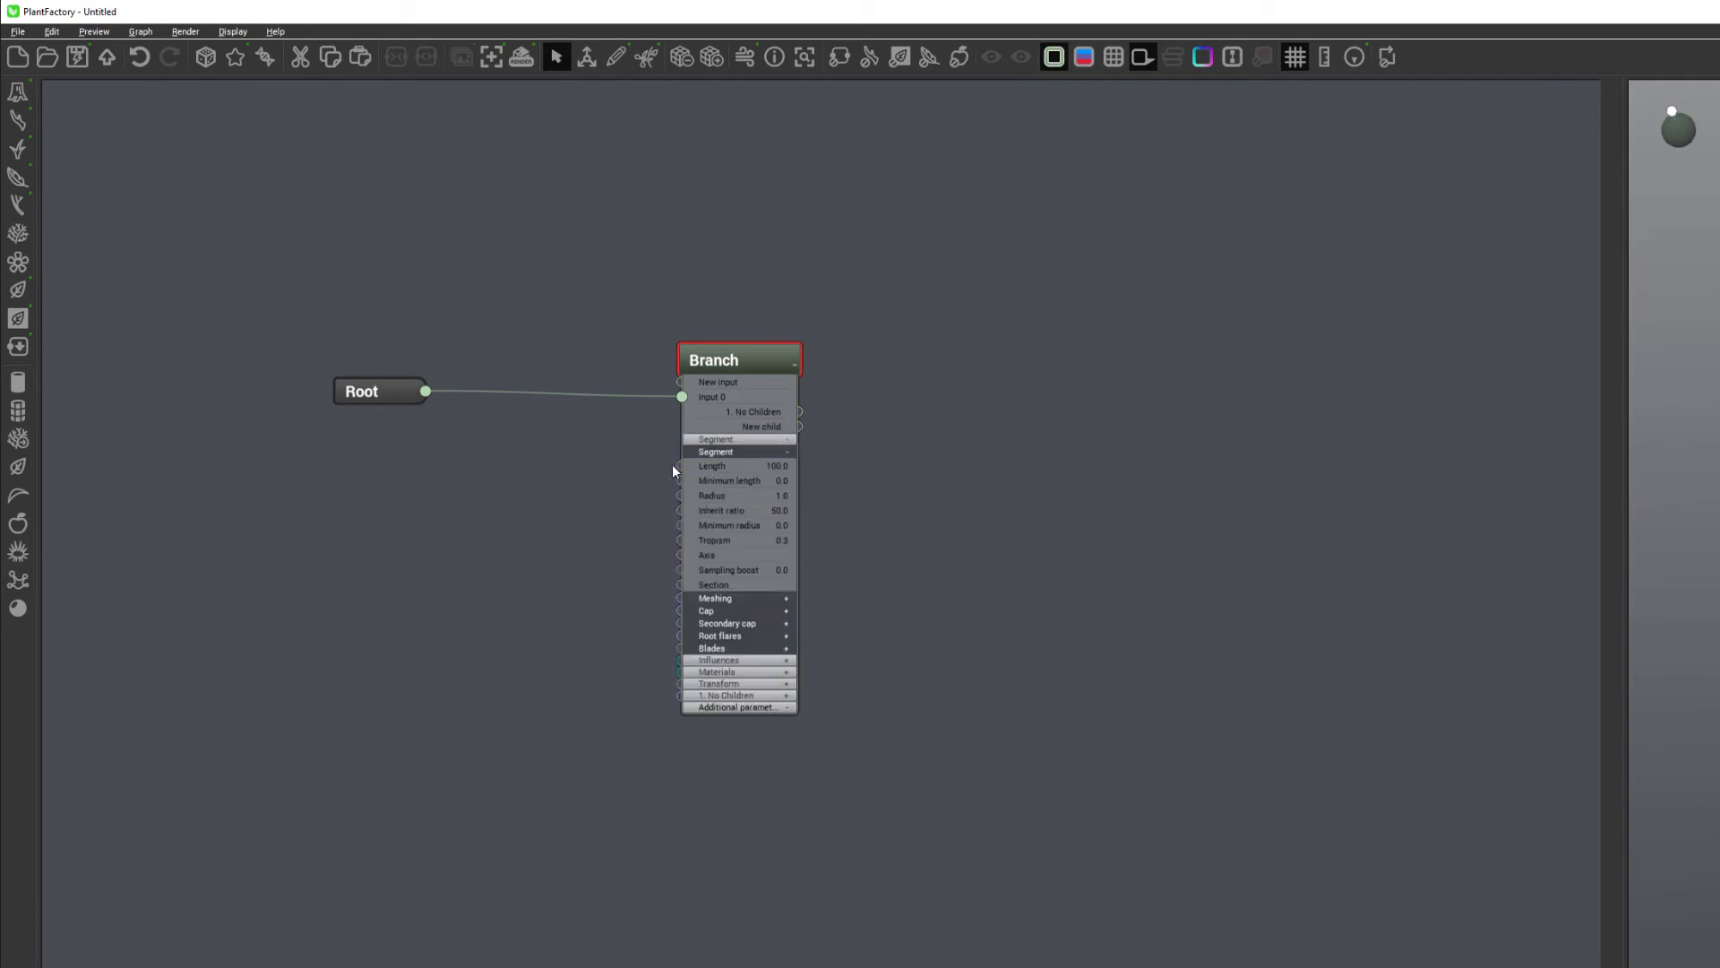
Connect the Age control node to the Branch node's Length input and keep the Branch node selected.
mouse_move(678, 467)
left_mouse_down()
mouse_move(487, 444)
mouse_move(387, 358)
mouse_move(389, 433)
left_mouse_up()
left_click_drag(400, 372, 422, 358)
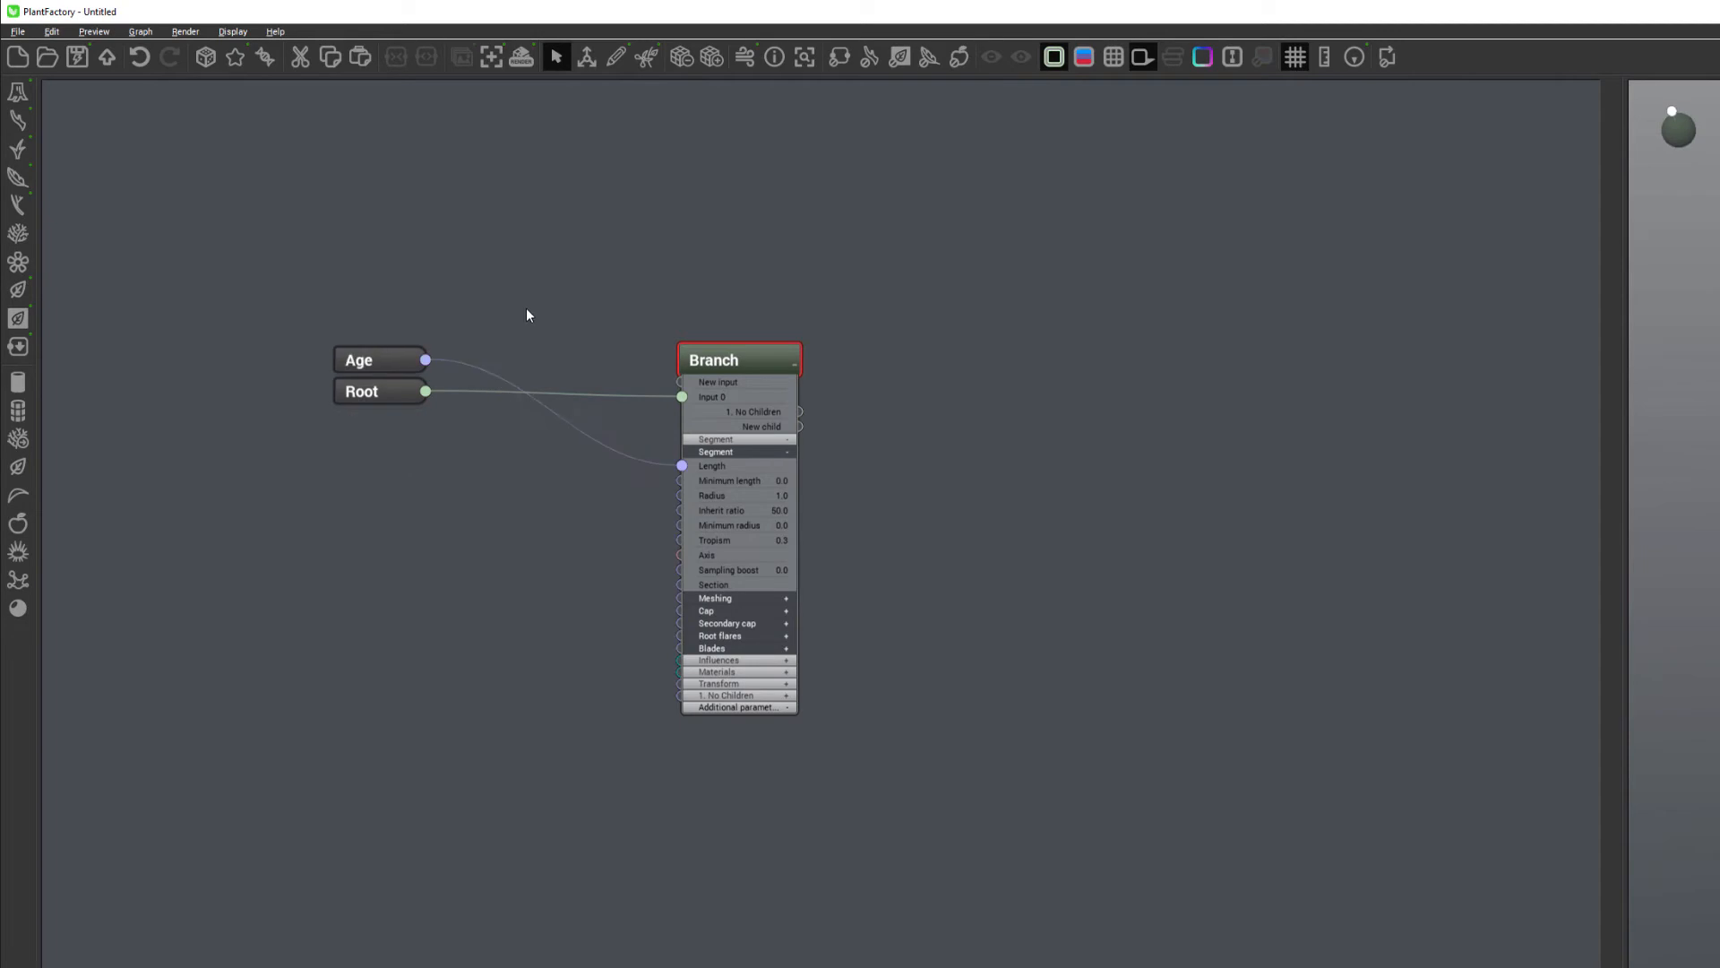
left_click(370, 394)
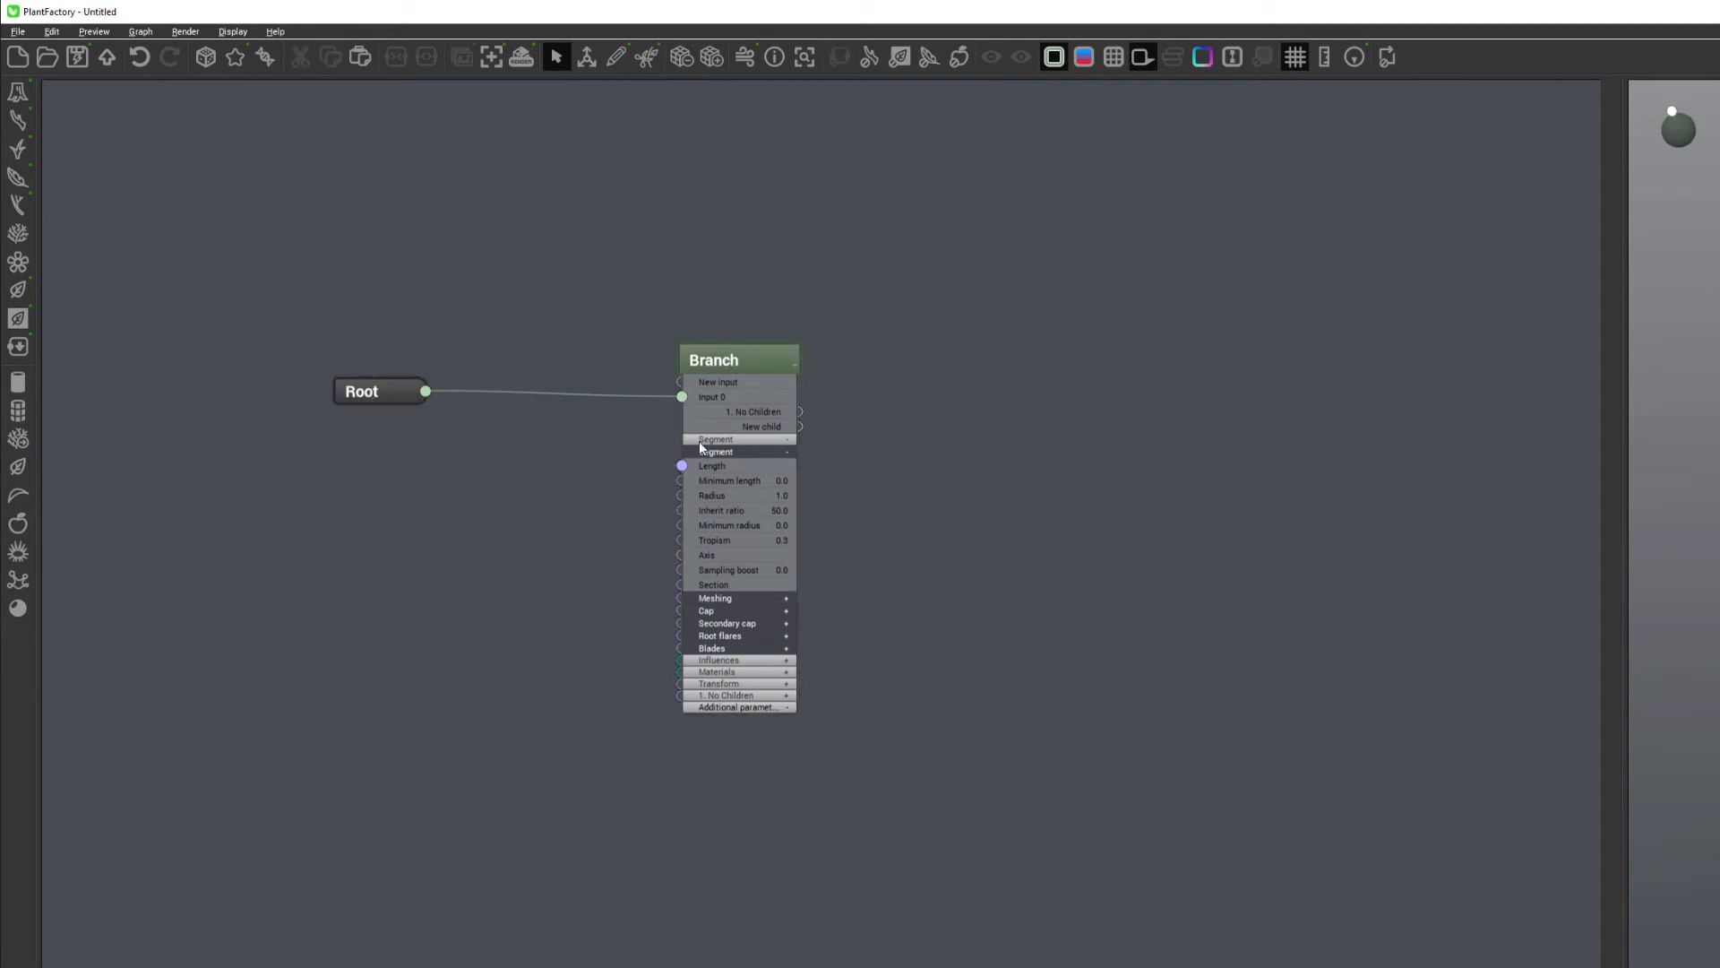
left_click(682, 465)
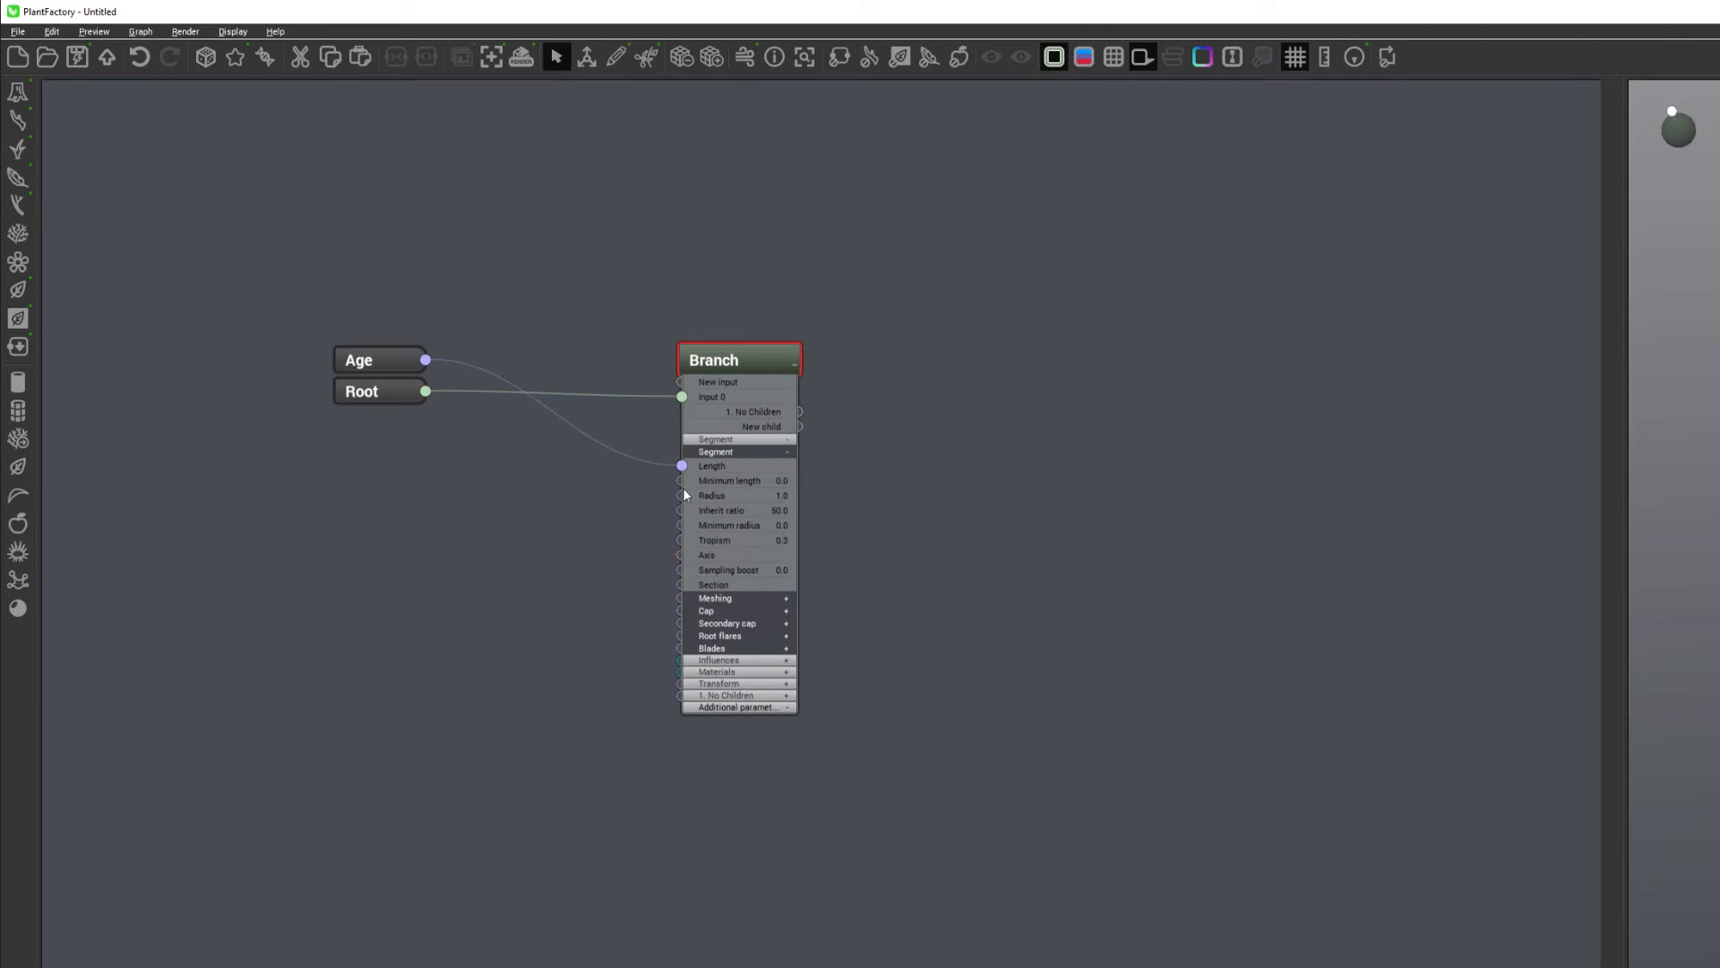
Enable the graph option that always shows the control nodes.
right_click(541, 294)
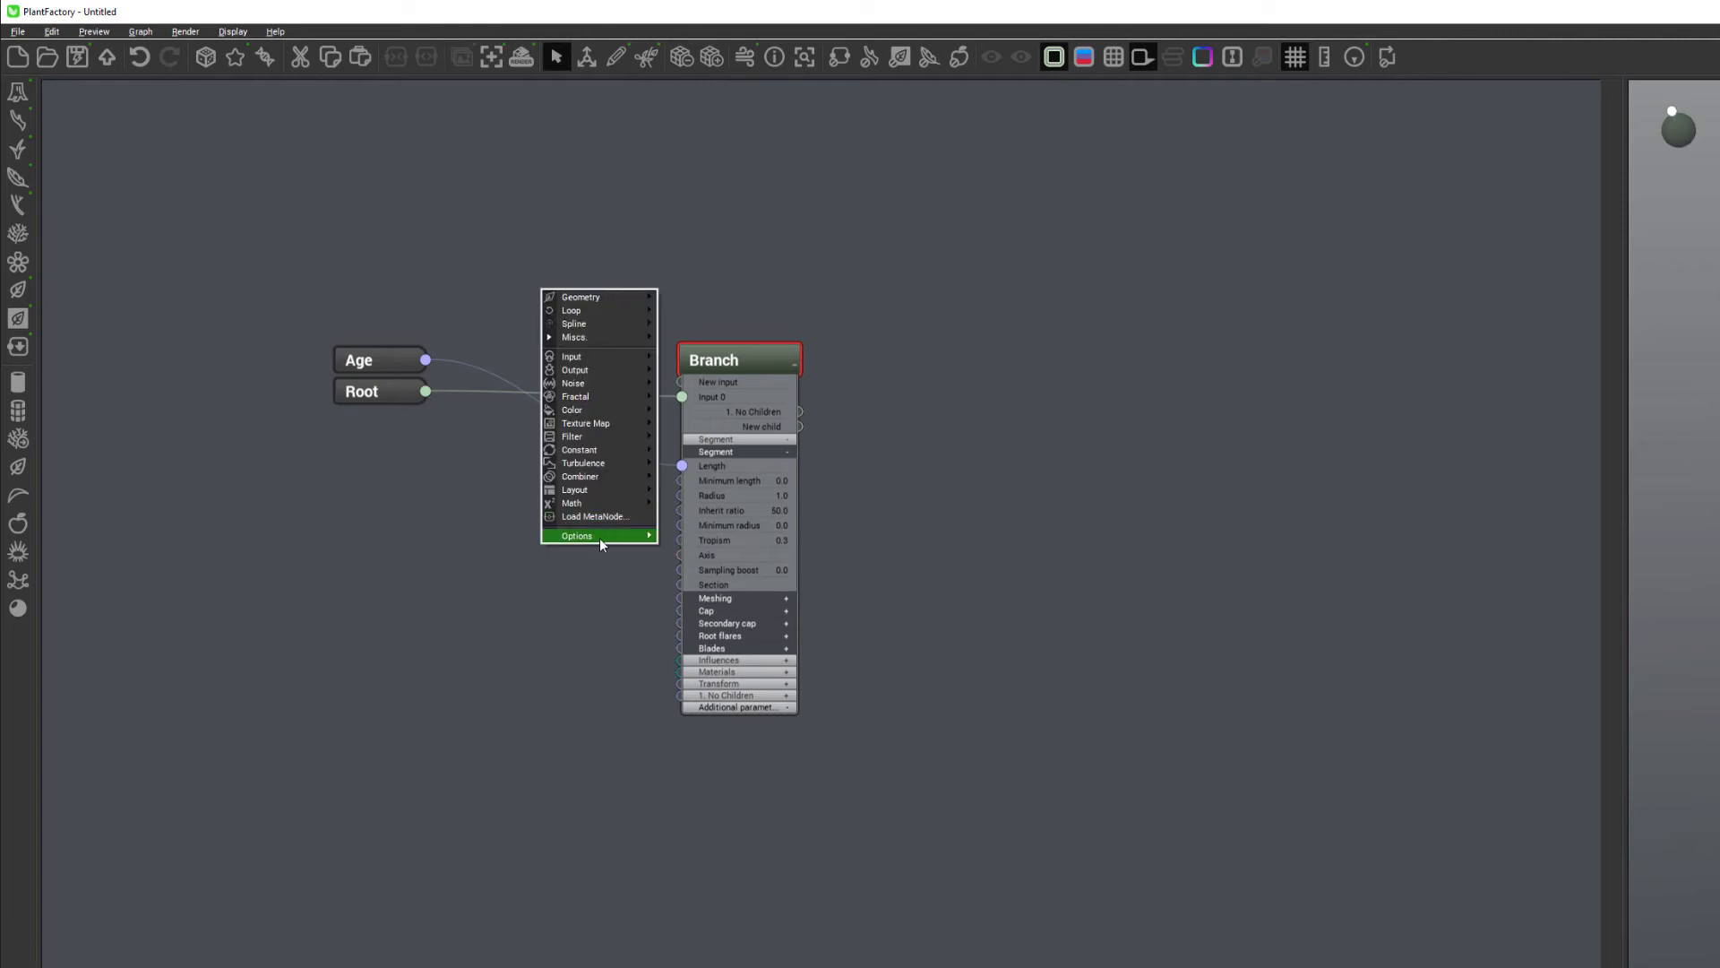
mouse_move(600, 539)
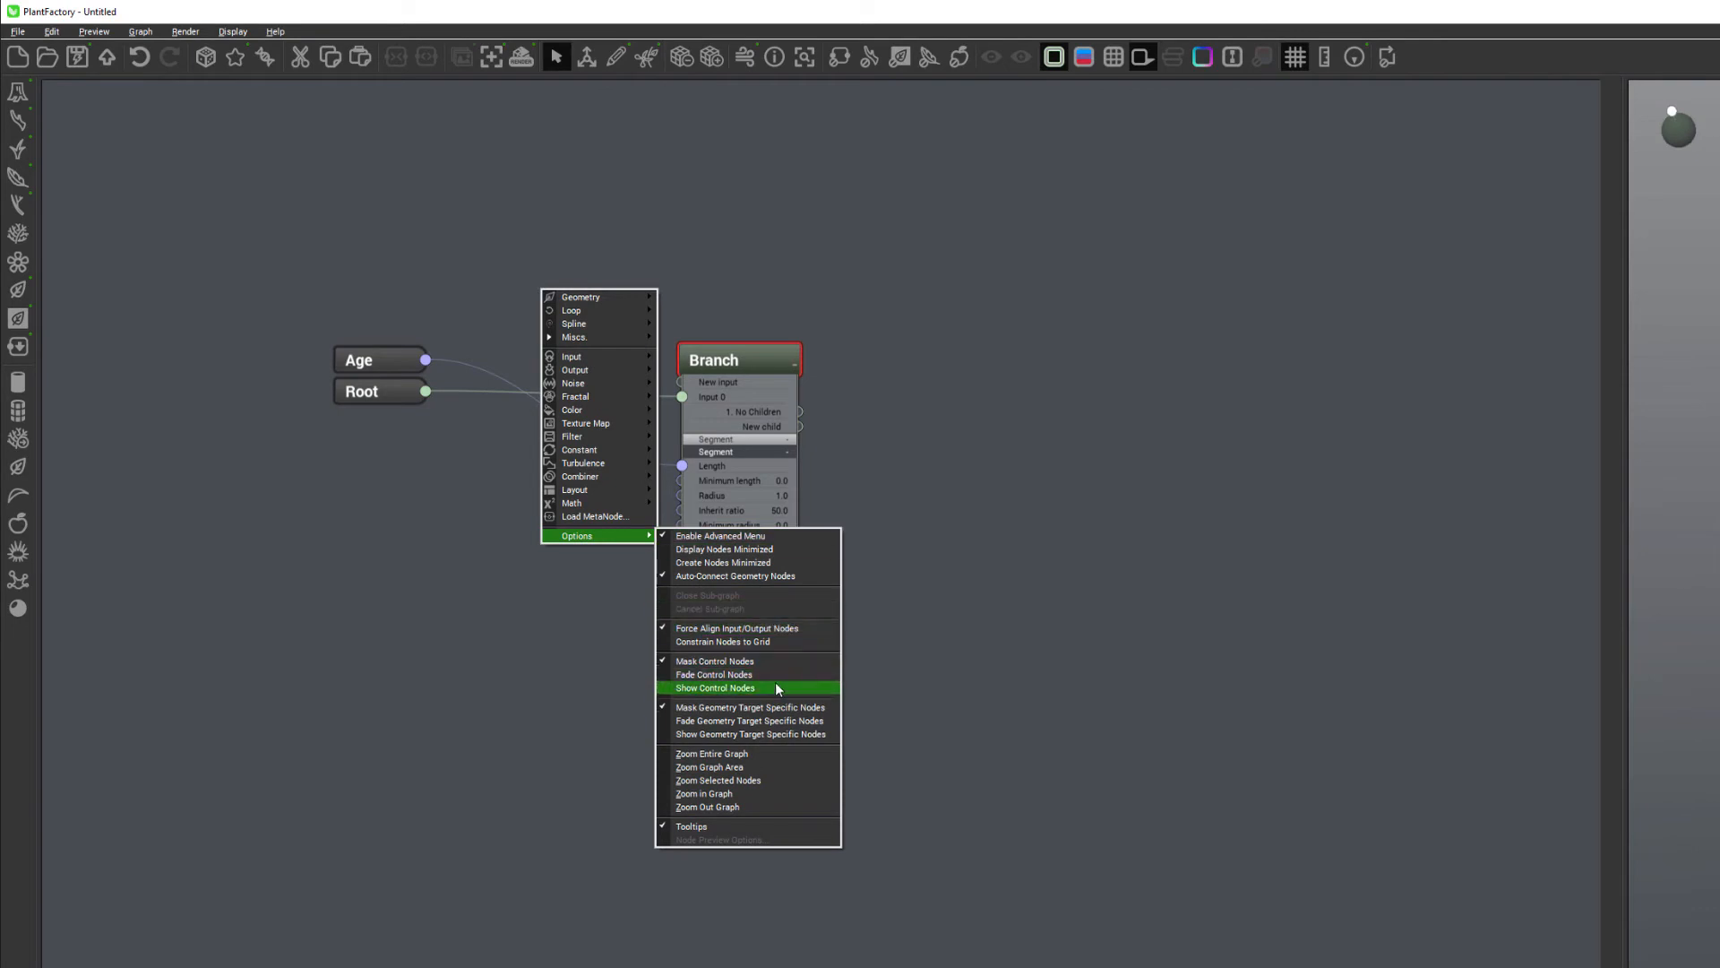
left_click(714, 688)
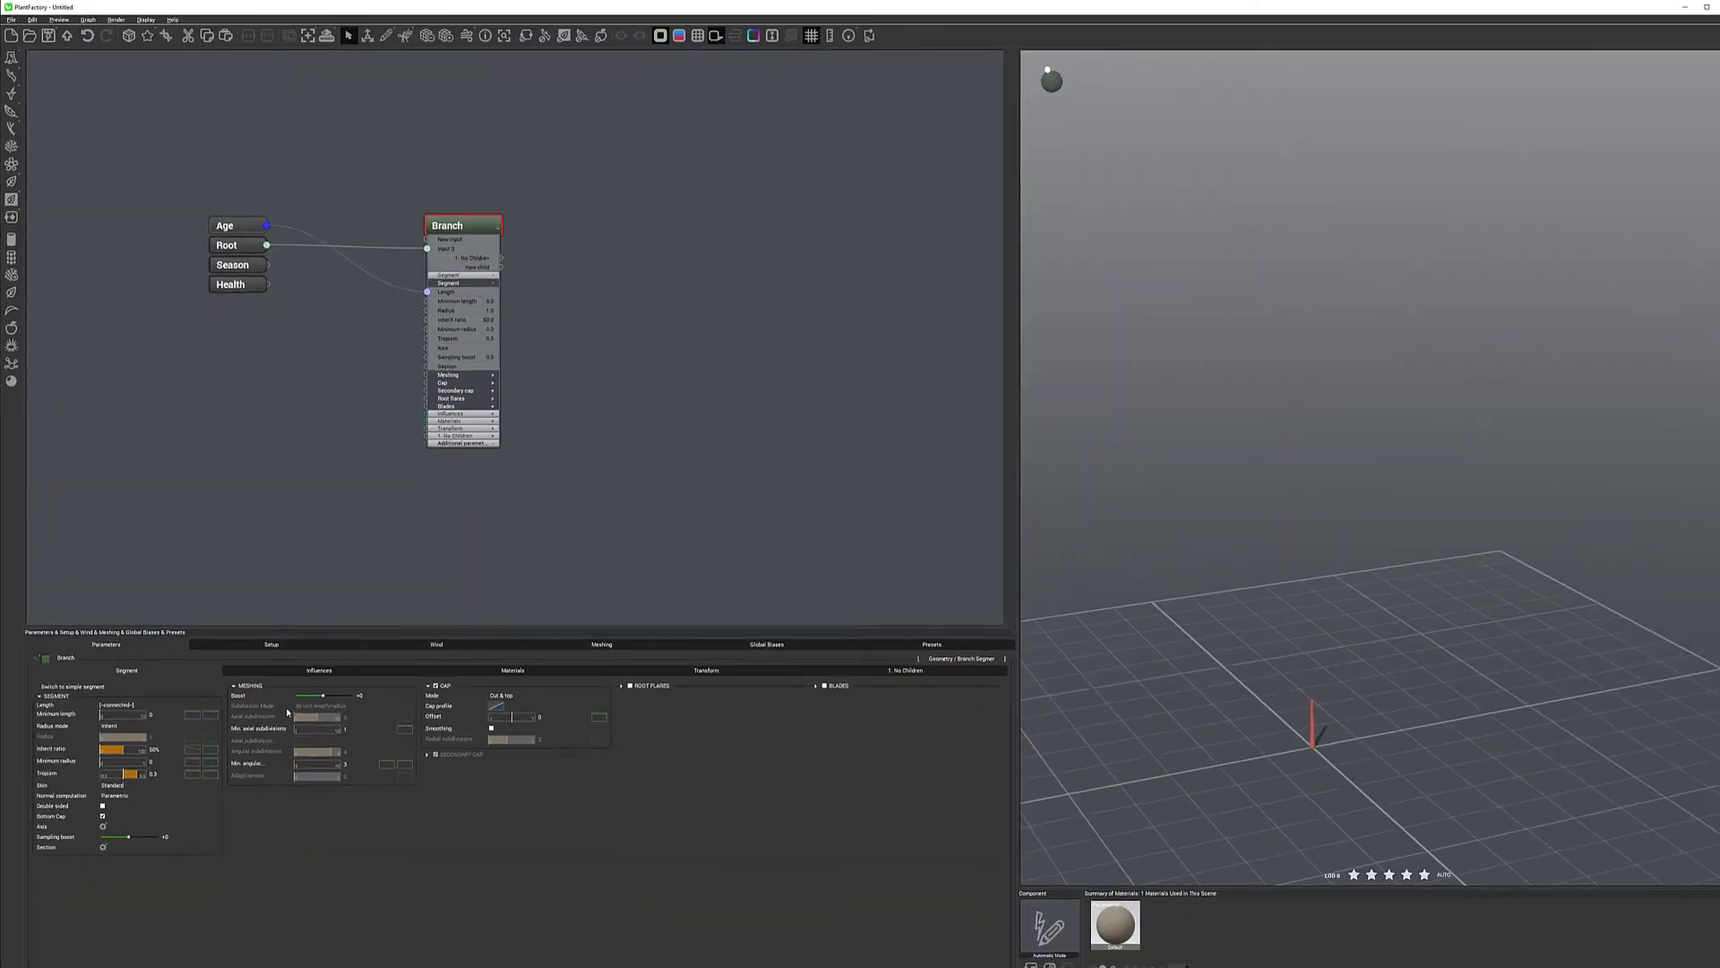
Raise the plant's age to its maximum and set the maximum age to 1 in the plant characteristics.
left_click(271, 644)
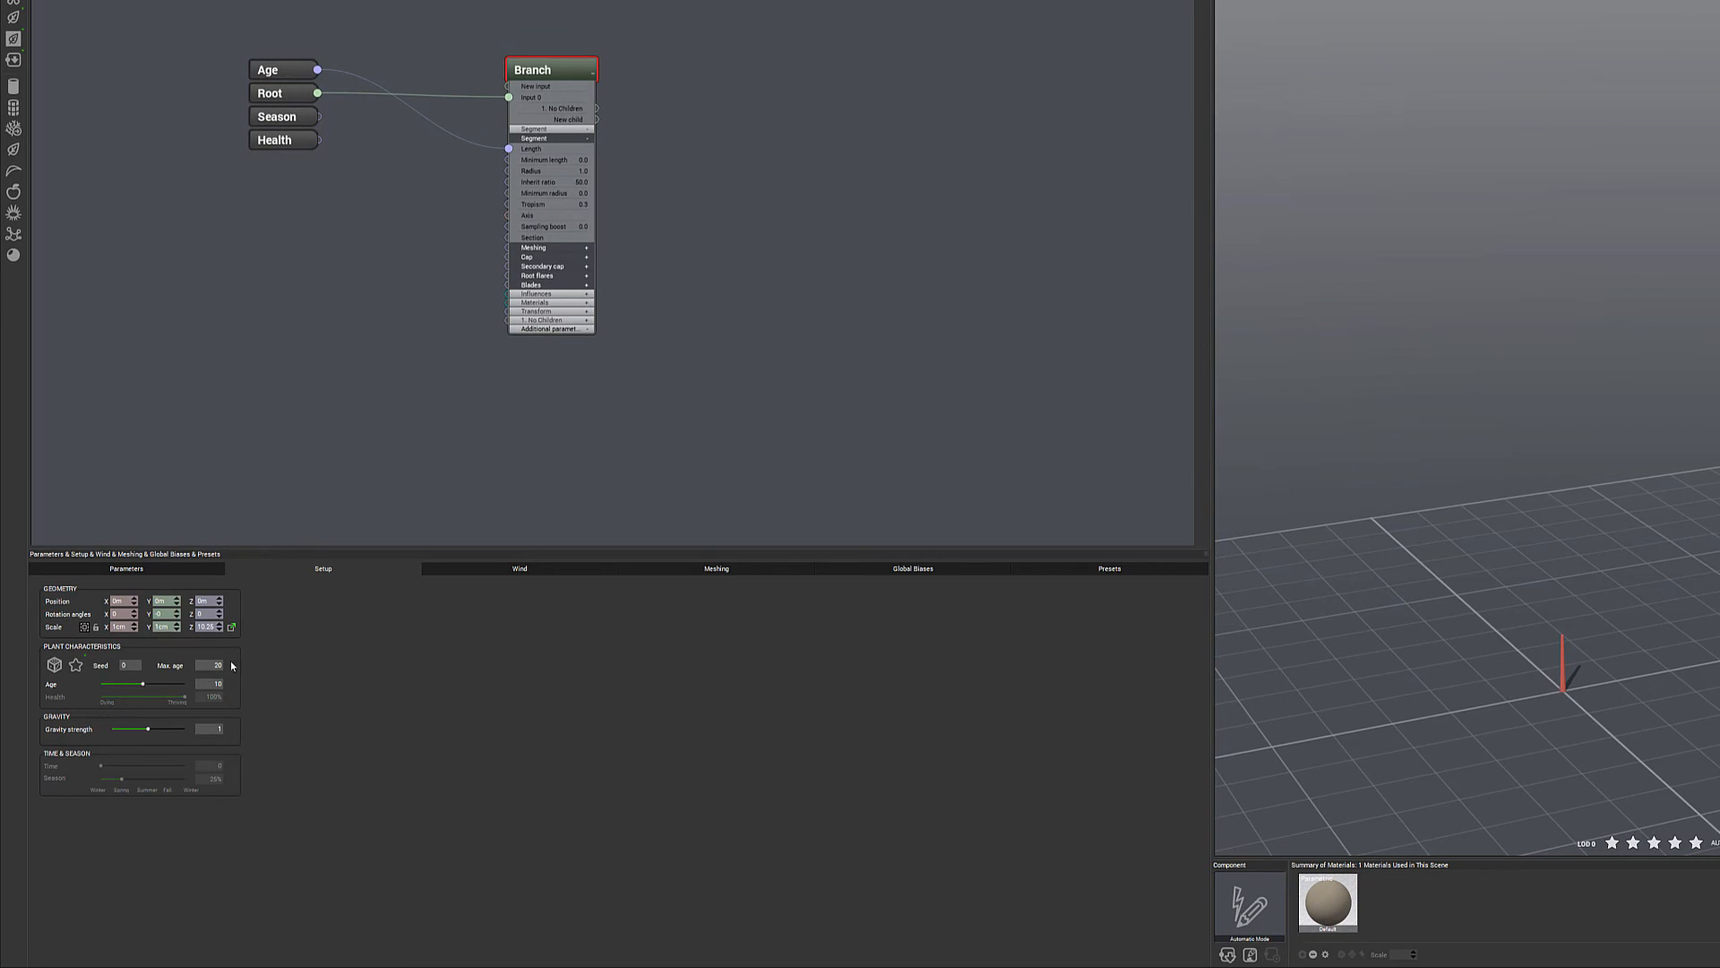
left_click_drag(155, 683, 198, 682)
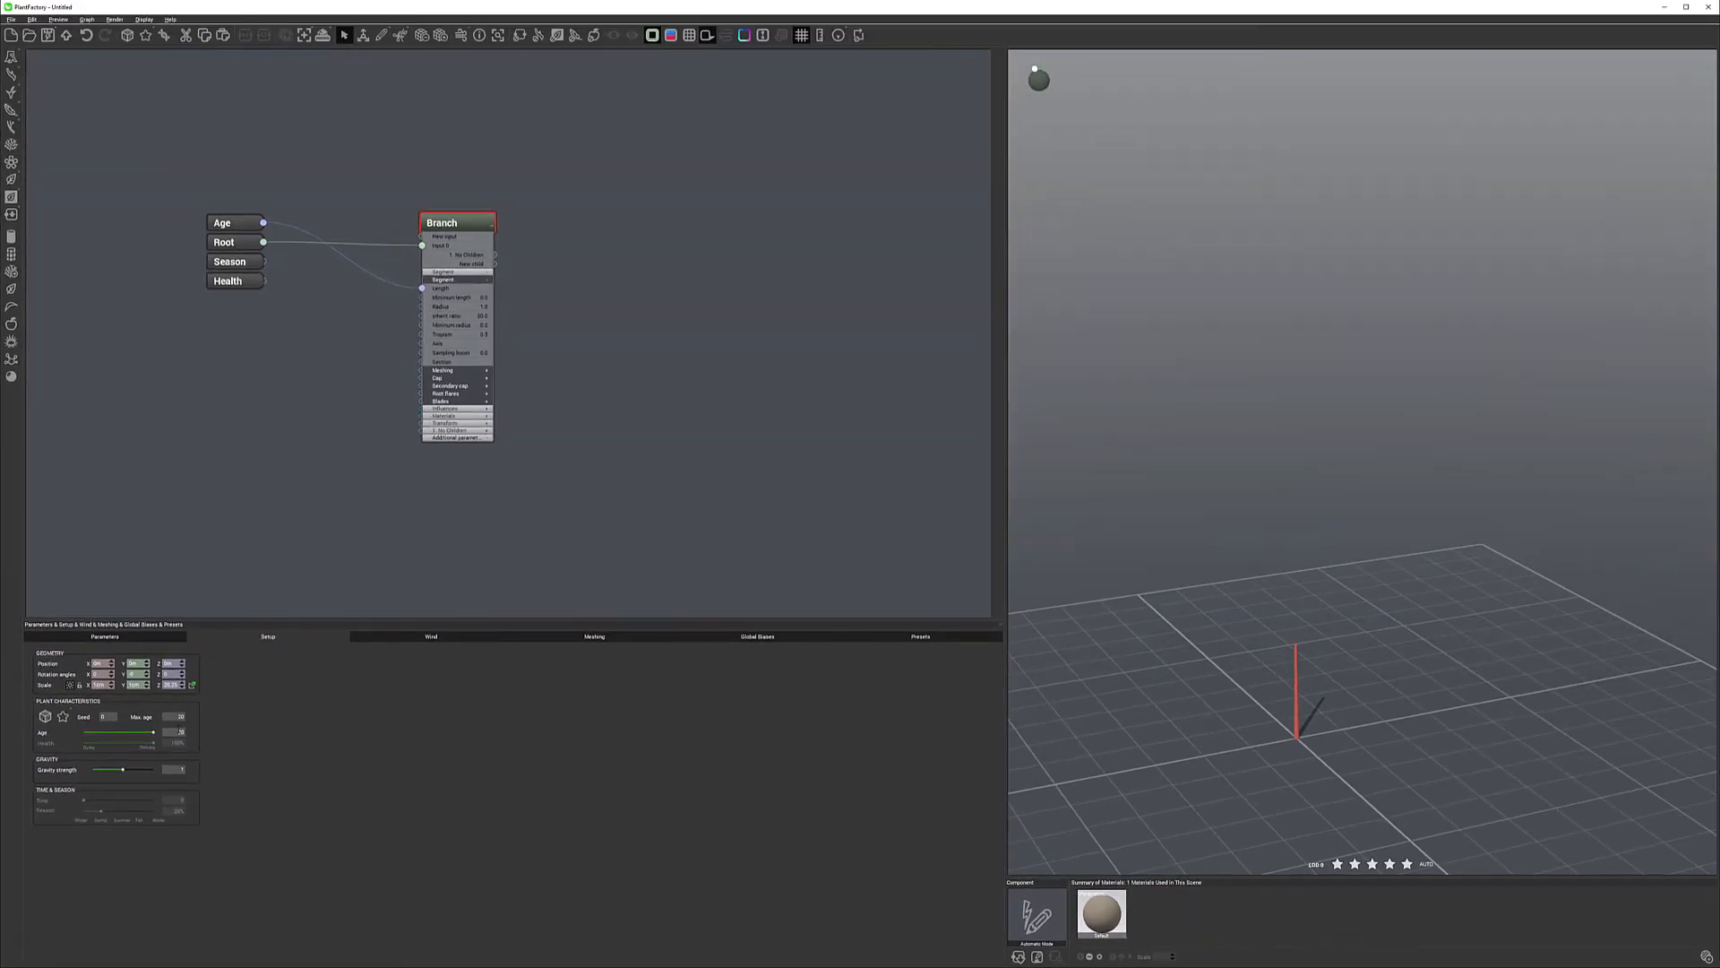
double_click(170, 716)
type("1")
key("Return")
mouse_move(153, 732)
left_mouse_down()
mouse_move(80, 727)
mouse_move(155, 734)
left_mouse_up()
Re-enter the plant's maximum age and slide its age up to the upper limit.
left_click(171, 717)
key("Return")
left_click_drag(113, 730, 189, 722)
Insert a Multiply (aX) filter node between the Age node and the Branch's Length input, multiplying by 10.
right_click(319, 288)
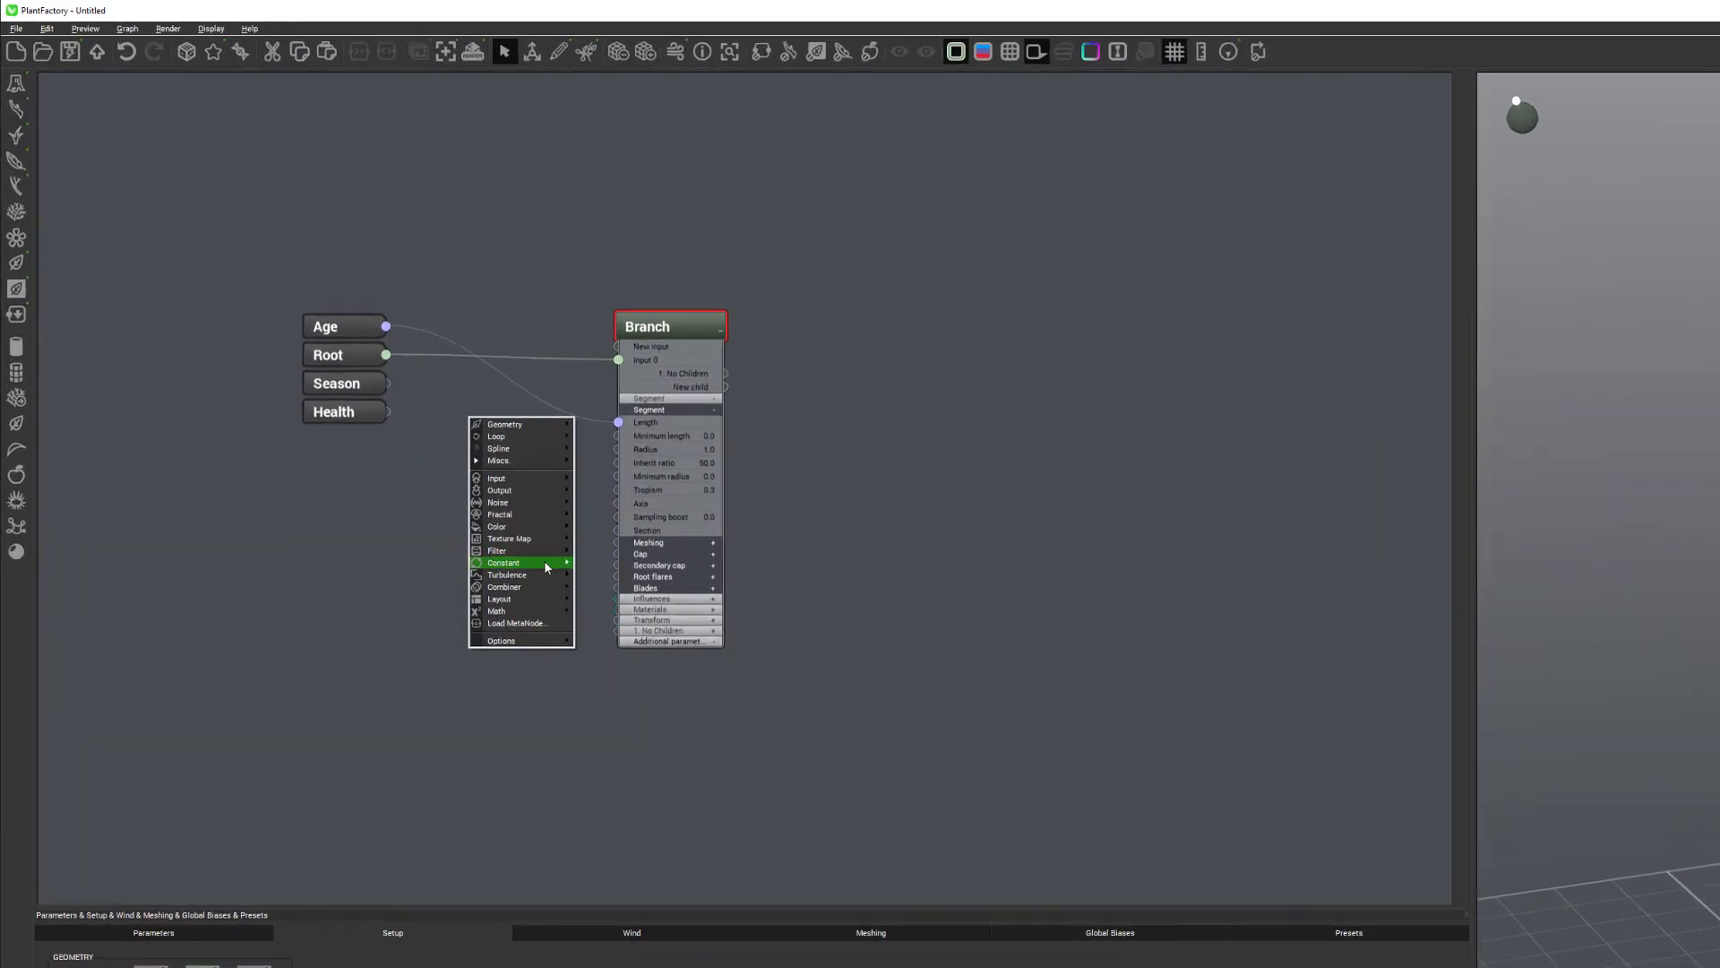
mouse_move(376, 376)
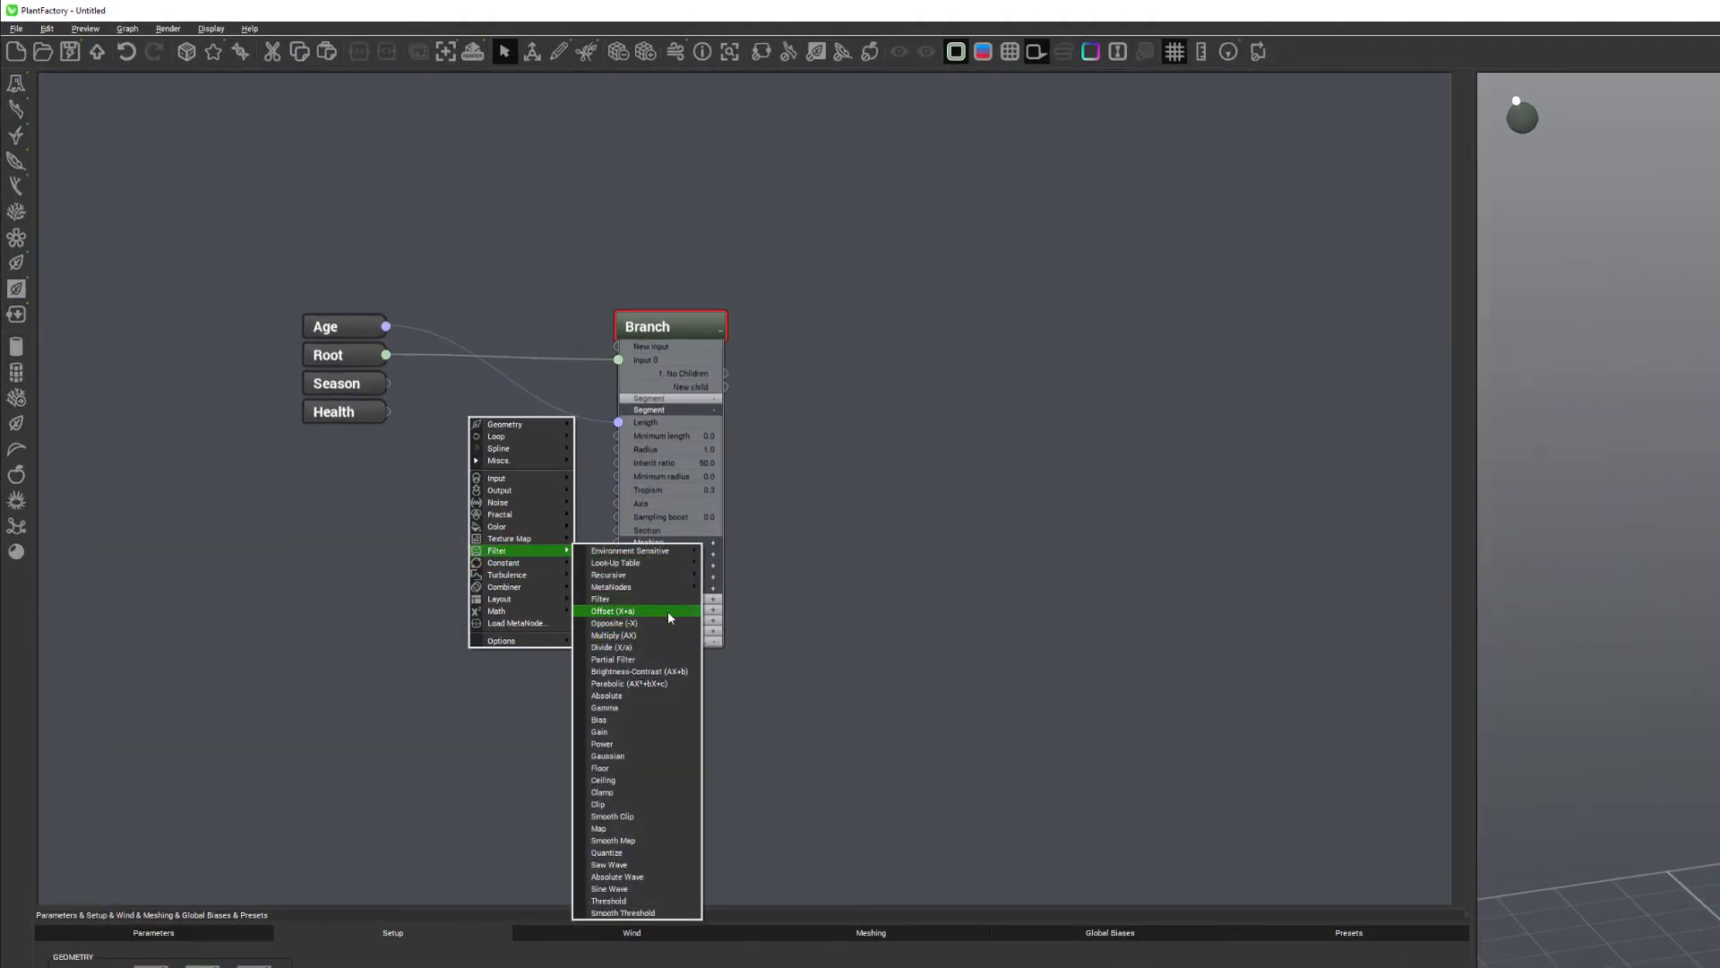
left_click(663, 637)
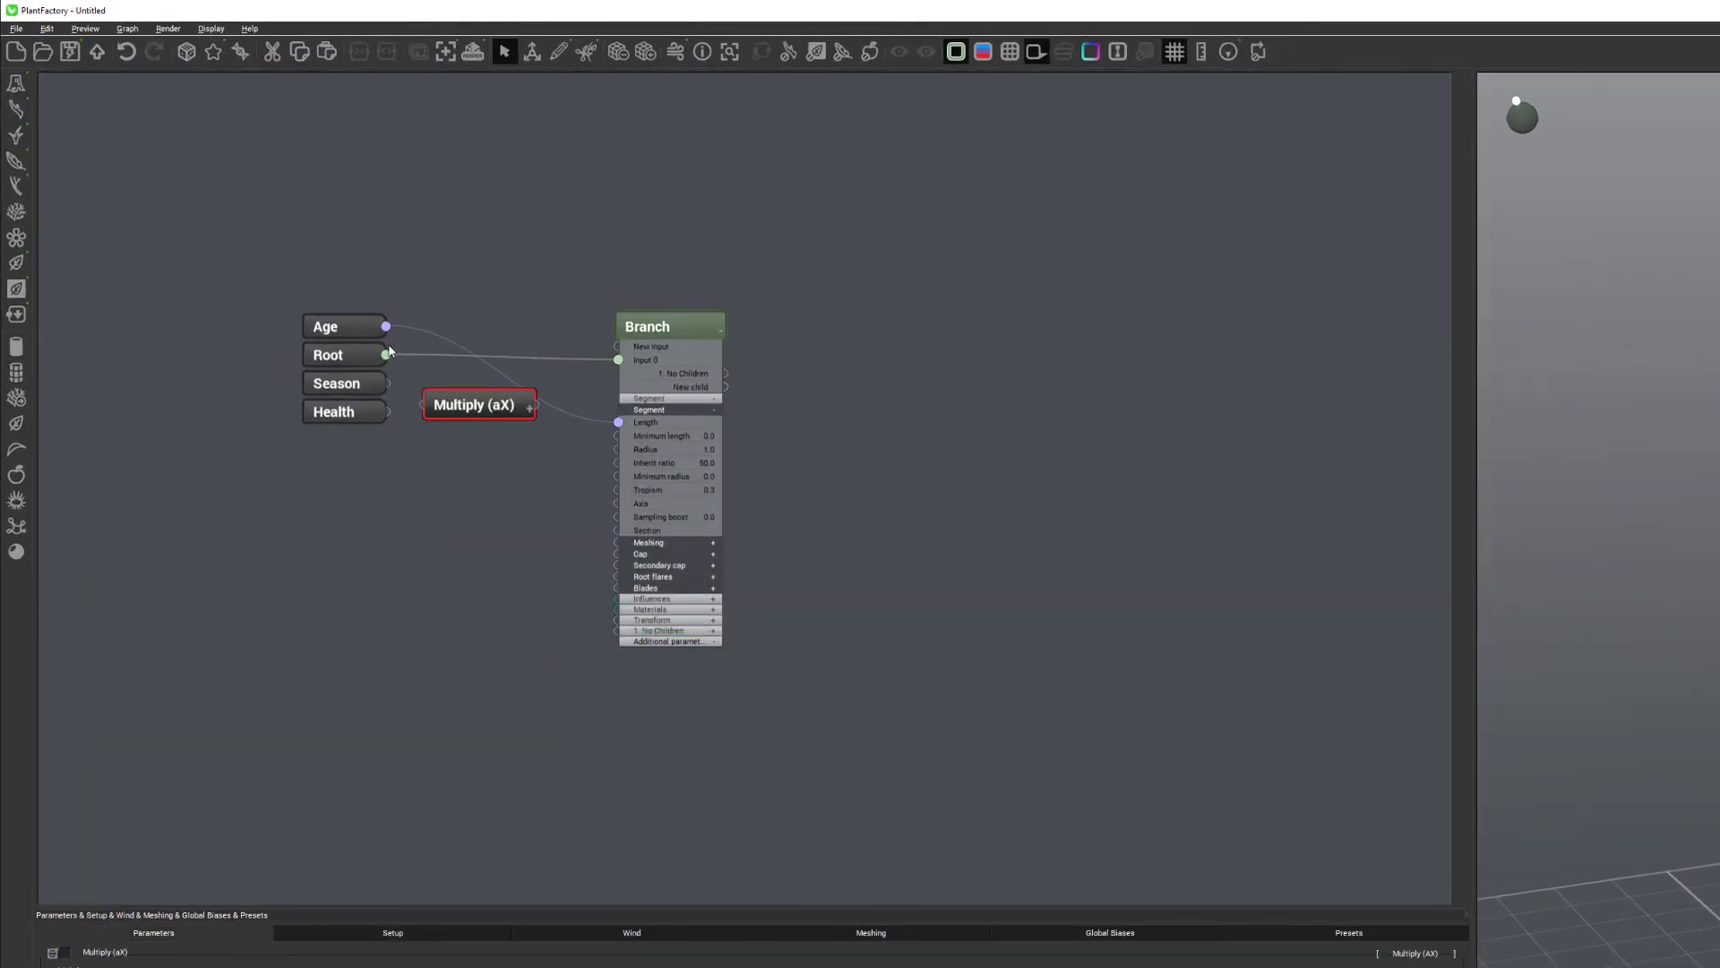
left_click_drag(385, 326, 424, 405)
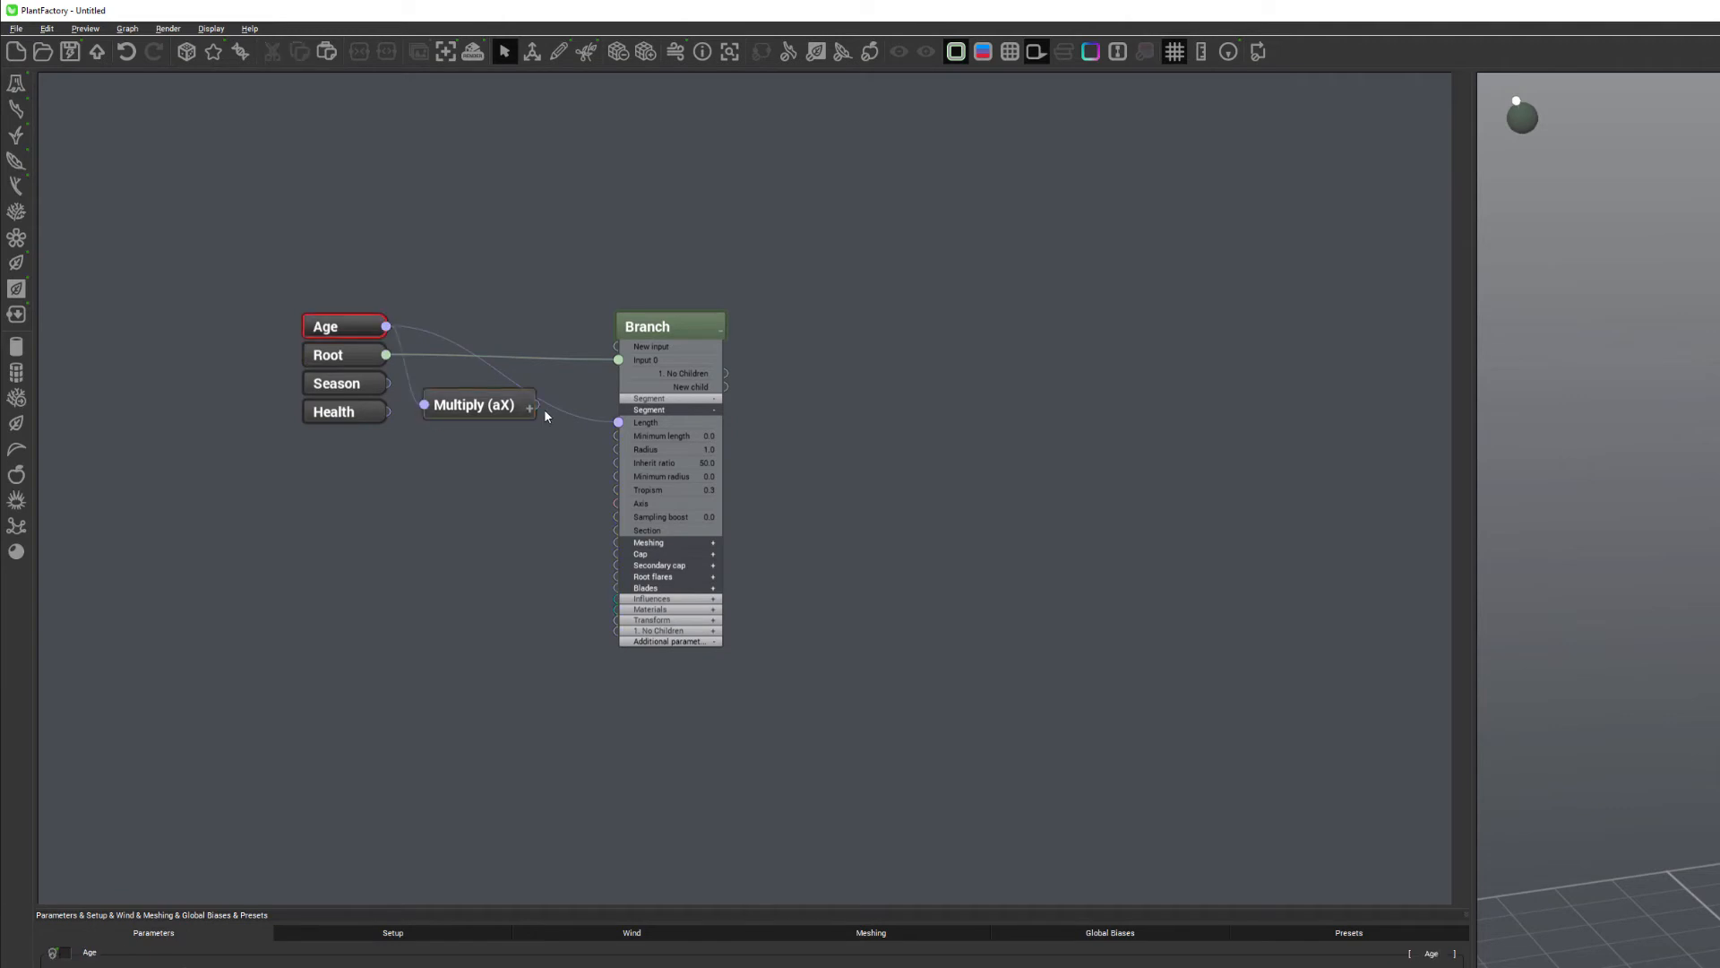
left_click_drag(535, 406, 618, 422)
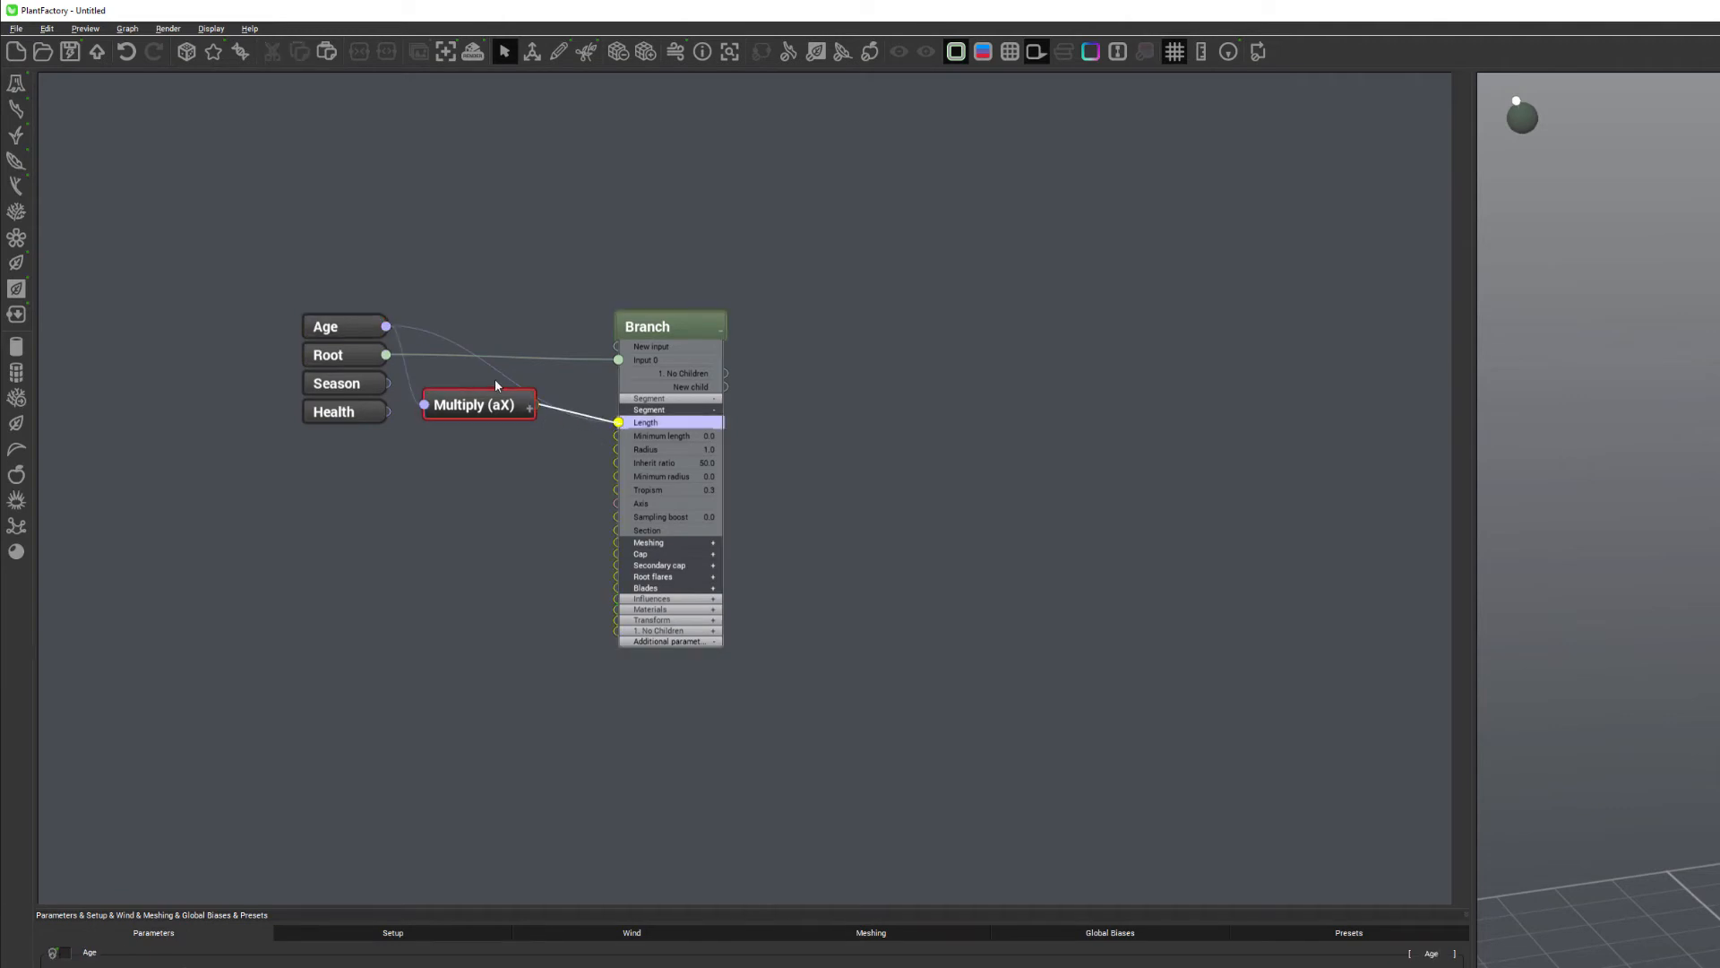
left_click_drag(496, 406, 511, 308)
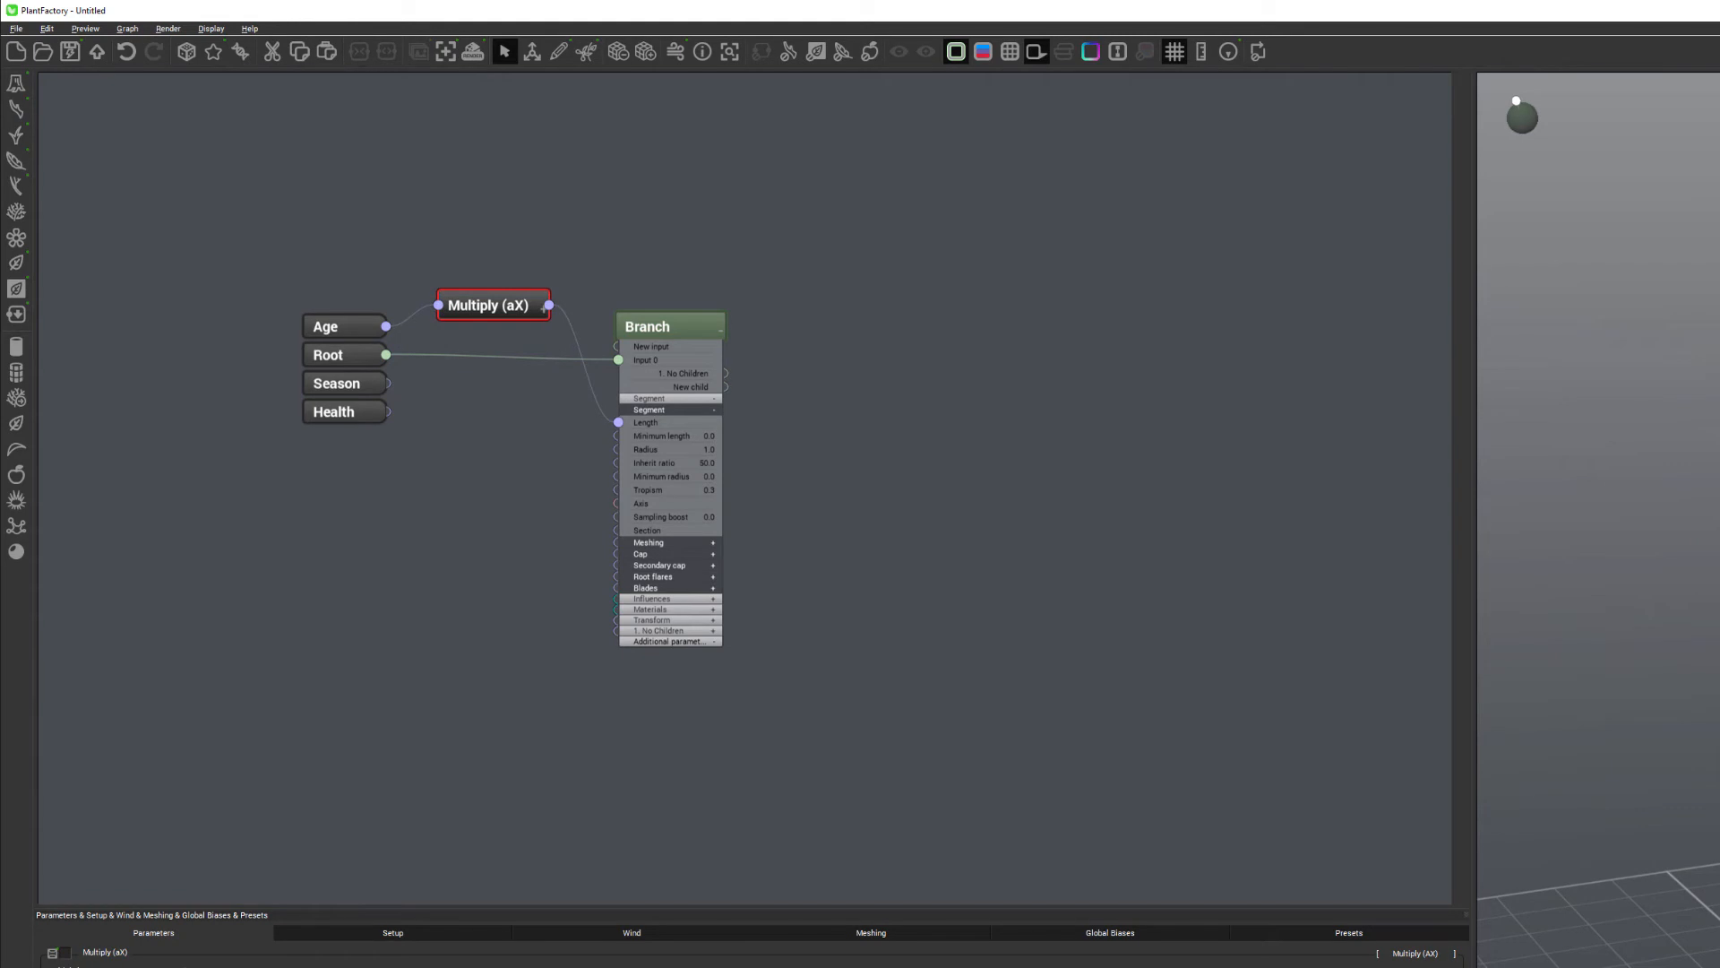
left_click(201, 965)
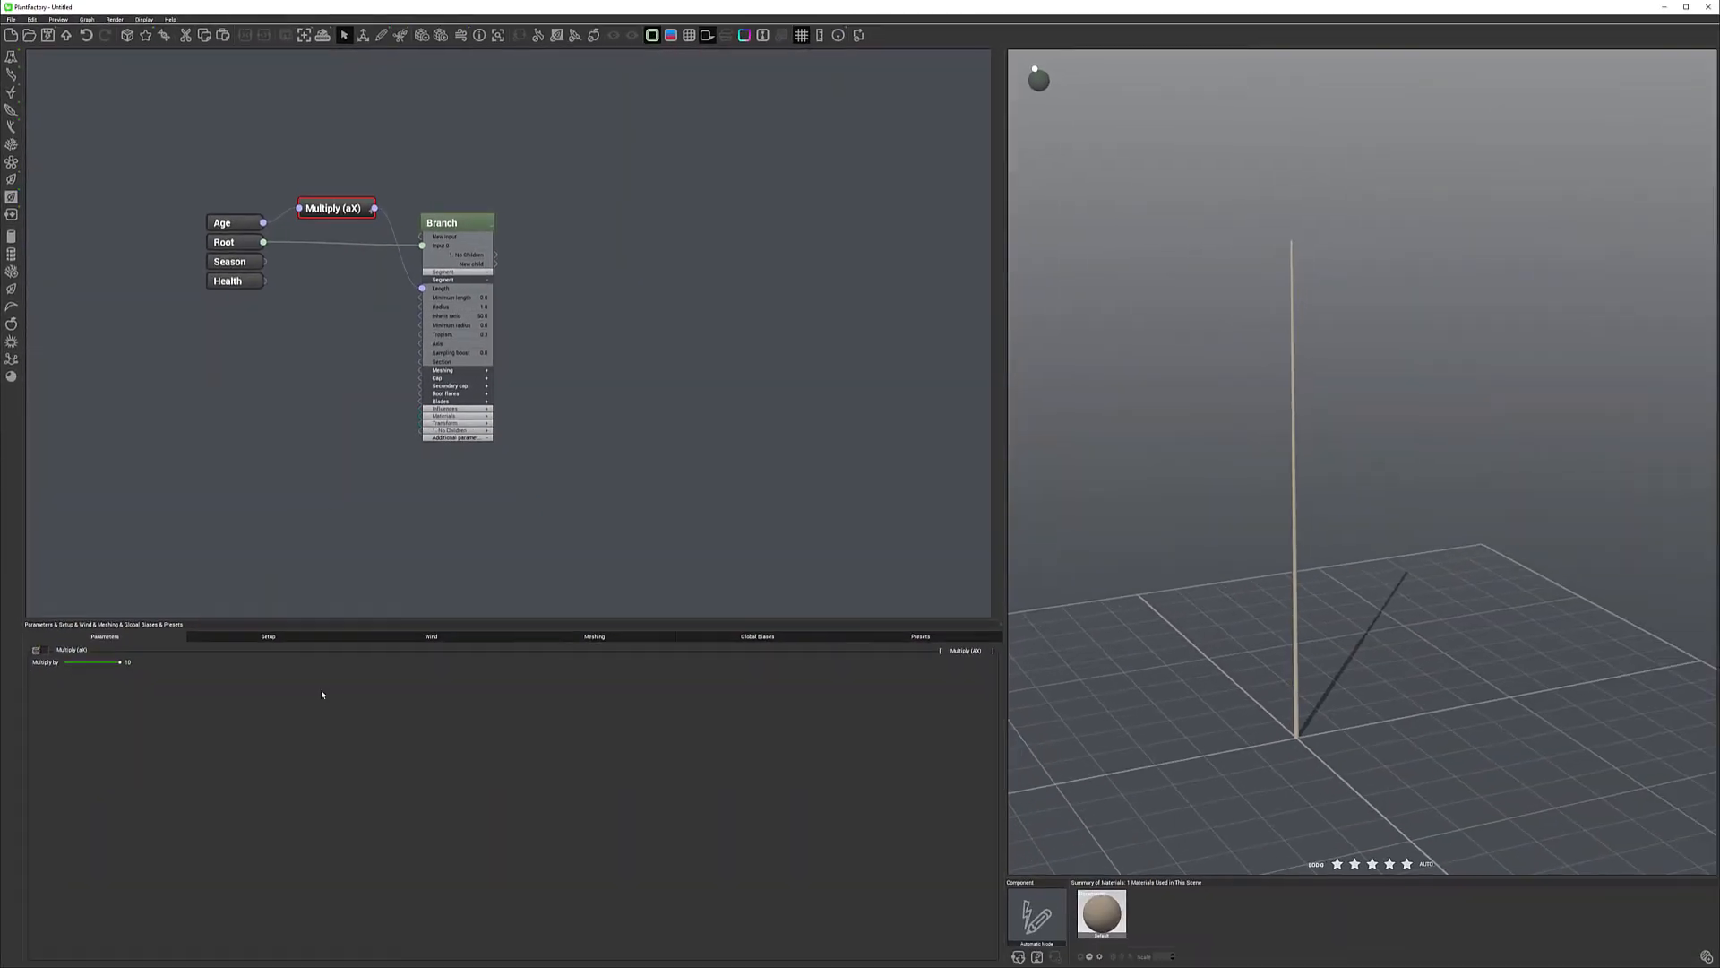
Lower the plant's age in the plant characteristics to test the branch length and raise it back to 7.
left_click(280, 641)
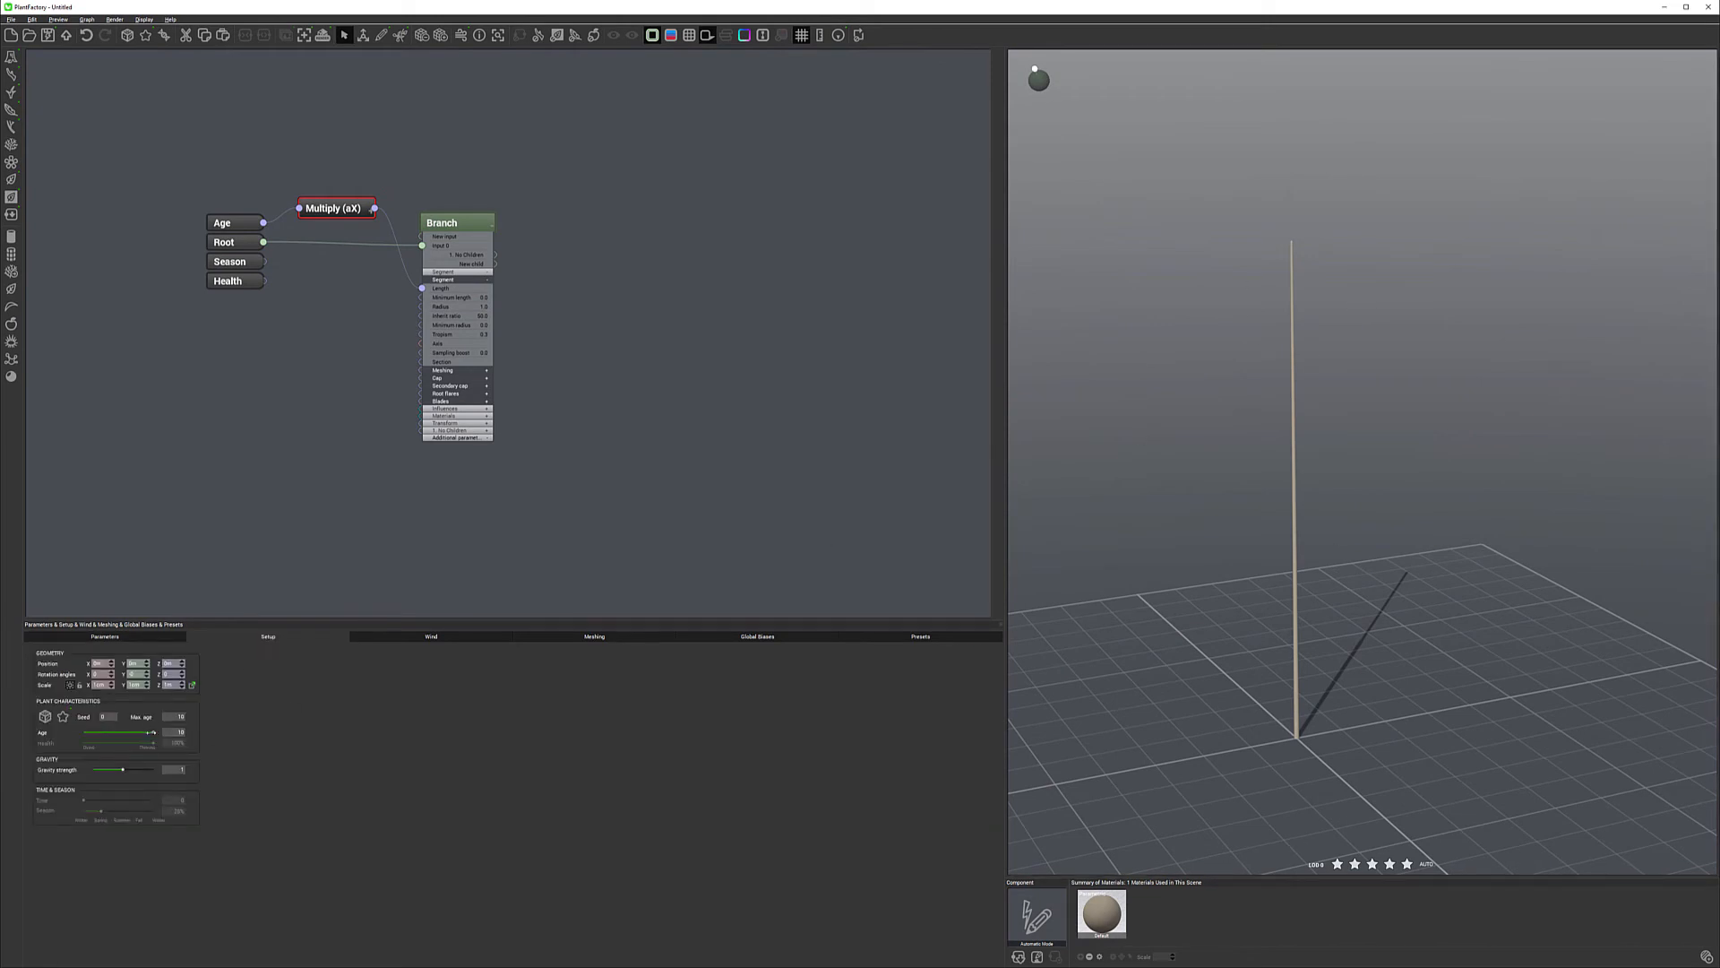
left_click_drag(139, 732, 104, 733)
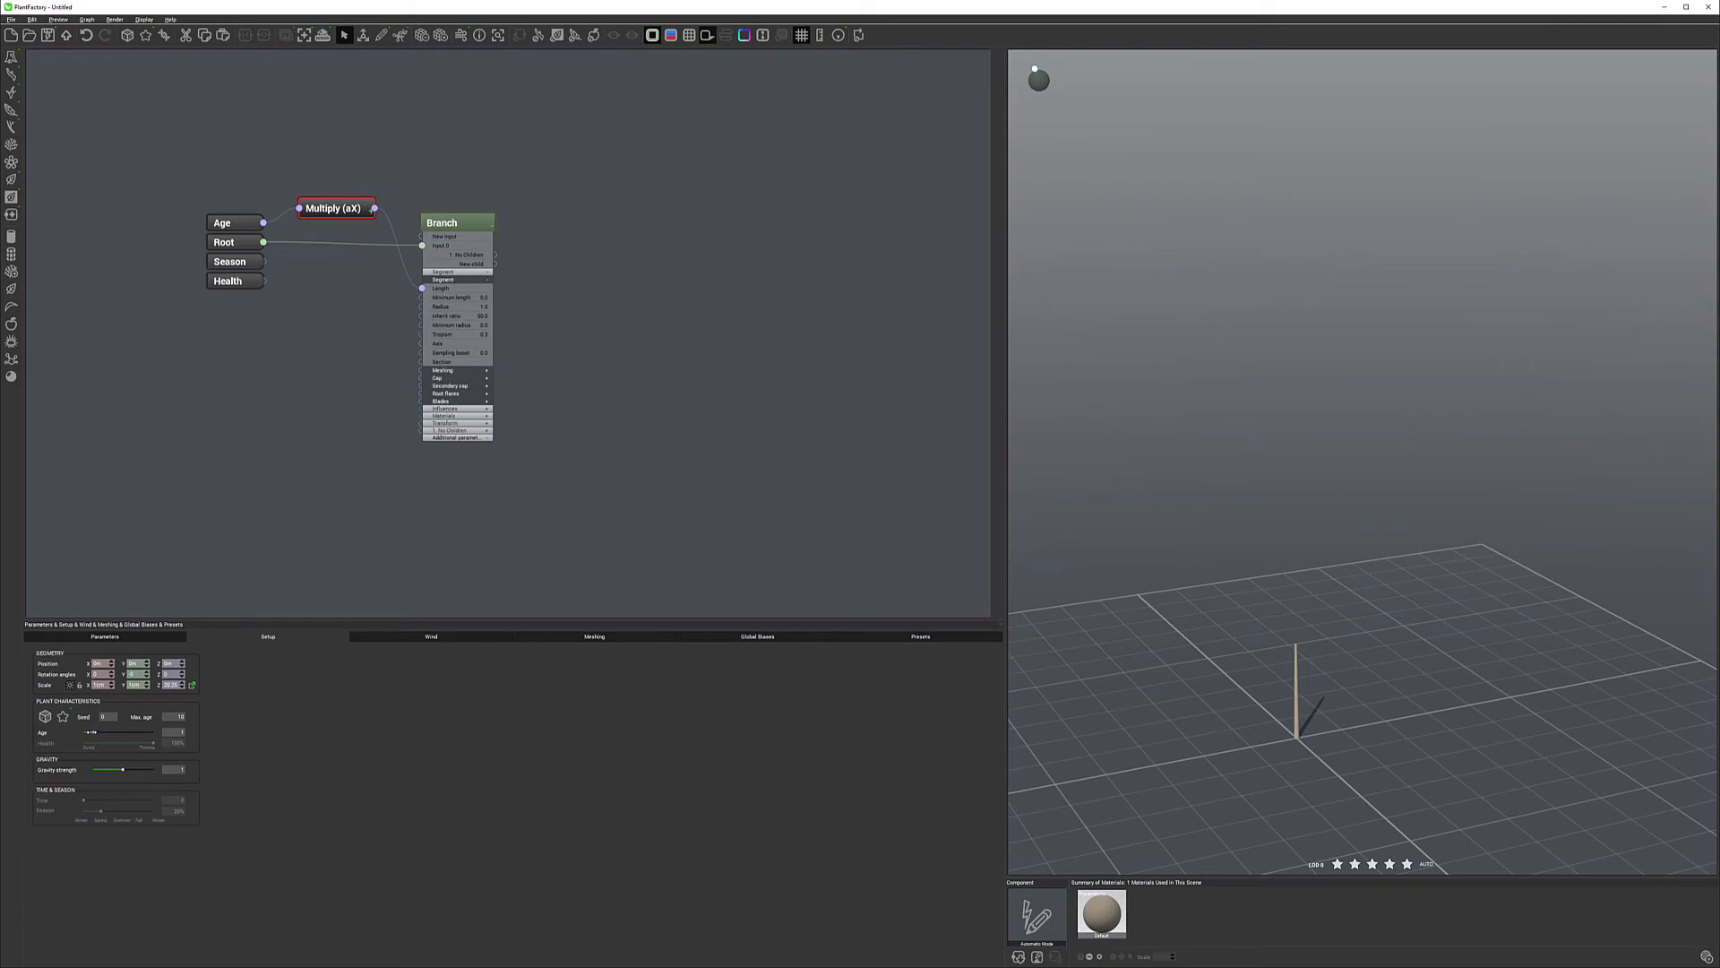
left_click_drag(95, 732, 131, 733)
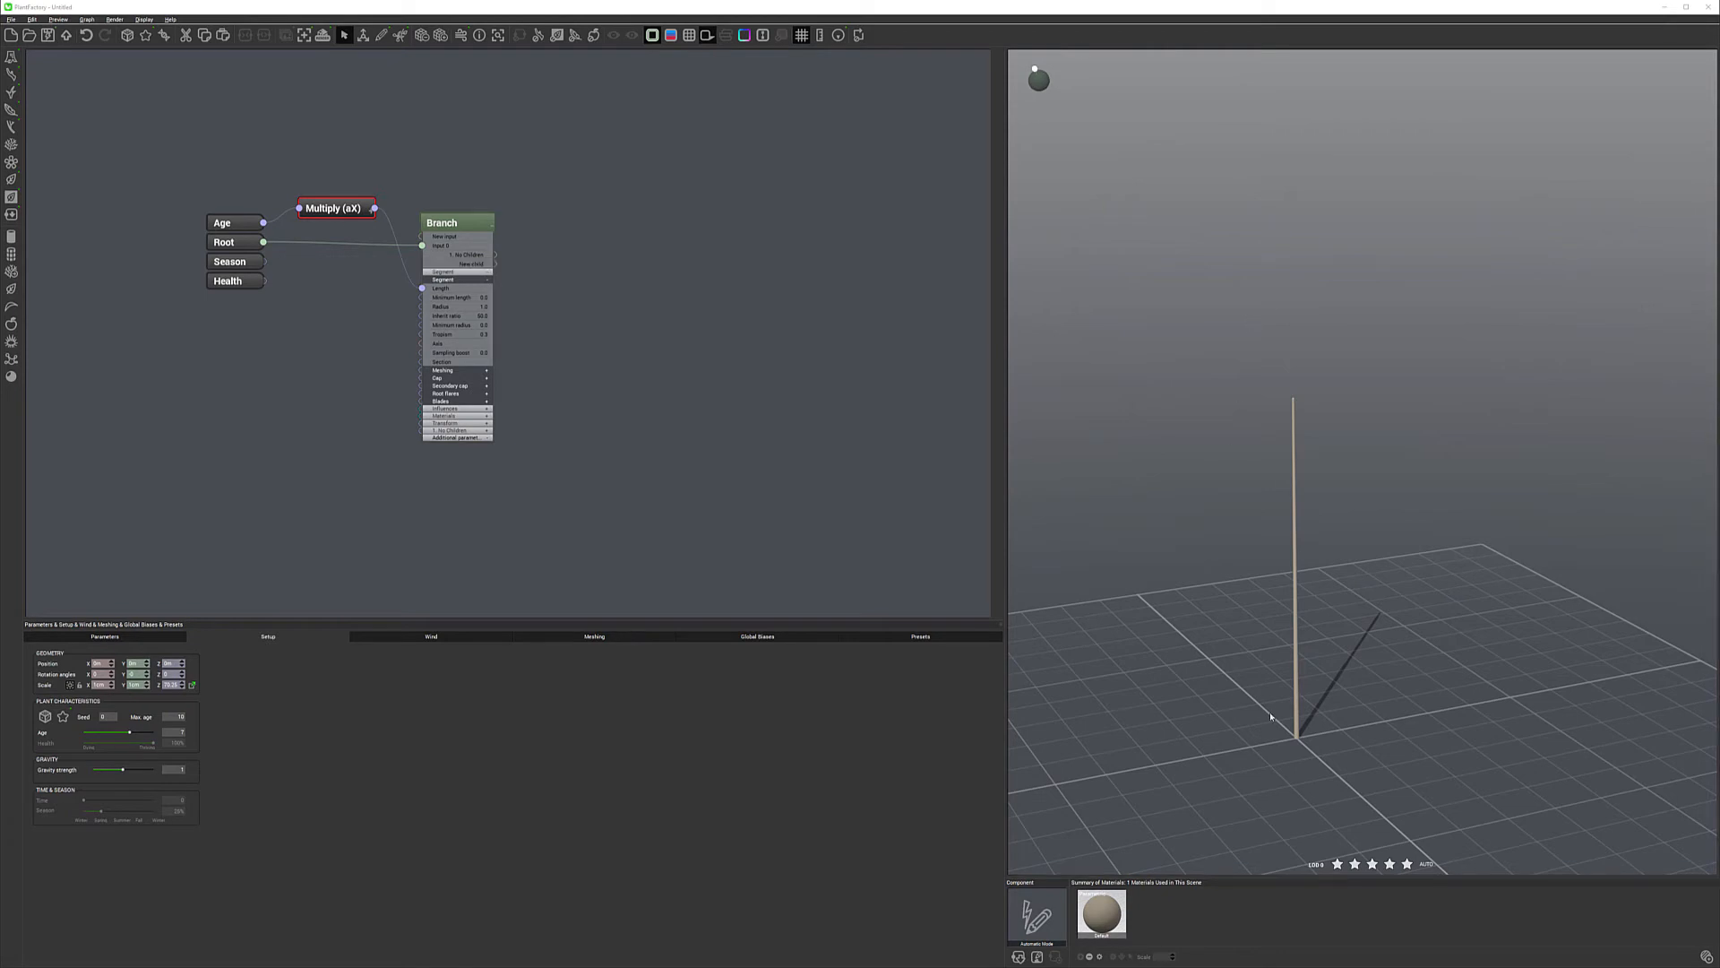
Move the Branch node farther from the control nodes and add a Smooth Map filter node below the Multiply node.
left_click_drag(453, 223, 531, 193)
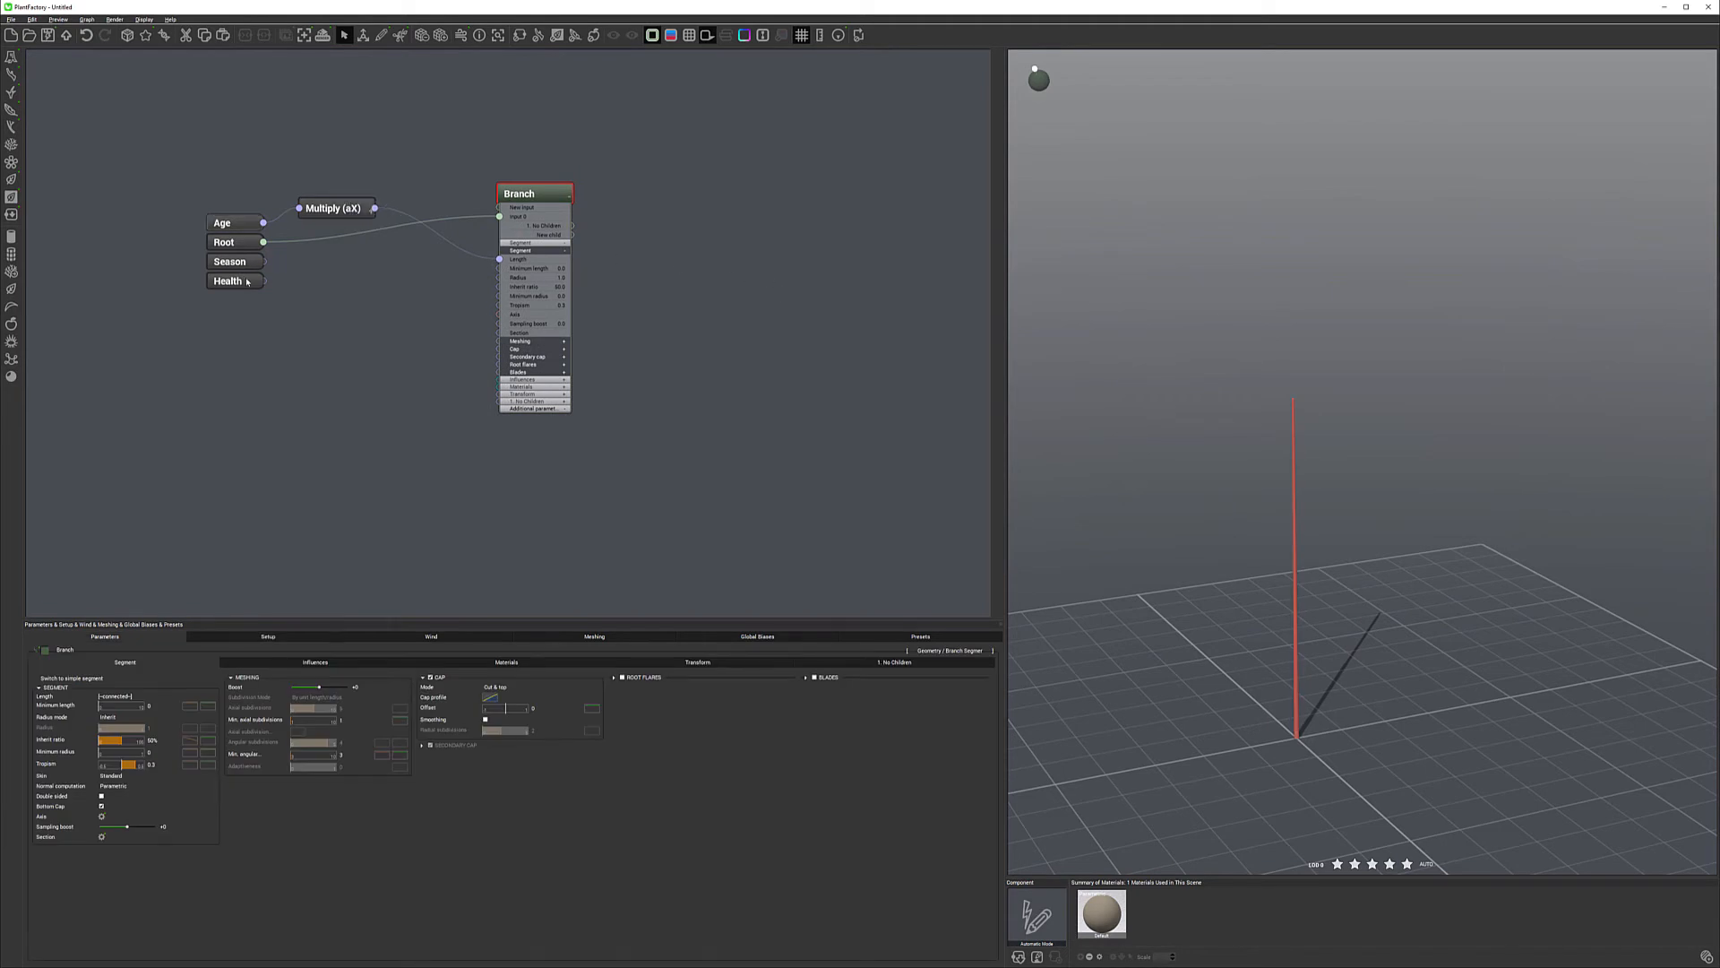
mouse_move(239, 267)
left_click(287, 637)
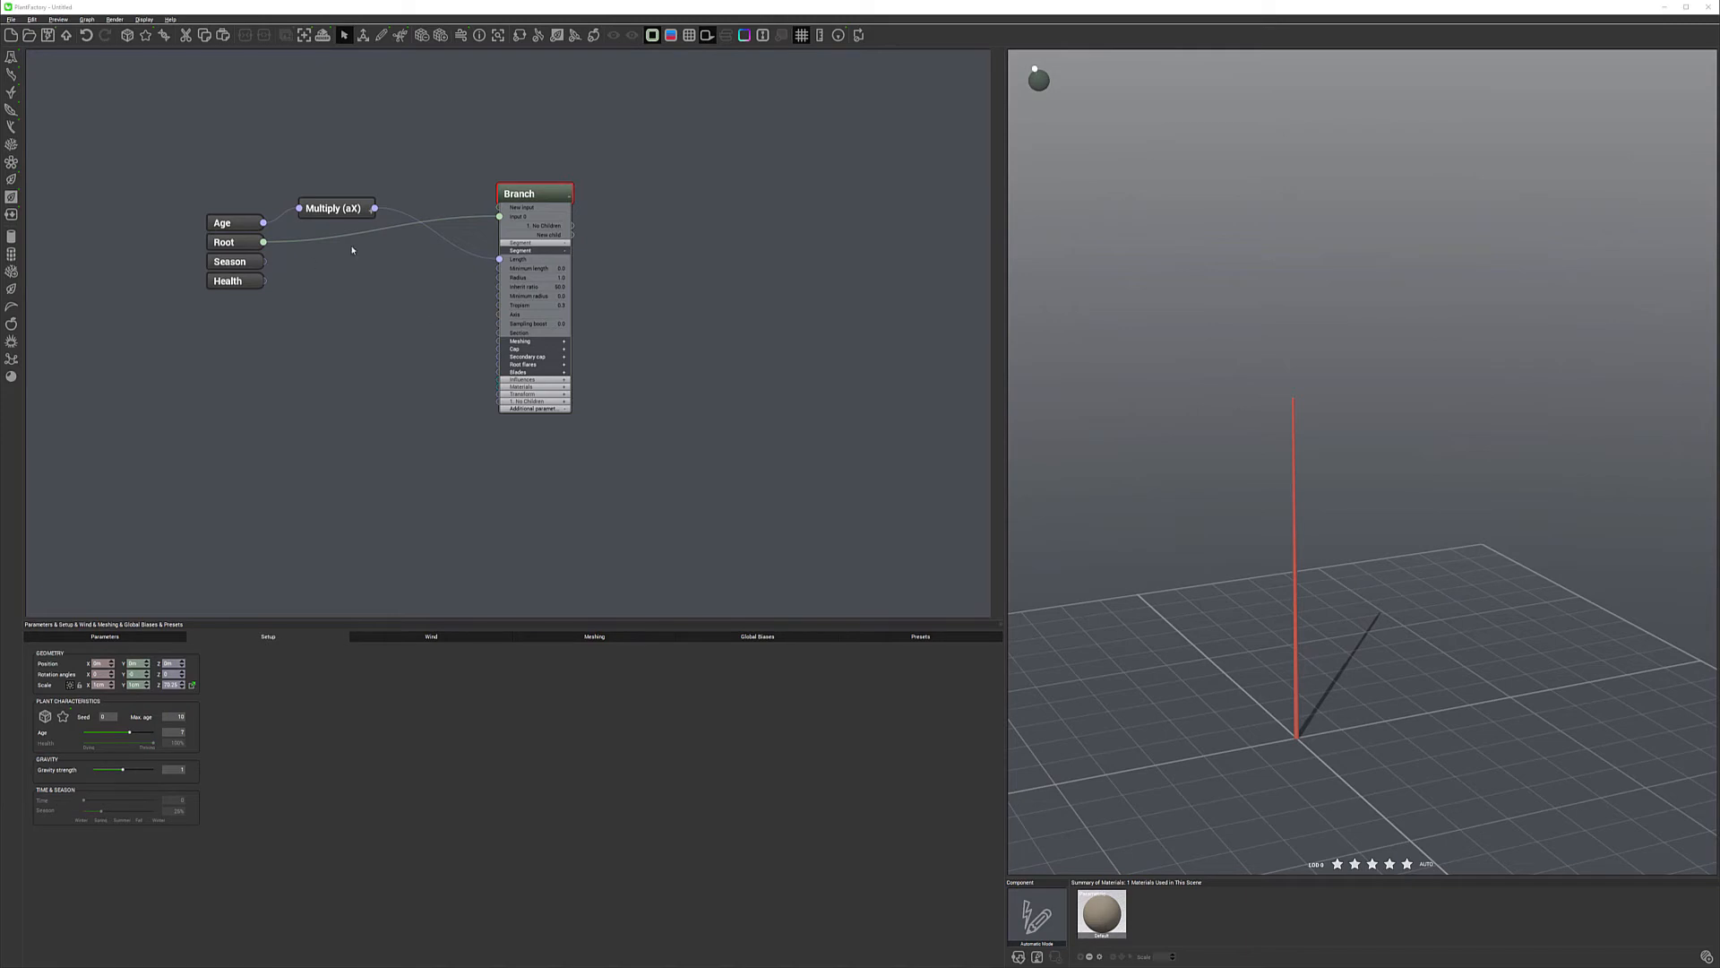
right_click(330, 276)
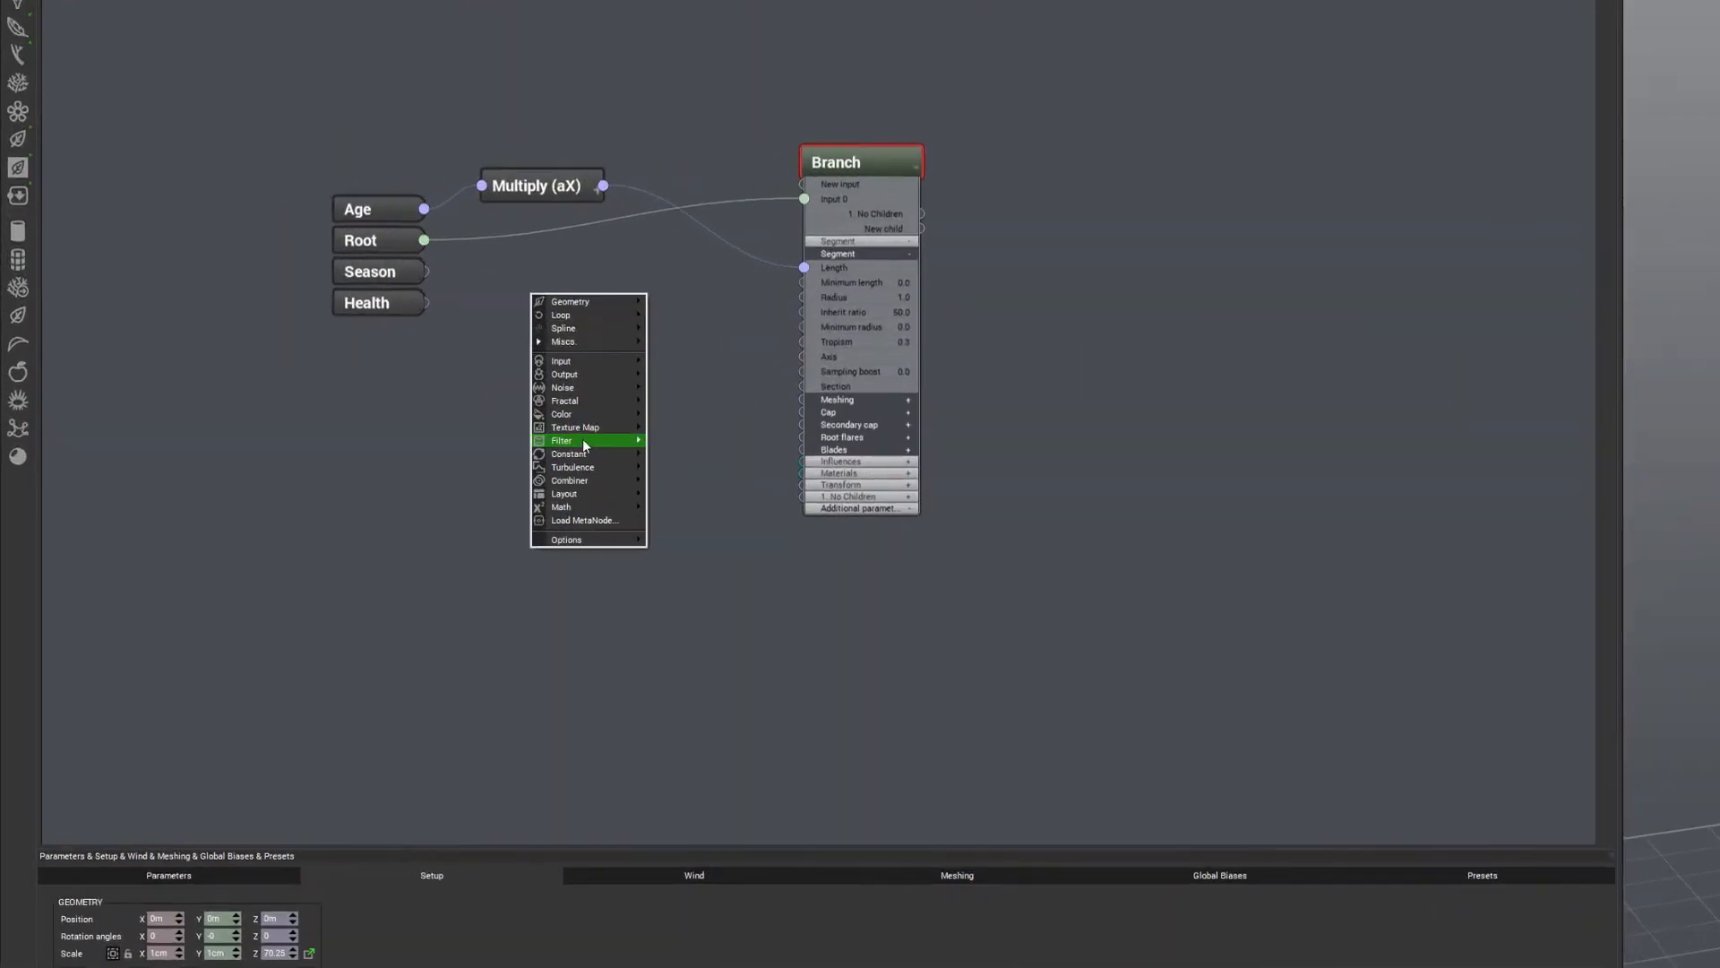
mouse_move(584, 443)
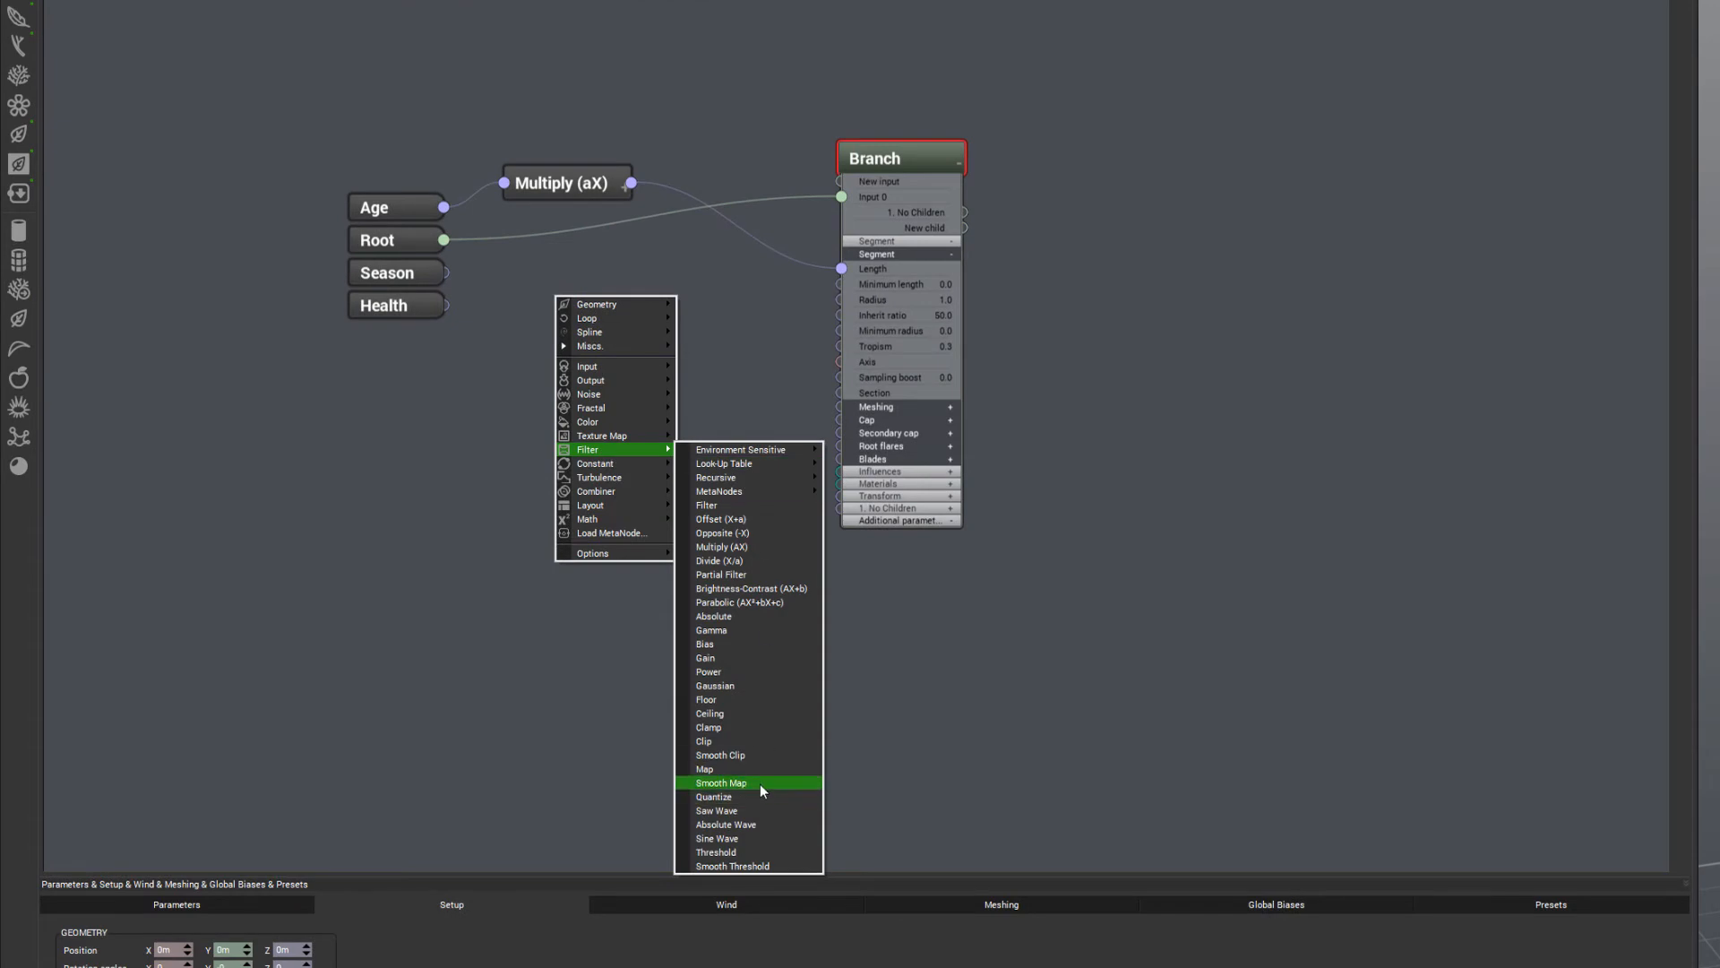
left_click(759, 783)
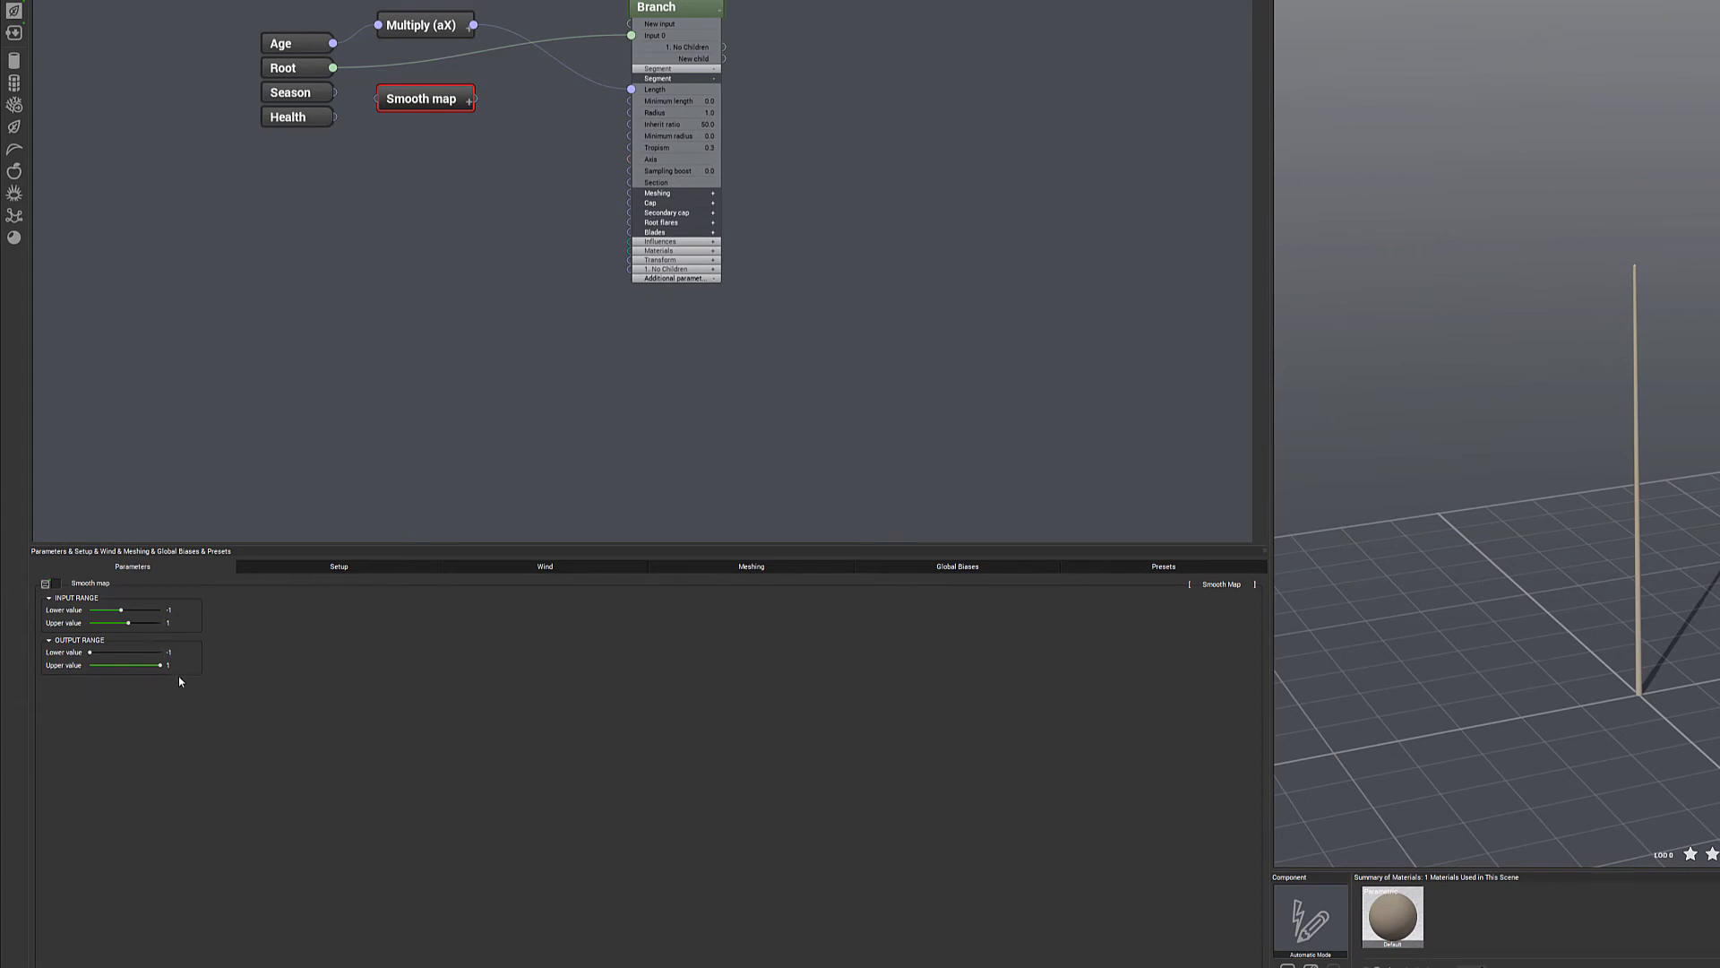
Connect the Health control node to the Smooth Map node's input.
left_click(290, 123)
left_click(324, 569)
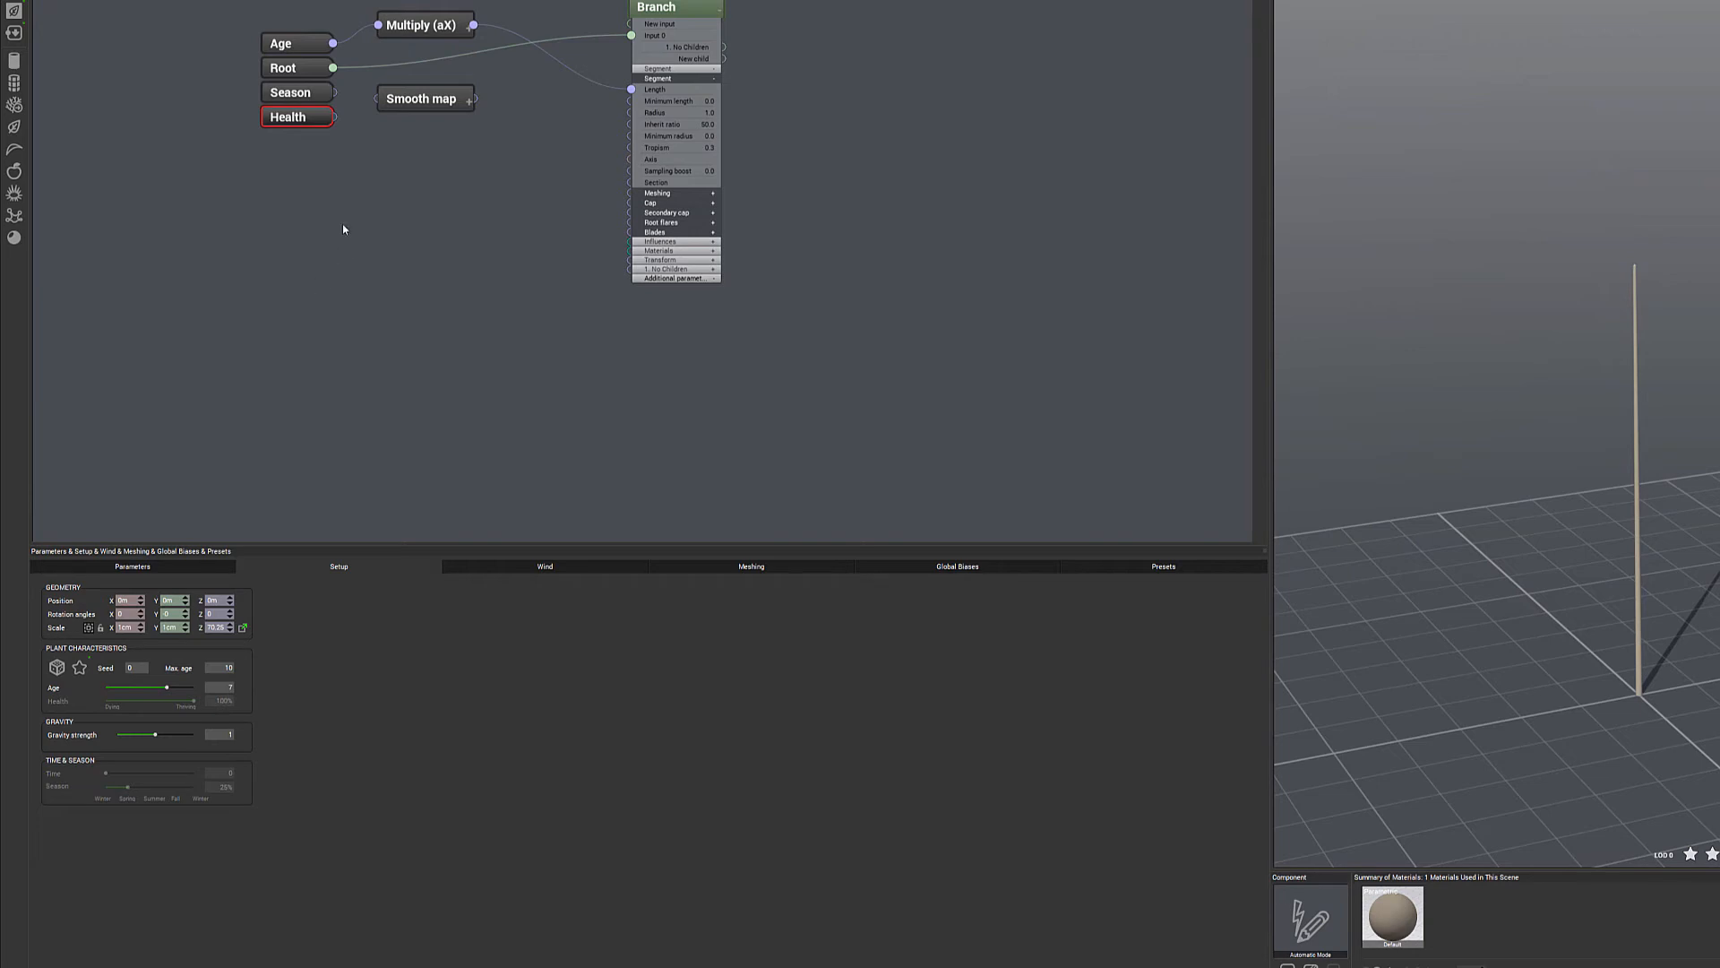
left_click_drag(378, 99, 334, 118)
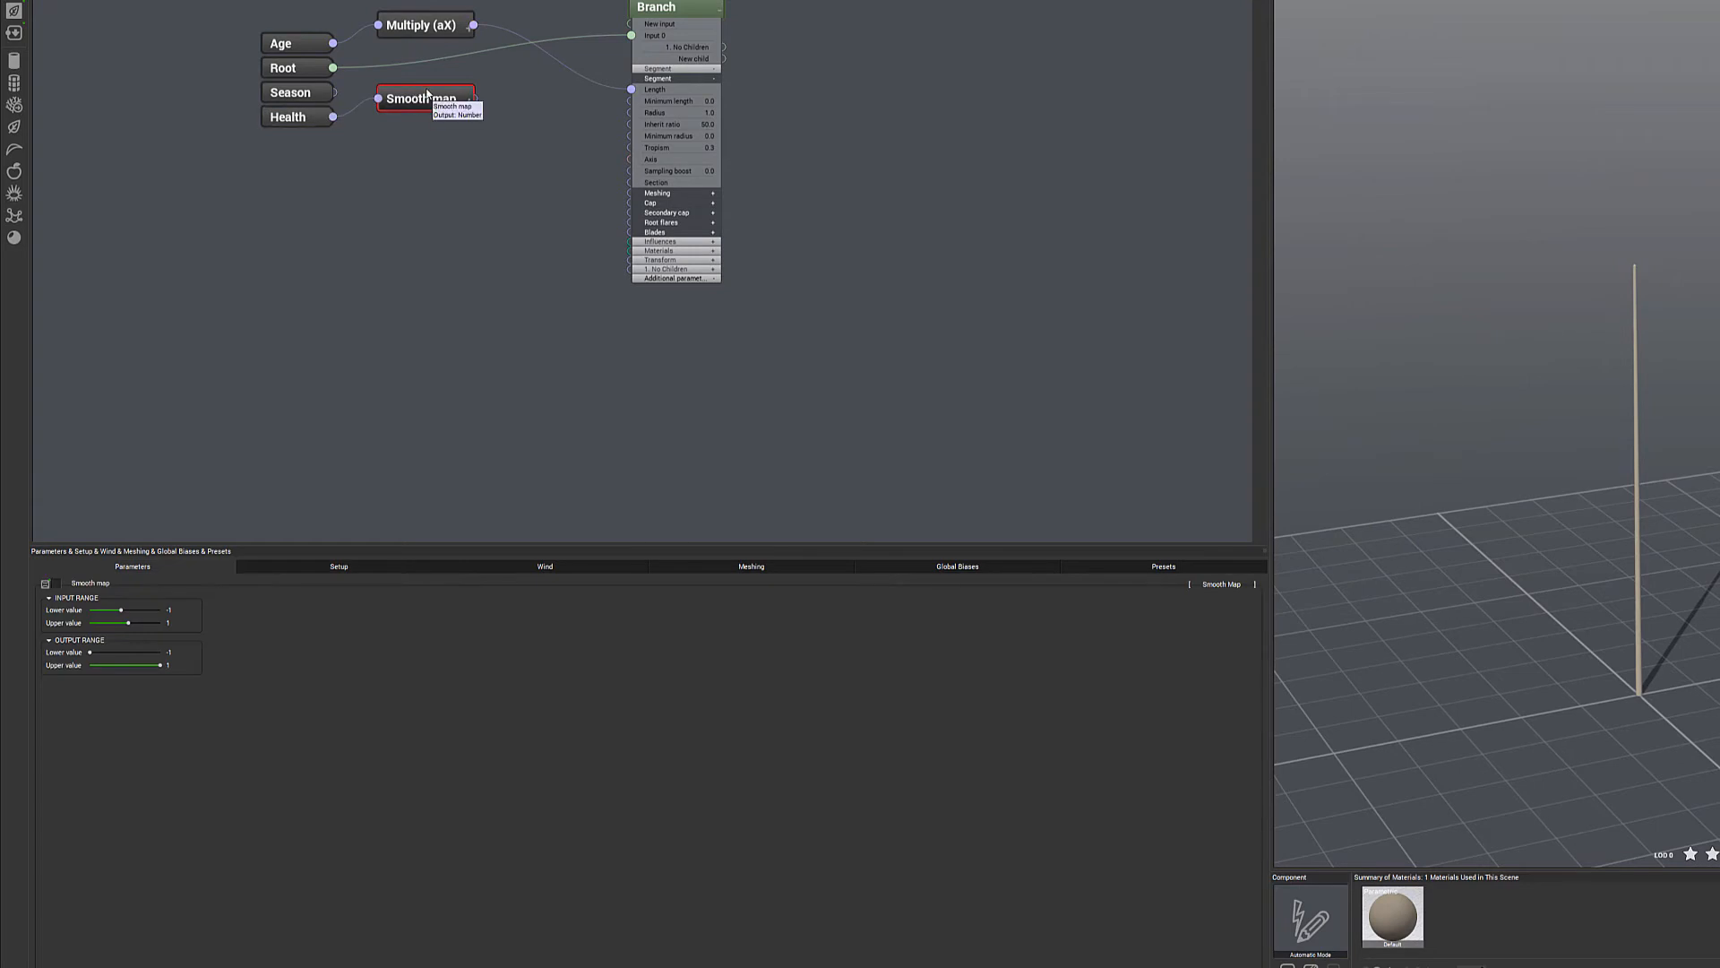
Set the lower values of the Smooth Map's input range and output range to 0.
left_click(180, 610)
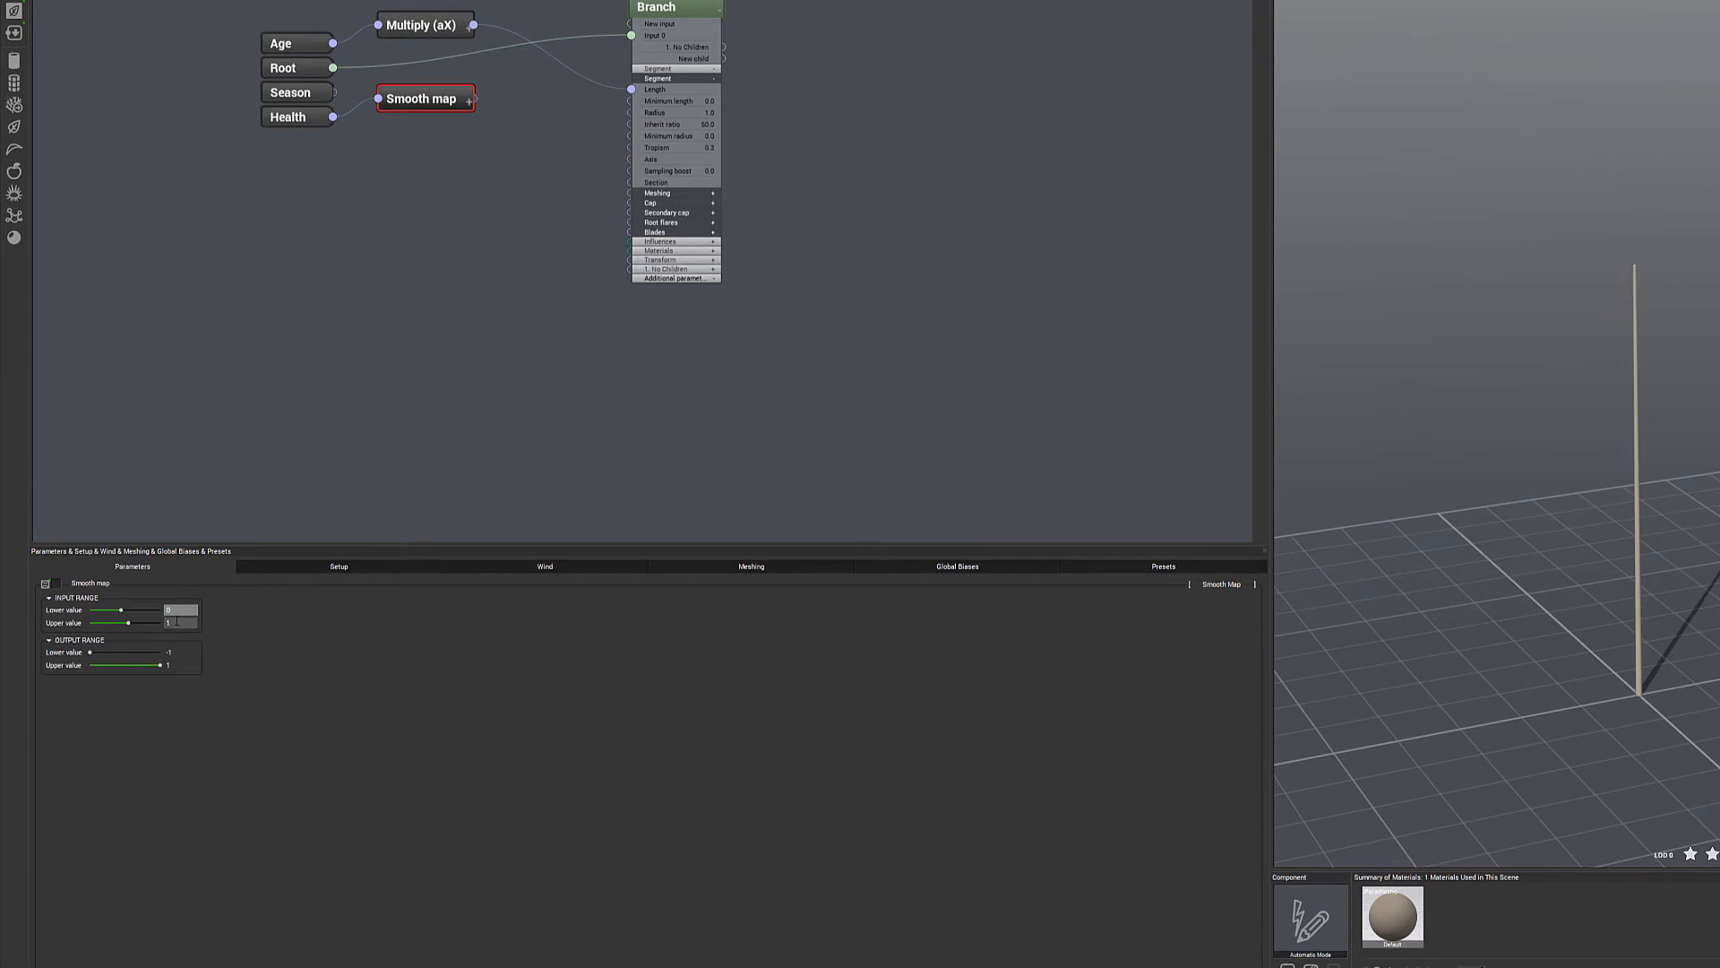
left_click_drag(166, 652, 269, 645)
type("0")
left_click(315, 622)
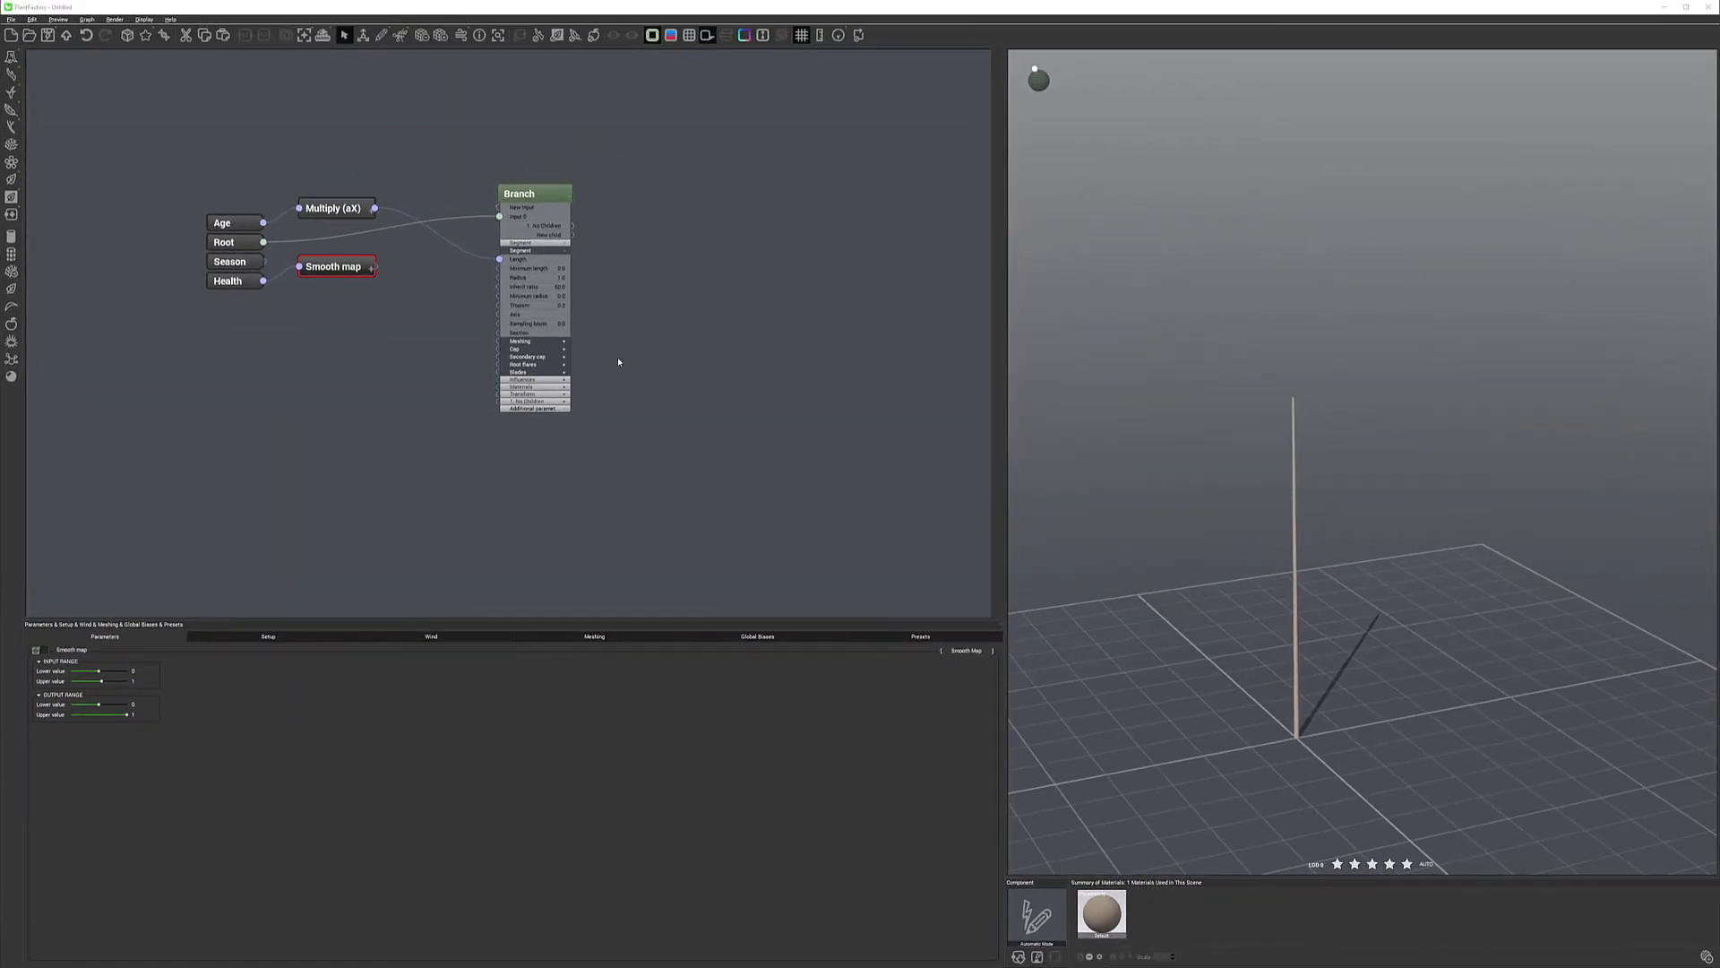
Rename the Branch node to Stem and assign it the Stem component.
left_click(535, 193)
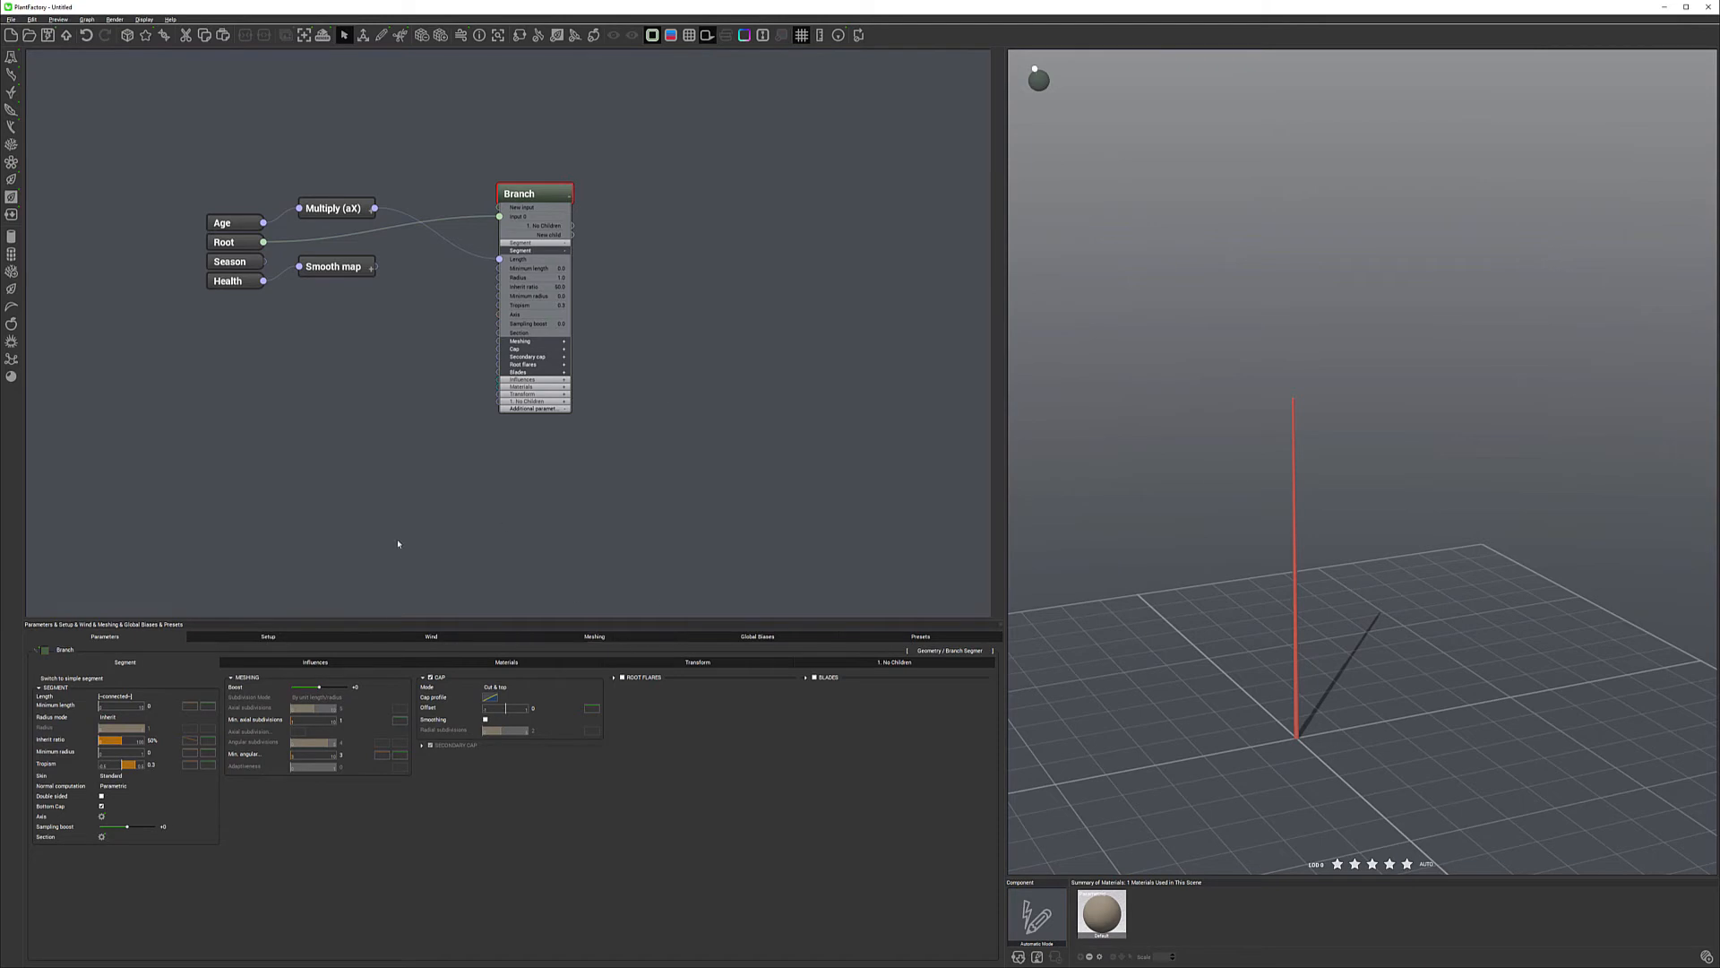
left_click(347, 664)
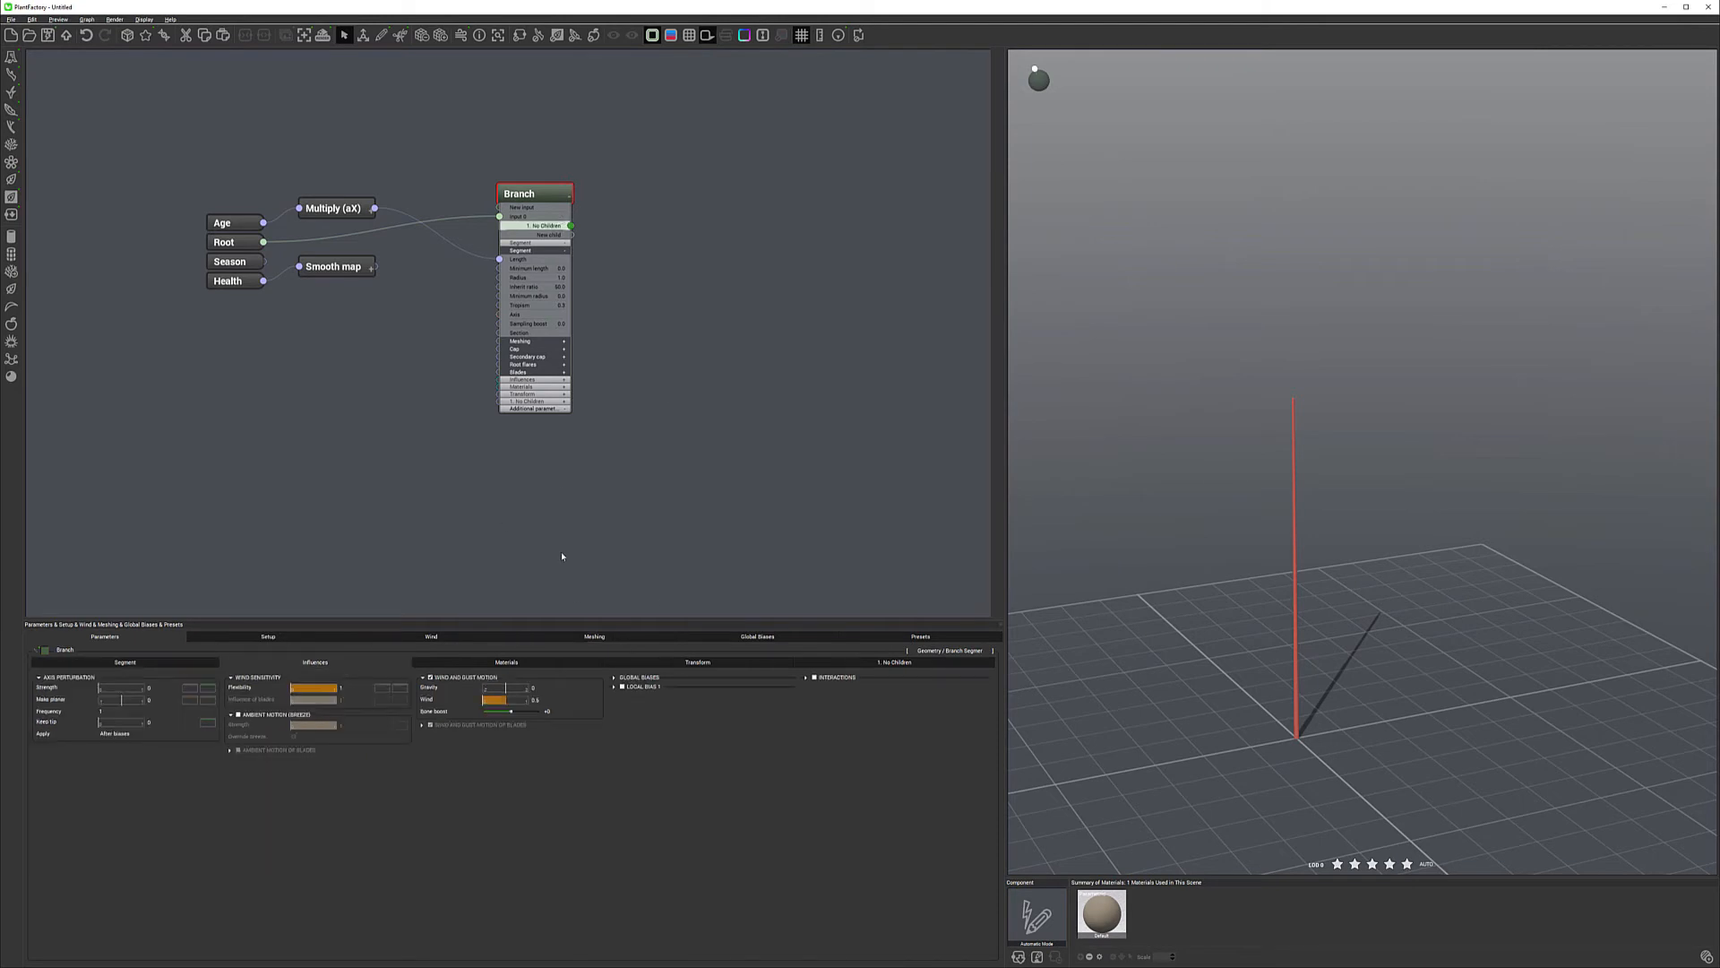
double_click(524, 193)
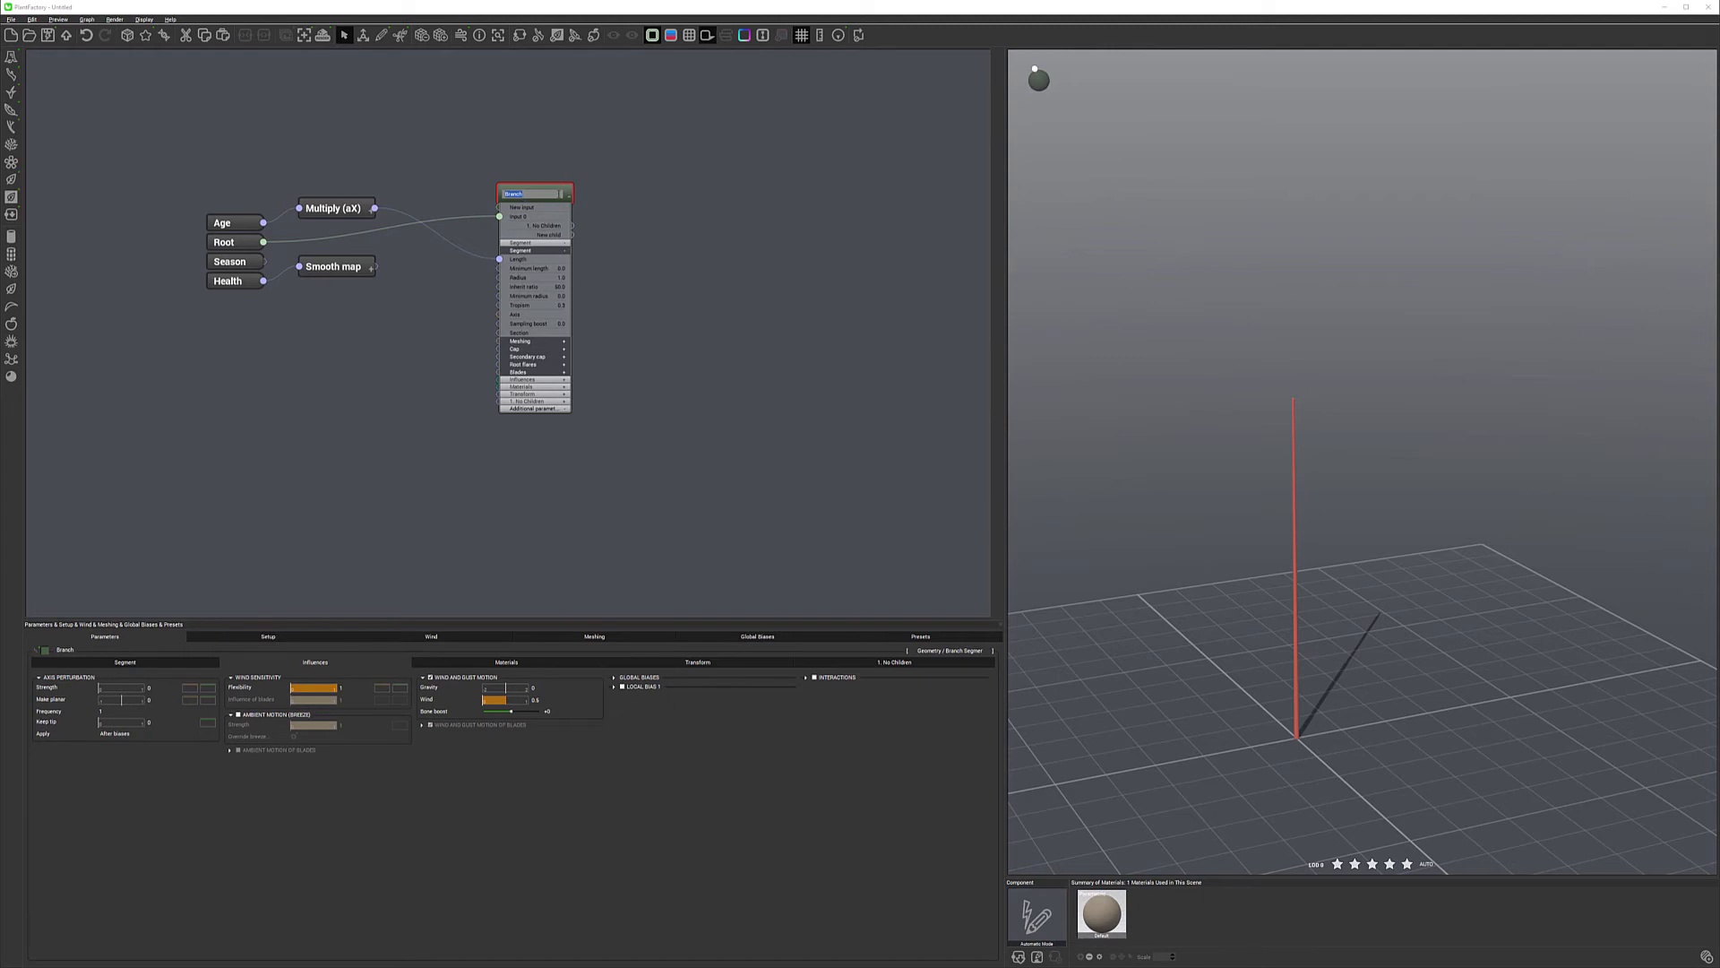
type("R")
key("Return")
left_click_drag(2, 515, 287, 362)
left_click(322, 395)
left_click(313, 551)
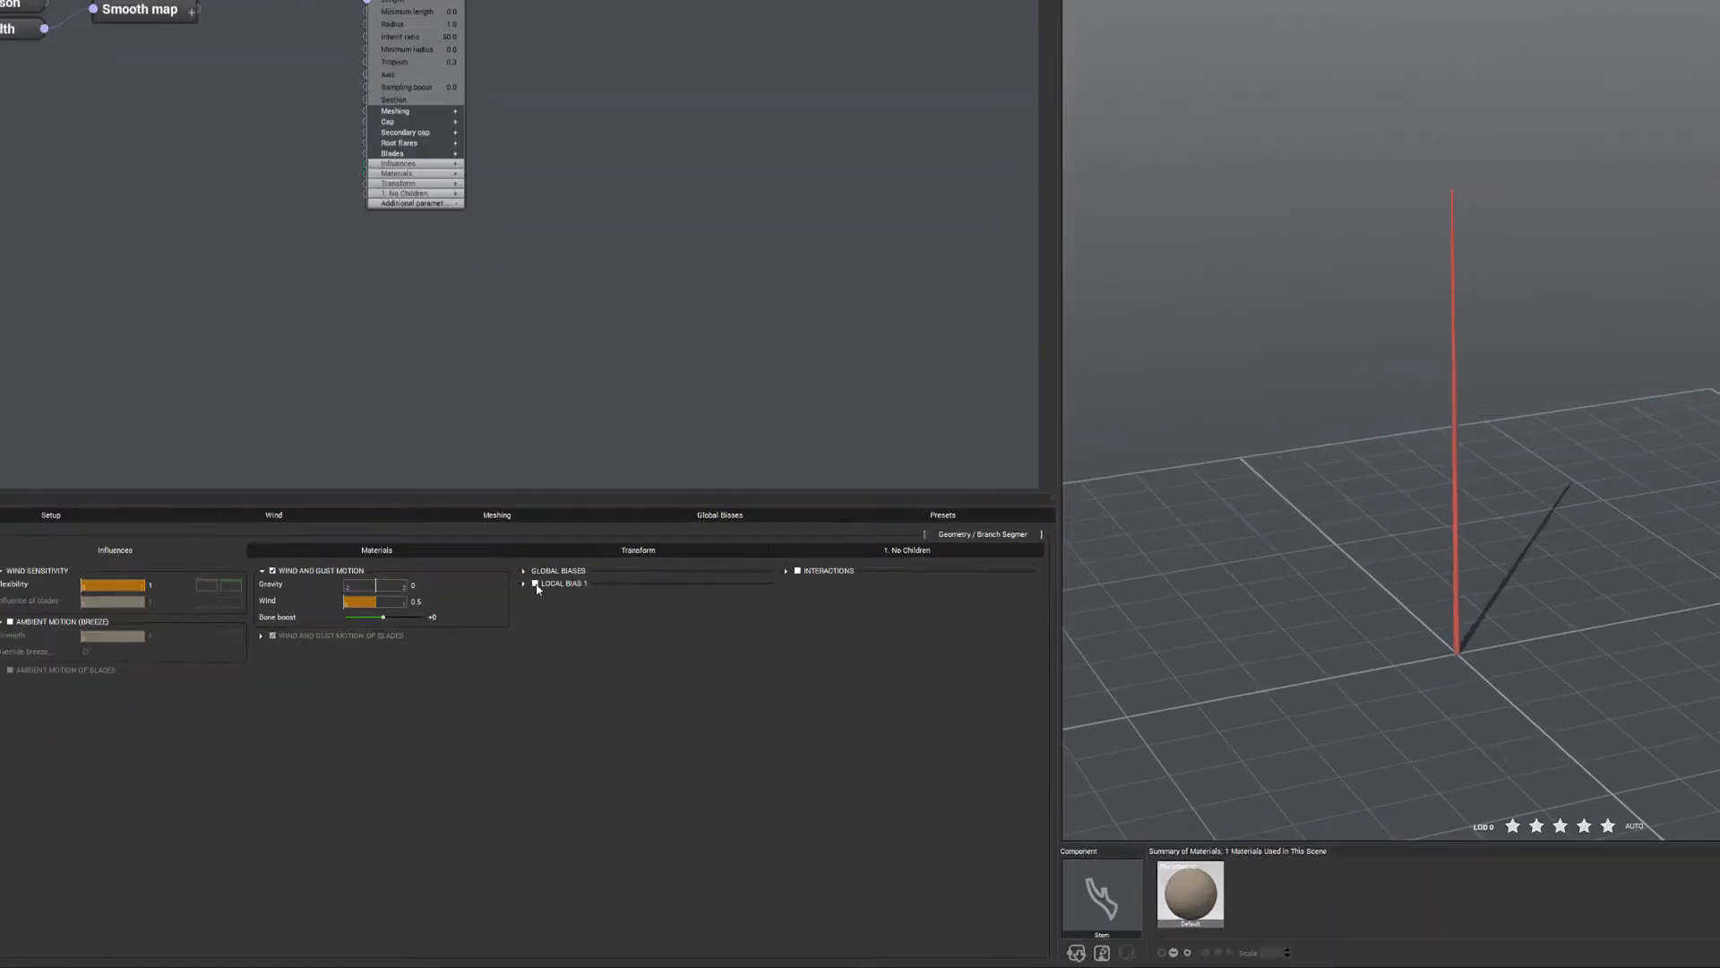
Enable Local bias 1 in the Stem's influences and change its type to Swirl.
left_click(621, 688)
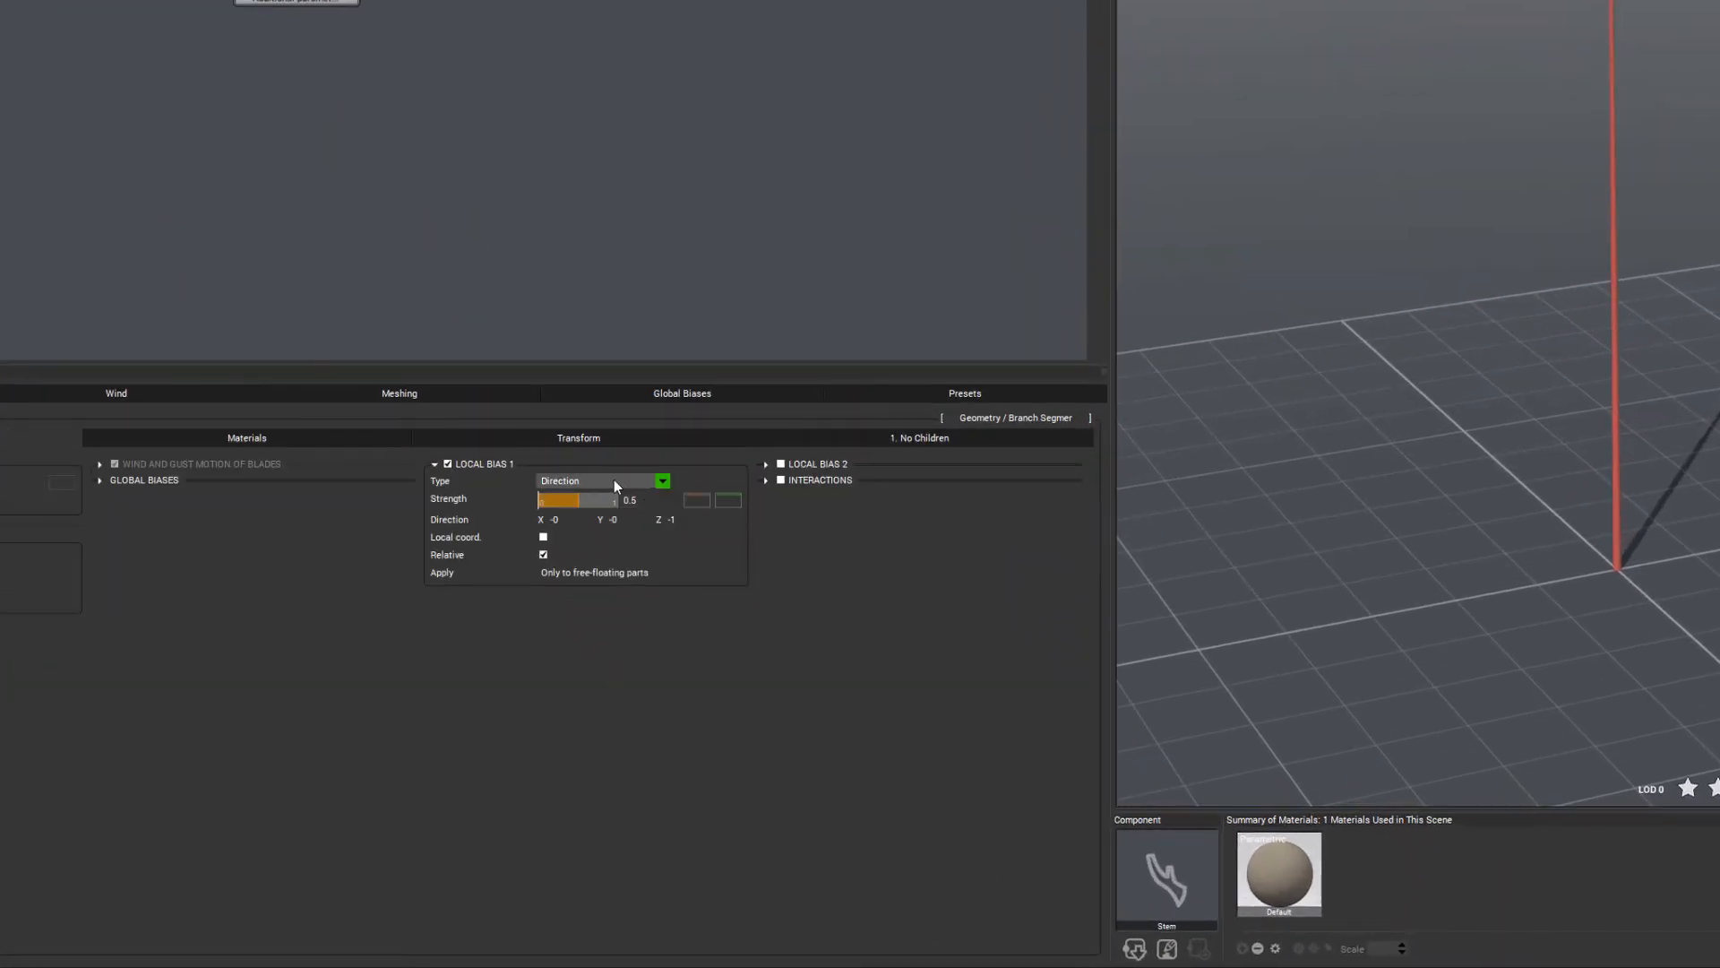
left_click(615, 482)
left_click(573, 547)
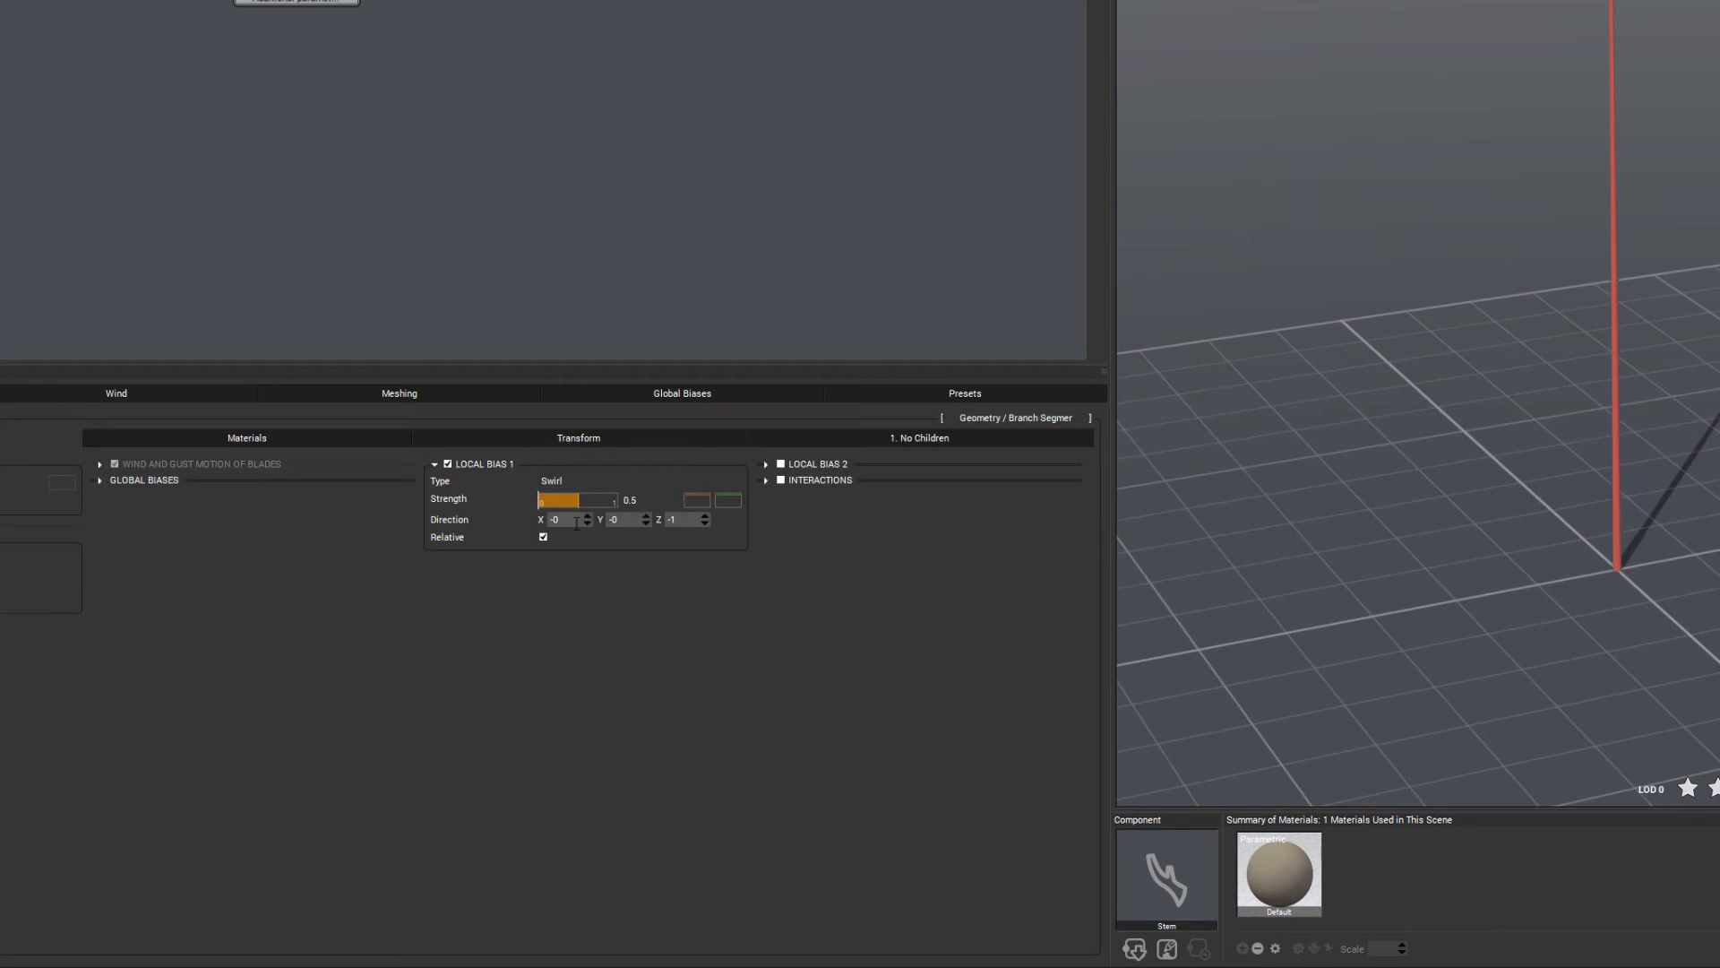
Set the swirl bias direction to X 4, Y 3, Z 8 and reduce its strength to about 0.2.
left_click(576, 522)
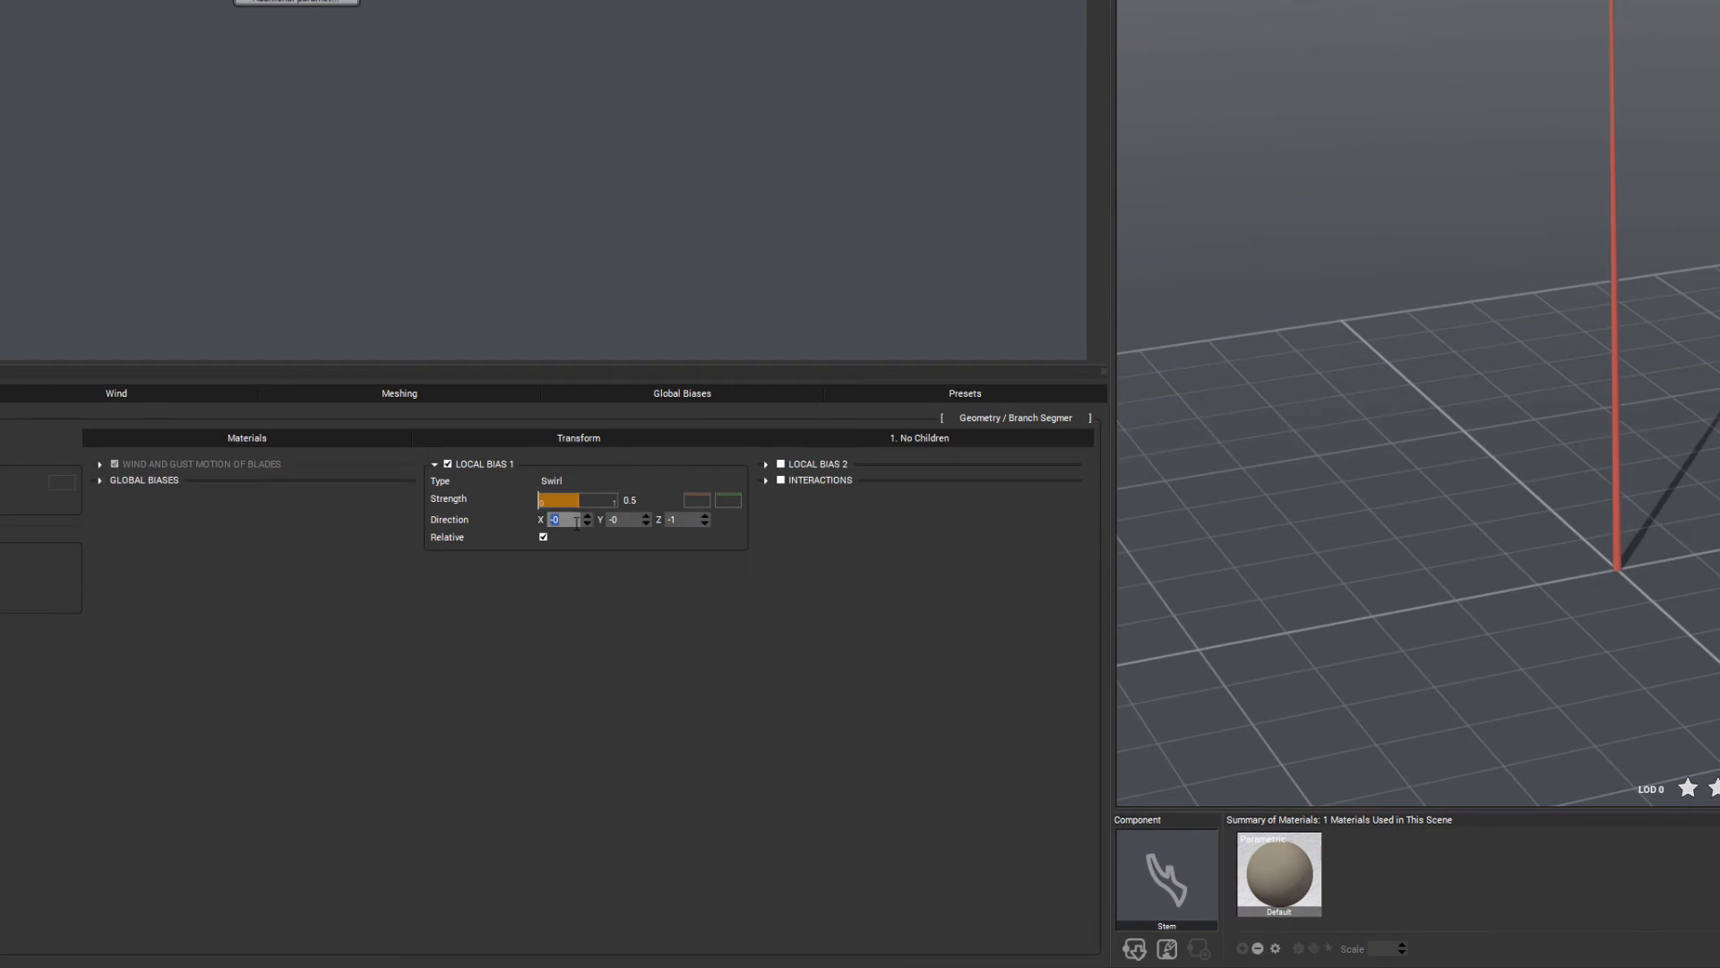
type("4")
left_click(627, 520)
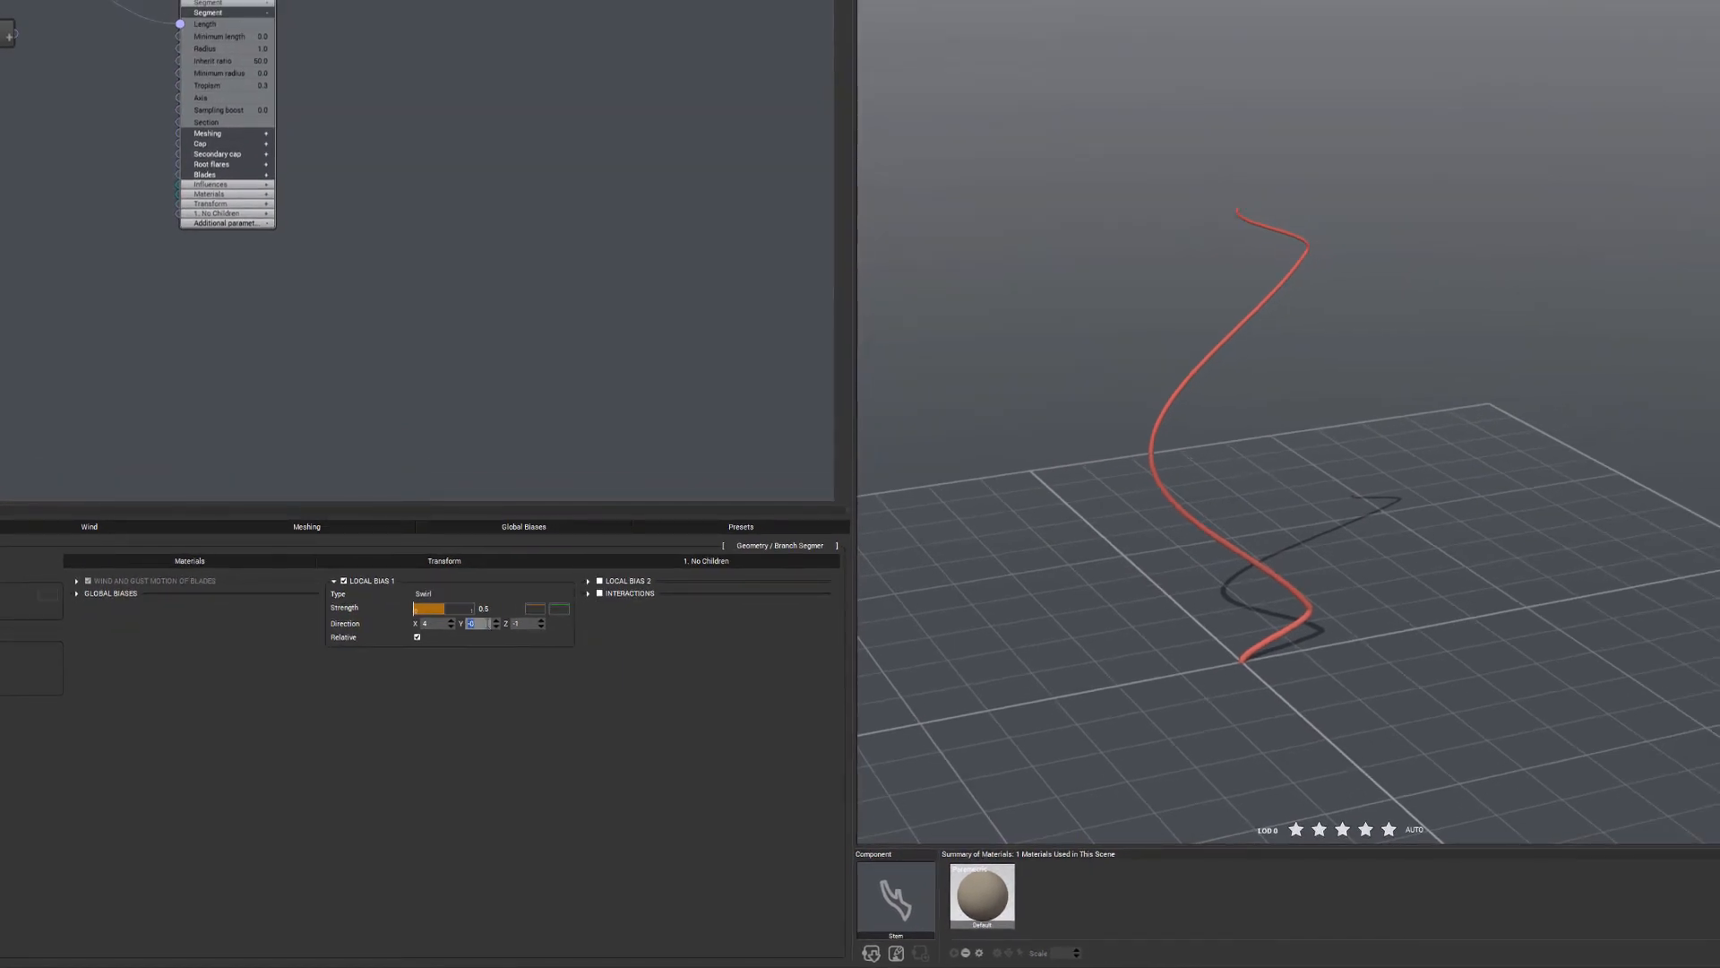
left_click(525, 624)
type("8")
left_click(566, 712)
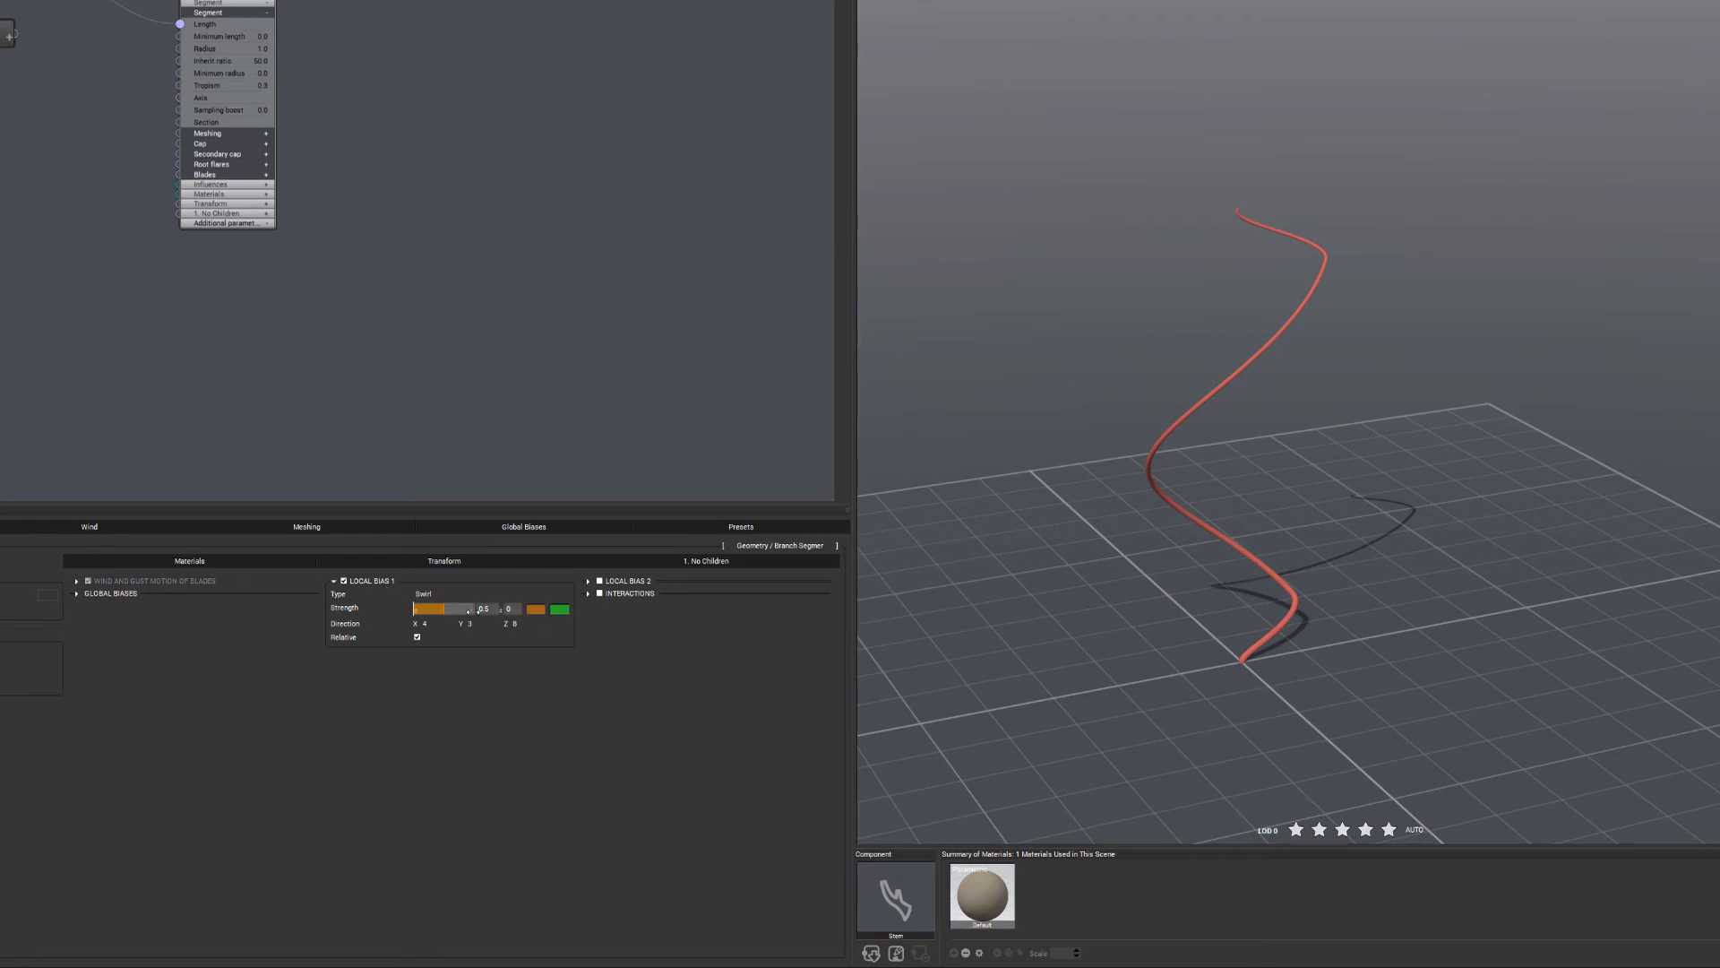
left_click_drag(442, 607, 426, 606)
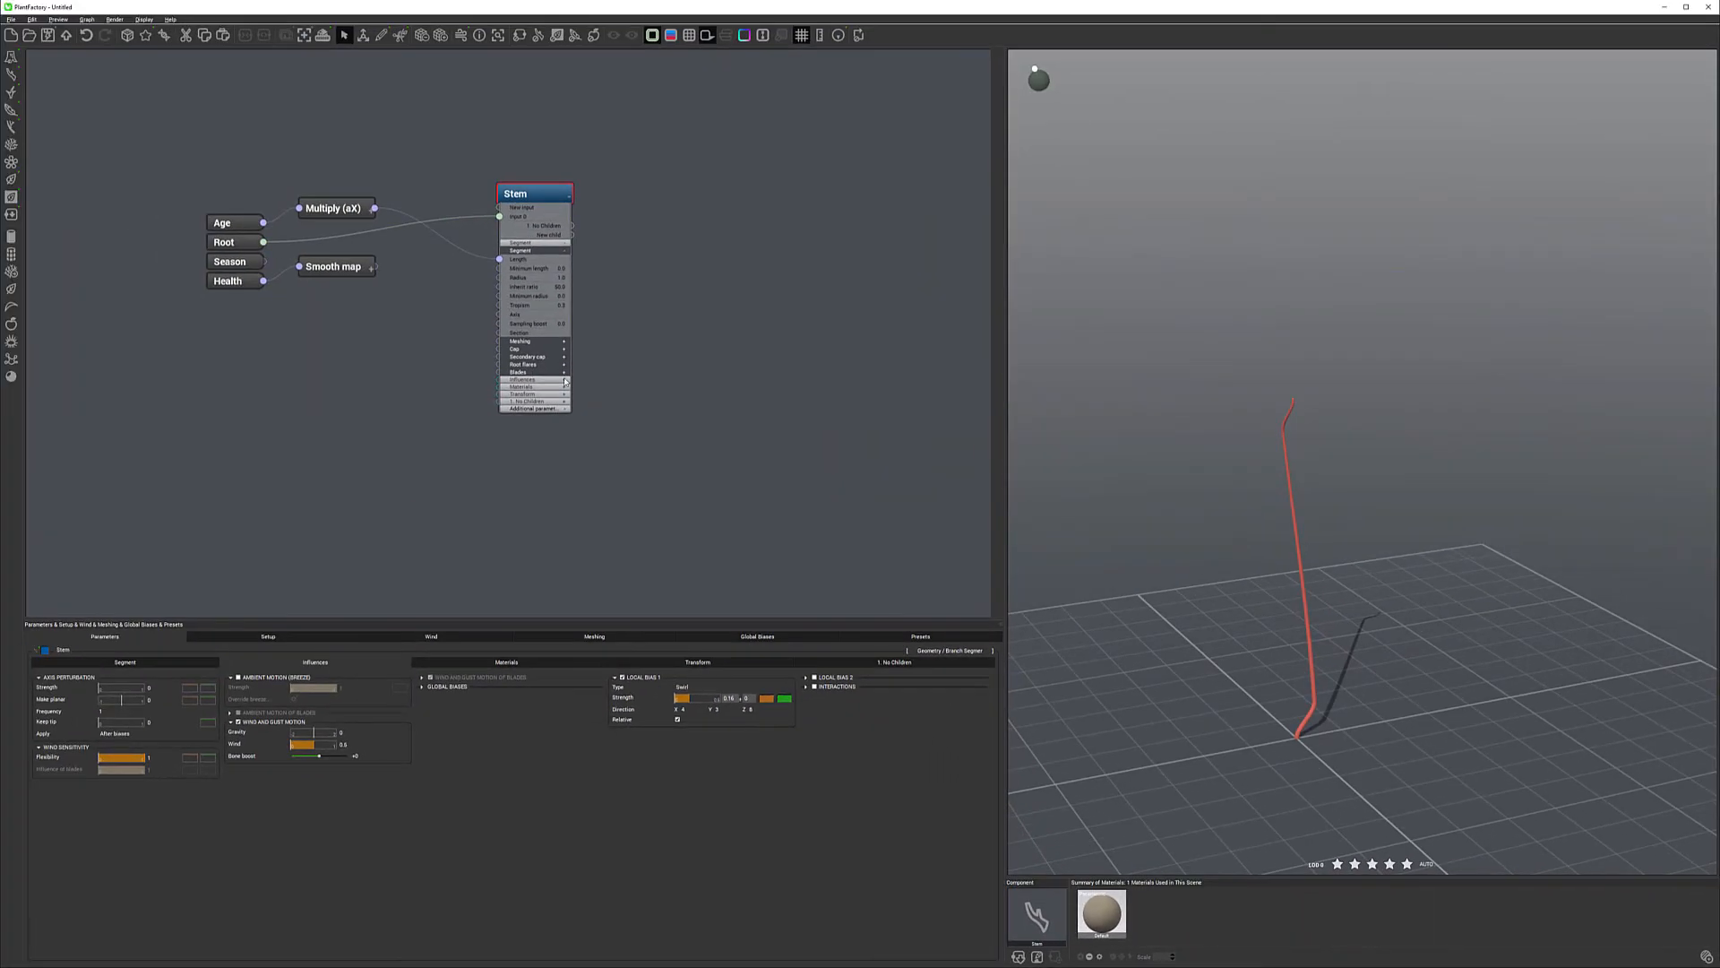
Expand Influences and Local bias 1 on the Stem node and connect the Smooth Map output to the bias Strength input.
left_click(267, 185)
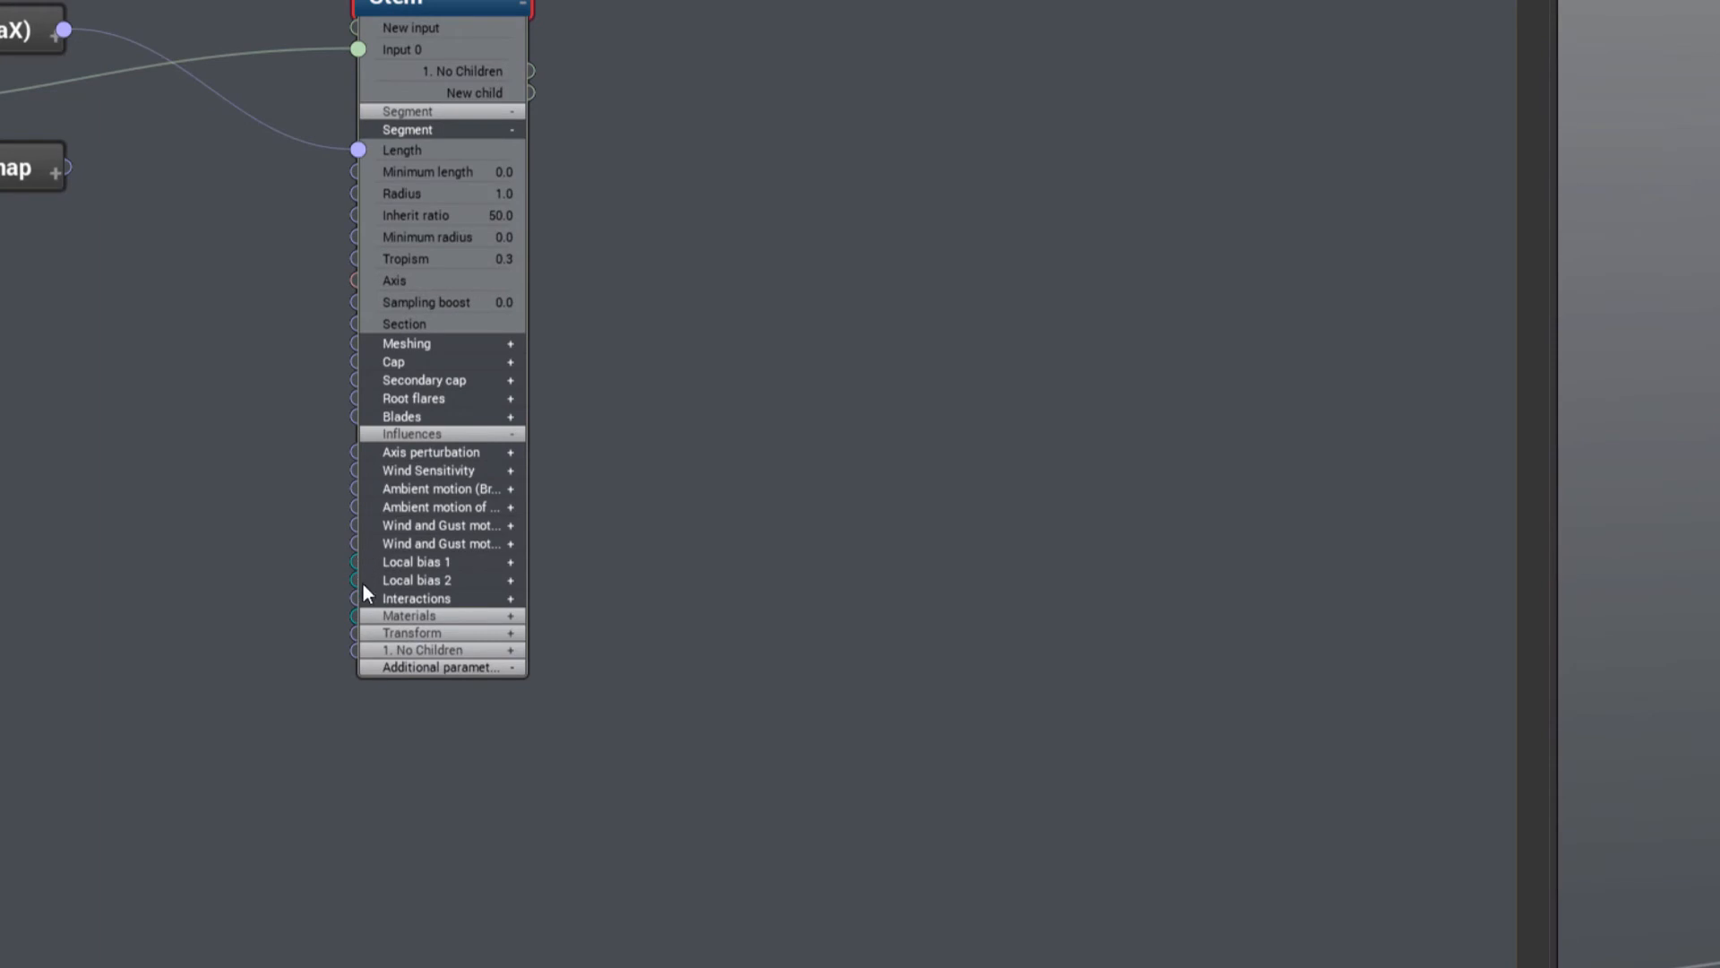
left_click(509, 562)
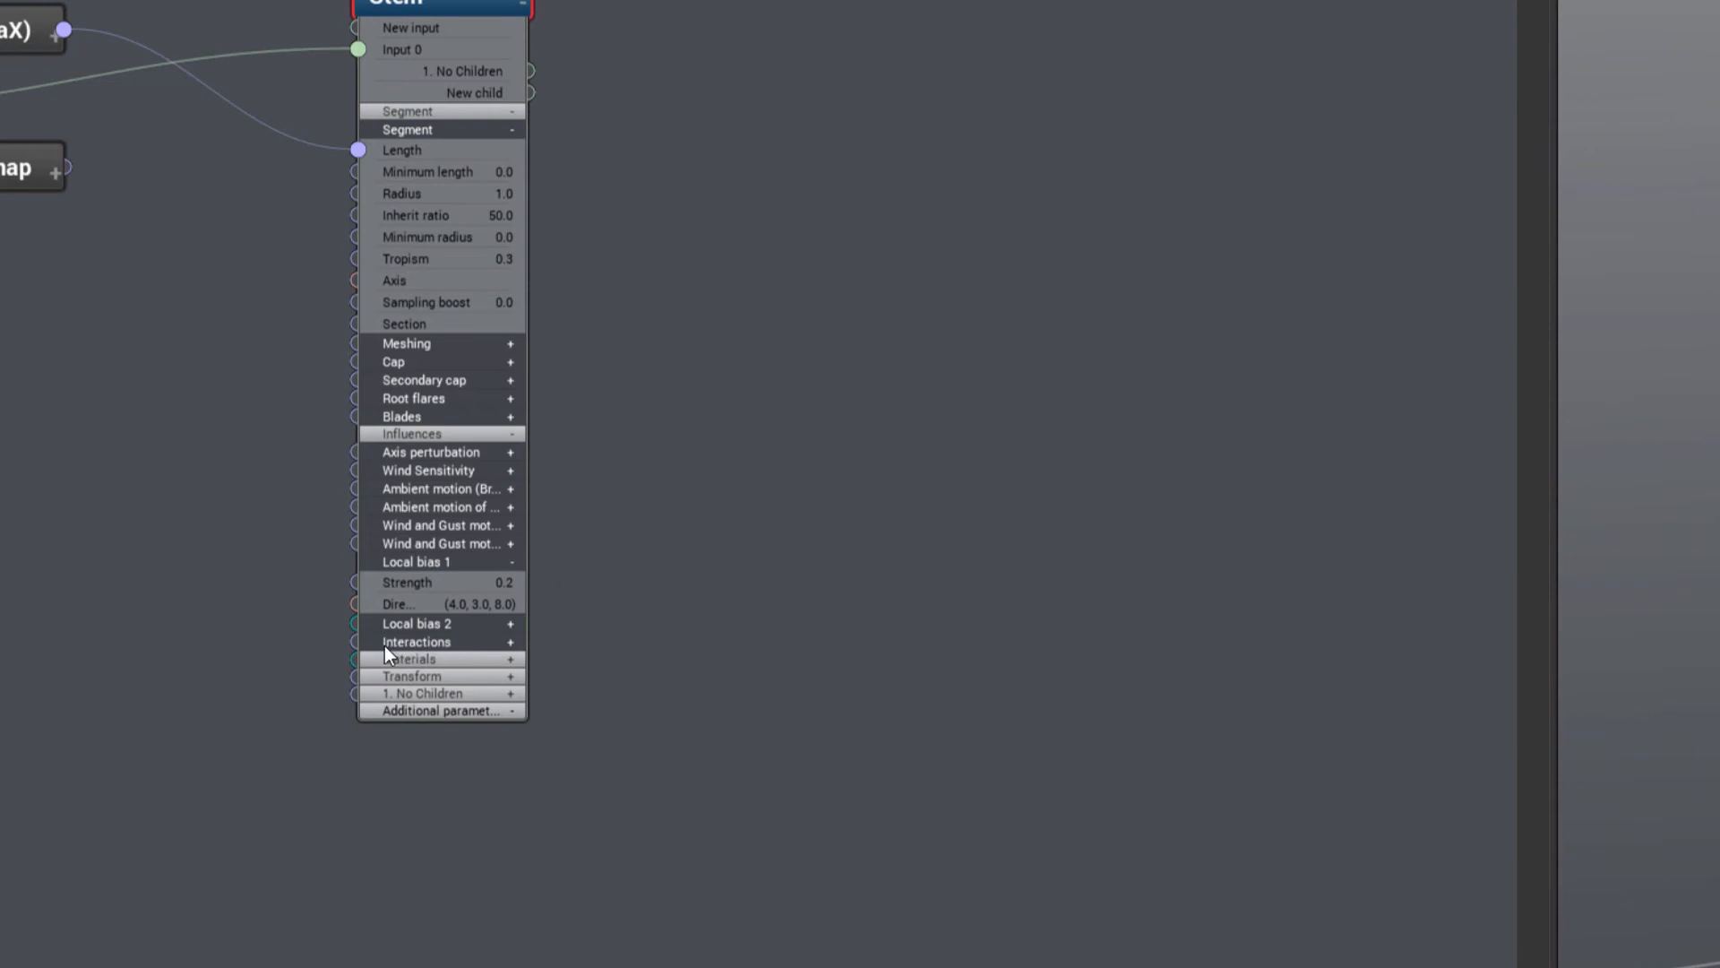
left_click(396, 605)
left_click(451, 578)
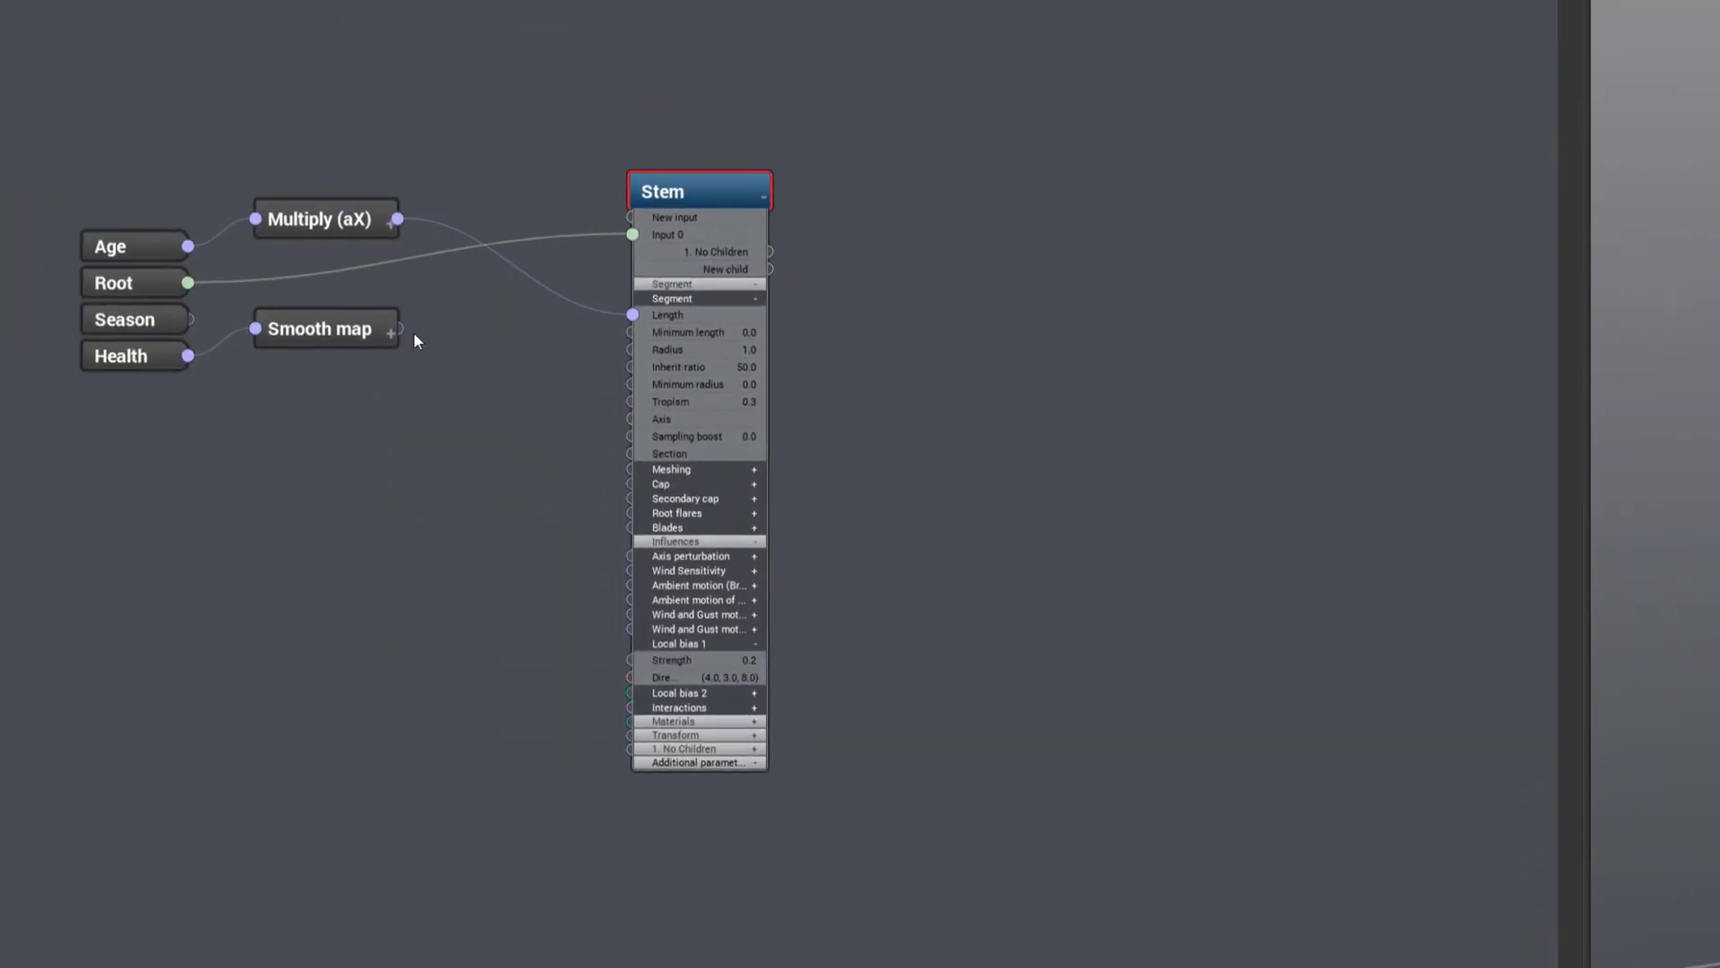
left_click_drag(400, 329, 635, 659)
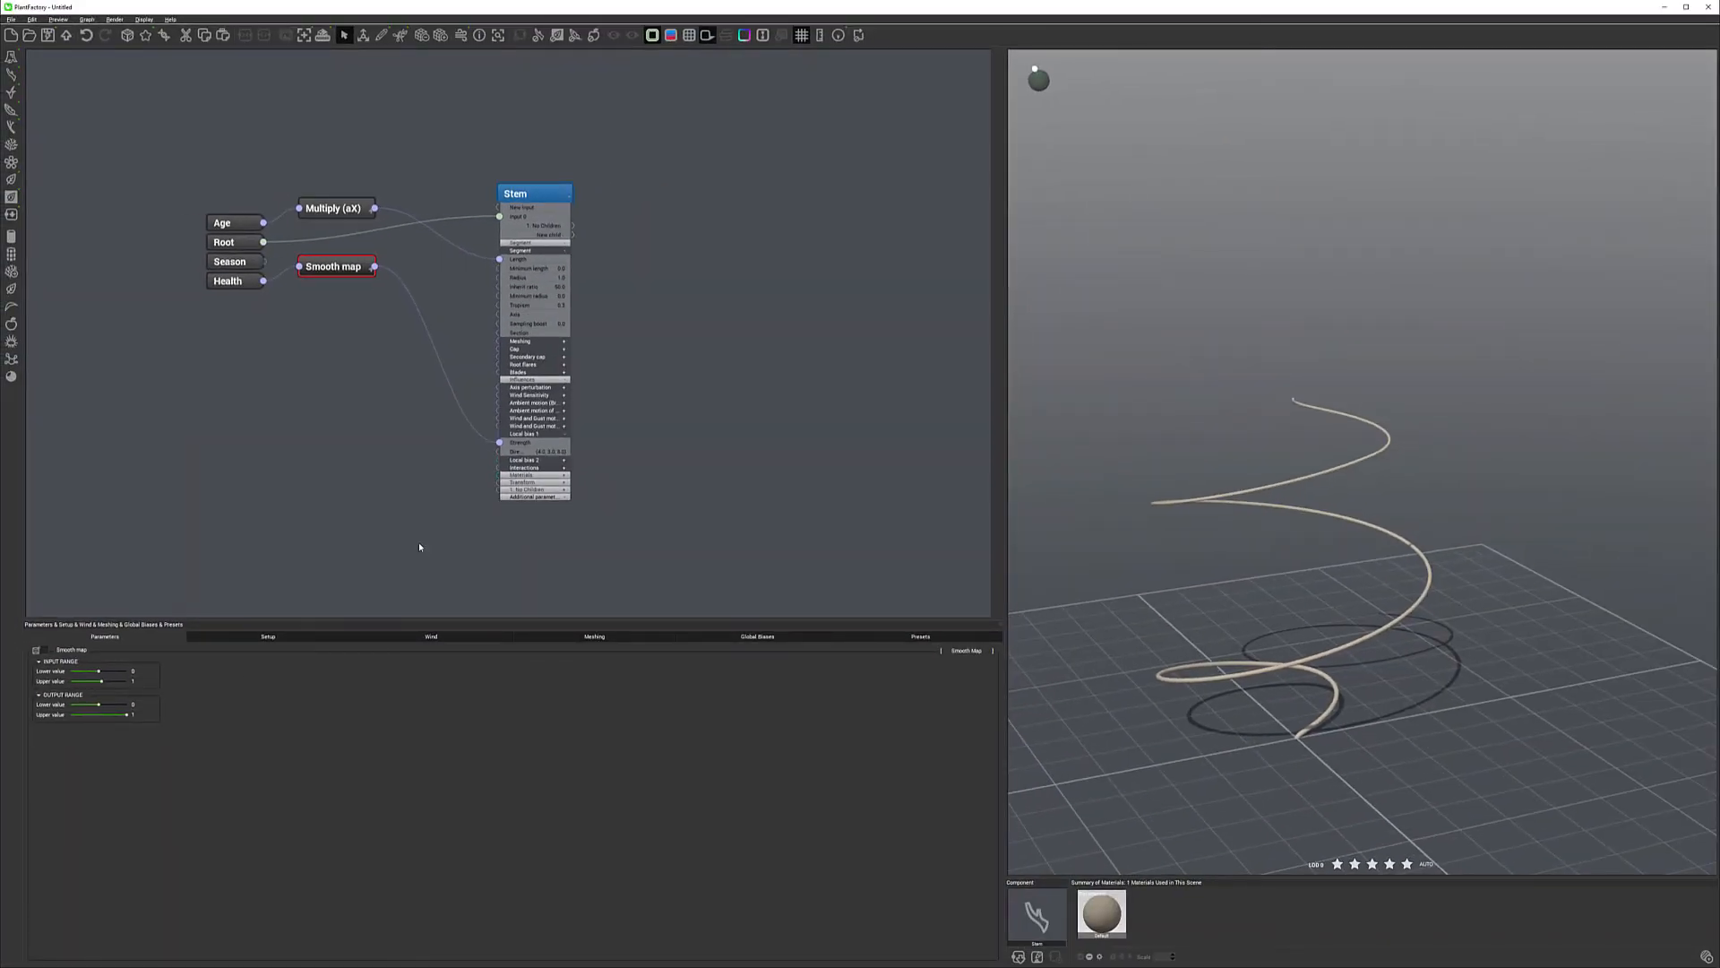
Vary the plant's health in the setup parameters to examine its effect on the stem's swirl.
left_click(274, 638)
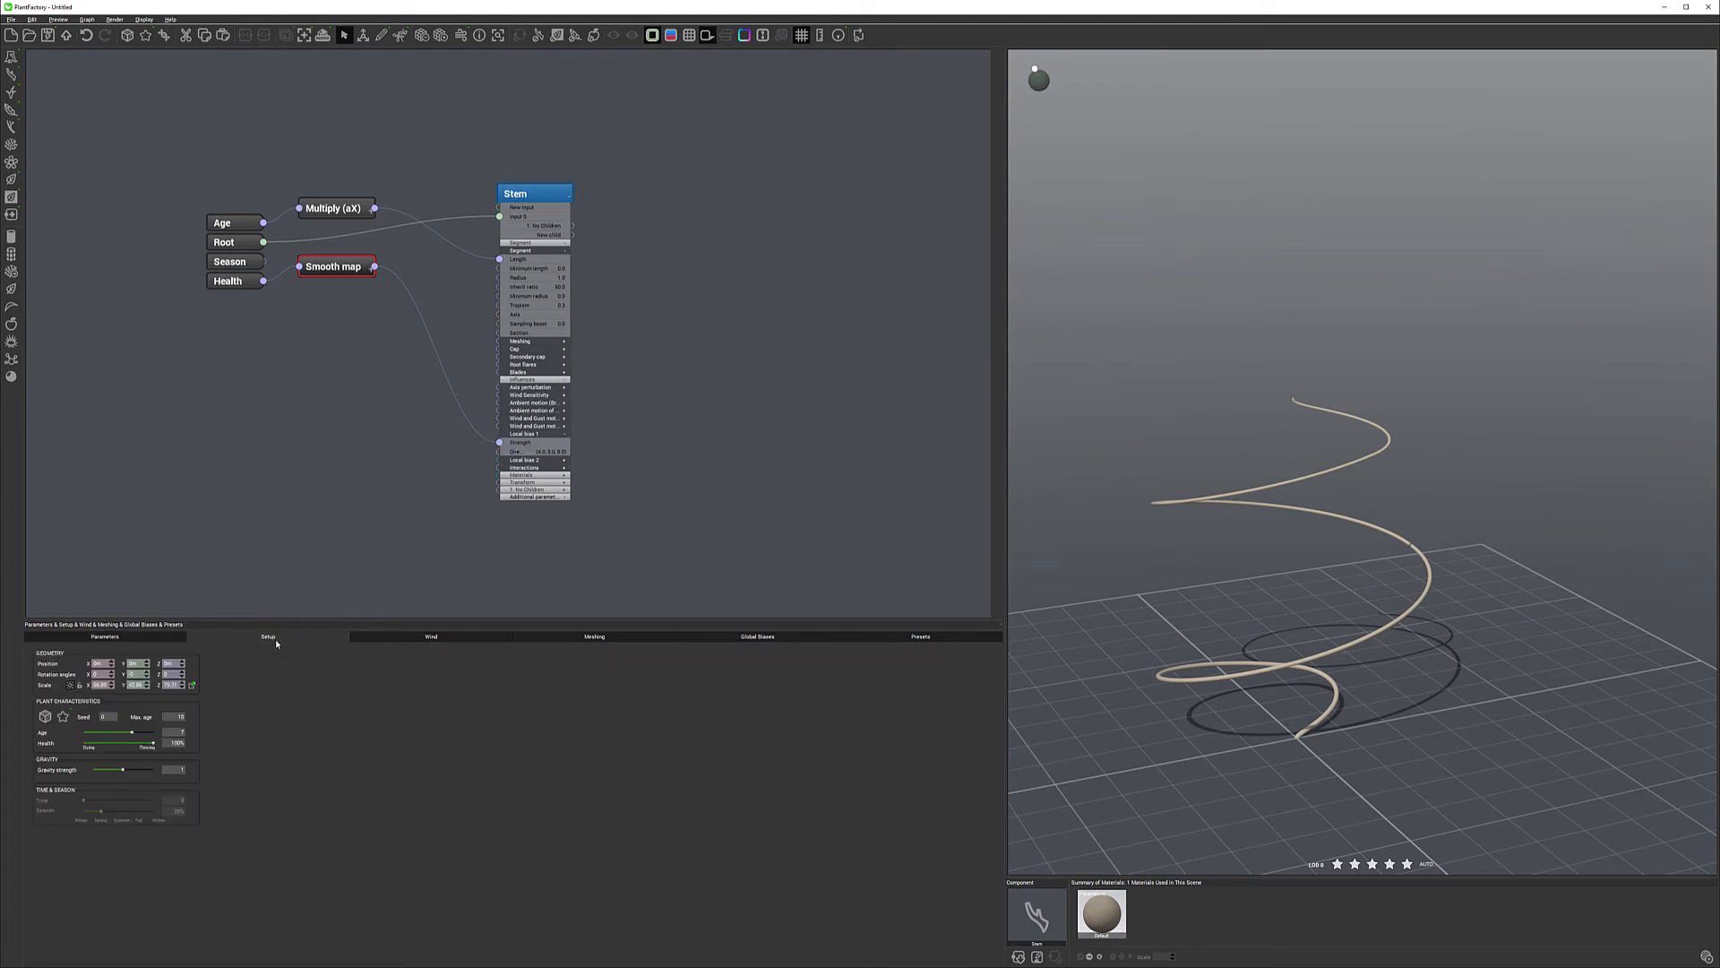
mouse_move(154, 742)
left_mouse_down()
mouse_move(34, 745)
mouse_move(158, 743)
left_mouse_up()
Set the Smooth map's output range to a lower value of 0.16 and an upper value of 0.
left_click(341, 267)
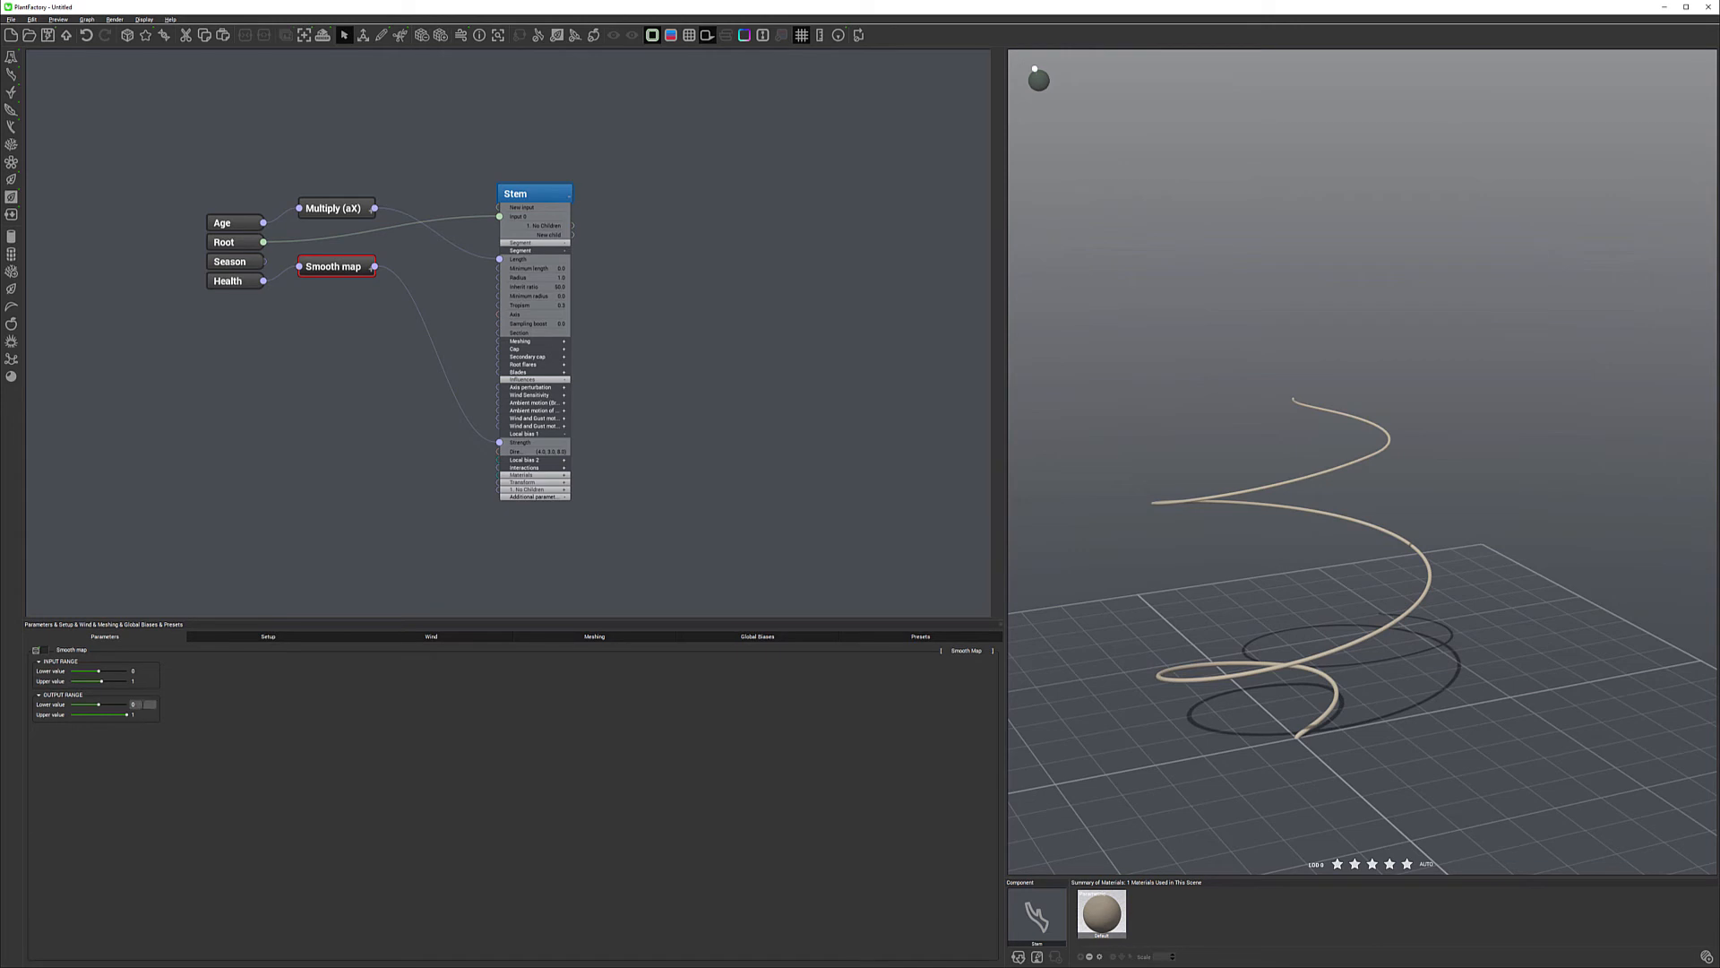
double_click(132, 714)
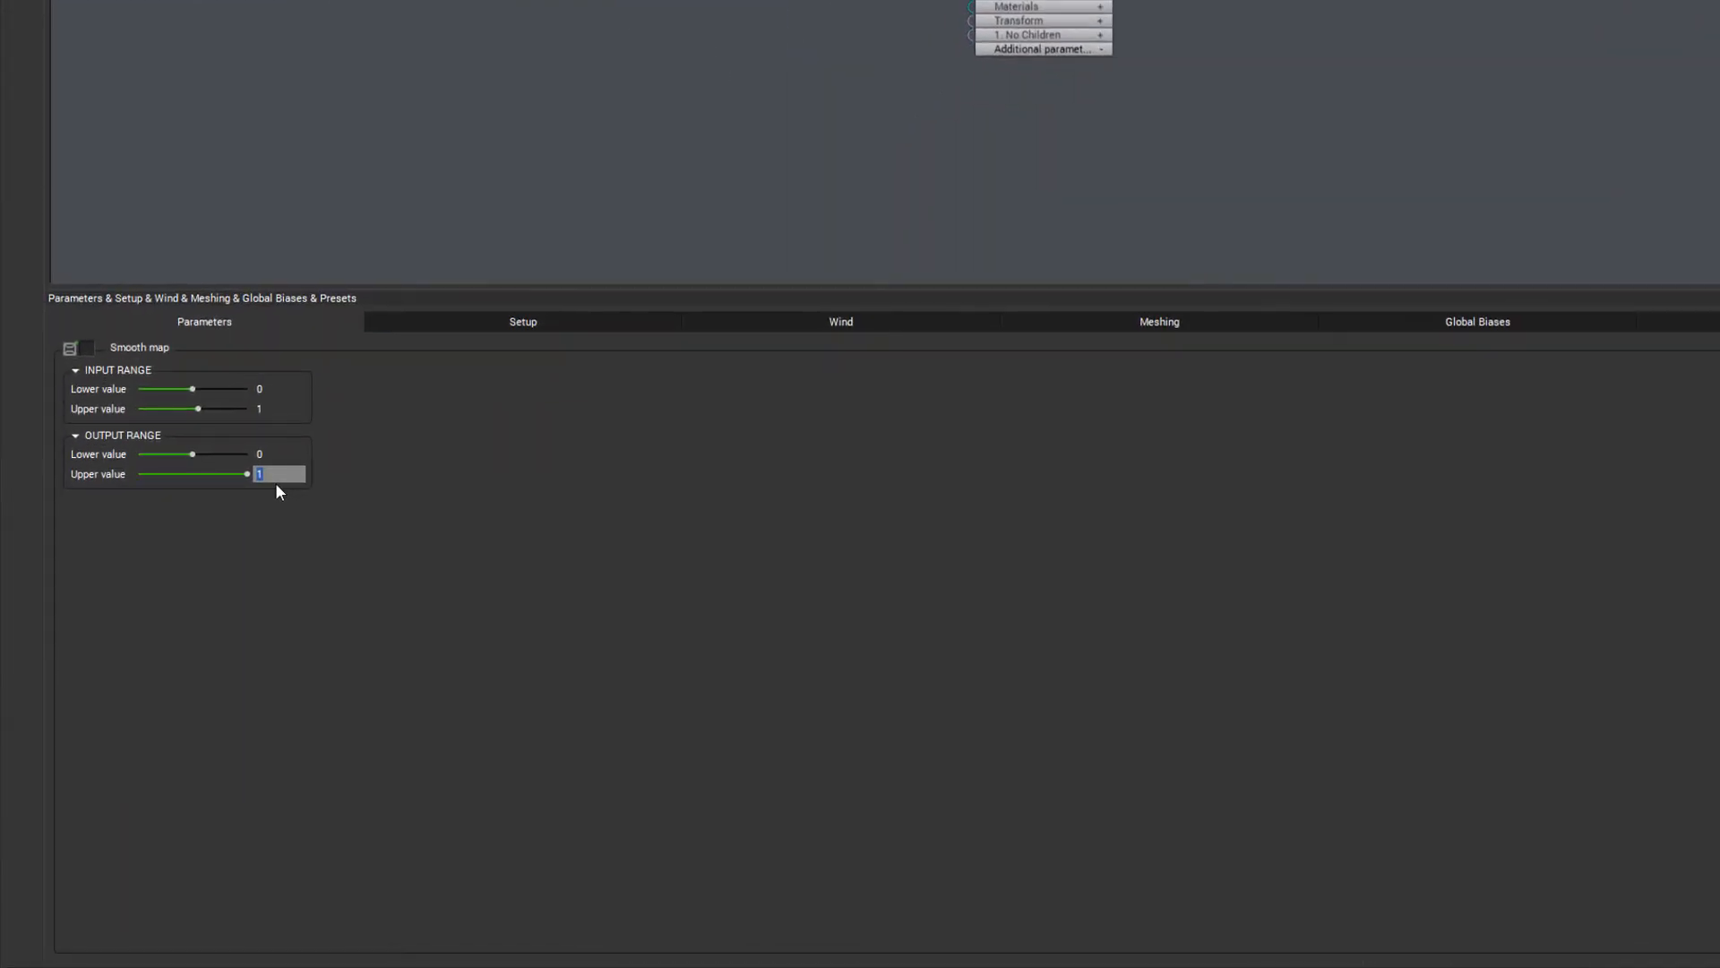
double_click(284, 446)
left_click(261, 451)
type(".16")
key("Return")
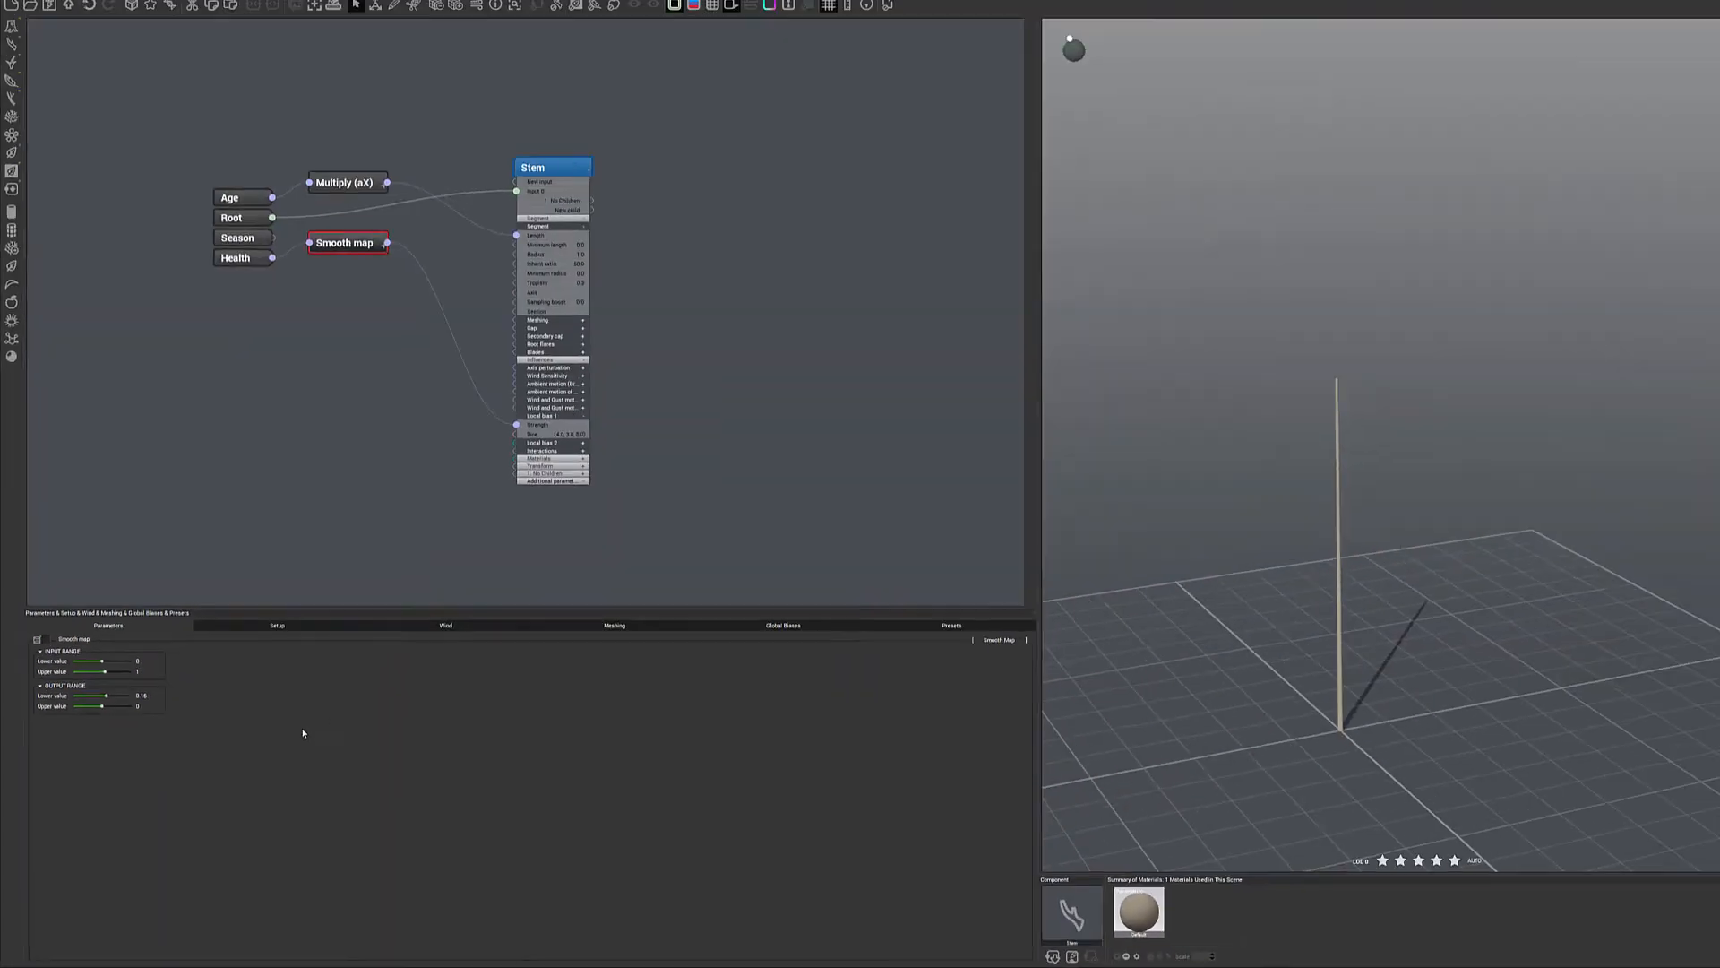
Vary the plant's health again and check how the swirl responds to the inverted output range.
left_click(235, 636)
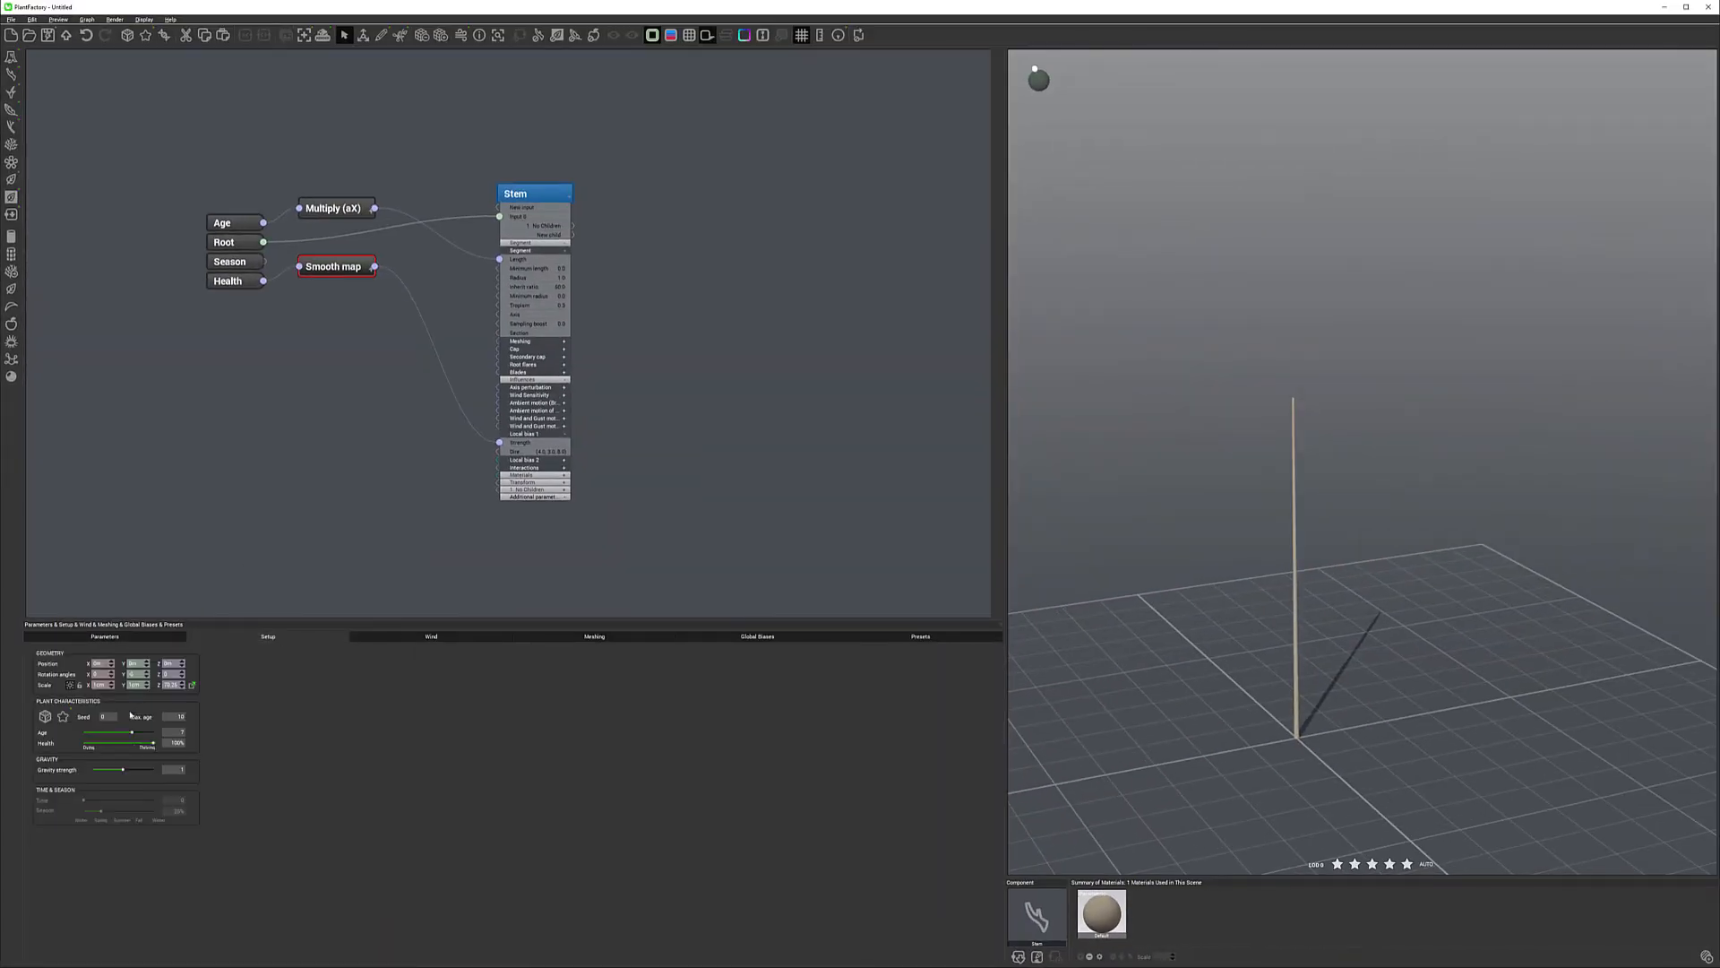
mouse_move(150, 743)
left_mouse_down()
mouse_move(89, 743)
mouse_move(162, 740)
left_mouse_up()
left_click(105, 636)
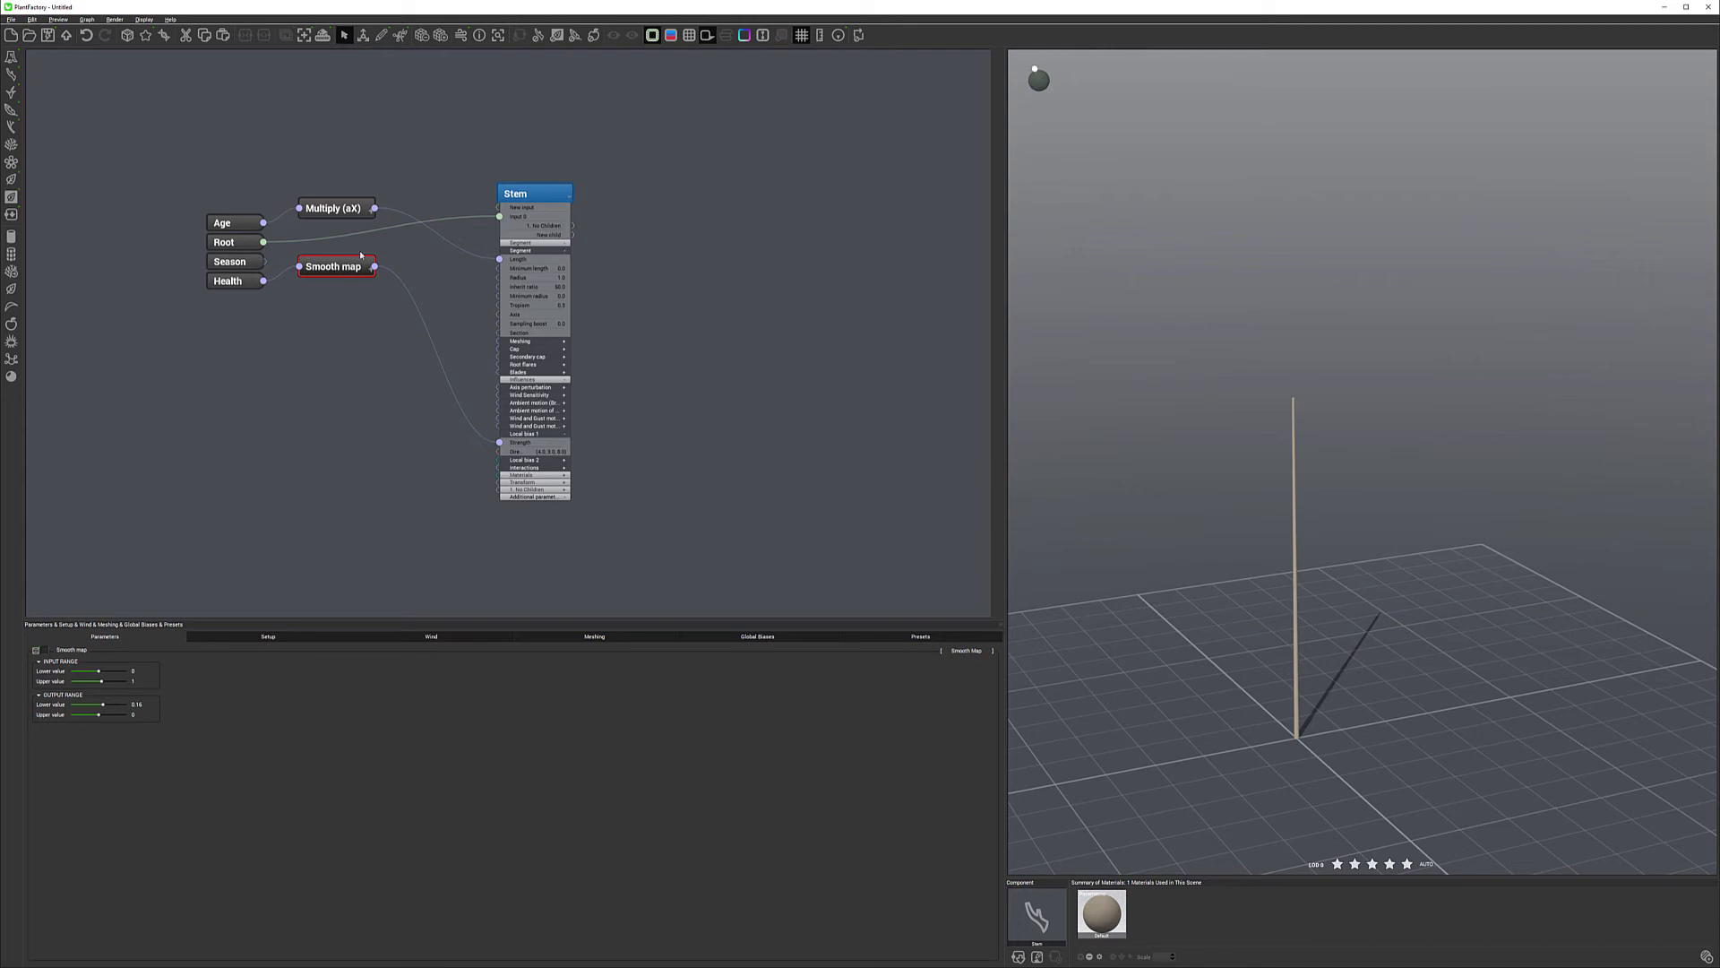
Tidy the layout of the Stem and Smooth map nodes and vary the plant's health to recheck the swirl.
left_click_drag(546, 190, 592, 173)
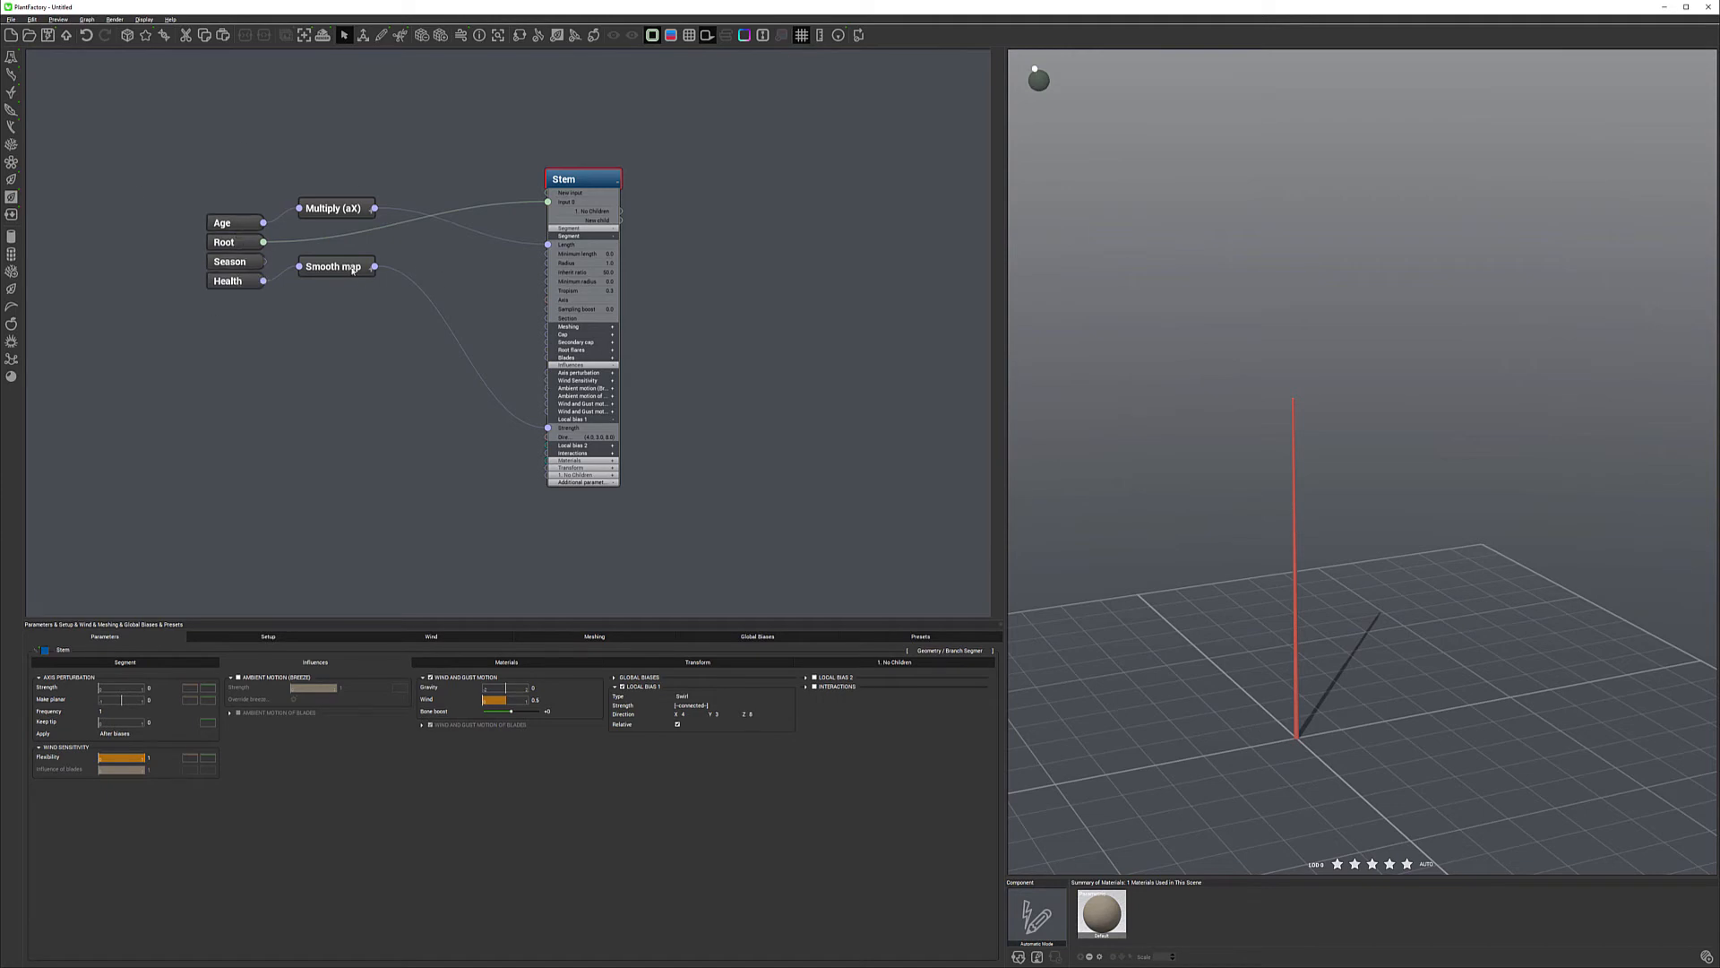
left_click_drag(345, 264, 345, 277)
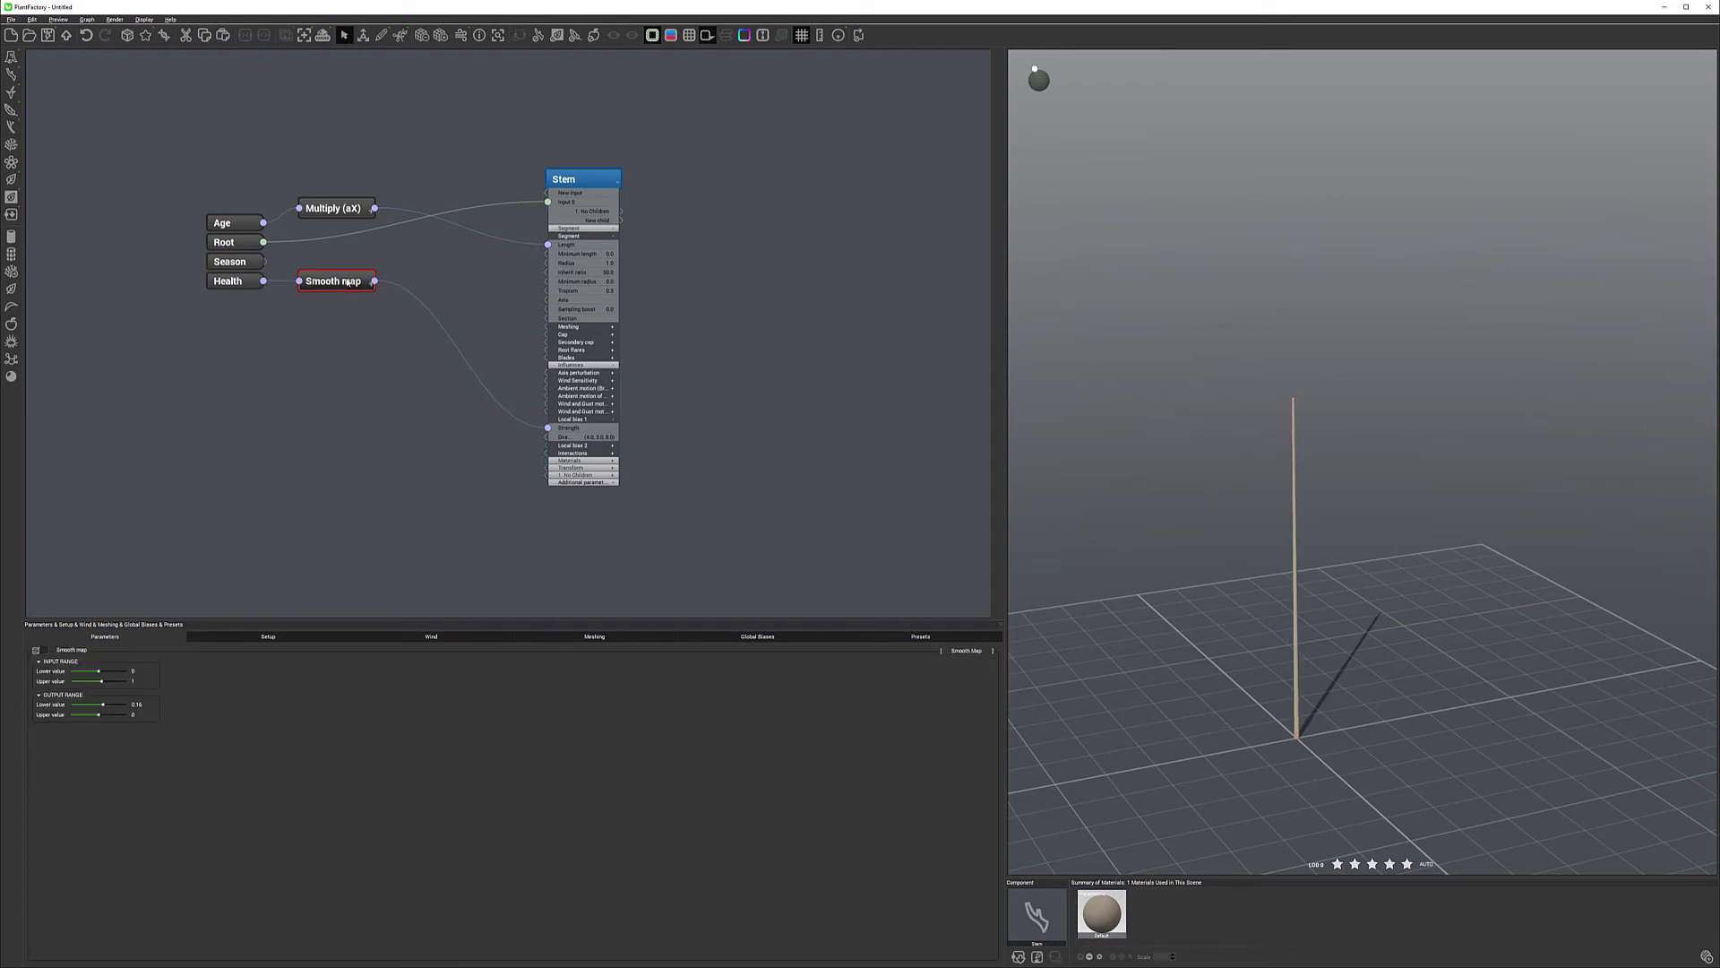
left_click(267, 636)
mouse_move(153, 743)
left_mouse_down()
mouse_move(84, 743)
mouse_move(153, 743)
left_mouse_up()
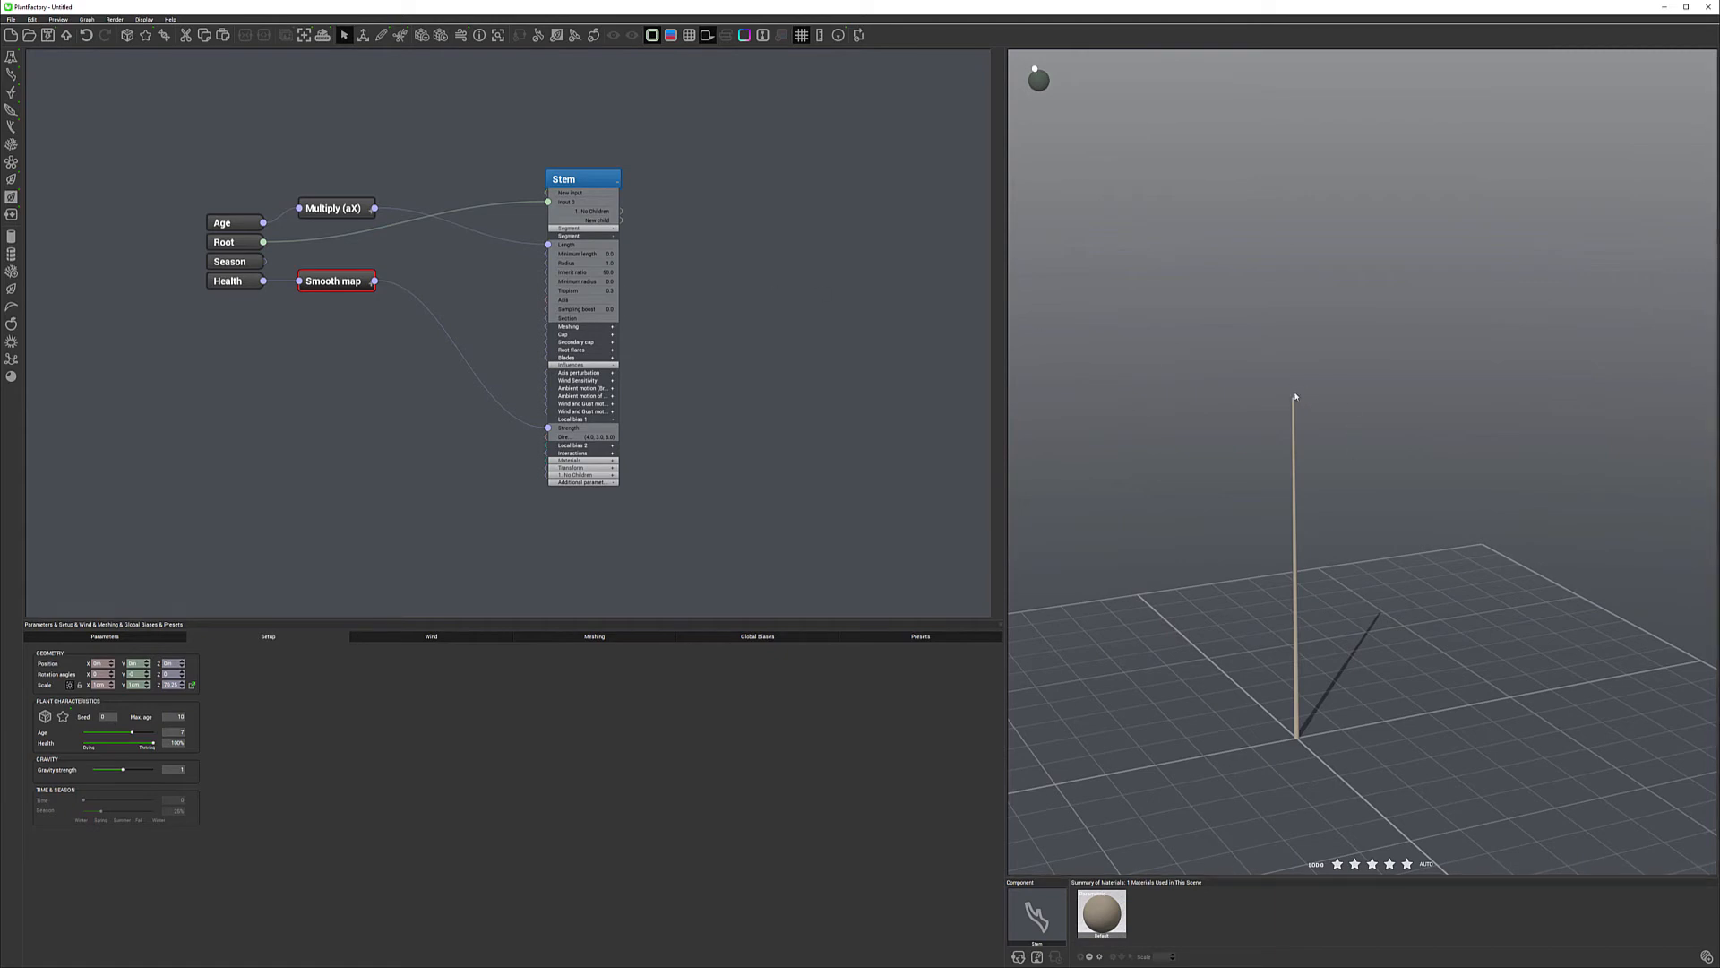
Add an 'Urchin' Primitive geometry node to the graph and place it beyond the Stem node's child outputs.
middle_click_drag(835, 313, 691, 323)
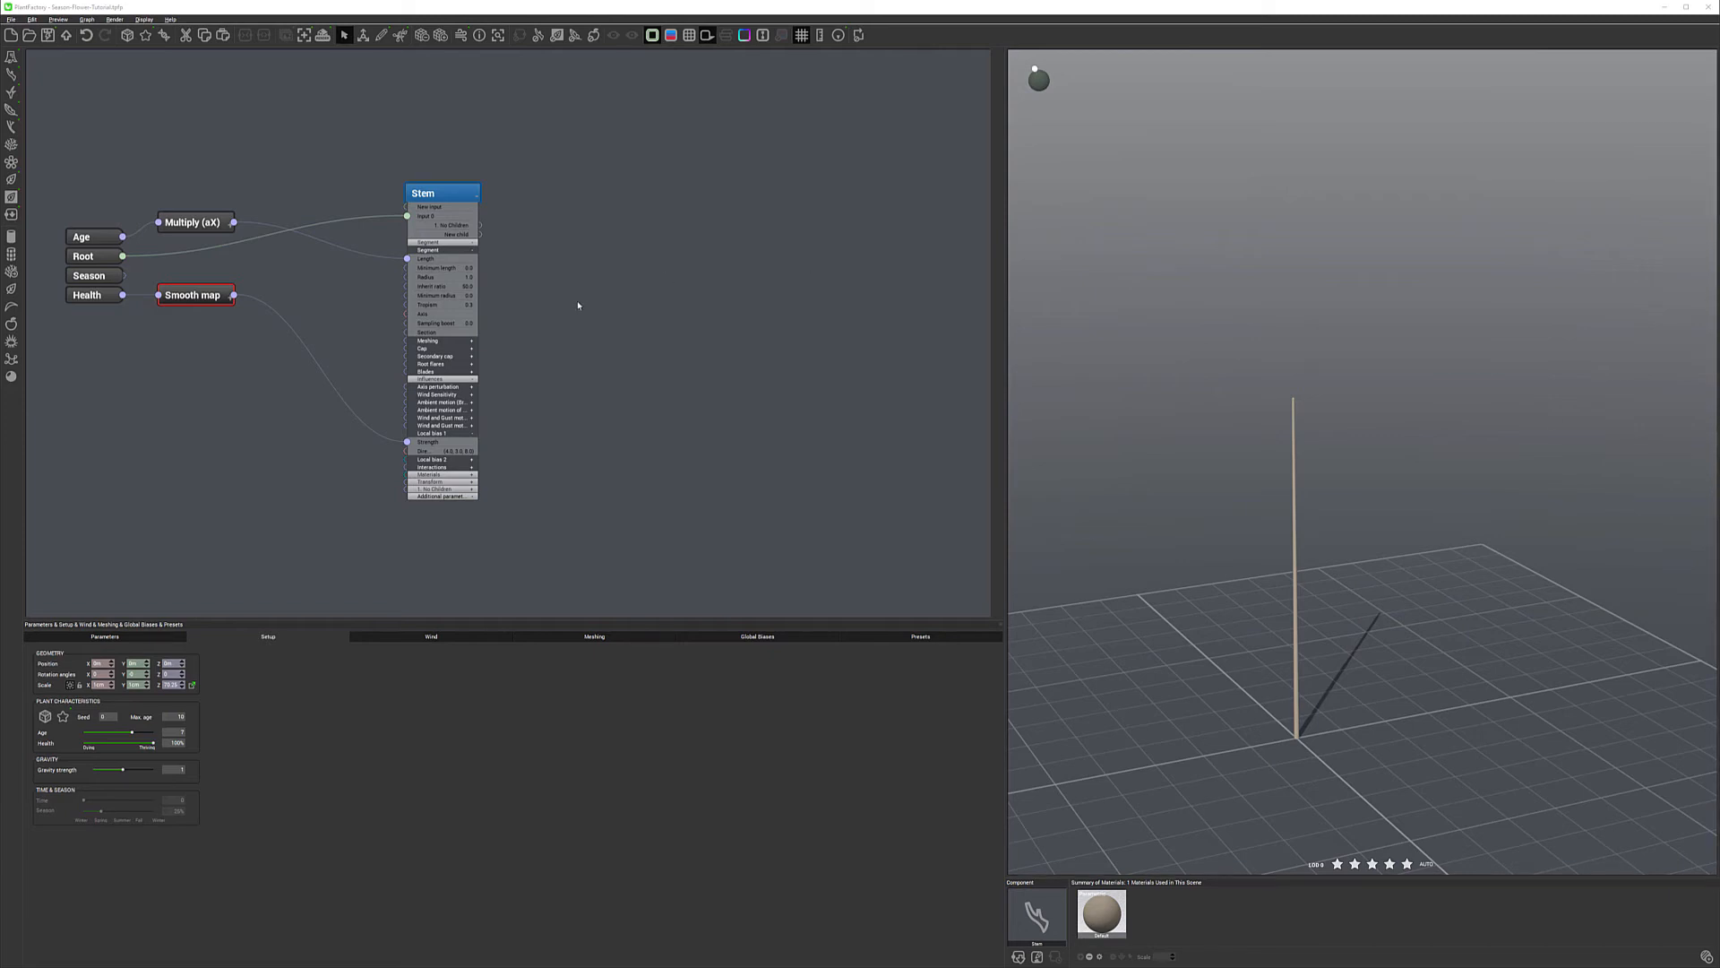
right_click(580, 269)
mouse_move(624, 270)
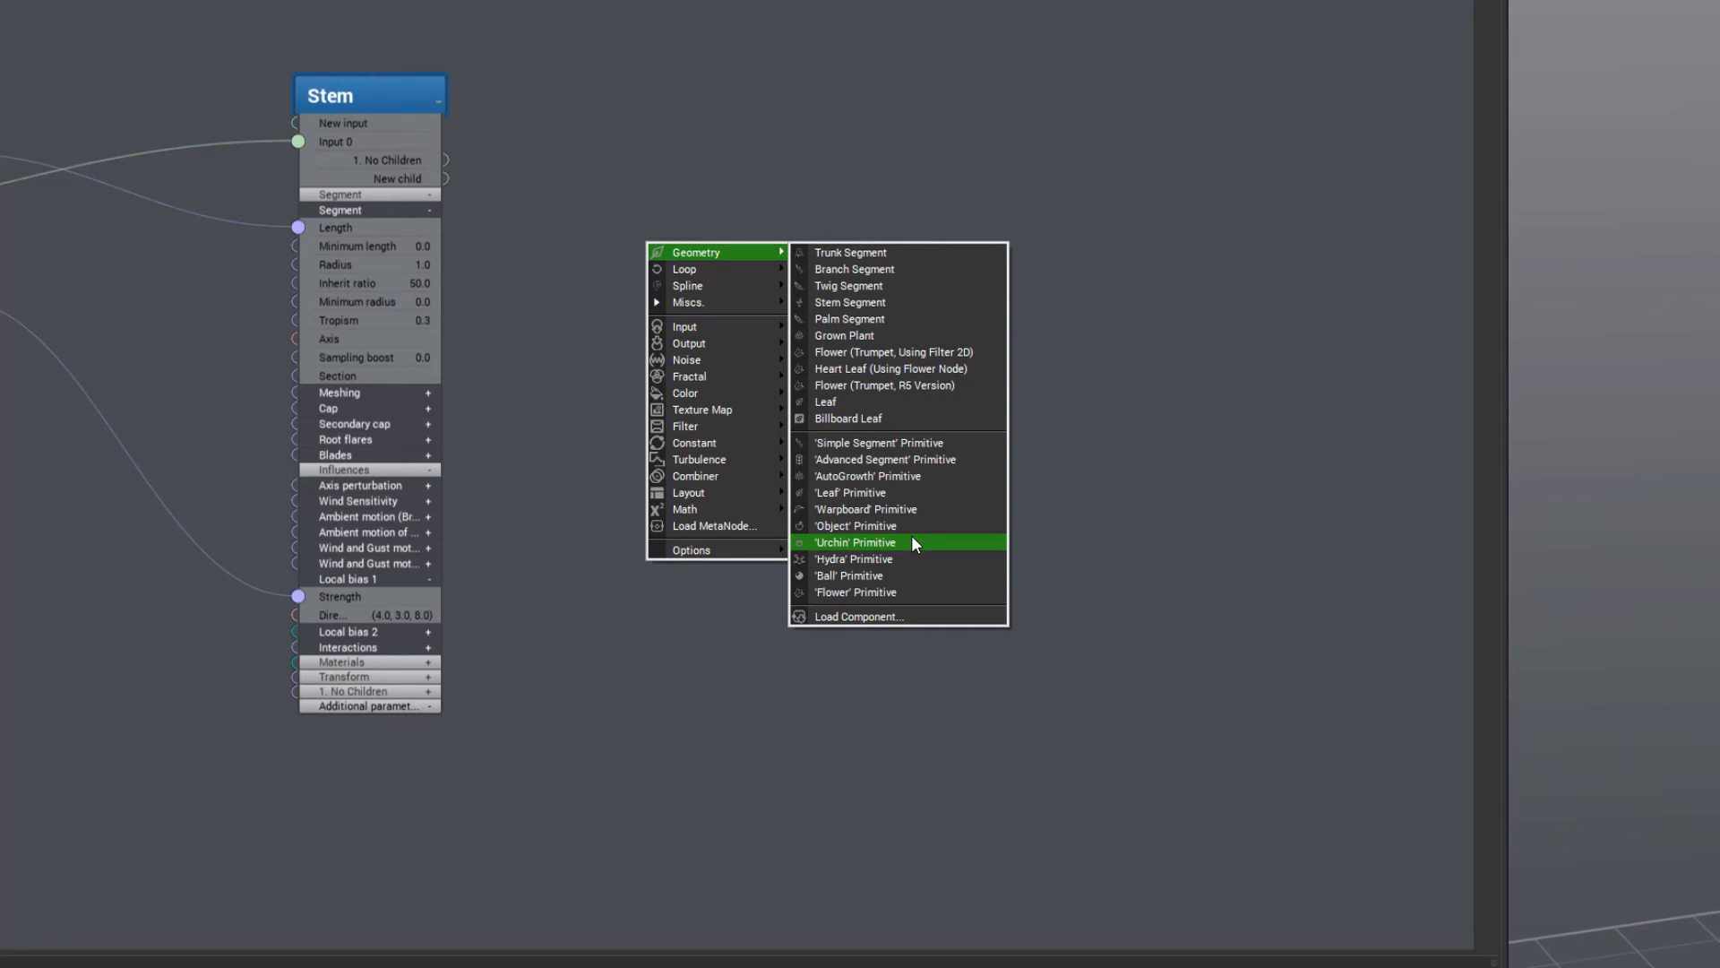
left_click(913, 540)
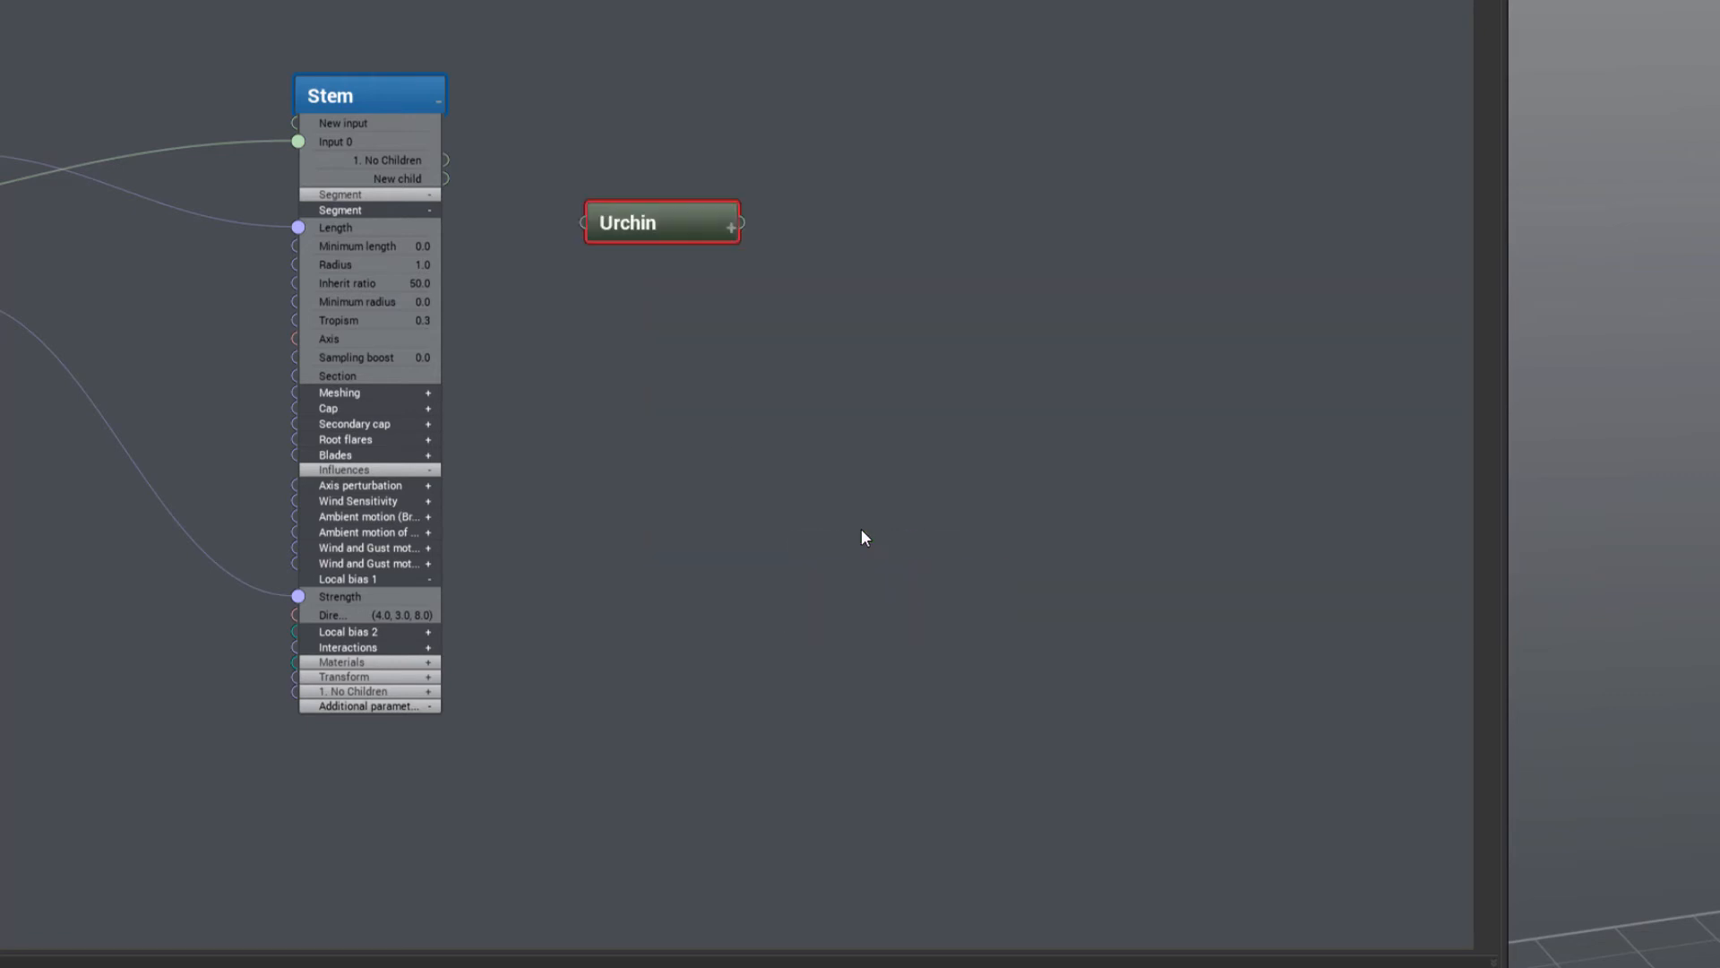
left_click_drag(714, 213, 760, 206)
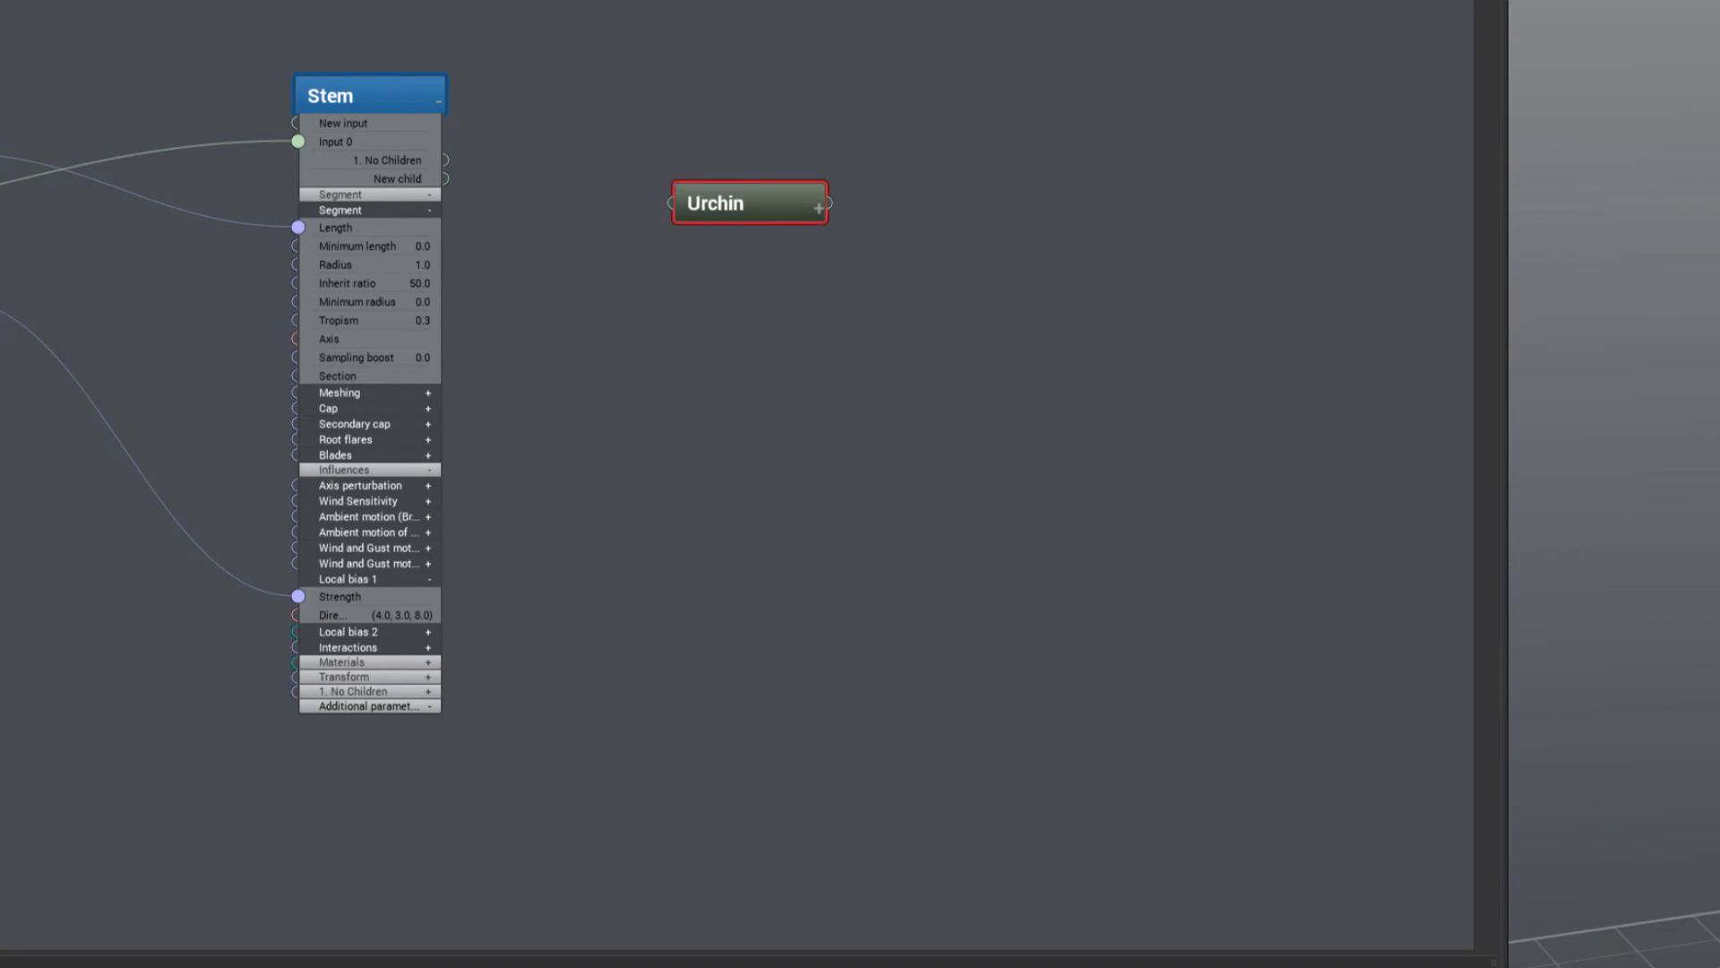
Change the Urchin node's color to dark red and move it level with the Stem's child outputs.
left_click_drag(224, 964, 417, 461)
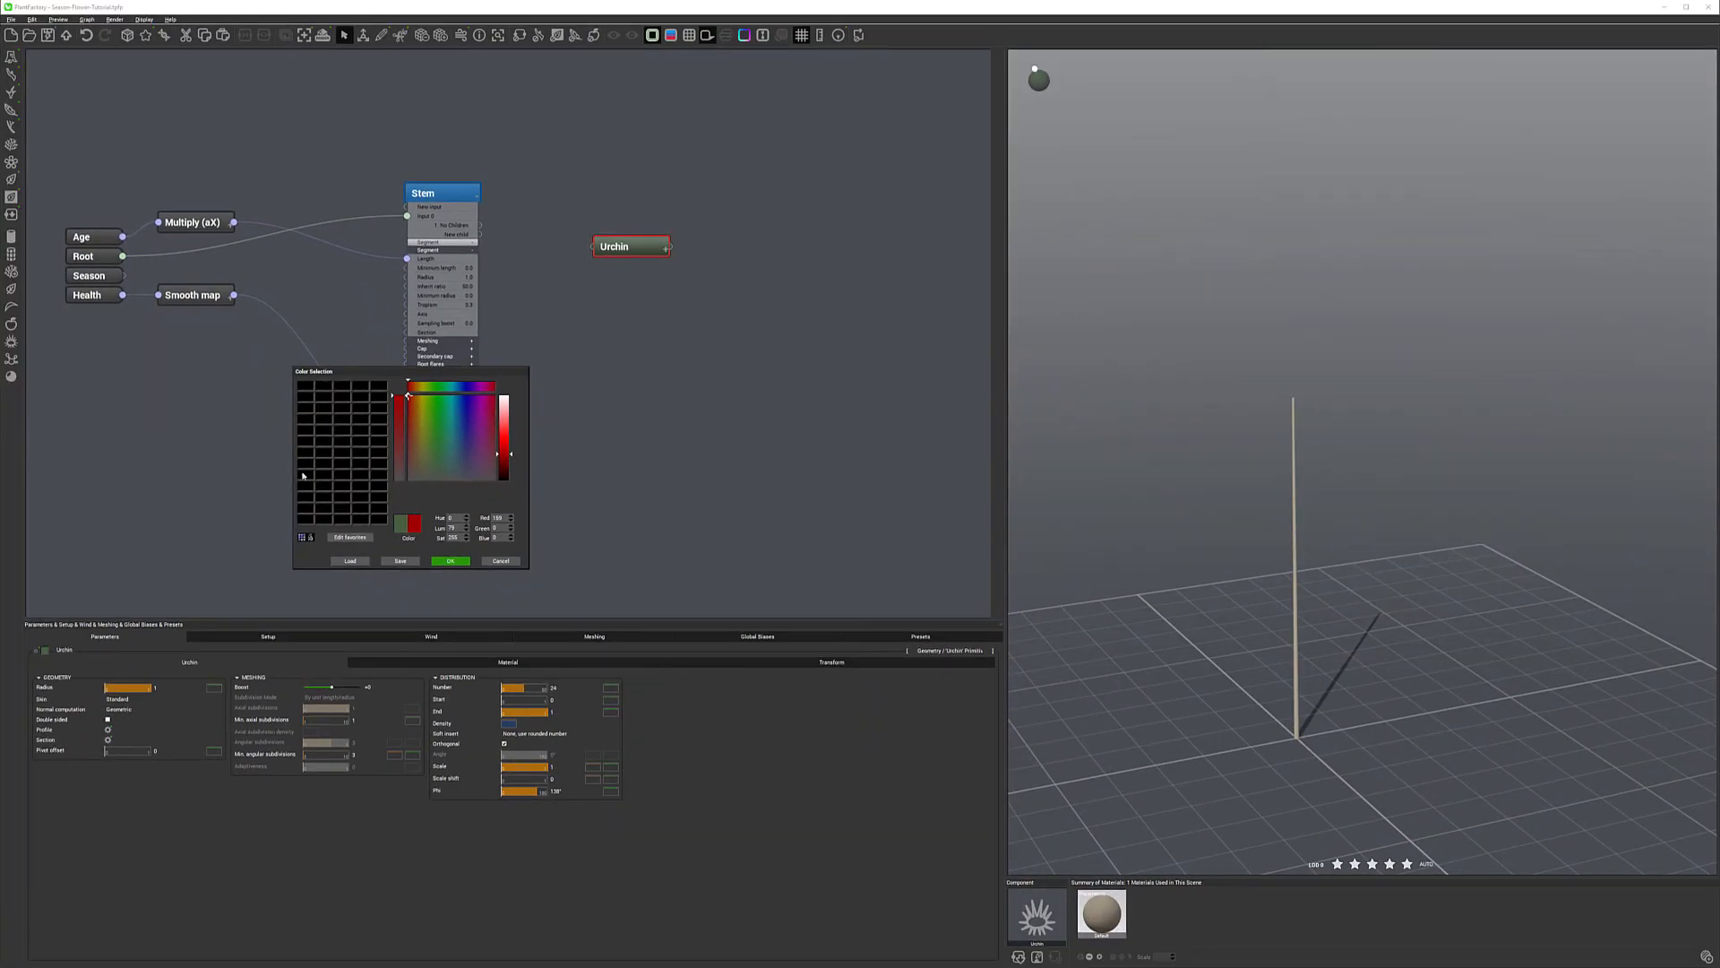
left_click(451, 561)
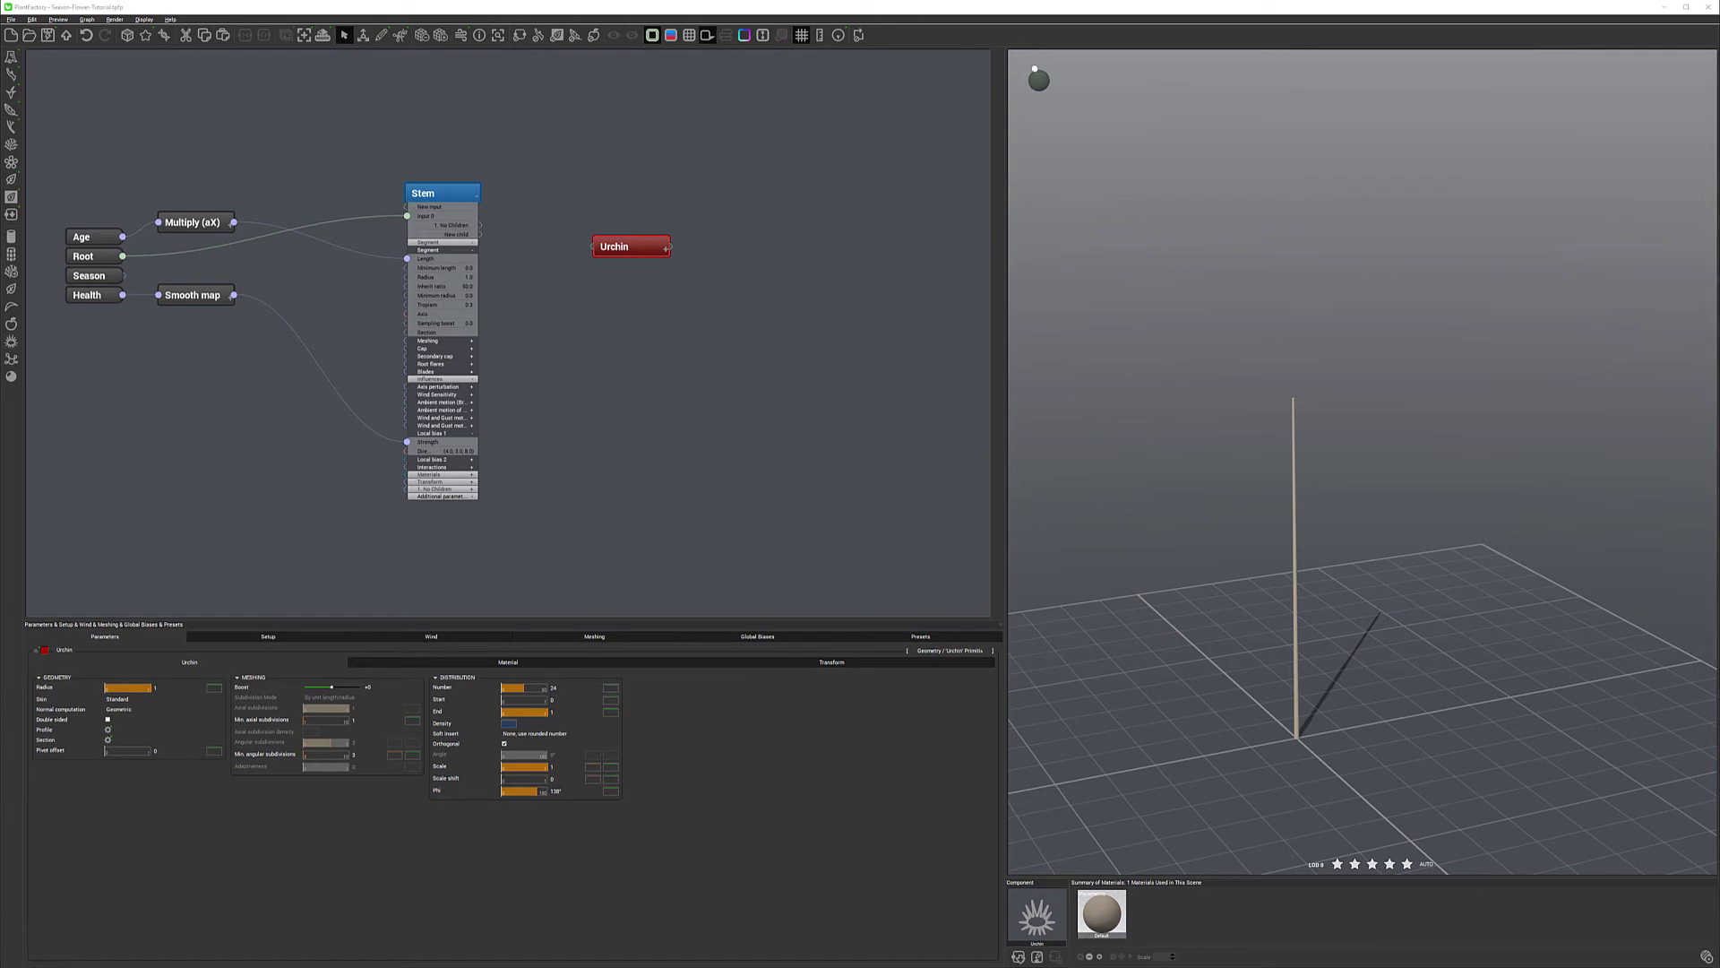
left_click_drag(640, 240, 646, 225)
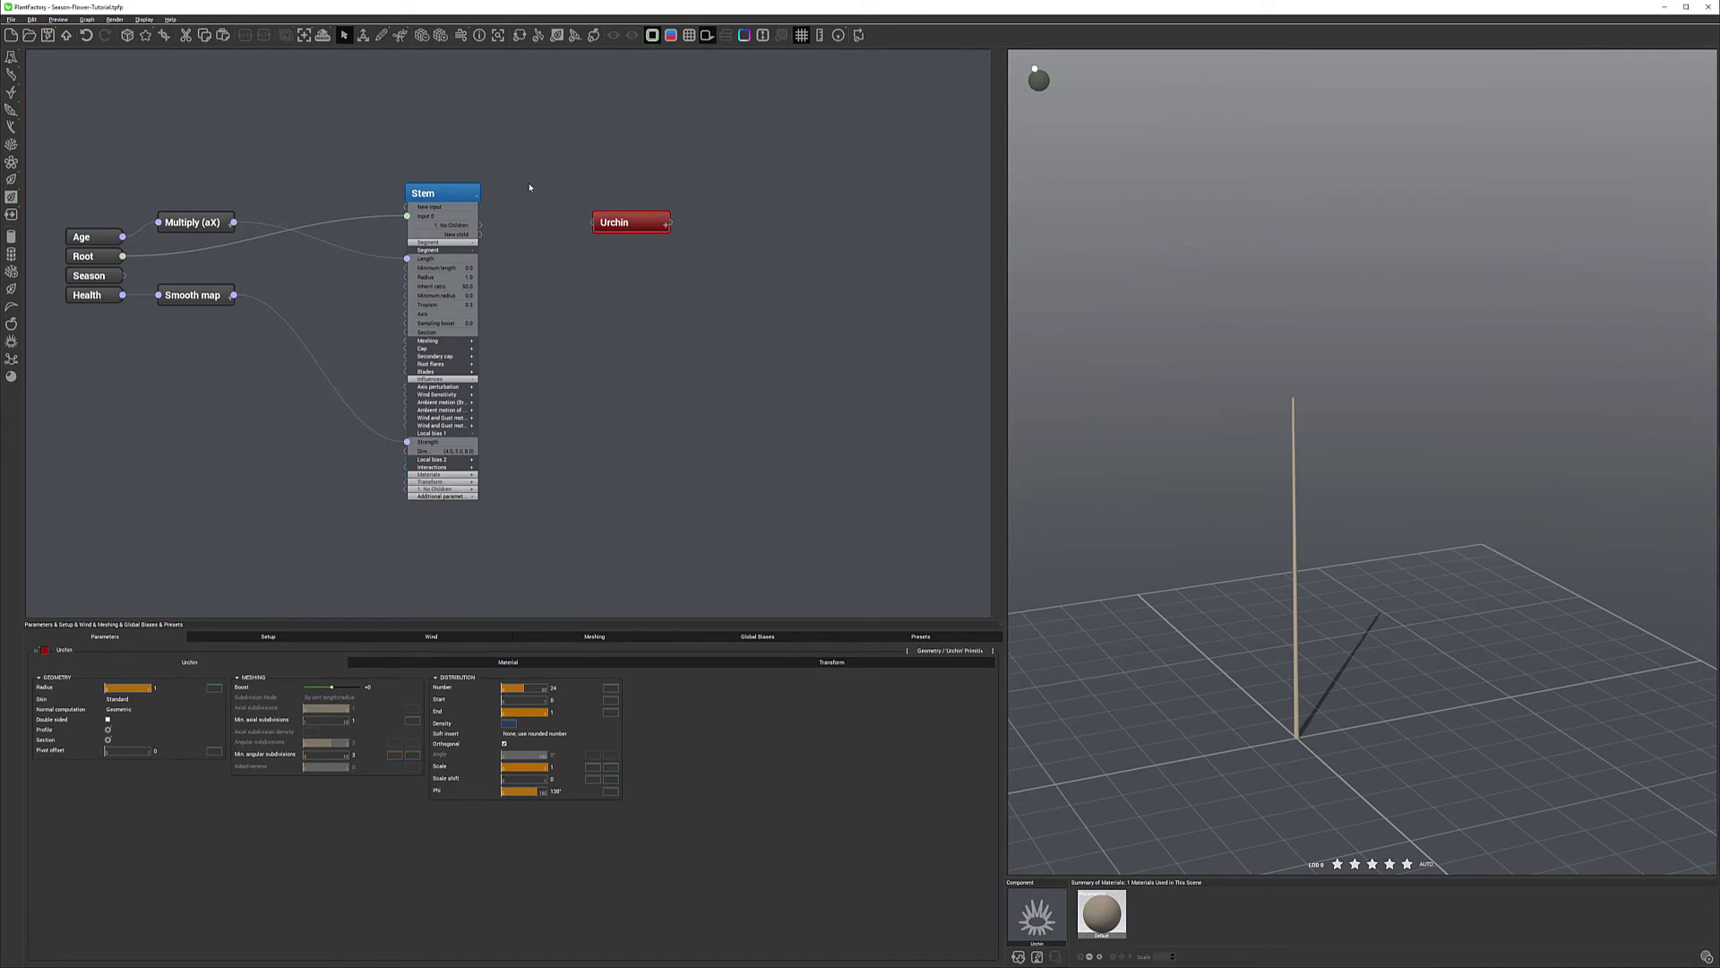
Rename the Urchin node to Seed Main and connect its input to the Stem's child output.
left_click(472, 295)
double_click(614, 223)
type("Seed Main")
key("Return")
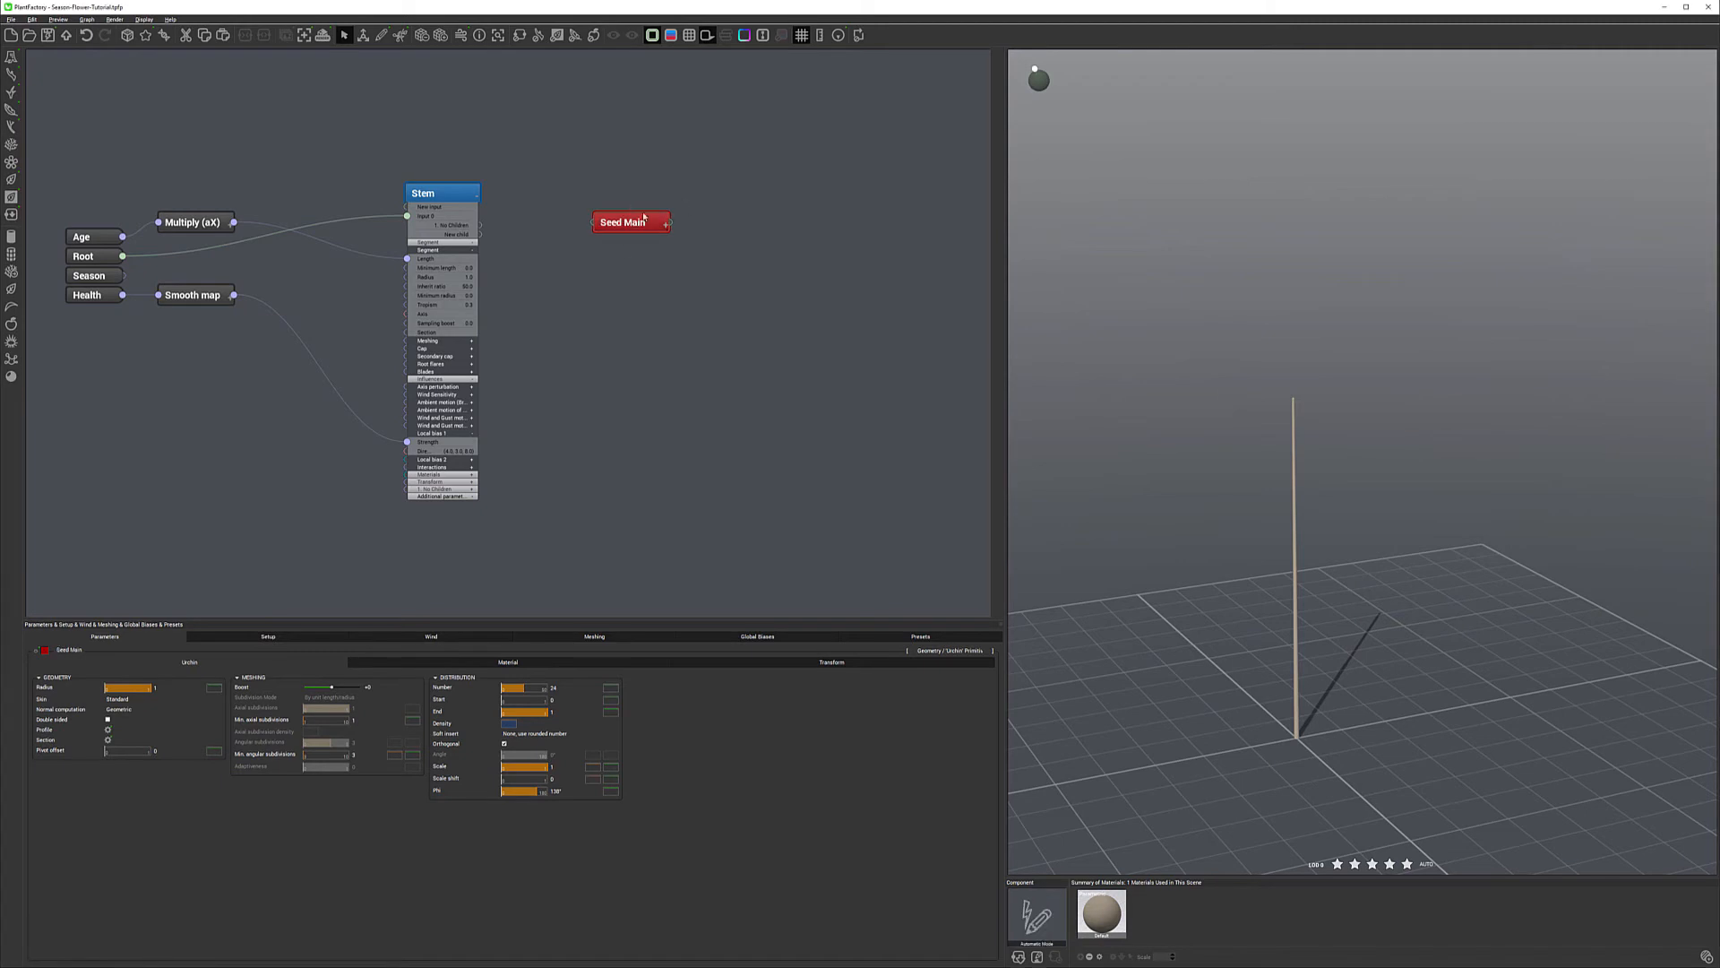
left_click(596, 240)
left_click_drag(594, 222, 478, 225)
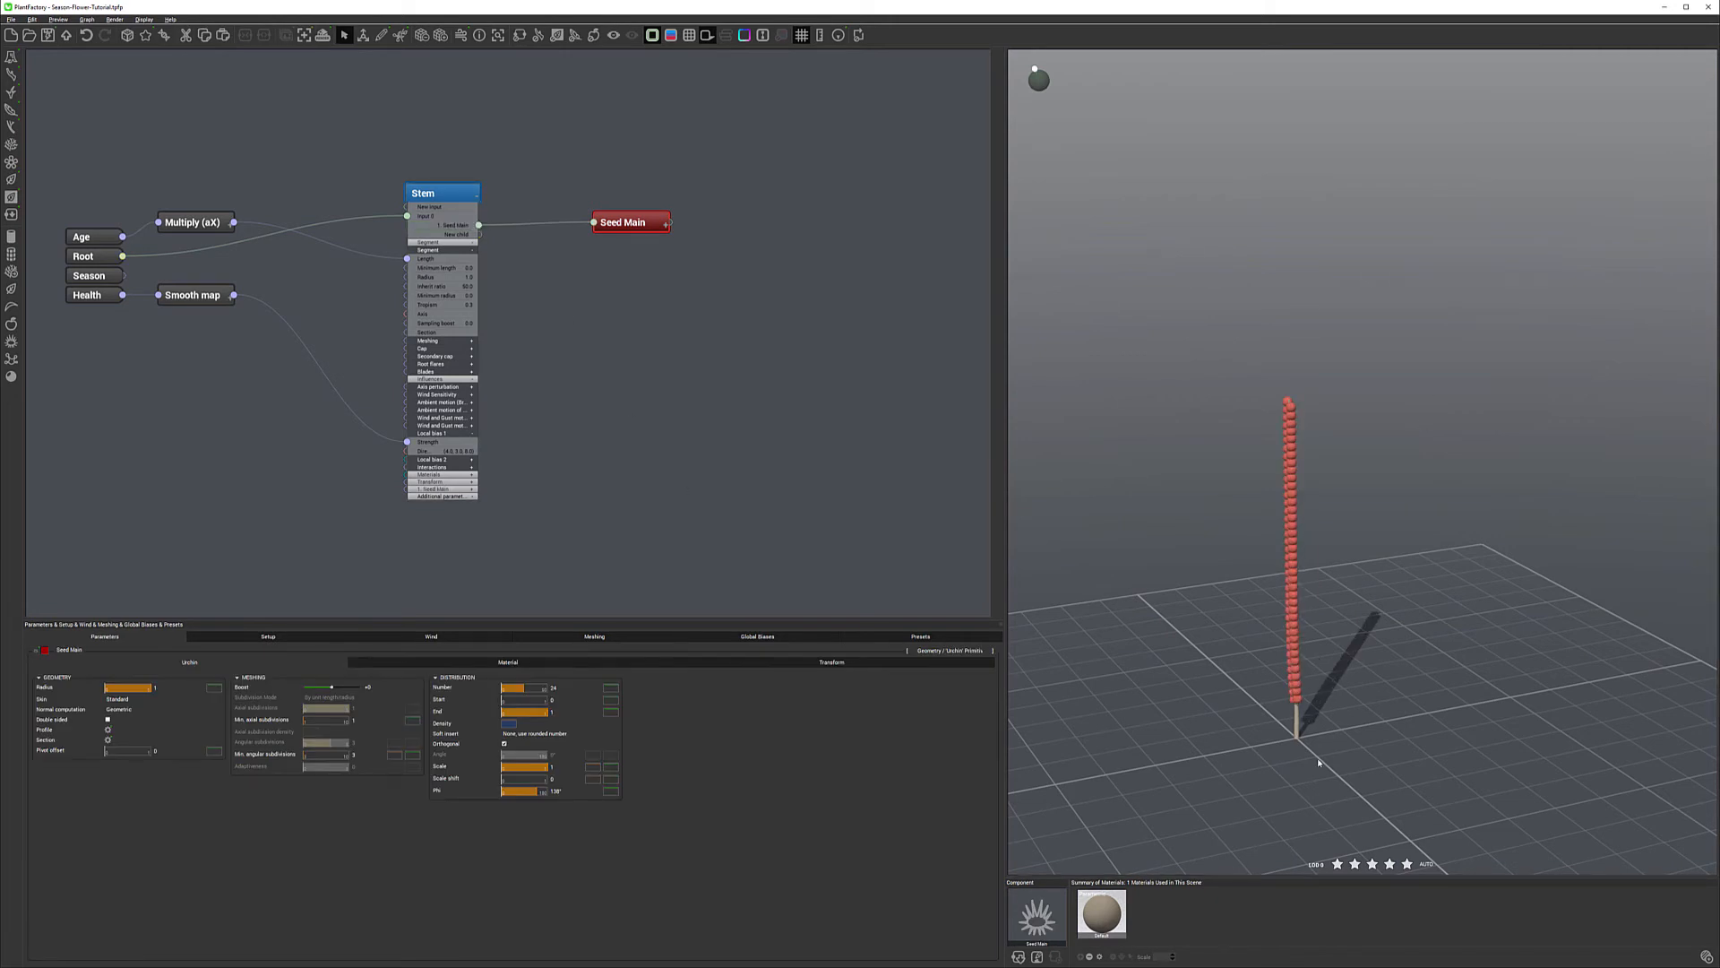
Set the positioning method of the Stem's Seed Main child to Tip of the segment.
left_click(459, 195)
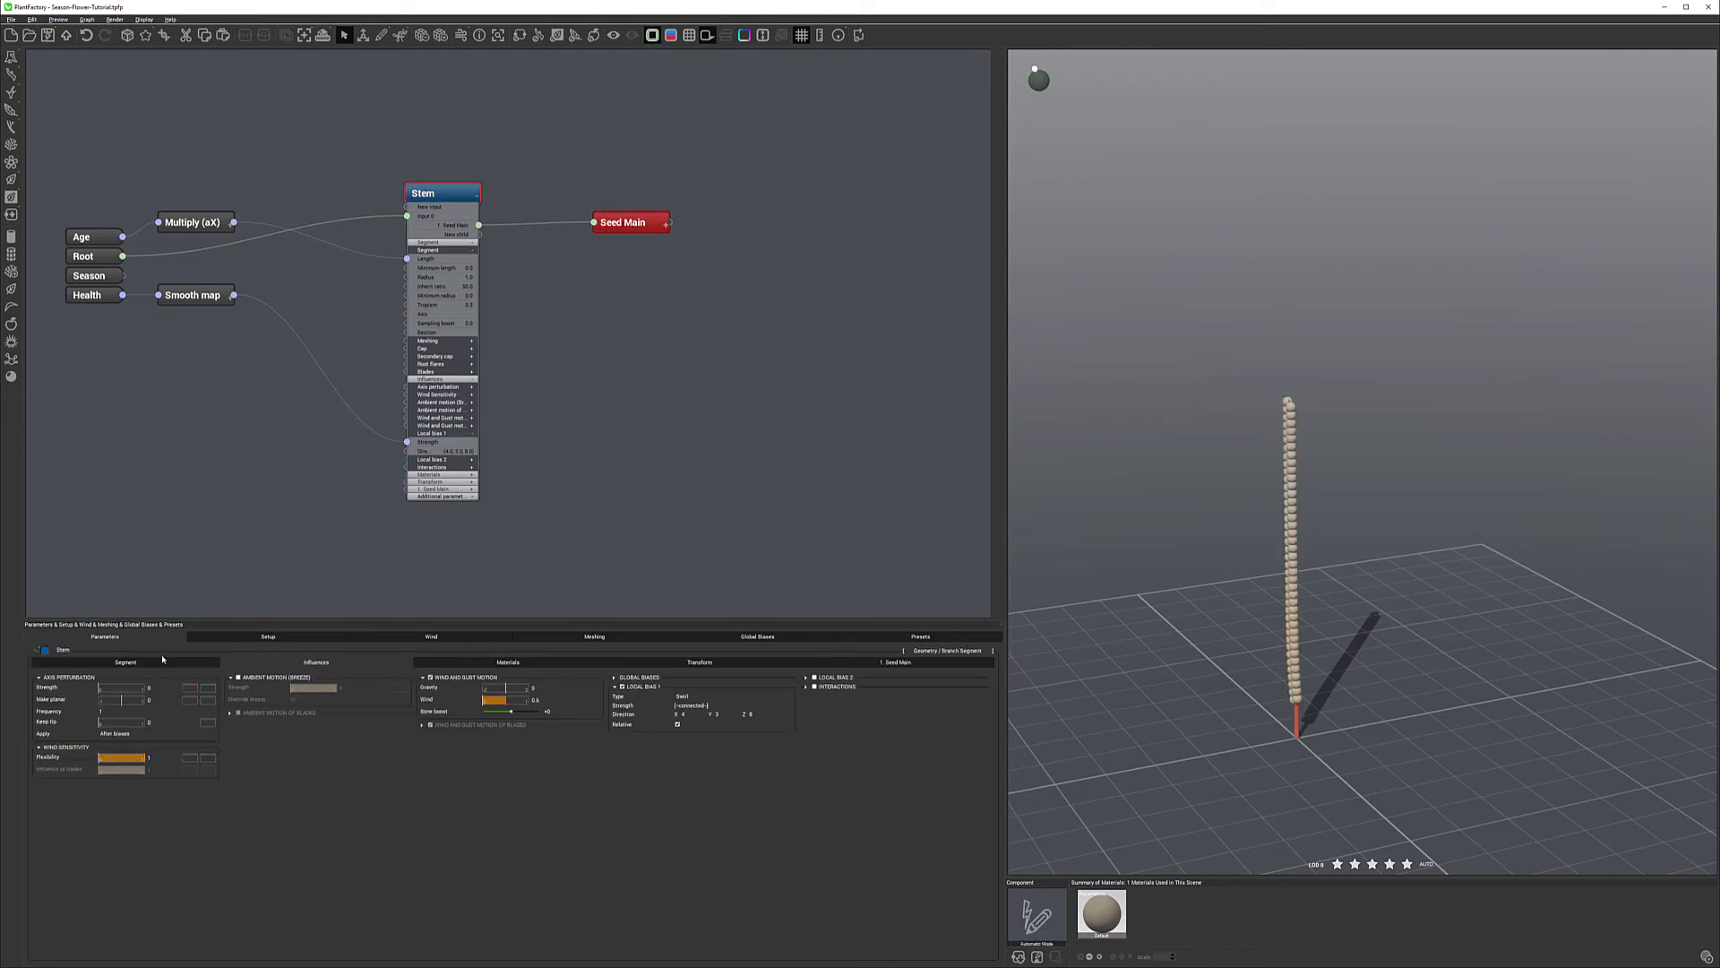
left_click(127, 662)
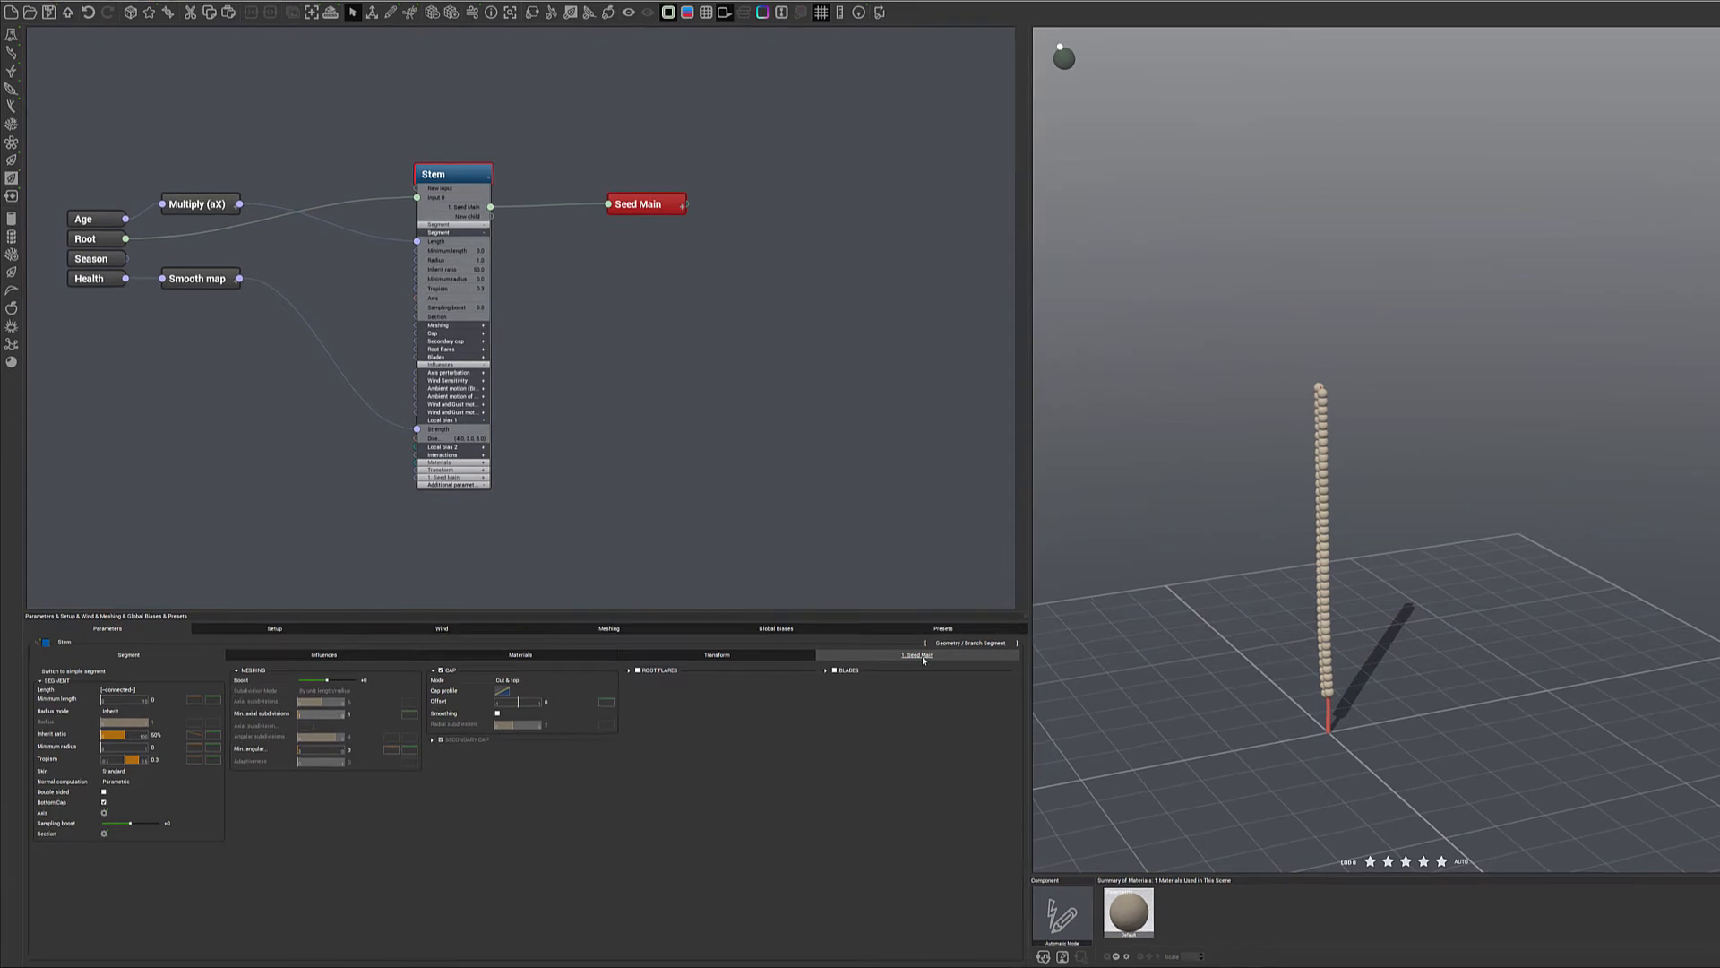
left_click(924, 660)
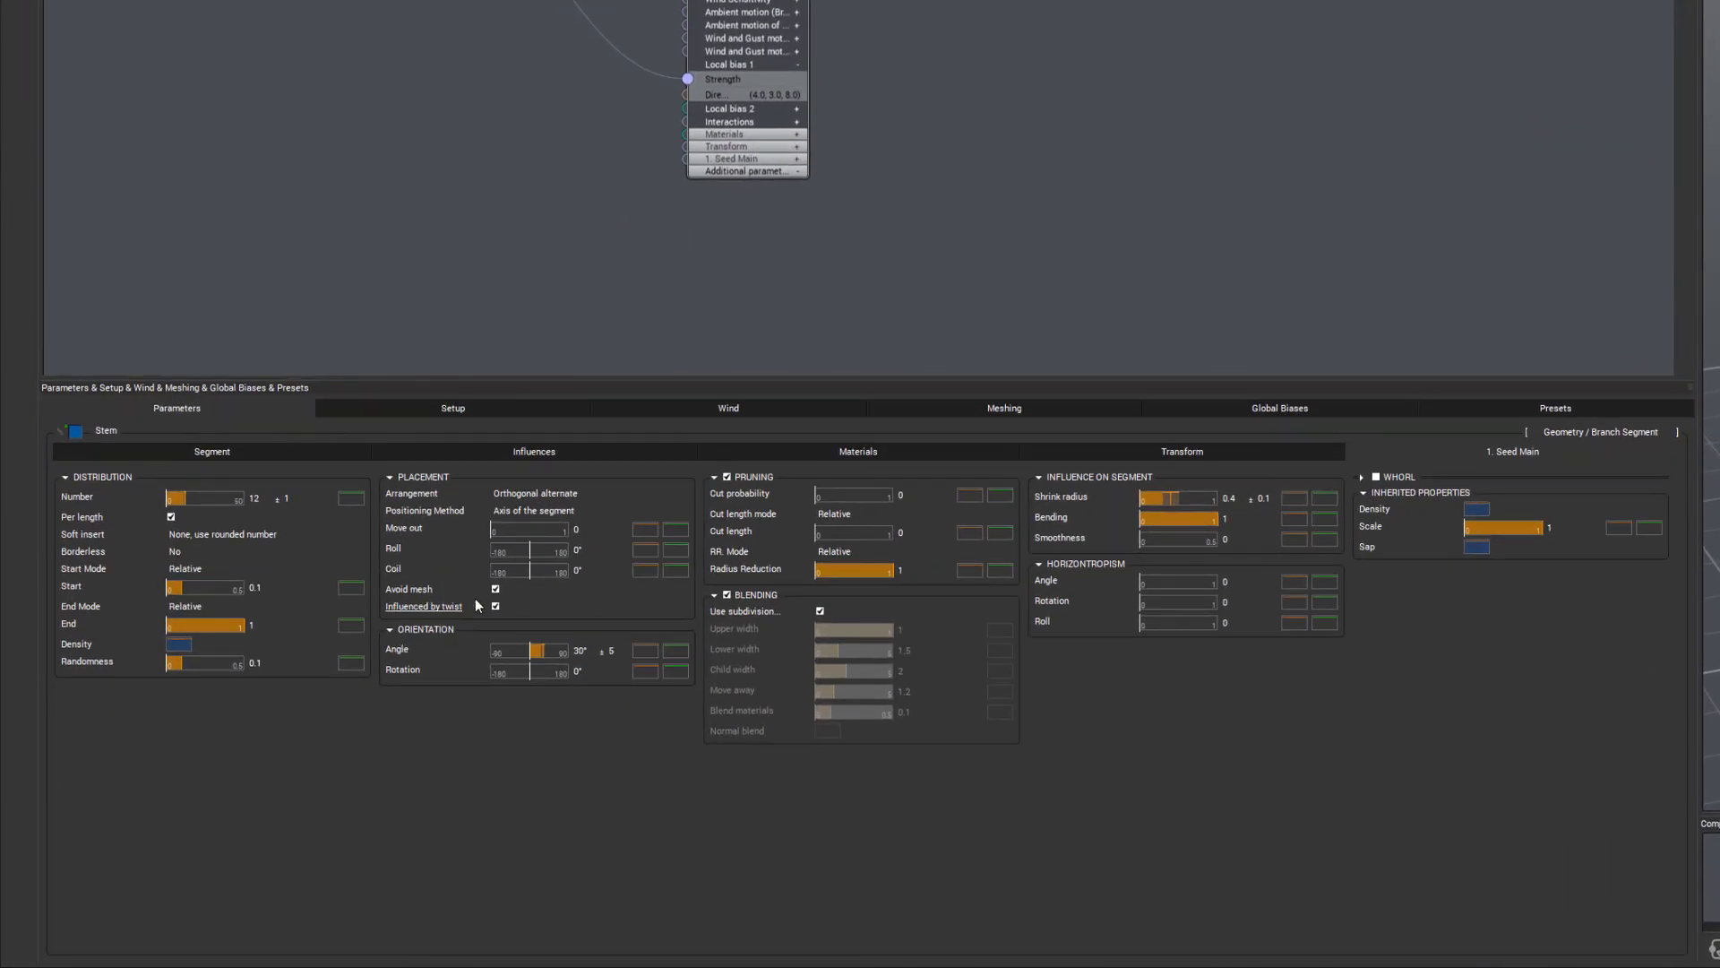
left_click(561, 515)
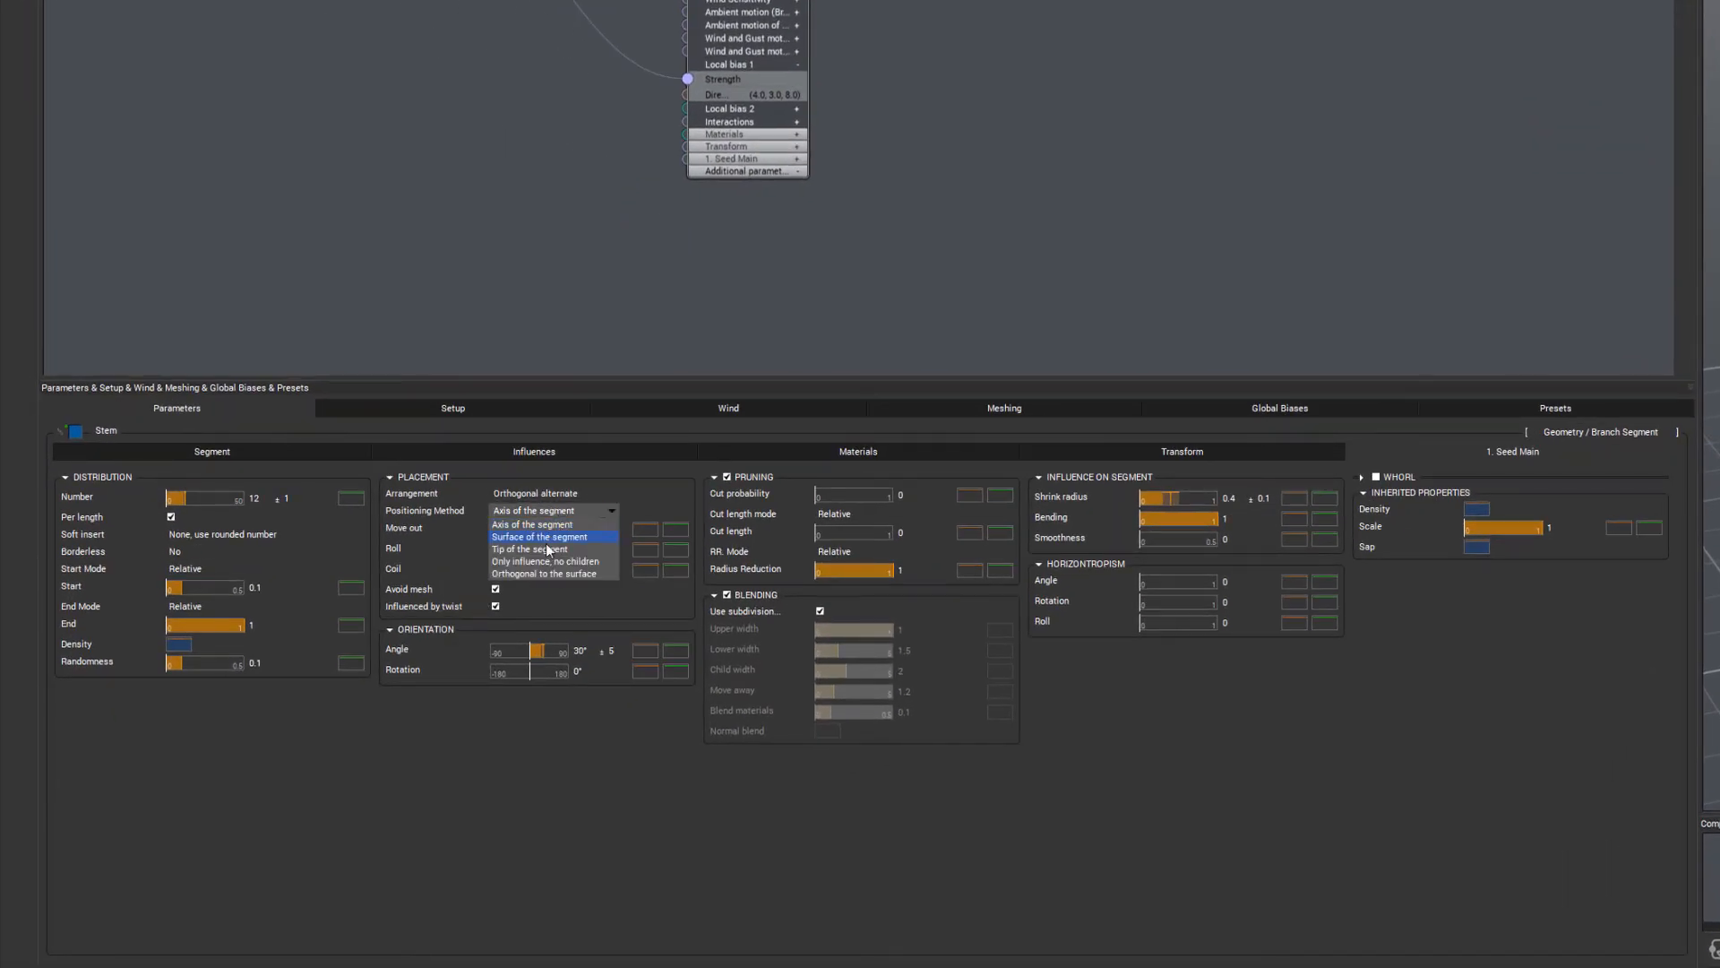
left_click(556, 551)
Set the Seed Main child's orientation angle to 0° with a variation of 0 and inspect the stem tip.
double_click(581, 650)
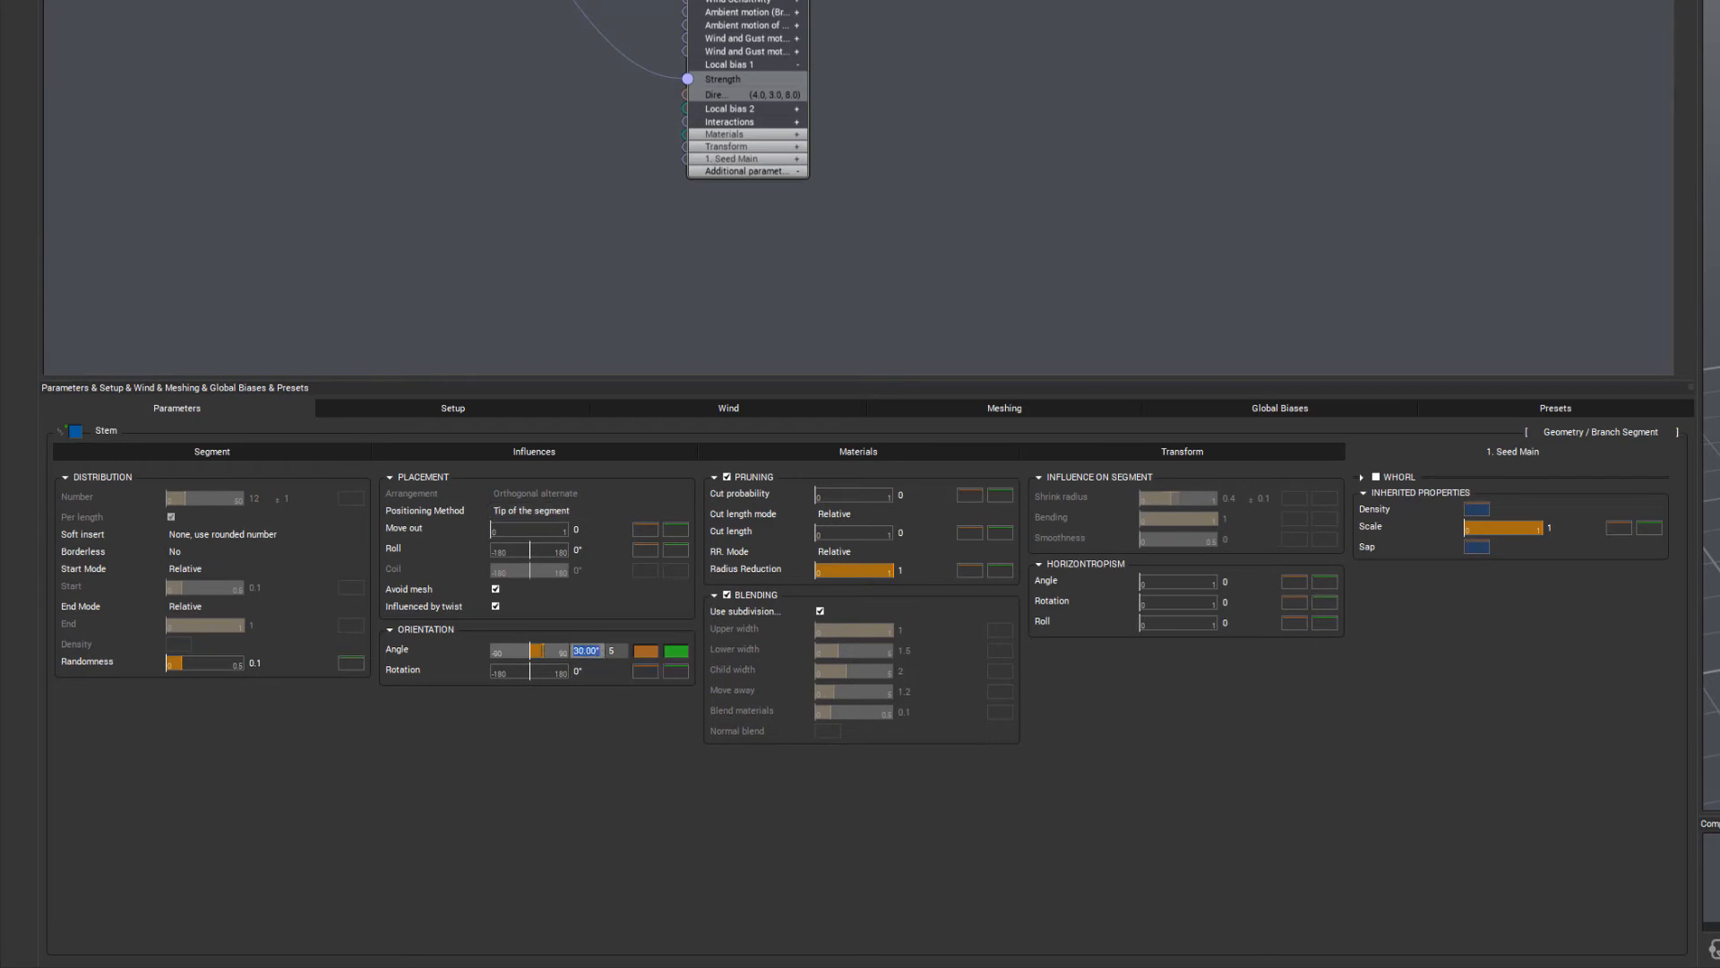
key("Return")
double_click(599, 651)
type("0")
key("Tab")
type("0")
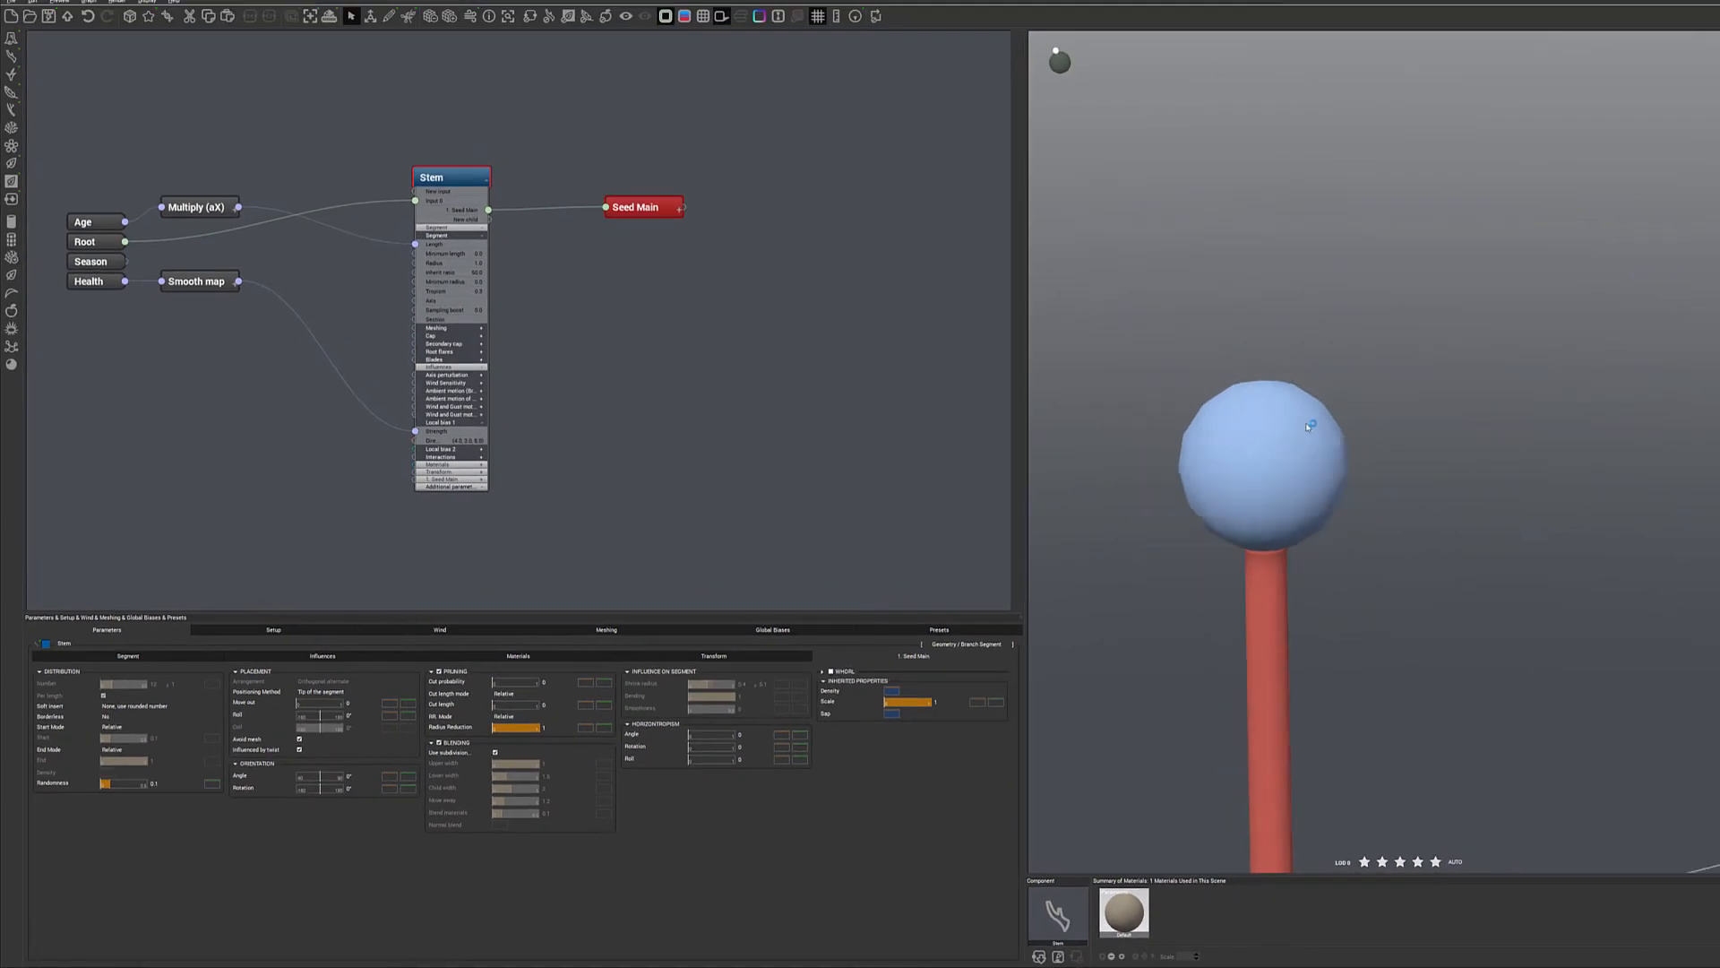
scroll(1308, 426, "down", 5)
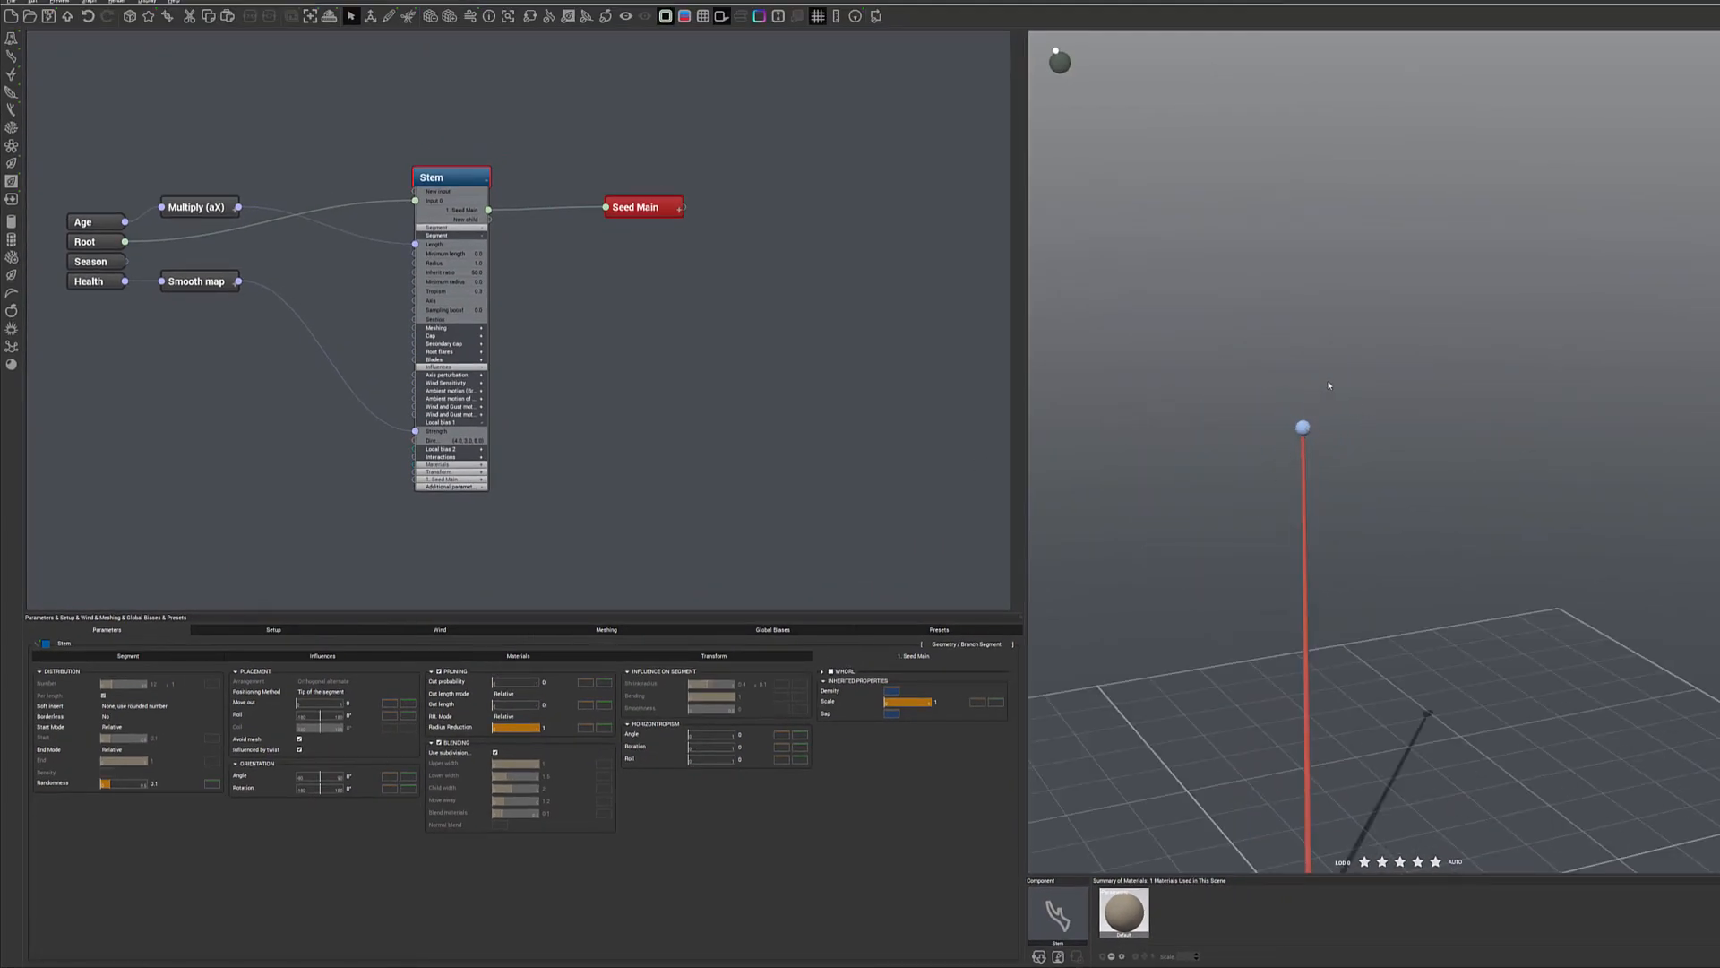
scroll(1304, 430, "up", 5)
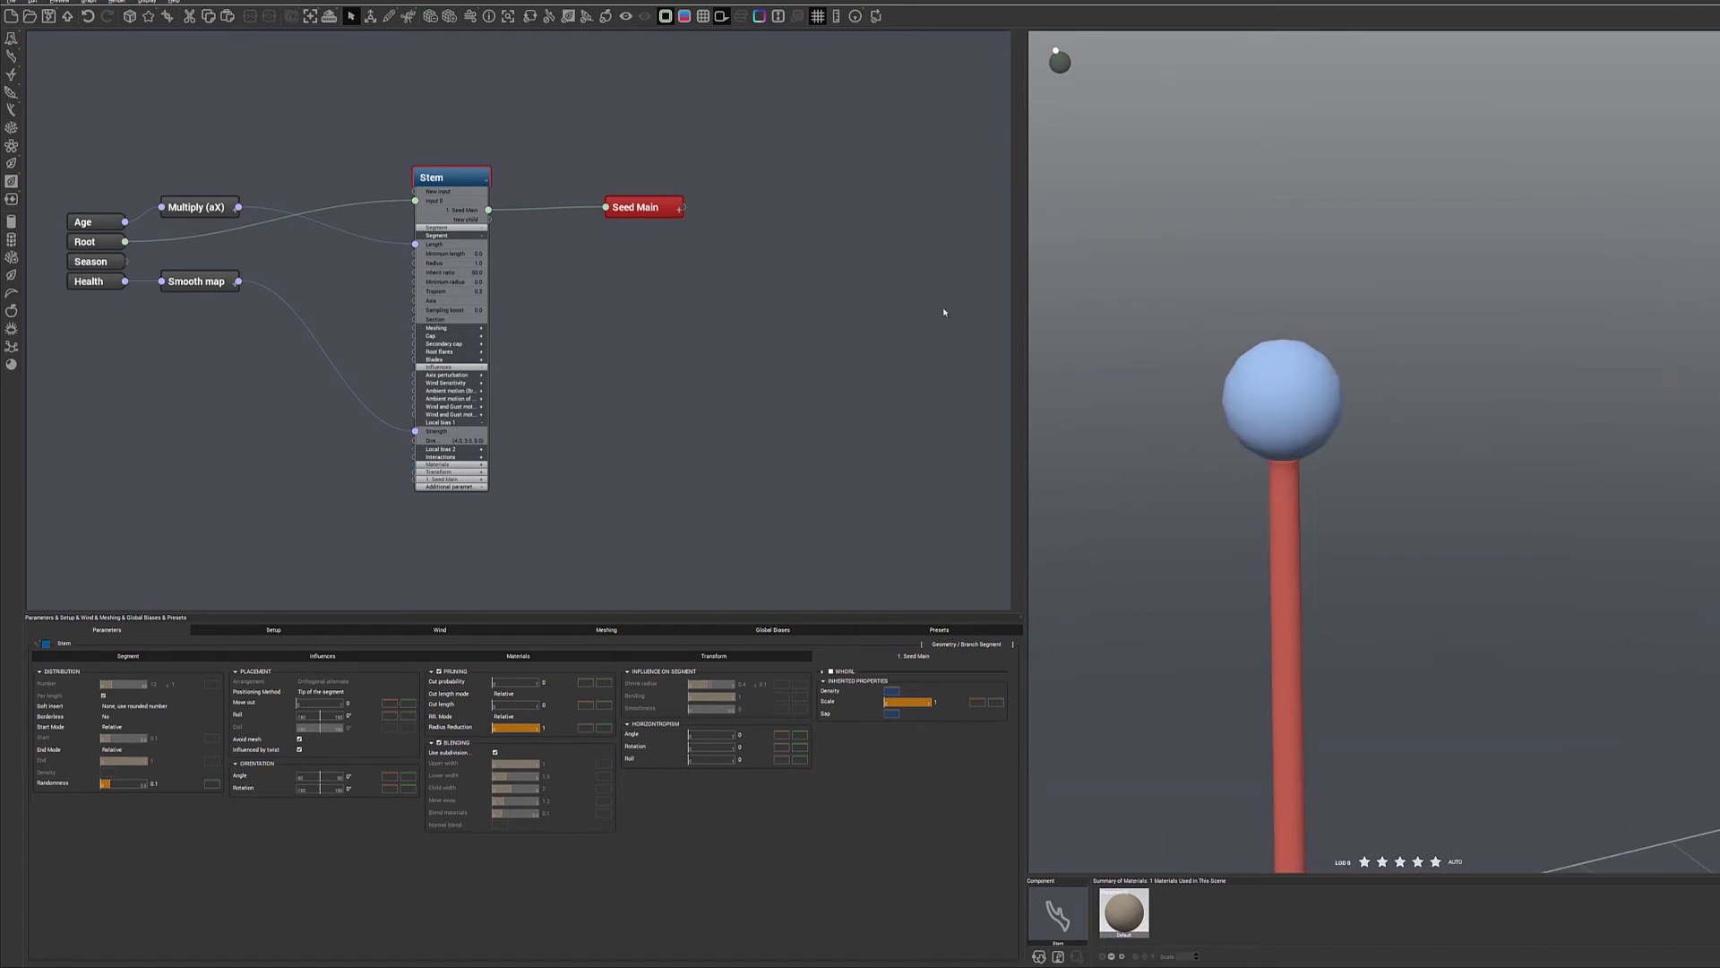
Add a 'Ball' Primitive geometry node, rename it Seeds and connect it to the Seed Main output.
right_click(767, 196)
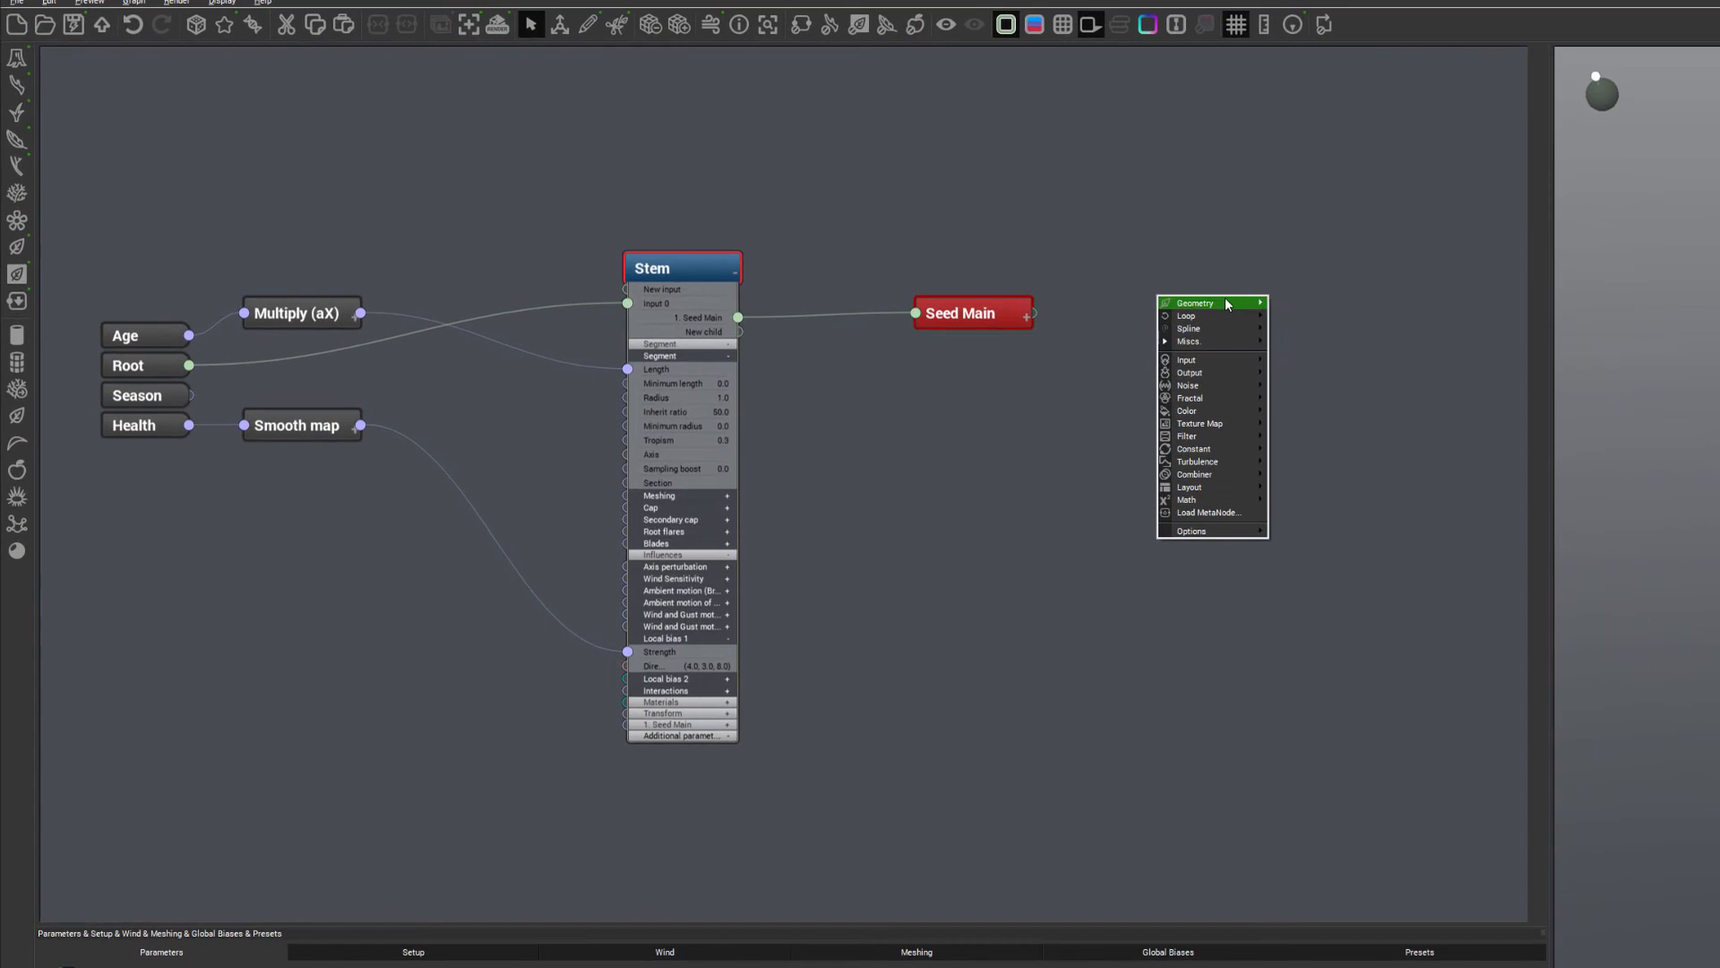
mouse_move(1228, 305)
left_click(1352, 548)
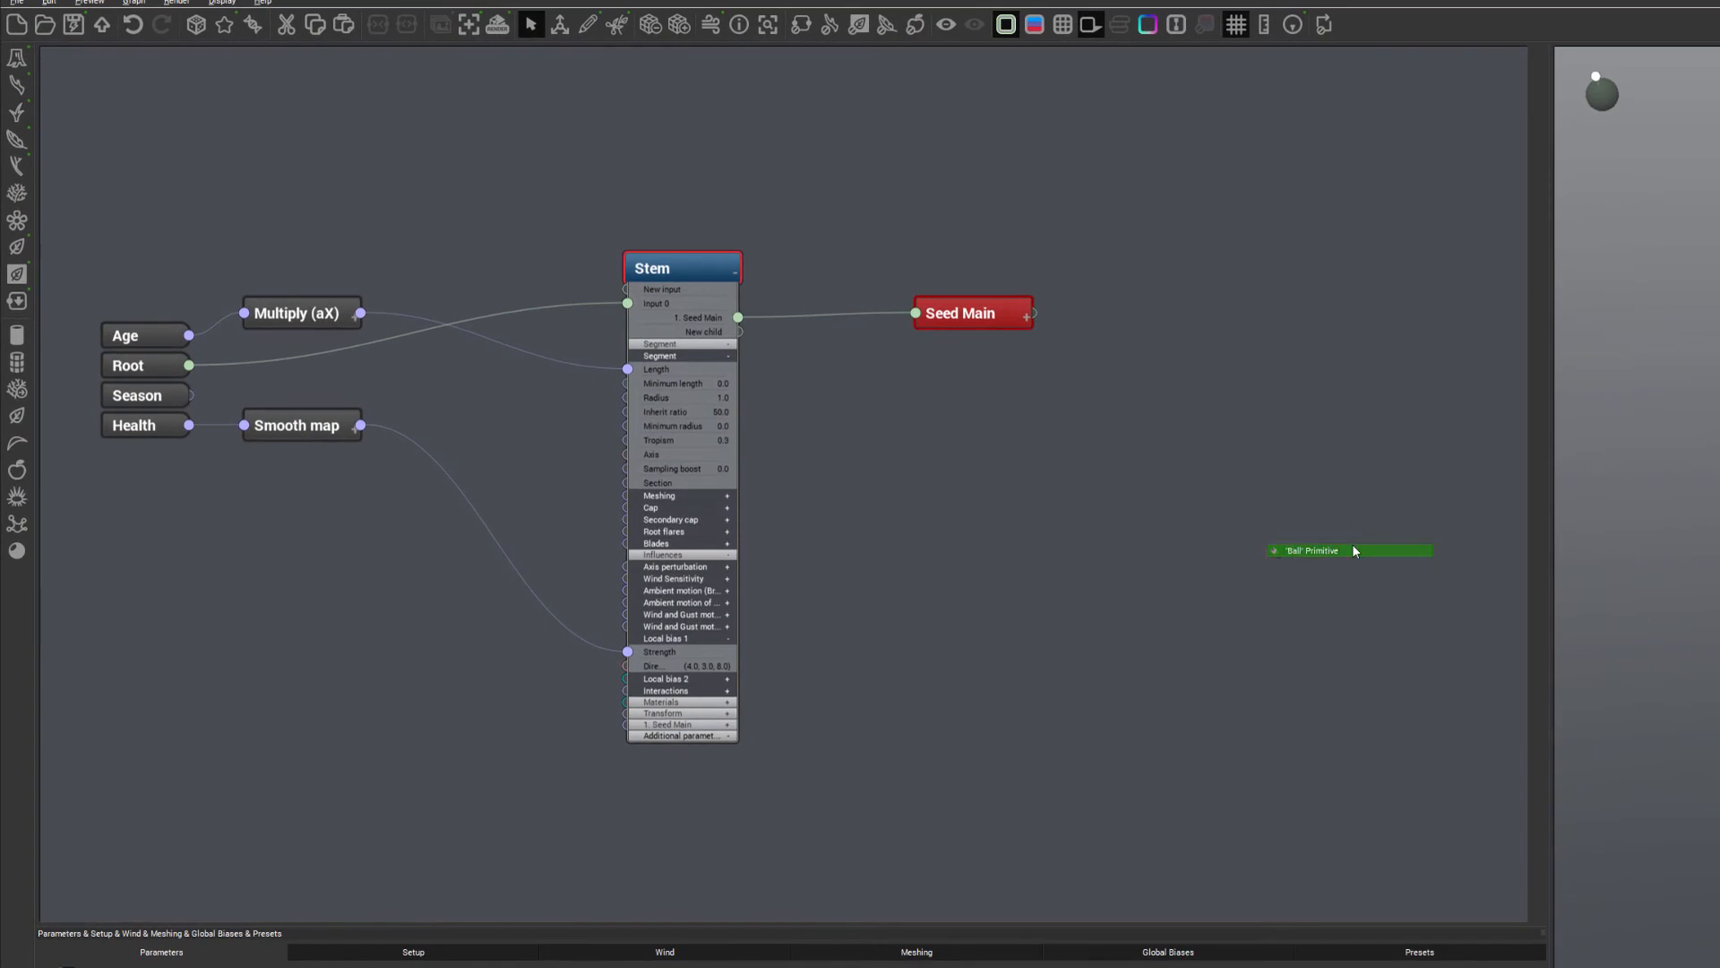
double_click(1143, 300)
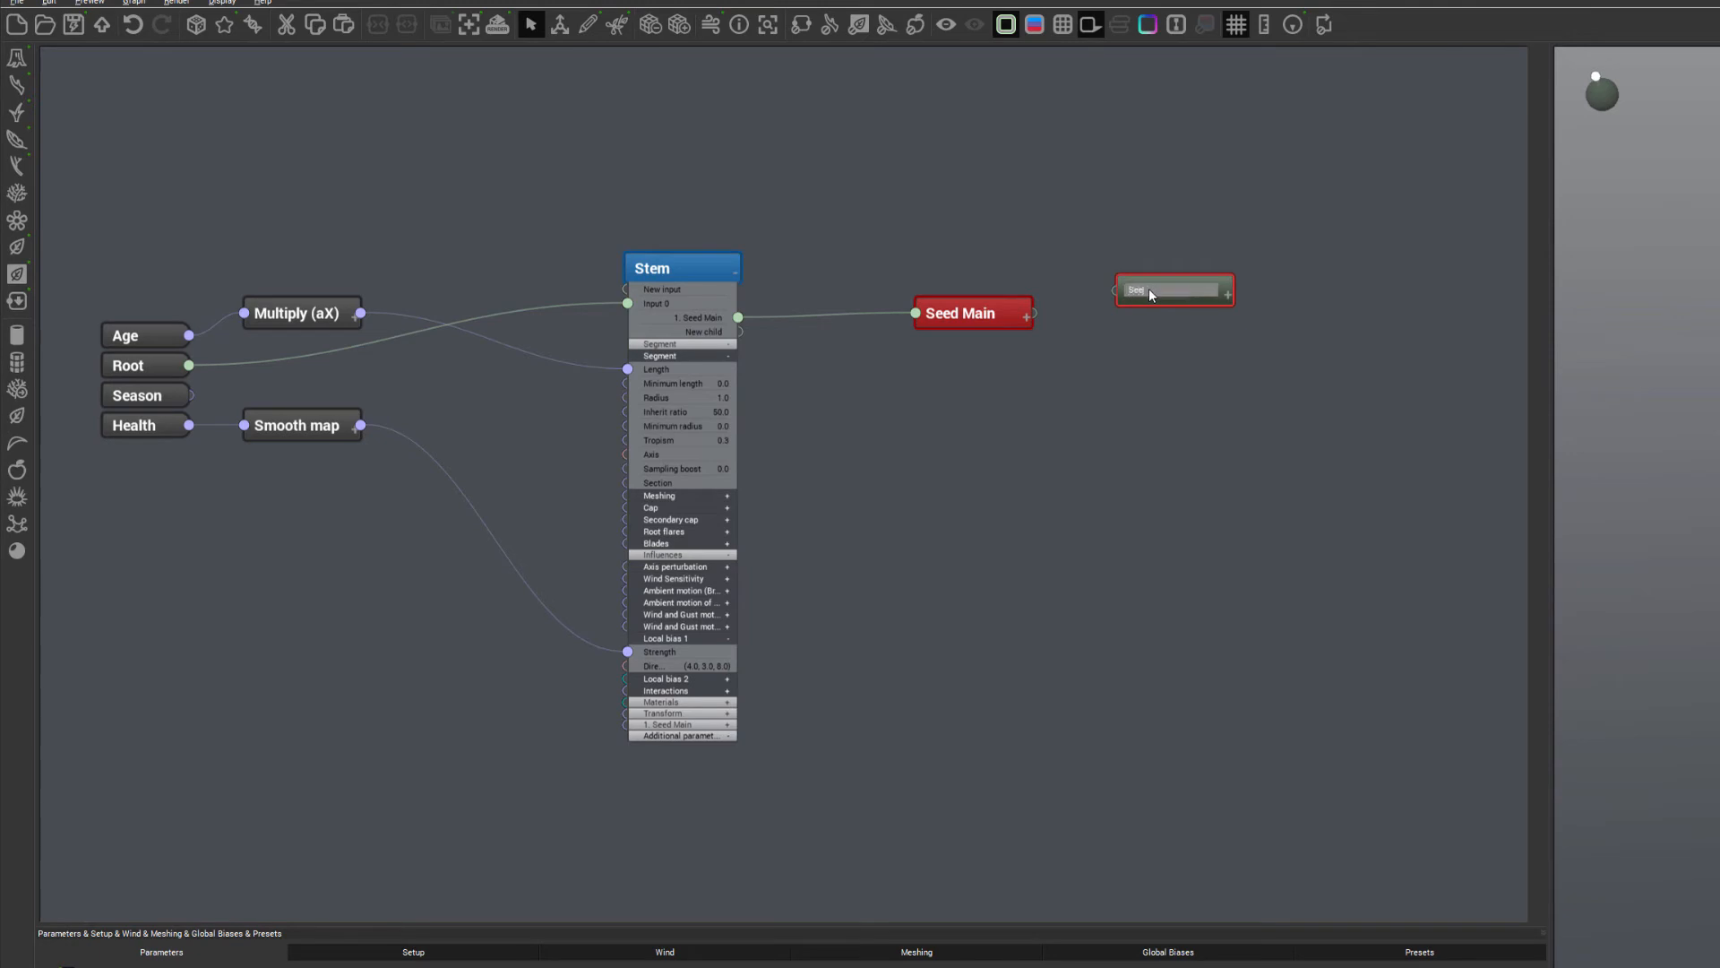
type("Seeds")
key("Return")
left_click_drag(1073, 283, 1000, 315)
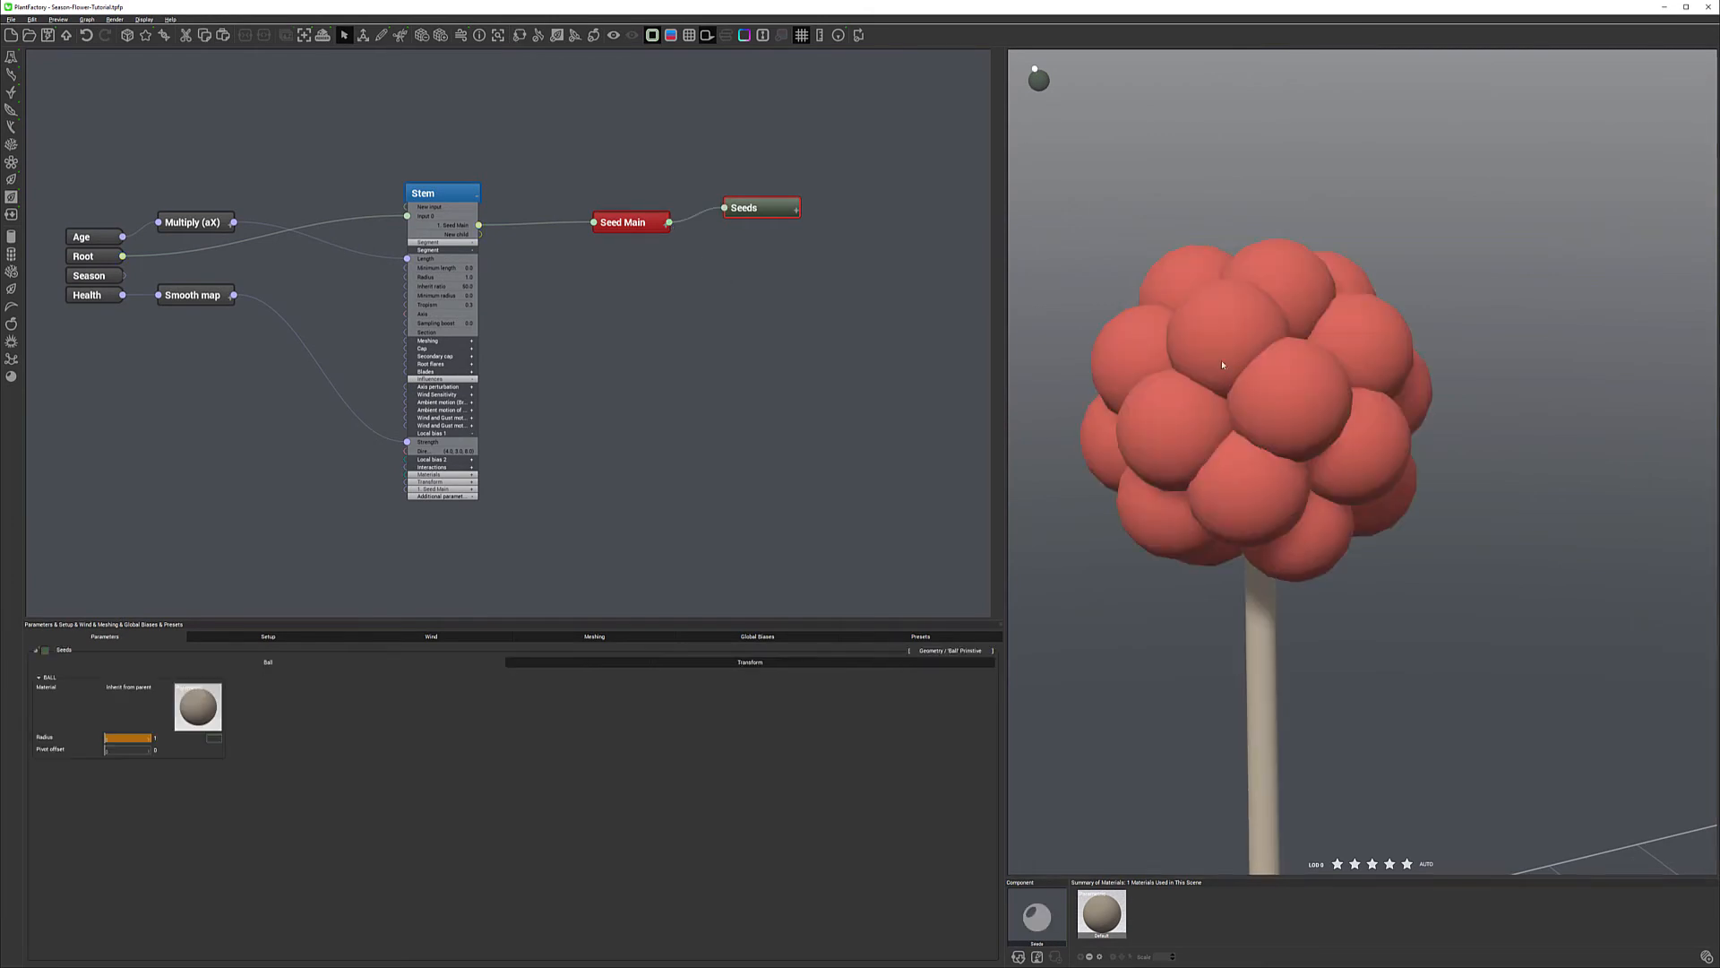
Inspect the seed head on the stem and line up the Seed Main and Seeds nodes in the graph.
scroll(1240, 393, "down", 5)
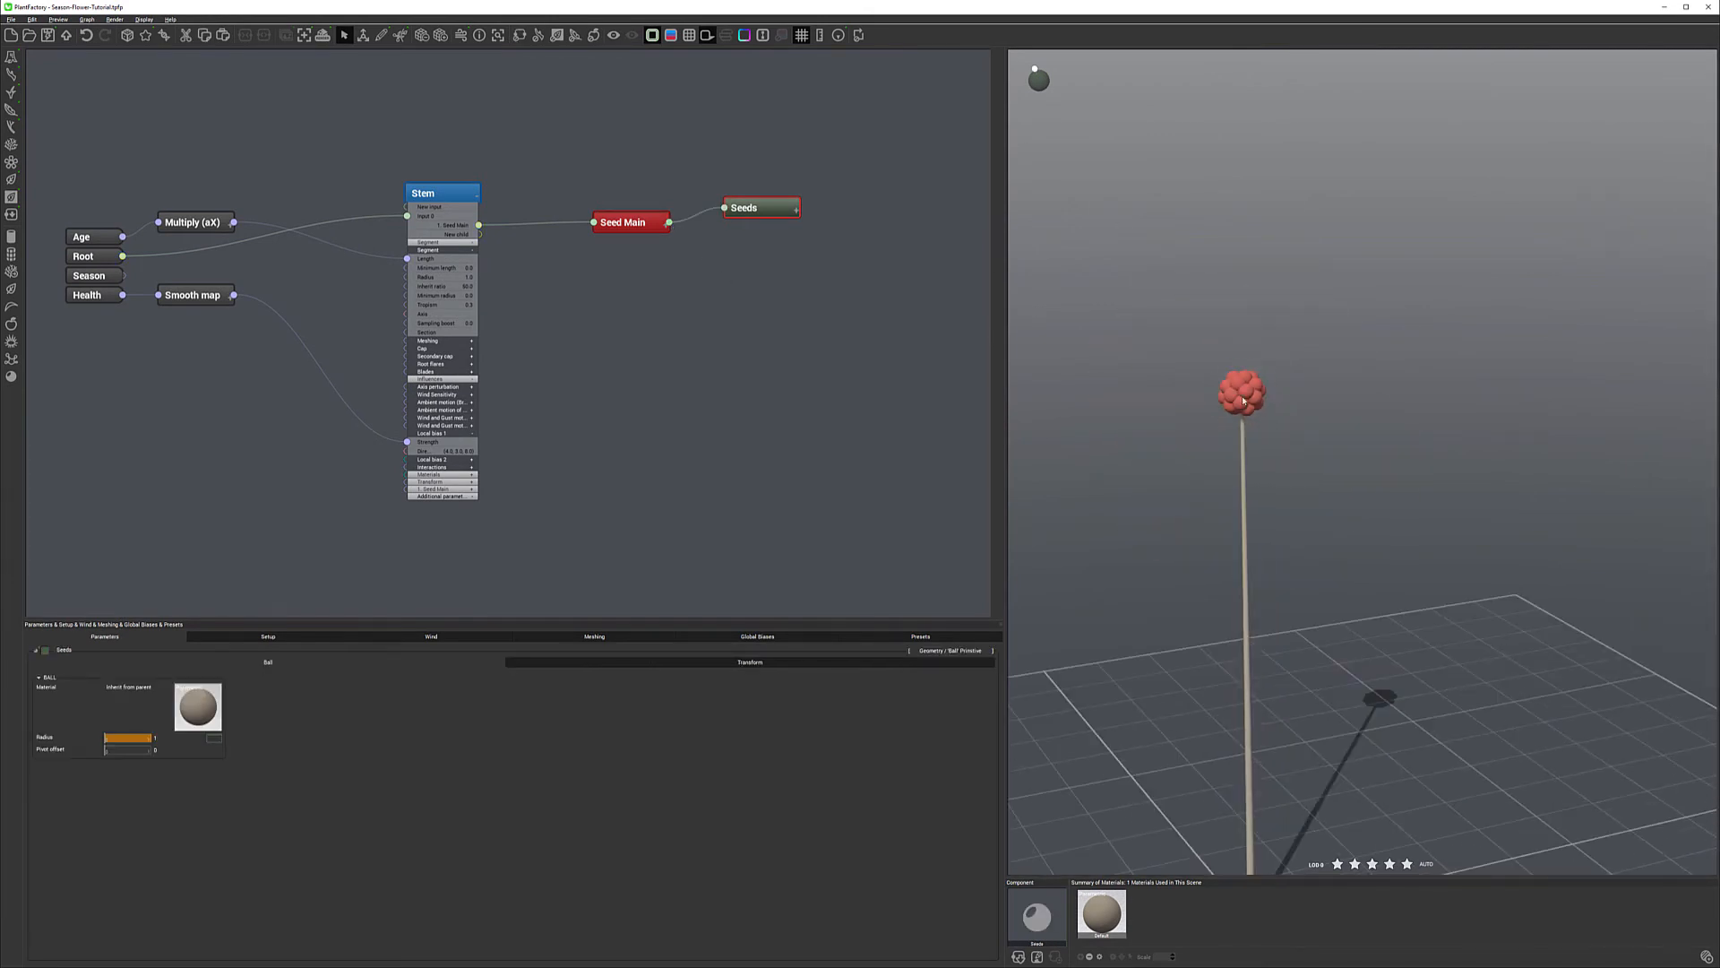
scroll(1237, 394, "up", 2)
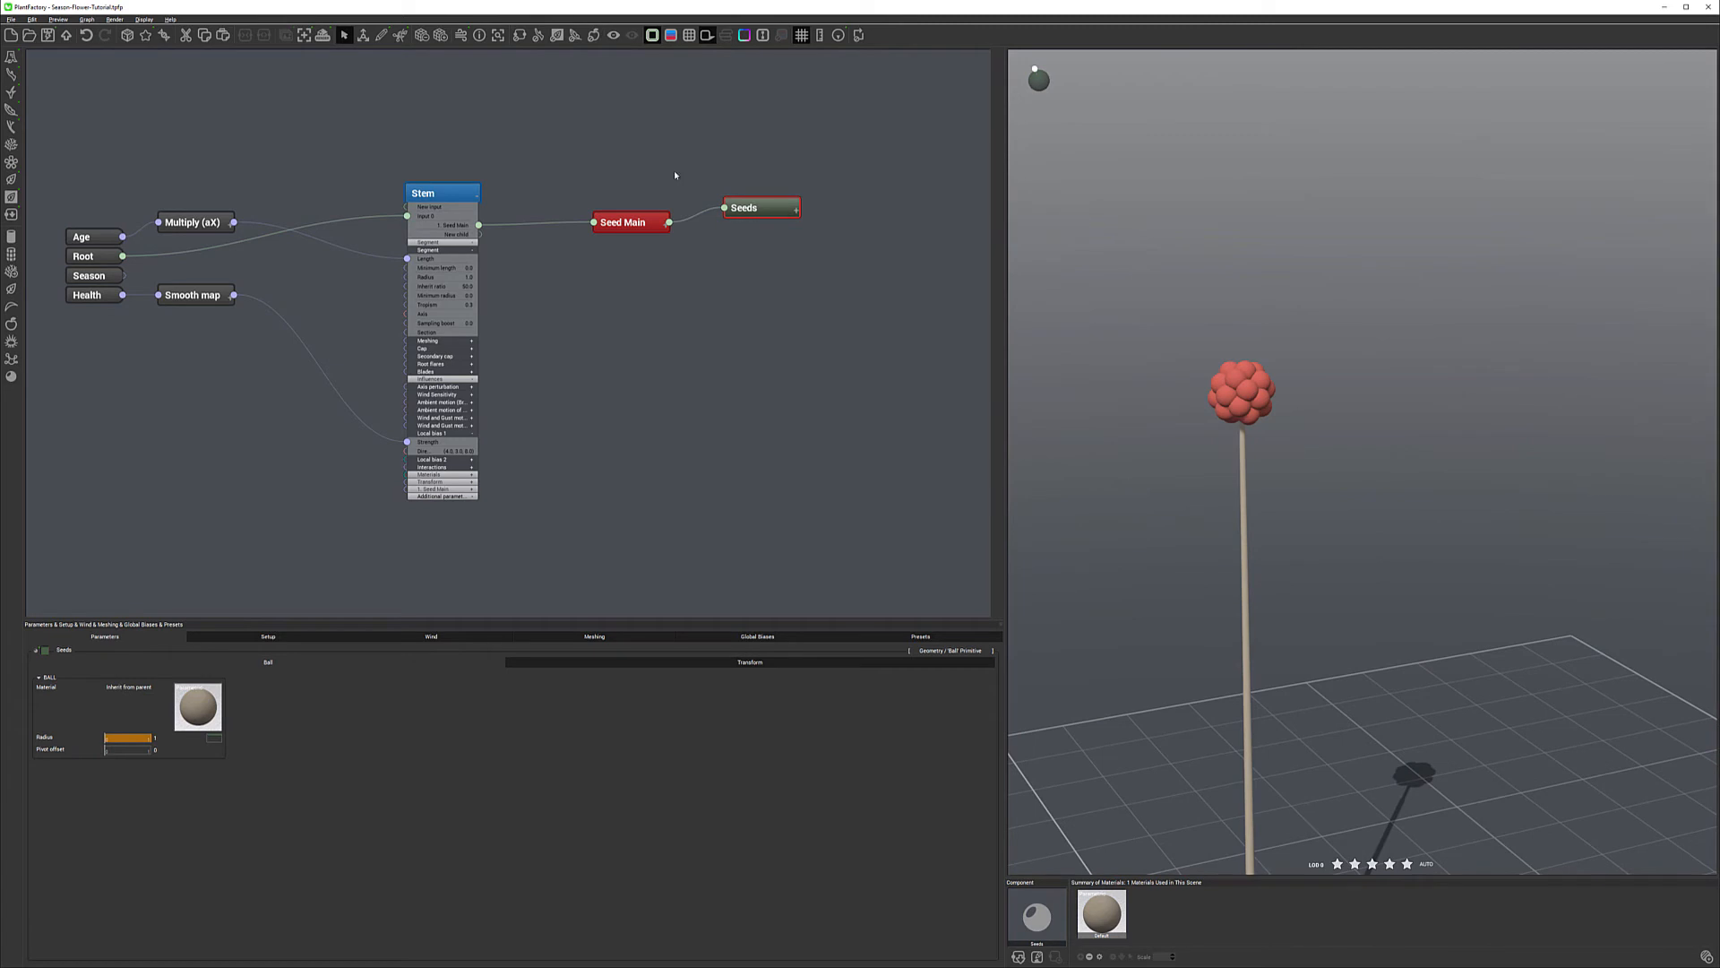
left_click_drag(638, 224, 633, 204)
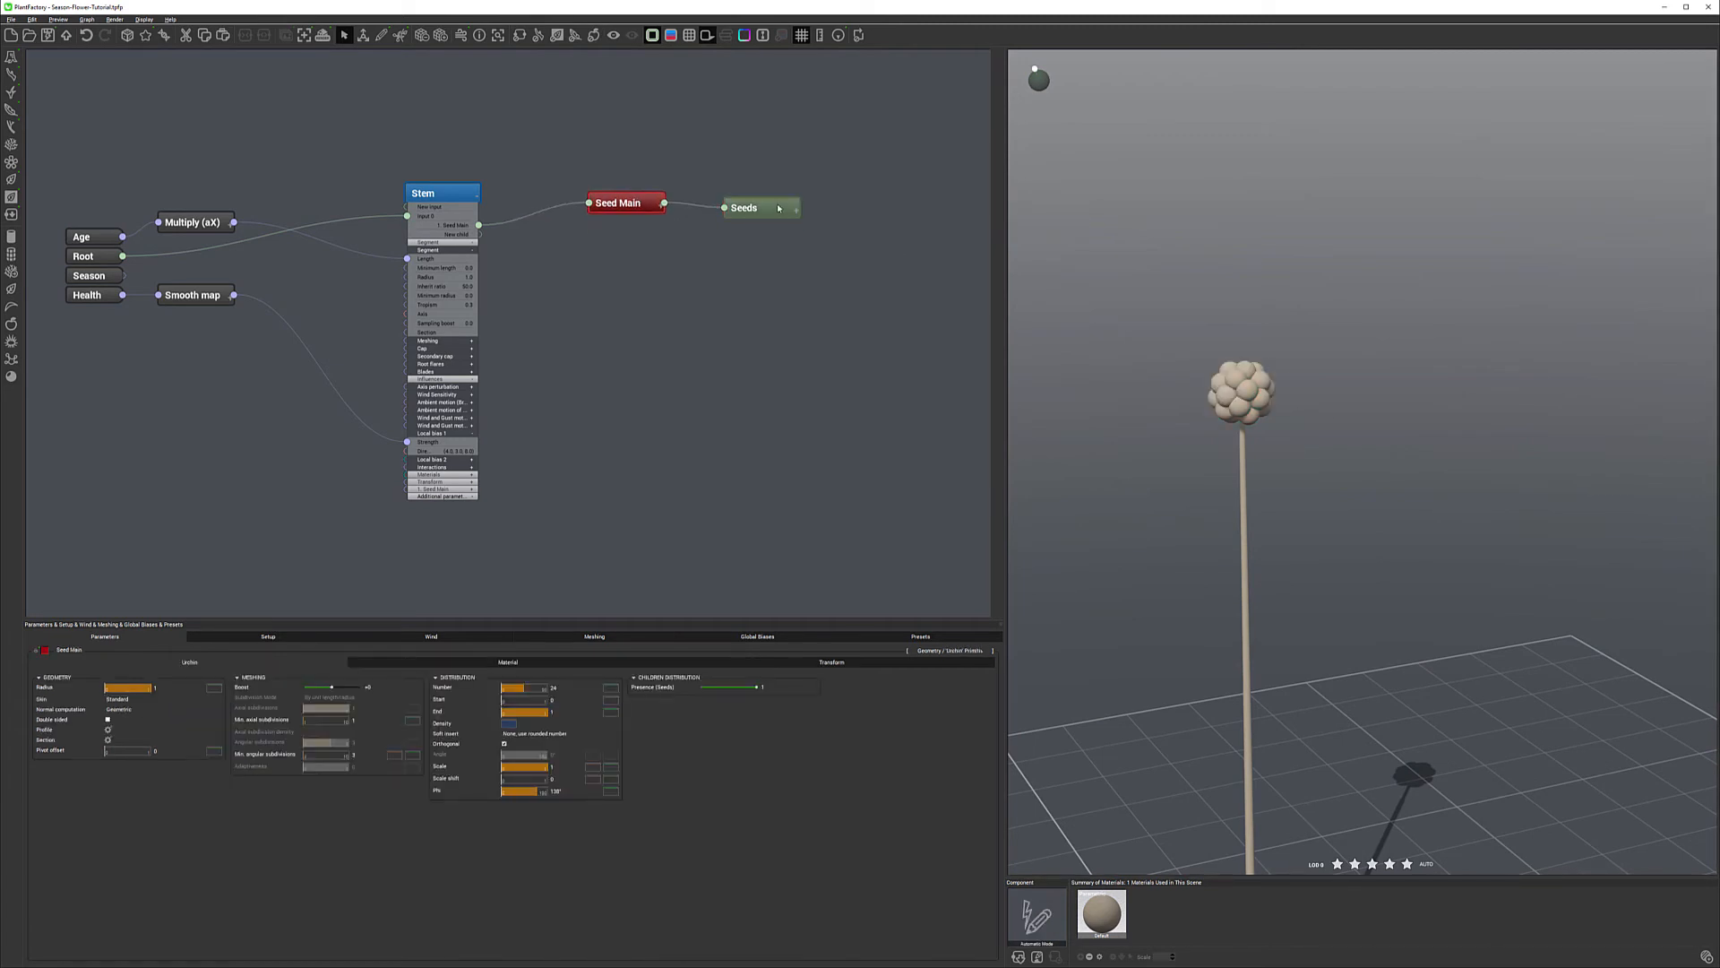
left_click_drag(778, 210, 780, 203)
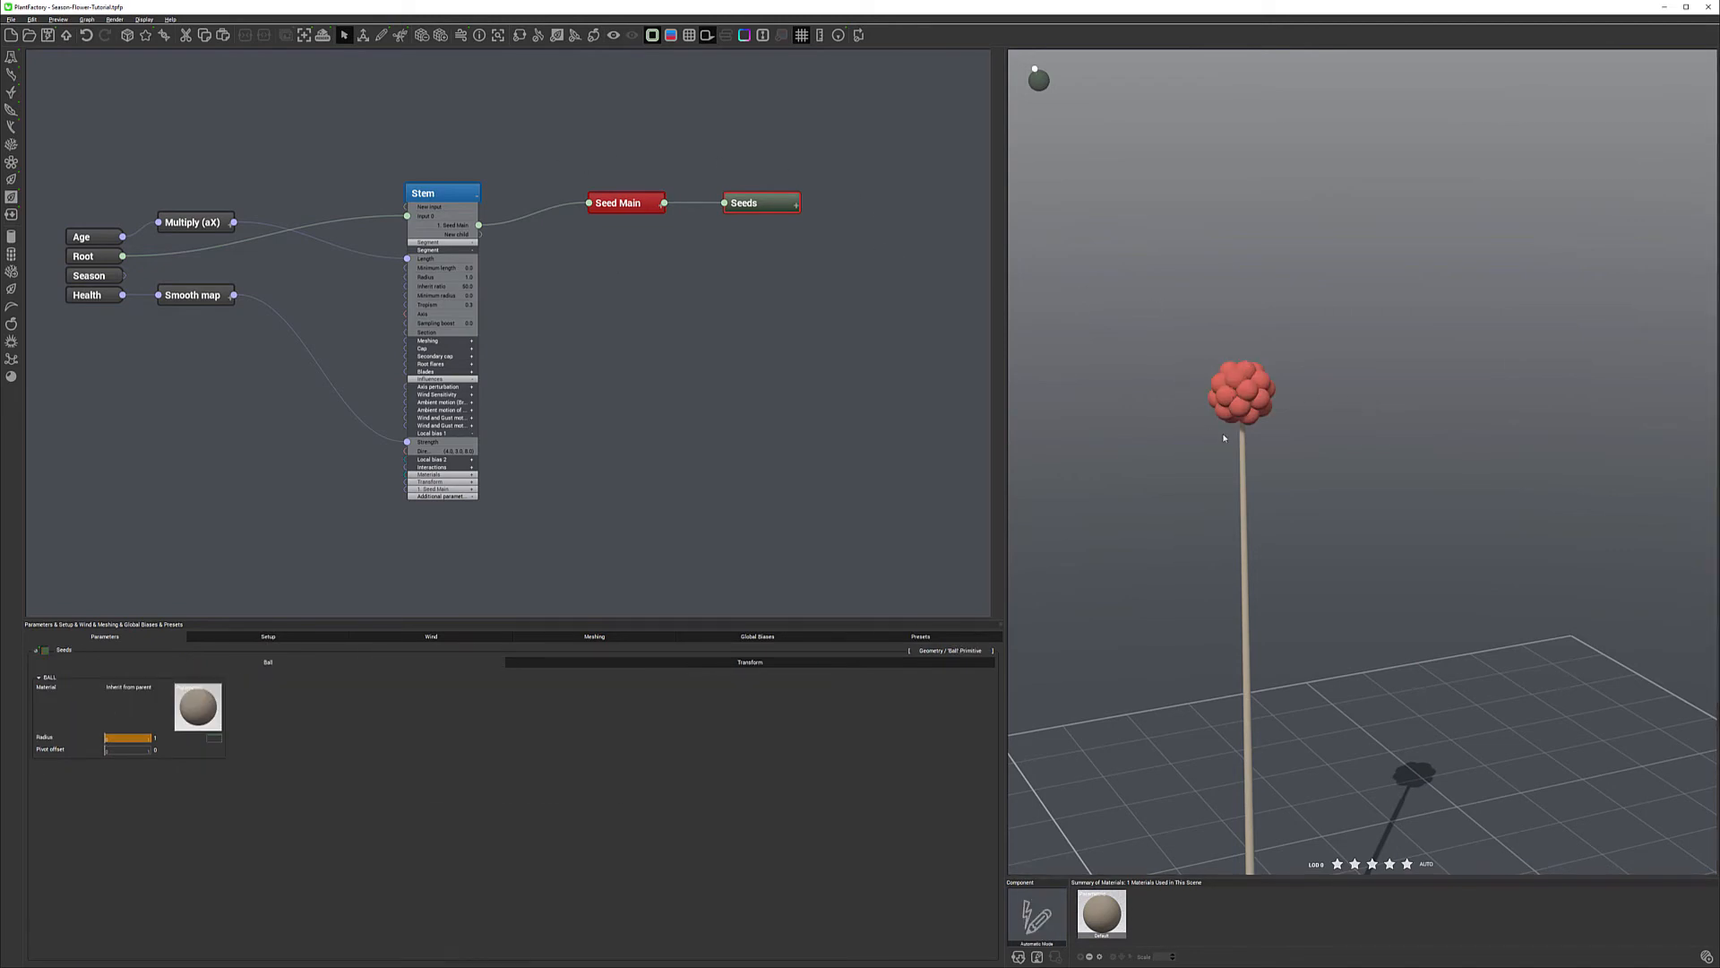
scroll(1270, 423, "down", 5)
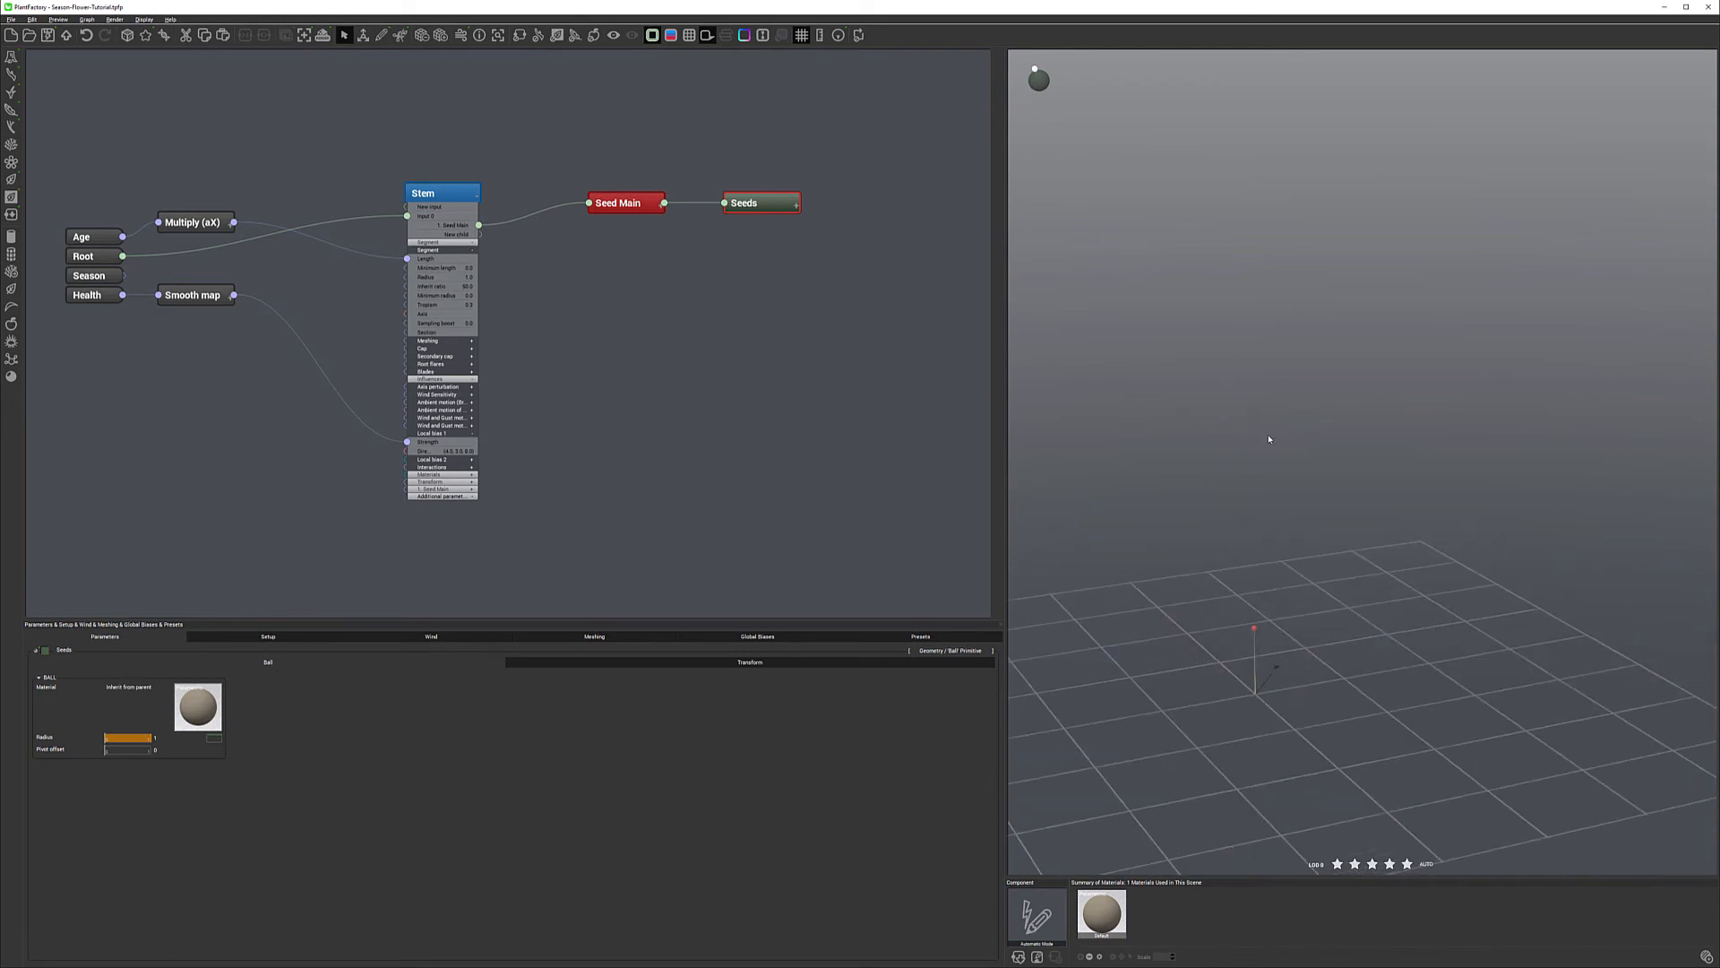
Expand the Seed Main and Seeds nodes and expose Seed Main's Urchin geometry parameters, including Radius.
scroll(1262, 657, "up", 2)
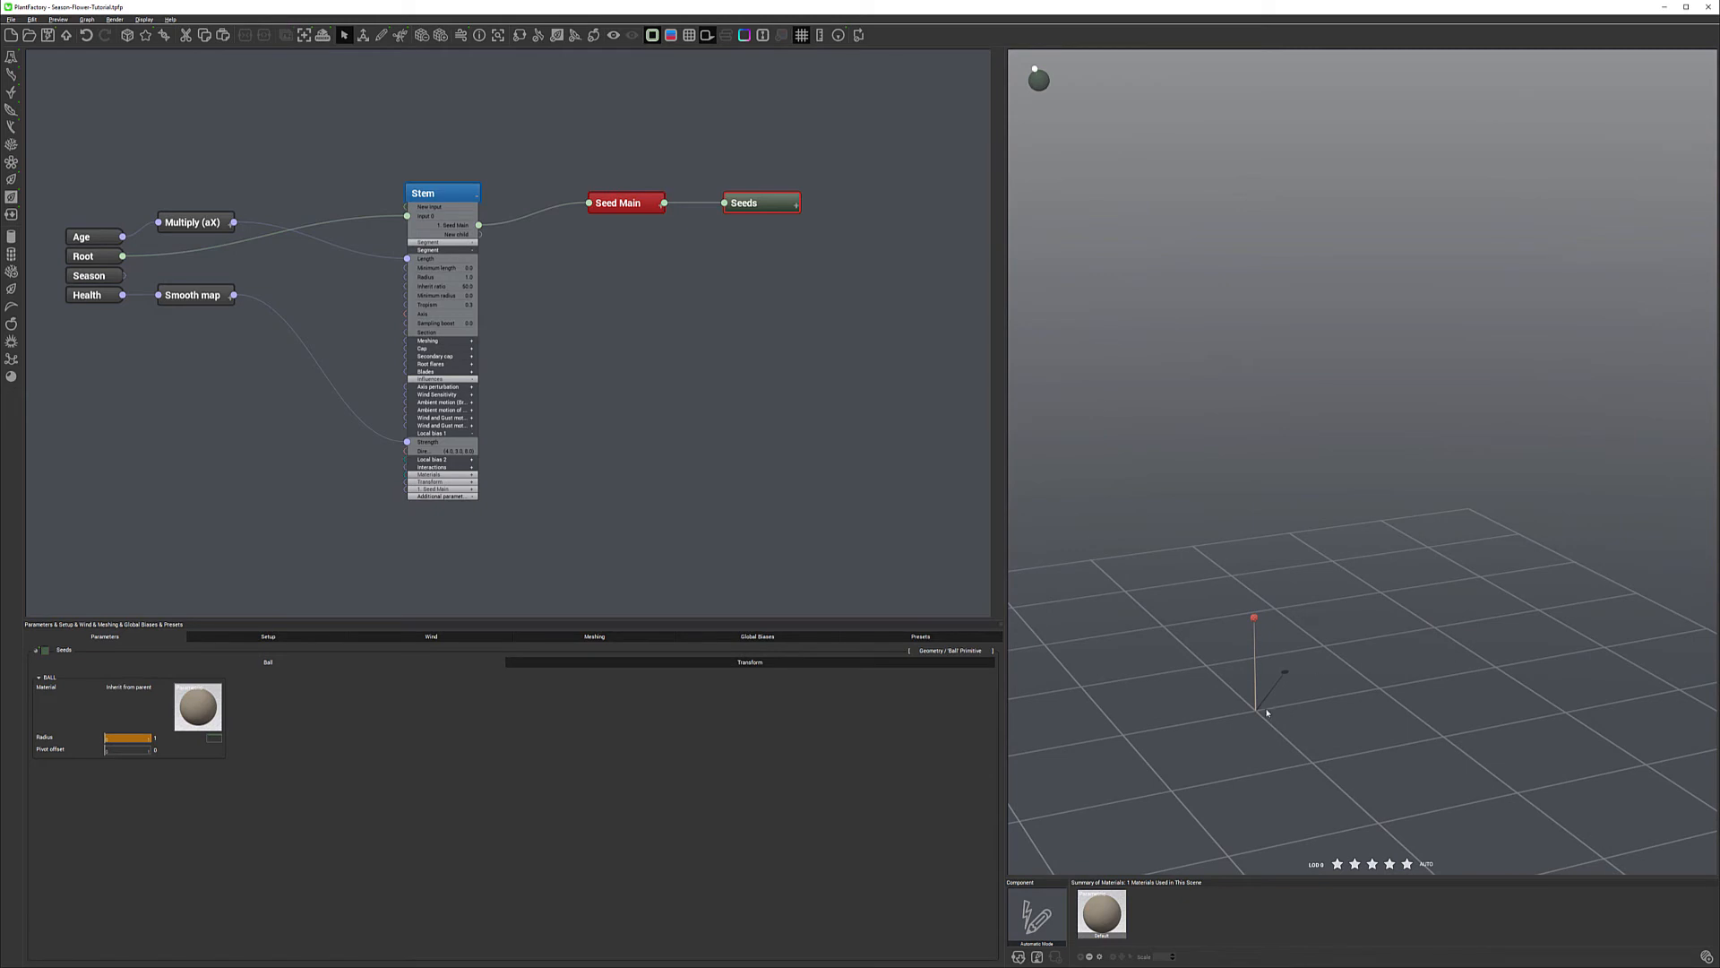
scroll(1266, 708, "up", 5)
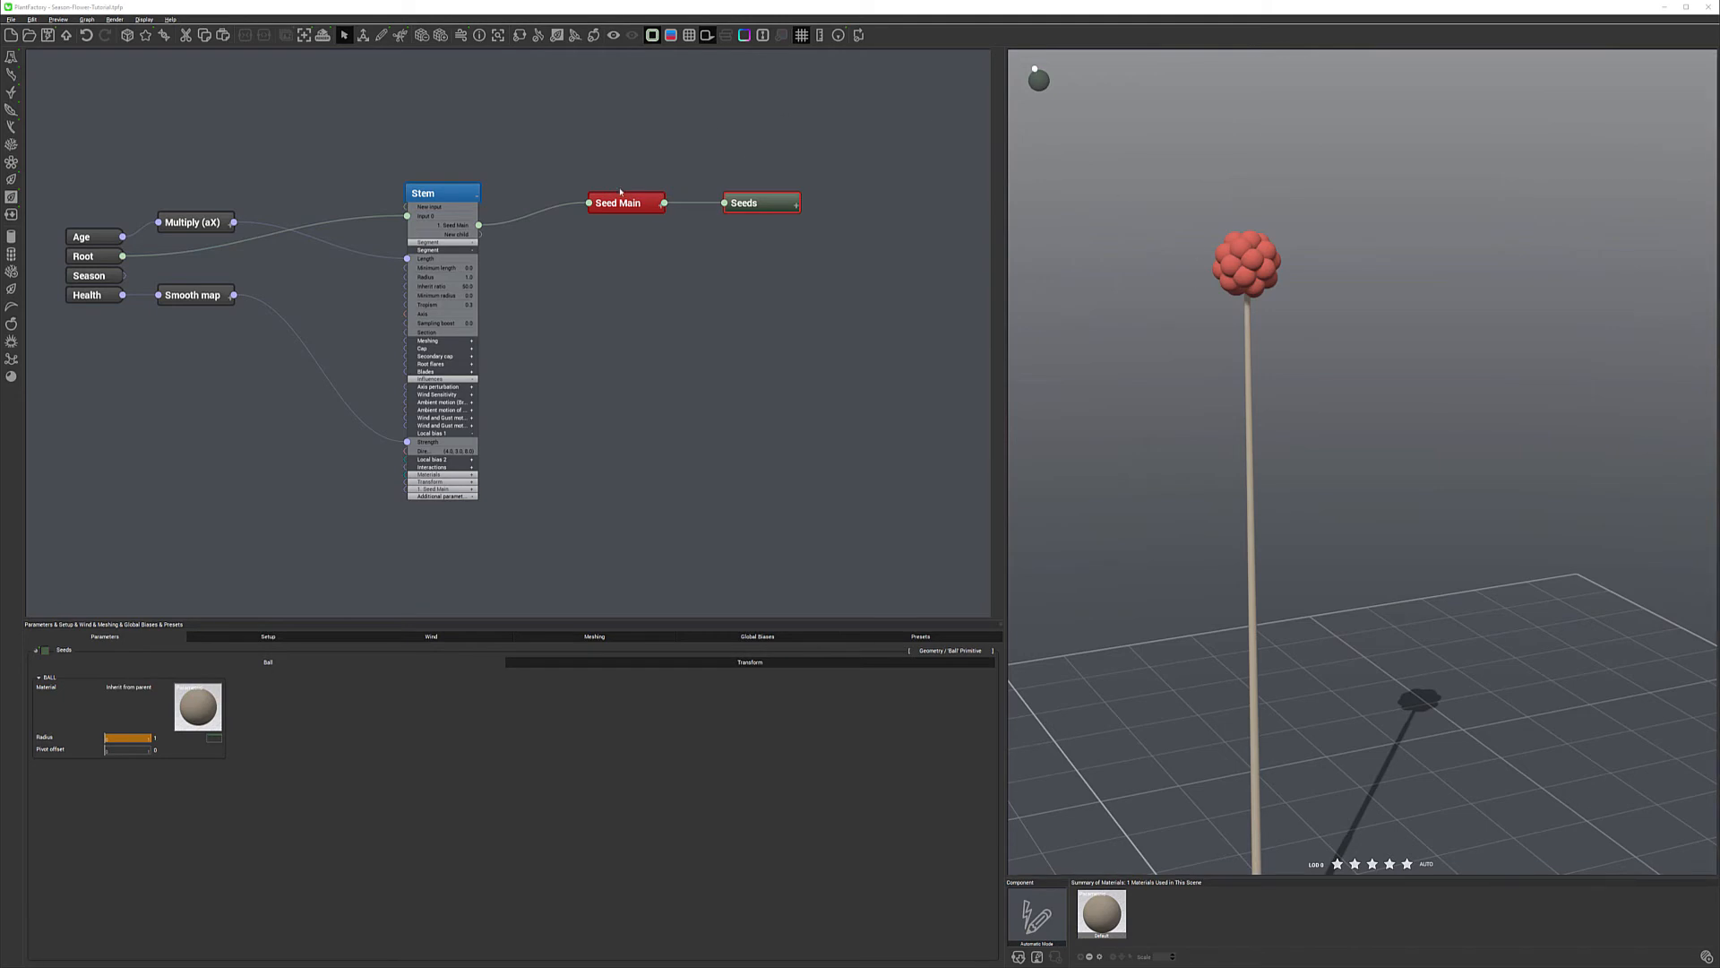
left_click(654, 210)
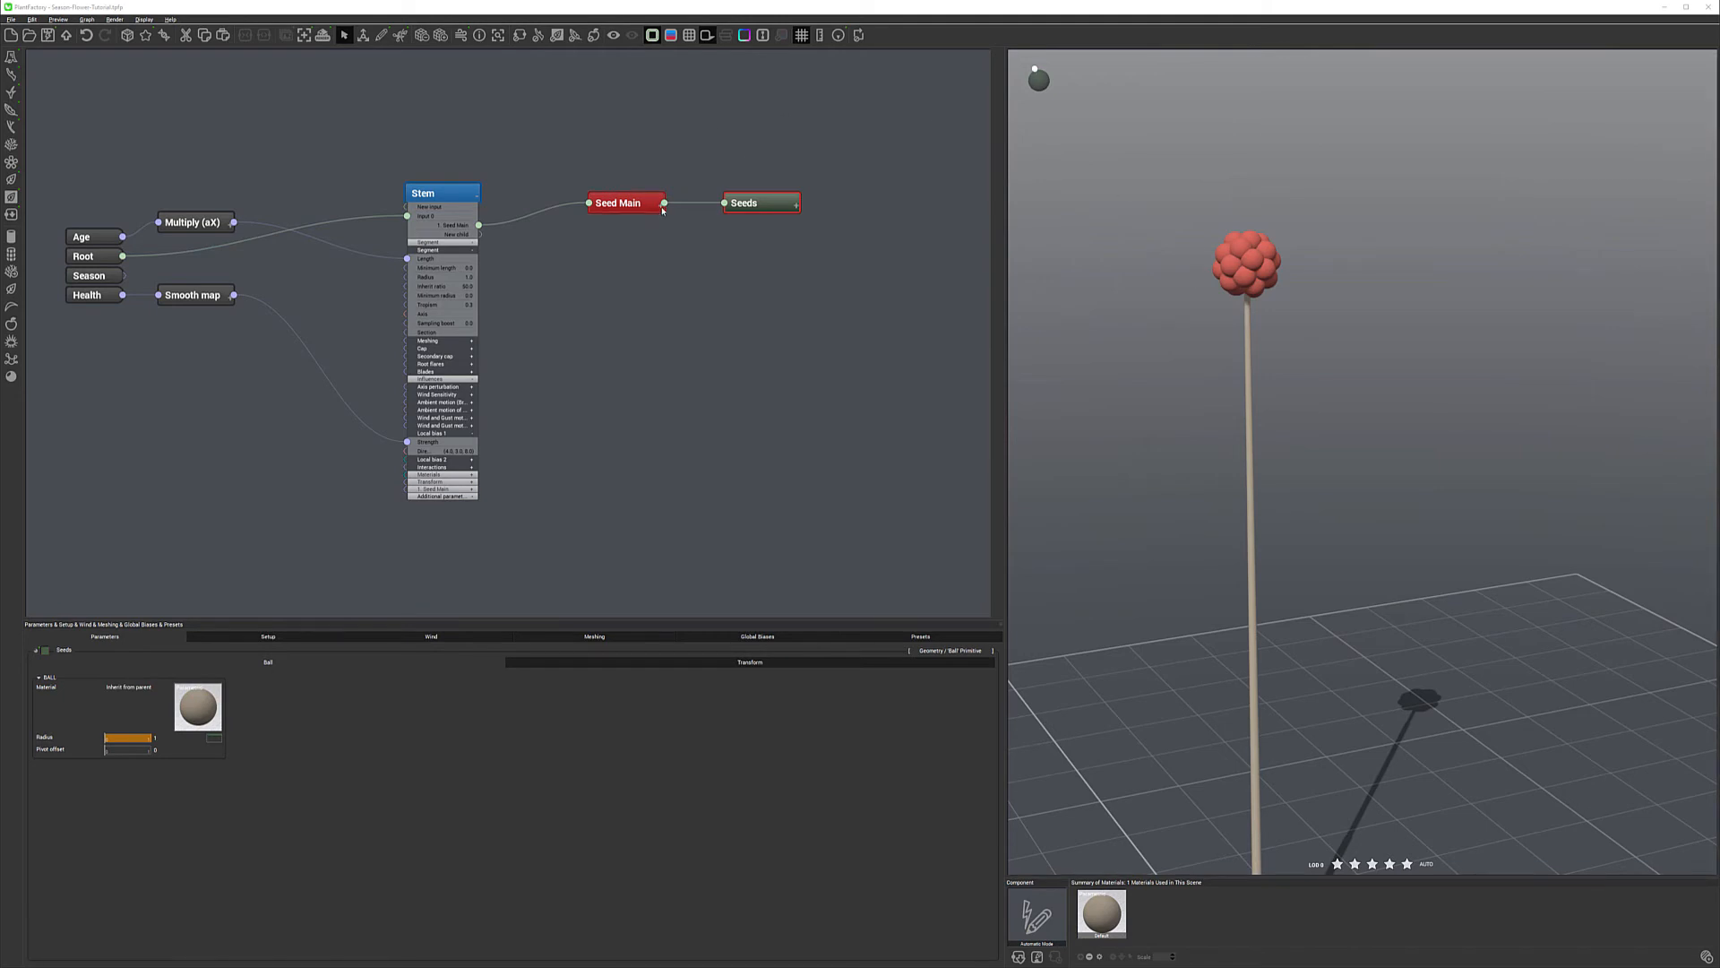
left_click(796, 208)
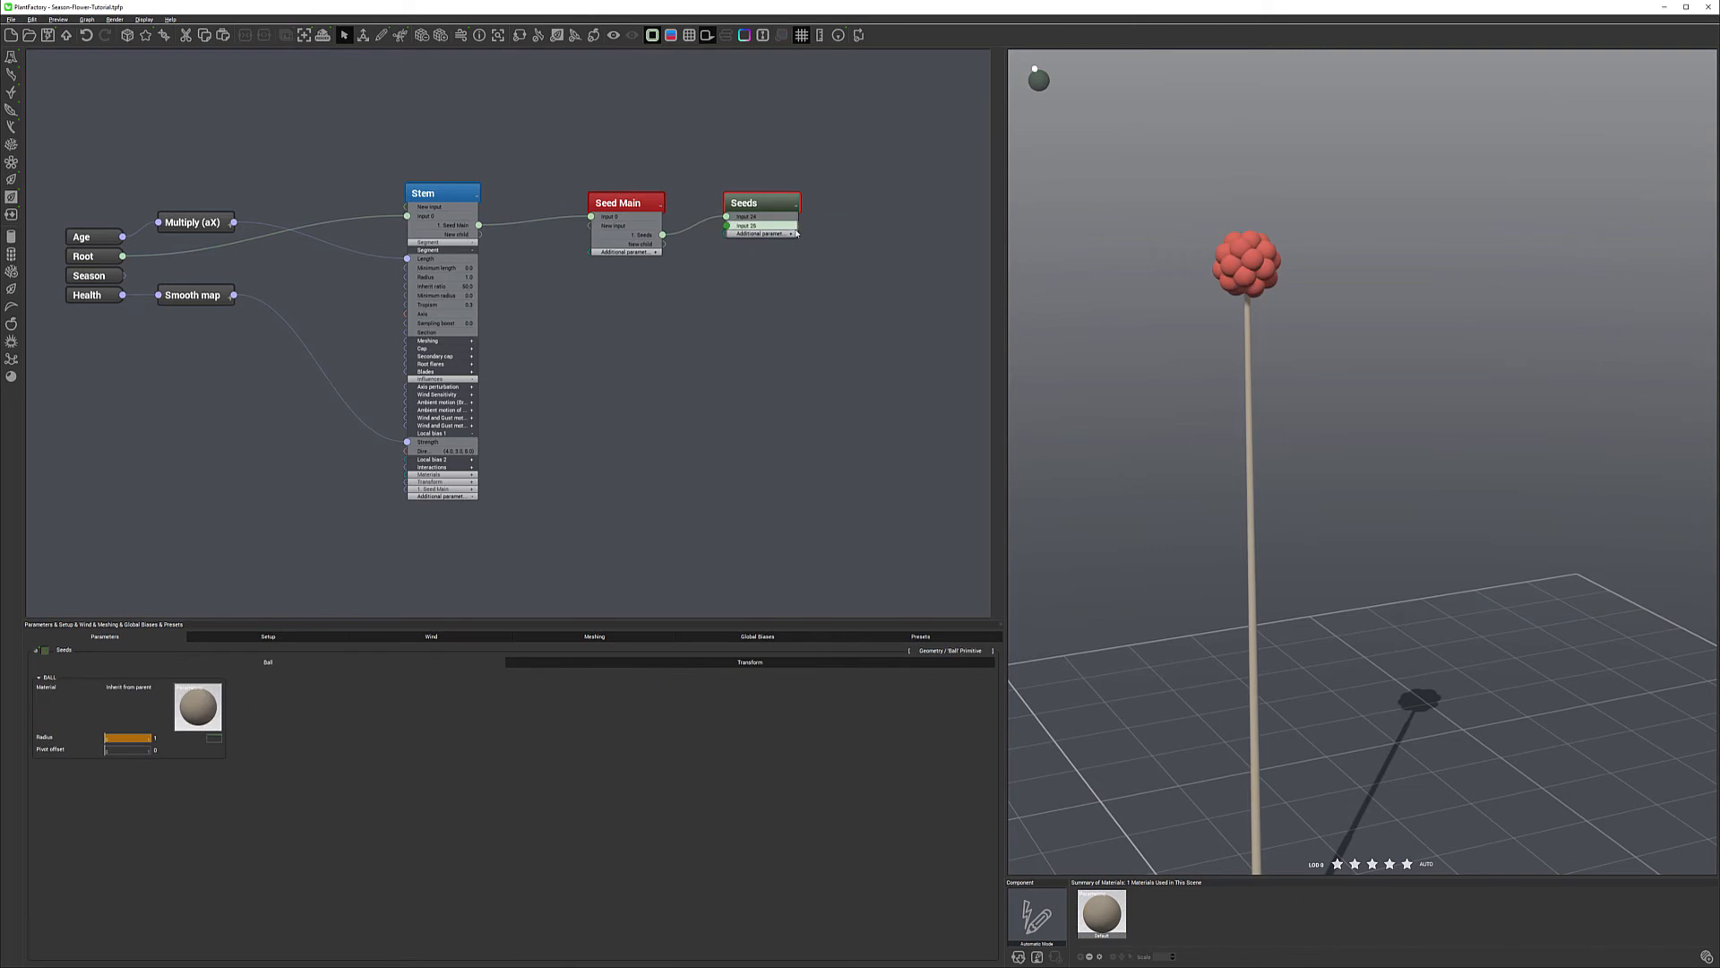
left_click(659, 255)
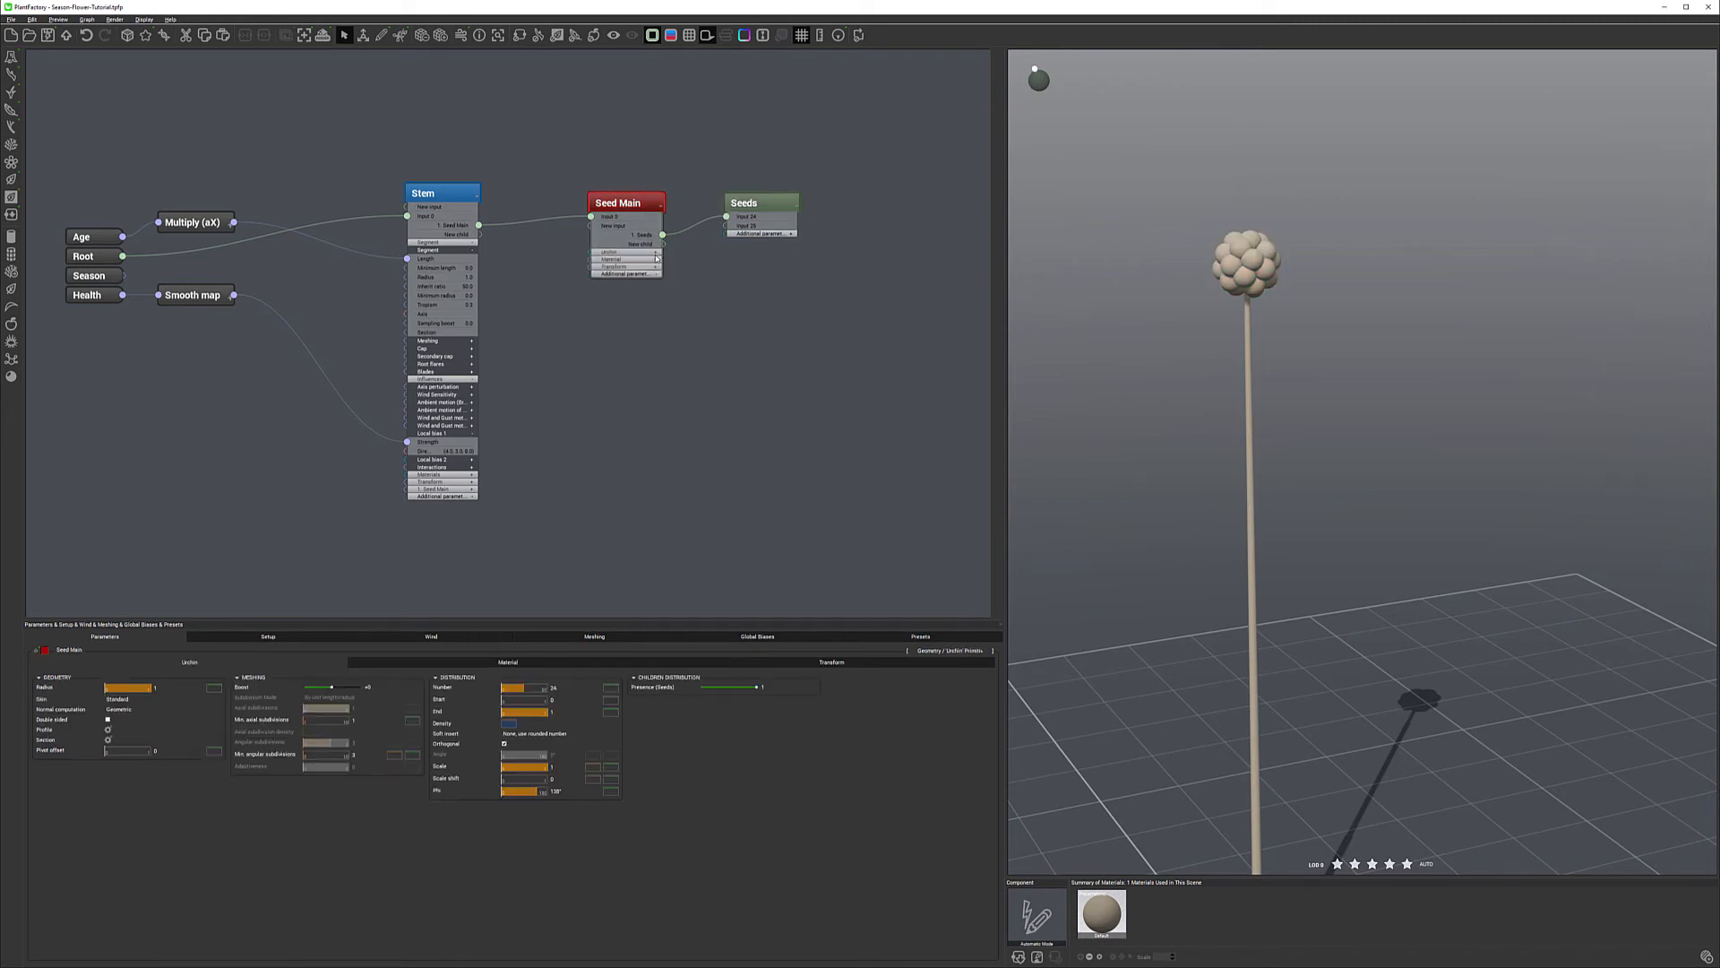
left_click(656, 261)
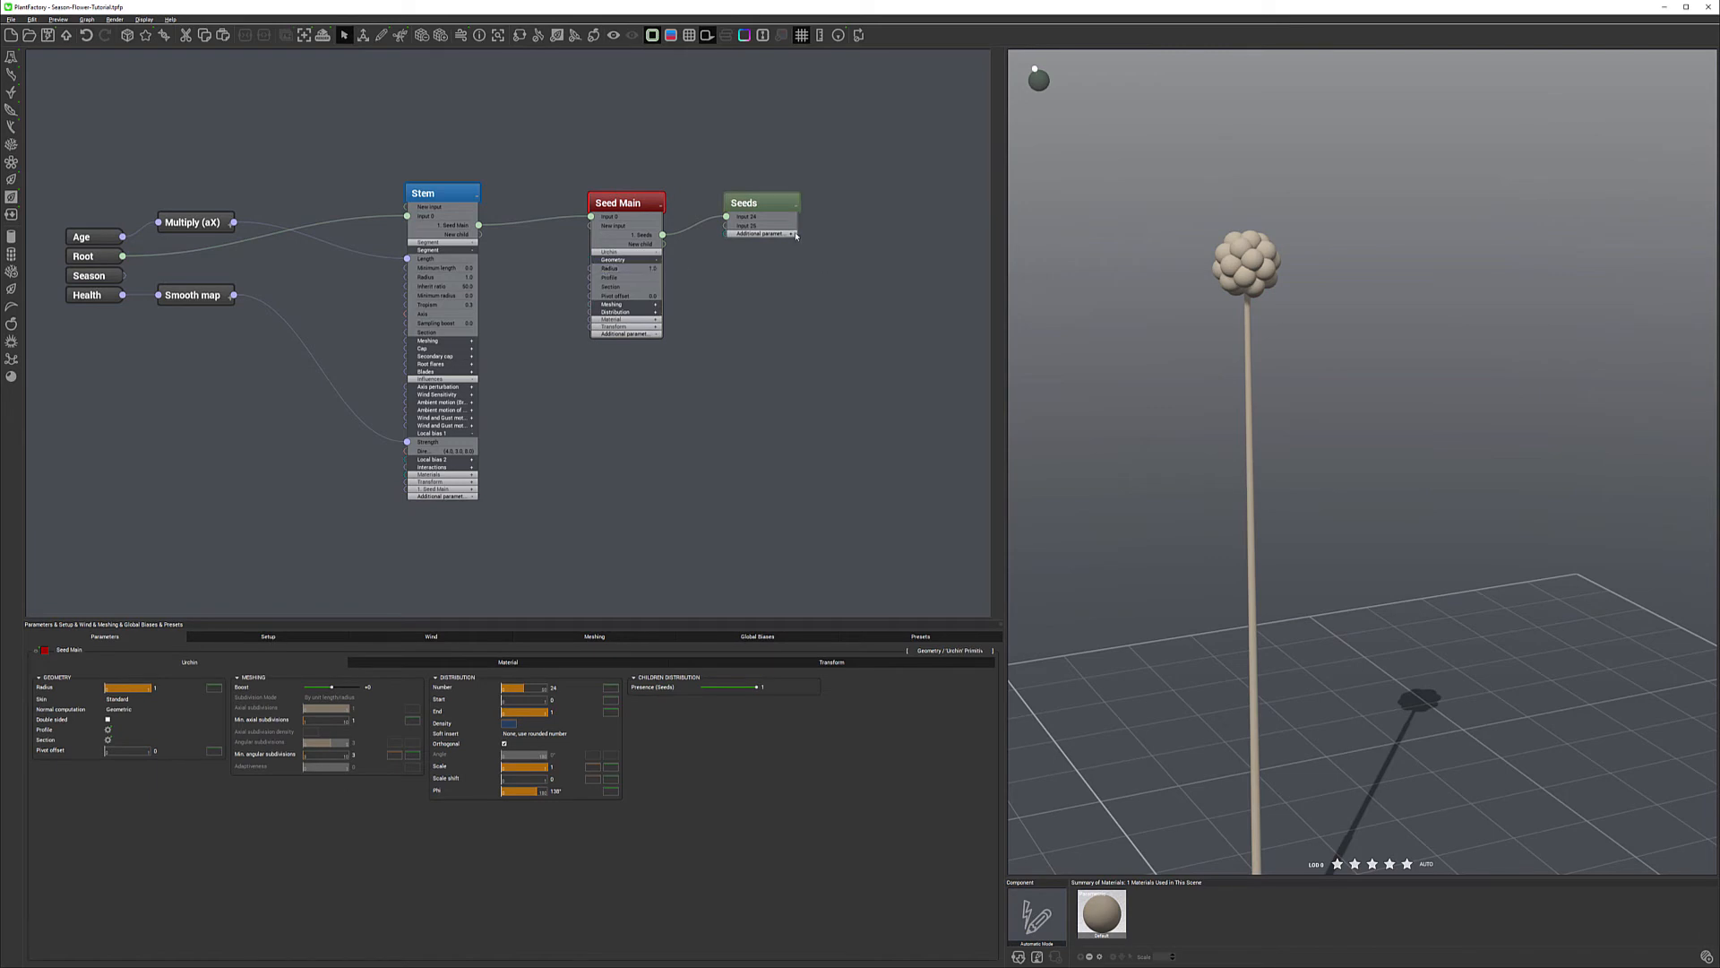
Expand the Seeds node's Ball parameters to expose its Radius input.
left_click(791, 233)
left_click(792, 237)
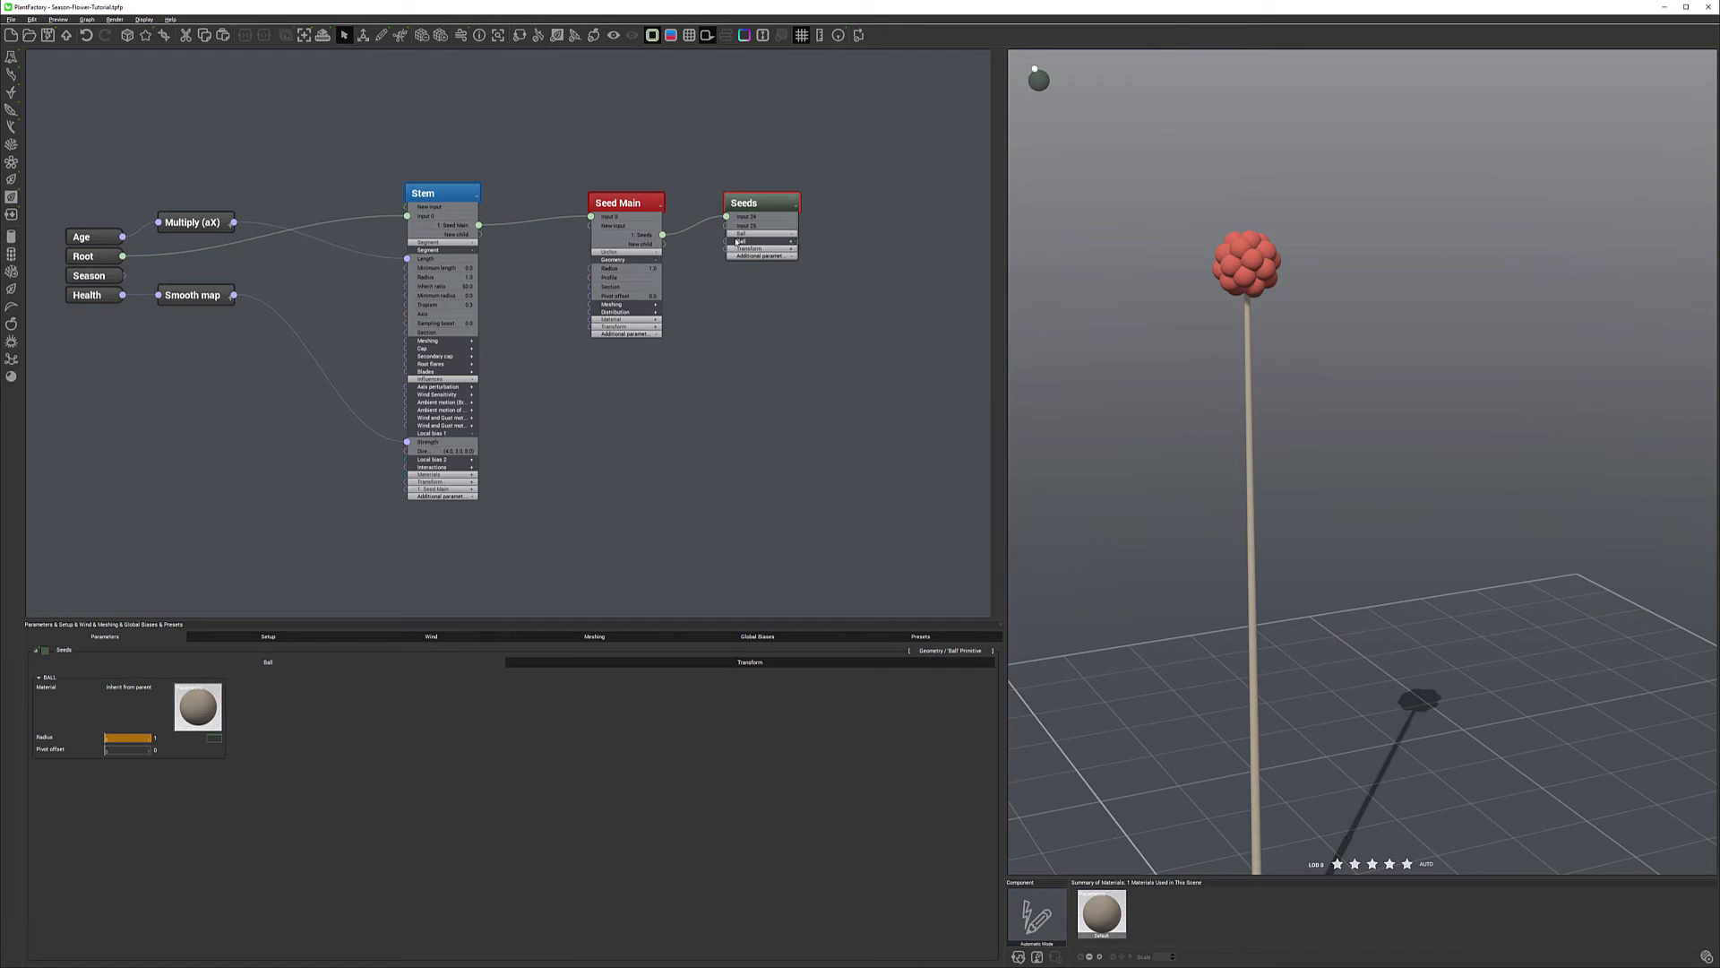
left_click(792, 242)
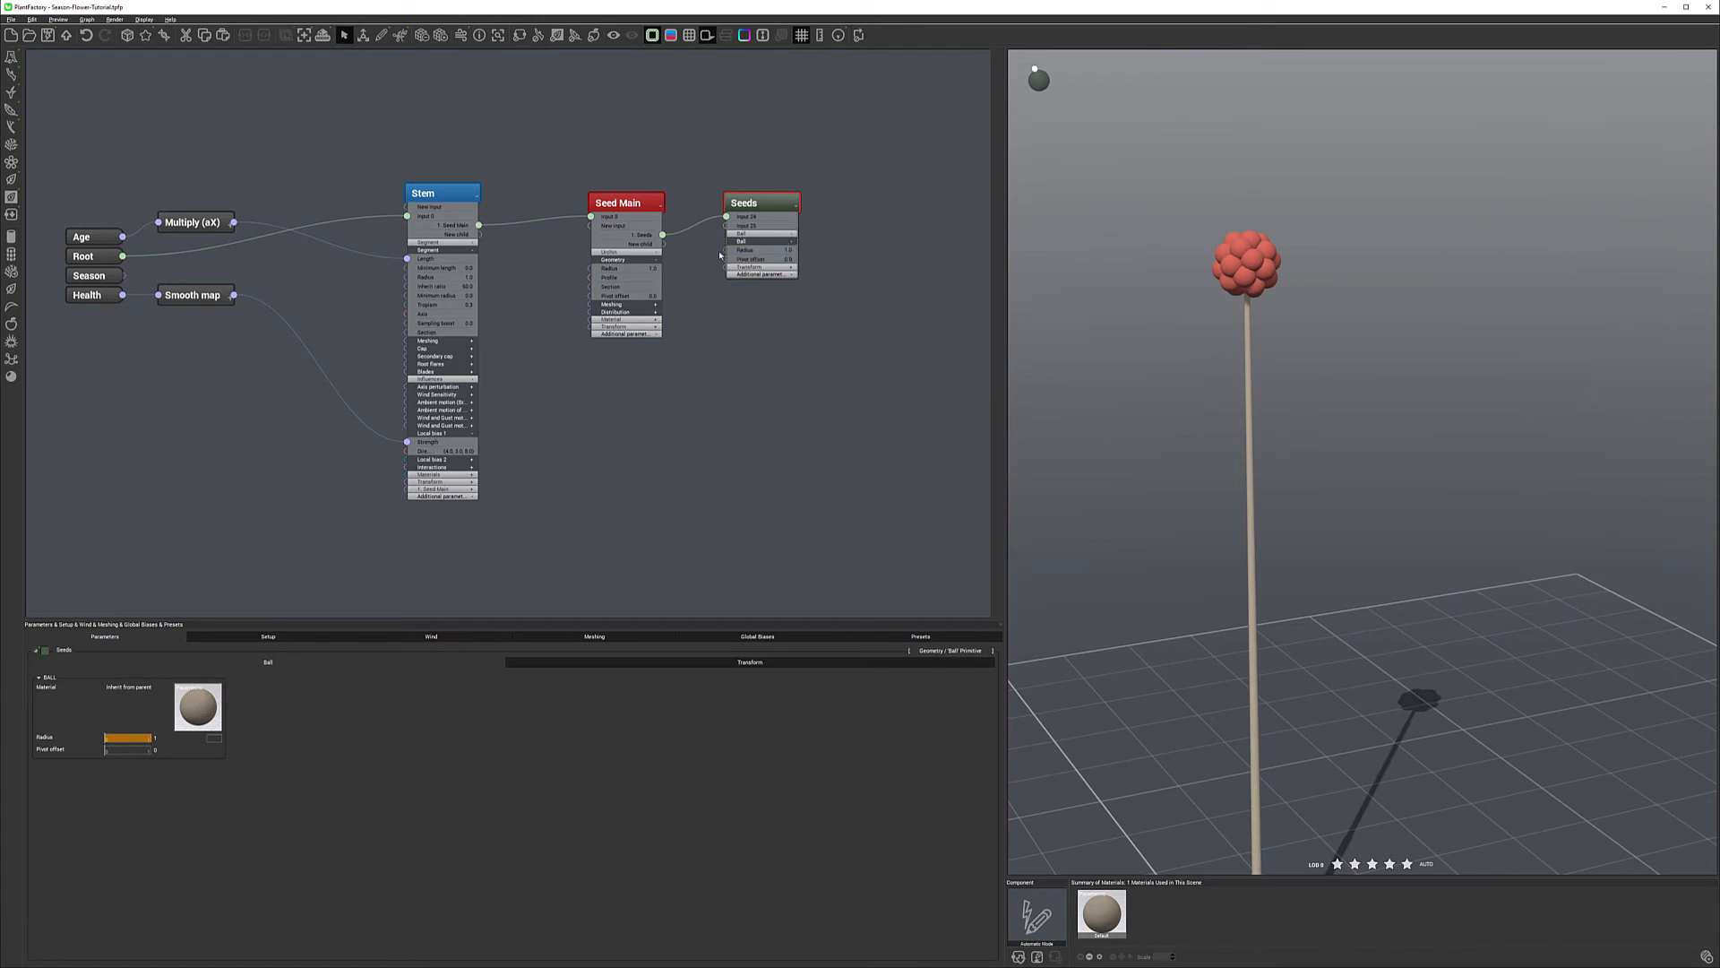
left_click(608, 269)
left_click(743, 251)
middle_click_drag(745, 373, 837, 436)
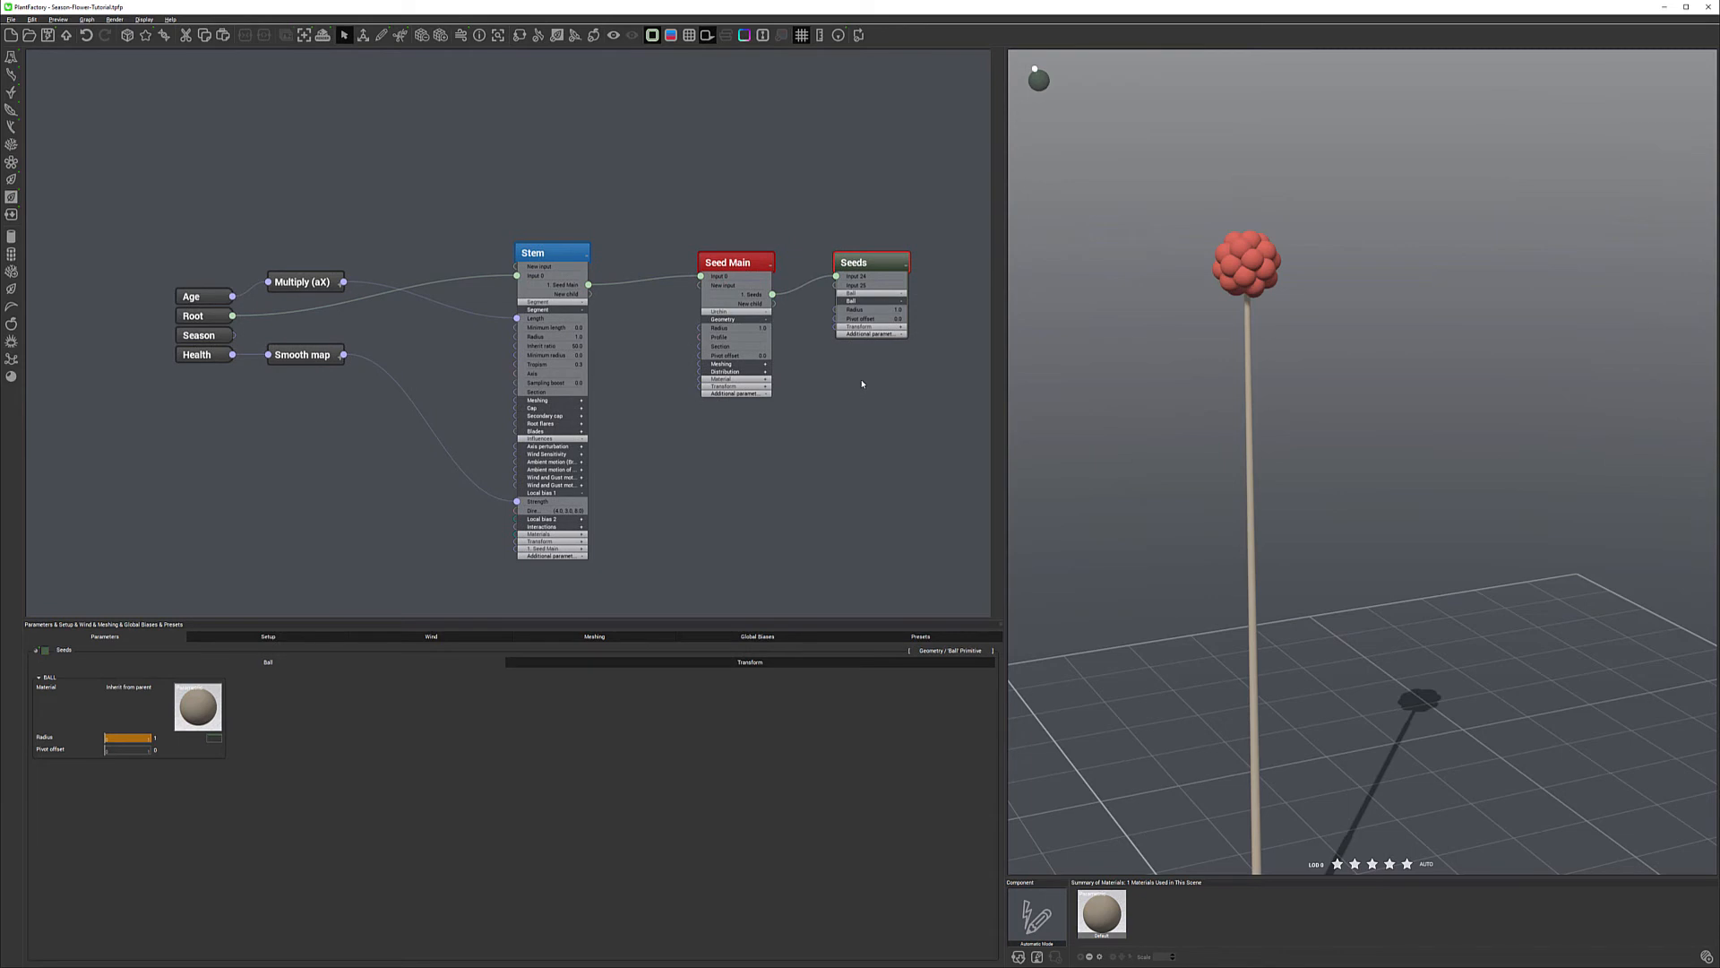
mouse_move(630, 185)
middle_mouse_down()
mouse_move(611, 219)
mouse_move(637, 215)
middle_mouse_up()
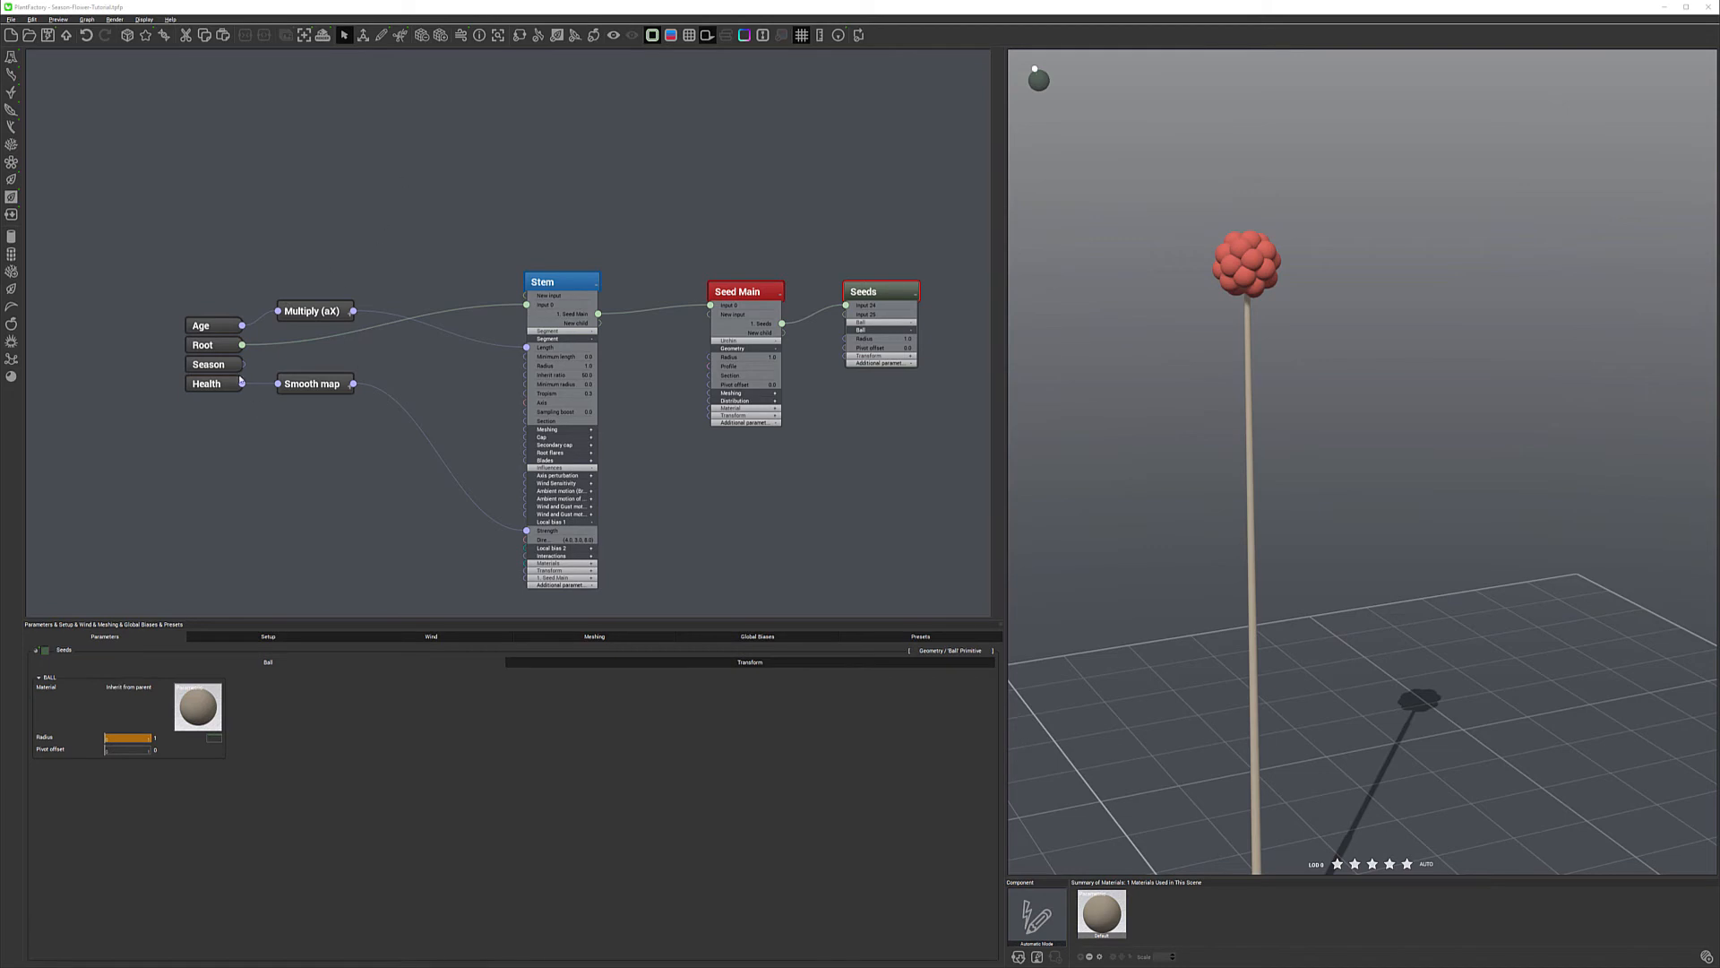
Add an Input Selector combiner node above the Stem, expand it and connect Season to its Selector input.
left_click(233, 637)
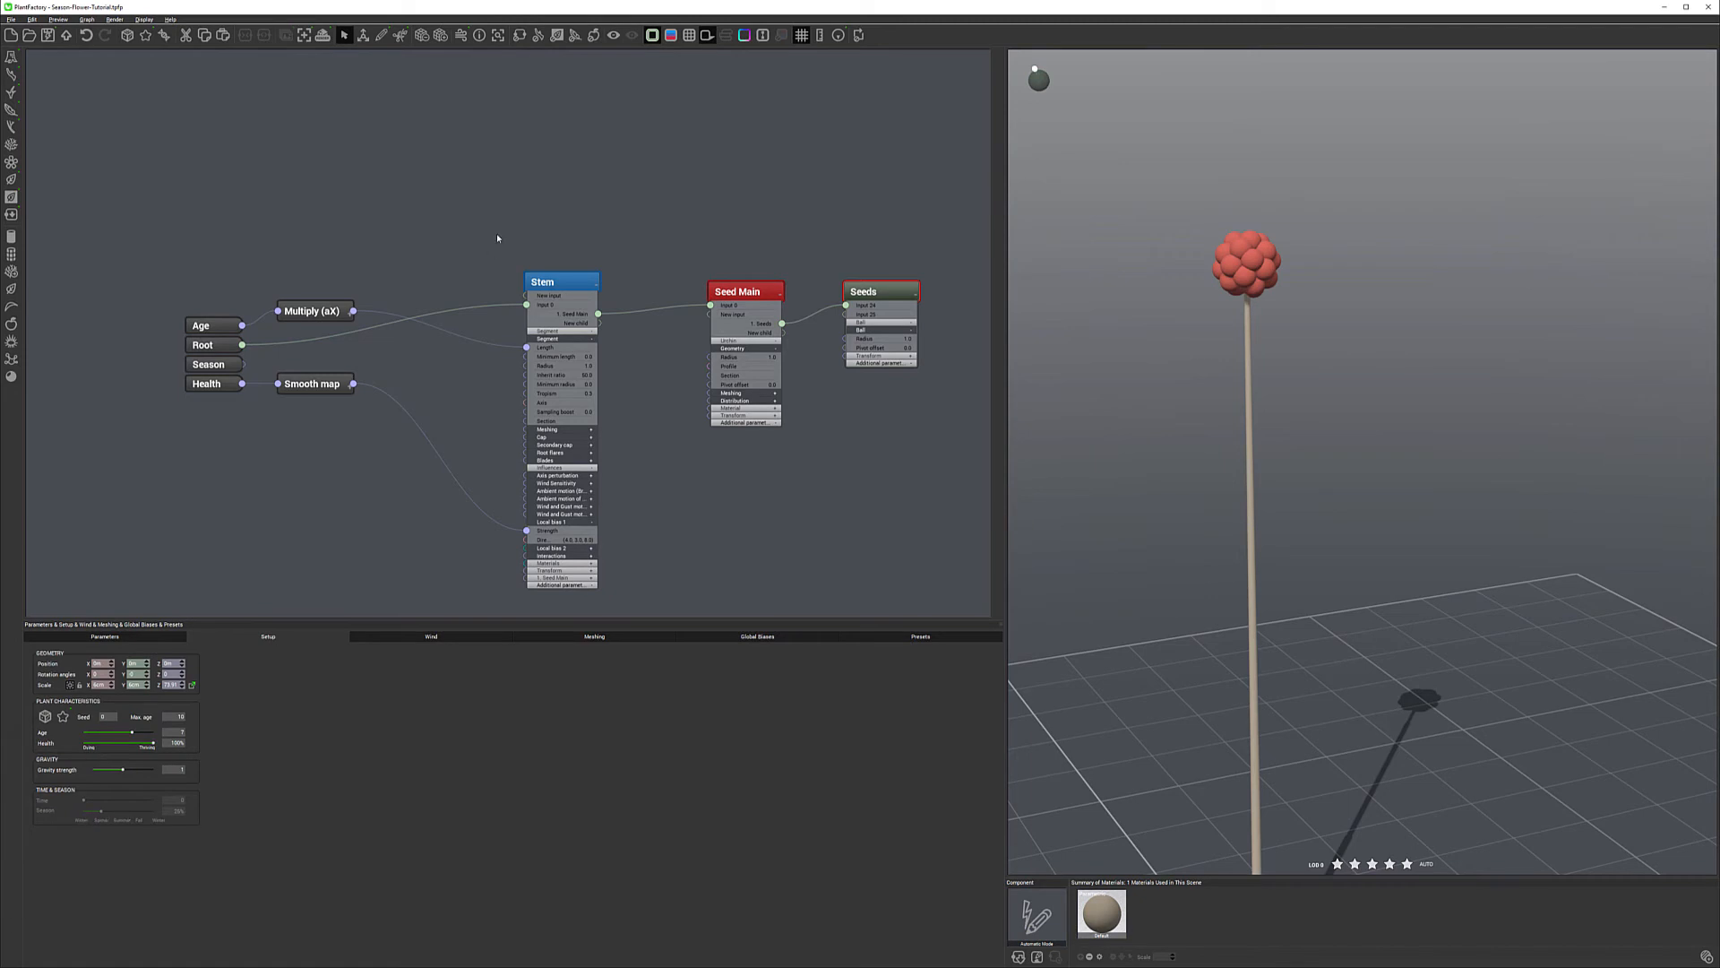
right_click(426, 181)
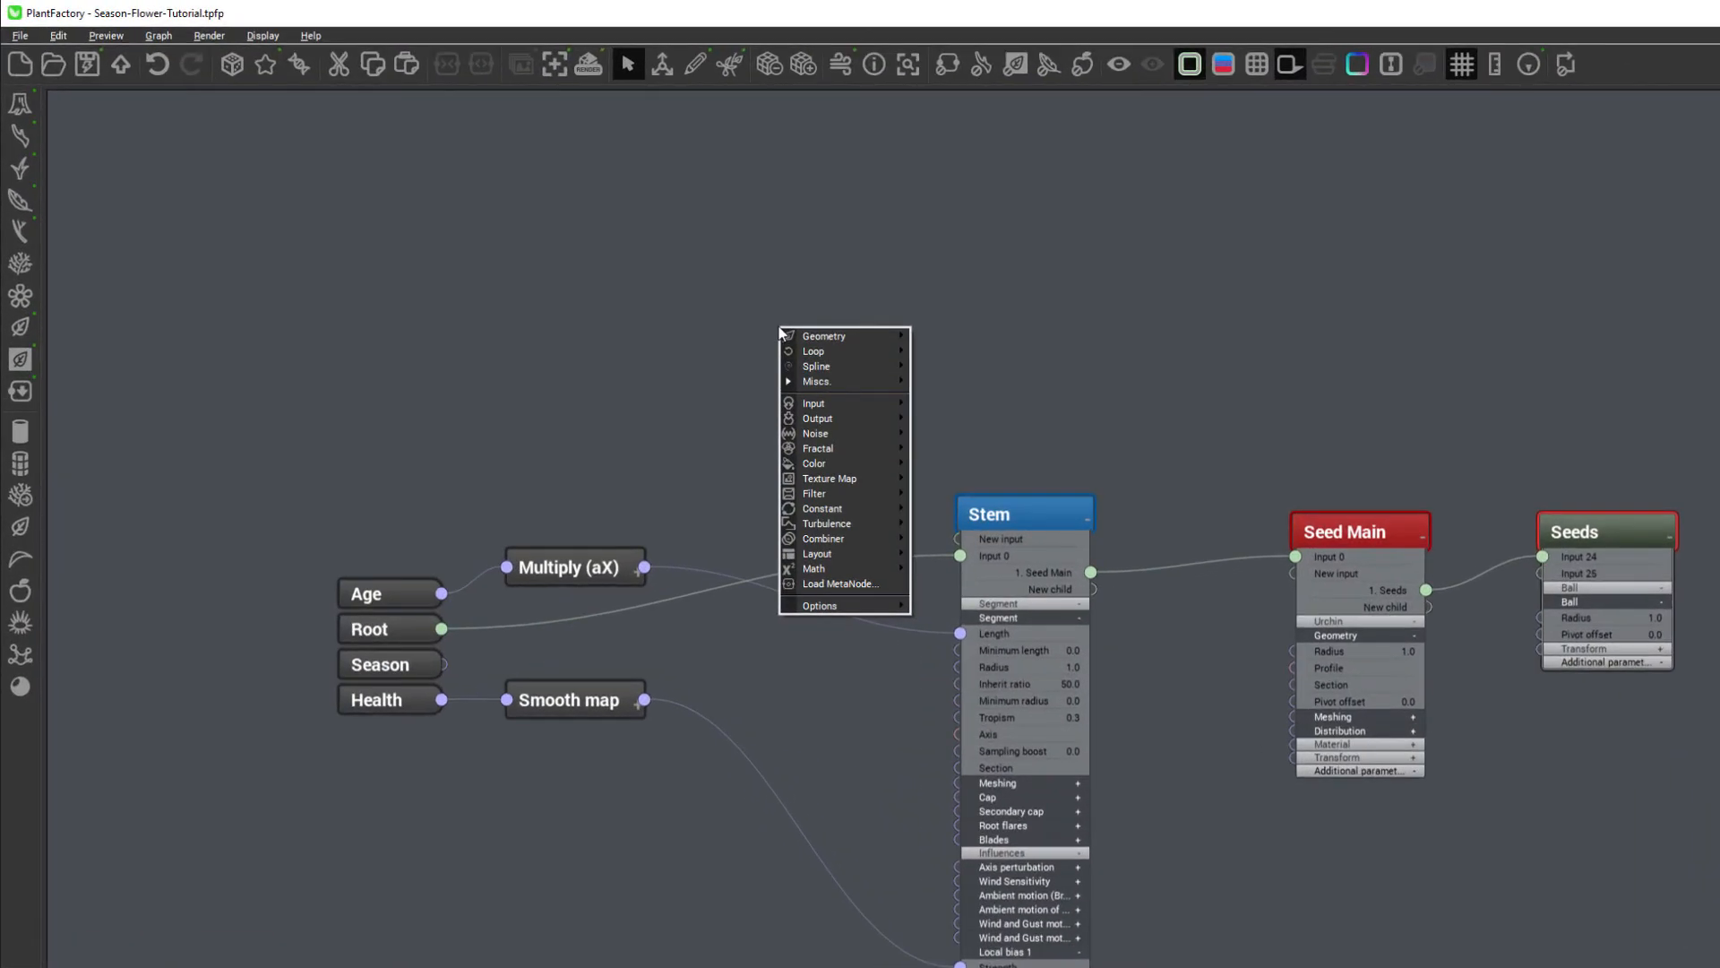
mouse_move(891, 540)
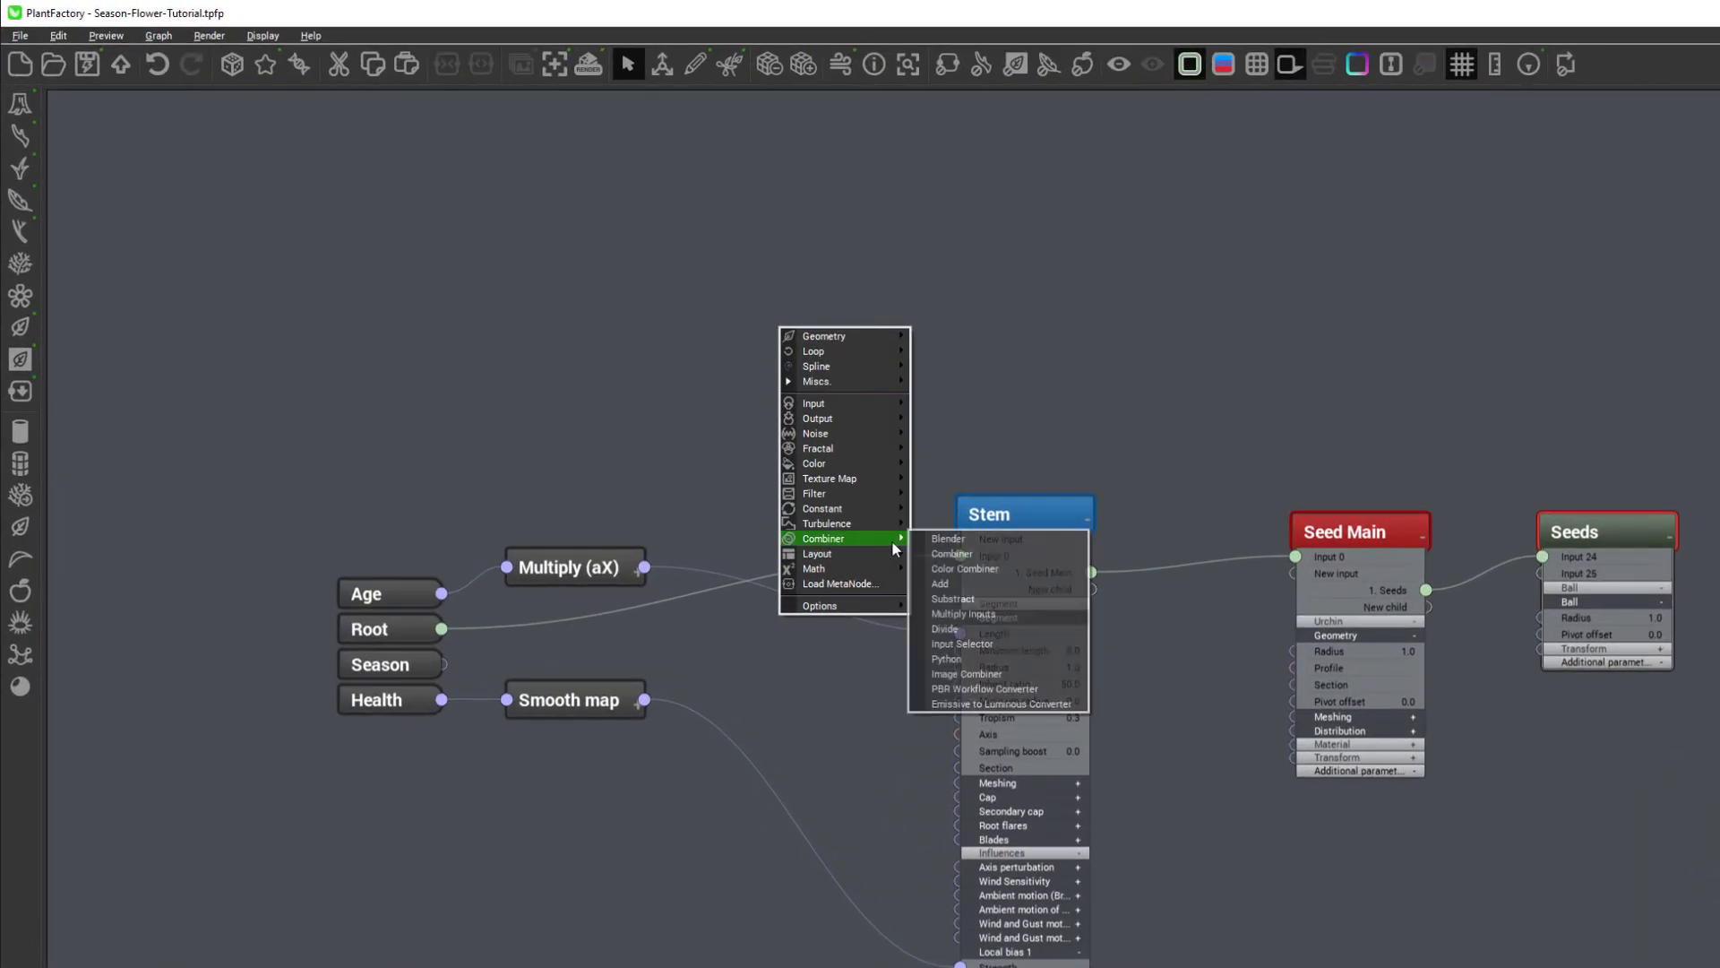
left_click(1015, 652)
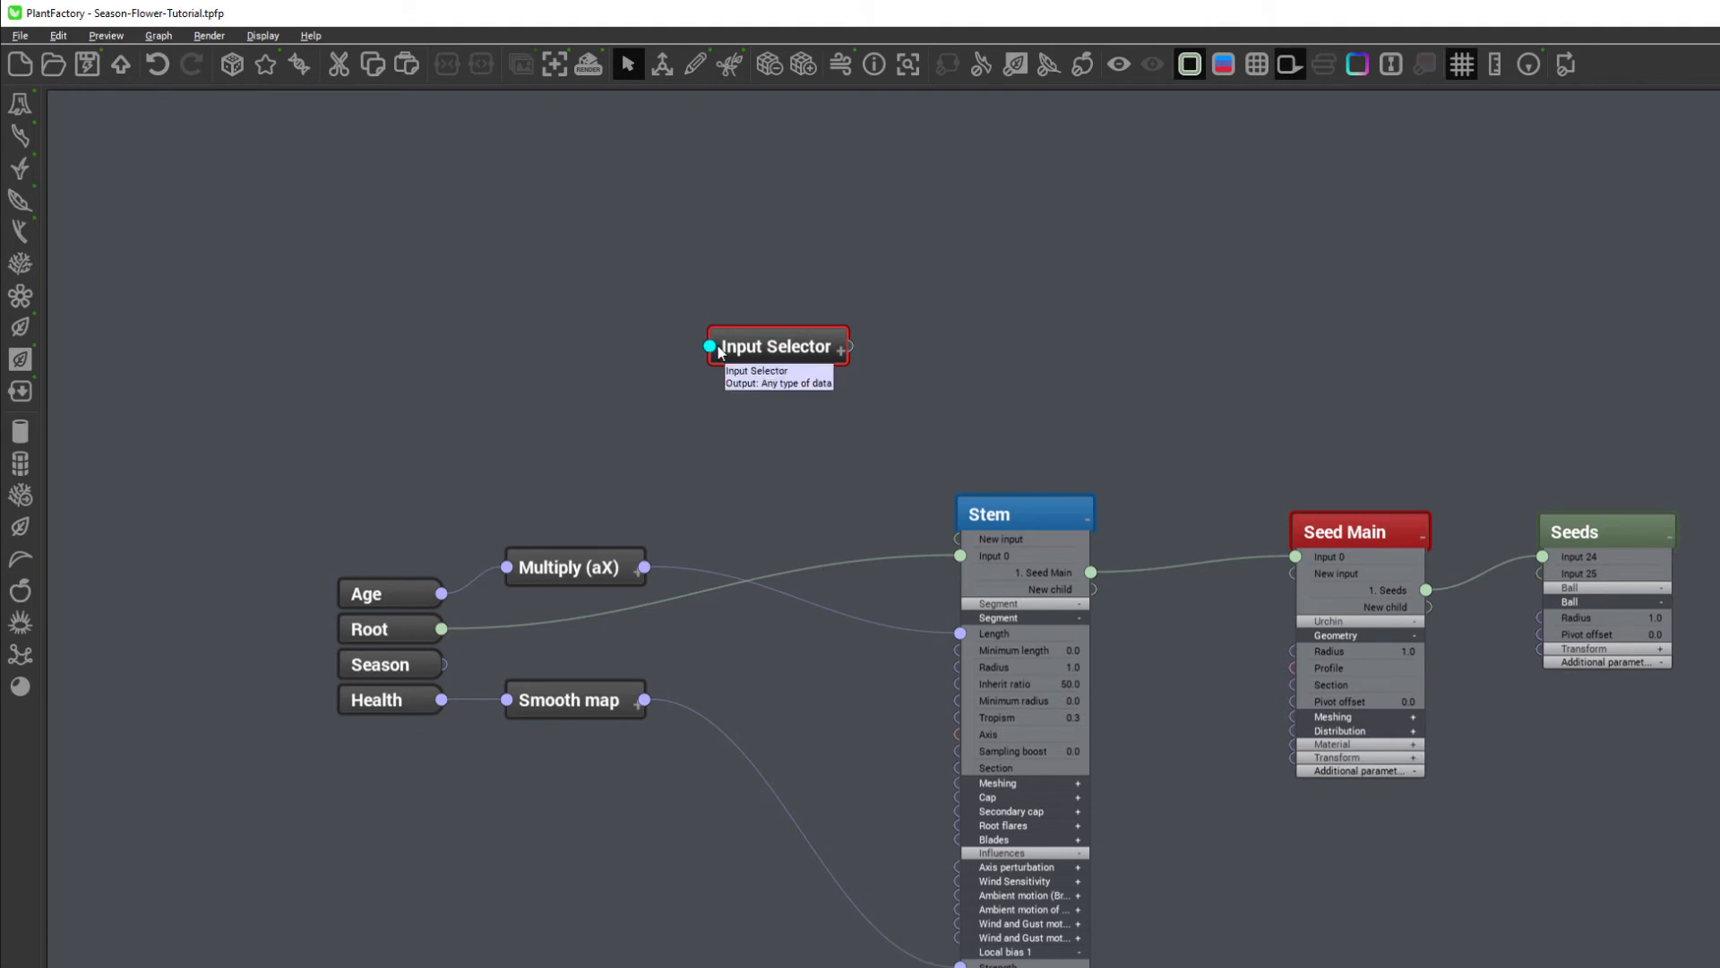
left_click(838, 351)
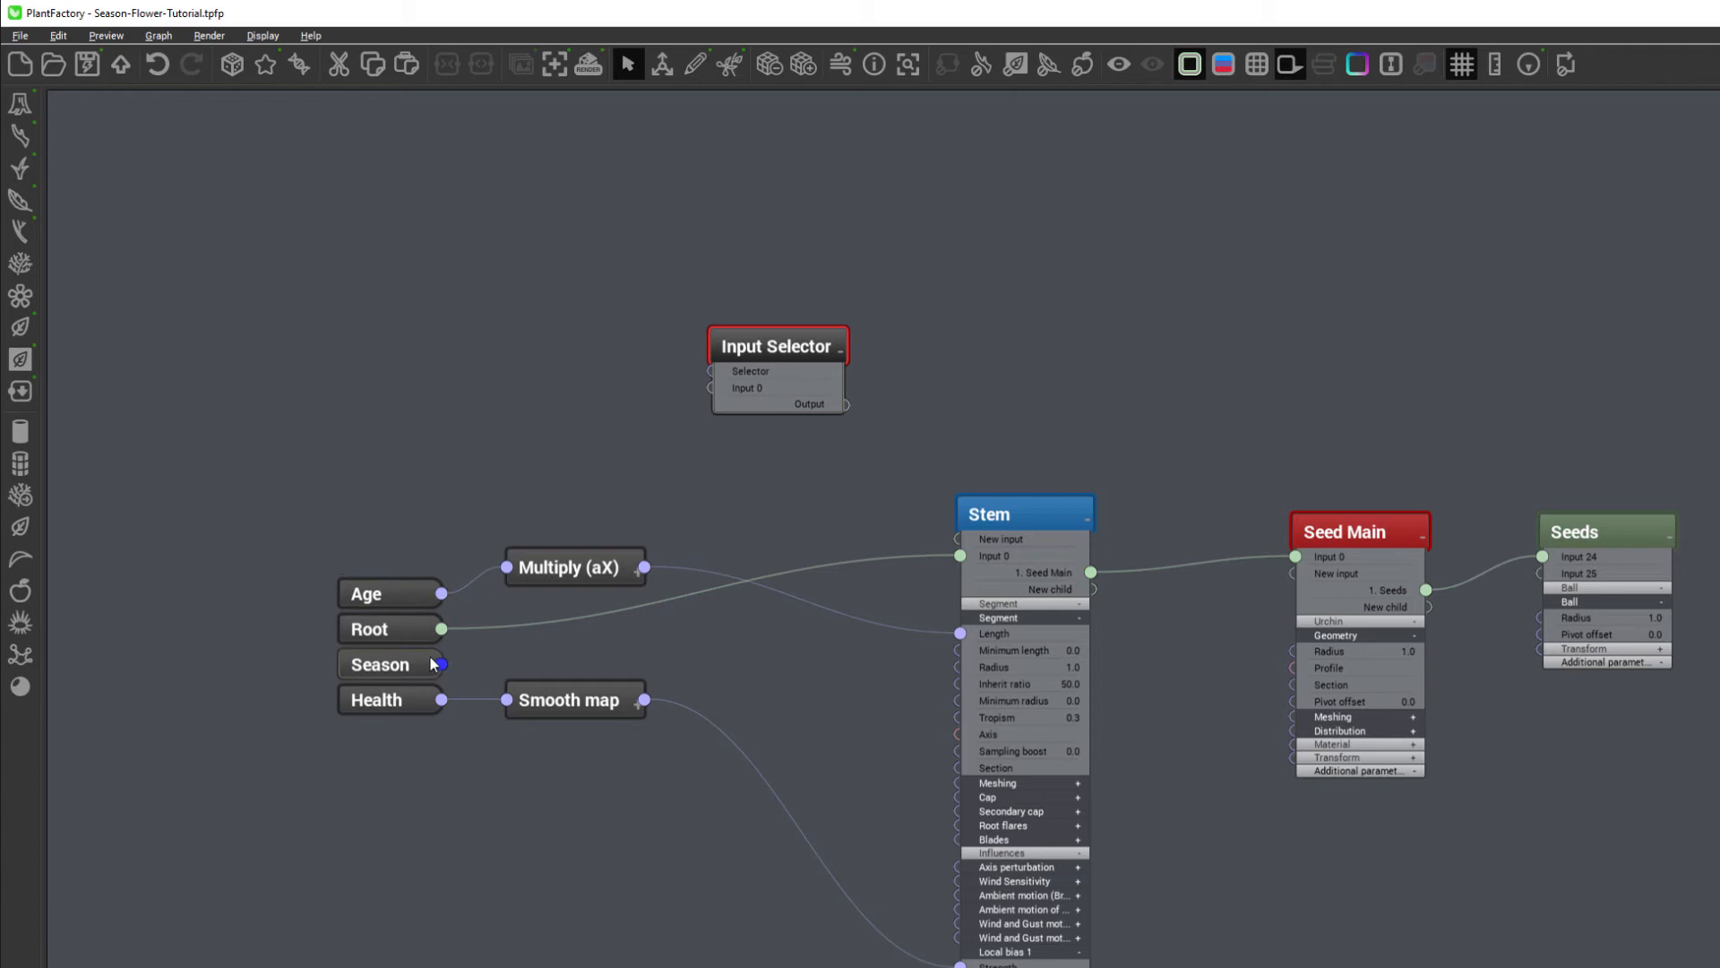
left_click_drag(440, 664, 713, 371)
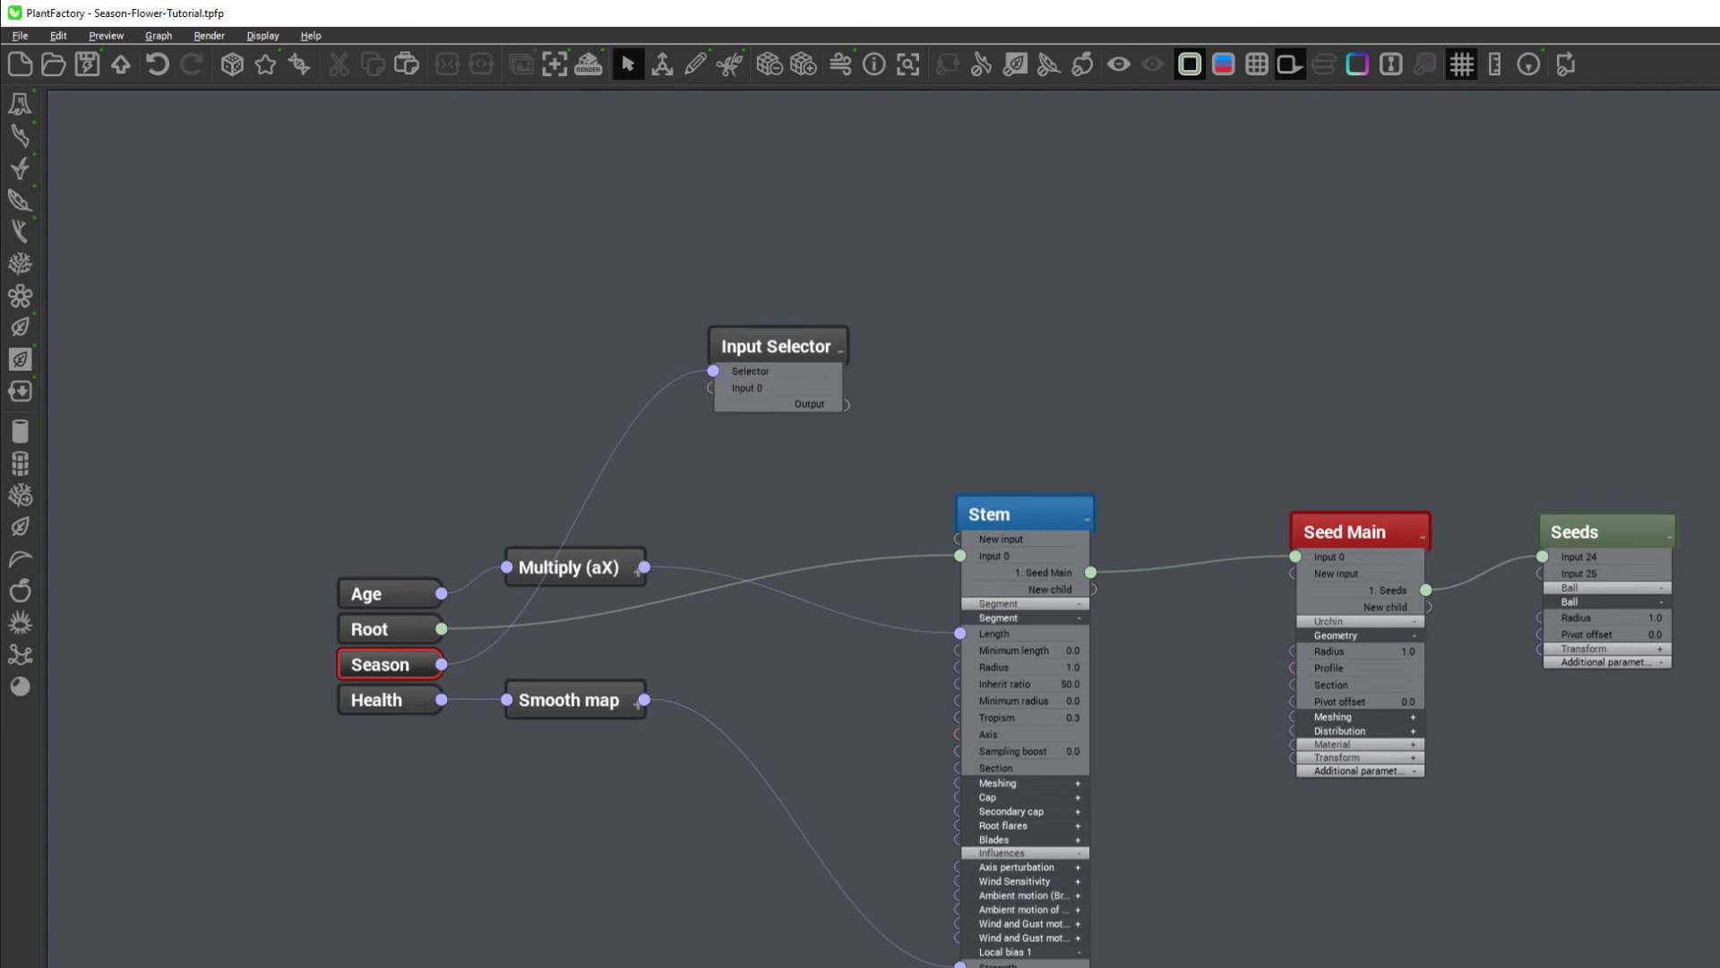
Add a Constant Number node with a value of 0.1 and connect it to Input 0 of the Input Selector.
right_click(540, 283)
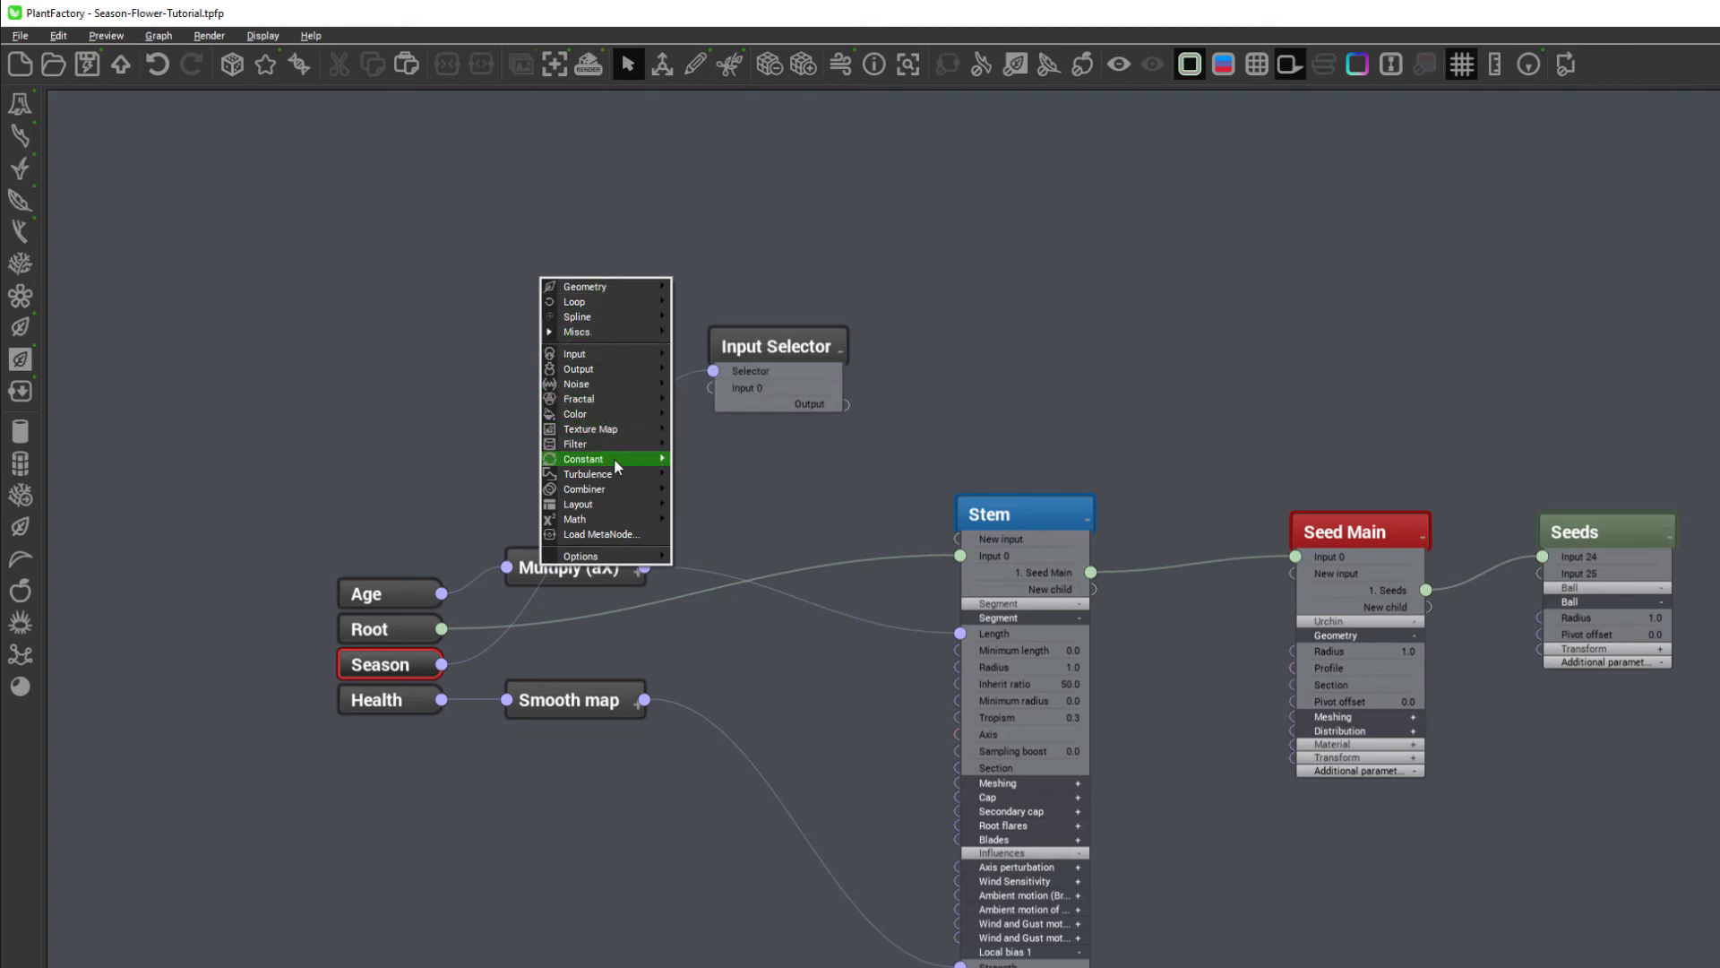
mouse_move(614, 459)
left_click(774, 488)
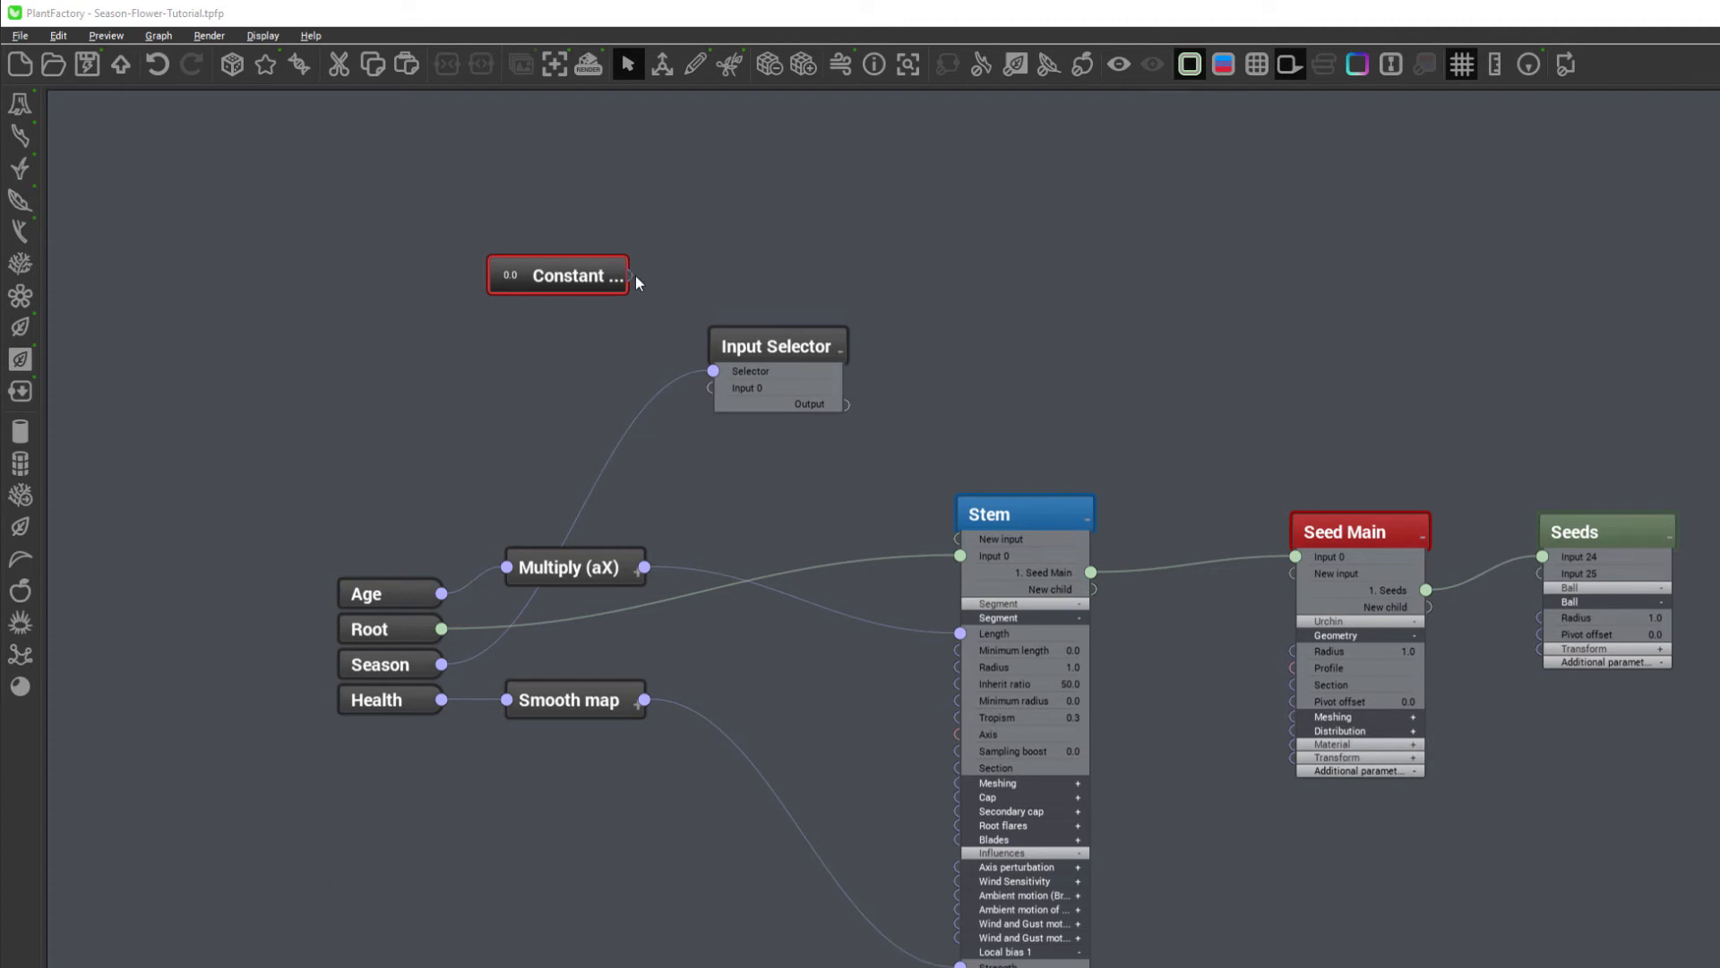
left_click_drag(630, 276, 713, 389)
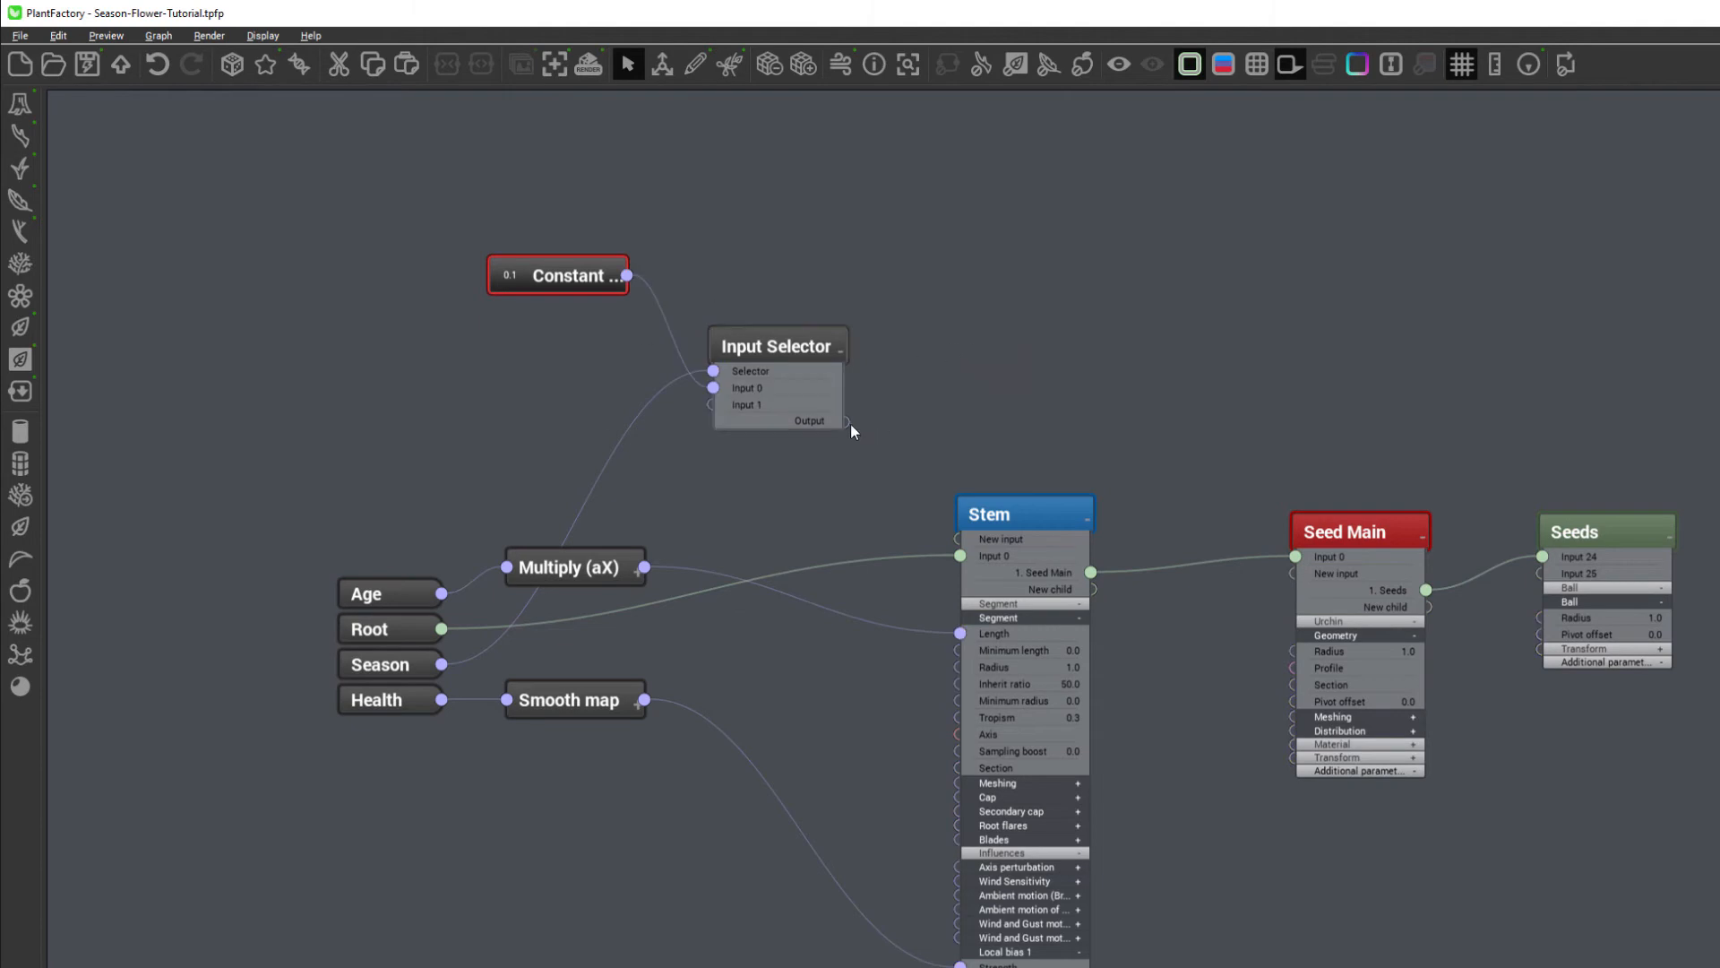
Connect the Input Selector's output to the Radius of Seed Main and Seeds, and move the selector and constant nodes higher in the graph.
left_click_drag(846, 421, 1292, 656)
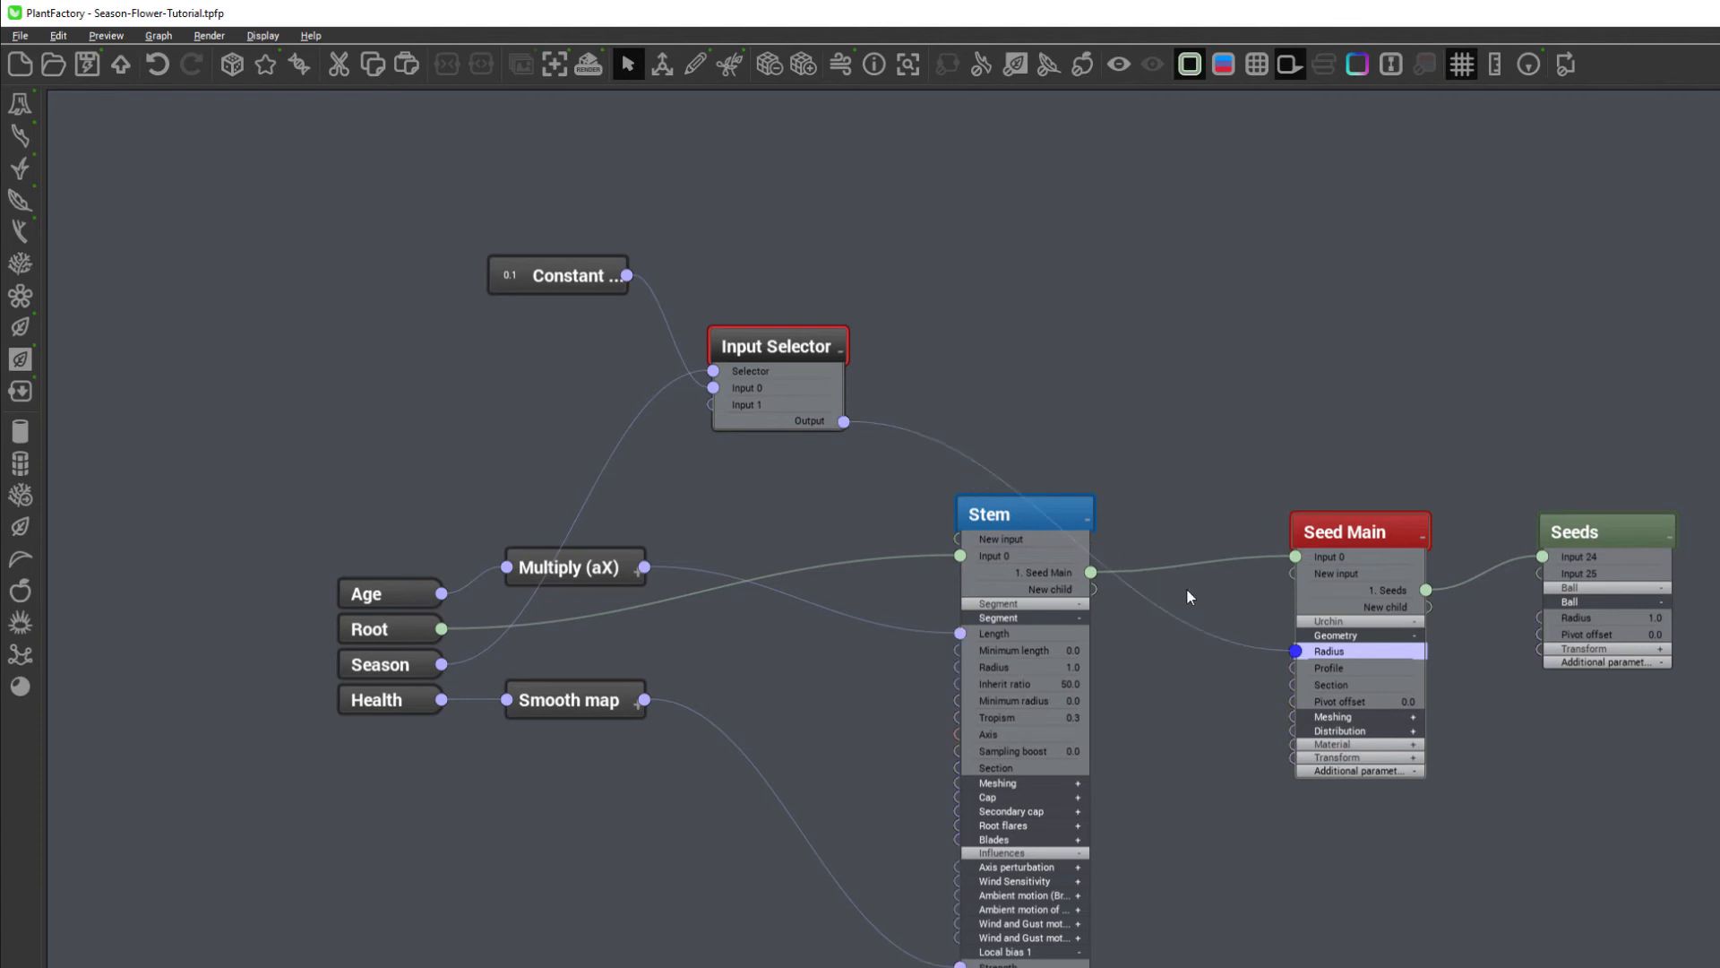
left_click_drag(845, 422, 1542, 618)
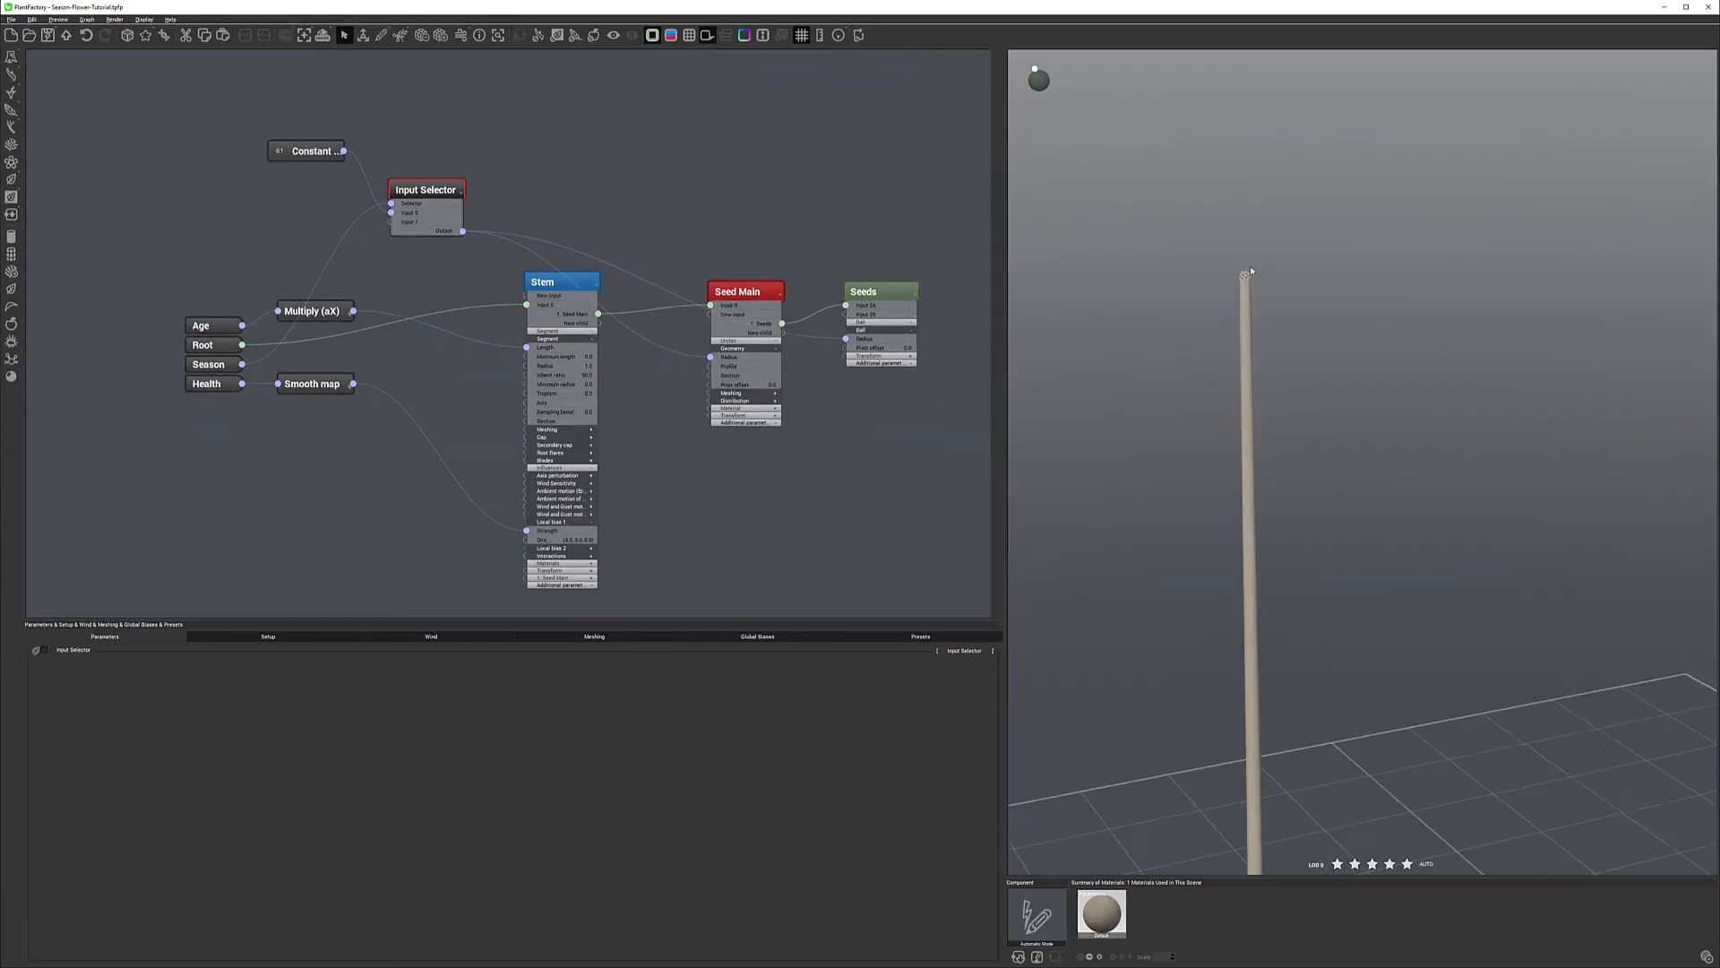
scroll(1241, 275, "up", 5)
scroll(1240, 289, "down", 5)
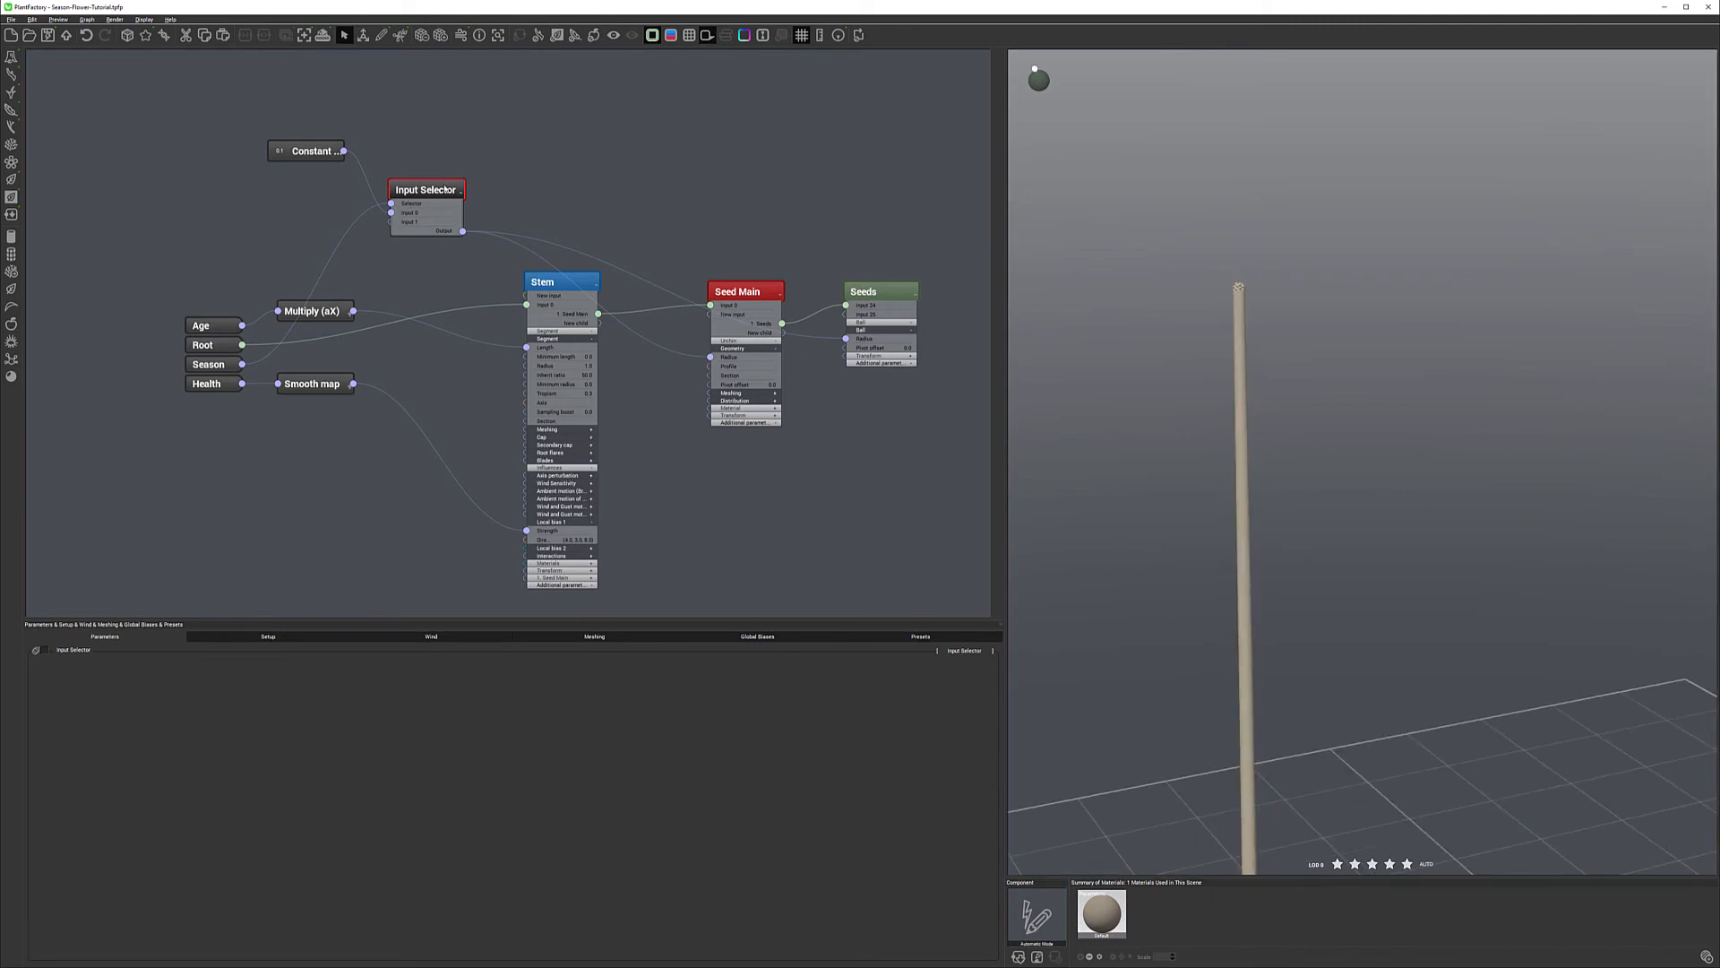
left_click_drag(450, 190, 458, 147)
left_click_drag(314, 150, 320, 117)
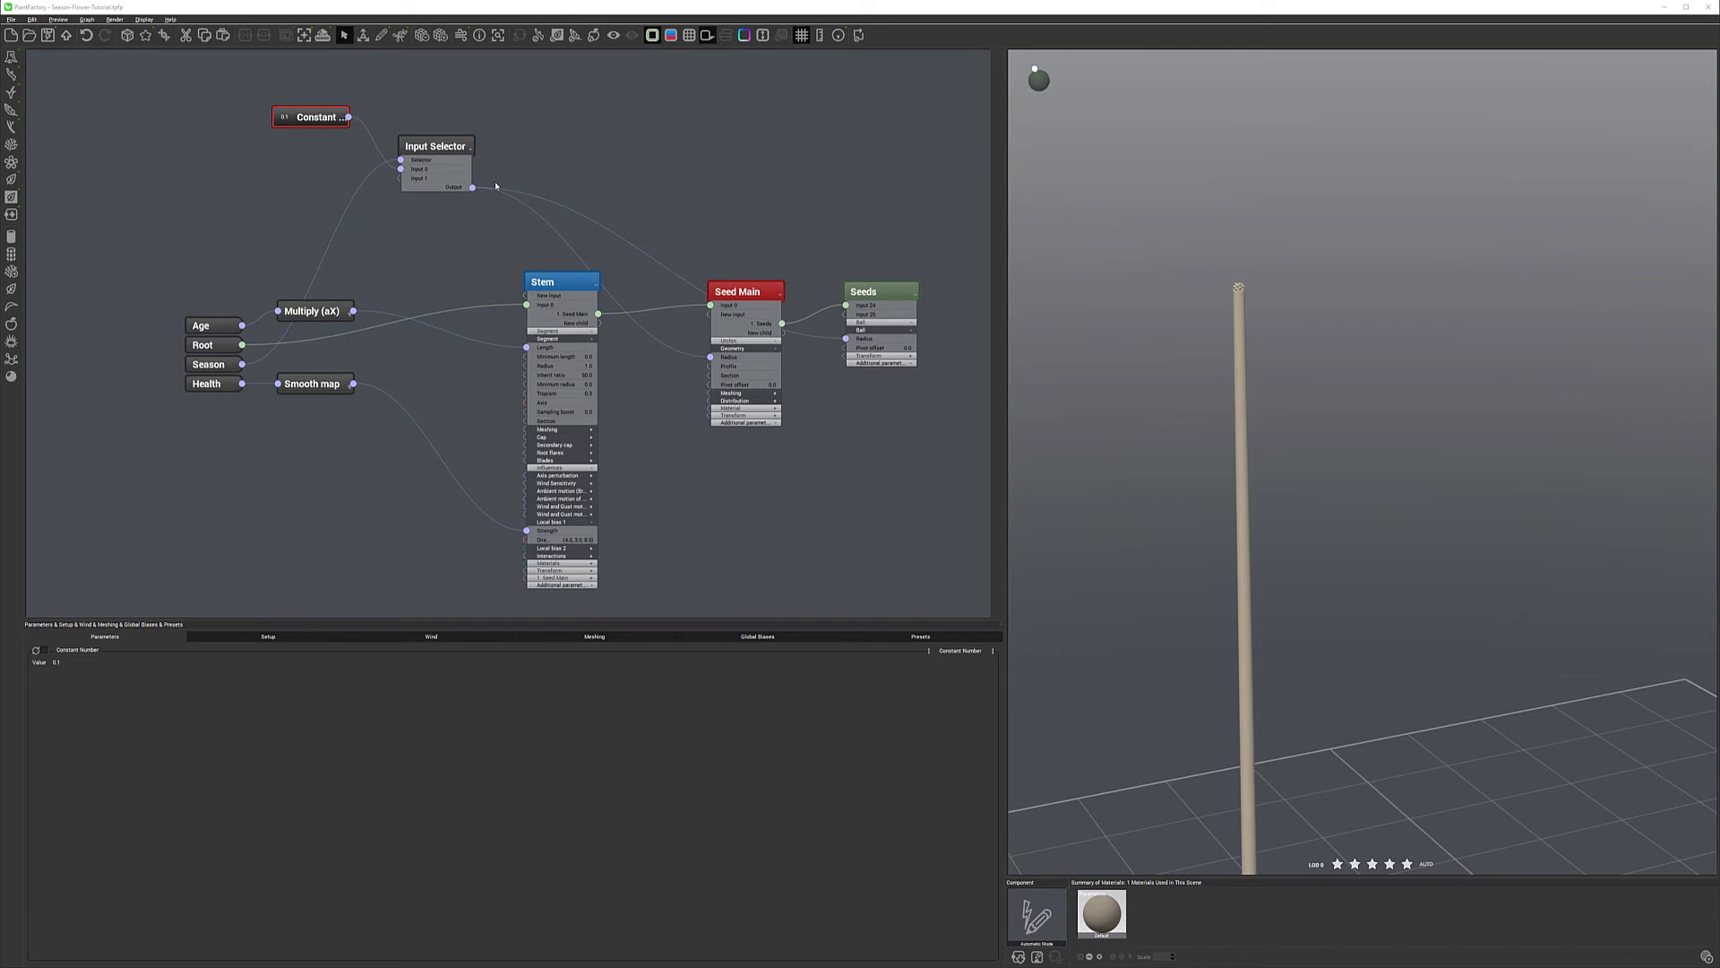
Add a Smooth Map filter node below the constant and connect Season to its input.
right_click(301, 183)
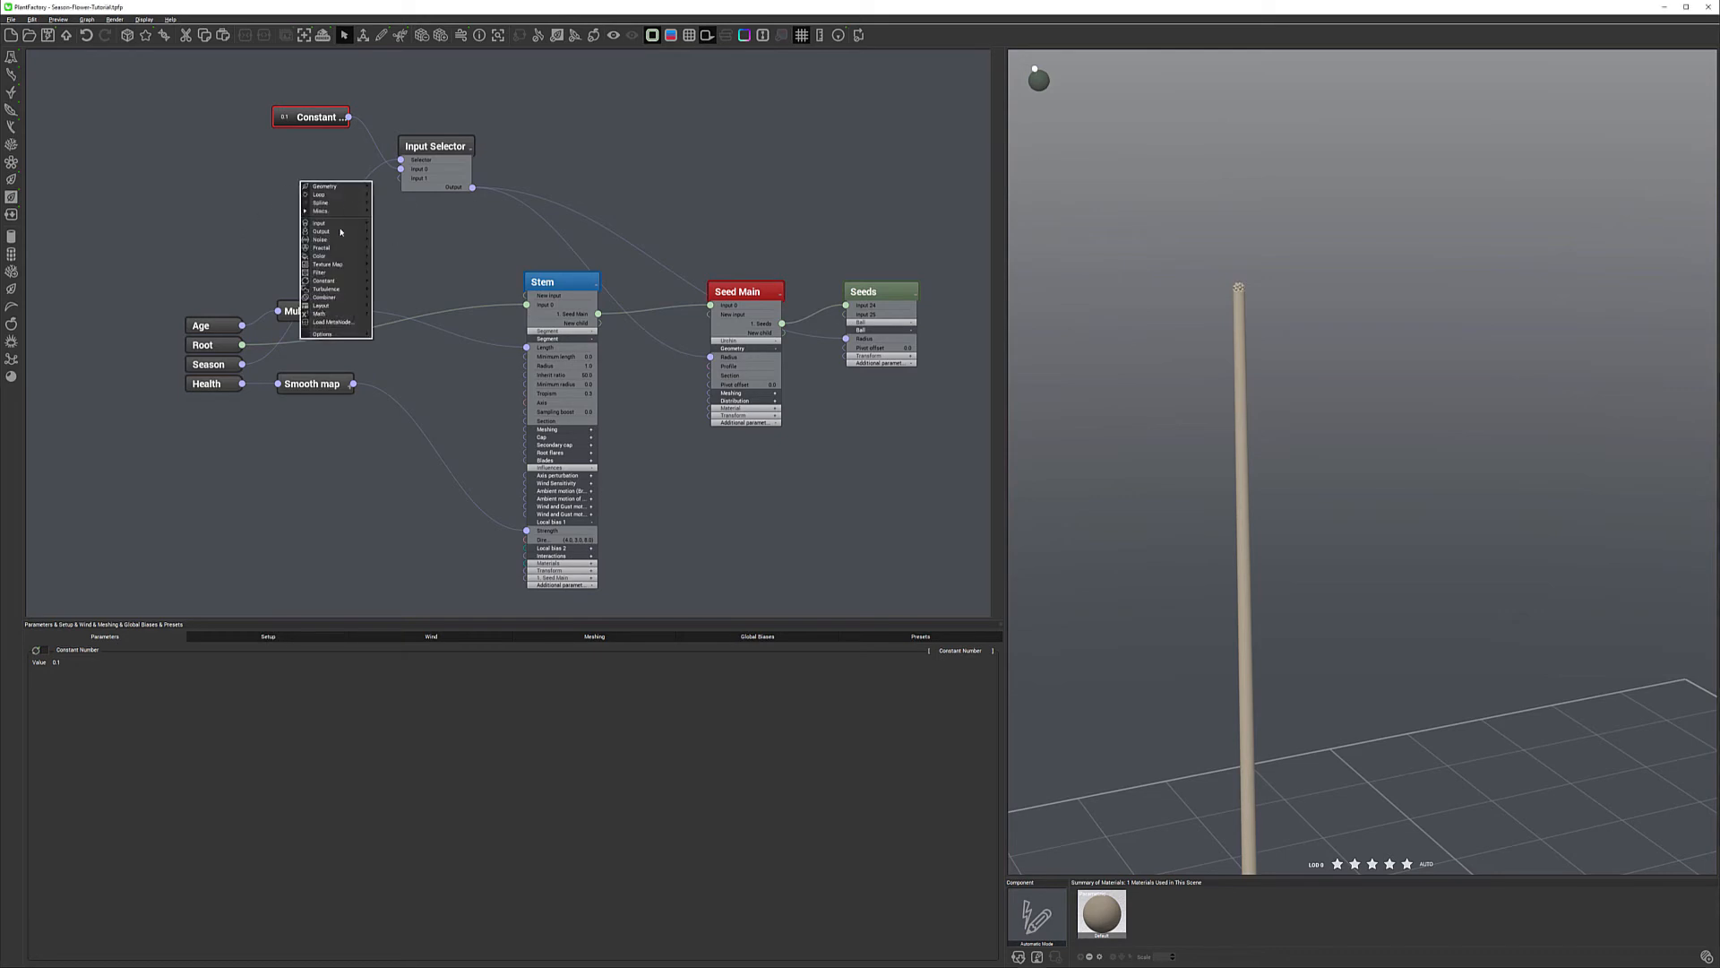
mouse_move(346, 273)
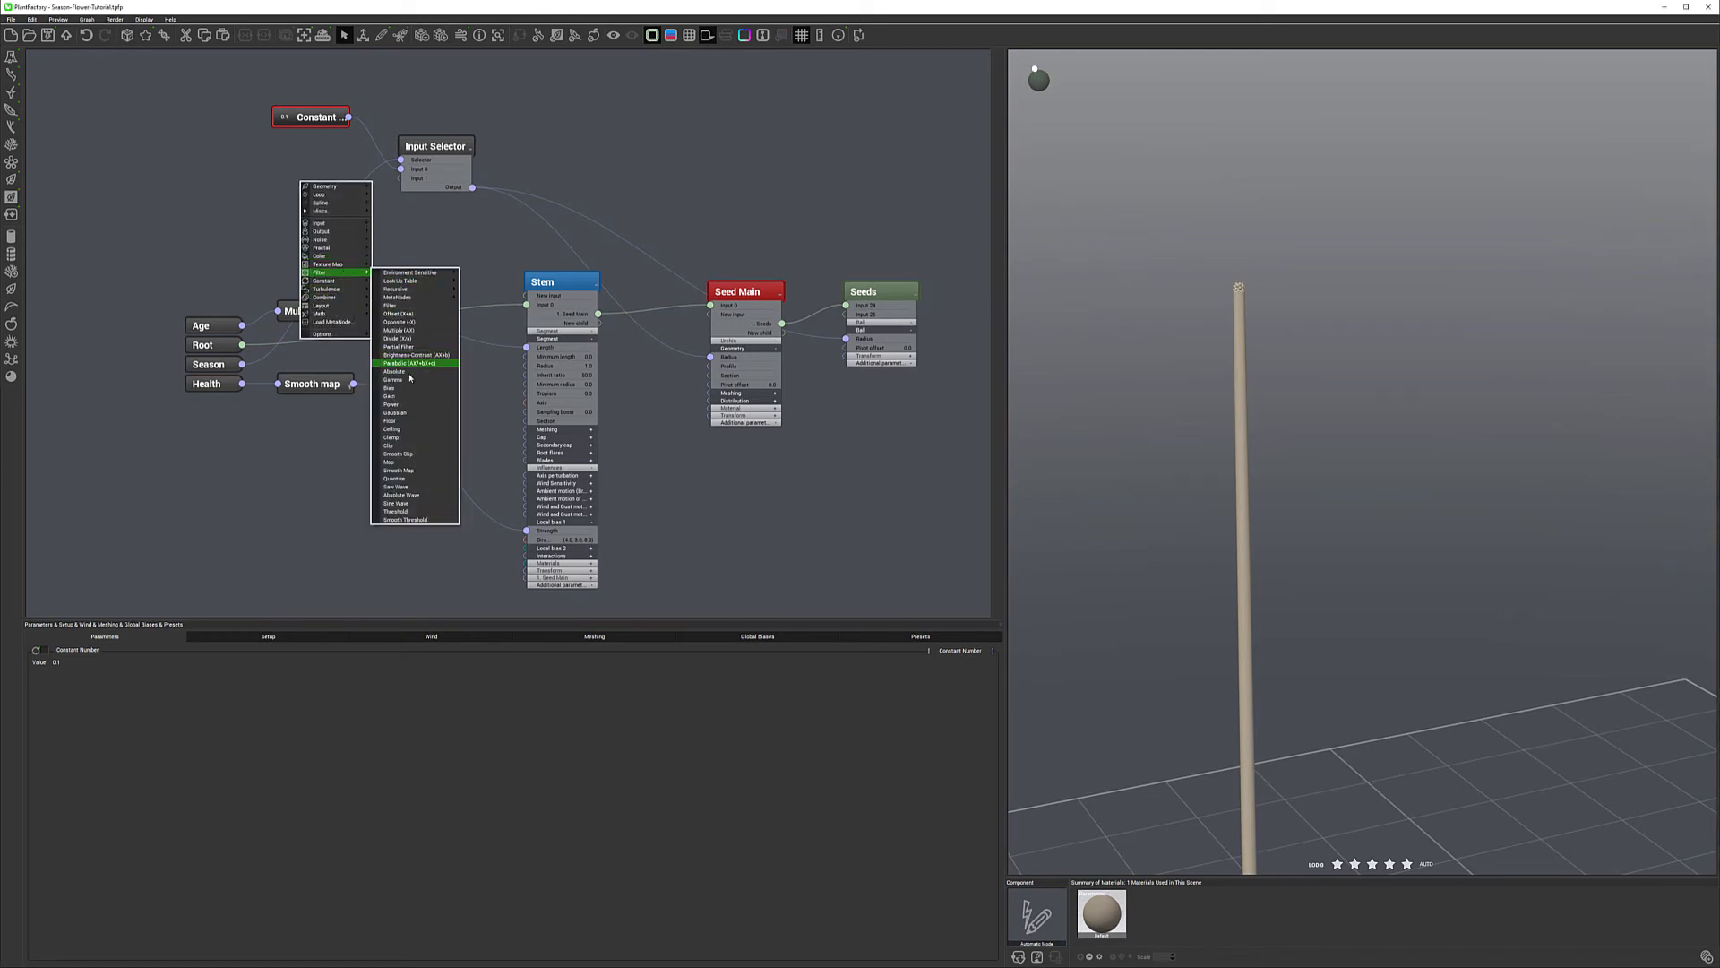
left_click(412, 470)
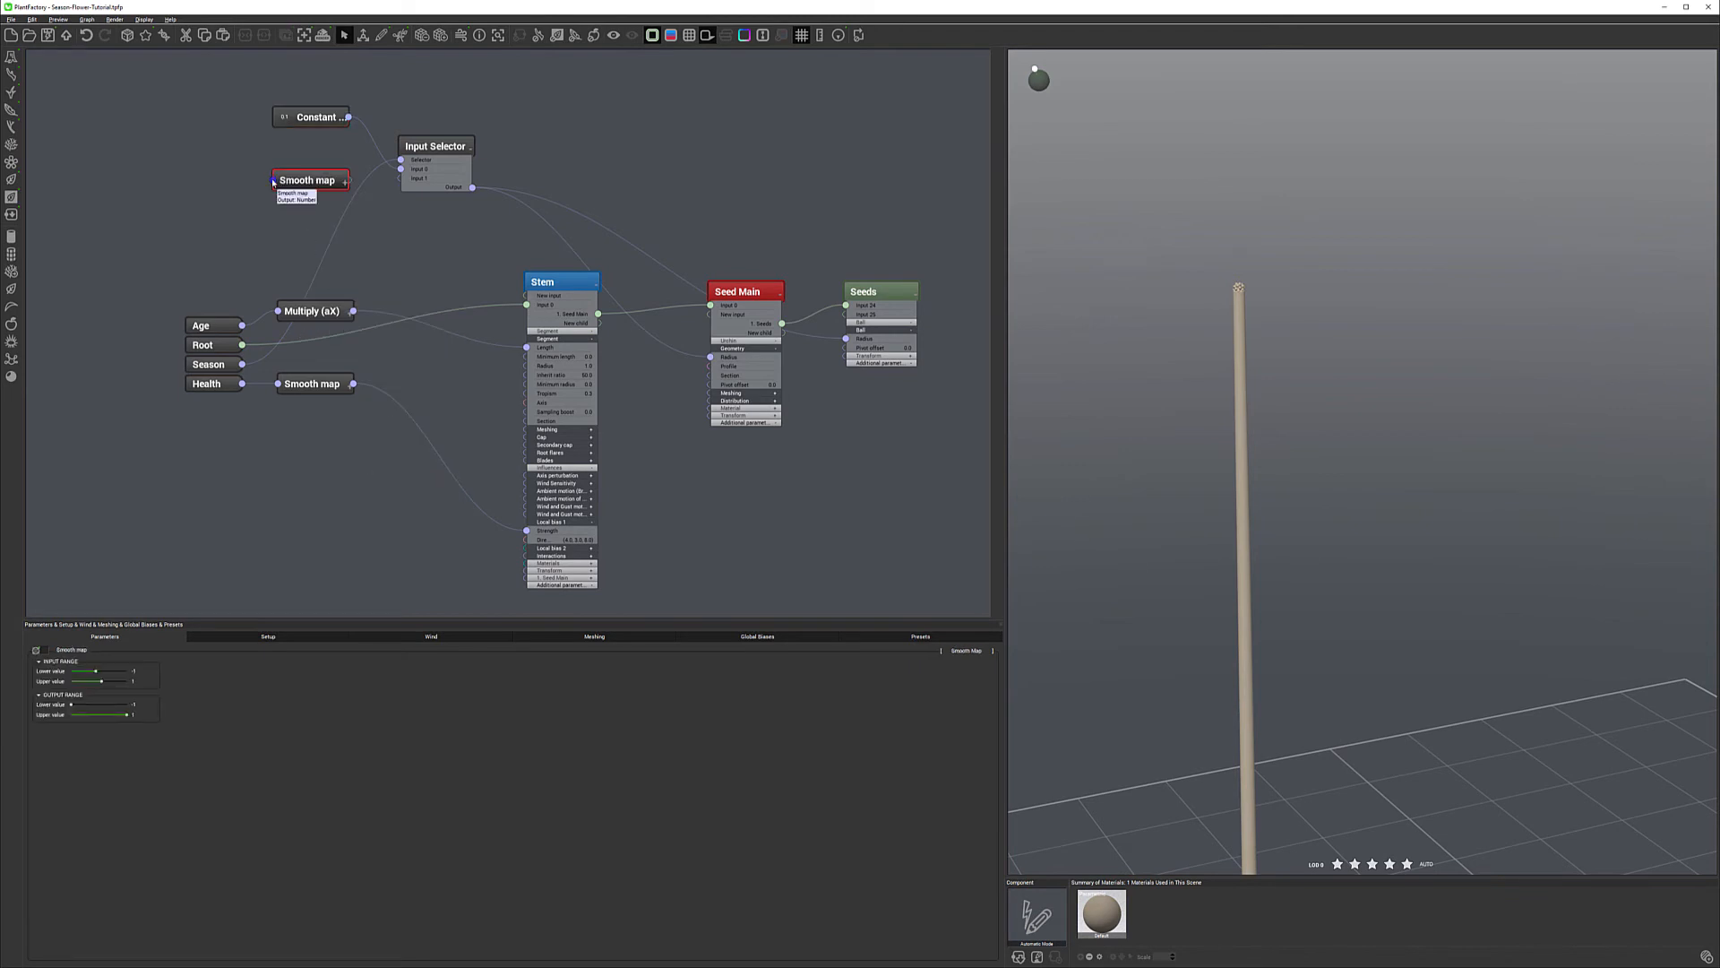
left_click_drag(274, 182, 241, 365)
Set the new Smooth map's input and output lower values to 0 and connect it to Input 1 of the Input Selector.
double_click(141, 671)
double_click(142, 702)
type("0")
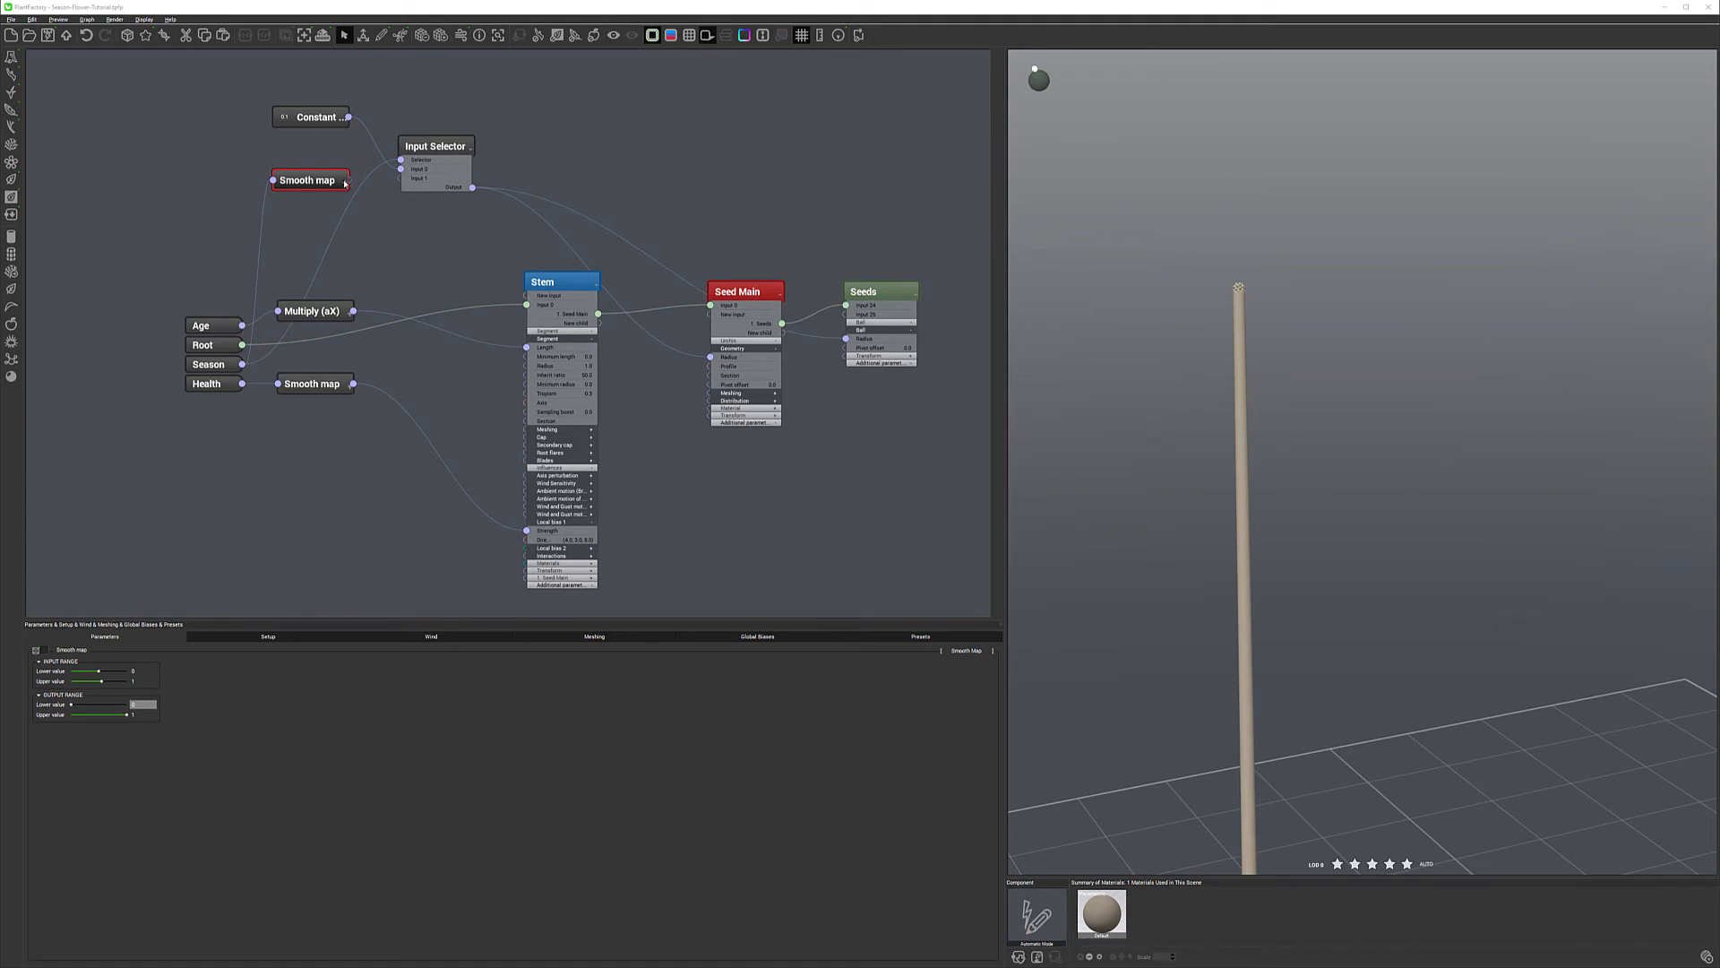
left_click(347, 182)
left_click(401, 179)
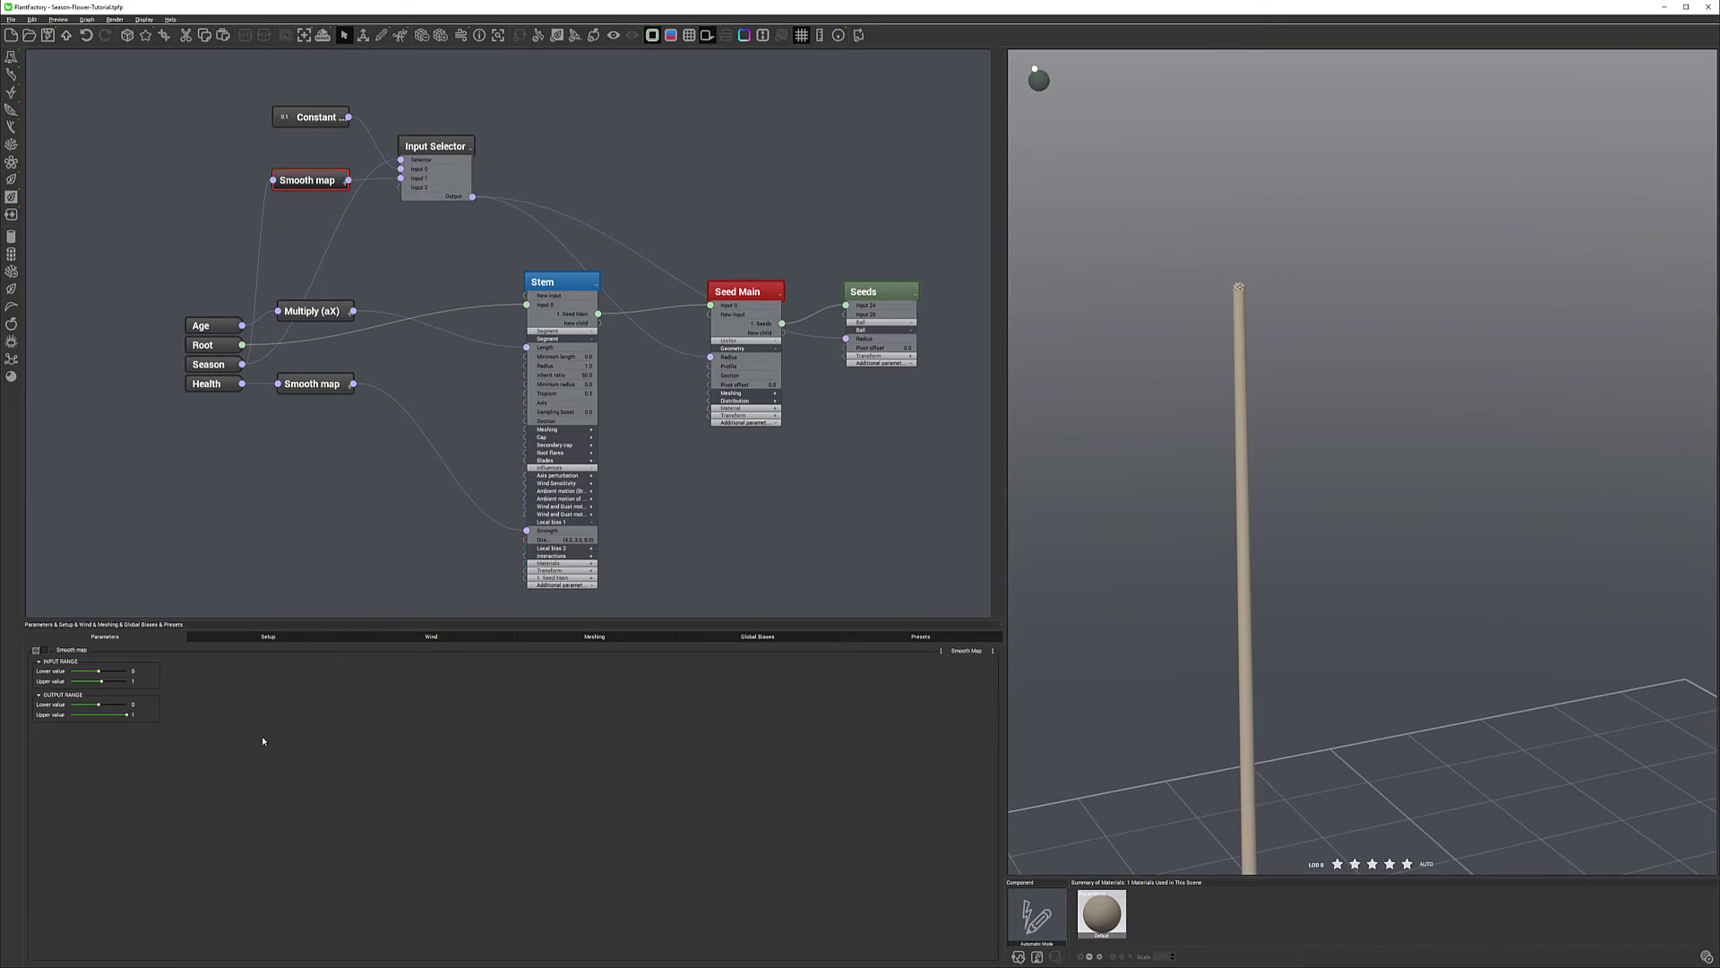
Vary the plant's Season between spring and summer to check how the Input Selector changes the seed head.
left_click(257, 636)
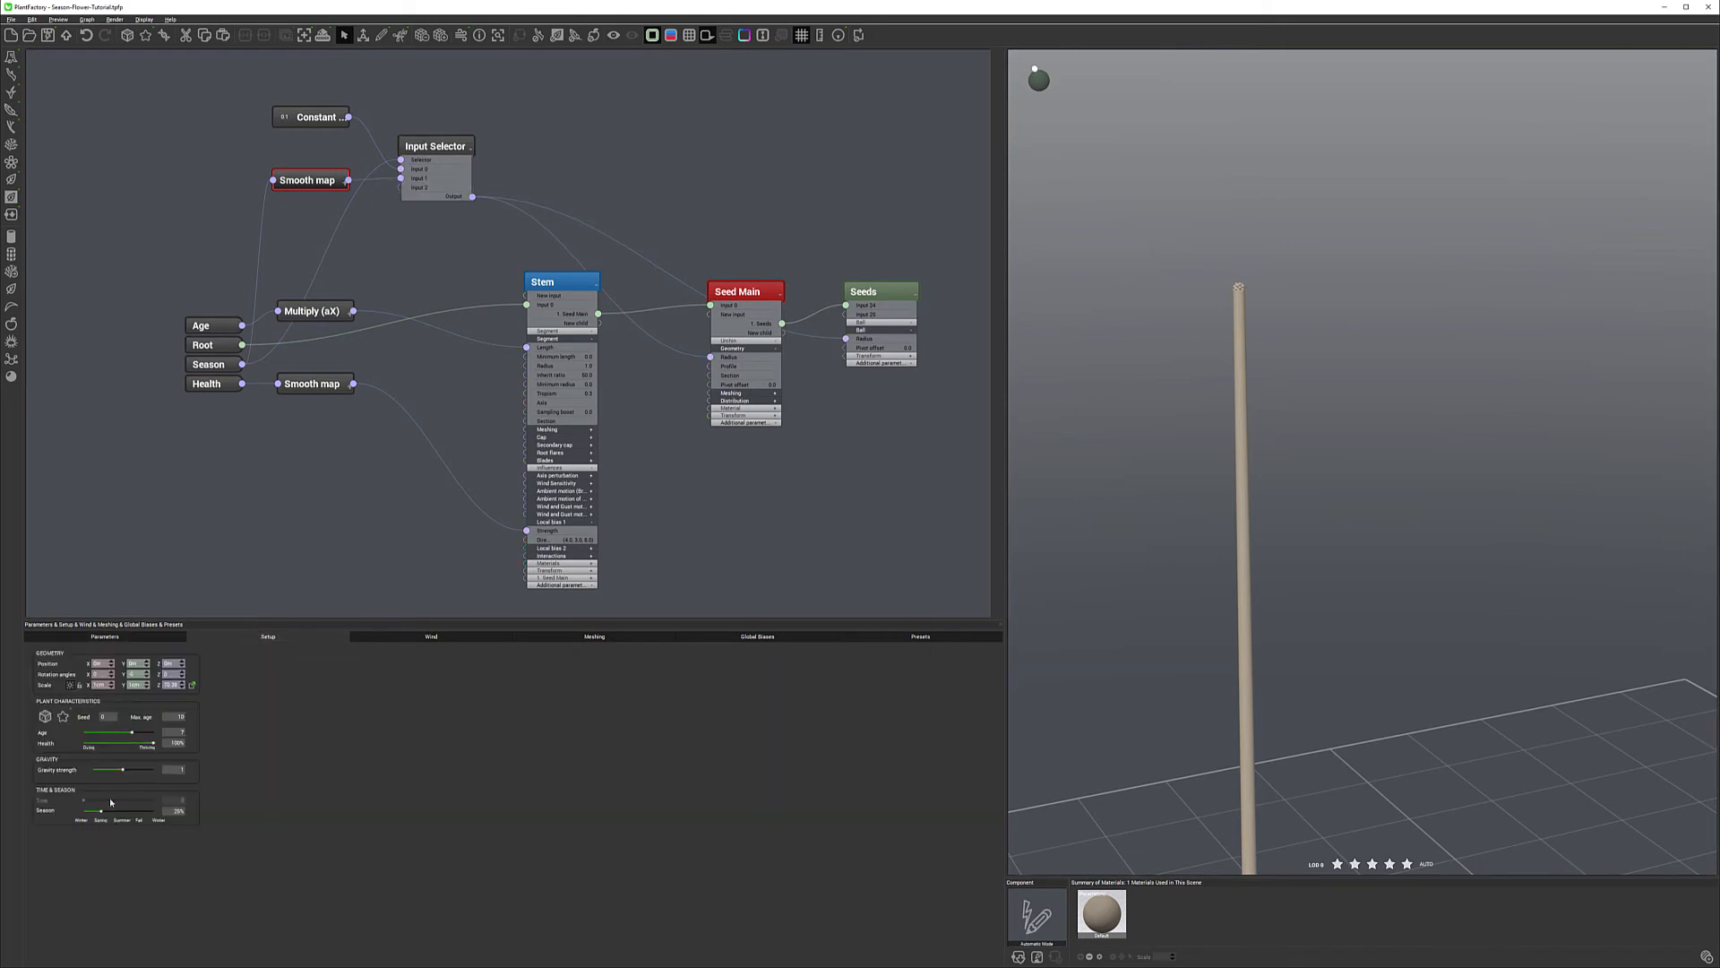
mouse_move(99, 810)
left_mouse_down()
mouse_move(75, 816)
mouse_move(113, 819)
left_mouse_up()
left_click_drag(128, 809, 131, 809)
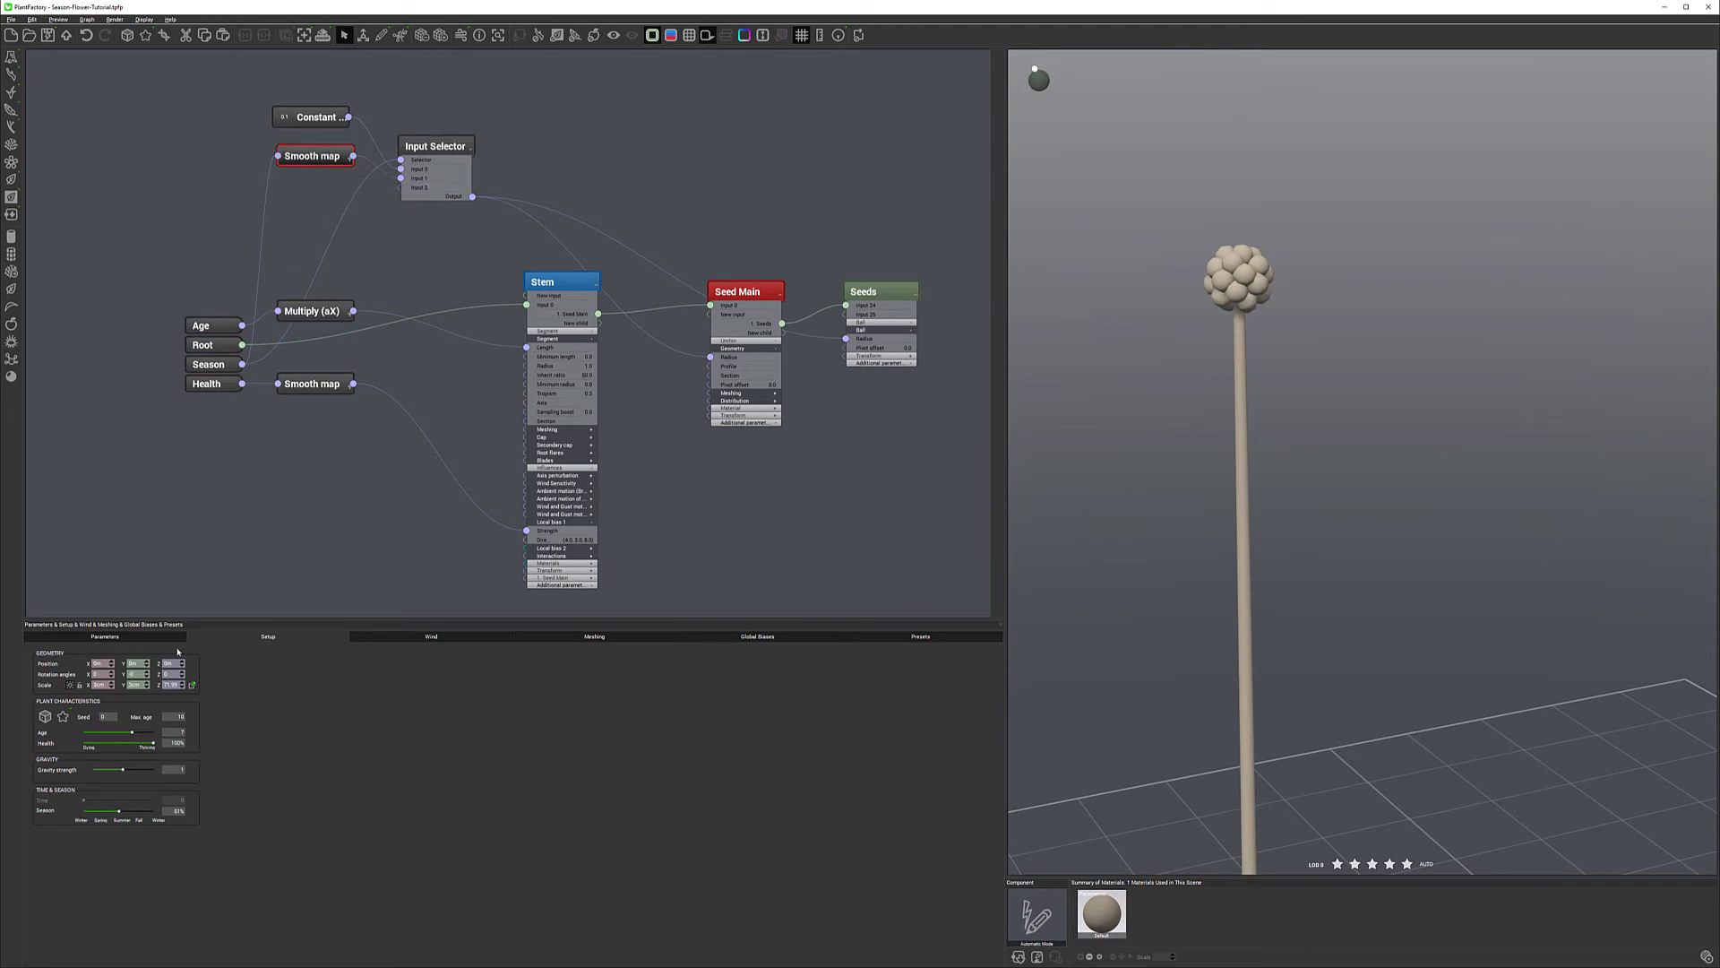
left_click(126, 636)
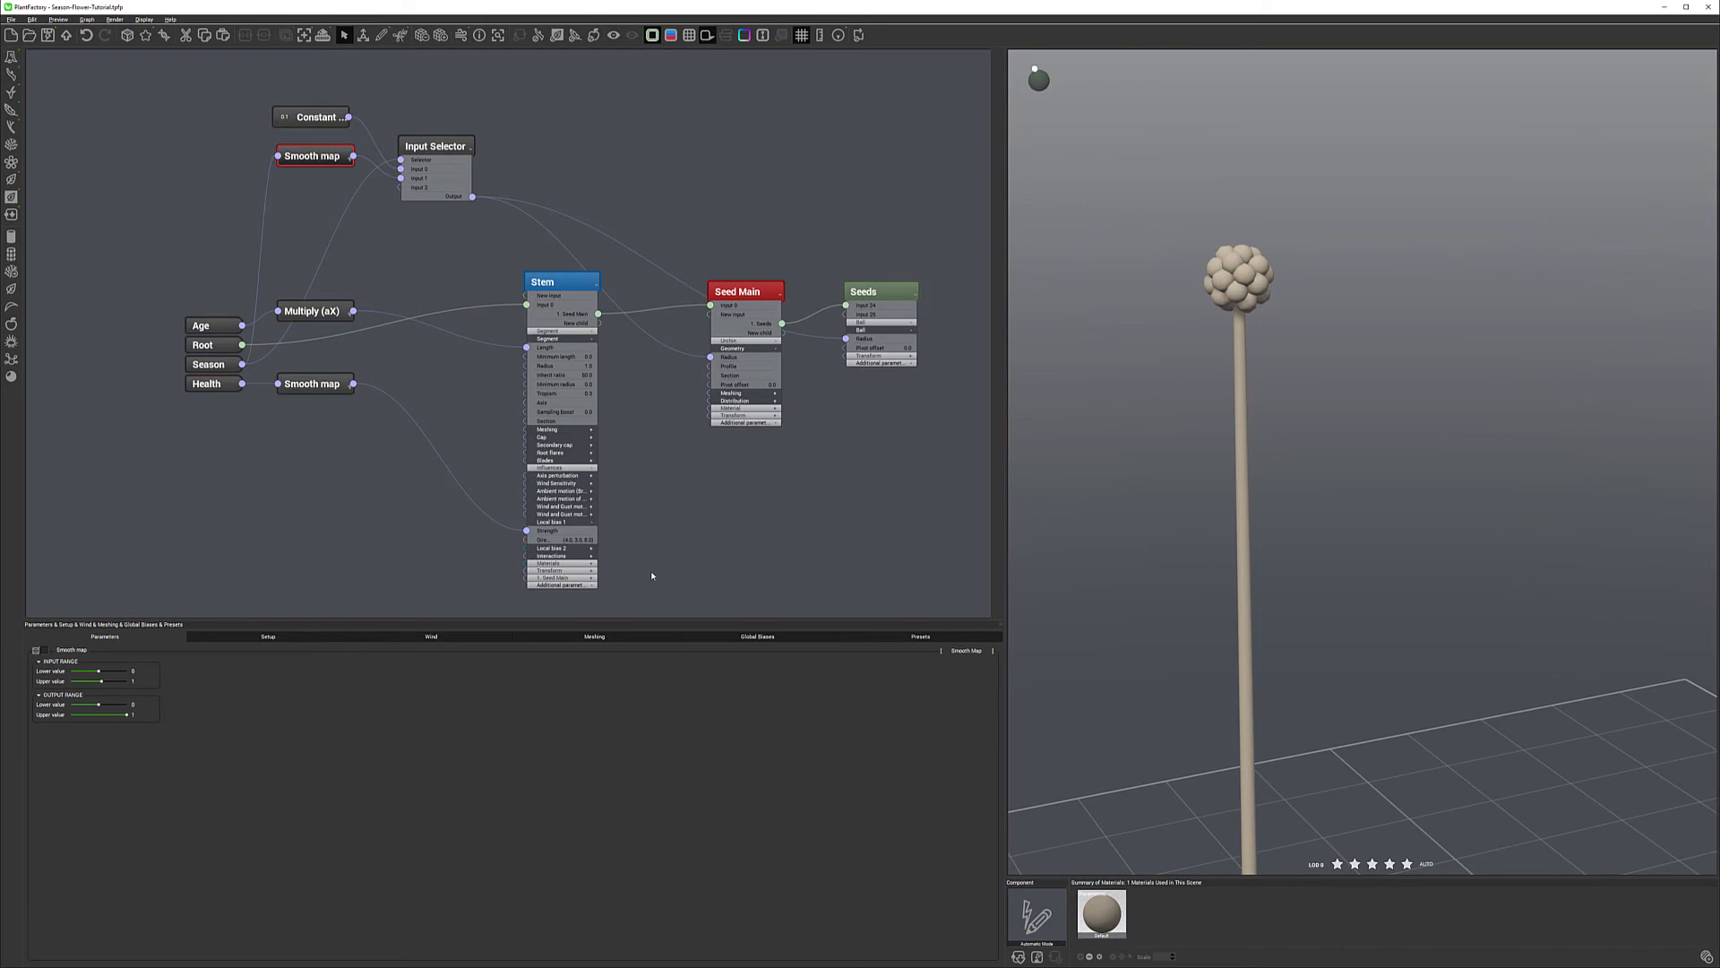
left_click(434, 146)
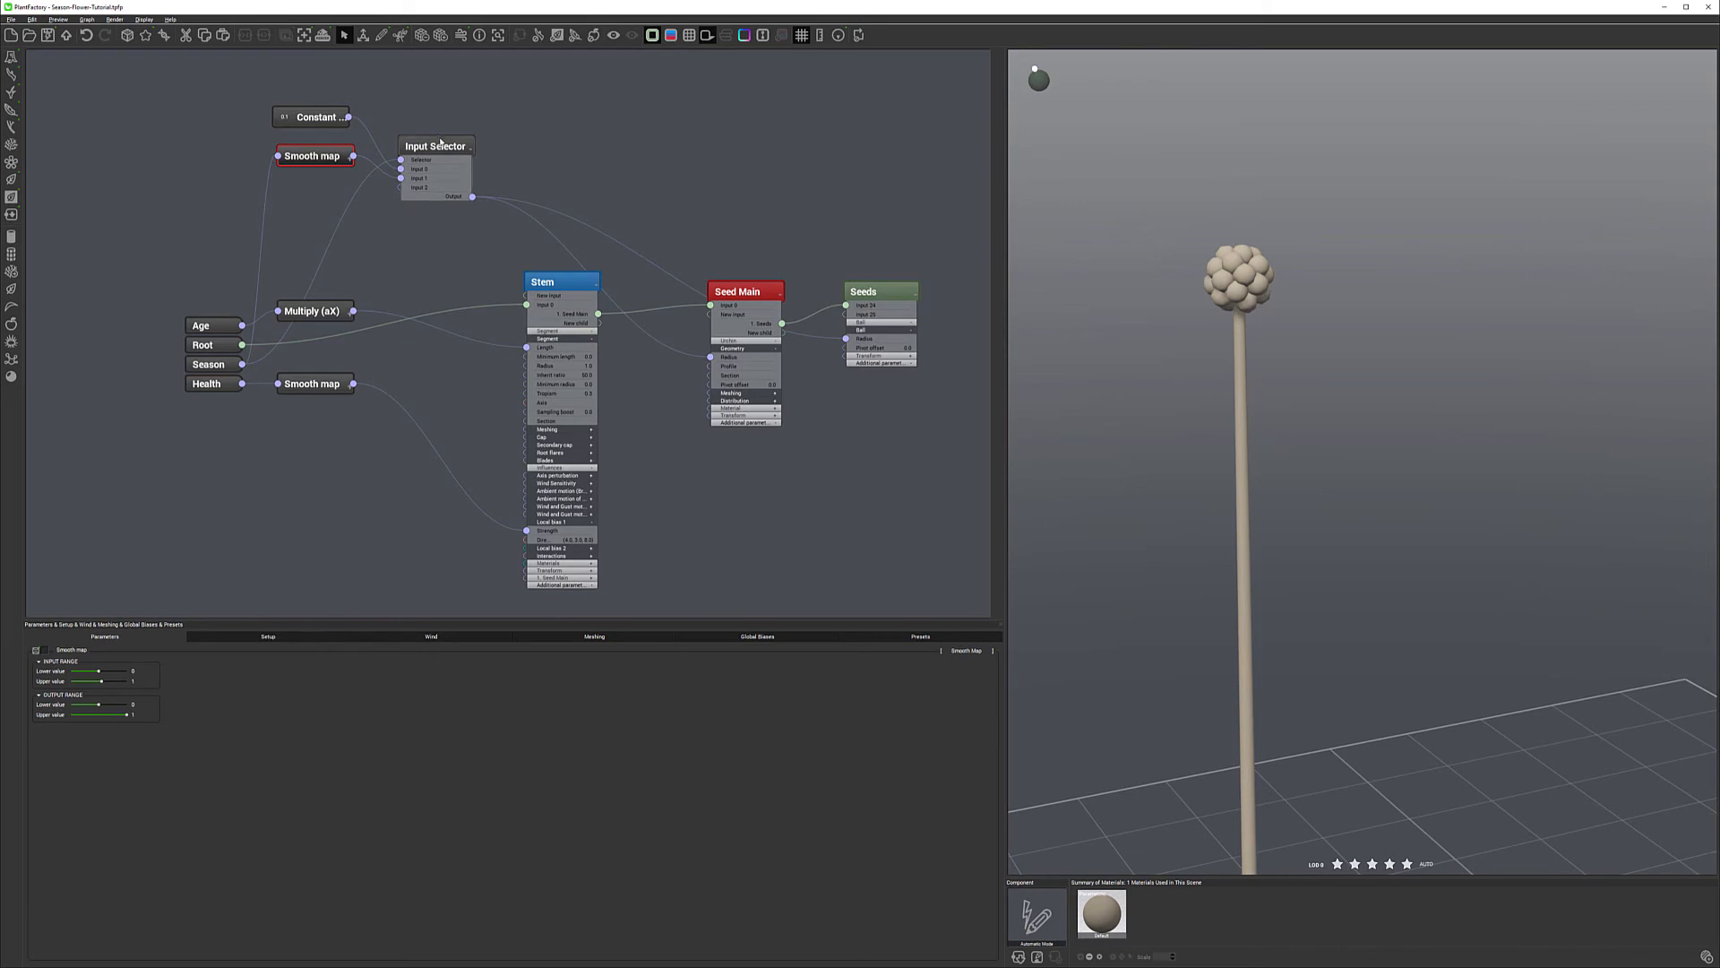
left_click(290, 636)
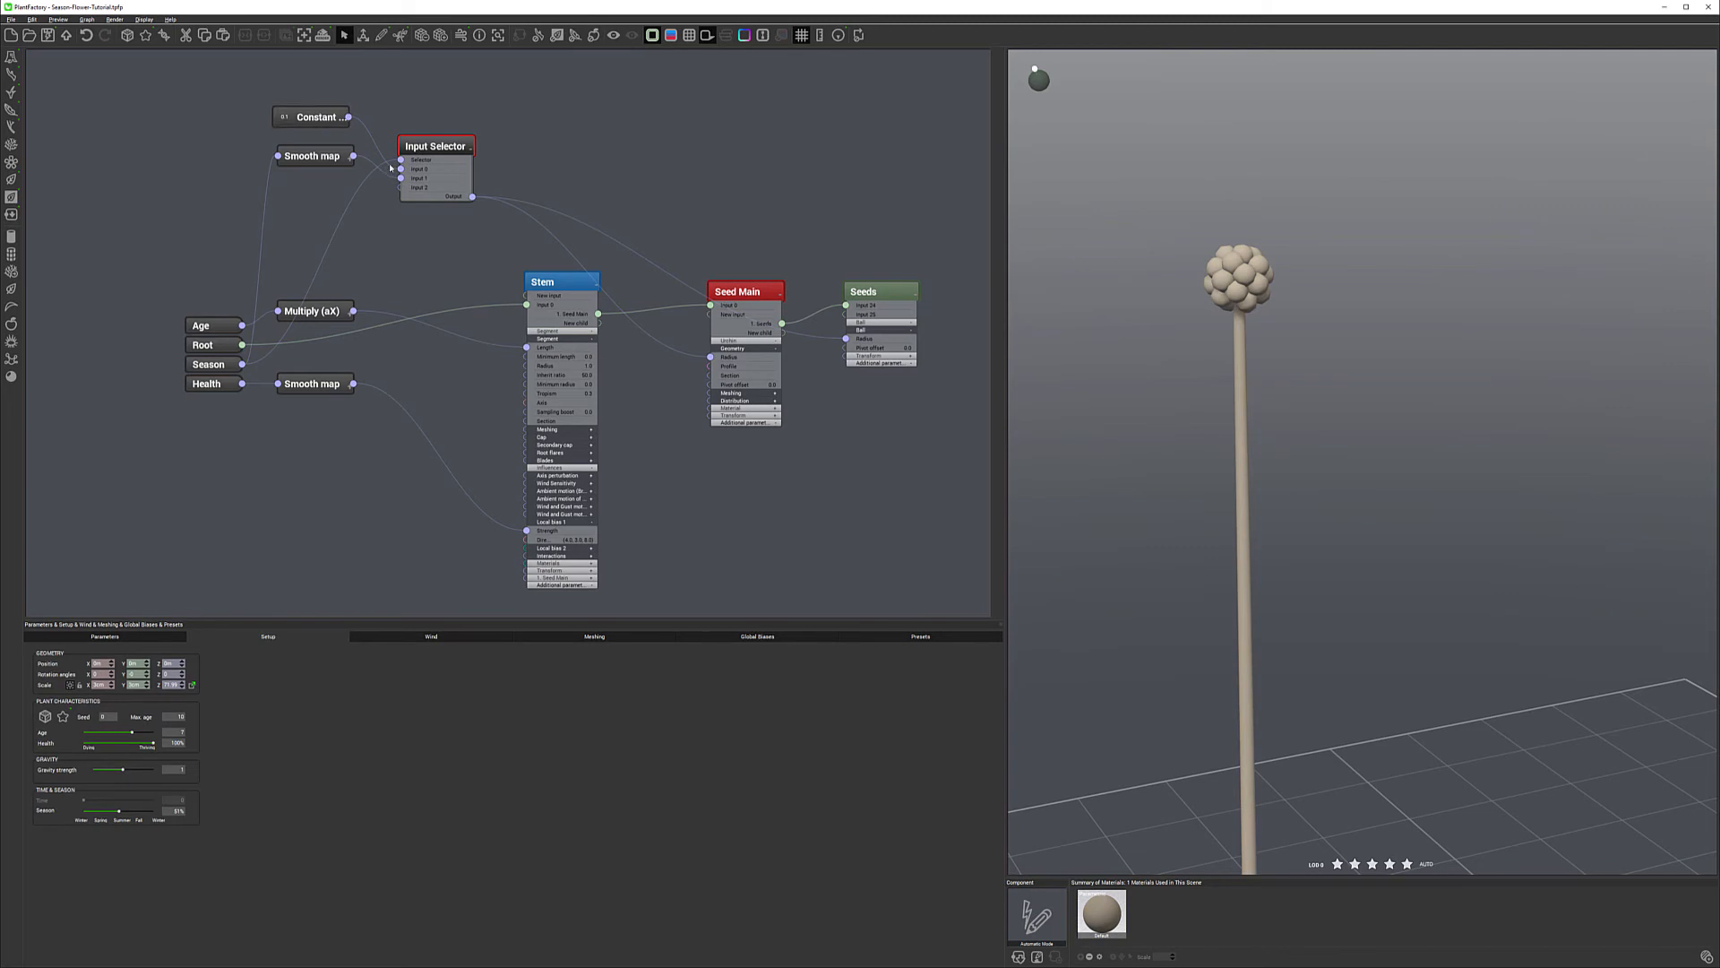
left_click_drag(121, 812, 102, 810)
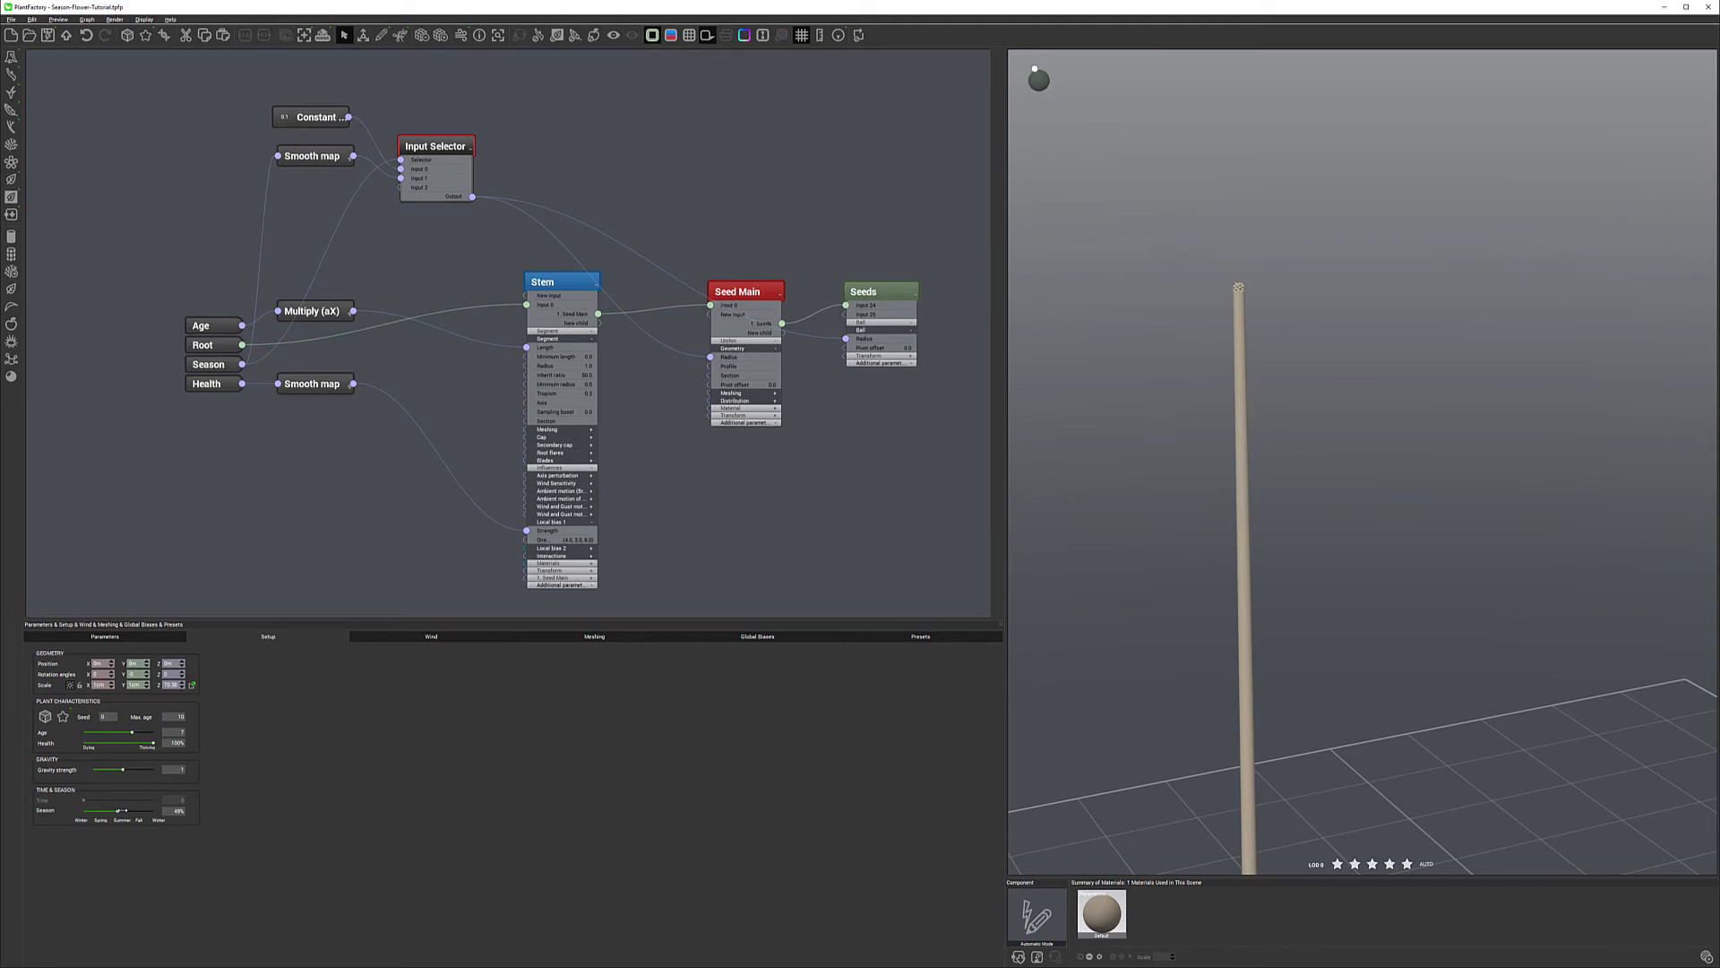
left_click_drag(125, 810, 93, 809)
Add a Constant Number node with a value of 1 below the Smooth map that feeds the Input Selector.
right_click(307, 216)
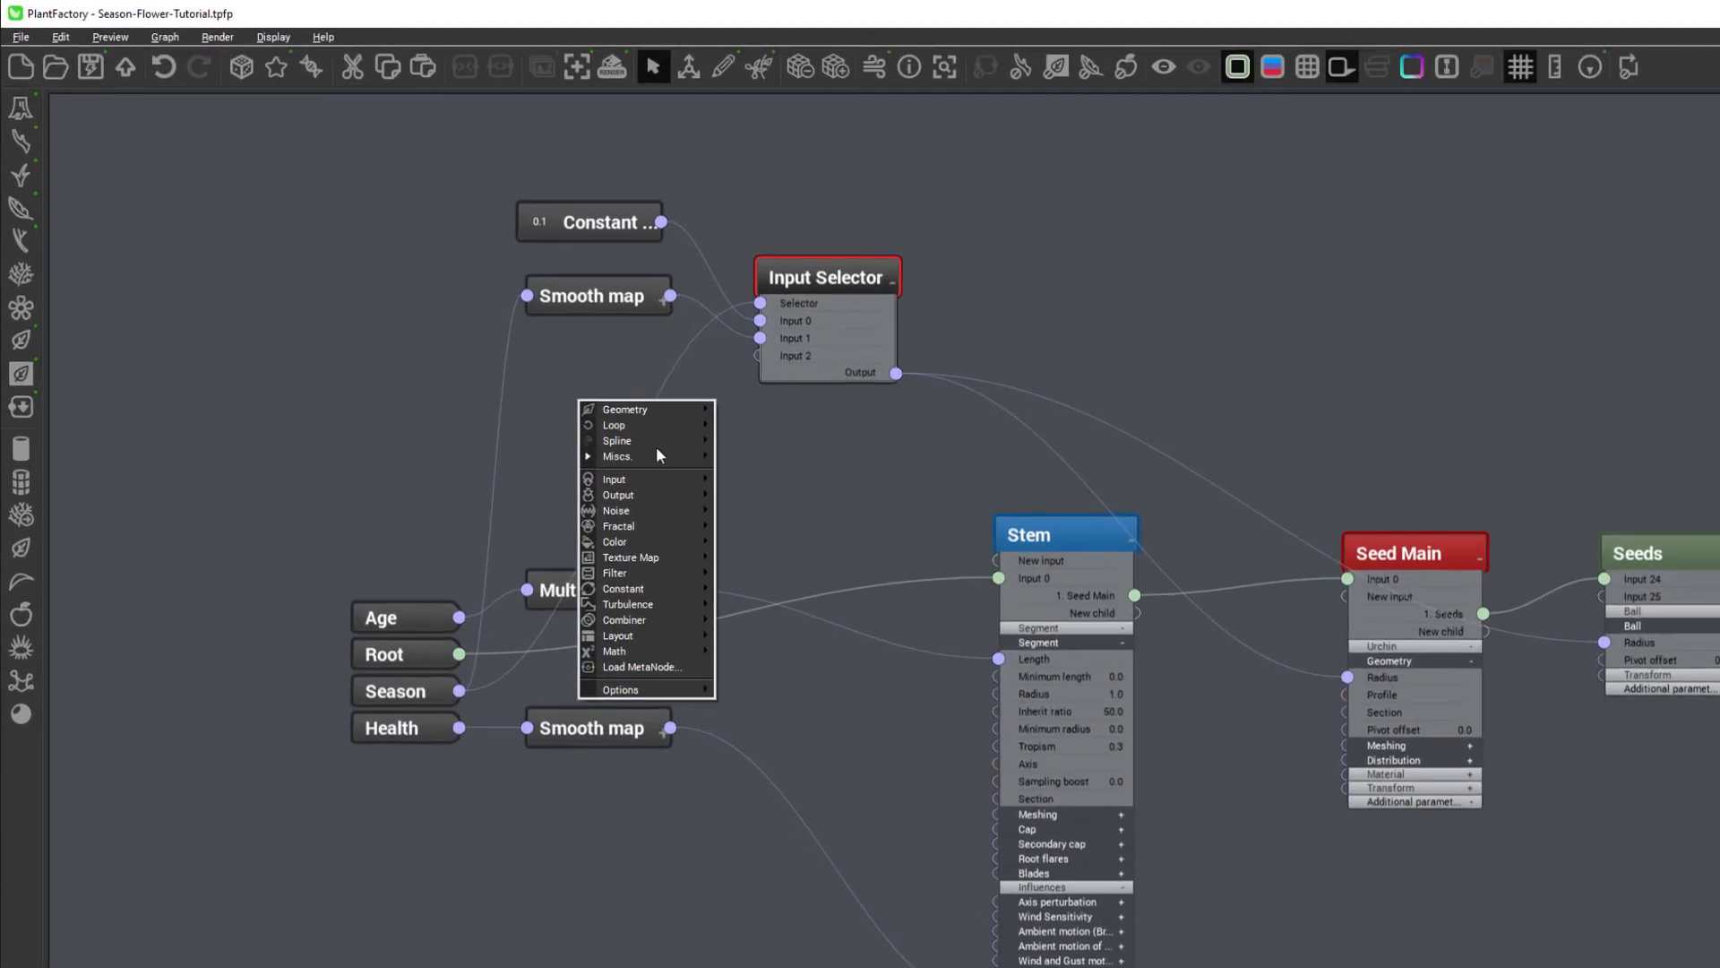
mouse_move(663, 578)
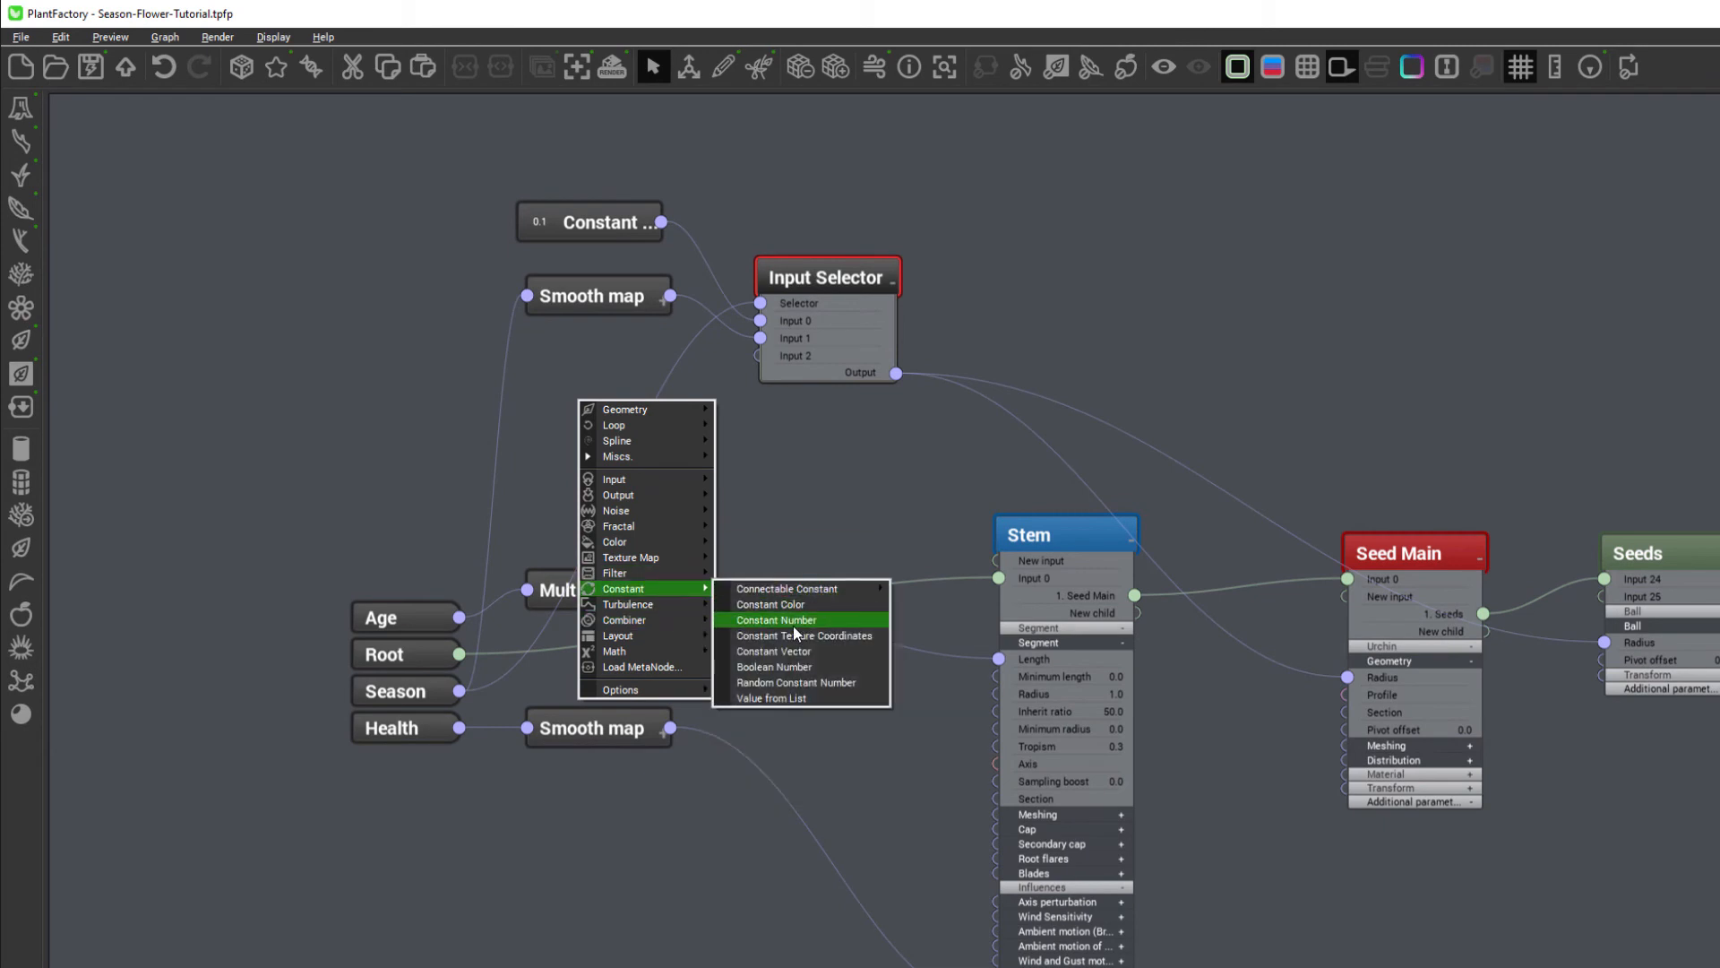
left_click(792, 620)
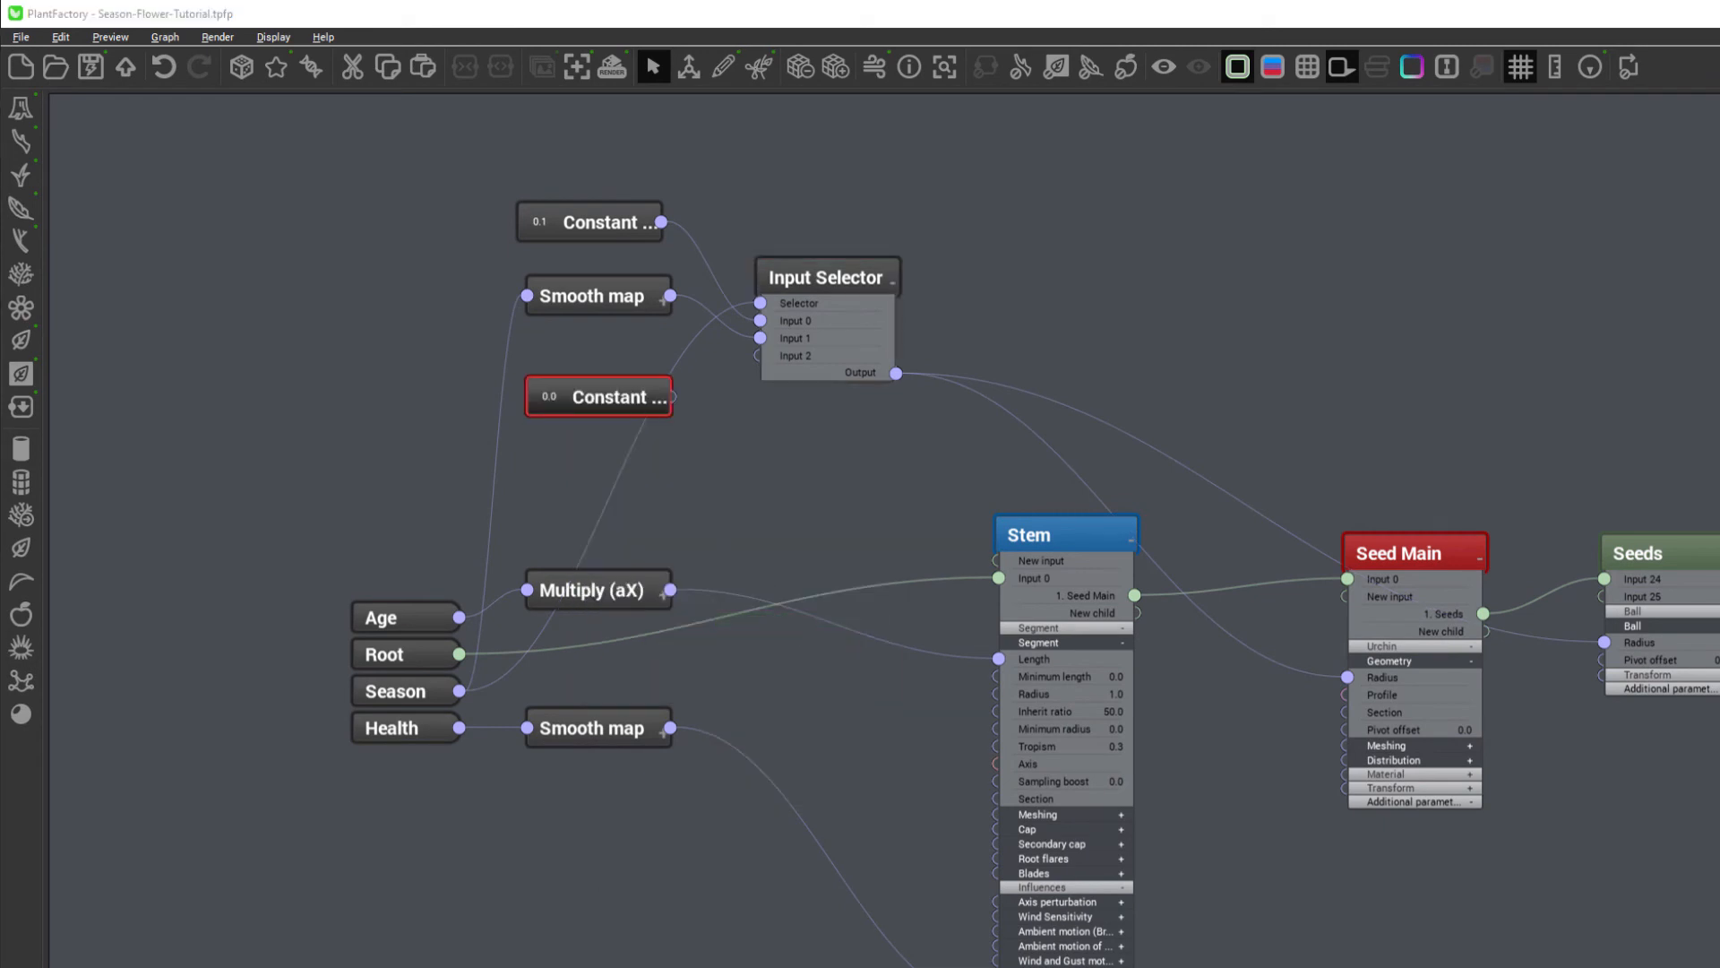
left_click(439, 906)
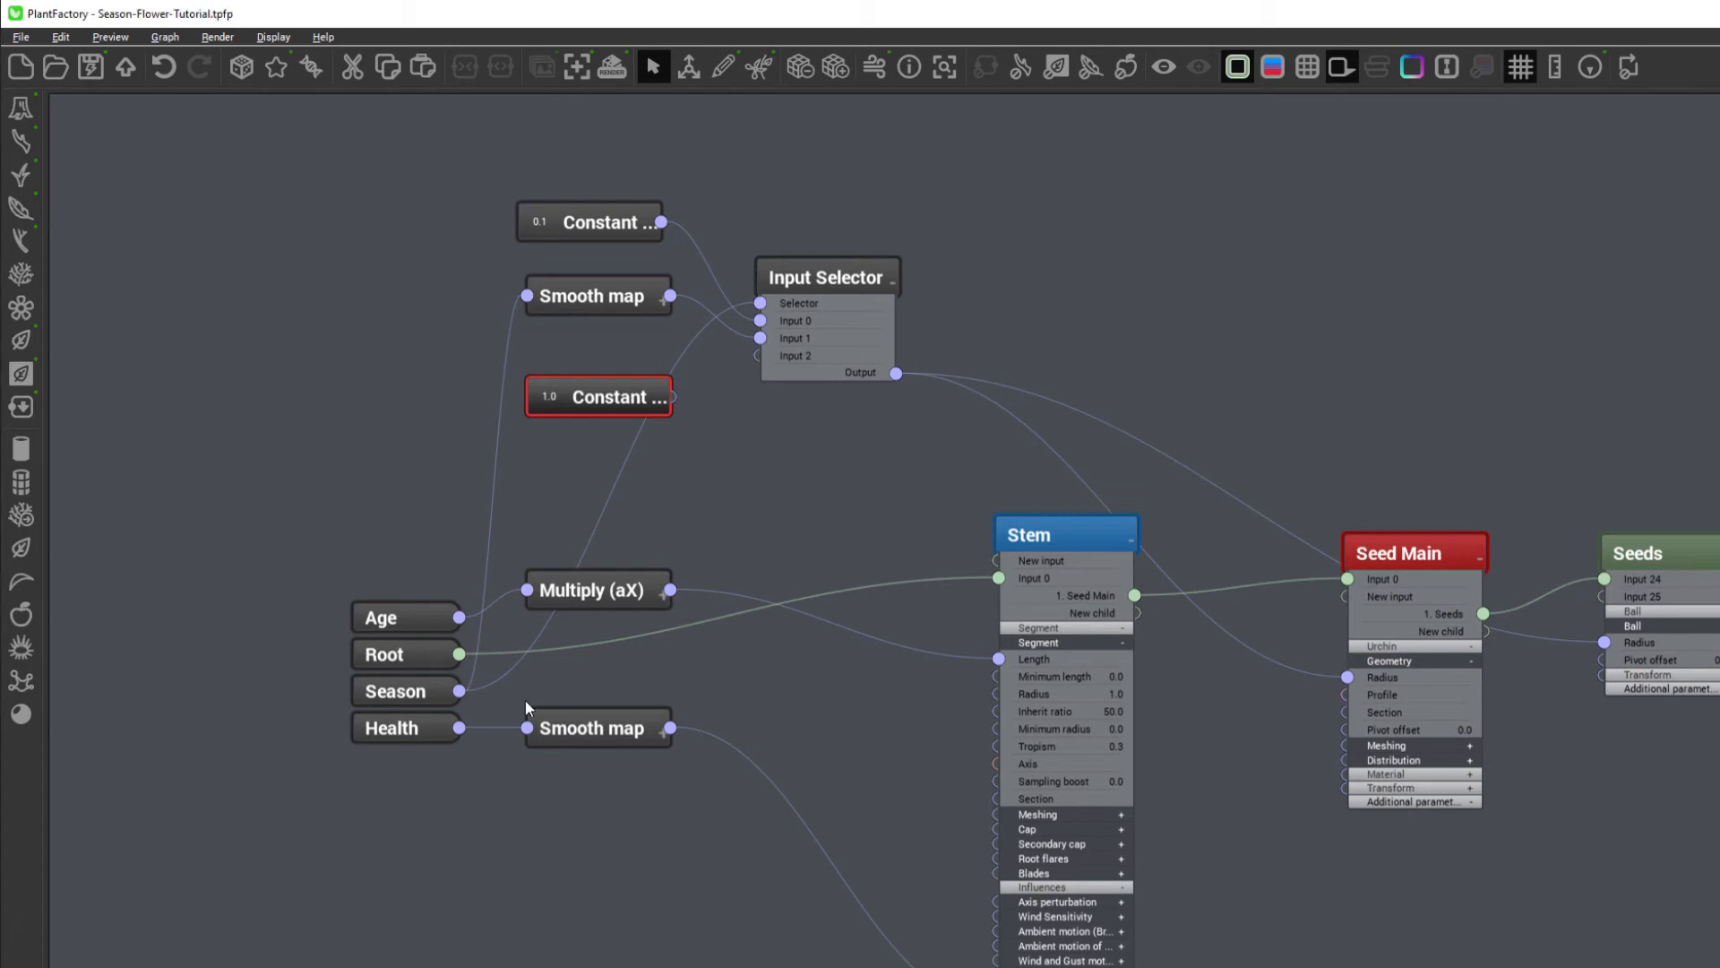
Connect Season to Input 2 and the 1.0 constant to Input 3 of the Input Selector, rearranging the nodes to make room.
mouse_move(598, 381)
left_mouse_down()
mouse_move(605, 351)
mouse_move(756, 384)
mouse_move(759, 362)
mouse_move(652, 383)
mouse_move(788, 356)
mouse_move(632, 363)
mouse_move(638, 472)
mouse_move(638, 445)
mouse_move(422, 366)
mouse_move(445, 397)
left_mouse_up()
mouse_move(557, 602)
left_mouse_down()
mouse_move(564, 796)
mouse_move(538, 823)
left_mouse_up()
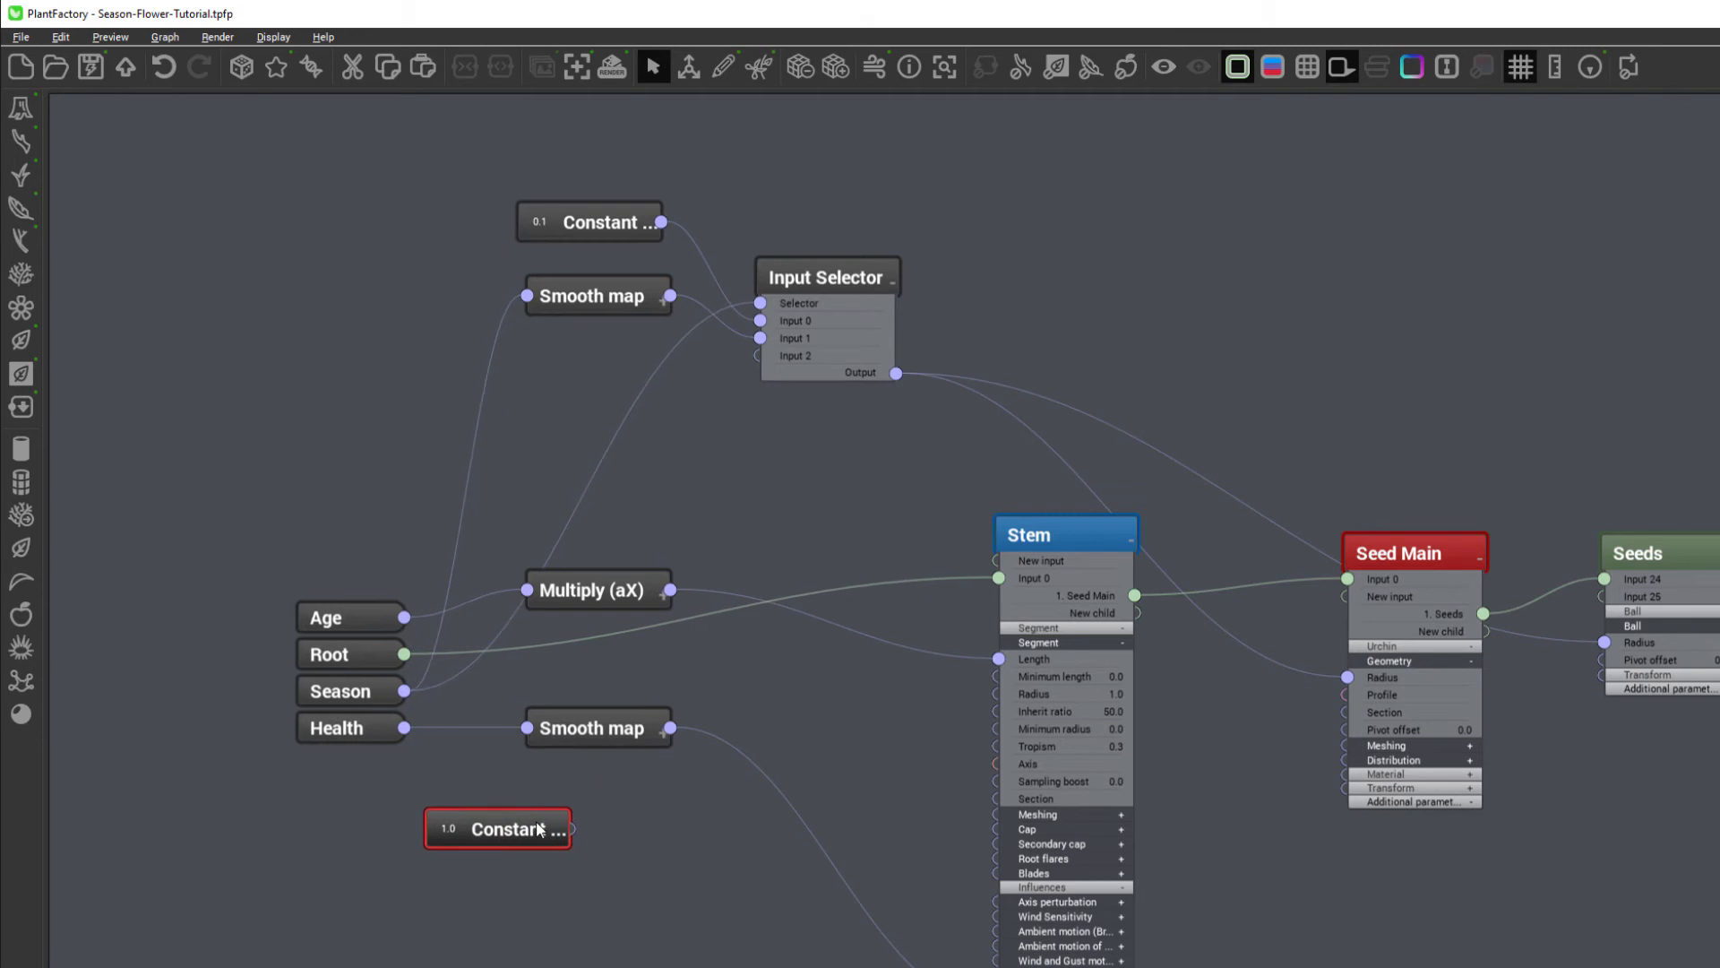
left_click_drag(406, 691, 761, 354)
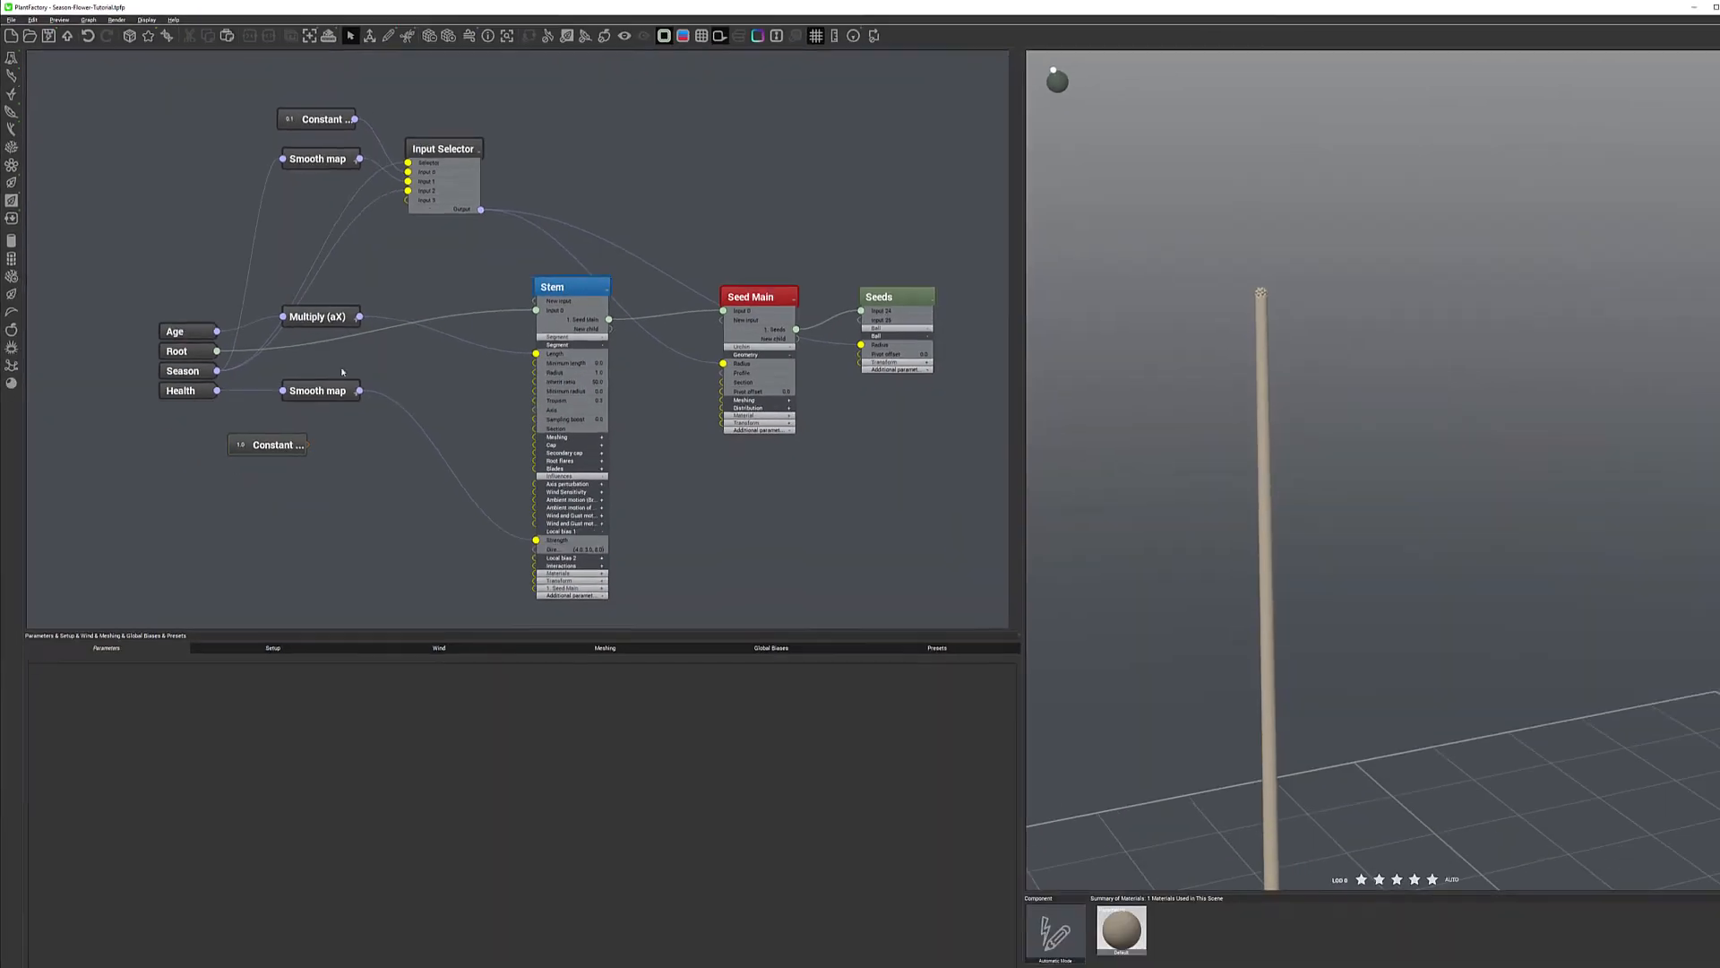
mouse_move(290, 445)
left_mouse_down()
mouse_move(339, 242)
mouse_move(400, 196)
left_mouse_up()
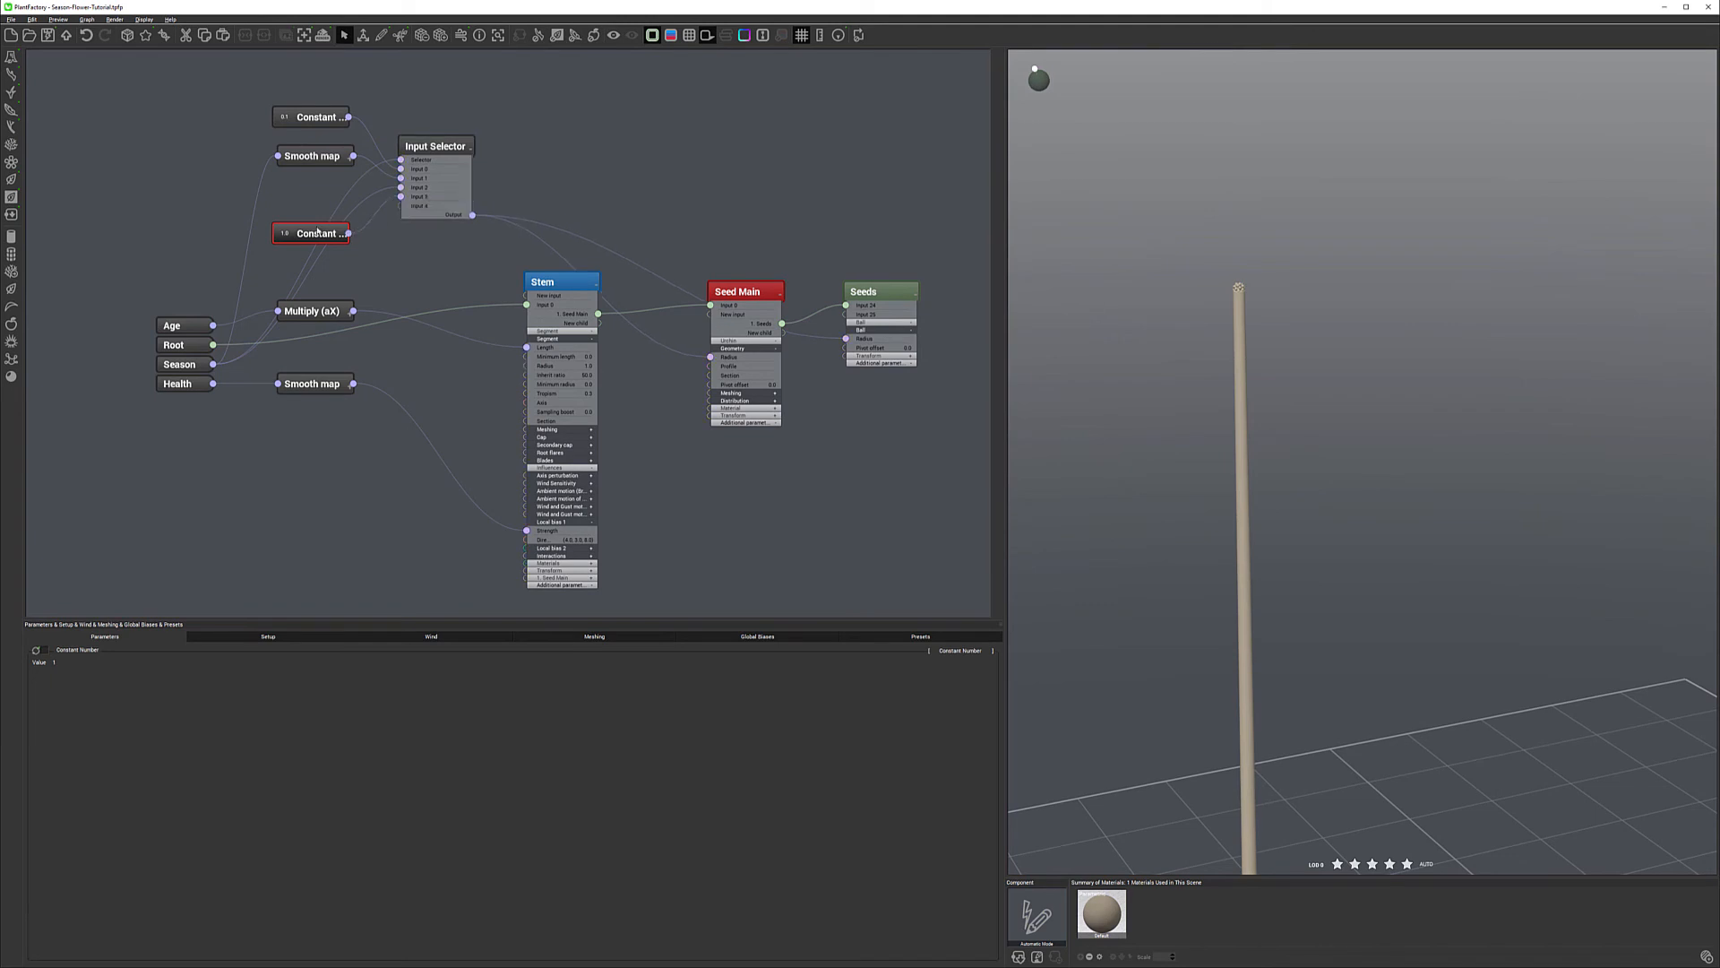
left_click_drag(315, 232, 314, 224)
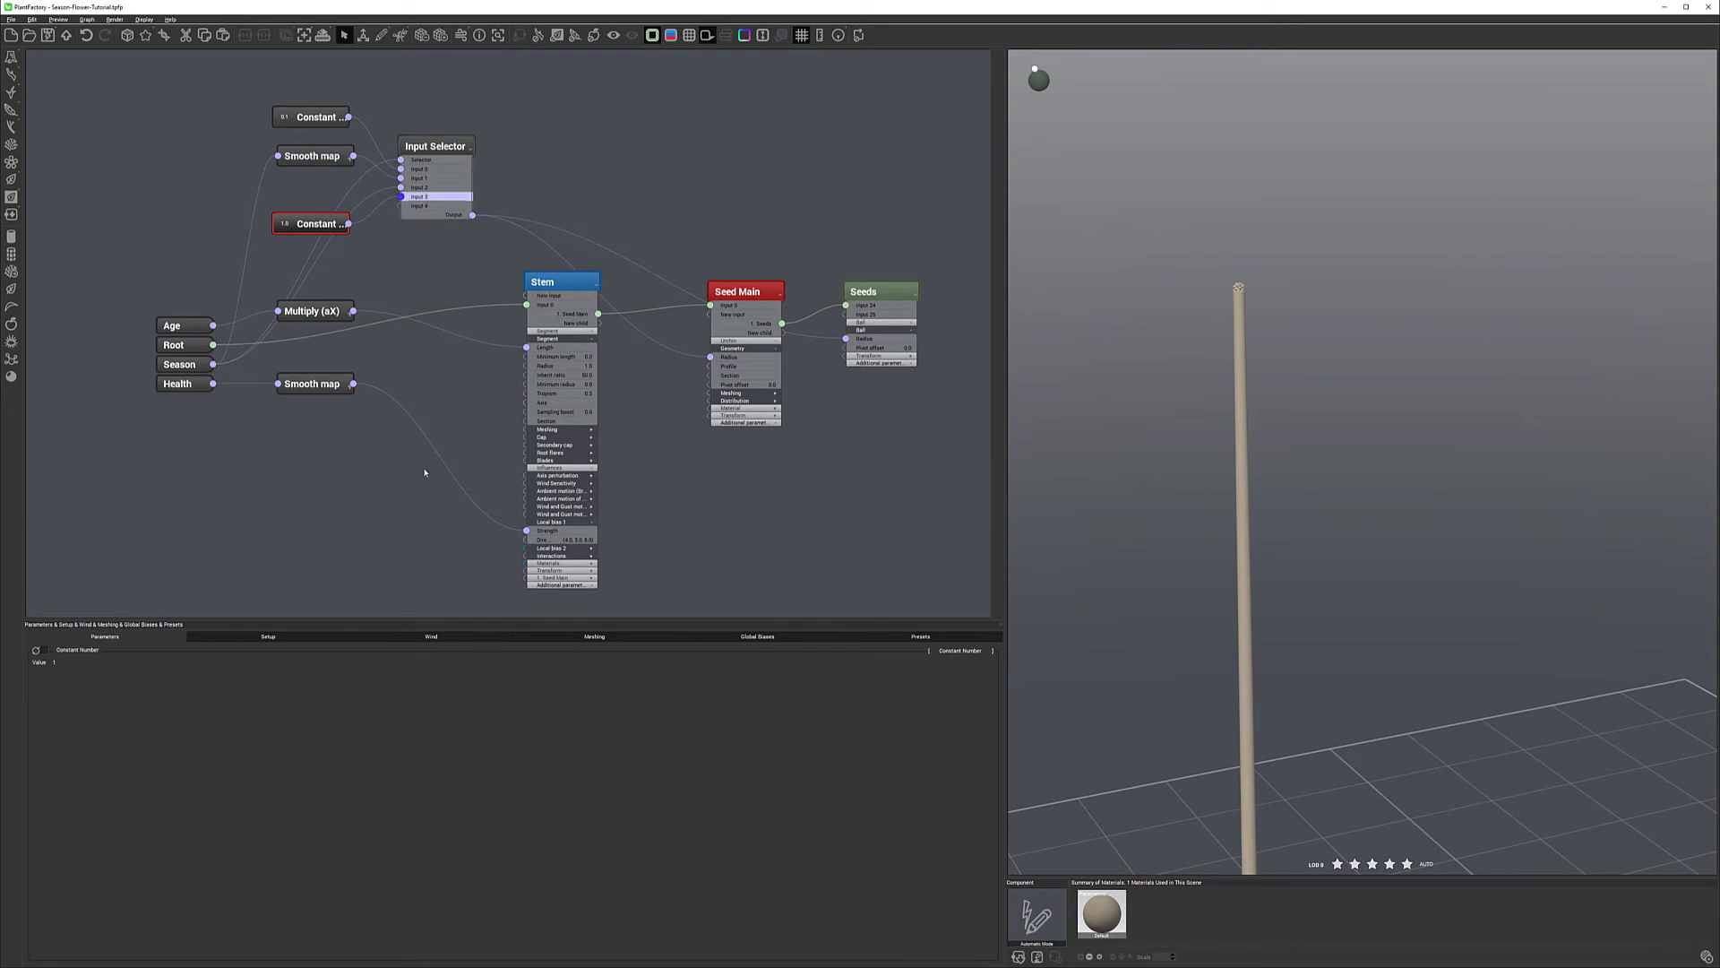
Vary the plant's Season from winter through fall to check how the seed head's size responds.
left_click(265, 637)
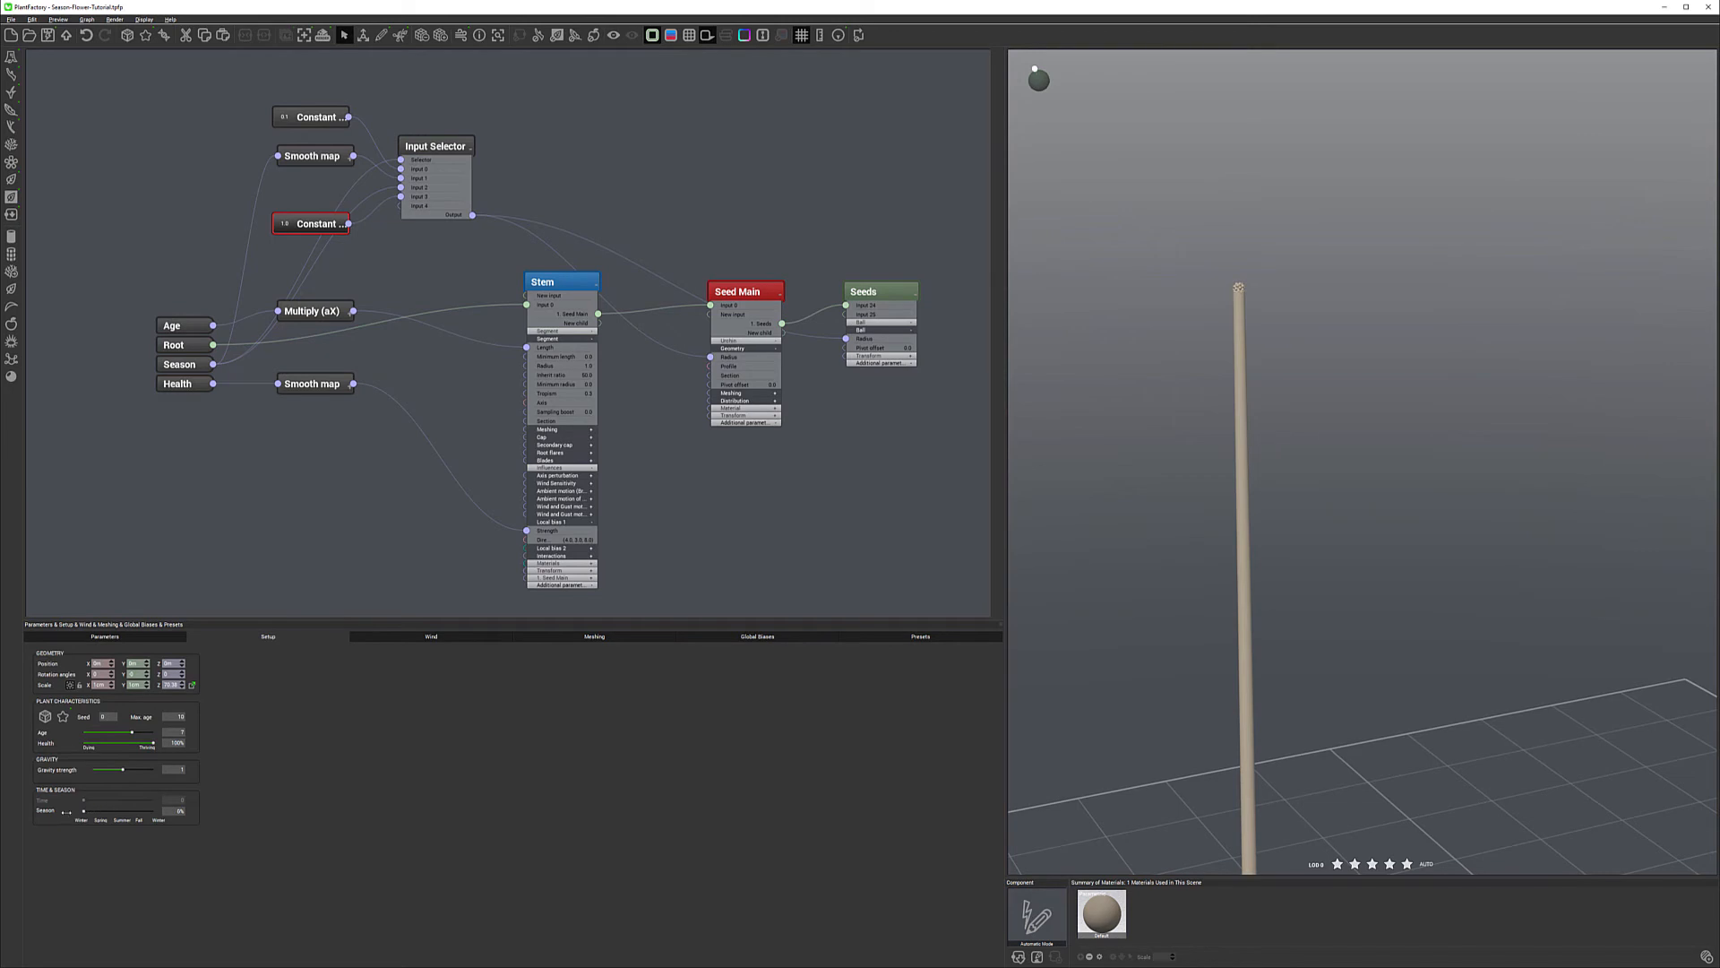
left_click_drag(85, 811, 101, 811)
left_click_drag(105, 814, 141, 811)
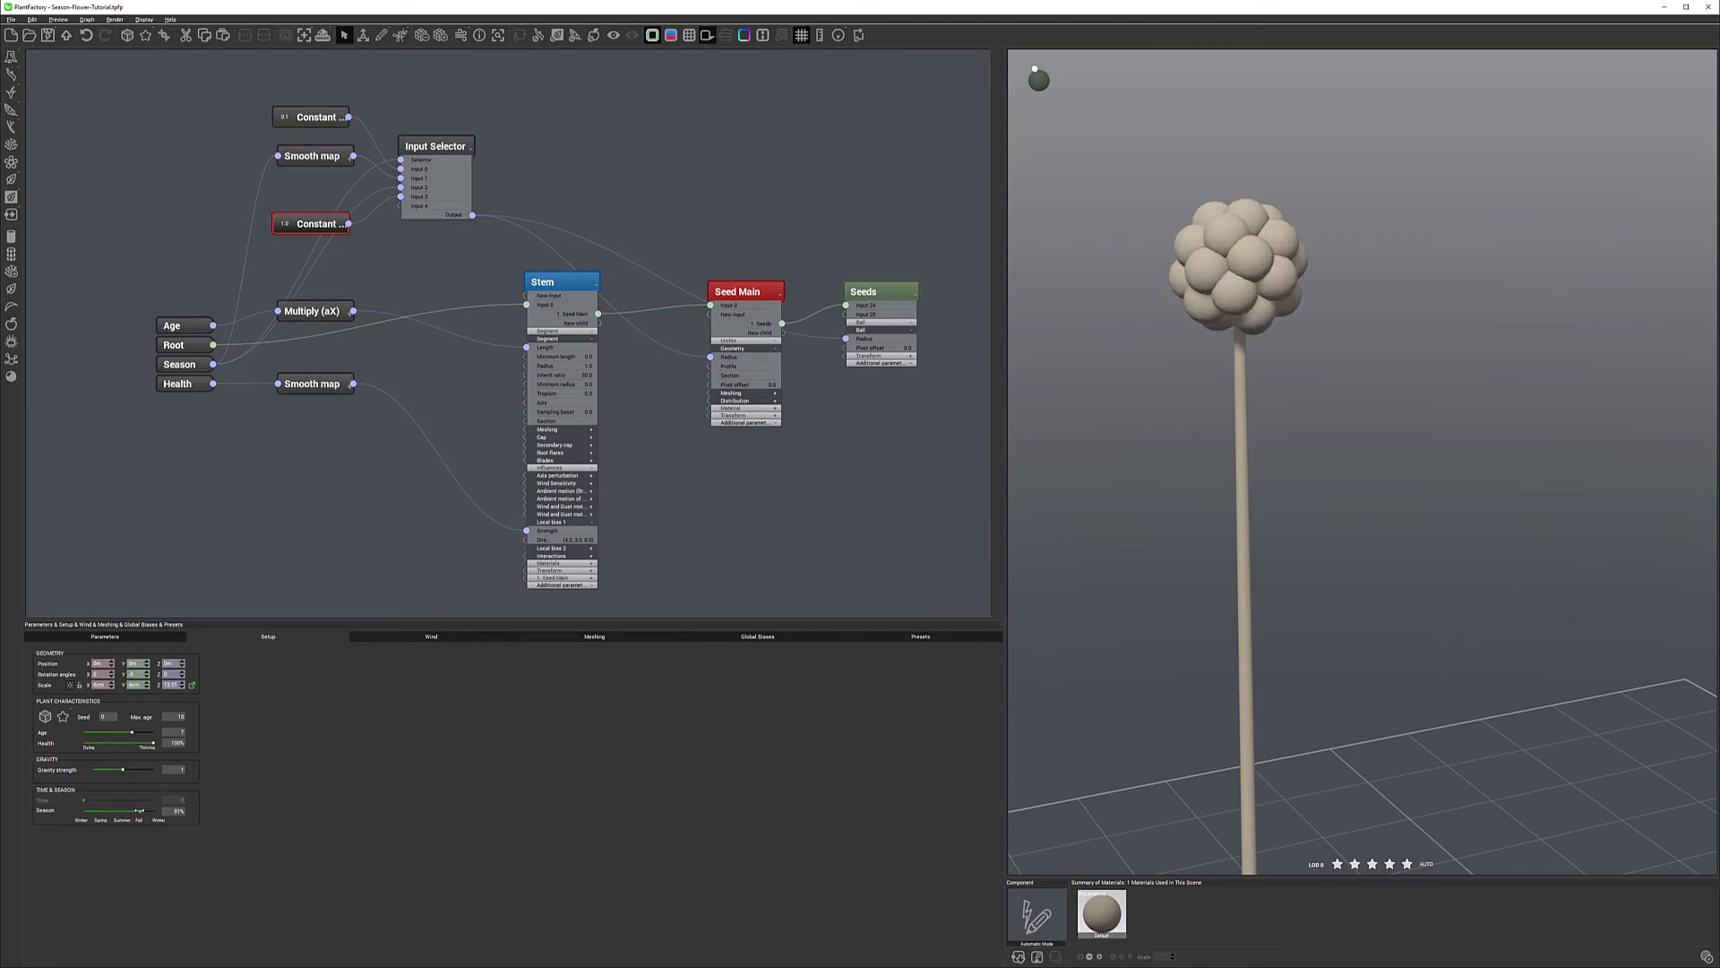
left_click_drag(140, 813, 135, 811)
mouse_move(144, 811)
left_mouse_down()
mouse_move(82, 811)
mouse_move(126, 812)
left_mouse_up()
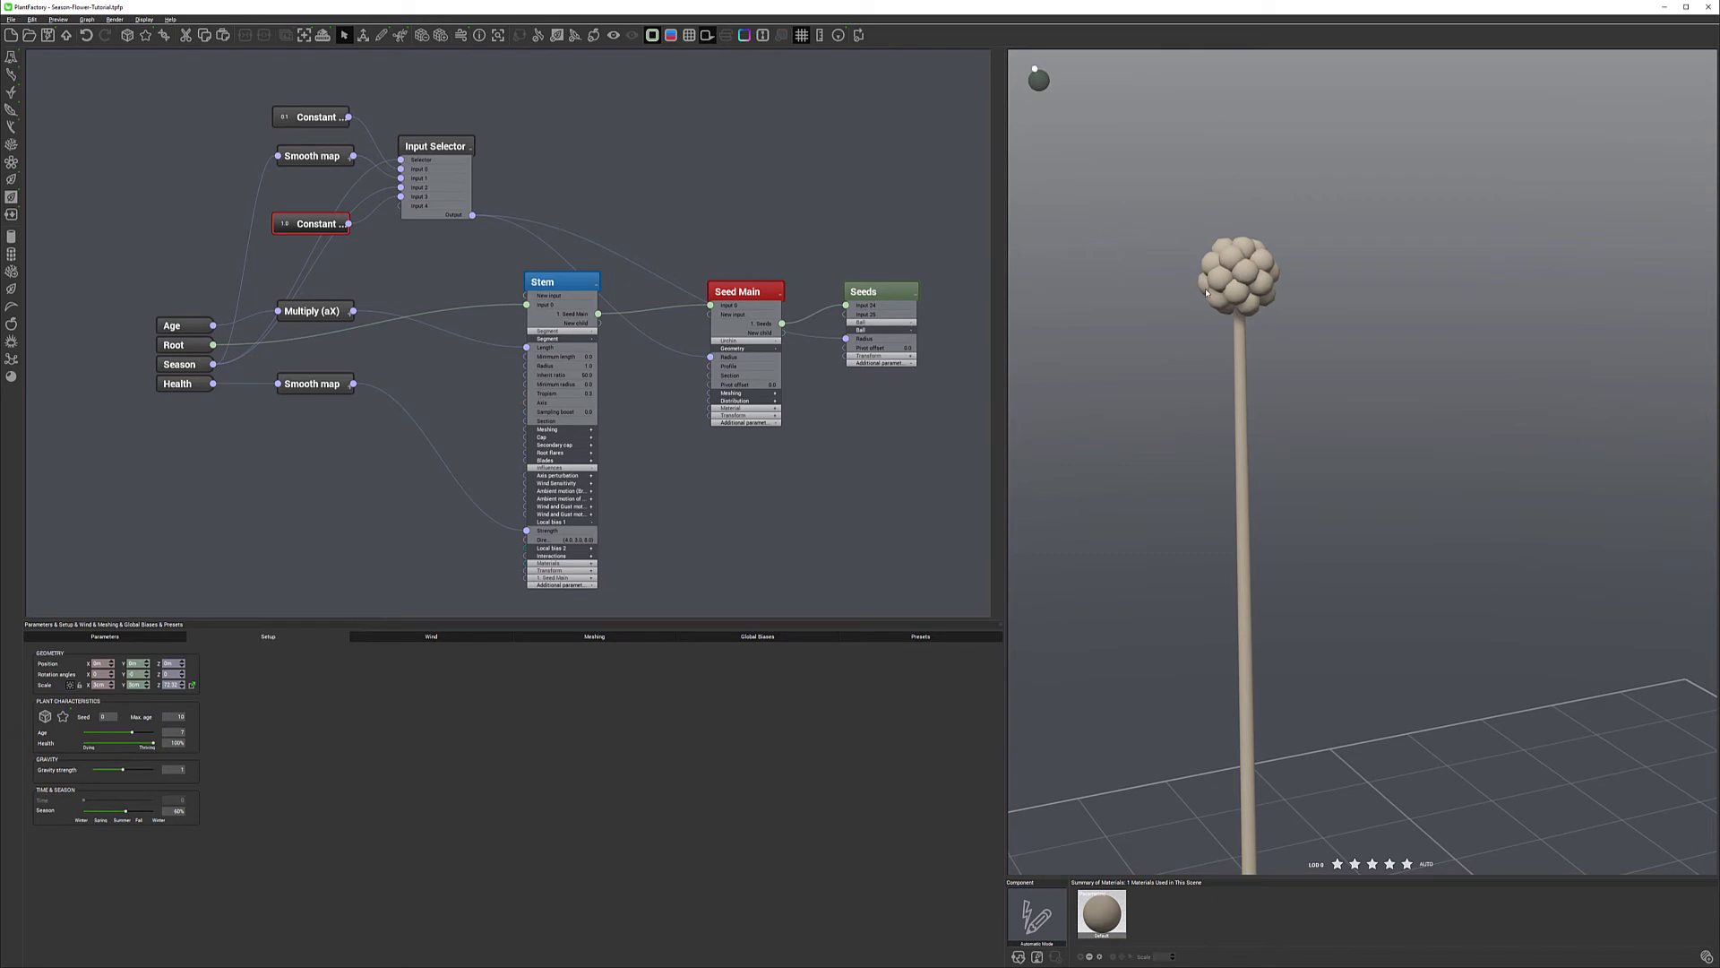
Move the 1.0 constant and the Input Selector slightly higher in the graph.
left_click_drag(315, 220, 315, 206)
left_click_drag(461, 146, 471, 122)
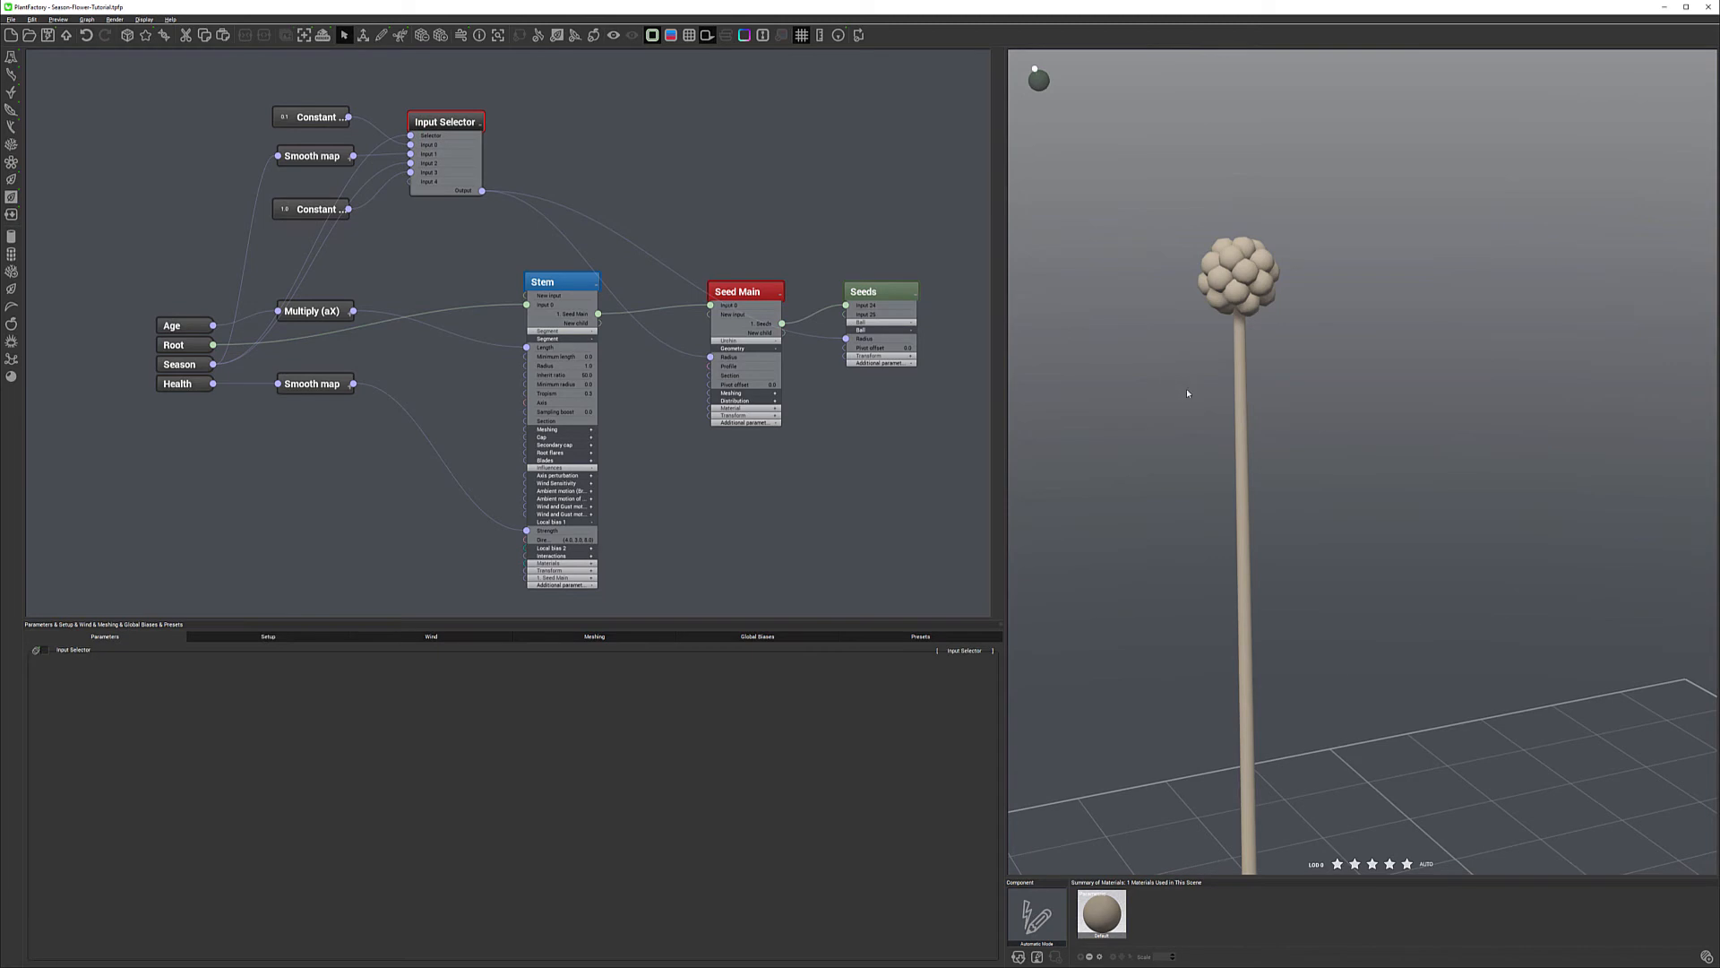
Vary the plant's Age between young and mature to compare the seed head's size with the stem's length.
left_click(300, 639)
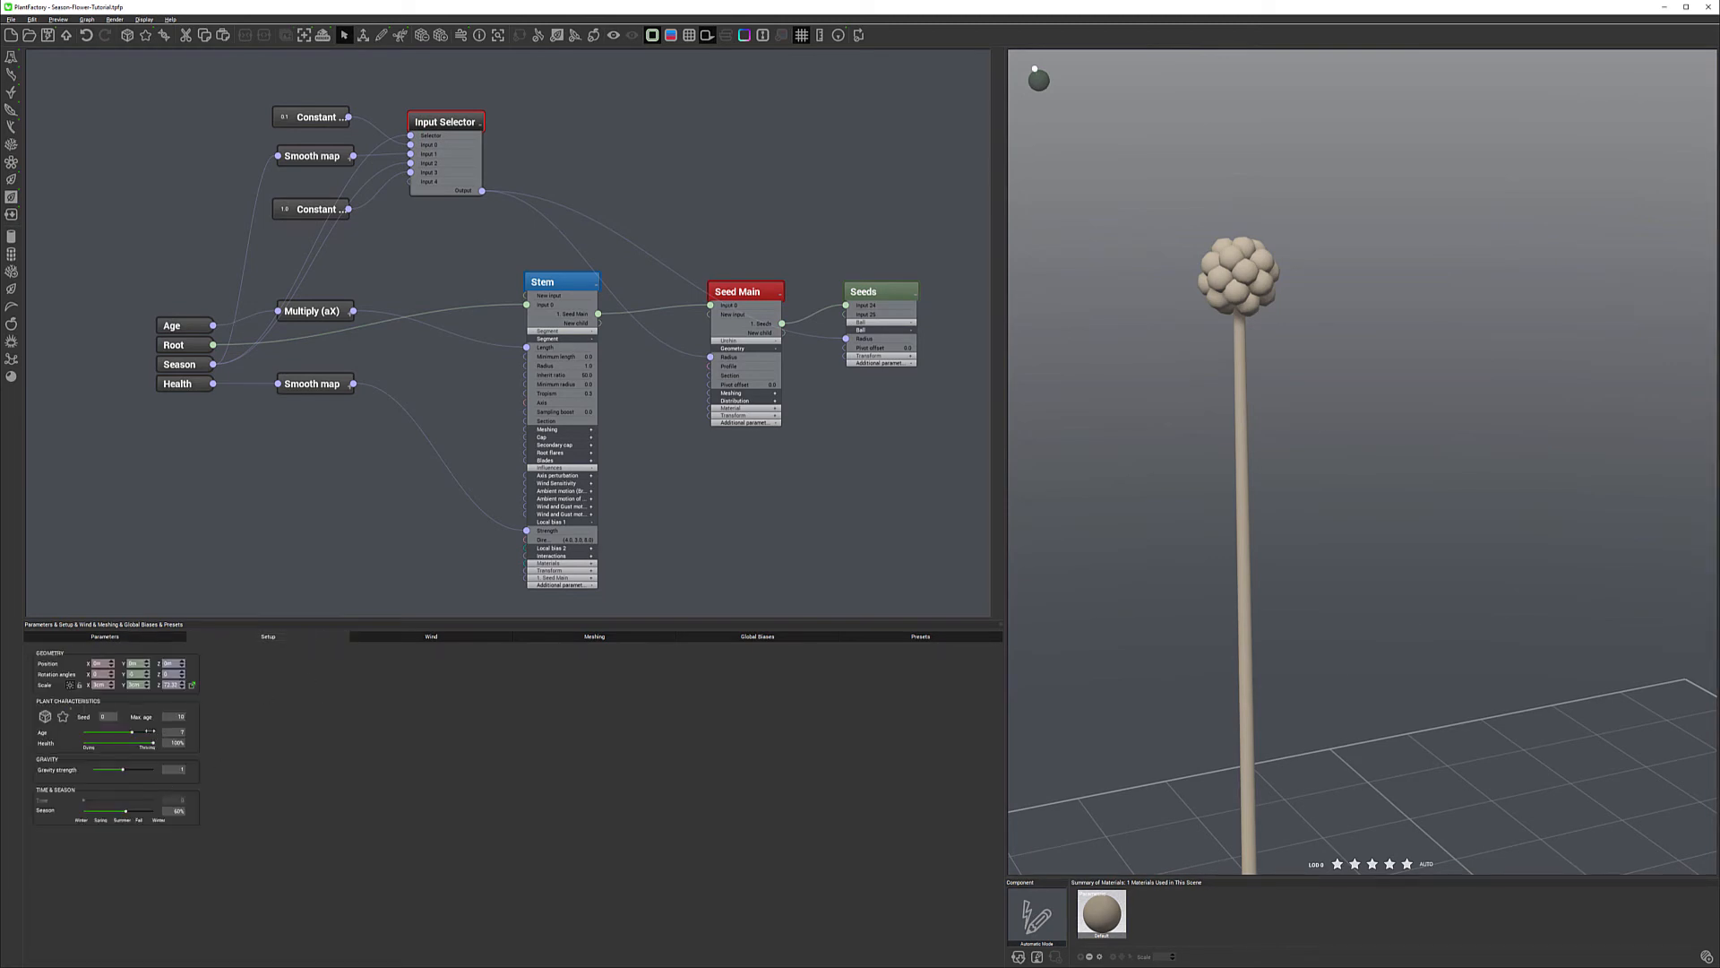
left_click_drag(142, 731, 124, 732)
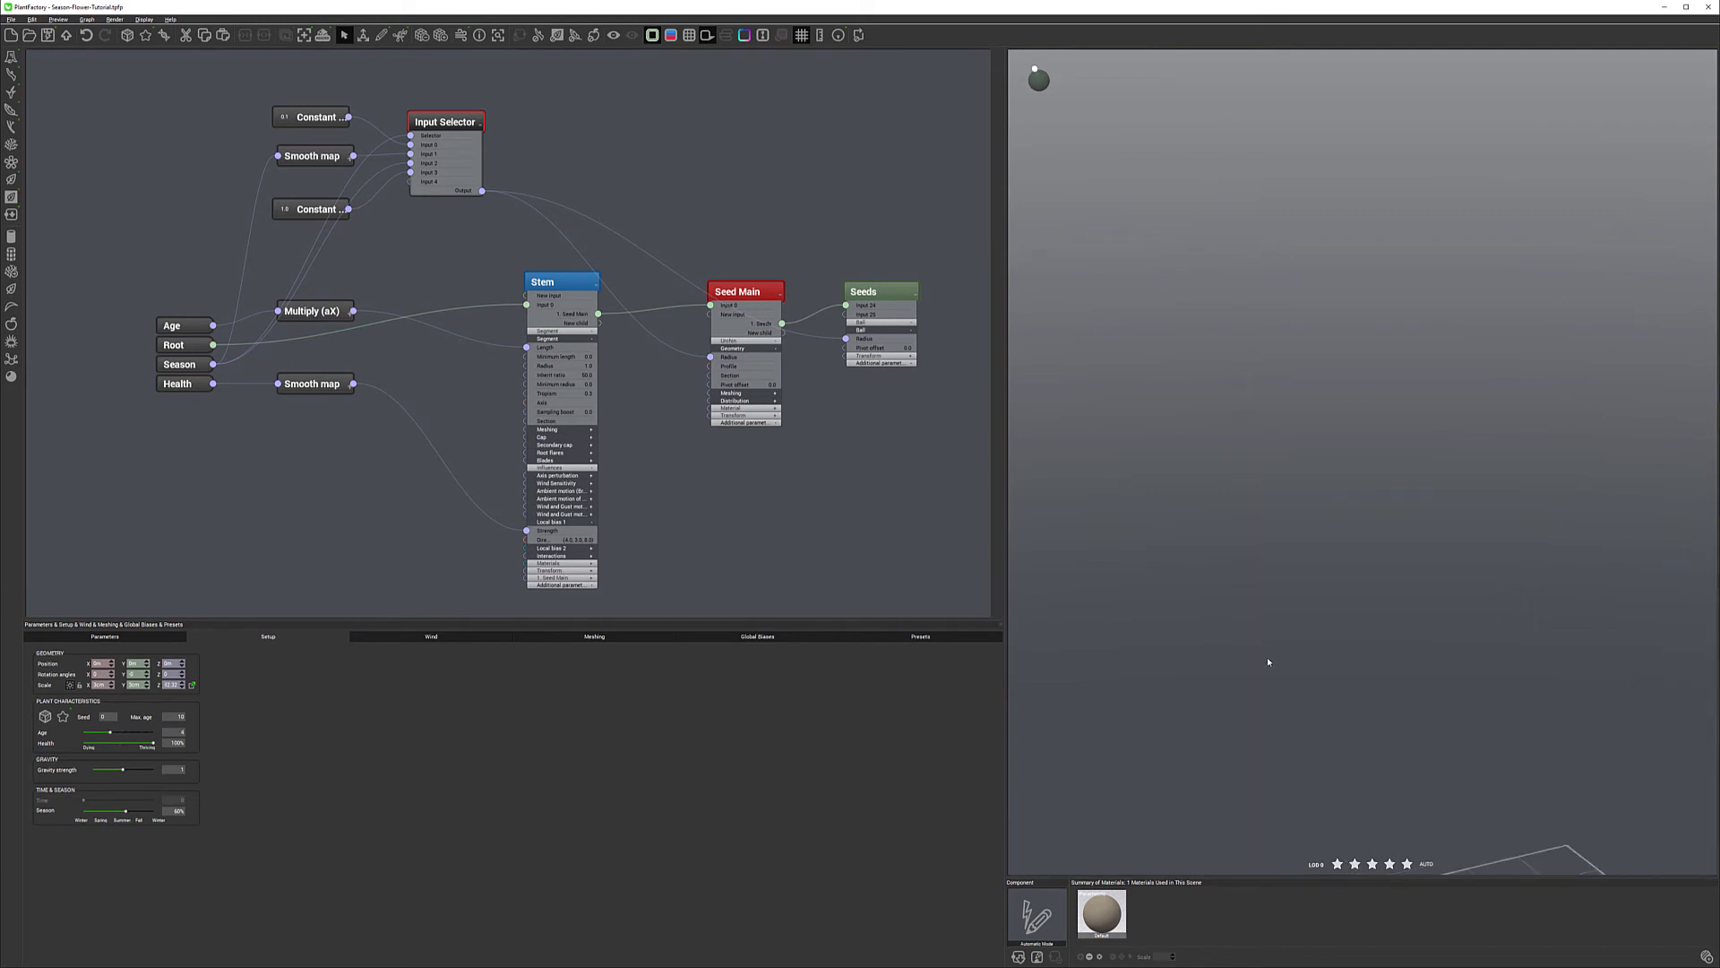
right_click_drag(1307, 736, 1262, 625)
scroll(1261, 625, "down", 3)
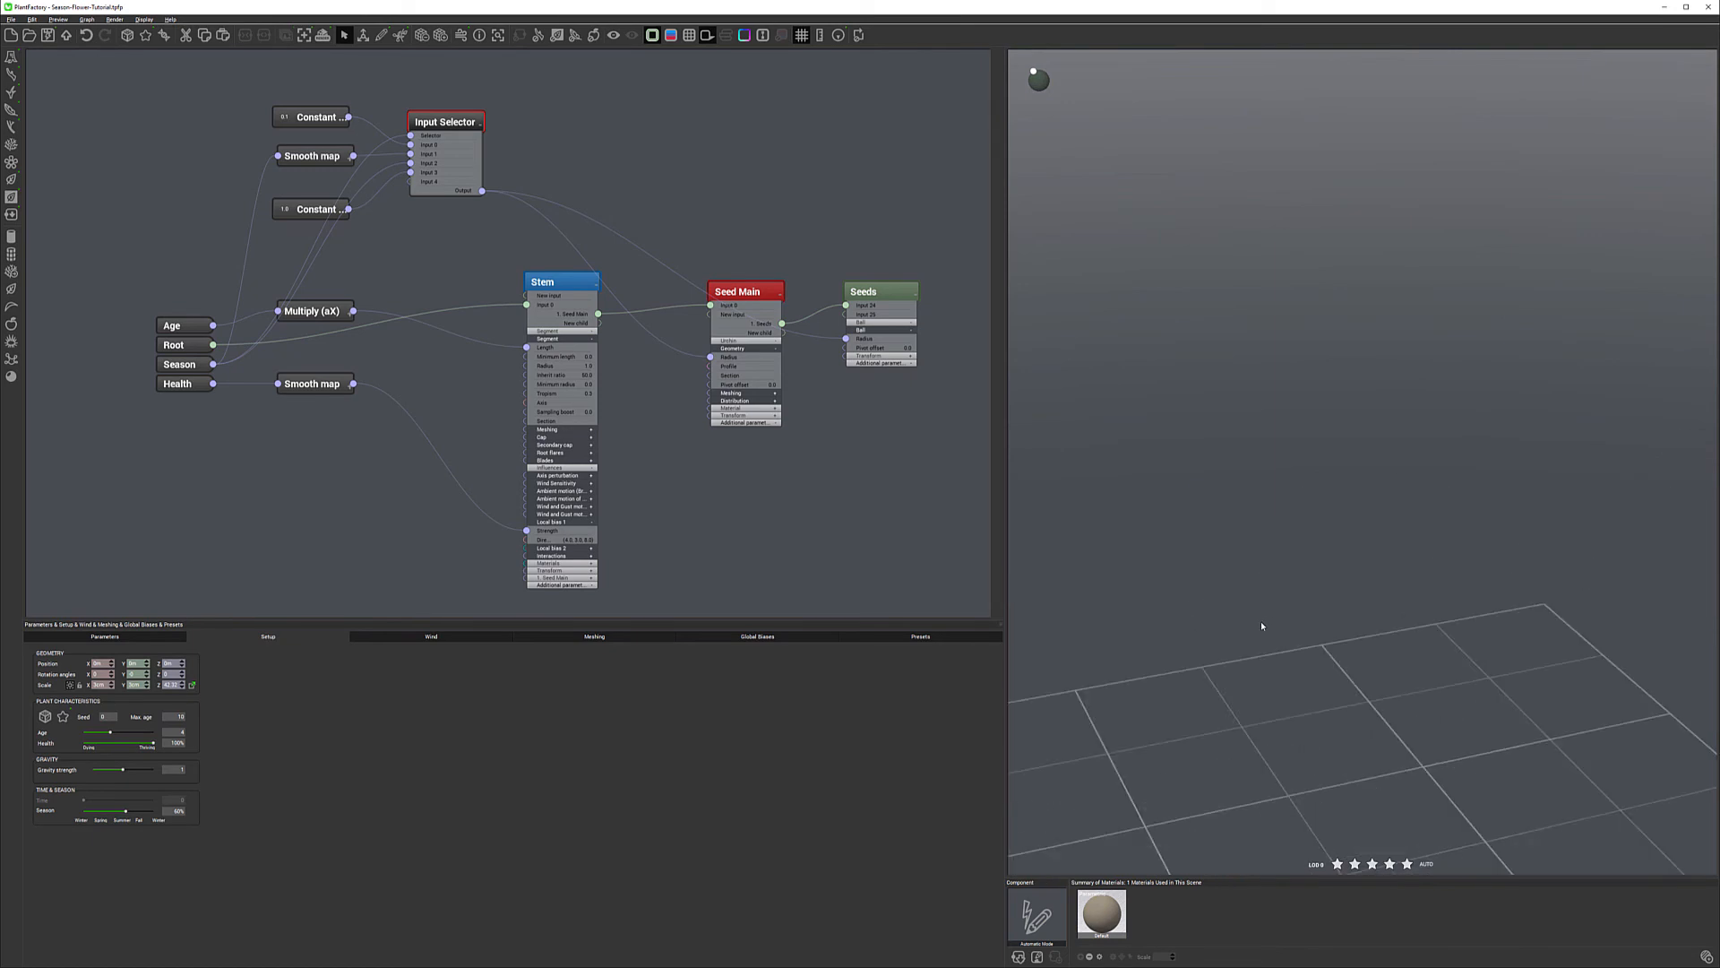
right_click_drag(1286, 685, 1333, 518)
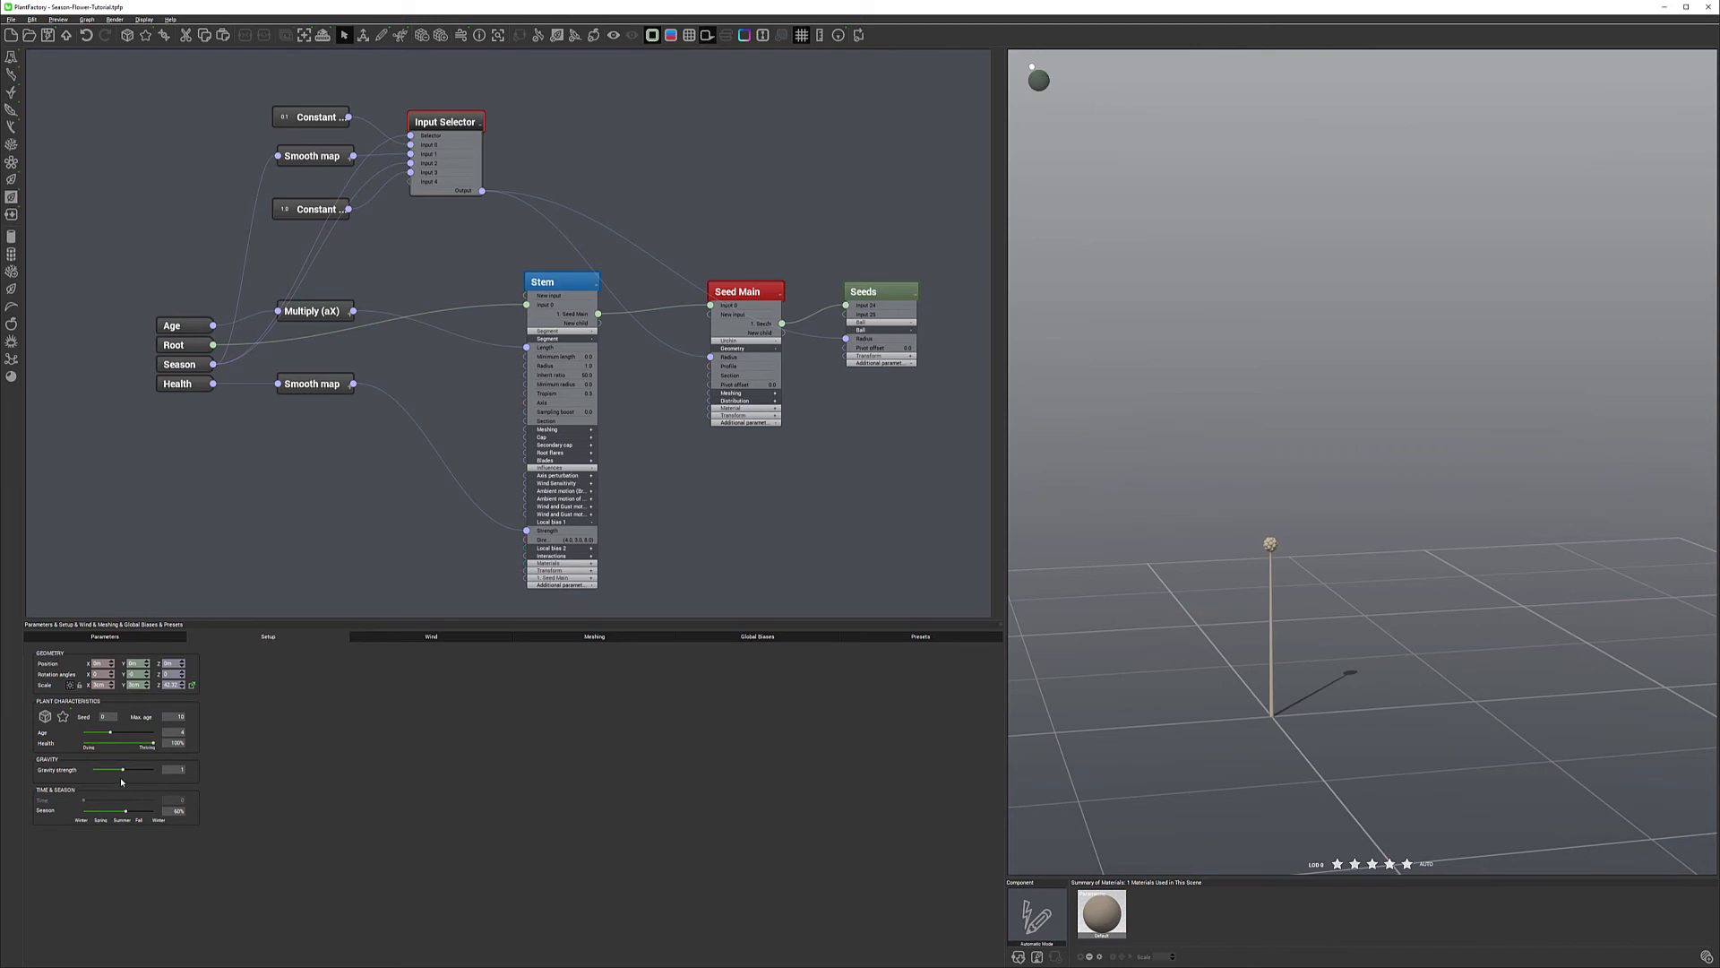
mouse_move(116, 732)
left_mouse_down()
mouse_move(154, 732)
mouse_move(82, 731)
mouse_move(98, 733)
left_mouse_up()
left_click_drag(85, 734, 83, 734)
left_click_drag(94, 733, 127, 732)
Move the Input Selector higher and add a Smooth Map filter node below it with Age connected to its input.
left_click_drag(458, 123, 469, 84)
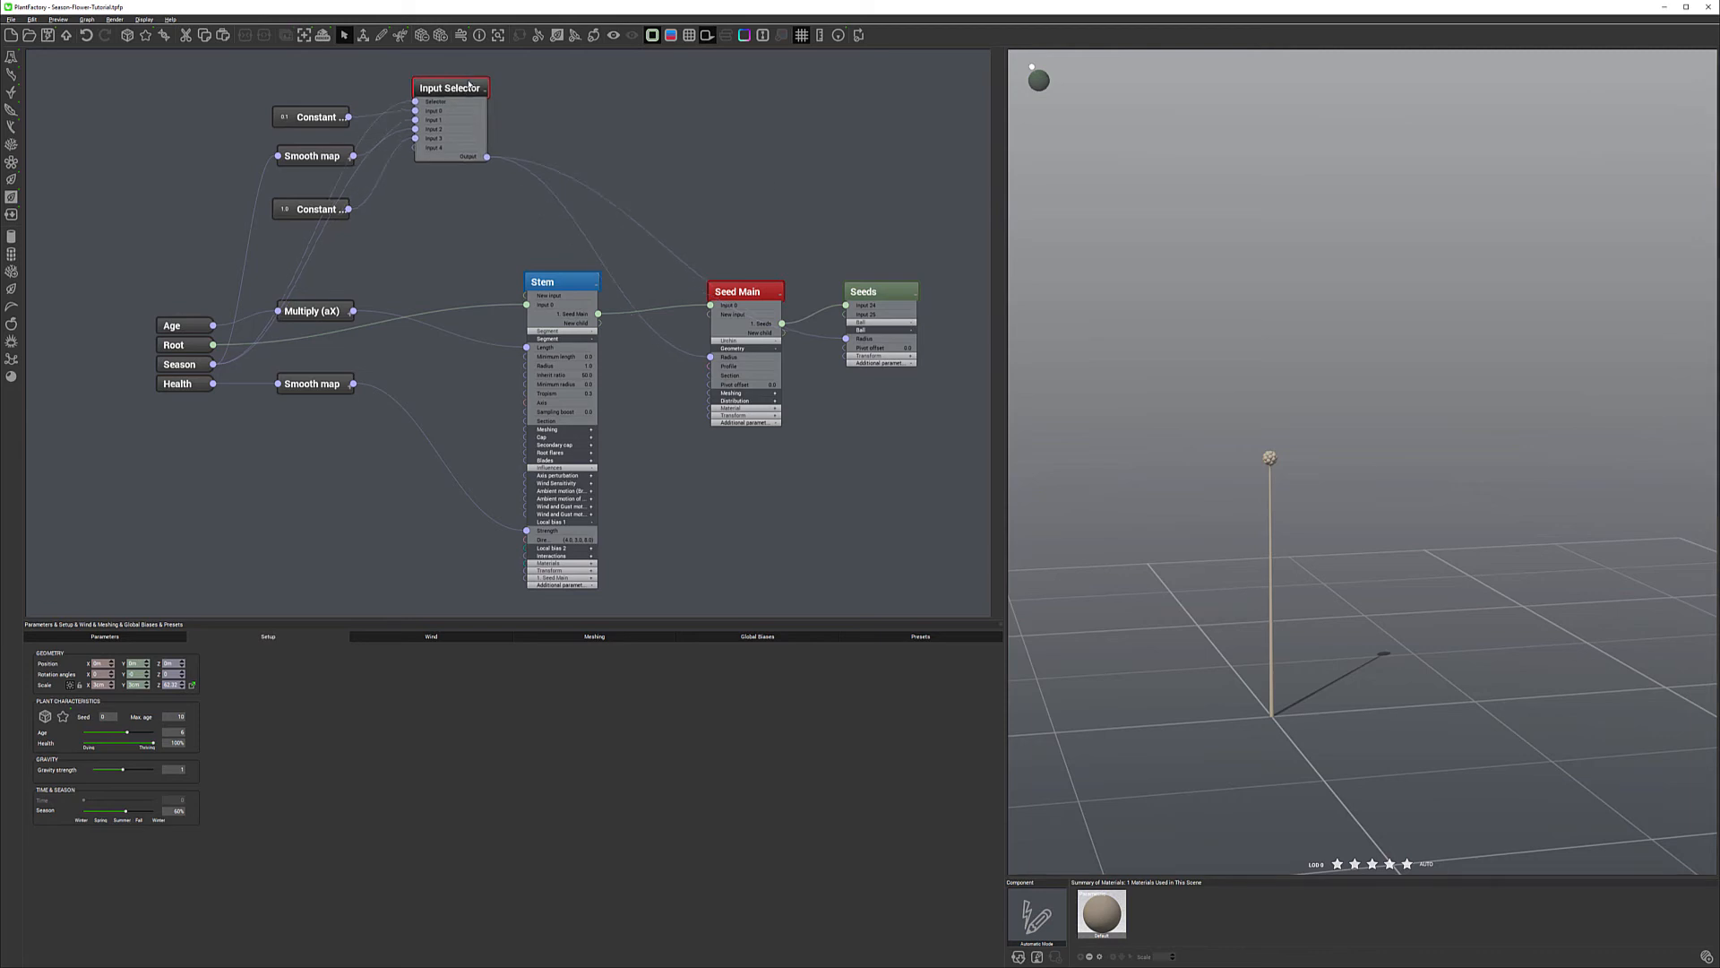
right_click(405, 243)
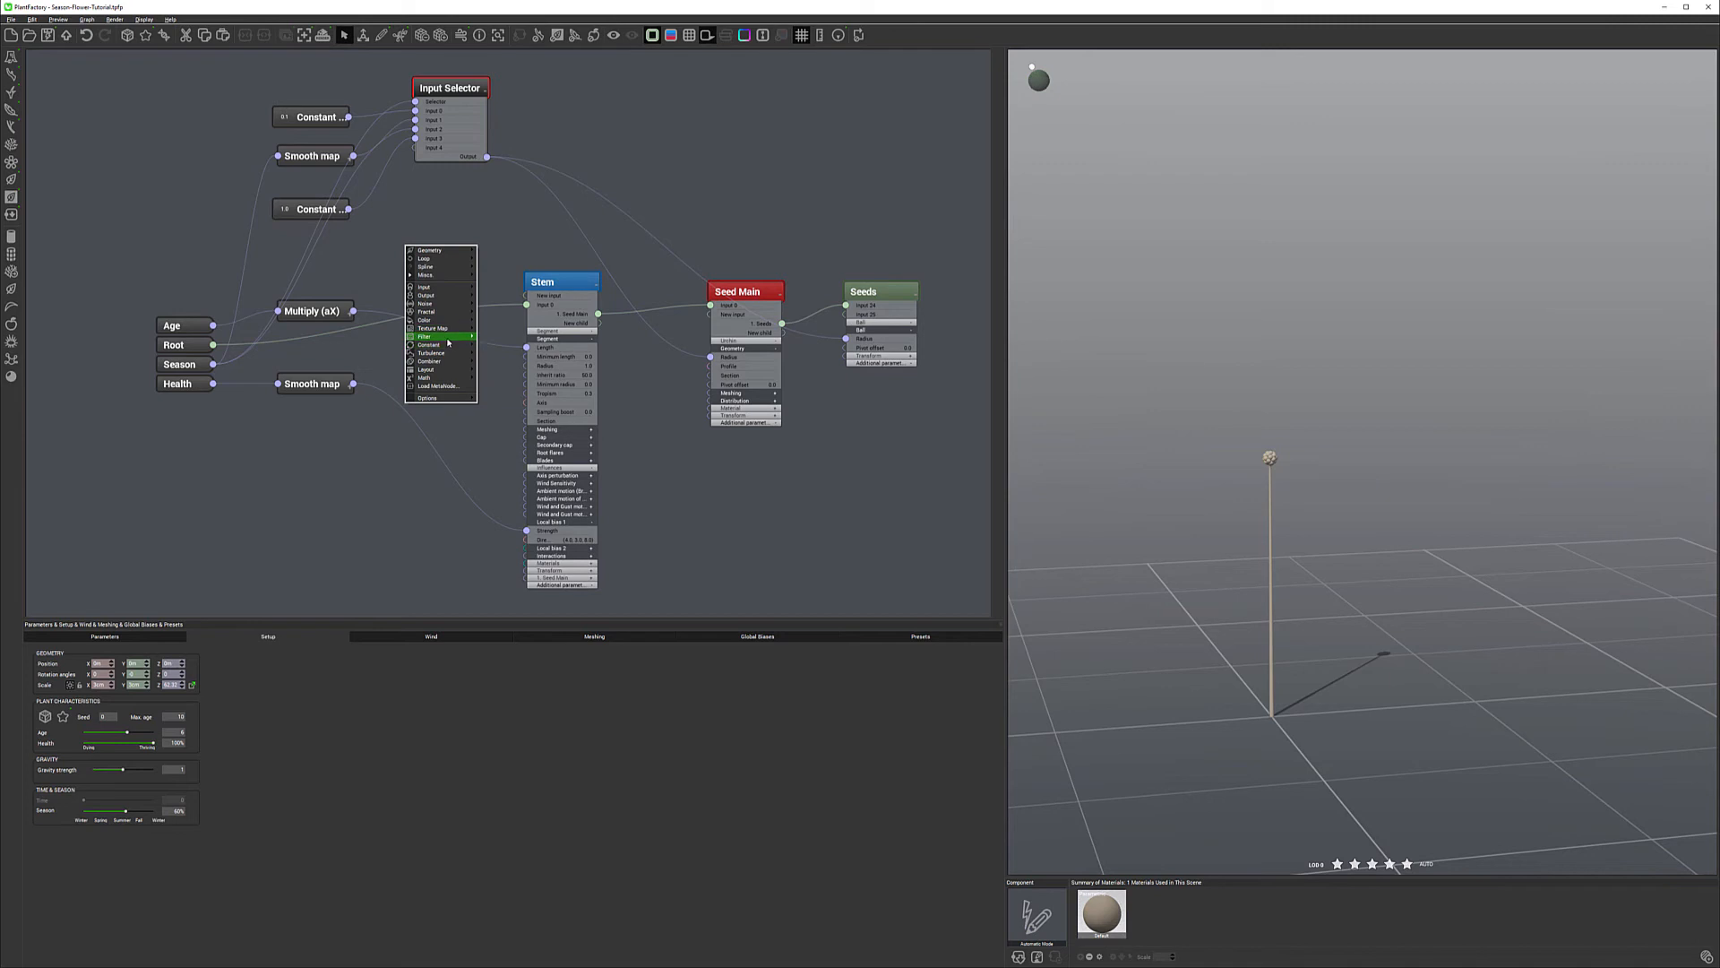
mouse_move(439, 336)
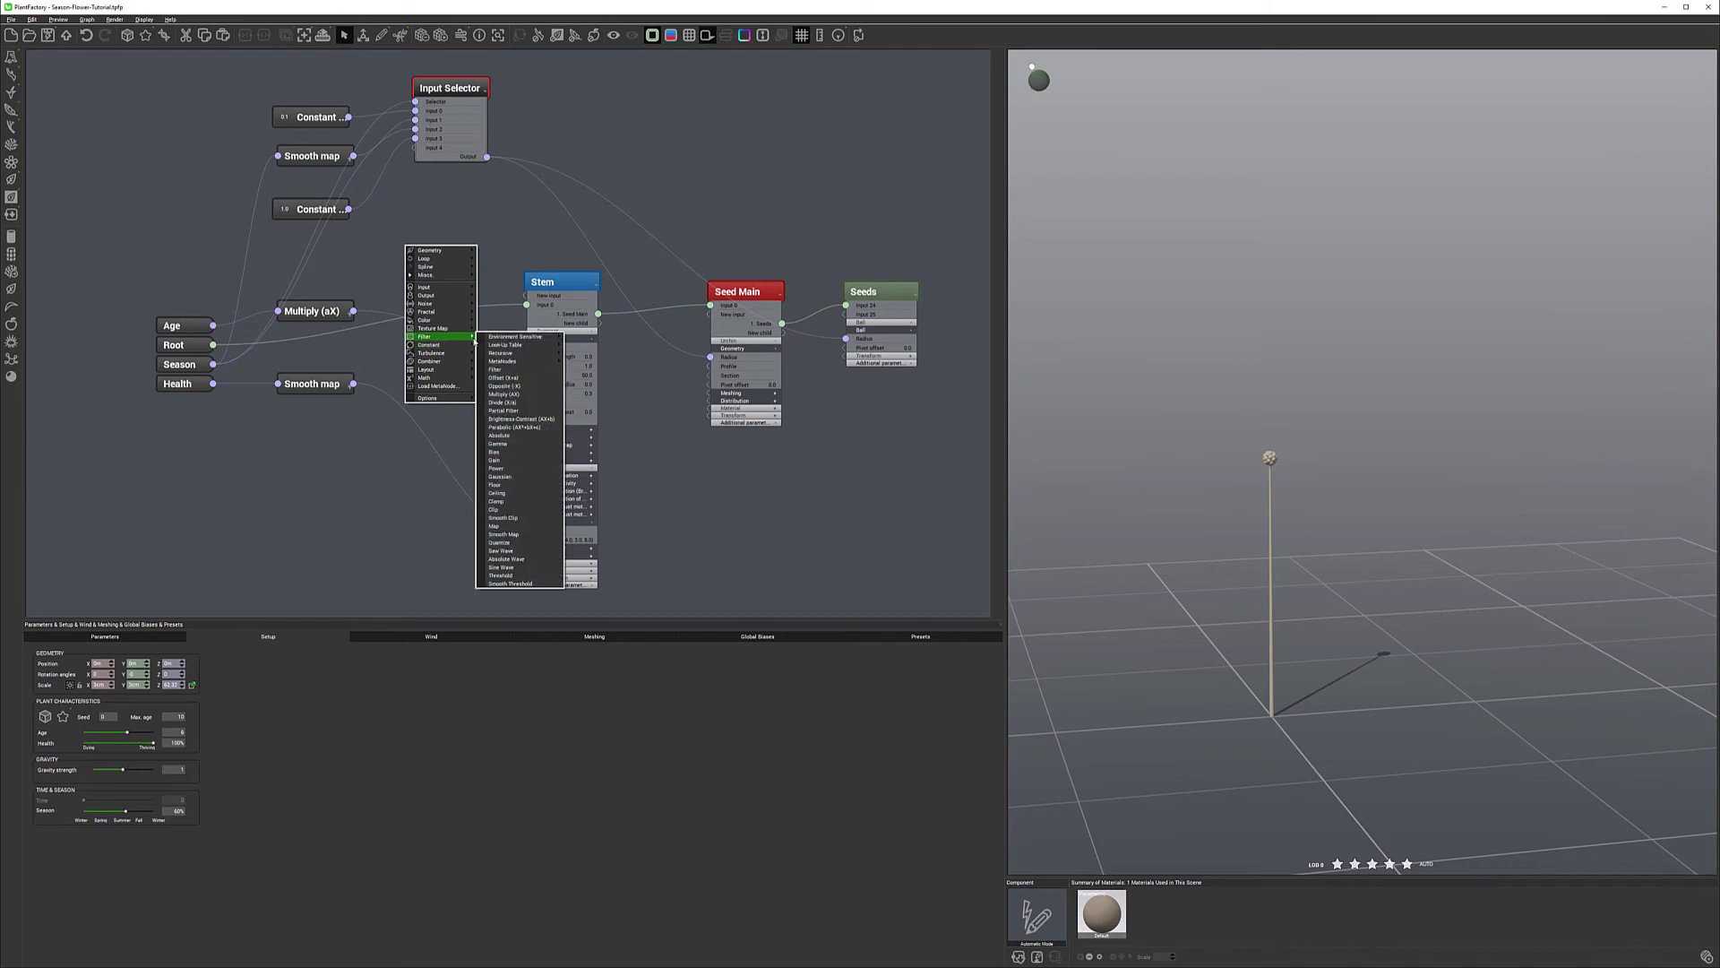
left_click(515, 534)
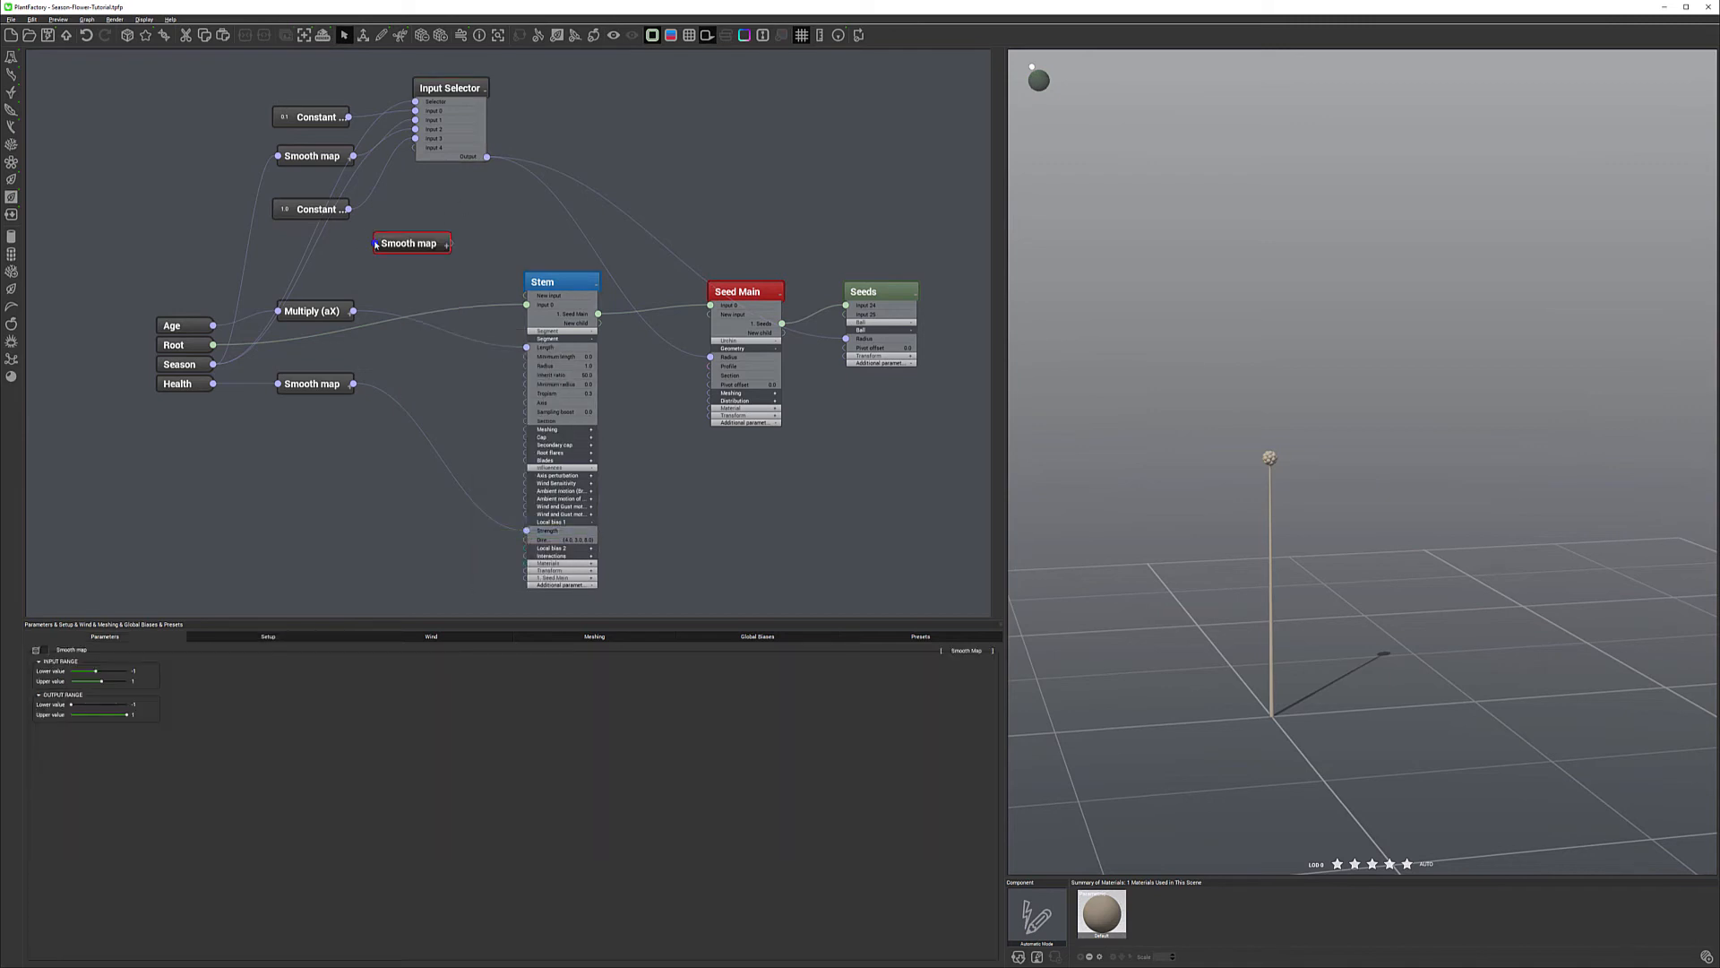
left_click_drag(213, 327, 375, 243)
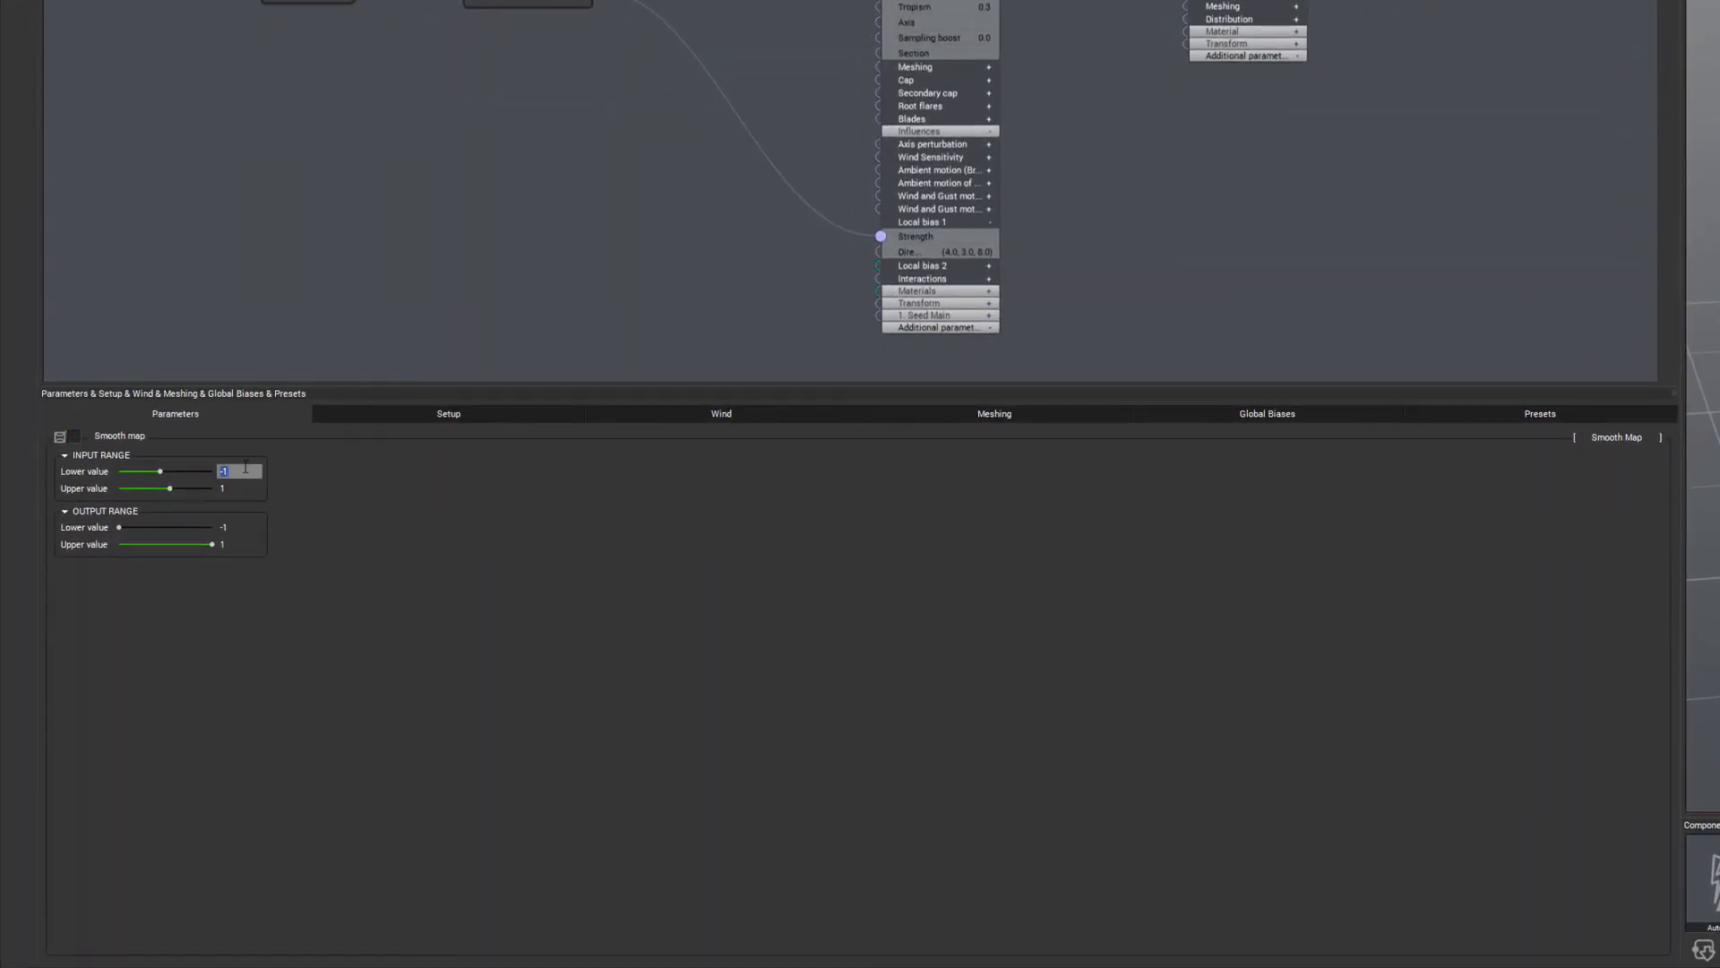
Set the Age Smooth map's input range to a lower value of 0 and an upper value of 10.
type("0")
key("Tab")
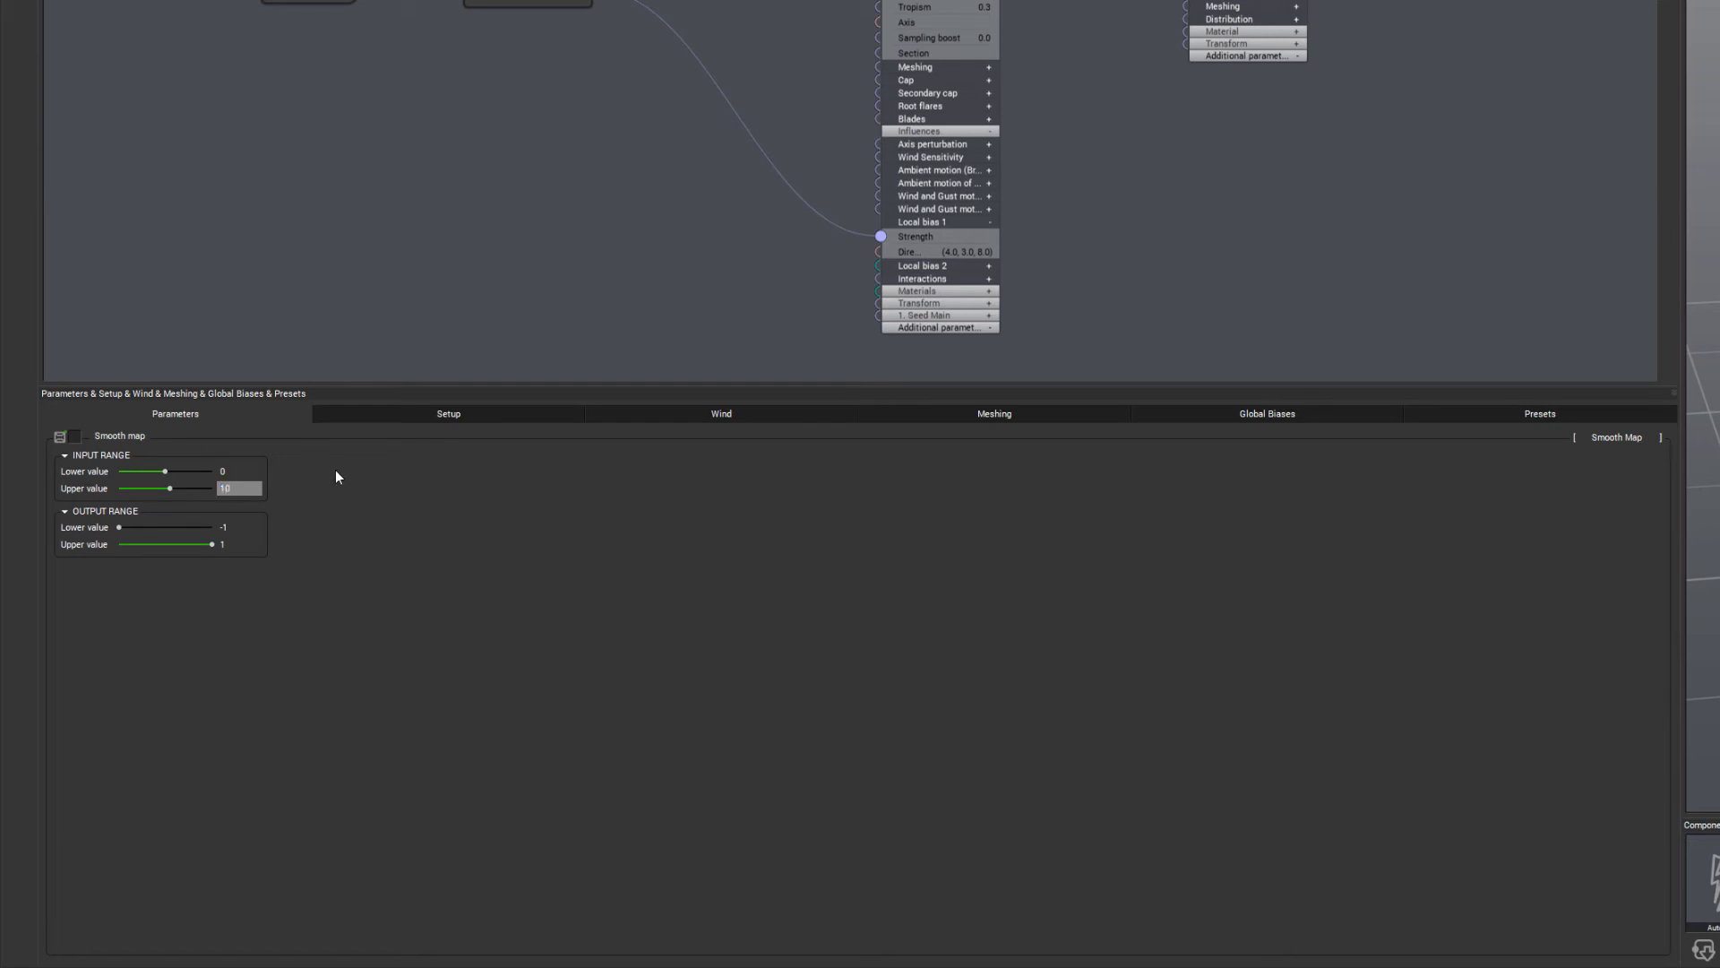
type("10")
key("Return")
left_click(223, 489)
double_click(232, 472)
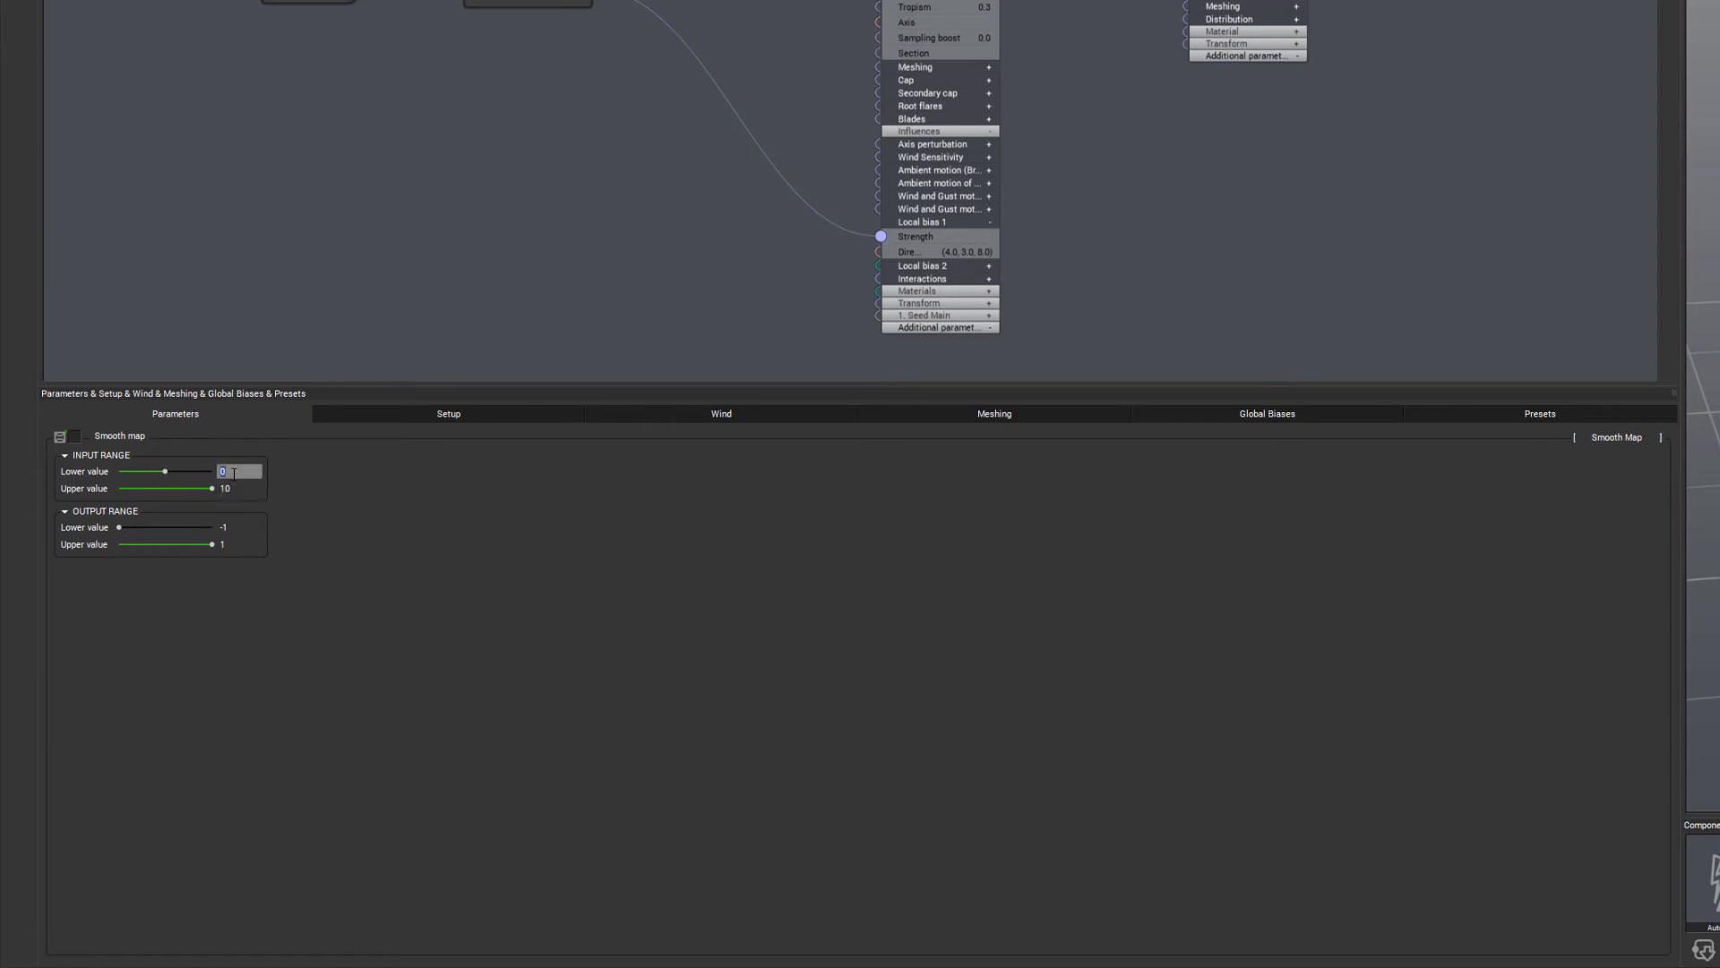
type("1")
key("Return")
double_click(242, 470)
type("0")
key("Return")
Set the Age Smooth map's output range to a lower value of 0 and an upper value of 1.
double_click(230, 528)
type("0")
key("Return")
double_click(233, 543)
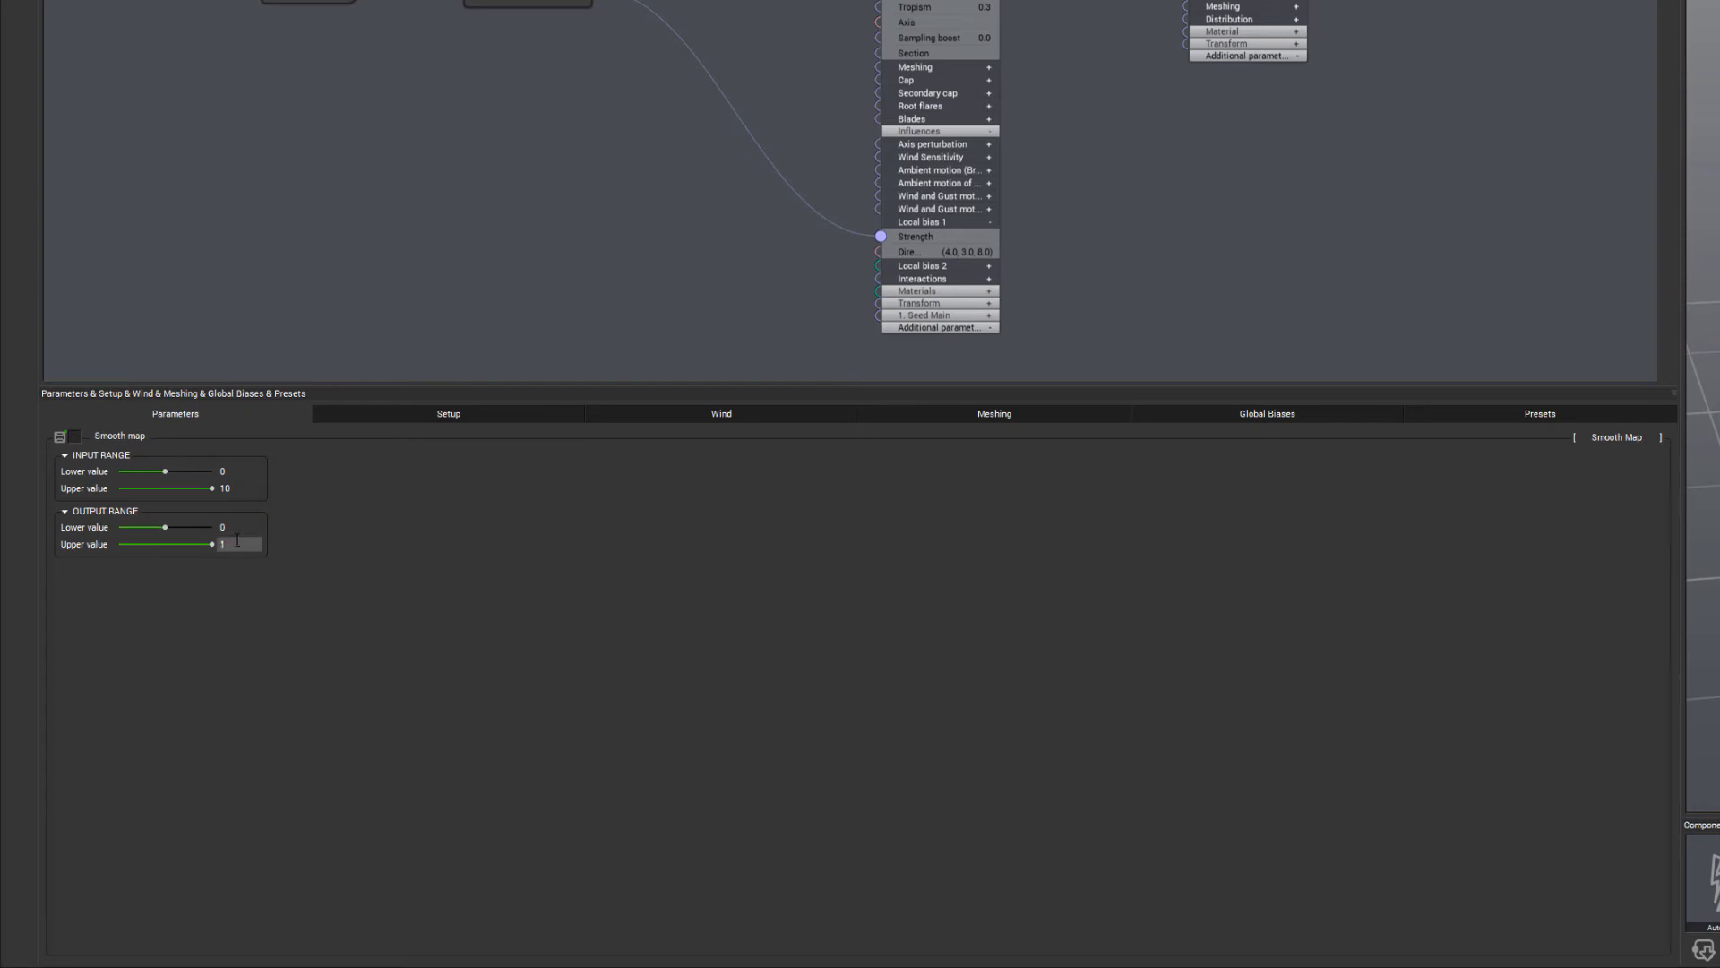
key("Return")
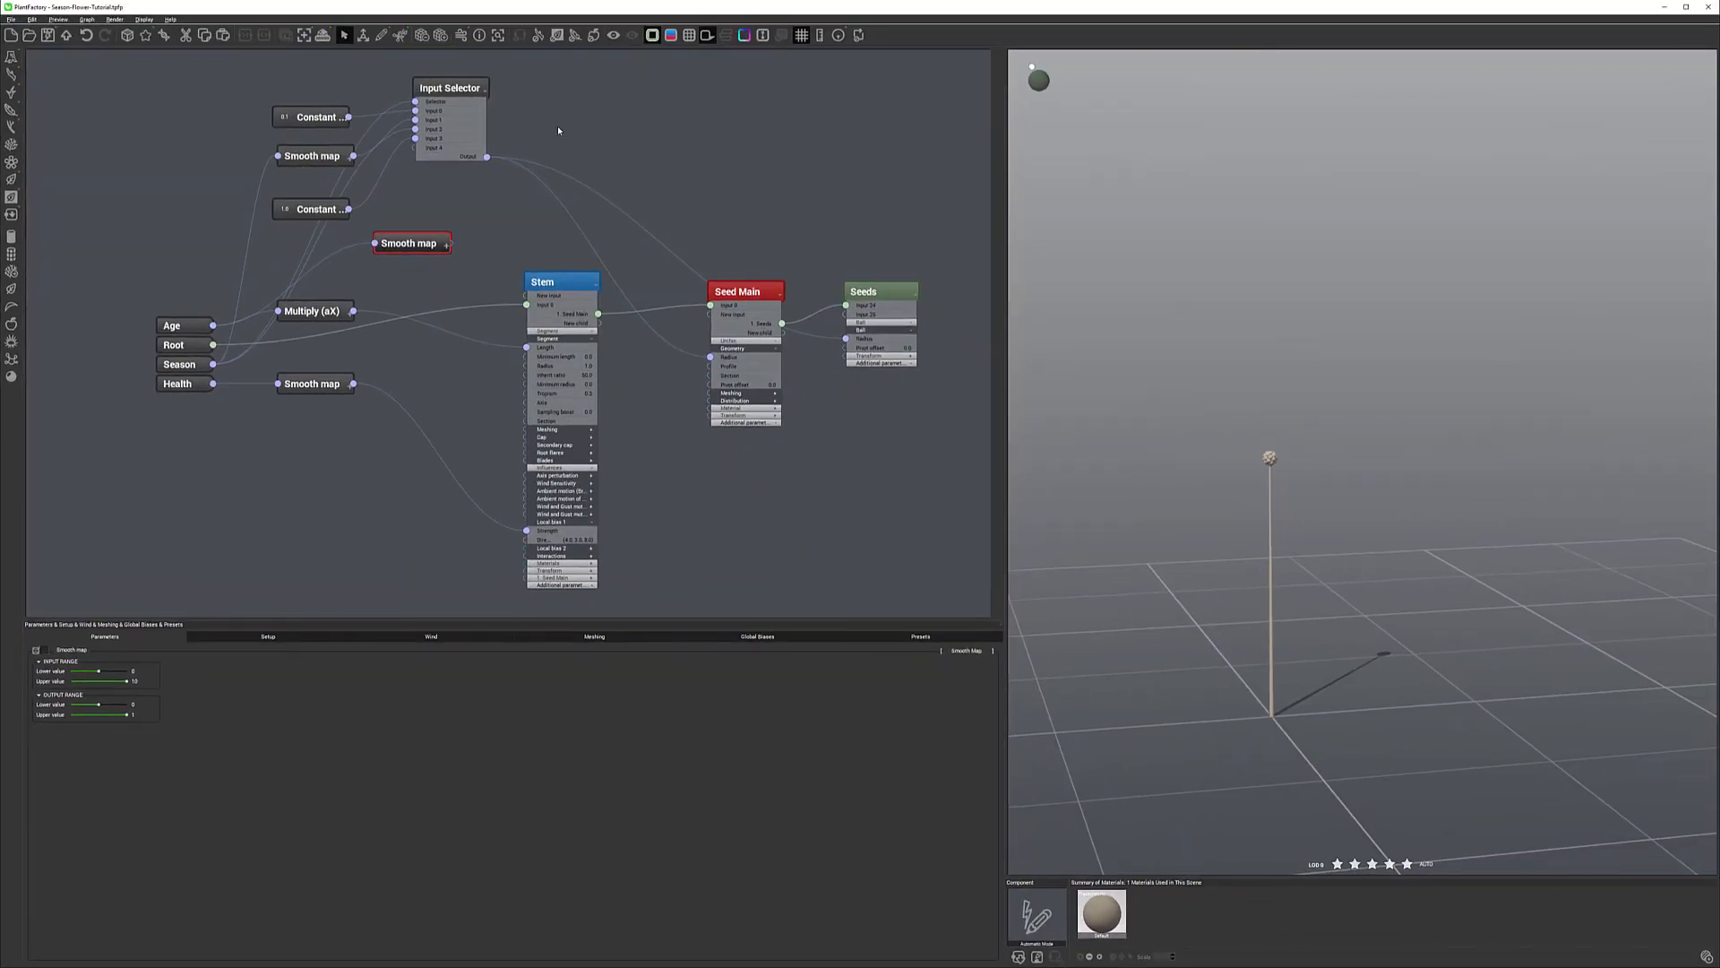
Add a Blender combiner node and connect the Input Selector to its Input 0 and the Age Smooth map to its Input 1.
right_click(557, 125)
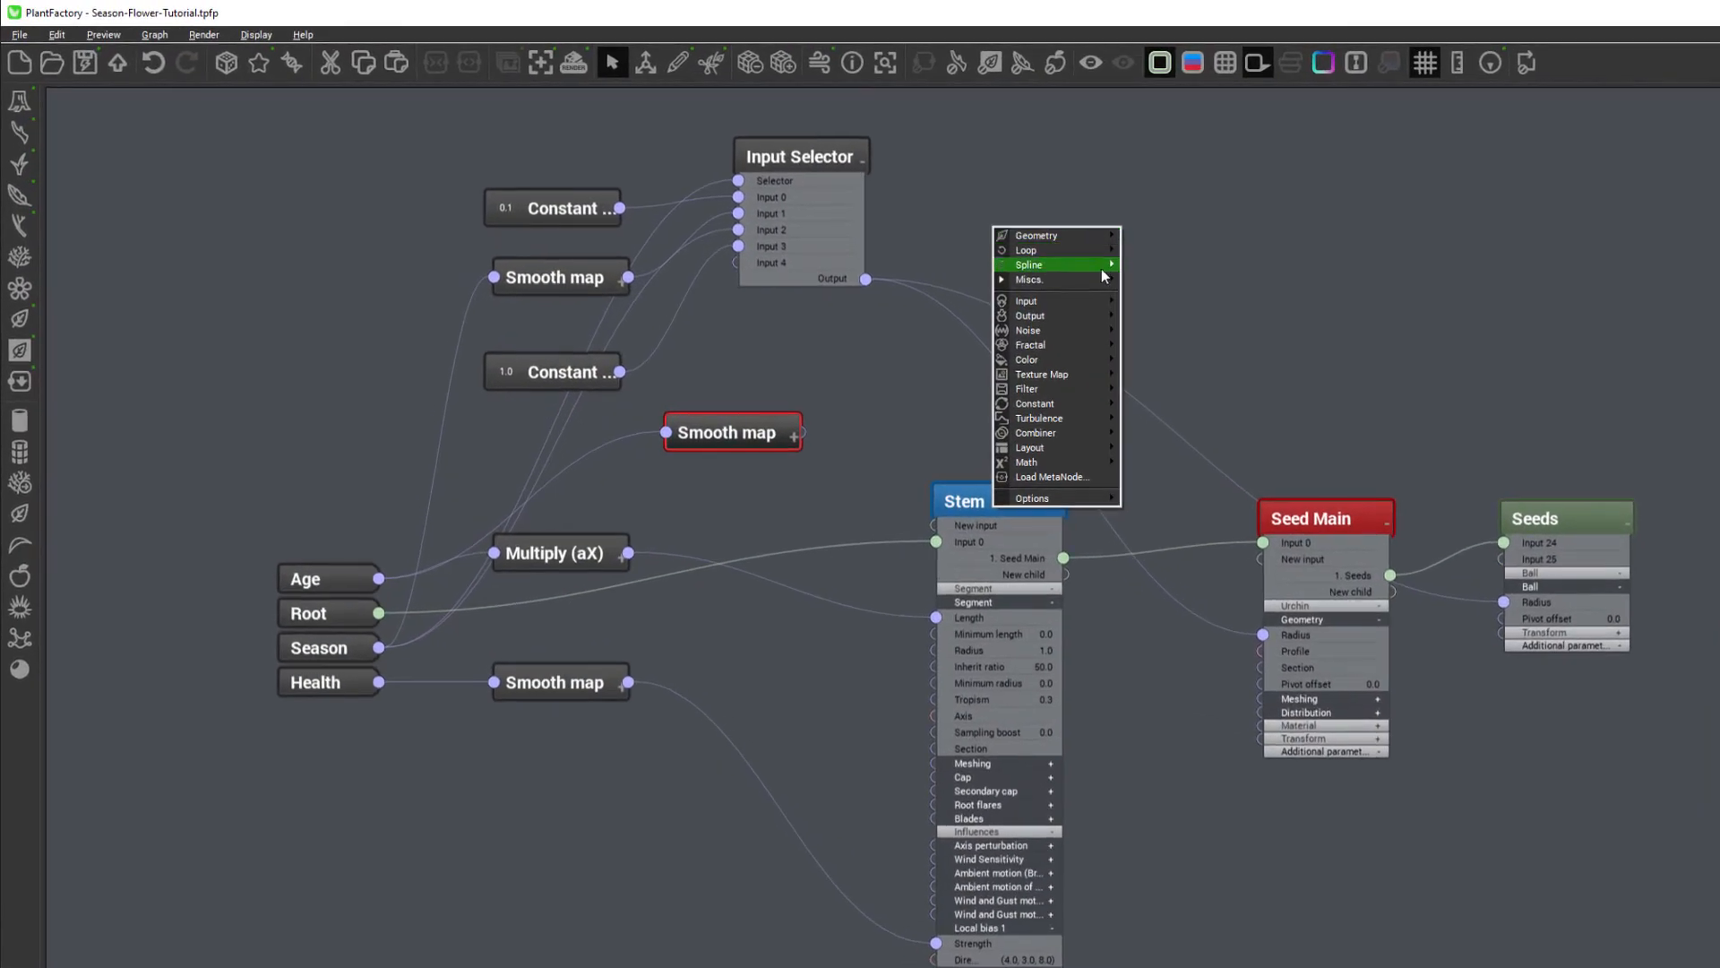
mouse_move(1078, 435)
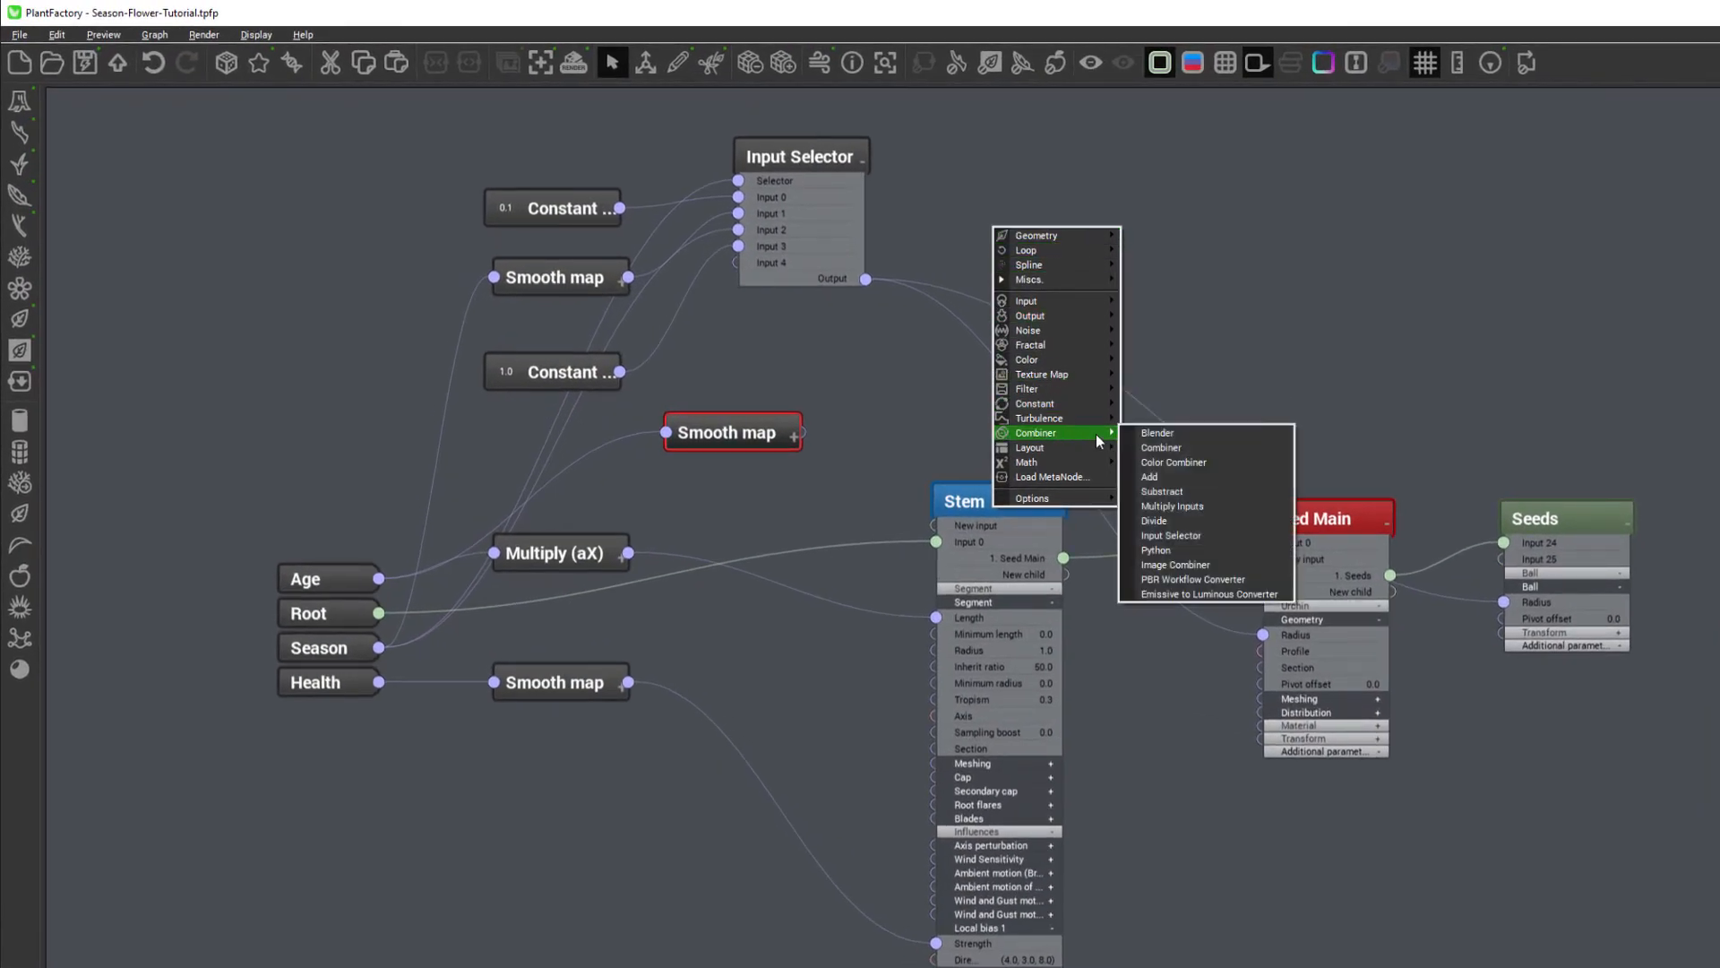
left_click(1208, 432)
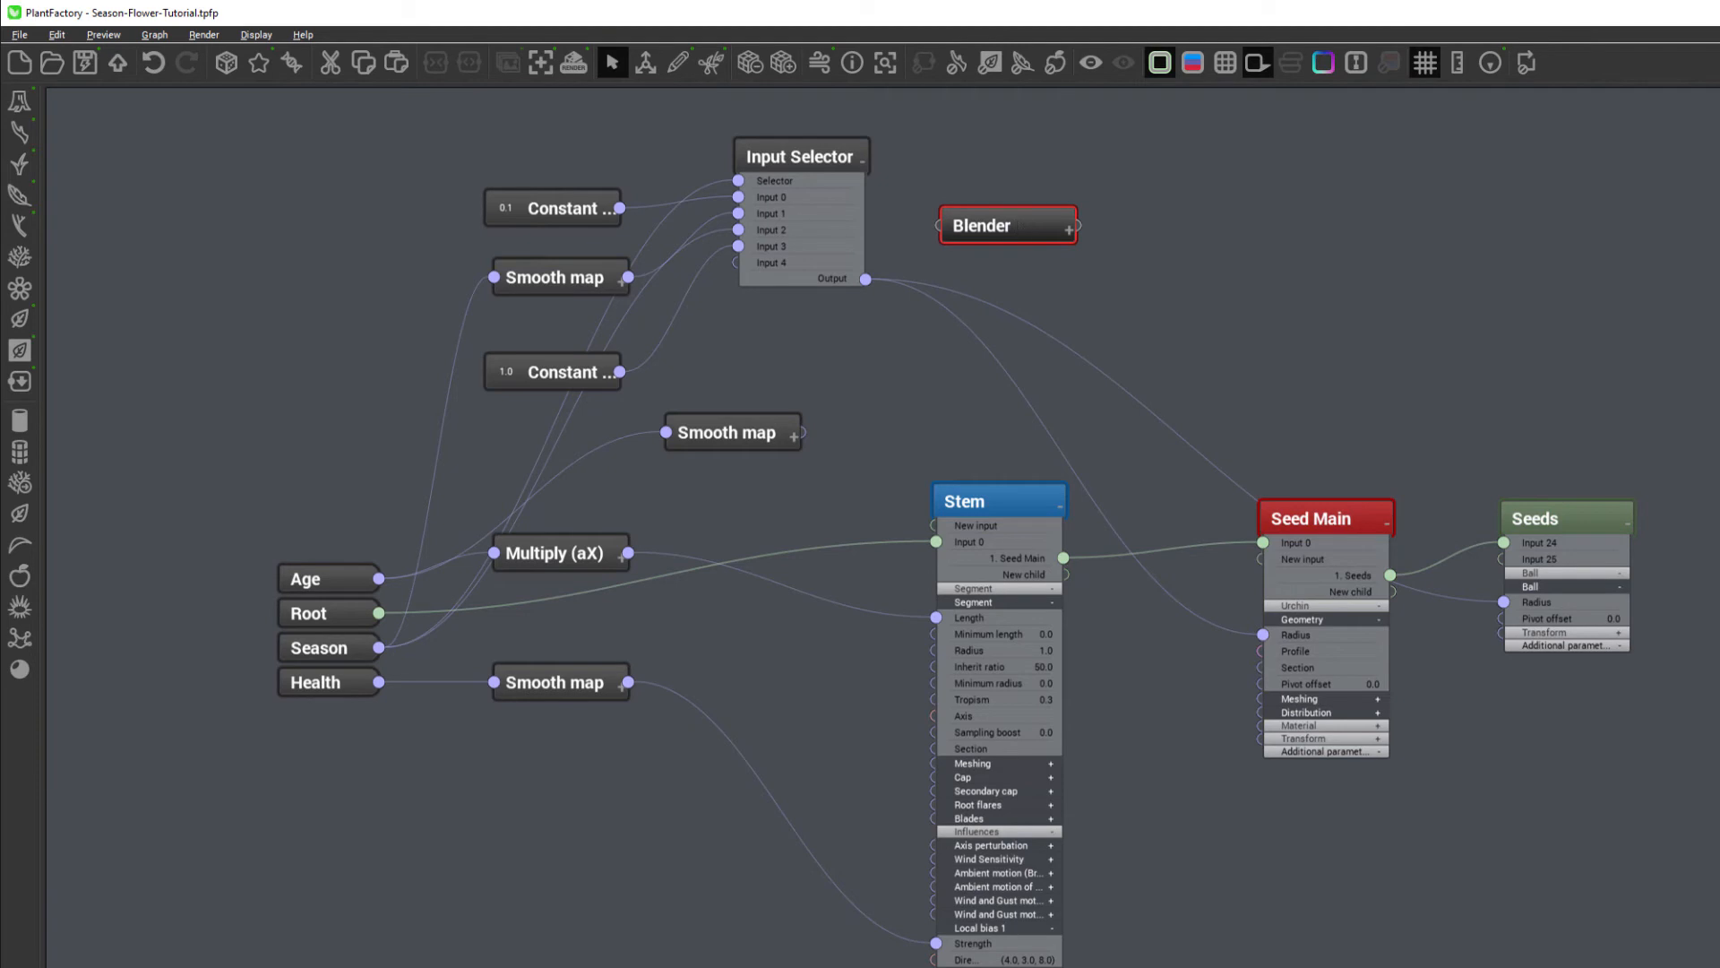
left_click(1069, 230)
left_click_drag(864, 279, 944, 250)
left_click_drag(802, 436, 944, 266)
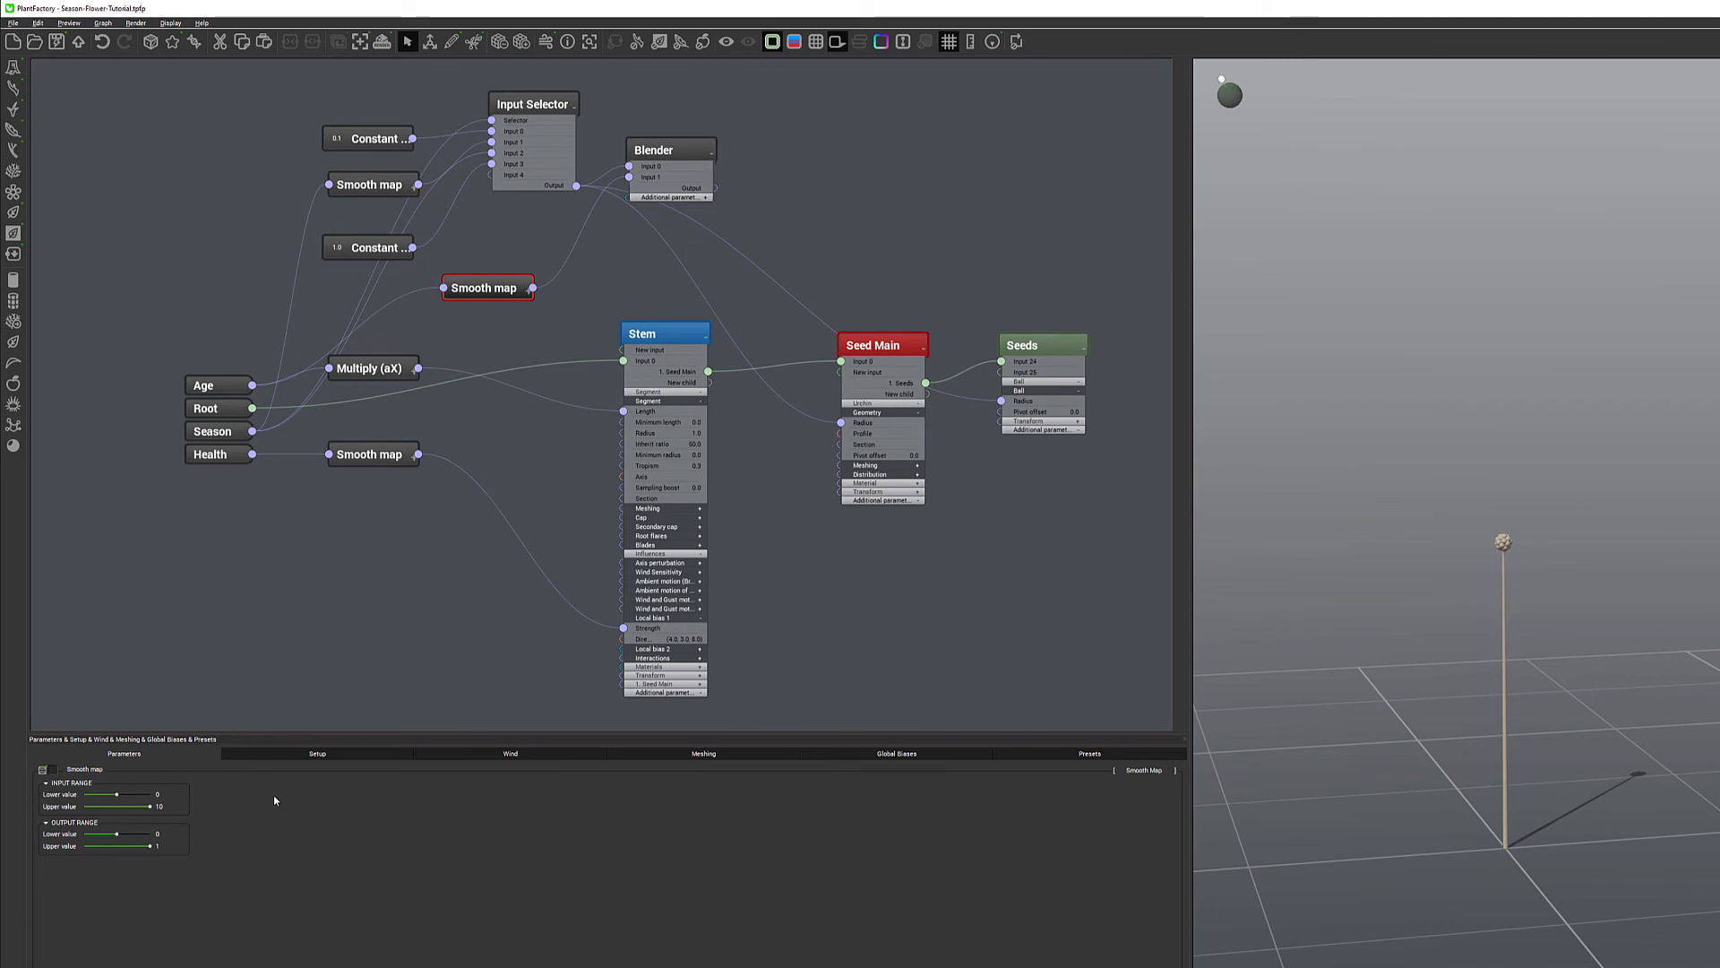
left_click_drag(691, 147, 688, 163)
left_click_drag(473, 287, 485, 287)
Set the Blender's combination mode to Add and its ratio to 1.
left_click(688, 164)
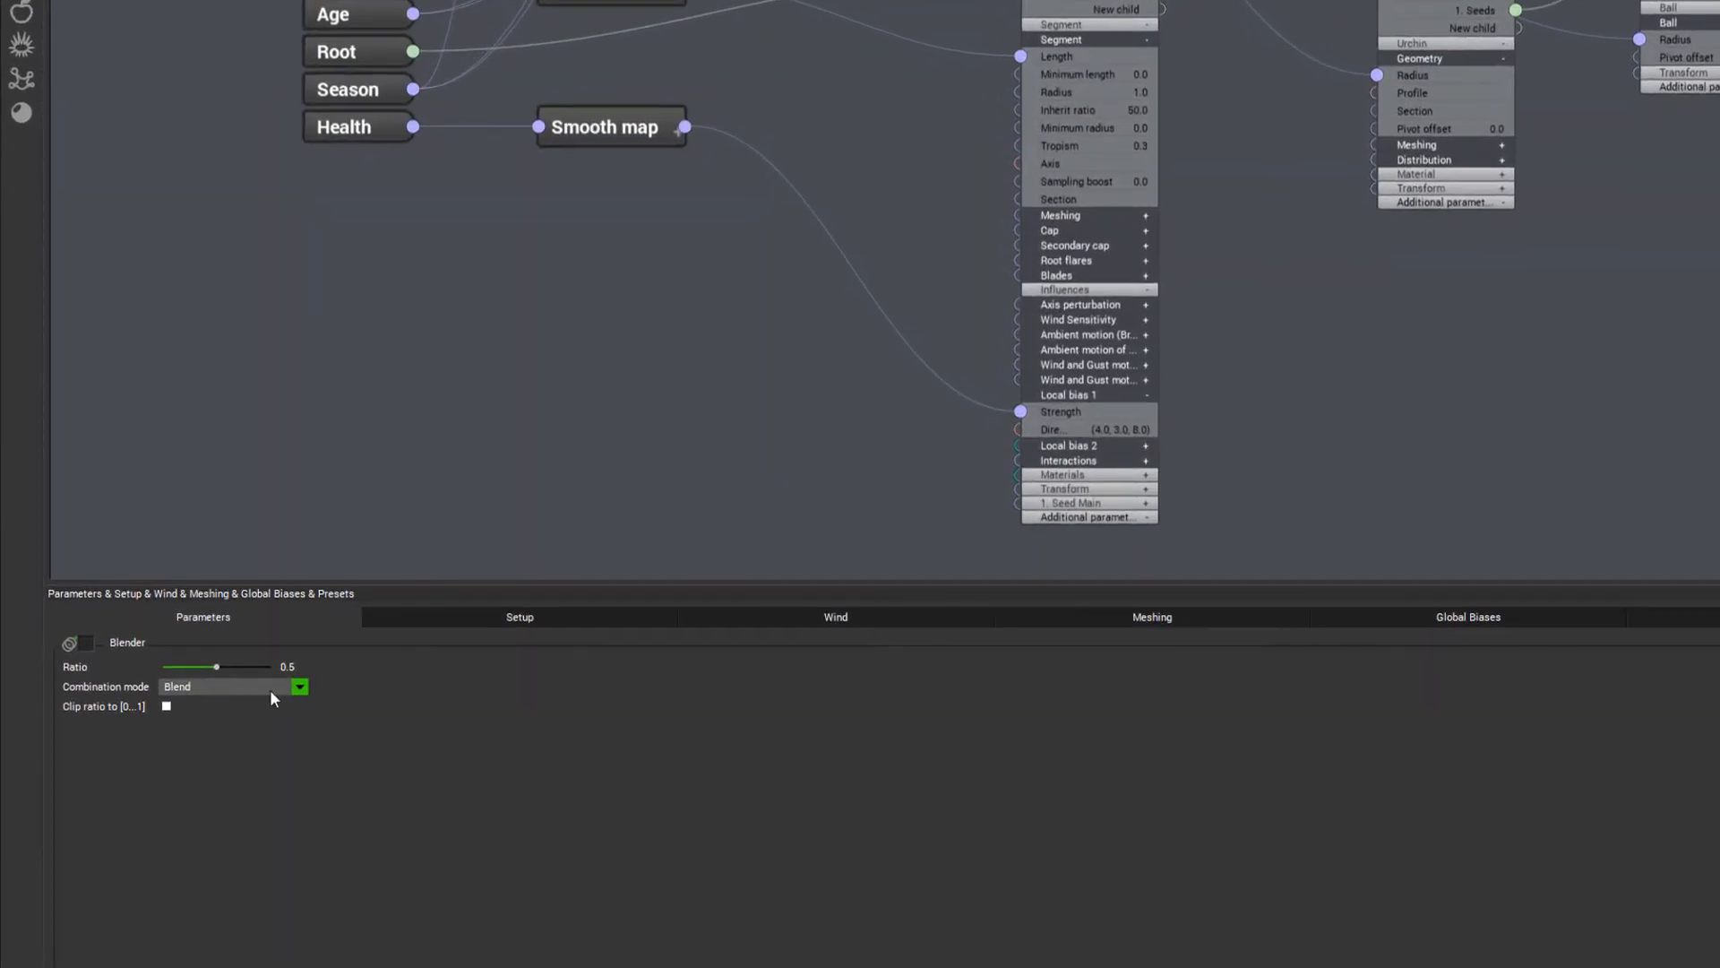
left_click(299, 688)
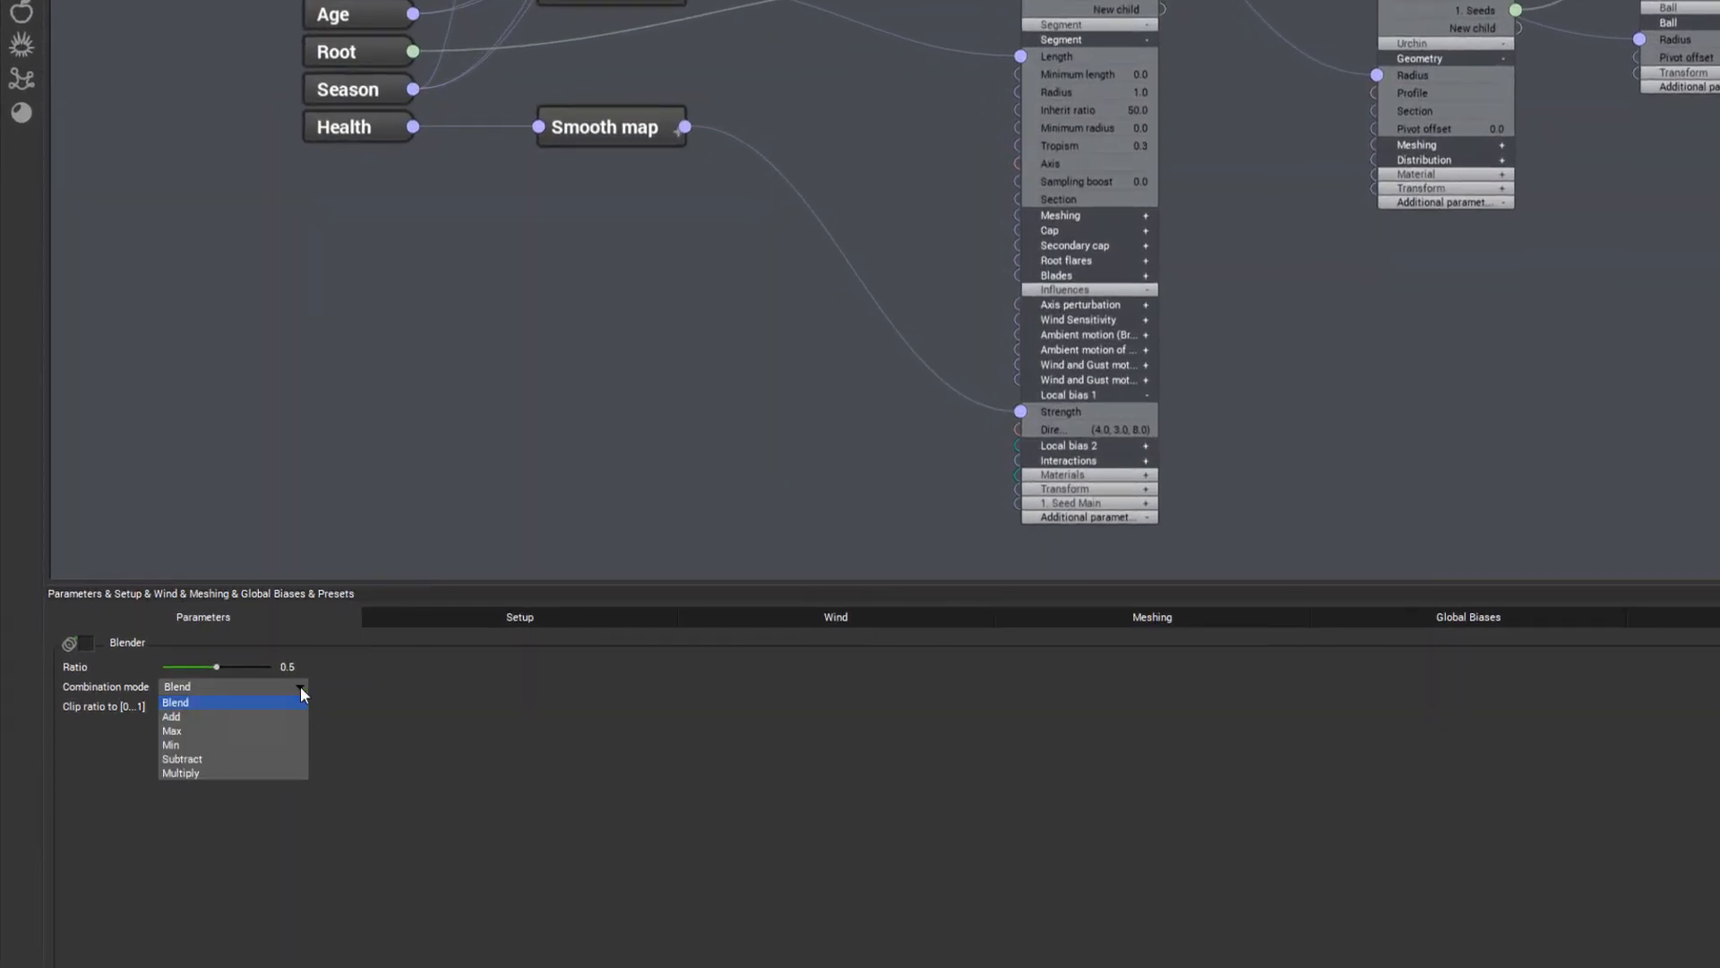
left_click(215, 716)
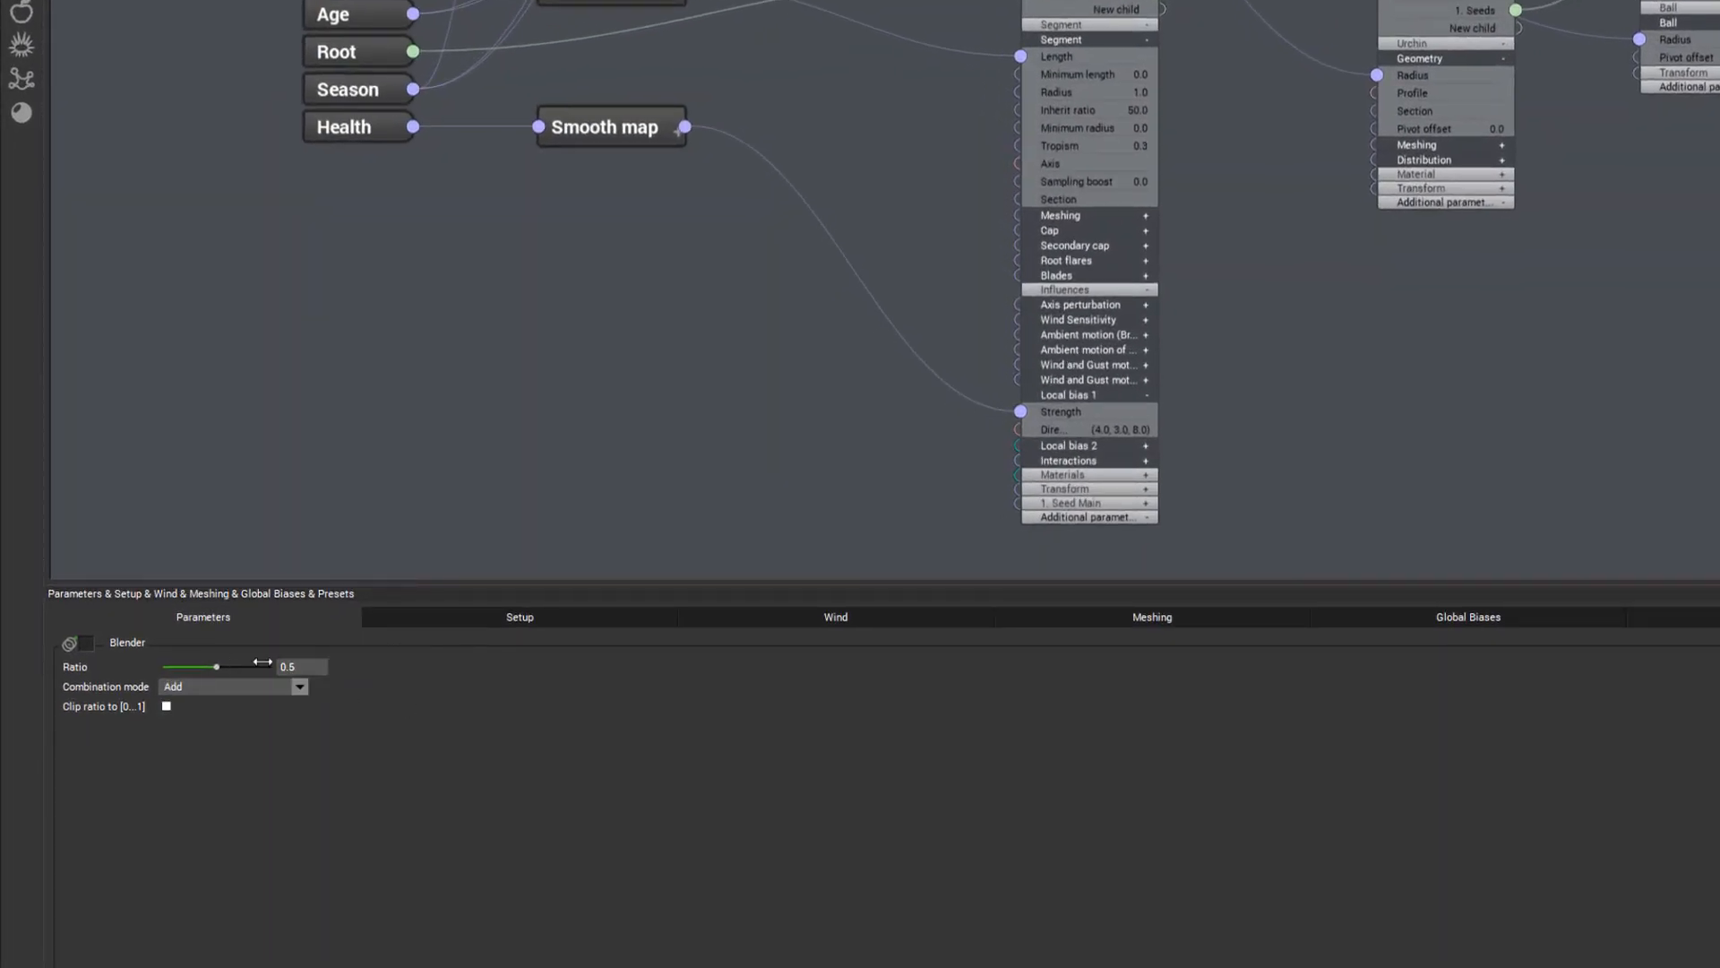
left_click(271, 667)
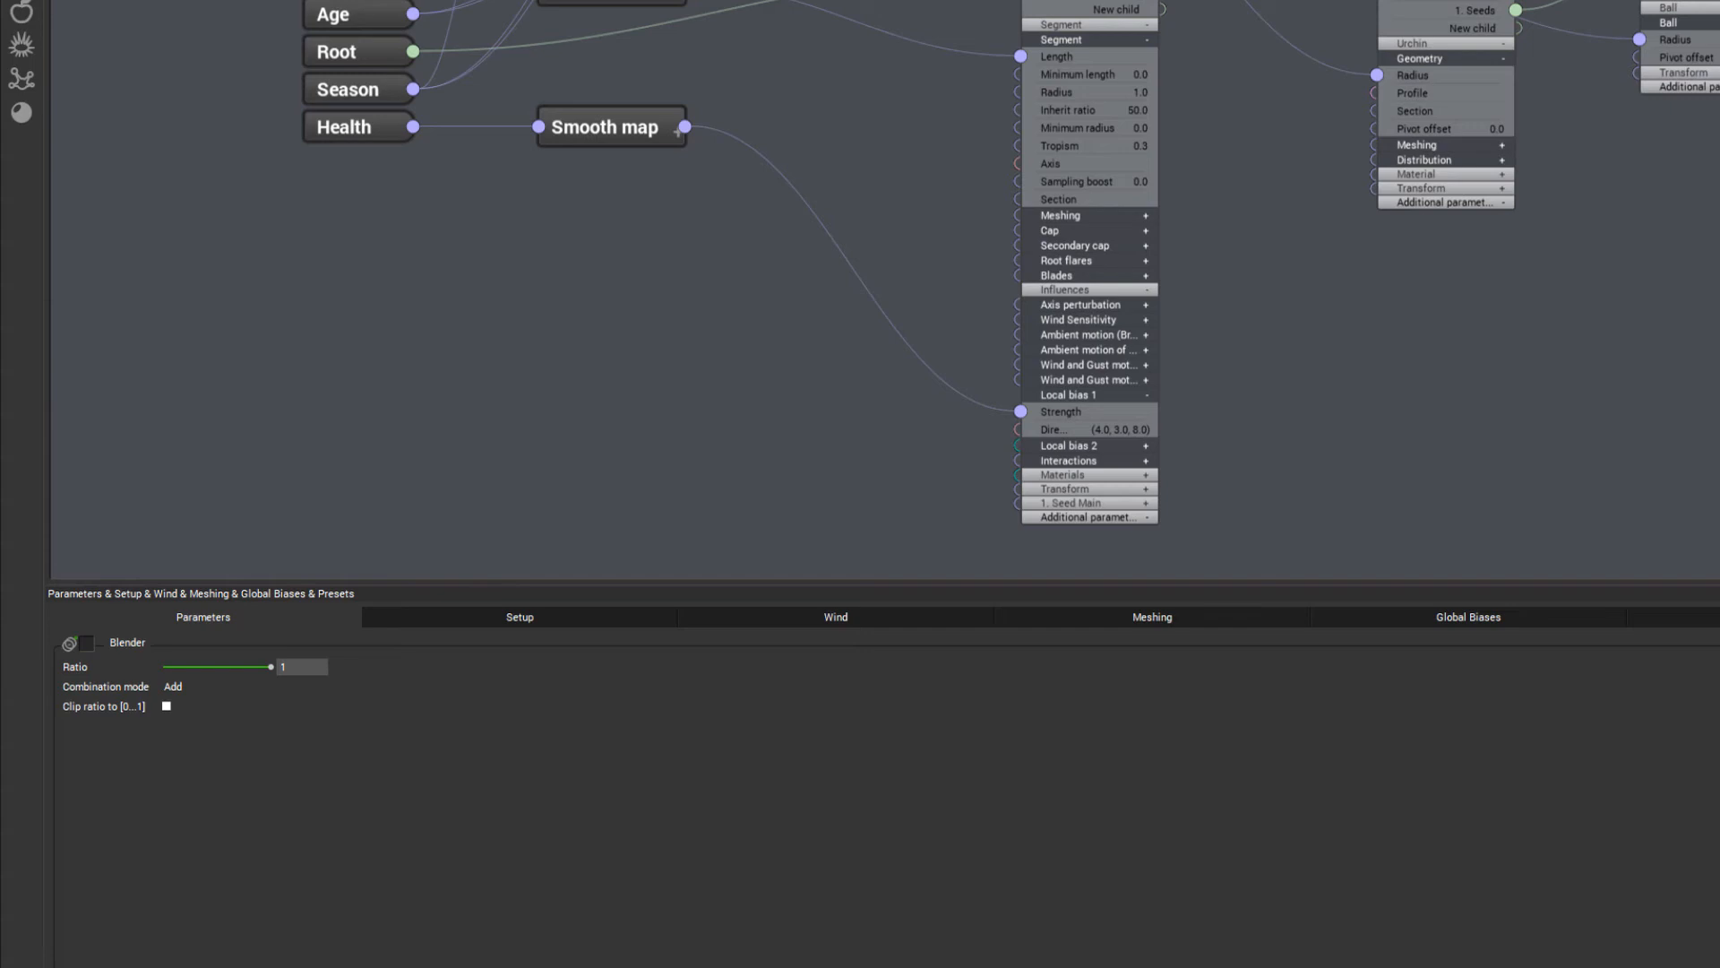
Connect the Blender's output to the Radius inputs of both the Seed Main and Seeds nodes.
left_click(461, 78)
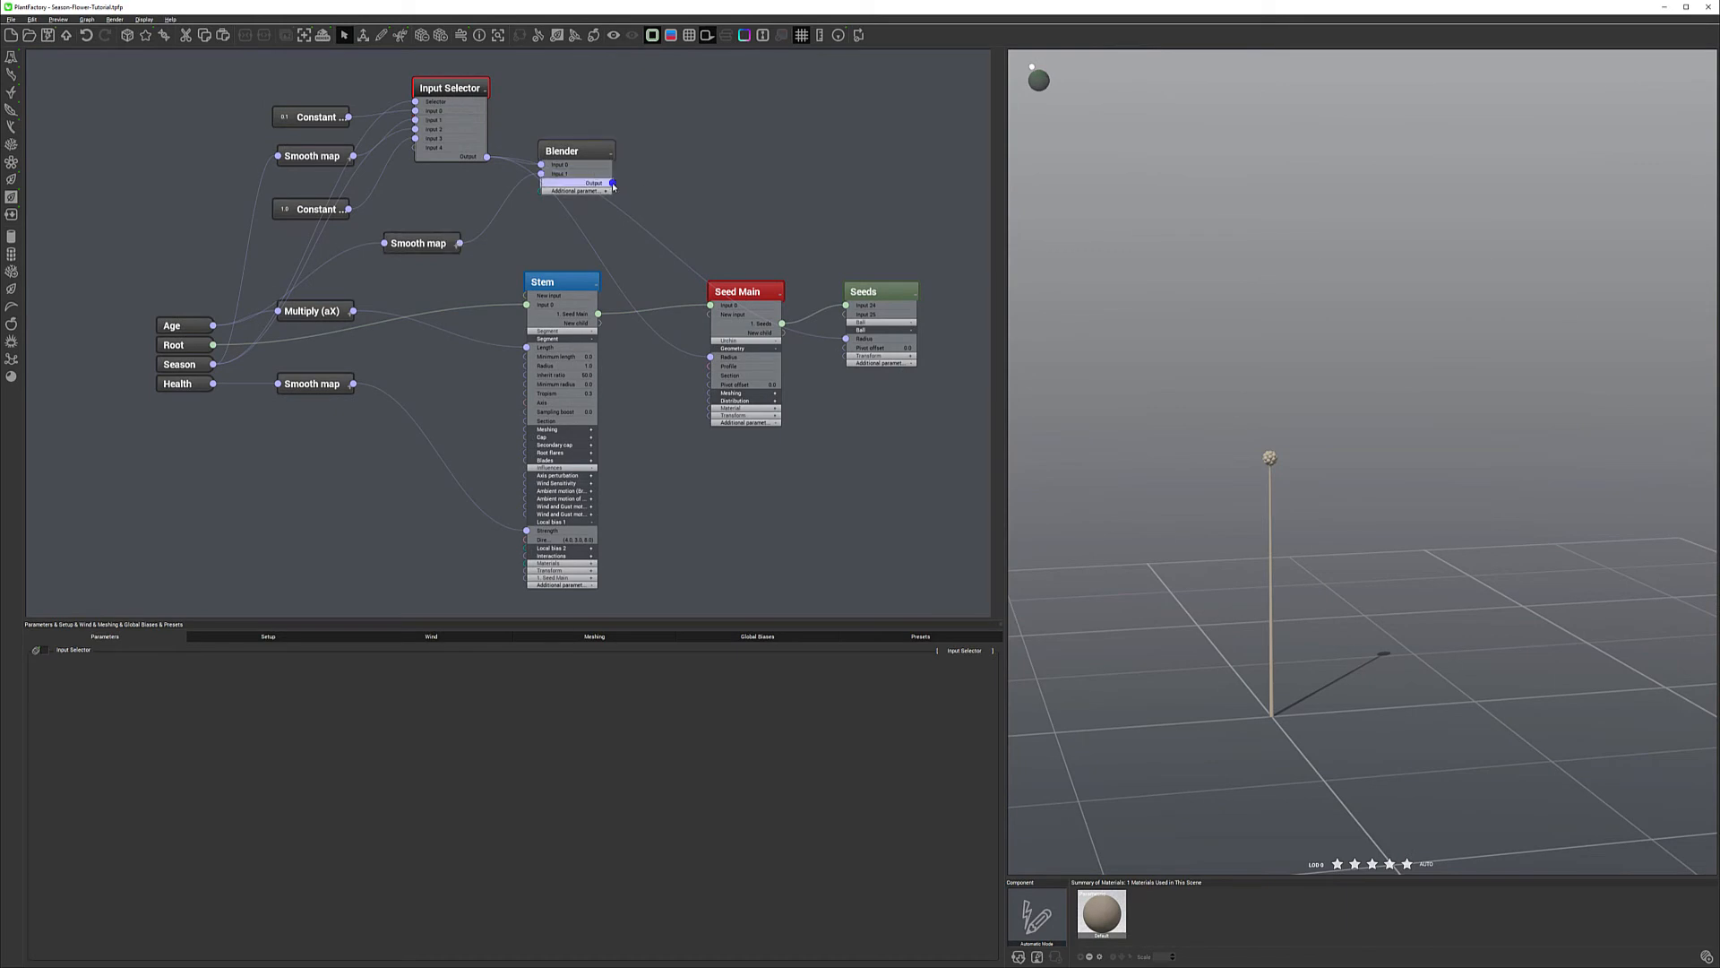
left_click_drag(687, 271, 711, 357)
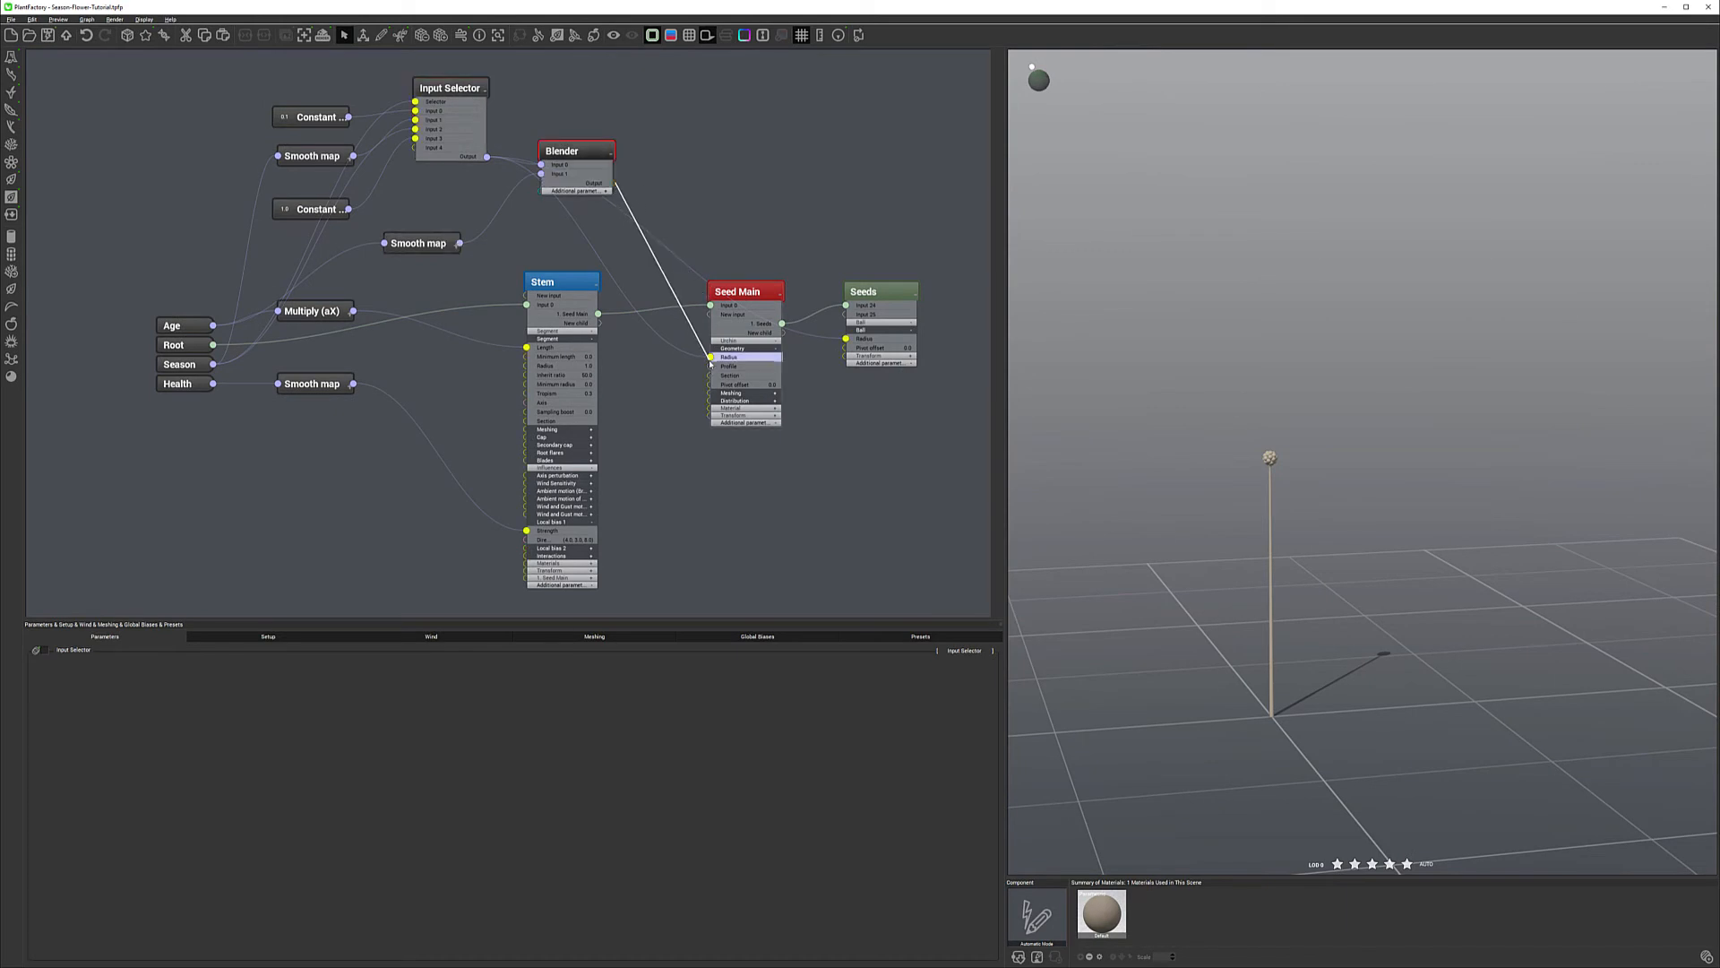
left_click_drag(835, 342, 846, 339)
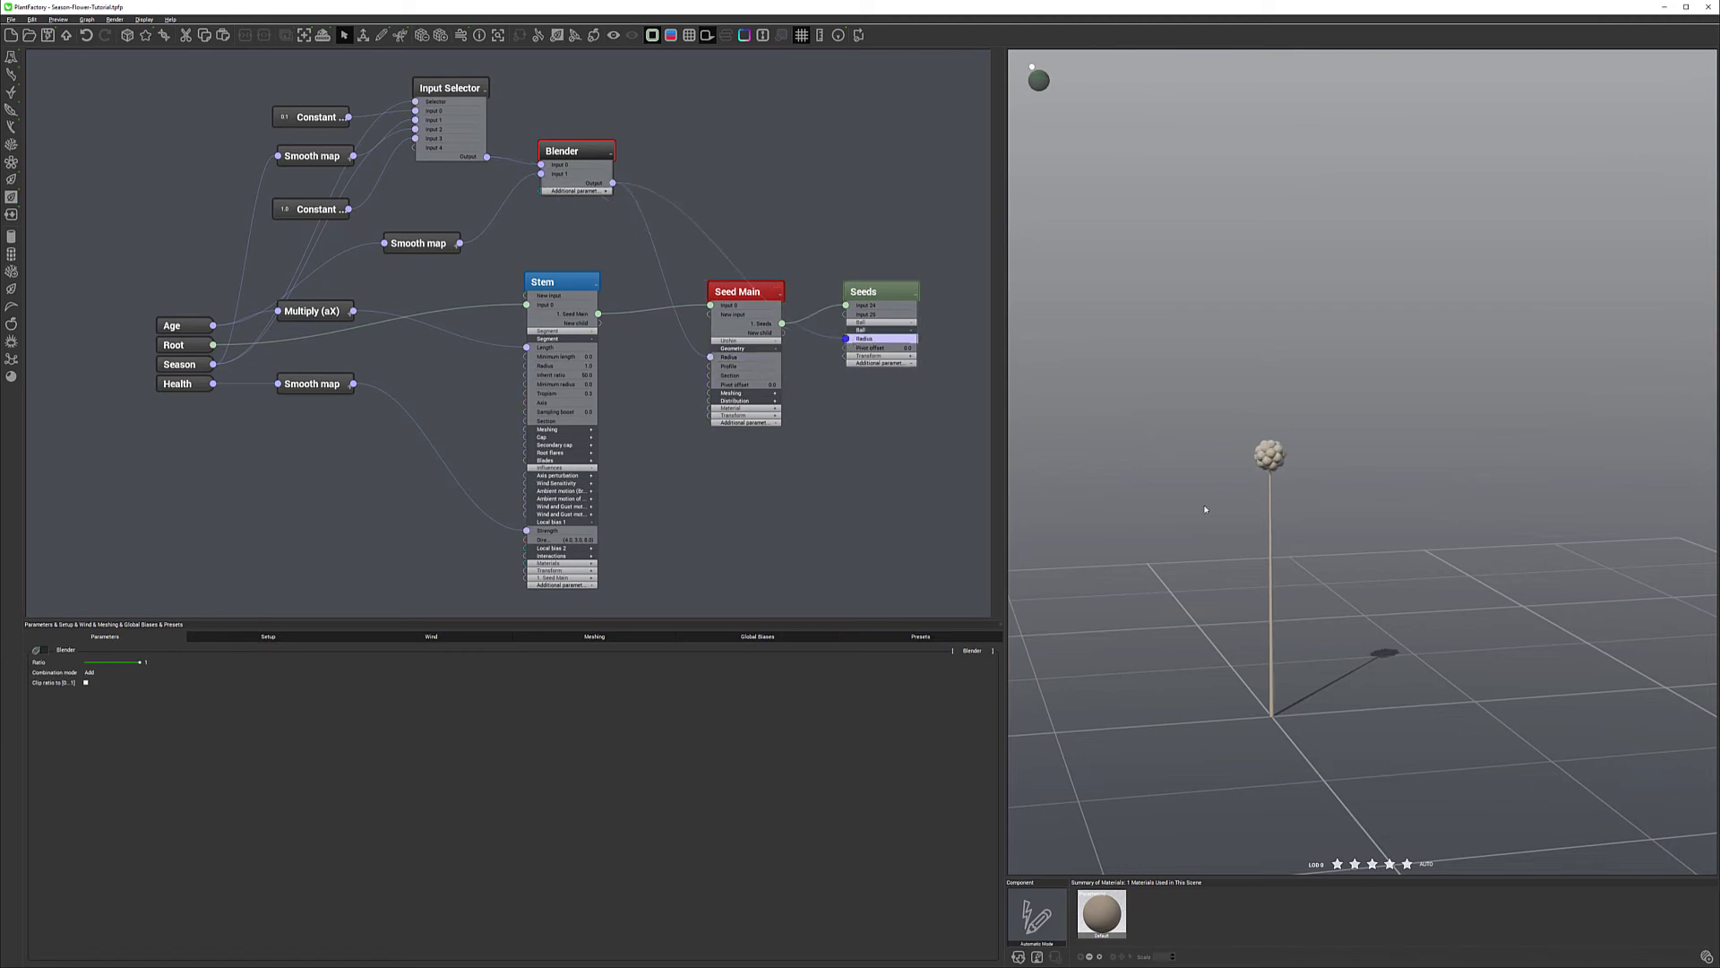
Test the seed head in the preview with the plant age set to 10 and the season set to 100%.
left_click(269, 637)
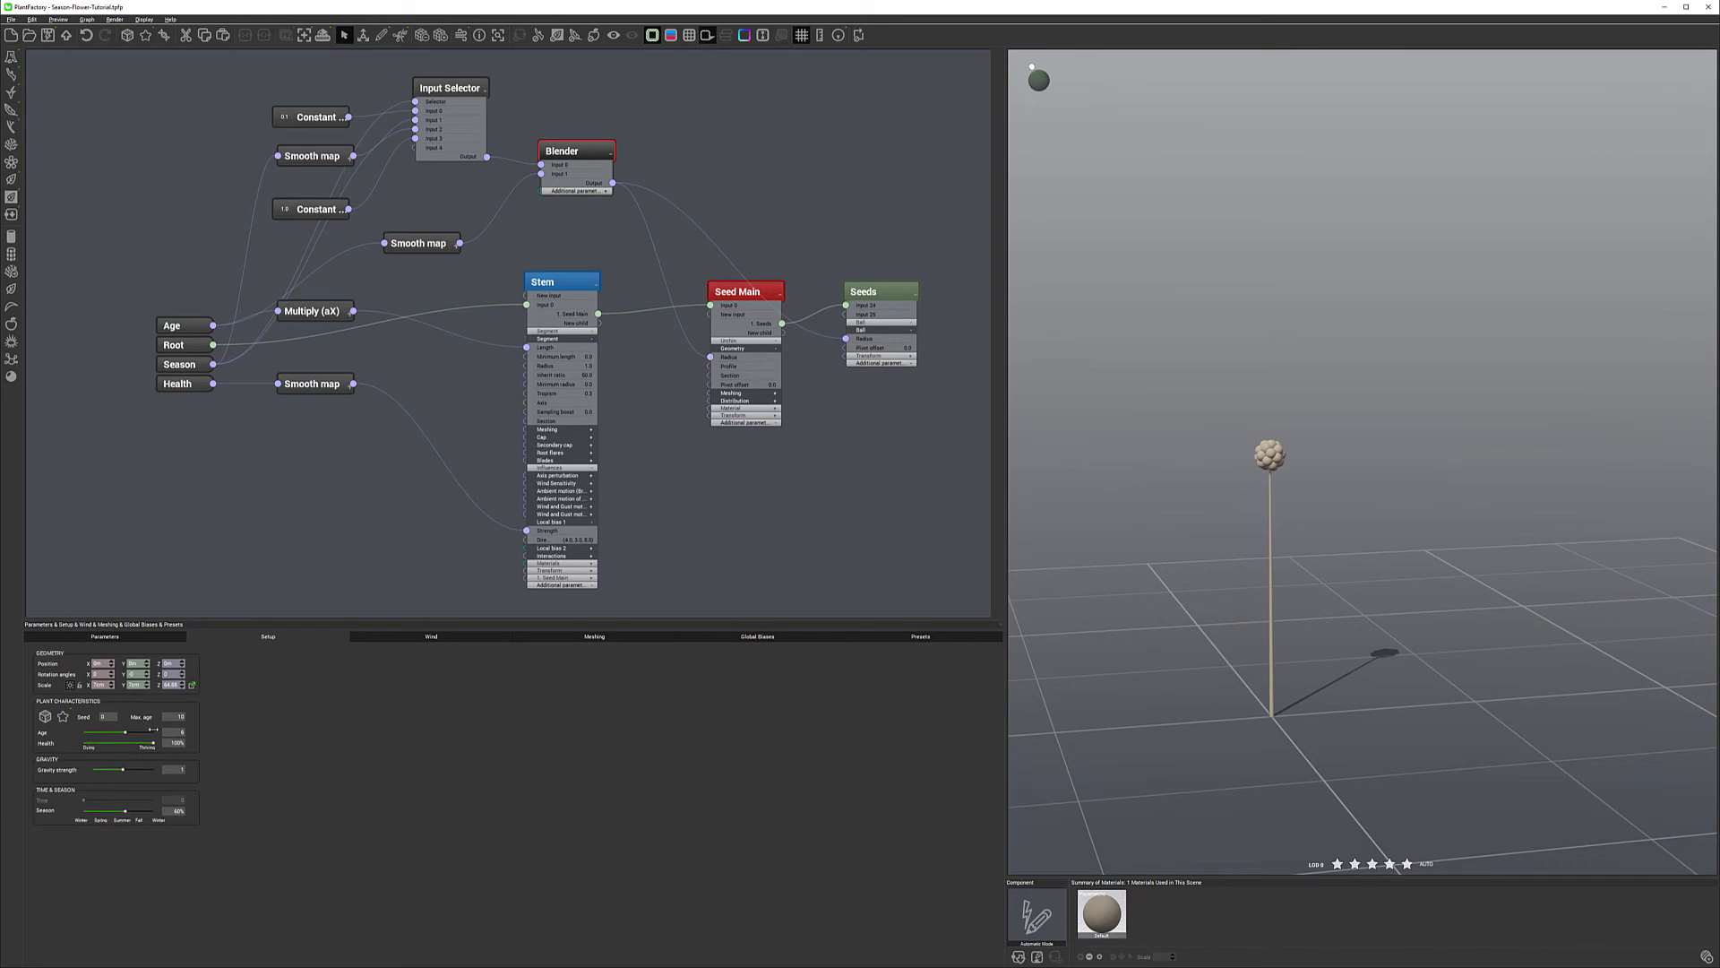
mouse_move(193, 732)
left_mouse_down()
mouse_move(83, 743)
mouse_move(154, 742)
left_mouse_up()
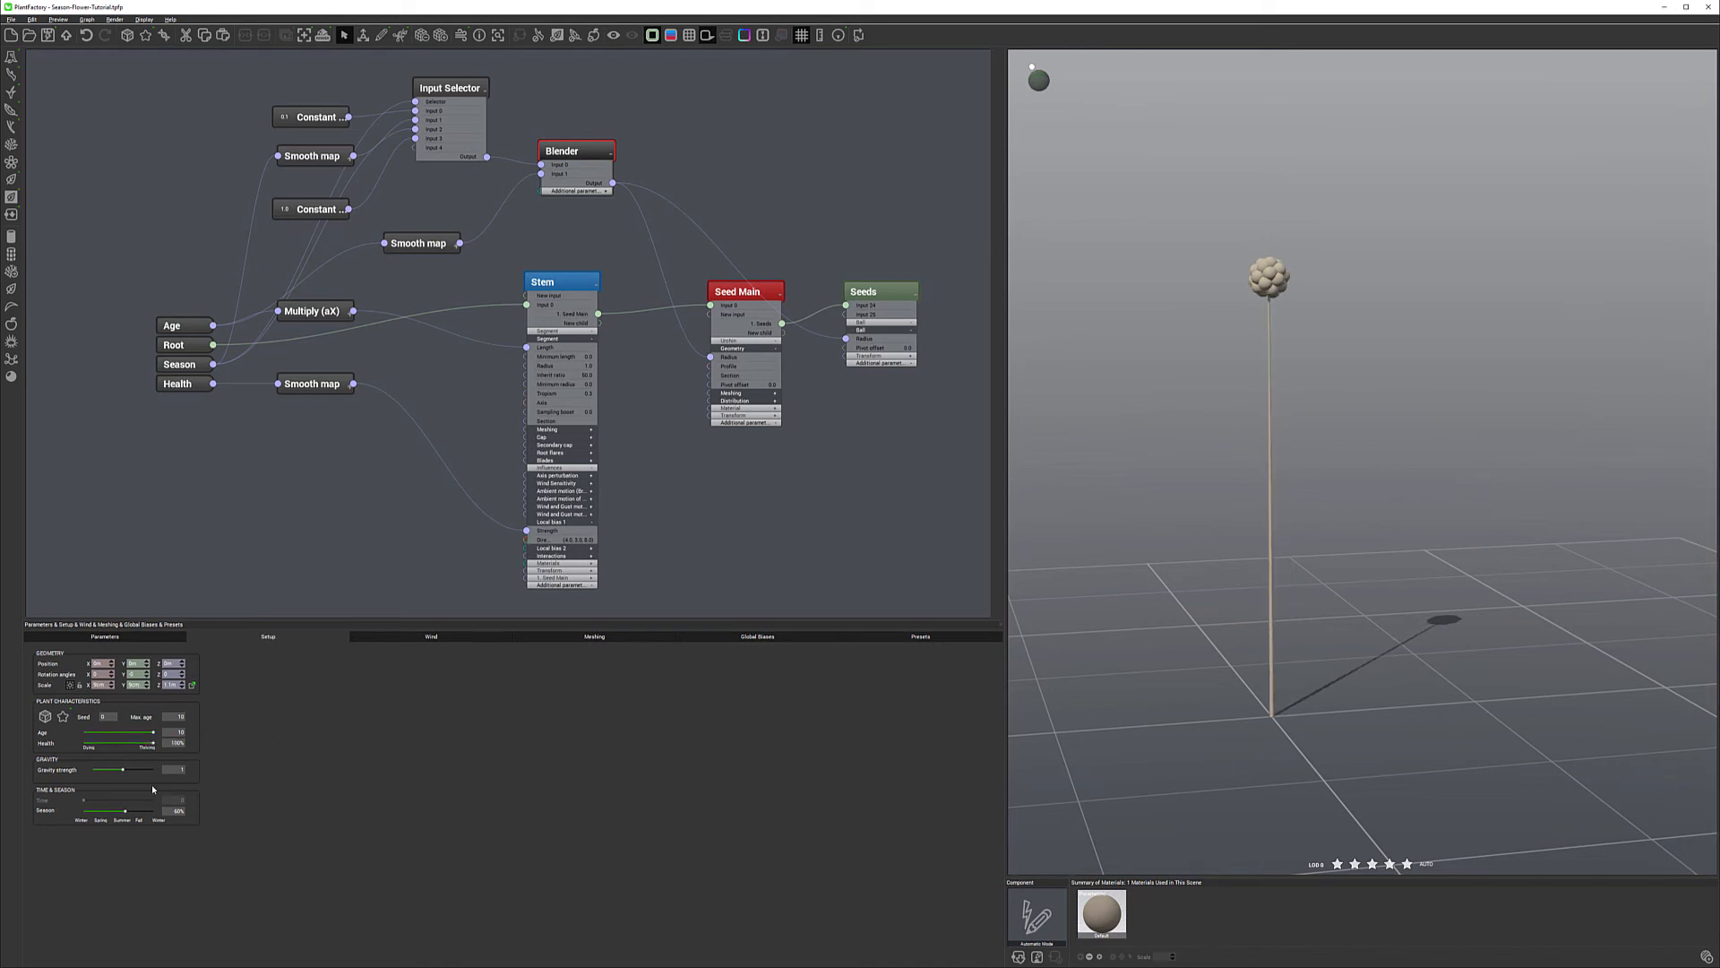
left_click_drag(125, 810, 161, 813)
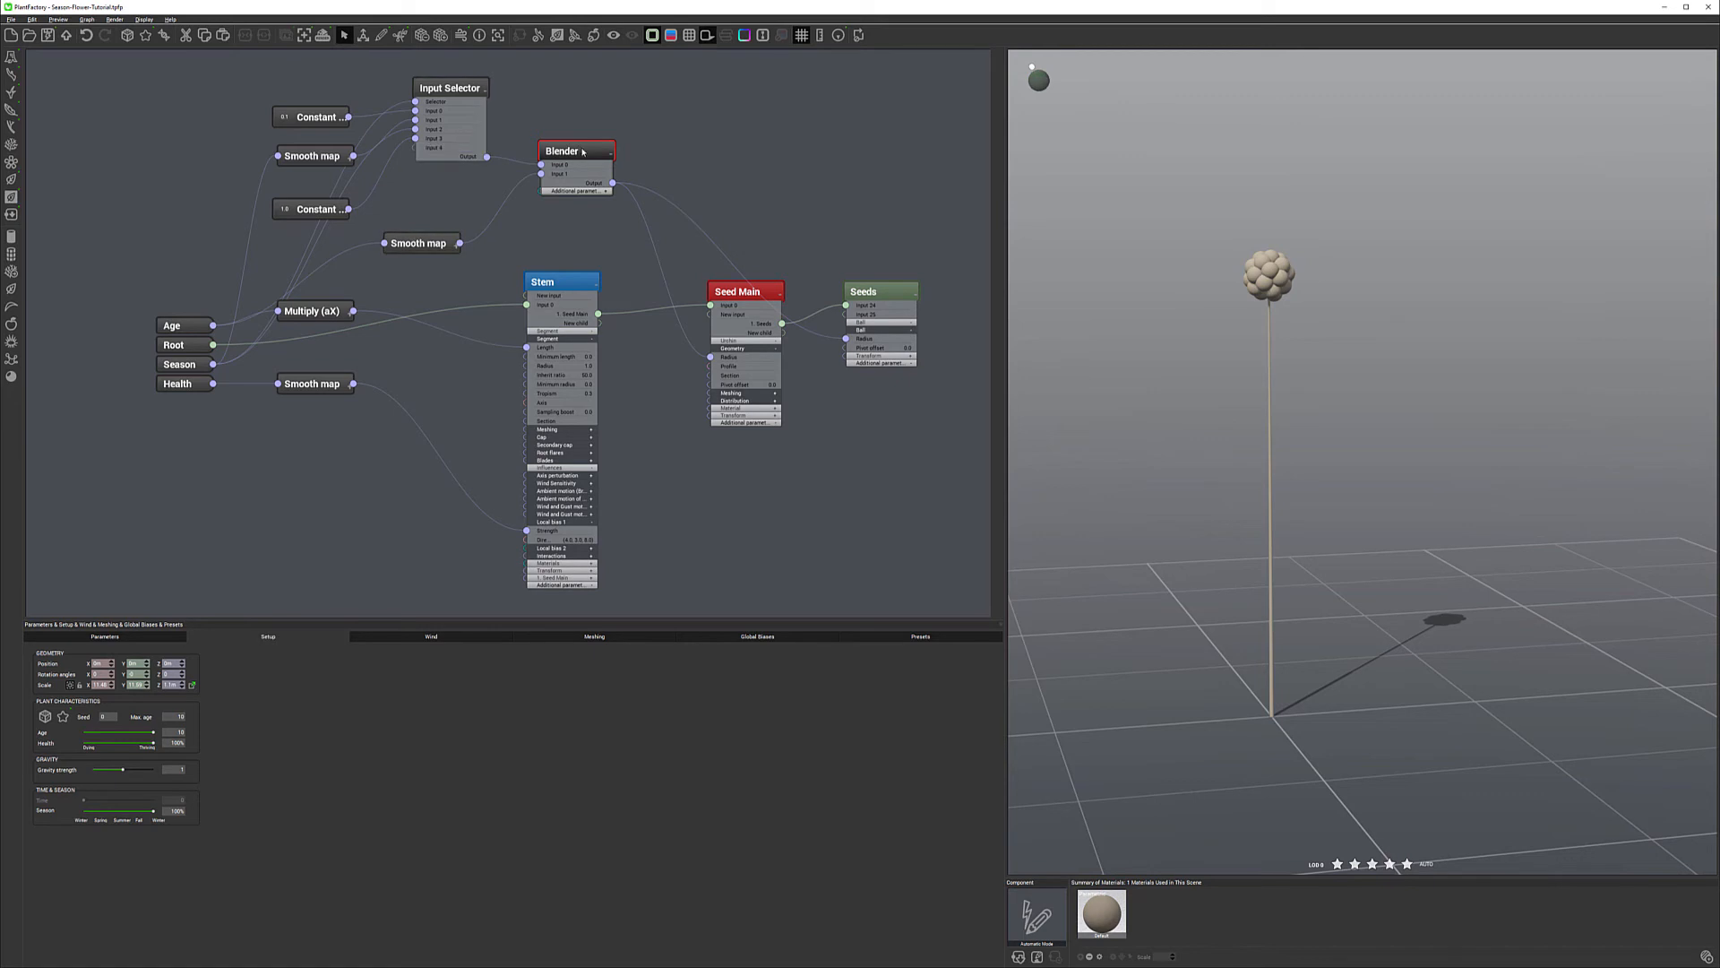
Inspect the output curves of the Age Smooth map and the Input Selector in the node observer.
left_click_drag(580, 151, 597, 156)
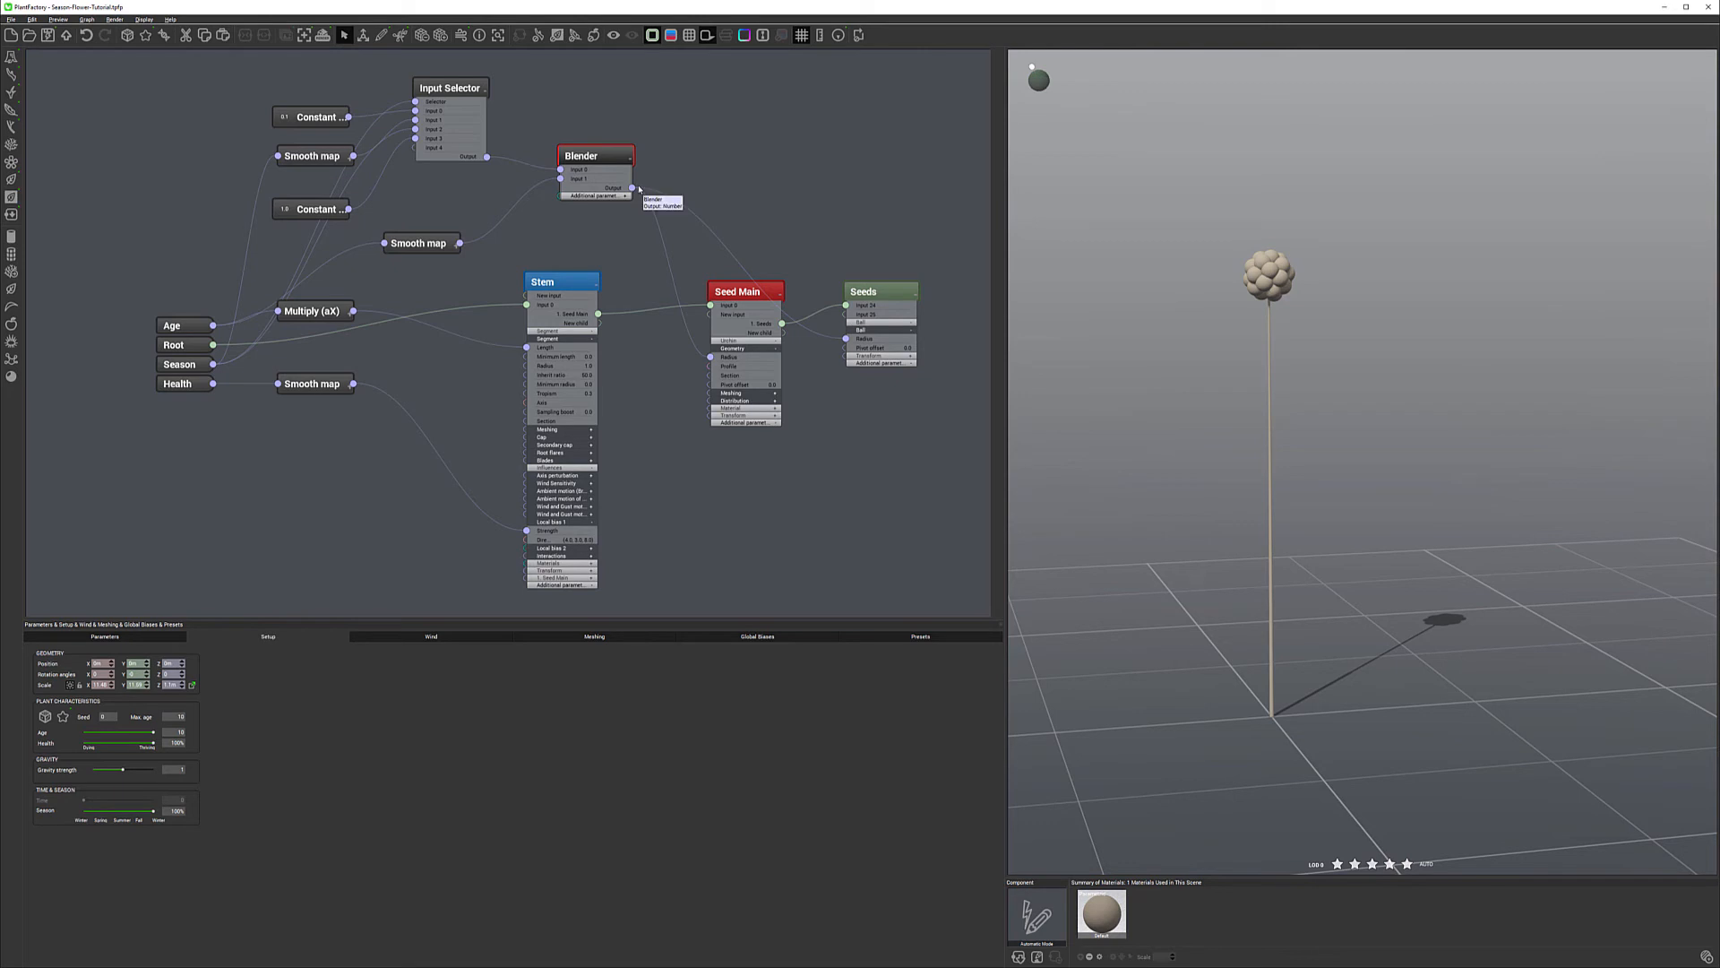
left_click(141, 18)
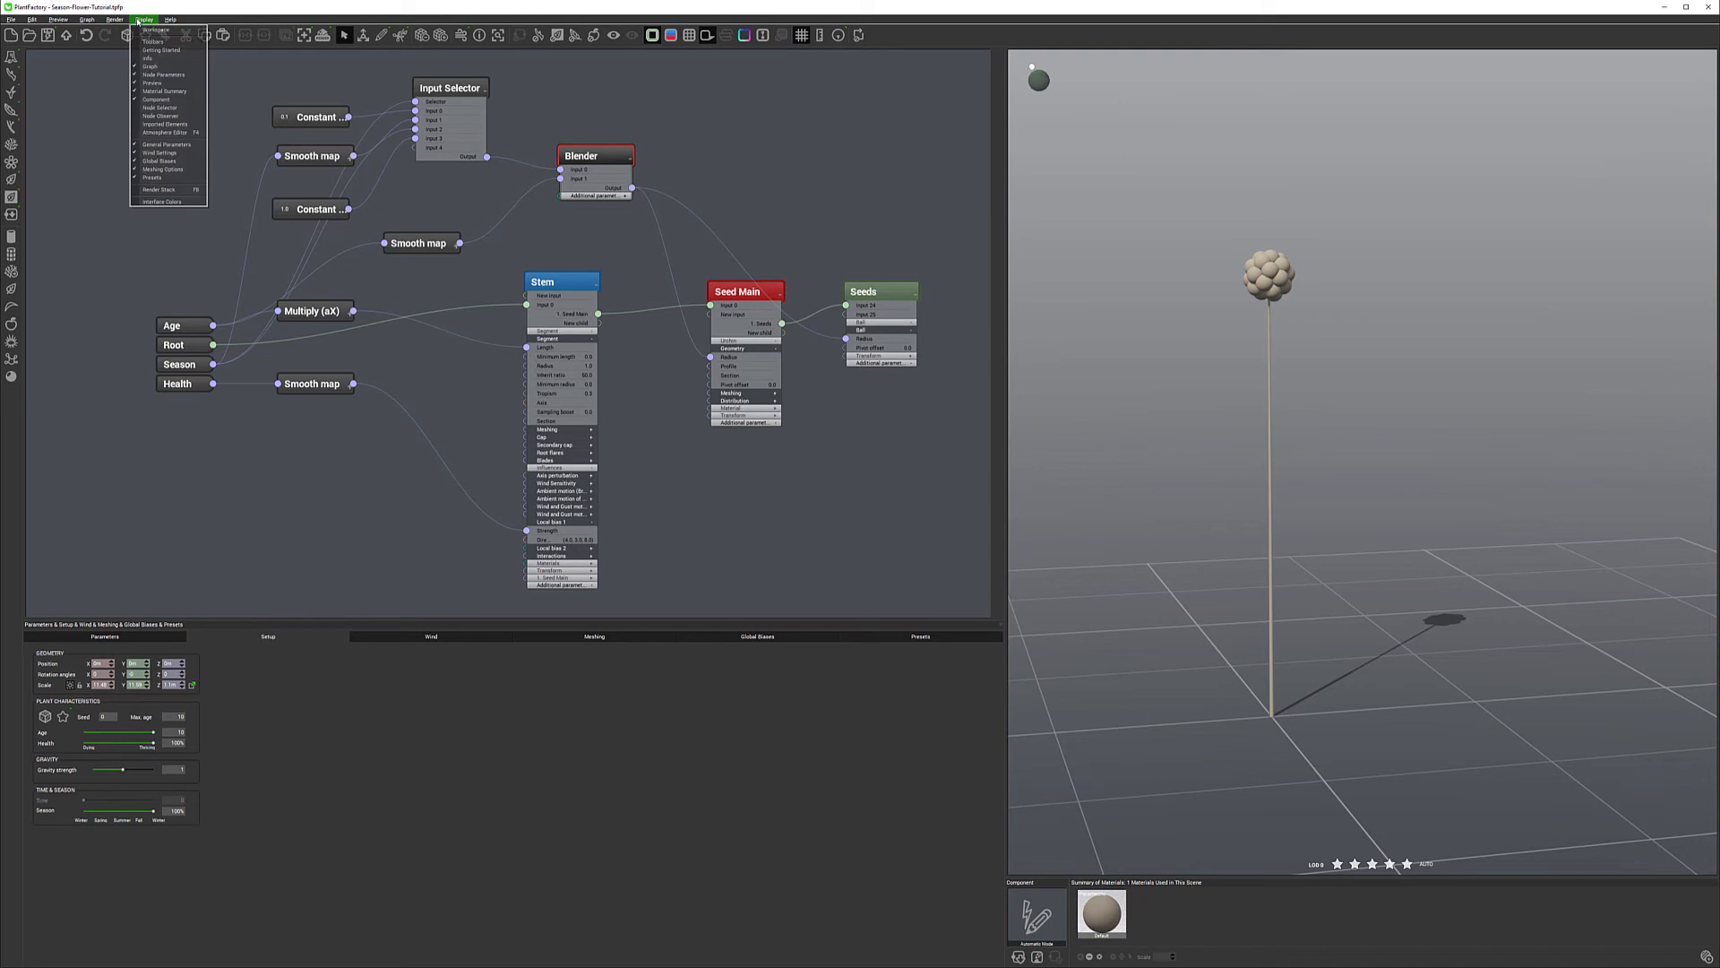
left_click(161, 115)
left_click_drag(313, 270, 756, 126)
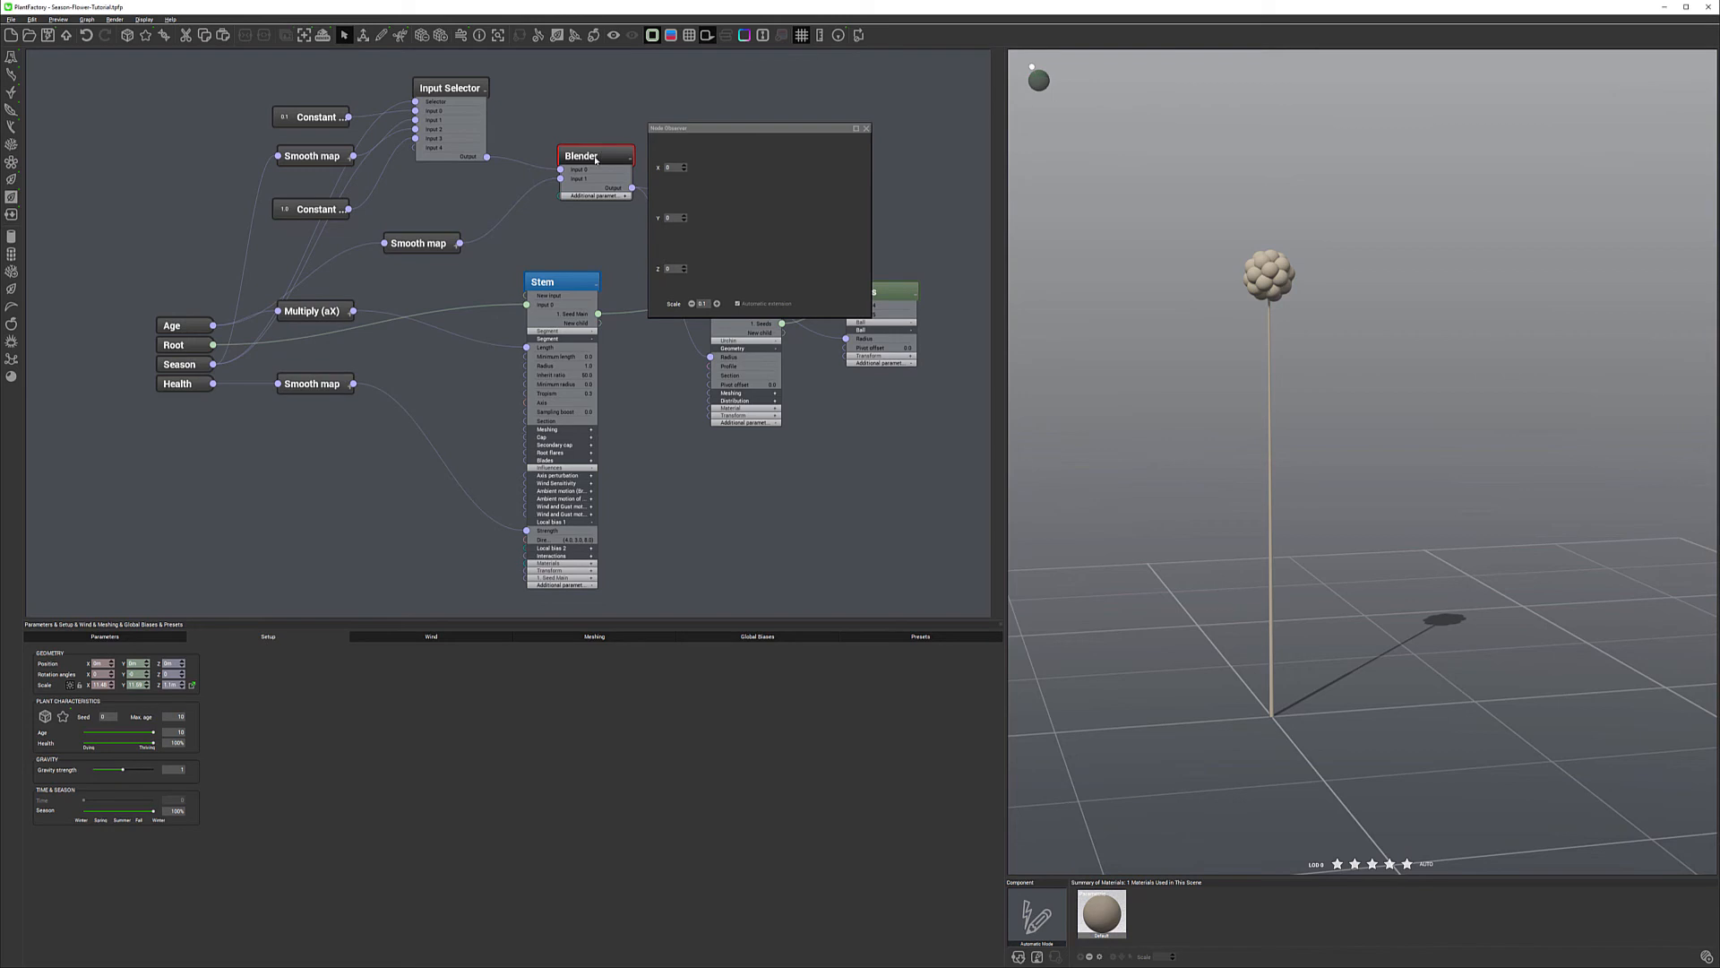
left_click(446, 240)
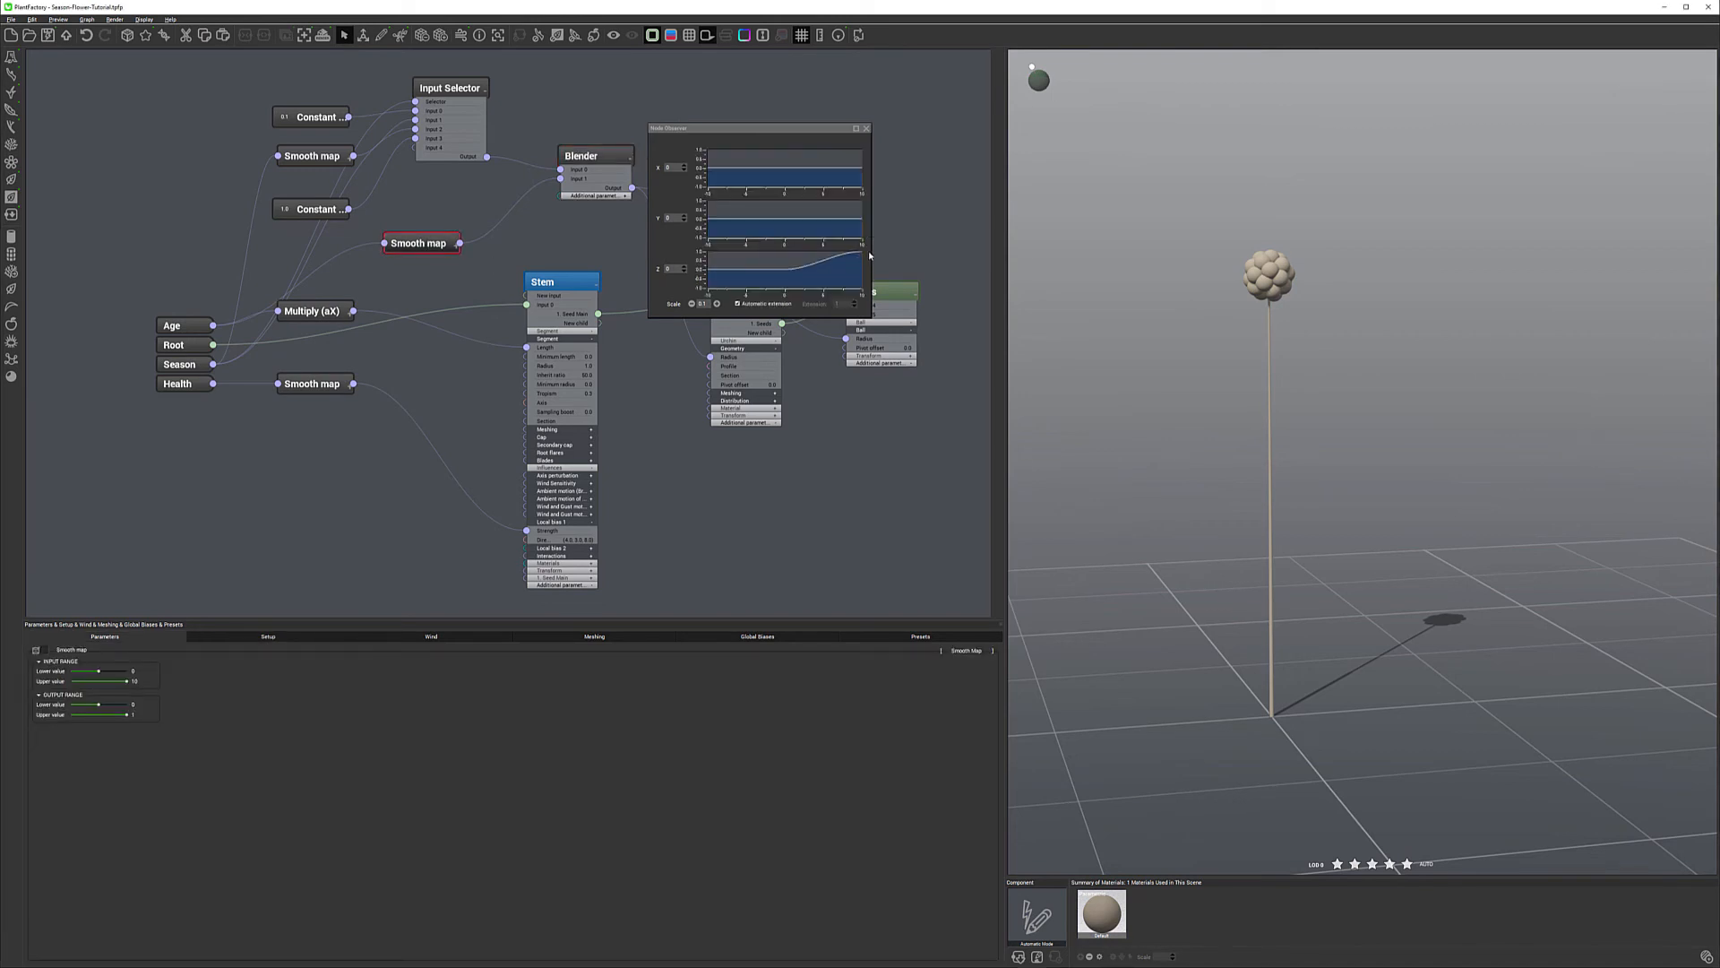
left_click(450, 88)
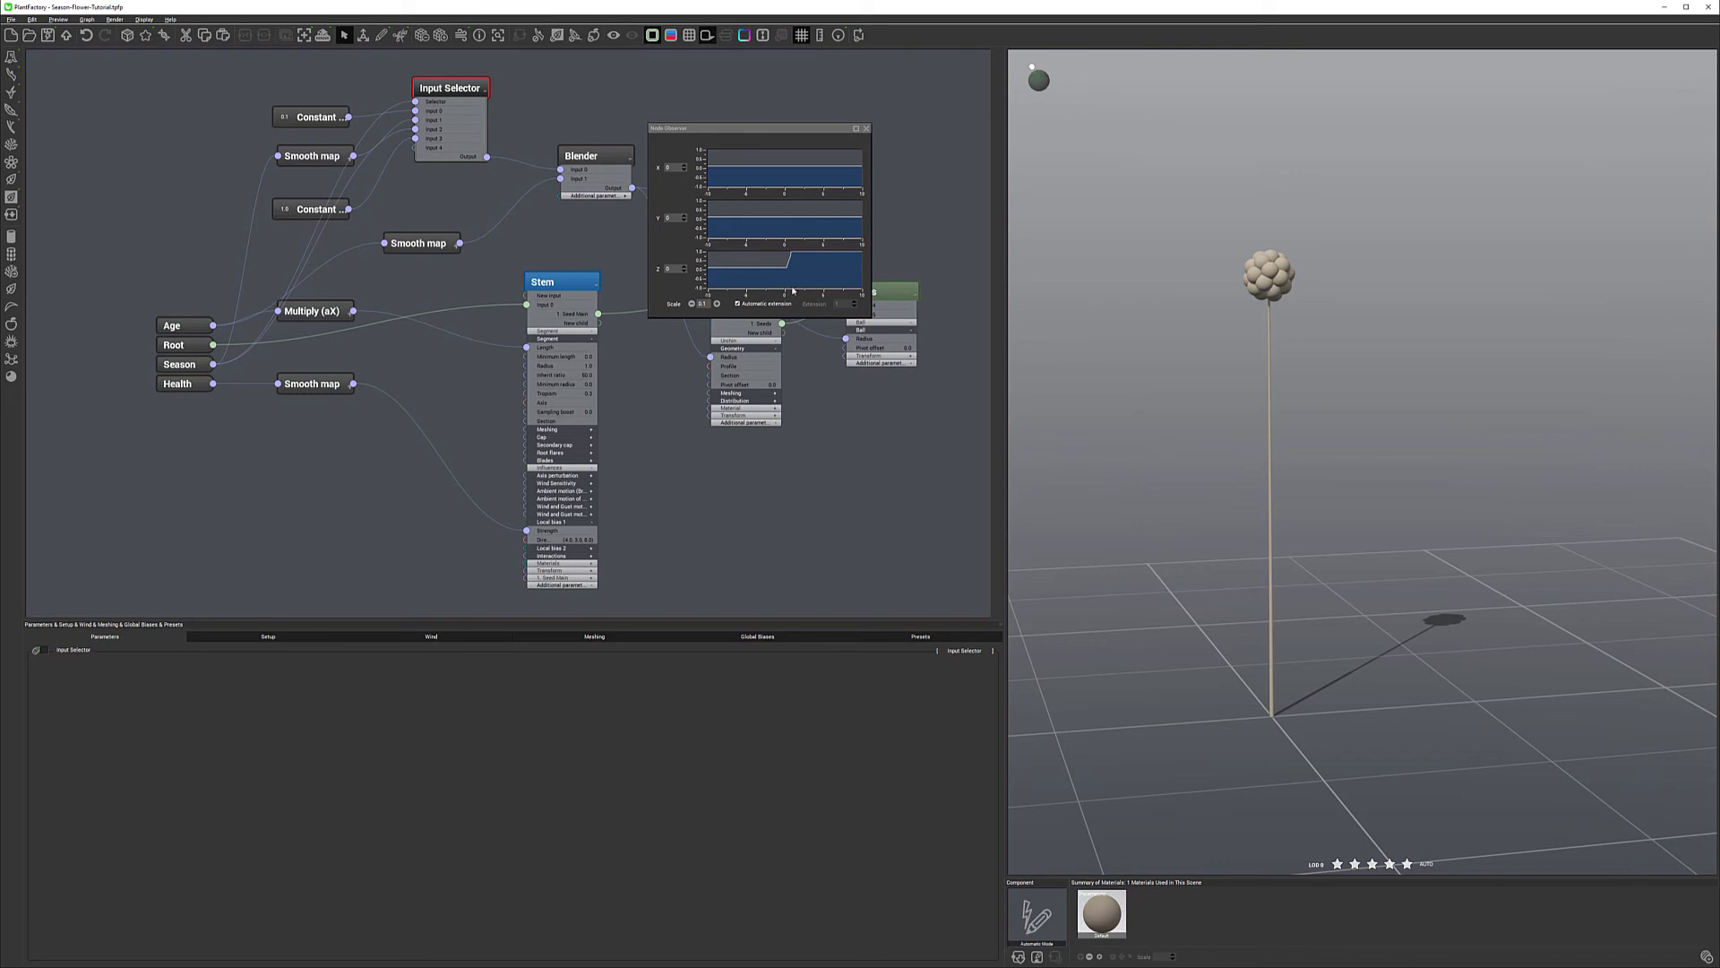
left_click(868, 129)
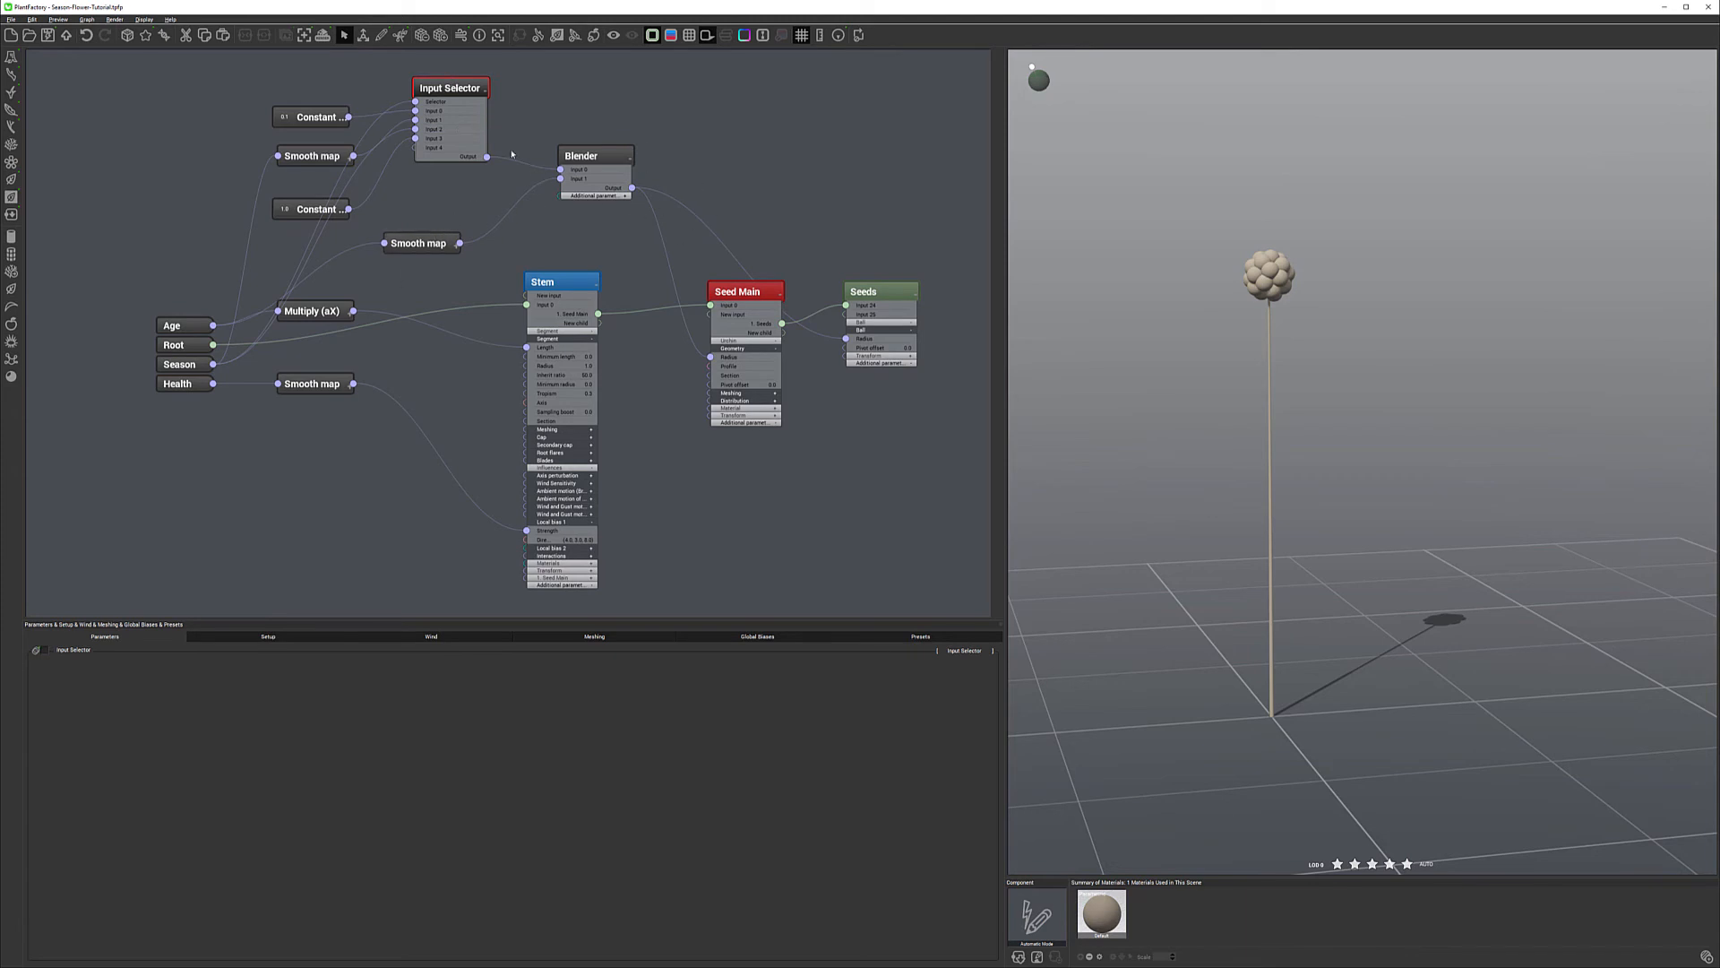
Add a Smooth map filter node and connect the Input Selector's output to it.
right_click(701, 138)
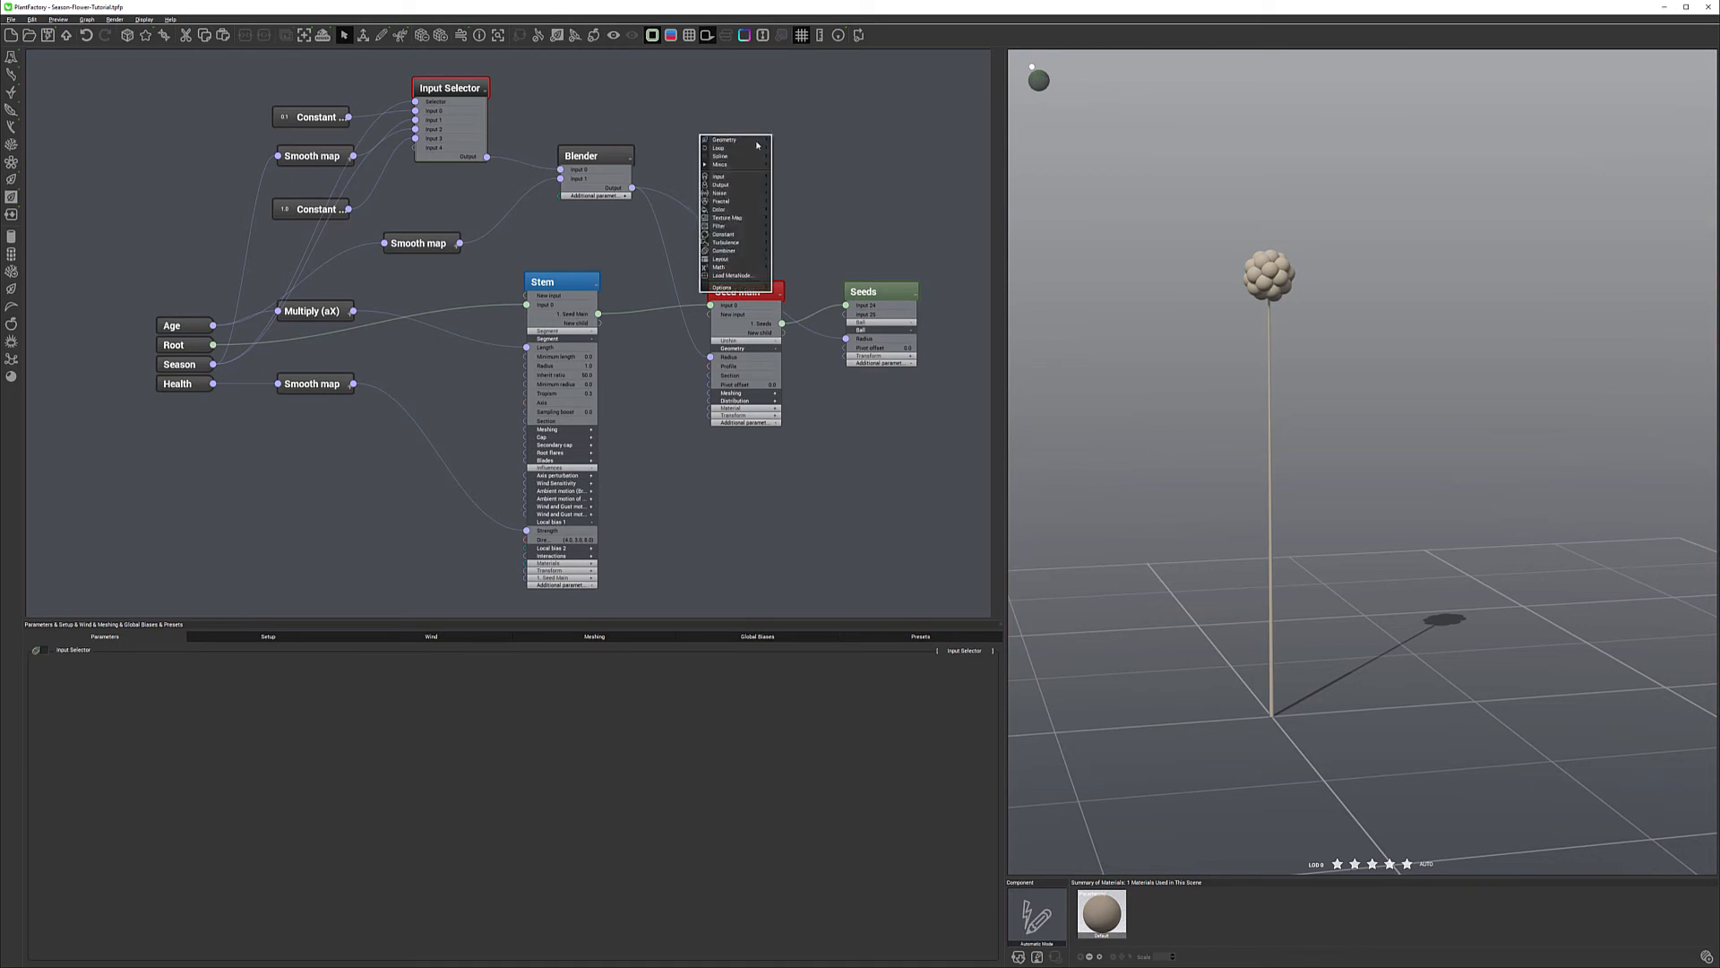
mouse_move(750, 260)
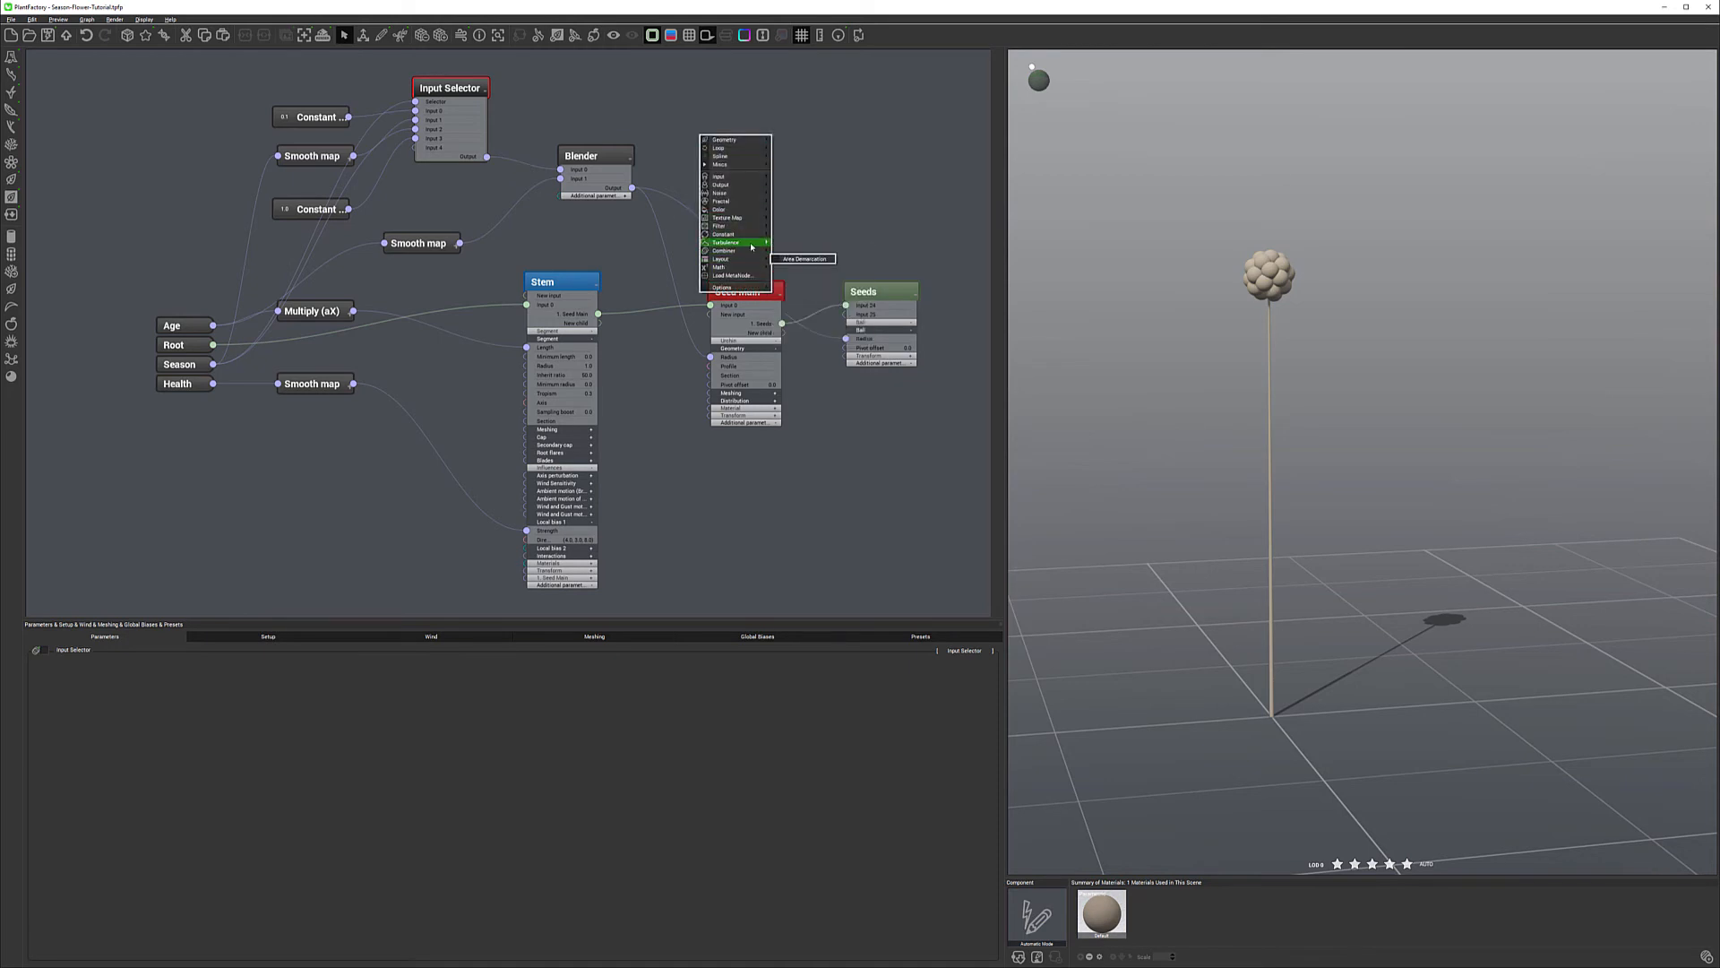
mouse_move(739, 226)
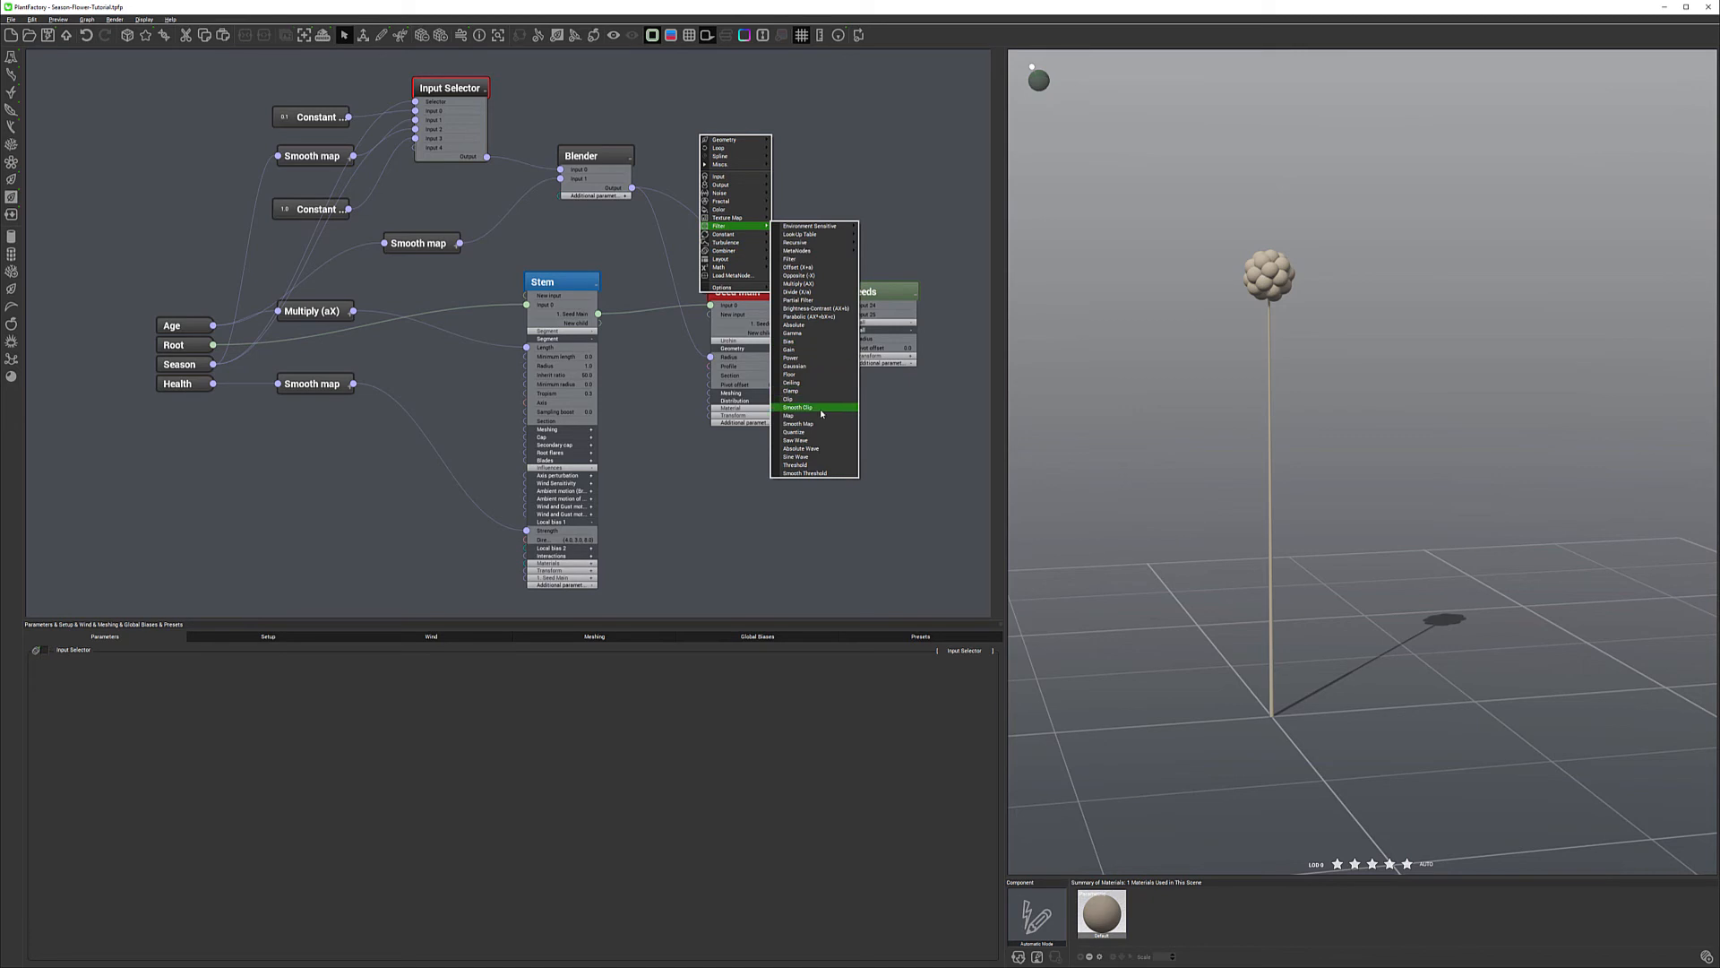
left_click(799, 422)
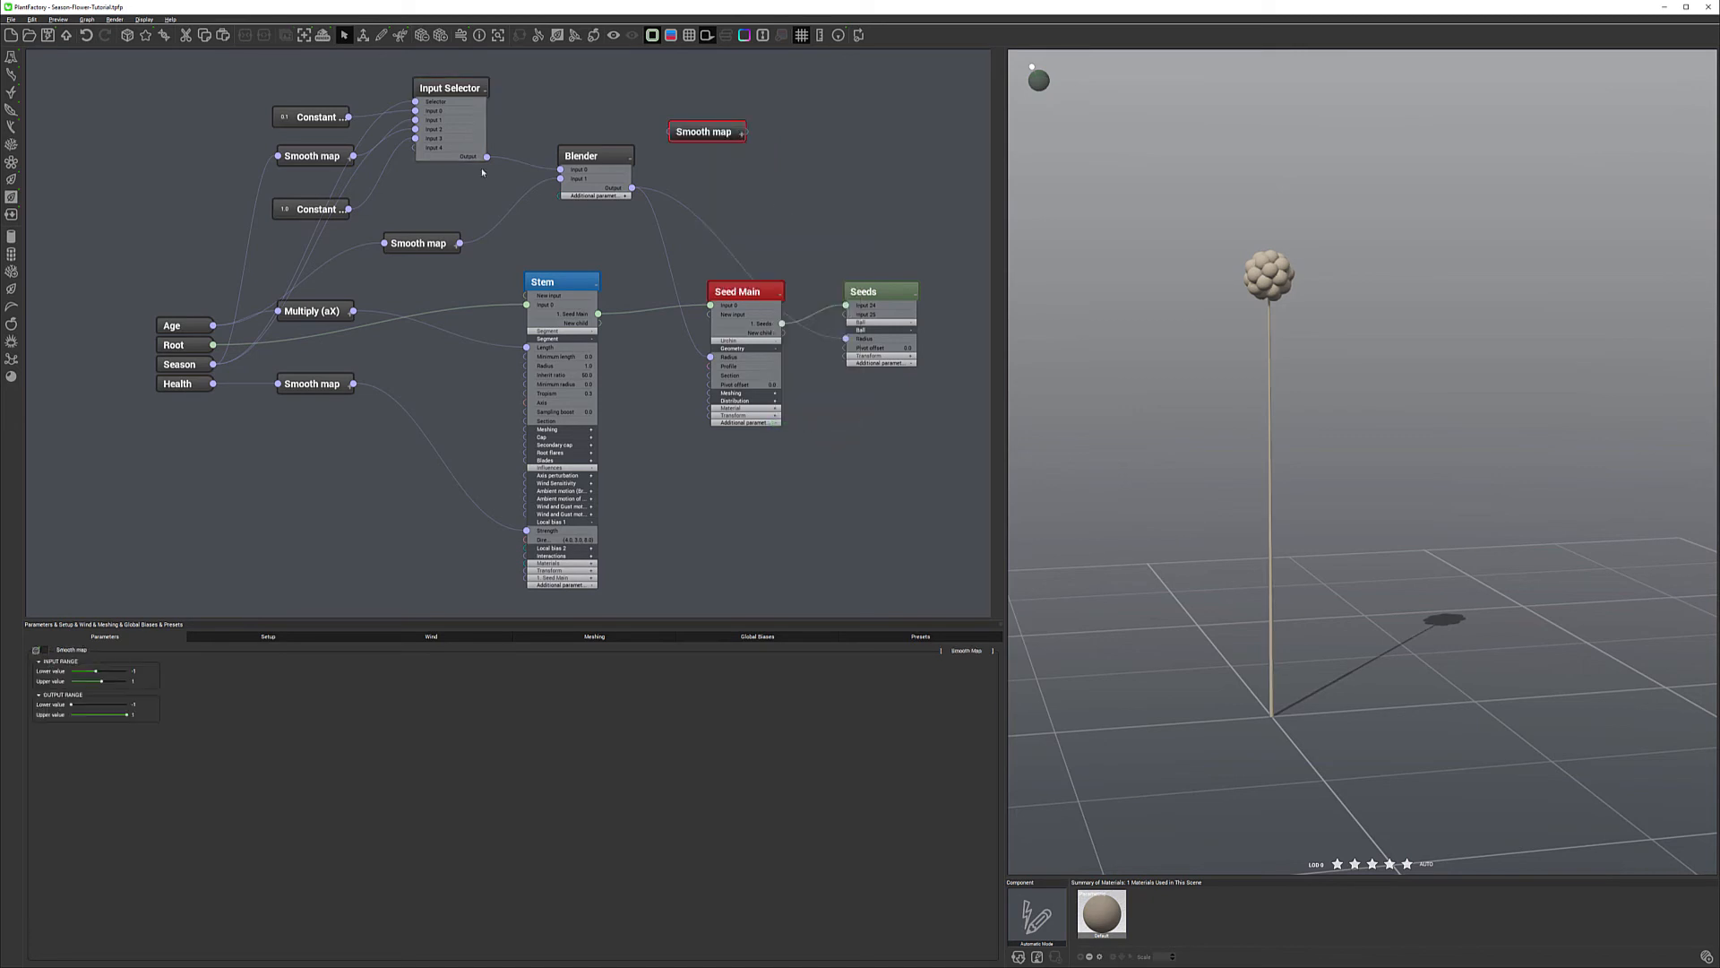
left_click_drag(486, 156, 597, 112)
Set the new Smooth map's input range to 0–1 and output range to 0–0.8, and connect it to the Blender's Input 0.
left_click(151, 669)
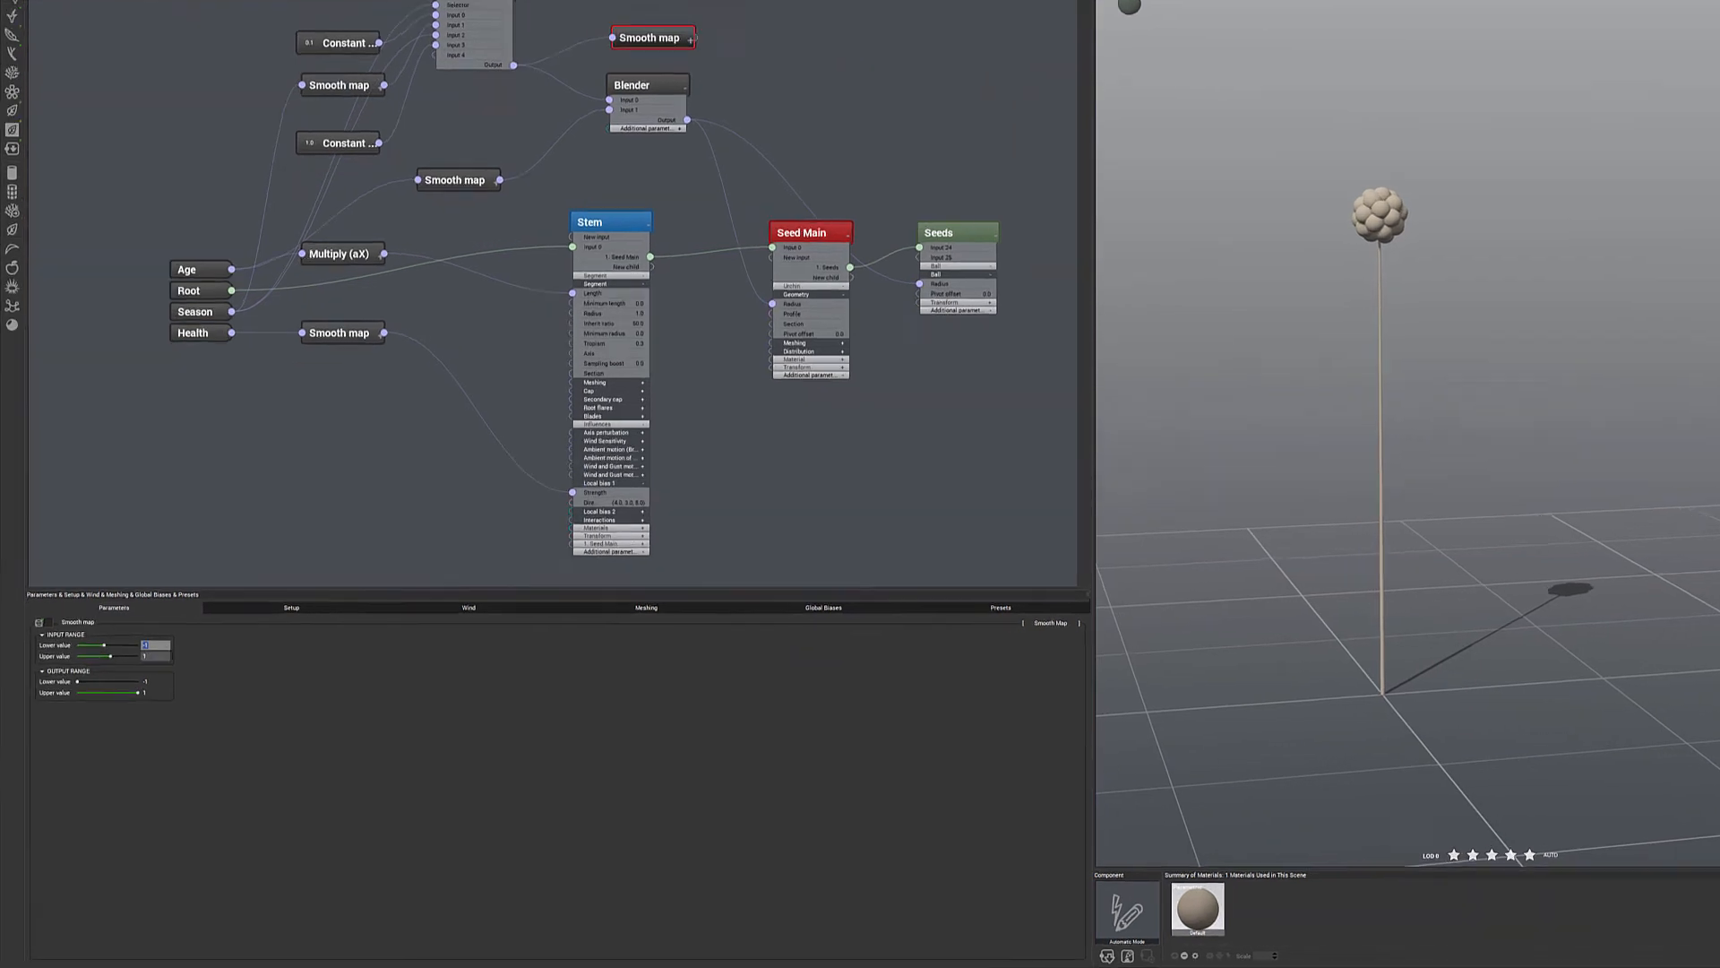
type("0")
left_click(277, 511)
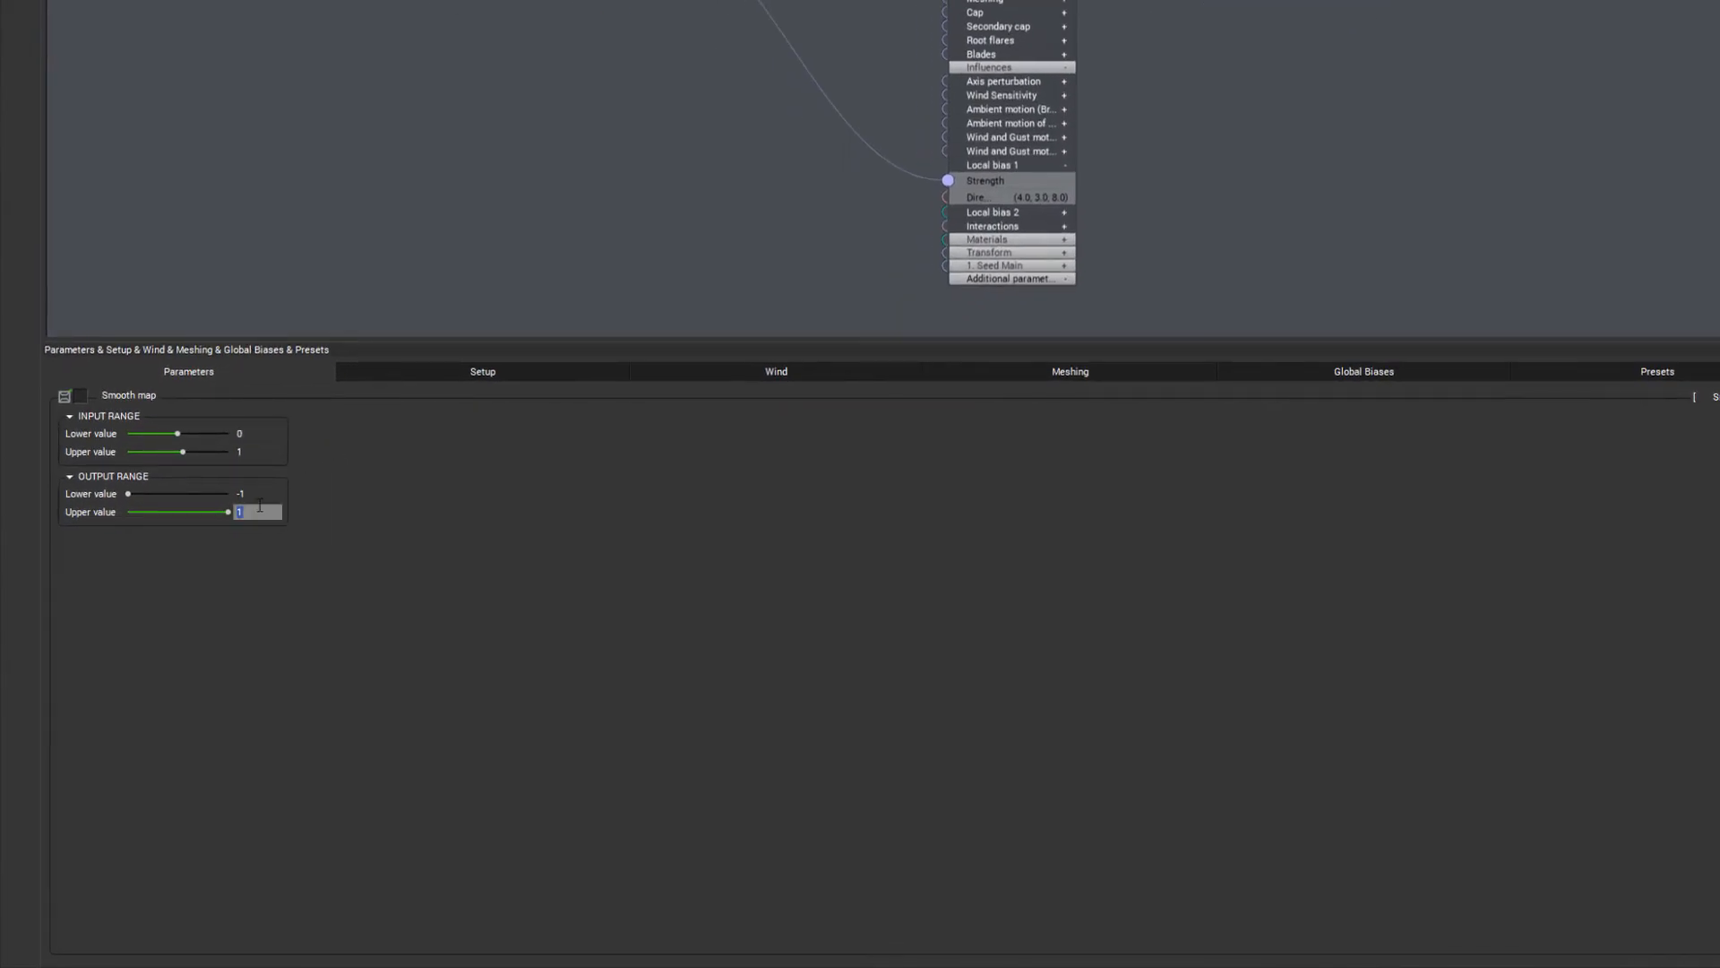
key("shift+Tab")
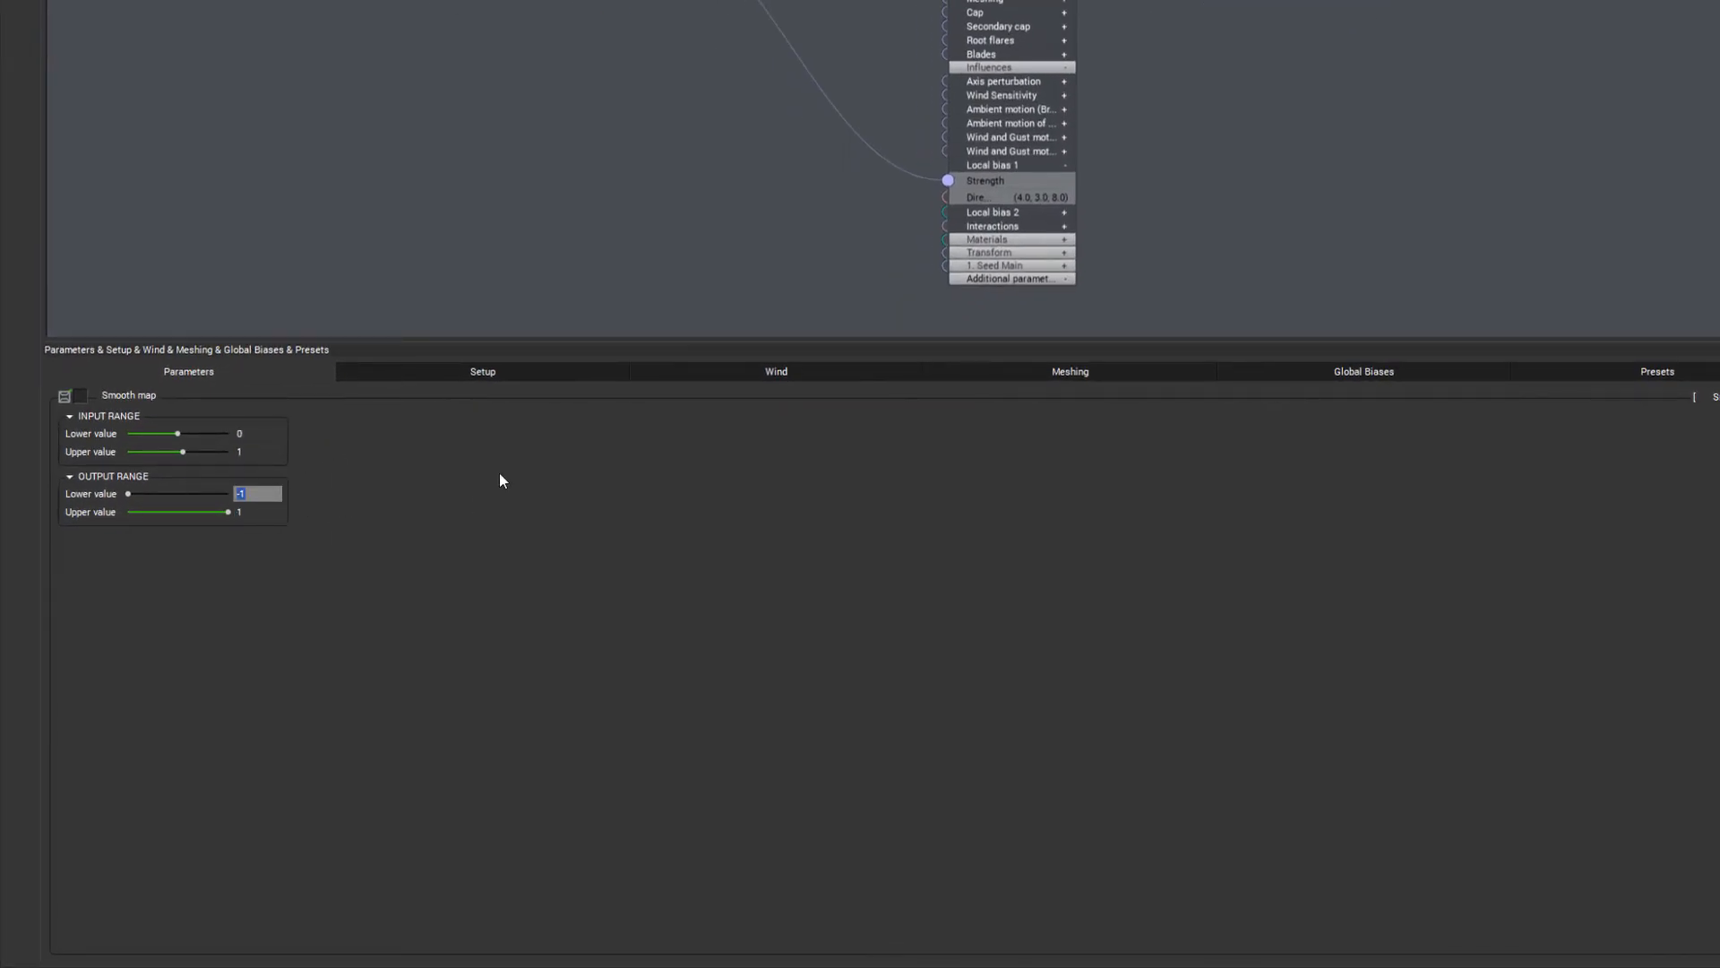
type("0")
left_click(277, 508)
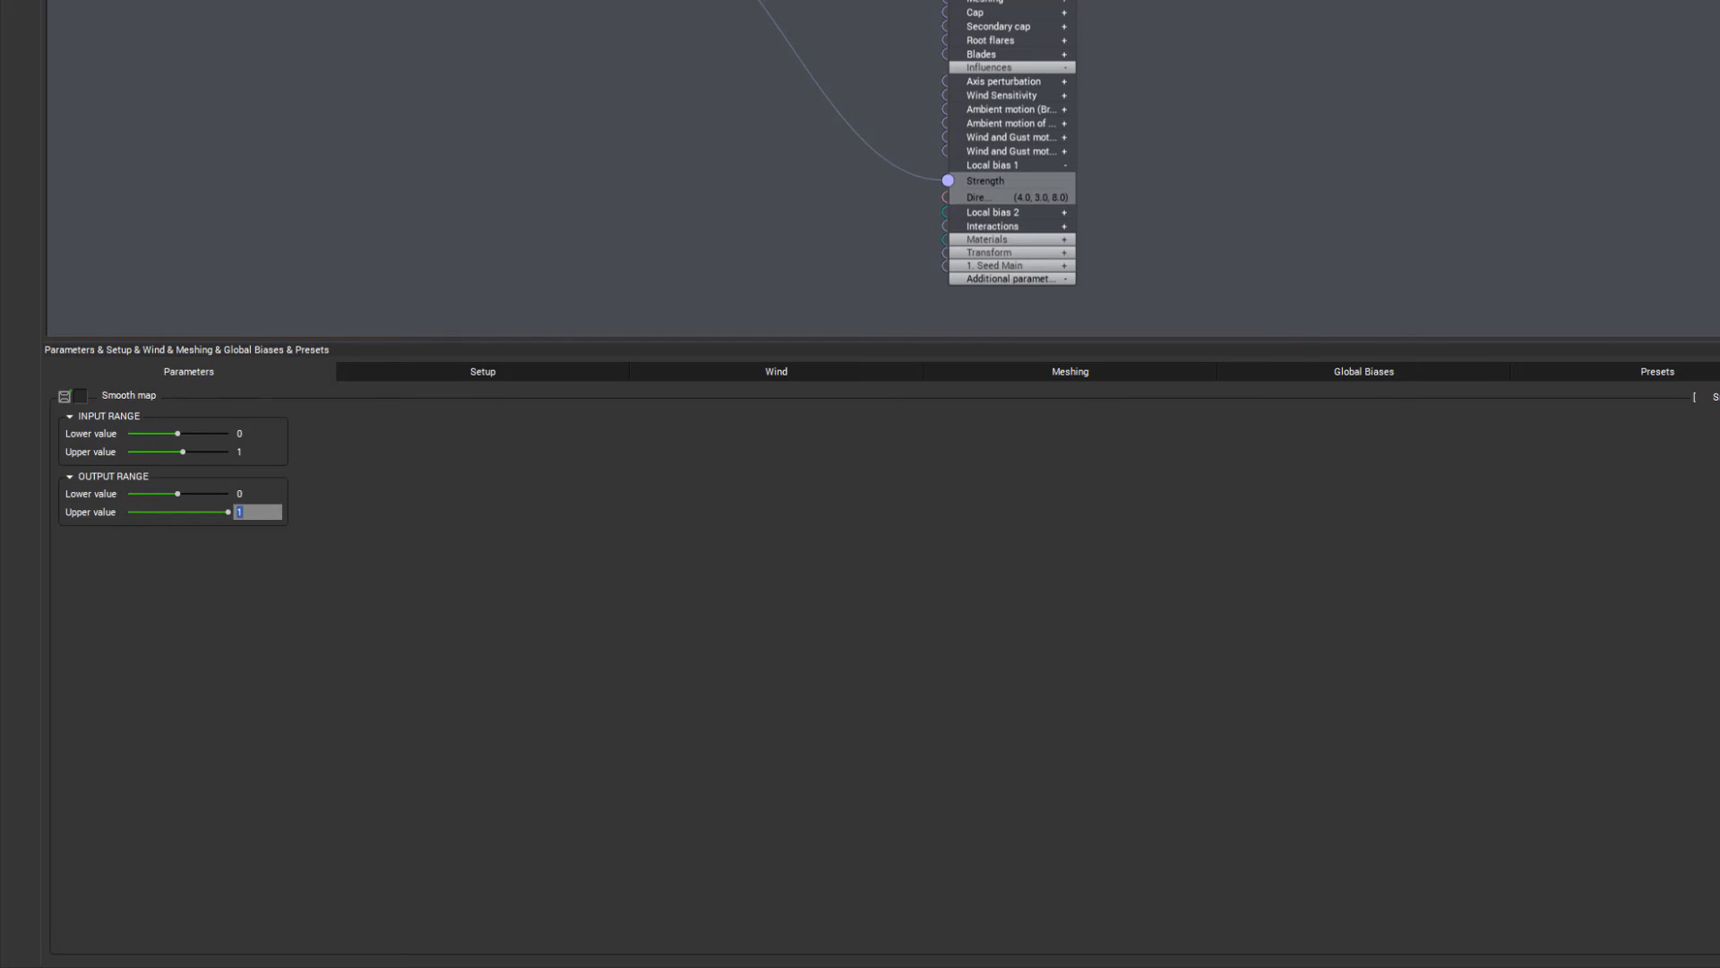
type("0")
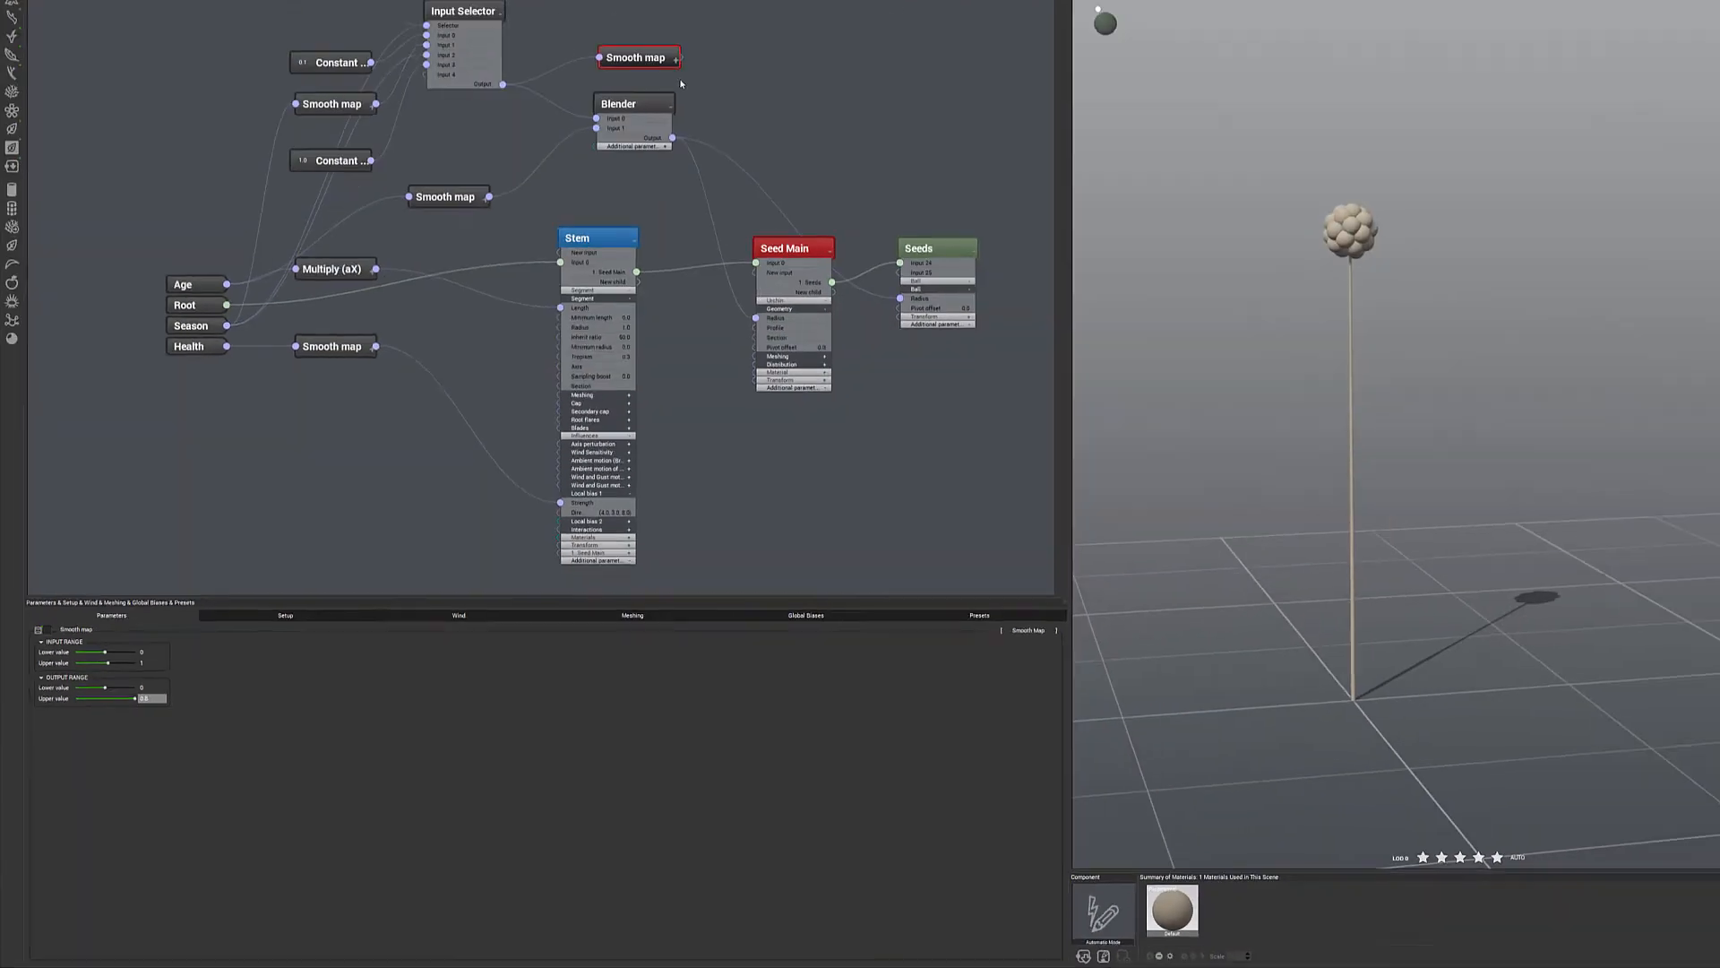
type(".8")
key("Return")
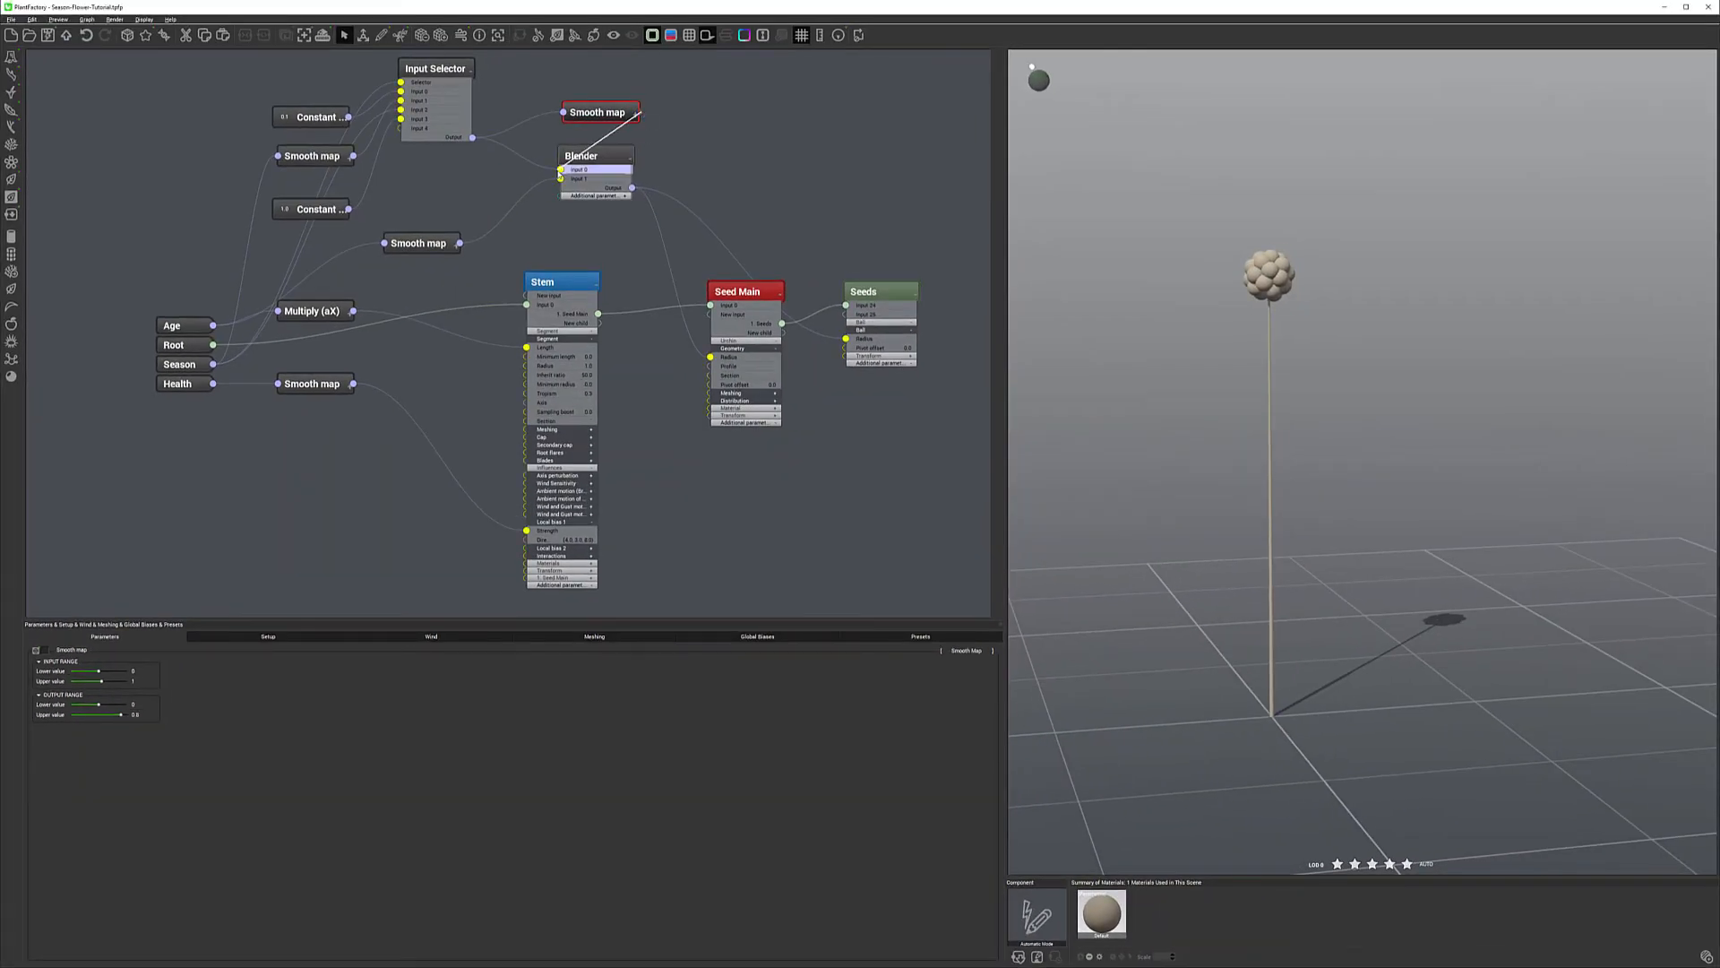
Set the Age Smooth map's output range upper value to 0.2.
left_click(415, 243)
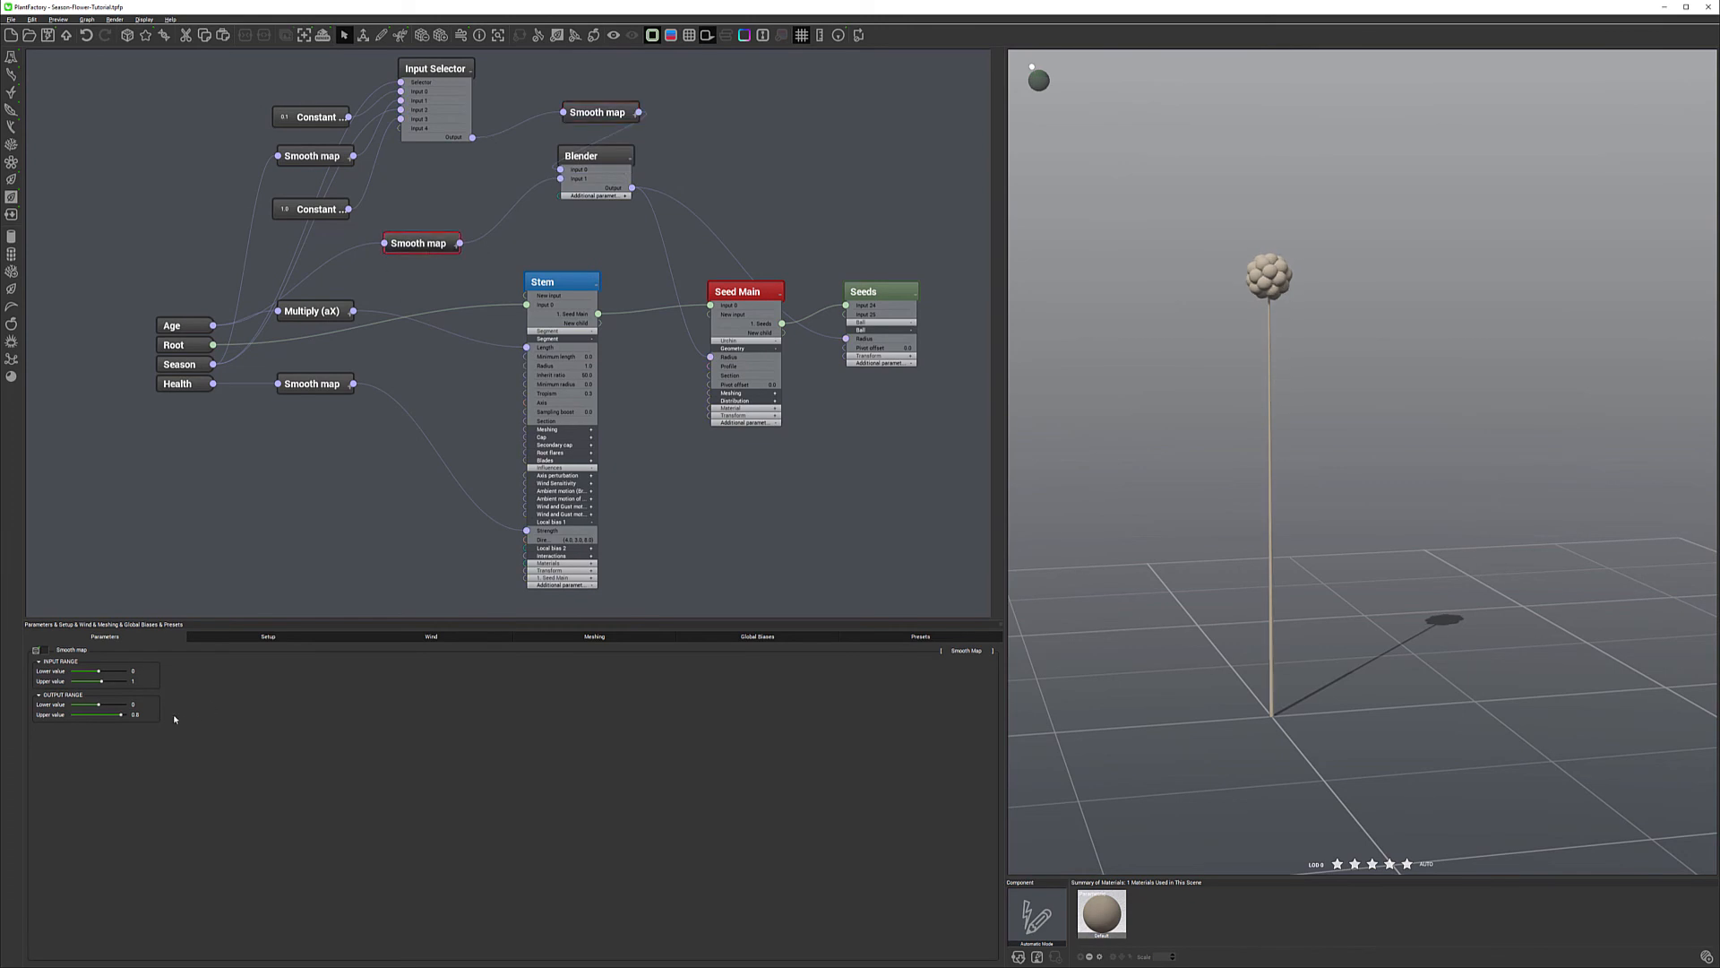
left_click(148, 705)
key("Tab")
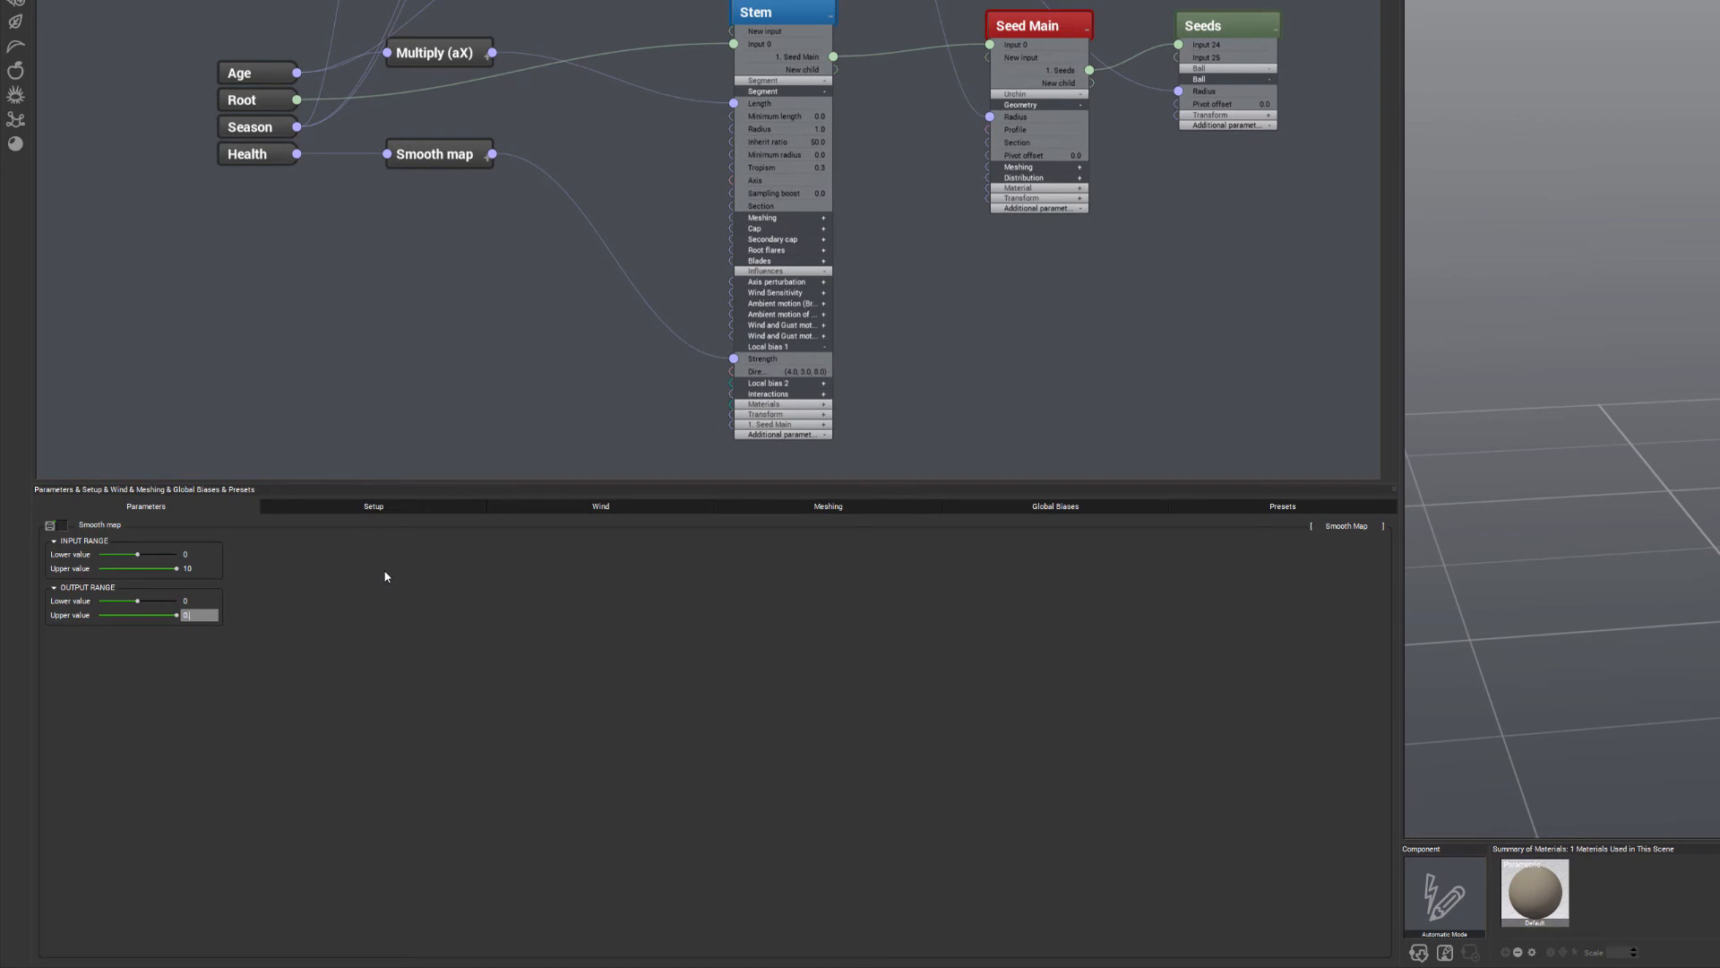
key("Return")
Rearrange the Blender and its two incoming Smooth map nodes so they are spaced out in the graph.
left_click(564, 89)
left_click(692, 122)
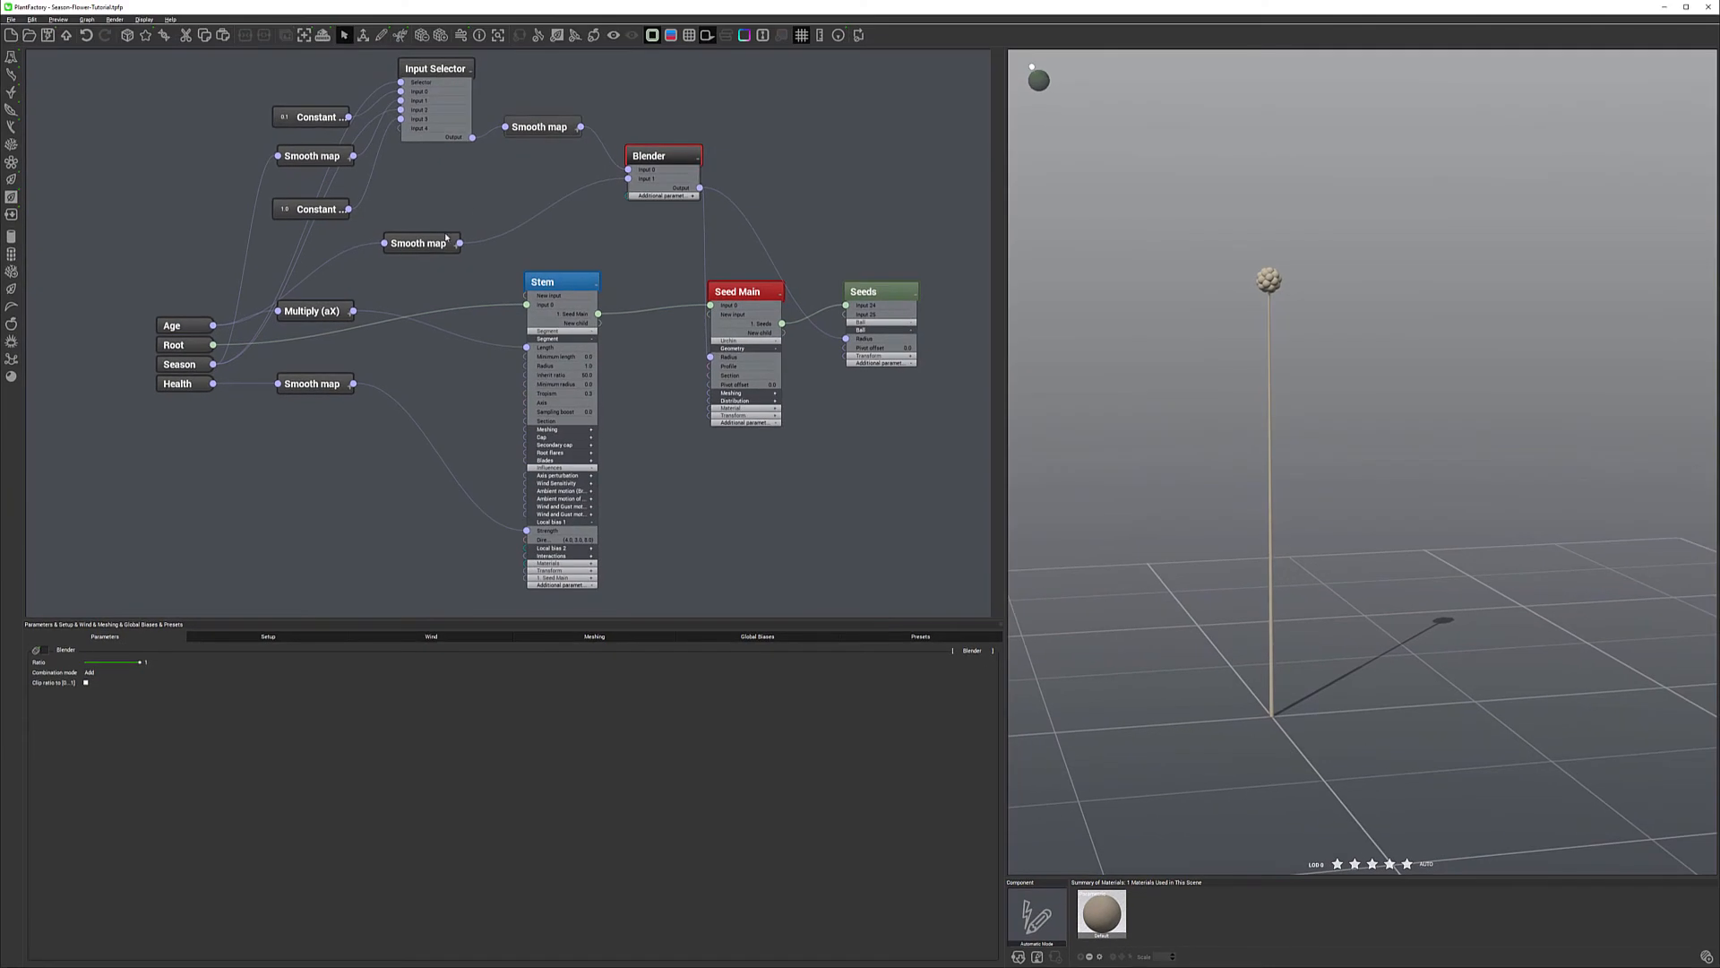
left_click_drag(435, 242, 488, 228)
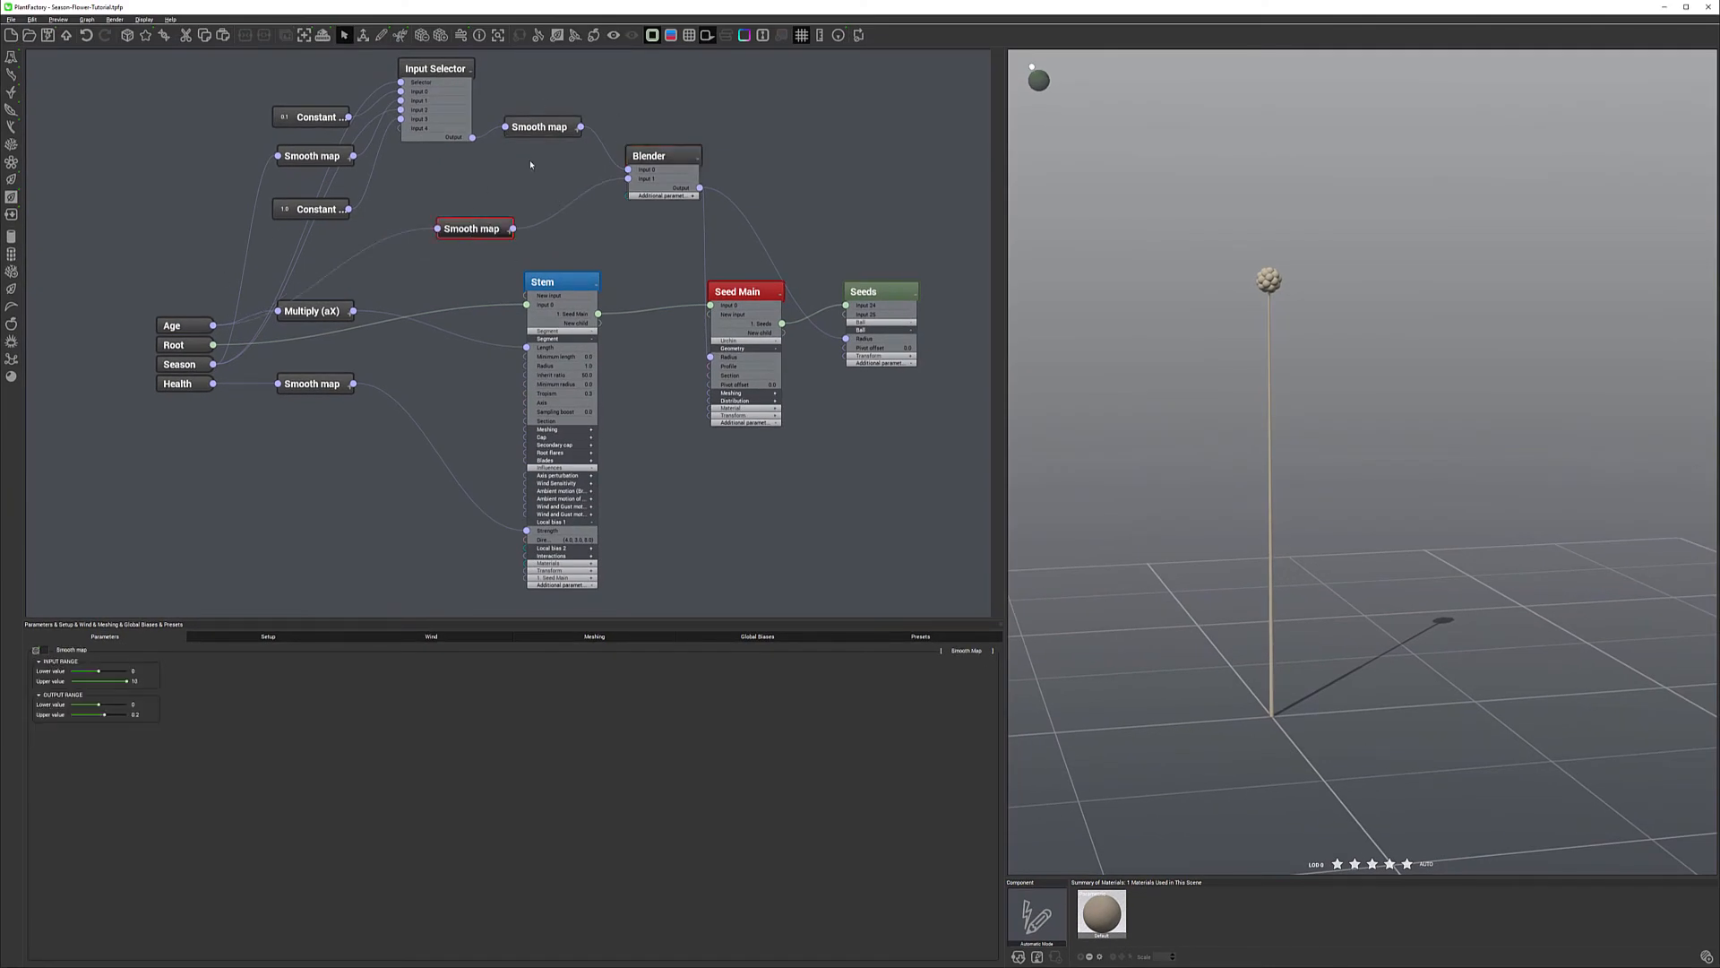
left_click_drag(538, 126, 516, 135)
Set the output range upper value to 0.5 on both Smooth maps feeding the Blender.
double_click(144, 714)
key("BackSpace")
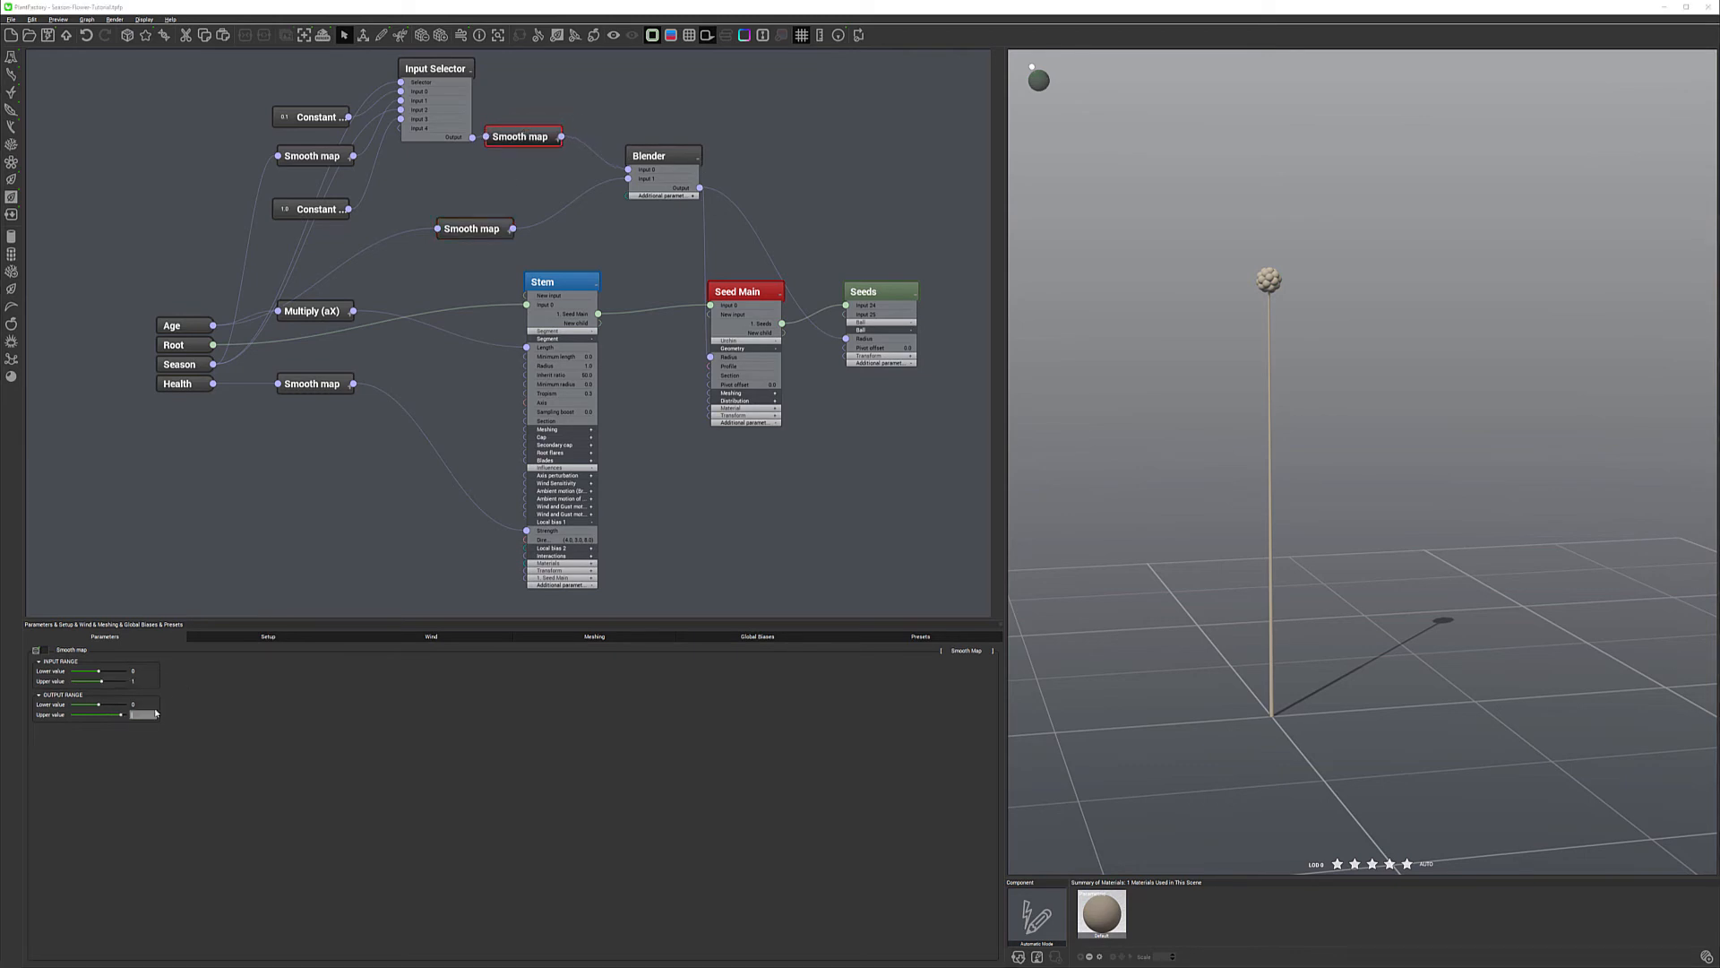
key("Return")
left_click(480, 228)
double_click(144, 714)
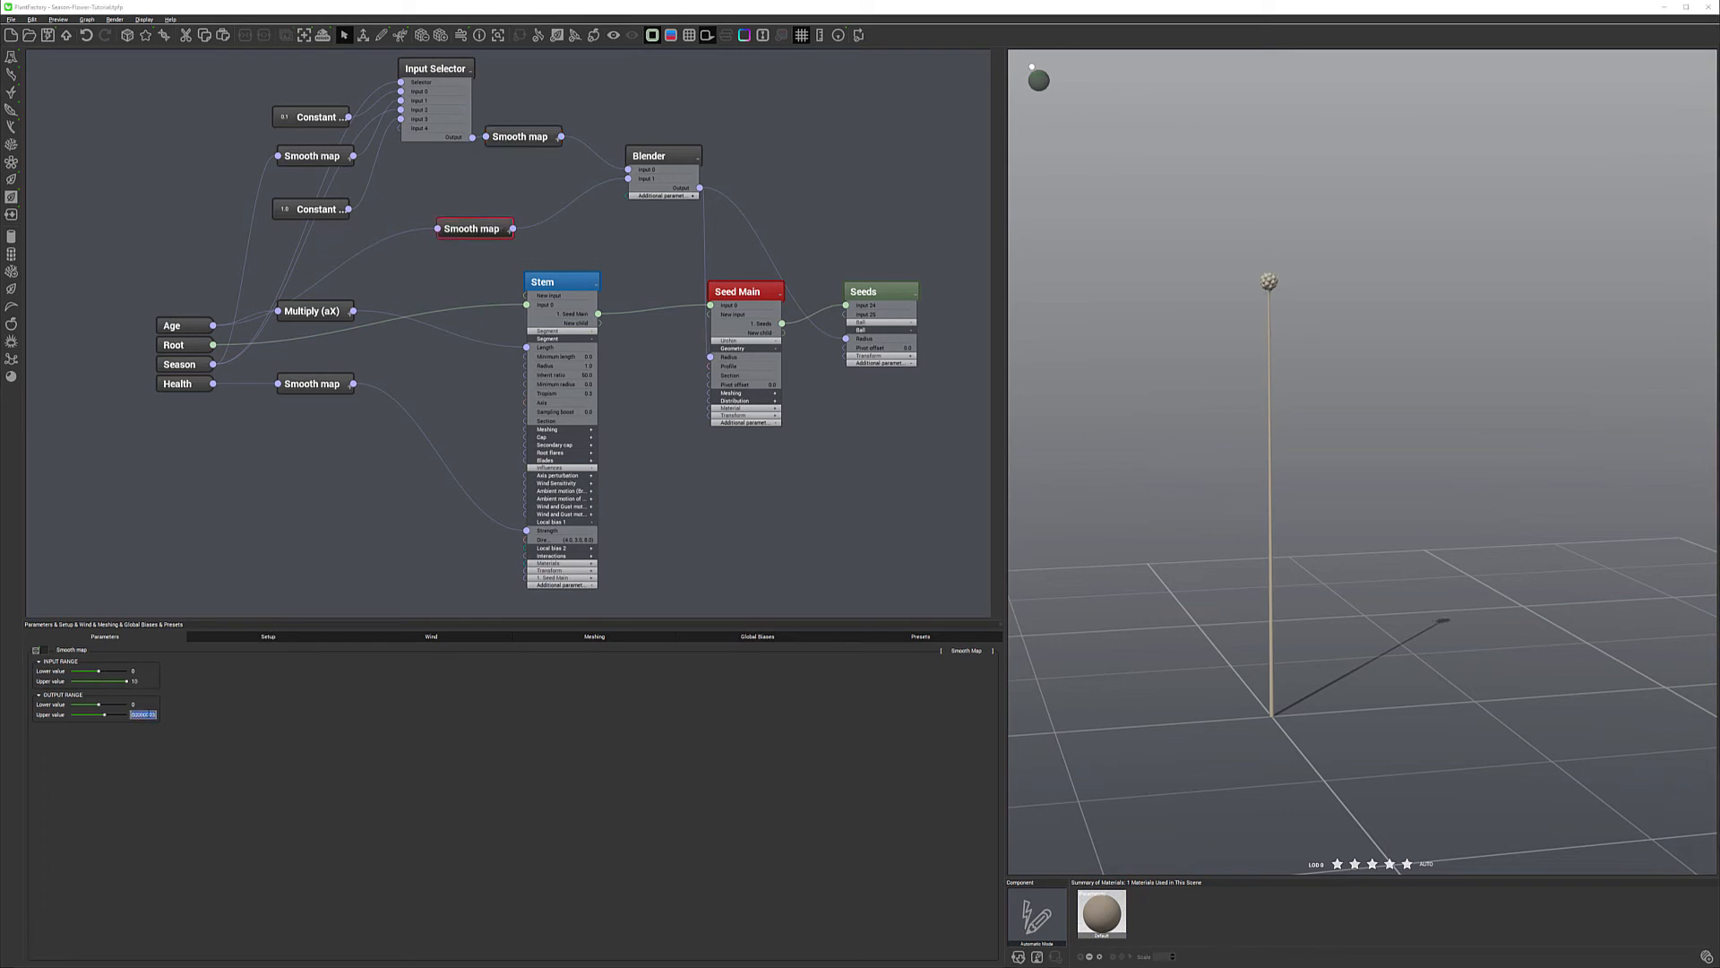
type(".5")
key("Return")
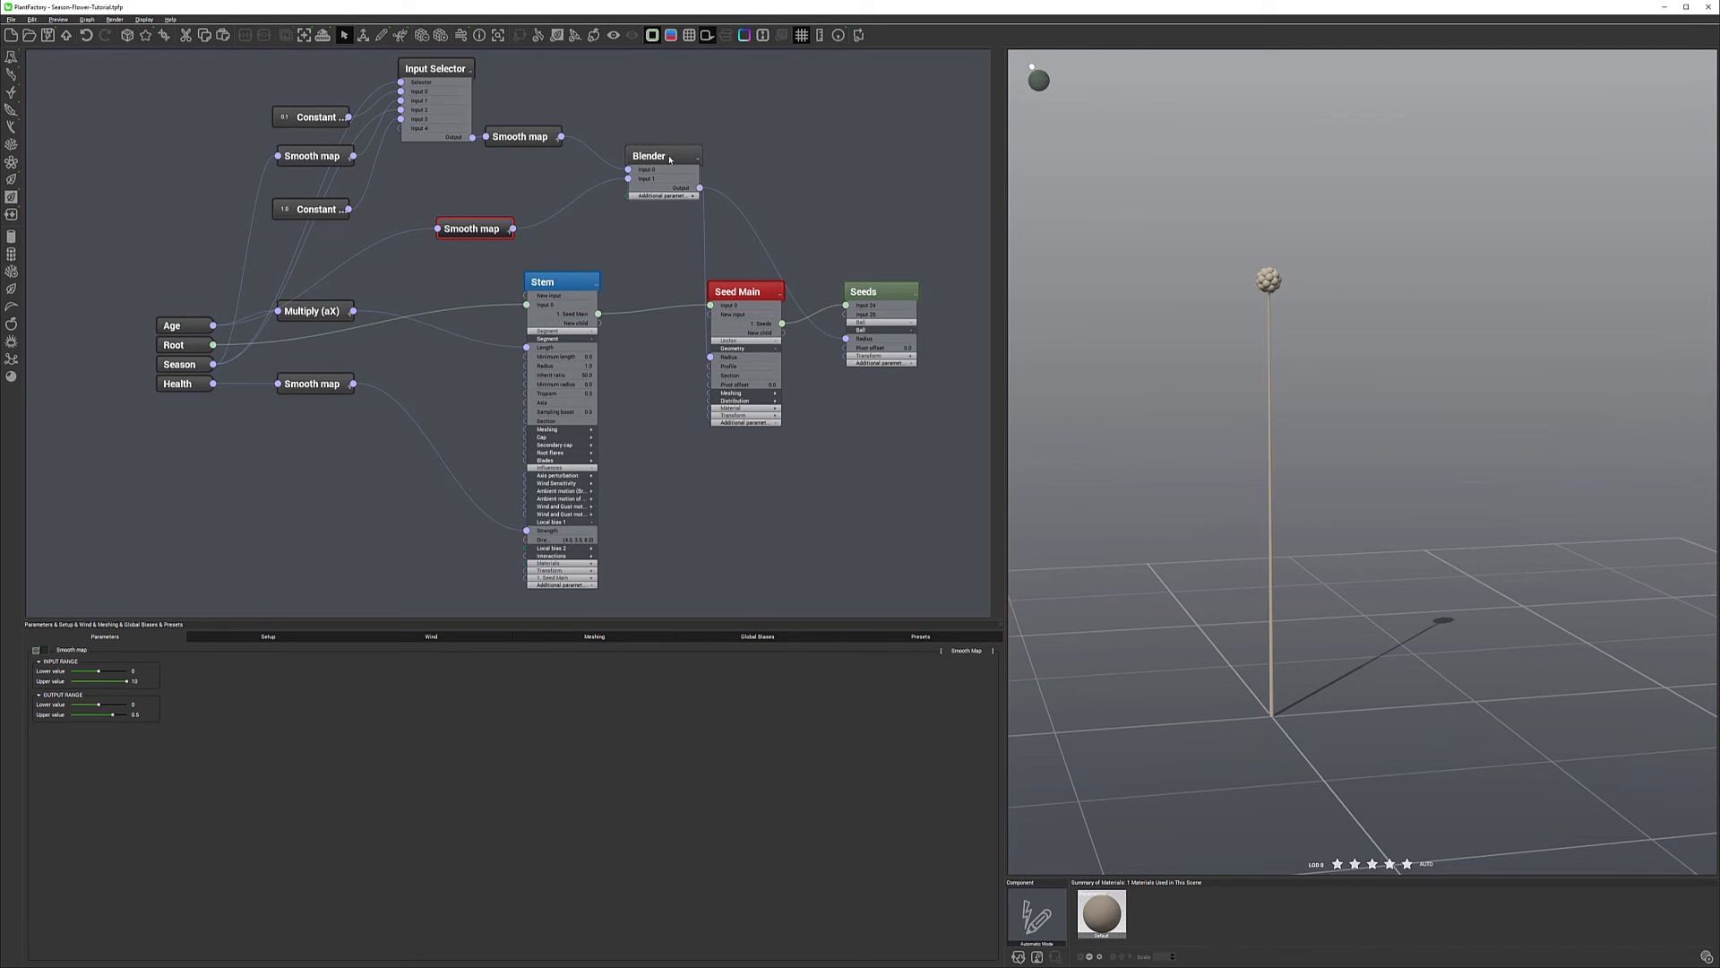
Test the seed head's growth by setting the season to 24% and varying the plant age, and examine the stem tip up close.
left_click(270, 639)
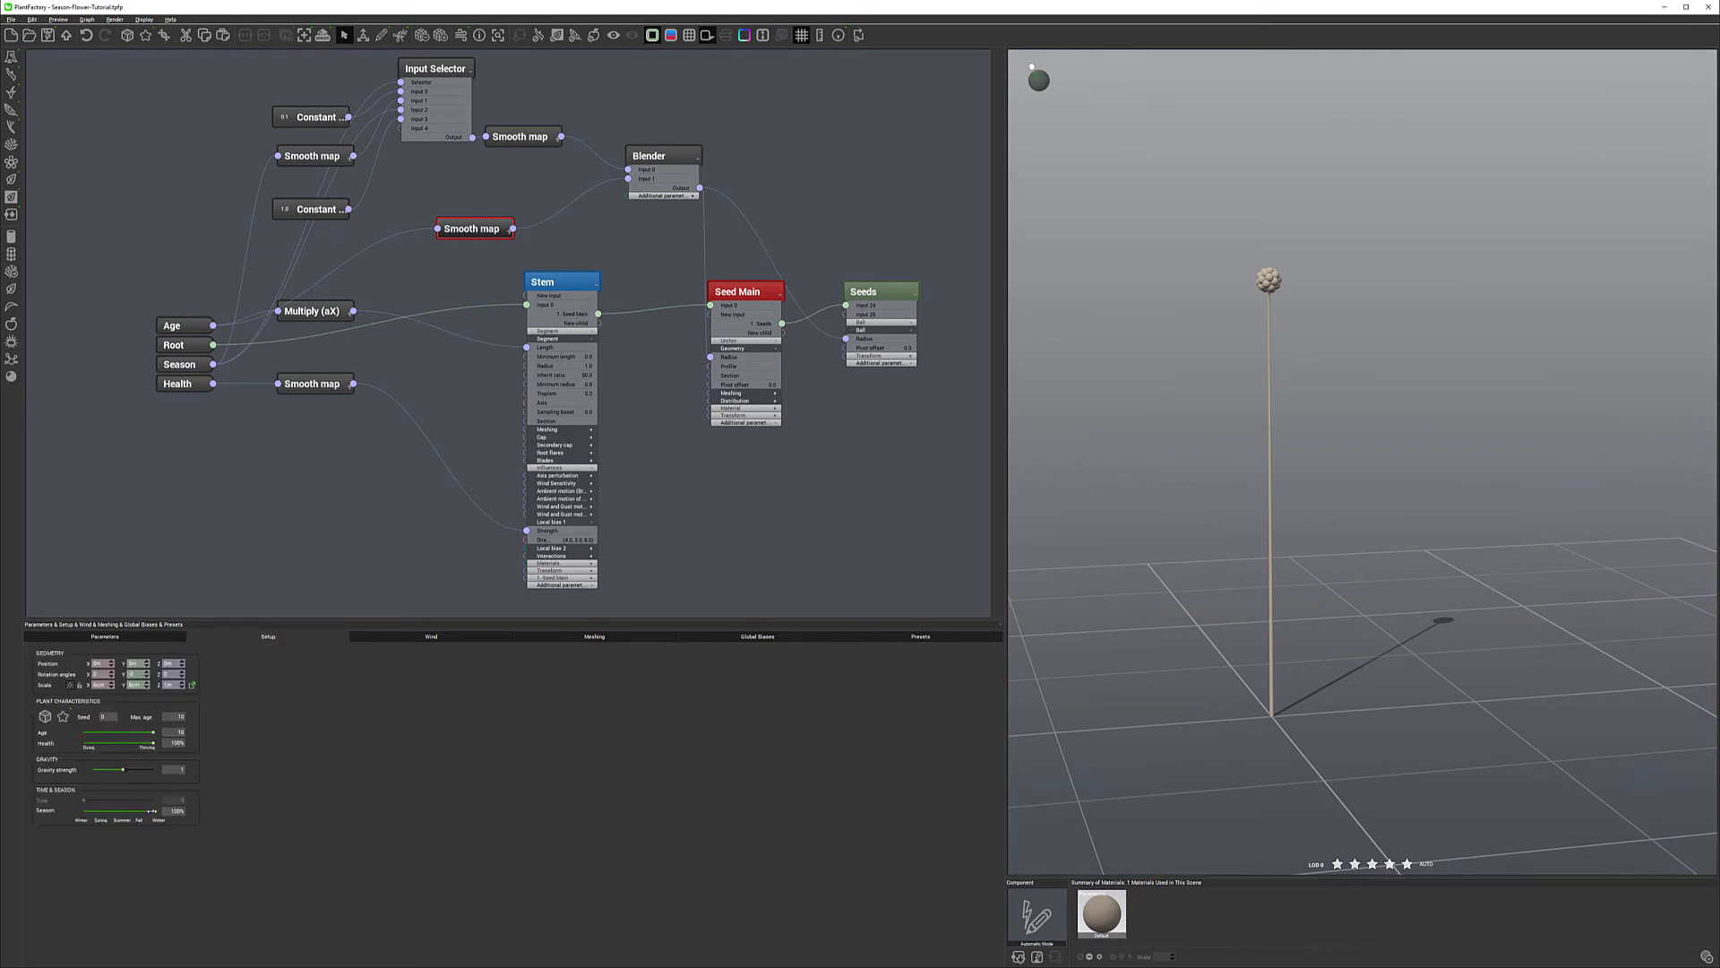
mouse_move(152, 732)
left_mouse_down()
mouse_move(106, 732)
mouse_move(173, 736)
left_mouse_up()
left_click_drag(108, 810, 102, 811)
left_click_drag(152, 732, 96, 734)
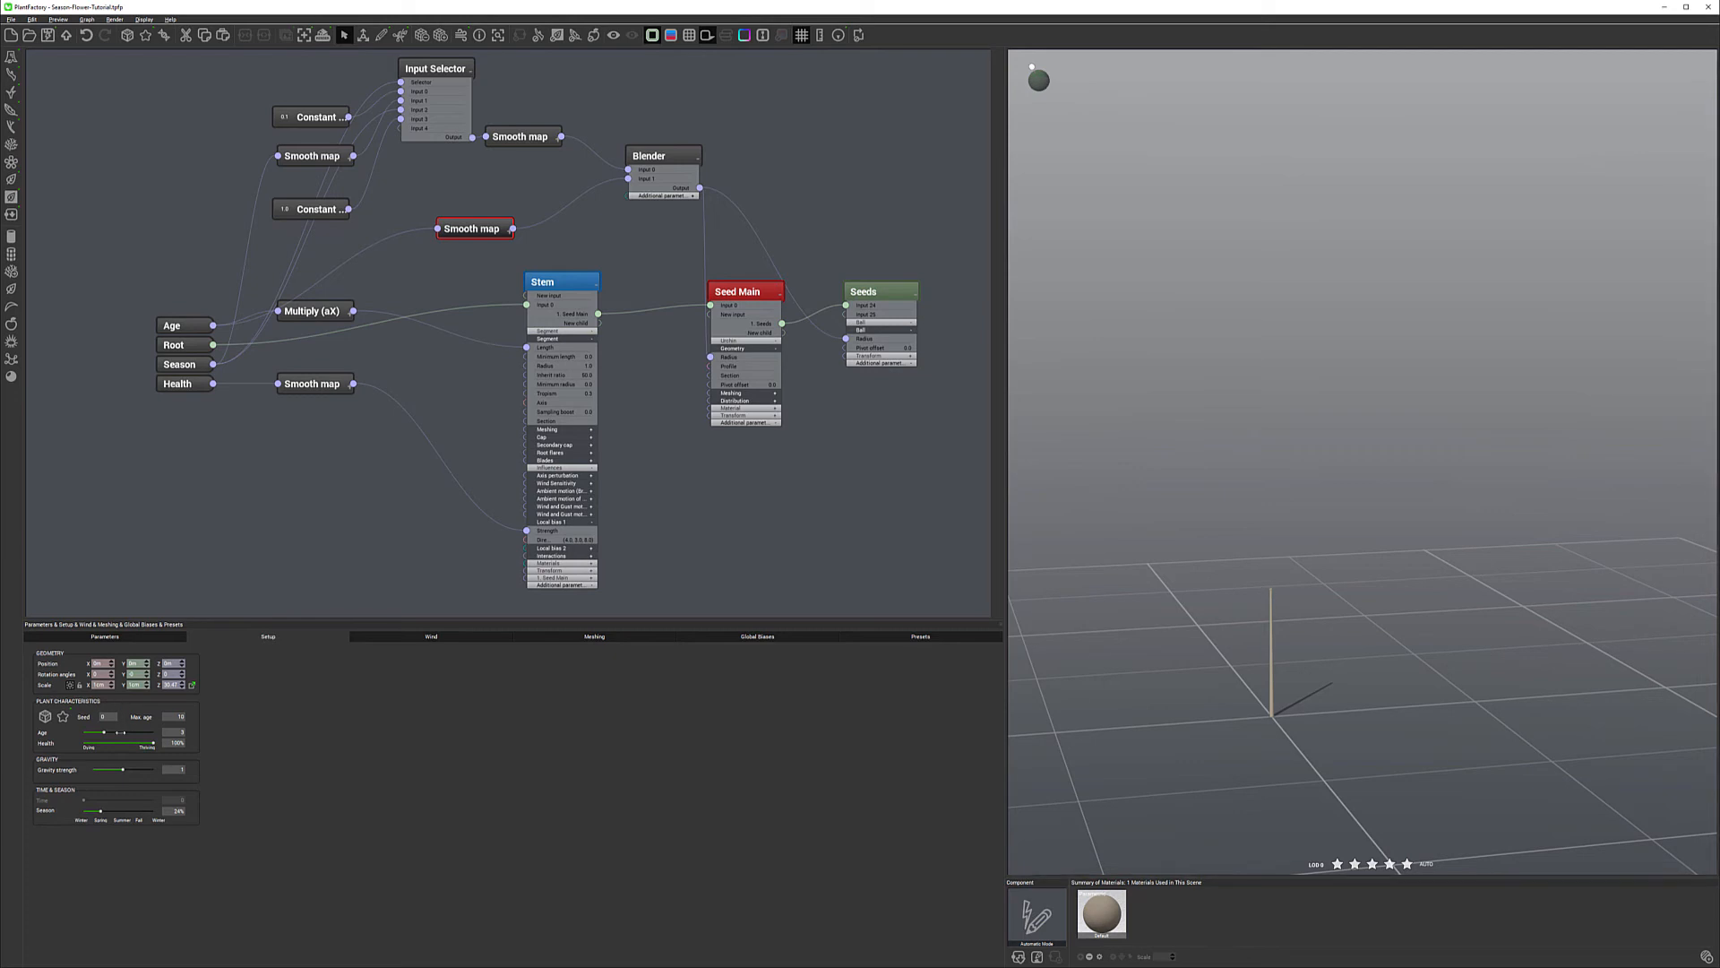
left_click_drag(118, 734, 114, 731)
scroll(1259, 675, "up", 5)
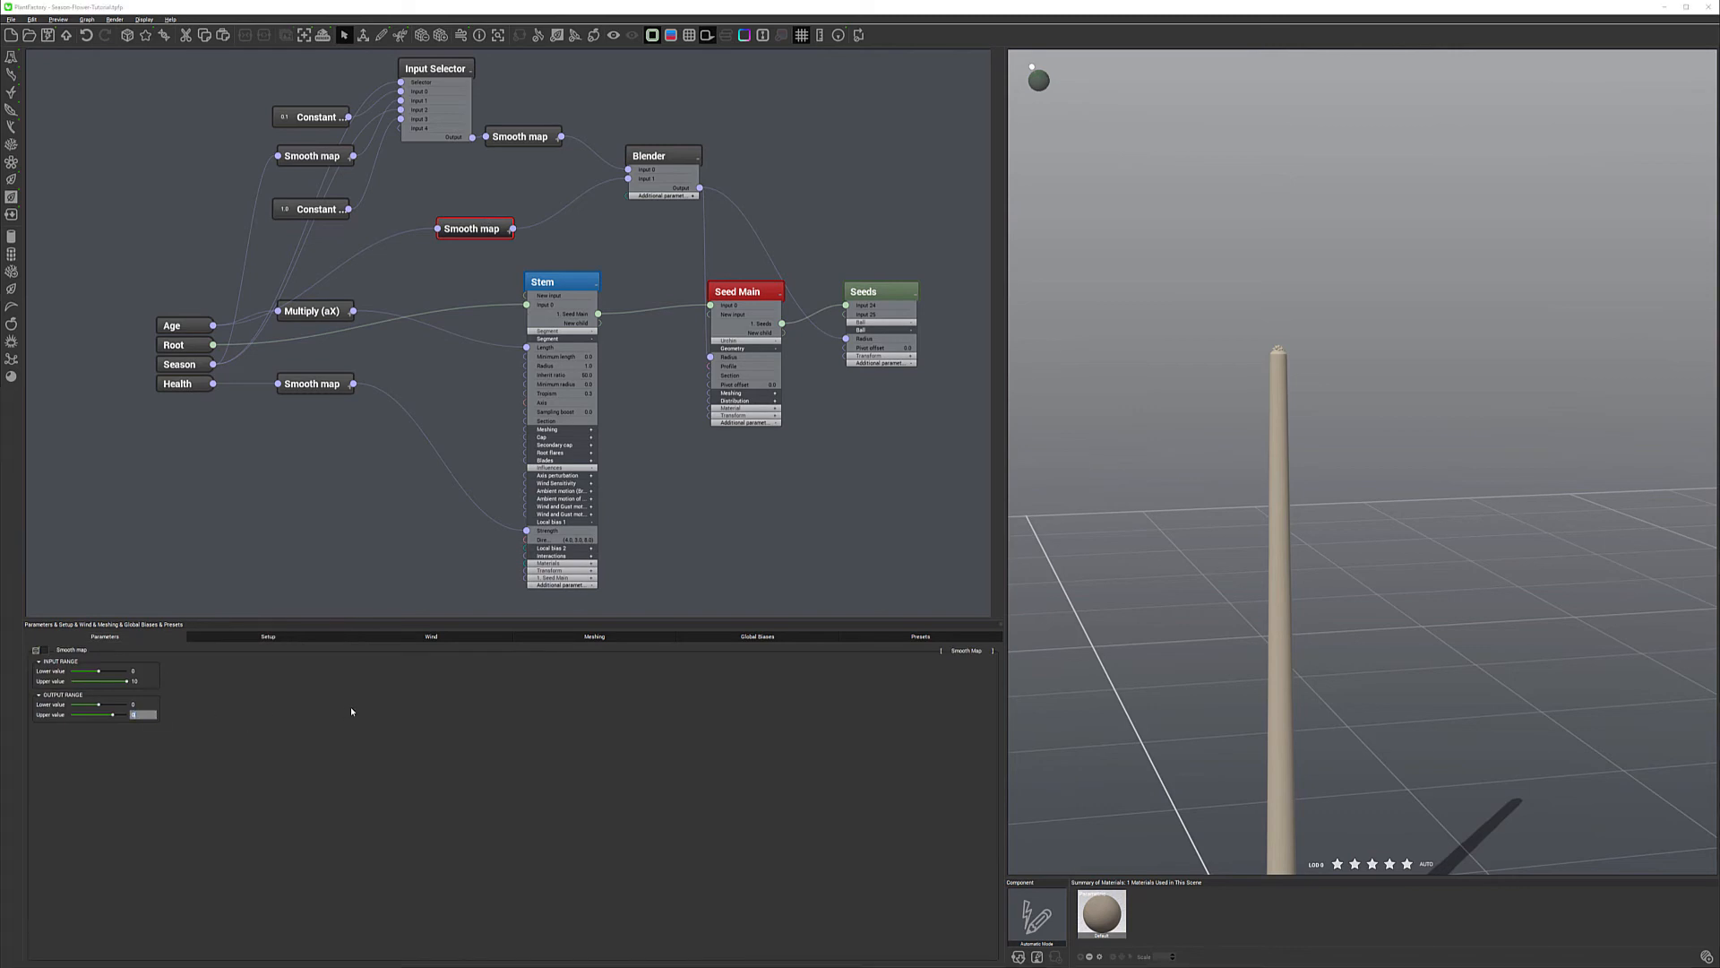
Set the output upper value to 0.7 on the Input Selector's Smooth map and 0.3 on the Age Smooth map.
left_click(518, 134)
double_click(134, 716)
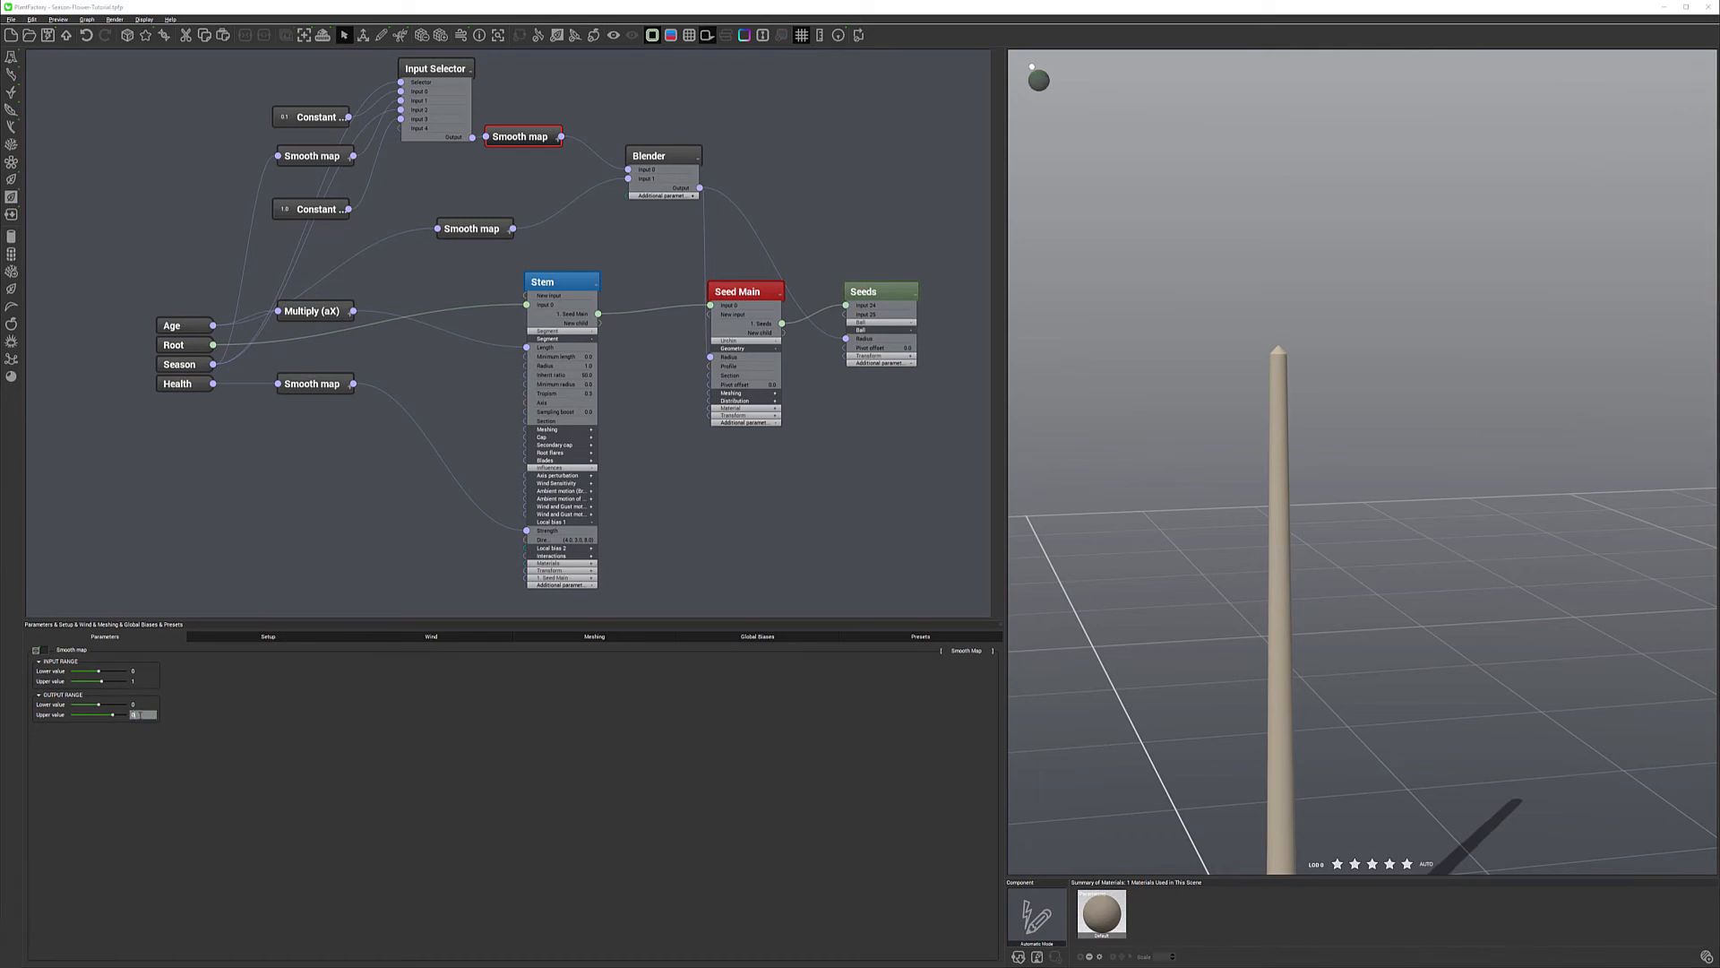
type("0.7")
key("Return")
left_click(495, 229)
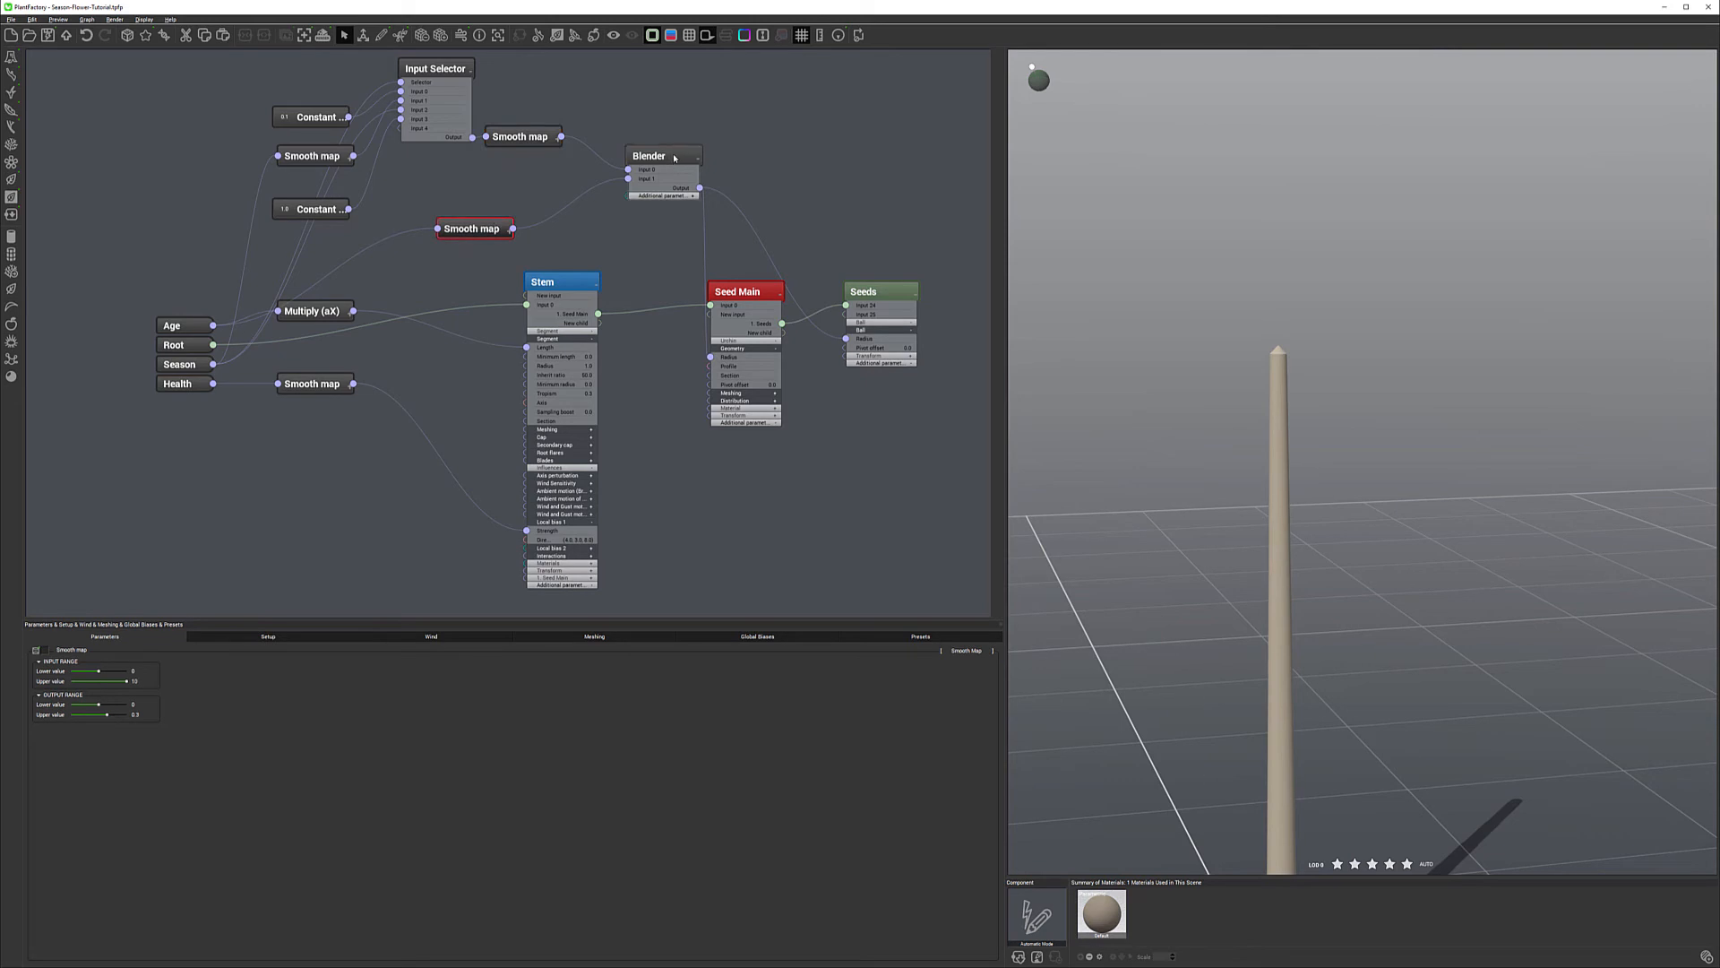
left_click(537, 136)
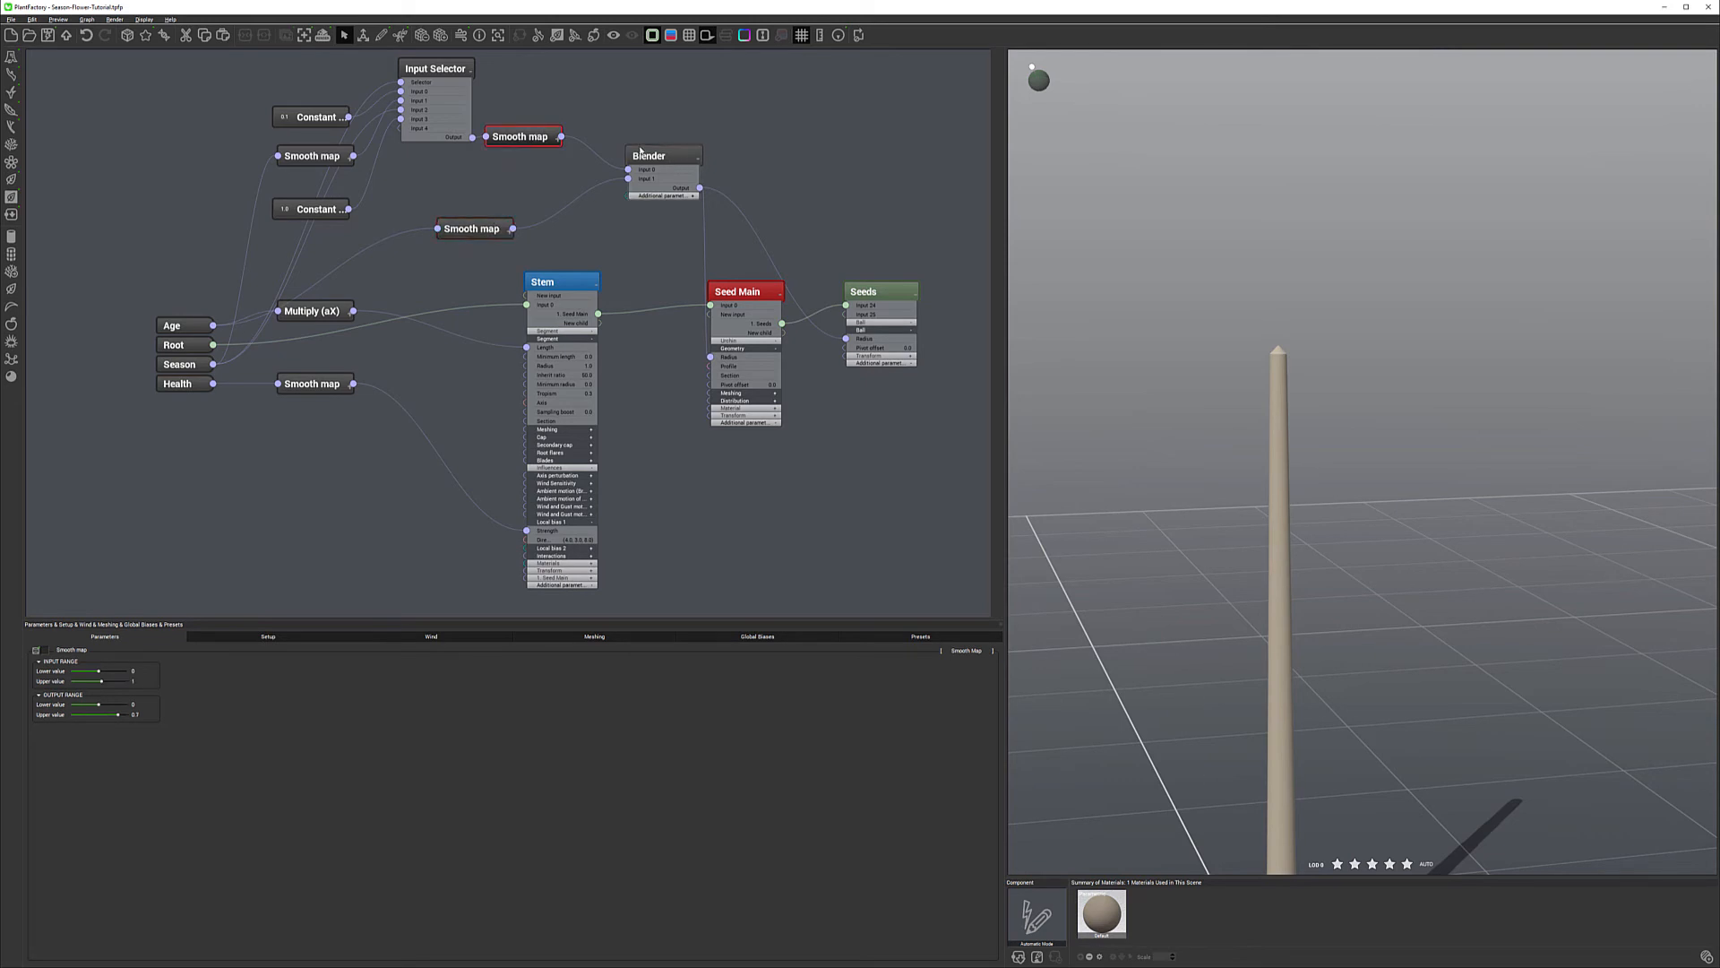
Set the output range upper value to 0.7 on the Age Smooth map and 0.5 on the Input Selector's Smooth map.
double_click(151, 715)
left_click(494, 229)
double_click(143, 714)
key("BackSpace")
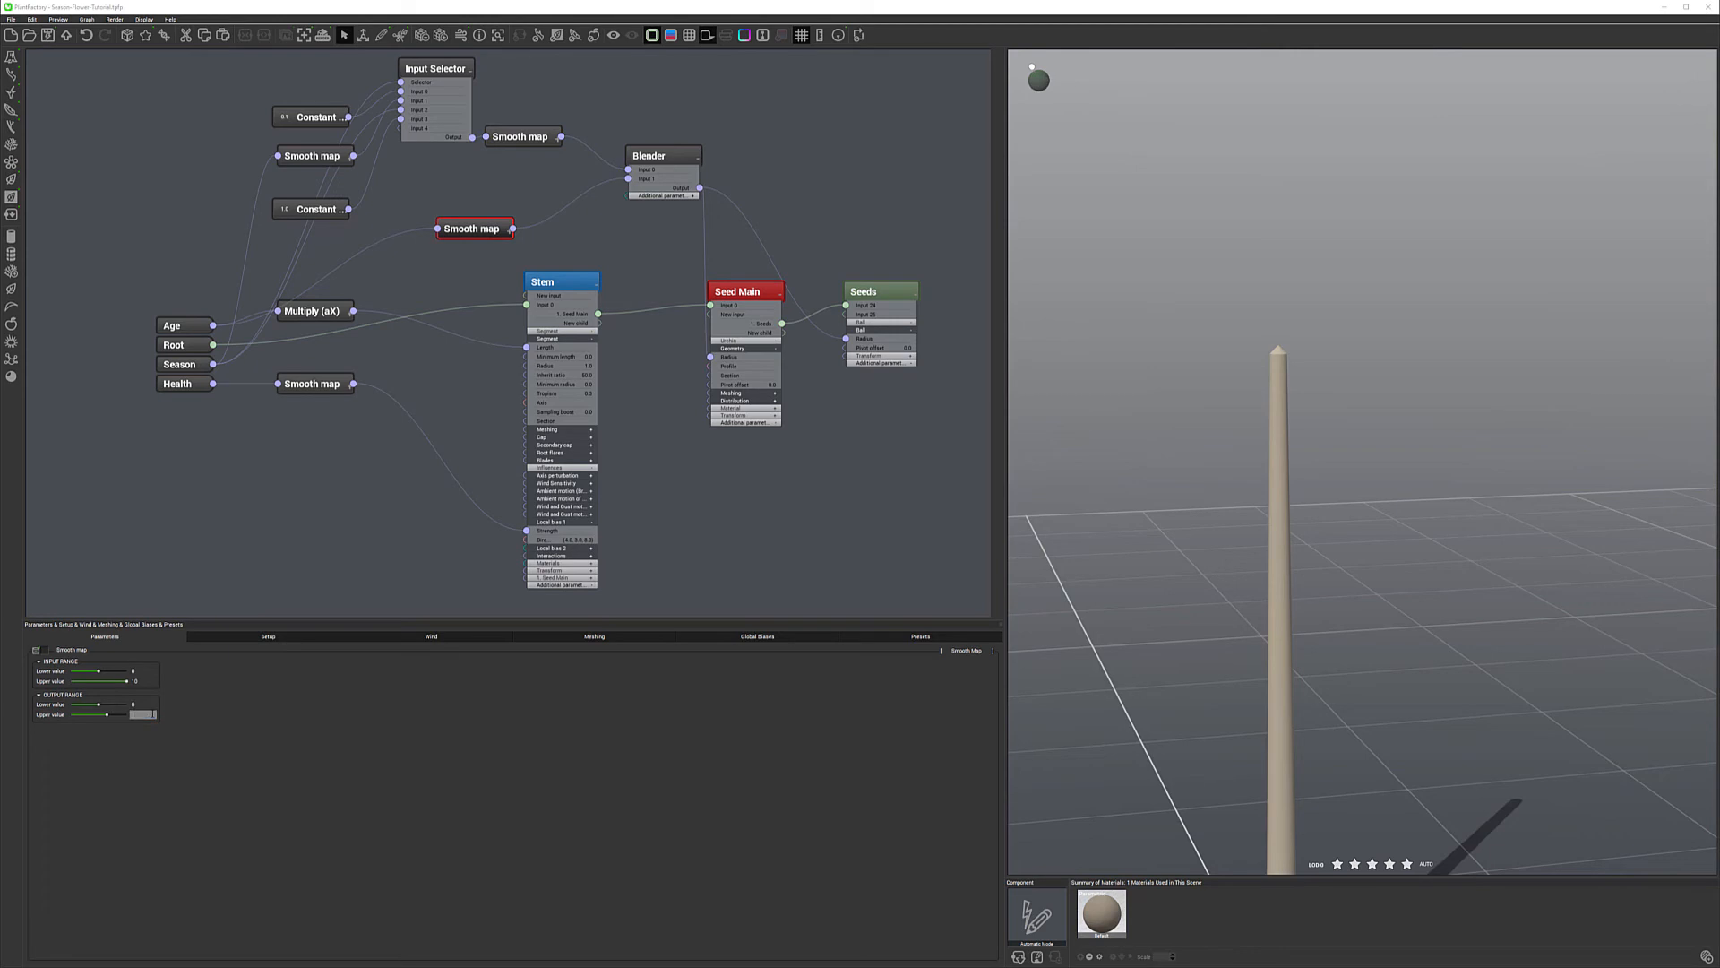
type("0.7")
key("Return")
left_click(545, 134)
left_click(140, 715)
key("BackSpace")
type("0.5")
key("Return")
Raise the plant age slightly to test the seed head's growth and examine the whole stem from base to tip.
scroll(465, 421, "down", 4)
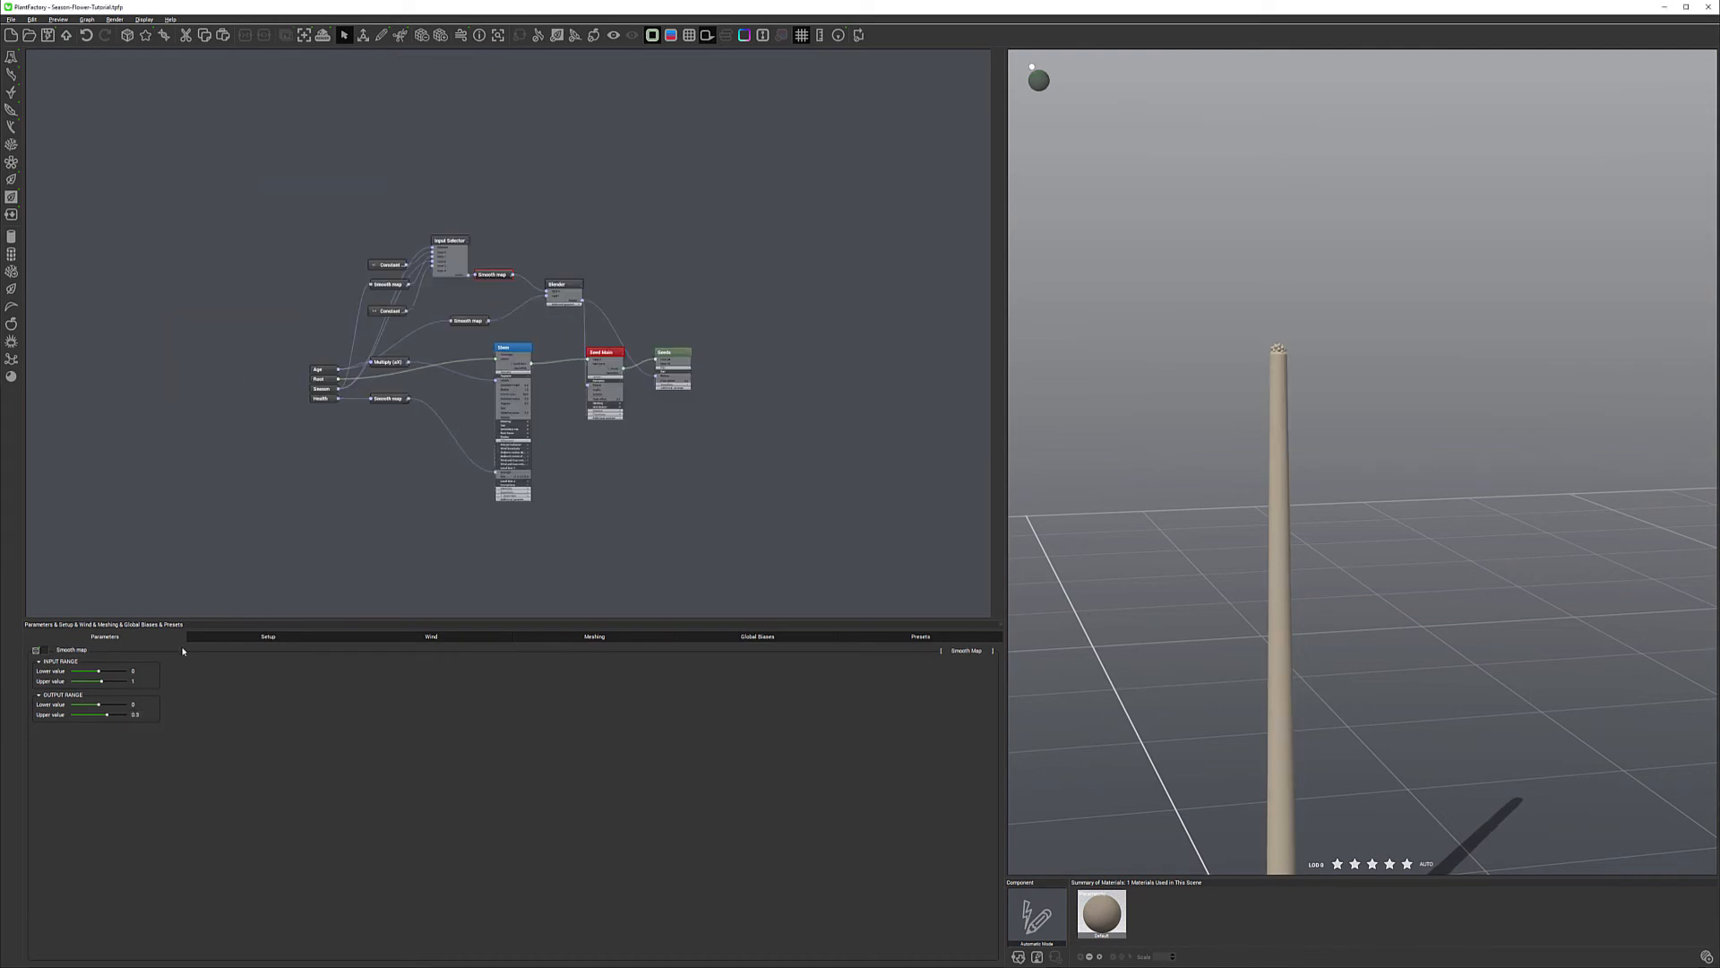
left_click(227, 640)
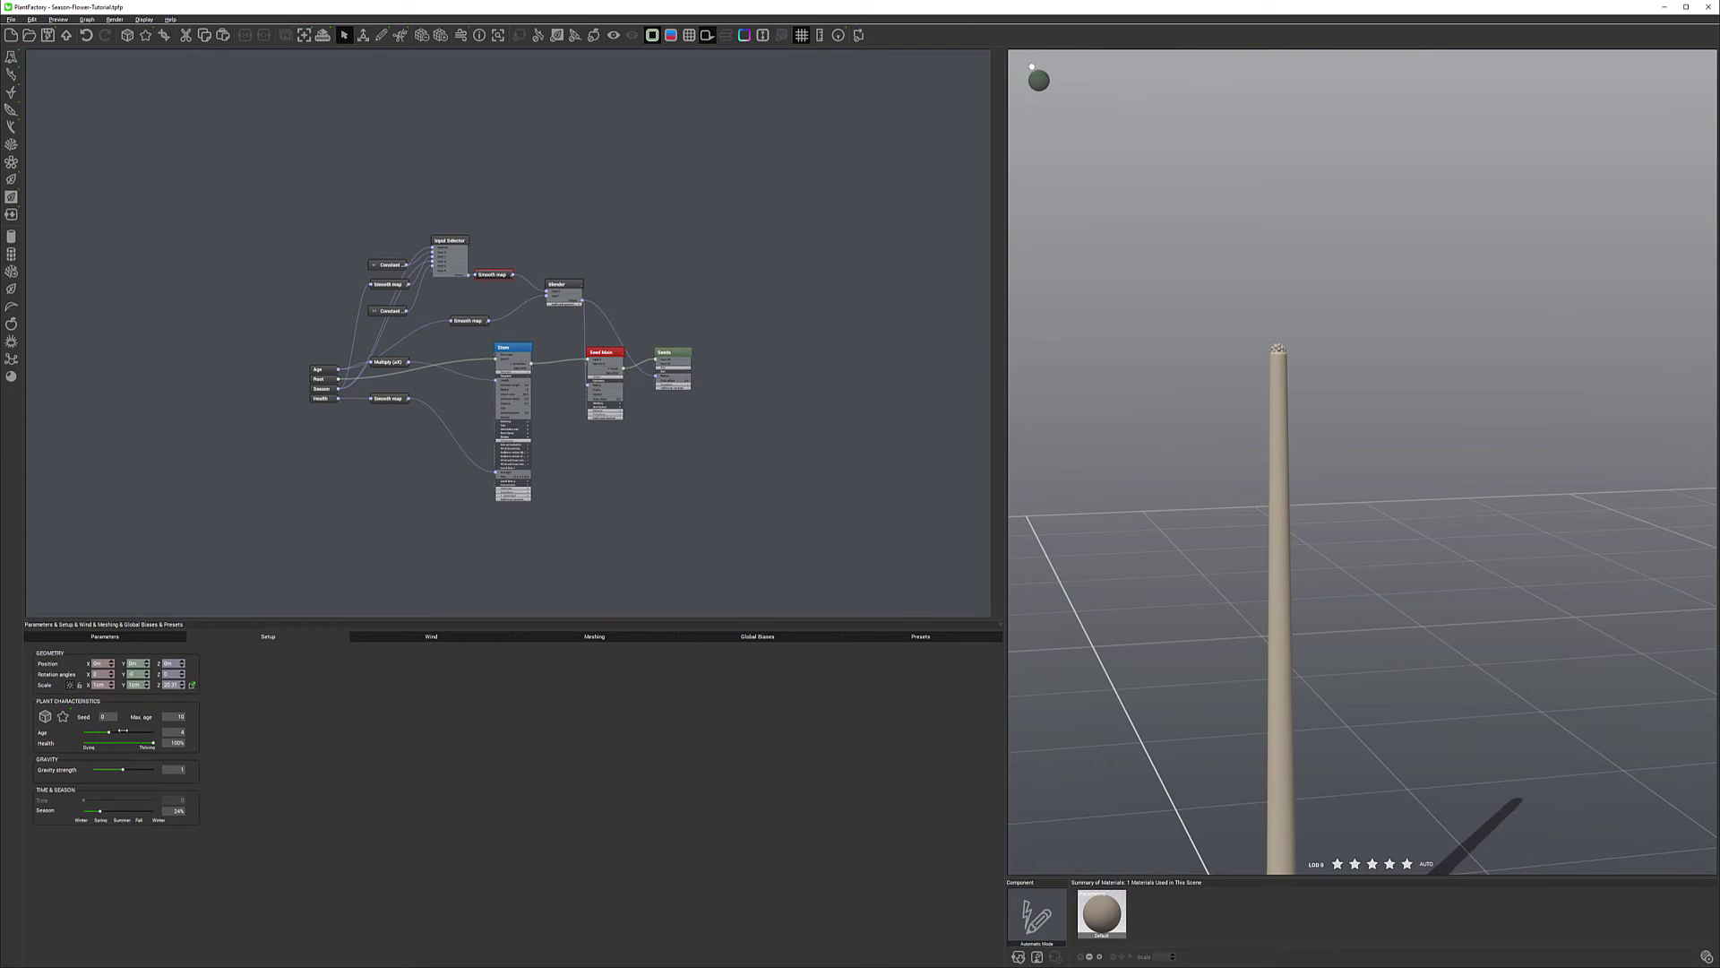
left_click_drag(111, 731, 126, 731)
scroll(1147, 605, "down", 5)
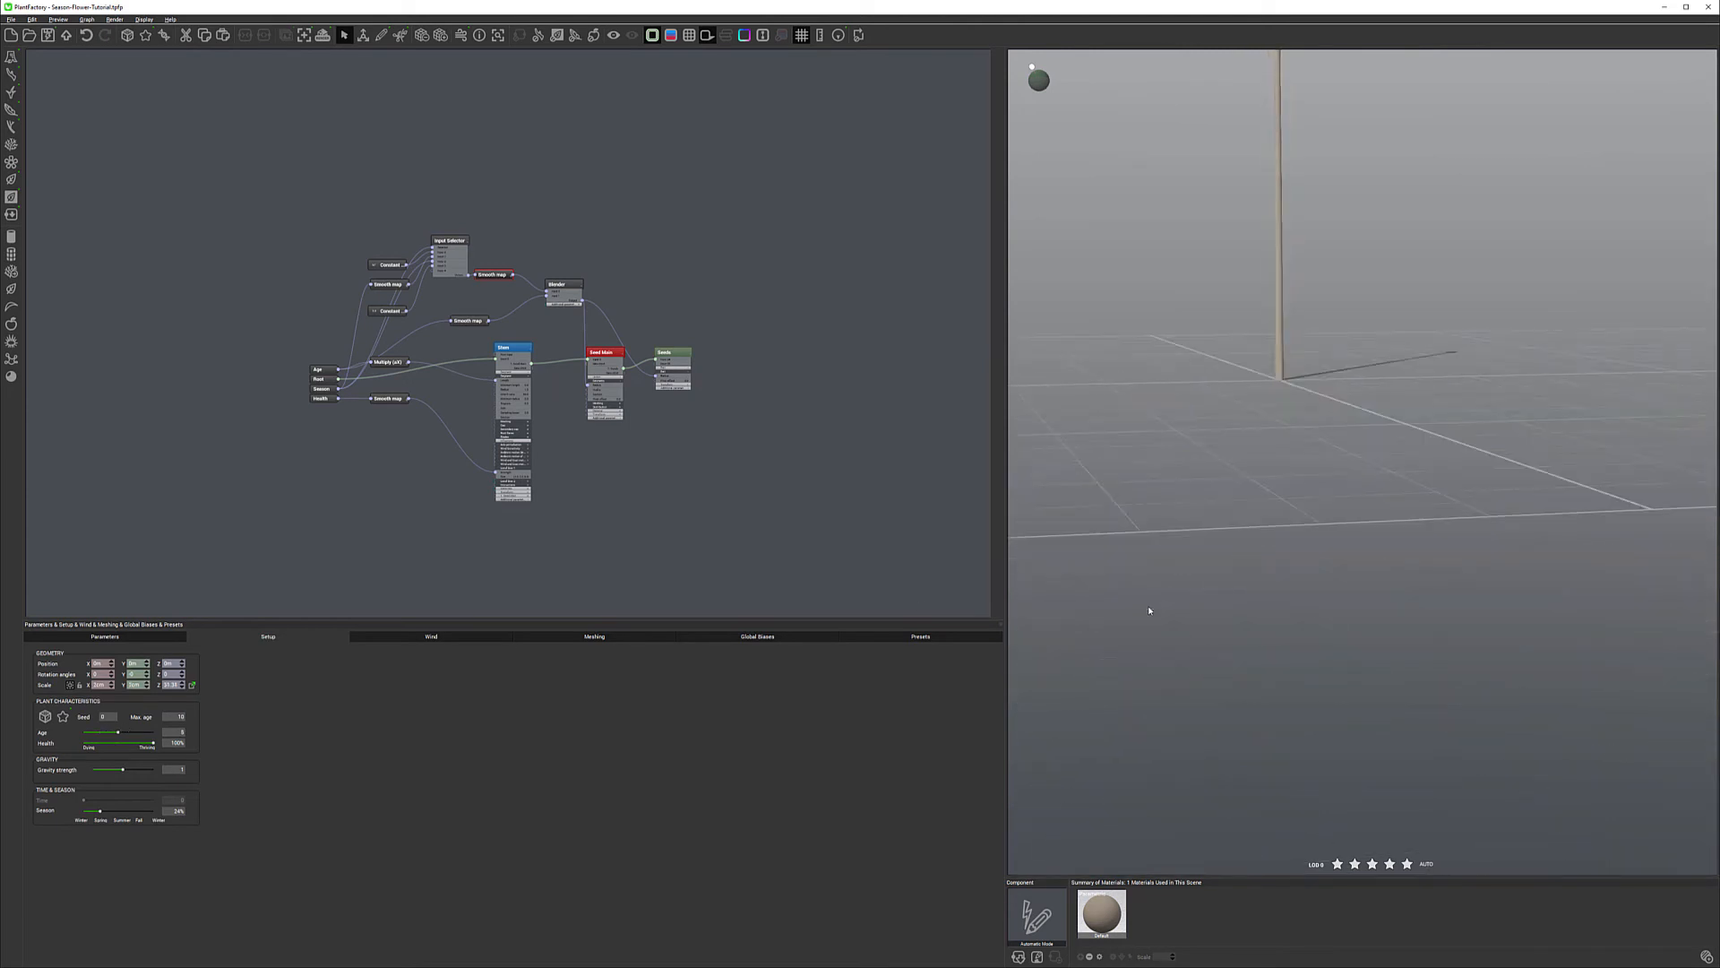
scroll(1179, 543, "up", 1)
middle_click_drag(1321, 424, 1307, 698)
left_click(1299, 517)
left_click_drag(1283, 484, 1281, 503)
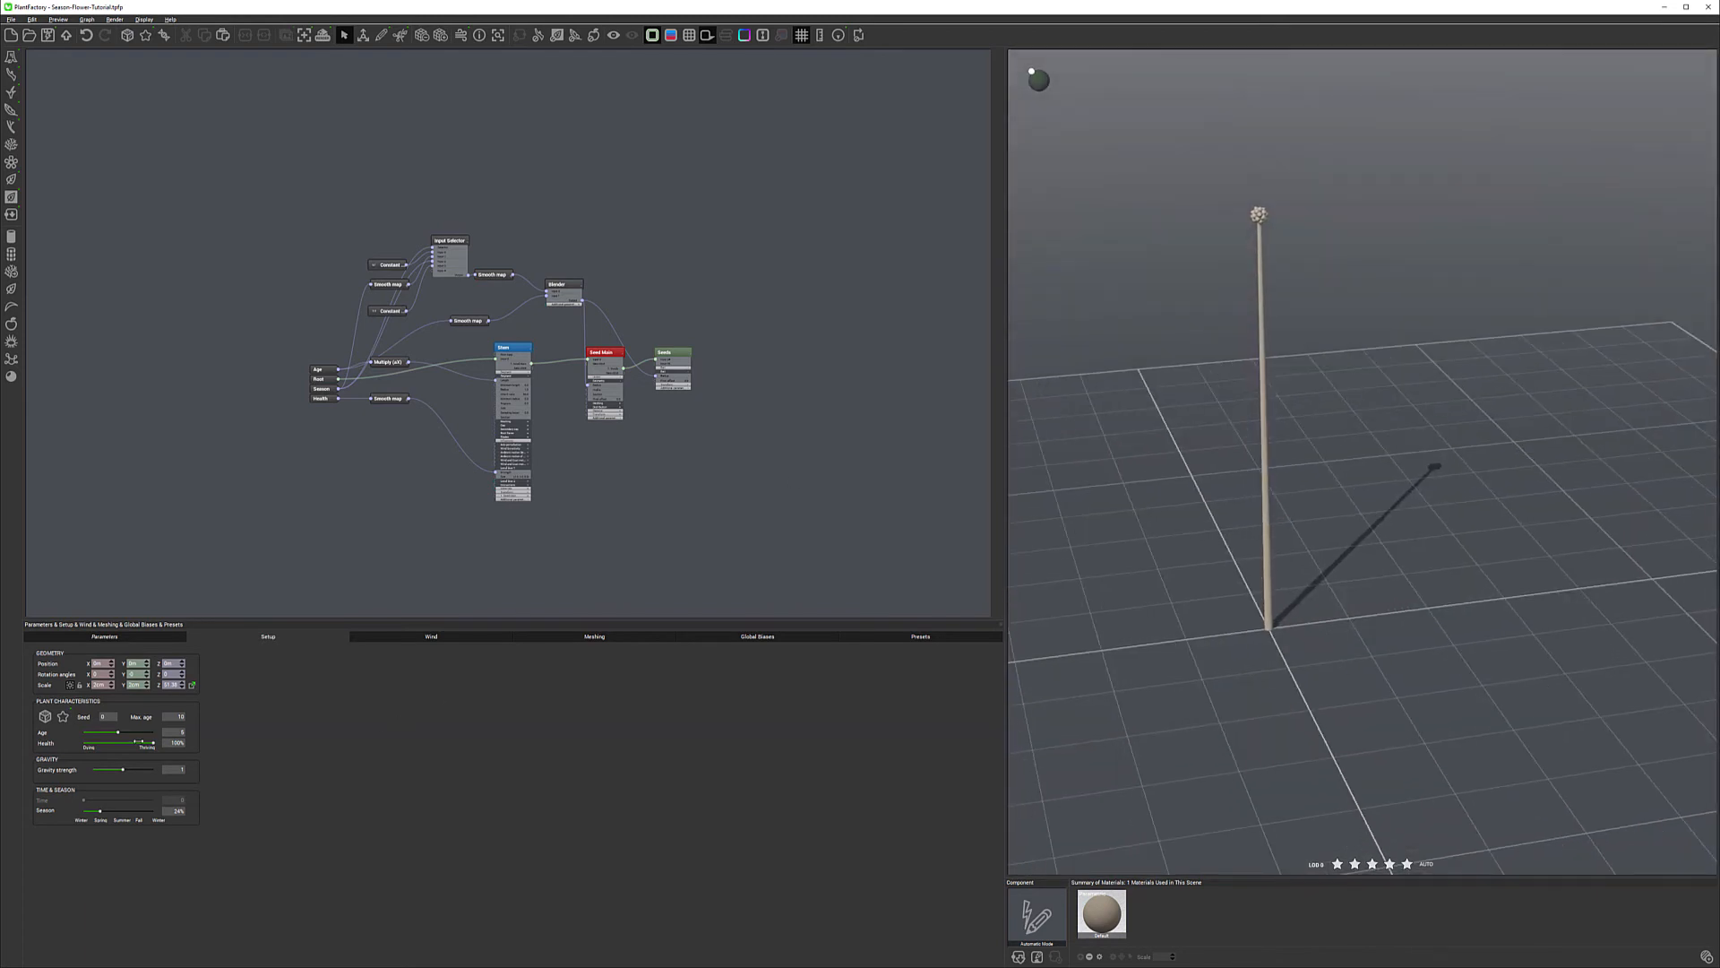
Raise the season to between summer and fall and the plant age to 10, checking the seed head's size on the full-height stem.
left_click_drag(148, 732, 137, 732)
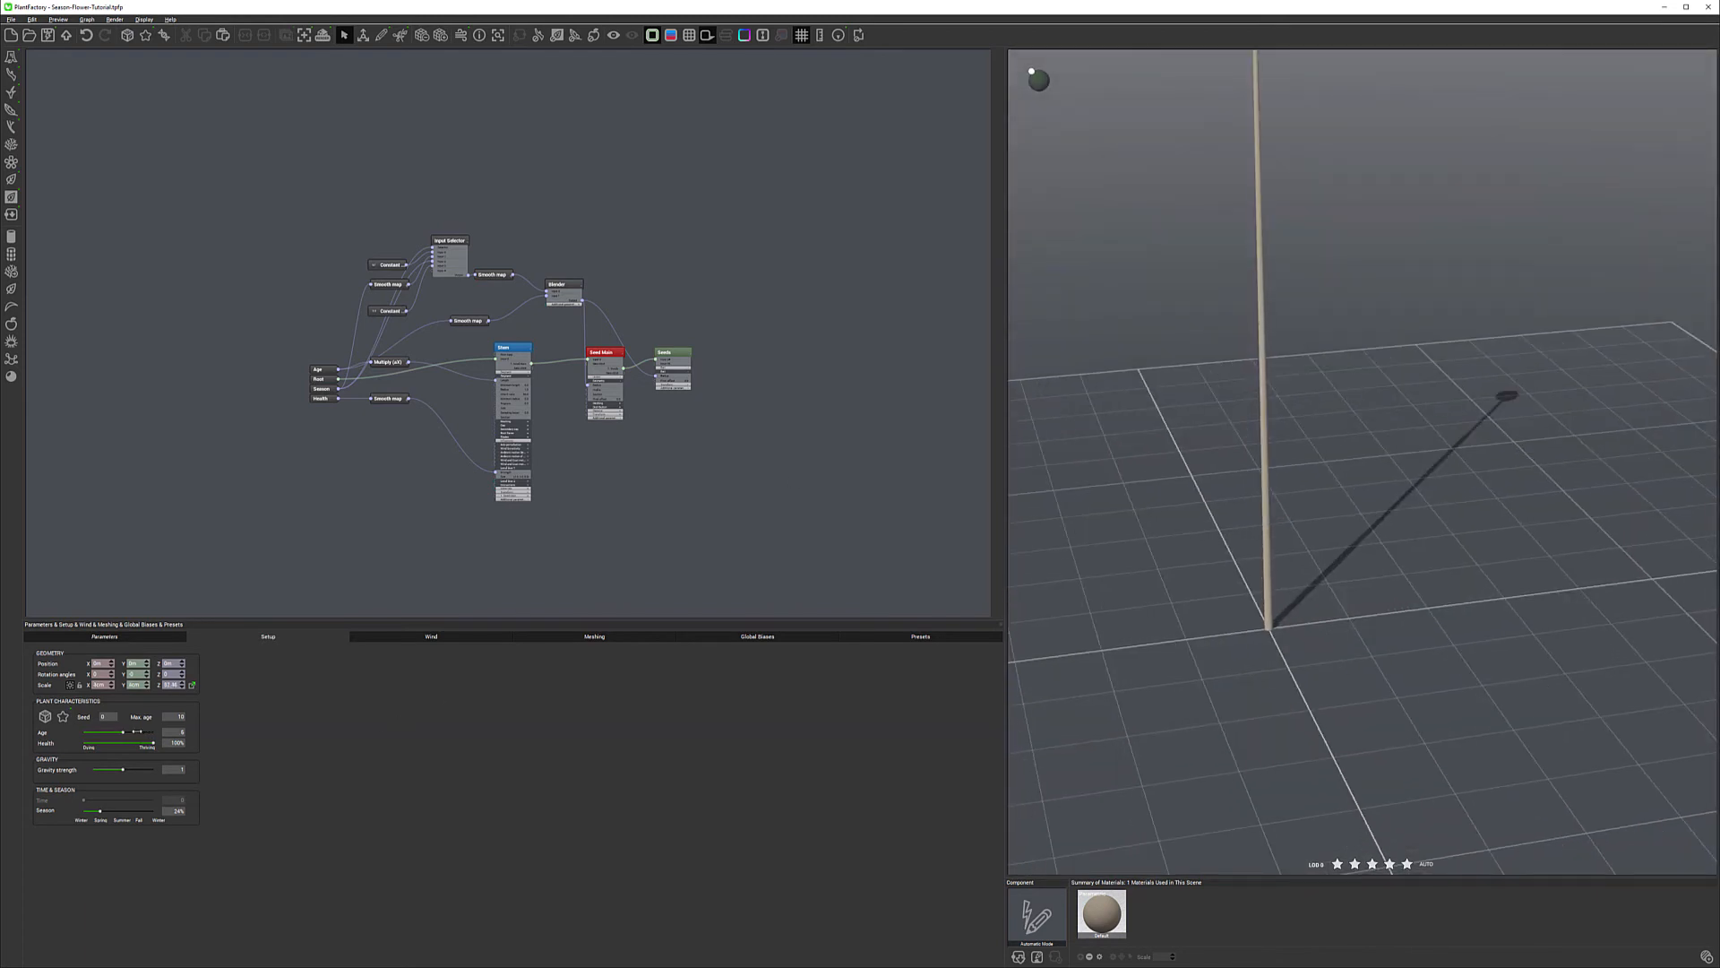
left_click_drag(110, 810, 131, 810)
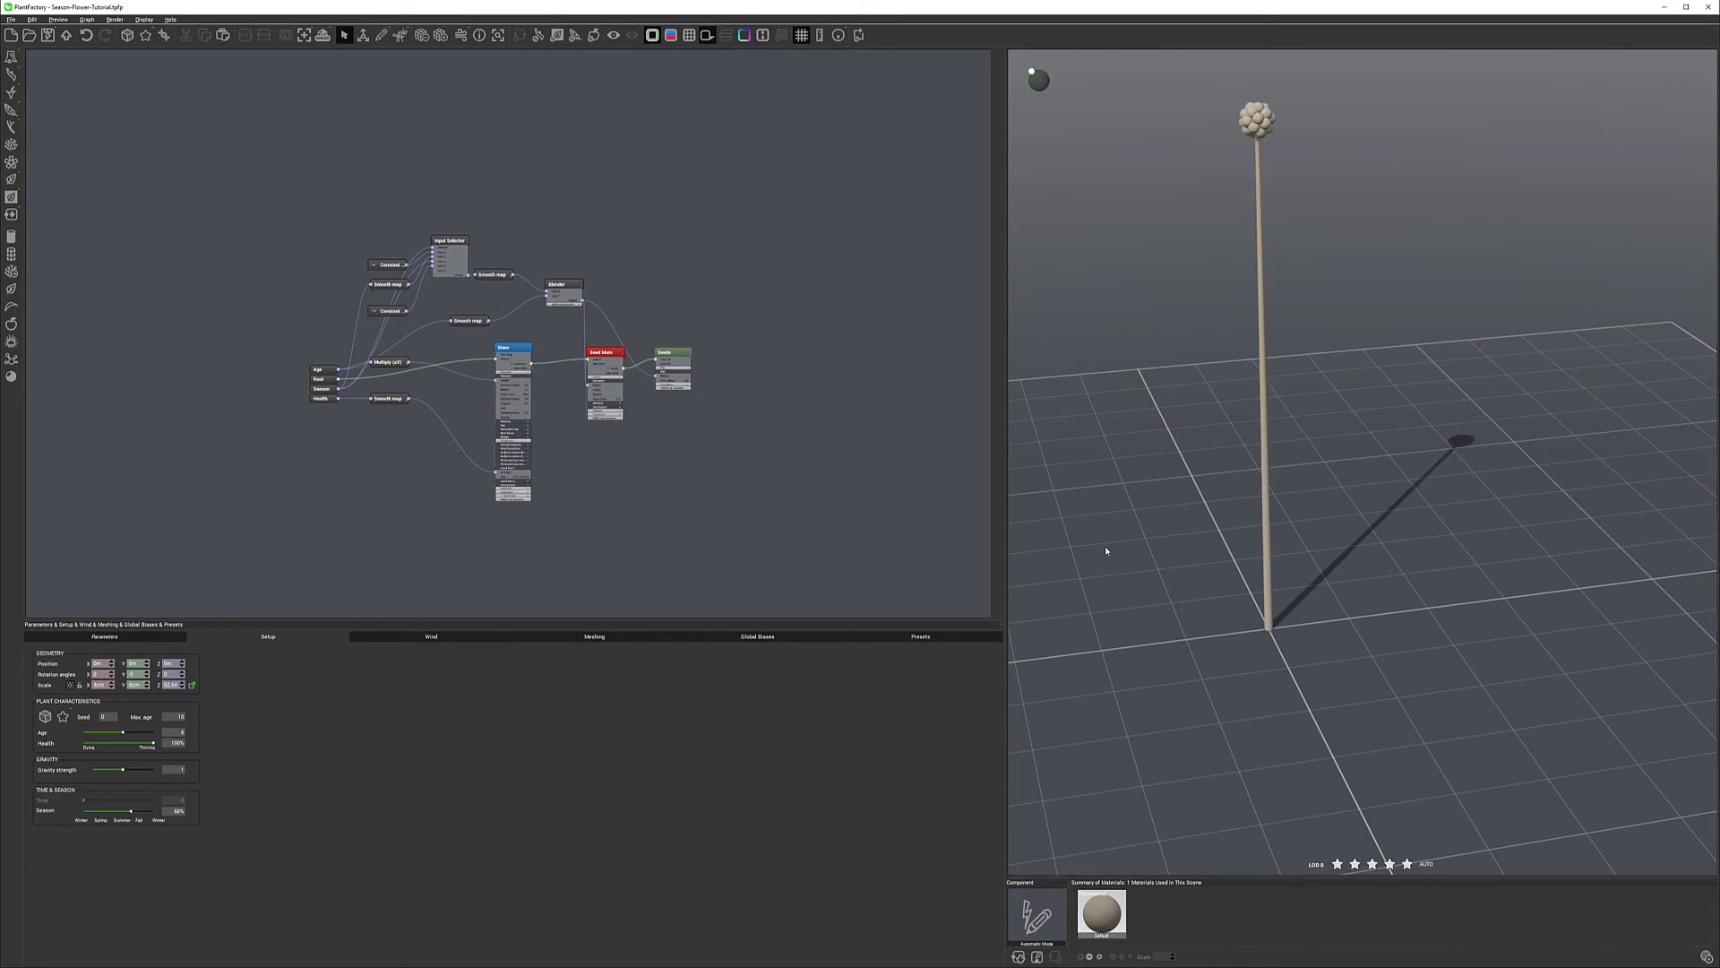
scroll(1106, 551, "down", 3)
right_click_drag(1272, 470, 1292, 450)
left_click_drag(141, 728, 158, 728)
right_click_drag(1328, 340, 1266, 260)
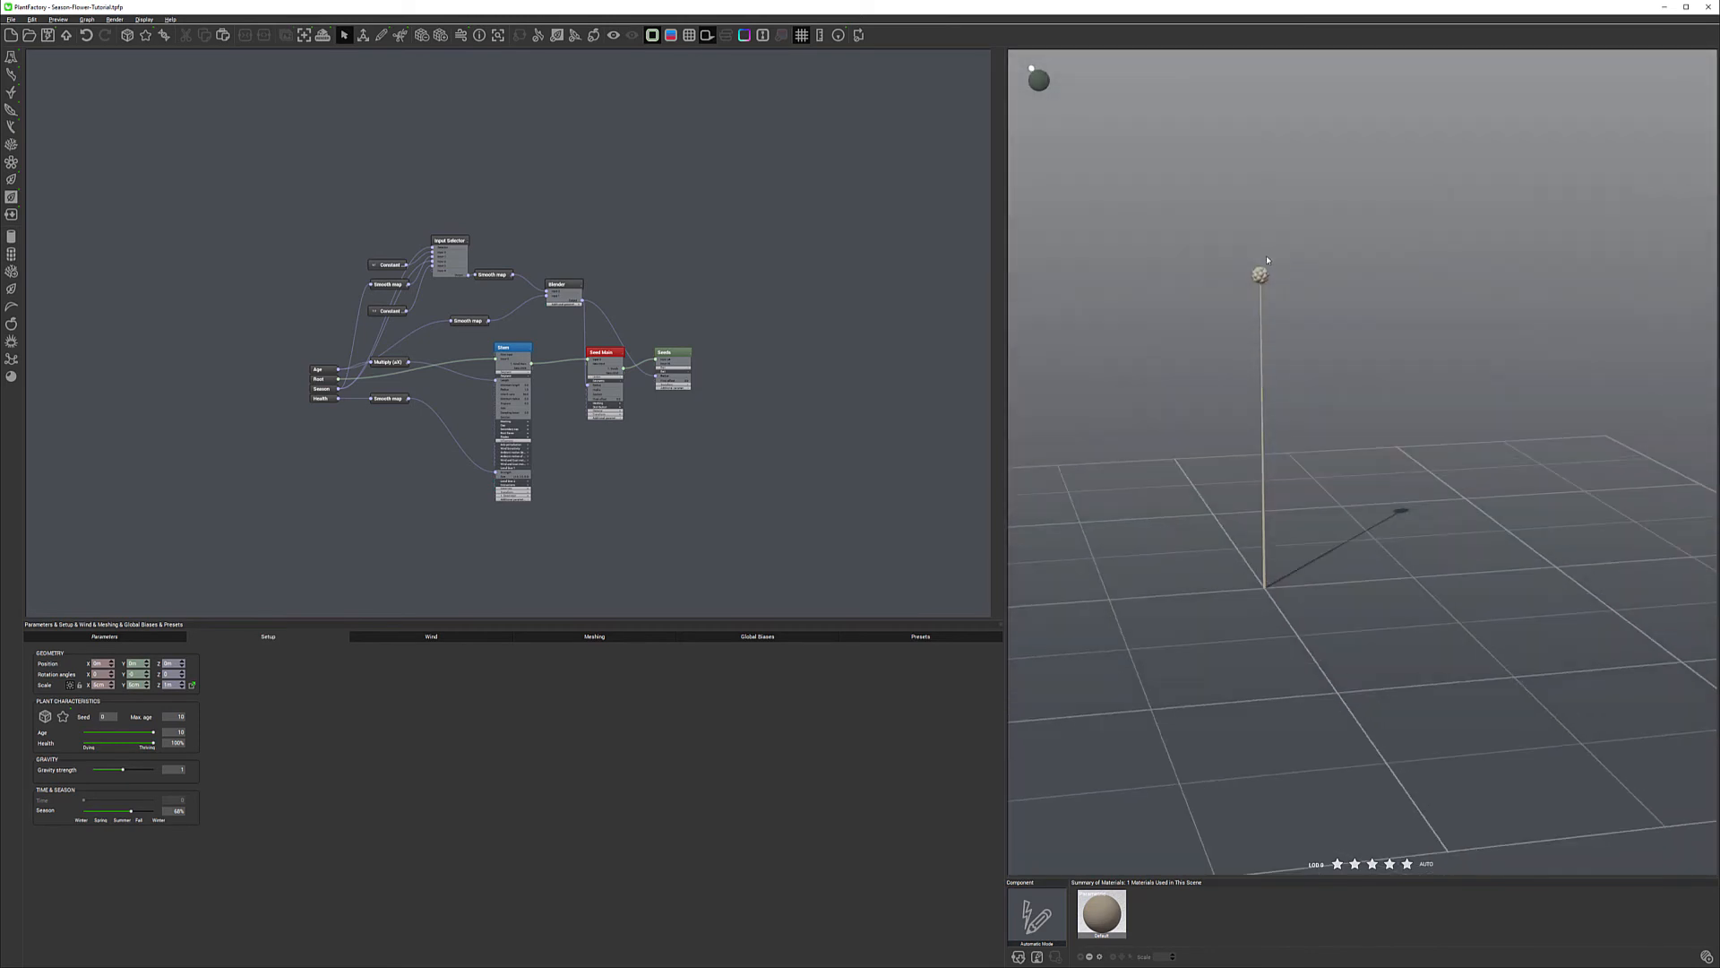
Move the Age Smooth map directly below the Input Selector's Smooth map and check the output ranges of both.
left_click(498, 273)
left_click_drag(468, 320, 501, 301)
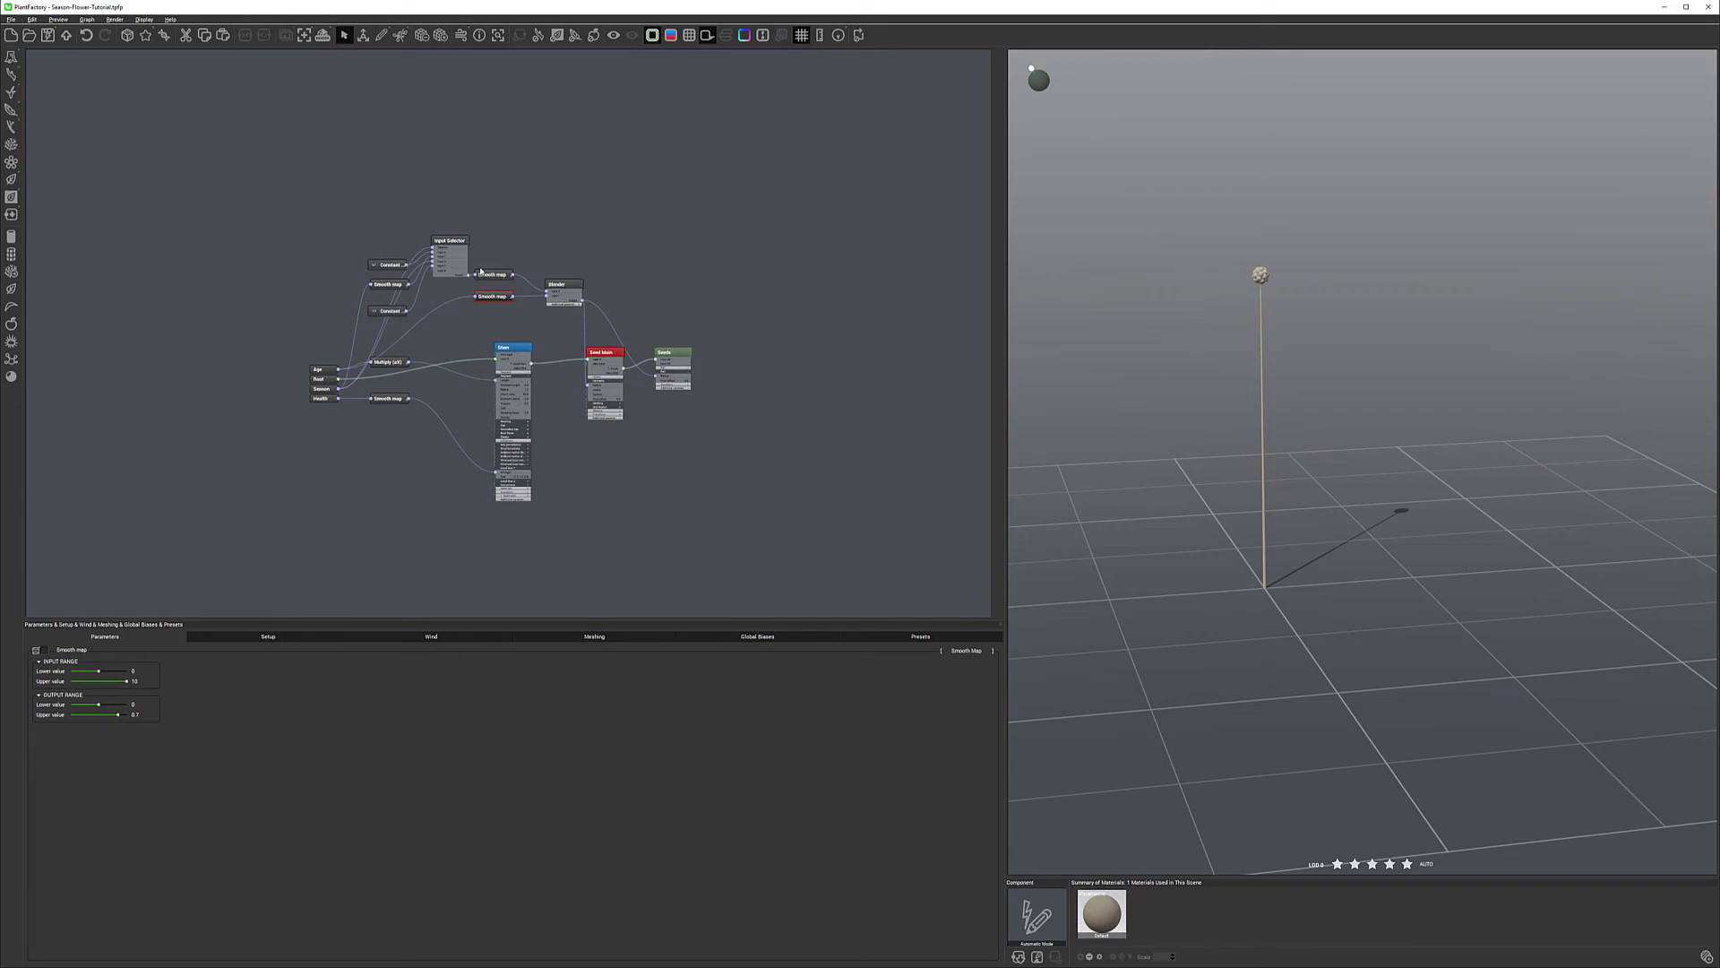
scroll(492, 269, "up", 3)
left_click(507, 288)
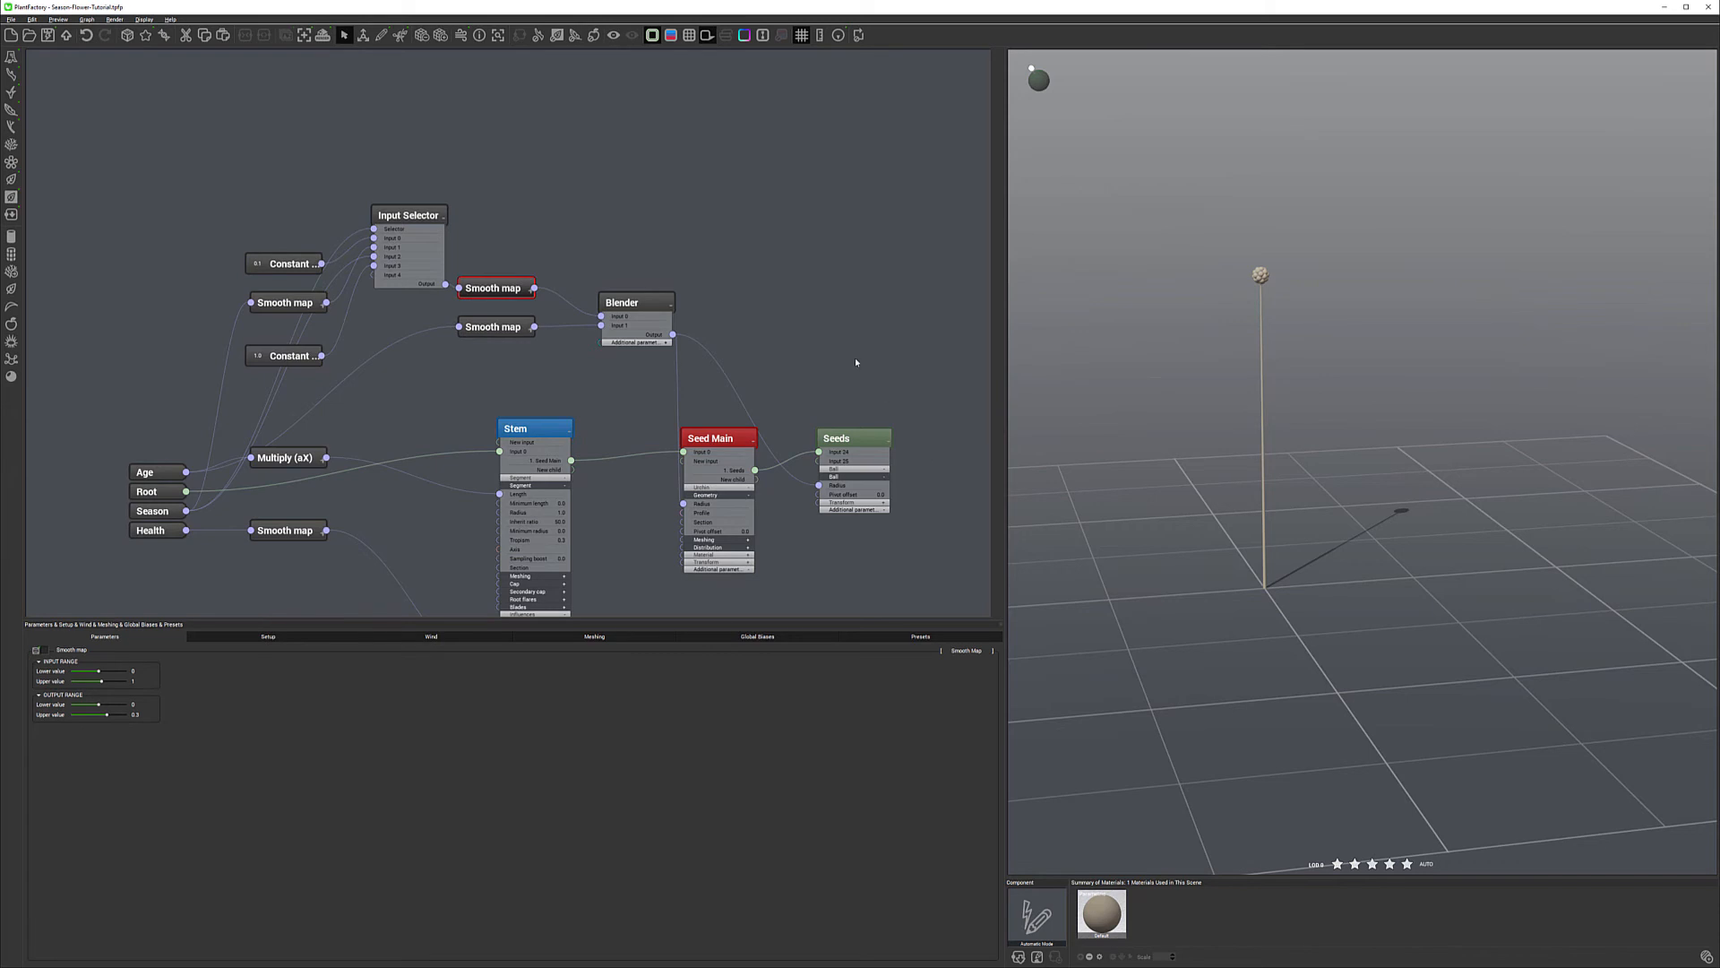
Set the Seeds node's color to a dark yellow.
mouse_move(796, 201)
middle_mouse_down()
mouse_move(804, 189)
mouse_move(816, 210)
middle_mouse_up()
left_click(833, 294)
left_click(44, 650)
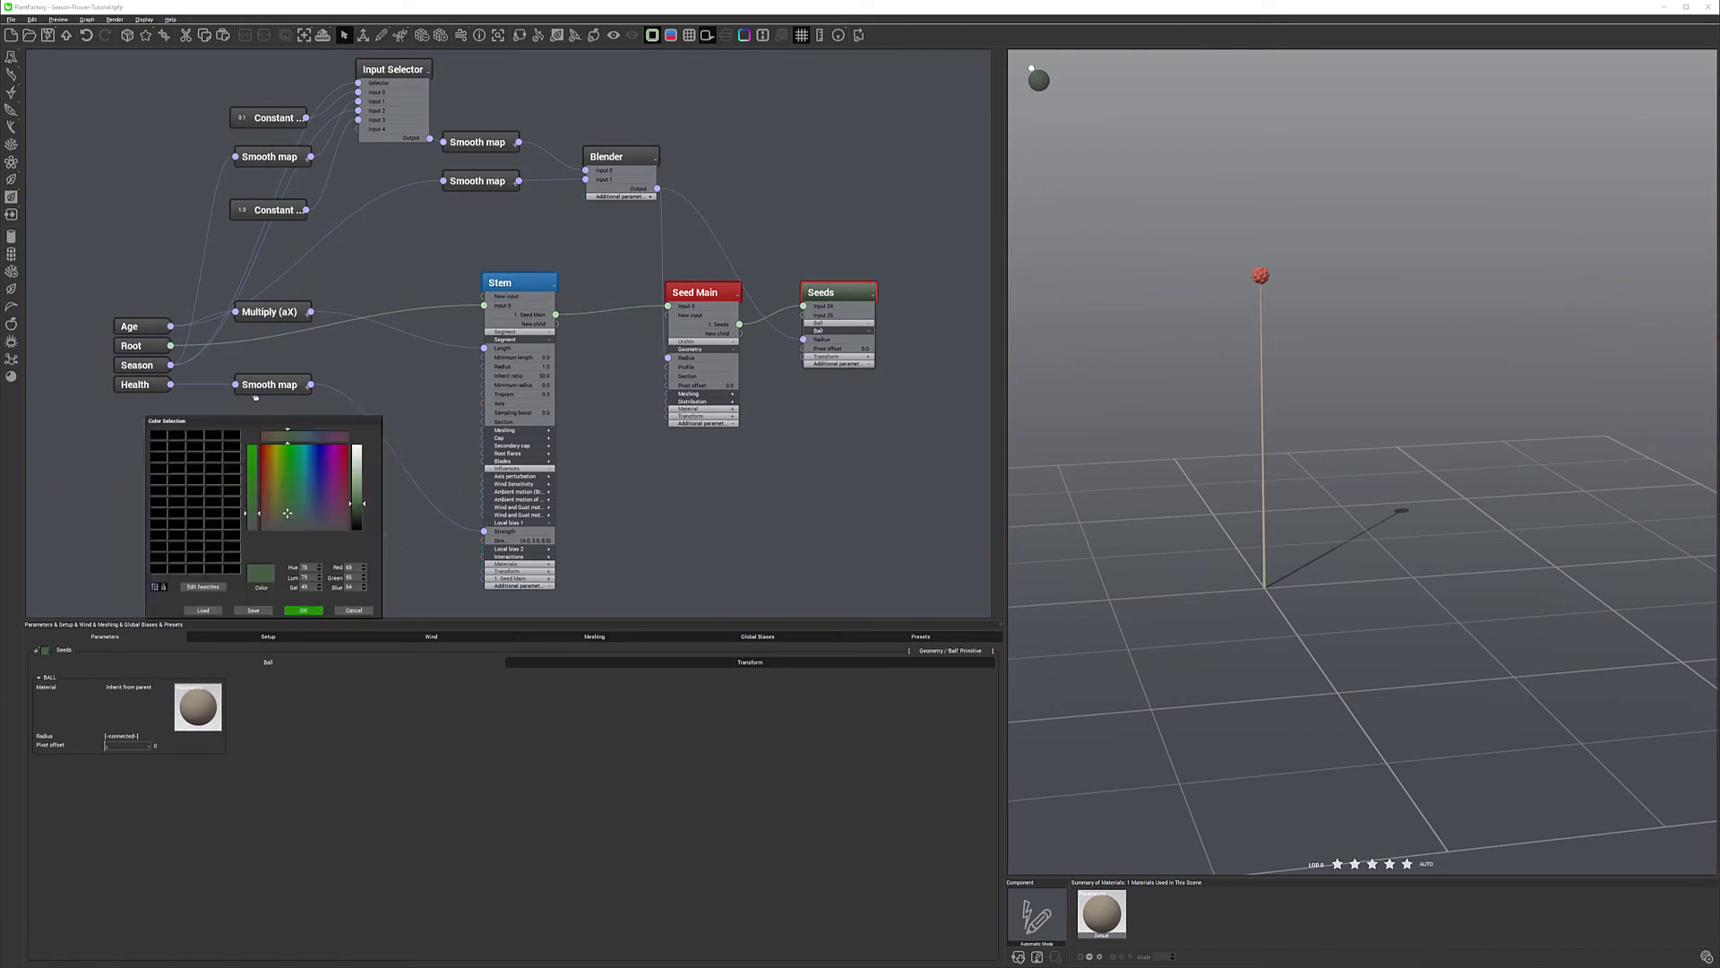
left_click(324, 423)
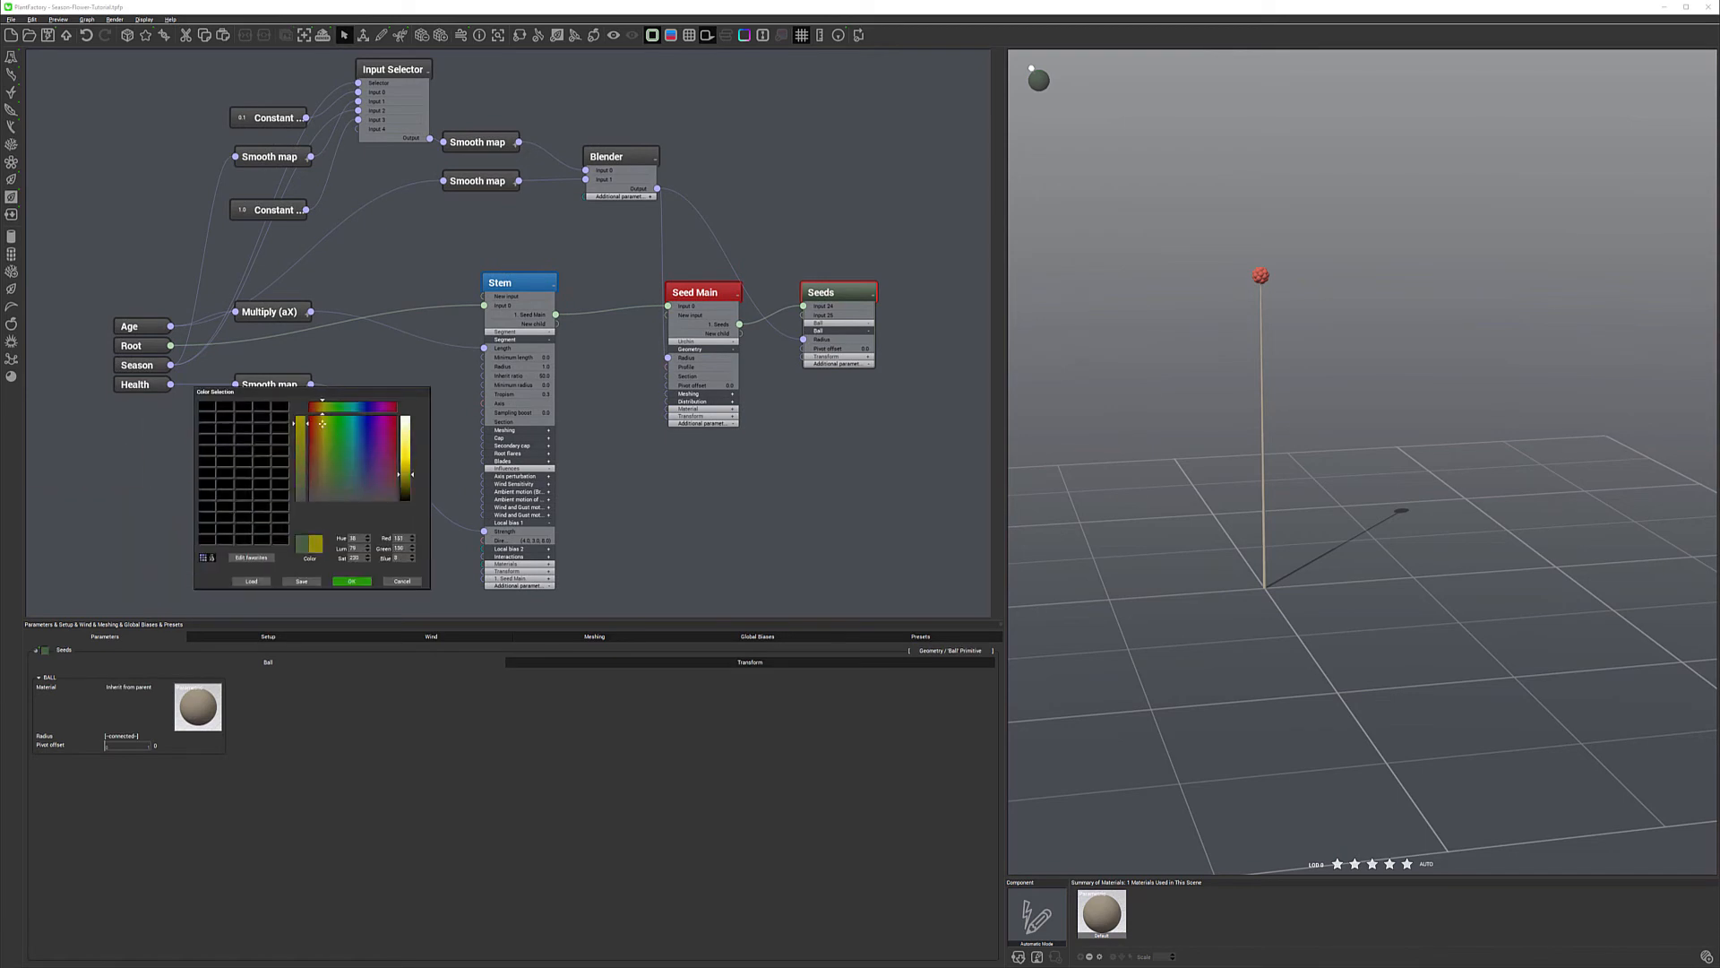
left_click(351, 581)
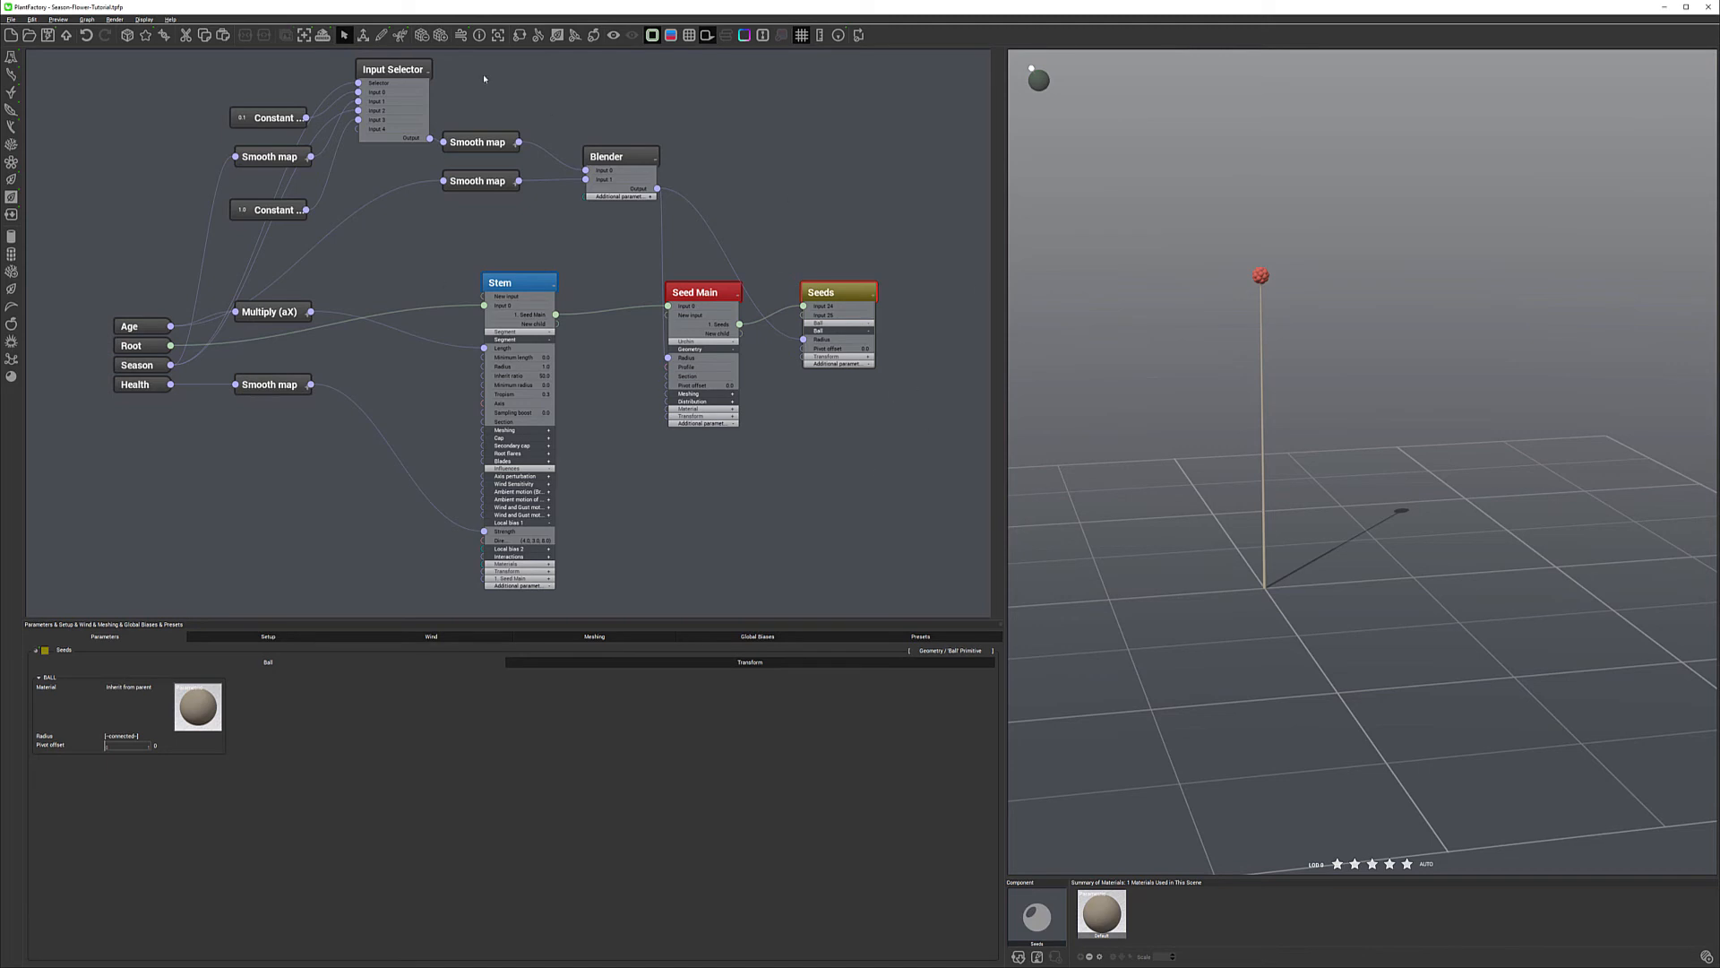
Change the Seeds node's color to red so it matches the Seed Main node.
right_click(838, 293)
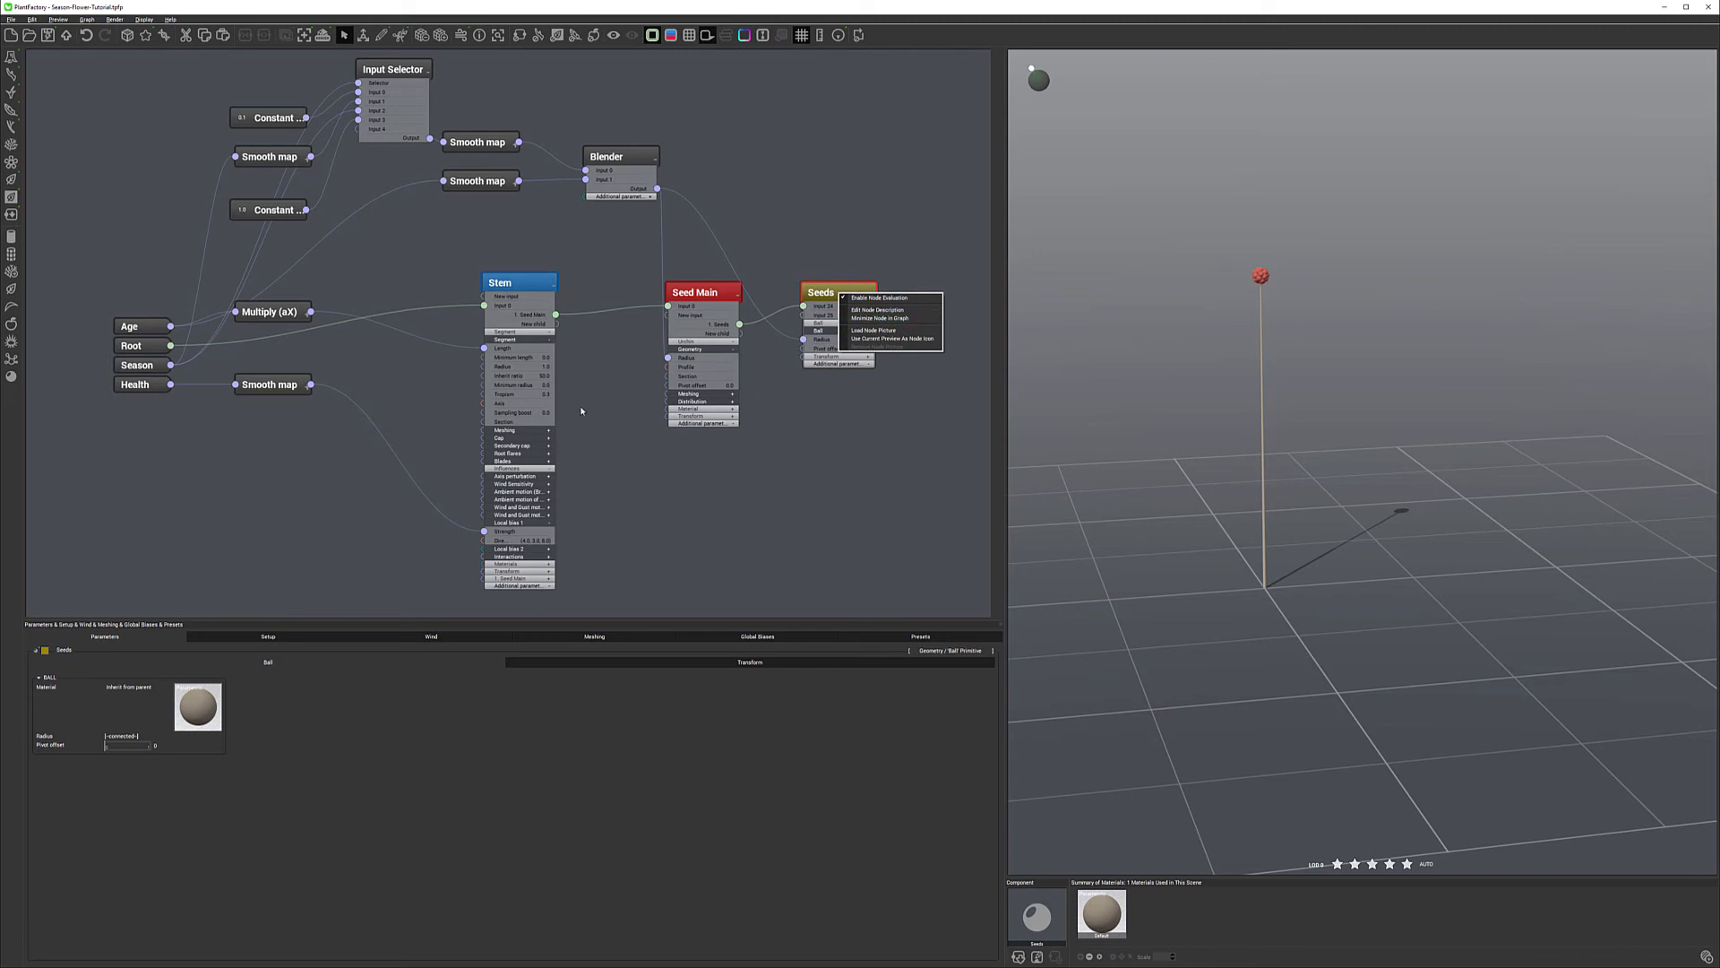
left_click(49, 652)
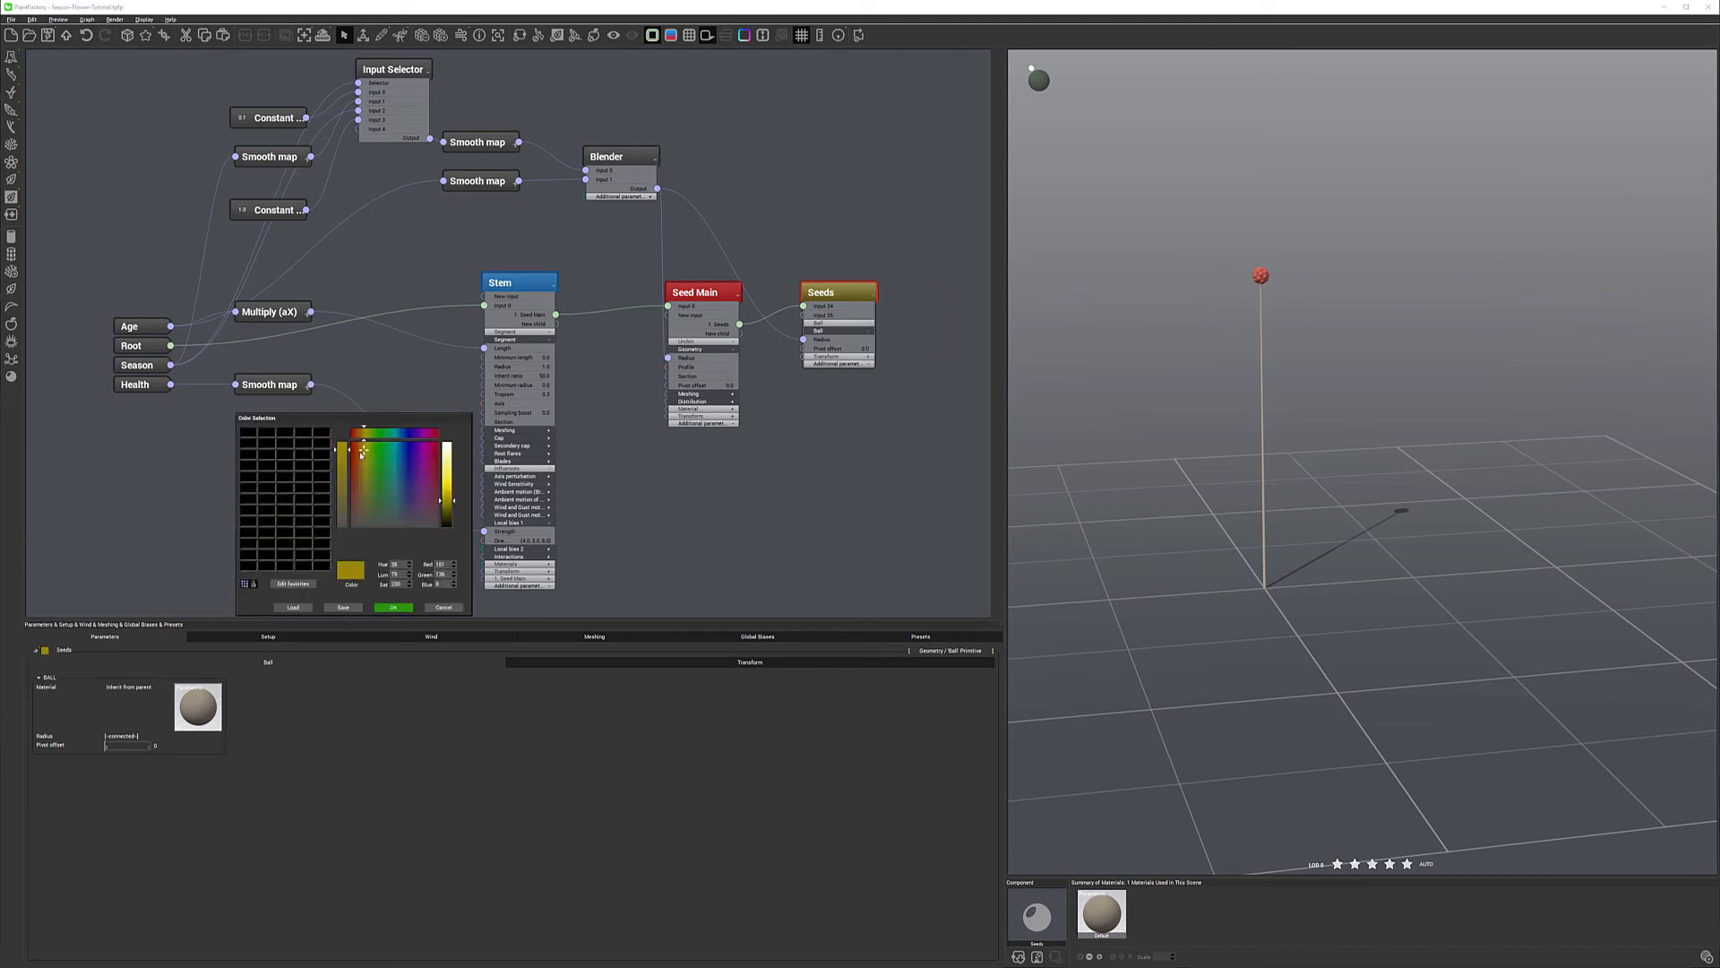
left_click(393, 608)
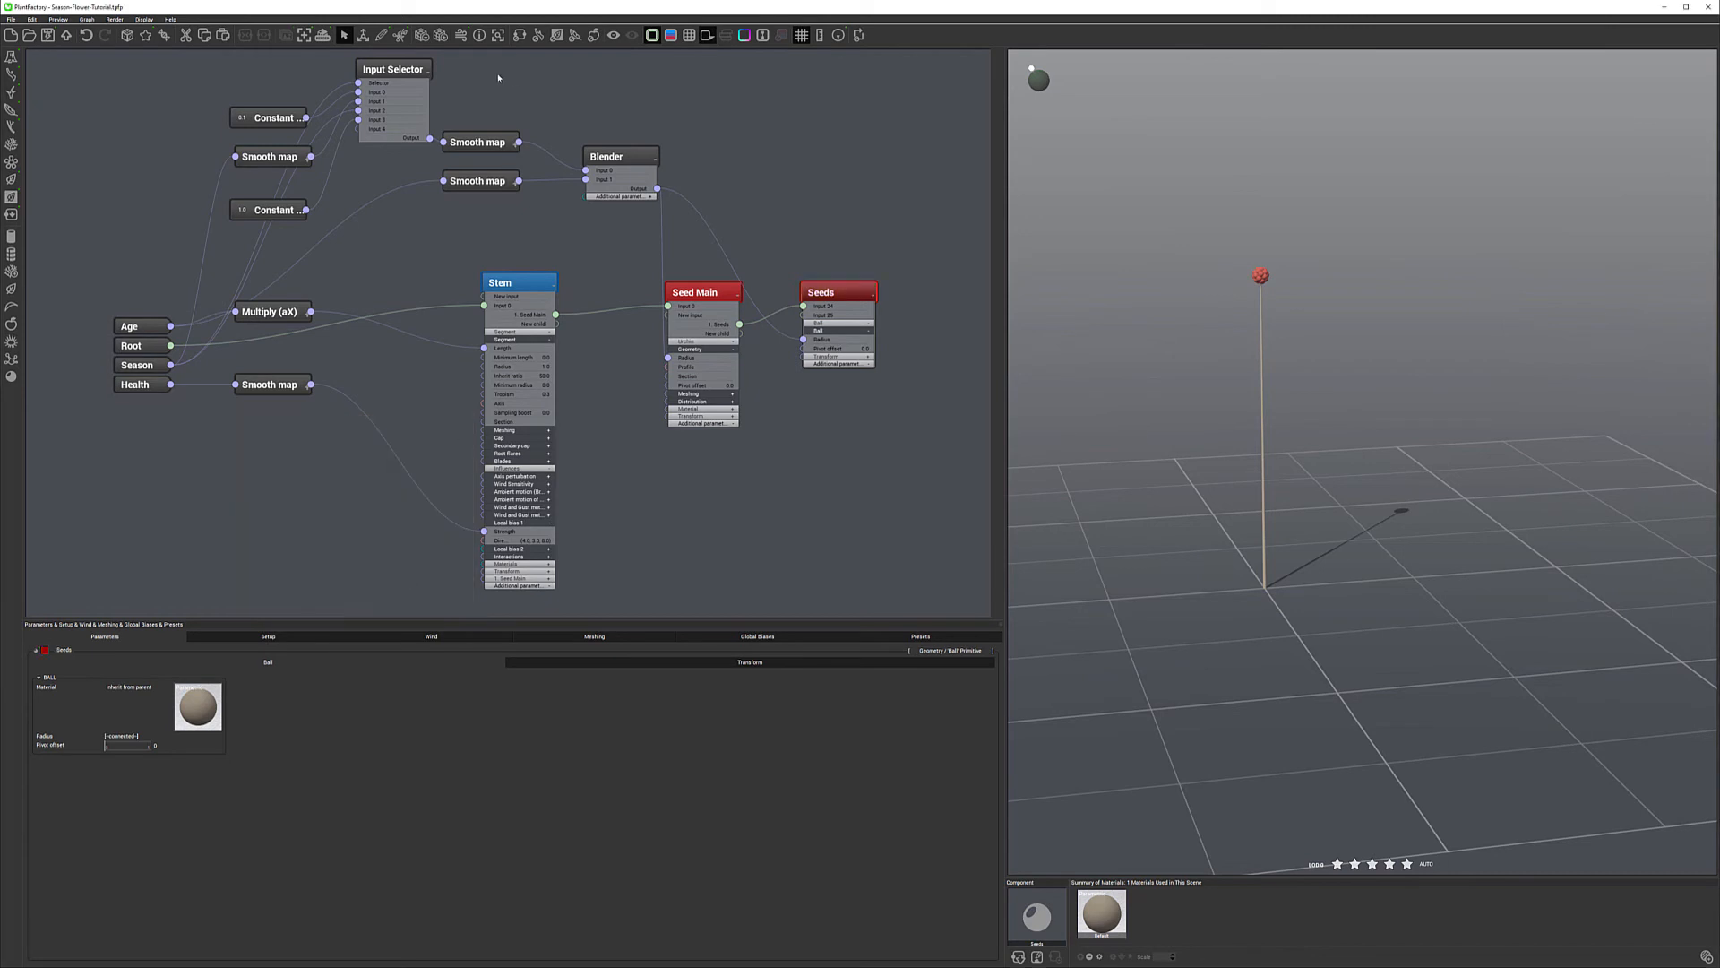
Color the Input Selector, the two Smooth maps feeding the Blender, and the Blender node dark red as one group.
left_click(429, 80)
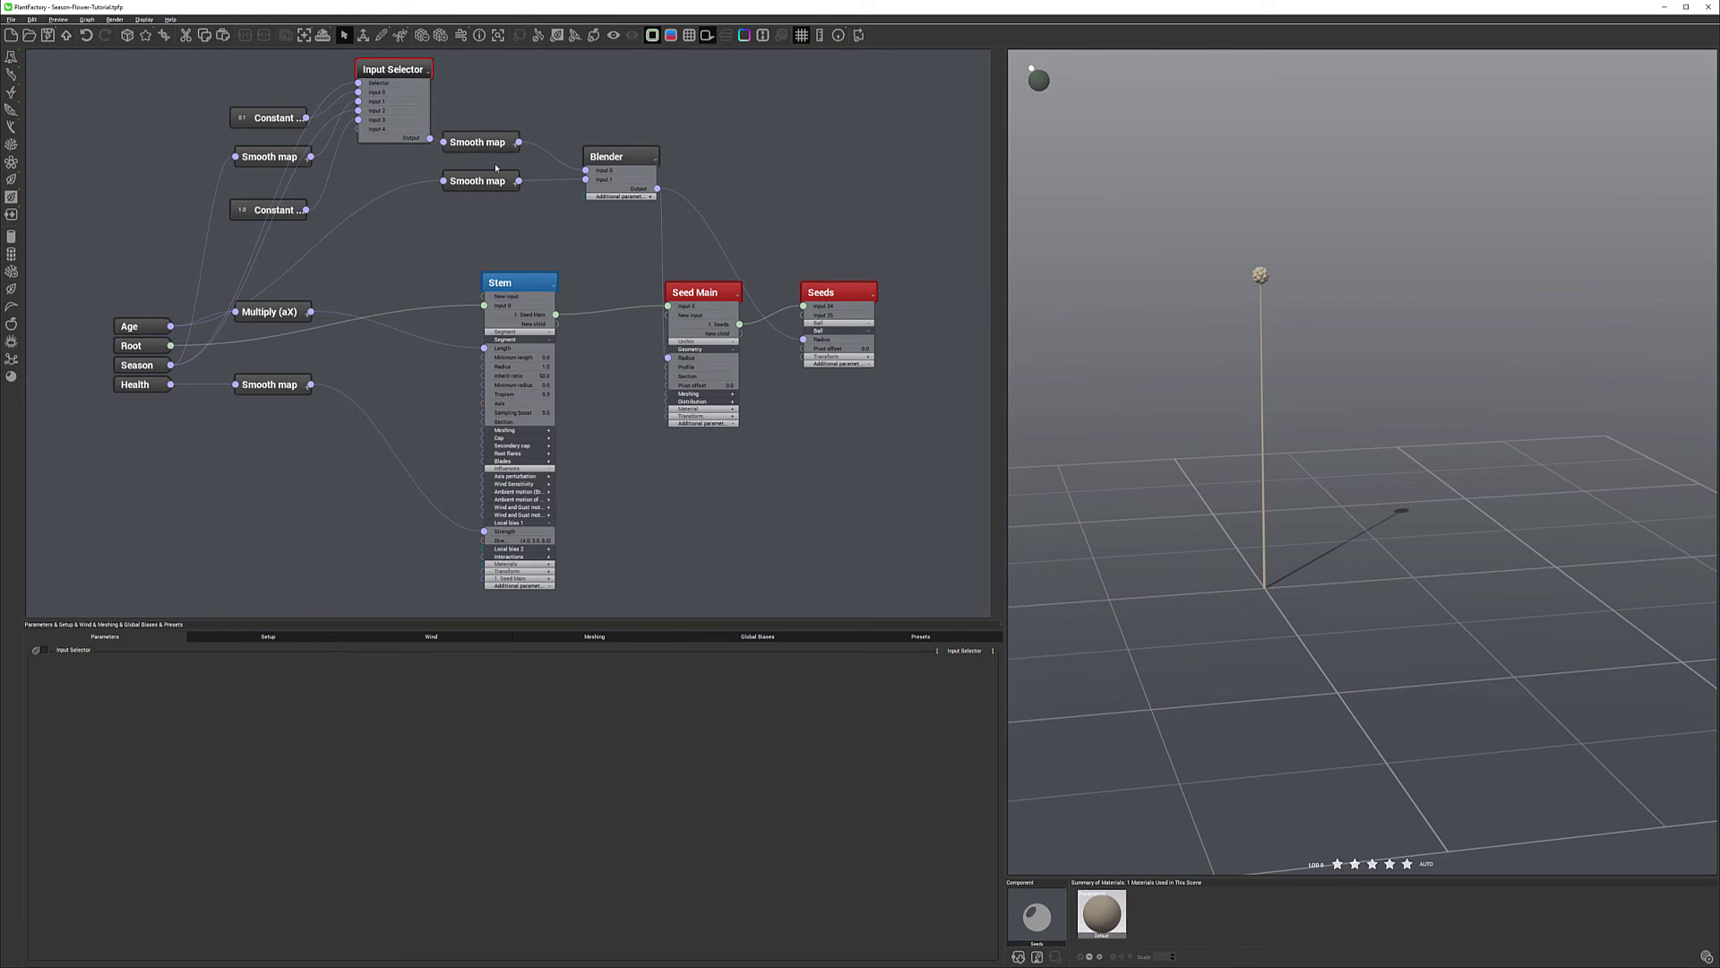
left_click(494, 142)
left_click(490, 182, "shift")
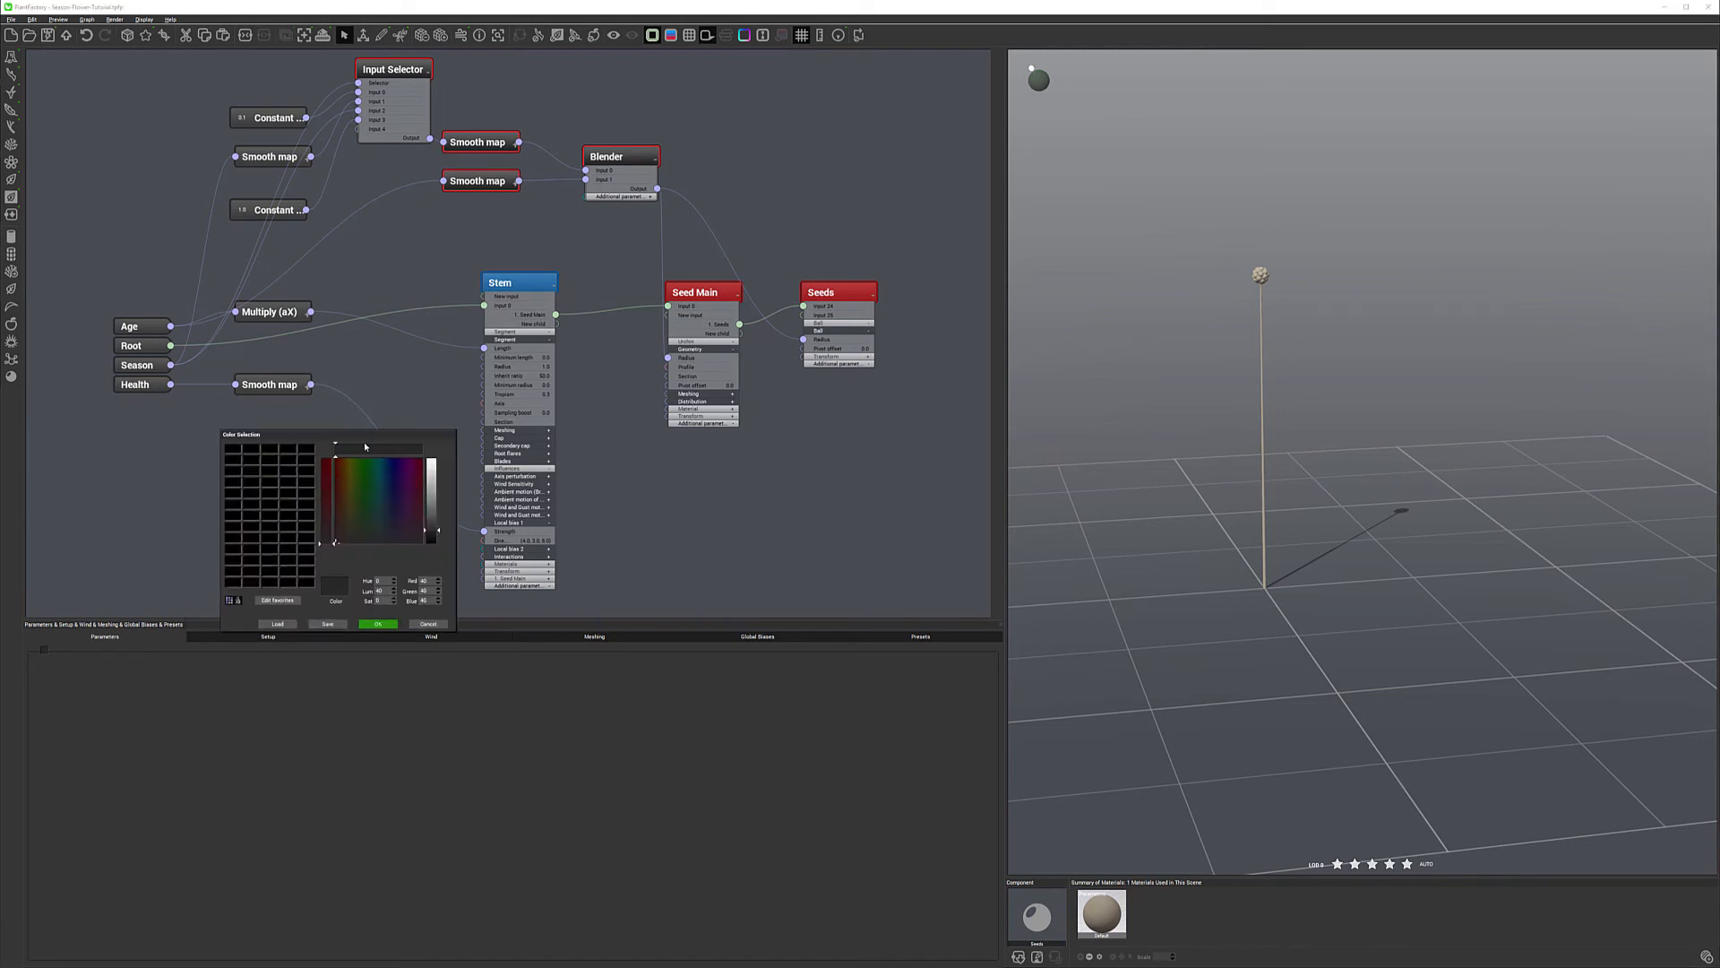
left_click(377, 624)
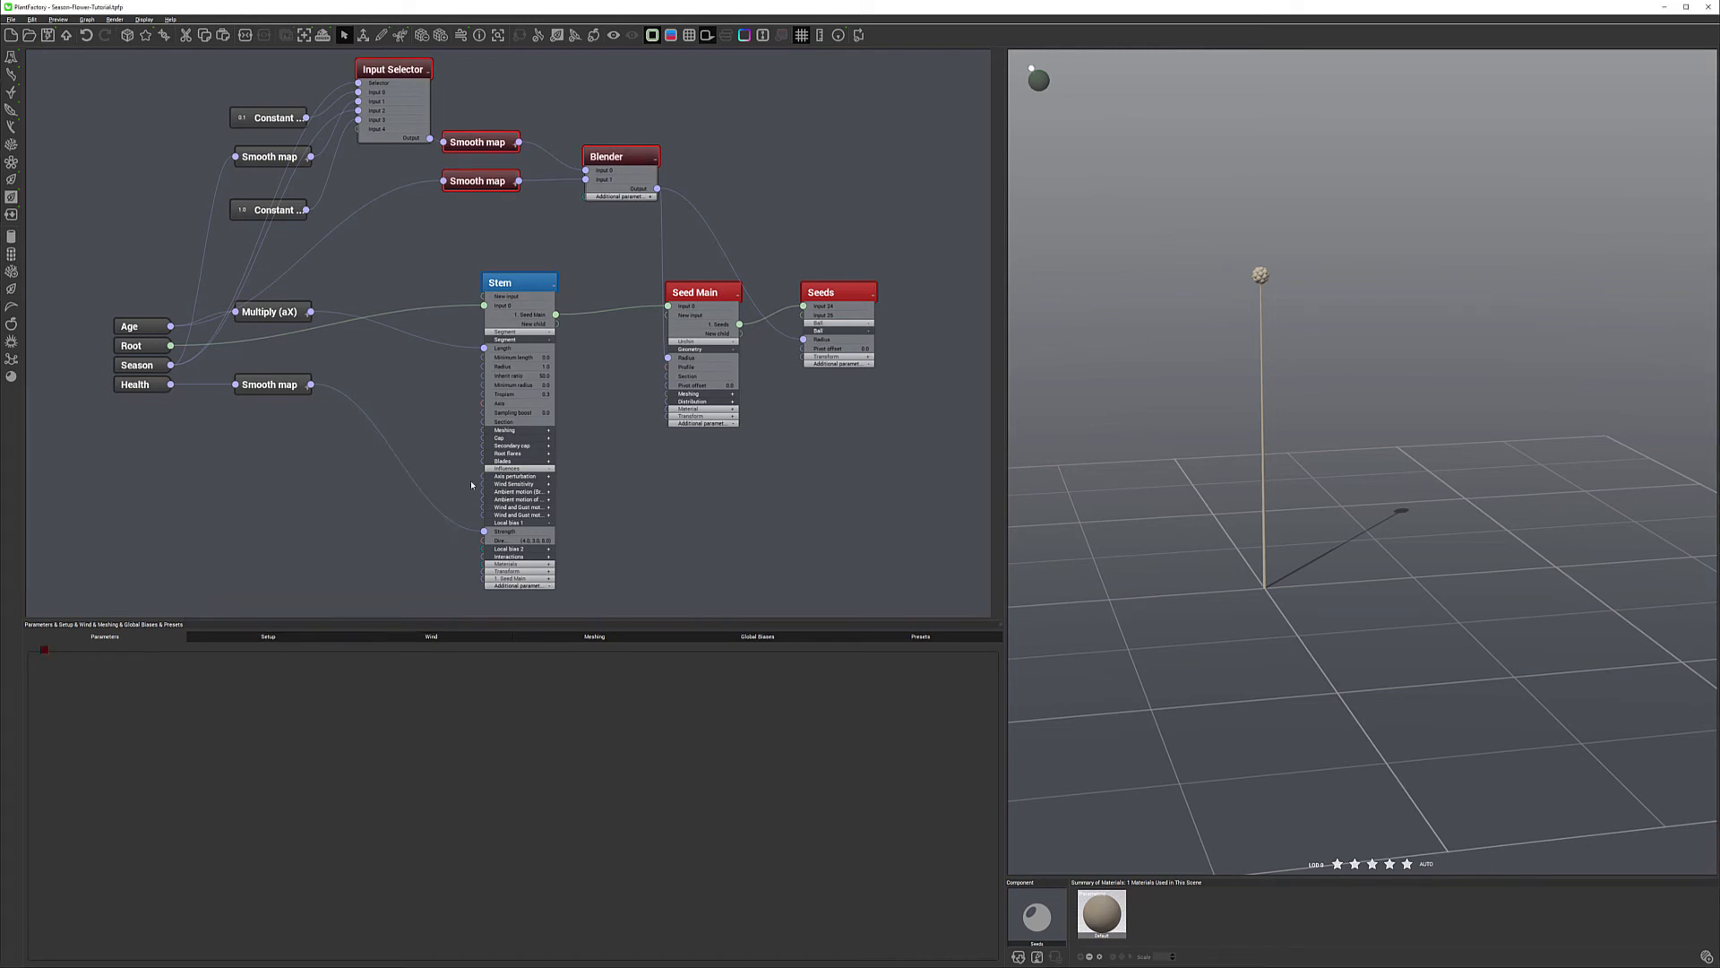
left_click(820, 163)
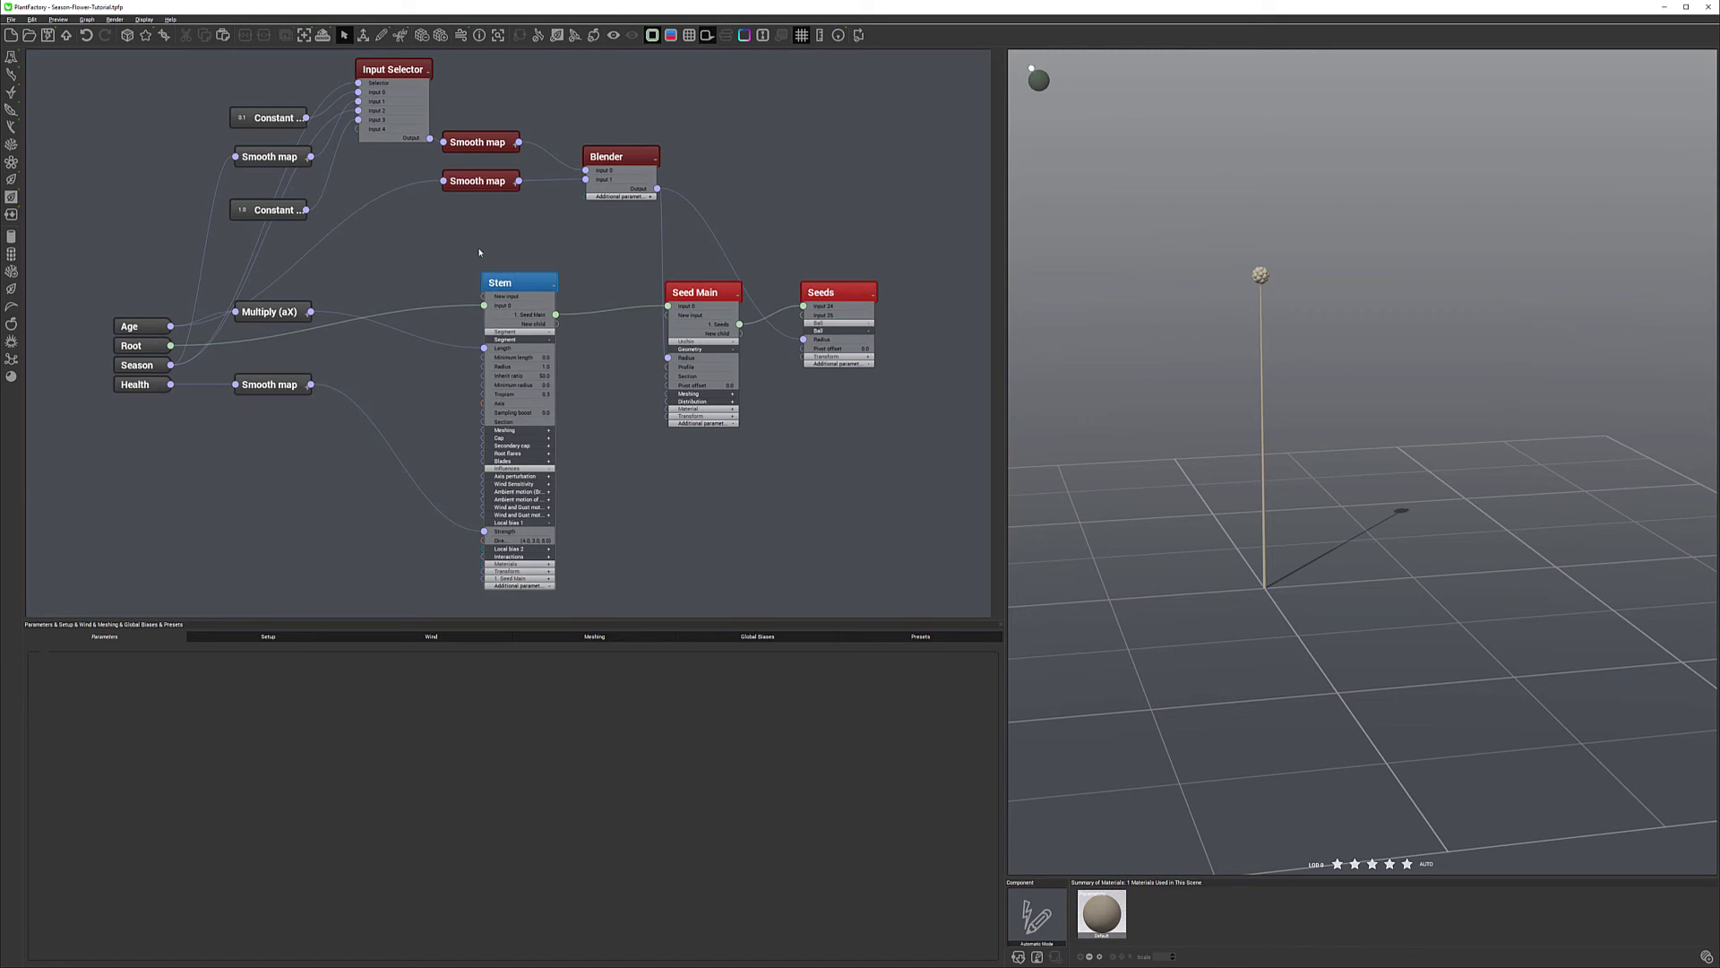
Move the Stem, Seed Main and Seeds nodes slightly upward, closer to the Blender group.
left_click_drag(516, 279, 479, 253)
left_click_drag(700, 292, 691, 262)
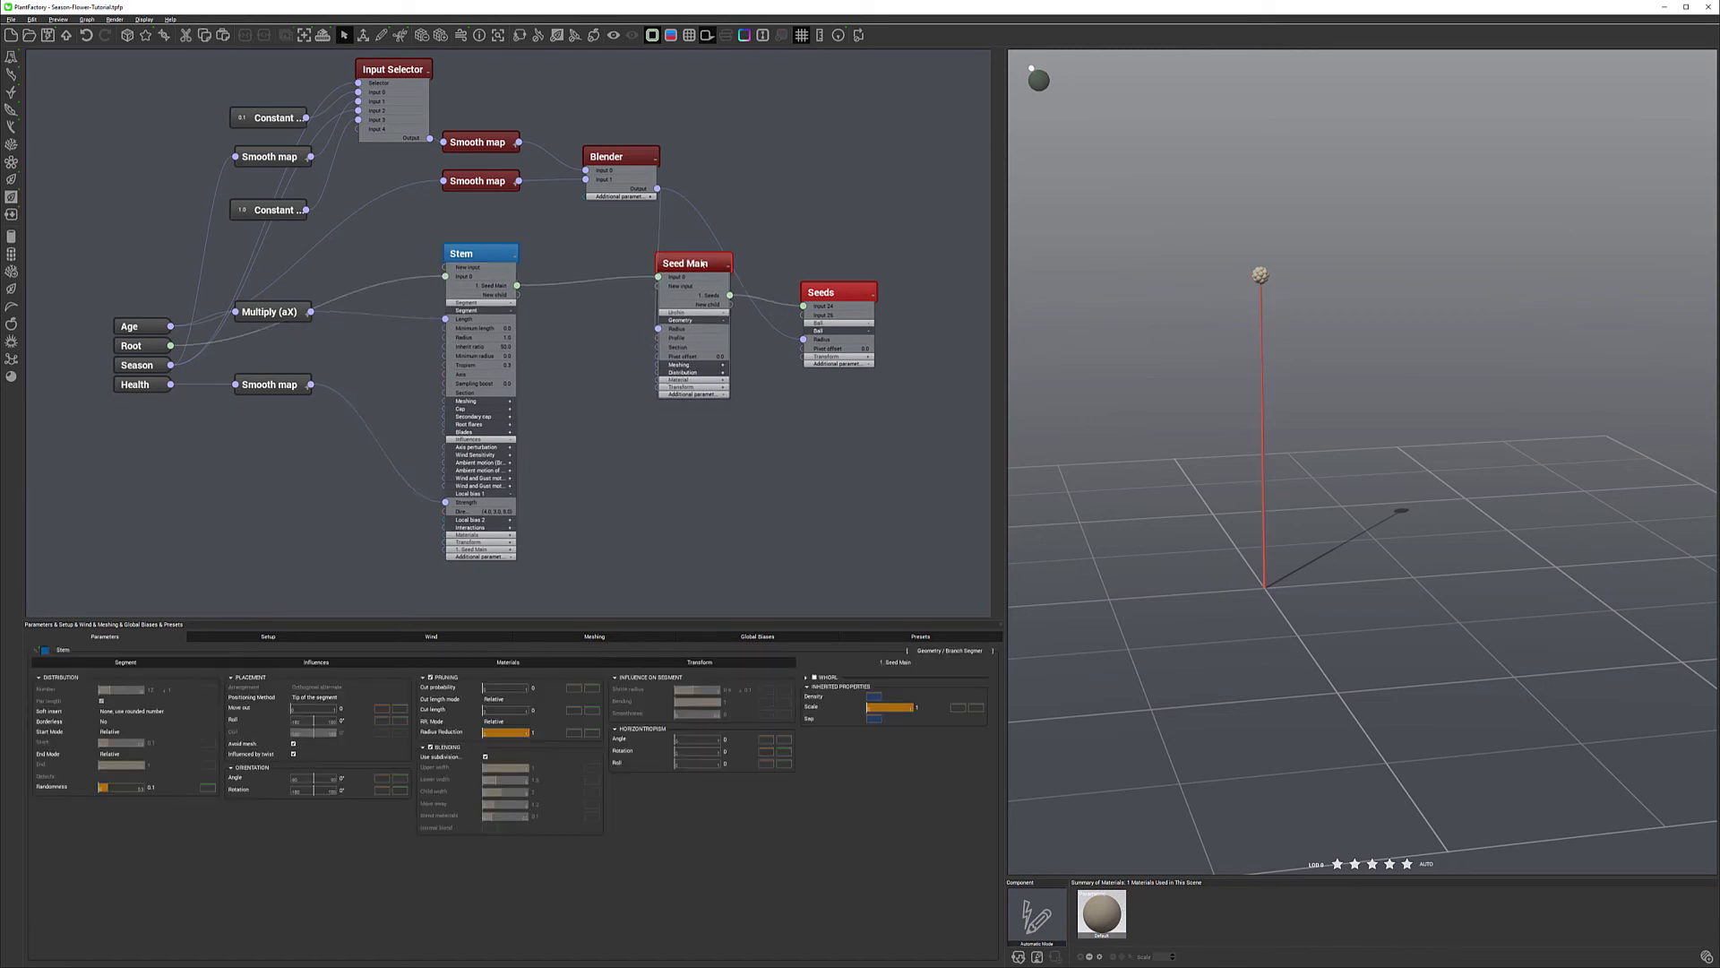
left_click_drag(860, 292, 856, 263)
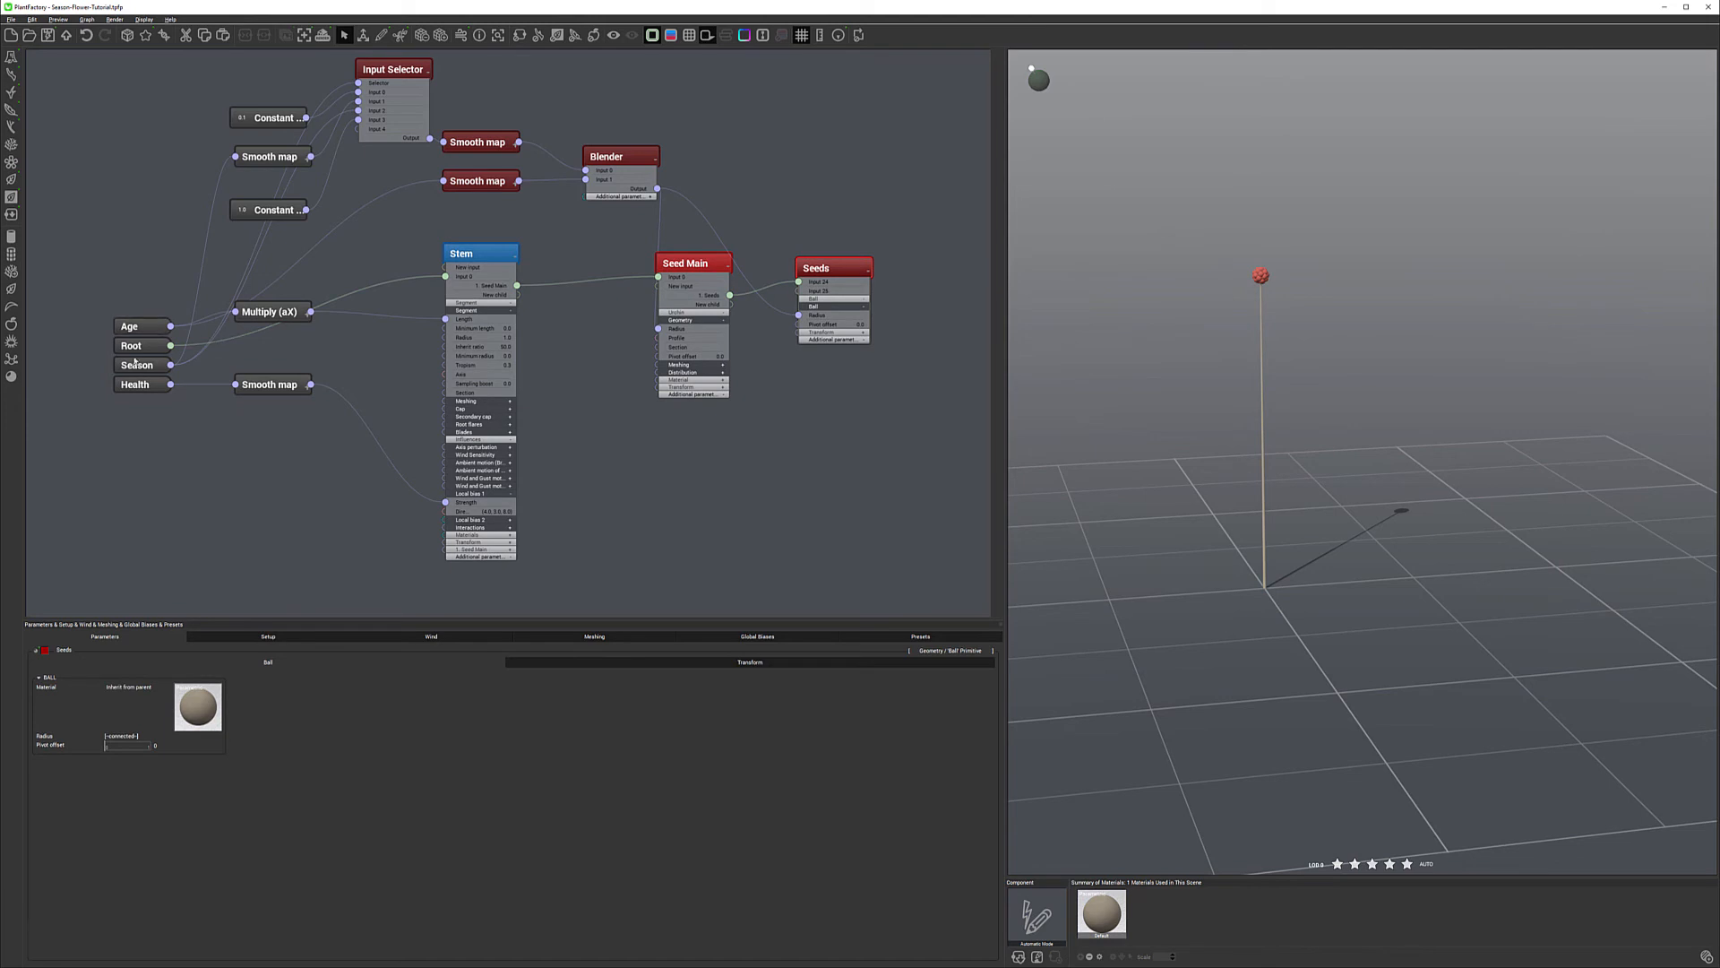
mouse_move(138, 374)
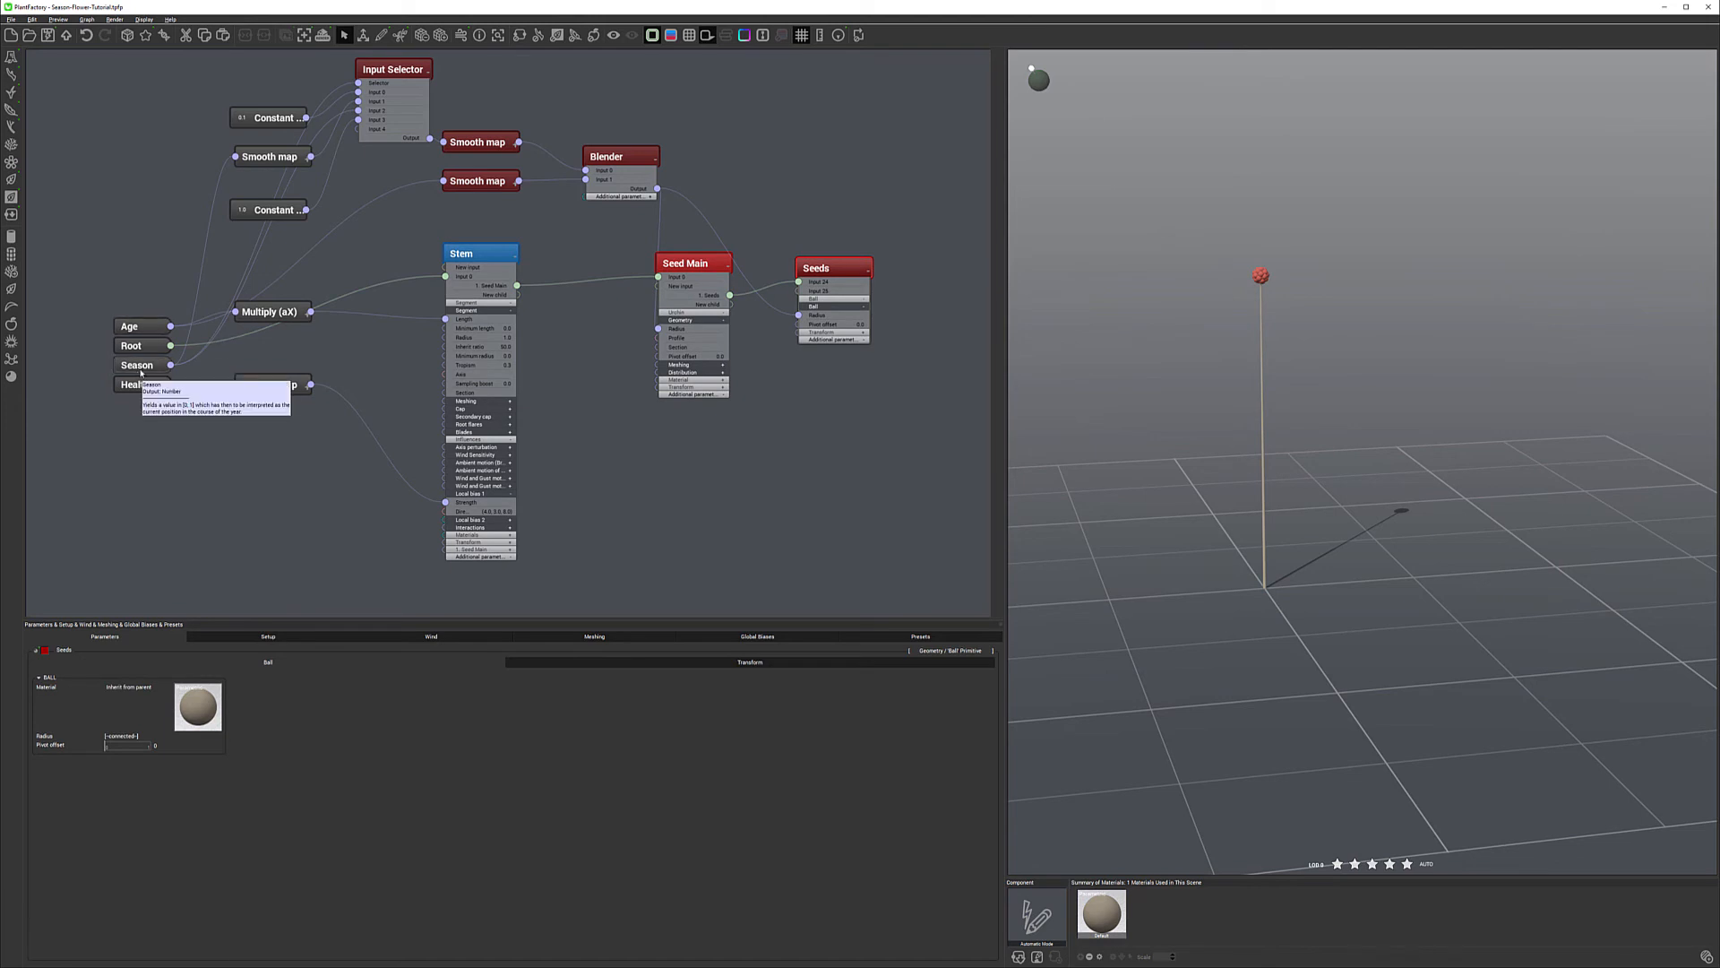
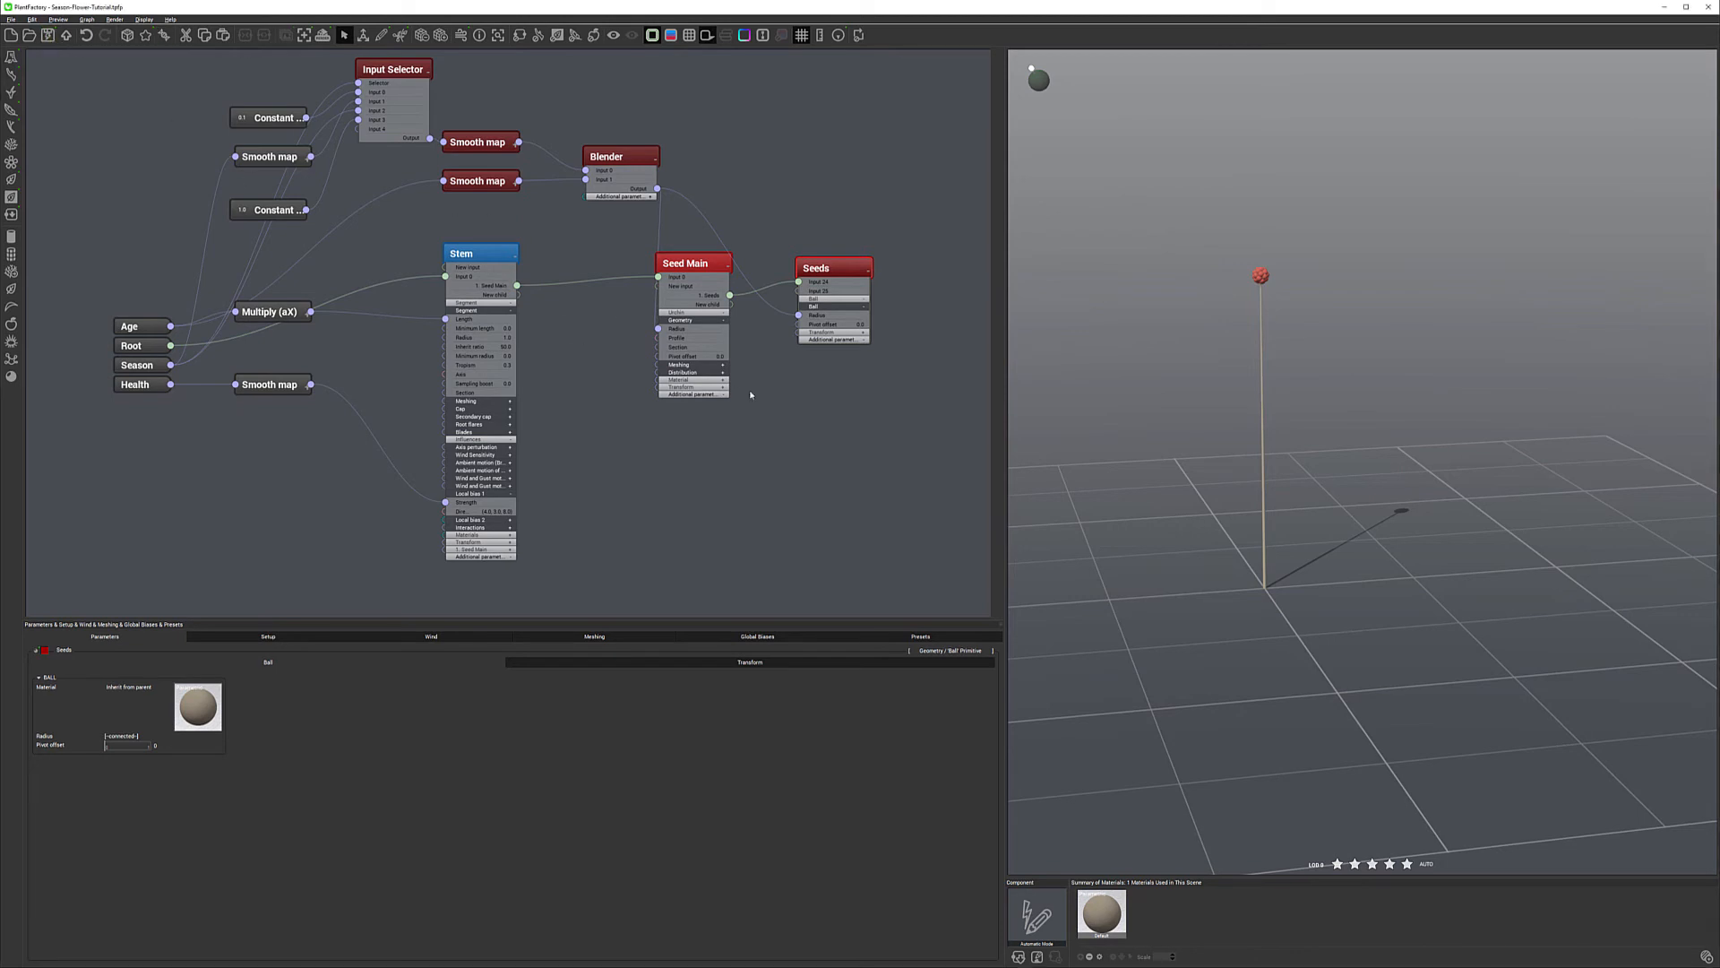
Collapse the Seed Main, Blender and Seeds nodes in the graph.
right_click(649, 439)
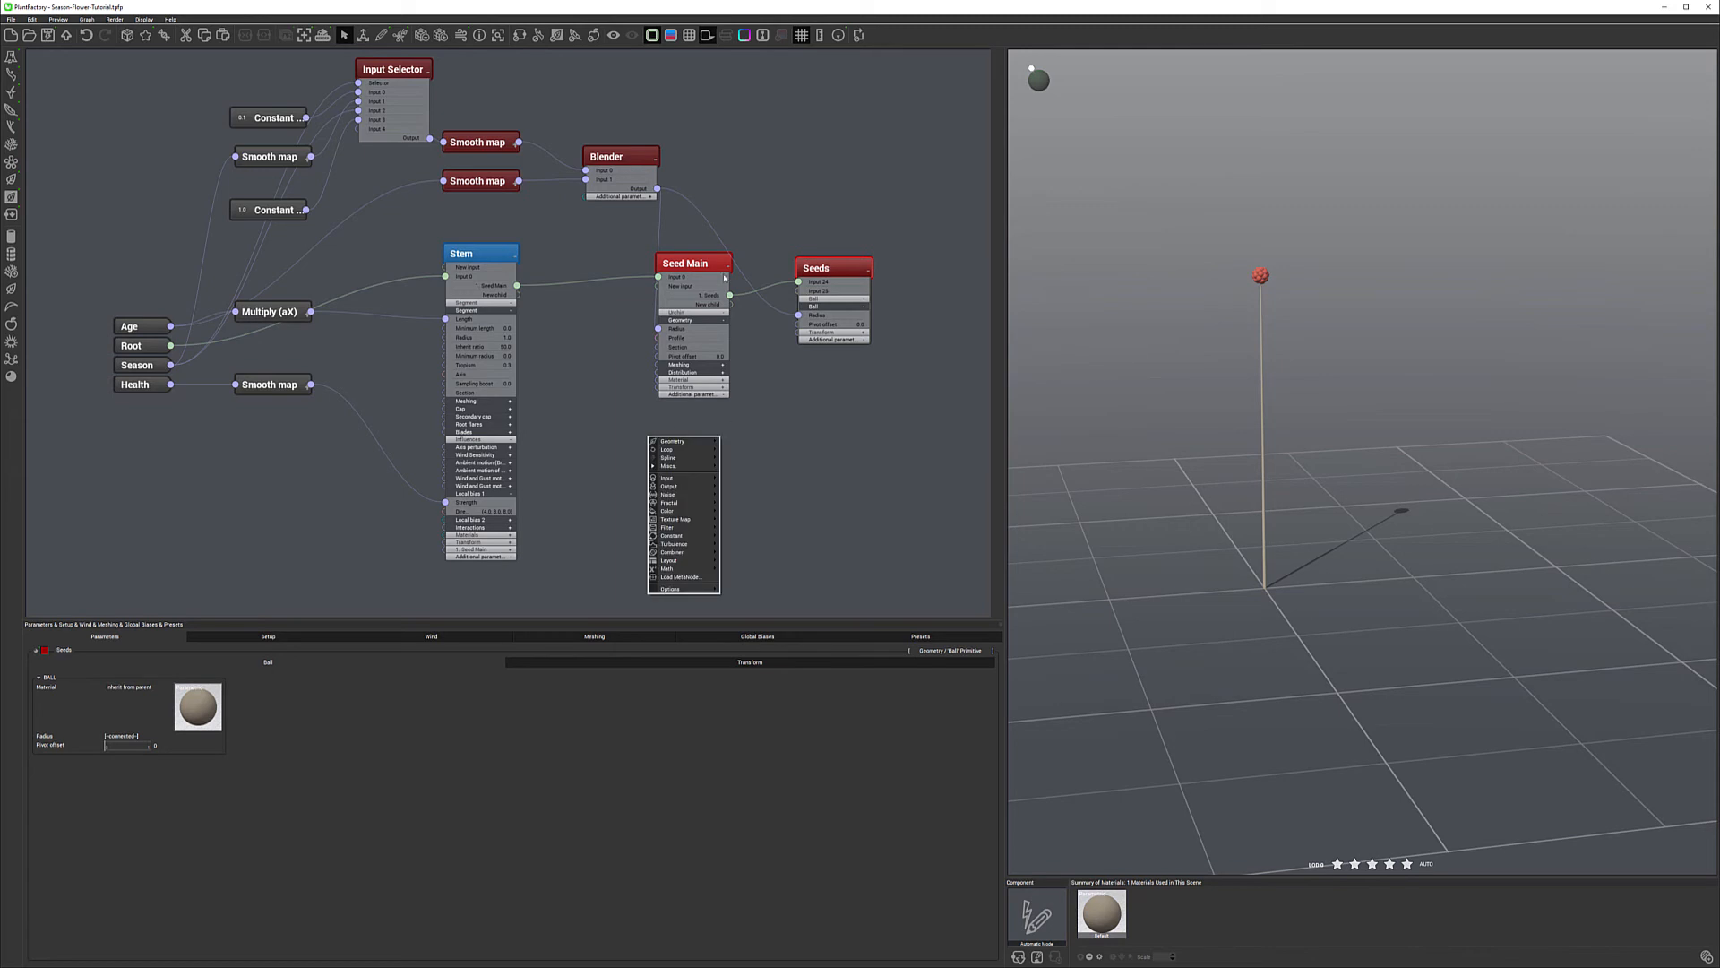
left_click(724, 266)
left_click(725, 264)
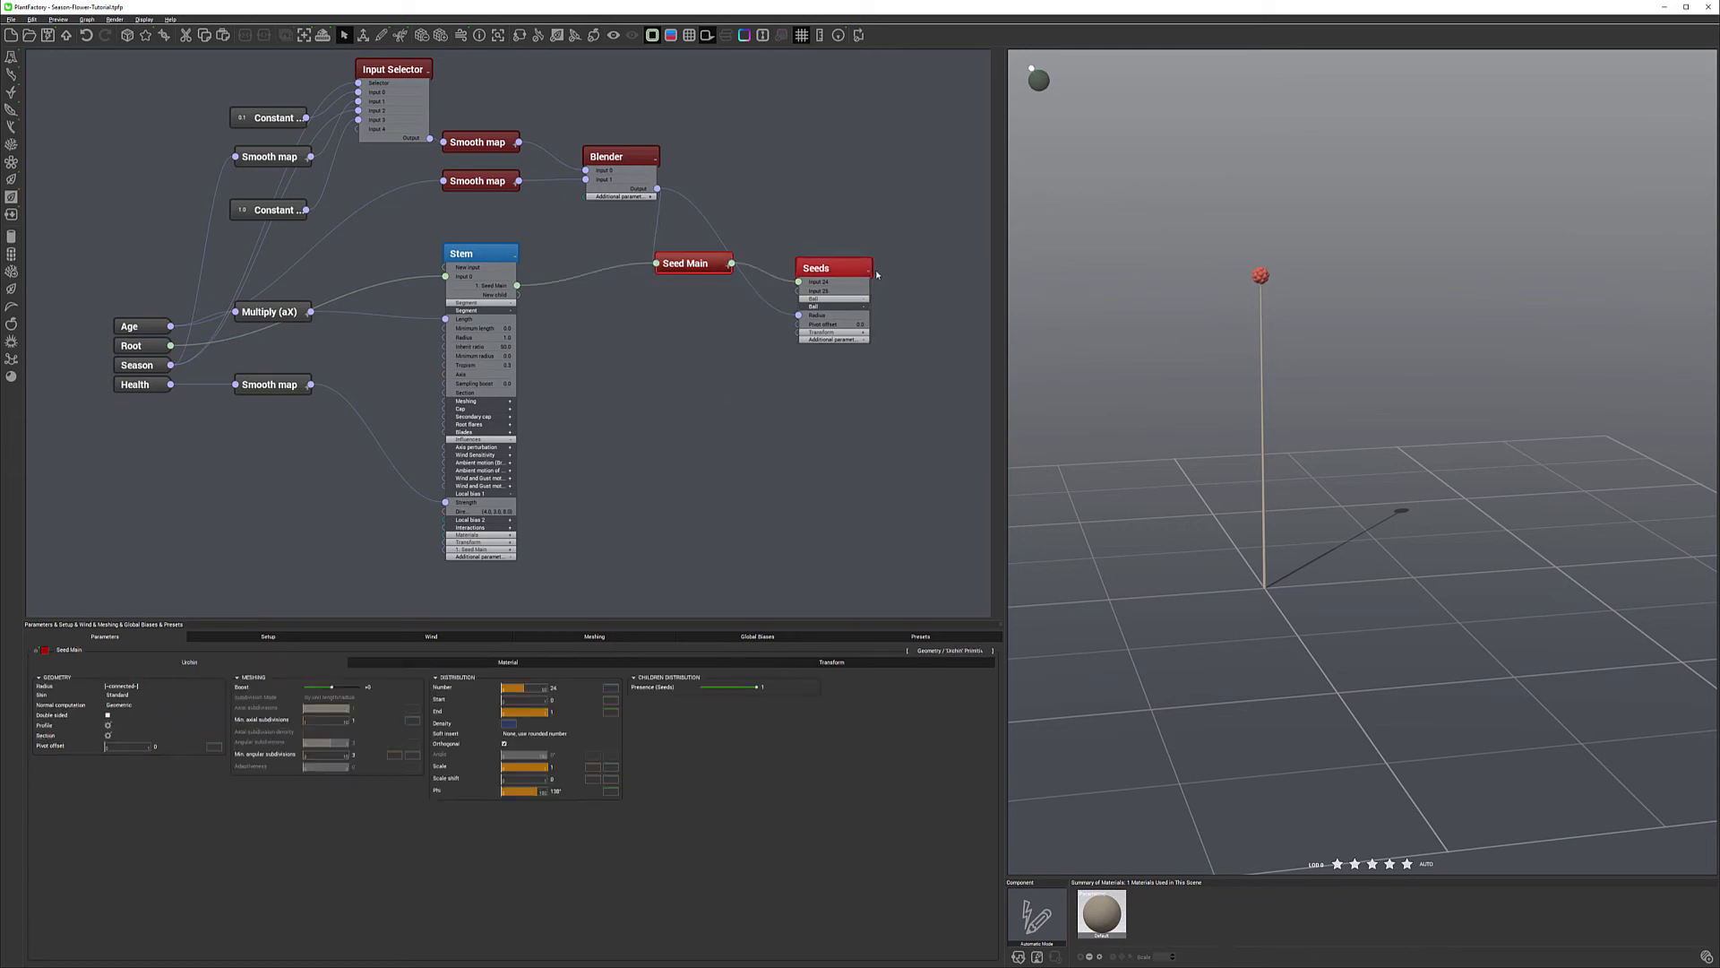
left_click(645, 161)
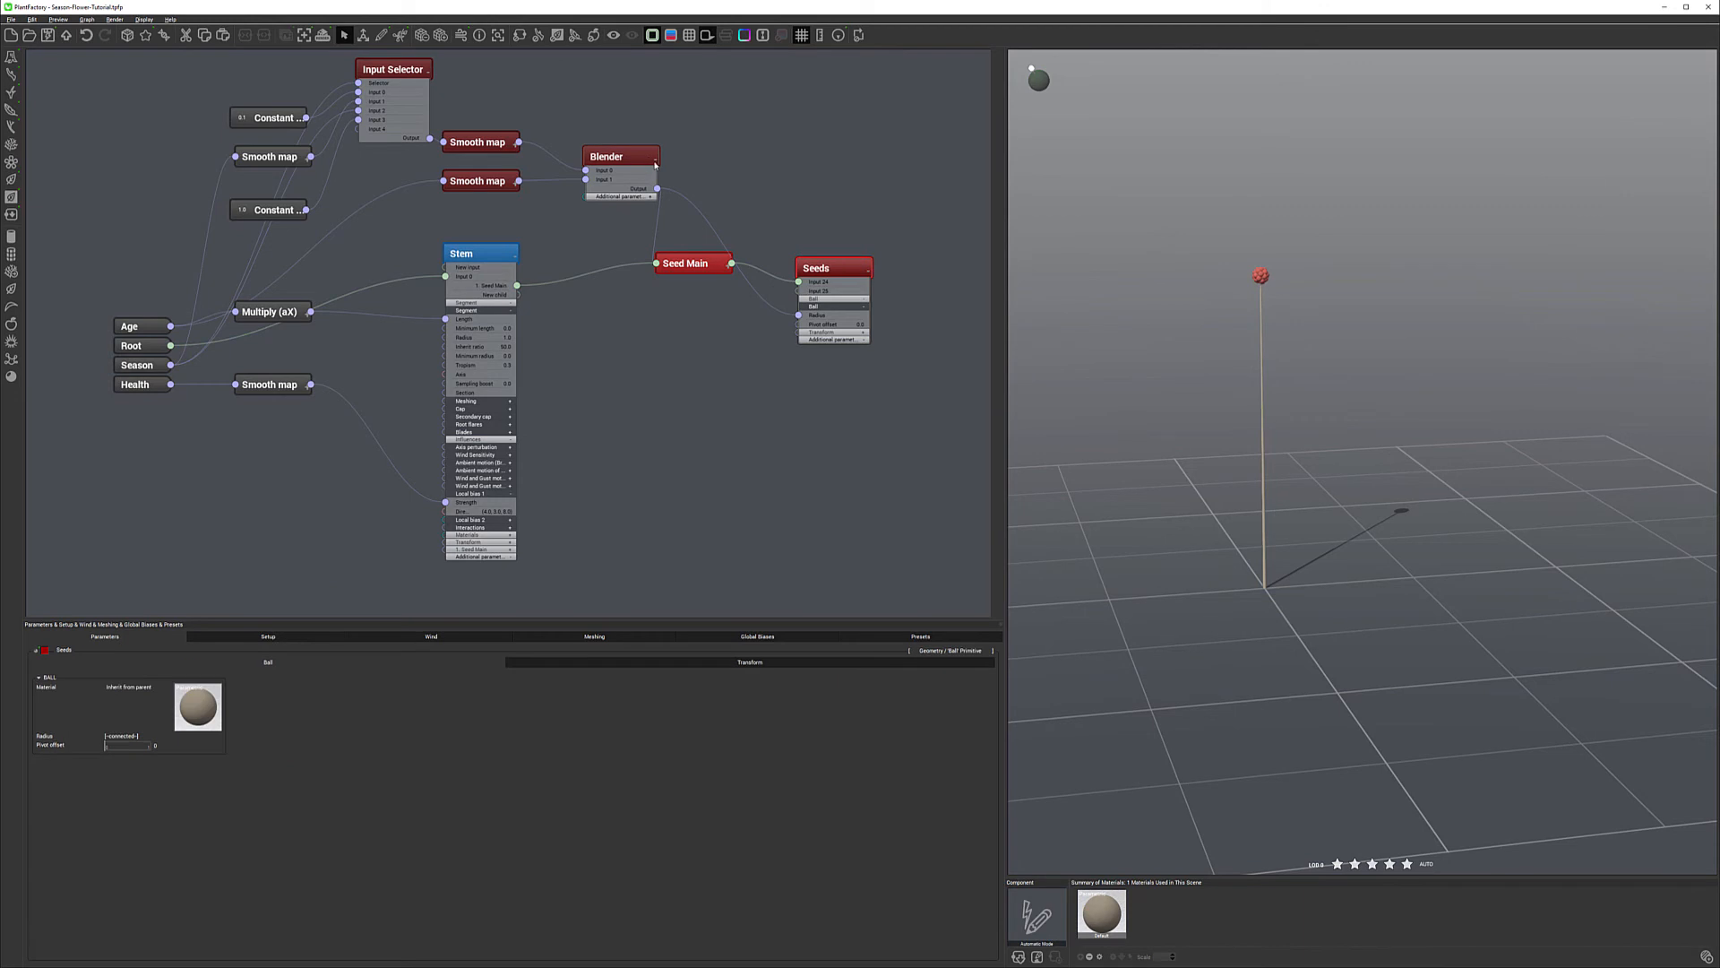
left_click(867, 274)
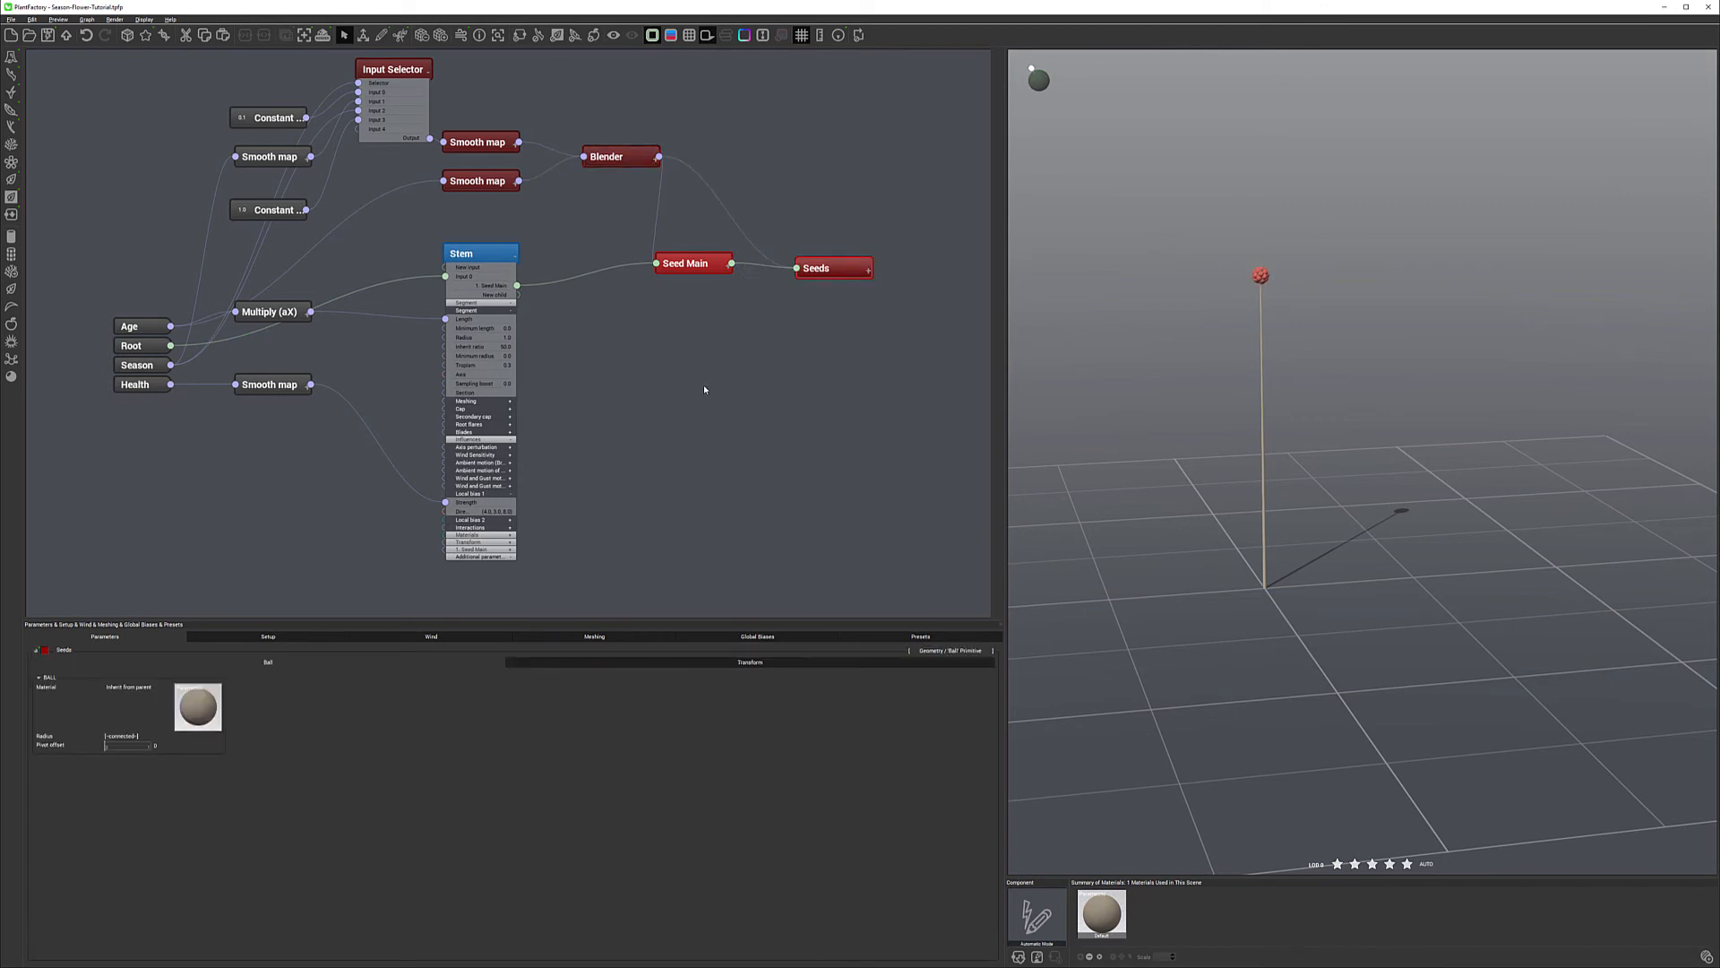
Add a 'Hydra' primitive node below Seed Main and rename it Center Pad.
right_click(687, 333)
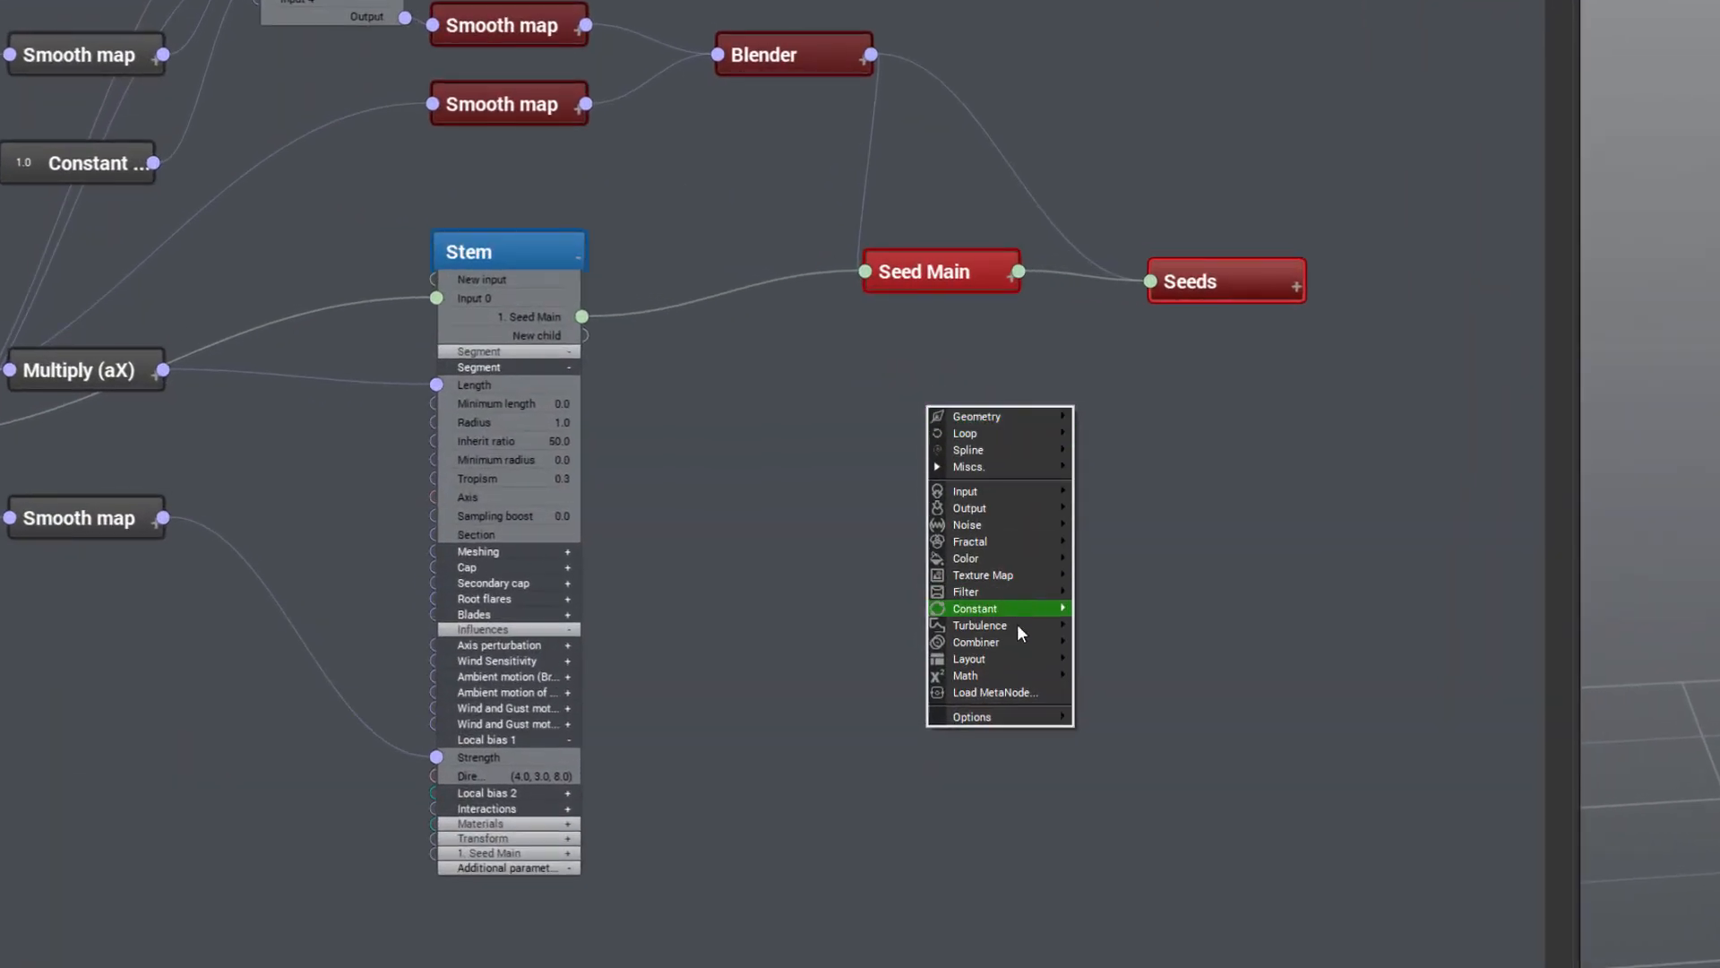
mouse_move(1018, 643)
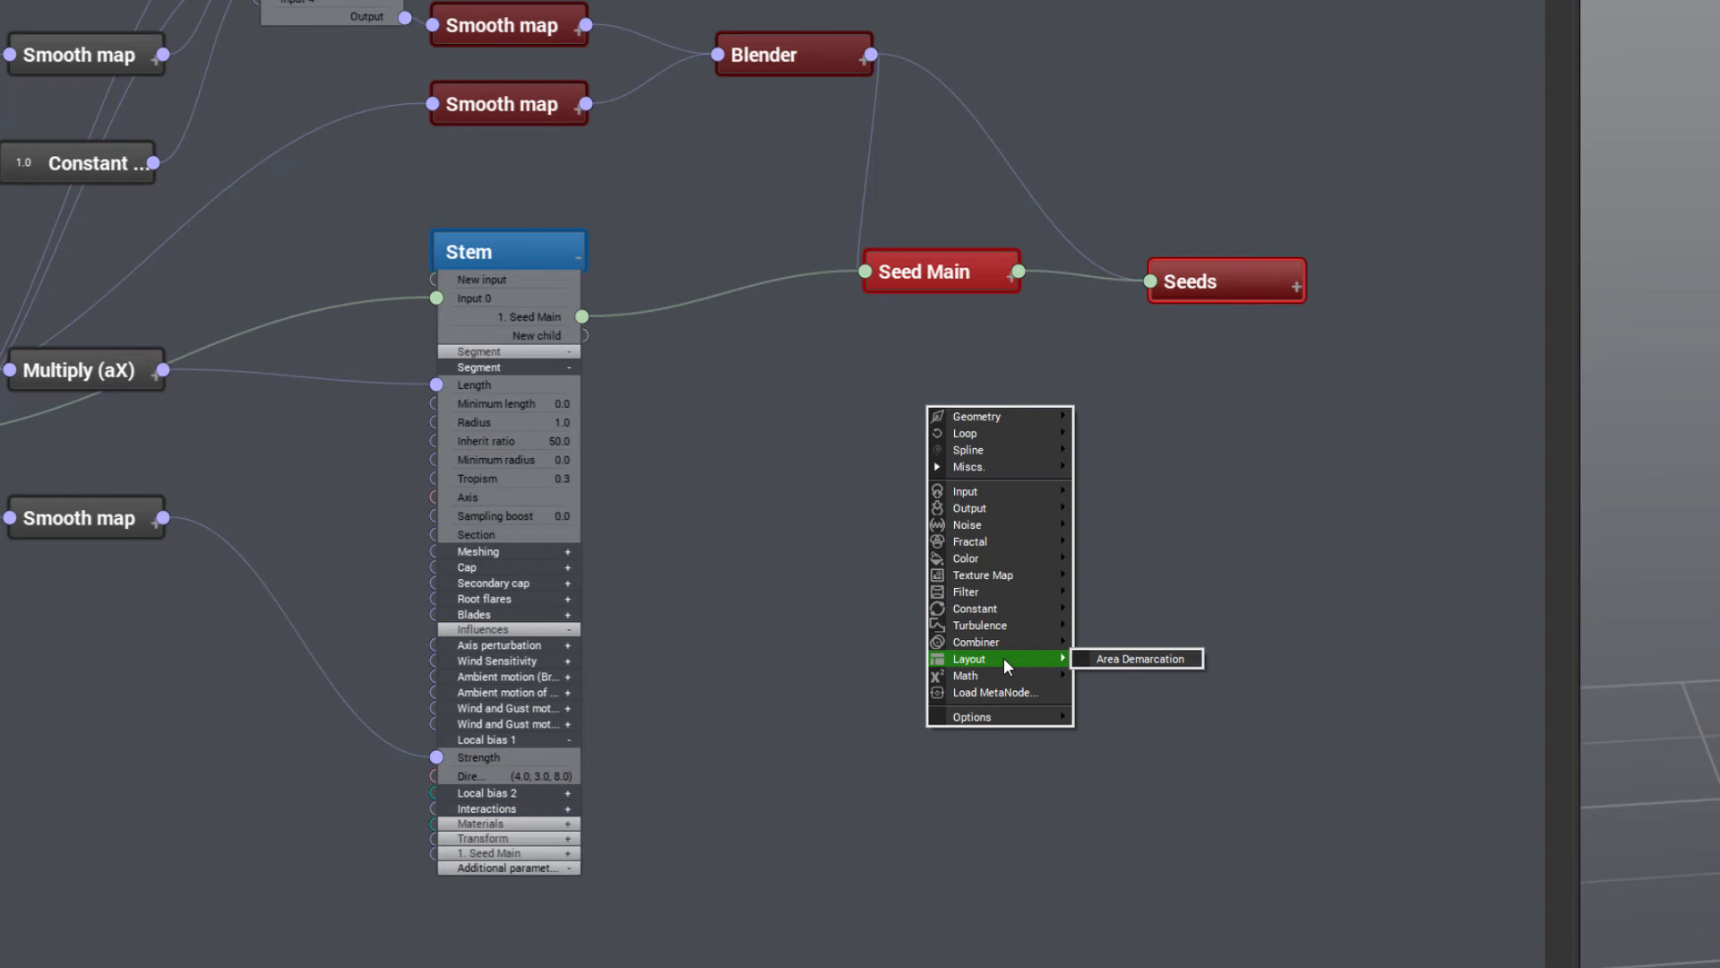
mouse_move(999, 425)
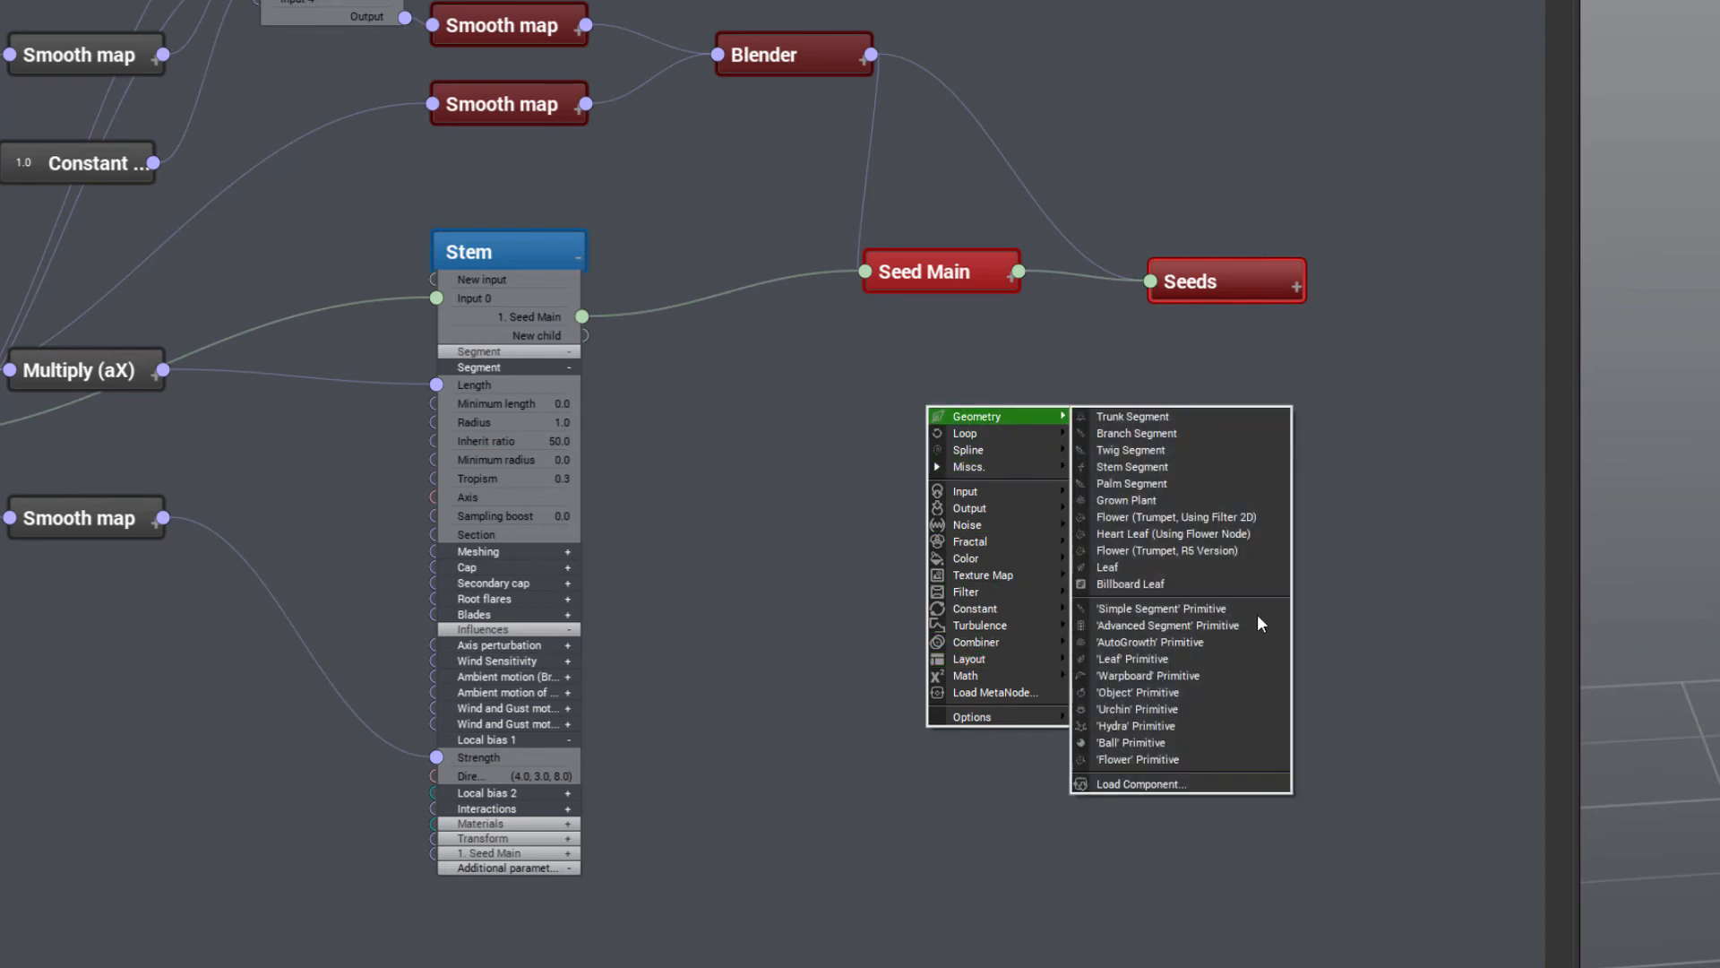
left_click(1213, 725)
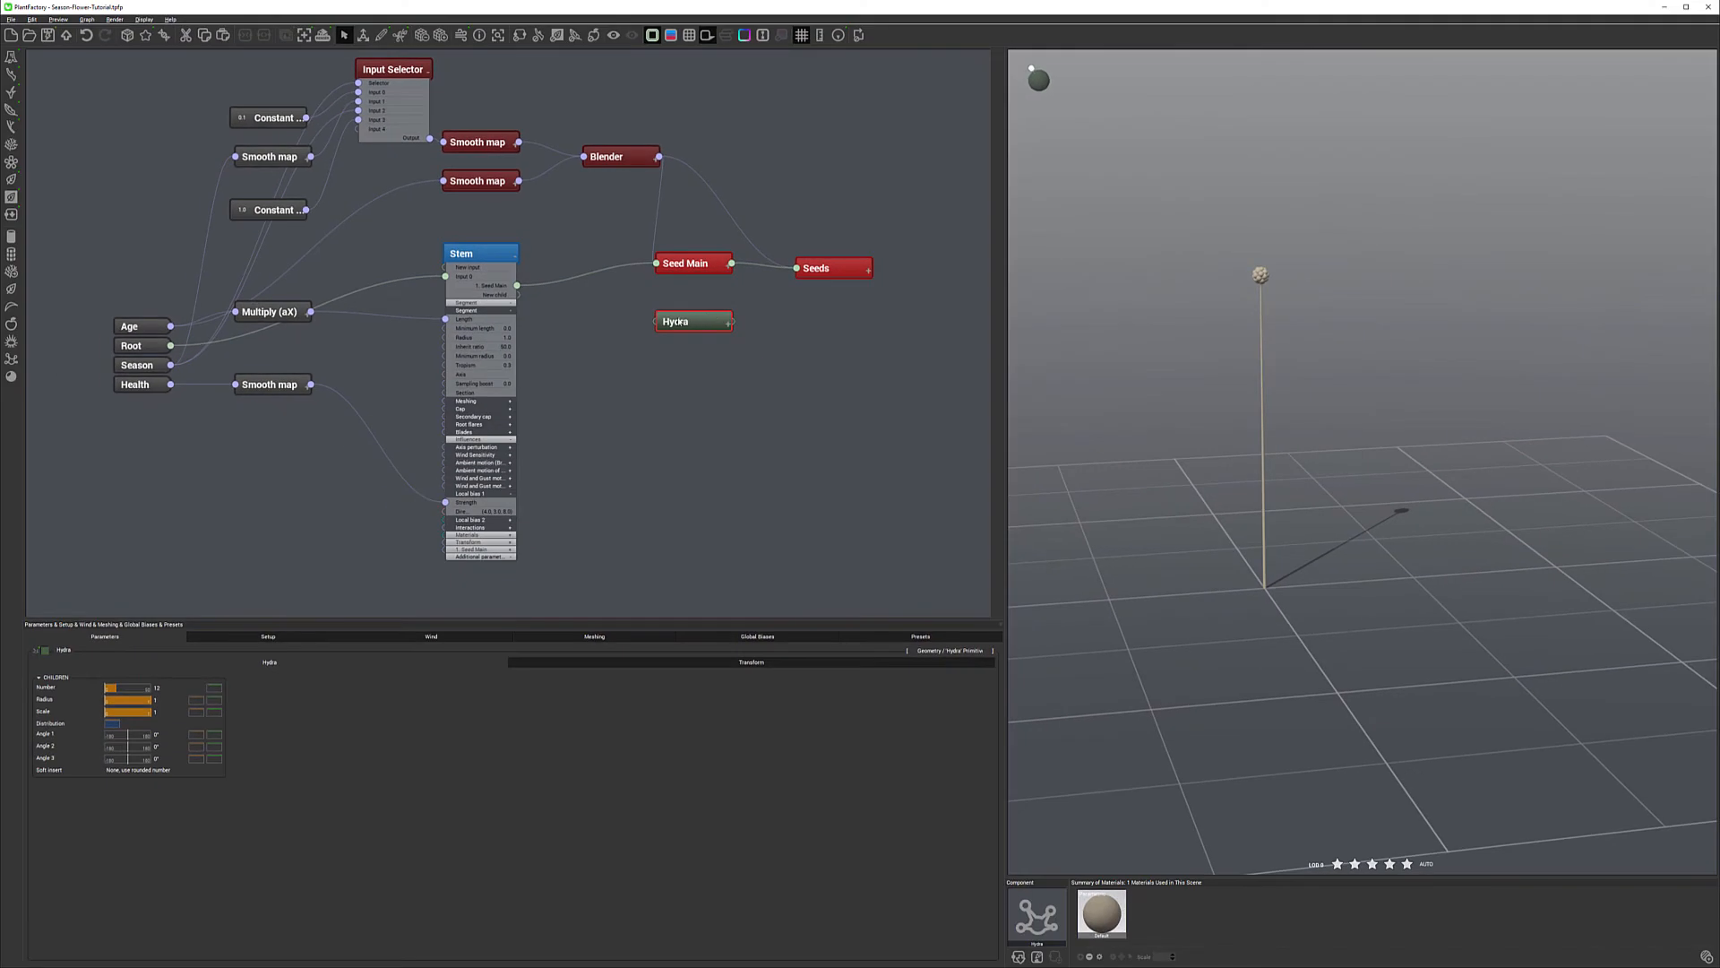
double_click(678, 321)
type("Center Pad")
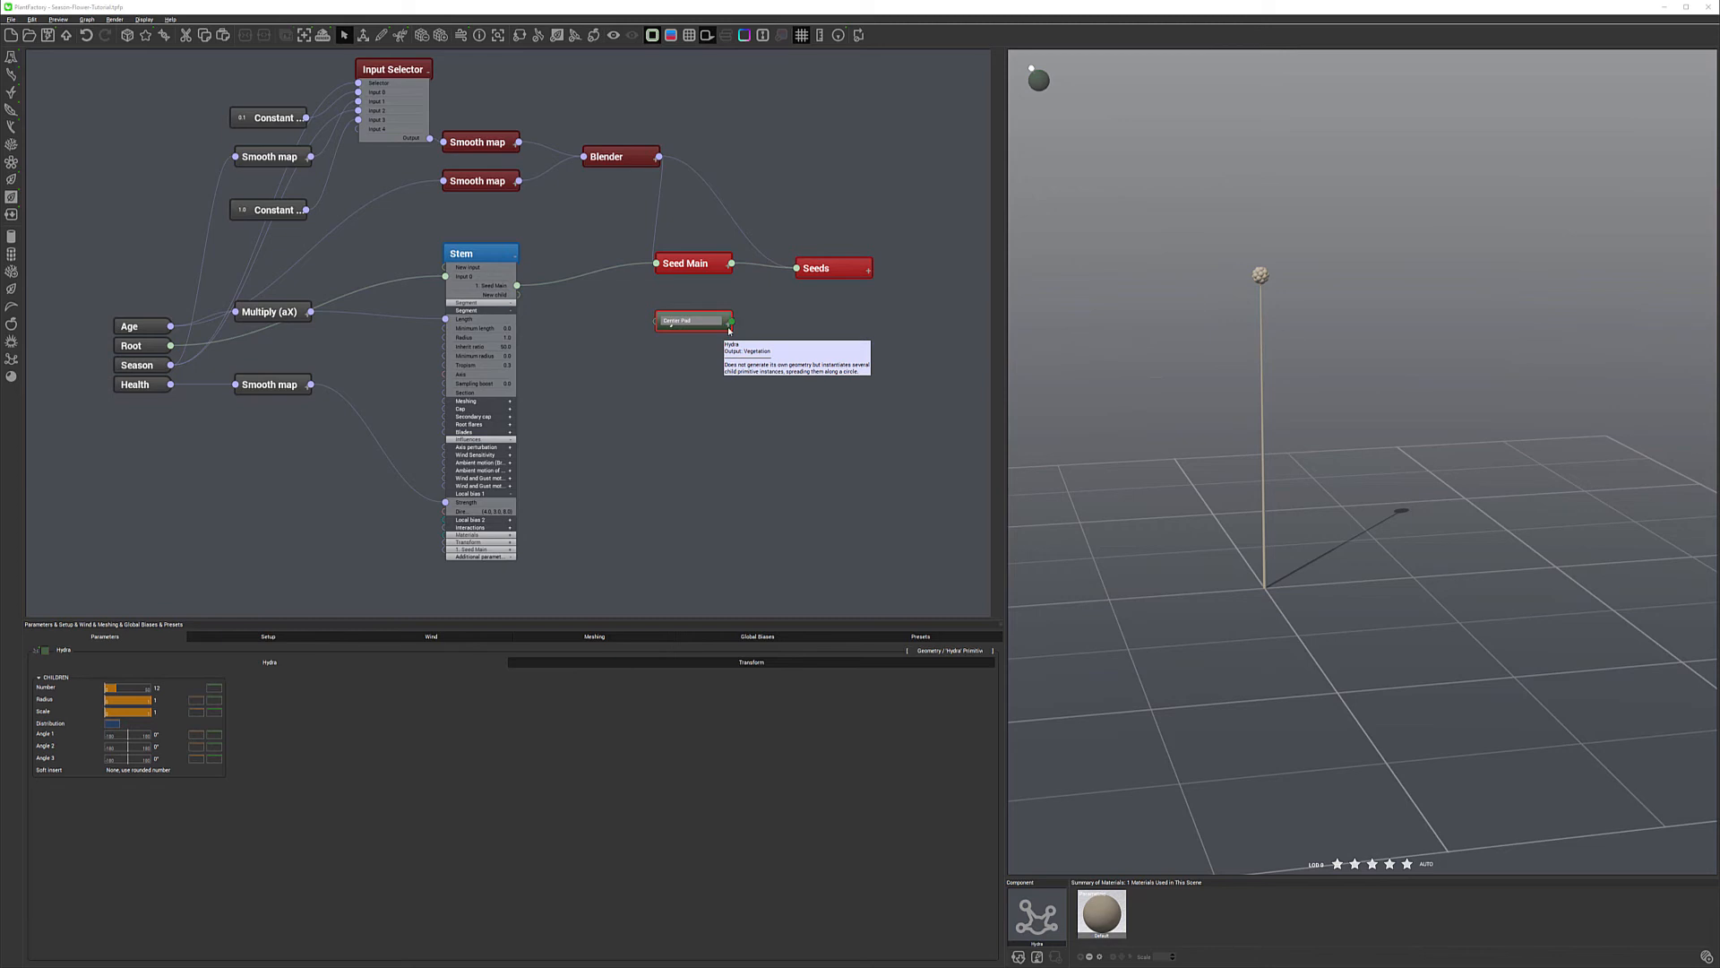
left_click(668, 366)
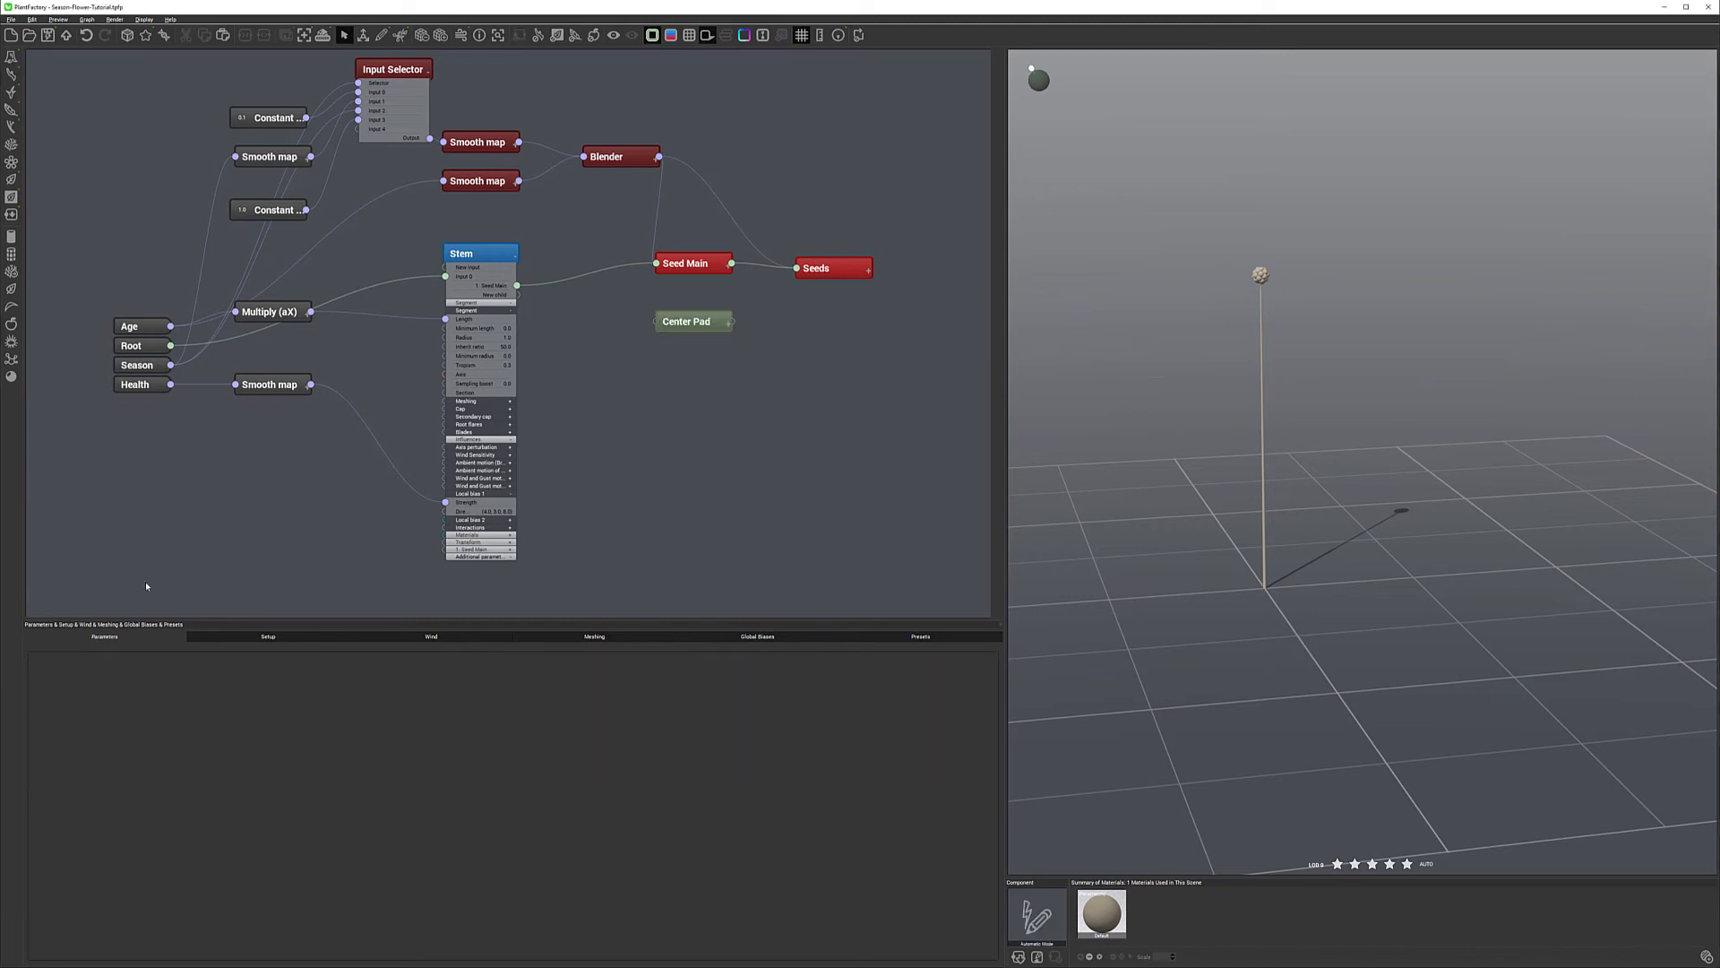
left_click(714, 321)
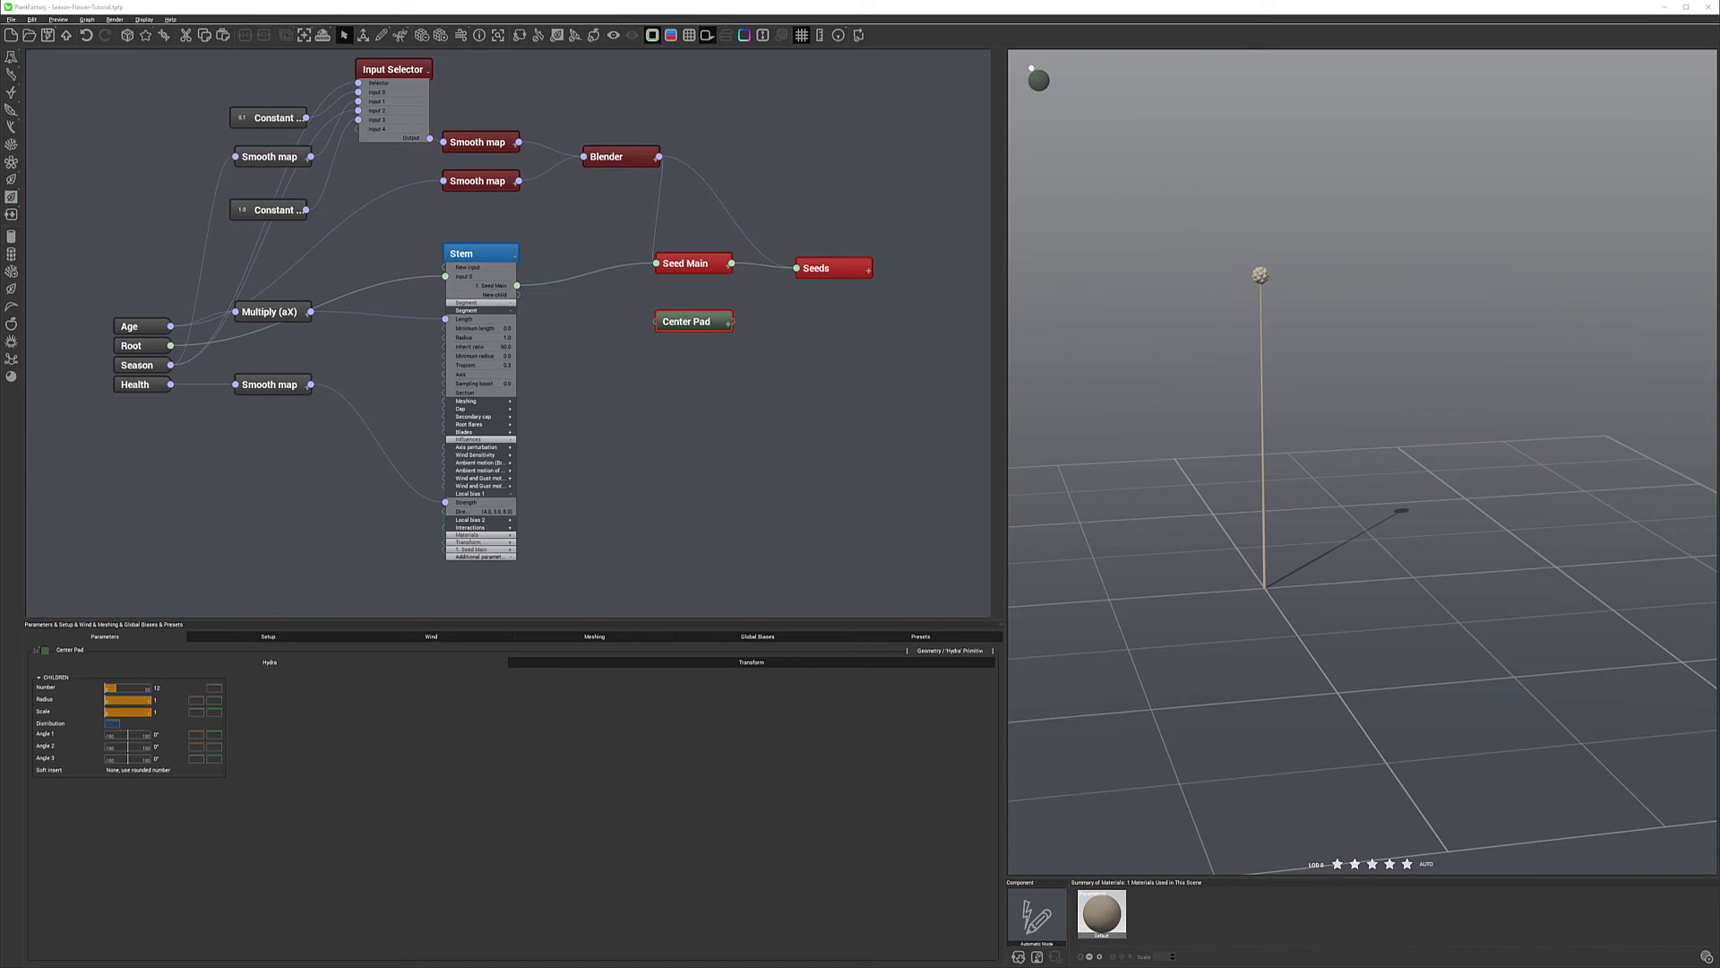
Color the Center Pad node yellow and connect it to the Stem as a new child.
left_click(269, 574)
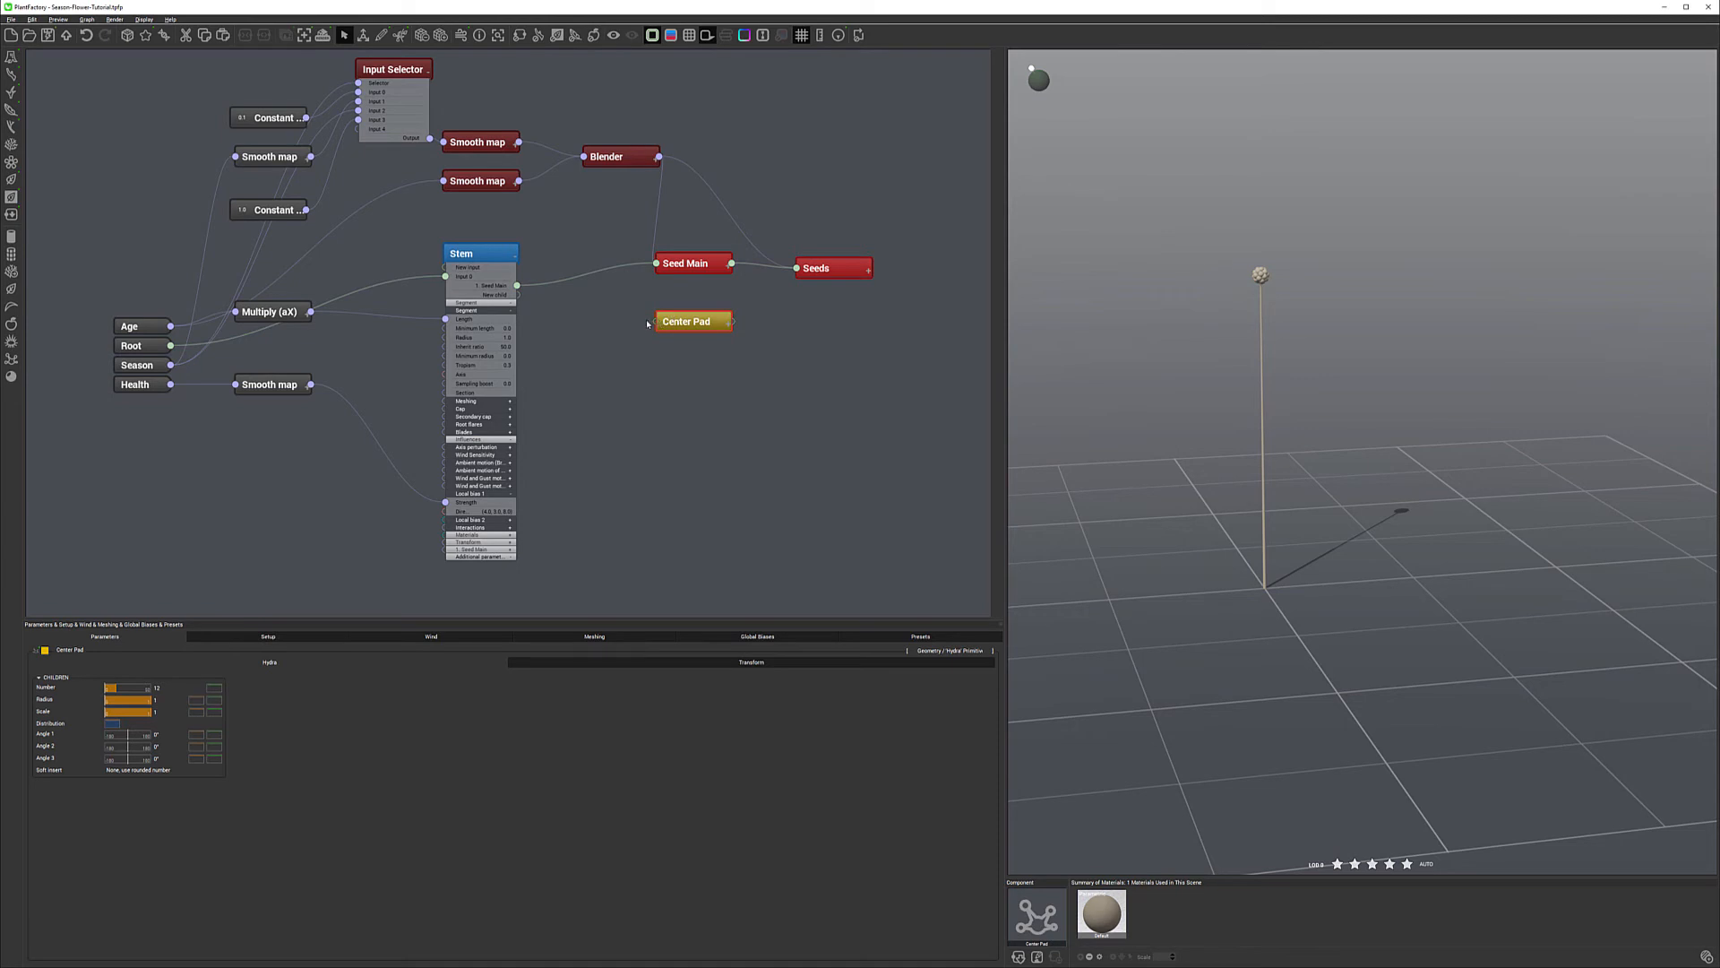
left_click_drag(565, 301, 518, 297)
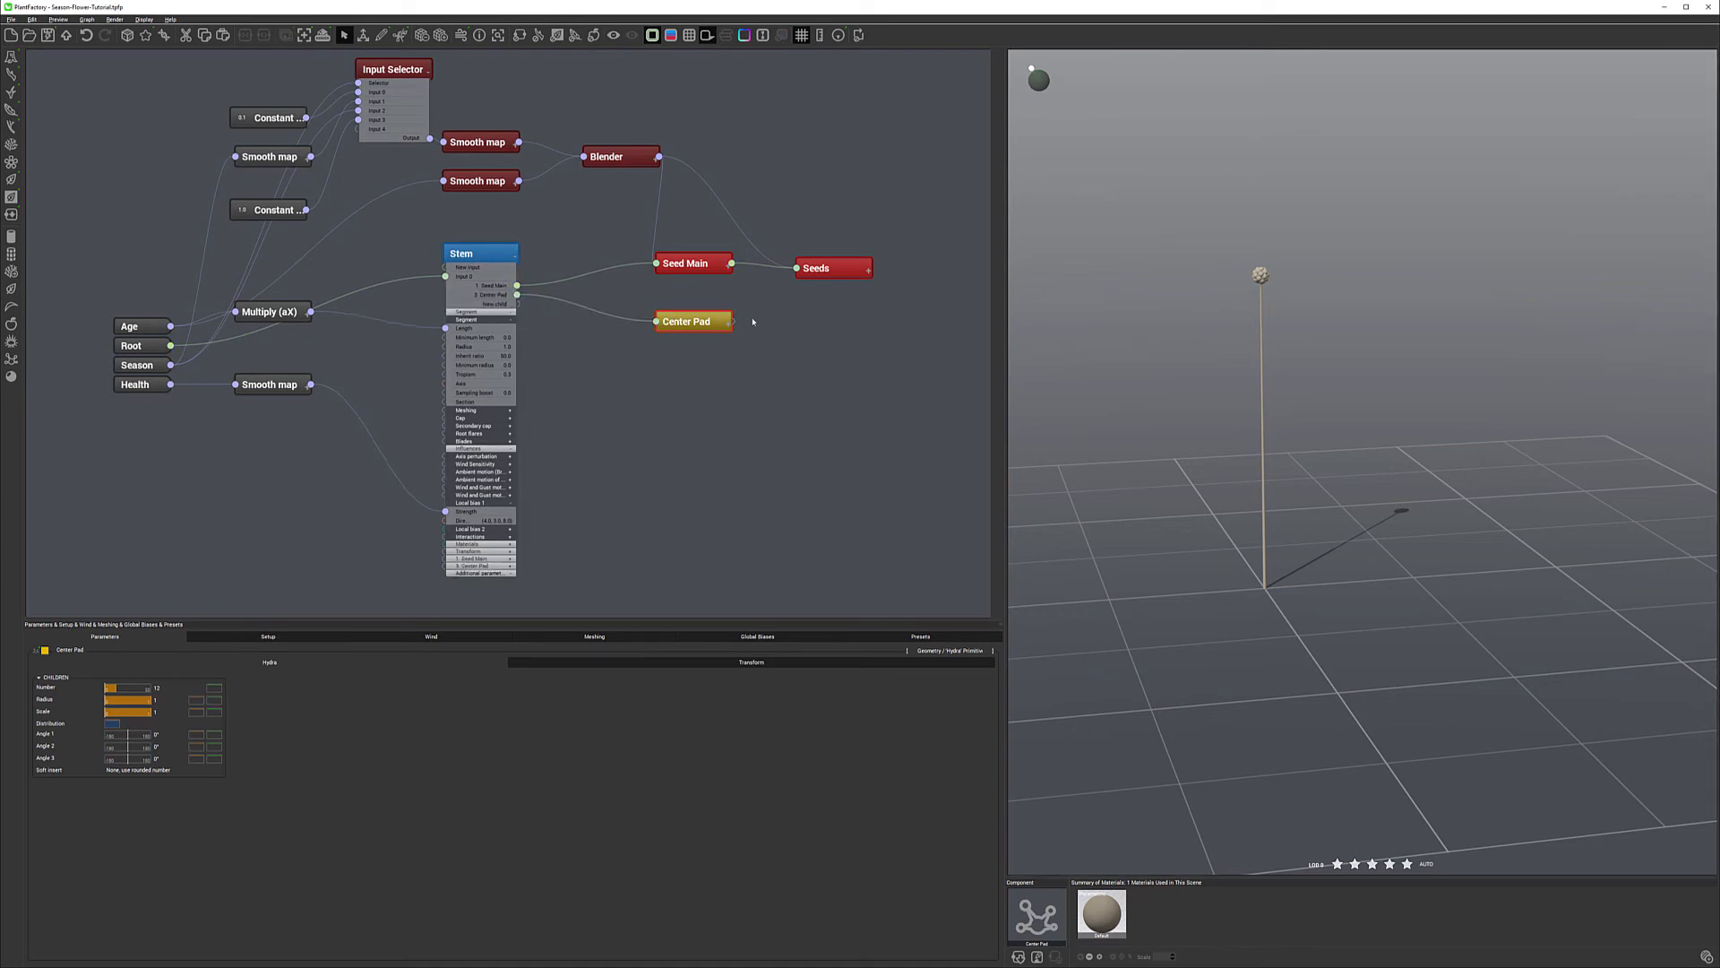
Position the Stem's Center Pad child at the tip of the segment and set its orientation angle to 0°.
left_click(1265, 283)
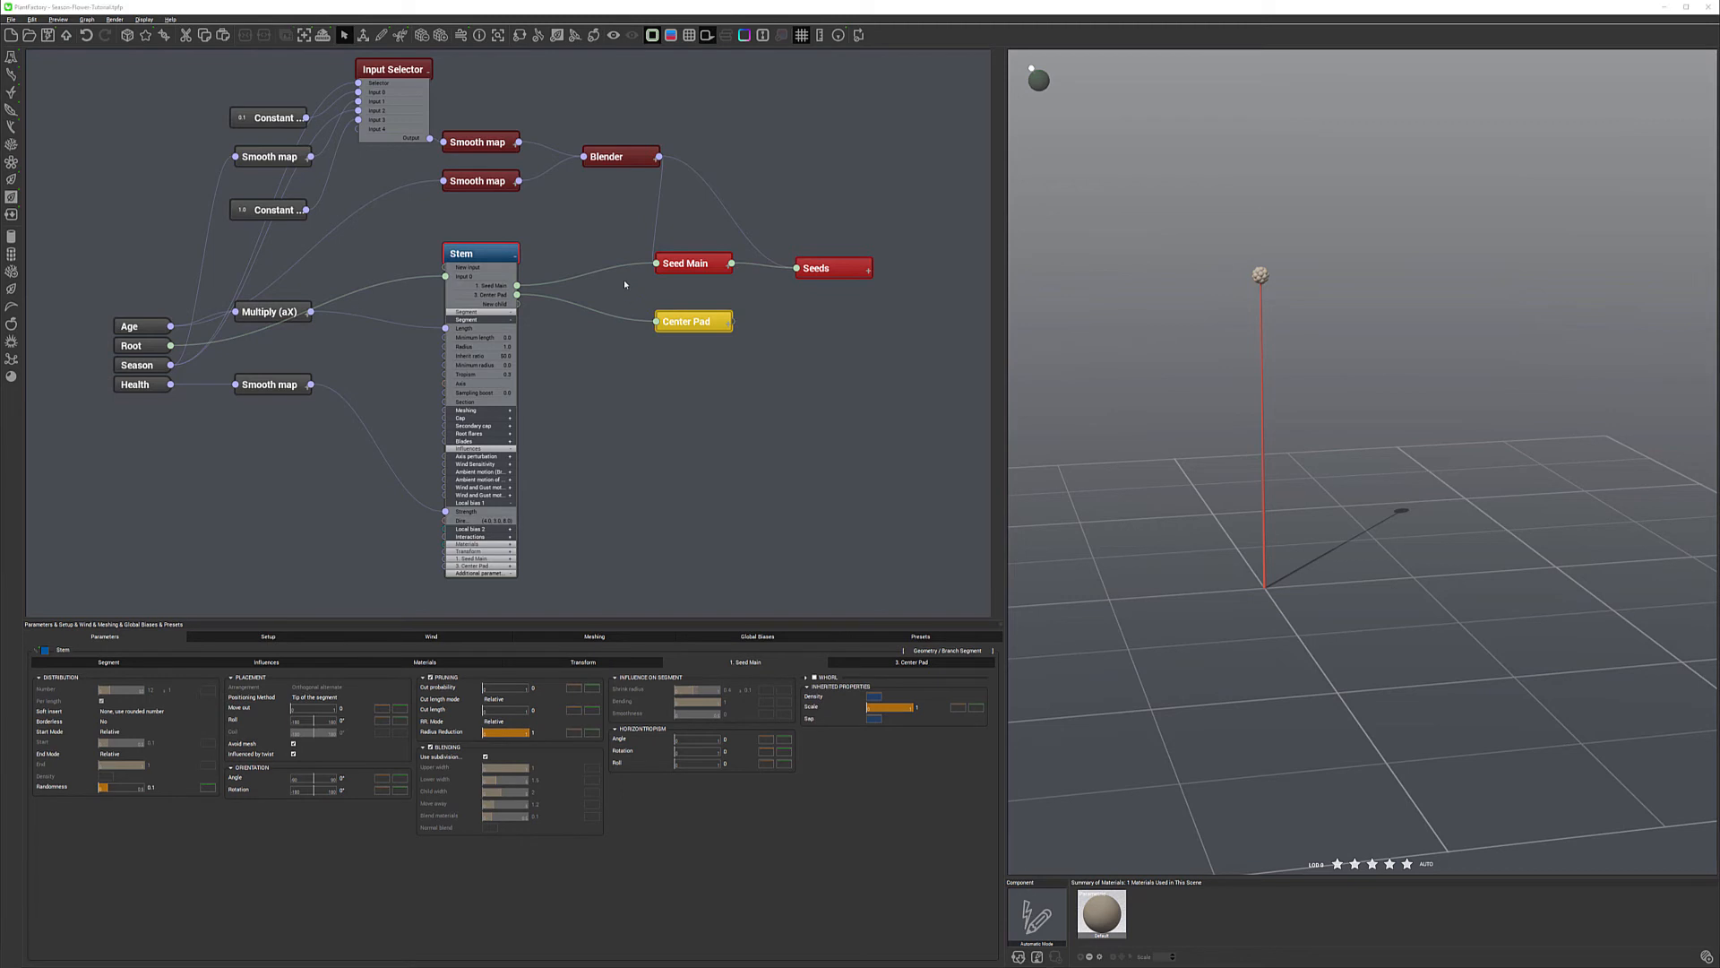
left_click(914, 662)
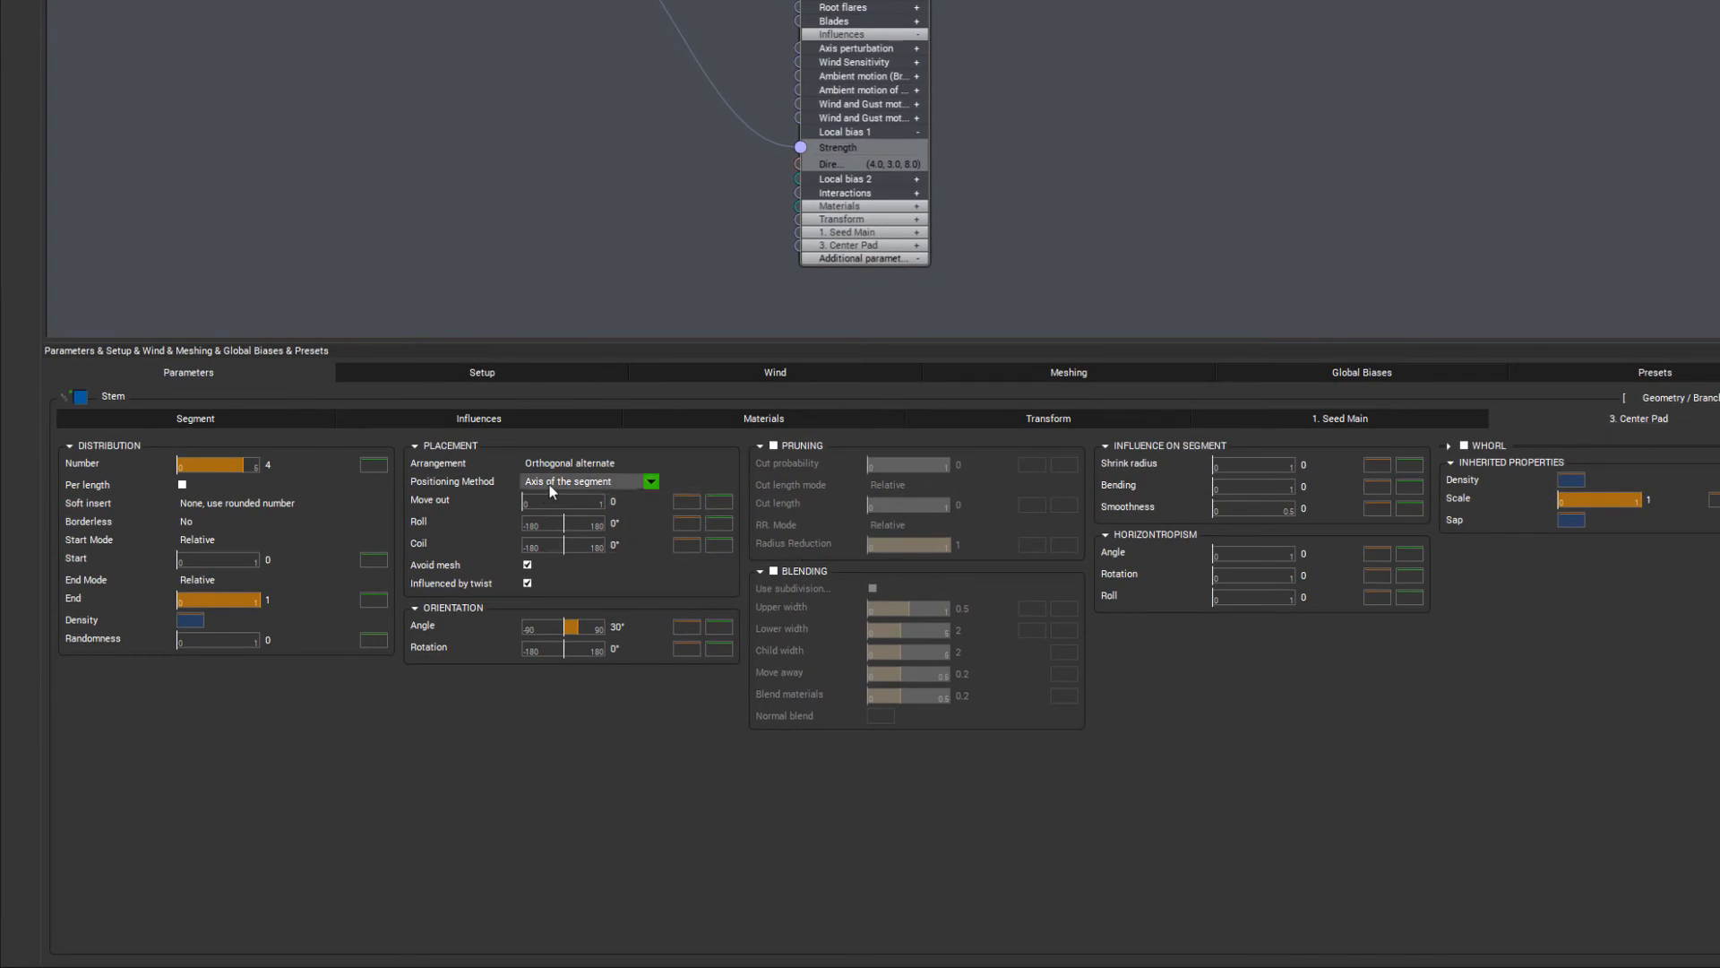
left_click(578, 482)
left_click(591, 523)
left_click(618, 626)
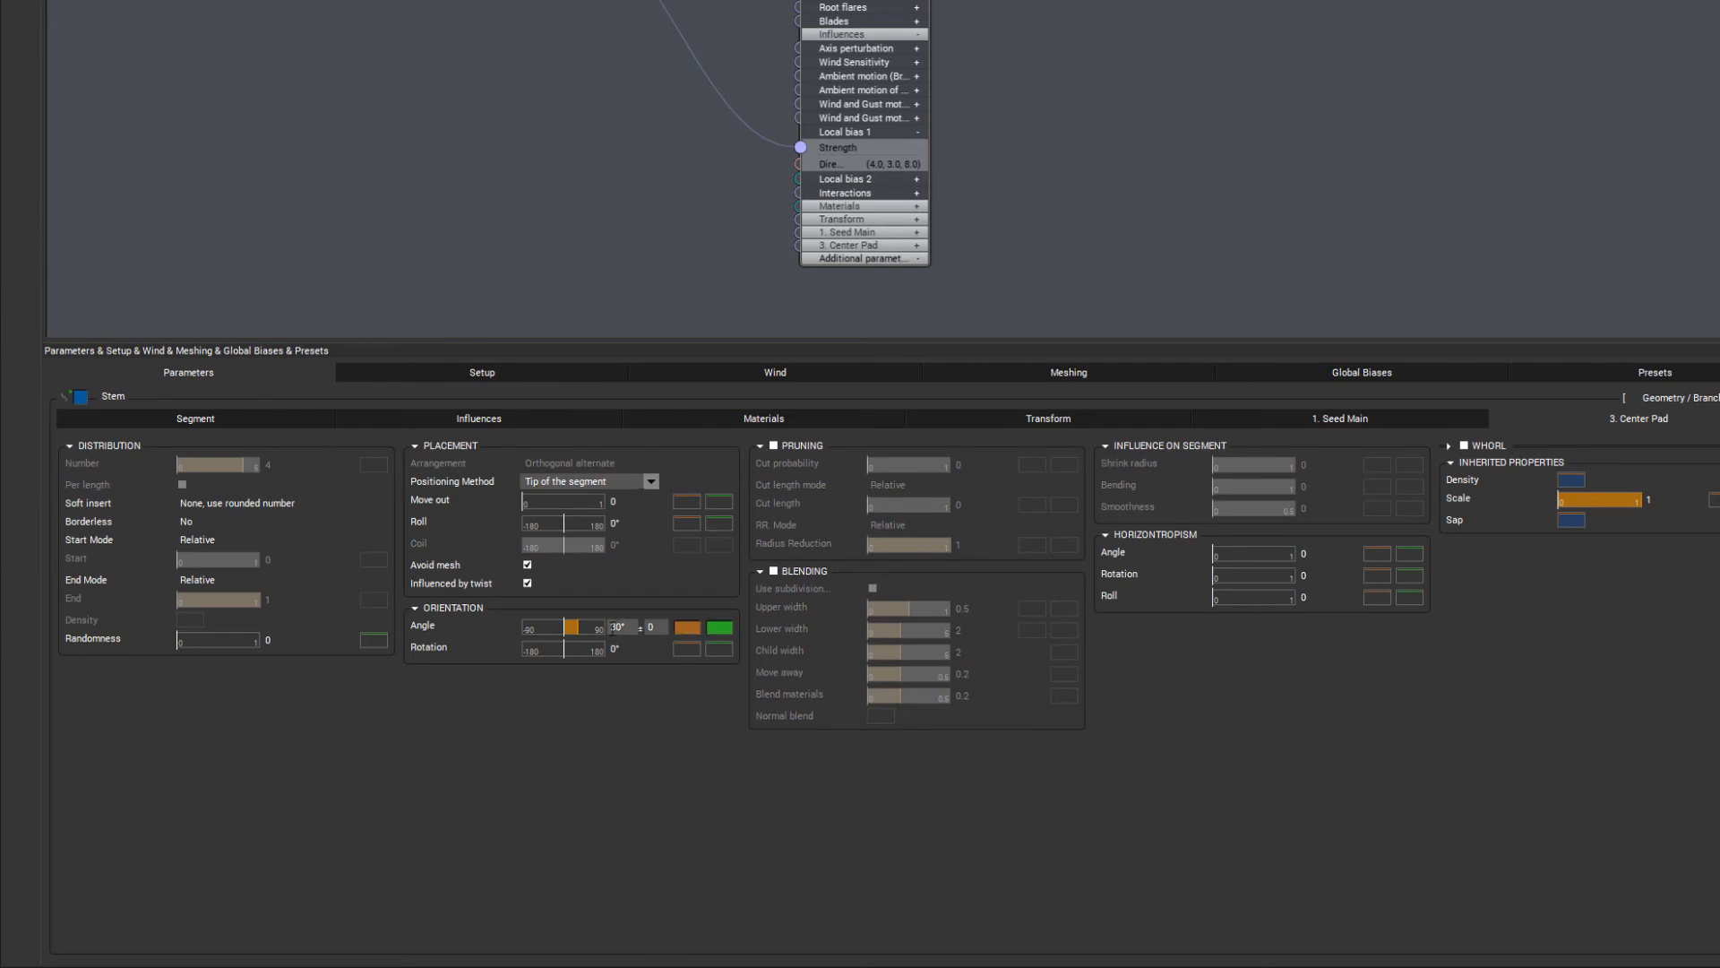
type("0")
left_click(642, 730)
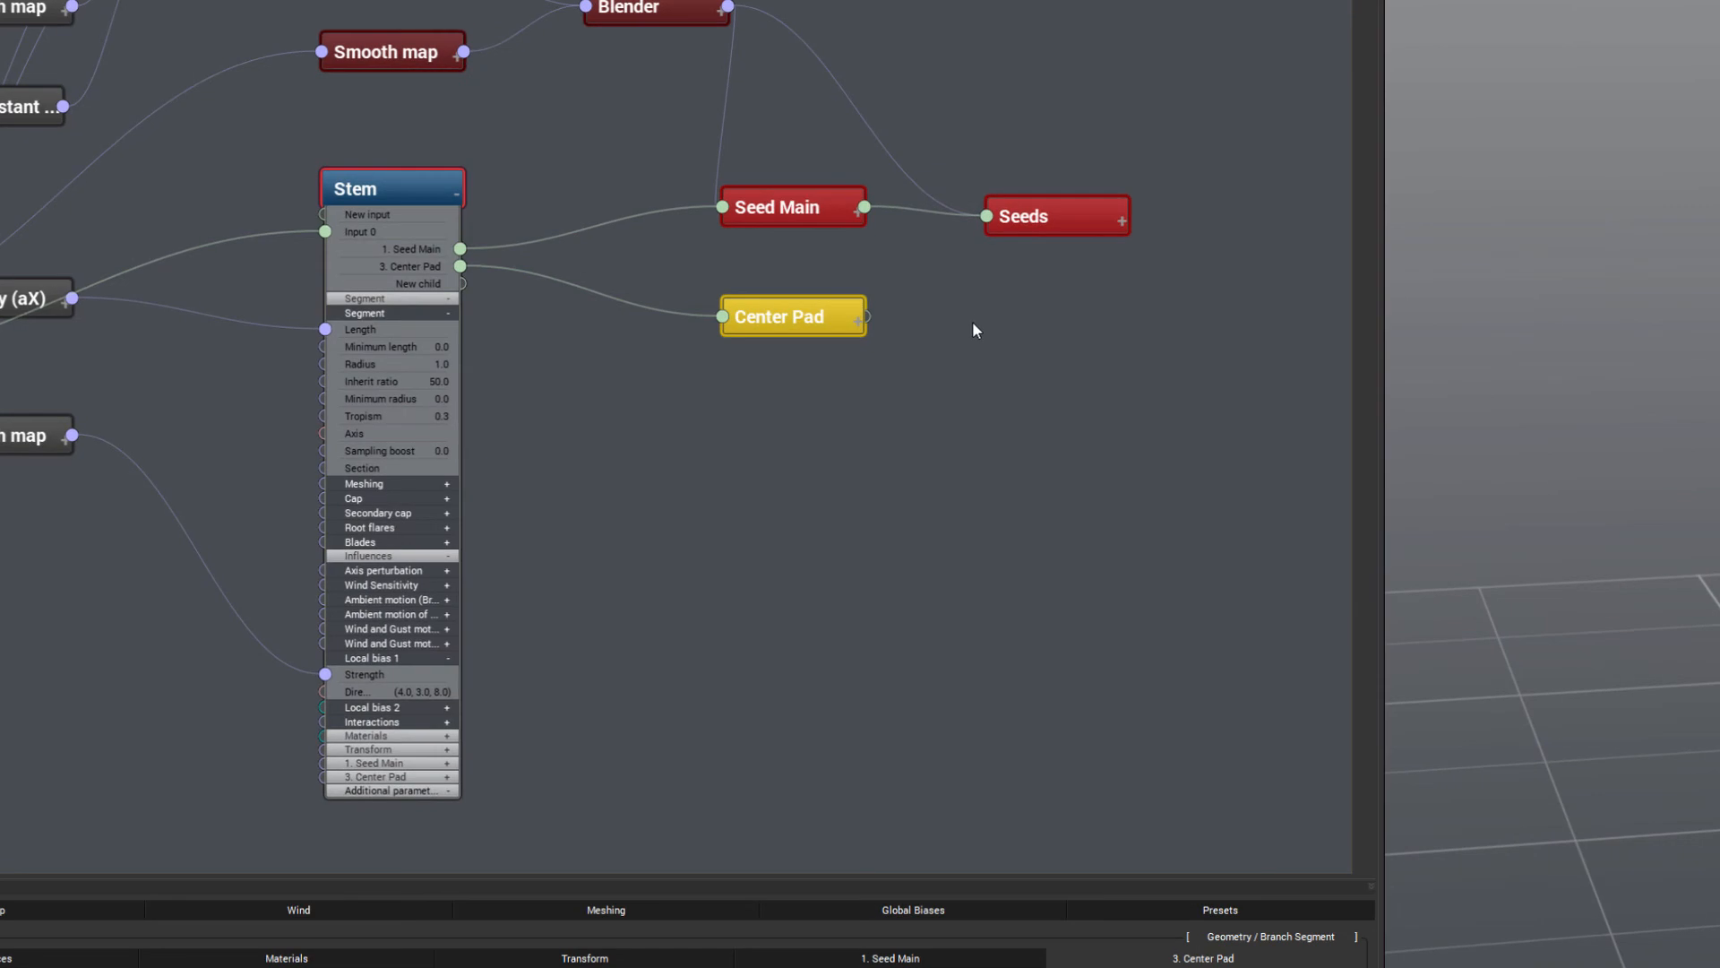
Add a yellow Branch segment node beside Center Pad, align the two, and connect it to Center Pad's output.
right_click(973, 324)
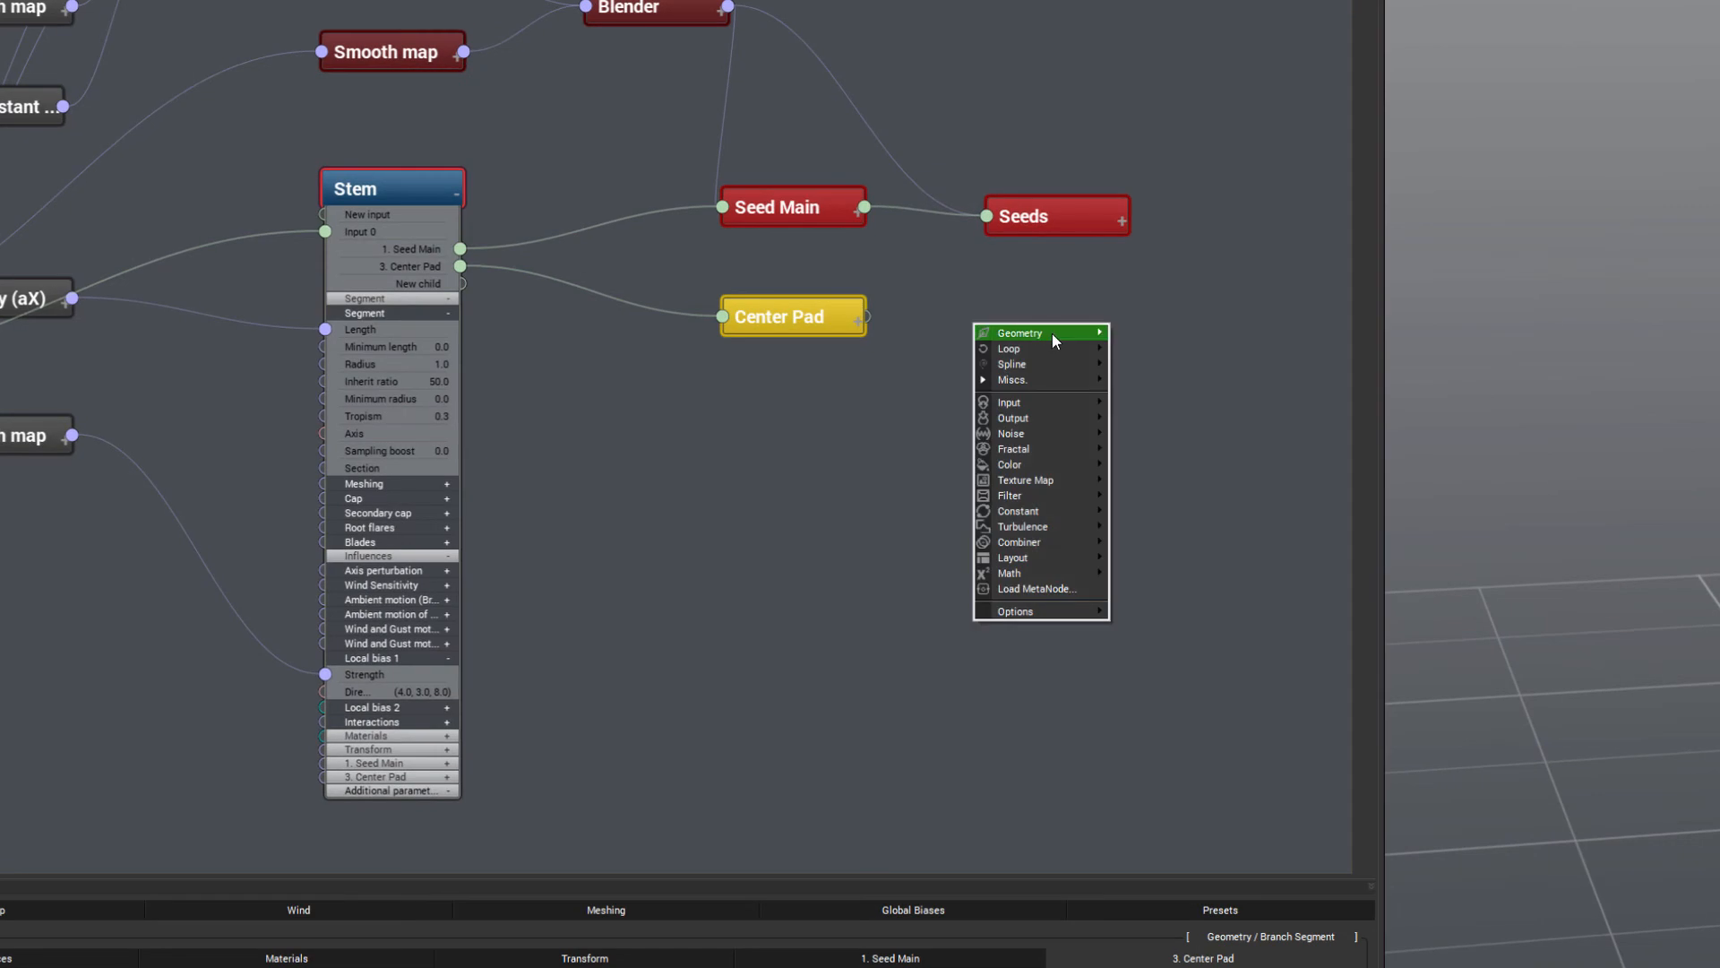
mouse_move(1054, 337)
left_click(1170, 350)
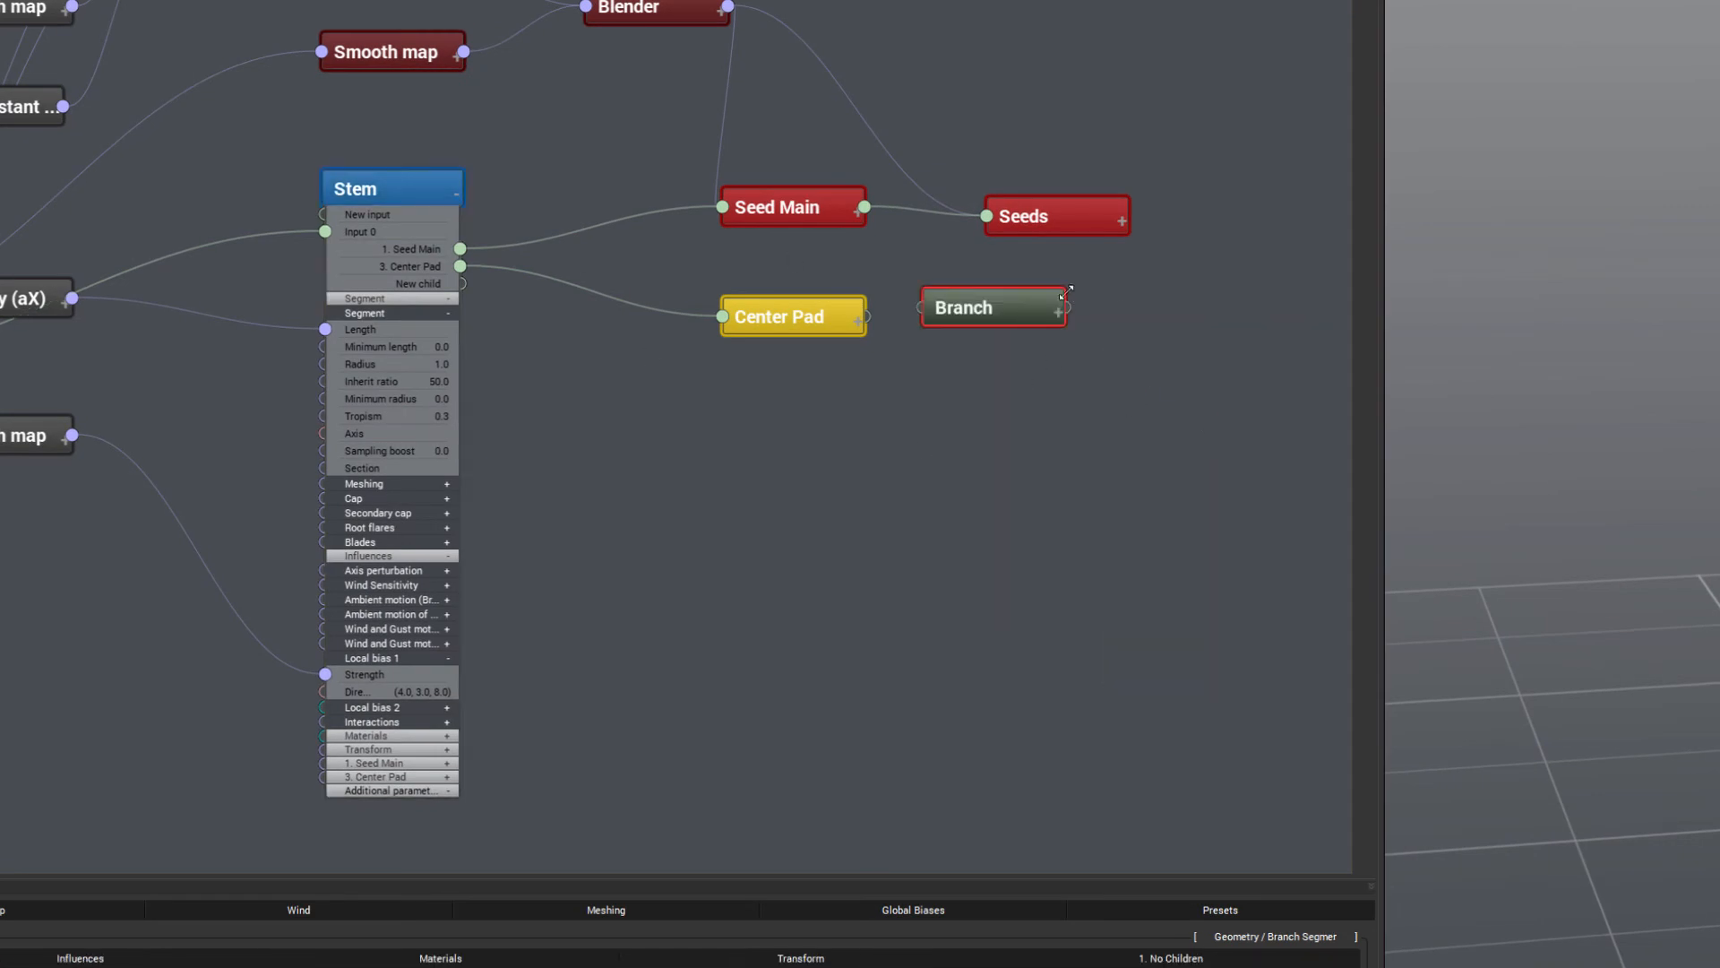
left_click_drag(1012, 310, 1049, 323)
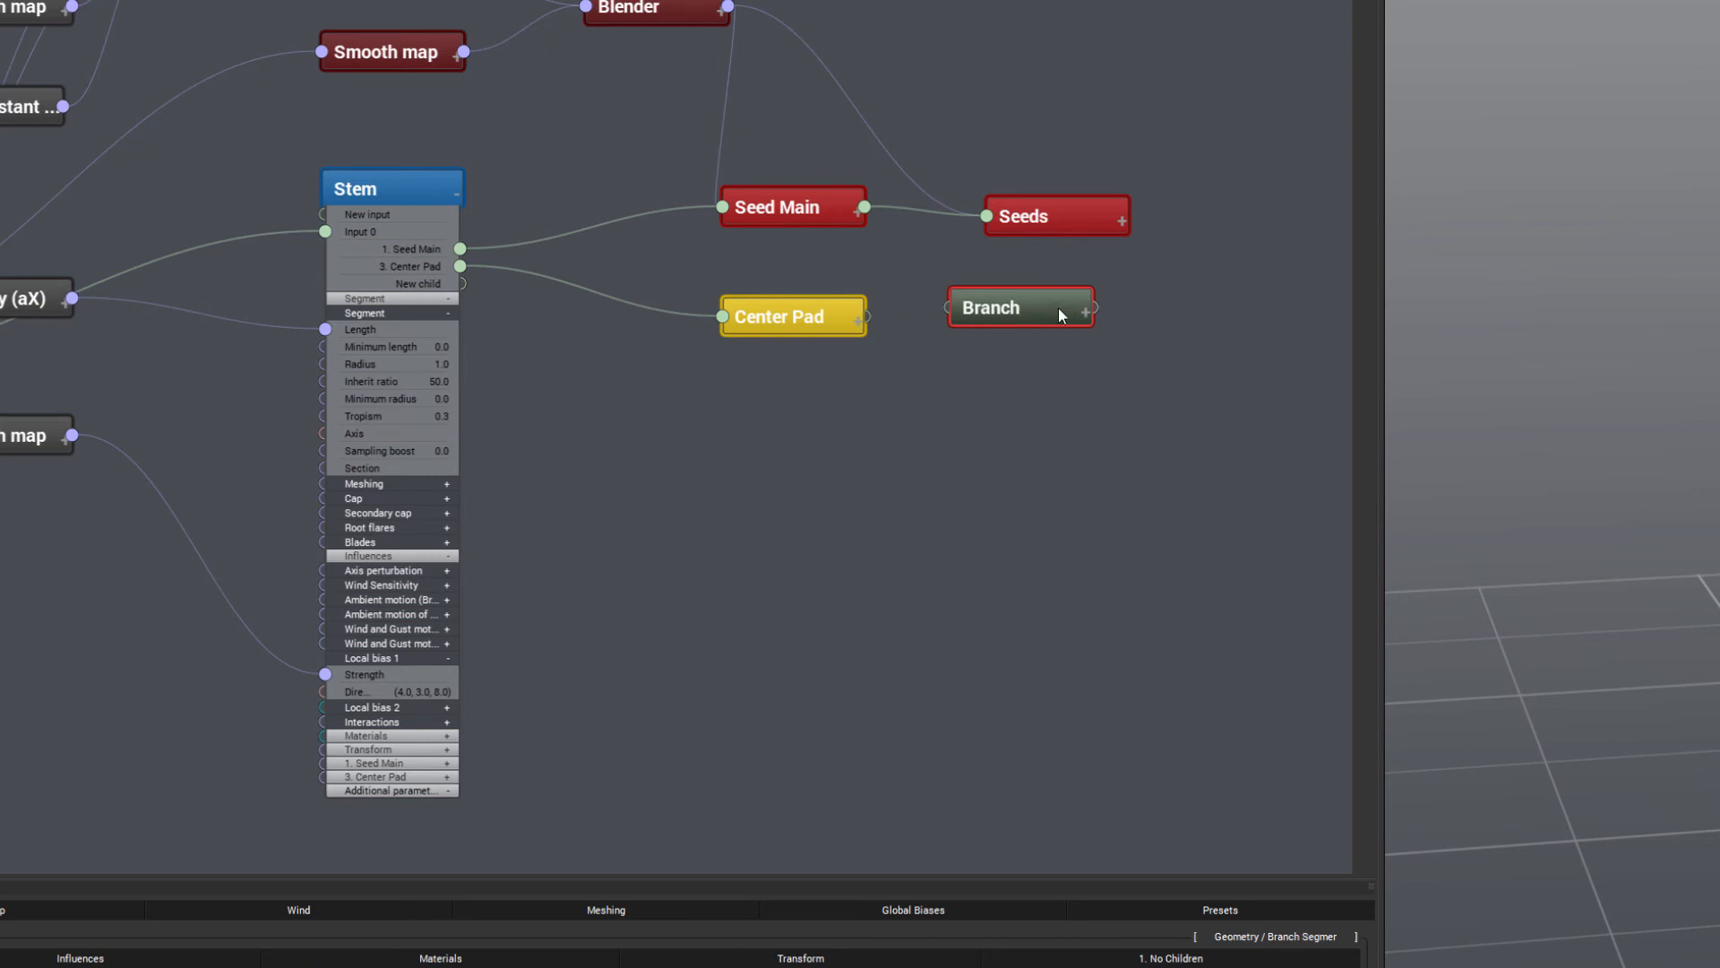
left_click_drag(1060, 301, 1065, 319)
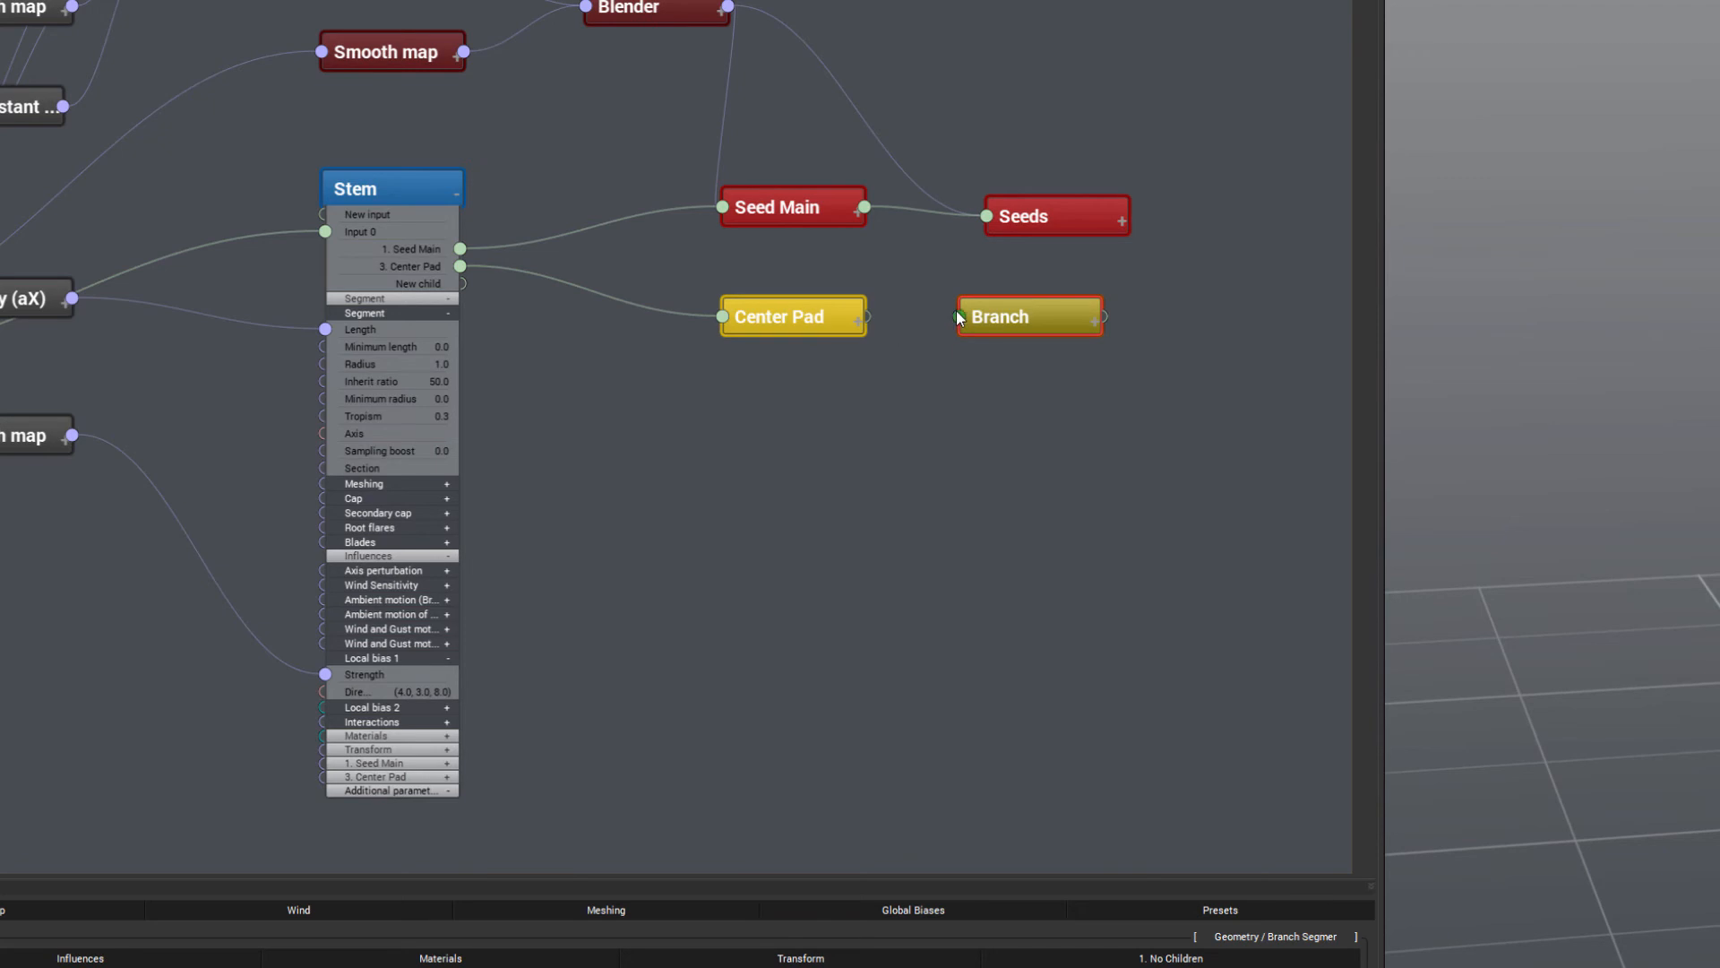
left_click_drag(959, 316, 867, 315)
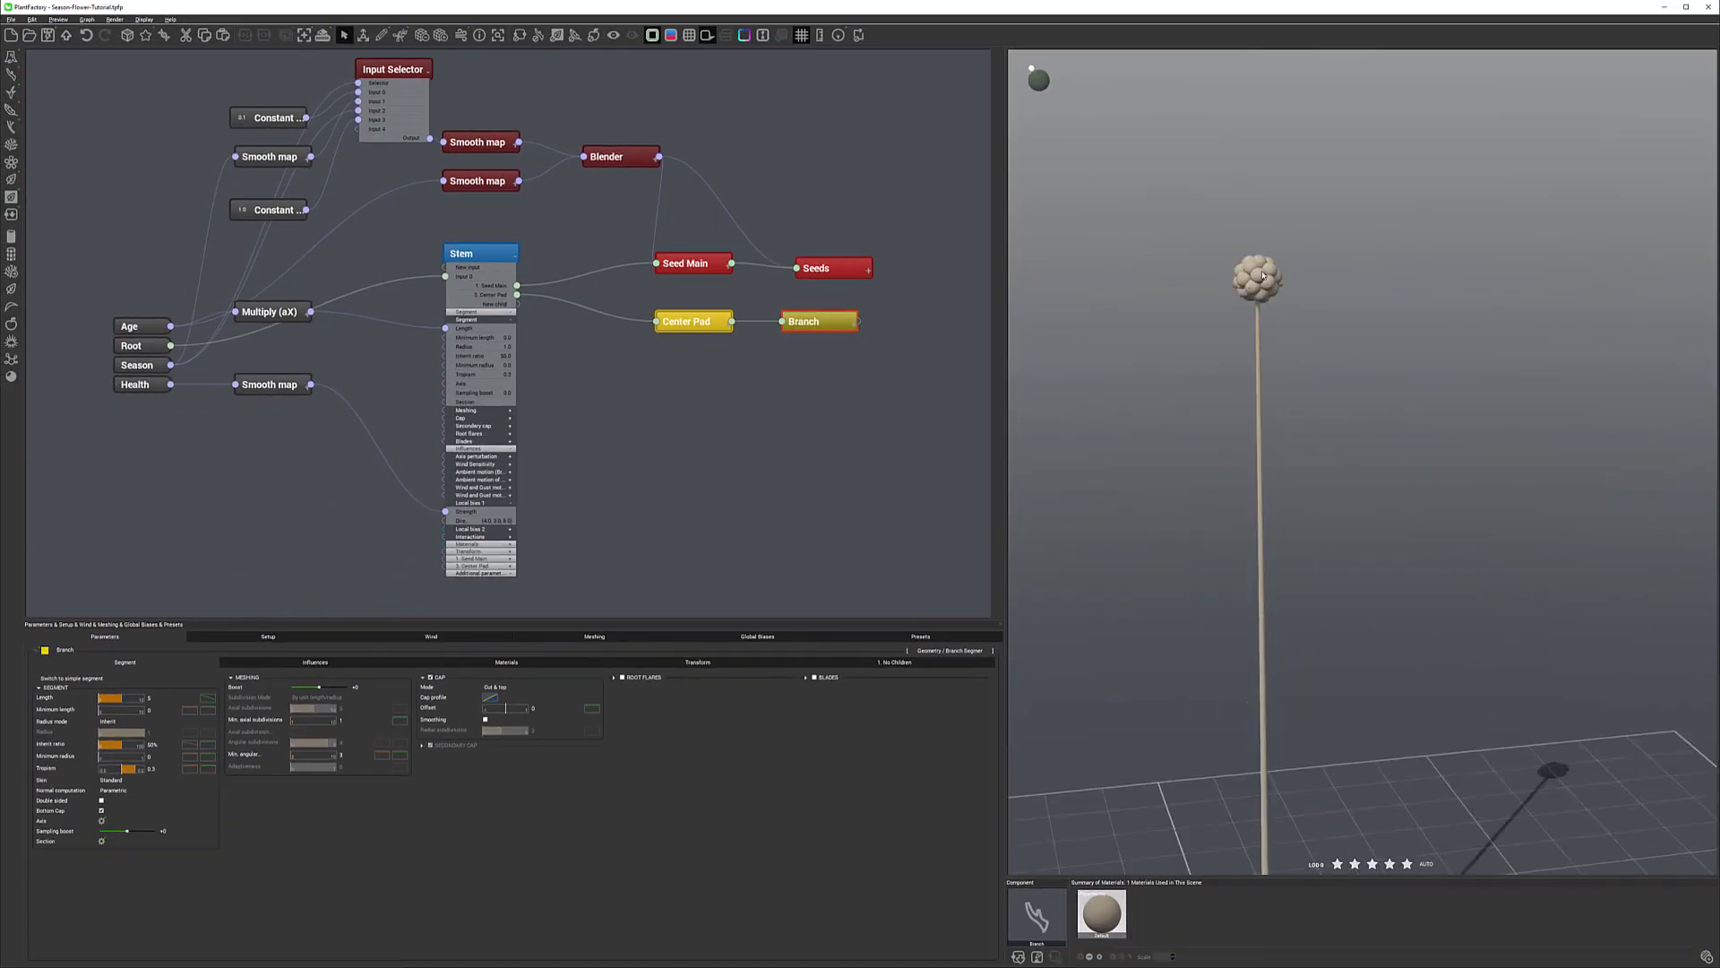
Raise the Seed Main distribution's Start to about 0.36 and check the seed head from below.
scroll(1262, 275, "up", 5)
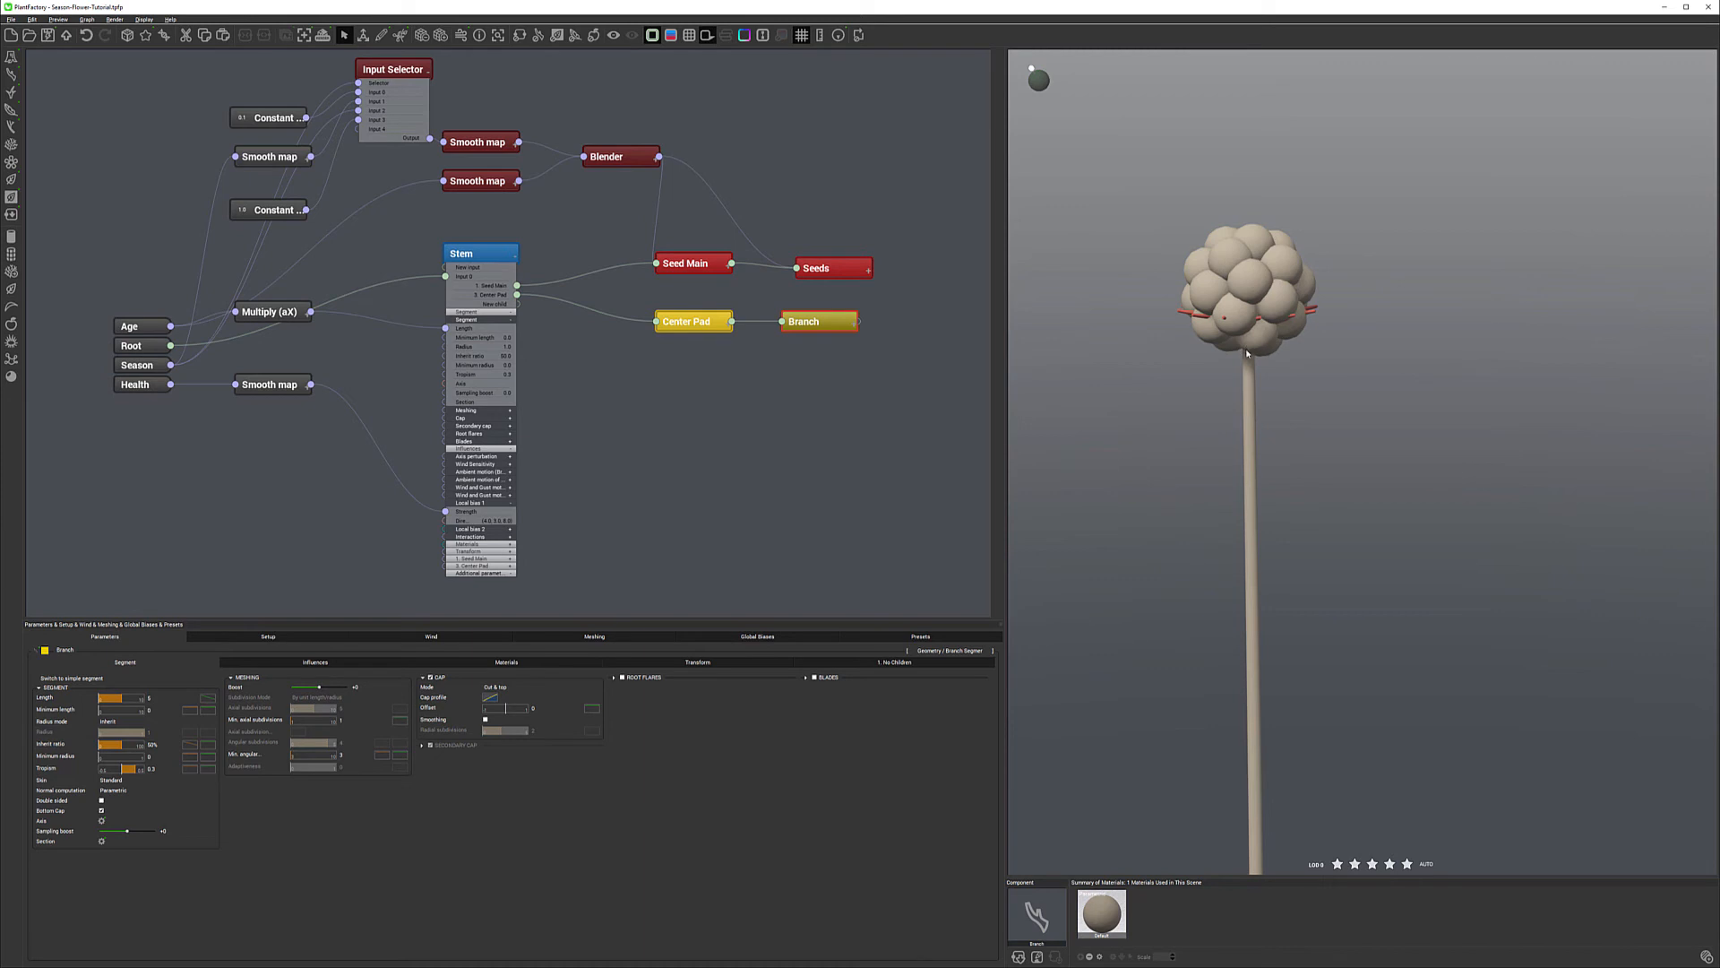
scroll(1246, 354, "up", 3)
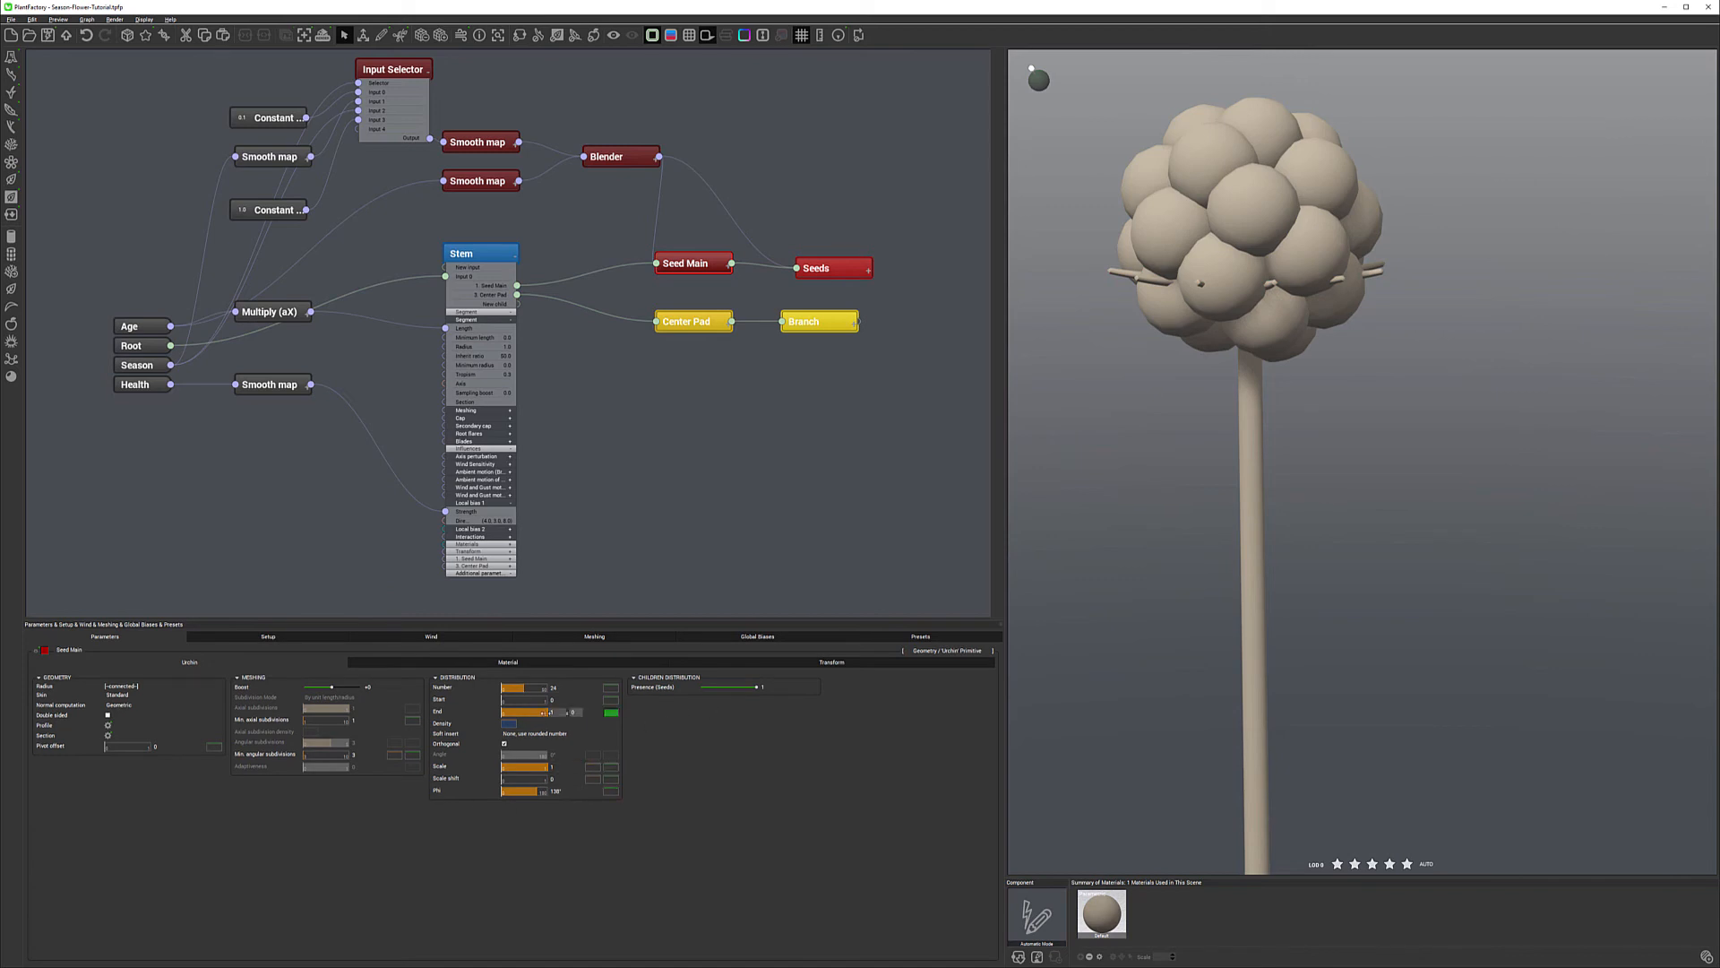
left_click_drag(538, 711, 525, 699)
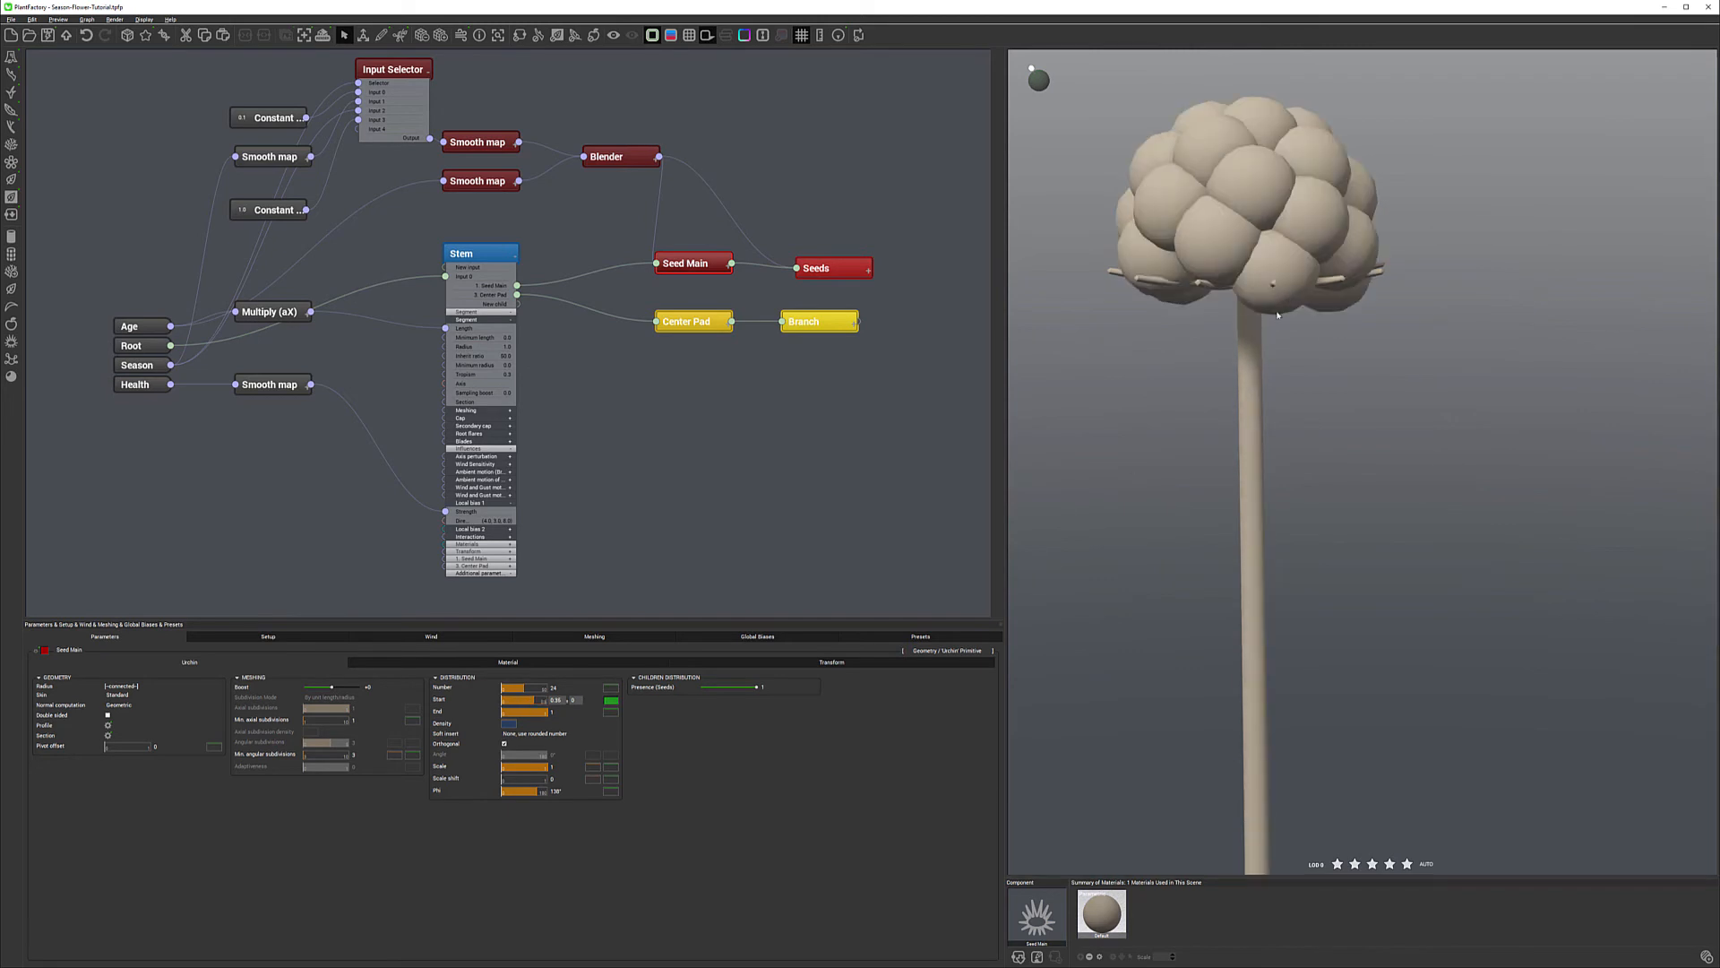
right_click_drag(1306, 363, 1328, 305)
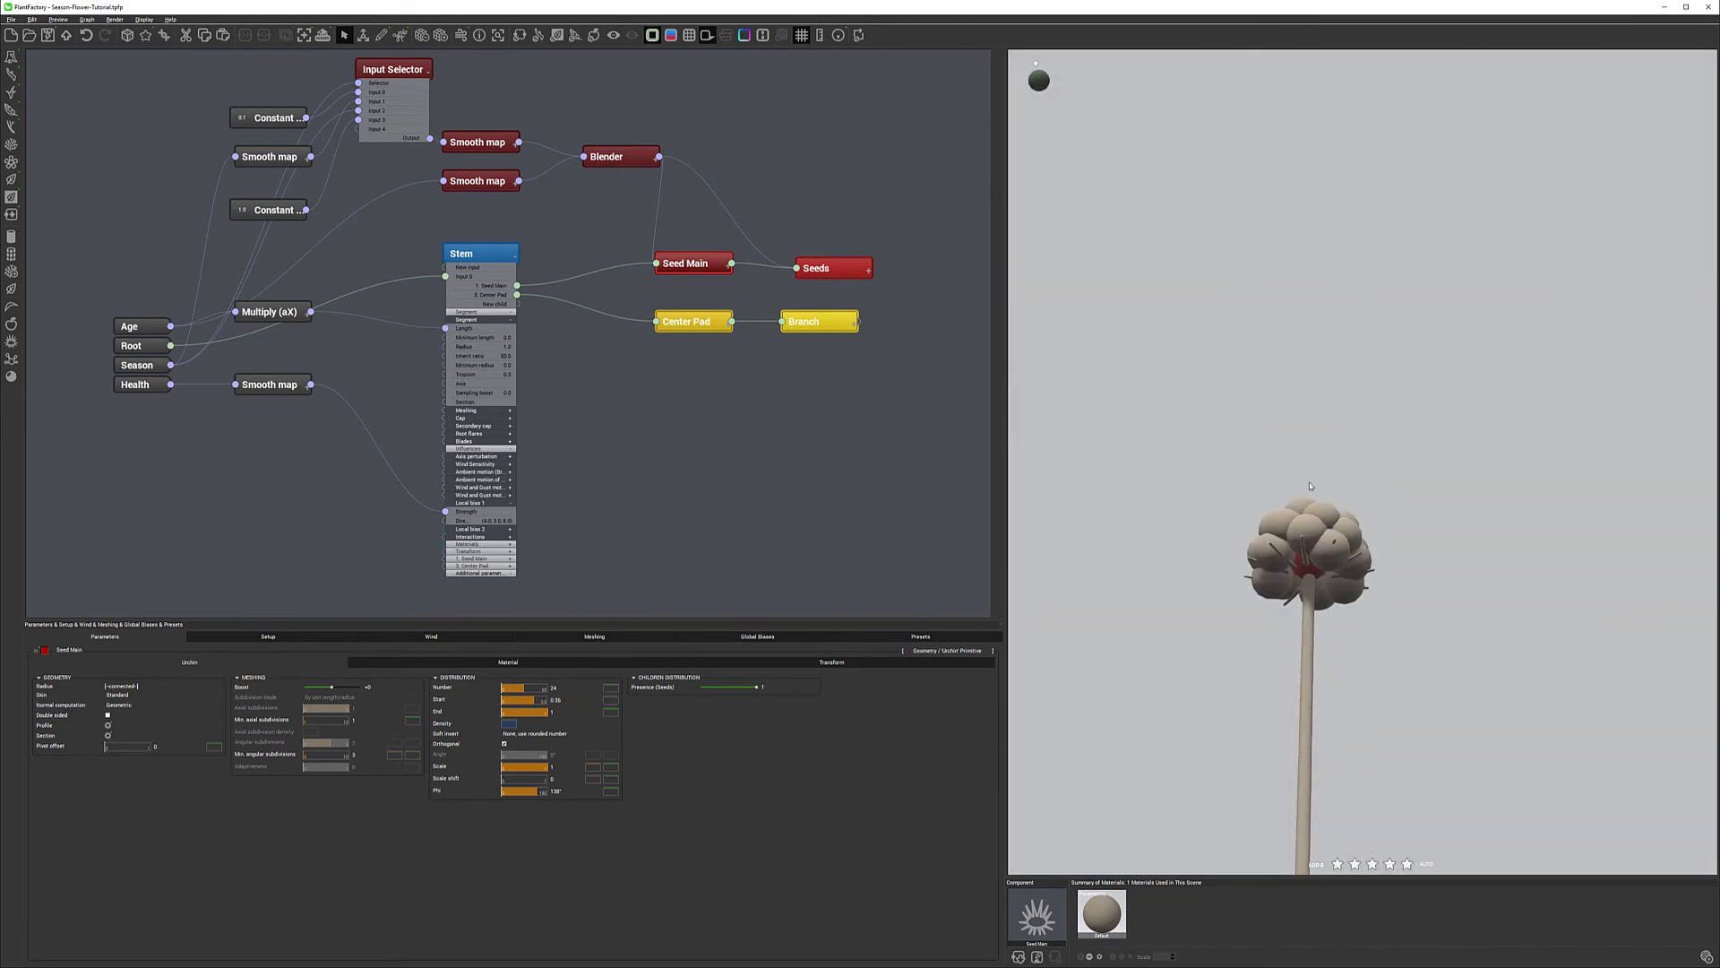
right_click_drag(1359, 573, 1332, 605)
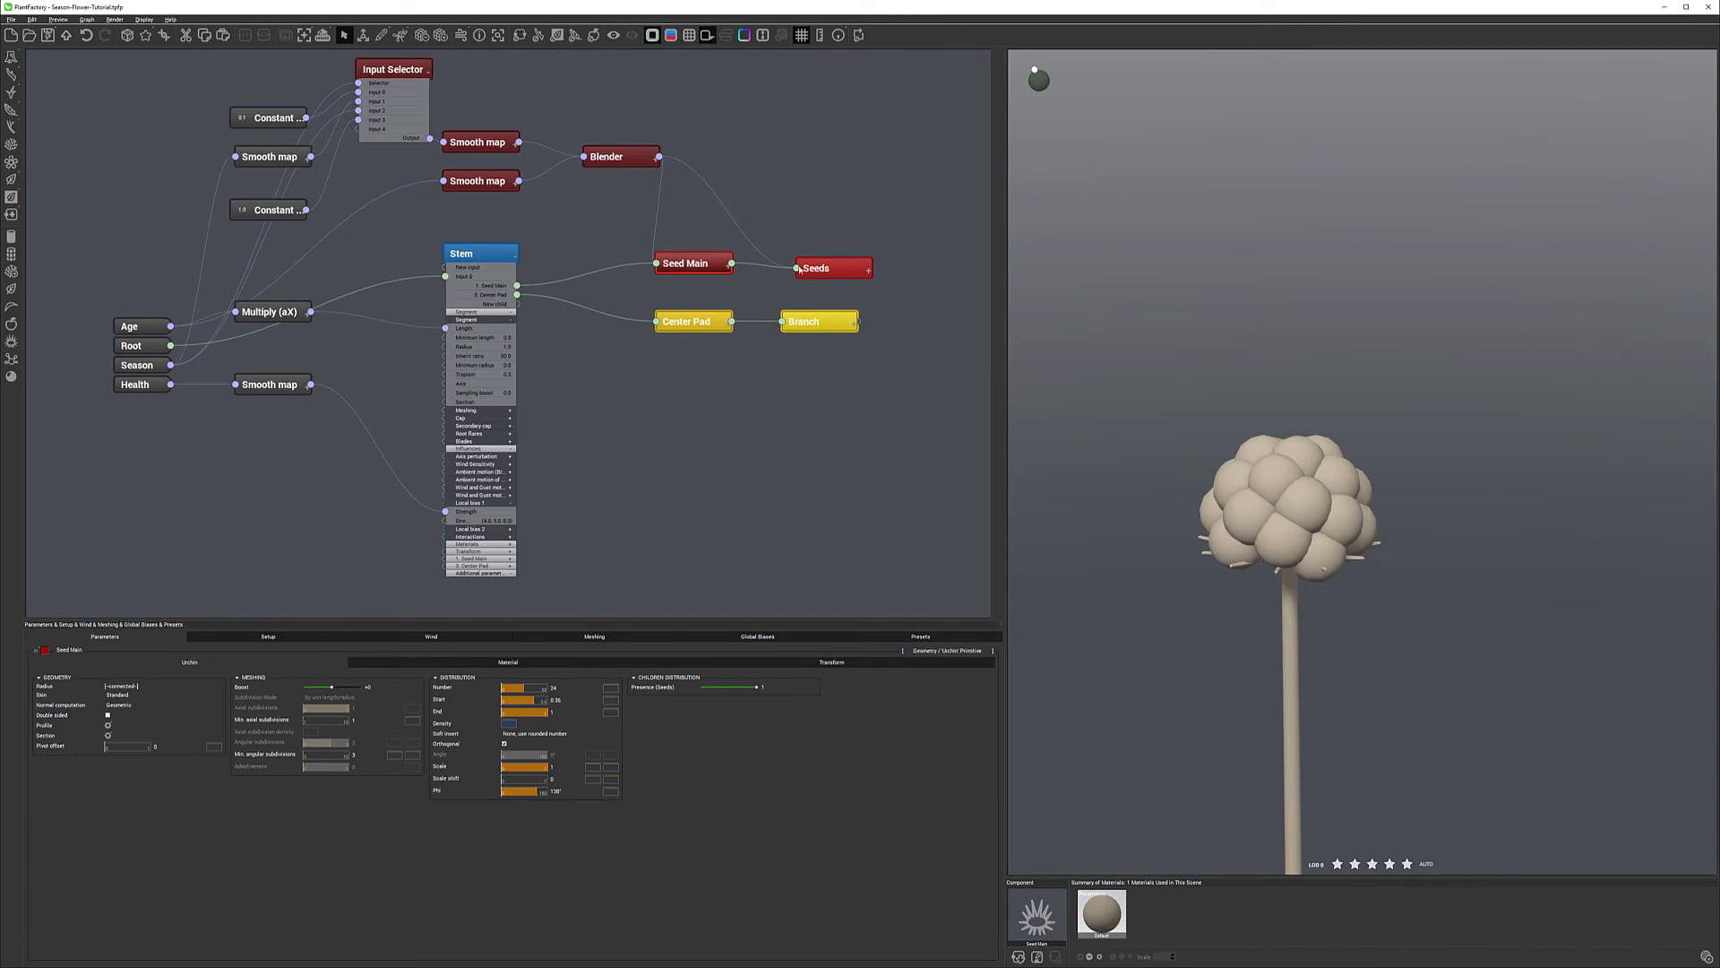
Rename the Branch node as Pedals.
left_click(708, 318)
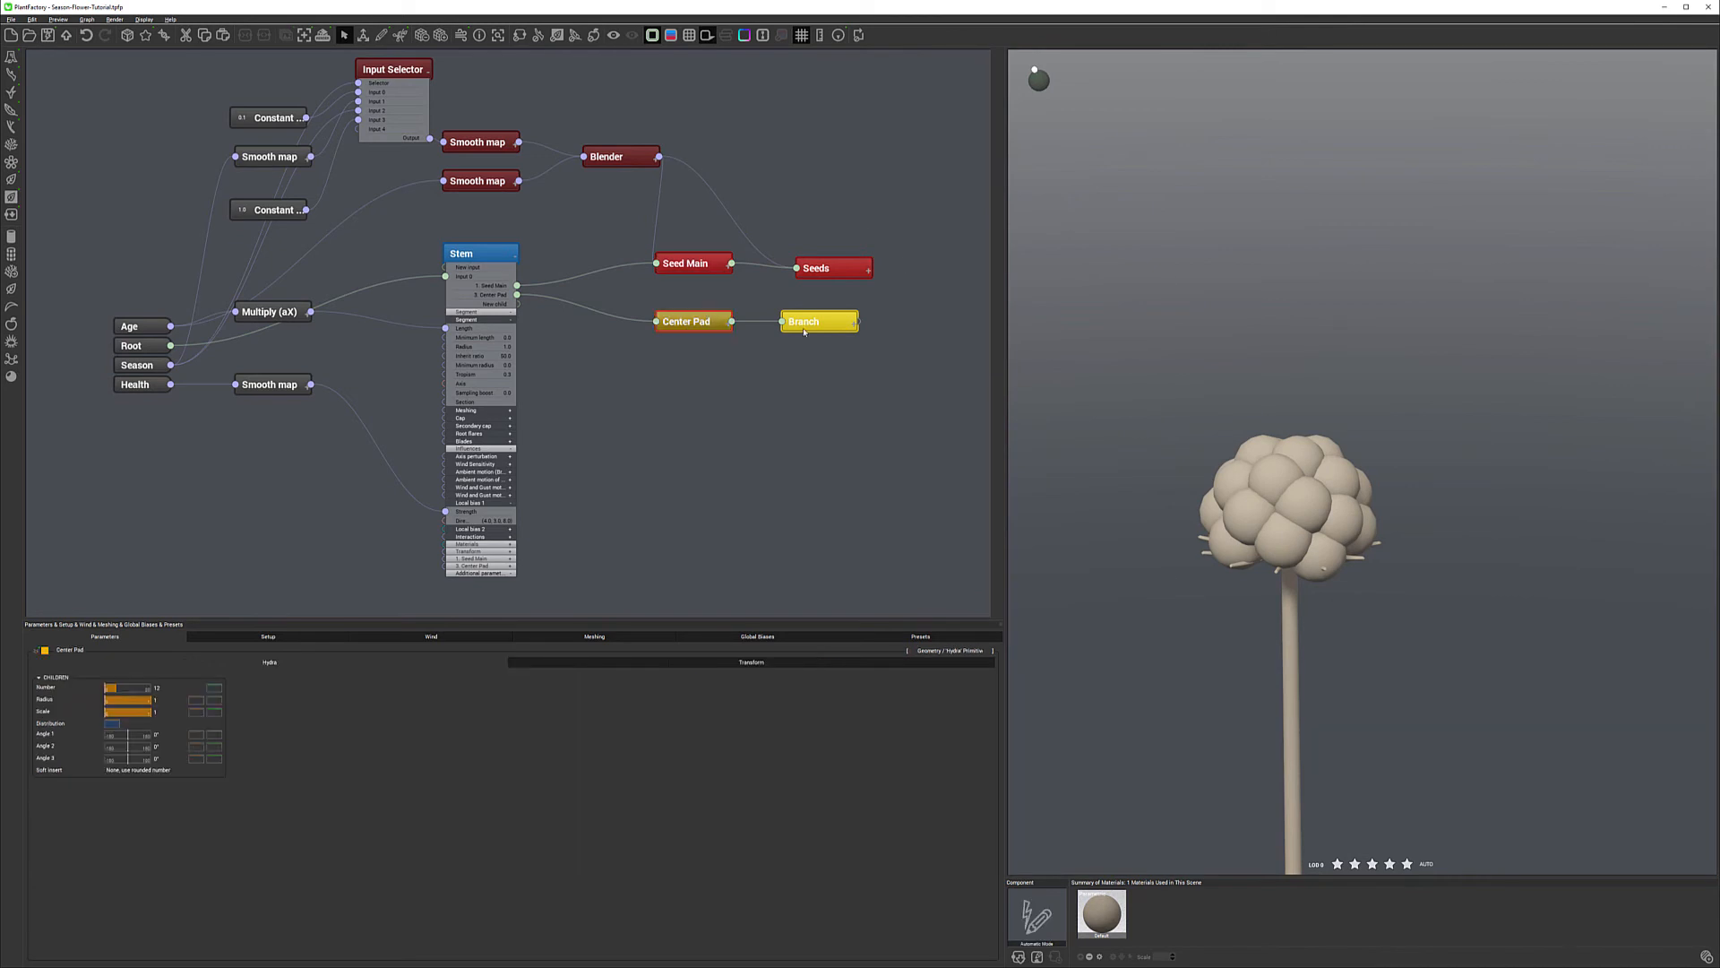
double_click(809, 321)
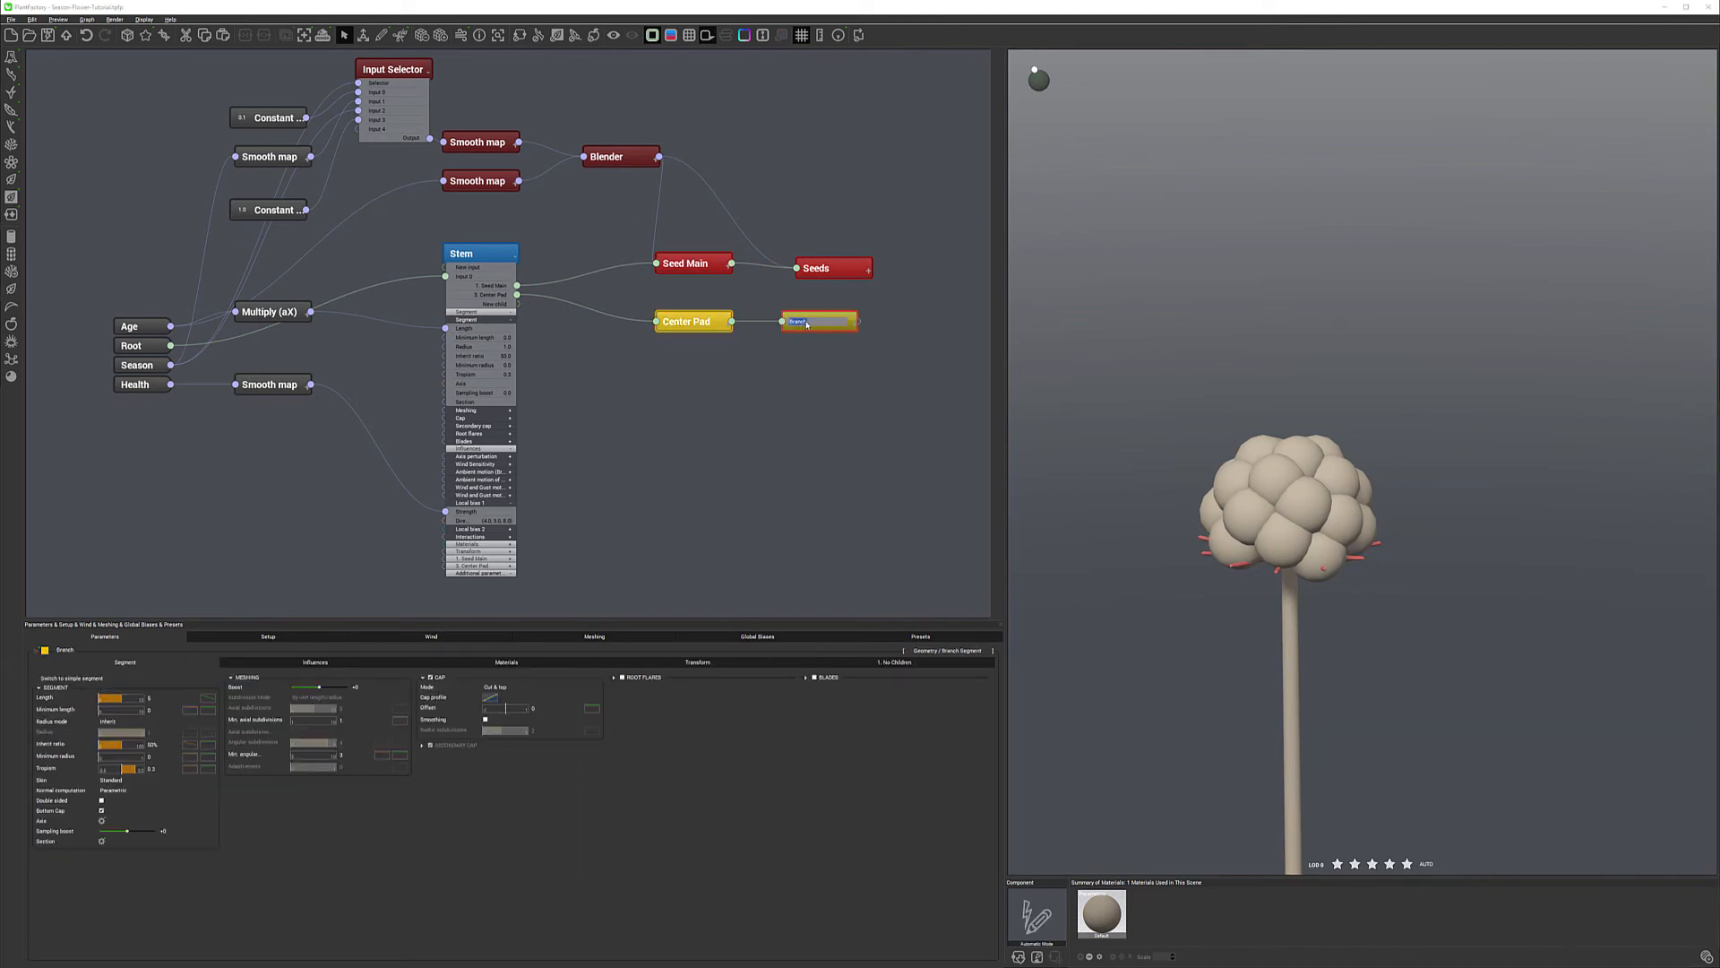
type("Pedals")
key("Return")
right_click(815, 355)
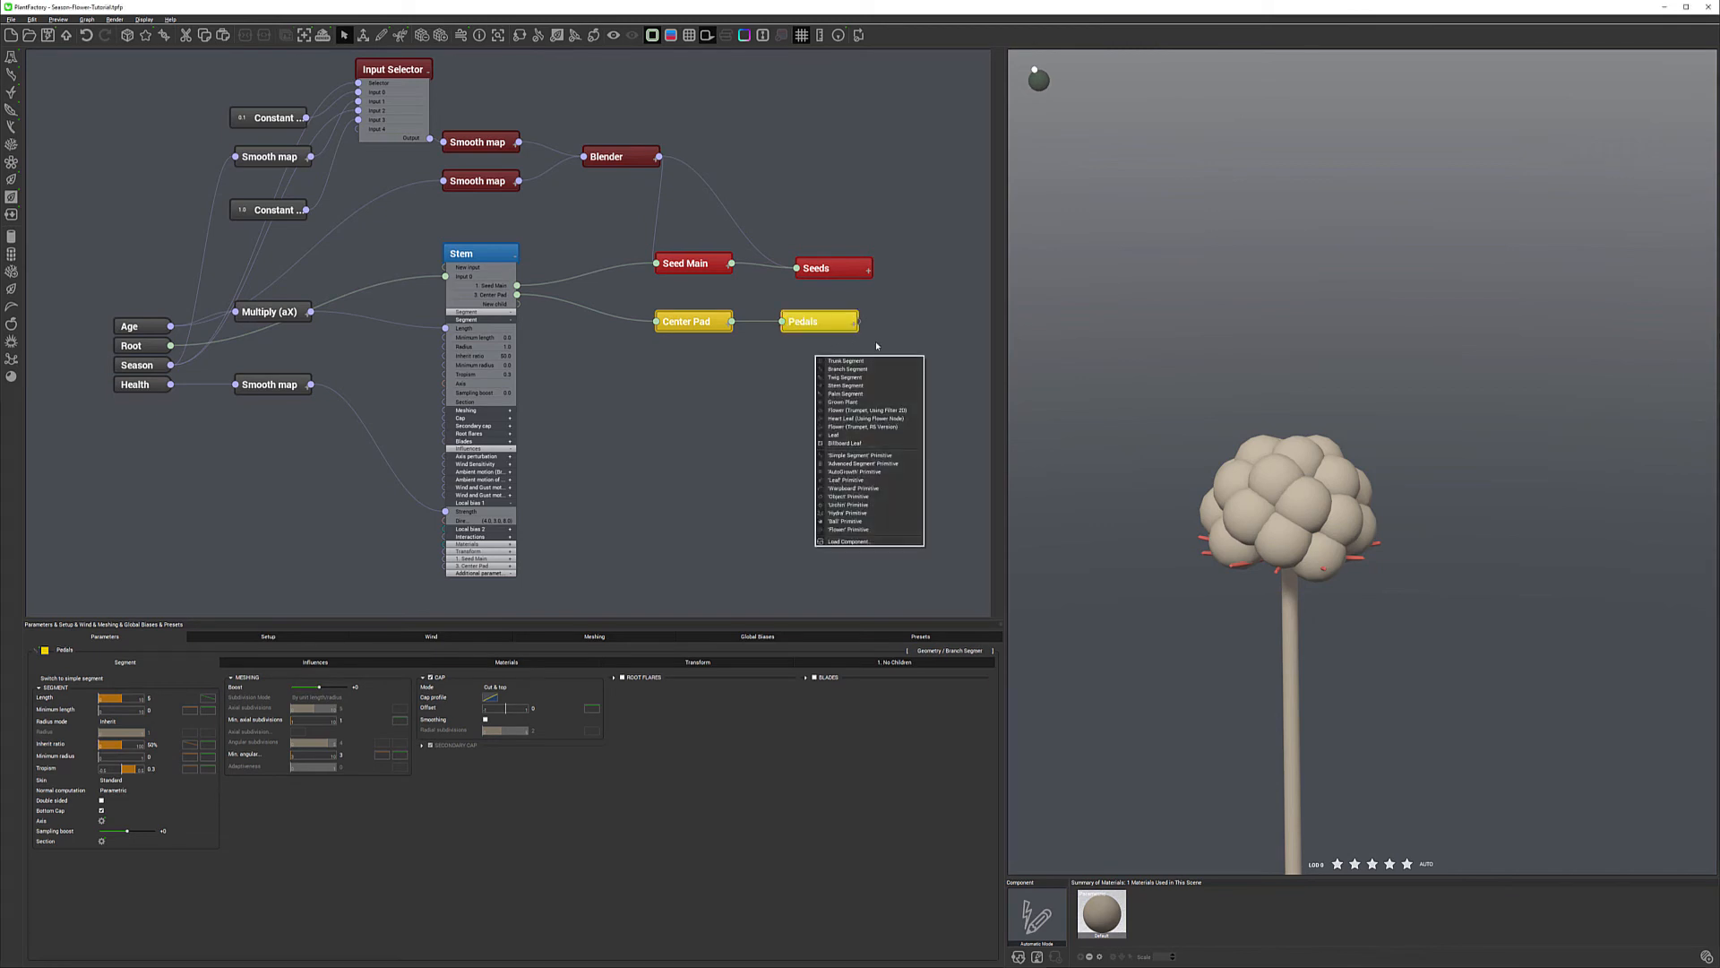
key("Escape")
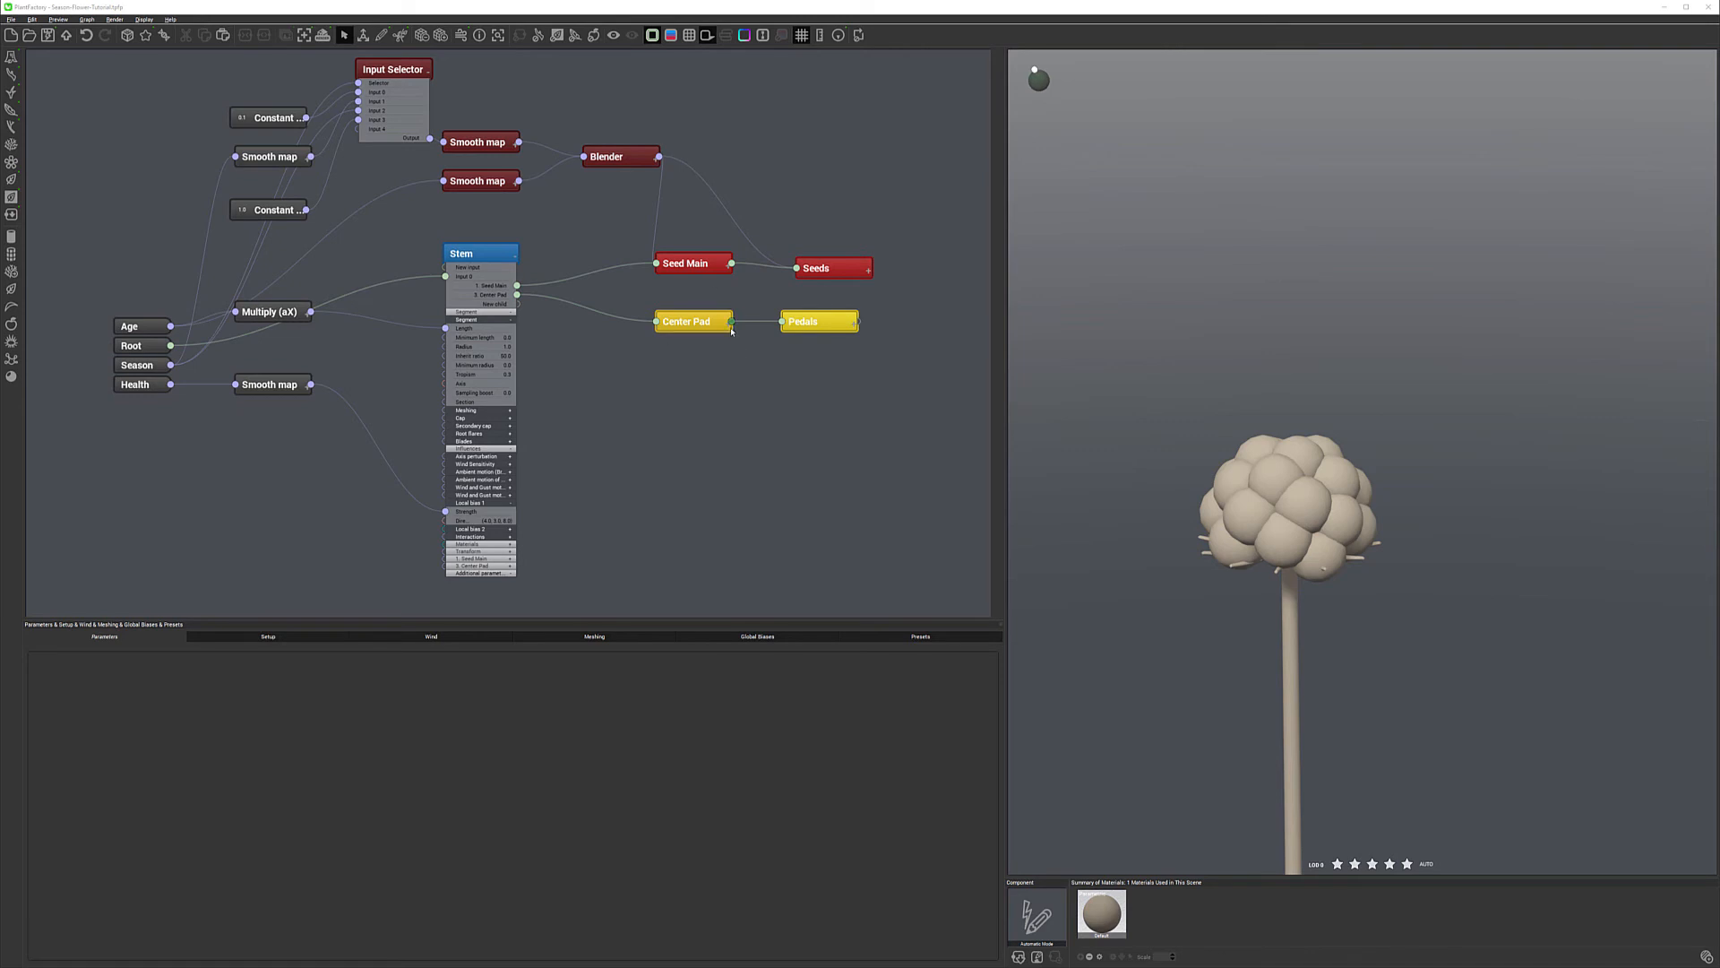
Expand the Center Pad and Pedals nodes, unfolding Center Pad's Hydra, Children and Transform parameter groups.
left_click(727, 326)
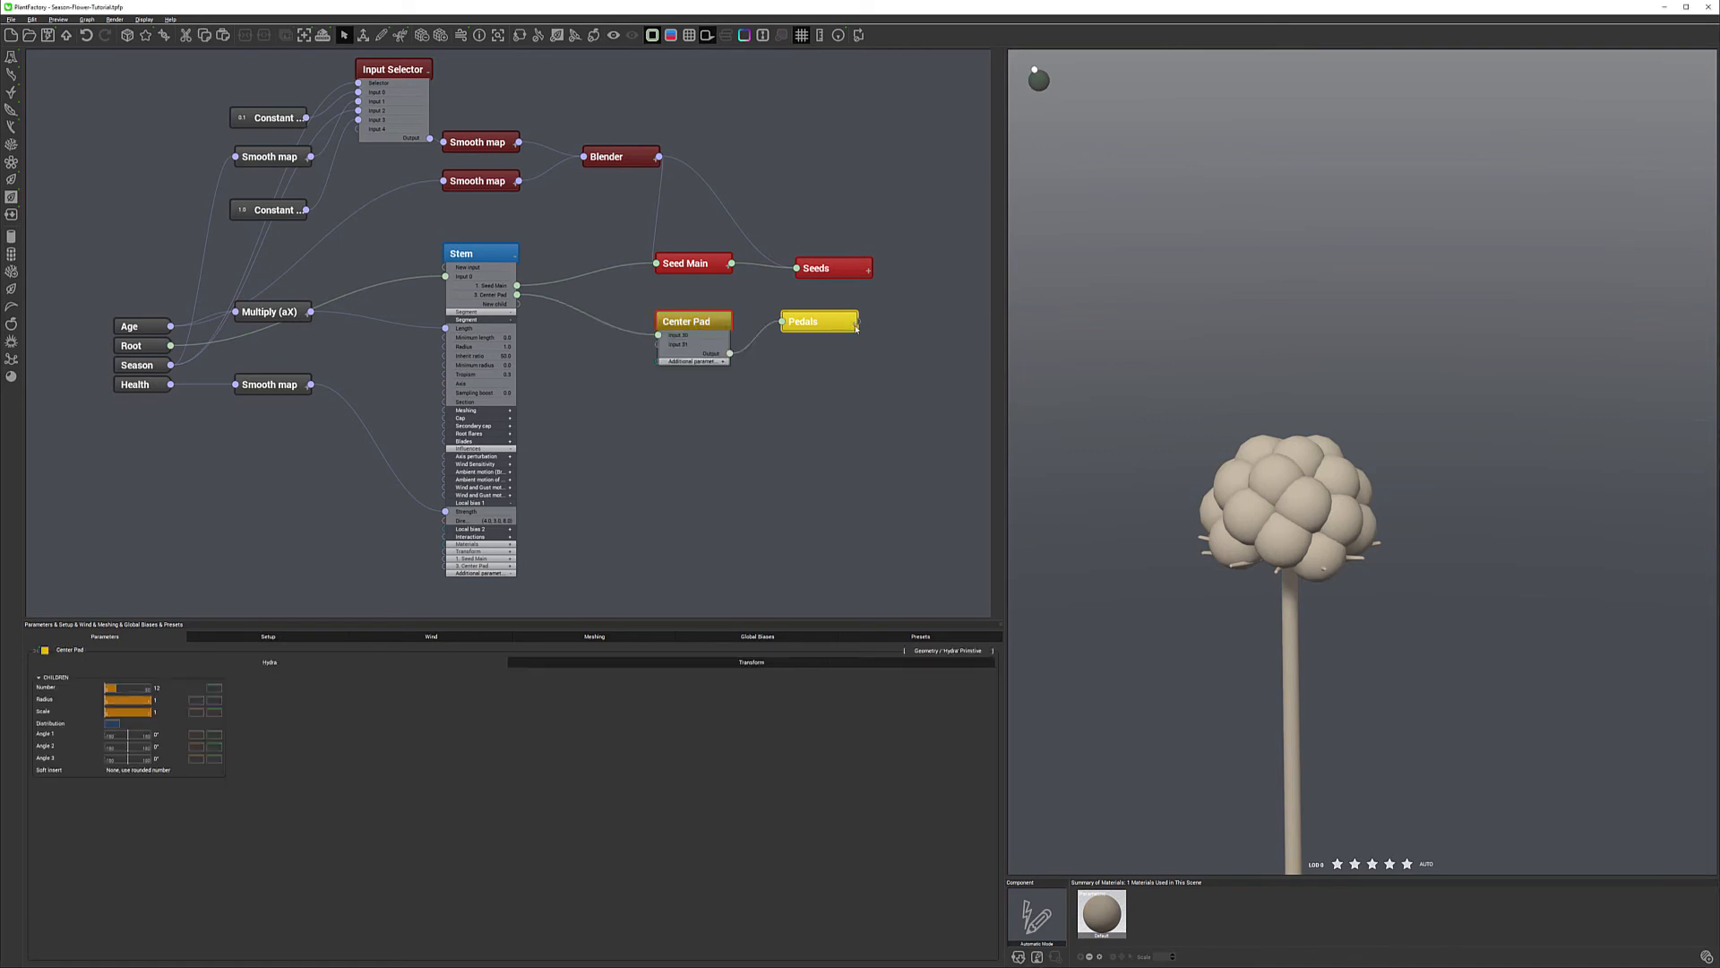
left_click(855, 326)
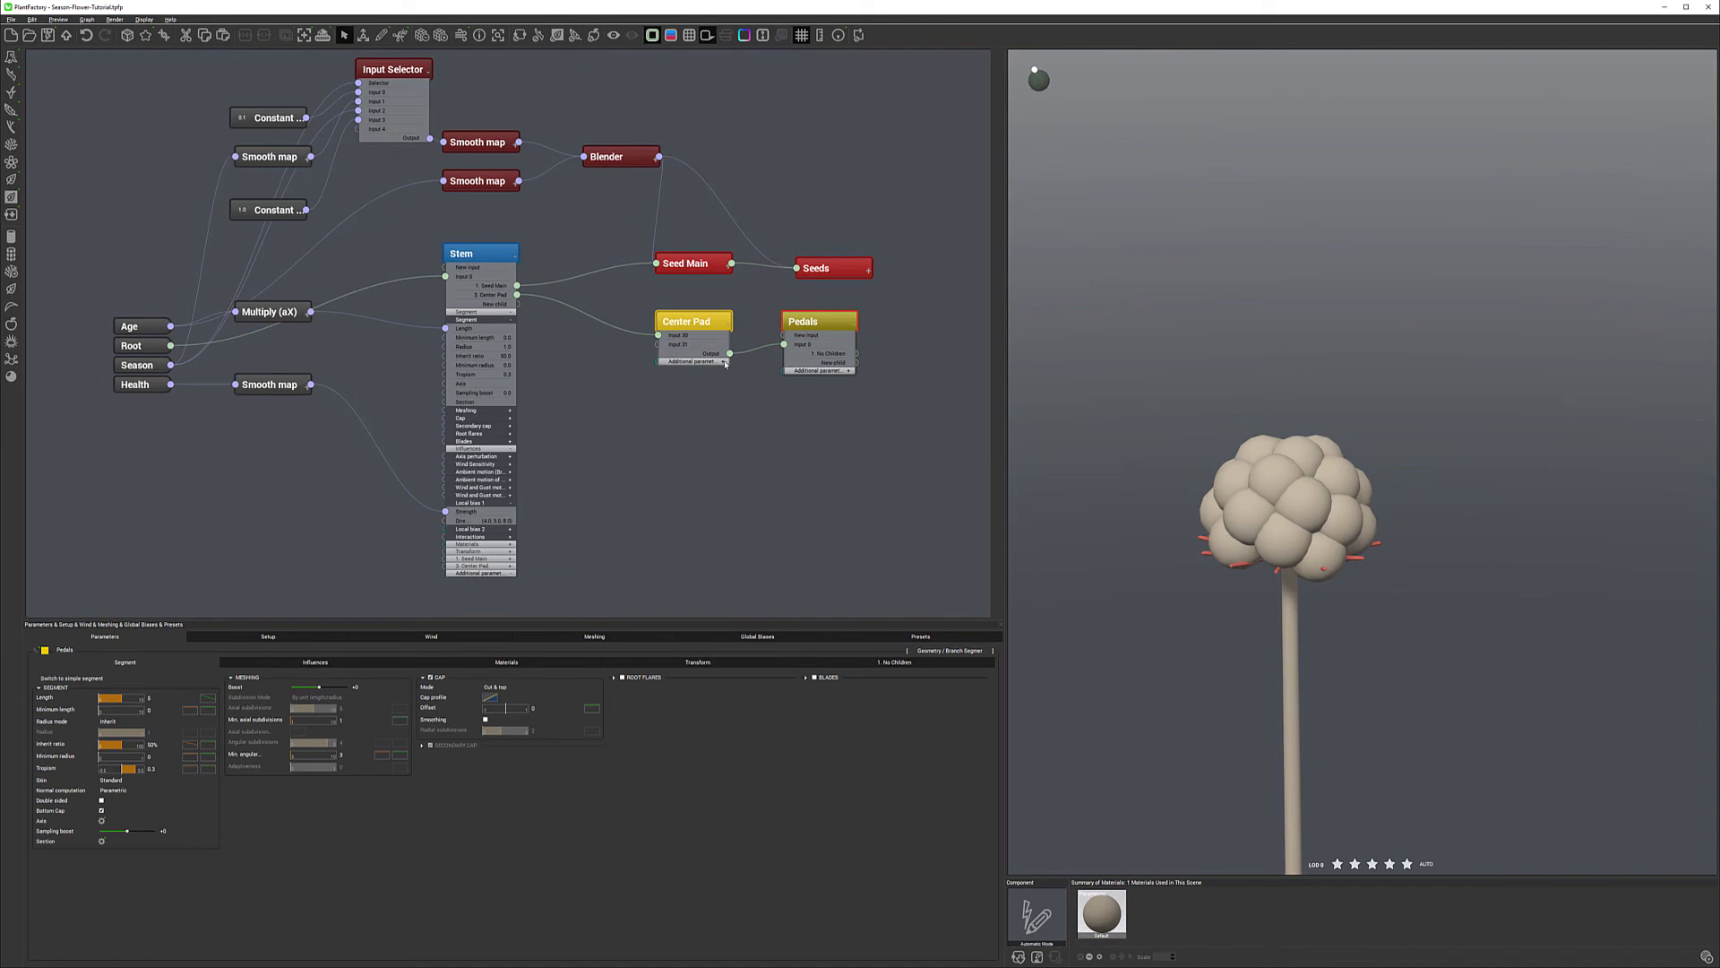
left_click(707, 367)
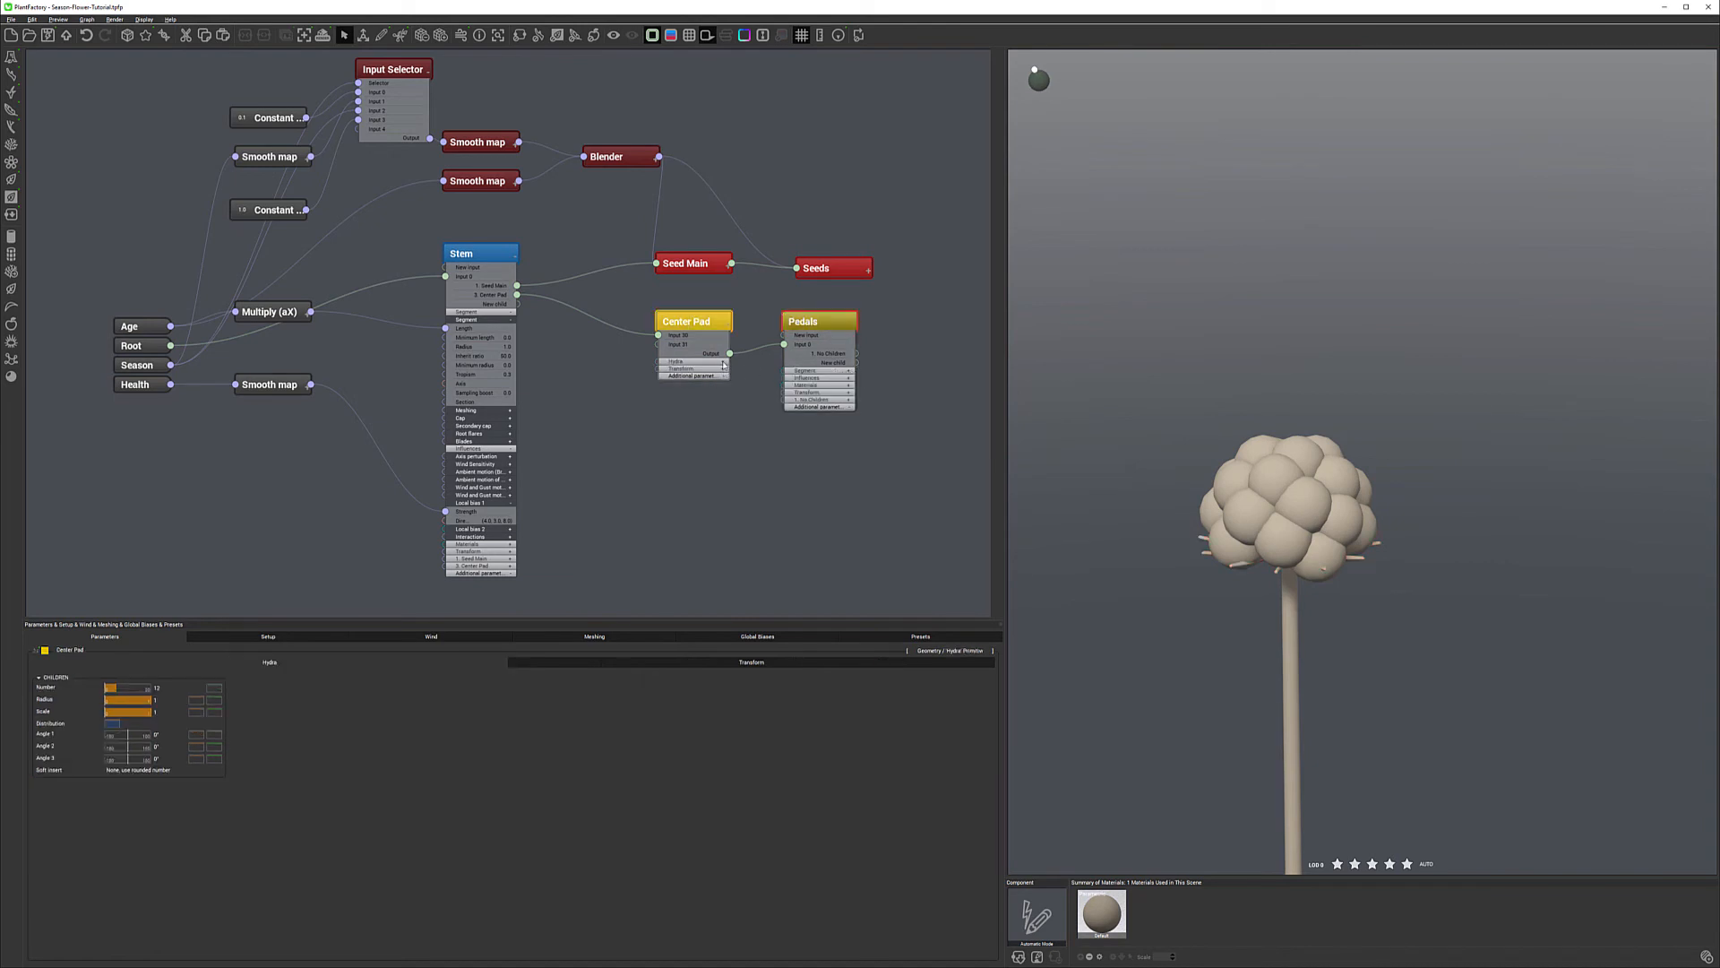
left_click(723, 361)
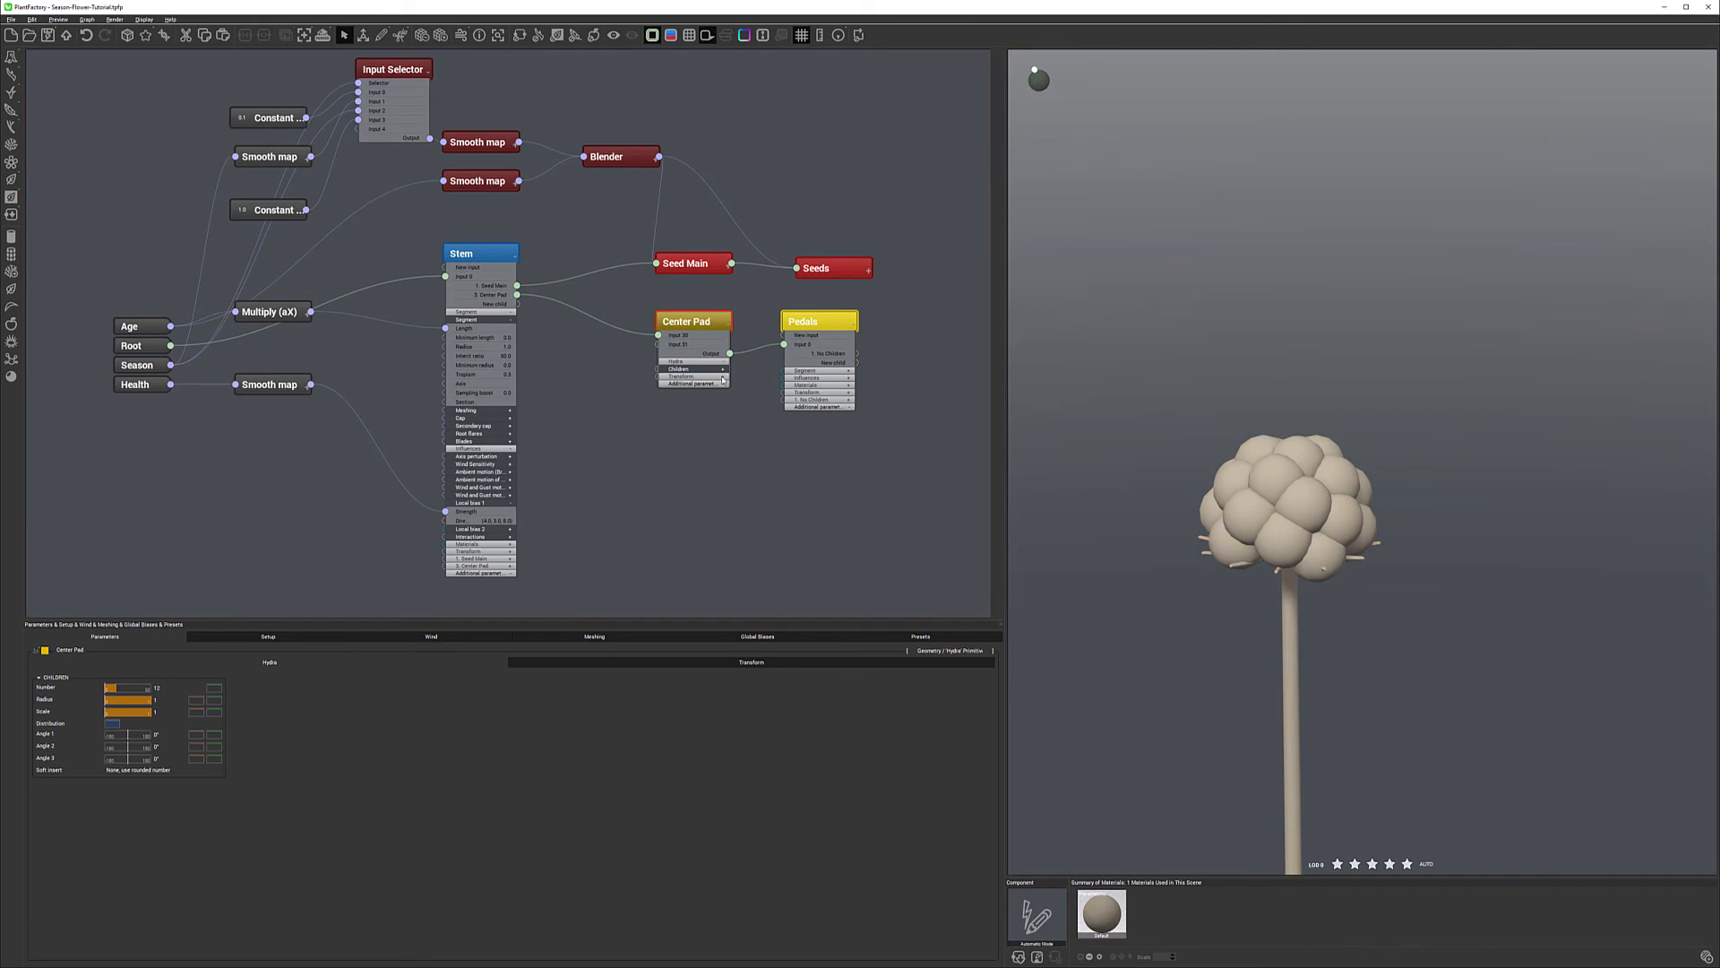
left_click(723, 377)
left_click(724, 415)
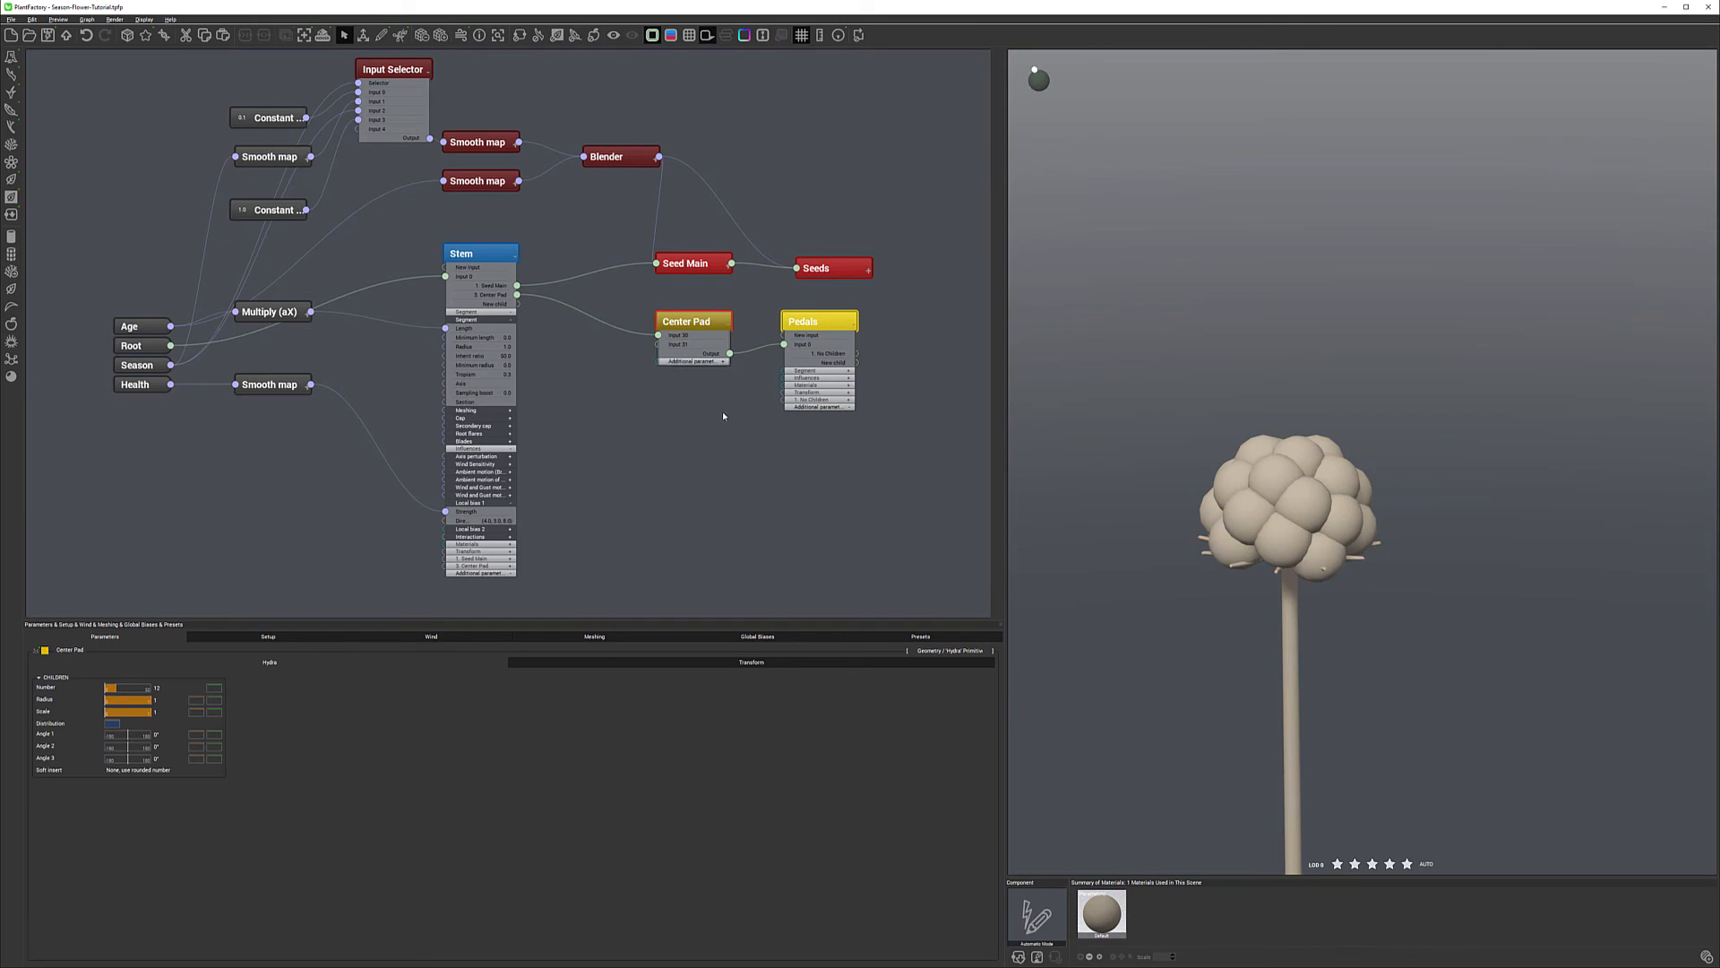
left_click(725, 362)
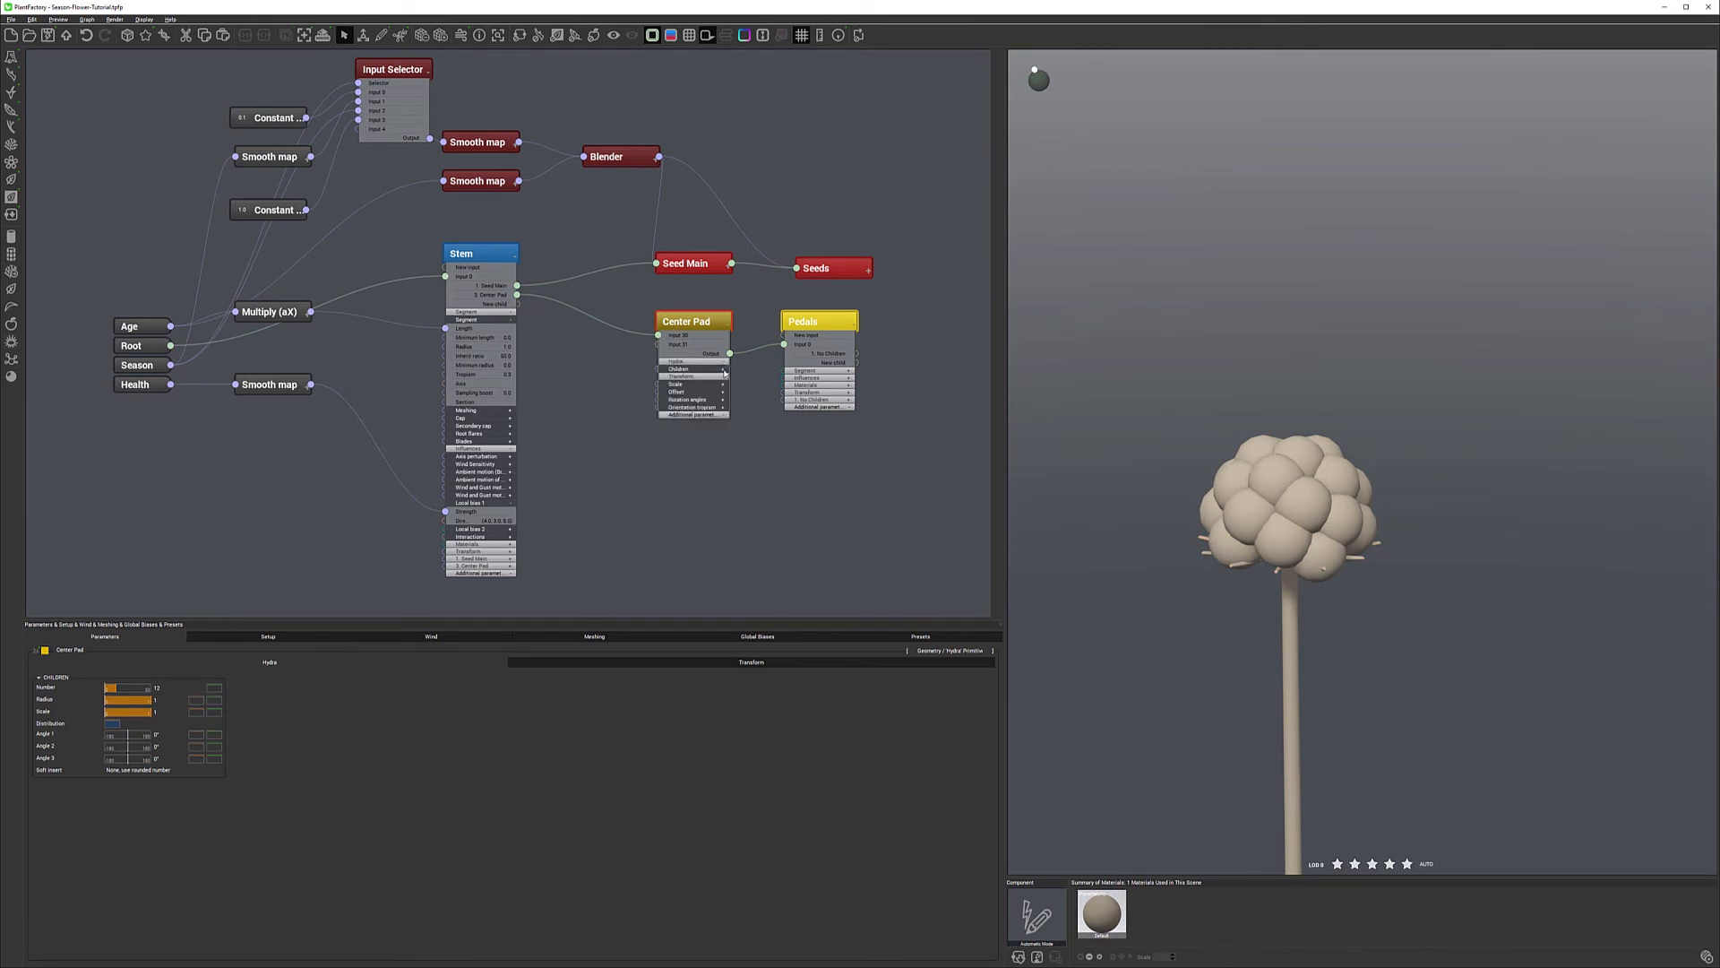
left_click(724, 369)
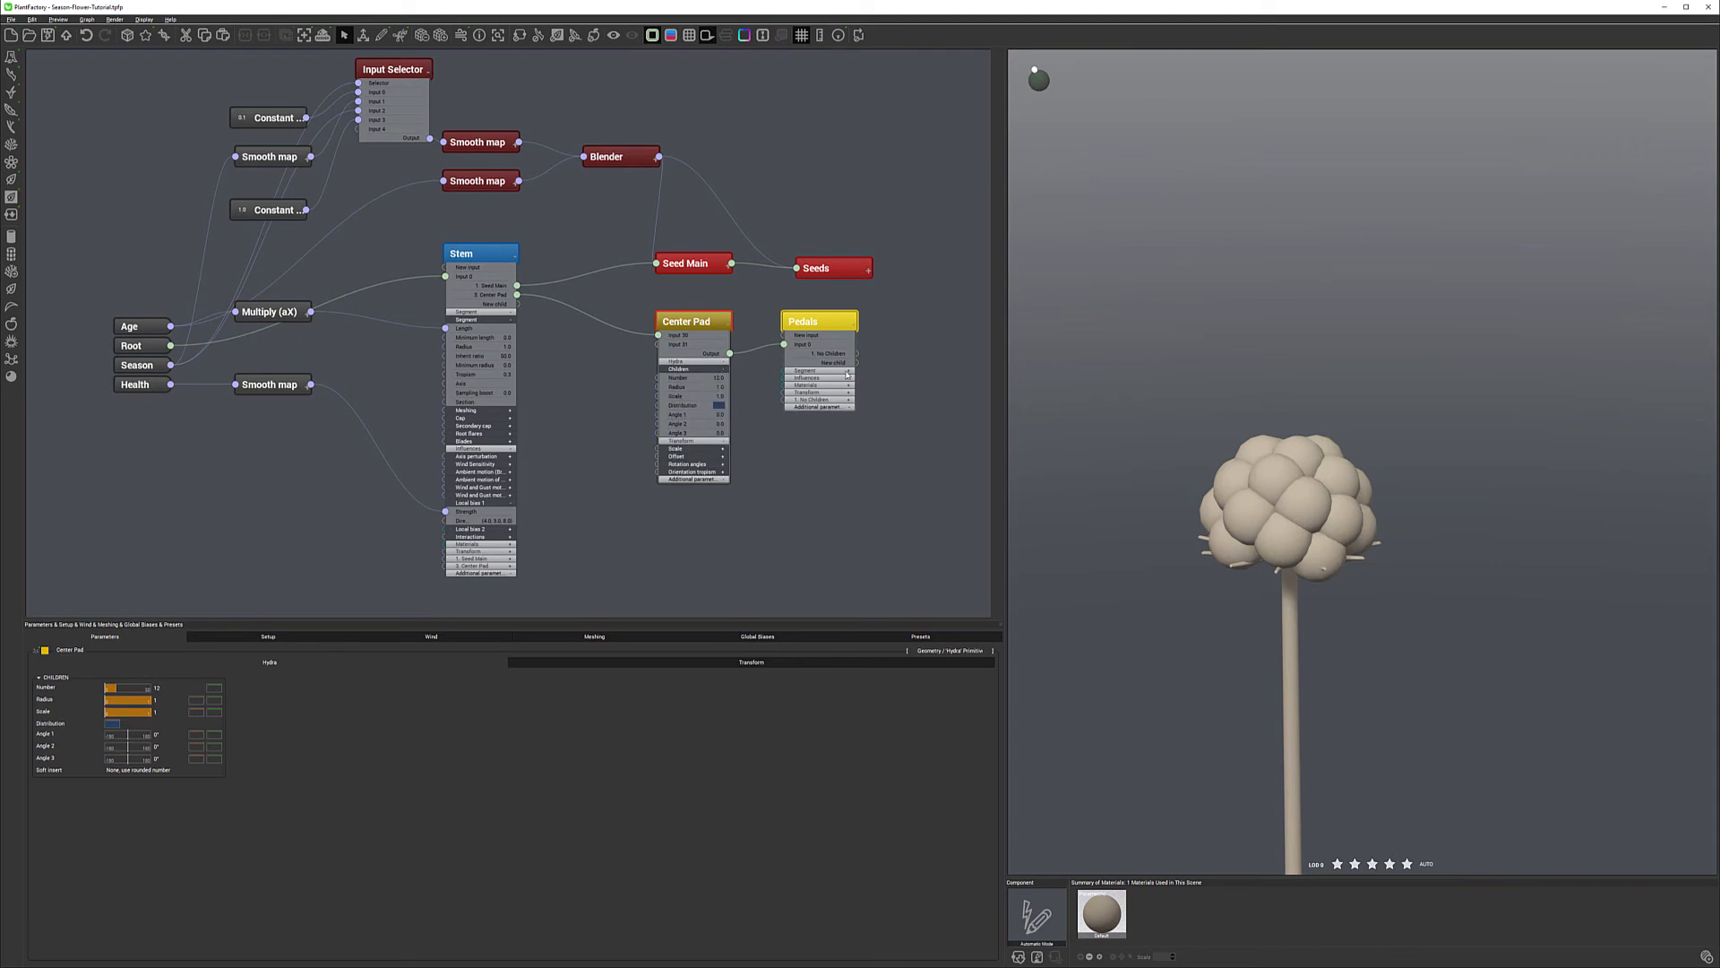
Unfold the Segment parameters of the Pedals node and space the Center Pad and Pedals nodes farther apart.
left_click(848, 371)
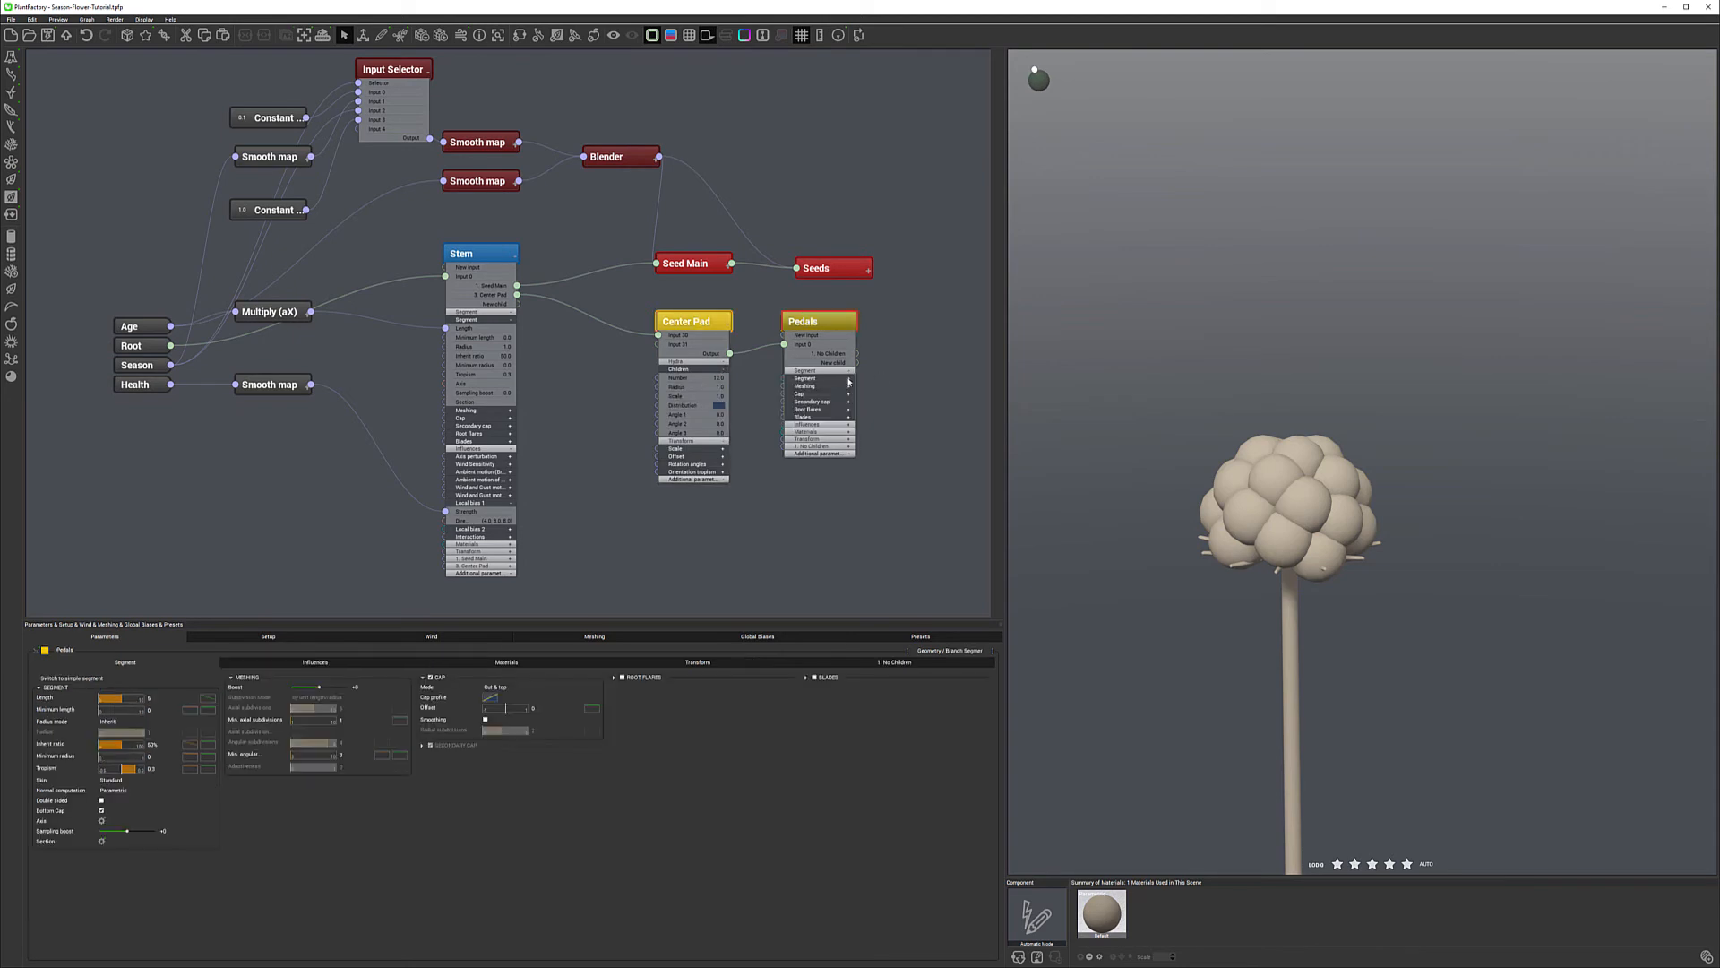
left_click(849, 379)
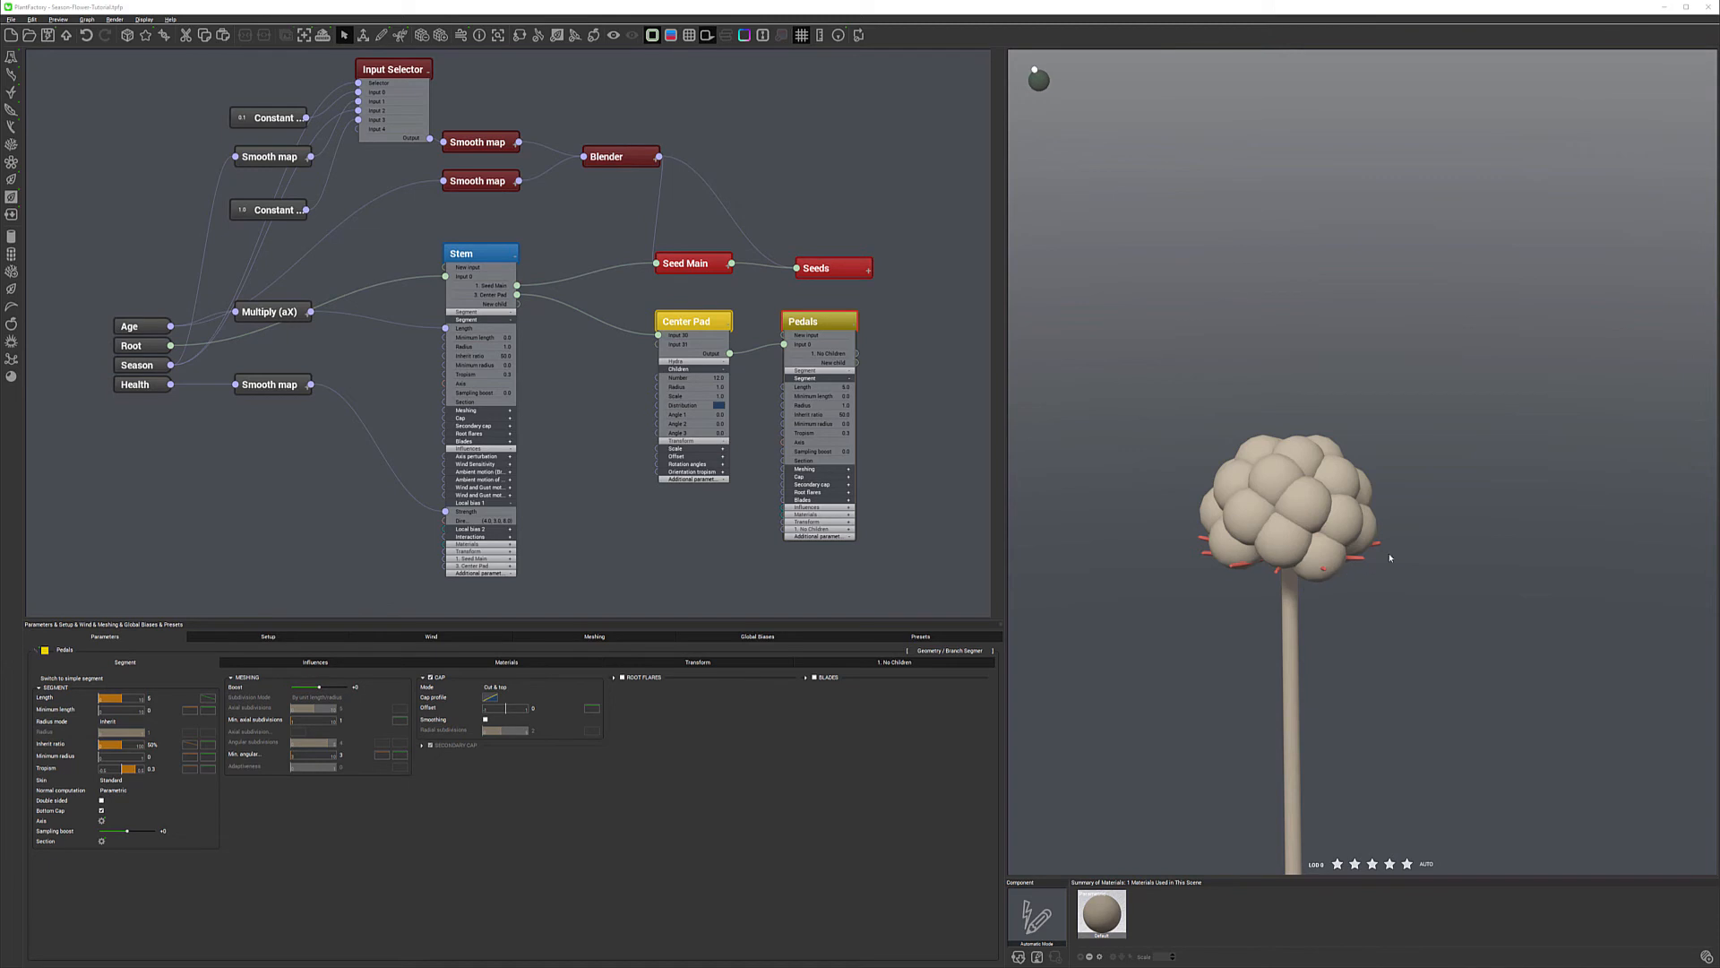
left_click_drag(690, 320, 666, 311)
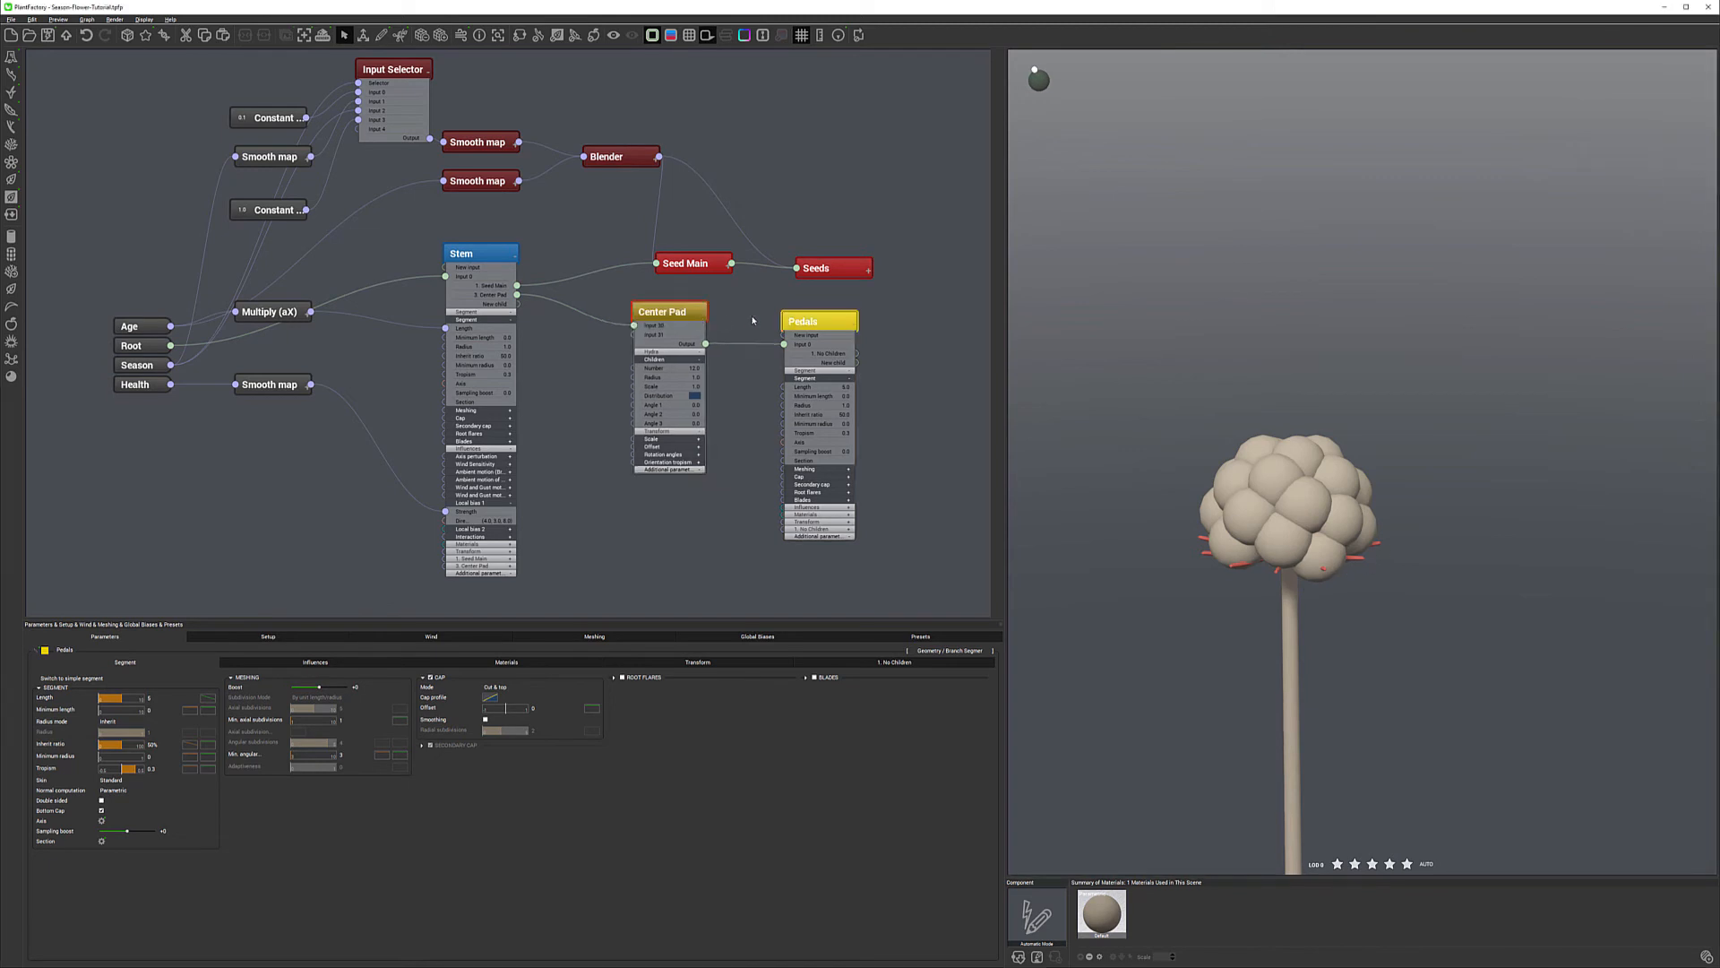
left_click_drag(815, 322, 857, 316)
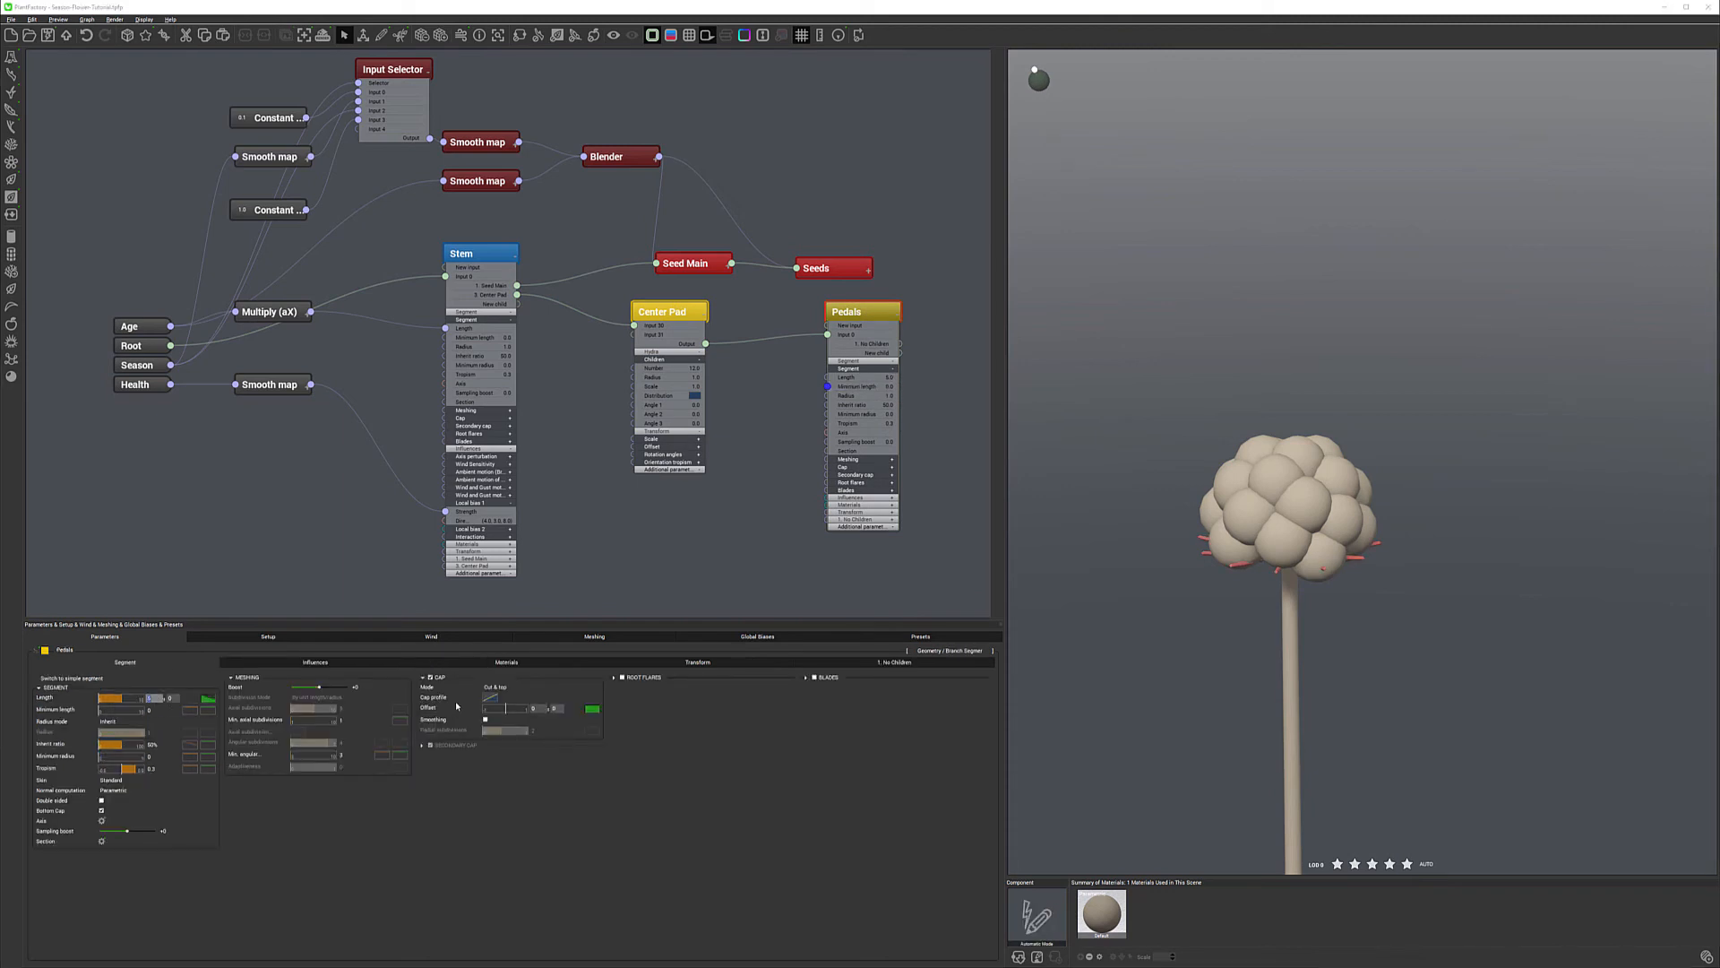
Set the Pedals segment length to 25 and reshape its Inherit ratio profile to plunge near zero early and end at zero.
key("Return")
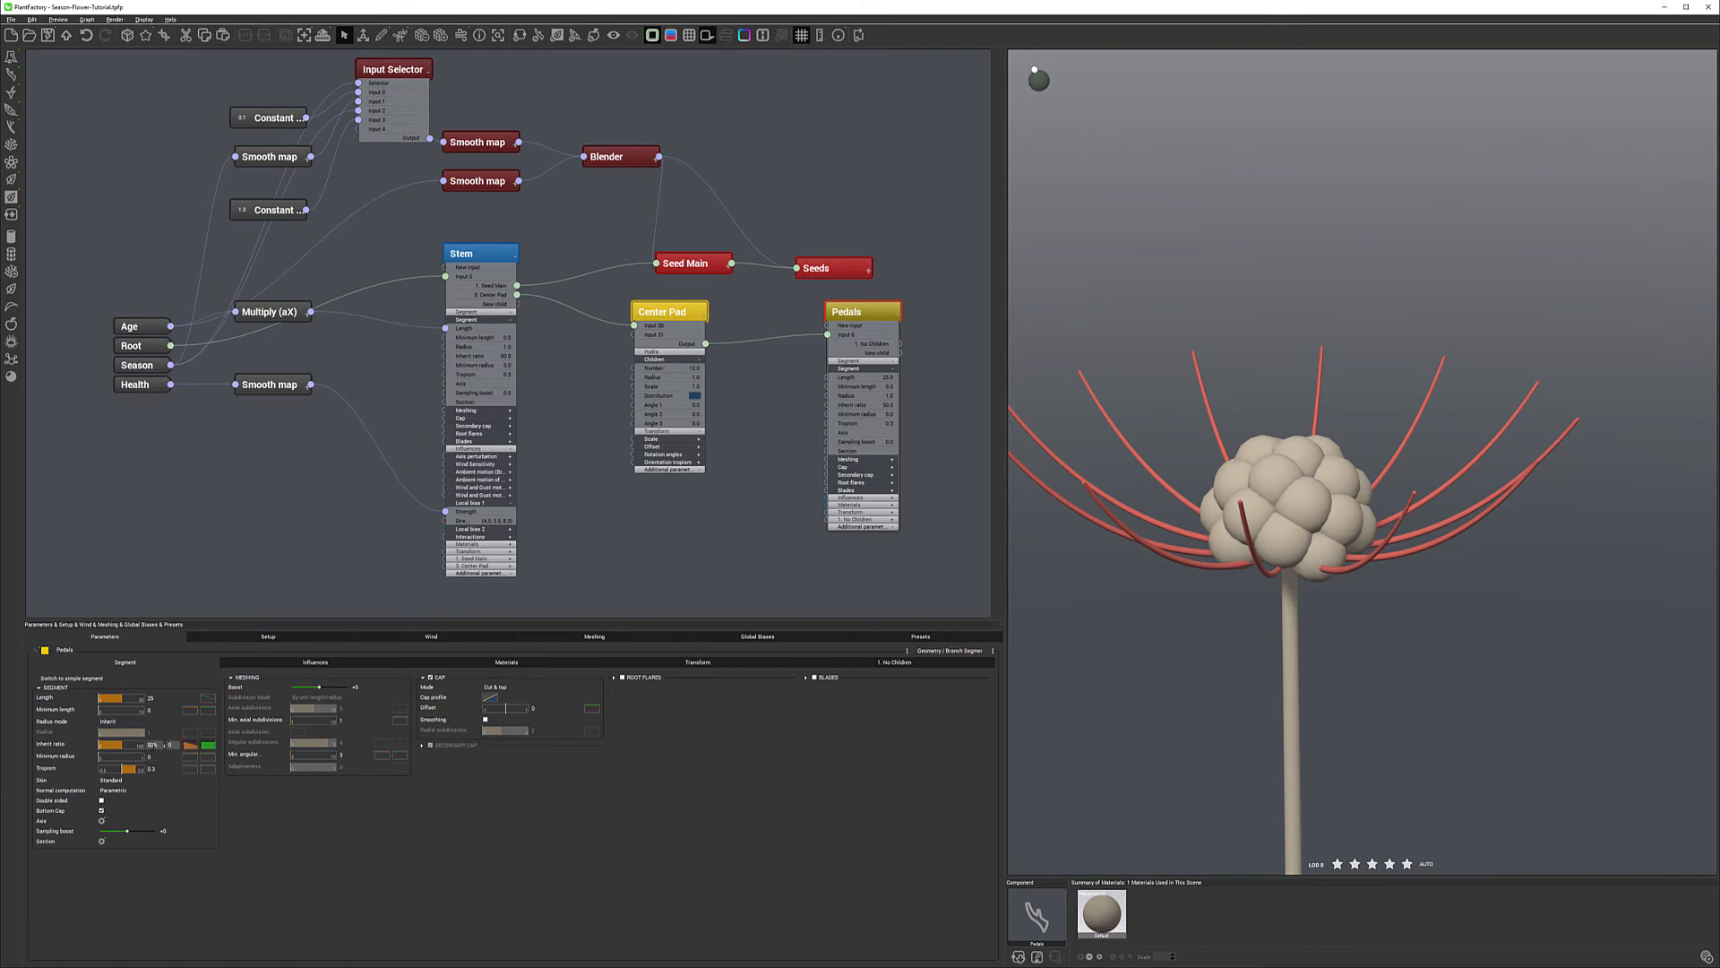
left_click(190, 744)
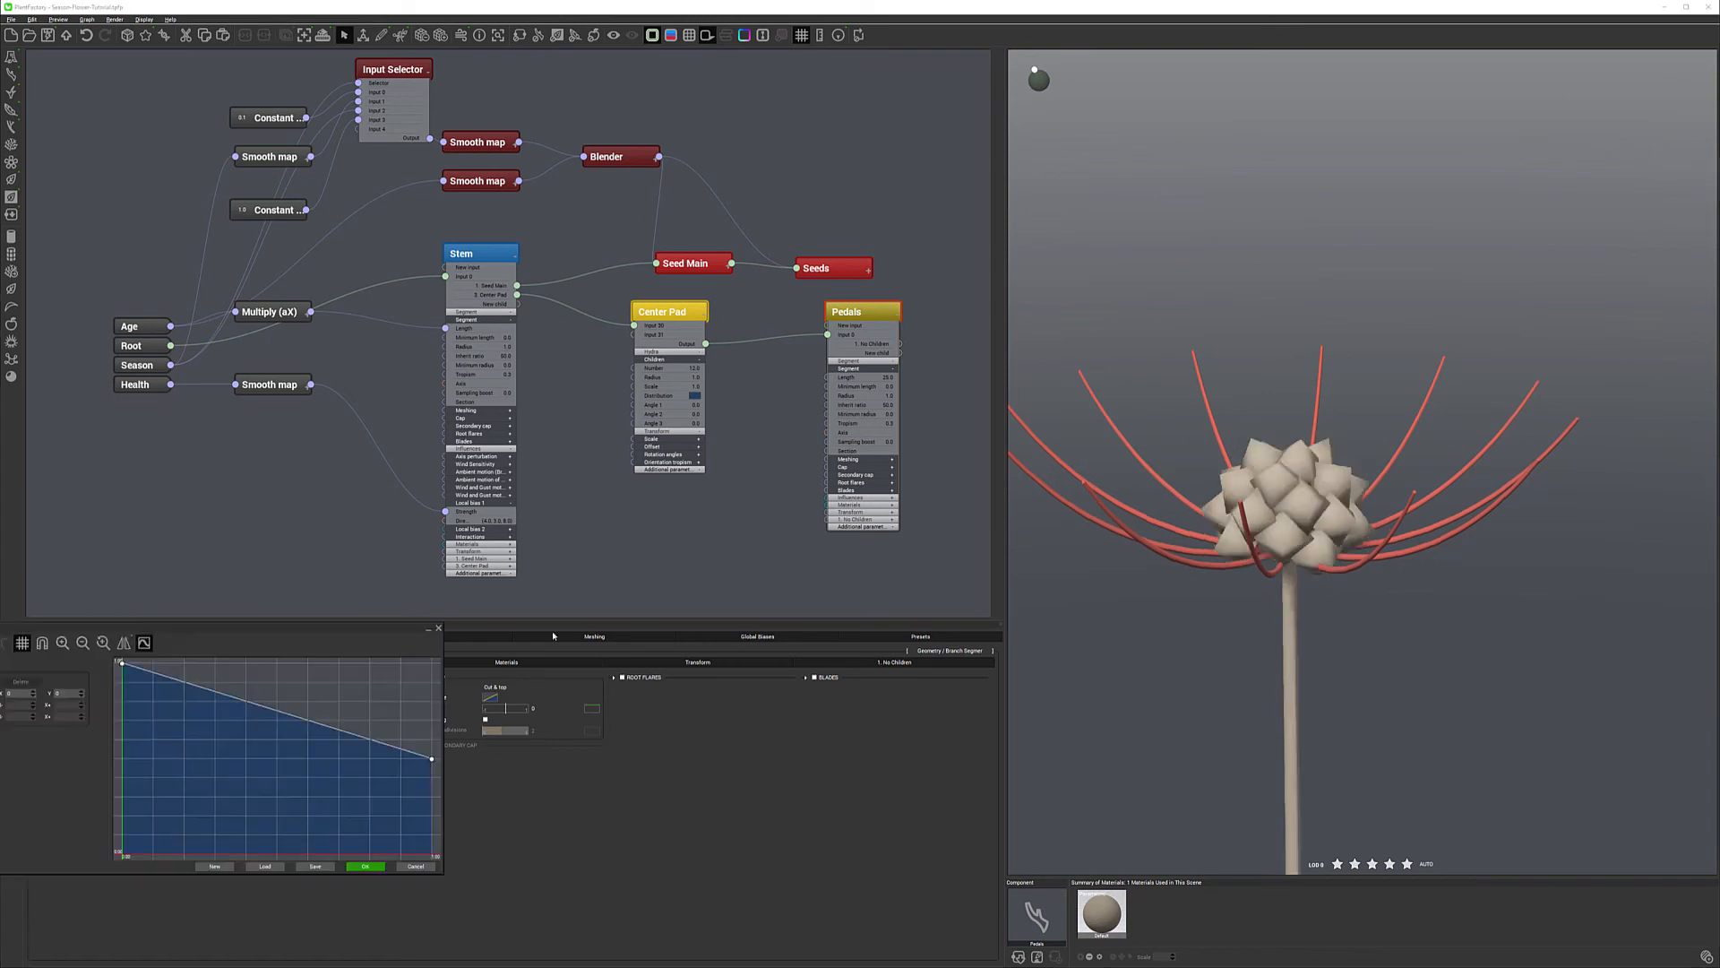
left_click(189, 686)
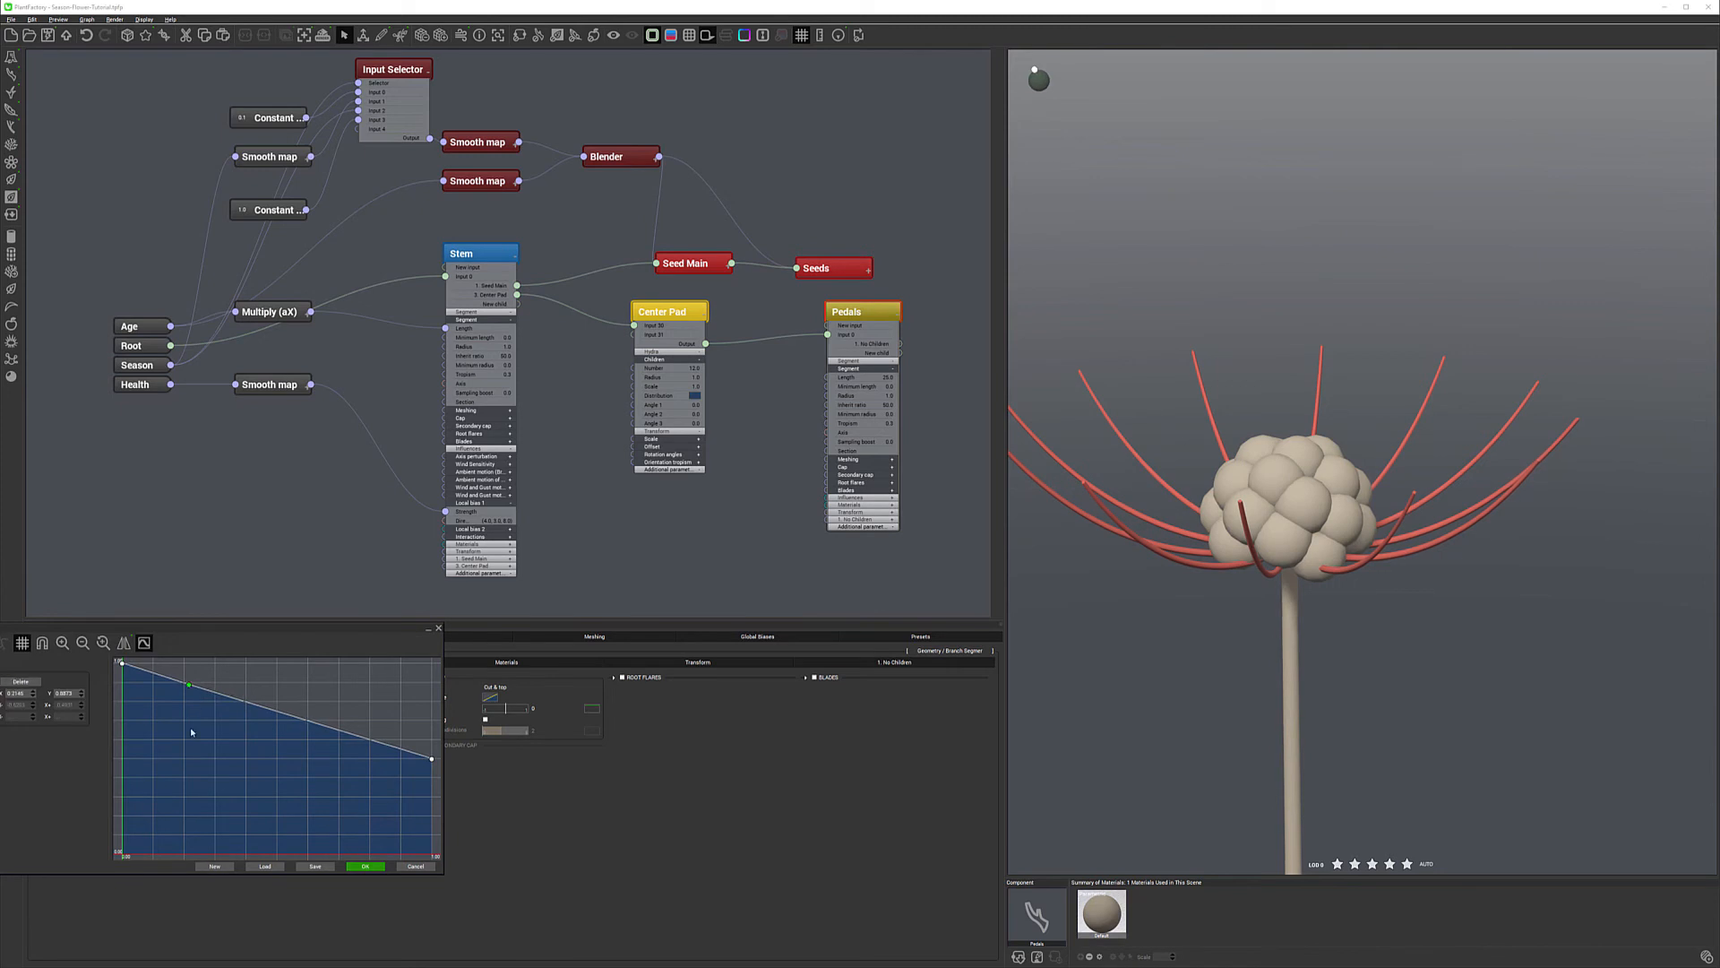
left_click_drag(189, 687, 185, 810)
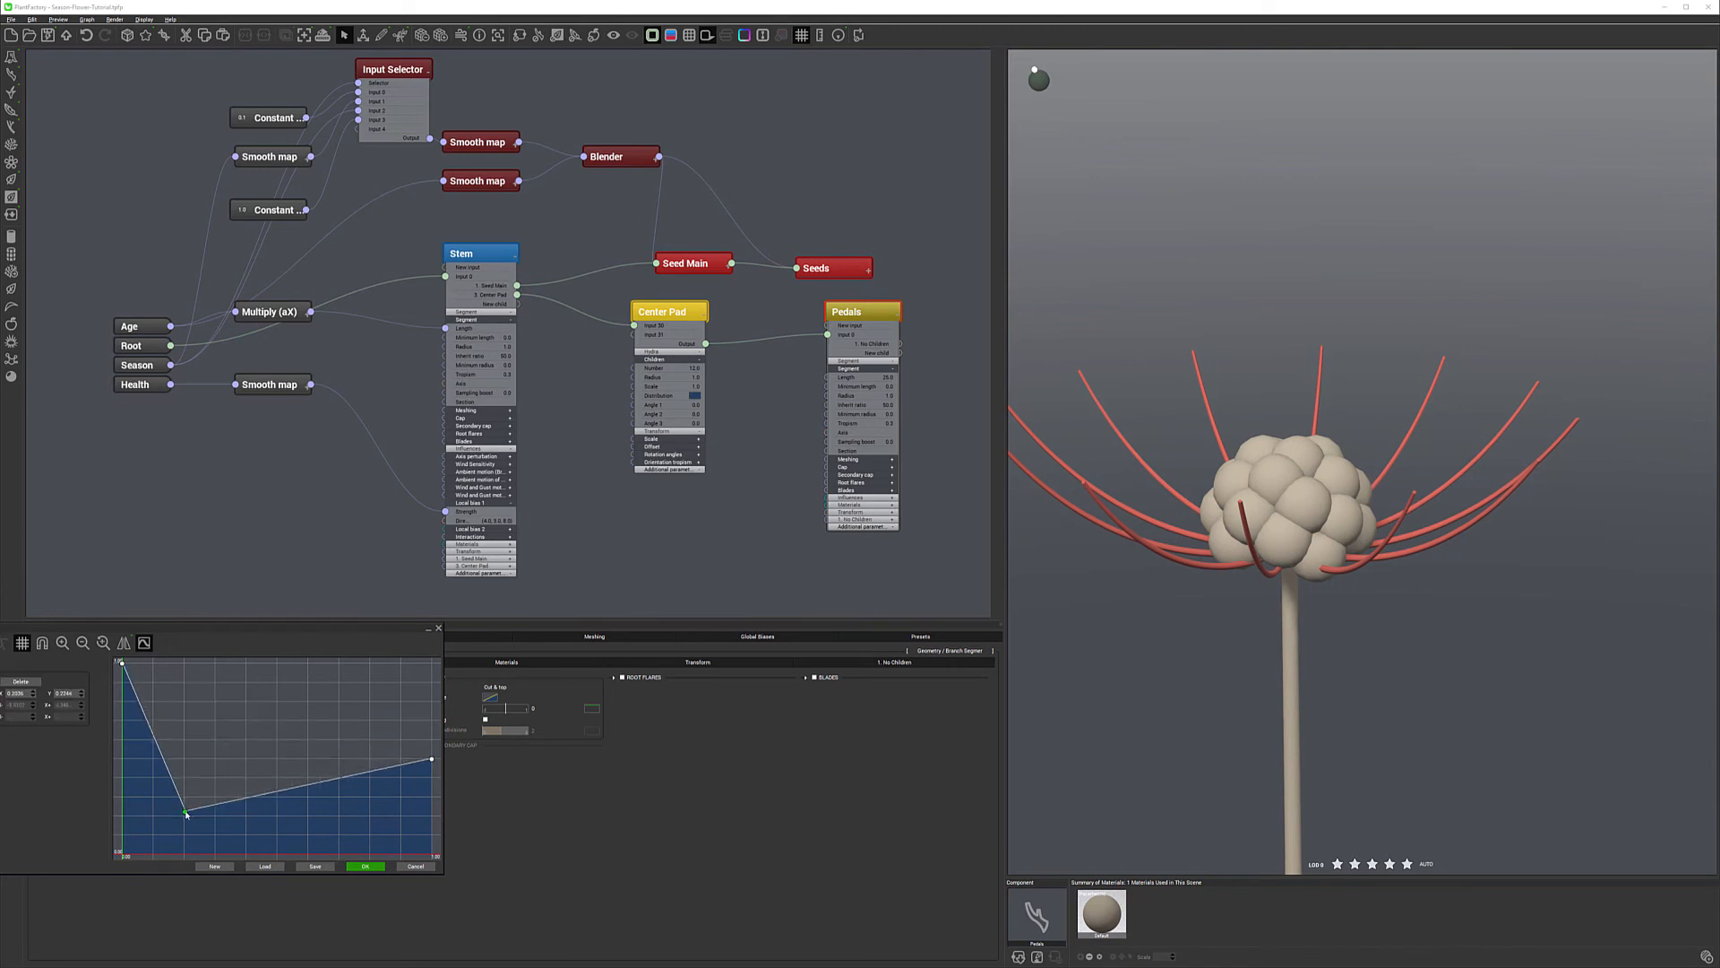
left_click_drag(432, 759, 430, 852)
left_click(186, 815)
left_click_drag(187, 817, 162, 841)
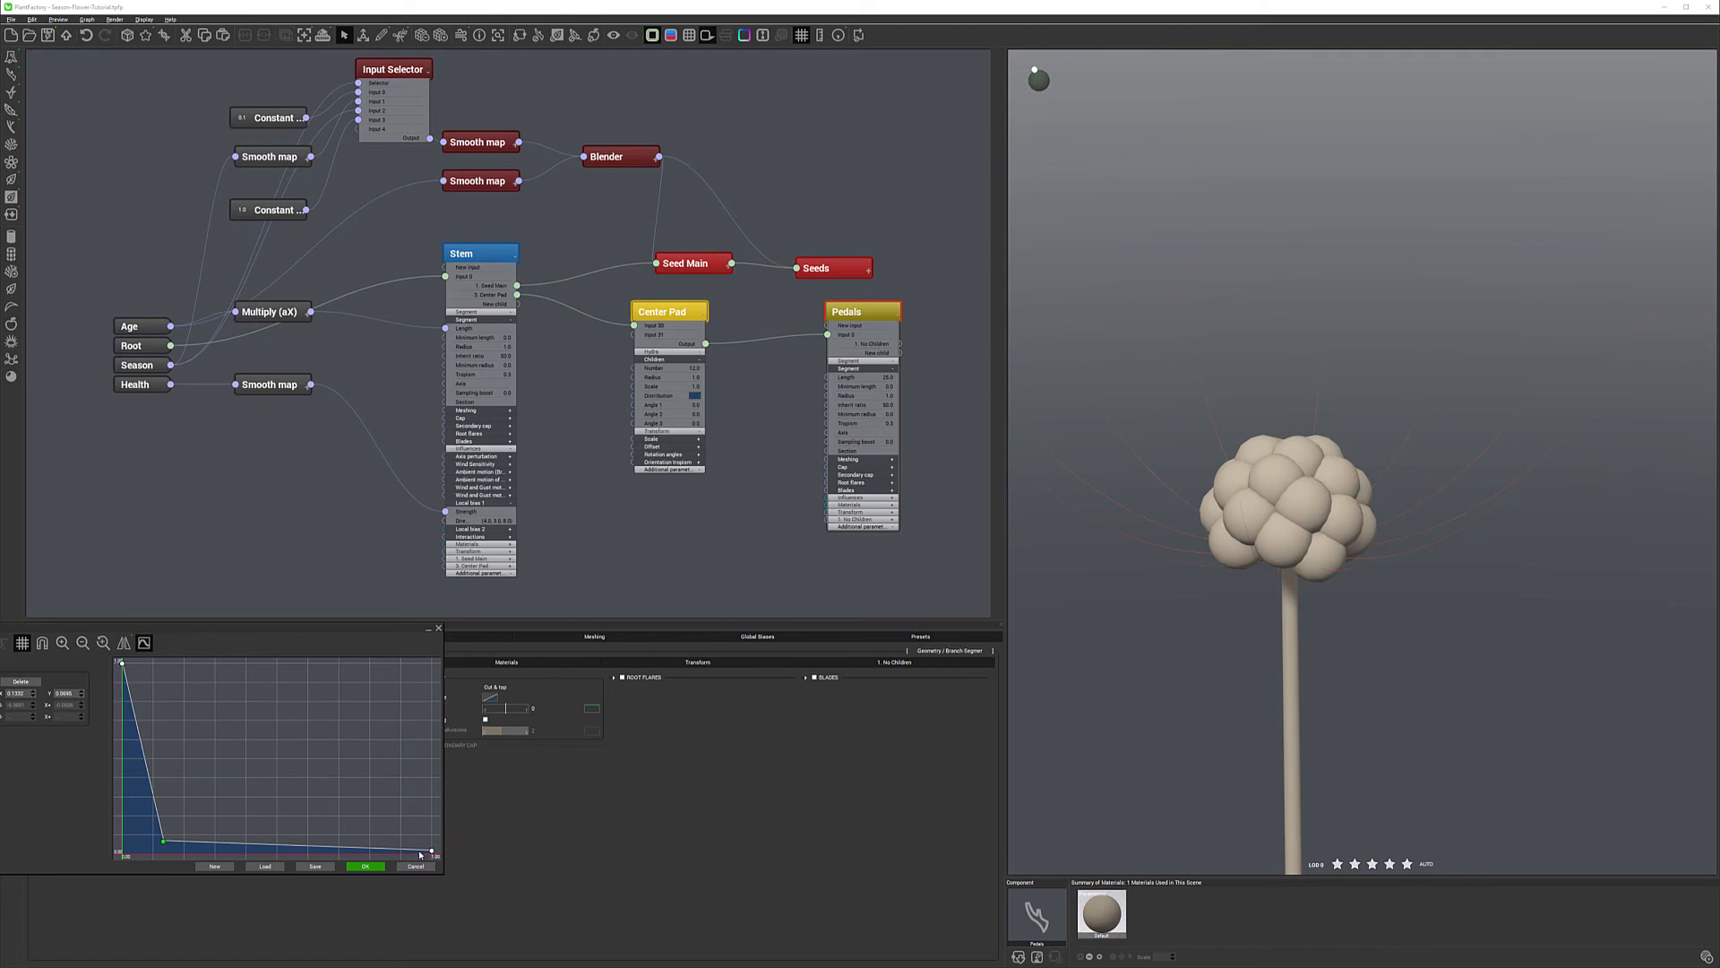
left_click_drag(432, 851, 432, 853)
left_click(365, 866)
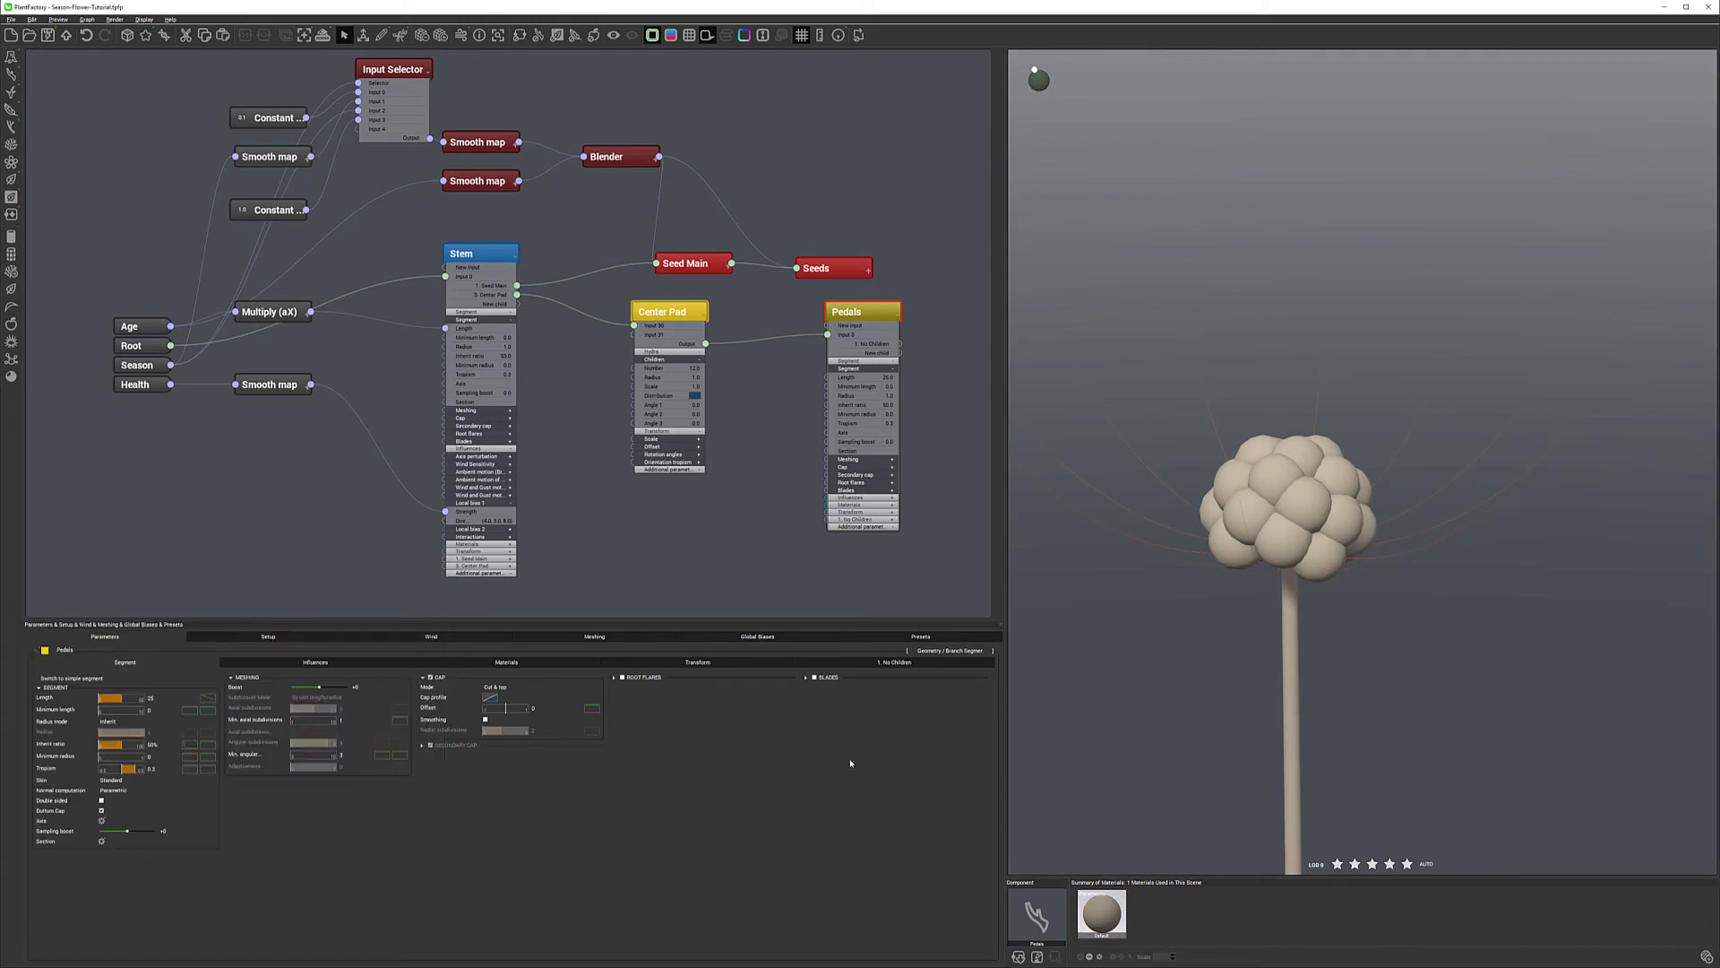
Enable Blades on the Pedals and give the Blade width profile two high middle points, a low start and a near-zero end.
left_click(815, 678)
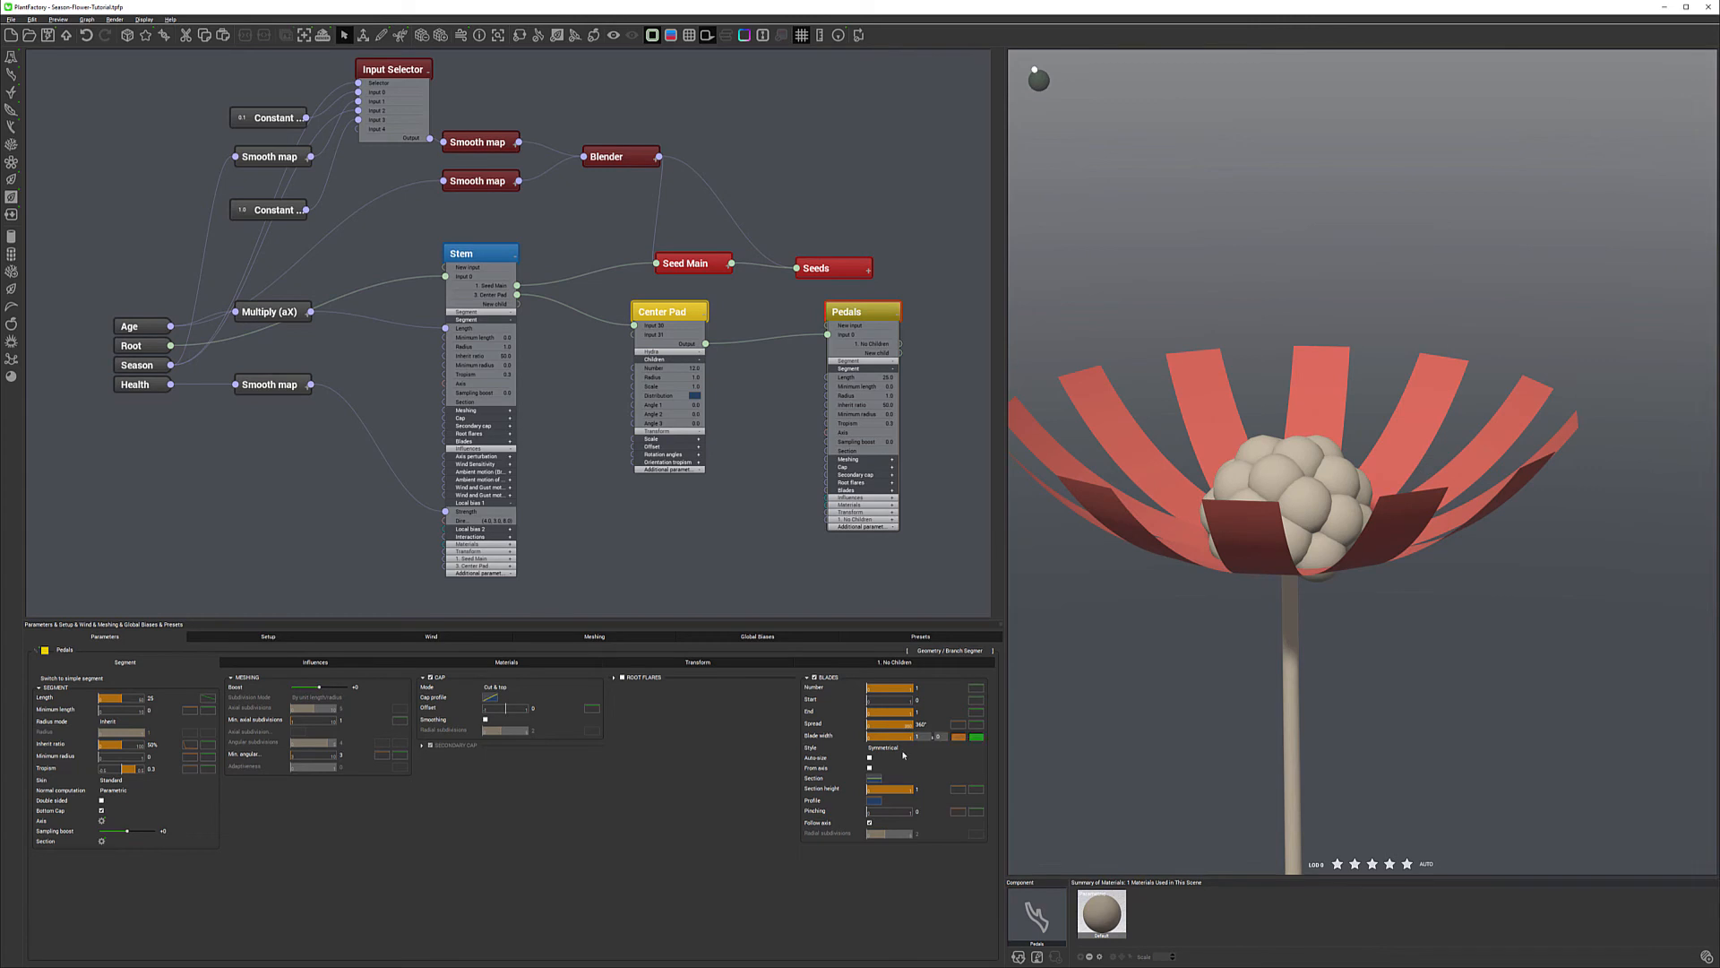
left_click(961, 738)
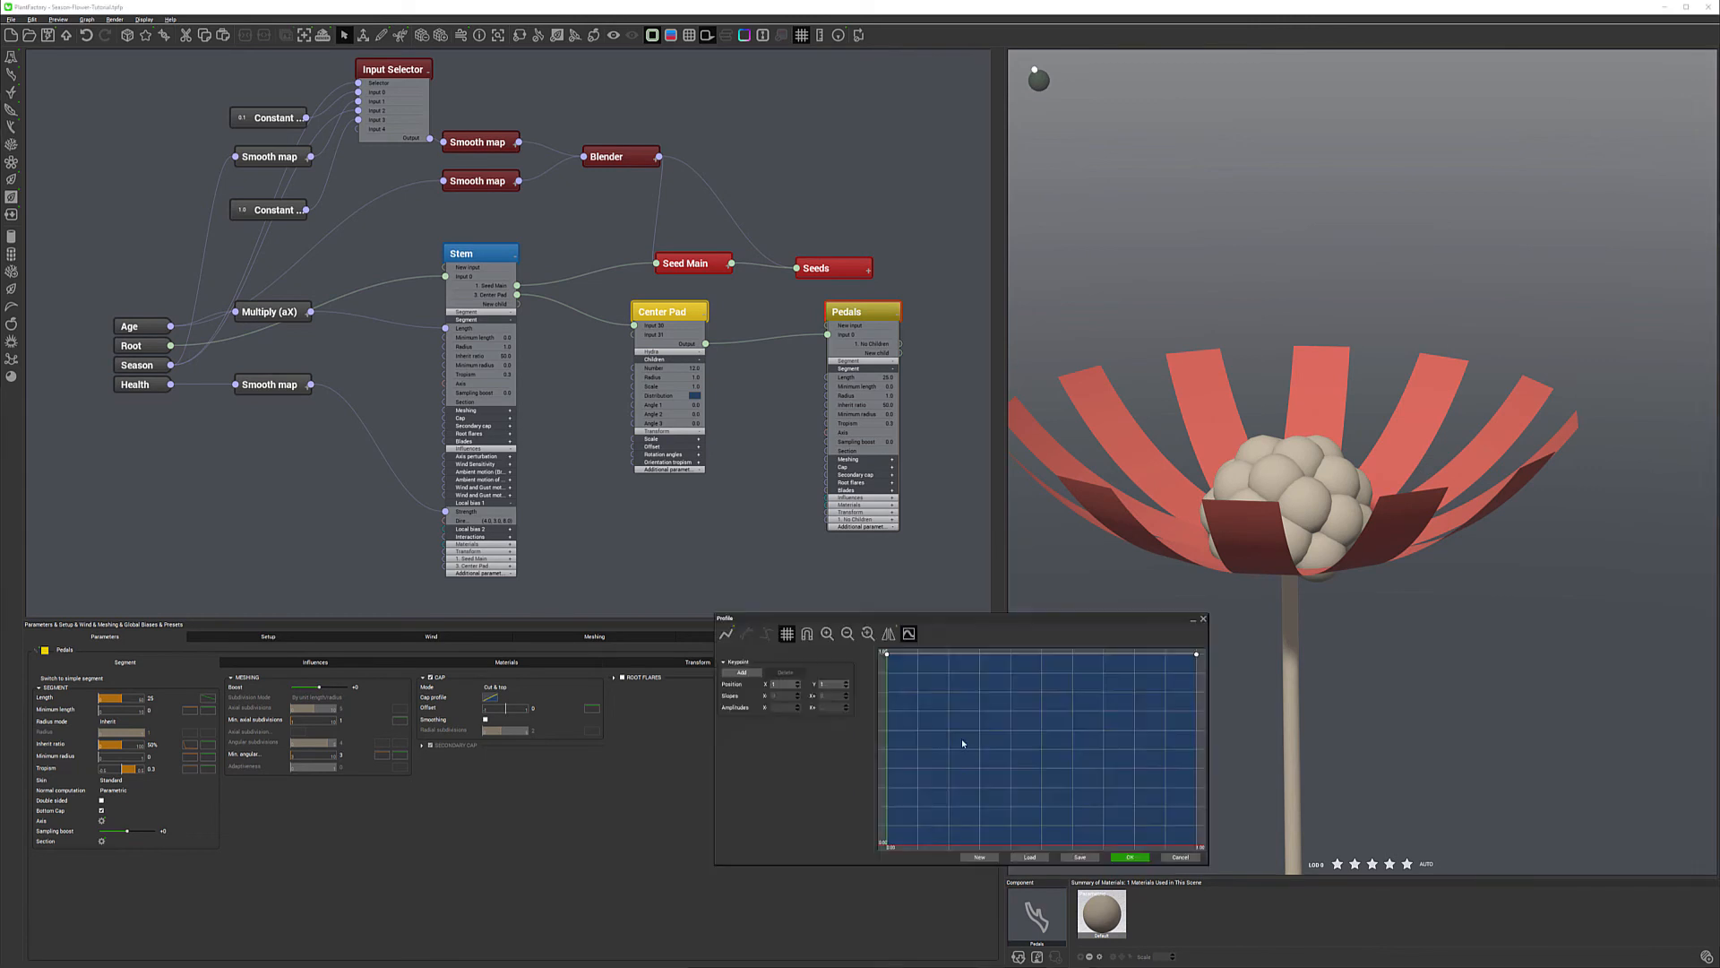
left_click(948, 656)
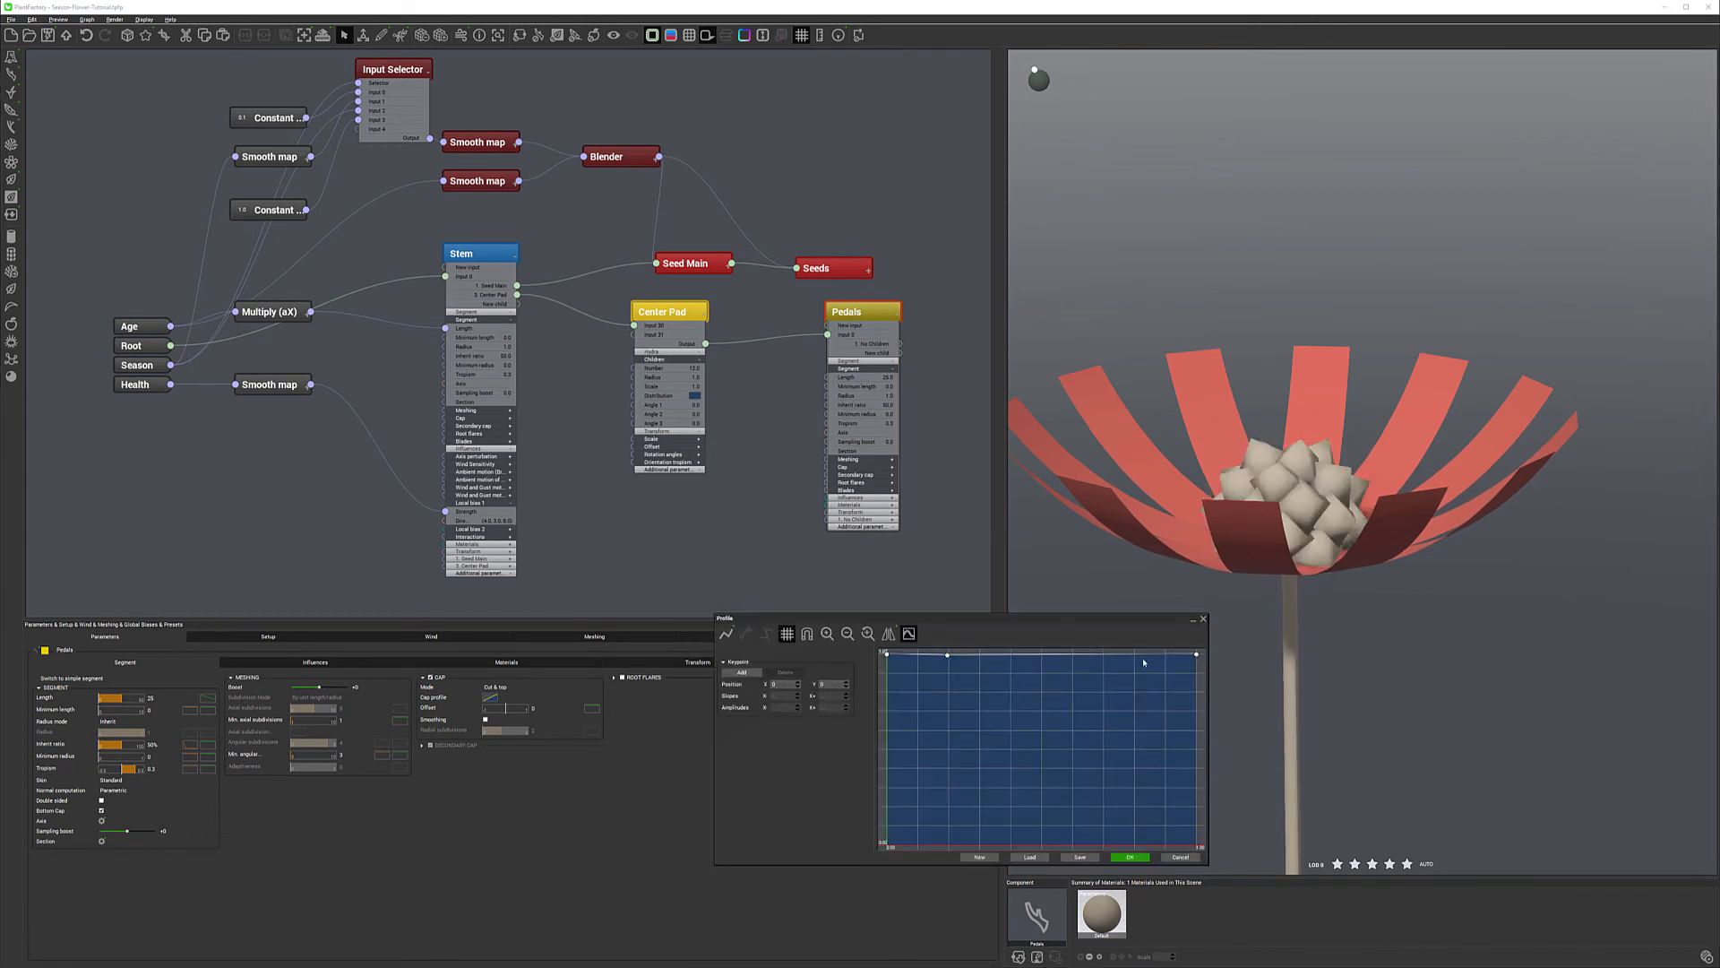
left_click(1109, 656)
left_click_drag(1198, 656, 1202, 843)
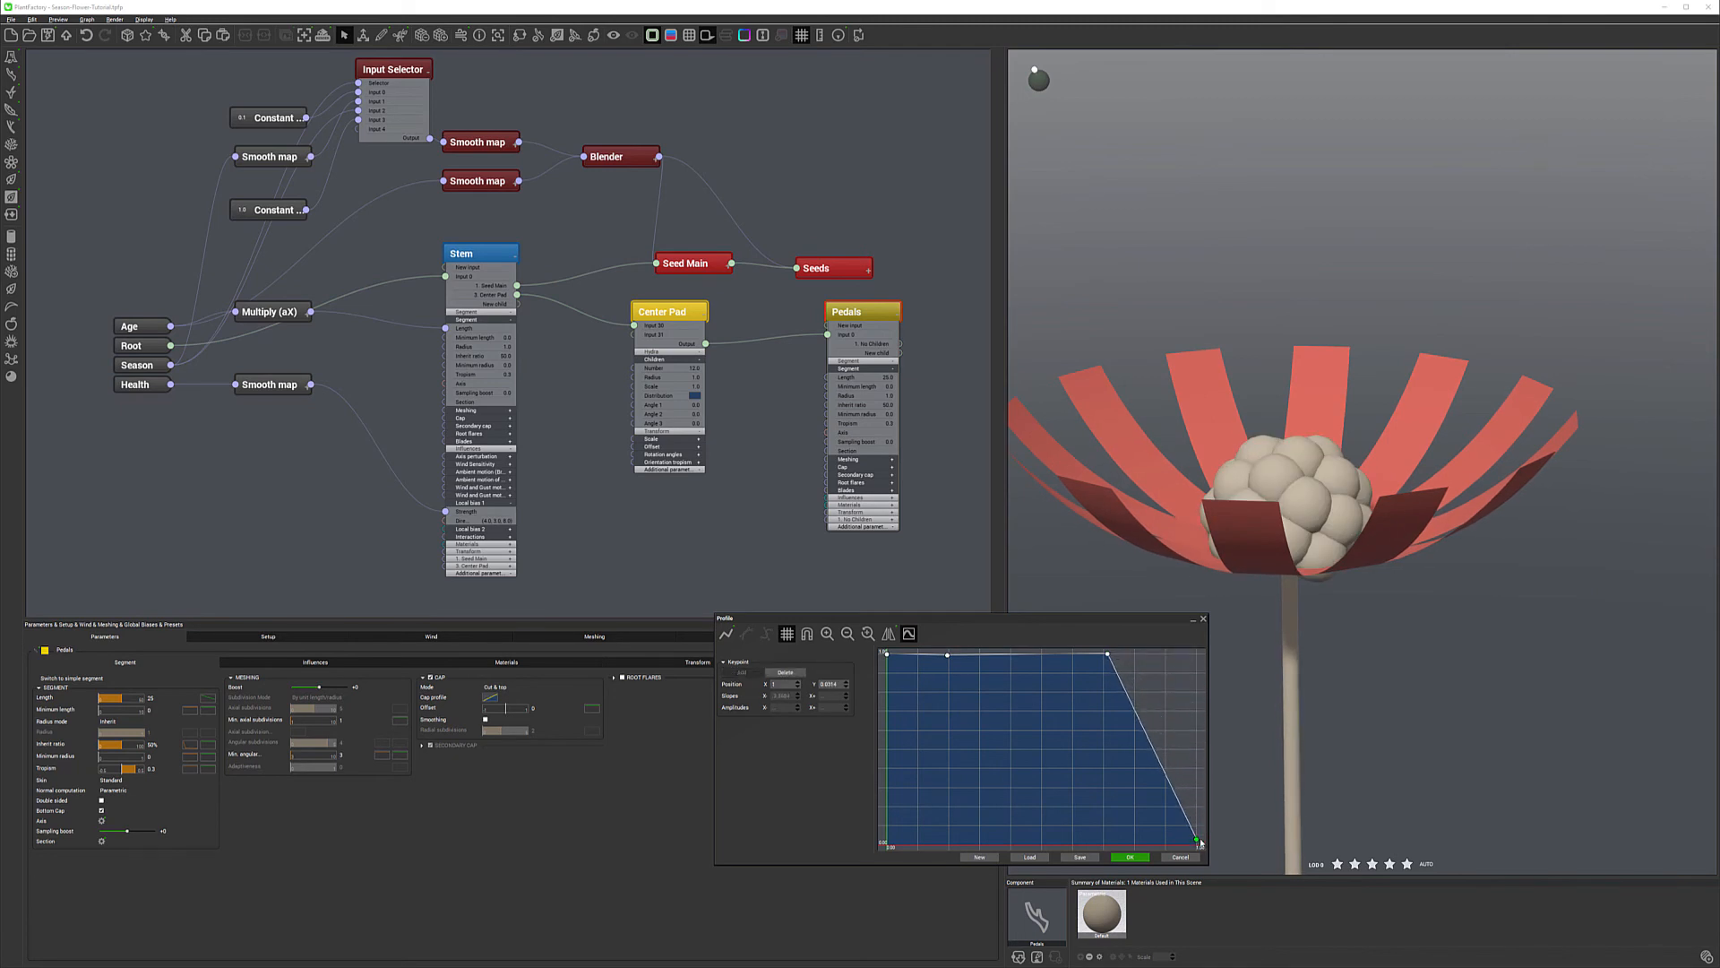
left_click_drag(886, 655, 886, 806)
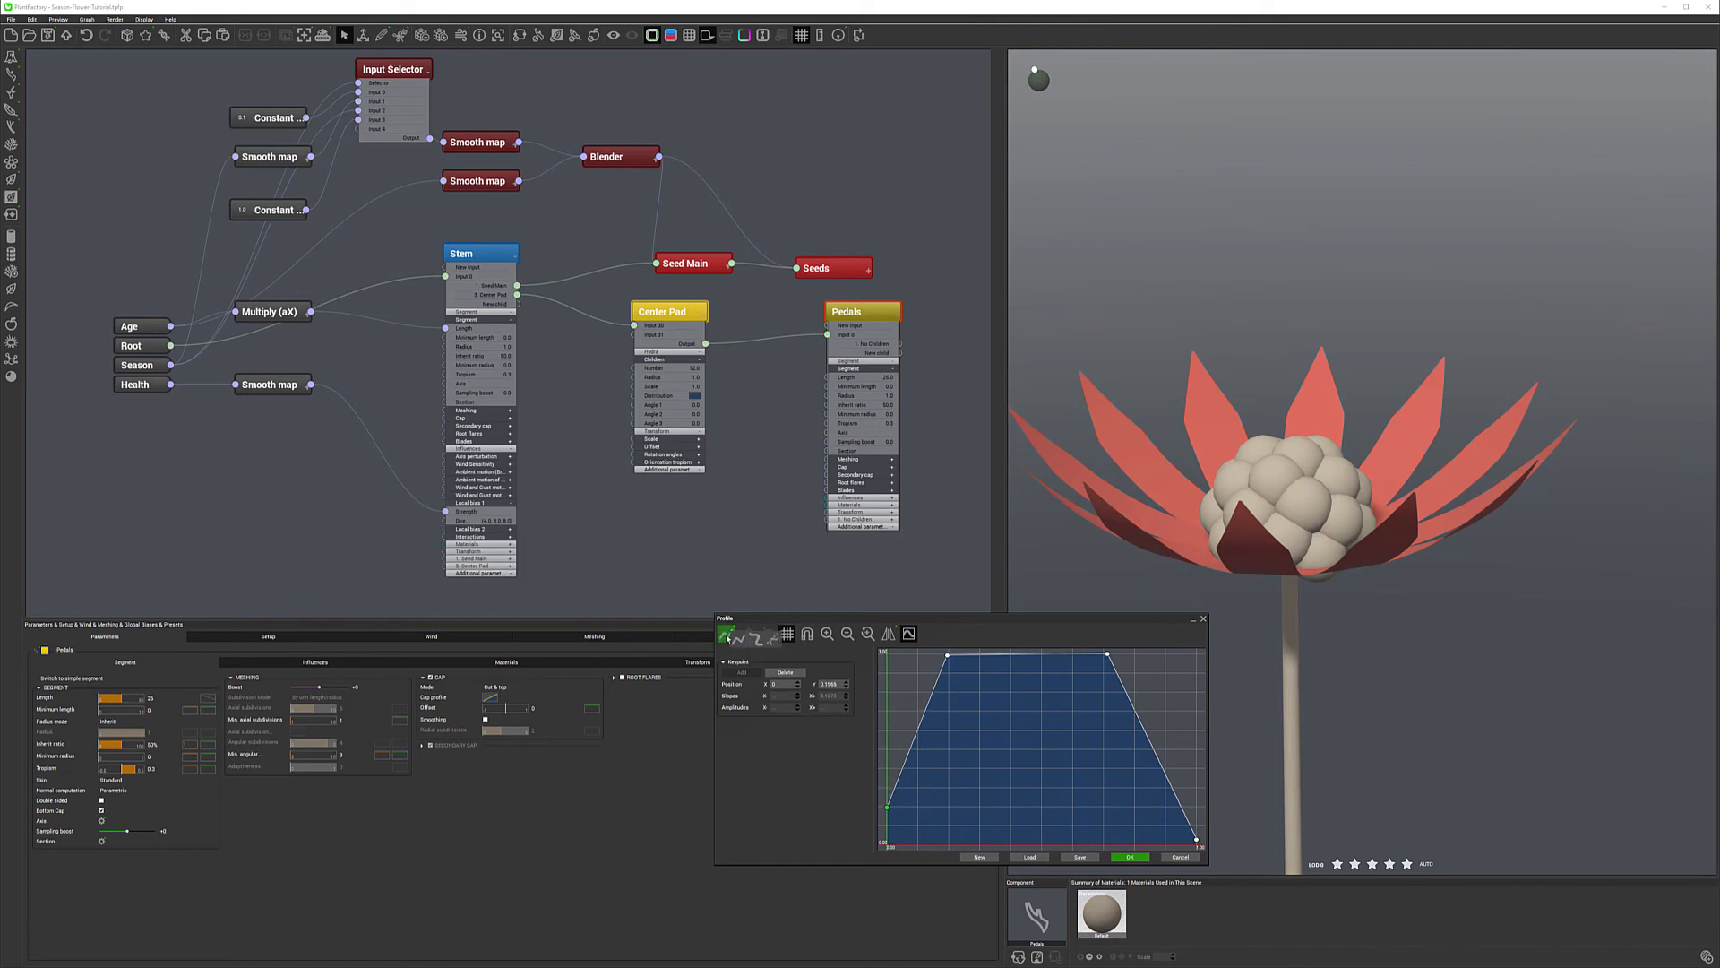
Convert the Blade width profile to a smooth curve, lower its two middle points to form a rounded hump, and apply it.
left_click(756, 639)
left_click_drag(948, 654, 959, 690)
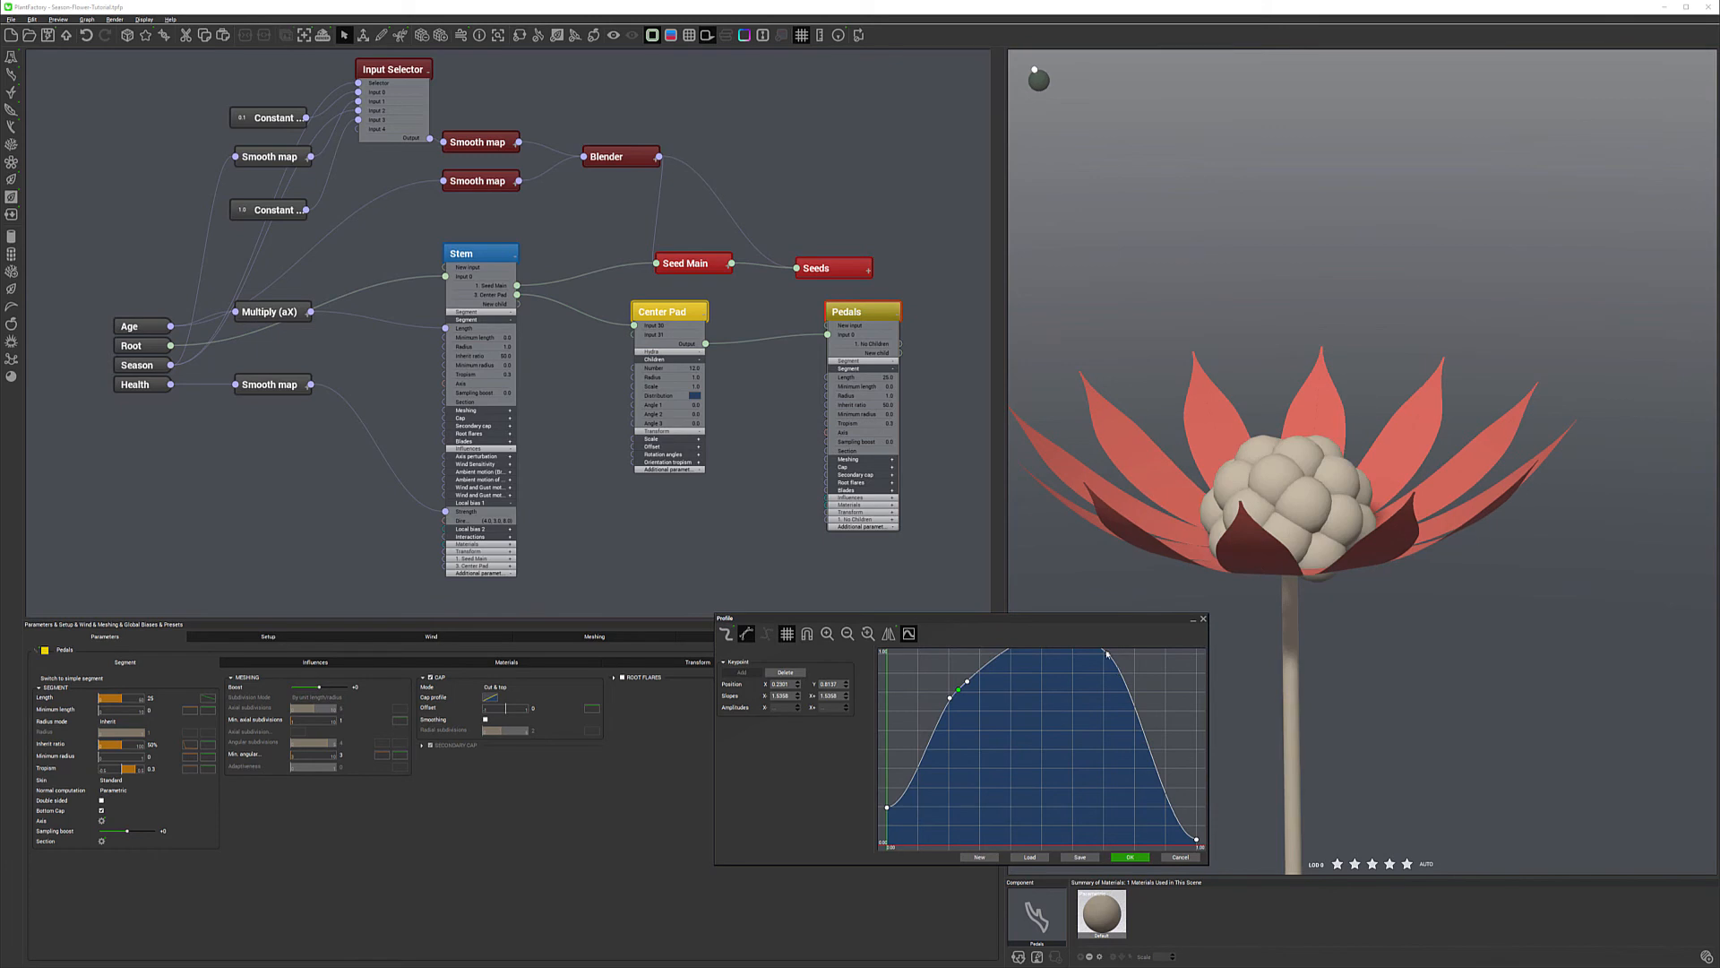
left_click_drag(1108, 657, 1113, 687)
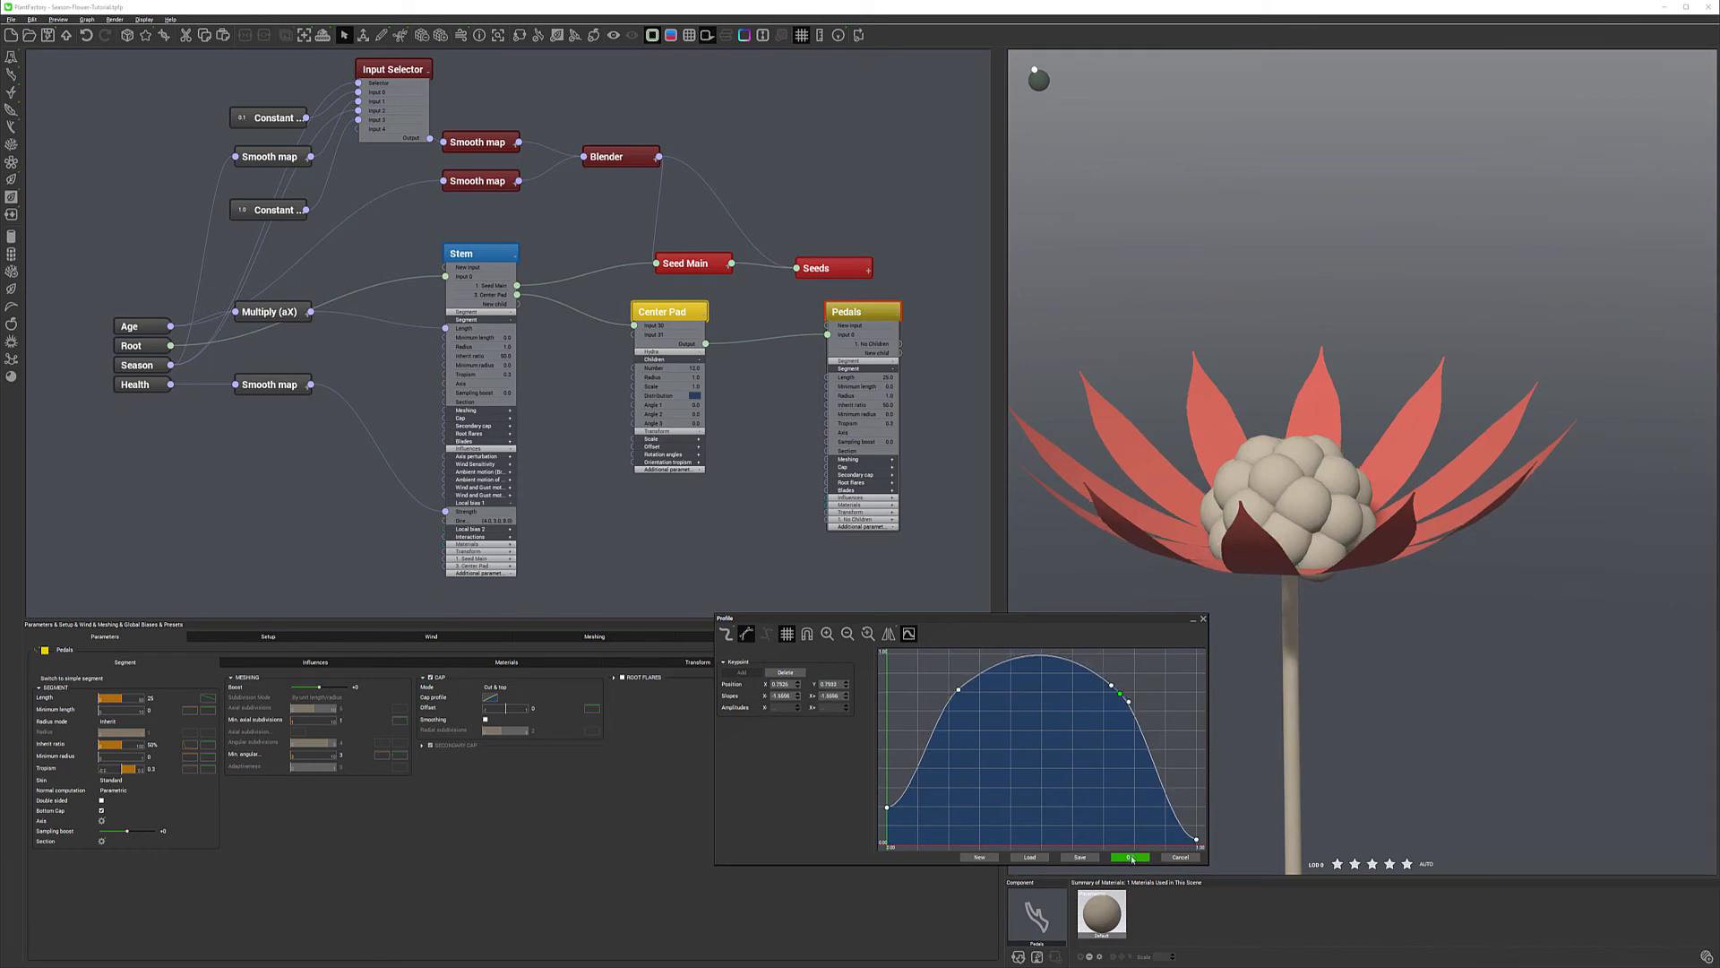
left_click(1131, 858)
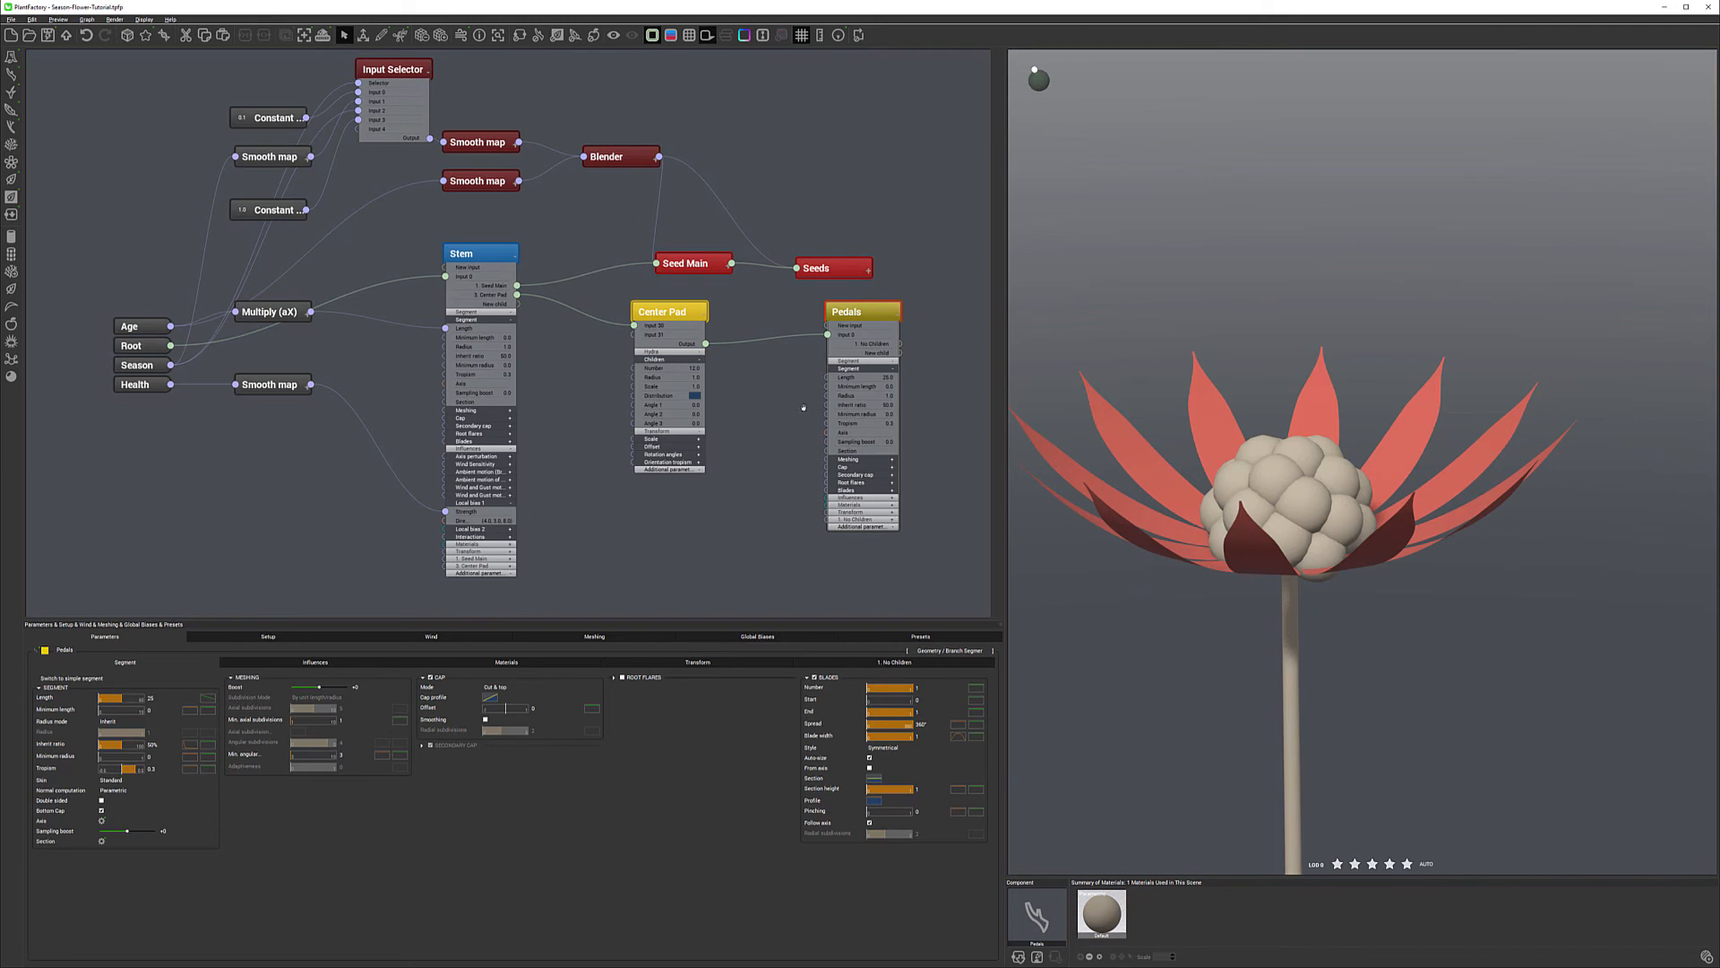
Collapse the Input Selector node that feeds the seed head's Smooth map.
middle_click_drag(797, 410, 803, 408)
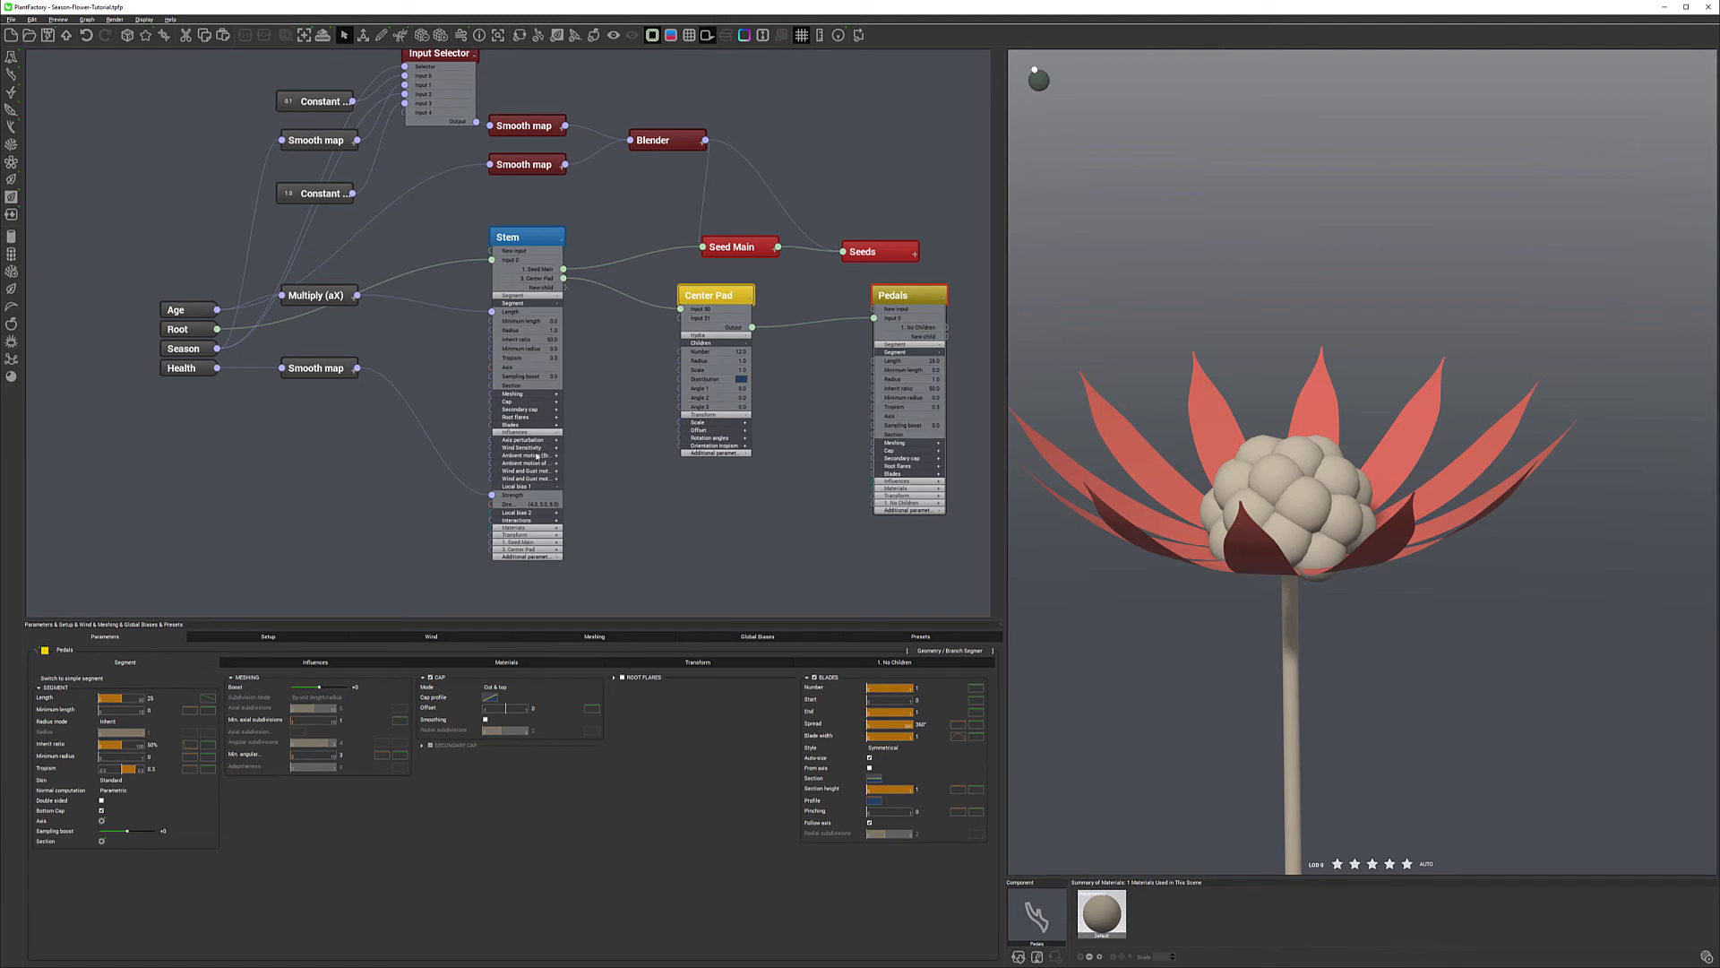
middle_click_drag(663, 472, 667, 412)
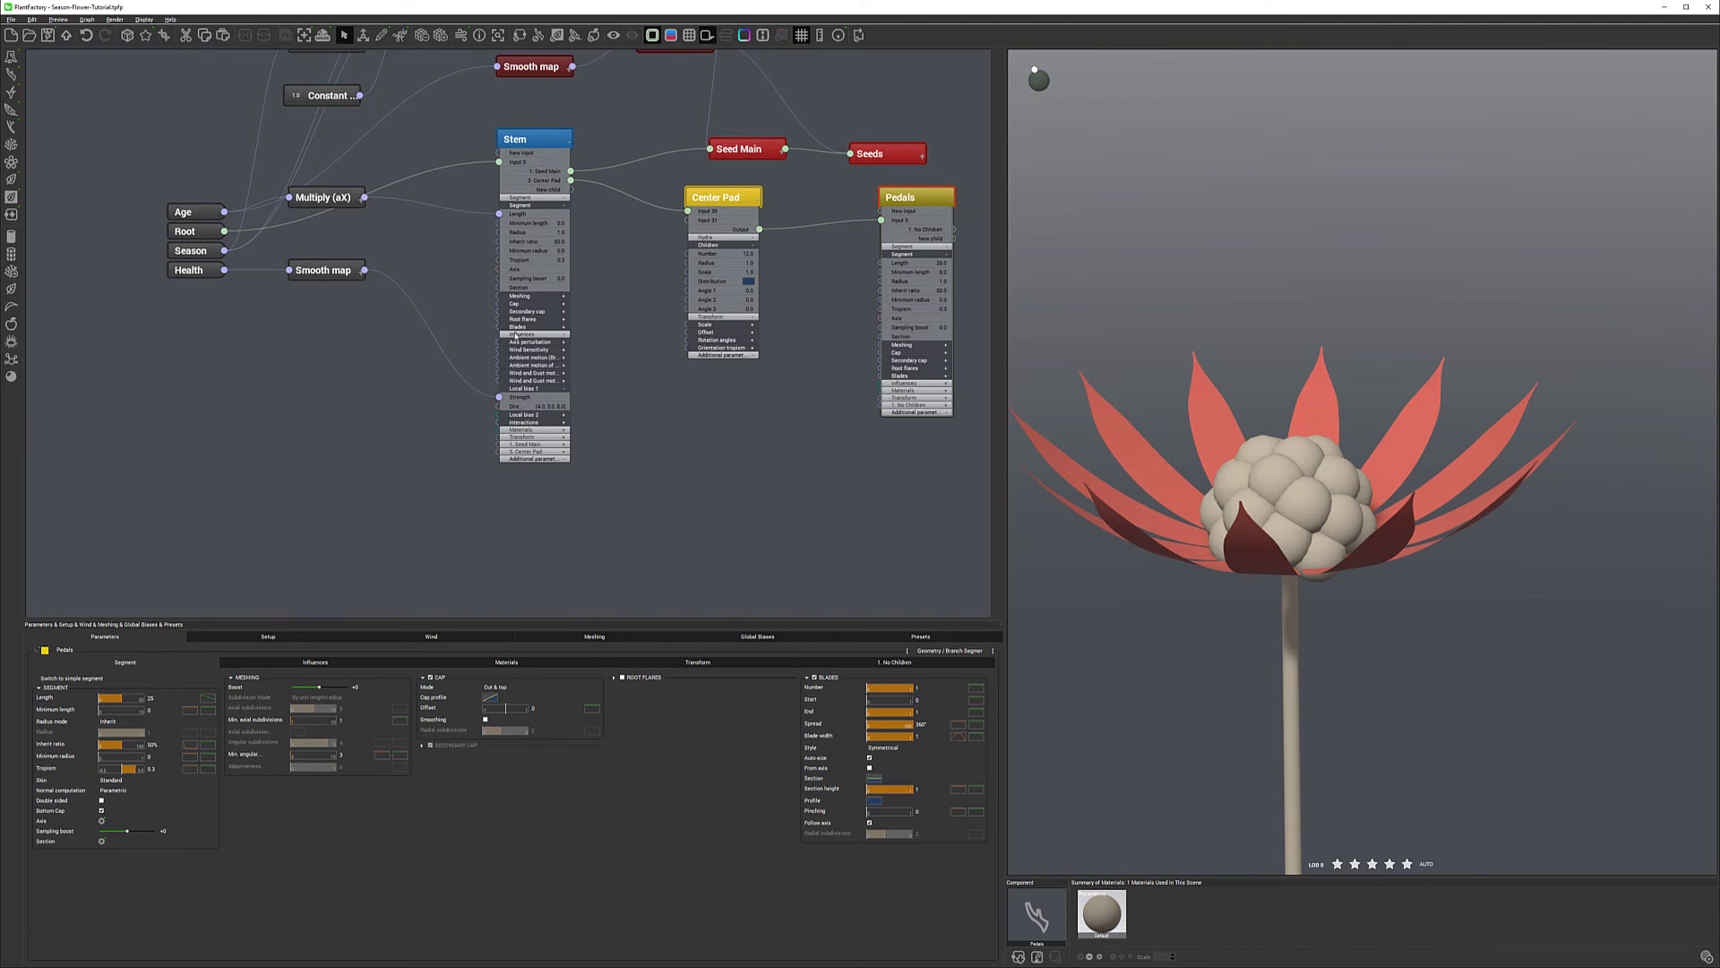
middle_click_drag(422, 330, 421, 357)
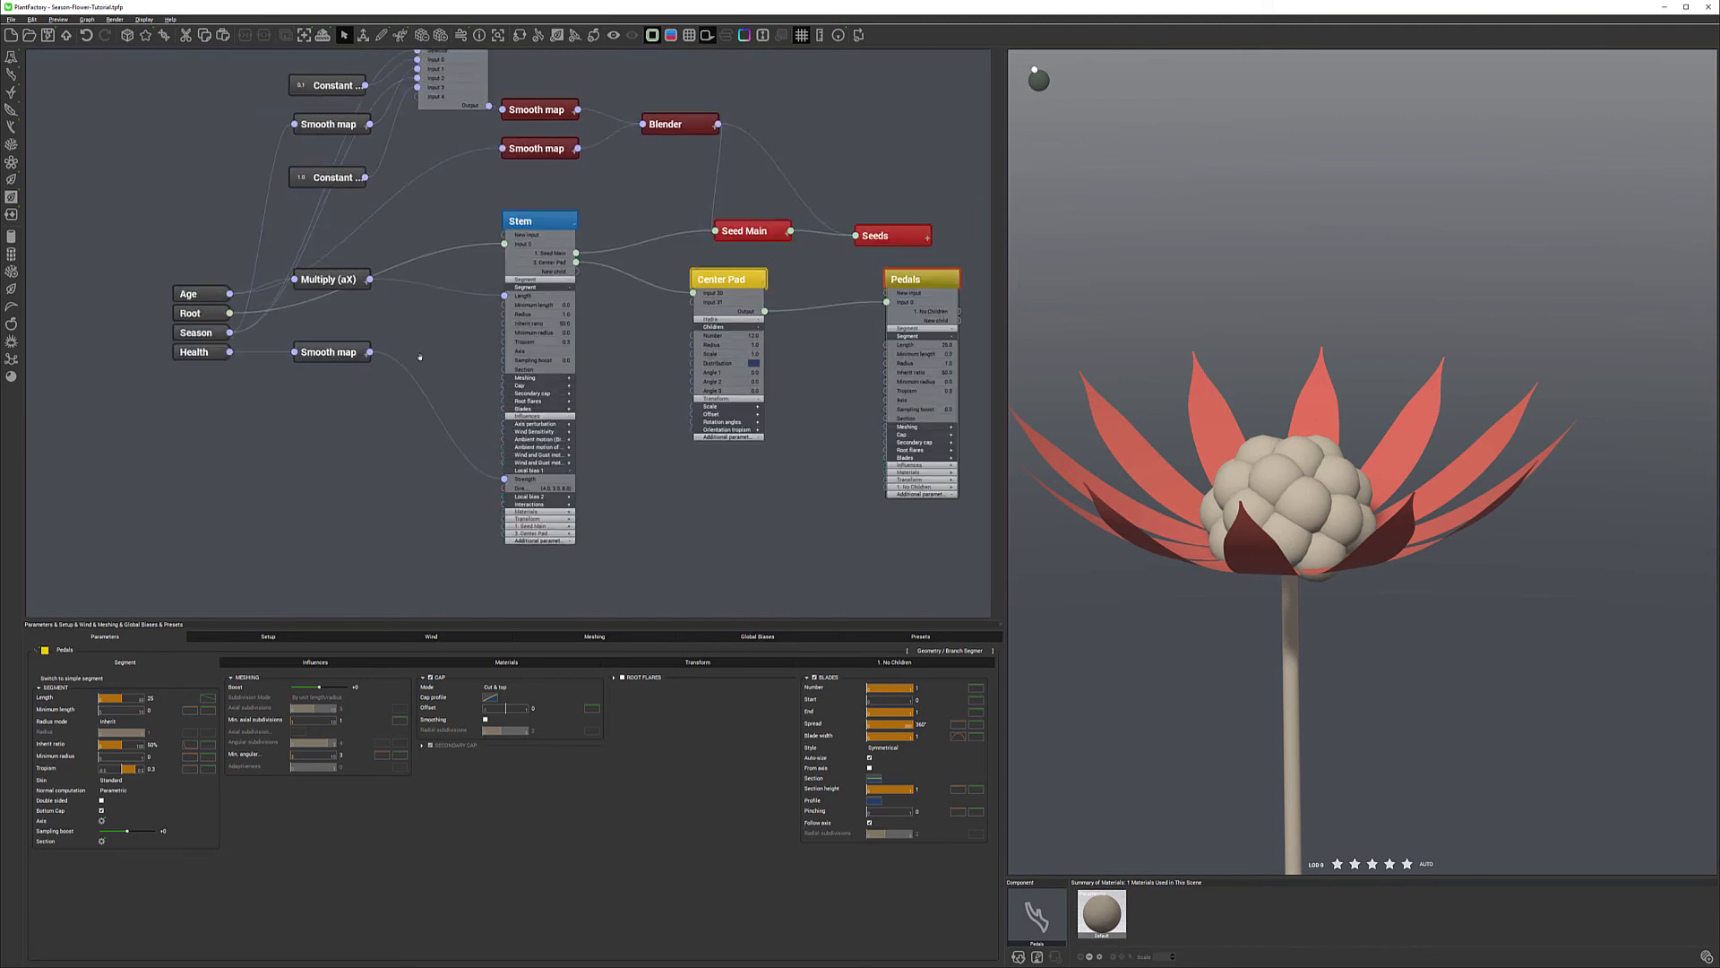
middle_click_drag(422, 431, 422, 434)
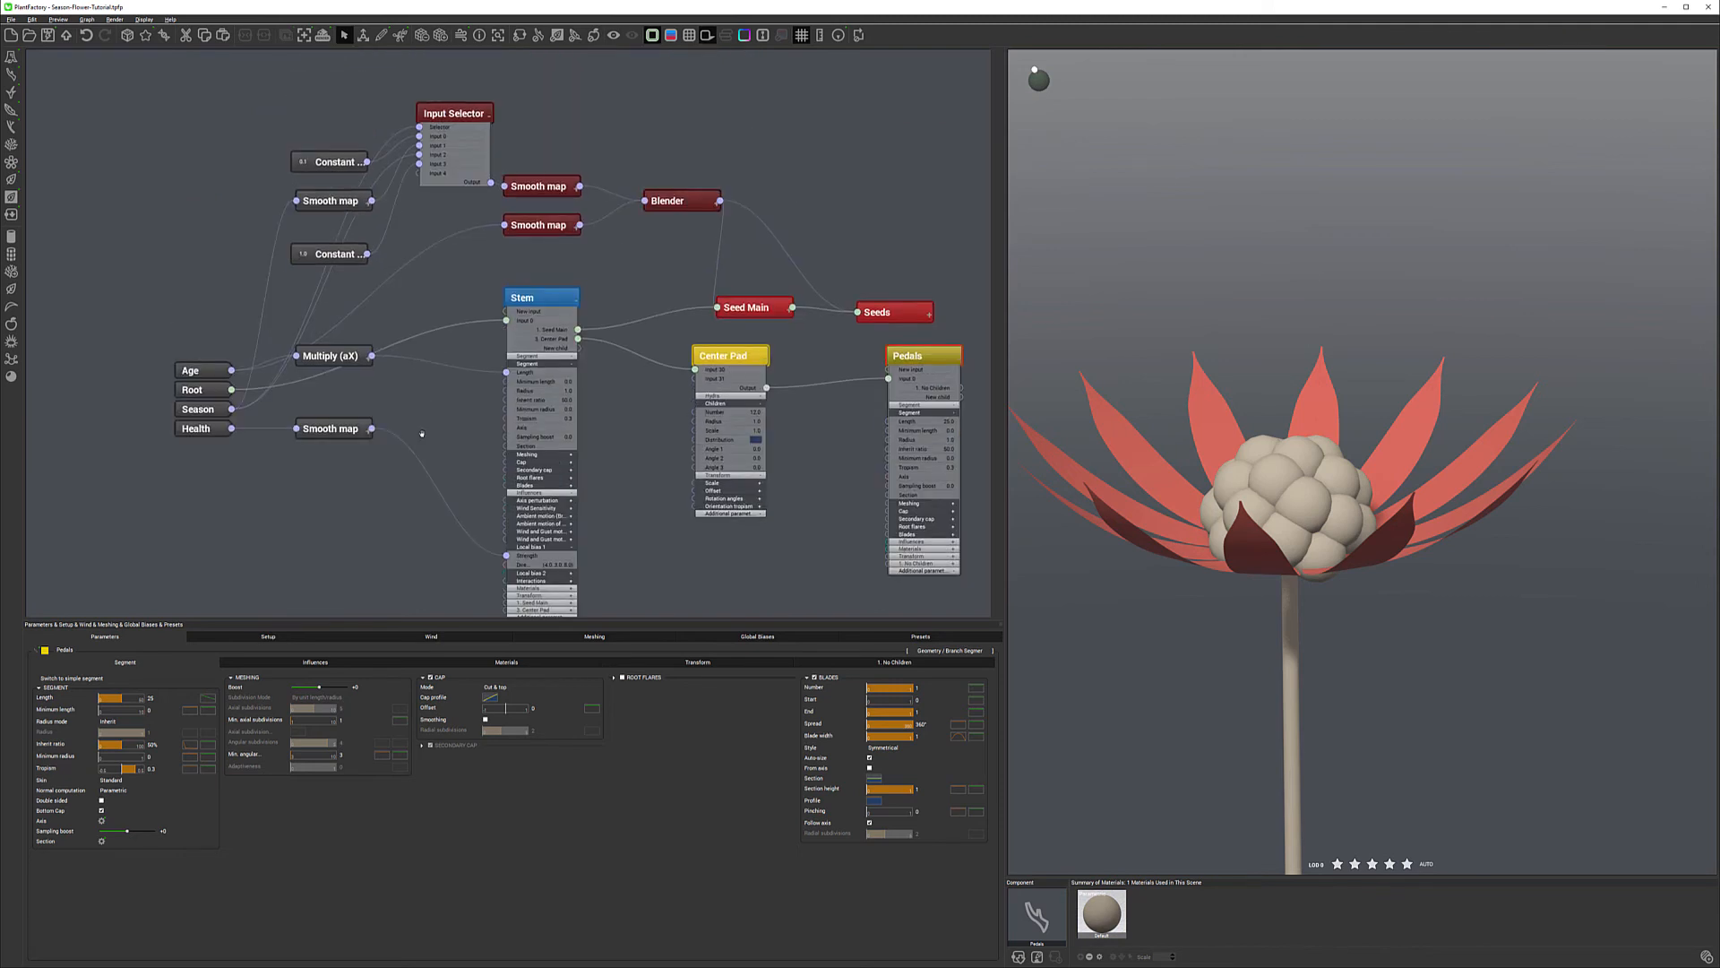
left_click(488, 116)
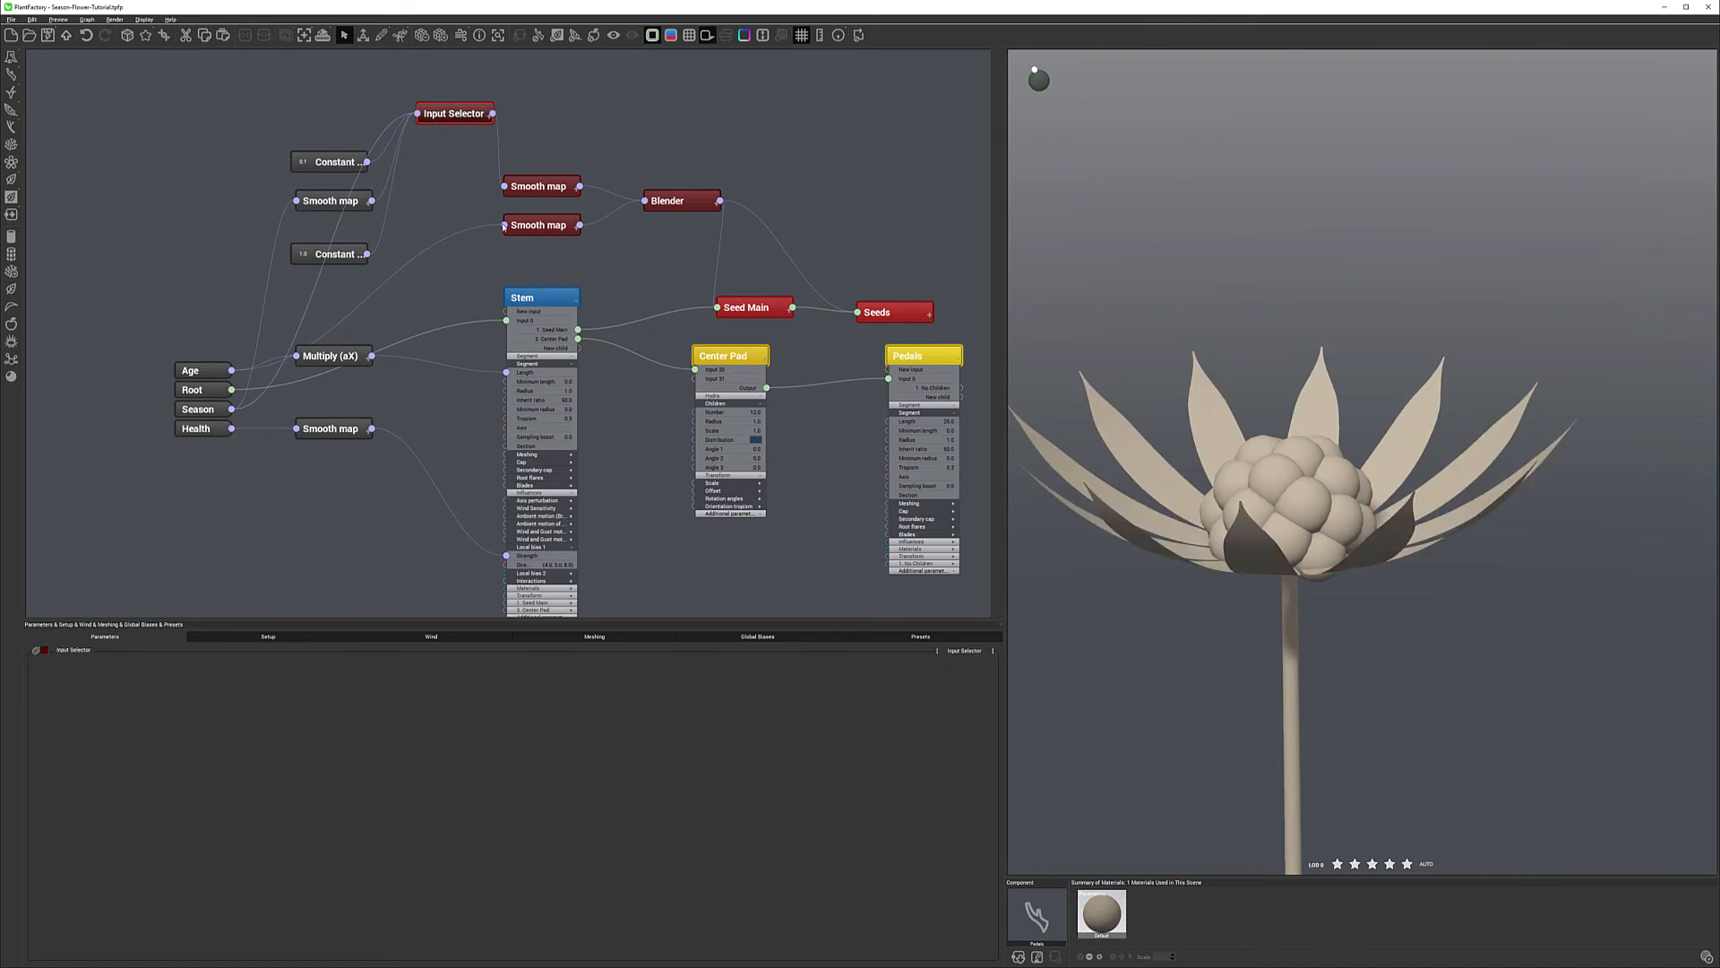
Add a Smooth map filter node and place it below the Smooth map connected to Health.
middle_click_drag(633, 281, 657, 348)
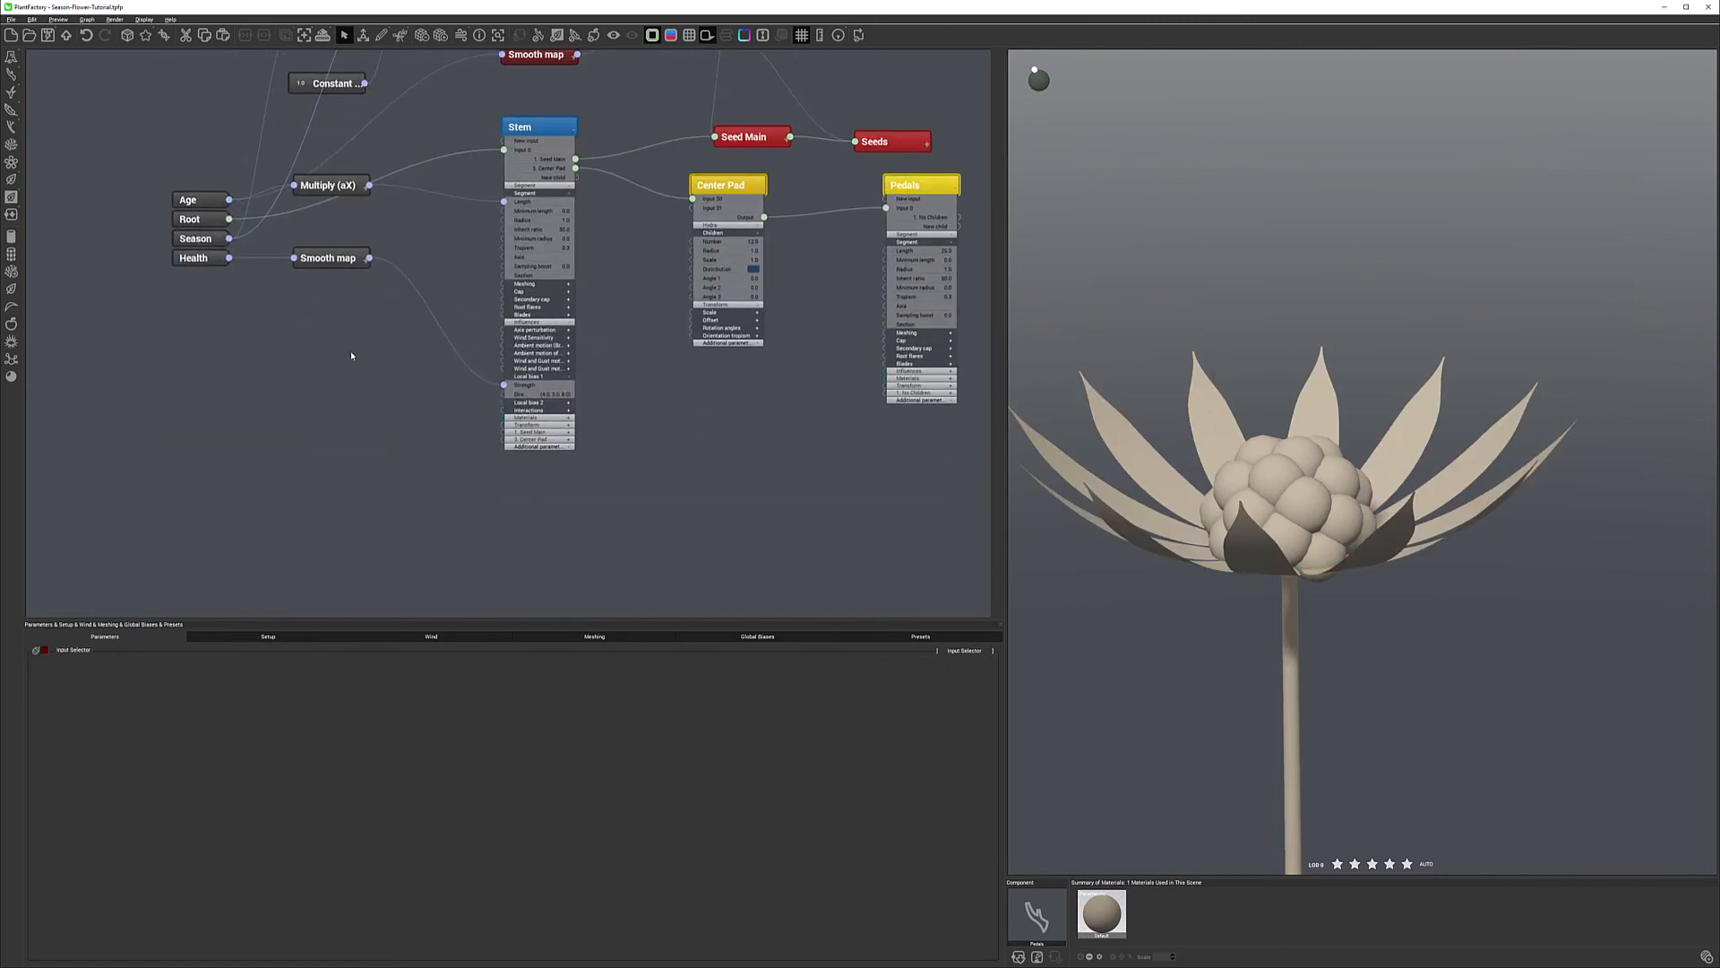
right_click(396, 359)
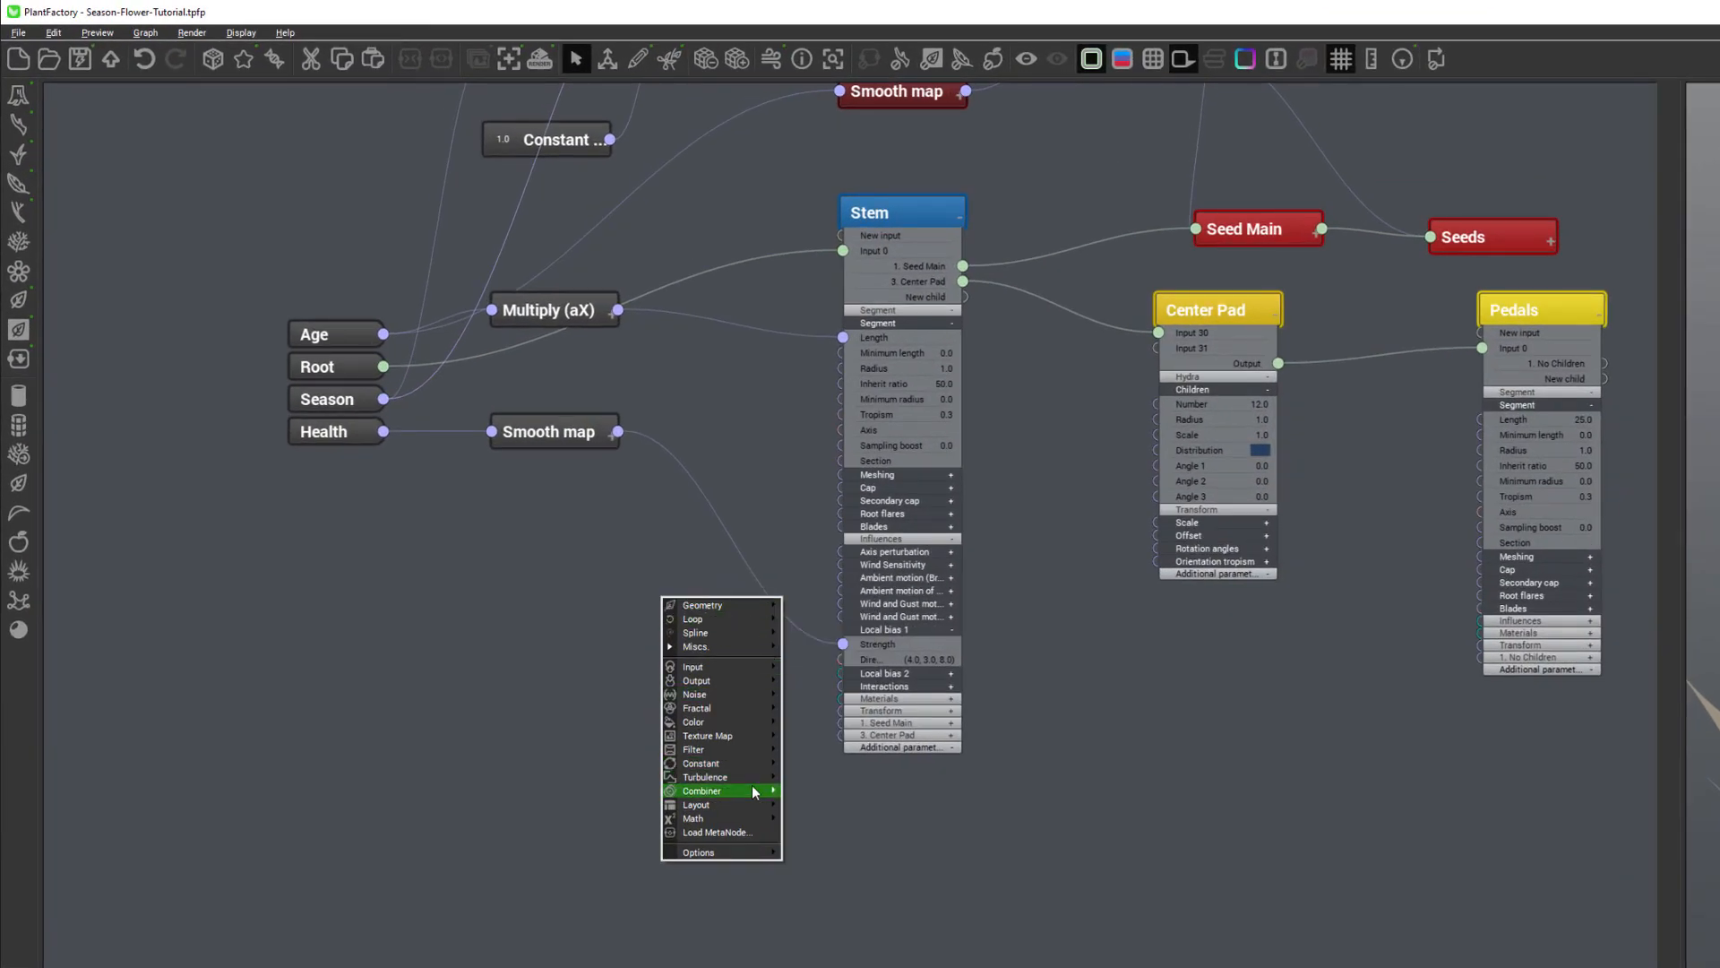
mouse_move(751, 768)
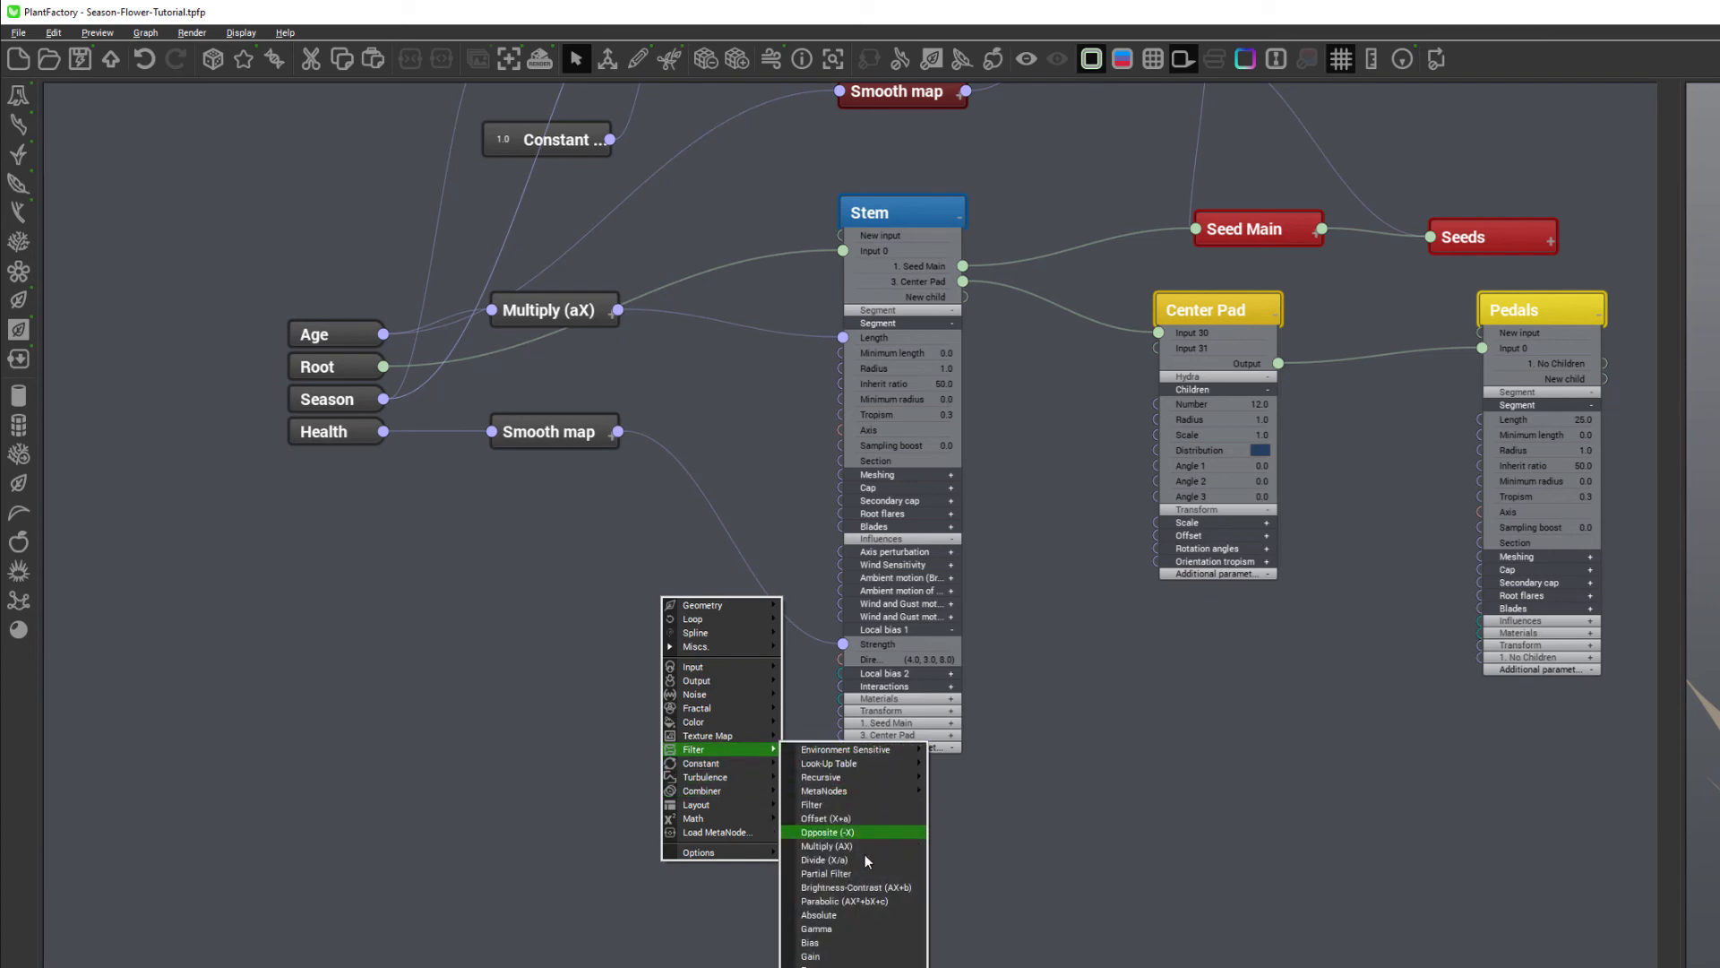
left_click(826, 965)
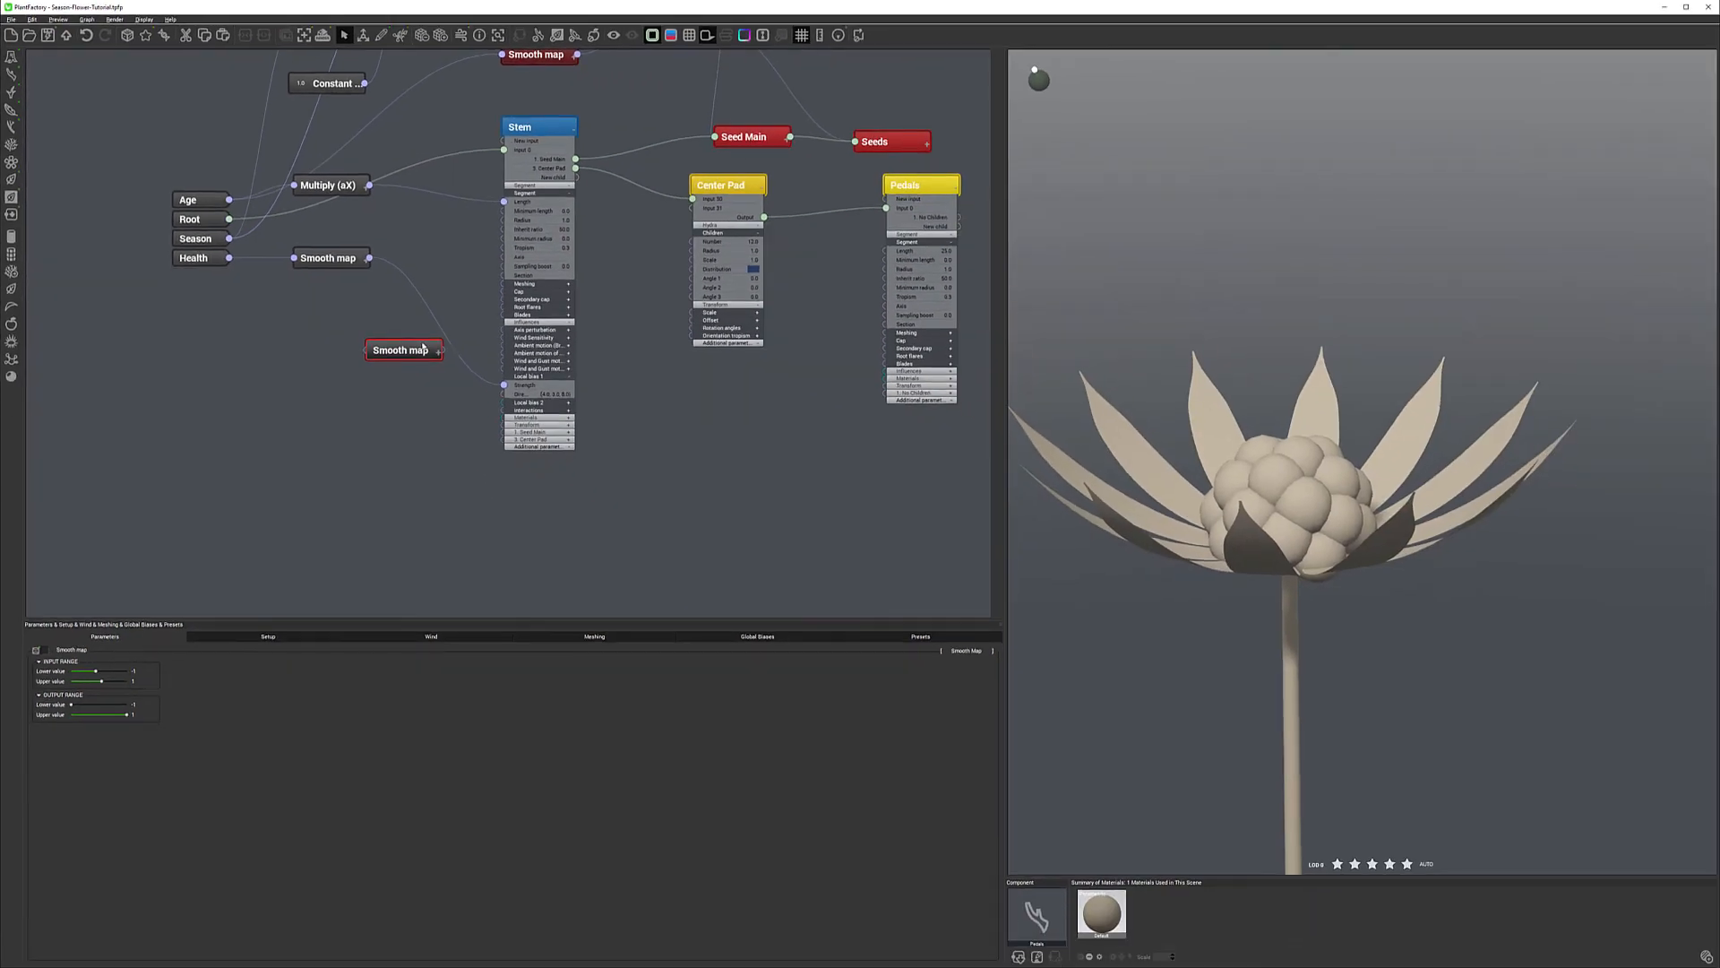
left_click_drag(562, 464, 477, 475)
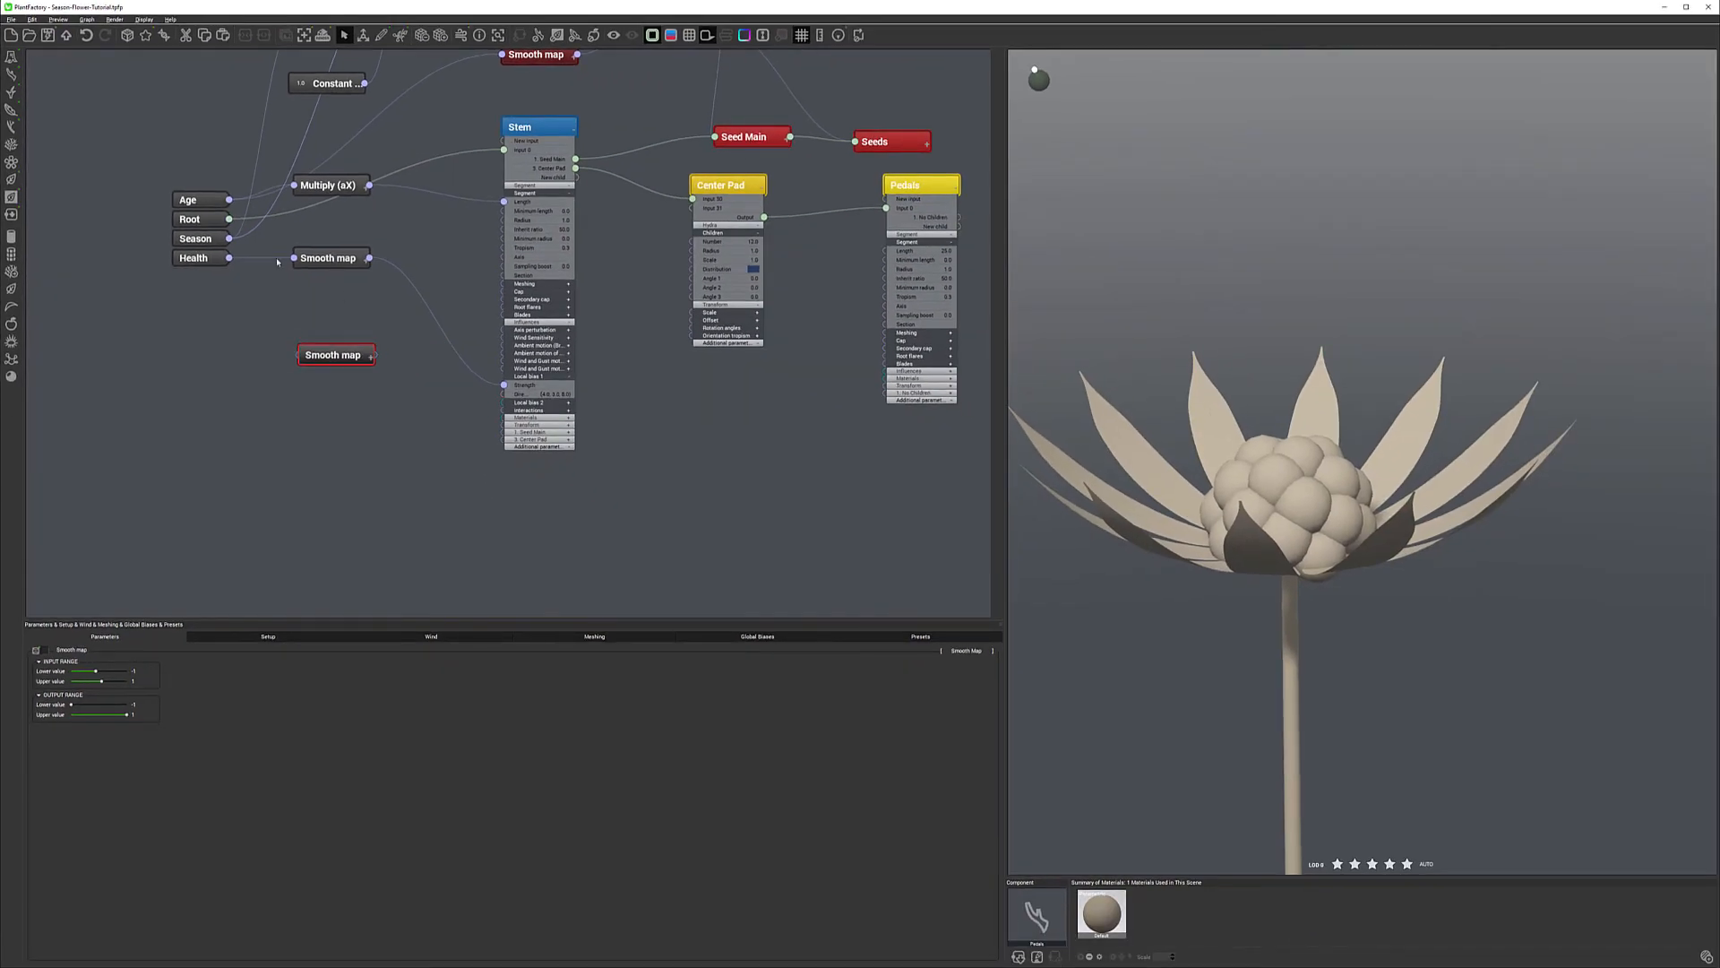
Add a Blender combiner node and place it below the Center Pad, just past the Stem node.
right_click(433, 419)
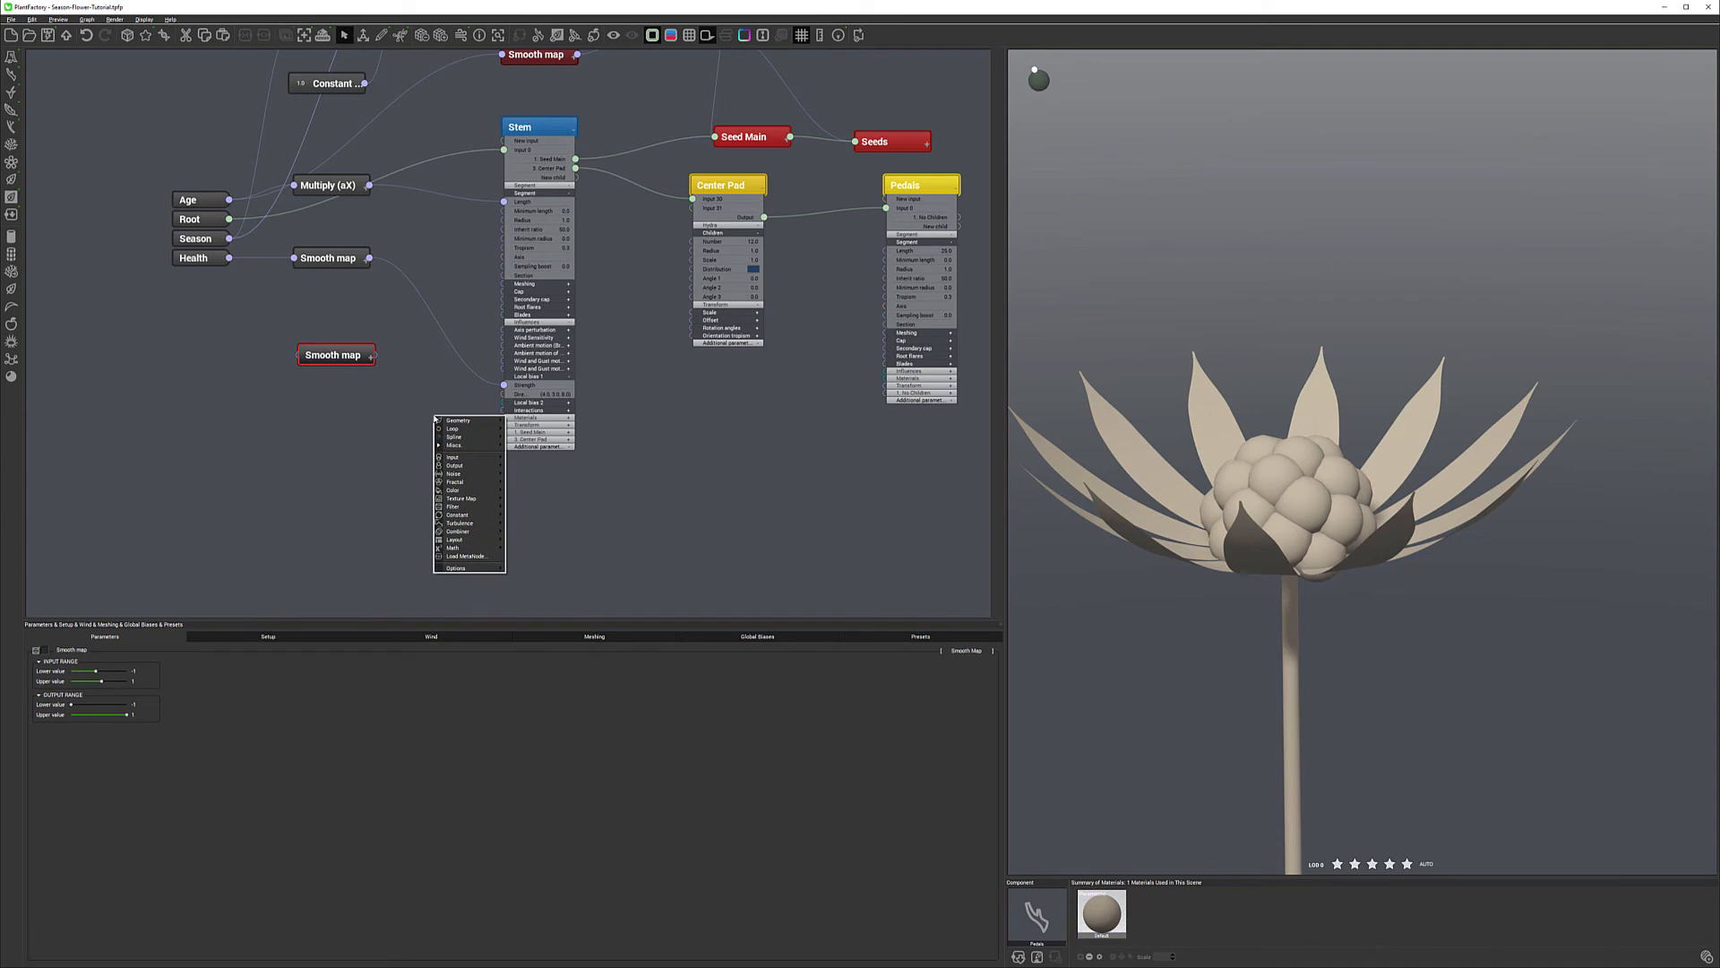
mouse_move(476, 476)
mouse_move(466, 532)
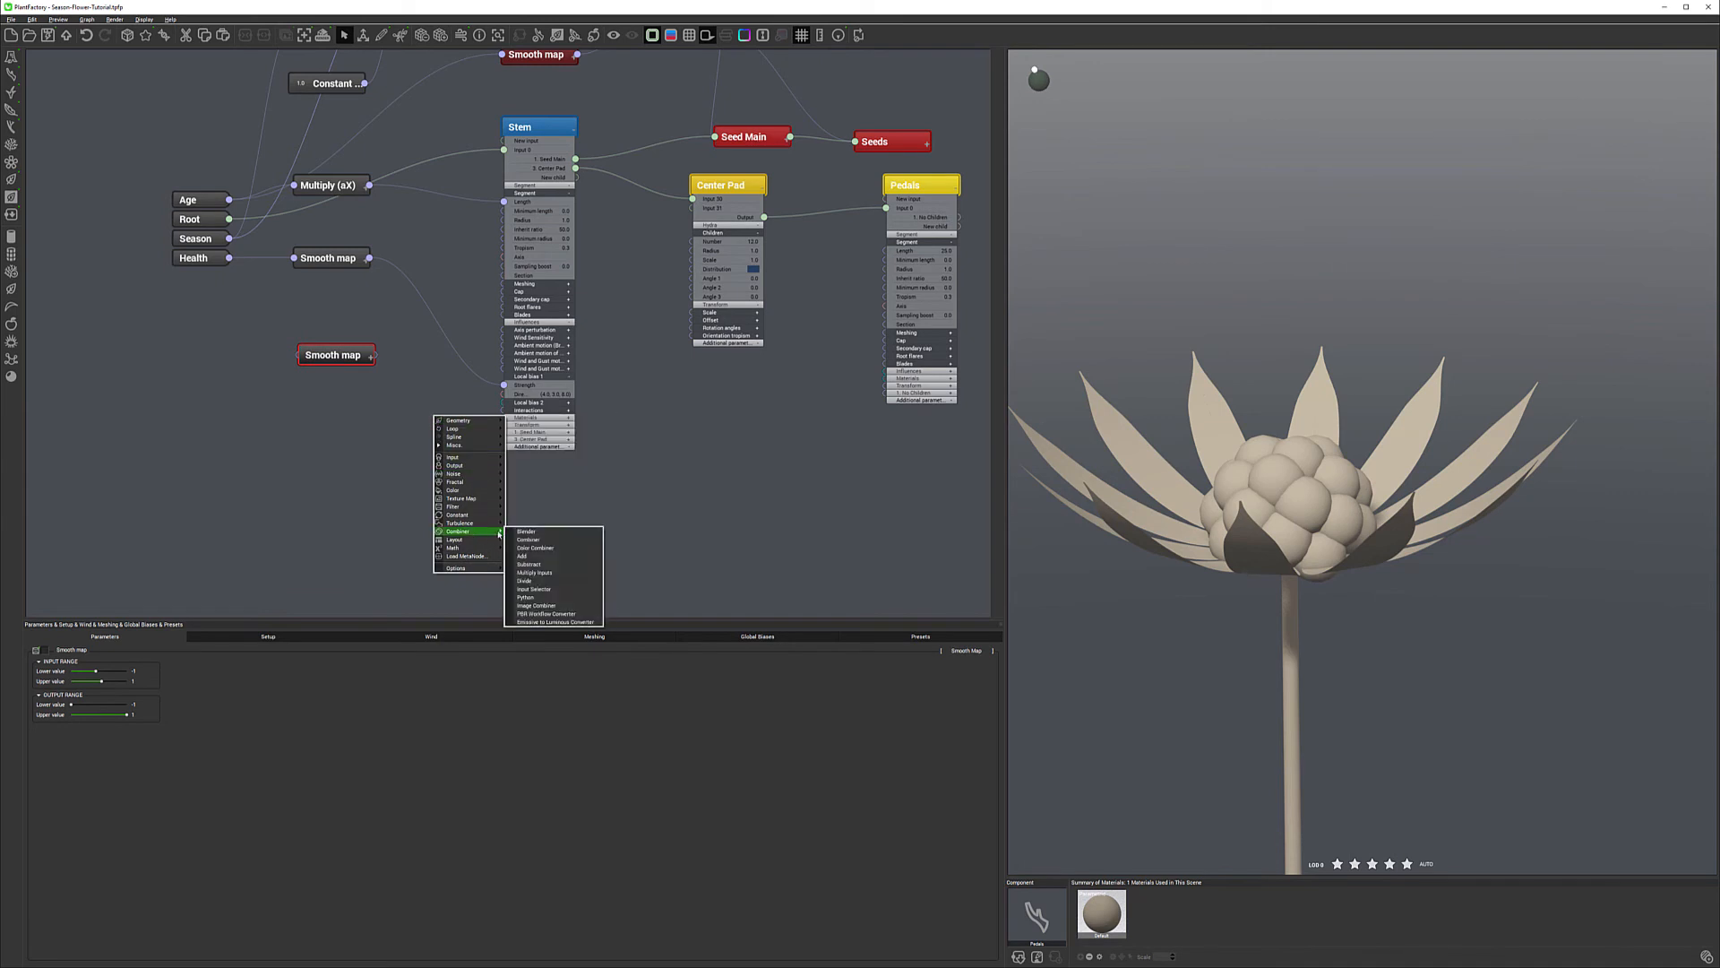
left_click(577, 533)
left_click_drag(454, 407, 664, 429)
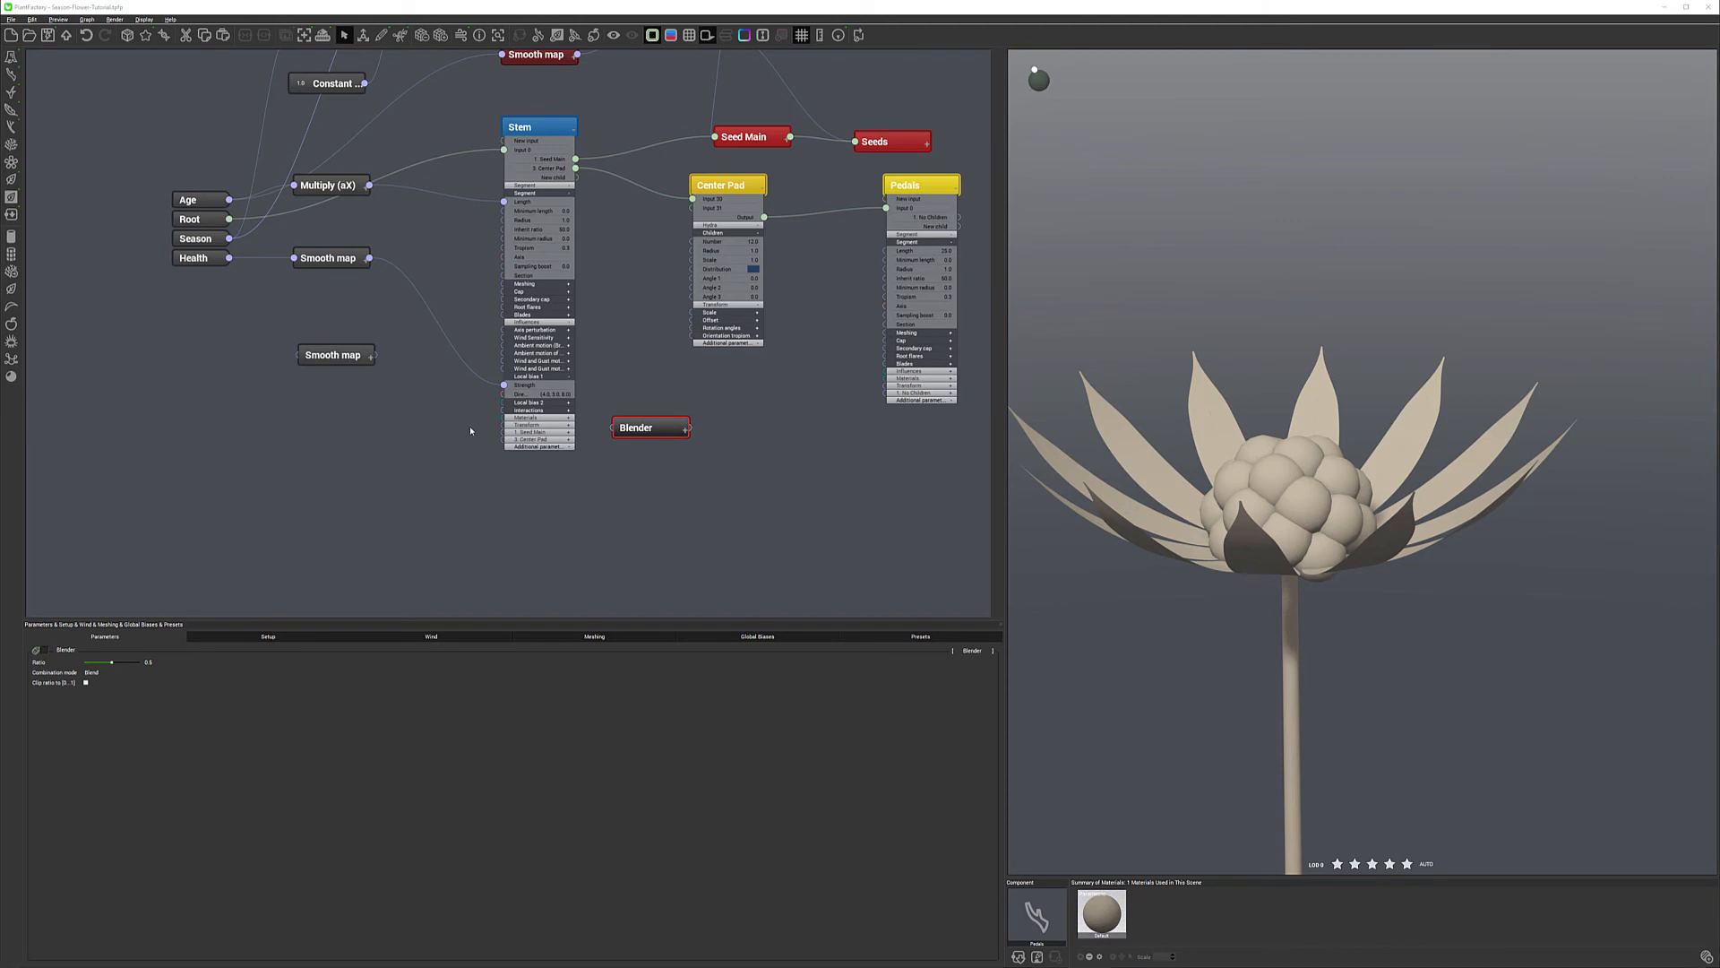
Add an Input Selector node beneath the new Smooth map and connect Season to its Selector input.
right_click(377, 418)
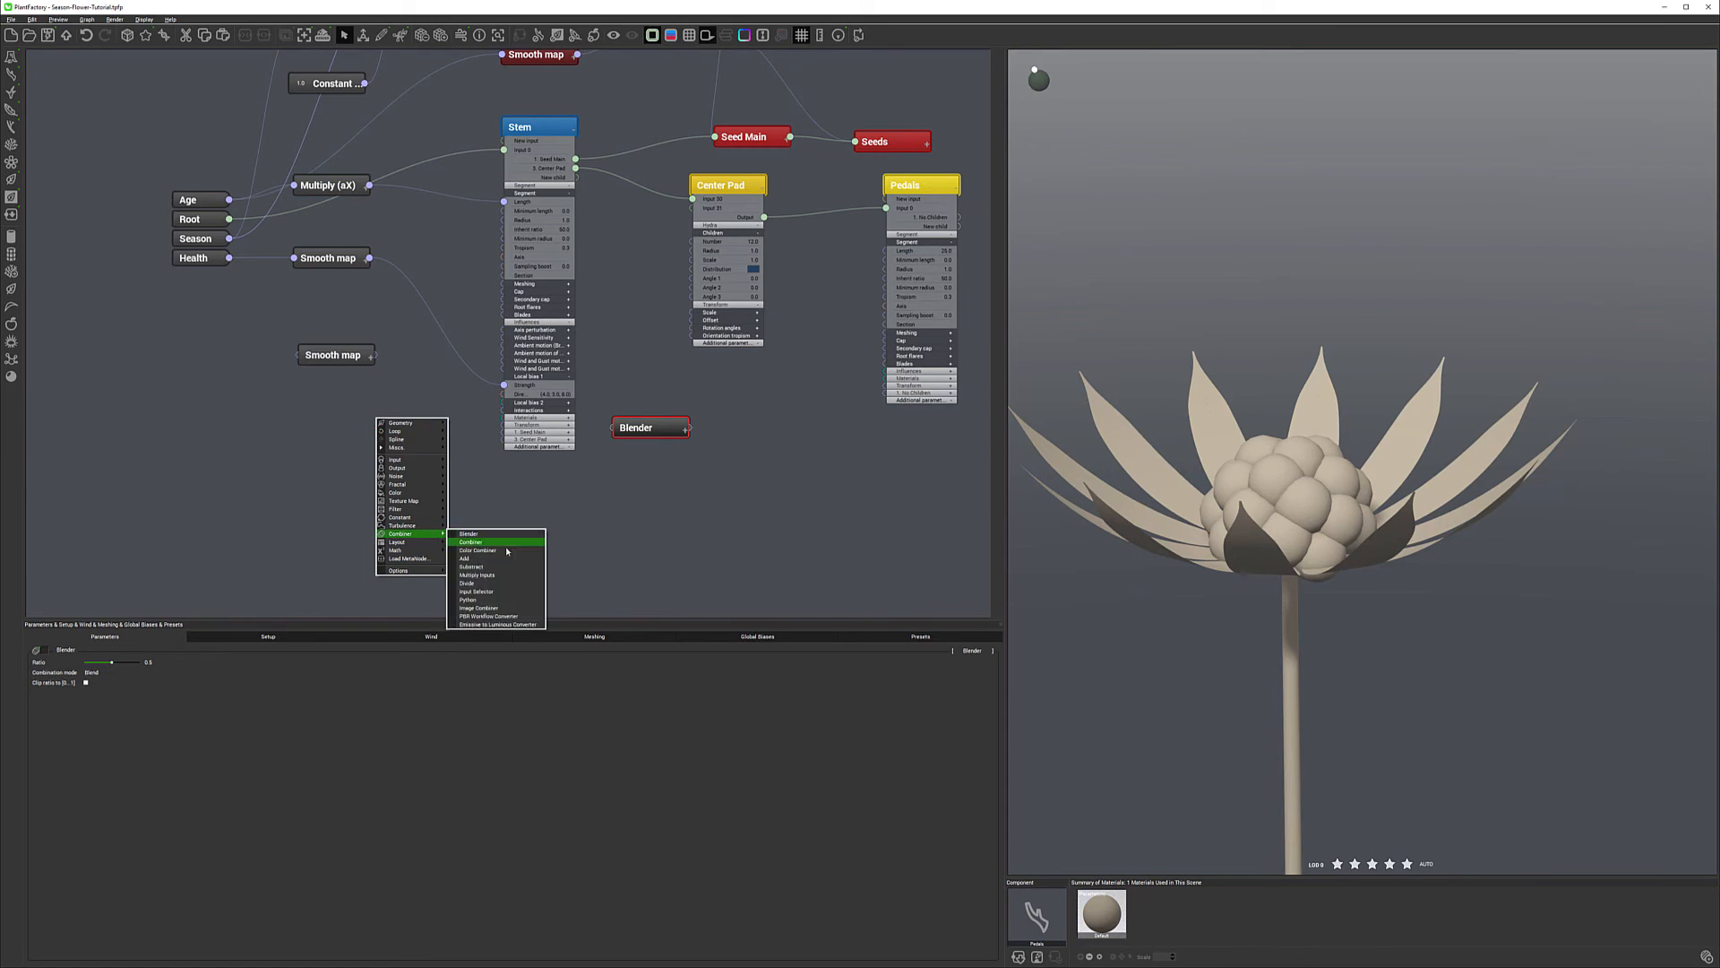
left_click(488, 591)
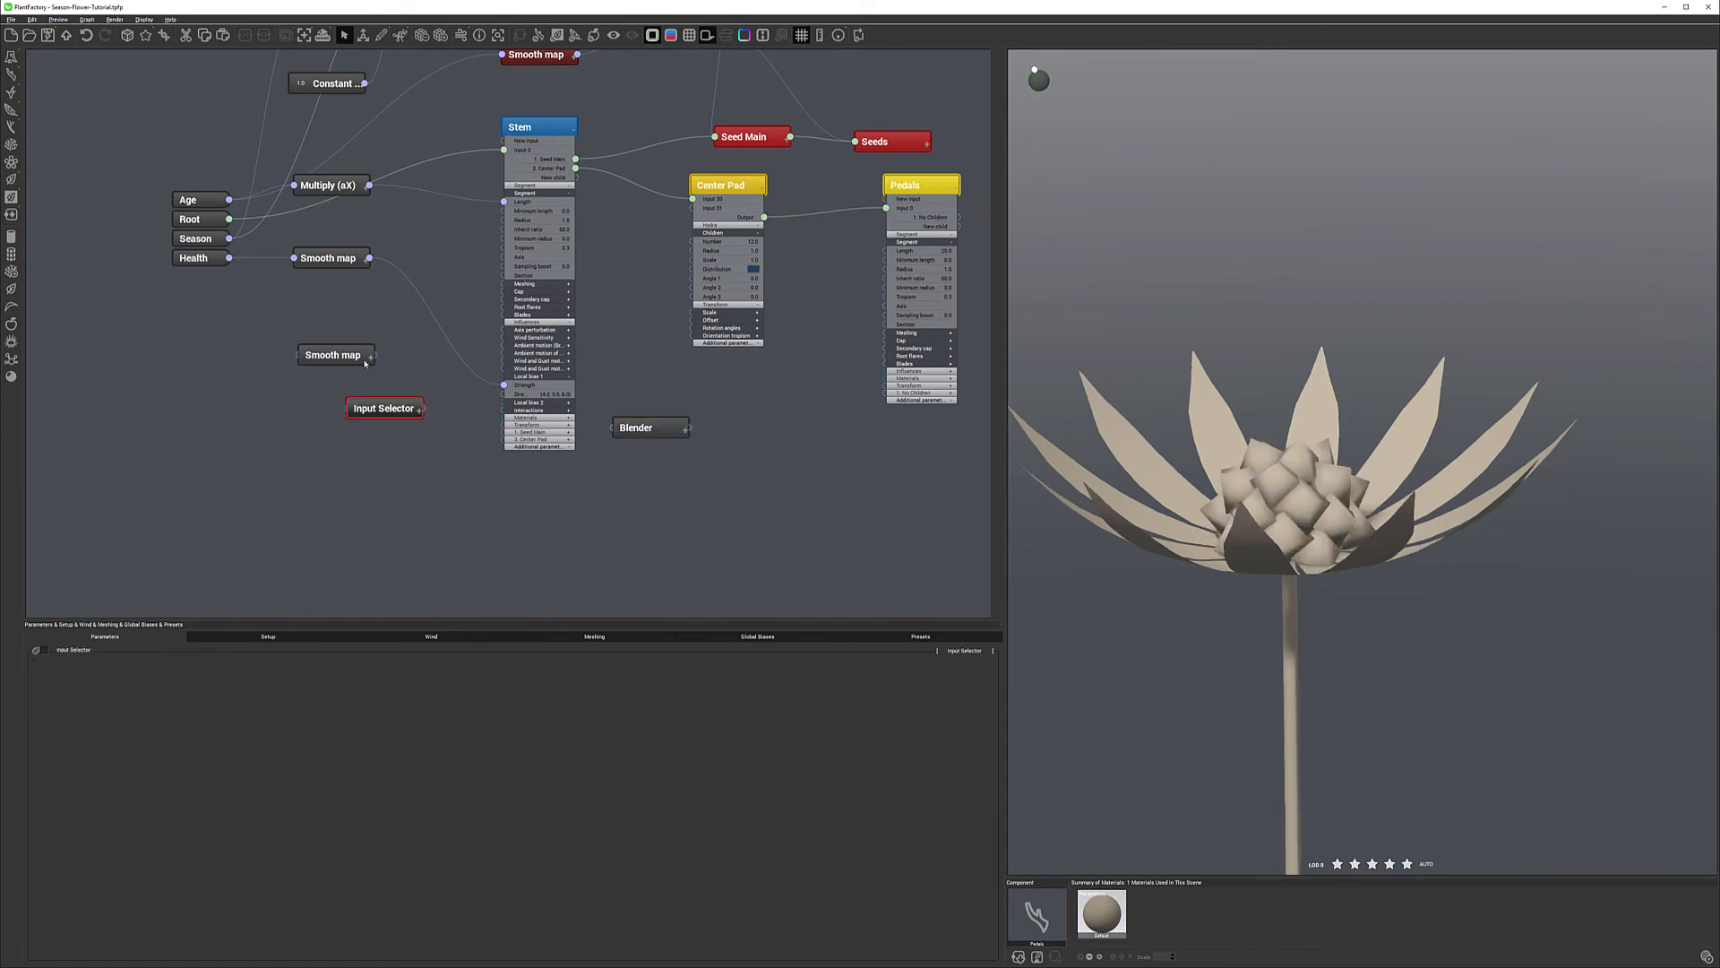
left_click_drag(358, 356, 397, 356)
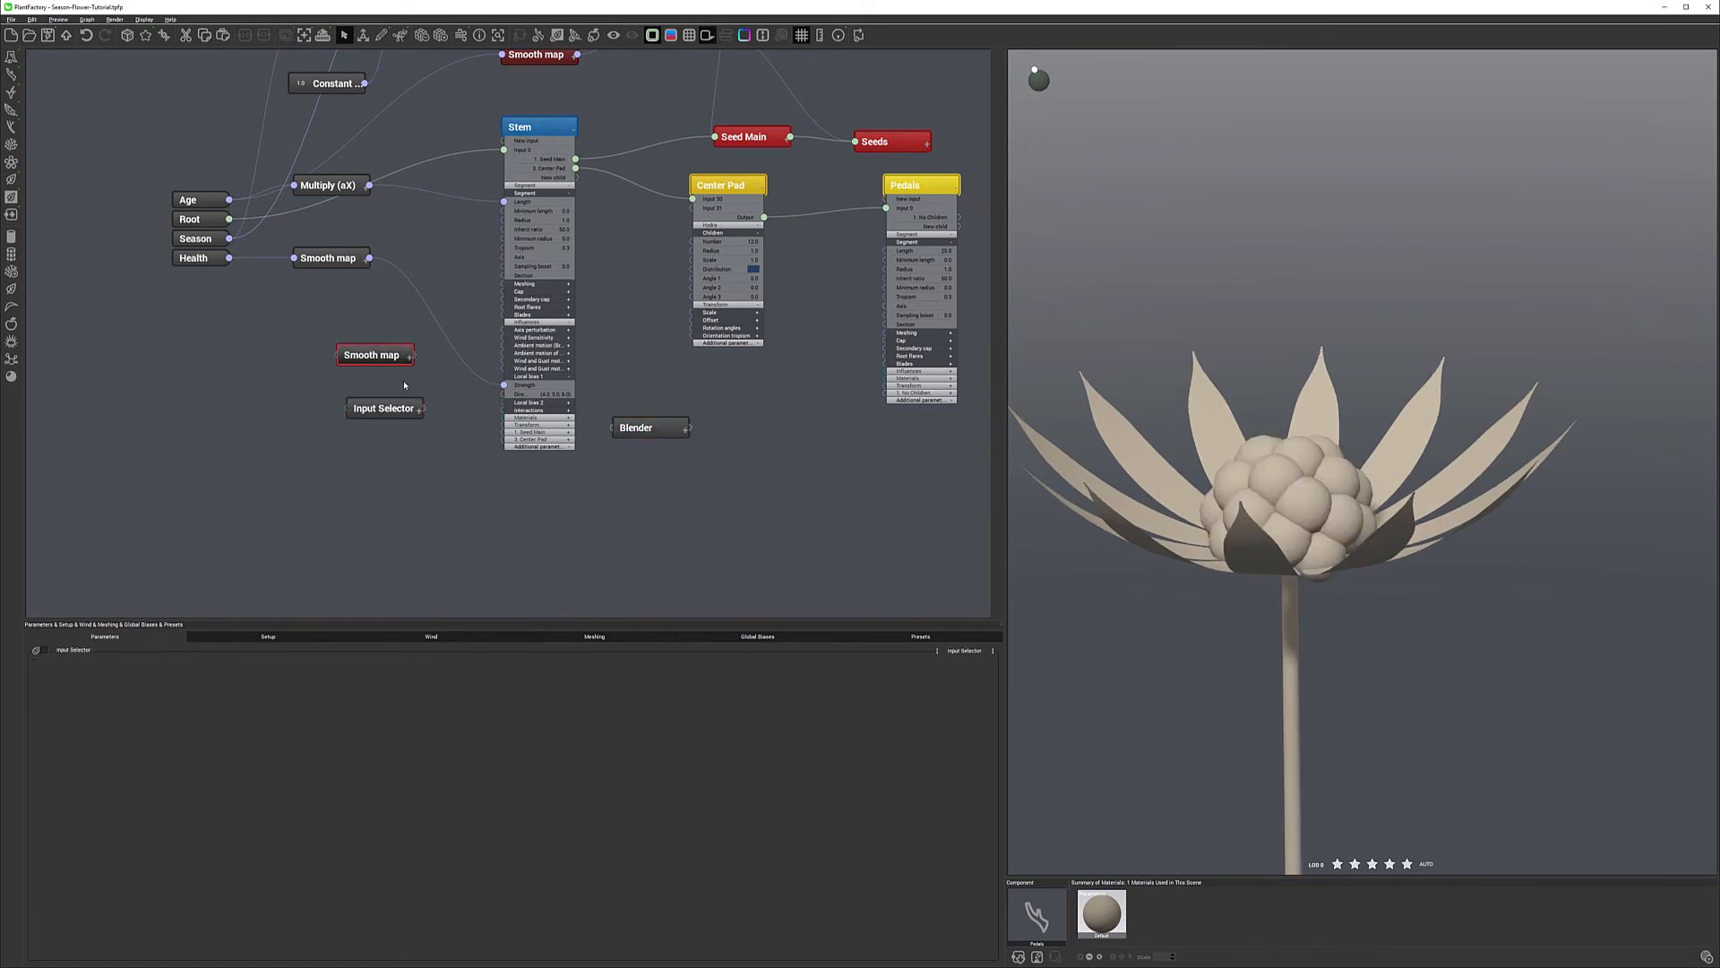
left_click_drag(404, 417, 365, 392)
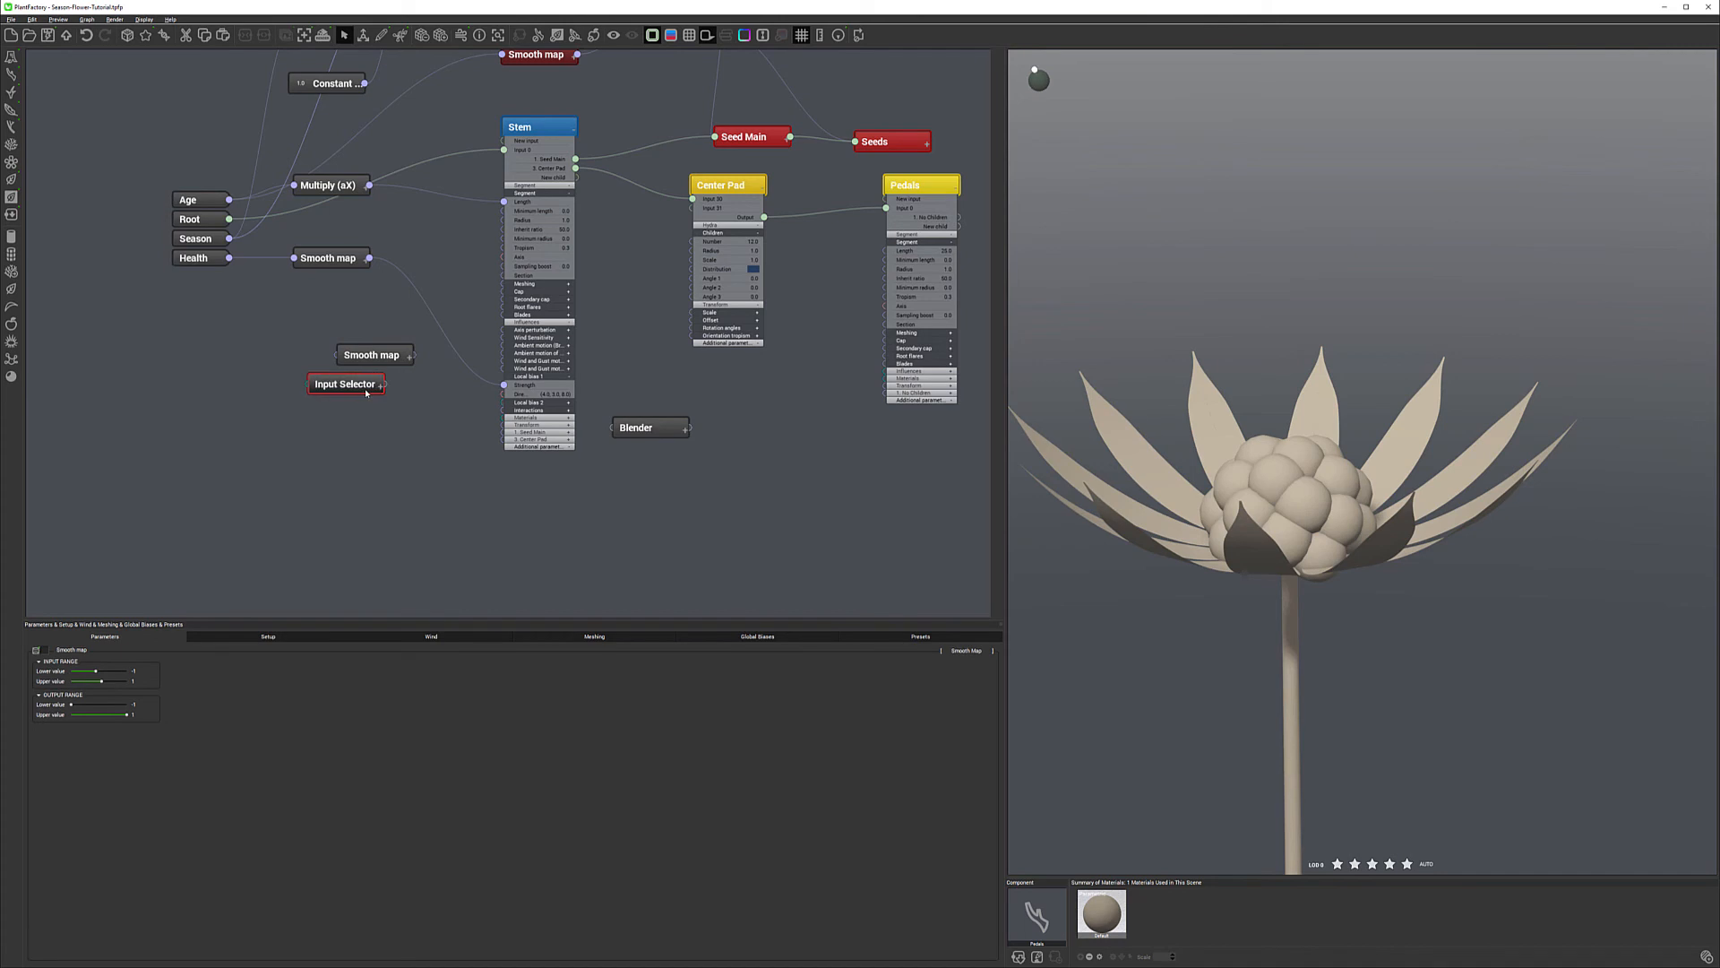
mouse_move(366, 392)
left_mouse_down()
mouse_move(391, 390)
mouse_move(281, 323)
mouse_move(254, 247)
mouse_move(230, 238)
left_mouse_up()
mouse_move(384, 387)
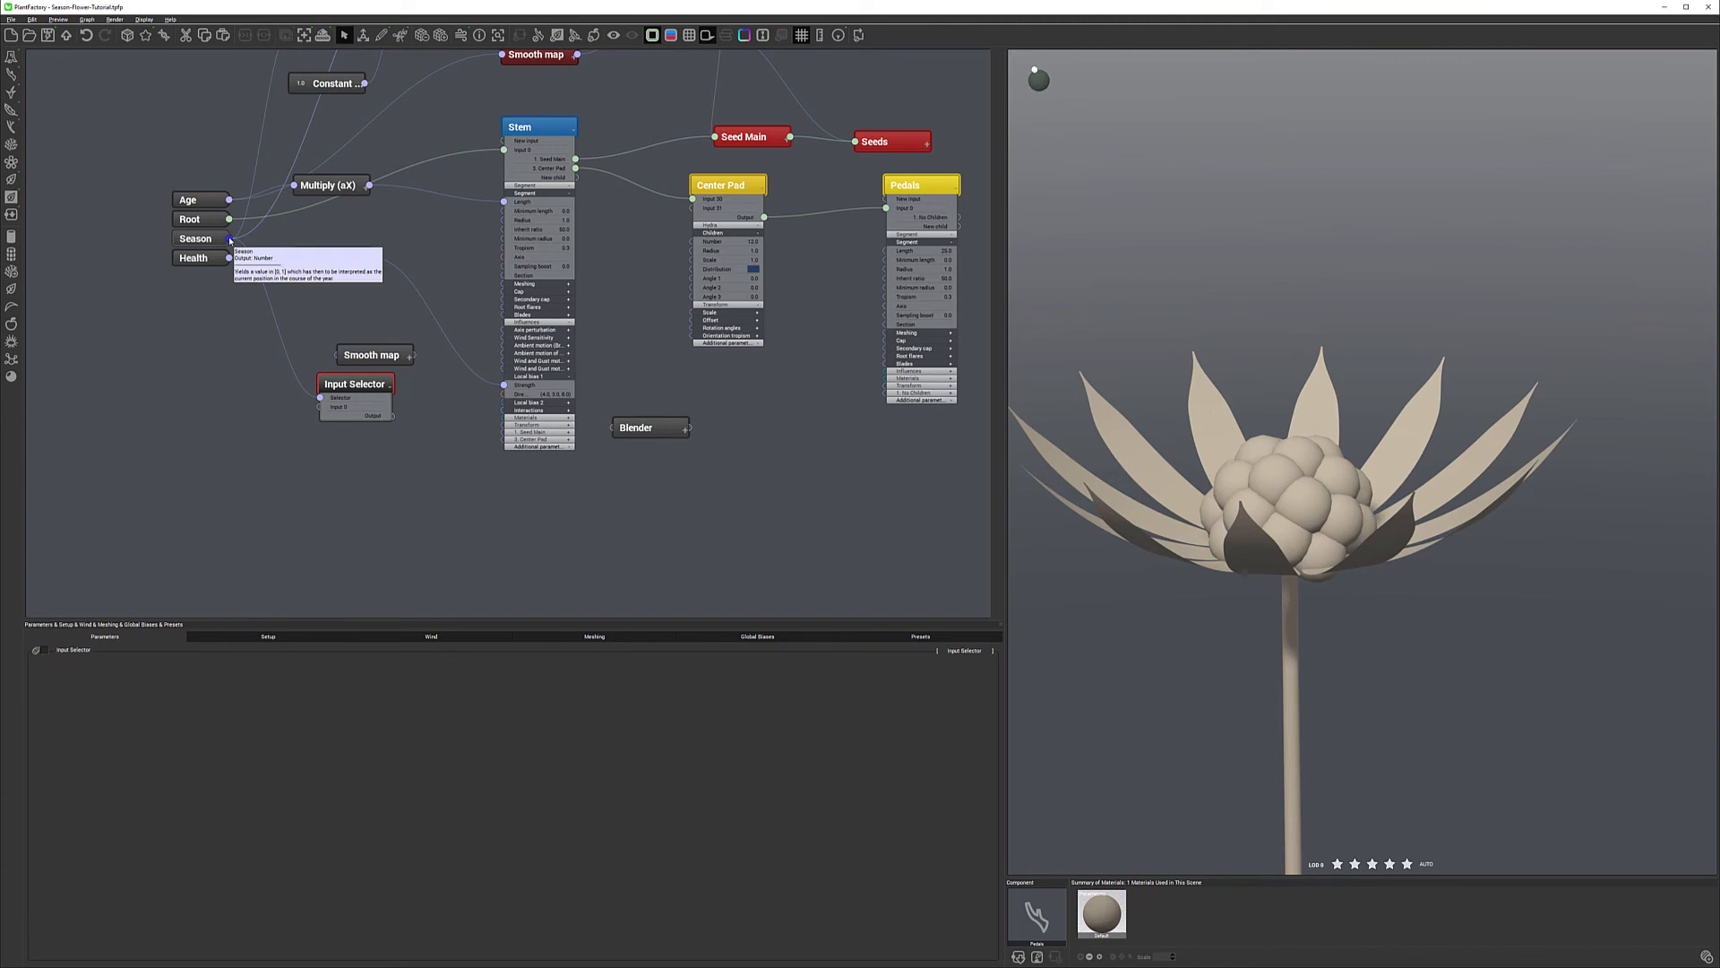
left_click(226, 238)
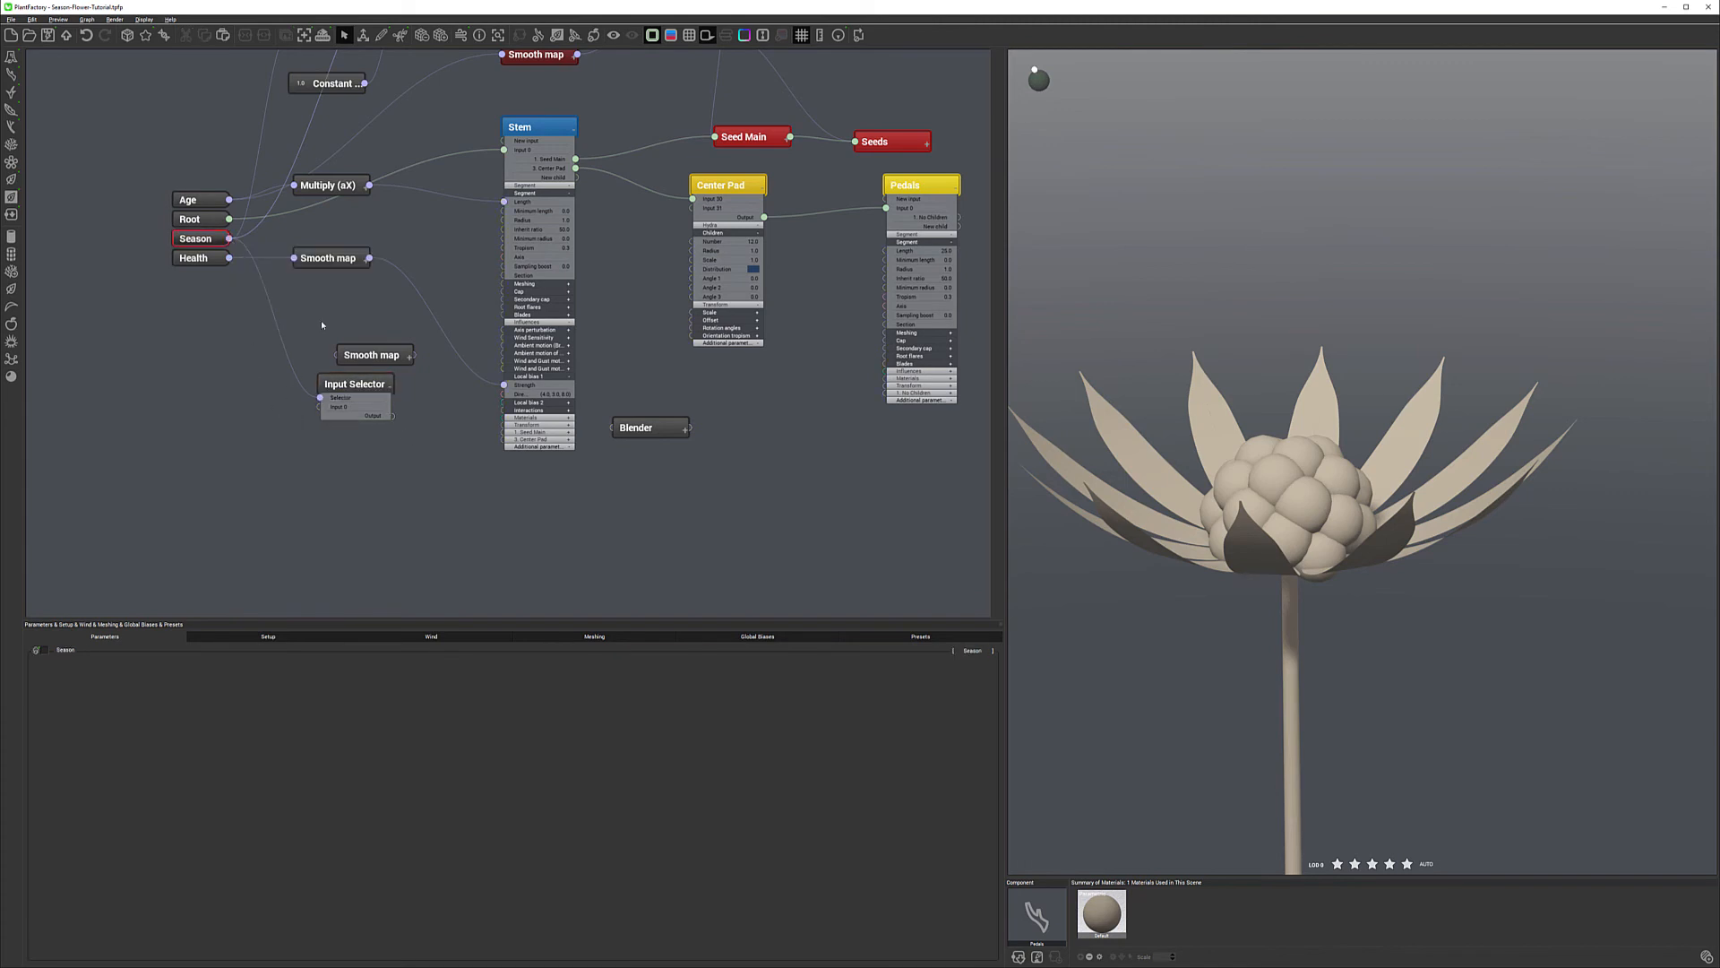
Add a Constant Number node beside the new Input Selector and connect it to Input 0.
middle_click_drag(411, 201, 449, 242)
right_click(231, 365)
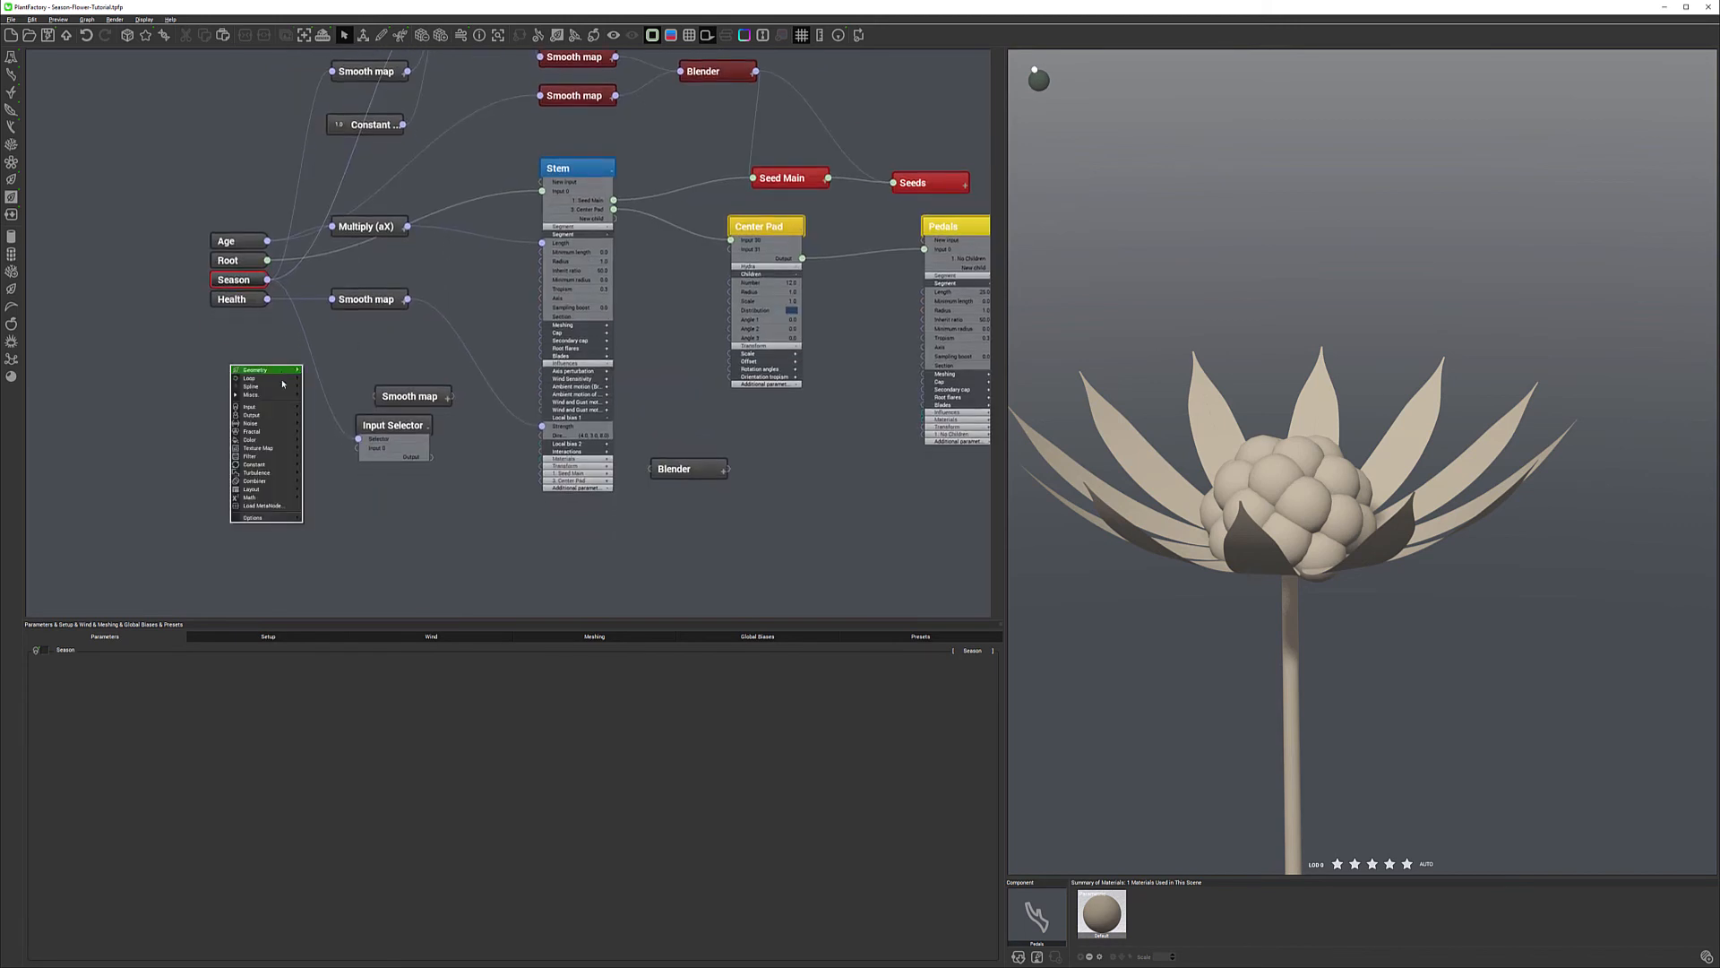
mouse_move(269, 464)
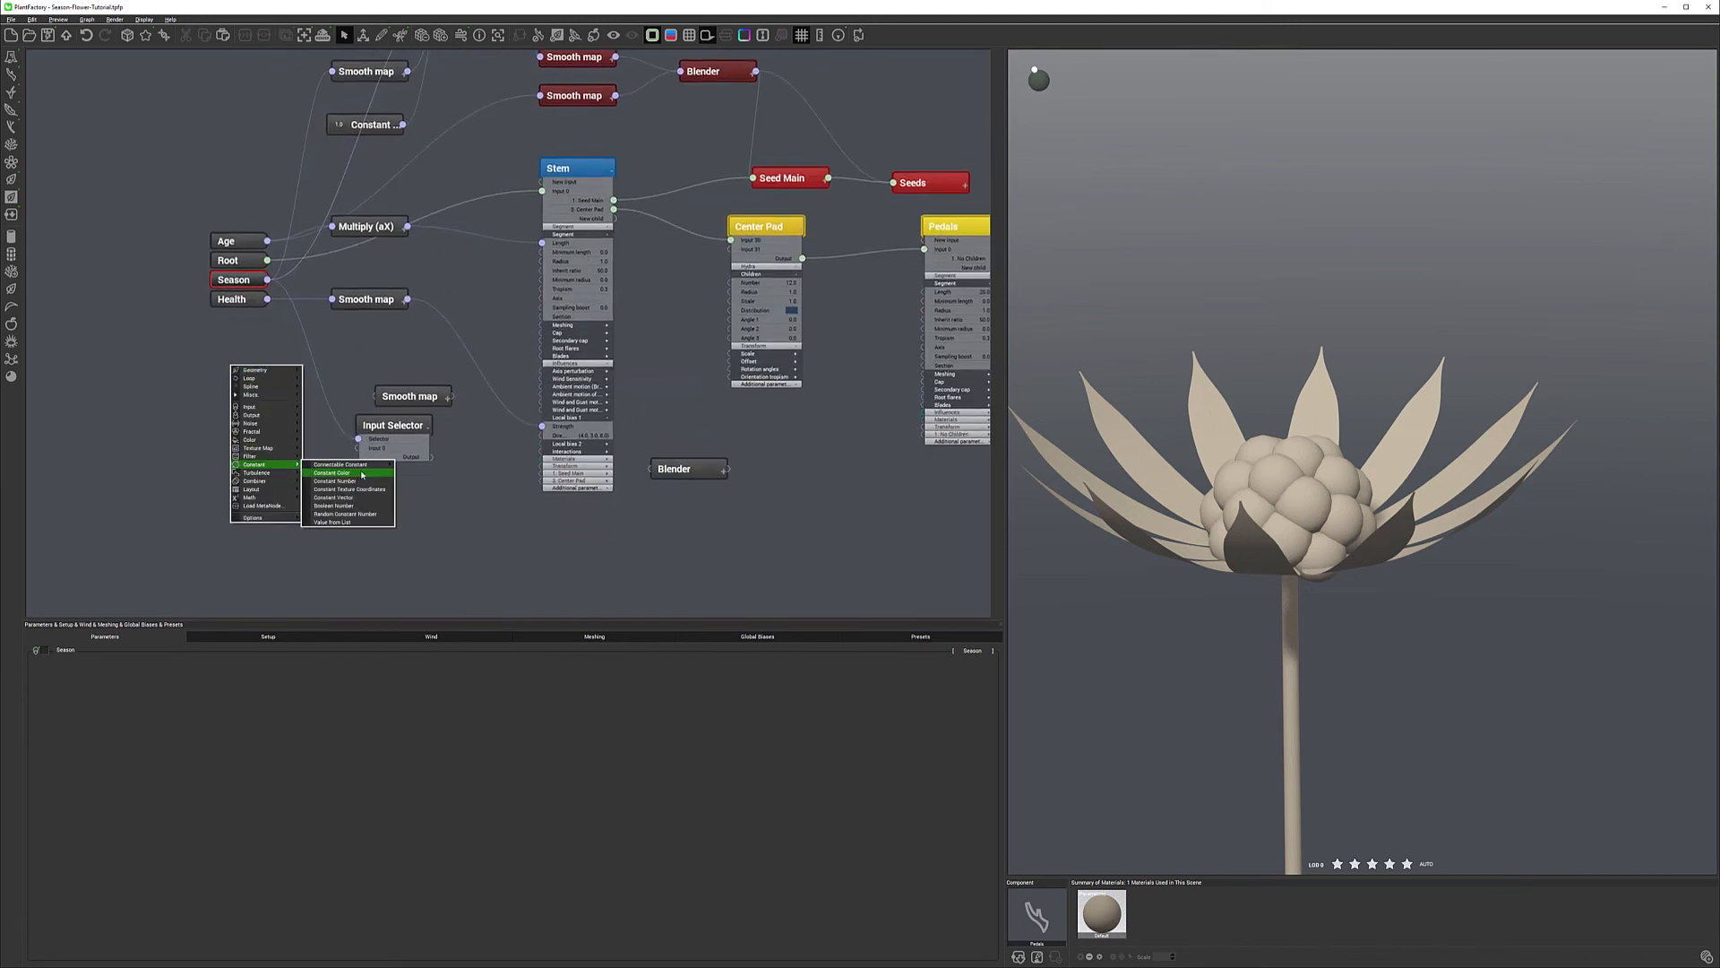
left_click(362, 481)
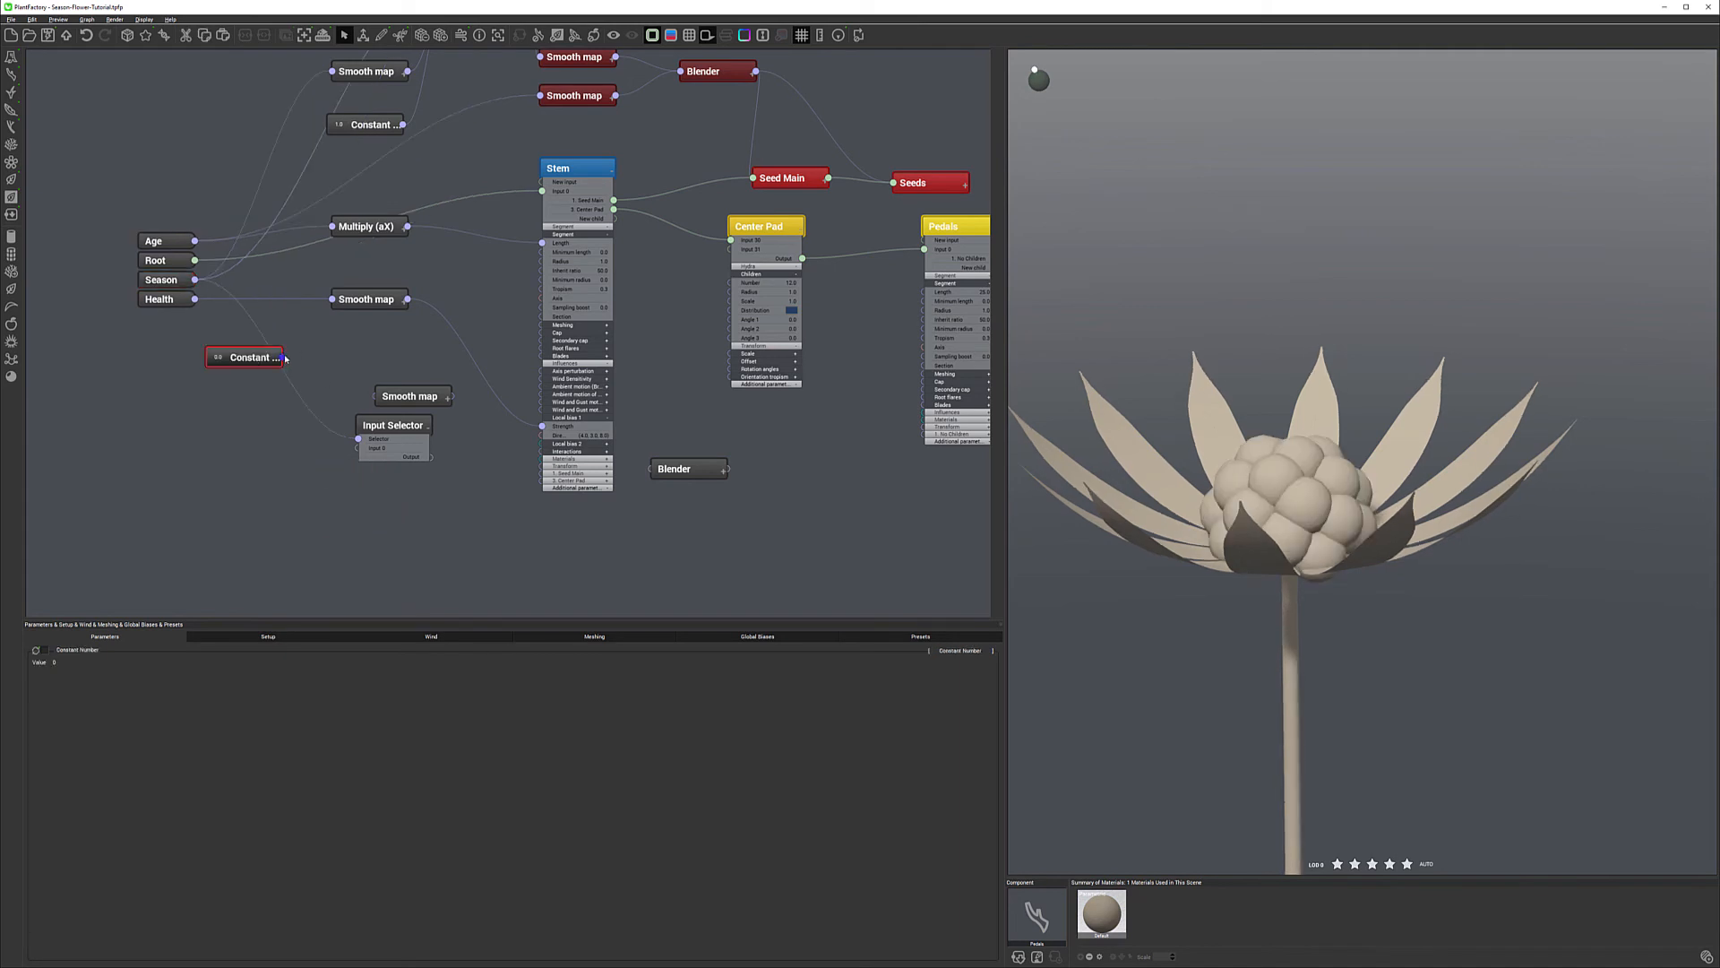
left_click_drag(281, 357, 359, 448)
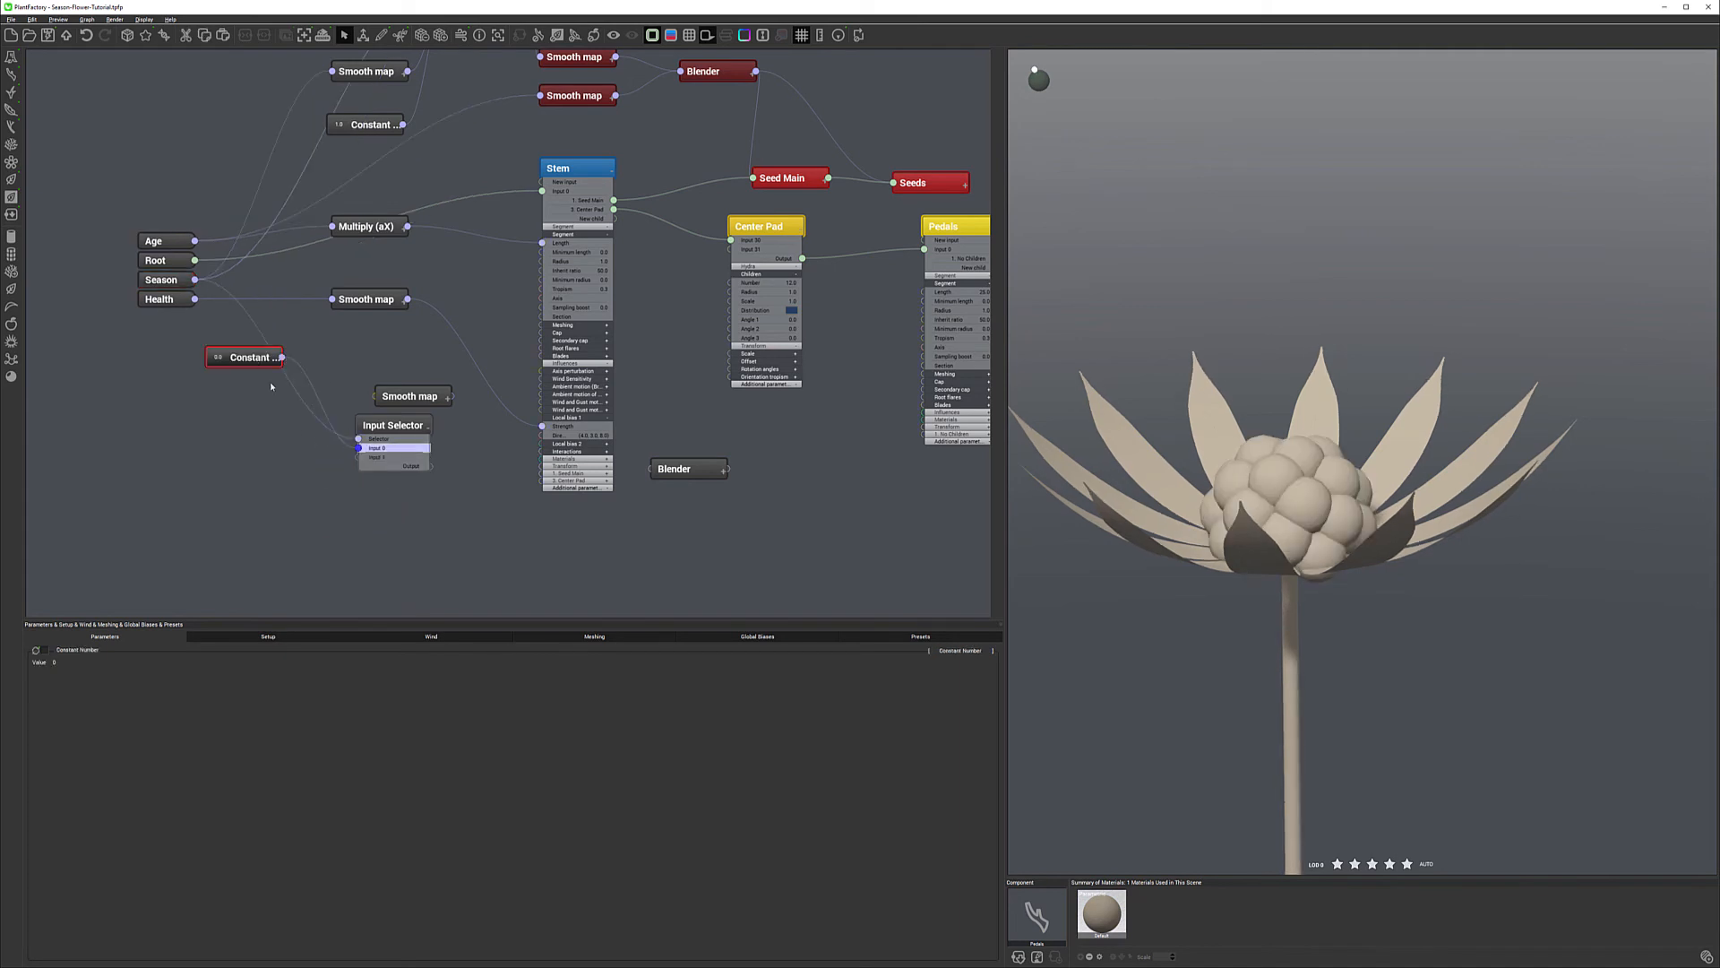
left_click_drag(261, 352, 247, 421)
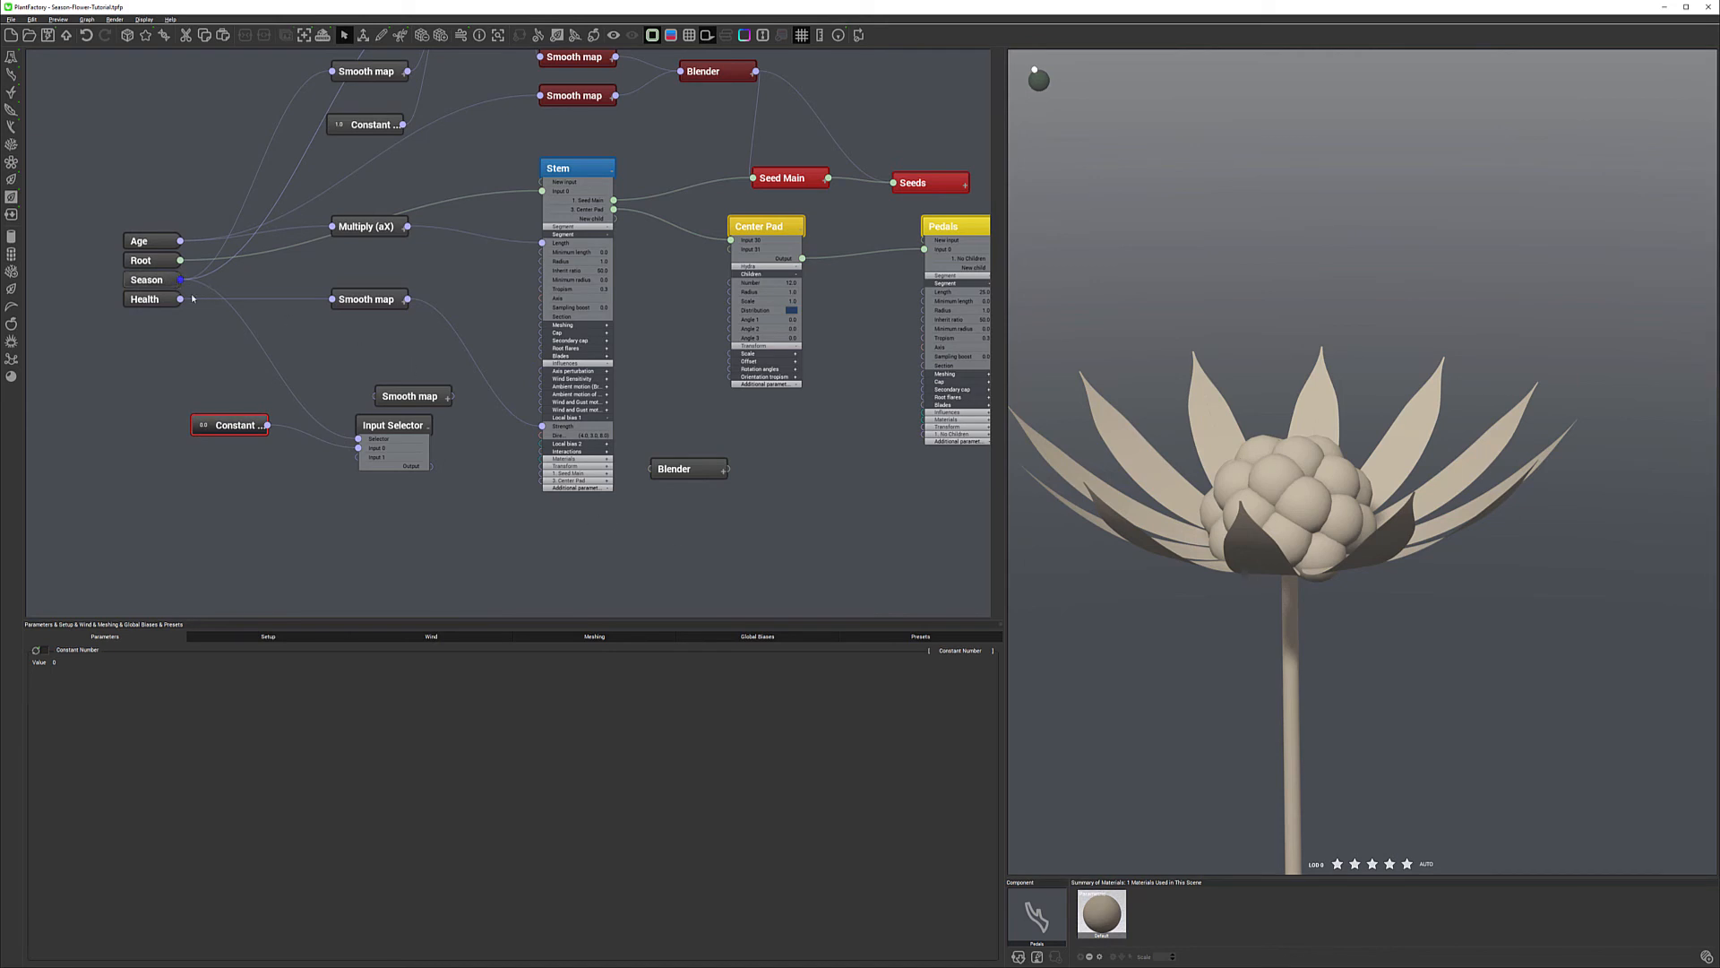
Connect Season to Inputs 1, 2 and 3 of the new Input Selector and nudge that node slightly down.
mouse_move(344, 462)
left_mouse_down()
mouse_move(357, 448)
mouse_move(359, 467)
left_mouse_up()
left_click_drag(180, 279, 359, 476)
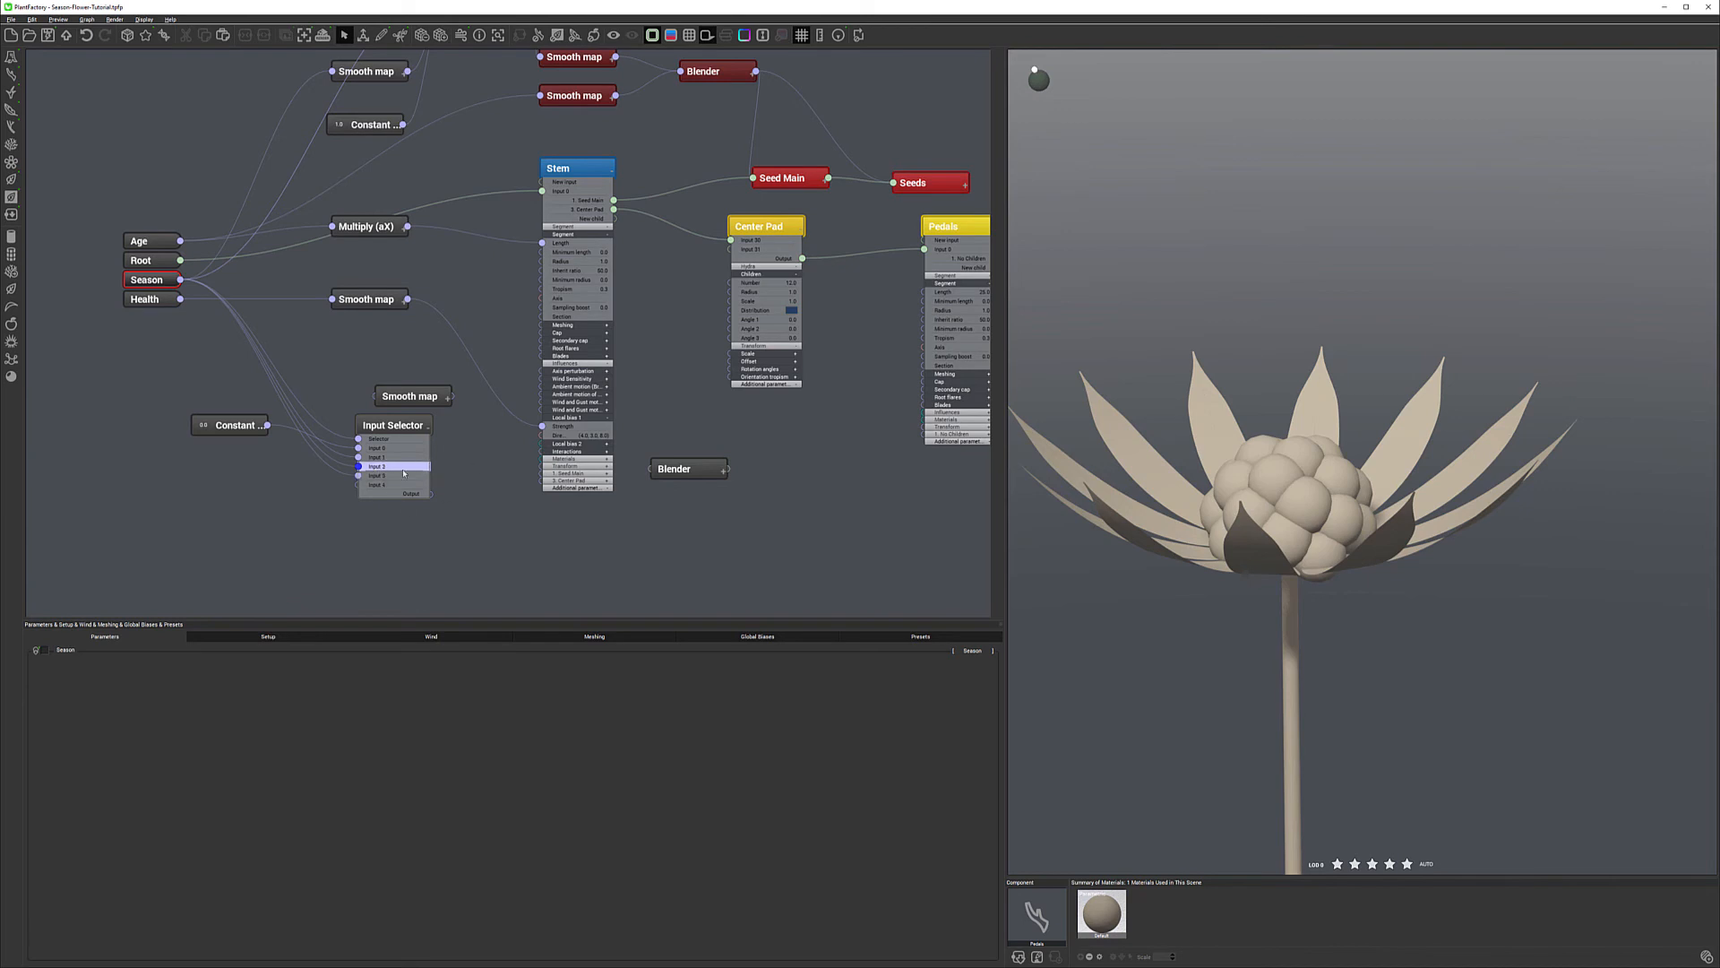
left_click_drag(404, 433, 404, 439)
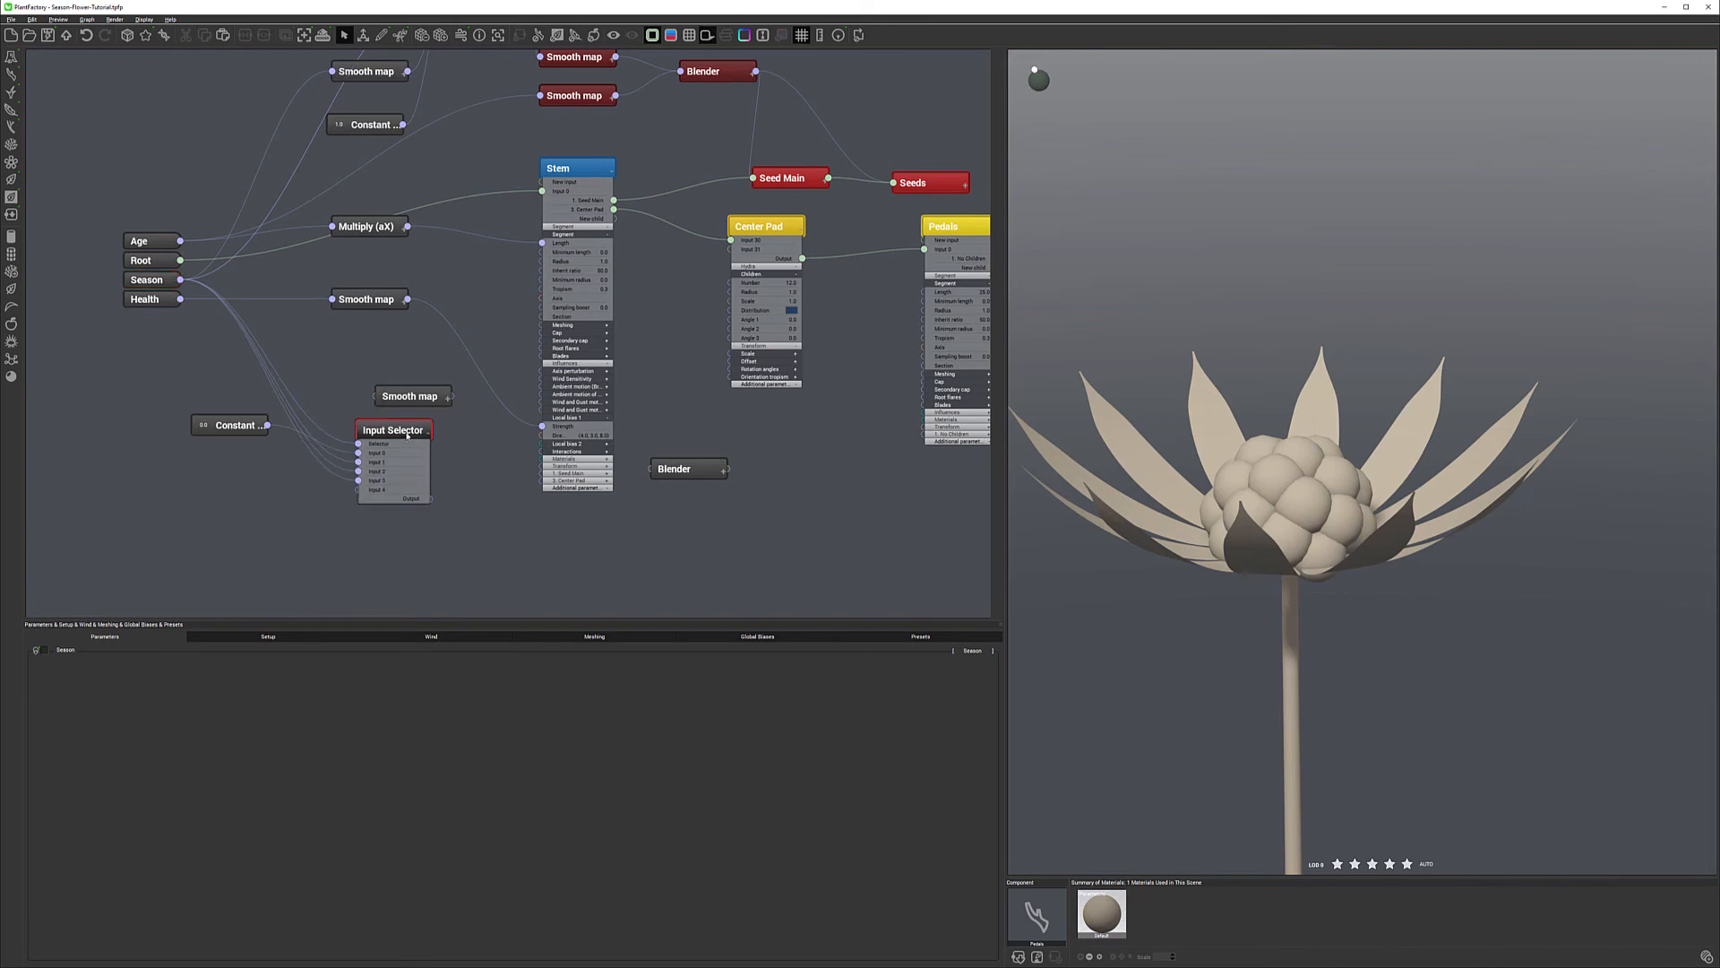
Reposition the lower Constant and unconnected Smooth map nodes, and connect Age to that Smooth map.
left_click_drag(237, 424, 223, 439)
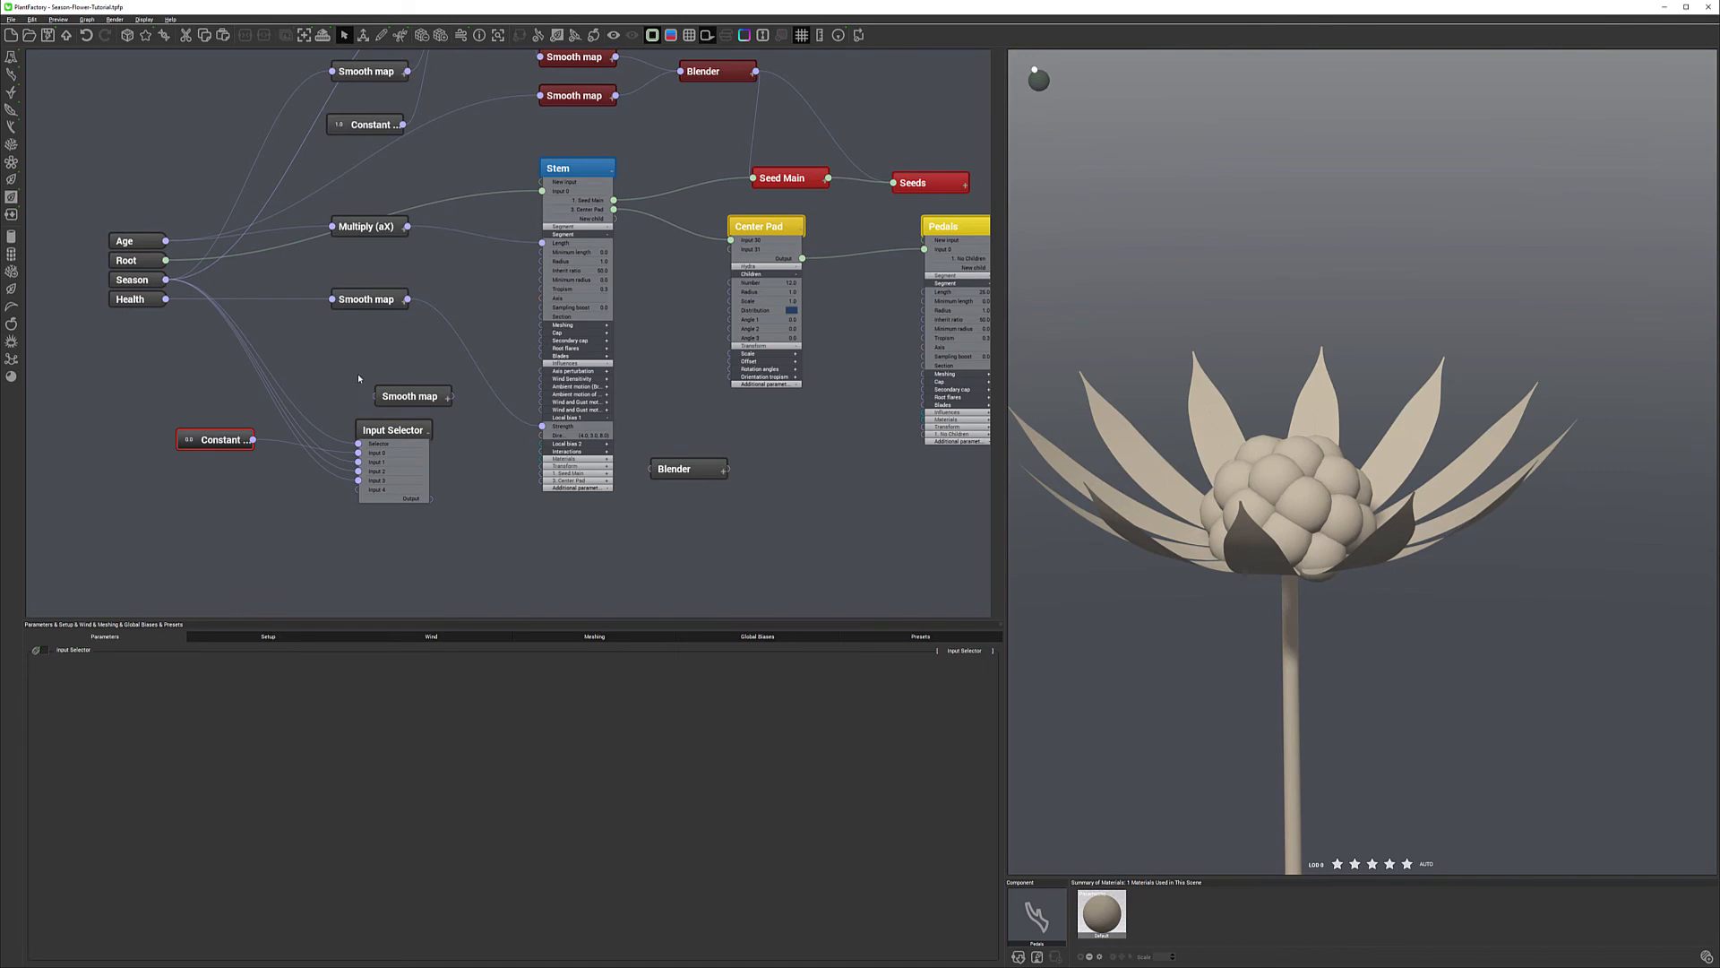
left_click_drag(405, 395, 381, 381)
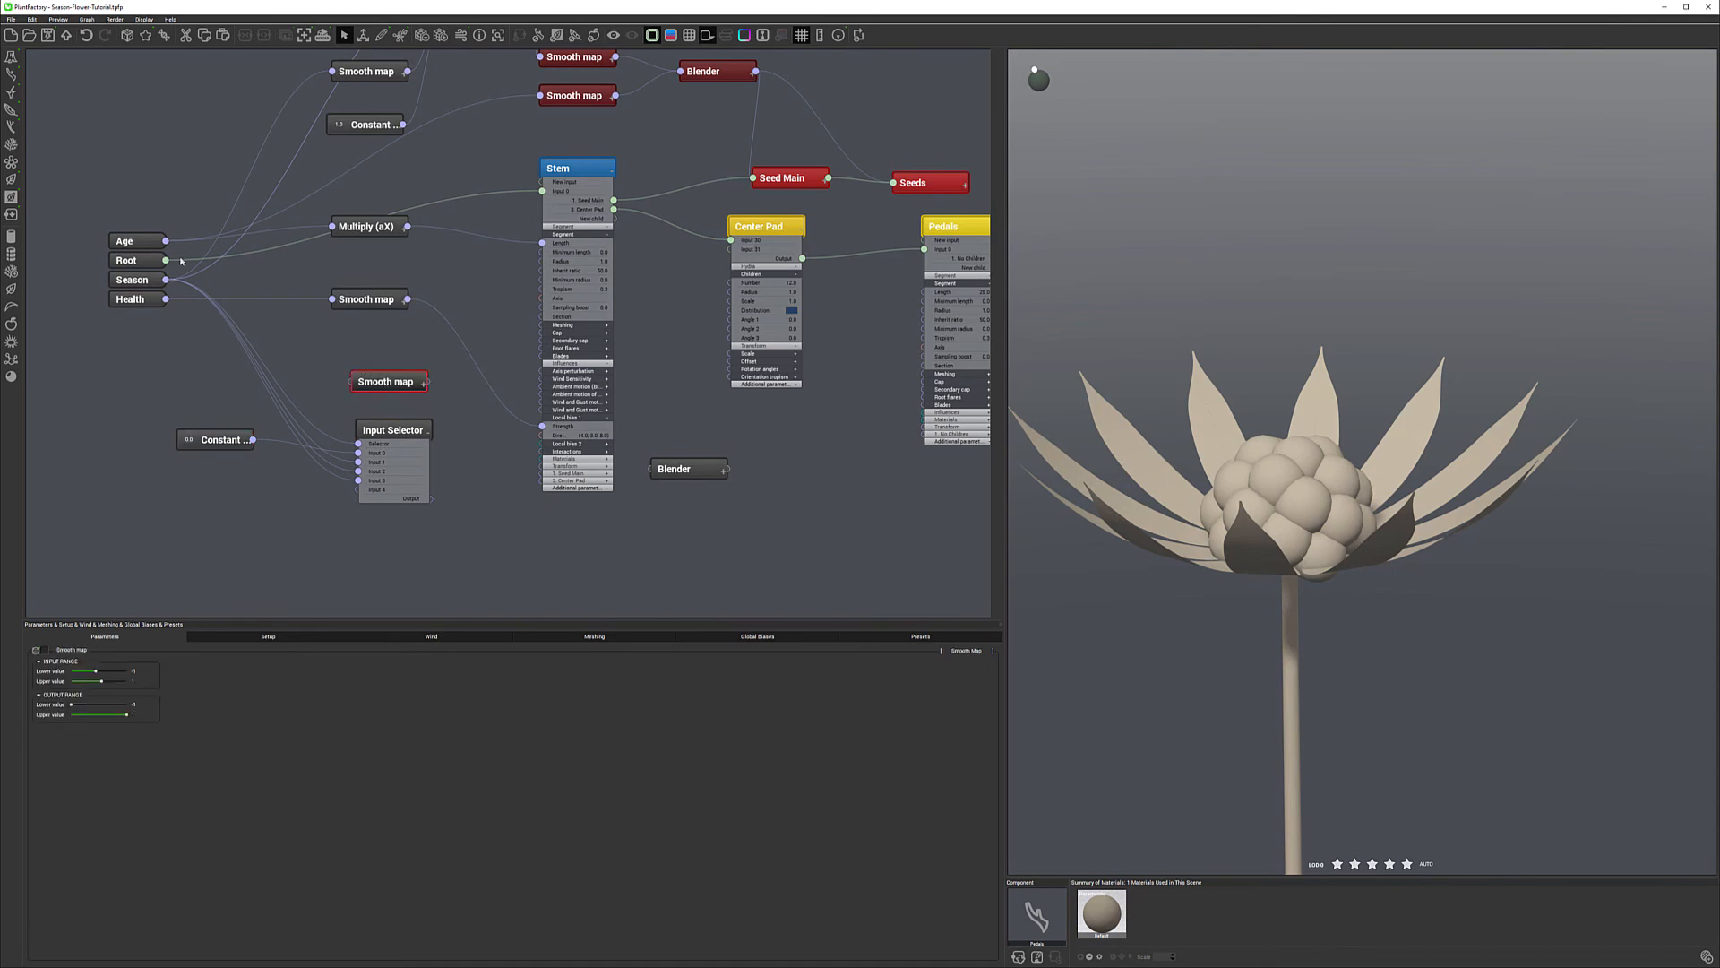
left_click_drag(166, 241, 352, 382)
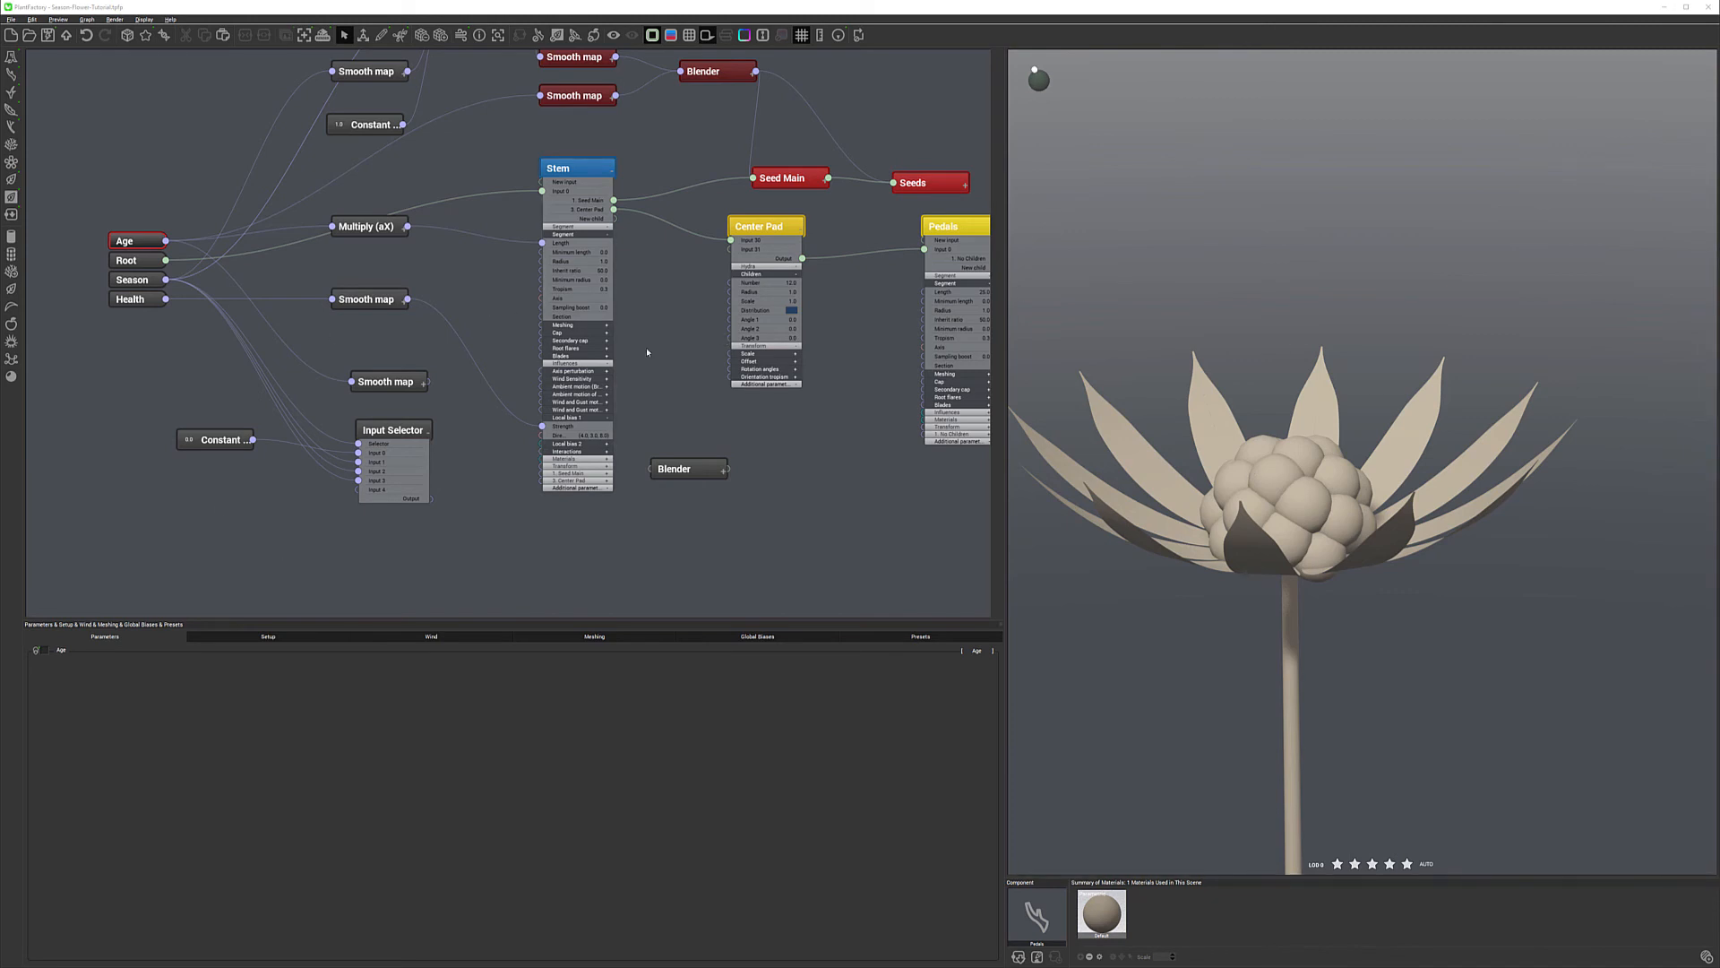
Set the Age-driven Smooth map's input range to 0–10 and its output range to 0–15.
left_click(384, 384)
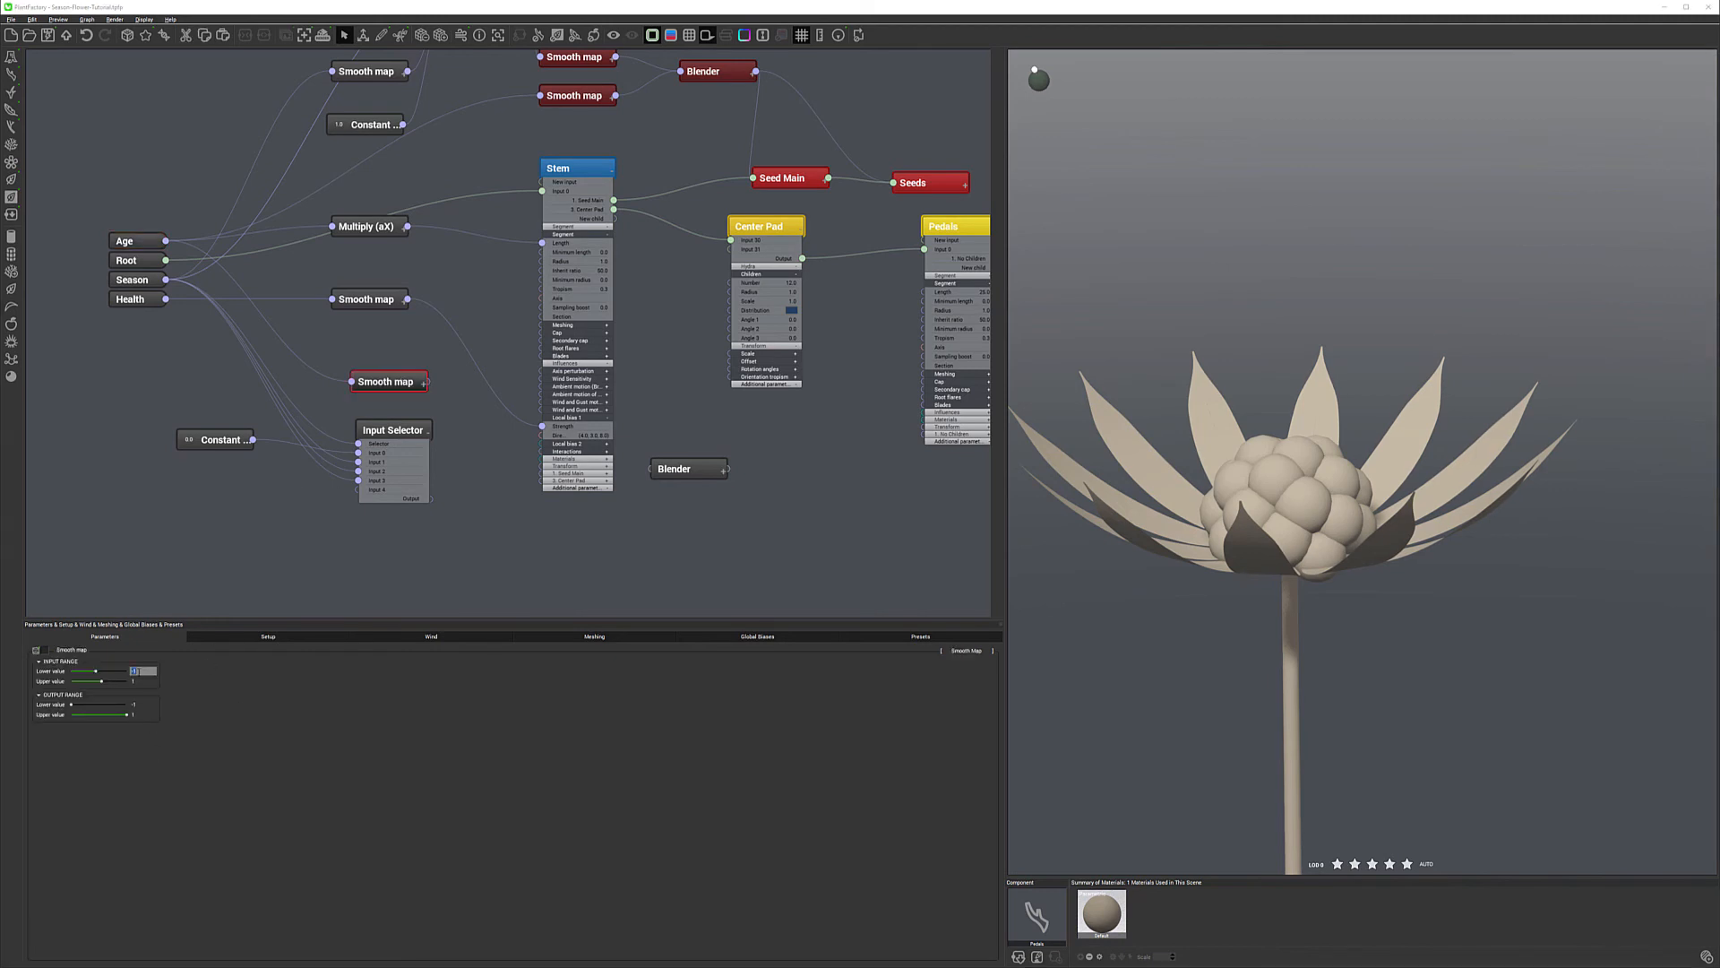
double_click(144, 705)
type("0")
double_click(146, 715)
type("5")
double_click(146, 680)
type("0")
key("Return")
Rearrange the Stem, Center Pad, Pedals and lower Blender nodes to make room in the graph.
left_click_drag(587, 170, 582, 127)
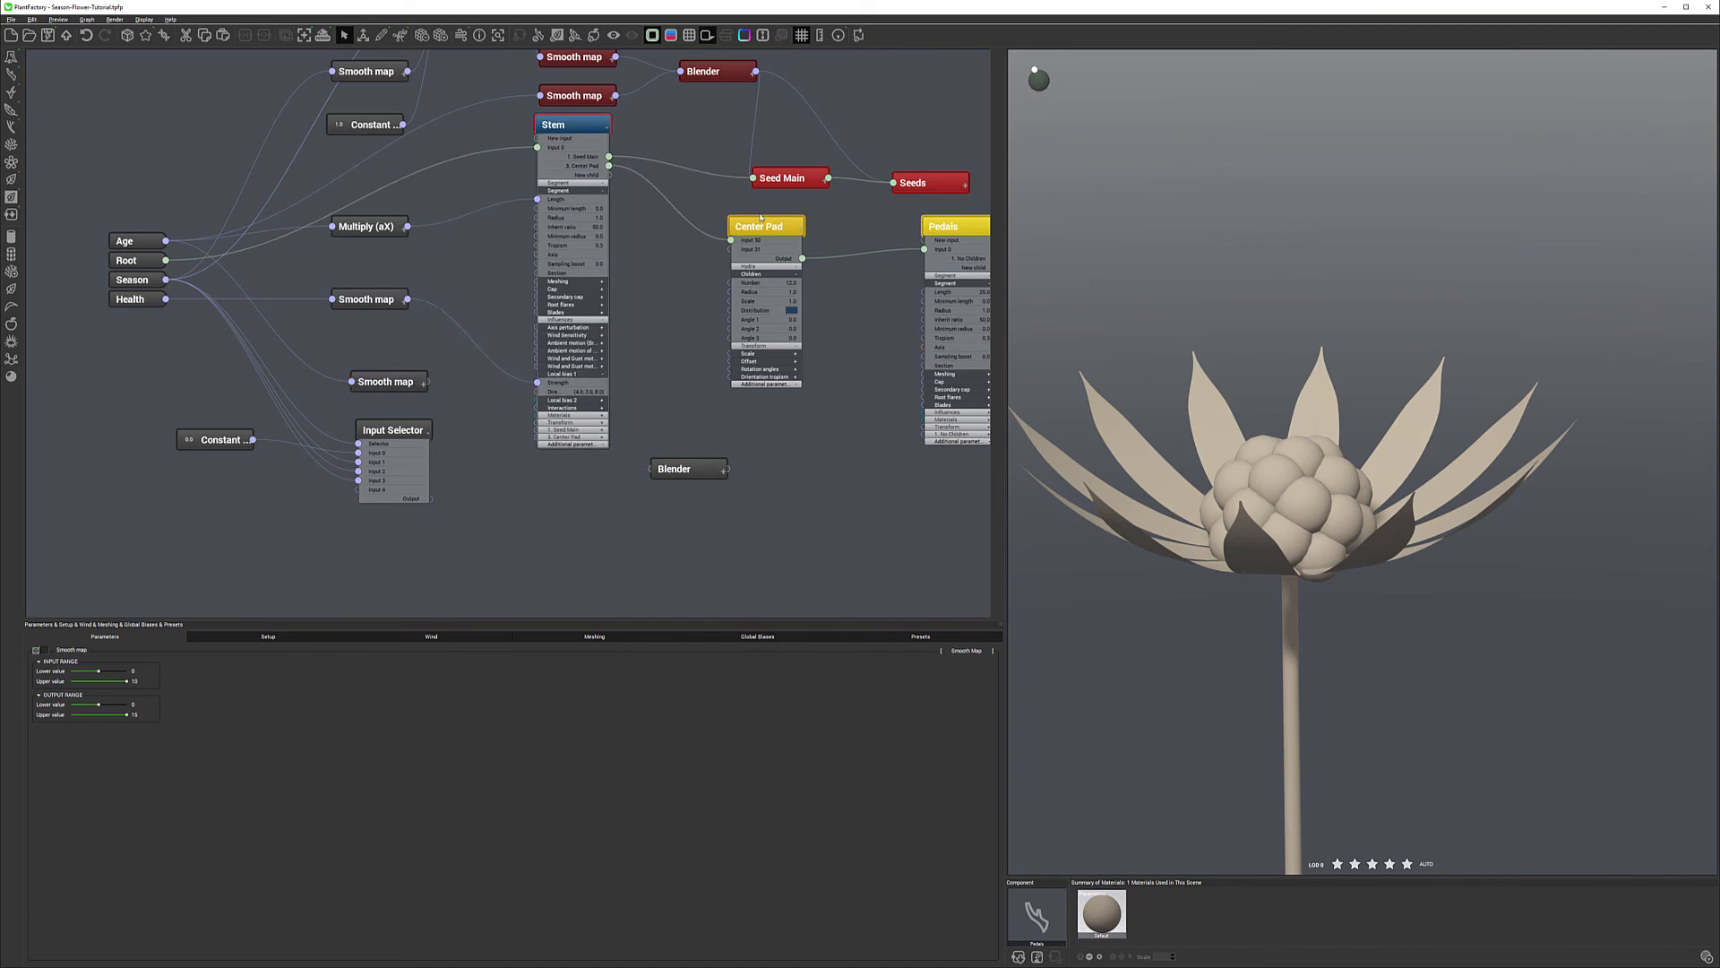
left_click(789, 228)
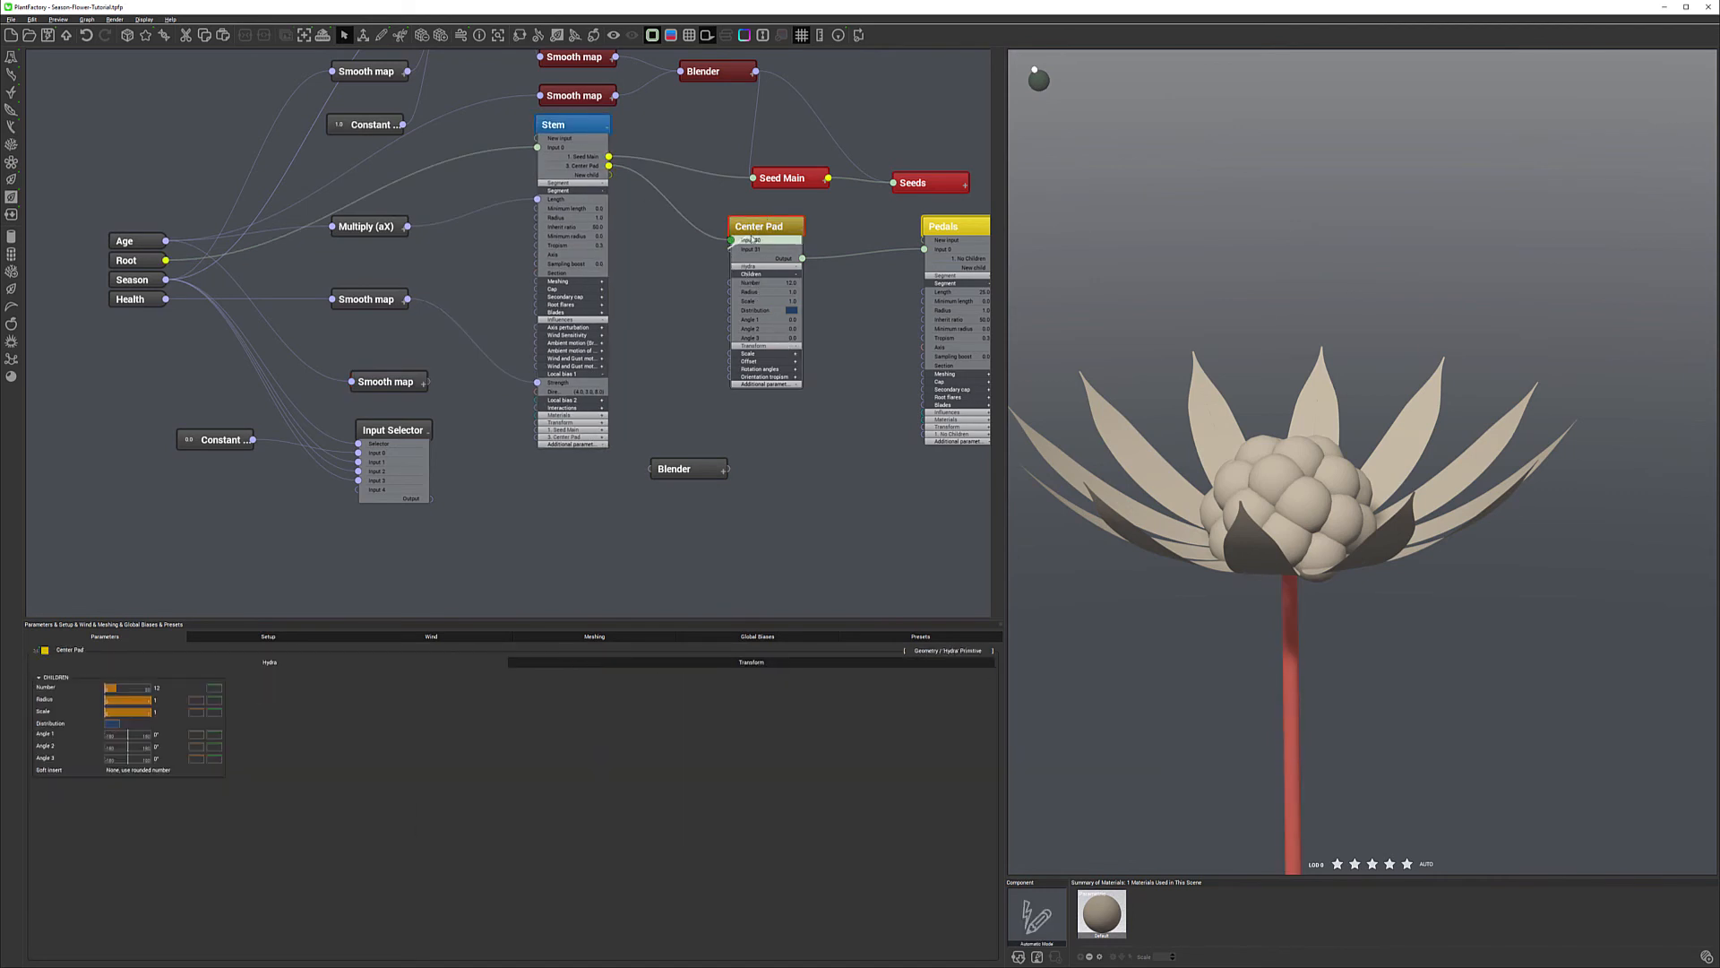
left_click_drag(794, 226, 803, 323)
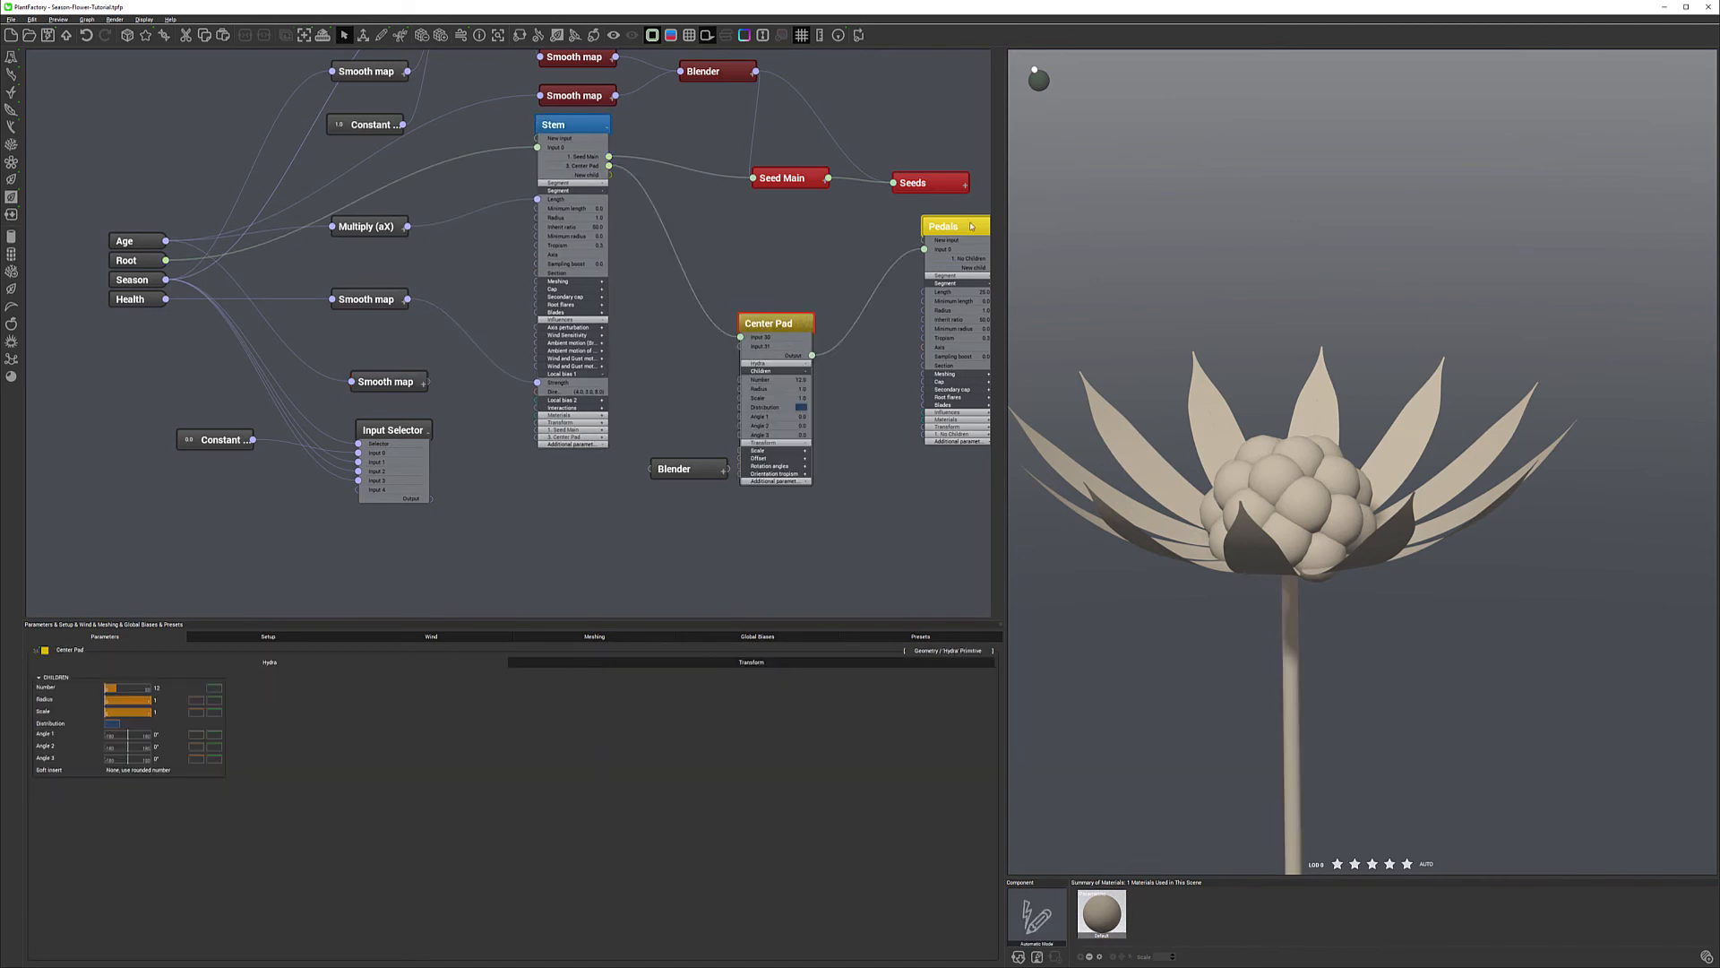
left_click_drag(963, 229, 920, 369)
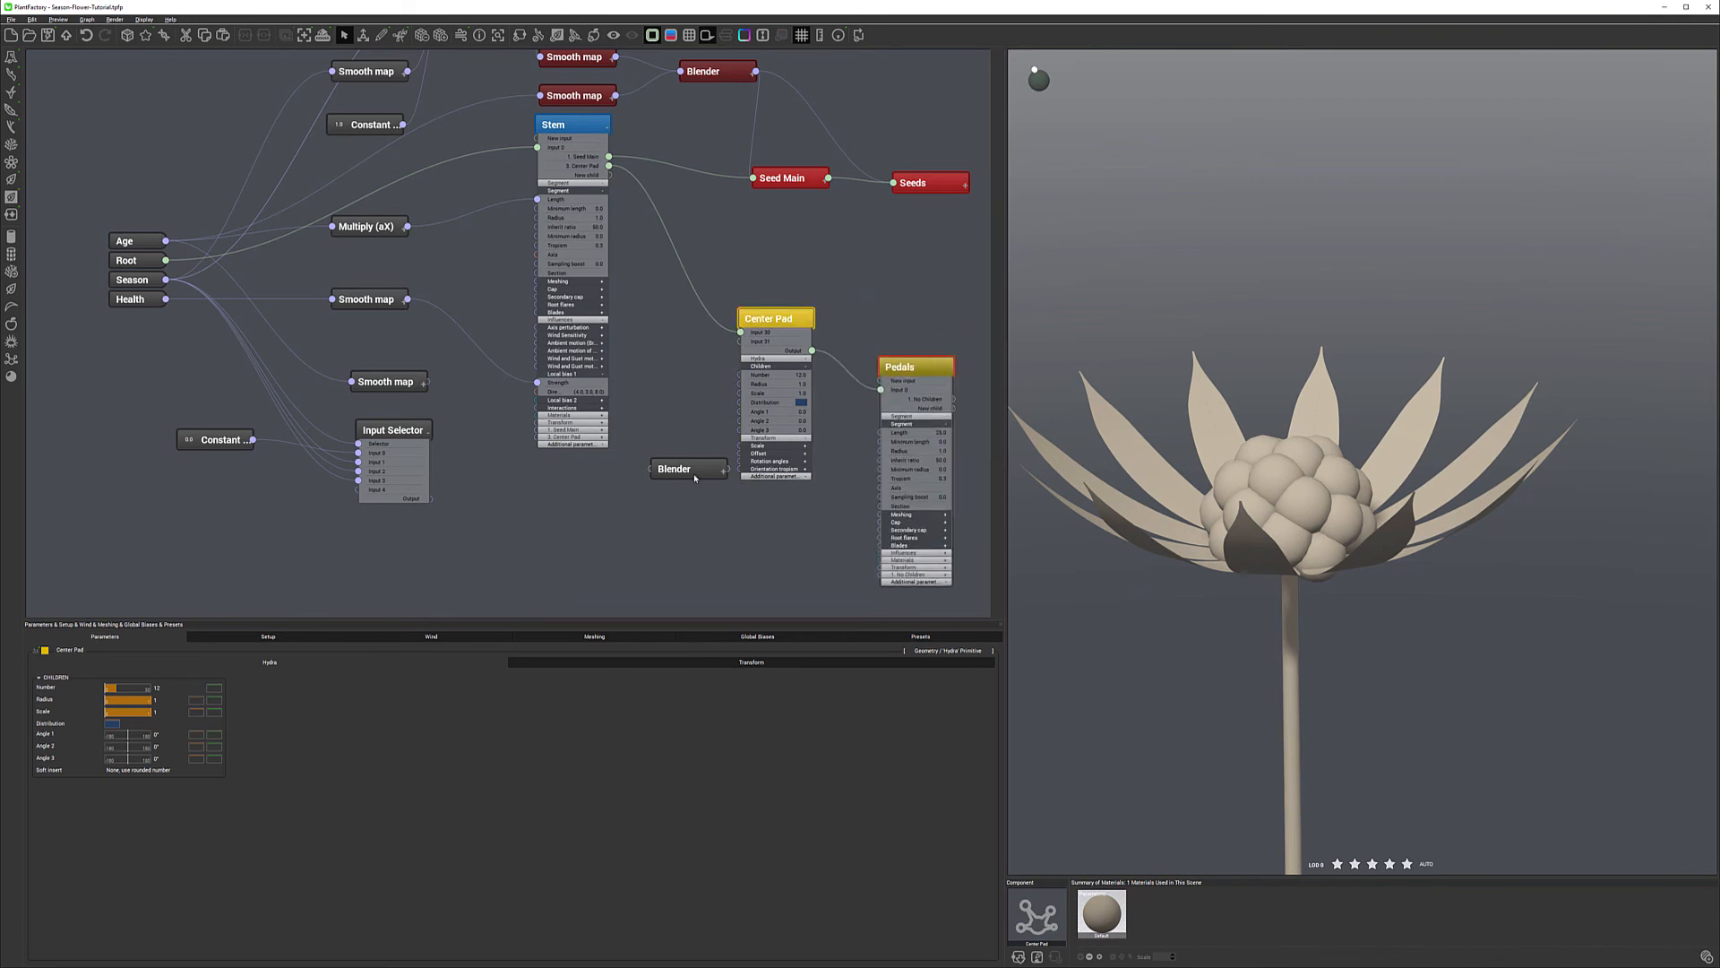
left_click_drag(709, 474, 699, 502)
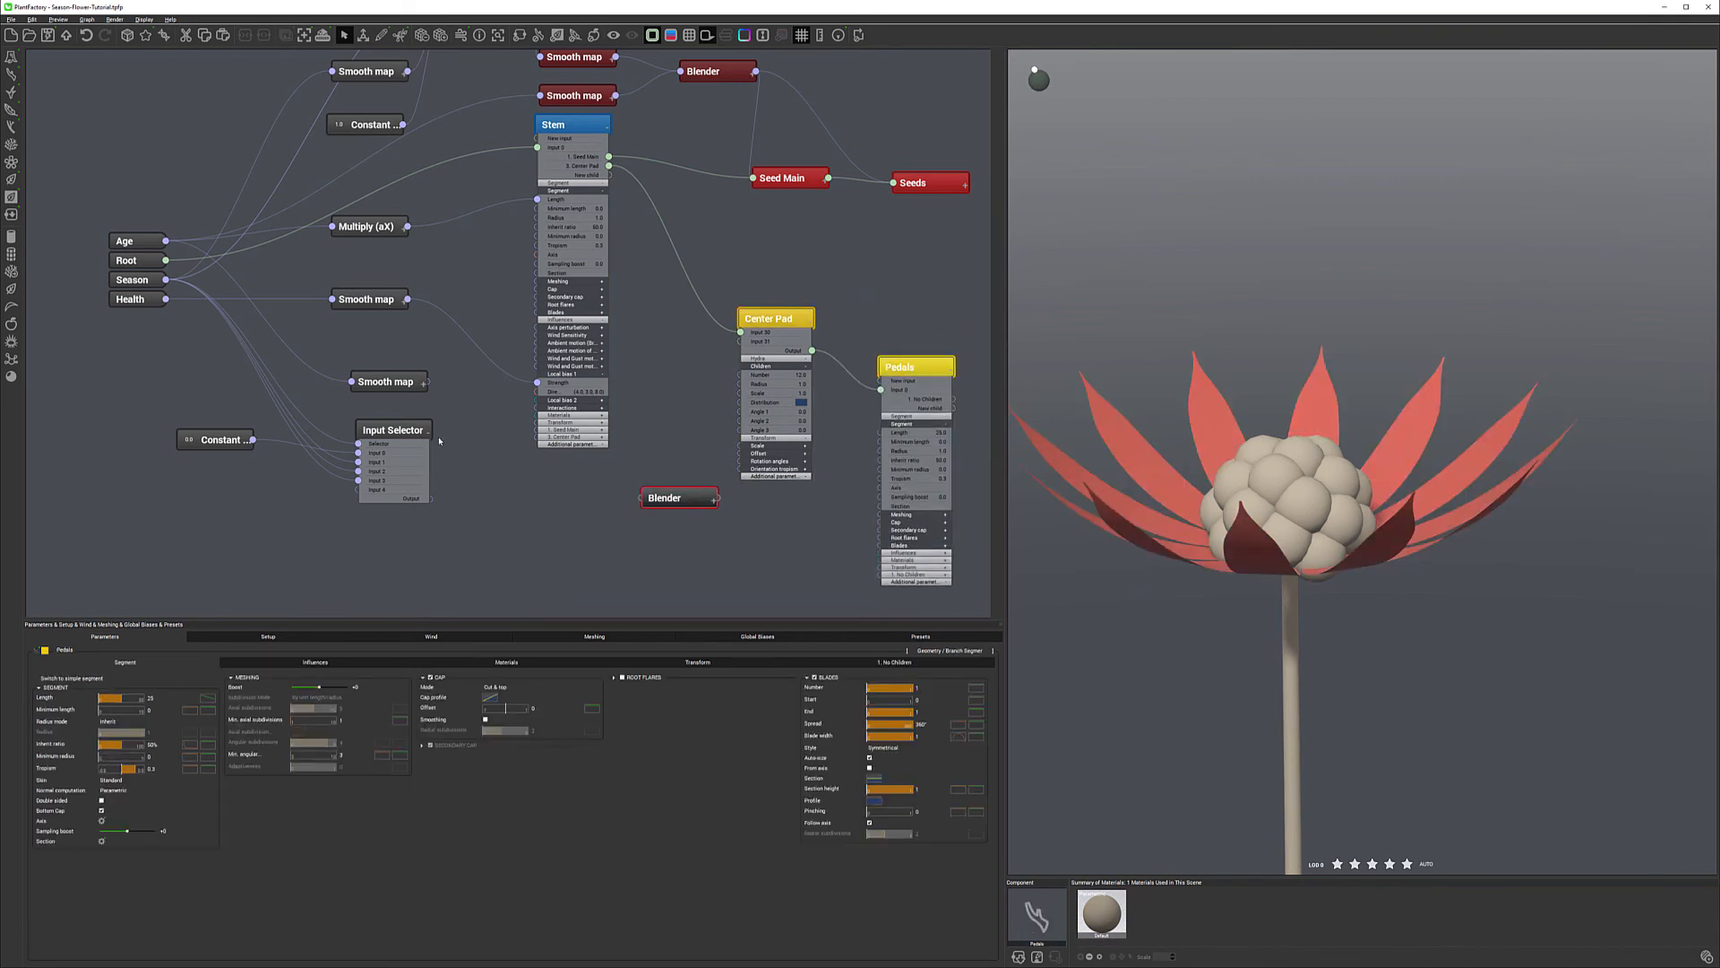
Expand the lower Blender and connect the Age Smooth map to Input 0 and the Input Selector output to Input 1.
left_click(715, 500)
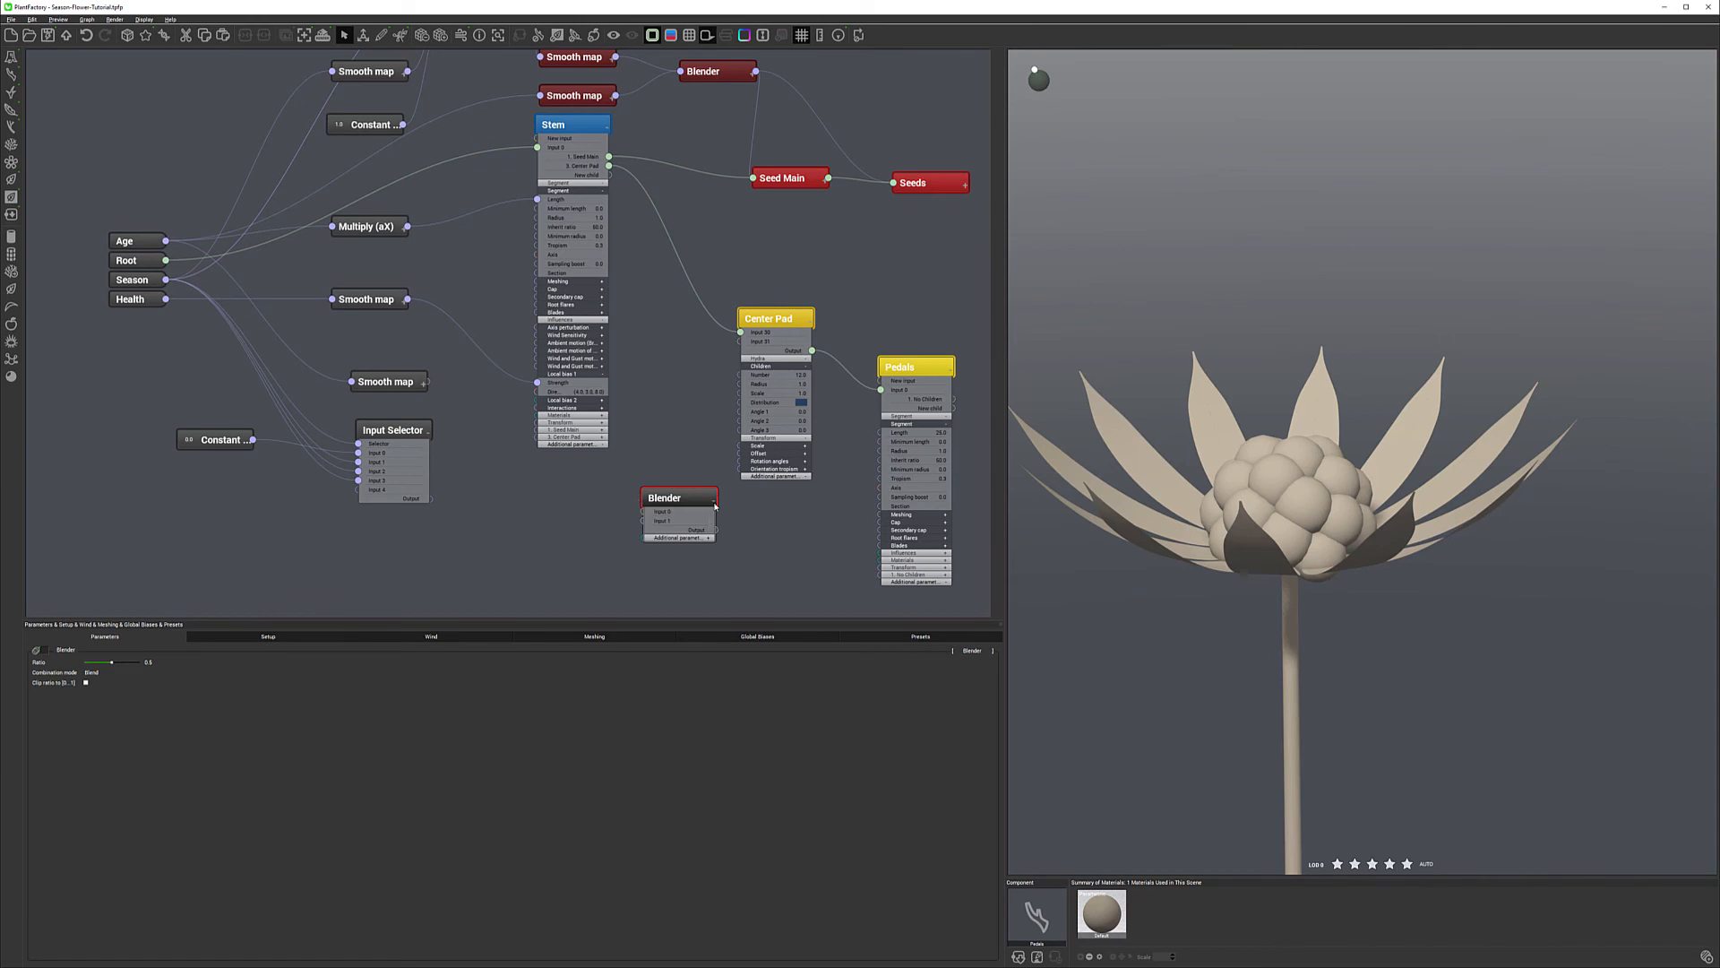
left_click_drag(426, 382, 643, 512)
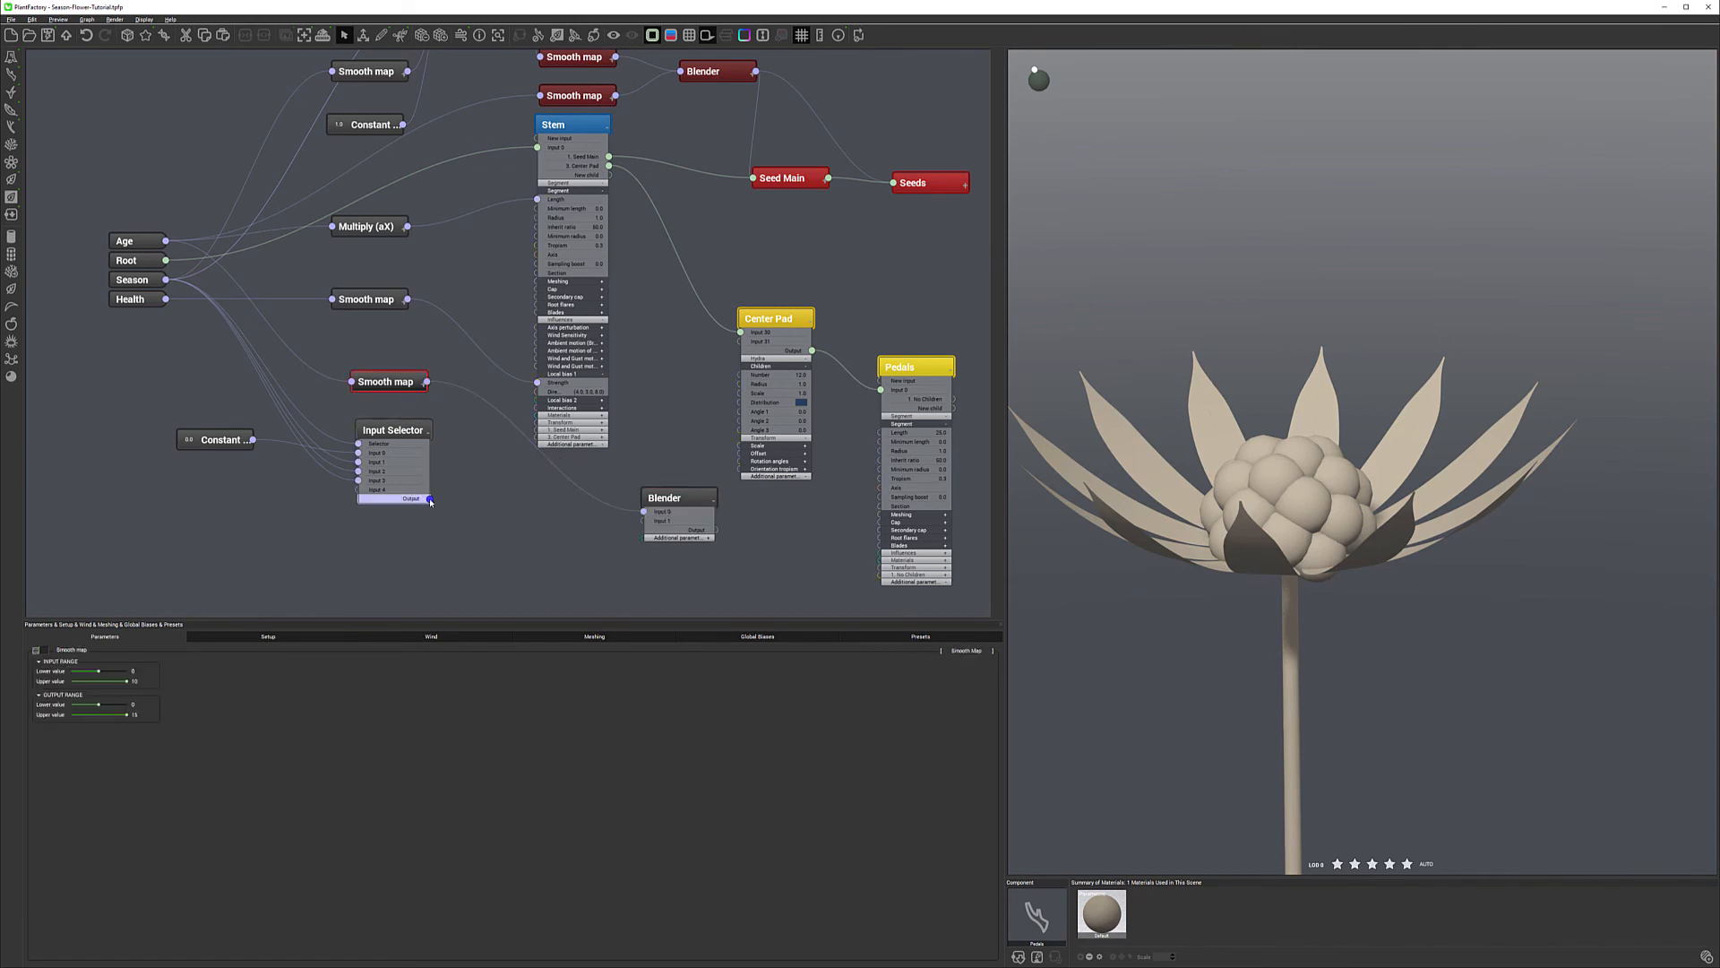
left_click_drag(608, 544, 643, 521)
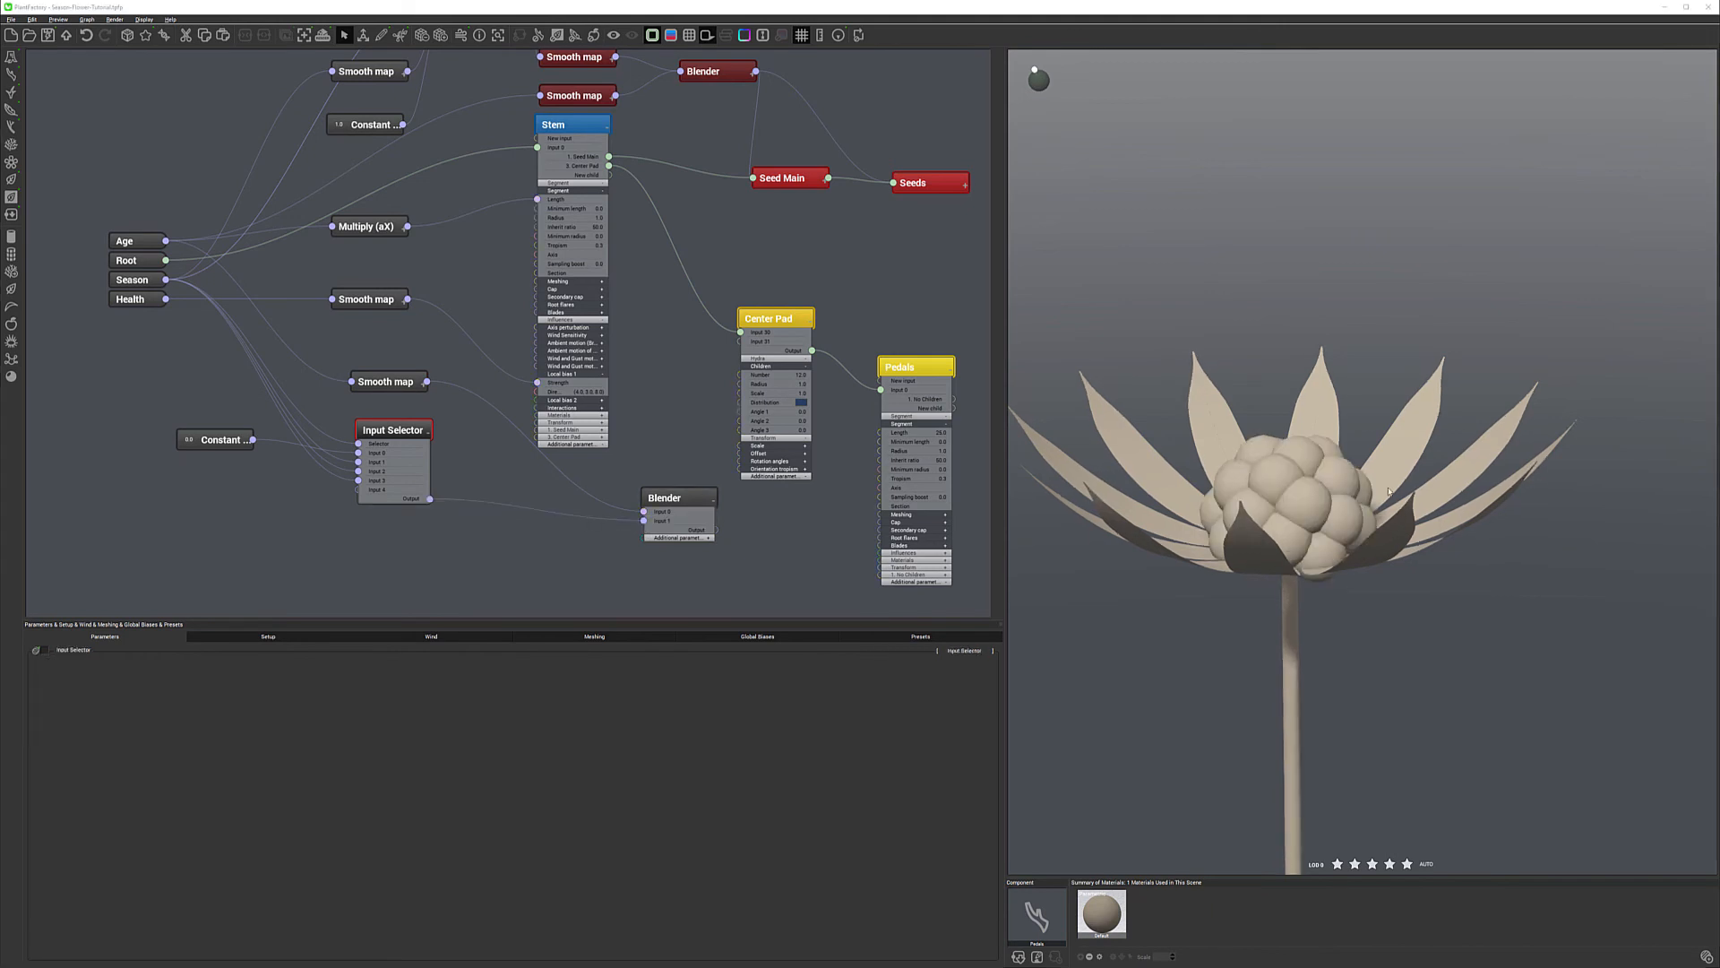
Insert a new Smooth map filter between the Input Selector and the Blender, and place the Age Smooth map above it.
right_click(494, 469)
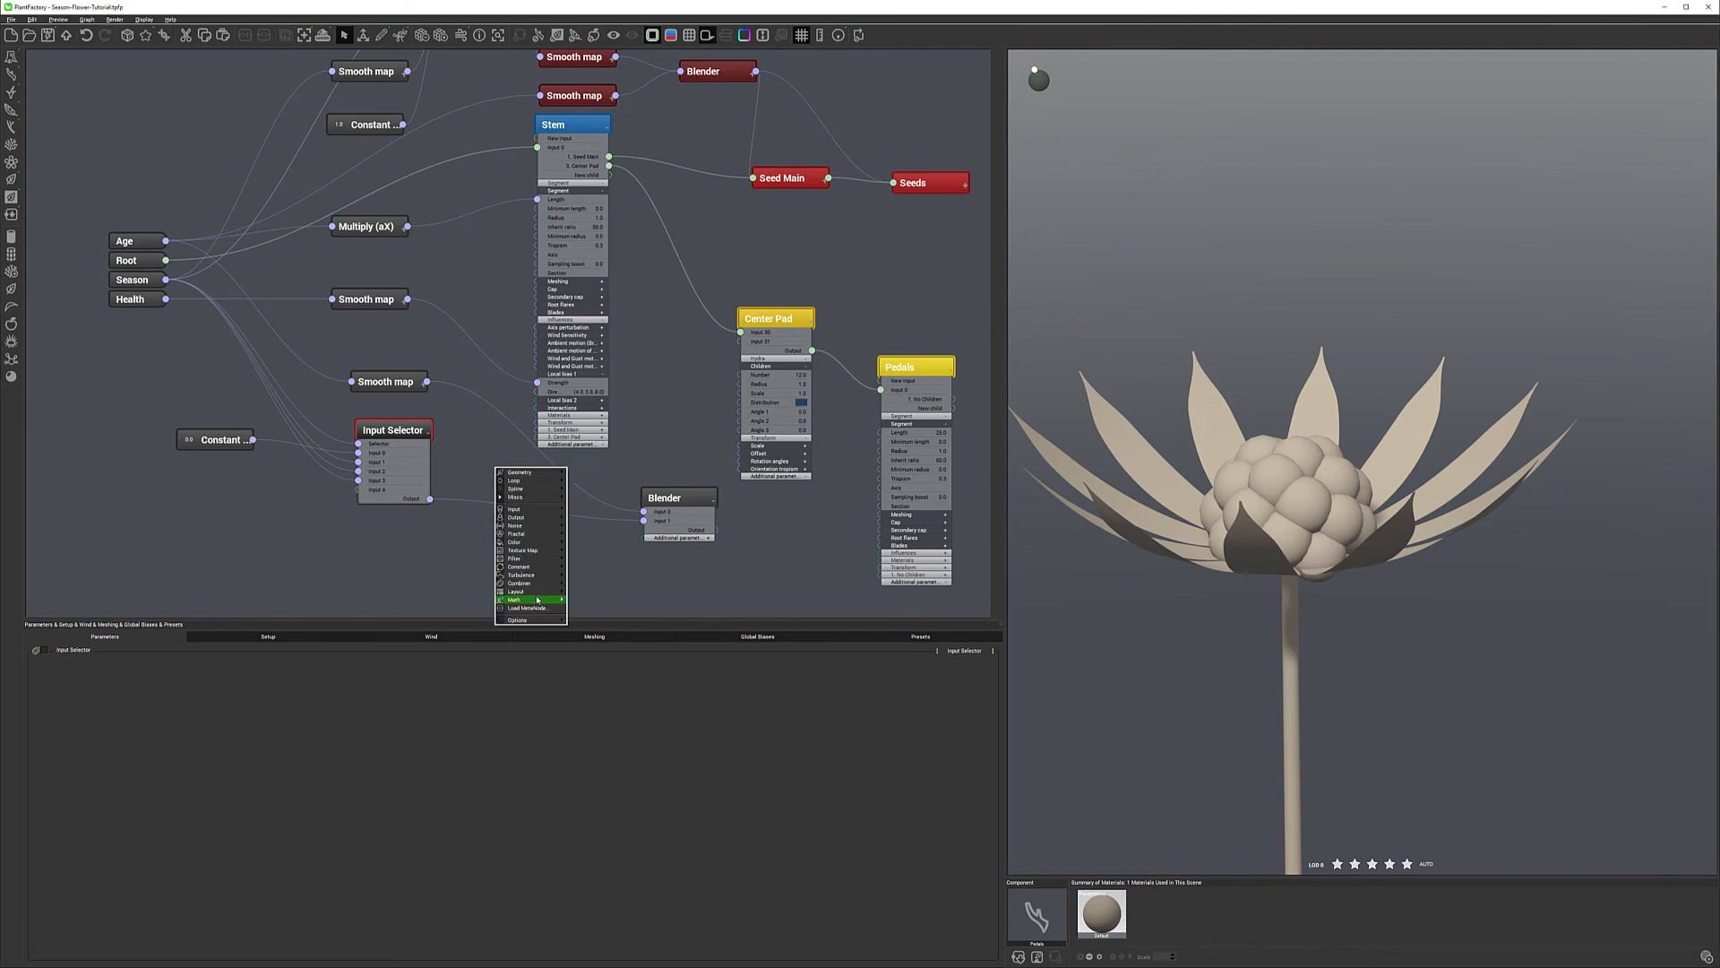
mouse_move(539, 575)
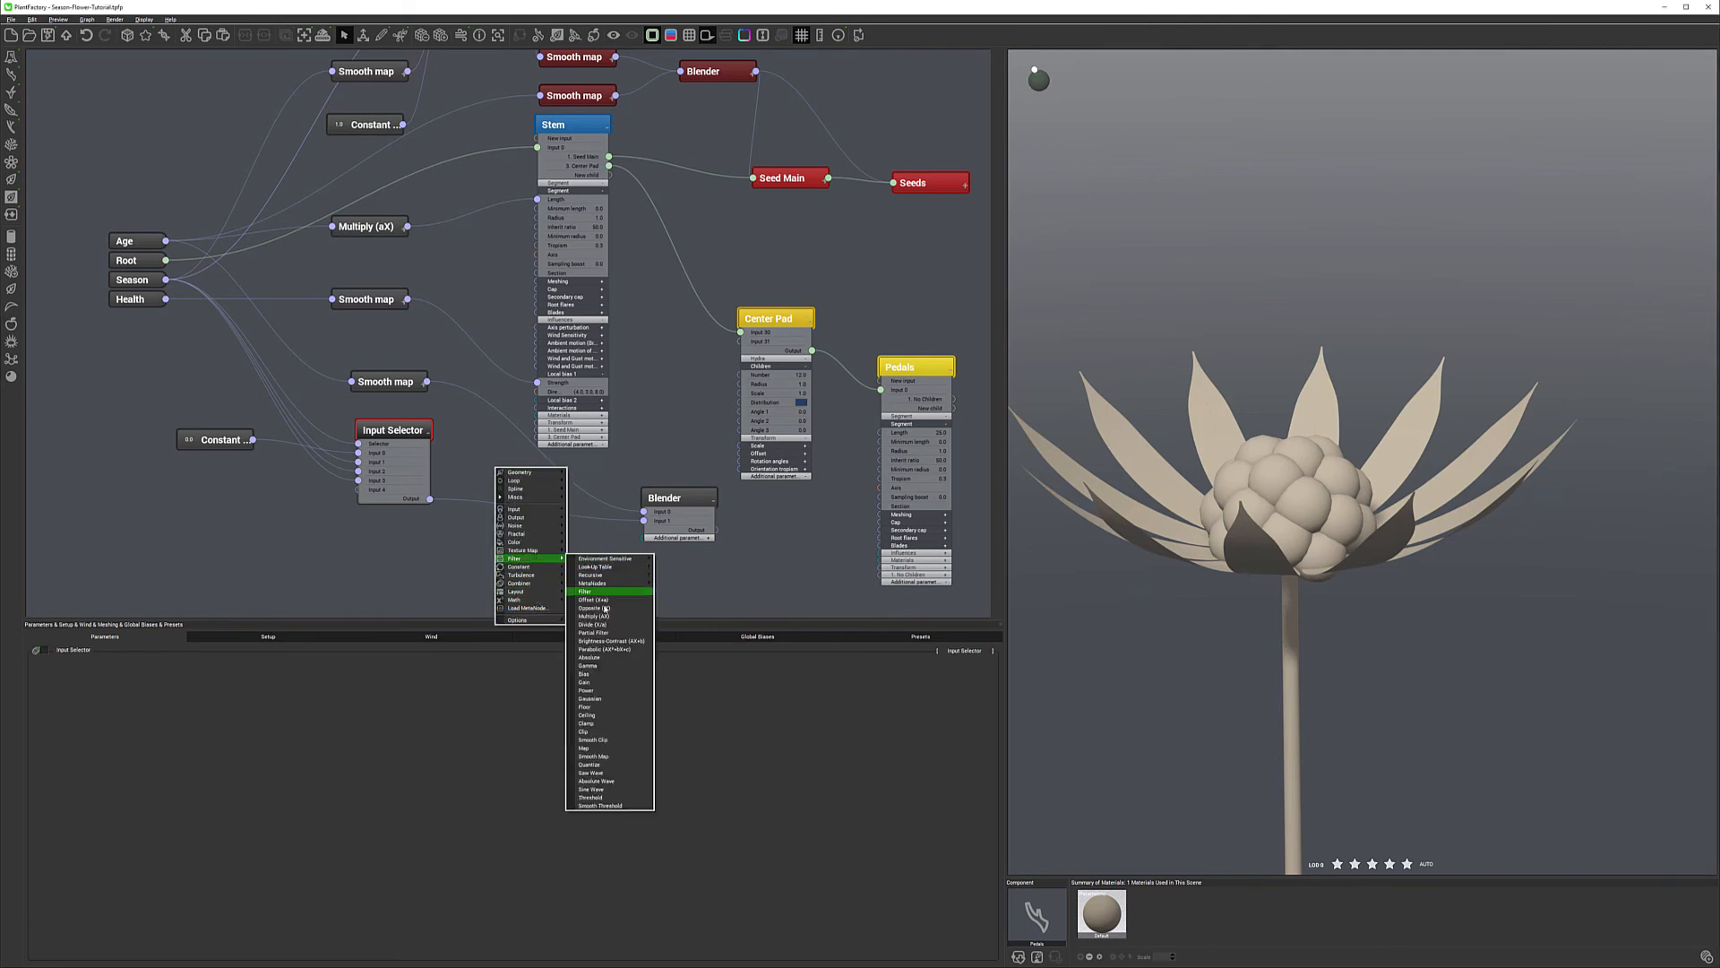
left_click(596, 755)
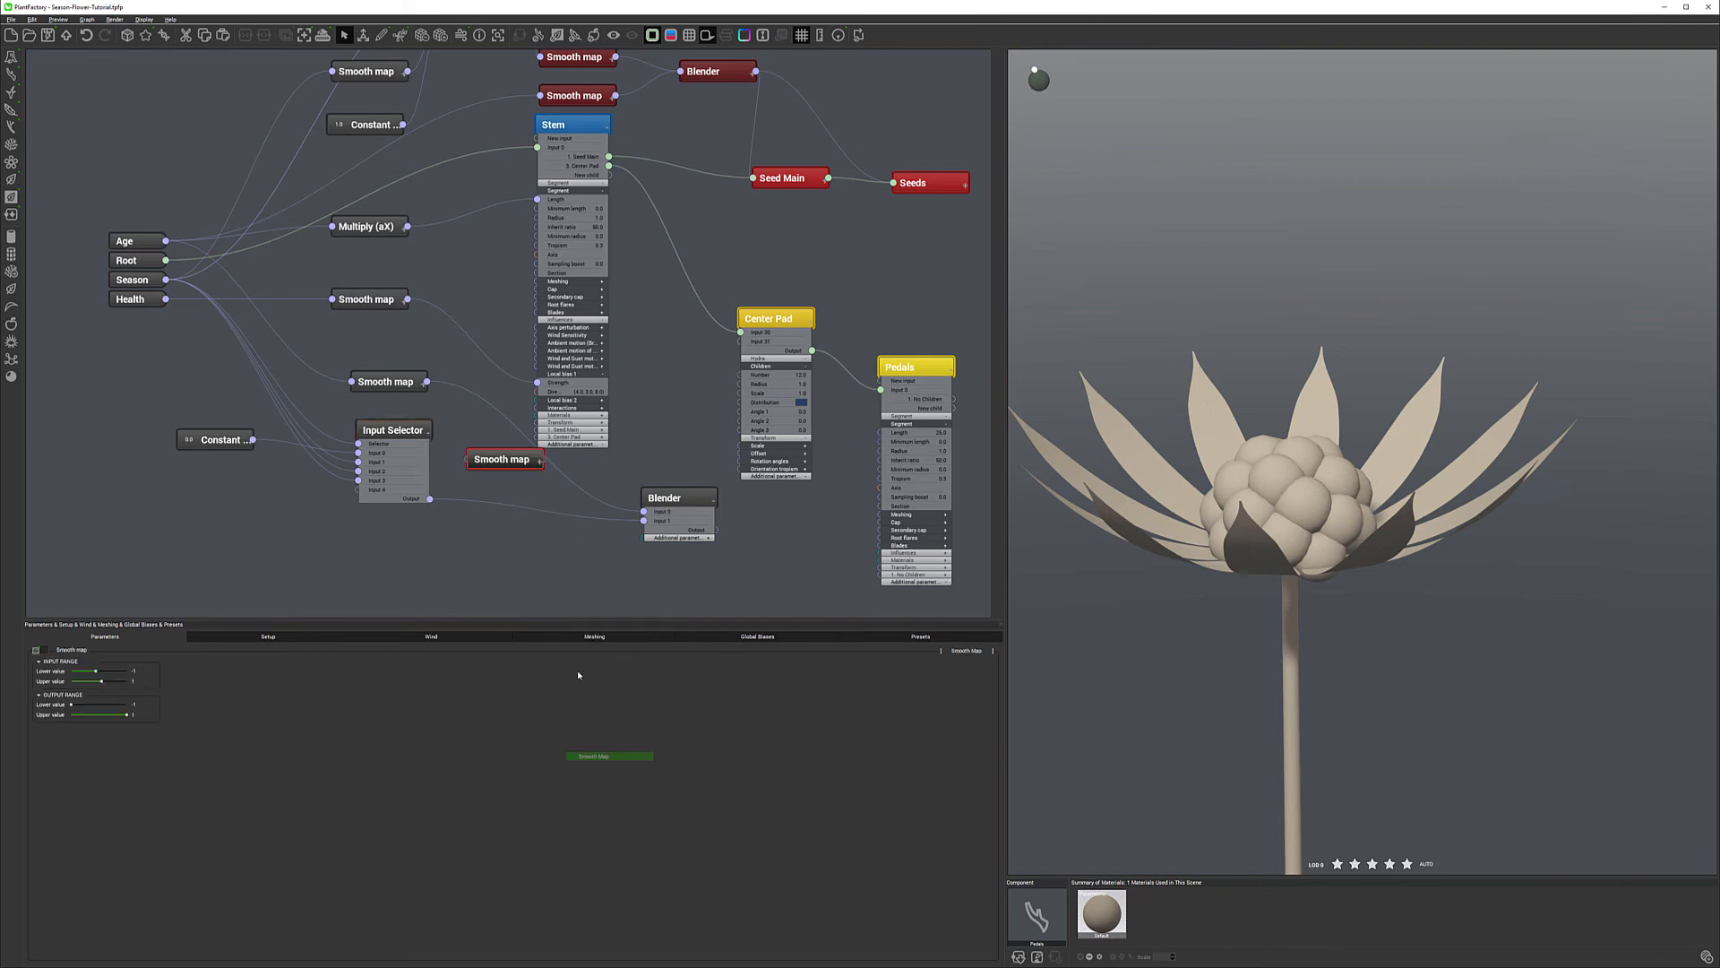
left_click_drag(467, 459, 430, 499)
left_click_drag(544, 459, 643, 511)
left_click_drag(523, 459, 513, 493)
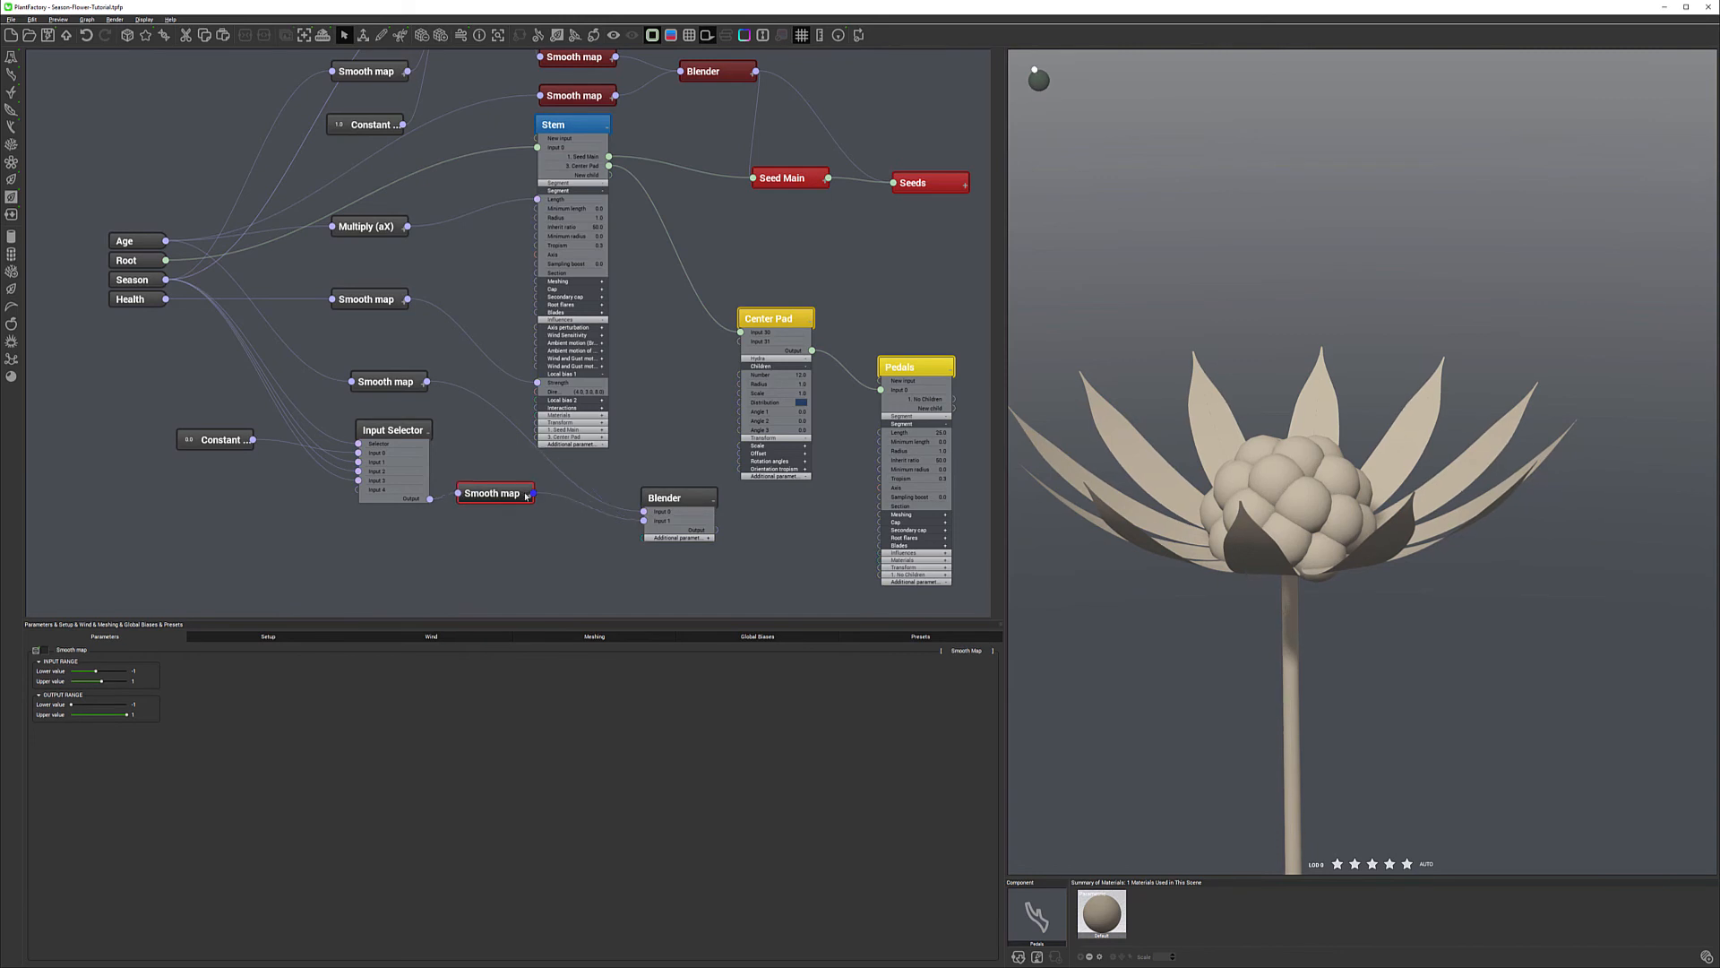
left_click_drag(386, 382, 492, 459)
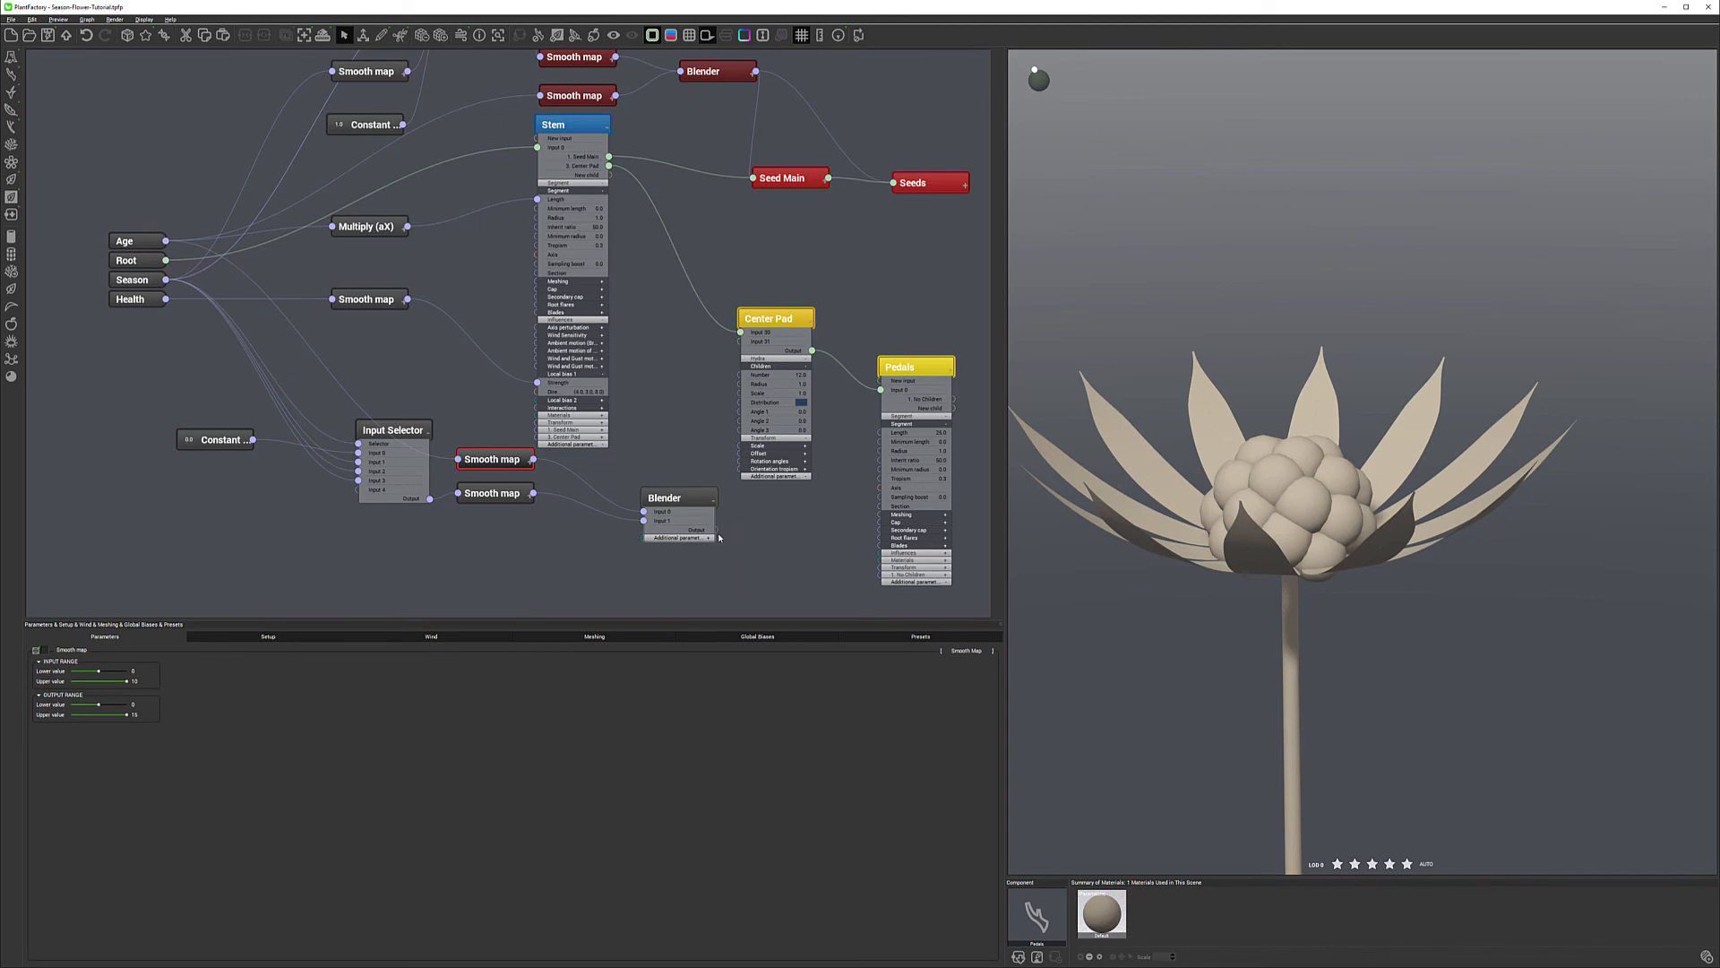
Set the Blender's combination mode to Add with ratio 1 and connect its output to the Pedals' Length.
left_click(689, 502)
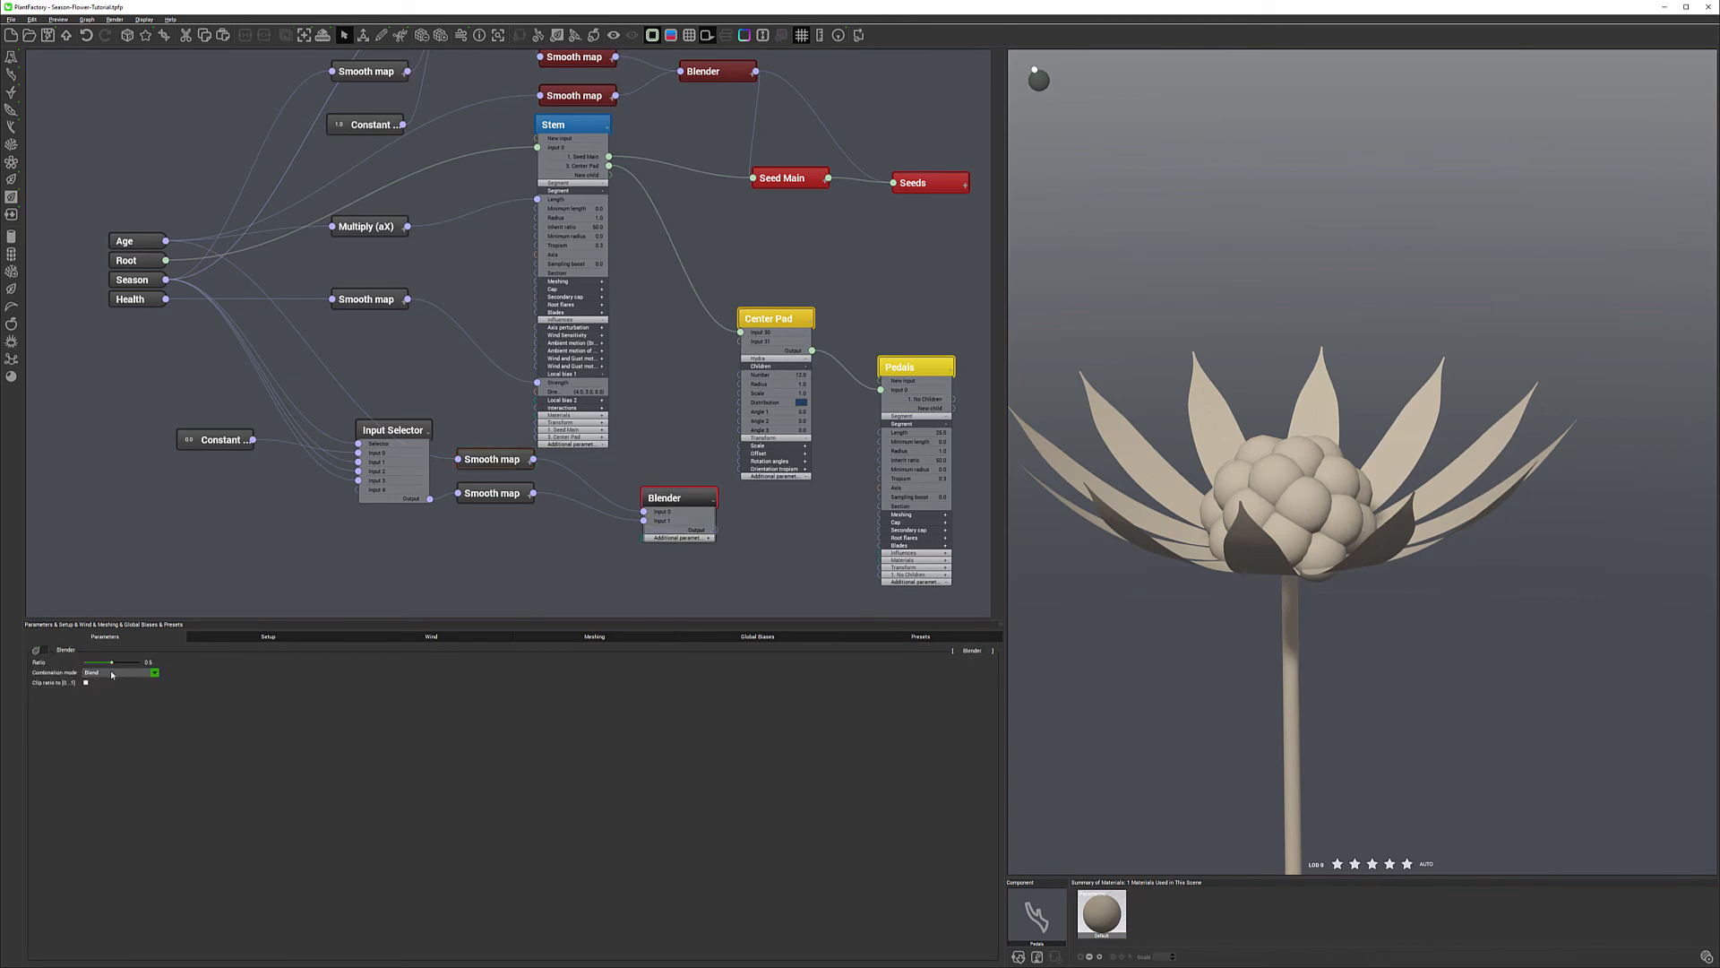
left_click(154, 674)
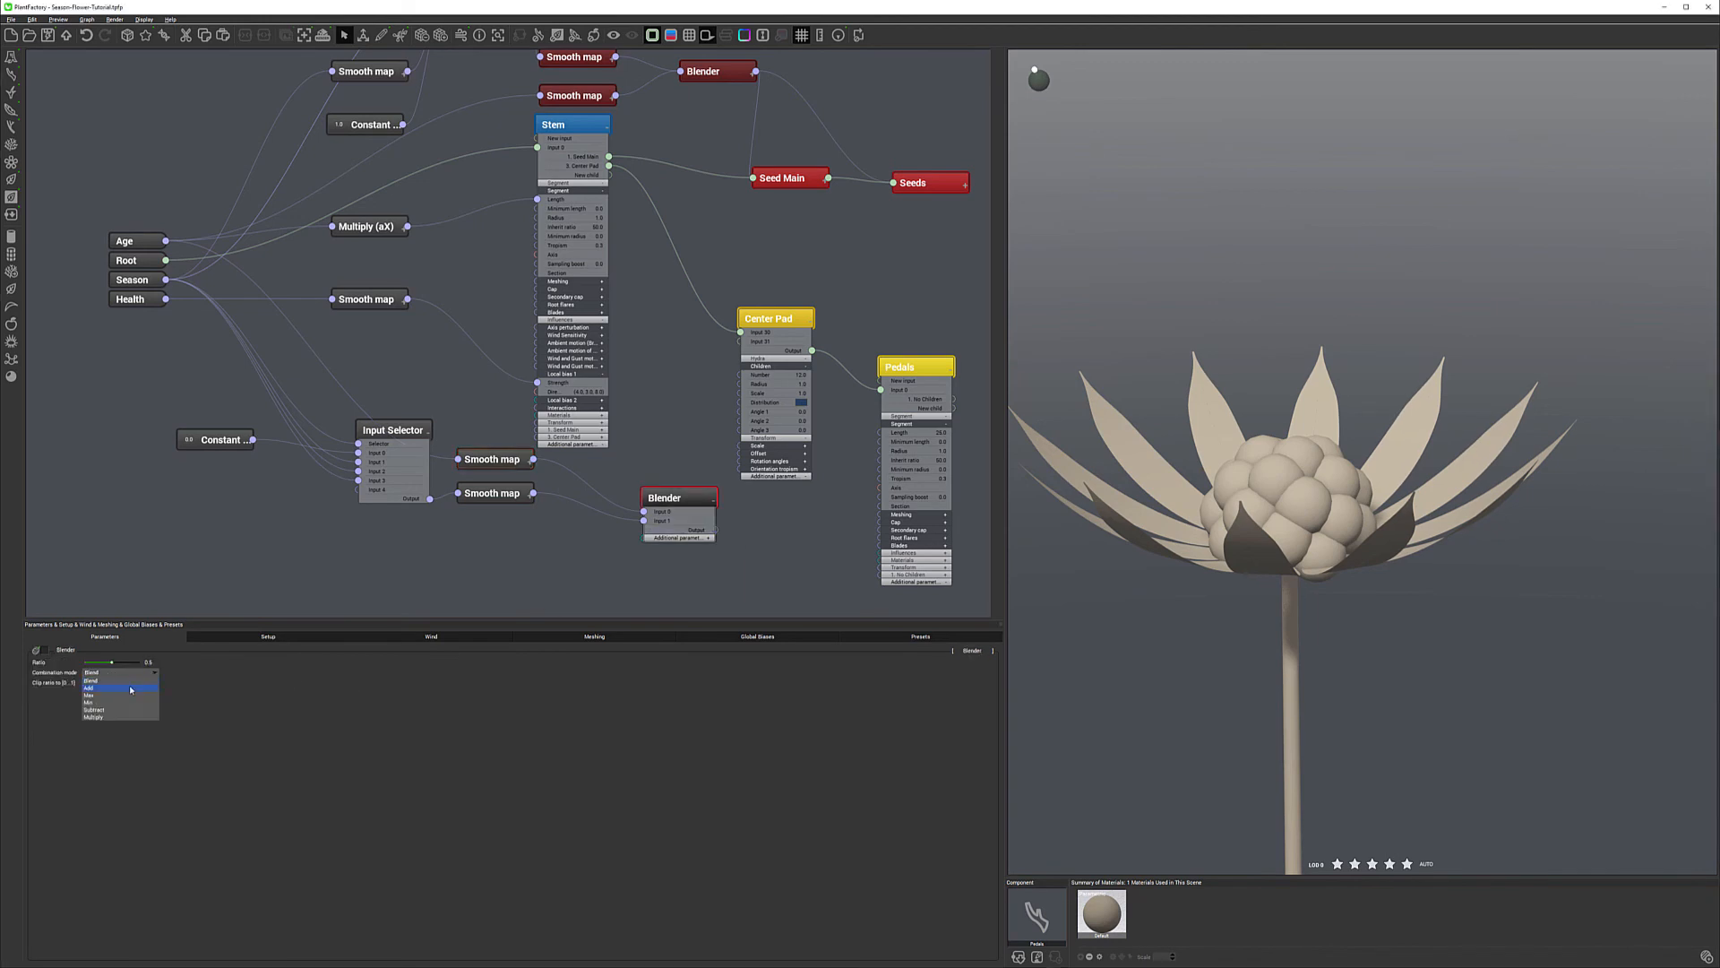
left_click(131, 688)
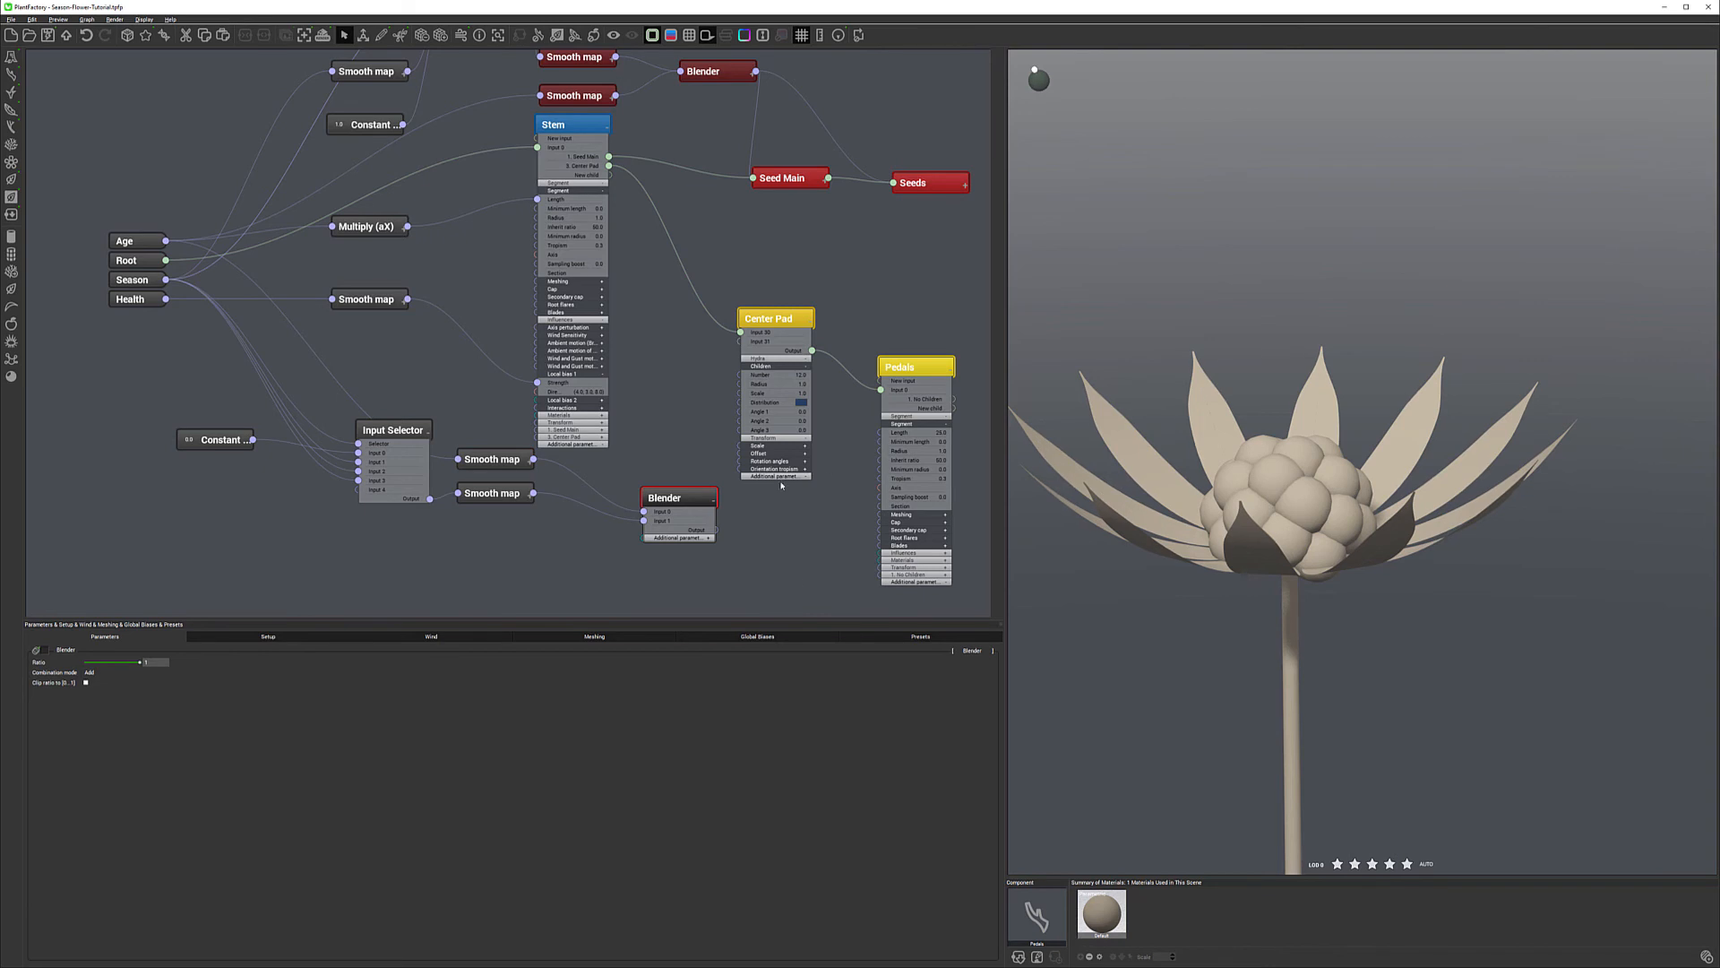
left_click_drag(716, 530, 882, 432)
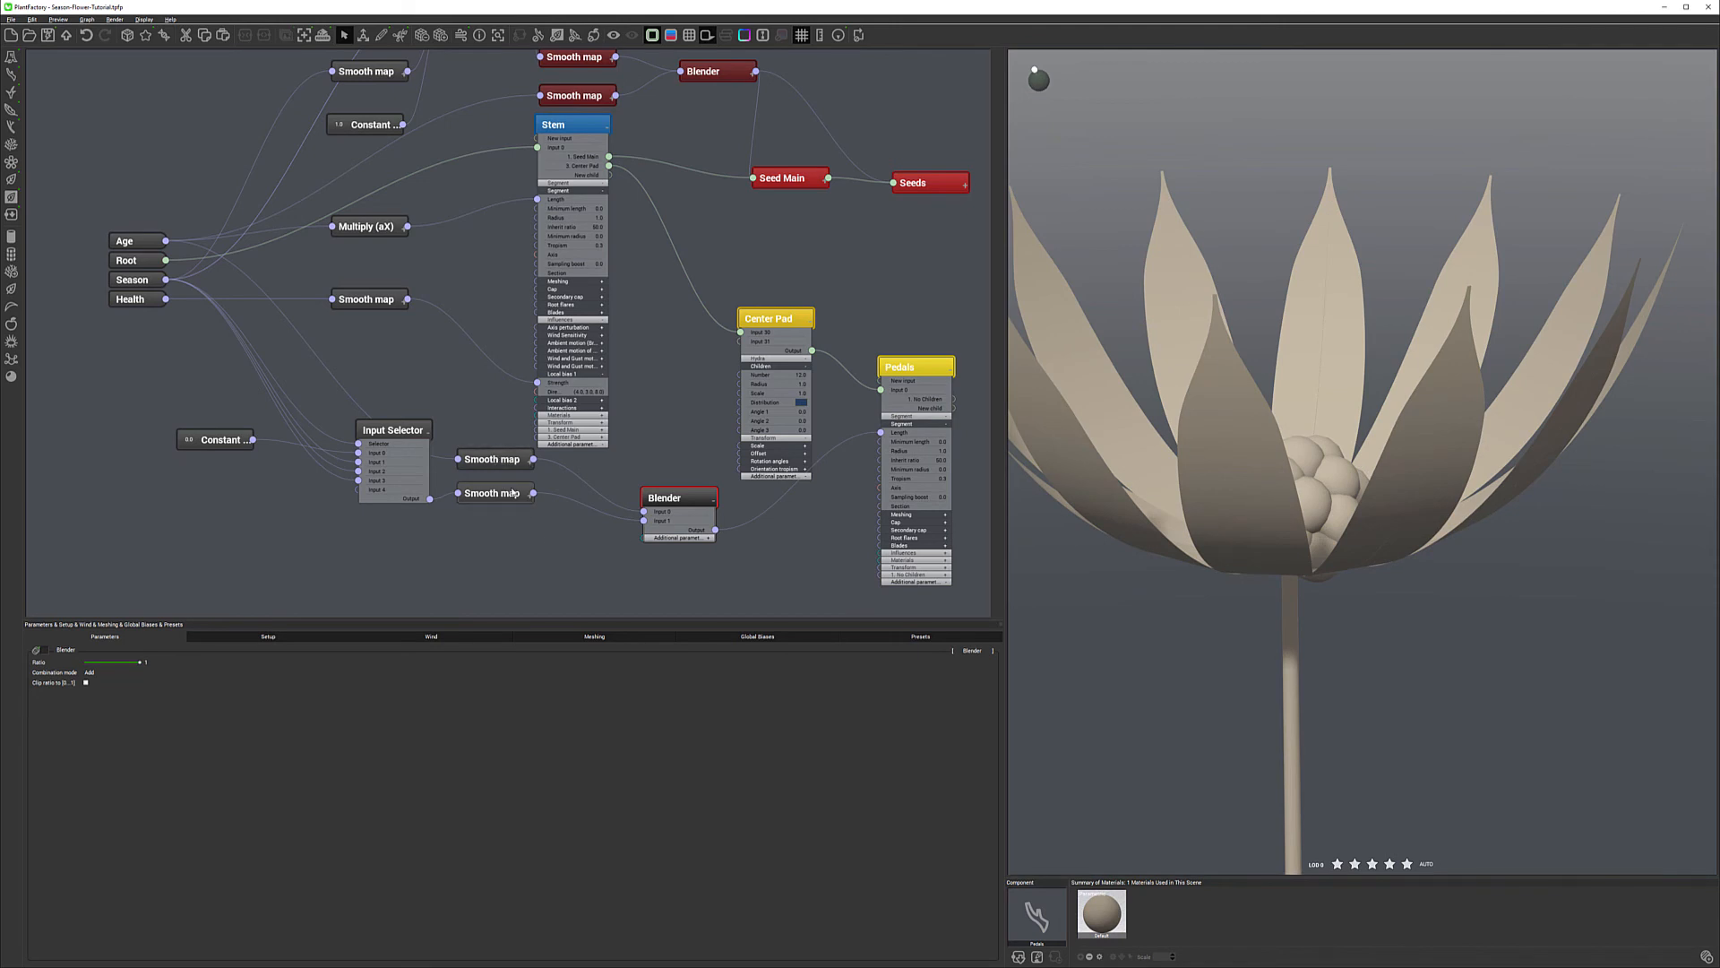
Set the input range of the Smooth map fed by the Input Selector to 0.2–0.65.
left_click(502, 493)
double_click(141, 670)
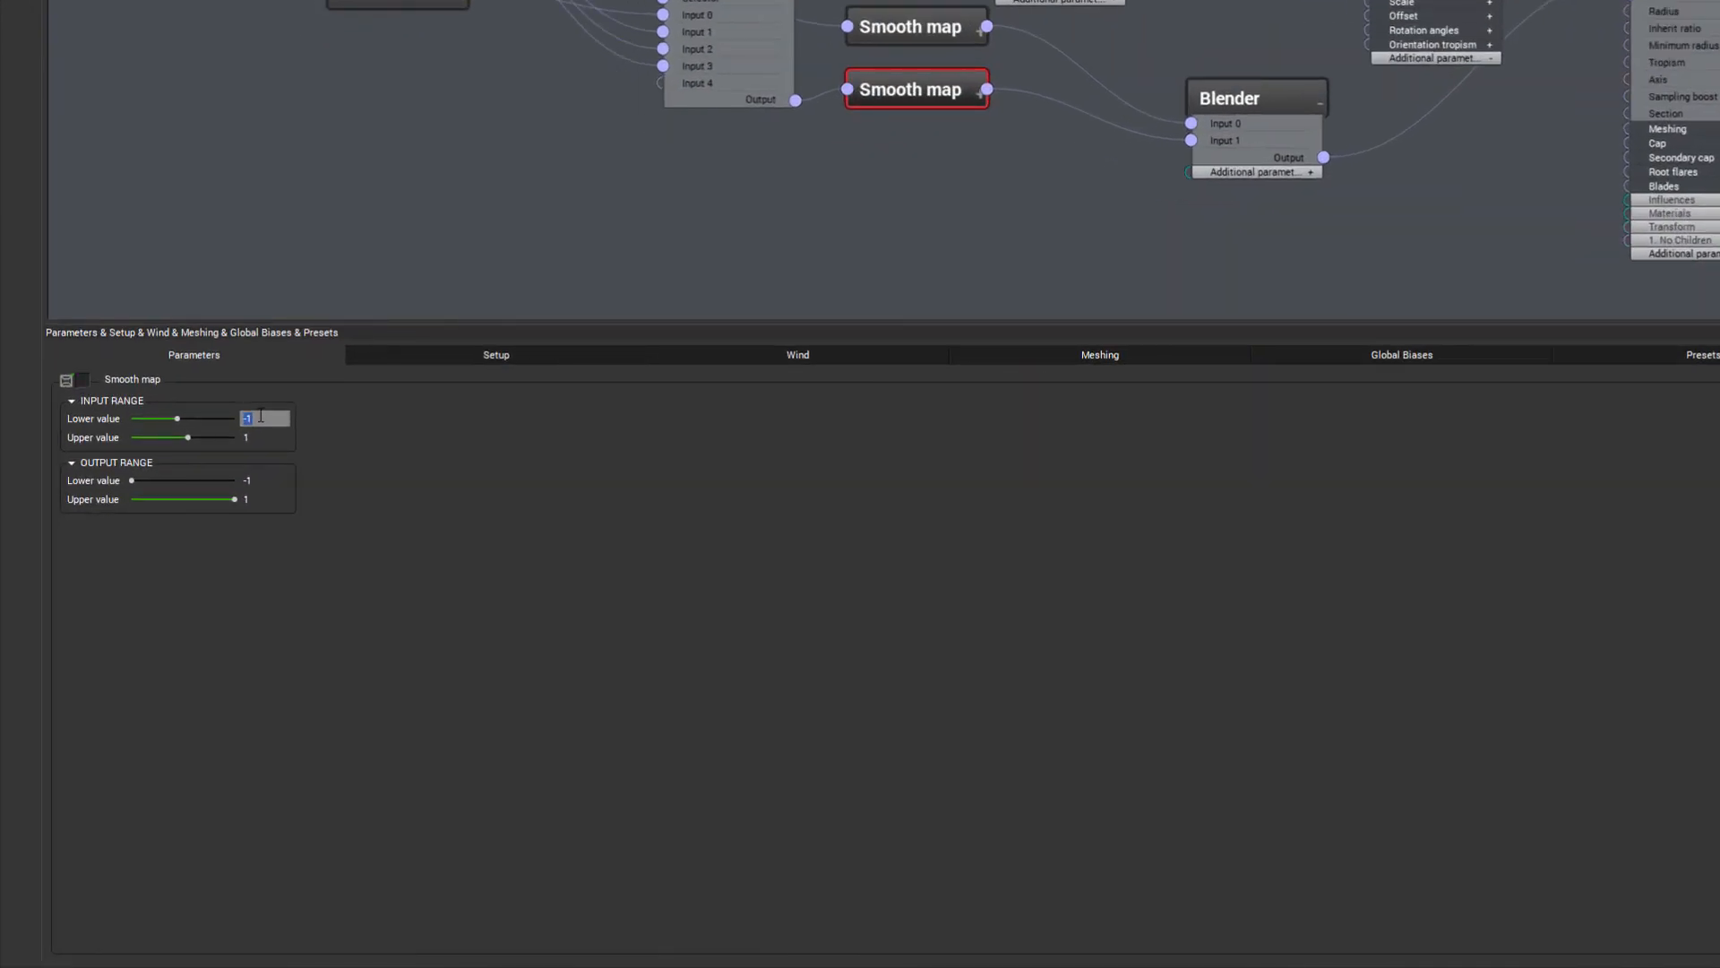
type("0")
double_click(268, 438)
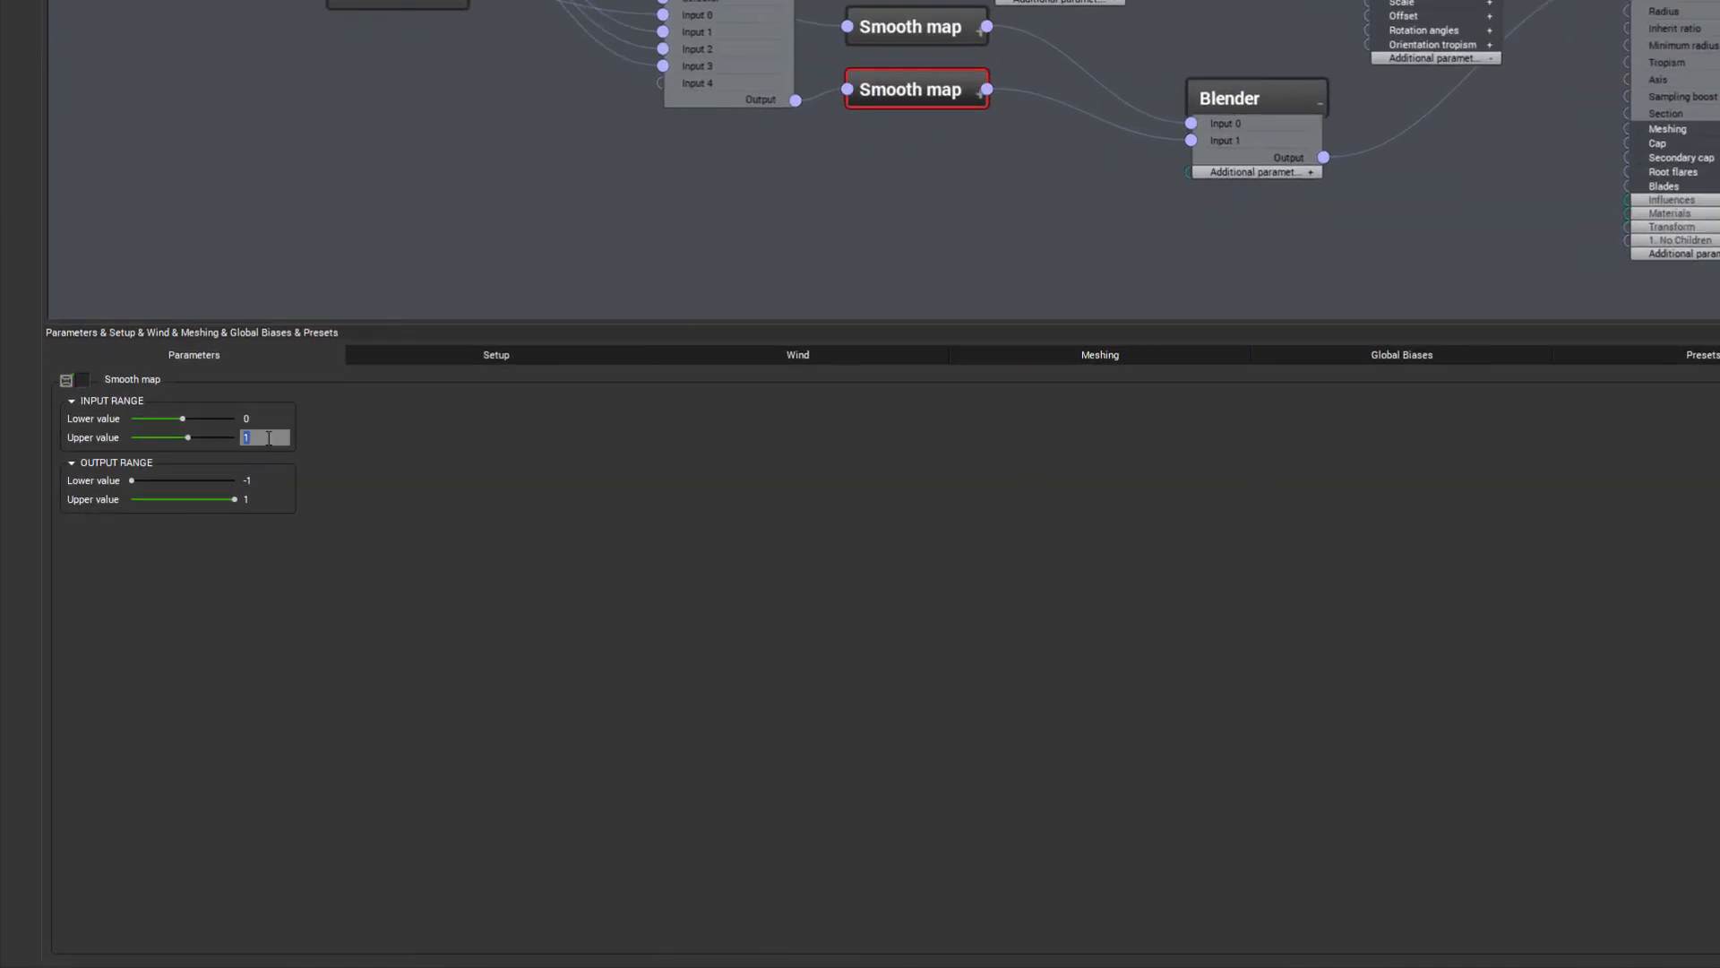
type("0")
double_click(270, 420)
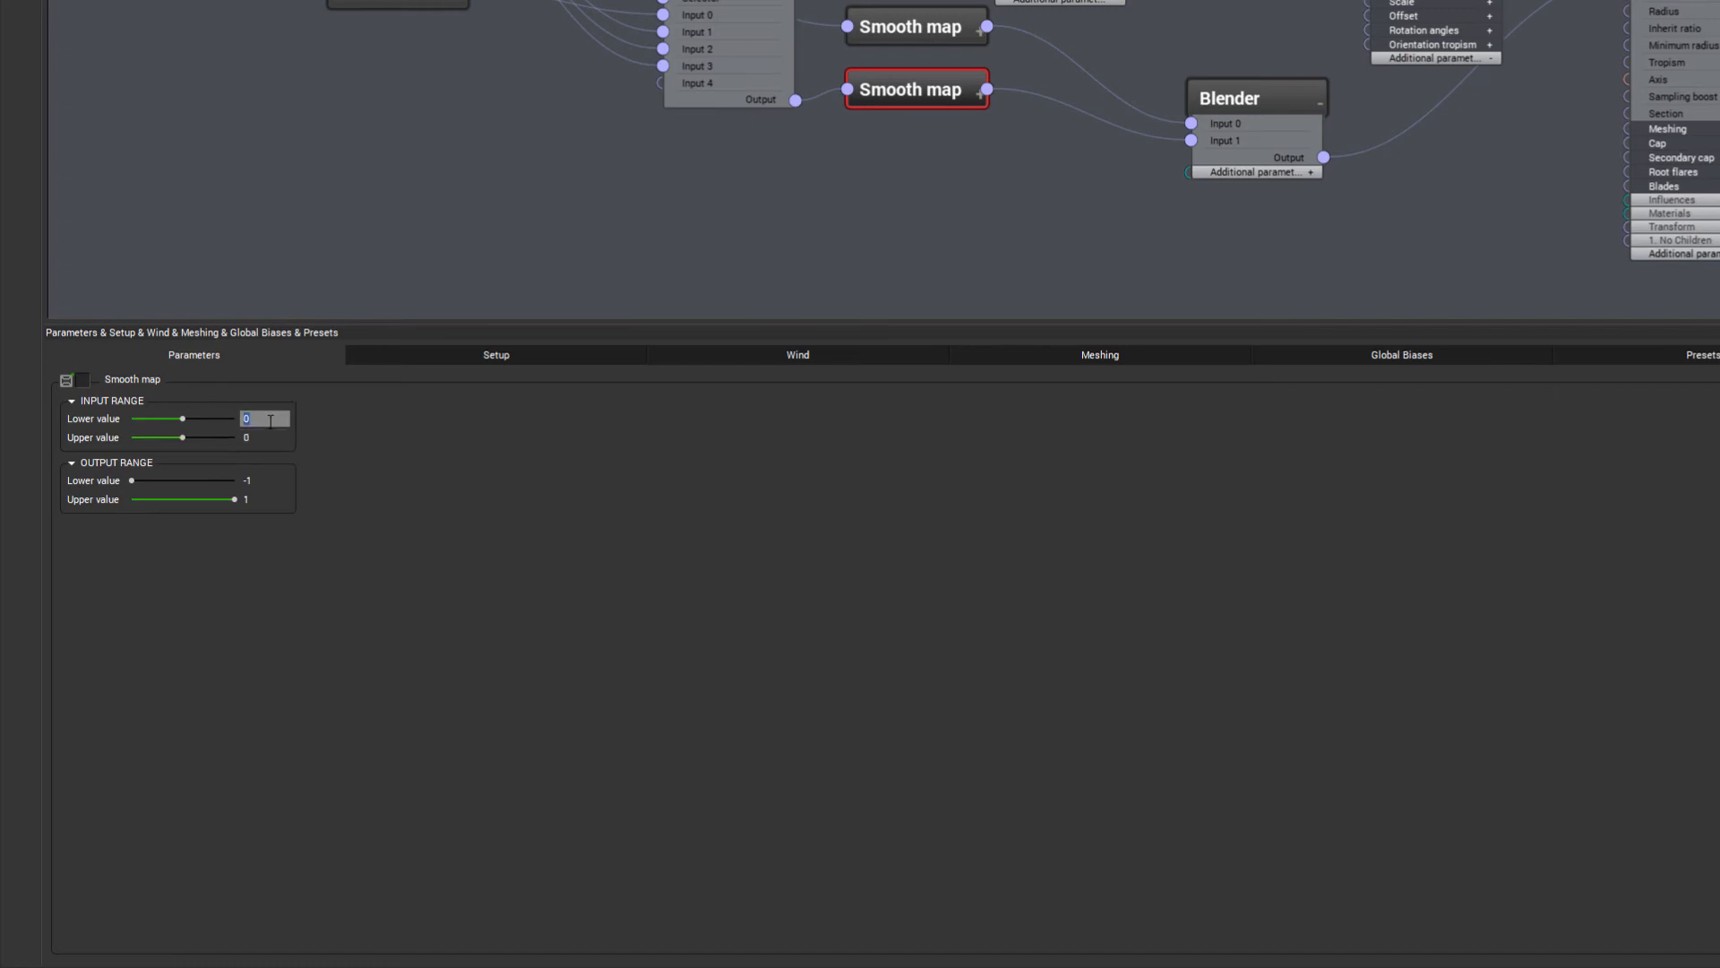
type("0")
double_click(267, 437)
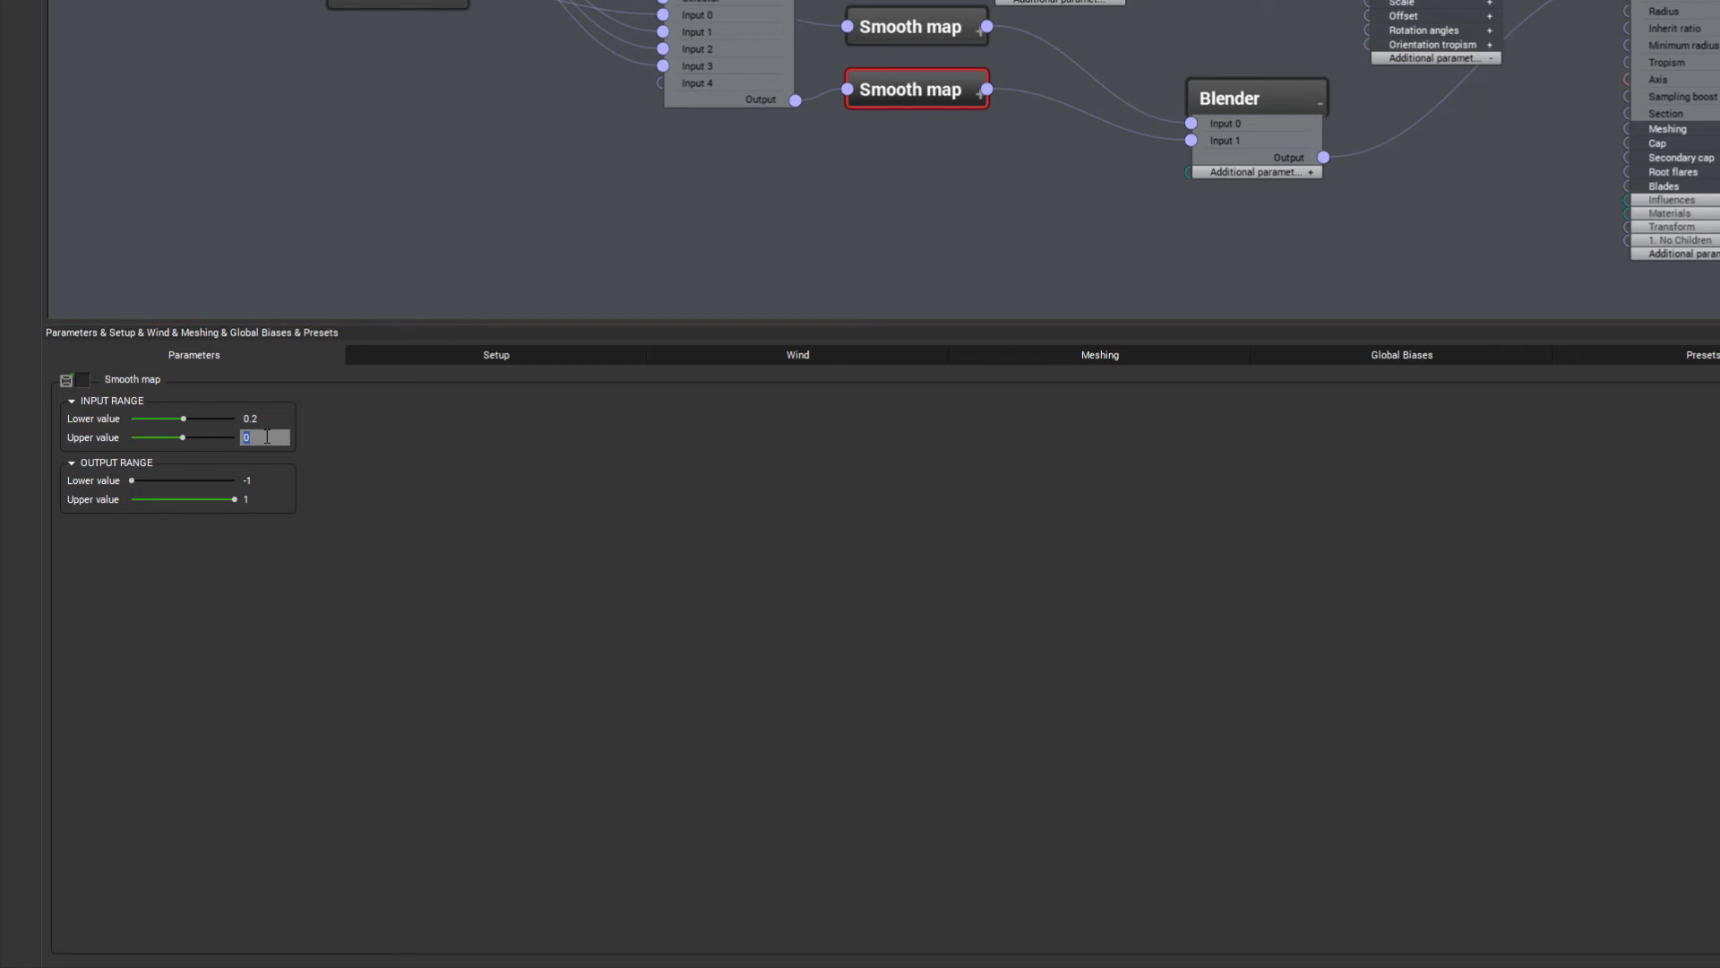
type("0.65")
key("Return")
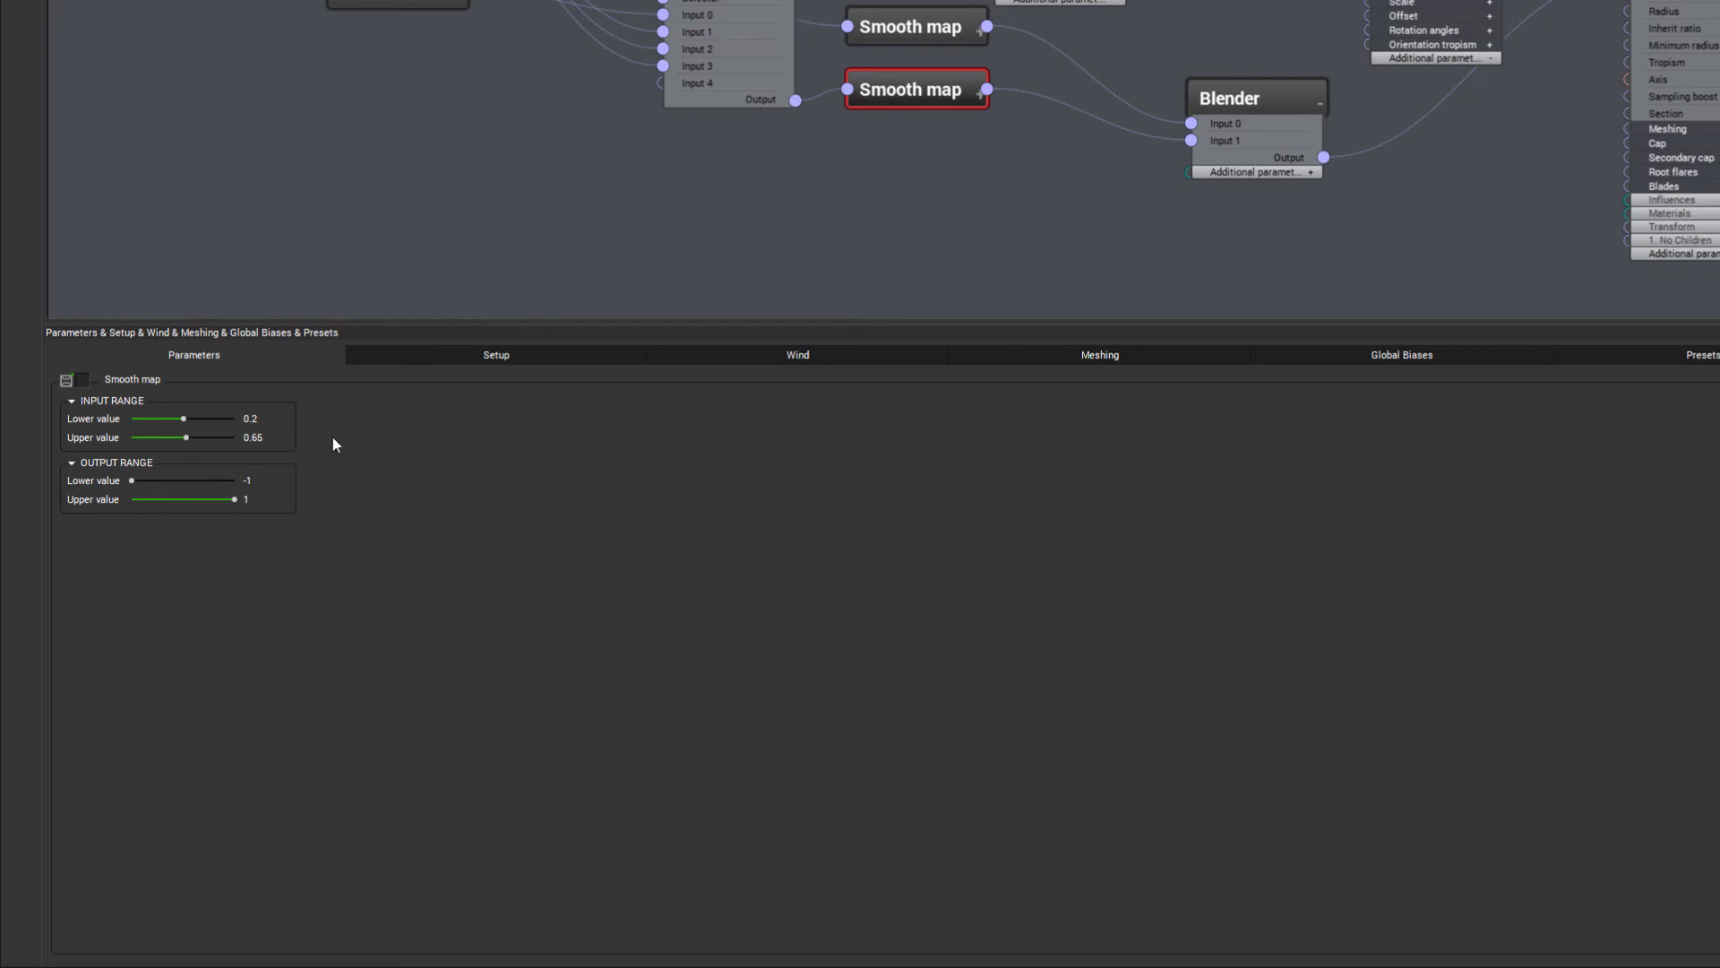
Set the same Smooth map's output range to 0–15.
left_click(288, 479)
type("0")
left_click(275, 494)
type("15")
key("Return")
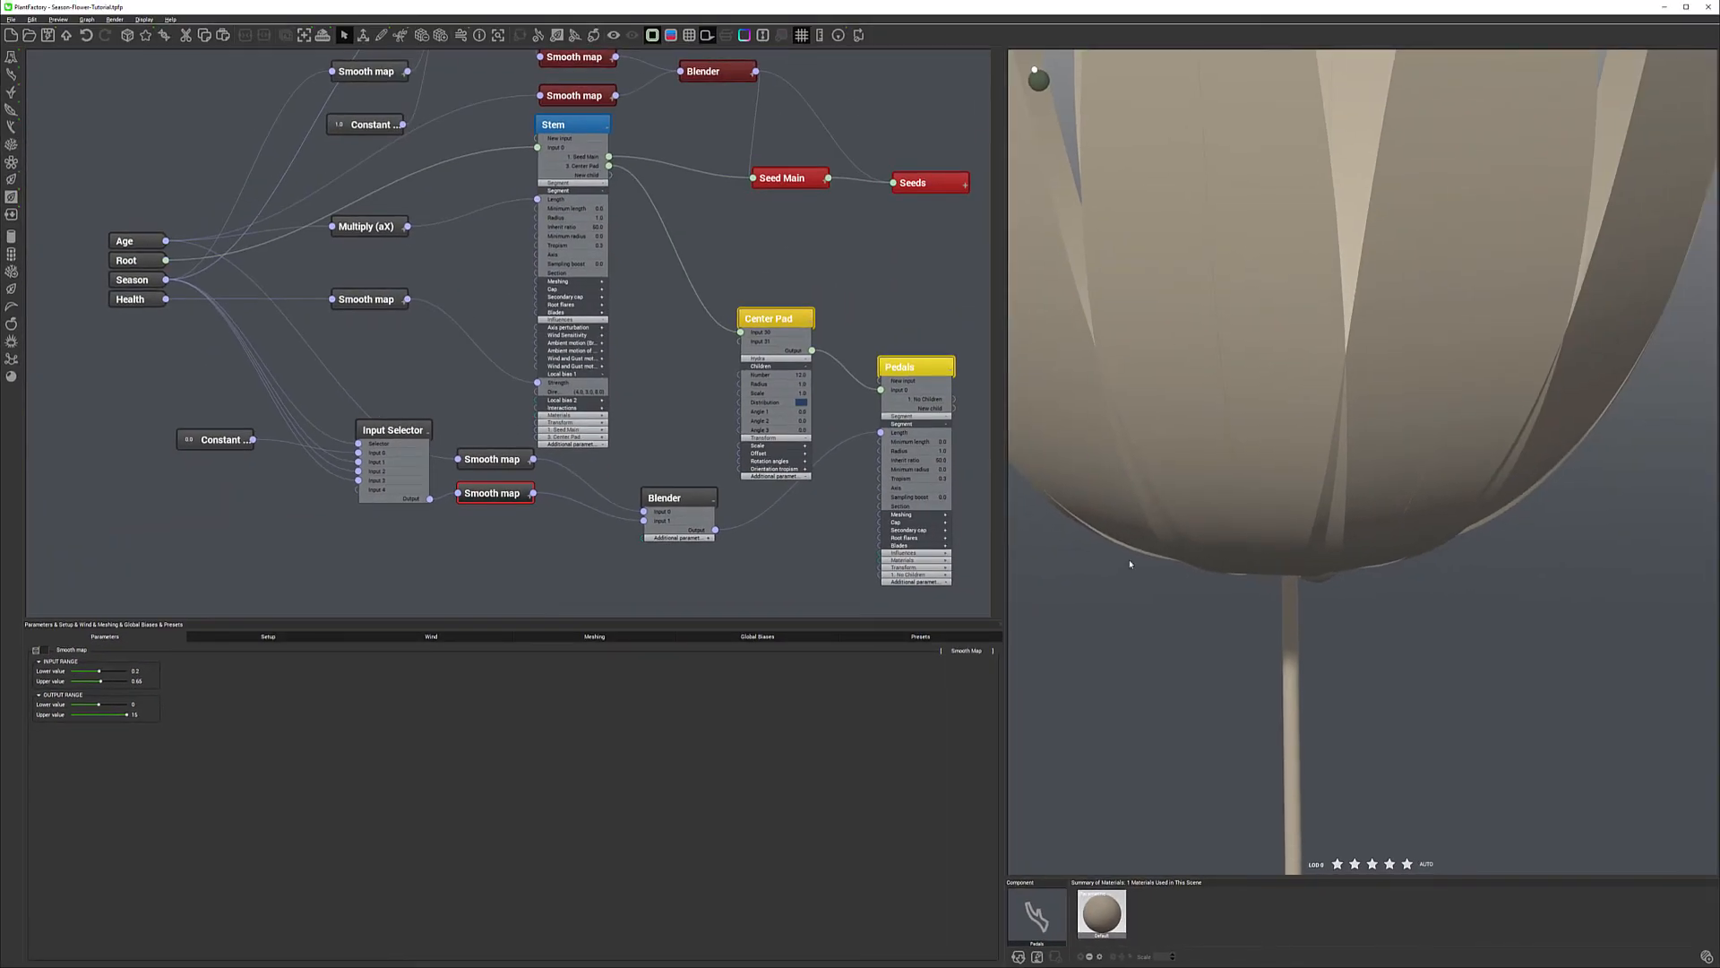
Frame the whole flower and vary the plant's age and season to preview petal growth, finishing with Season at 0%.
scroll(1130, 565, "down", 5)
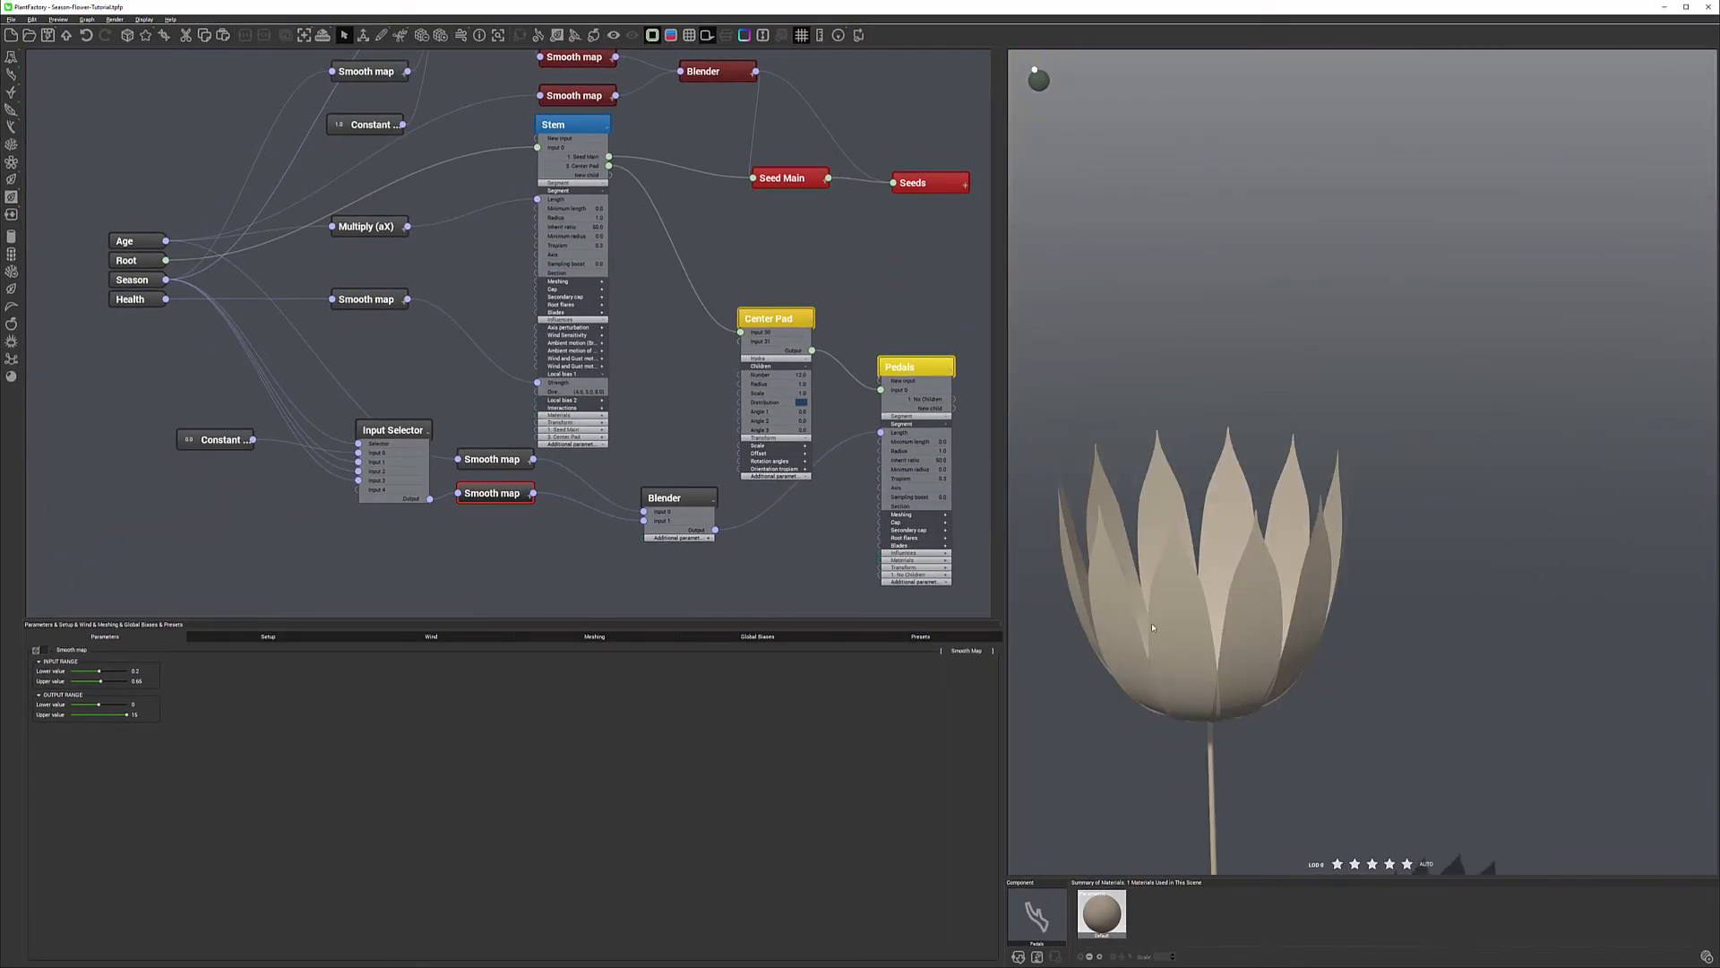
left_click_drag(1132, 674, 1201, 564)
scroll(1201, 567, "down", 5)
left_click_drag(1303, 633, 1262, 639)
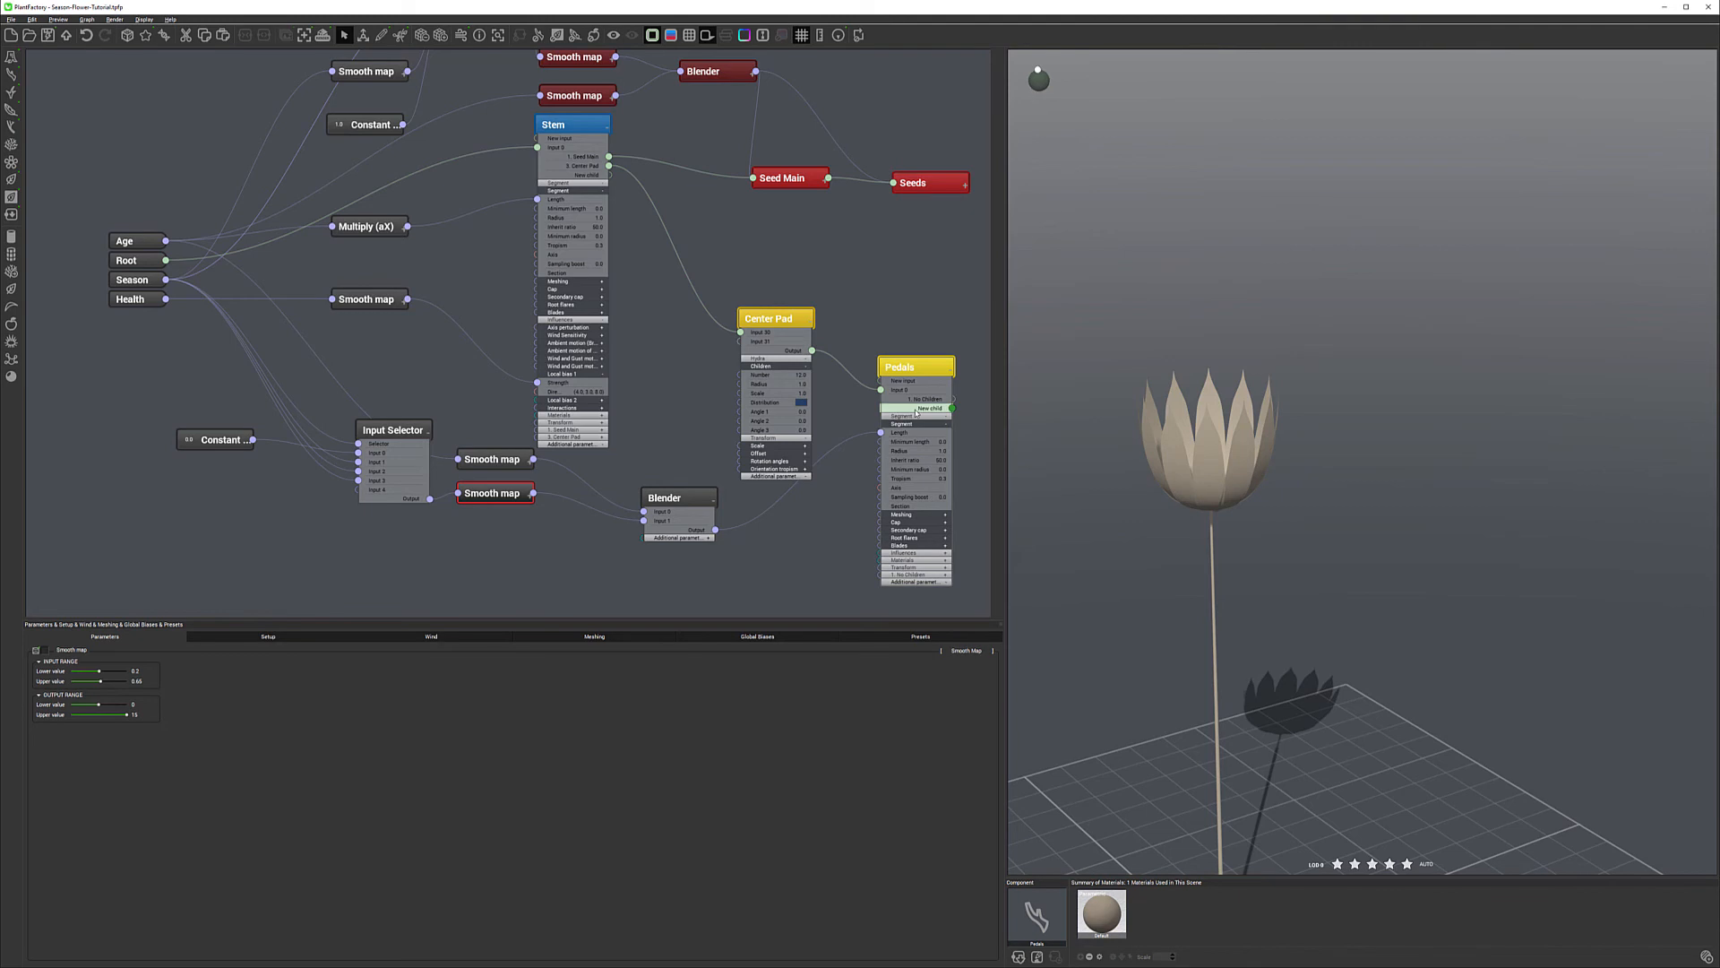
left_click(305, 637)
mouse_move(152, 732)
left_mouse_down()
mouse_move(93, 733)
mouse_move(165, 732)
left_mouse_up()
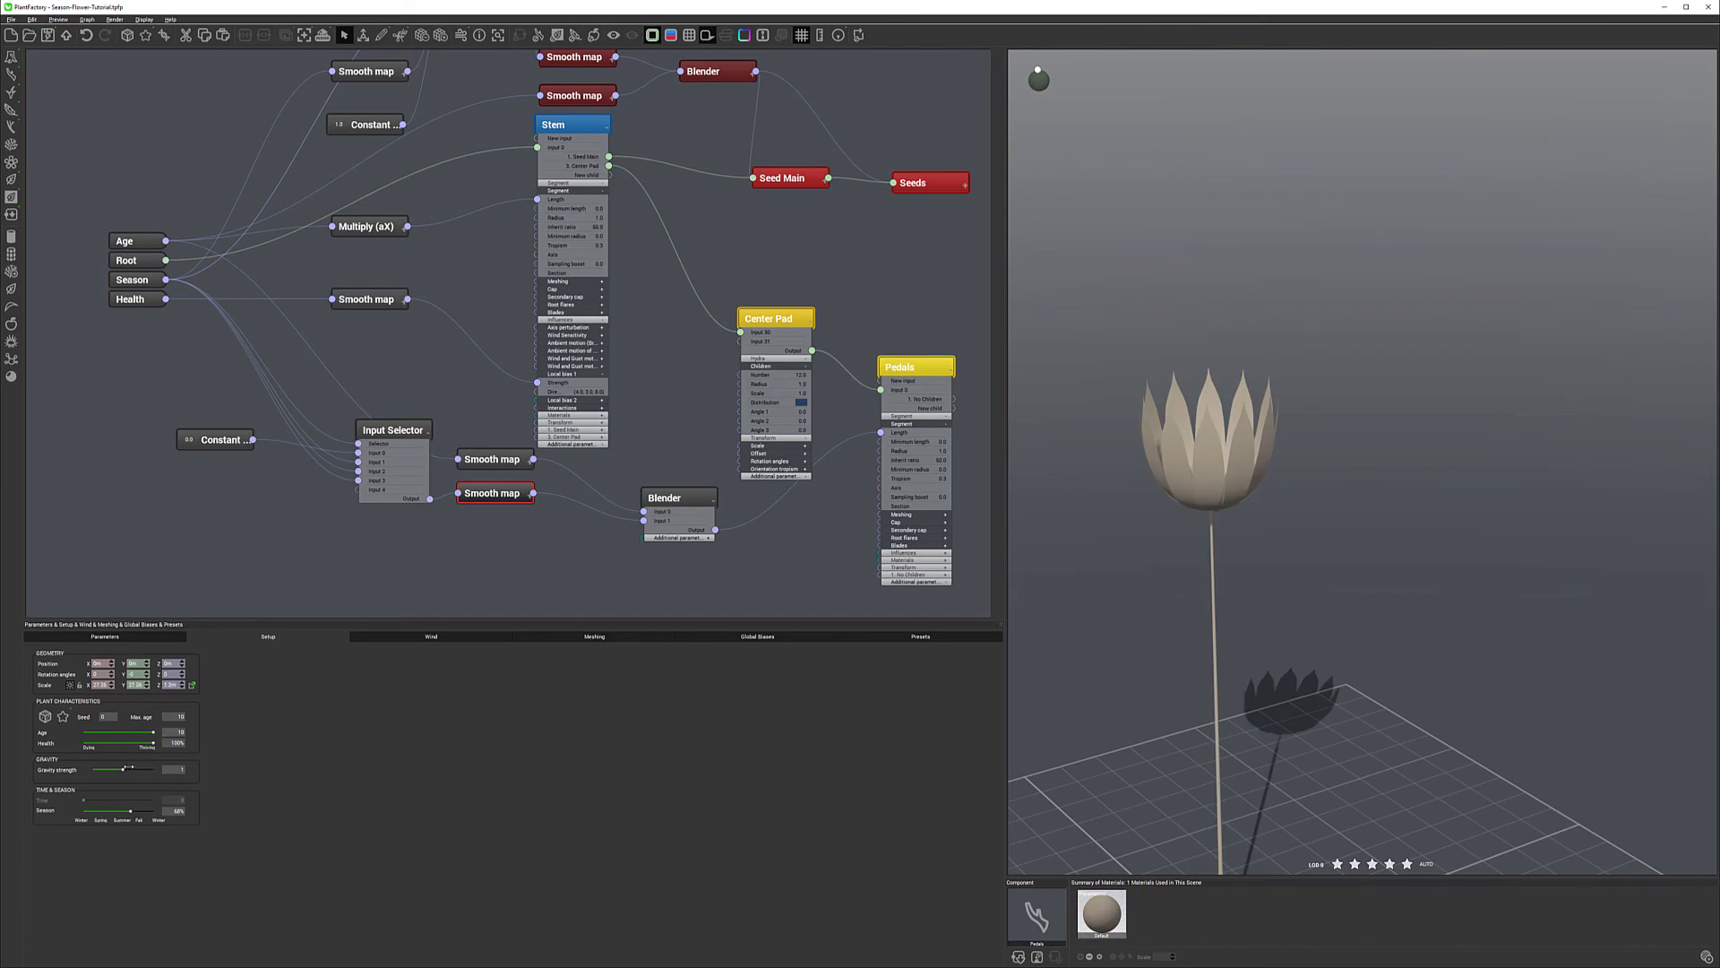
left_click_drag(129, 811, 147, 811)
mouse_move(128, 810)
left_mouse_down()
mouse_move(74, 812)
mouse_move(105, 811)
left_mouse_up()
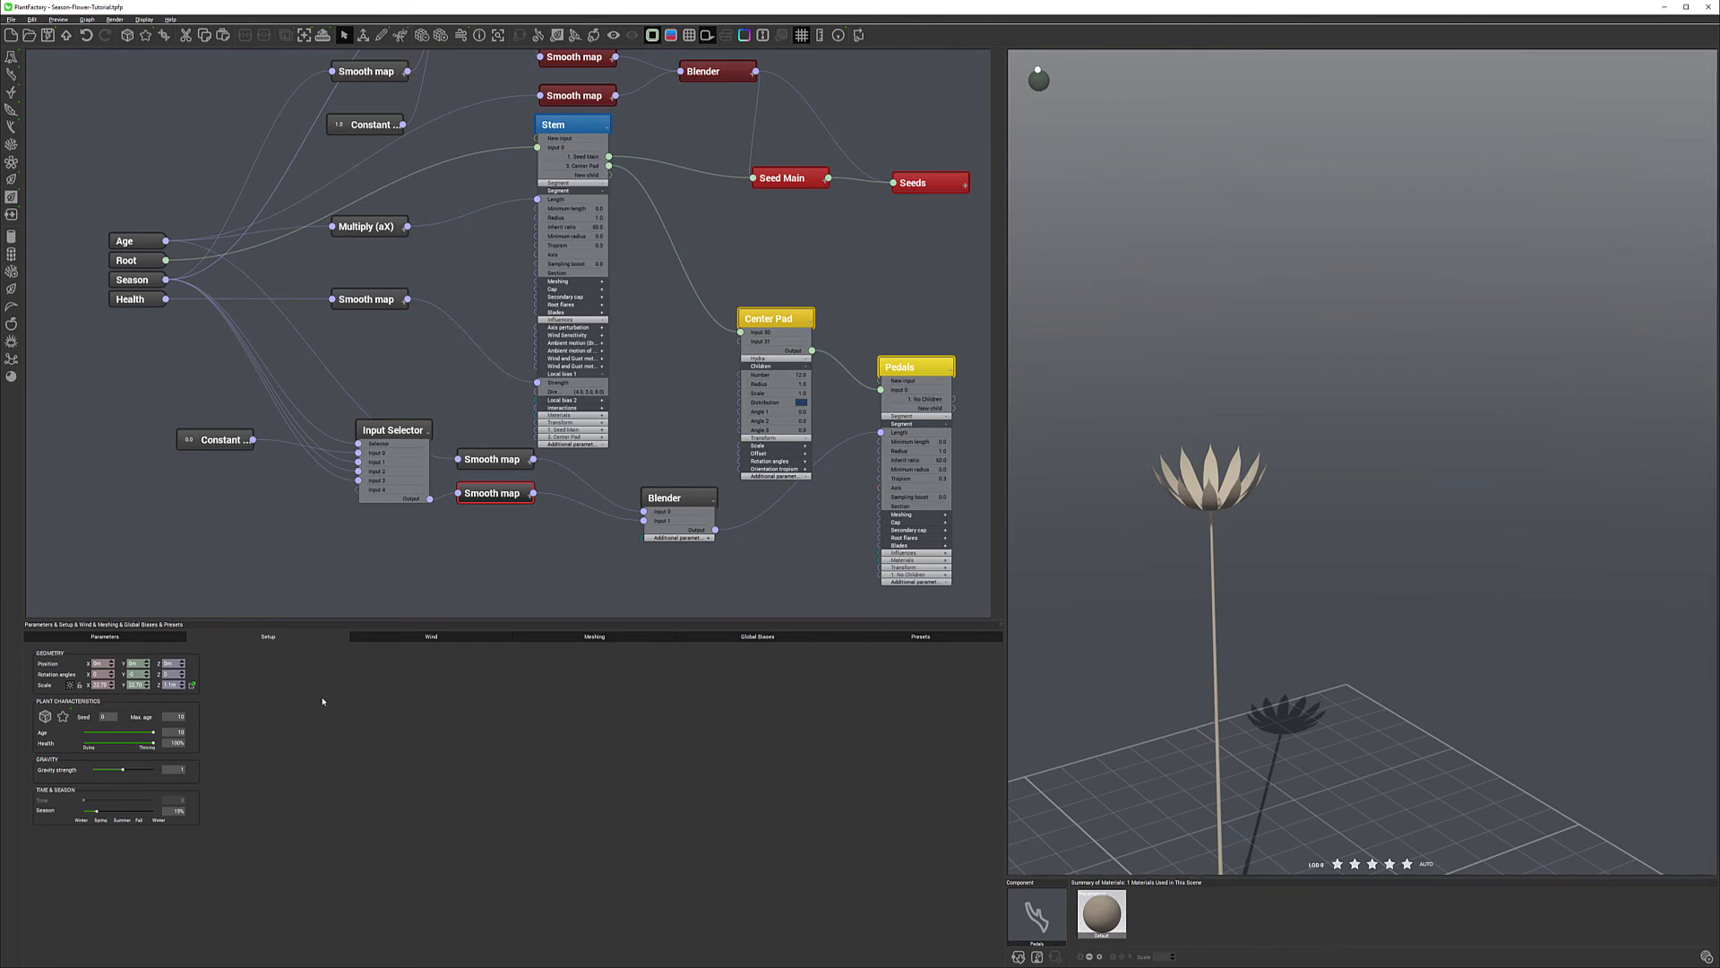
left_click_drag(96, 811, 84, 812)
left_click_drag(116, 807, 88, 809)
Spread out the two Smooth maps, Input Selector and Constant nodes, and open the lower Blender's parameters.
left_click_drag(514, 509, 525, 529)
left_click_drag(416, 432, 403, 450)
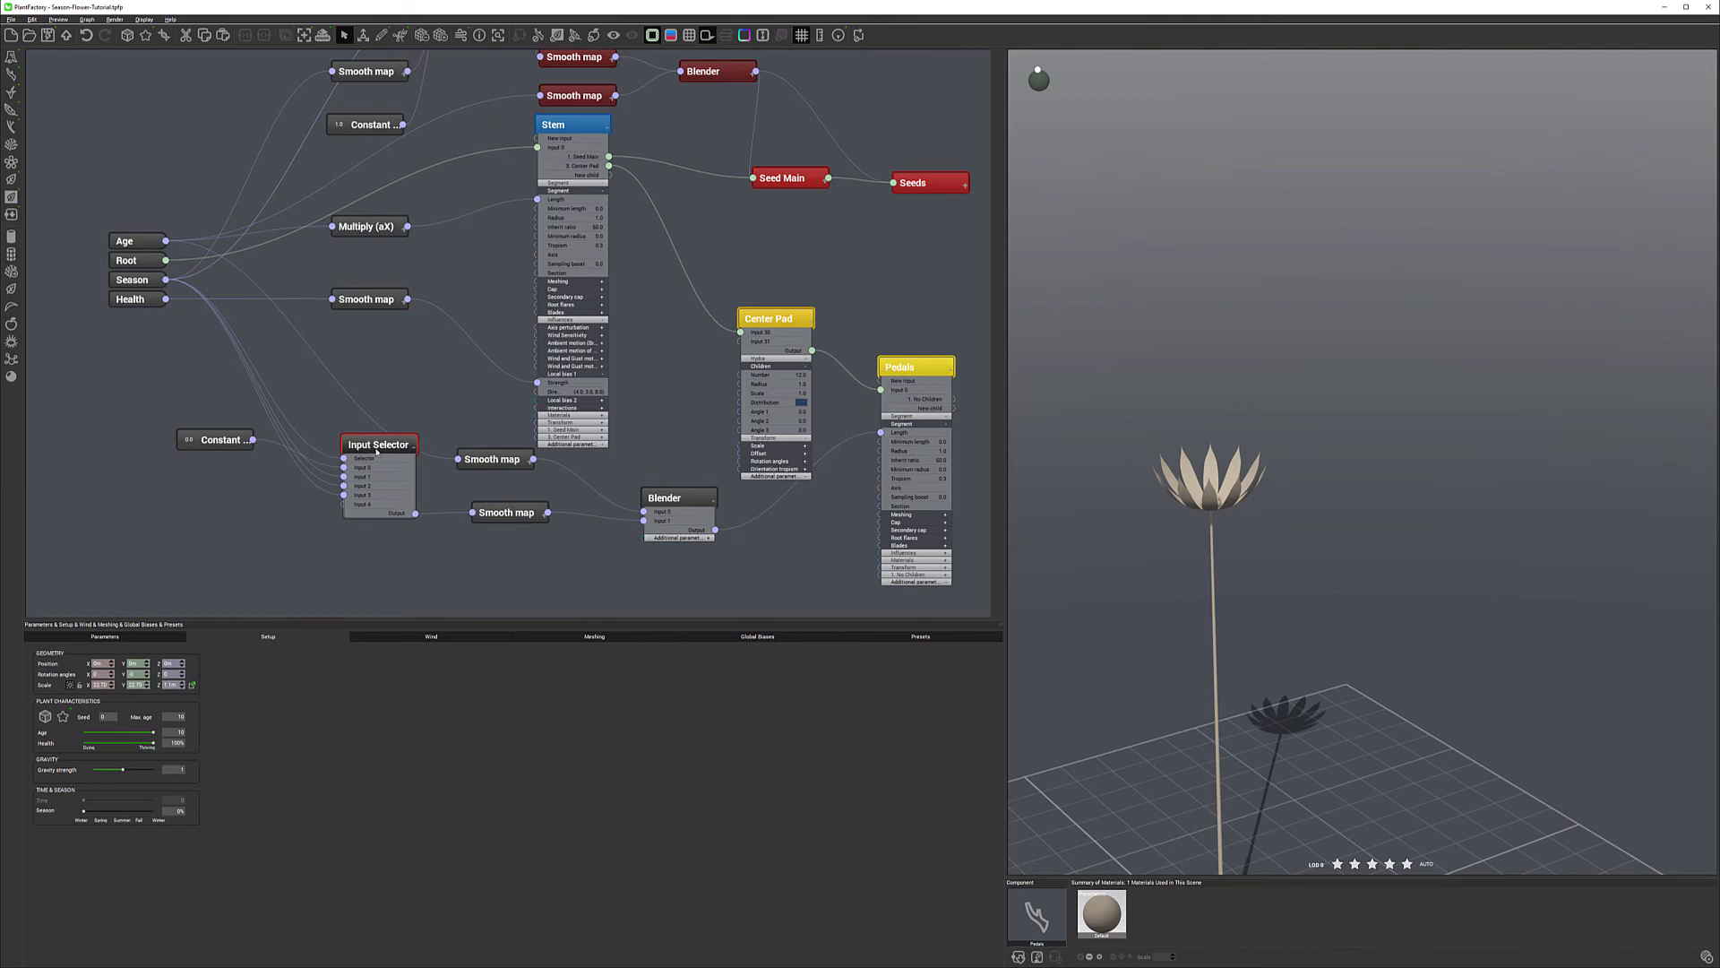
left_click_drag(224, 437, 209, 456)
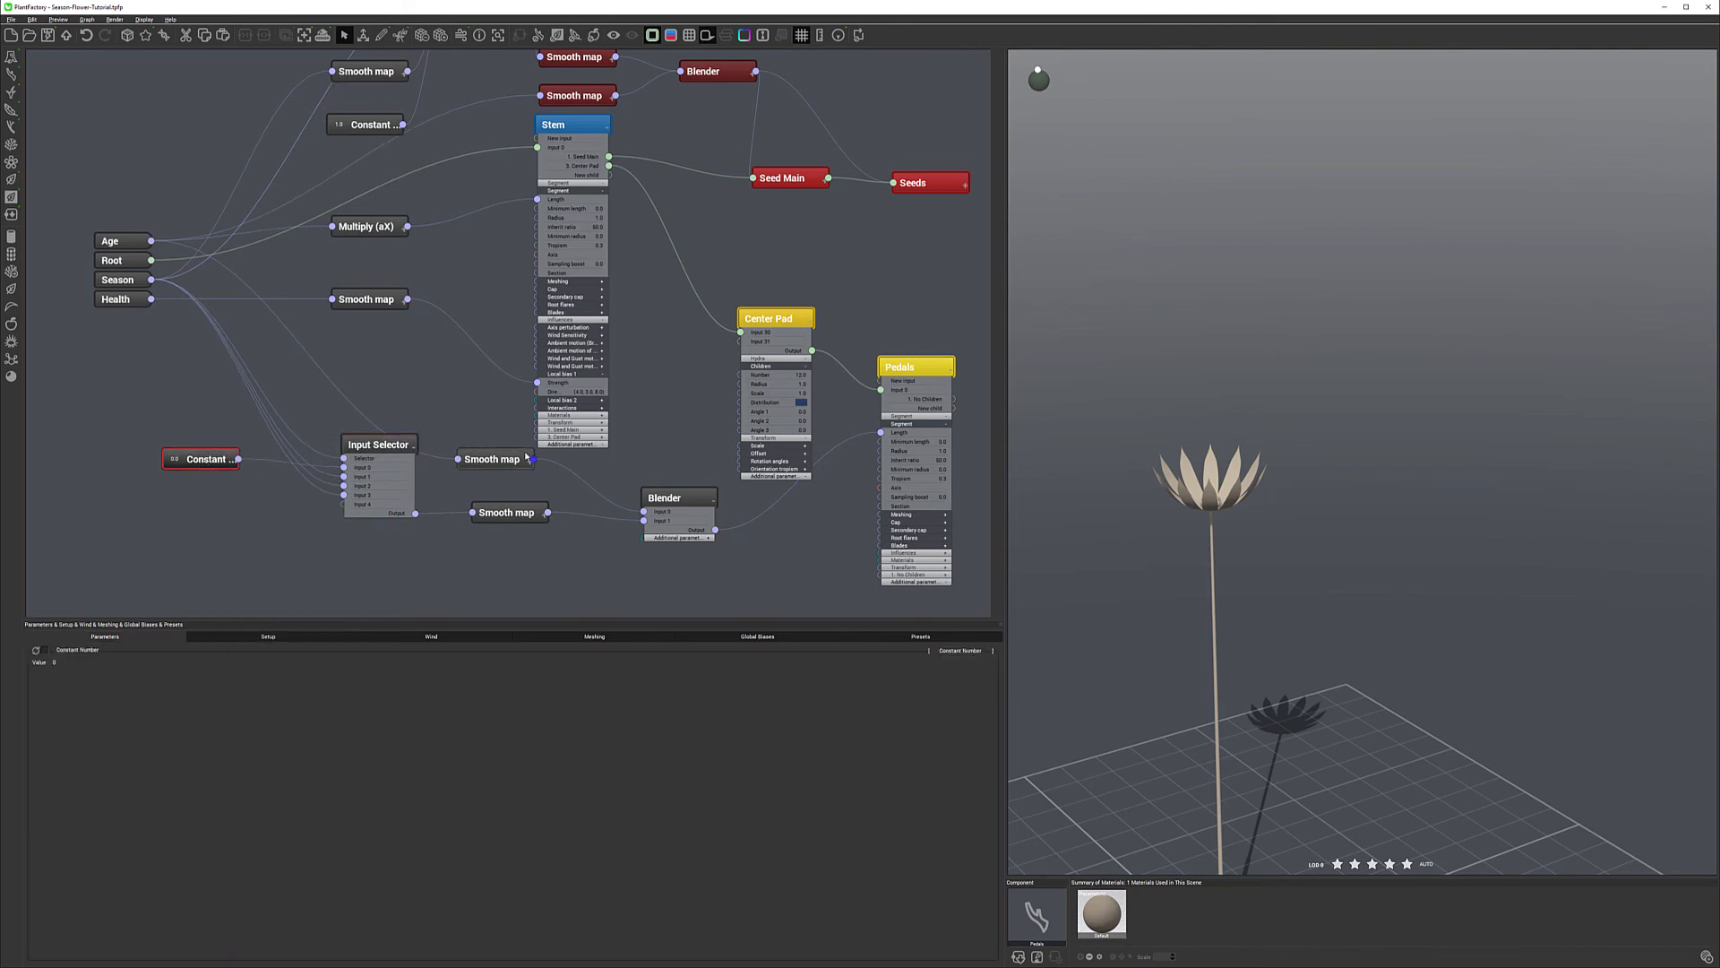
left_click_drag(528, 458, 542, 468)
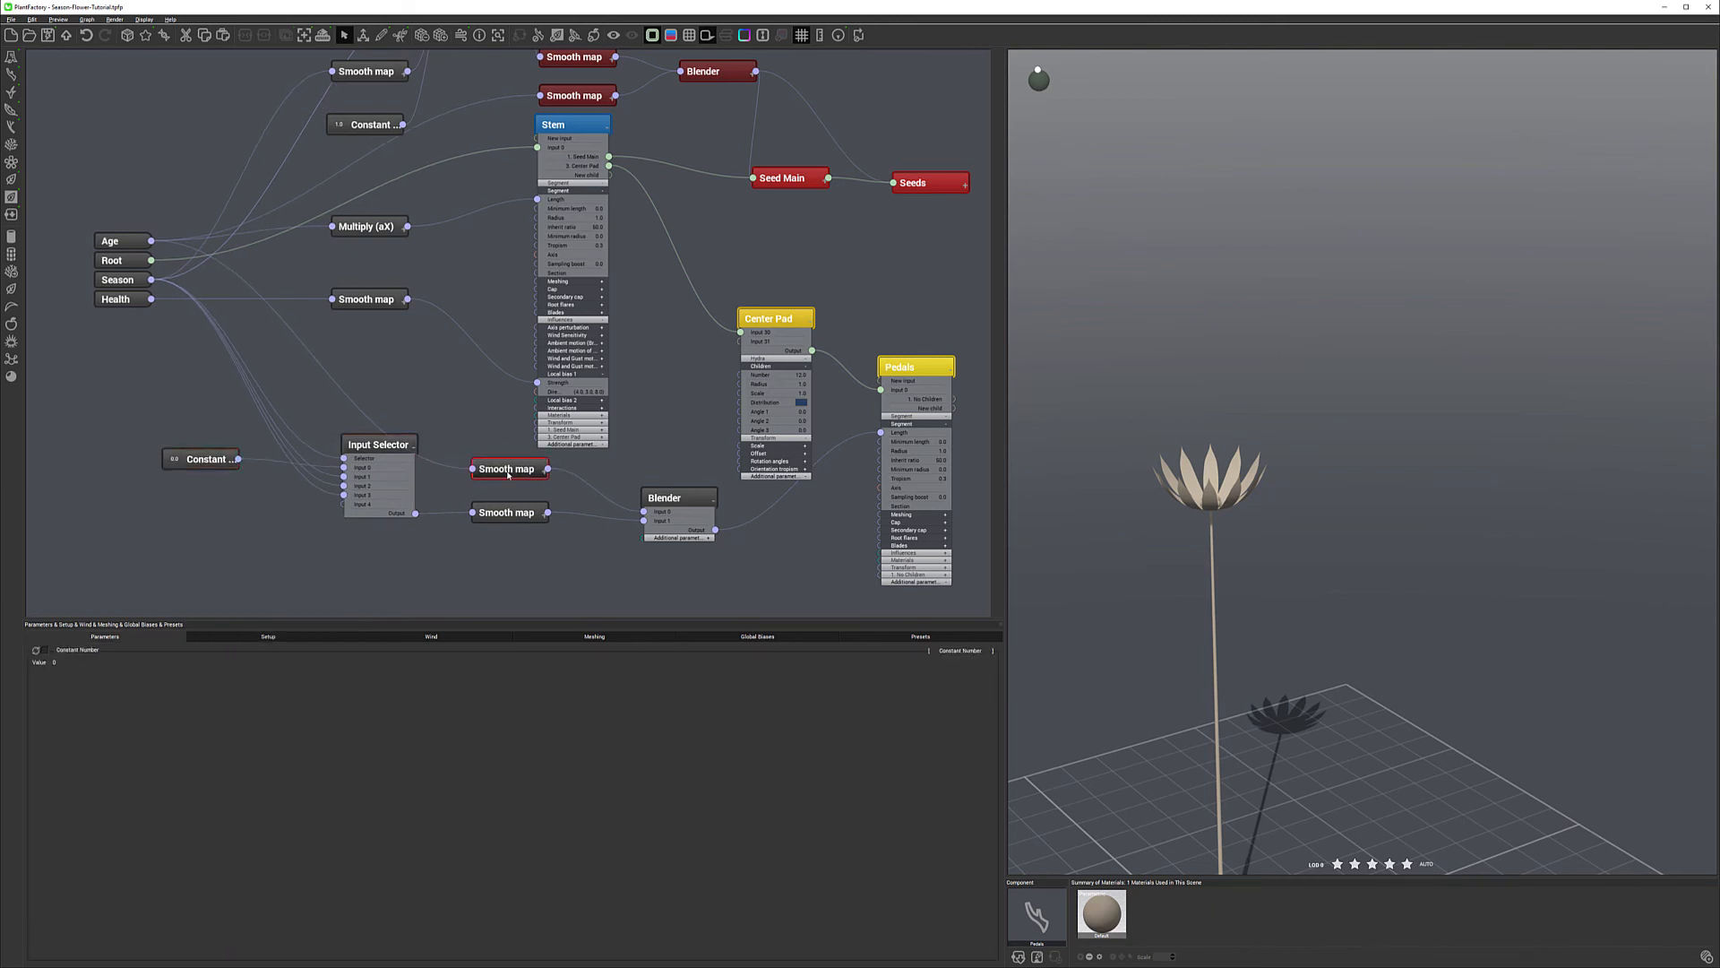
left_click(698, 498)
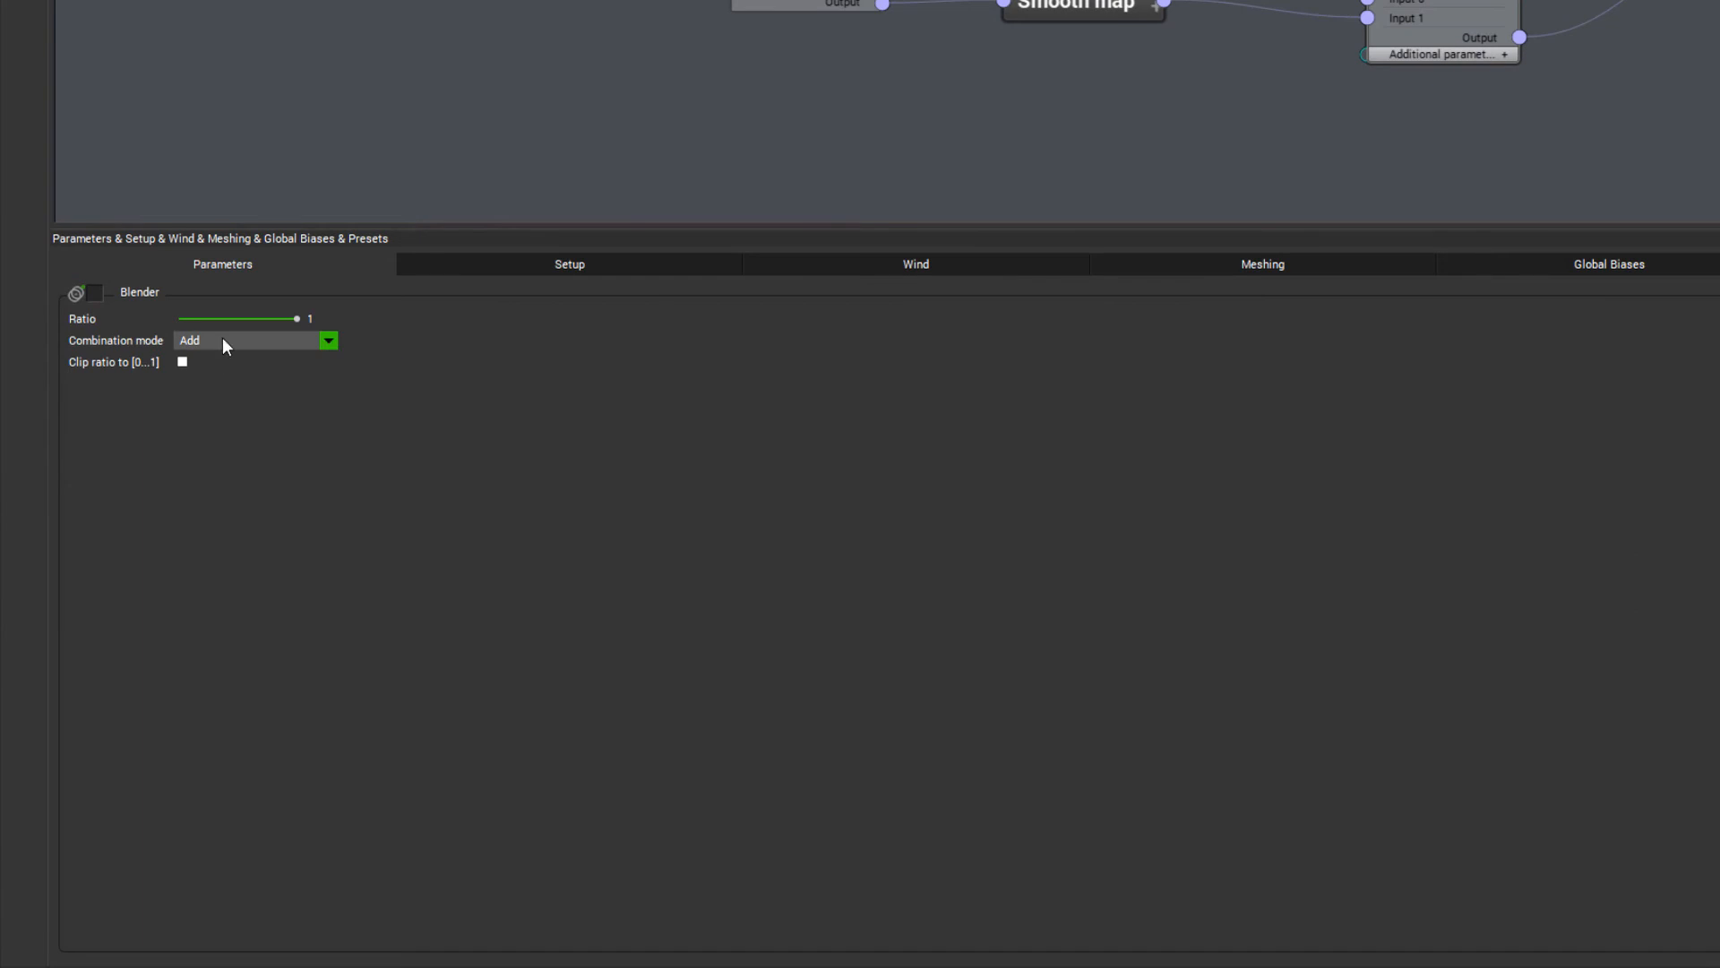
Set the lower Blender's combination mode to Min.
left_click(329, 343)
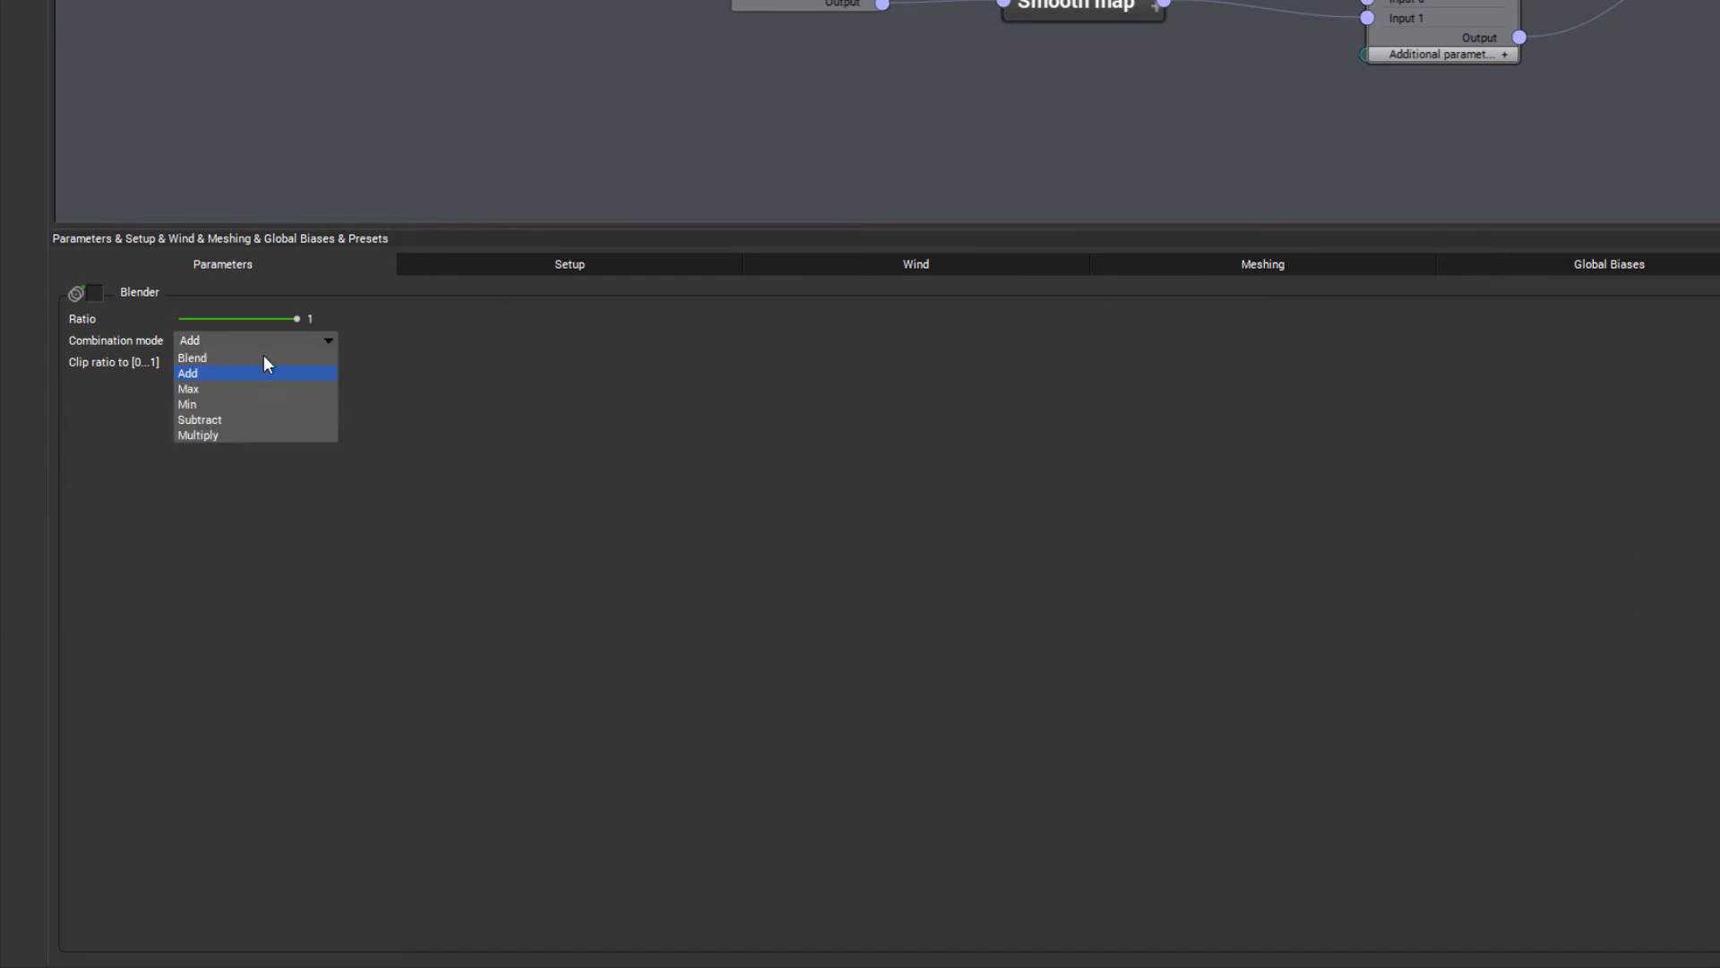
left_click(248, 404)
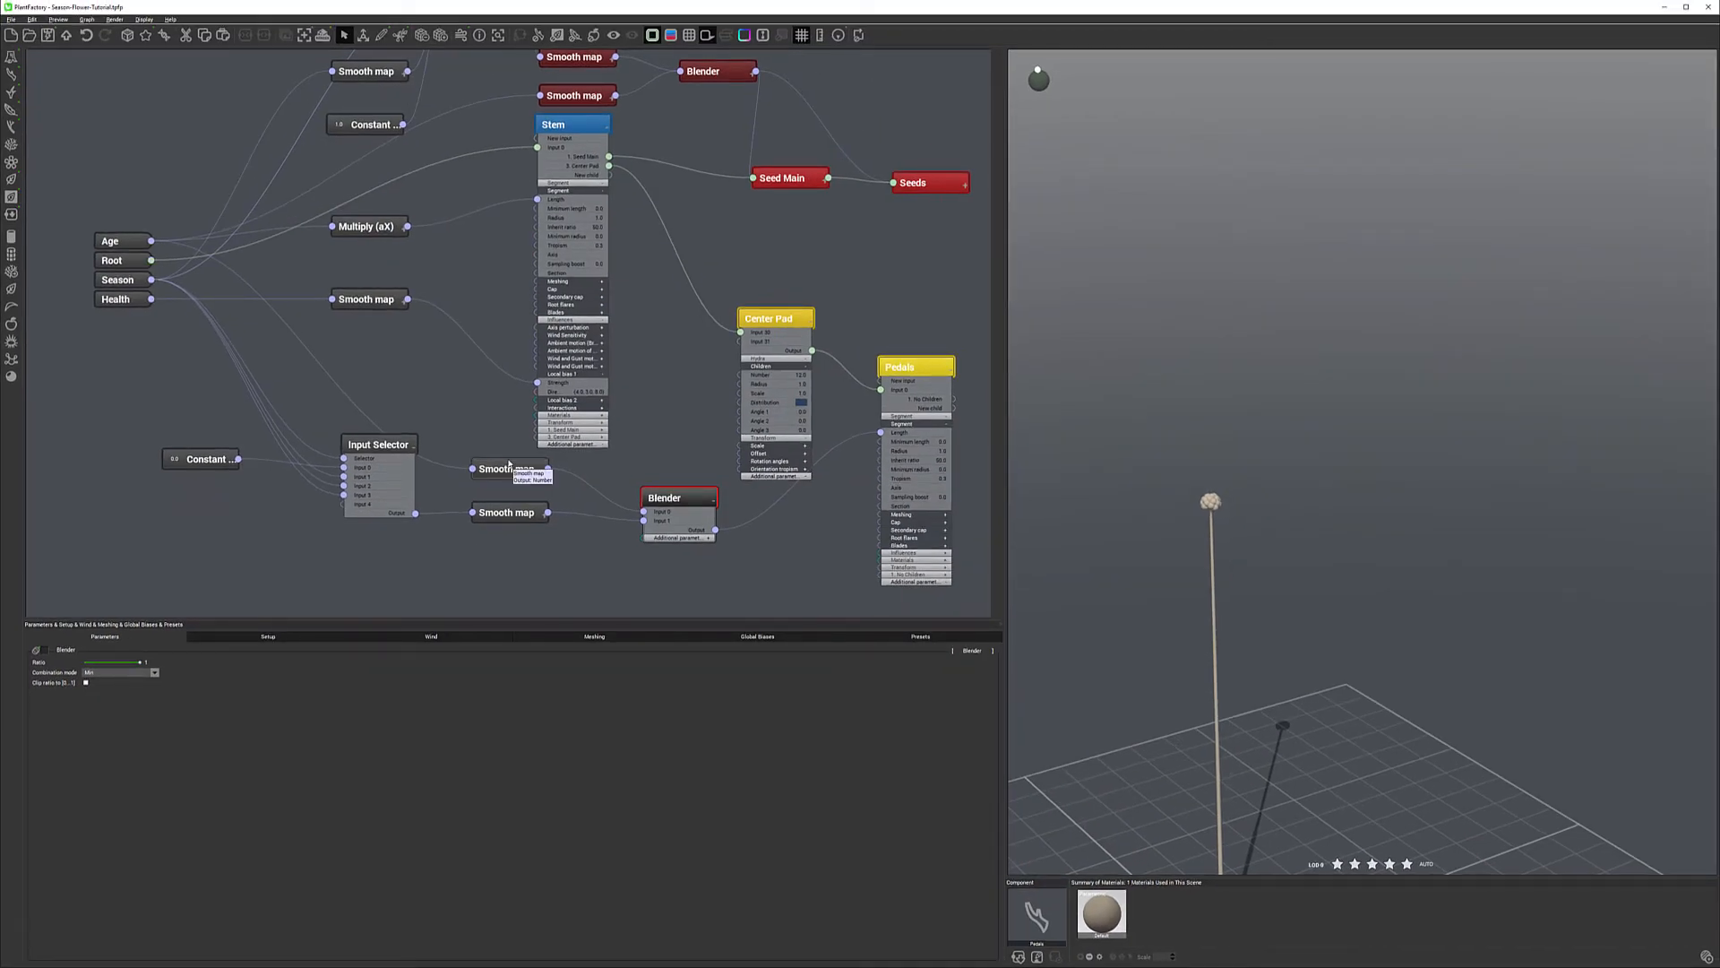
Reduce the plant's age to 1 and move the season into spring to inspect the young flower head up close.
left_click(268, 636)
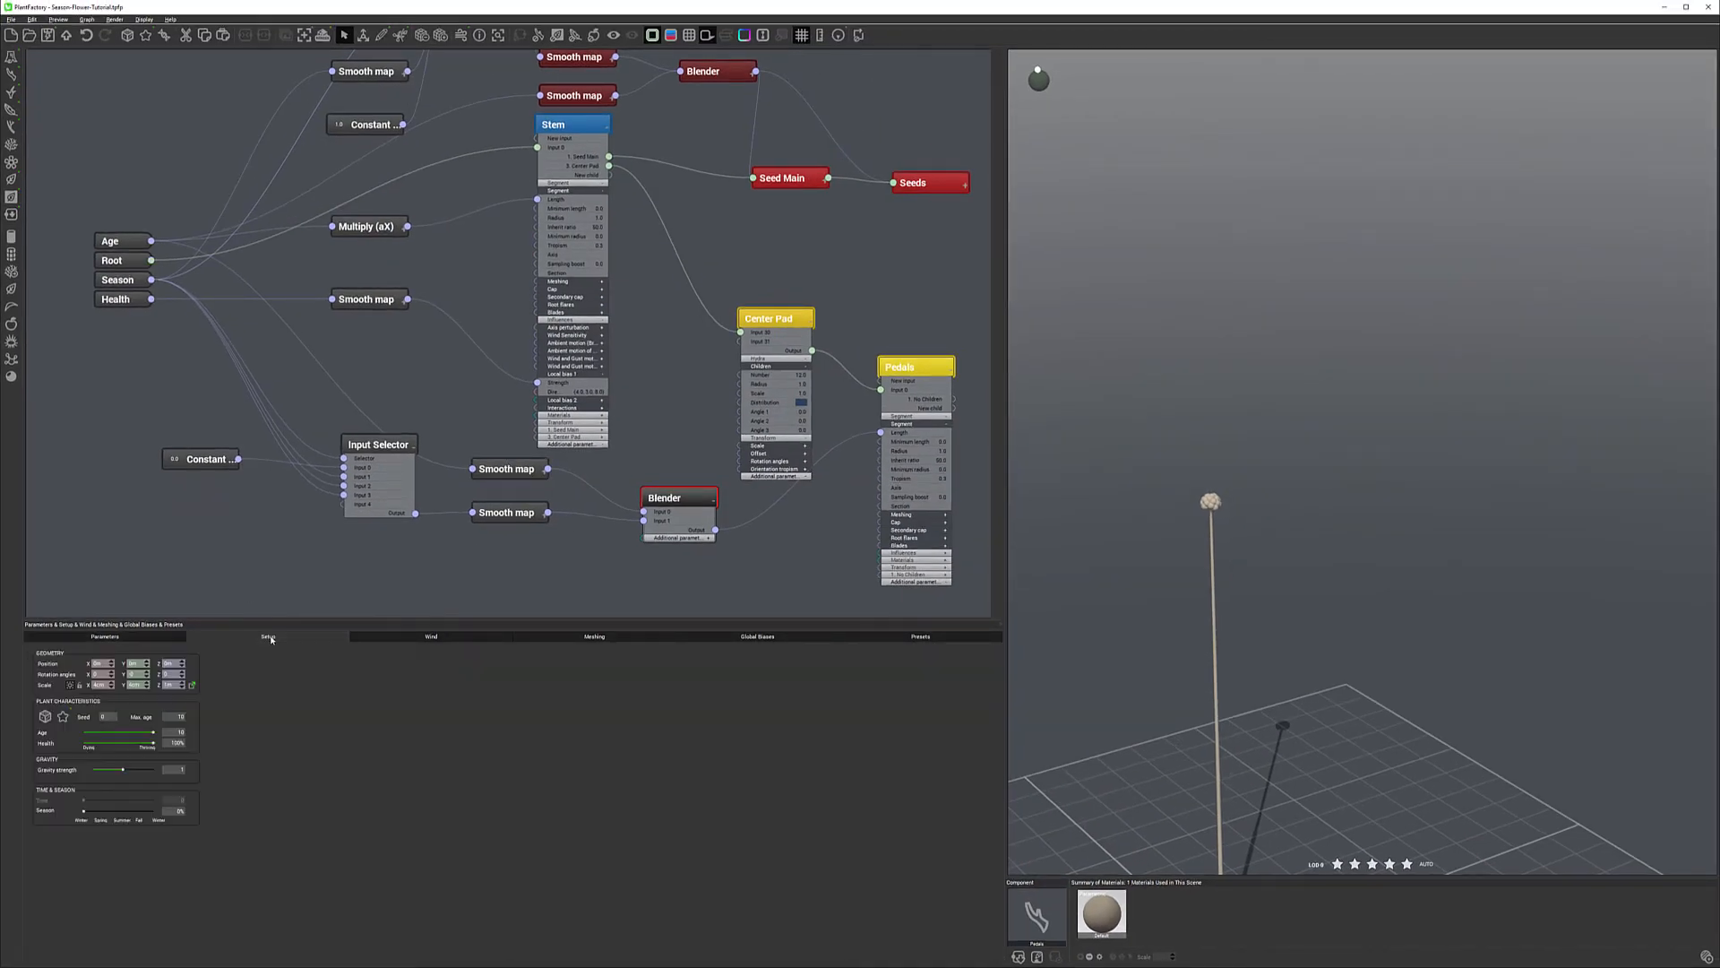
left_click_drag(155, 733, 83, 732)
scroll(1281, 684, "up", 5)
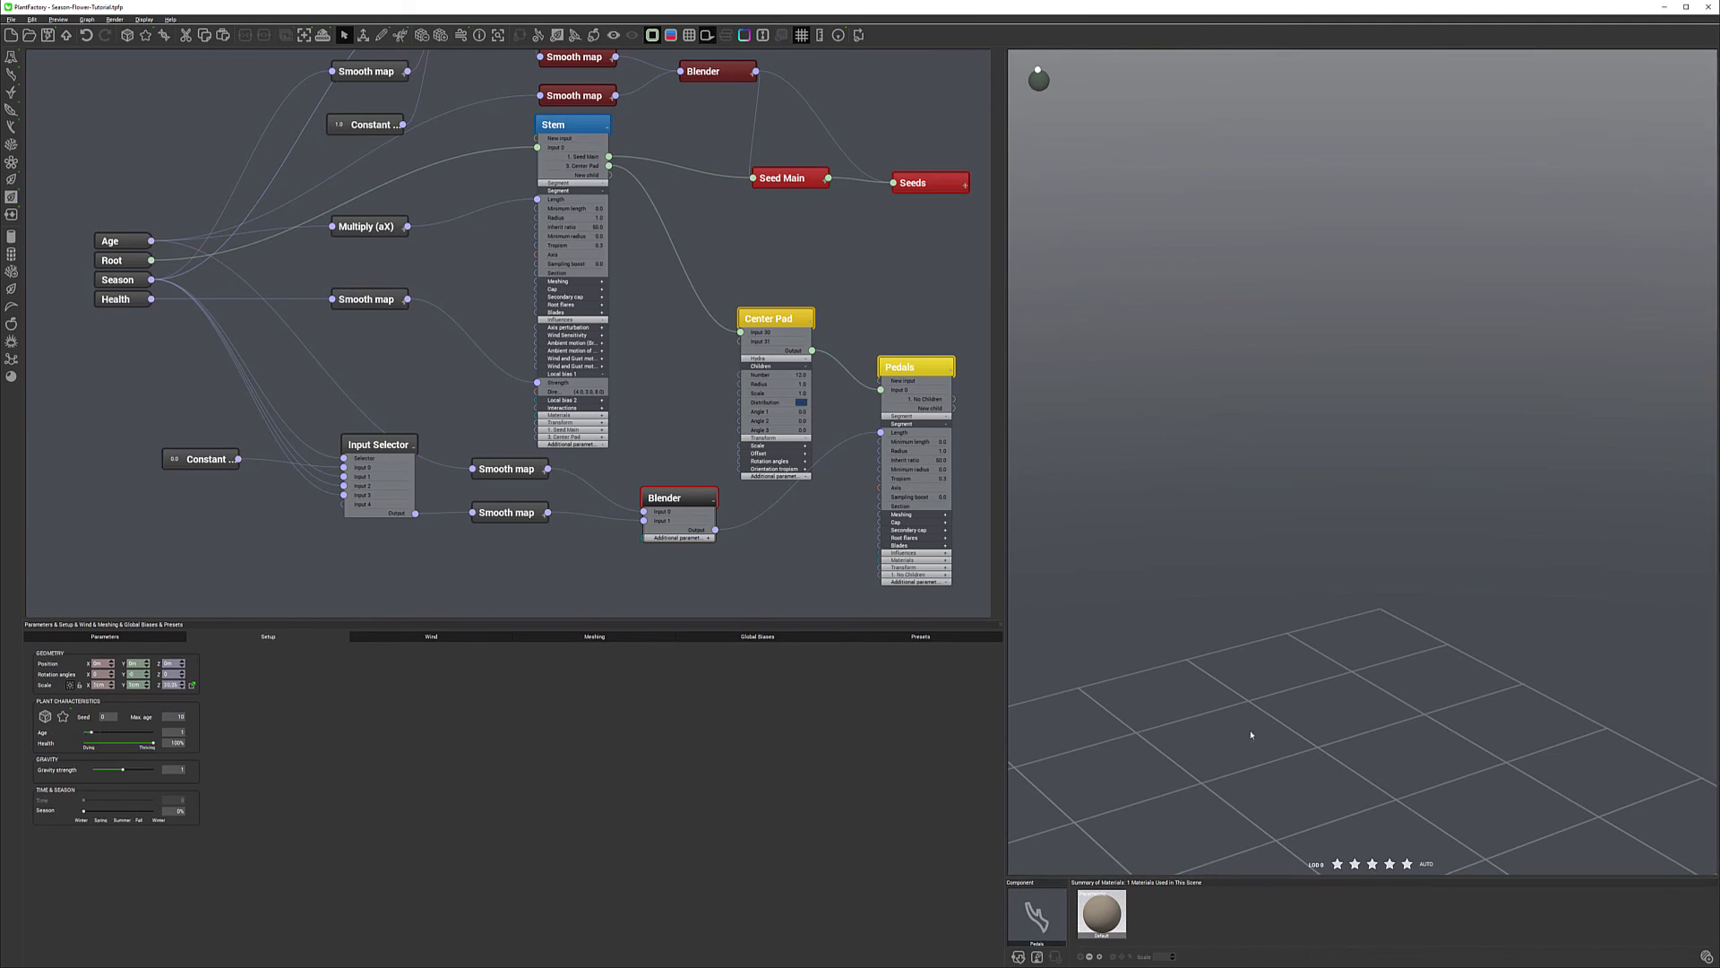
left_click_drag(1322, 760, 1278, 600)
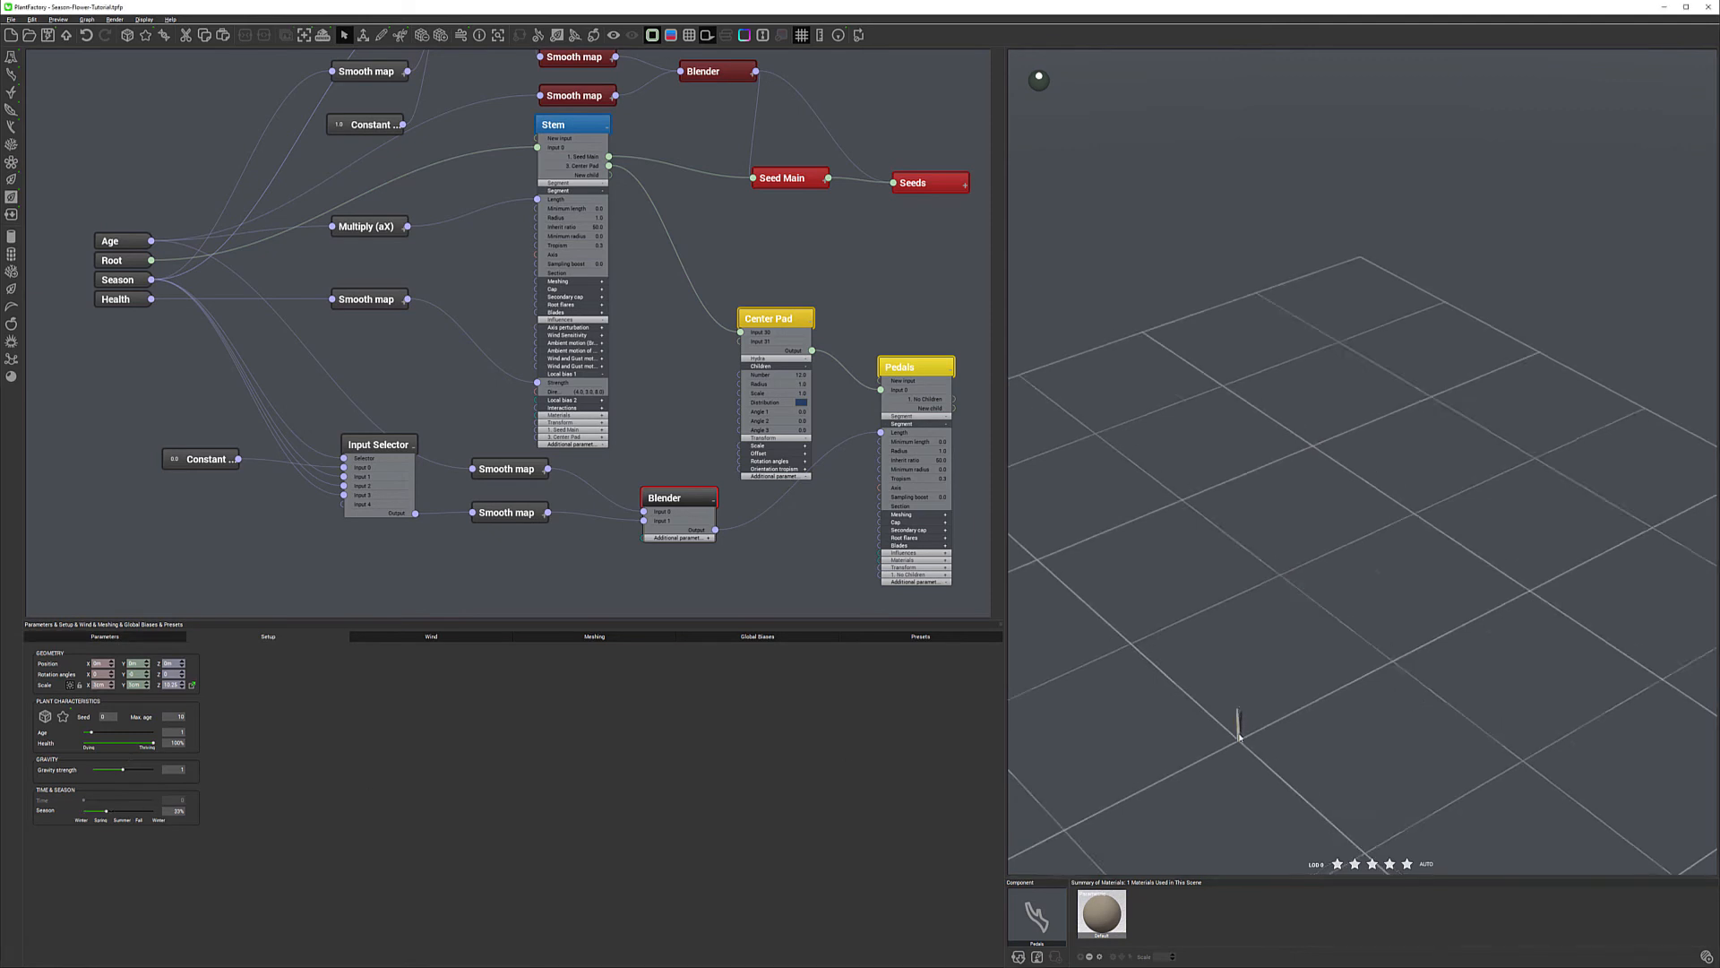
scroll(1237, 683, "up", 4)
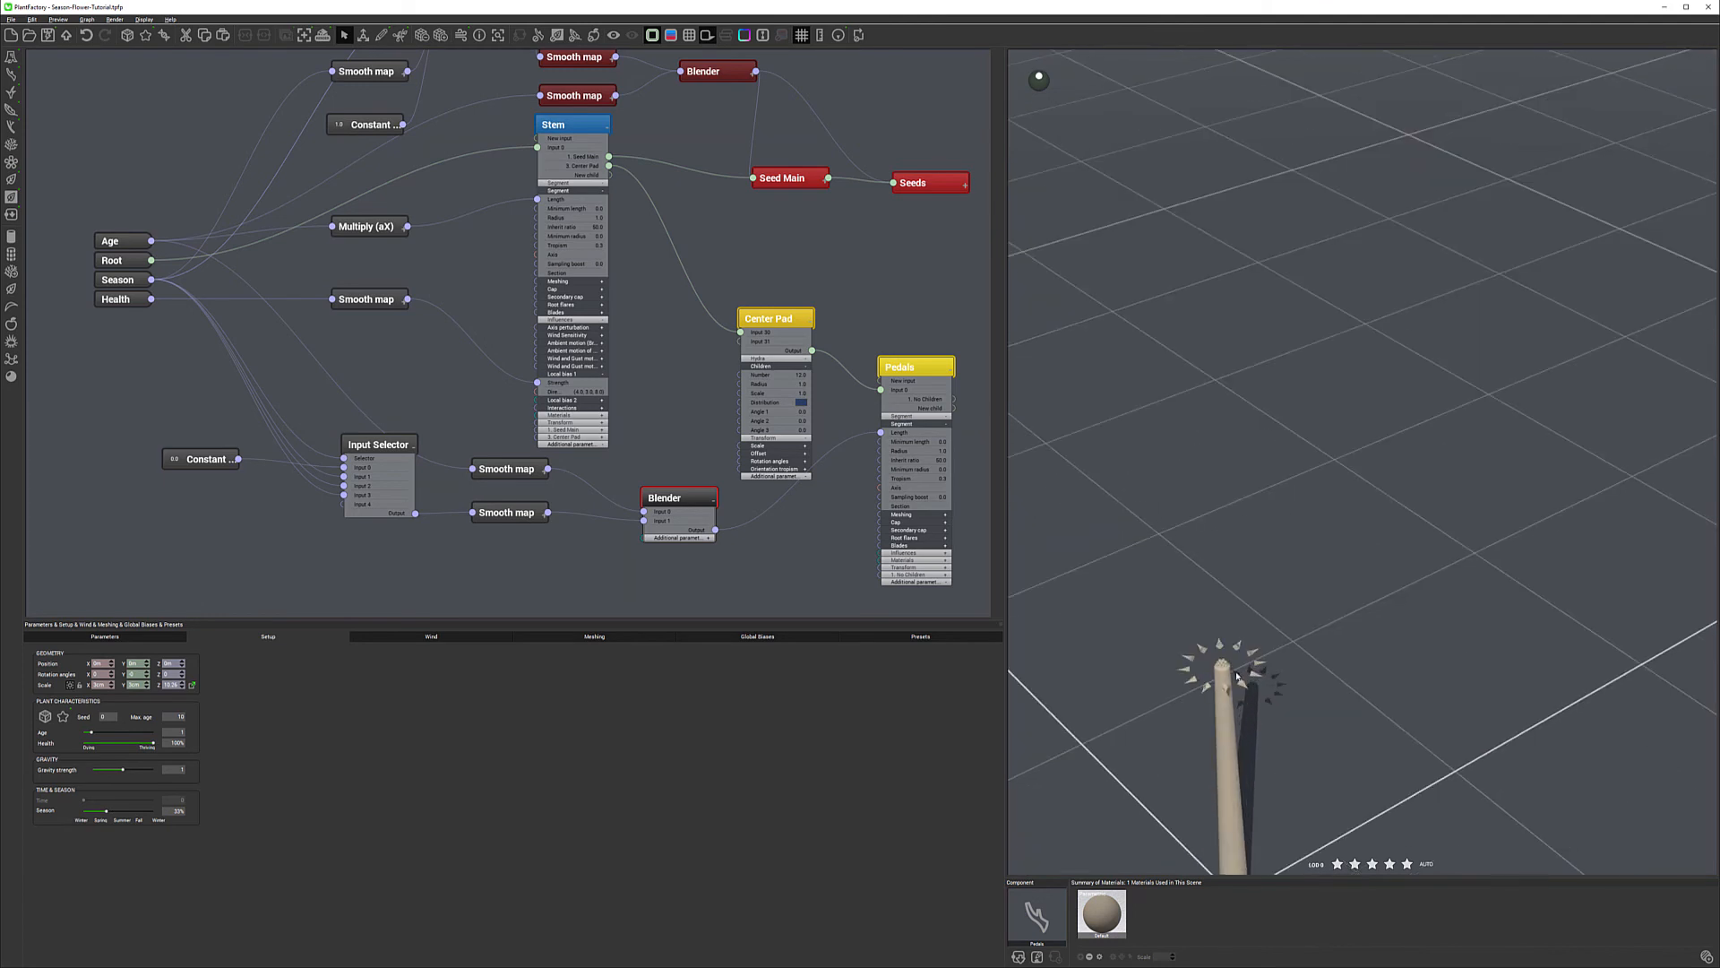
Set the Center Pad's children radius to 0.1.
left_click(778, 349)
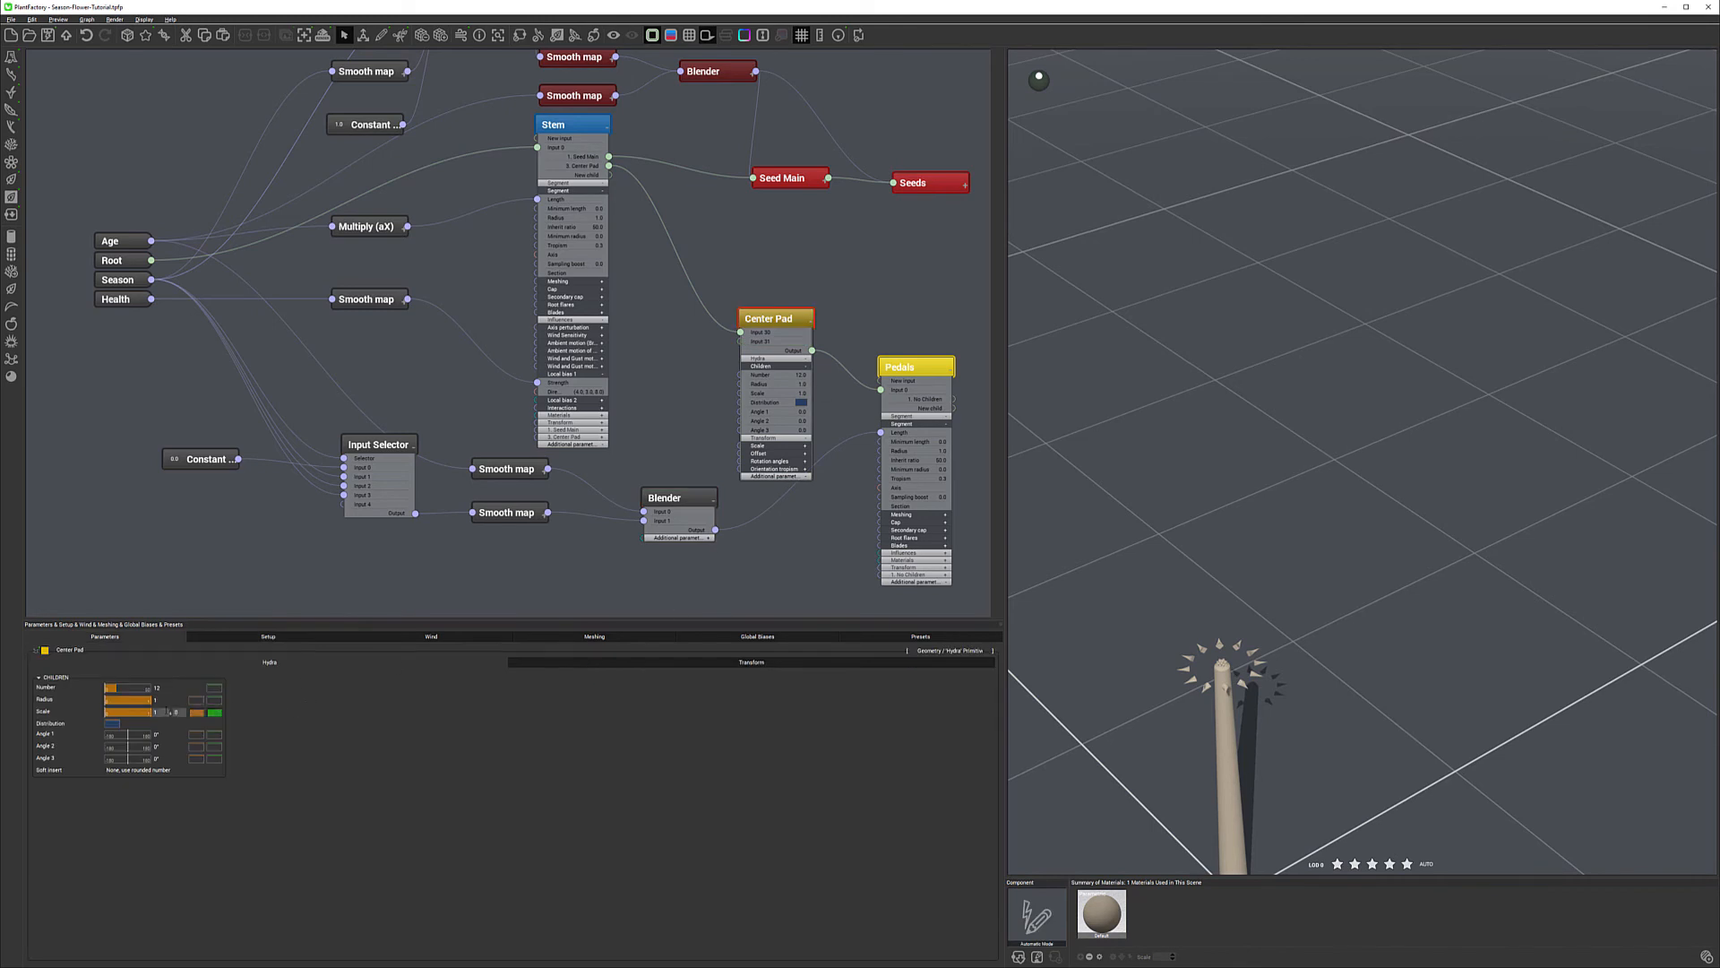
left_click(161, 701)
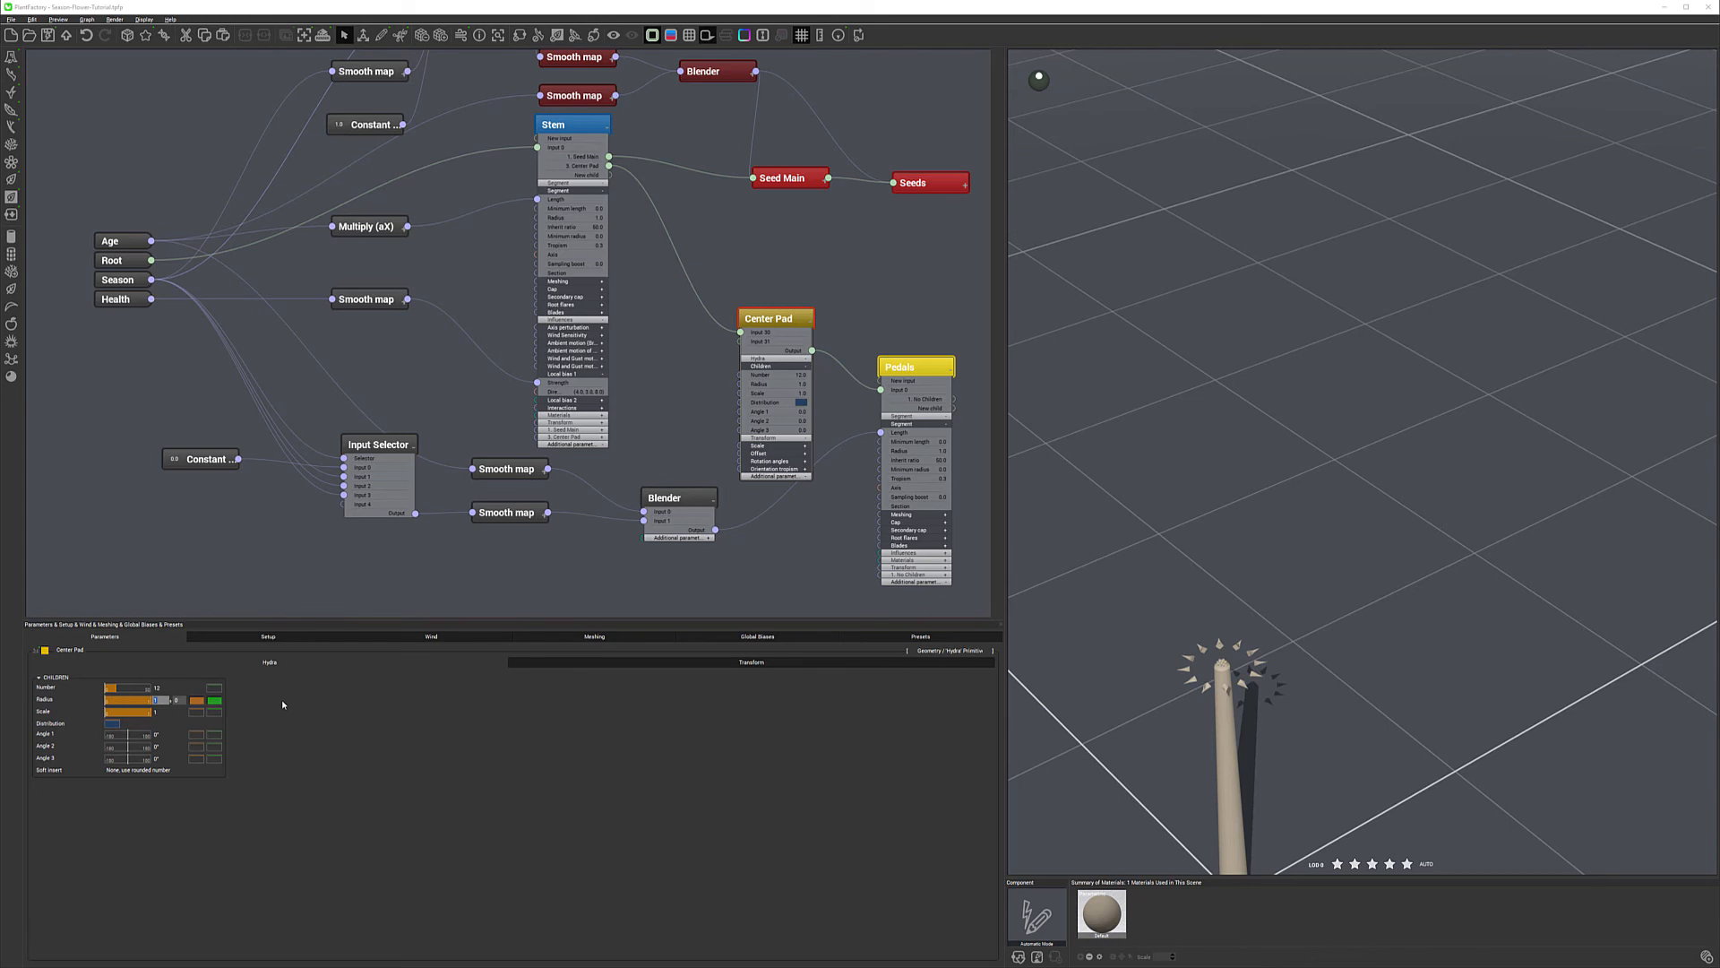
type("0.1")
key("Return")
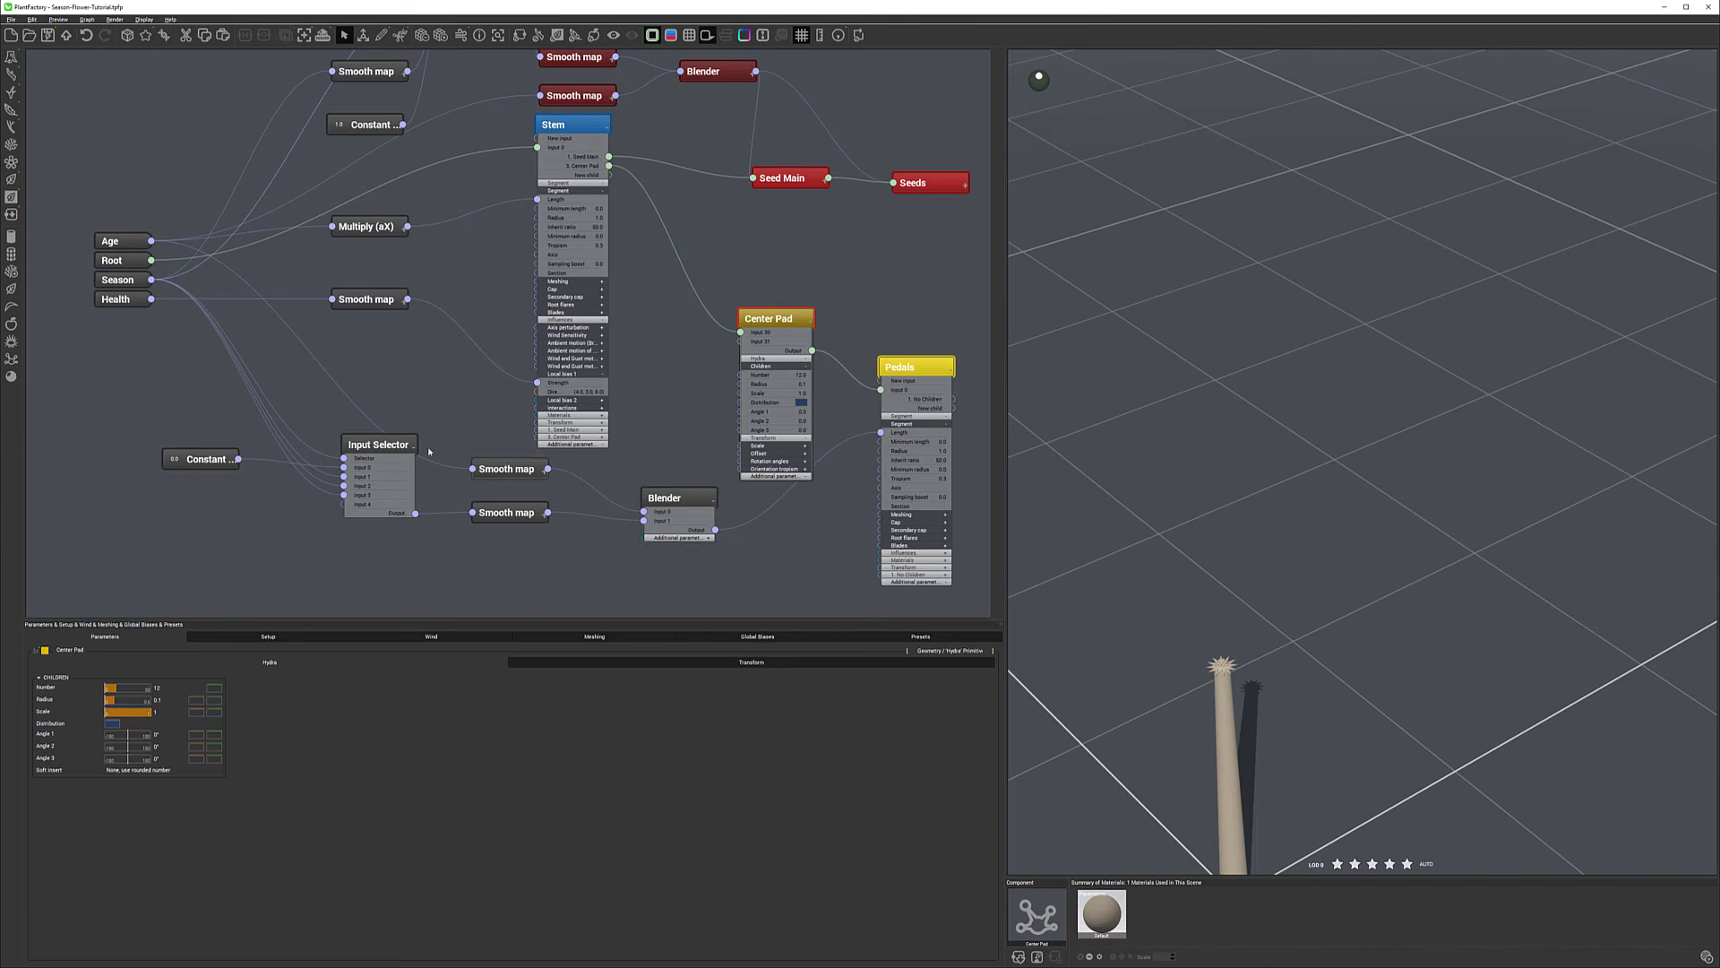
Adjust the season around spring and examine the ranges of the two Smooth maps feeding the lower Blender.
left_click(247, 635)
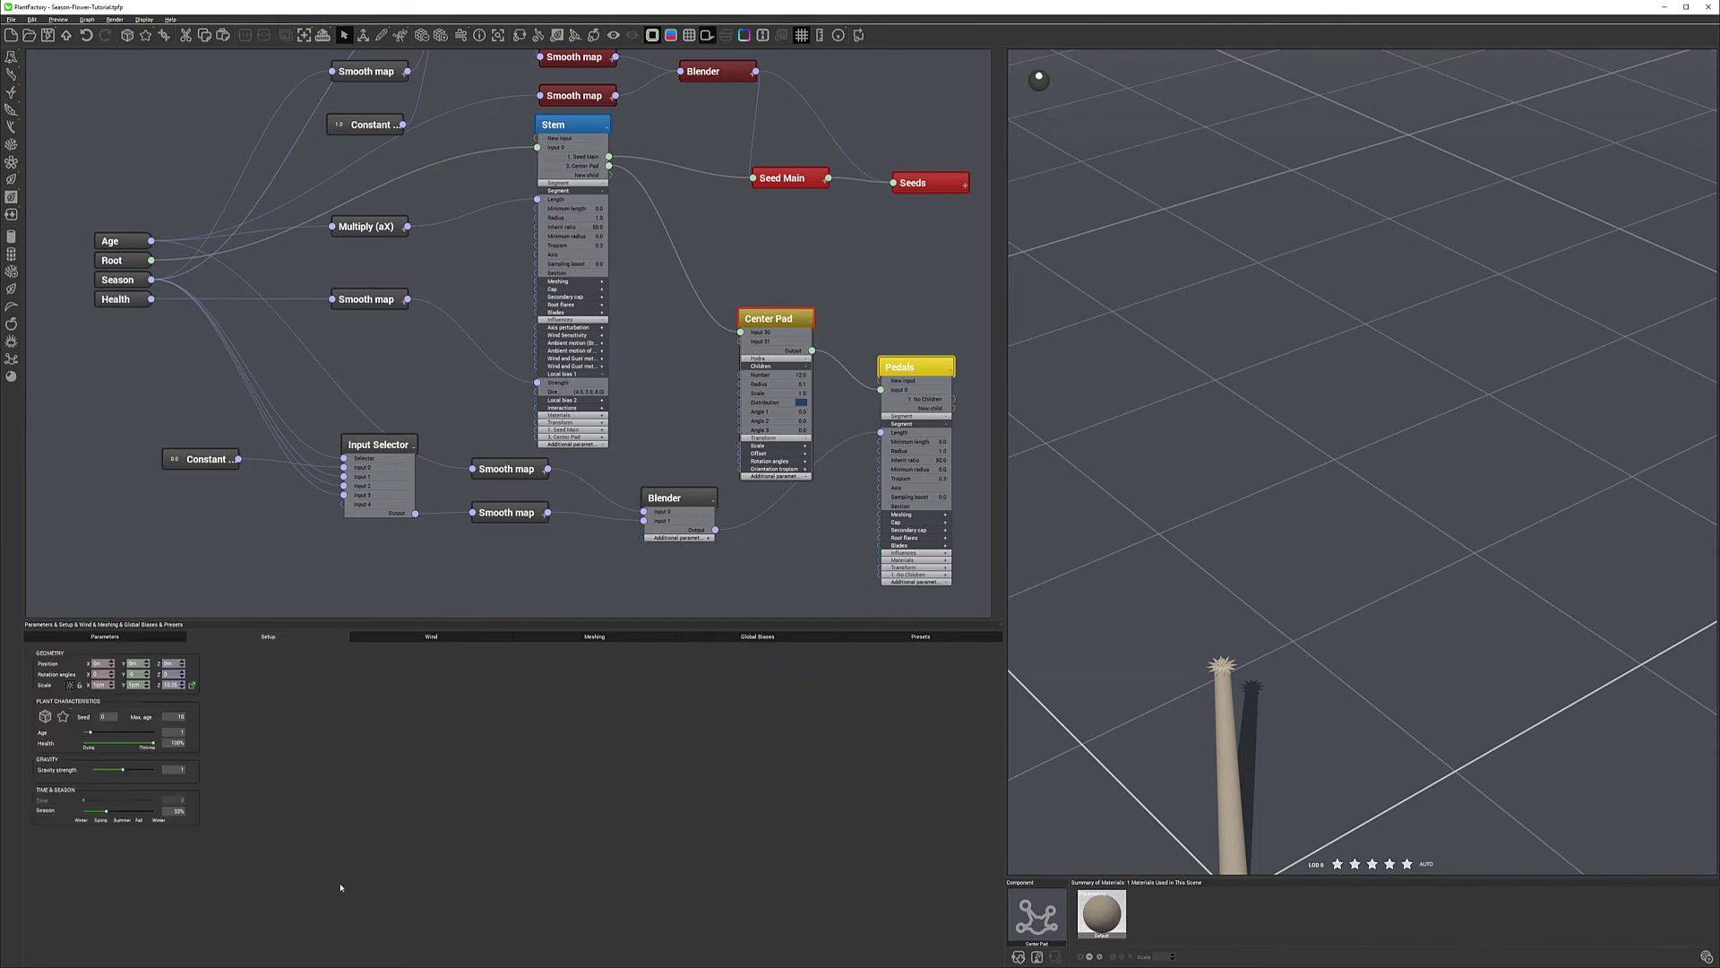
mouse_move(104, 810)
left_mouse_down()
mouse_move(142, 813)
mouse_move(97, 812)
left_mouse_up()
left_click(507, 477)
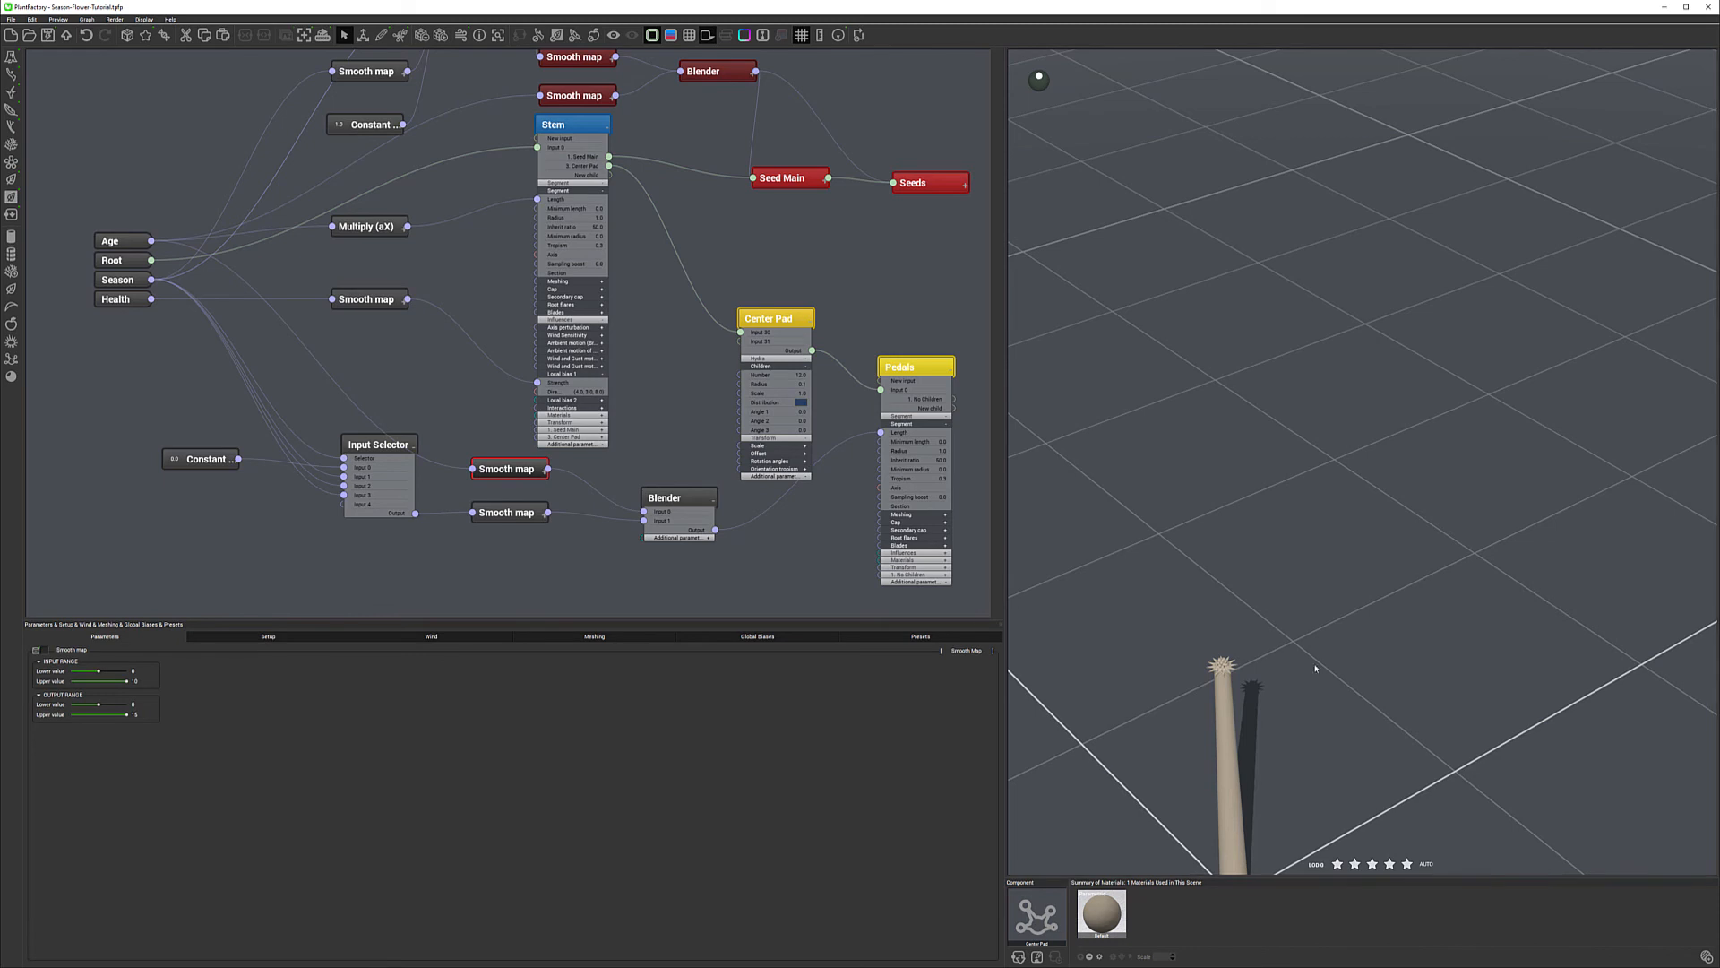
left_click(518, 513)
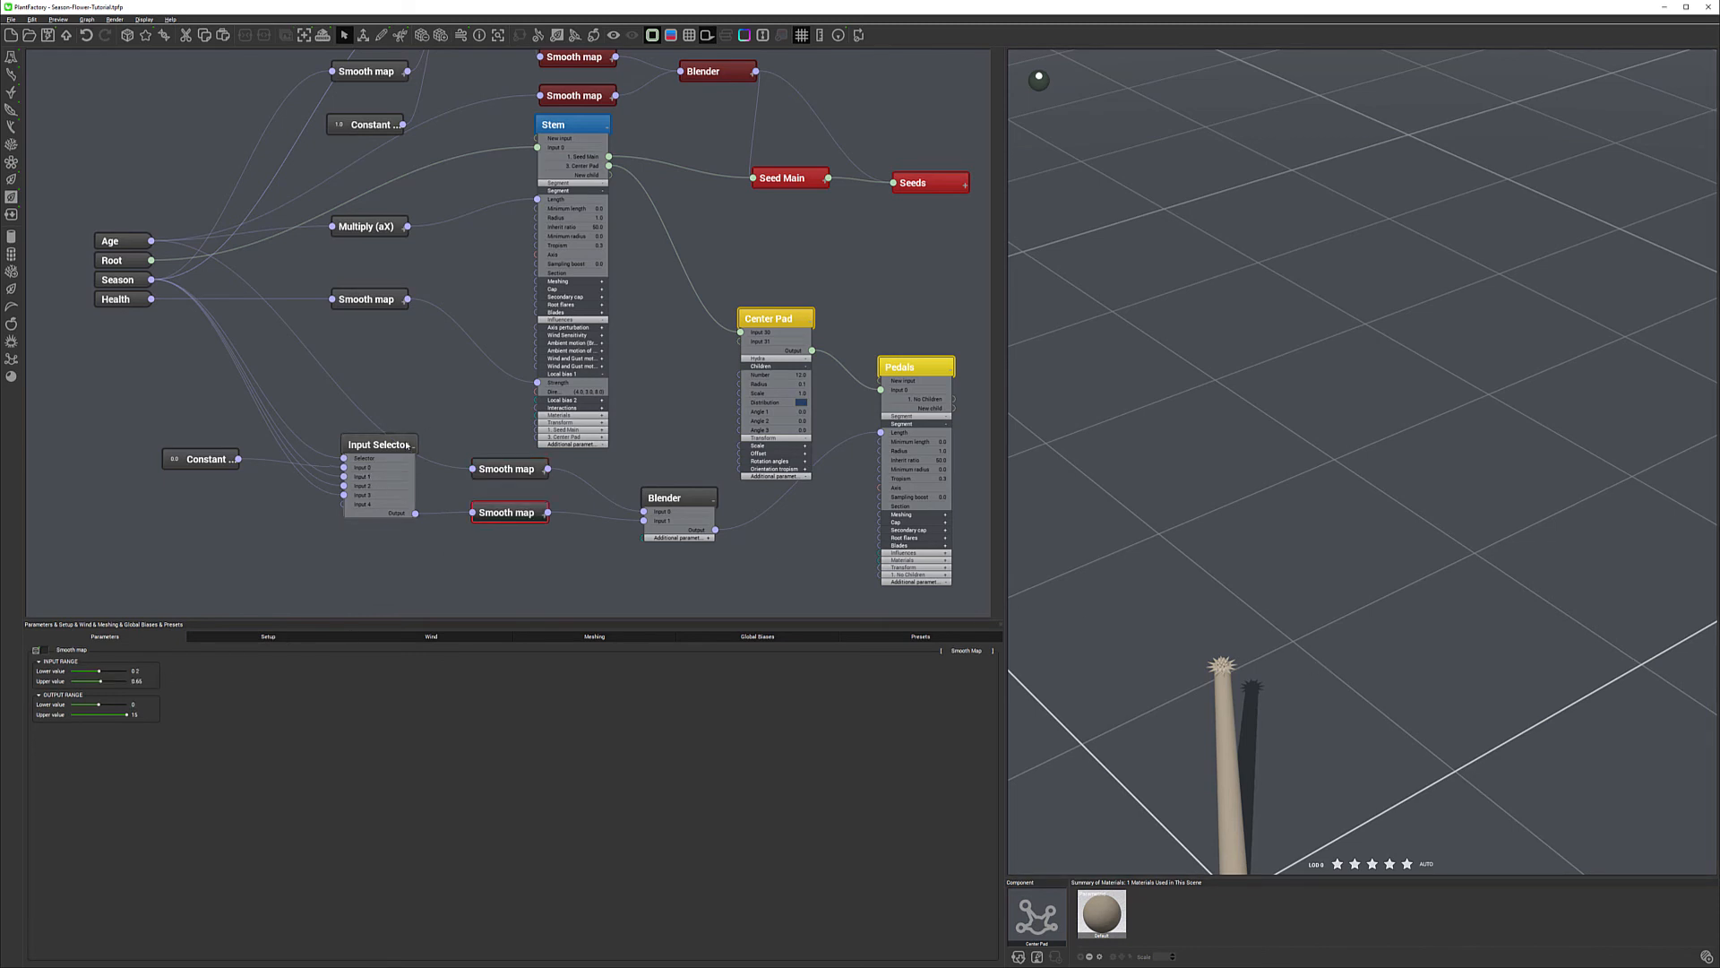
Vary the plant's age and season to preview petal growth on the whole flower, finishing at Age 7 in spring.
left_click(267, 637)
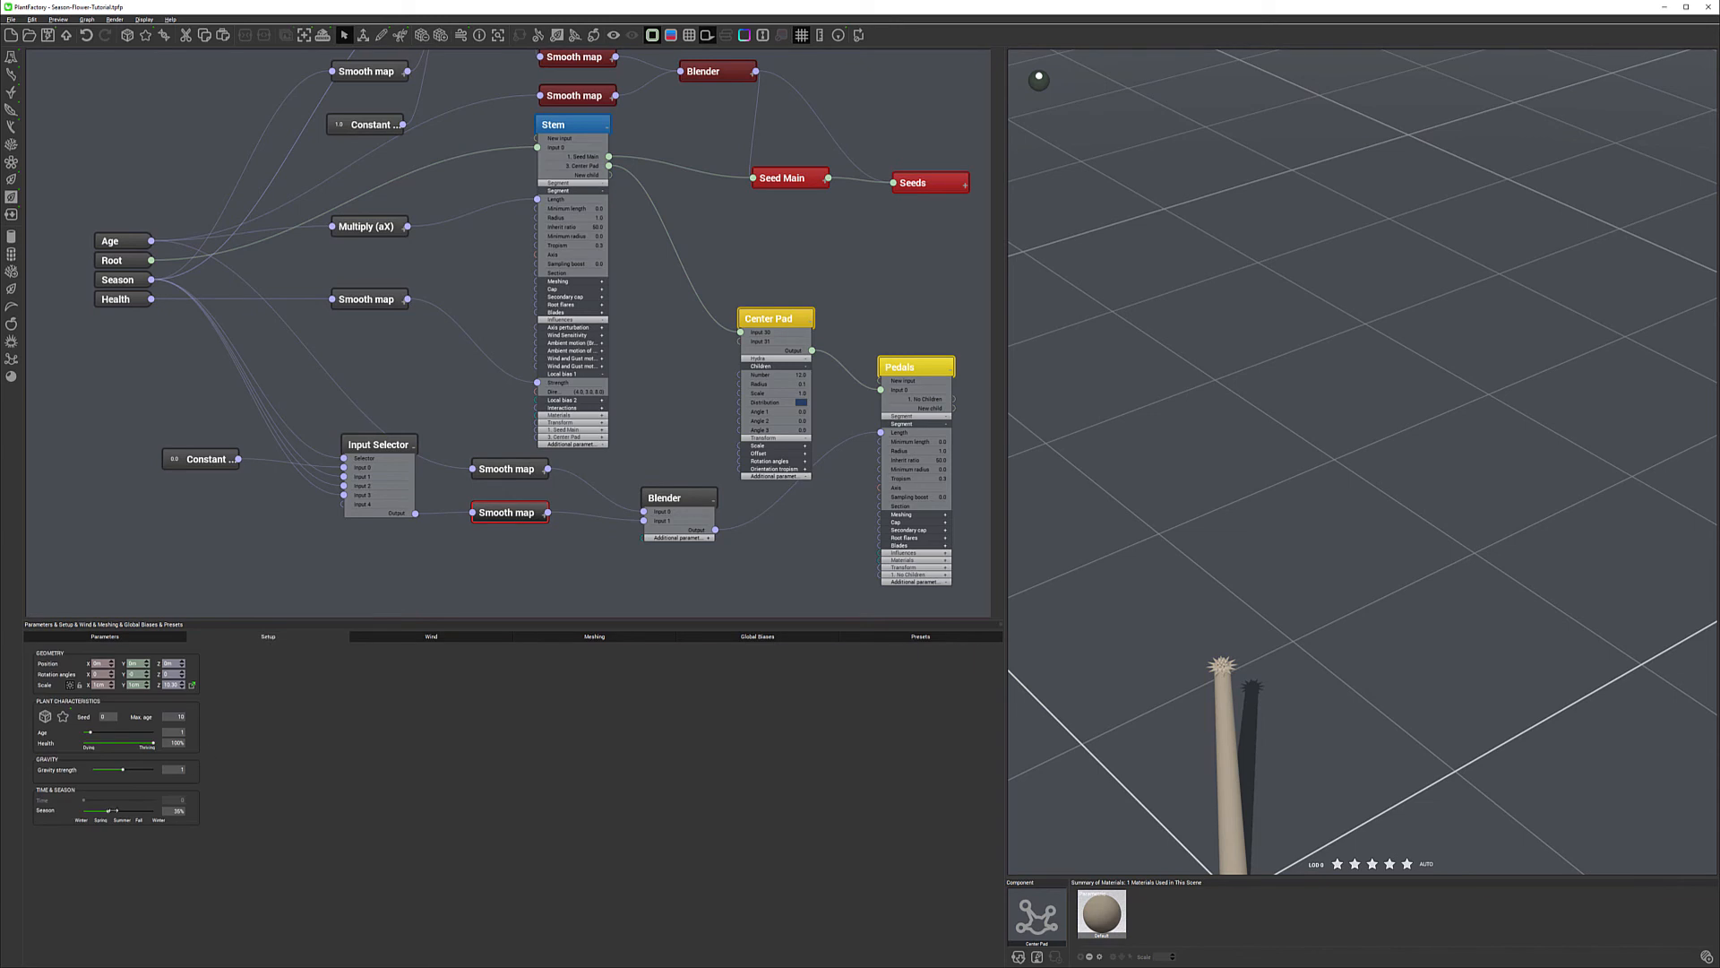
mouse_move(111, 812)
left_mouse_down()
mouse_move(129, 812)
mouse_move(106, 812)
left_mouse_up()
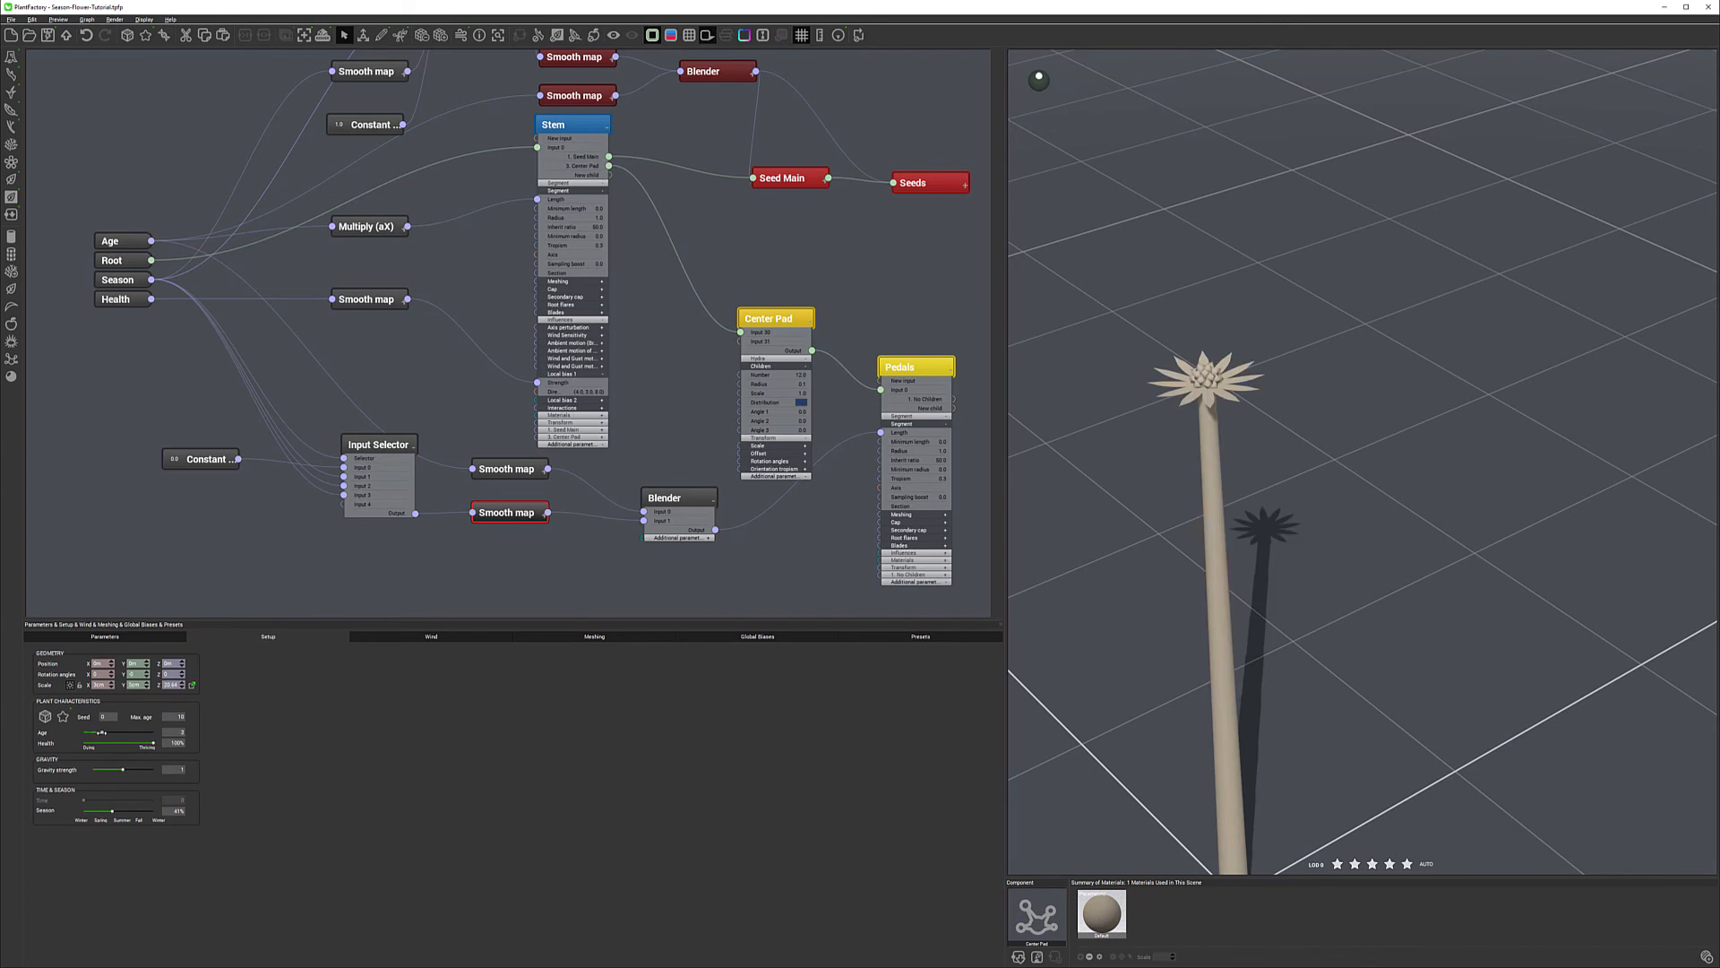
scroll(1141, 660, "down", 5)
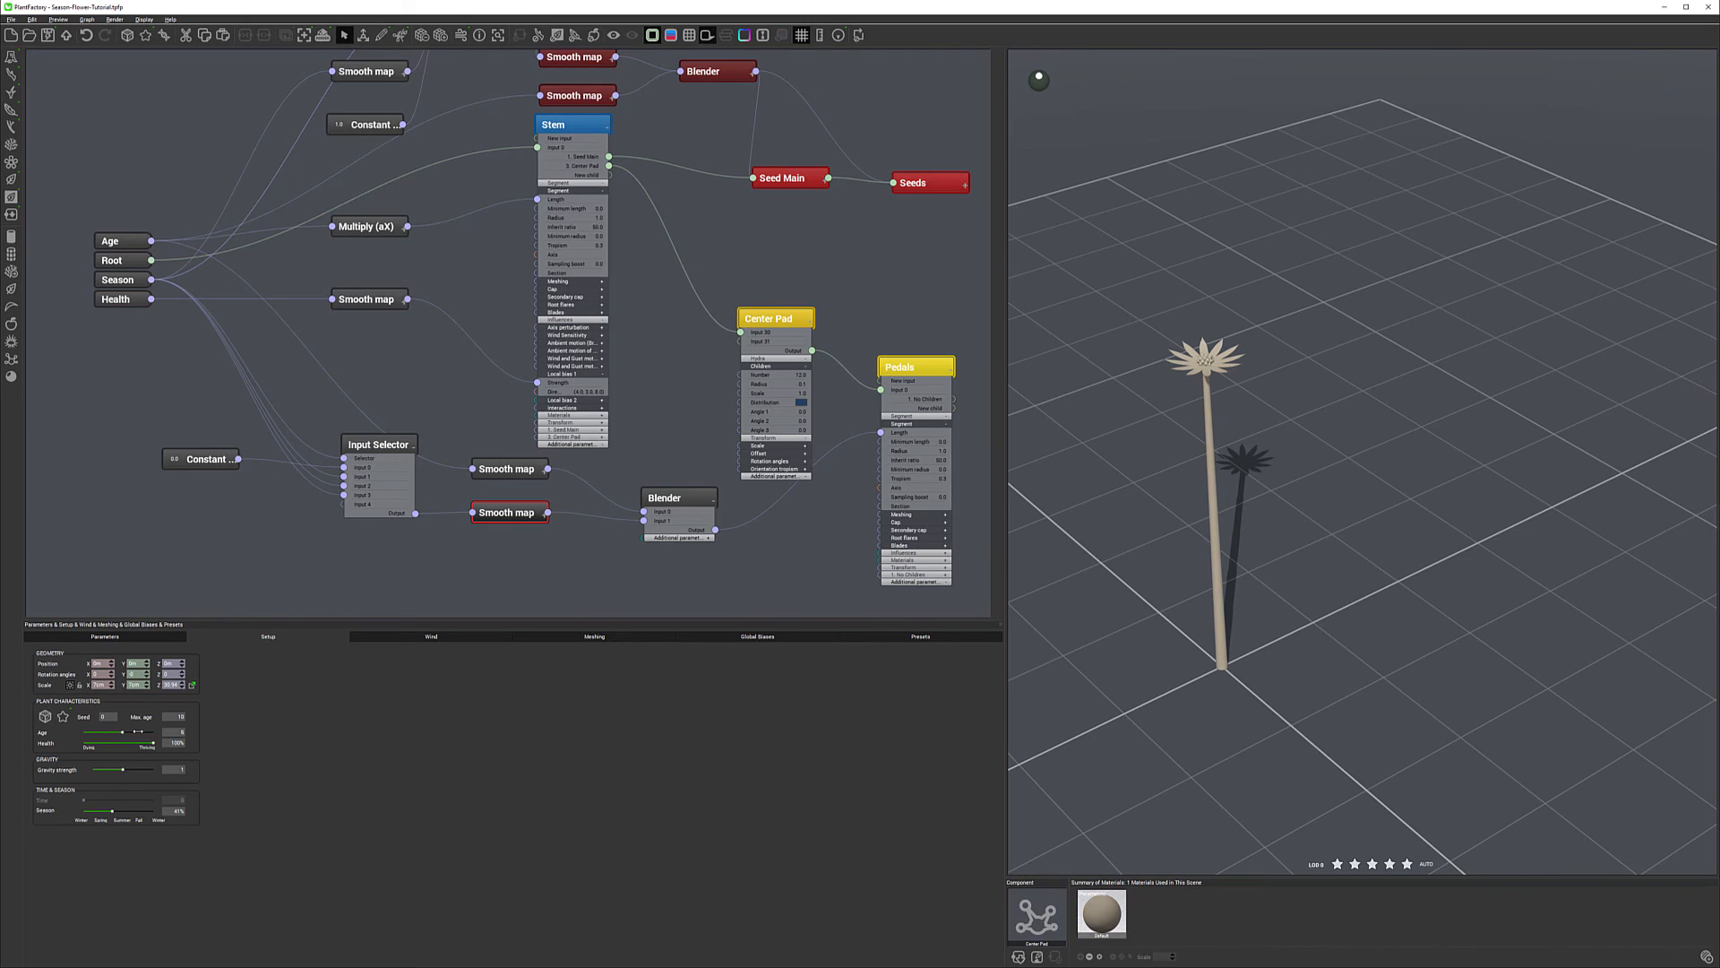
scroll(1204, 561, "down", 5)
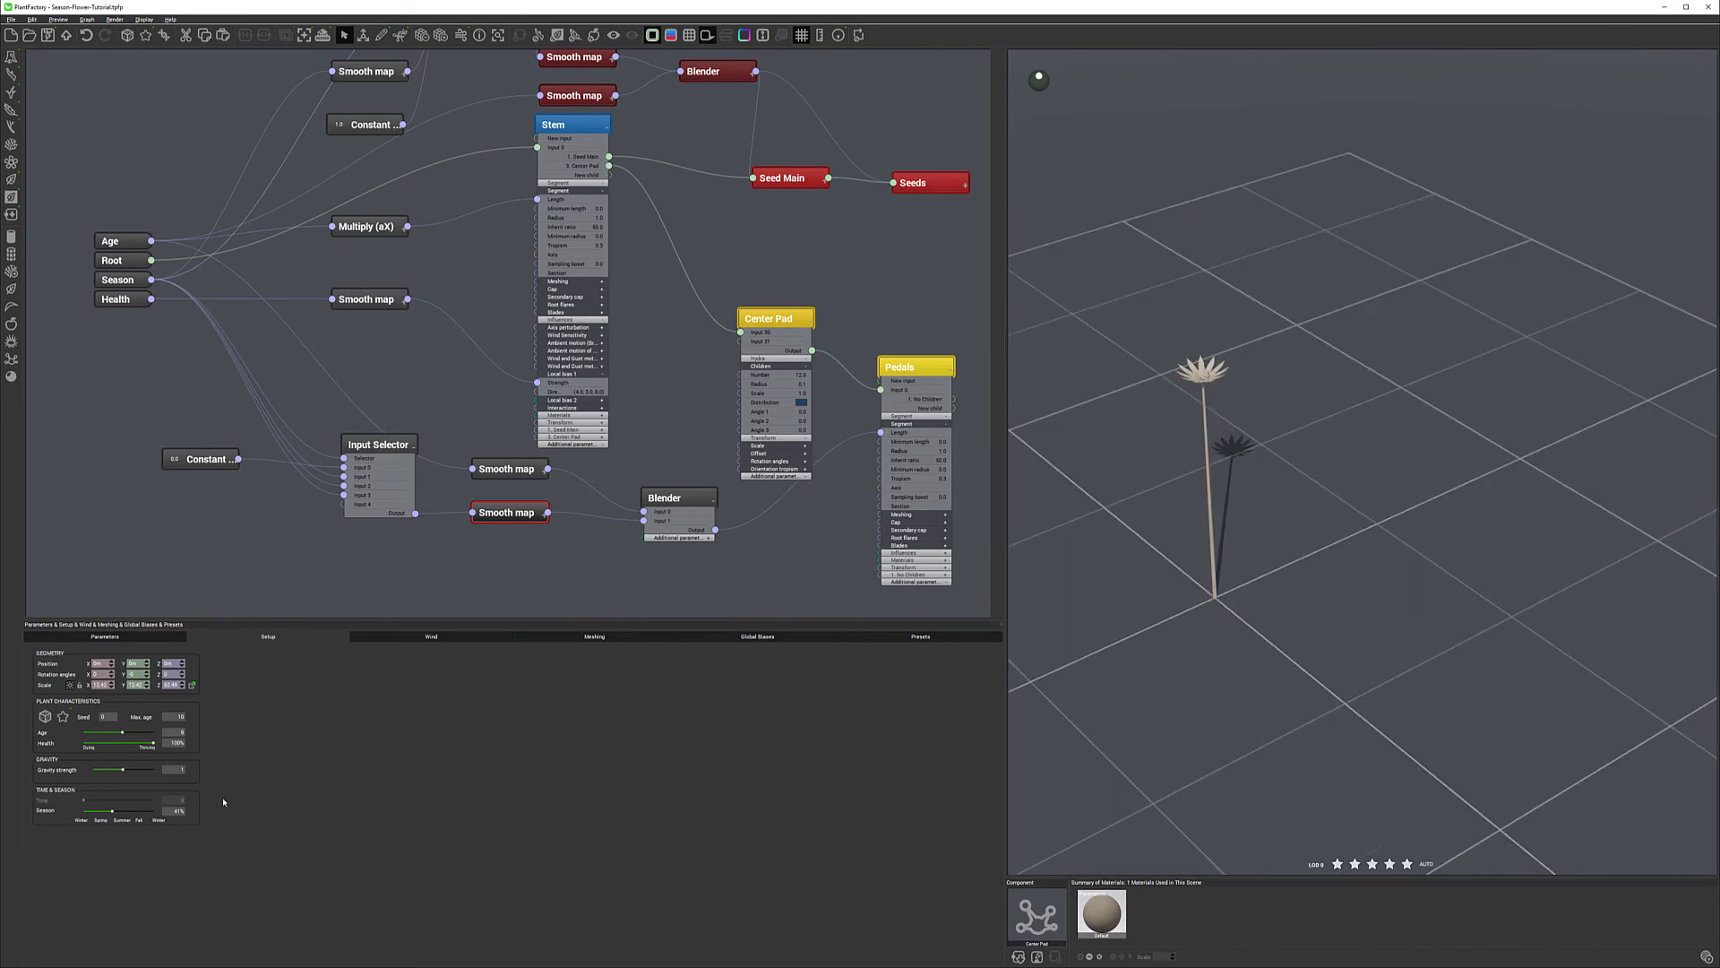
left_click_drag(113, 810, 107, 810)
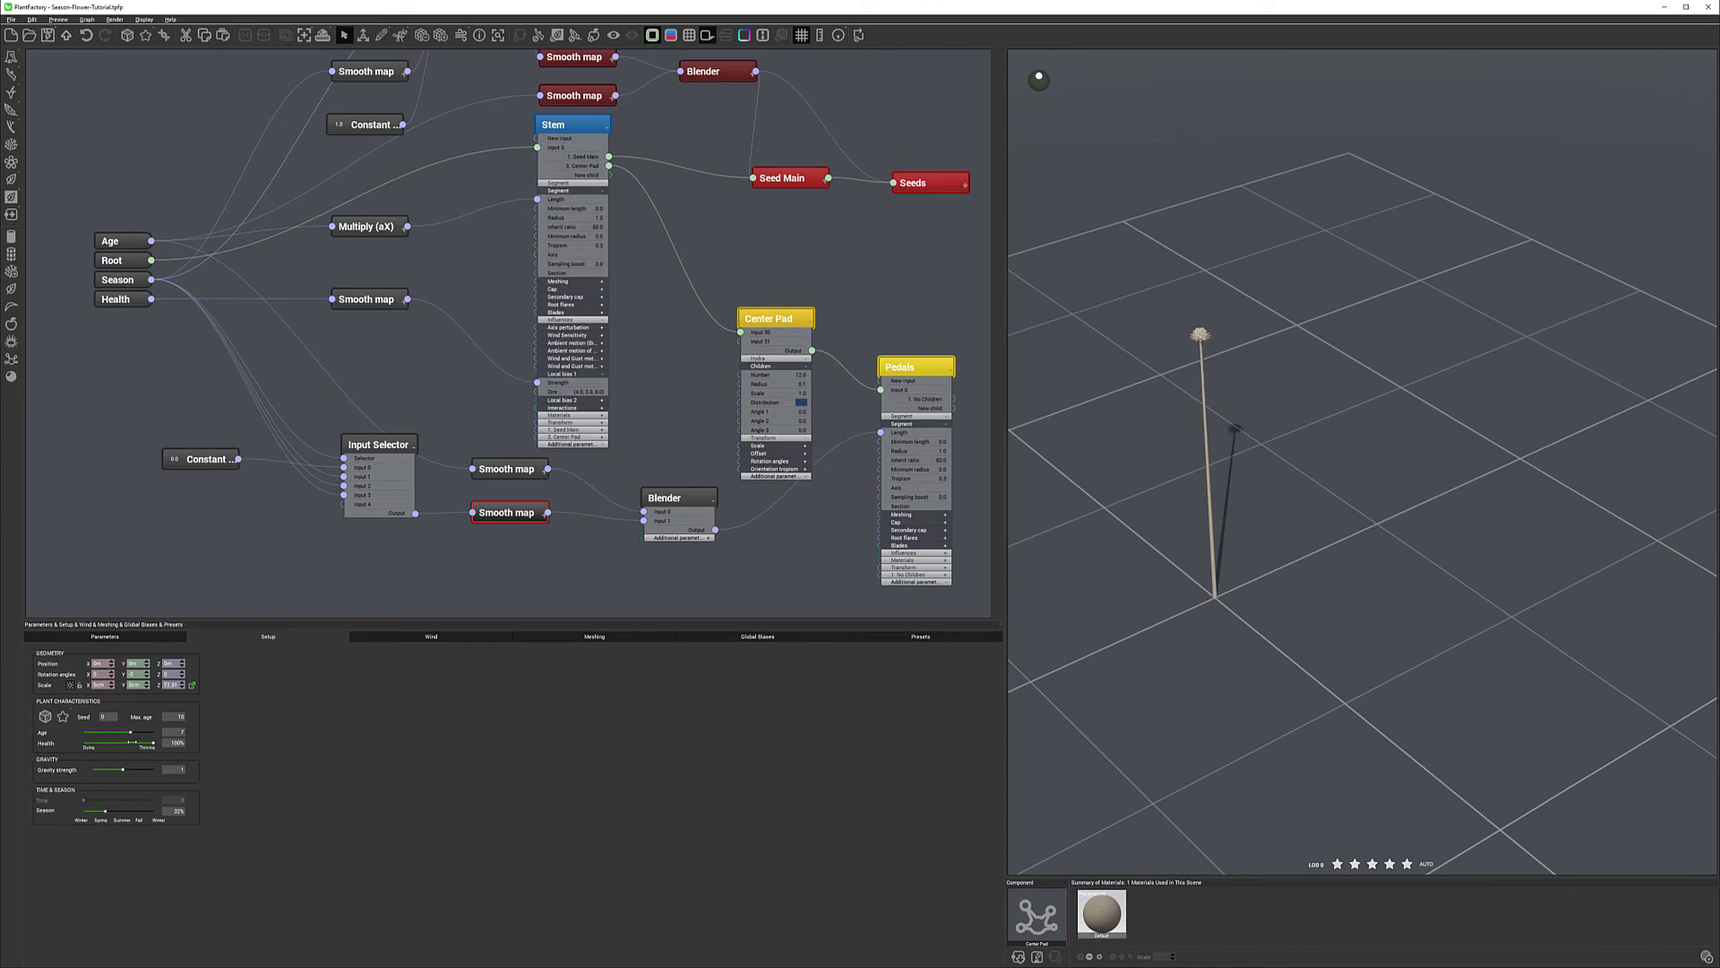
mouse_move(111, 811)
left_mouse_down()
mouse_move(145, 818)
mouse_move(110, 813)
left_mouse_up()
Check the lower Blender and its age-driven Smooth map, and preview the flower at Age 10 with the season moved into fall.
left_click(699, 499)
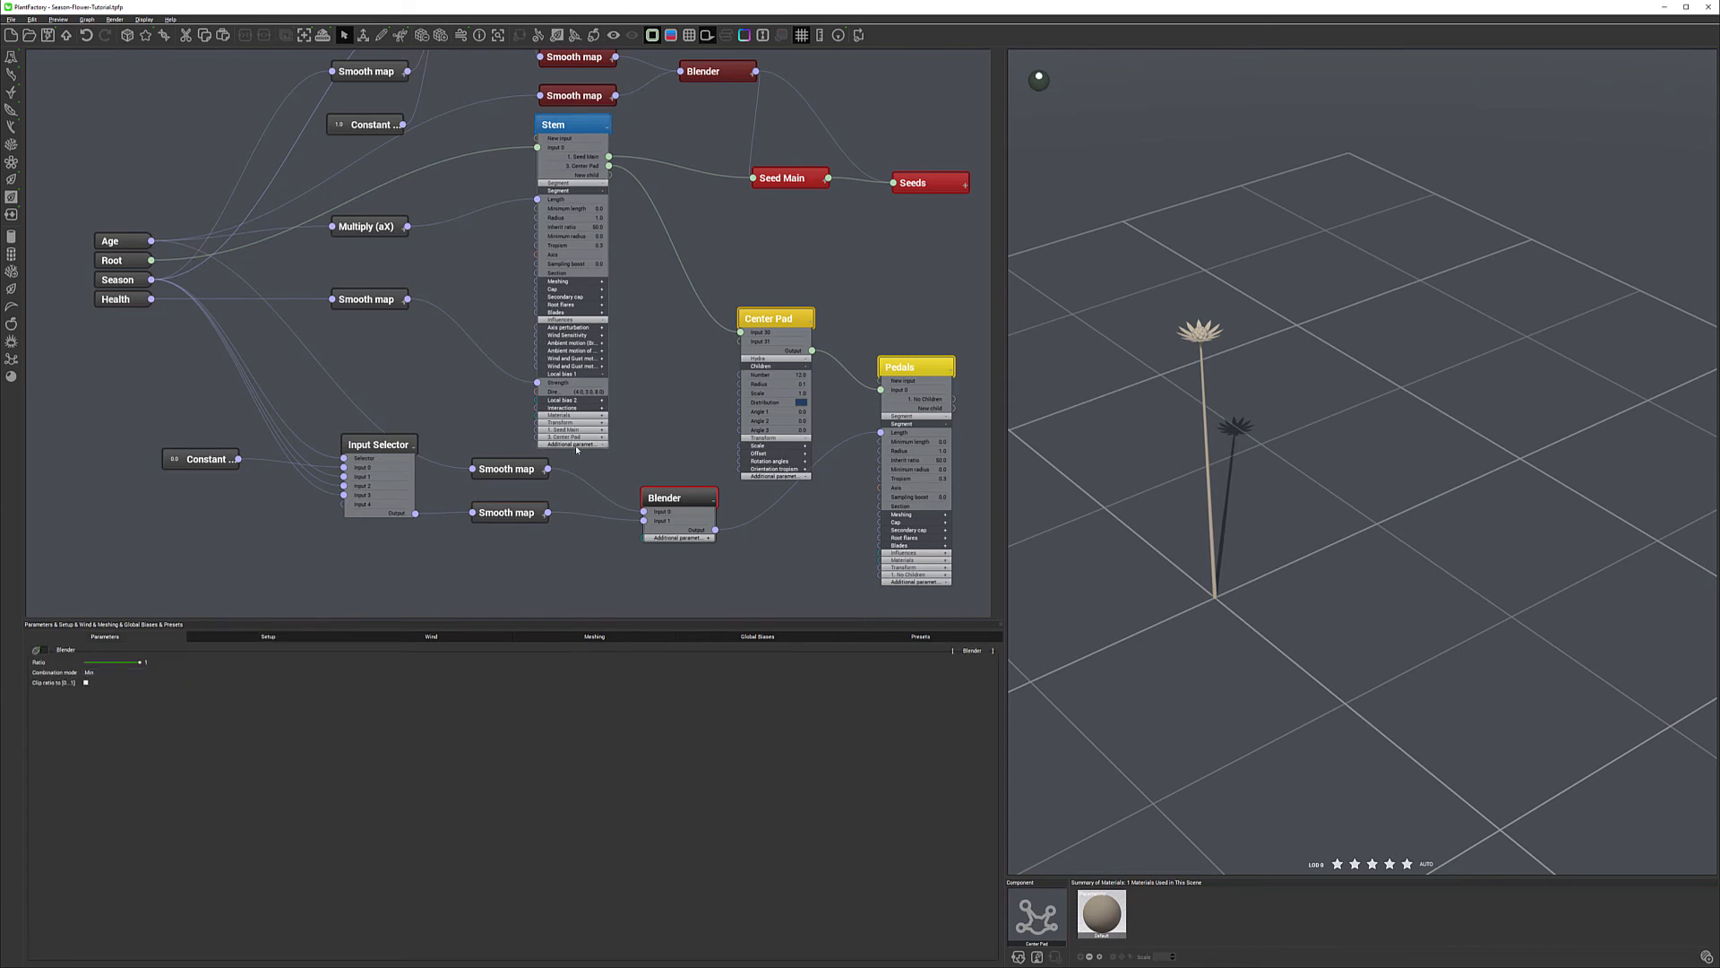
left_click(517, 465)
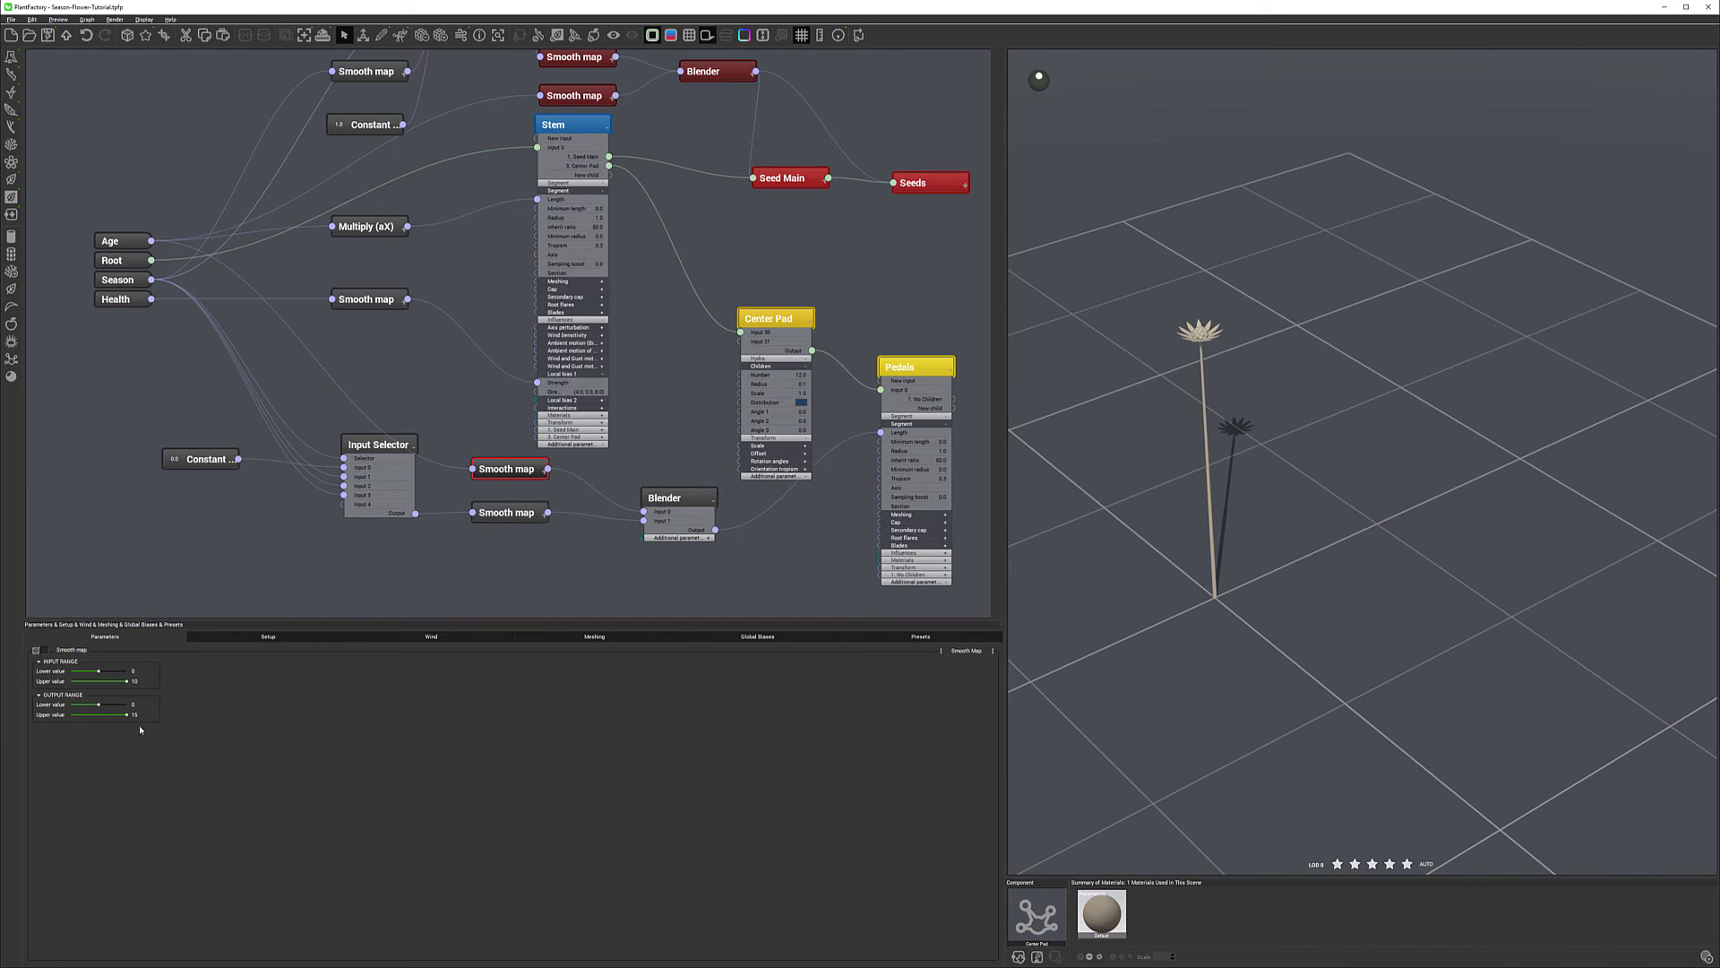
left_click(670, 498)
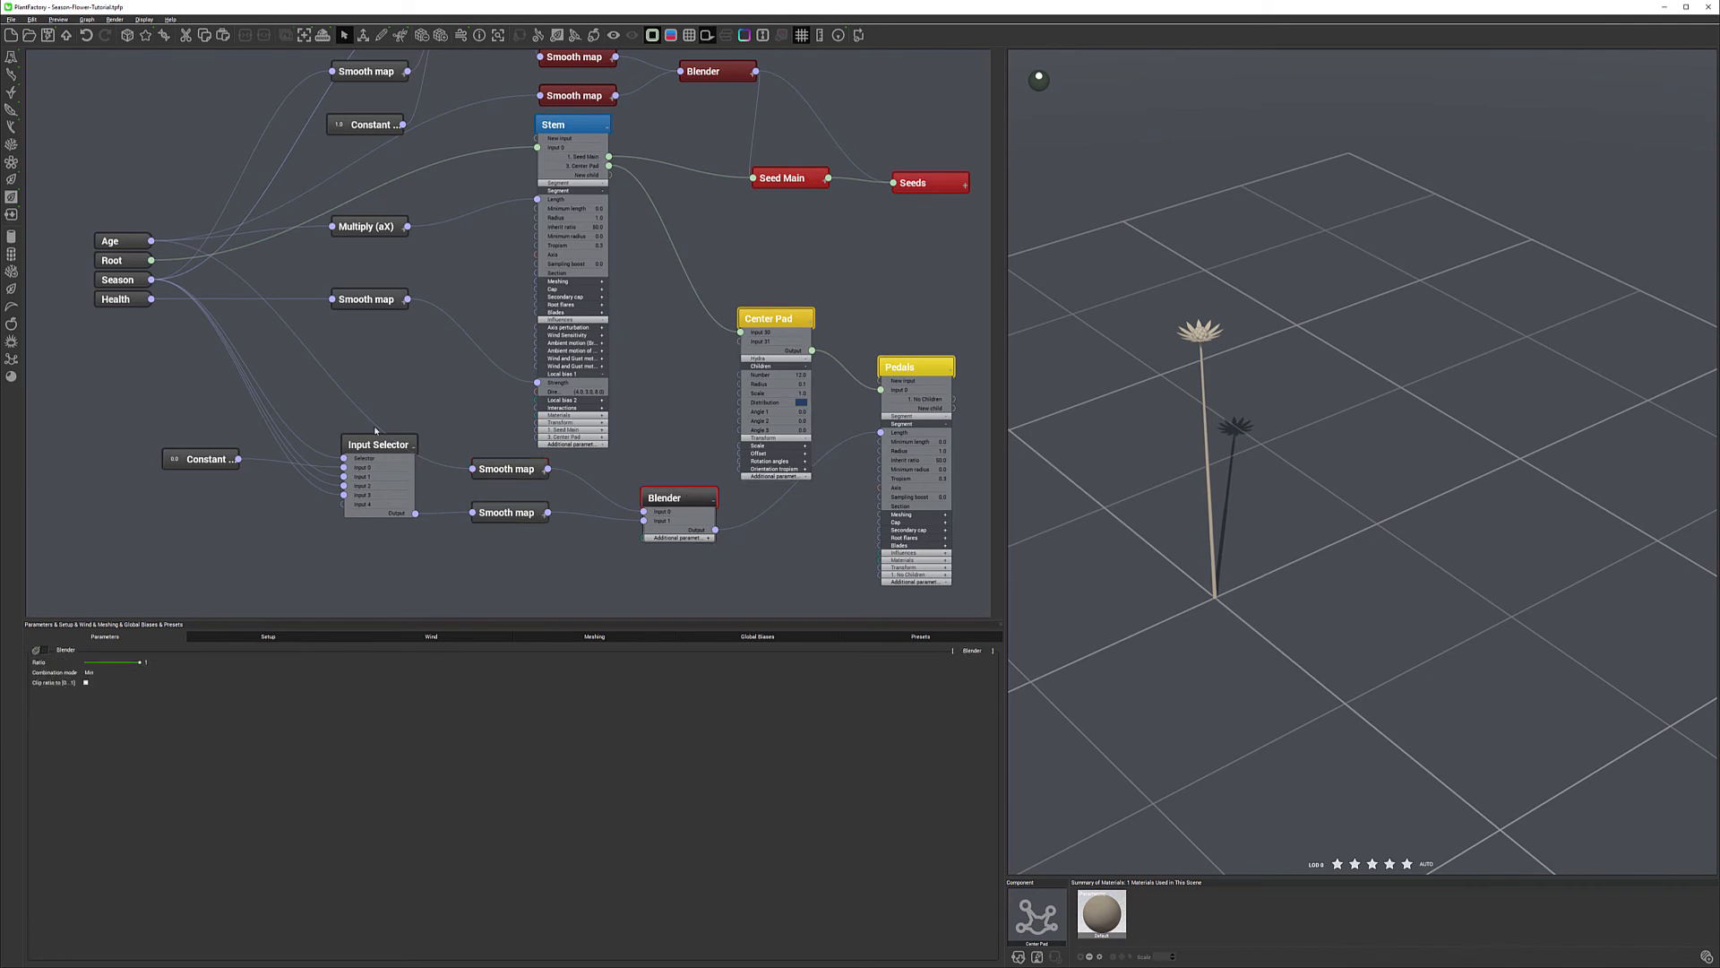
left_click(255, 636)
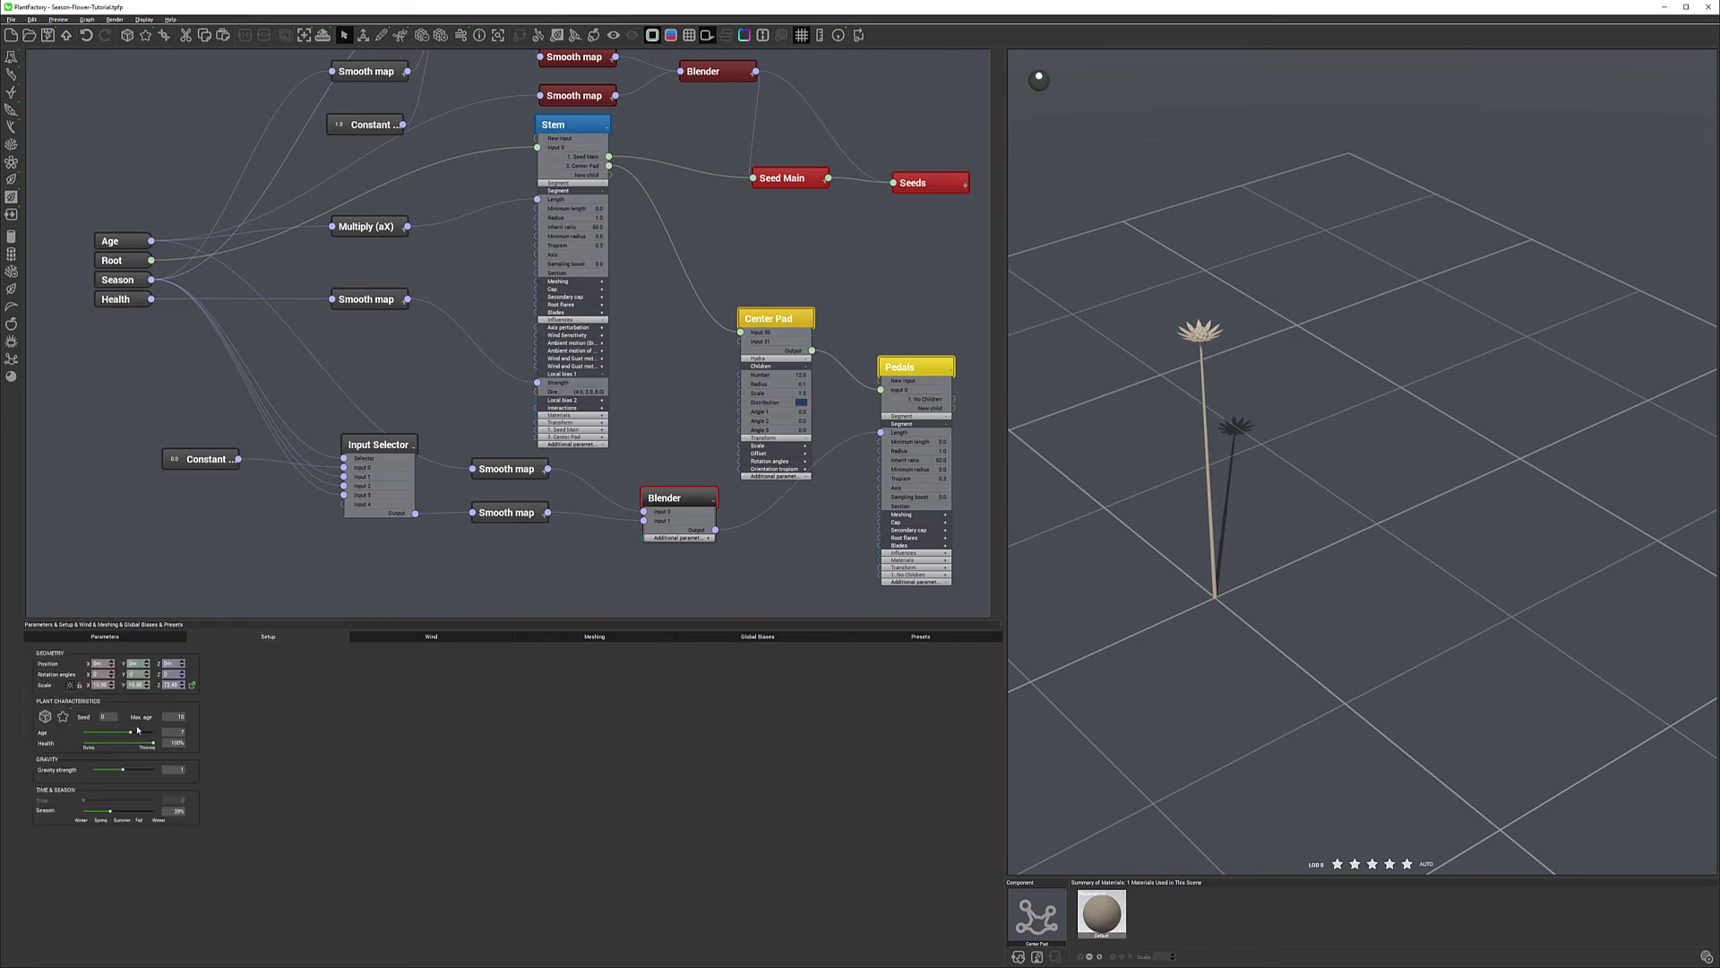
left_click_drag(196, 723, 197, 724)
left_click_drag(139, 811, 161, 809)
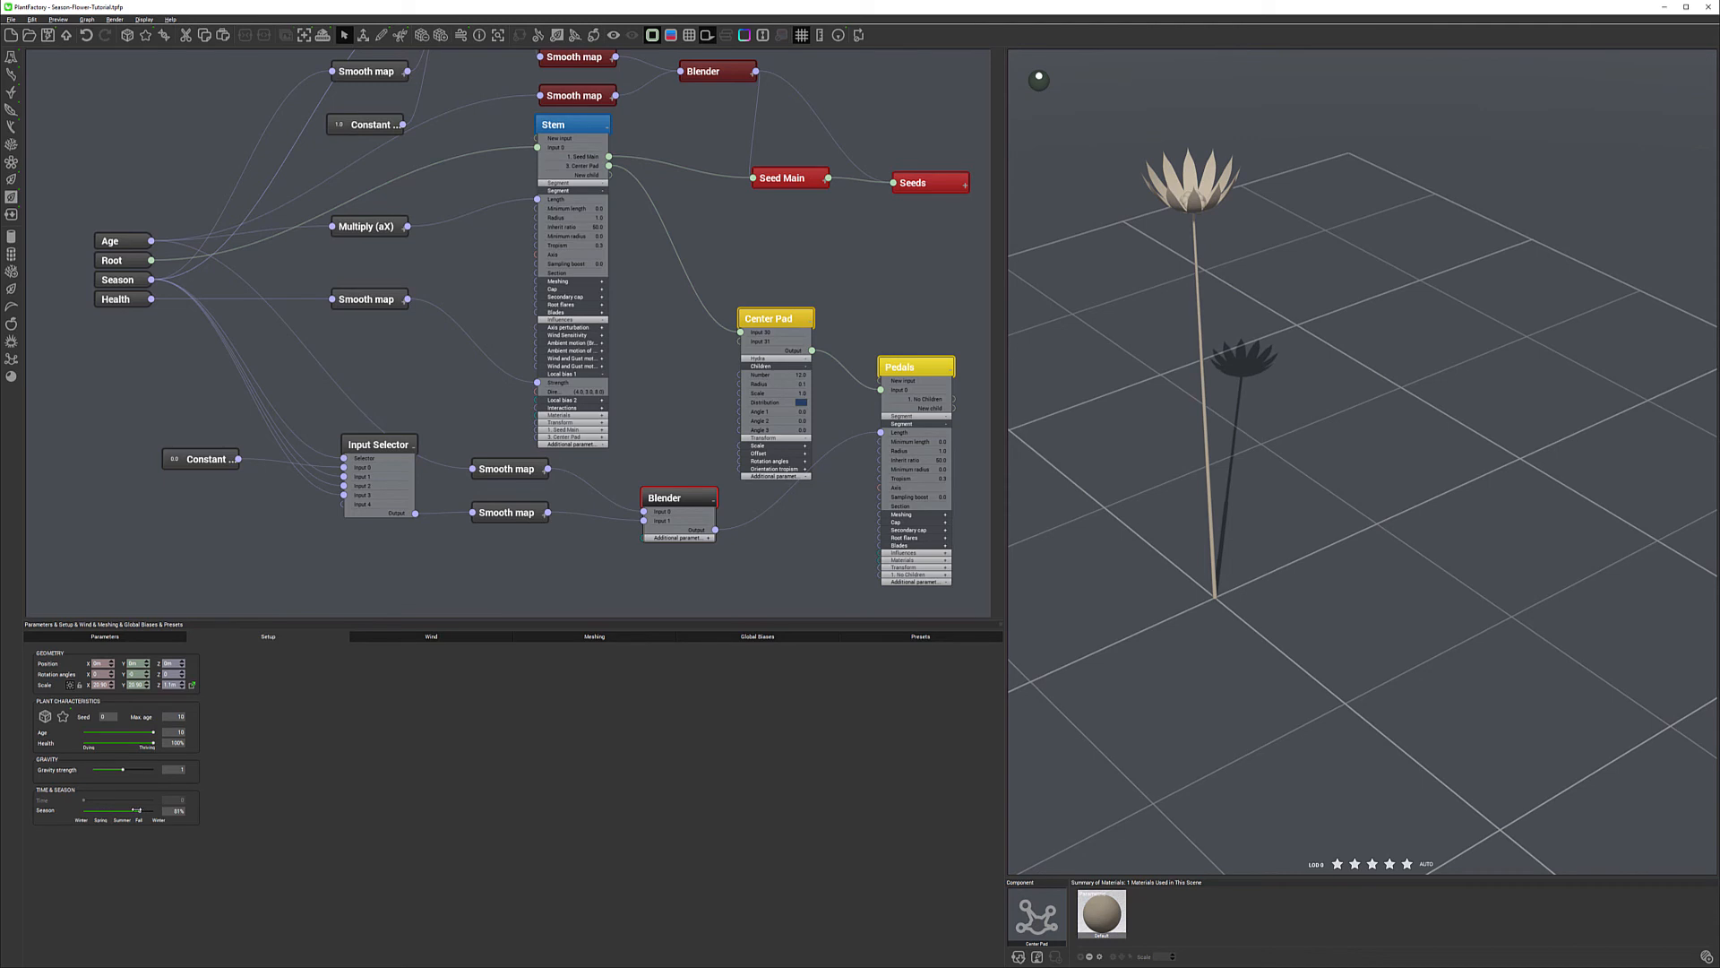
Try larger output upper values on both Smooth maps feeding the lower Blender, setting the Input Selector-fed one to 20.
left_click(511, 468)
double_click(142, 714)
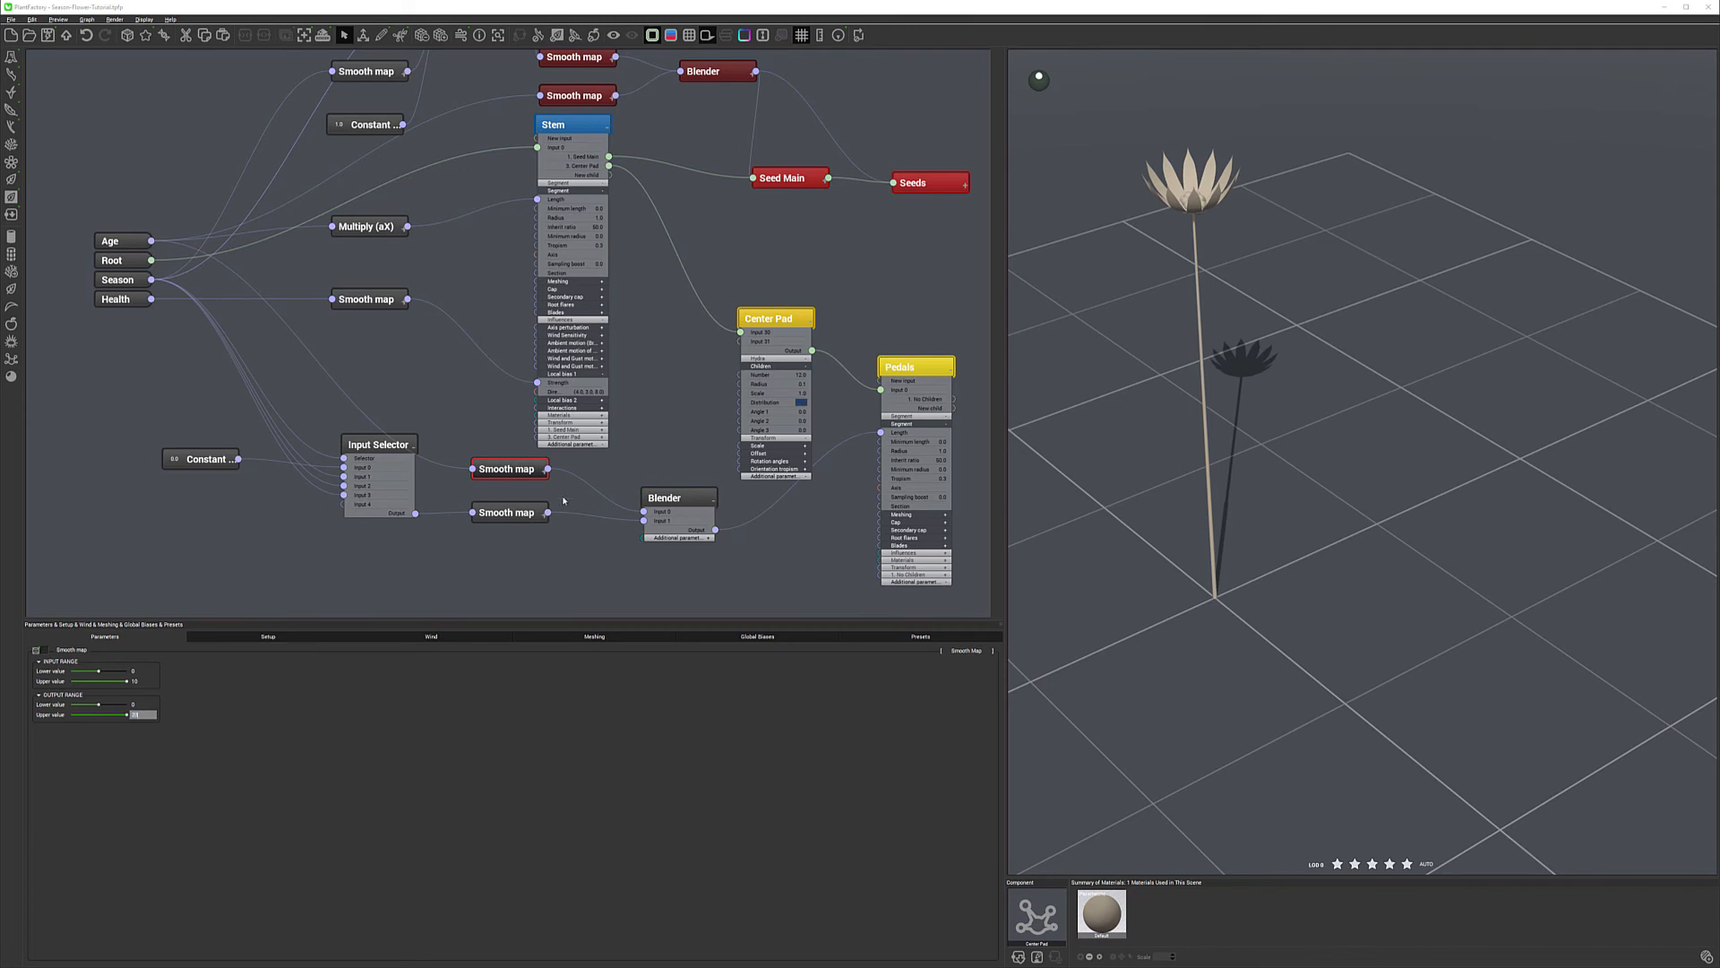
left_click(508, 512)
double_click(146, 715)
type("20")
key("Return")
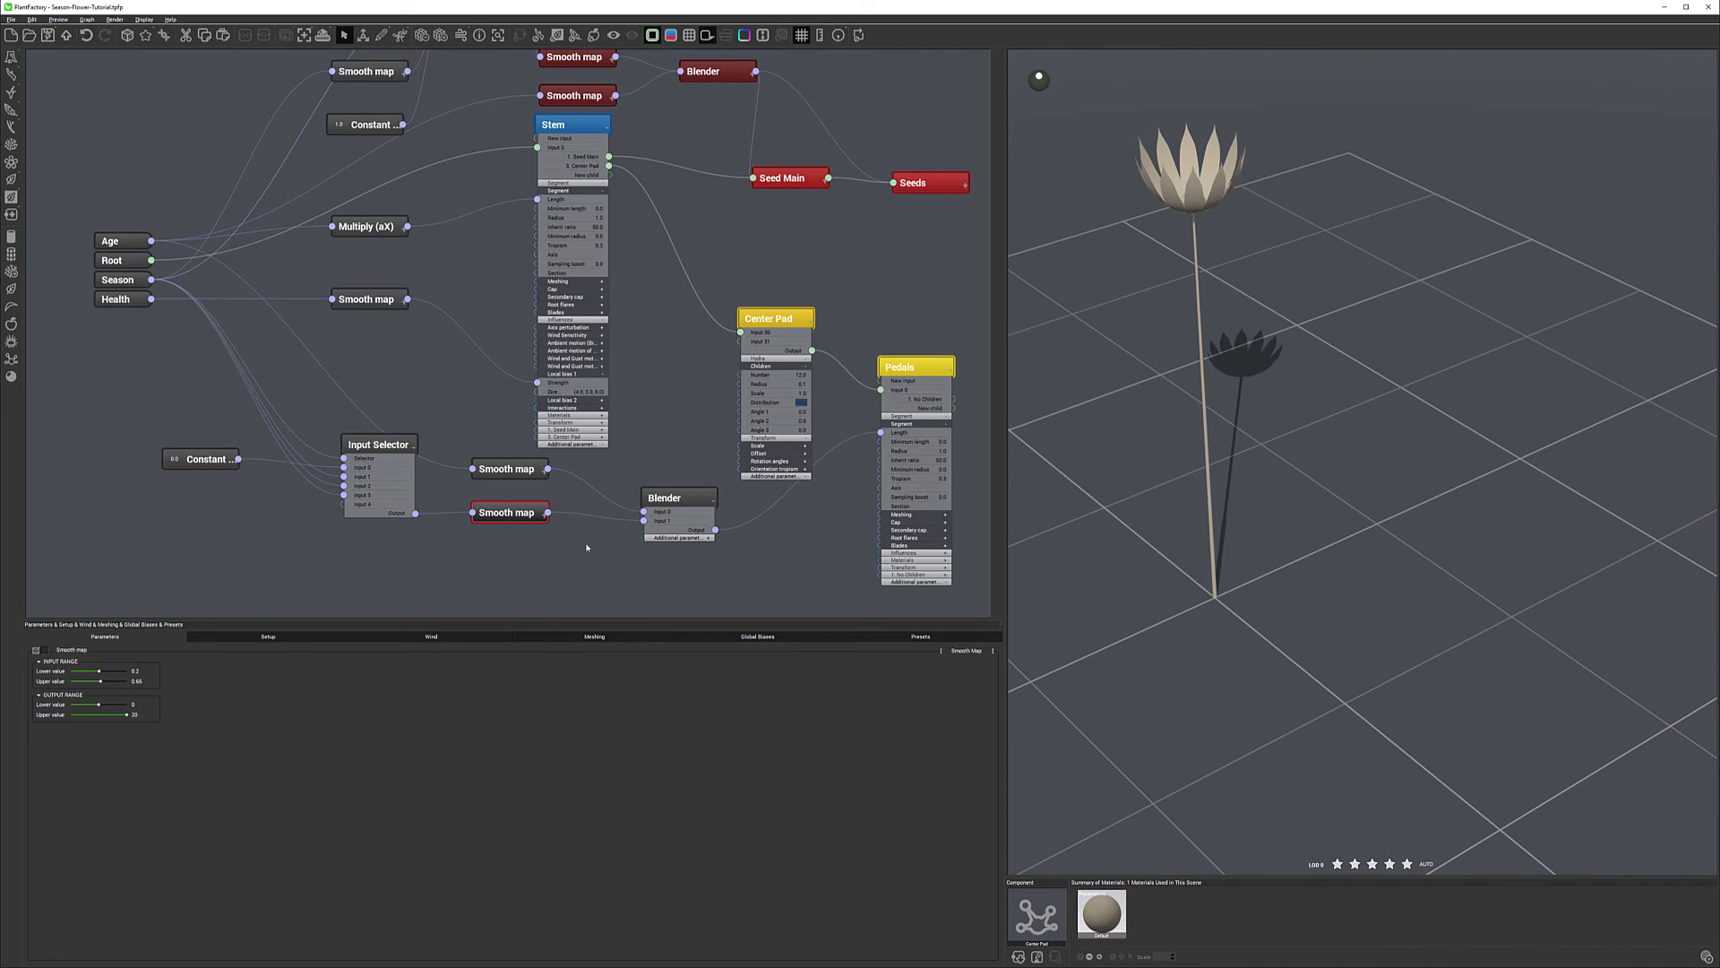
Reduce the Input Selector-fed Smooth map's output upper value and set the age-driven Smooth map's output upper value to 10.
double_click(140, 715)
left_click(509, 469)
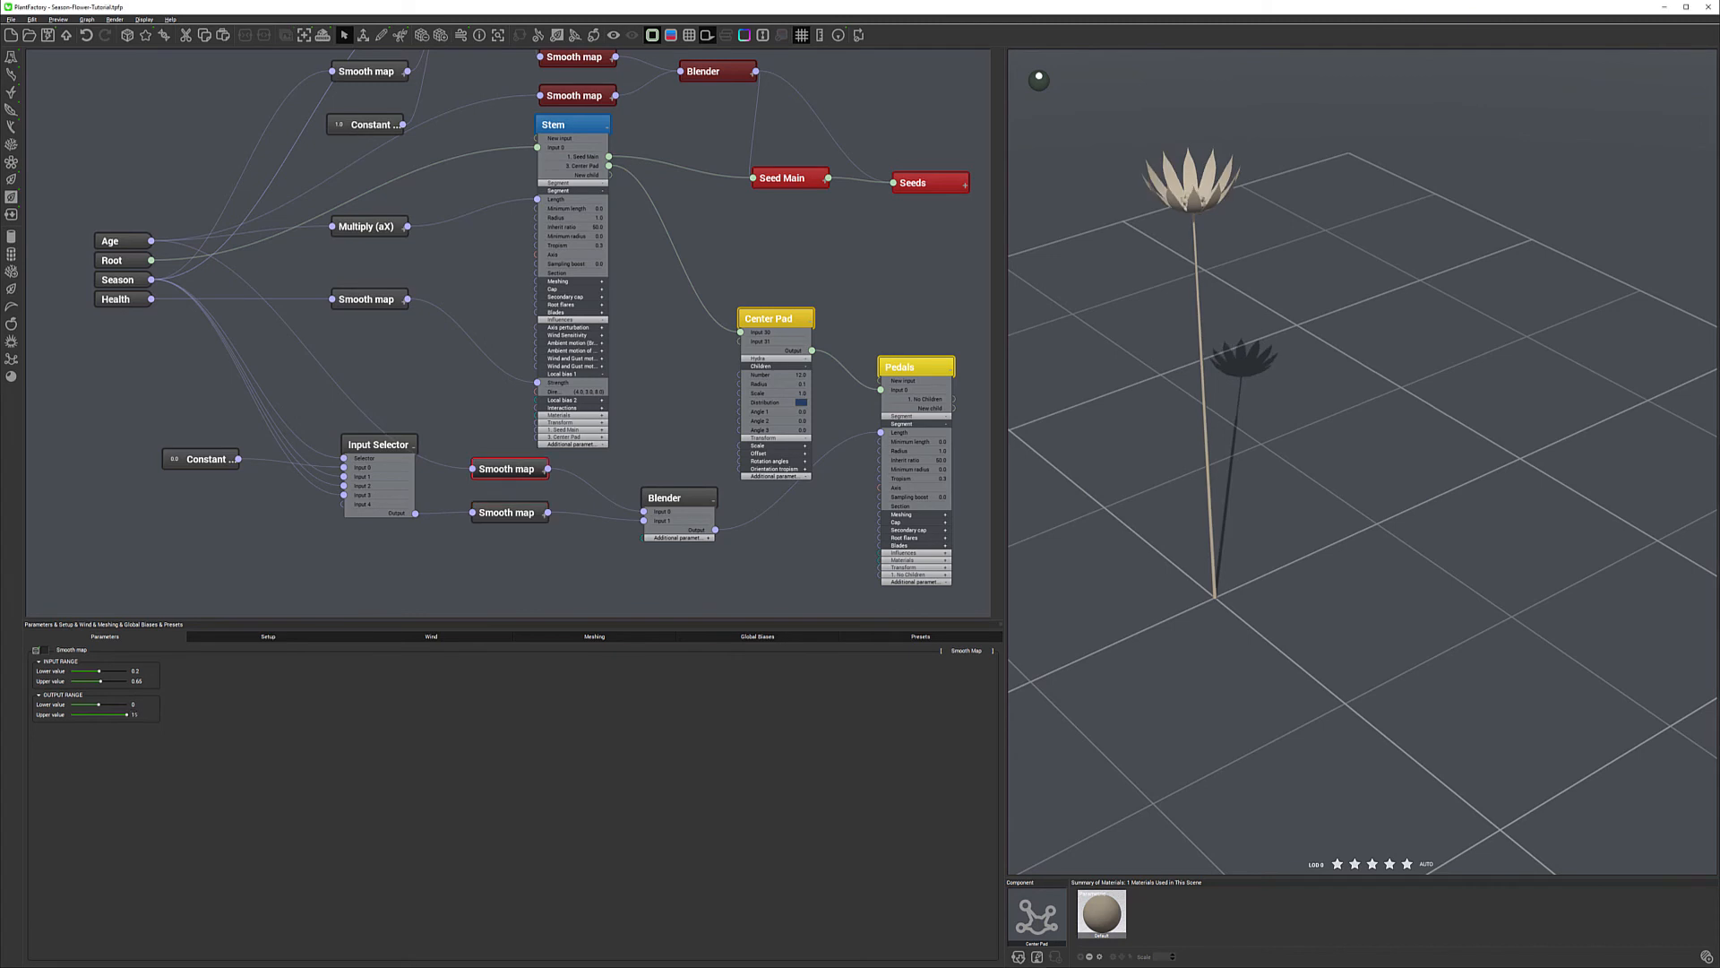
double_click(142, 715)
double_click(141, 715)
type("10")
key("Return")
Color the lower Input Selector, its two neighbouring Smooth maps and the lower Blender yellow to match the petal nodes.
mouse_move(688, 226)
middle_mouse_down()
mouse_move(702, 353)
mouse_move(674, 347)
mouse_move(726, 196)
mouse_move(678, 256)
mouse_move(686, 228)
middle_mouse_up()
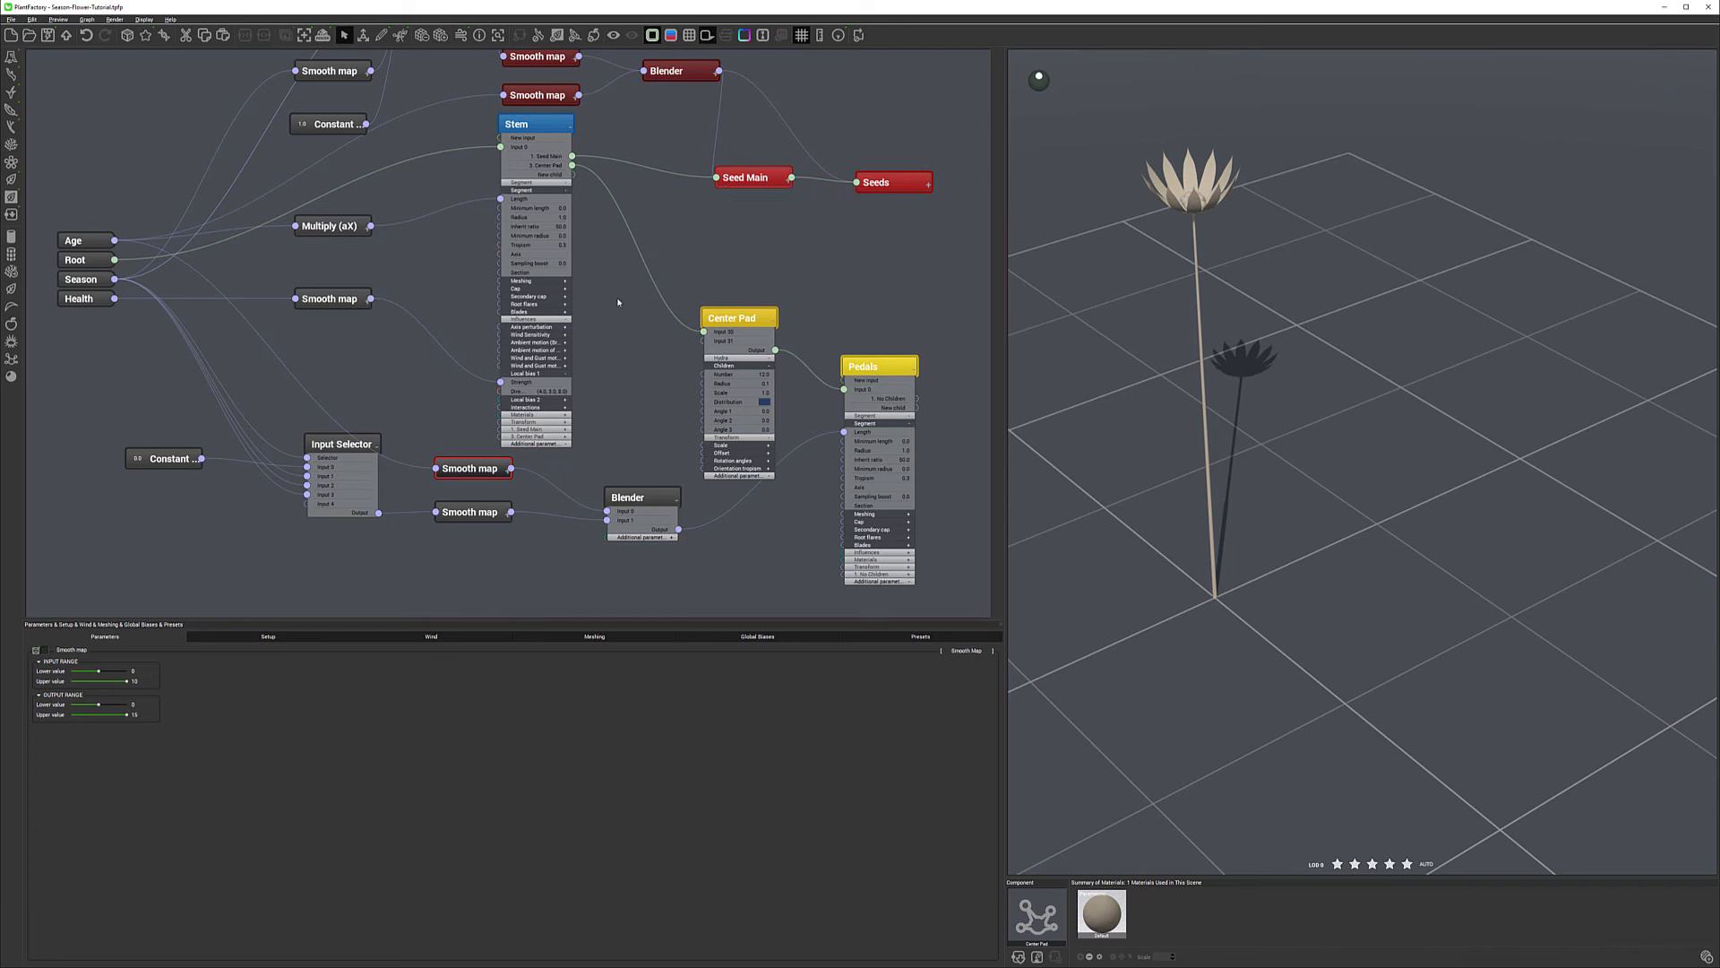
scroll(624, 342, "down", 2)
middle_click_drag(687, 283, 705, 294)
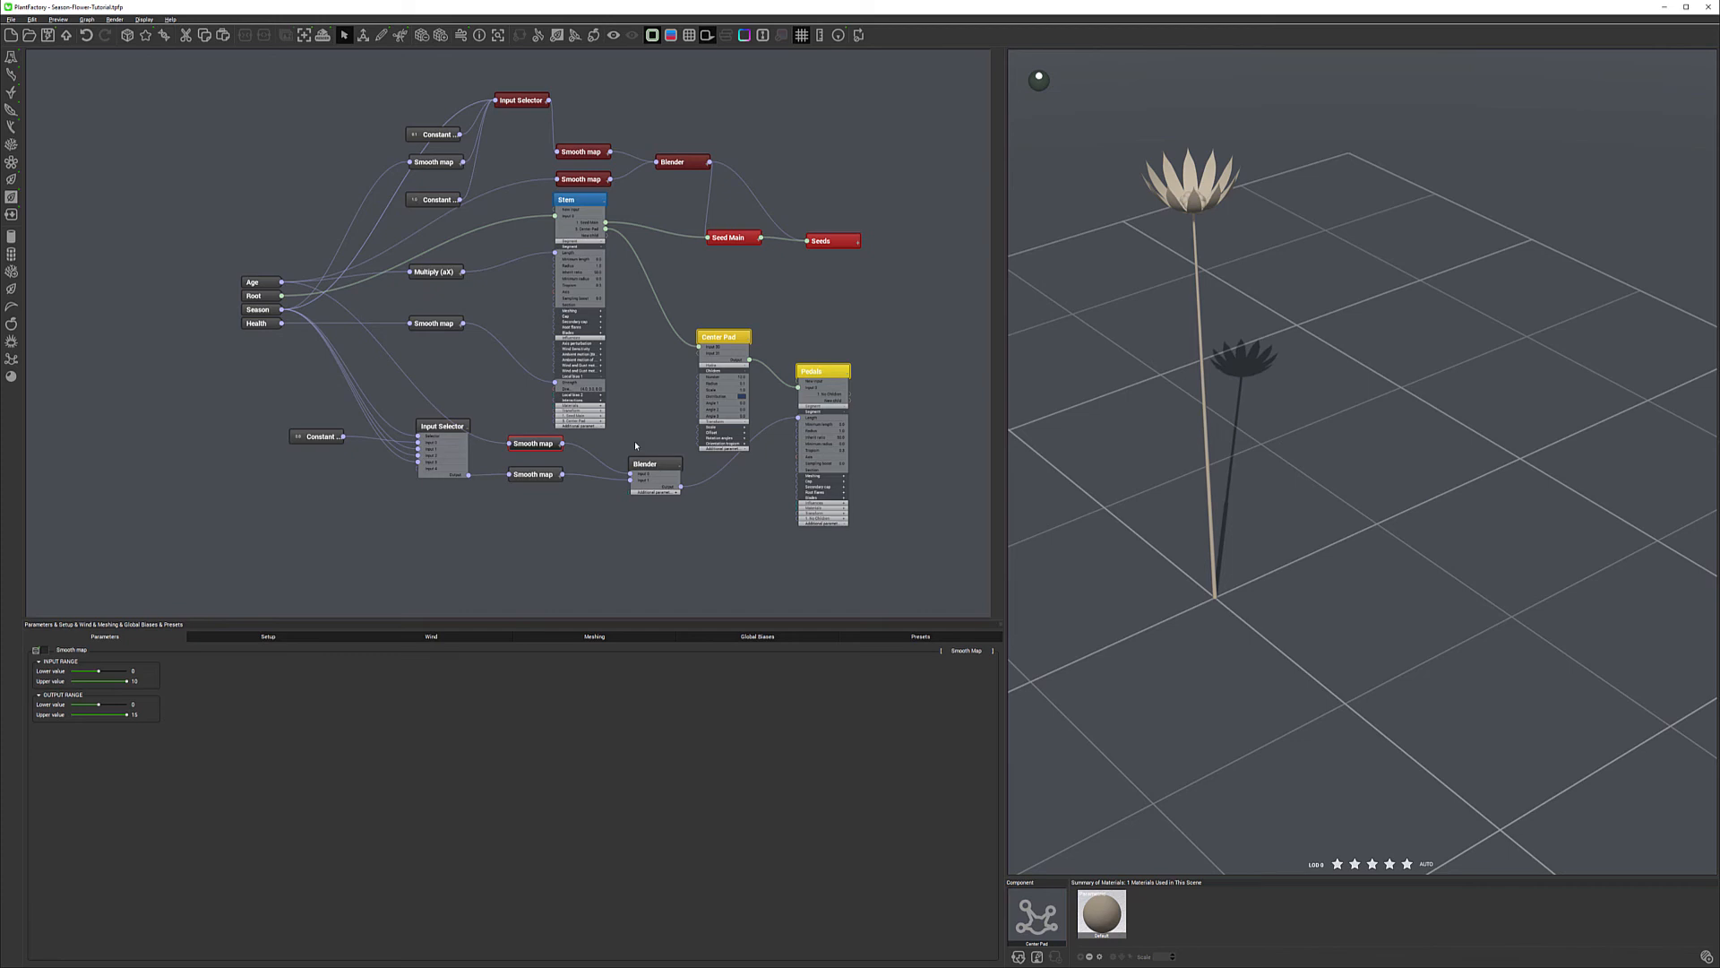
left_click(448, 428)
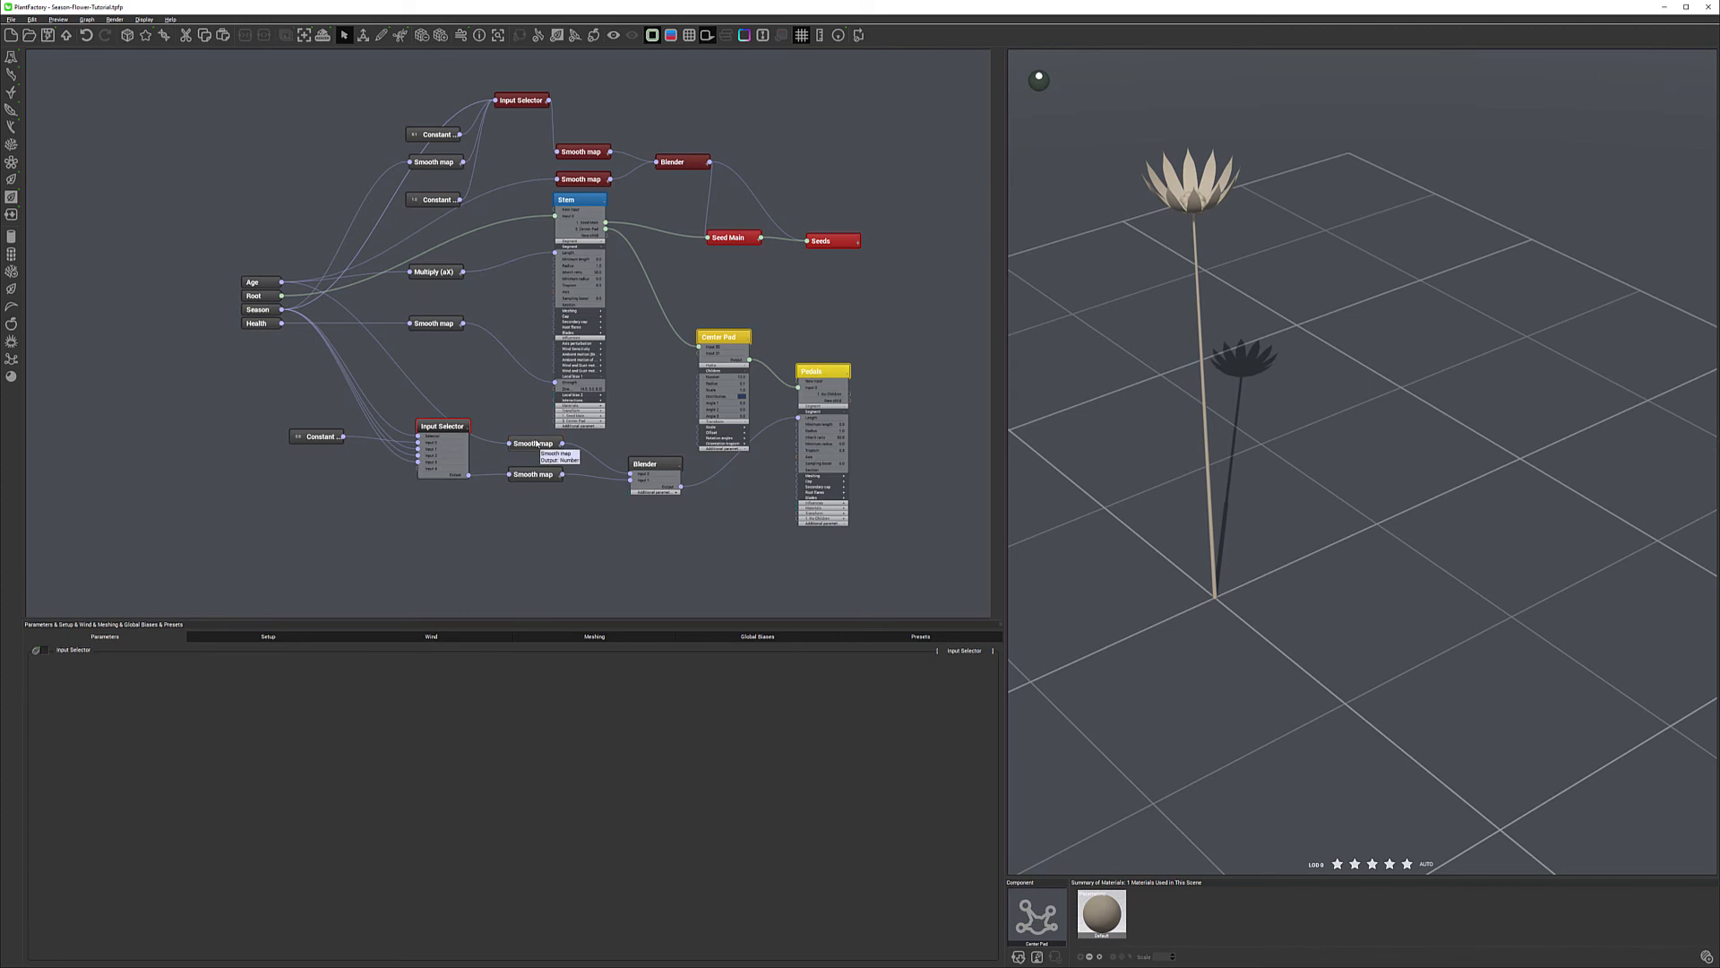
left_click(537, 443, "shift")
left_click(552, 474, "shift")
left_click(664, 462, "shift")
left_click(48, 652)
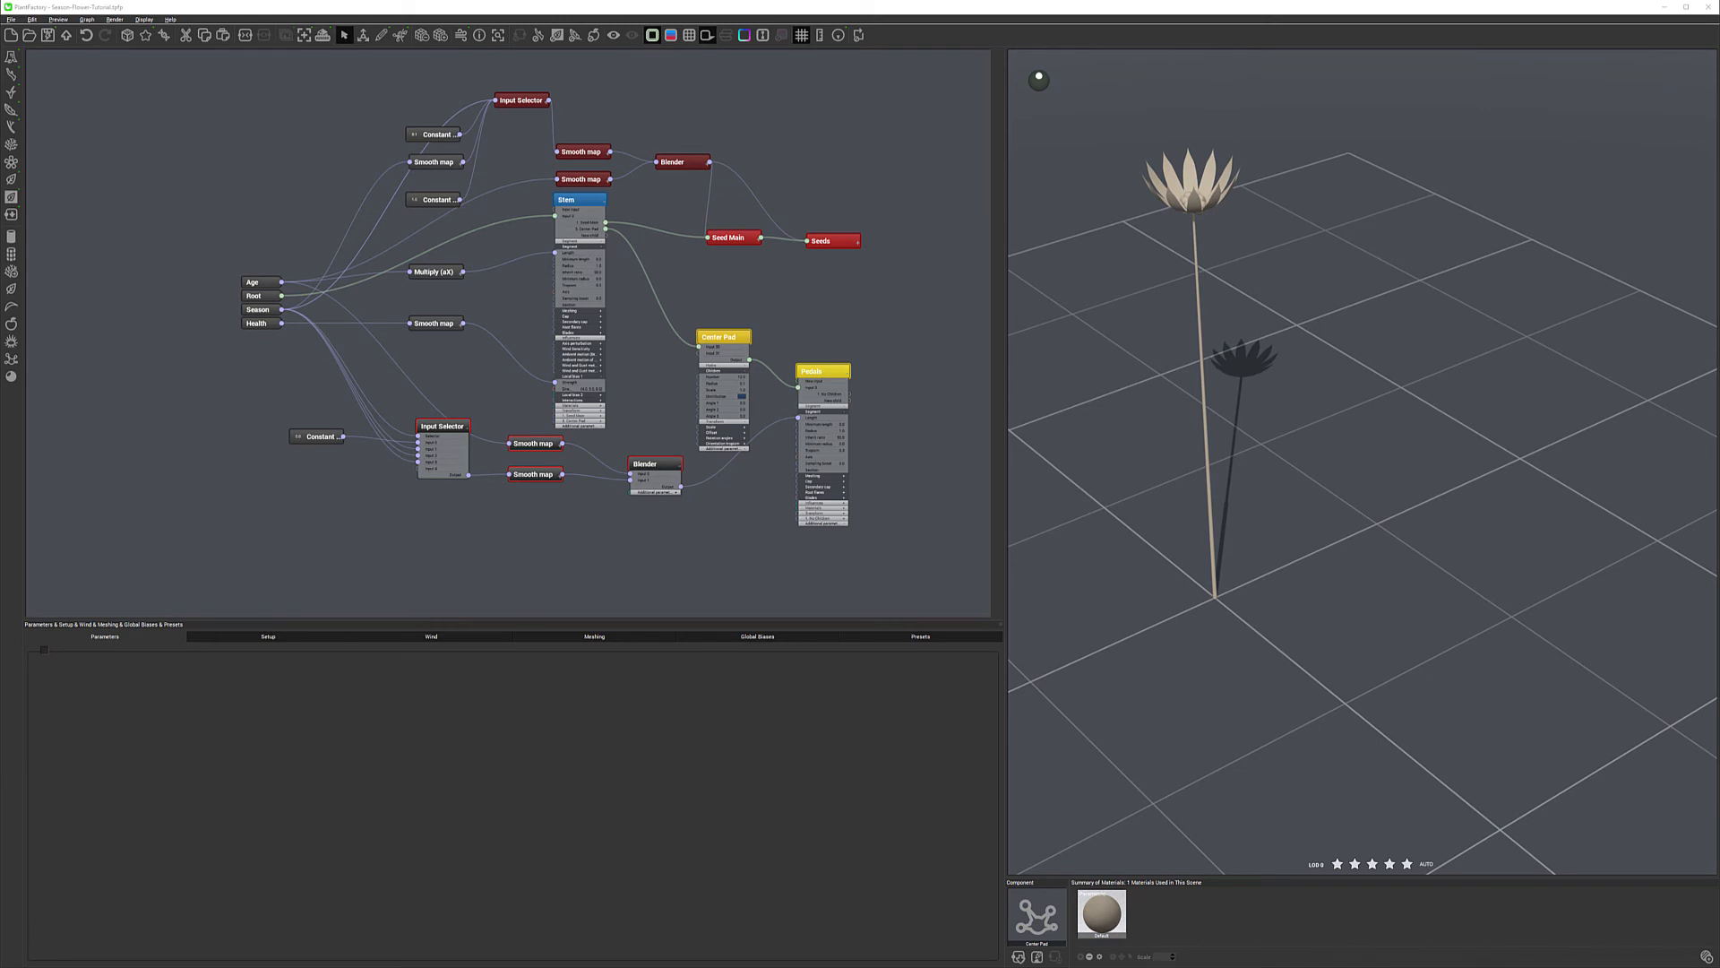
left_click_drag(0, 529, 180, 430)
left_click(247, 620)
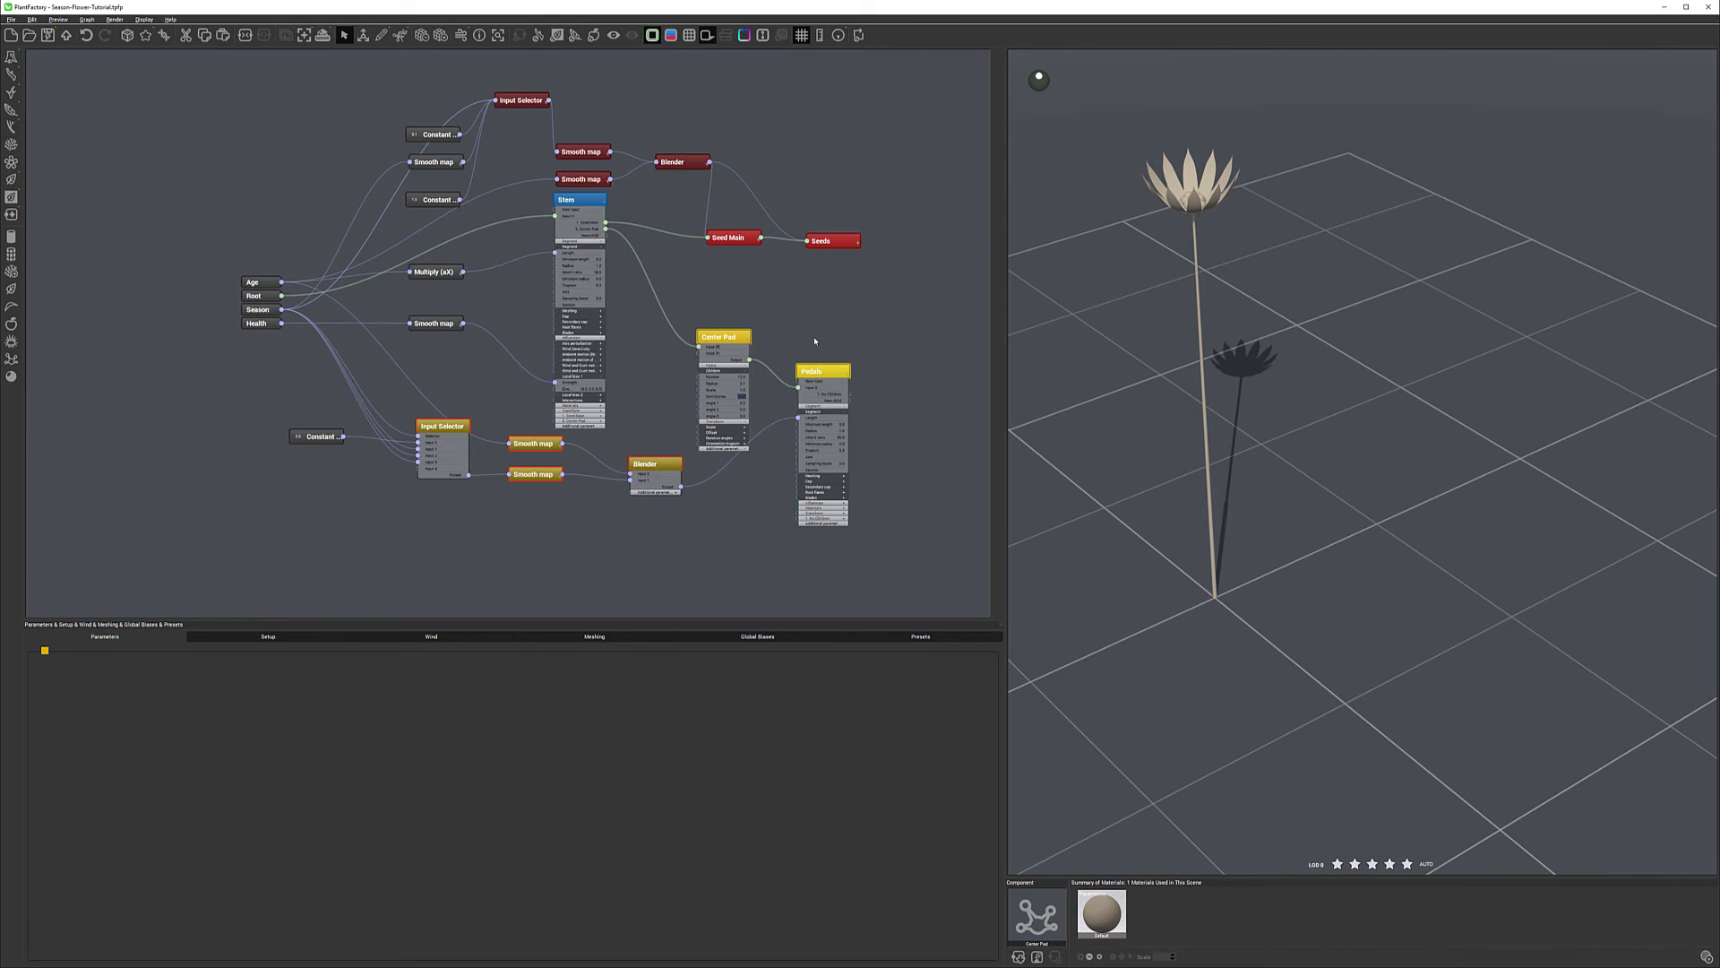
Move the Pedals and Center Pad nodes up and to the right in the graph.
left_click_drag(835, 374, 870, 345)
left_click_drag(753, 336, 774, 301)
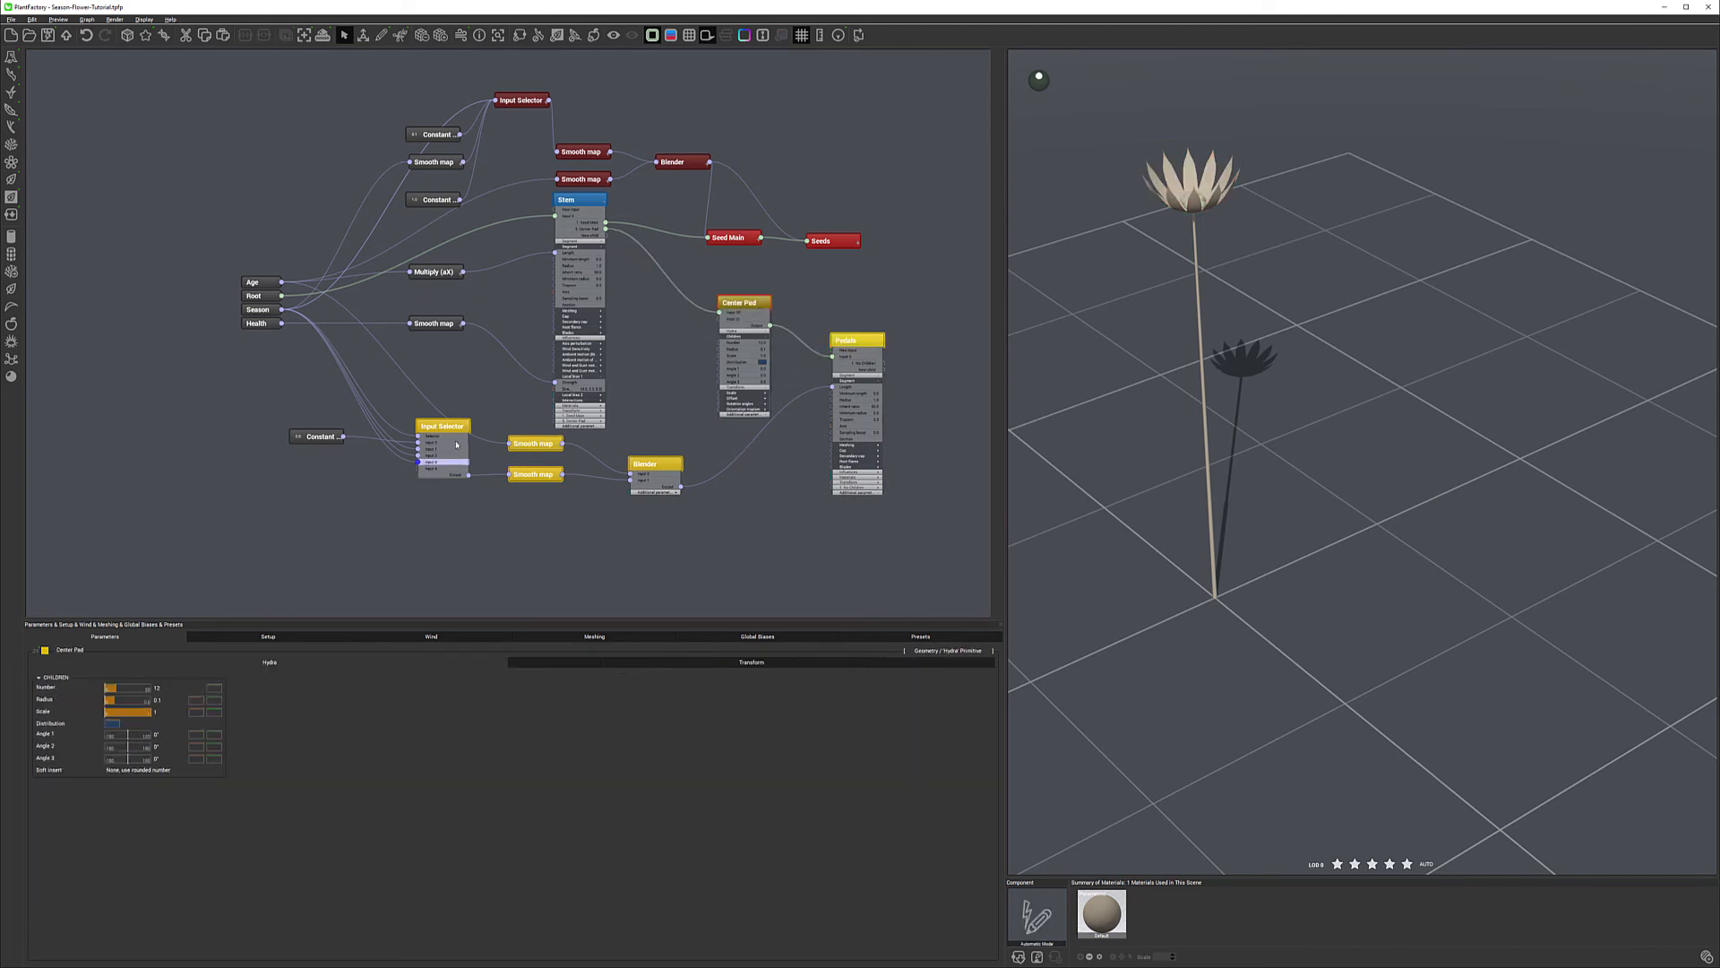
Collapse the yellow Input Selector node, place it lower beside the Smooth maps, and shift its Constant node up and left.
scroll(465, 443, "up", 2)
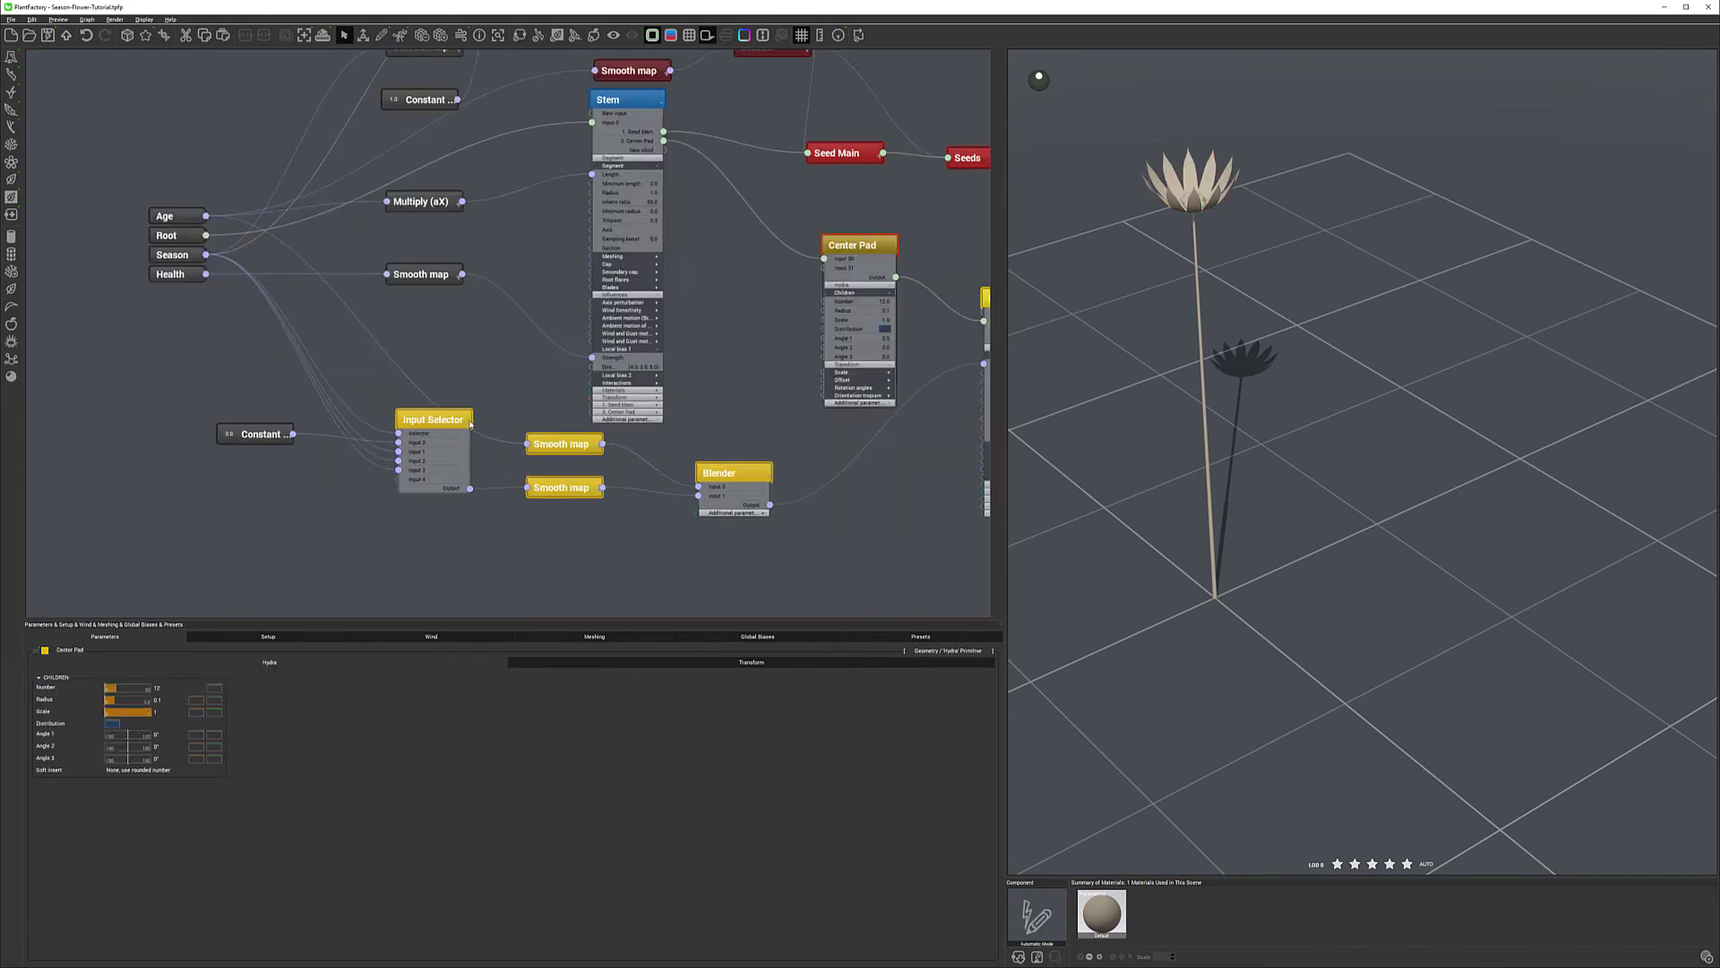
left_click(469, 425)
middle_click_drag(611, 527, 488, 522)
left_click_drag(337, 415, 337, 477)
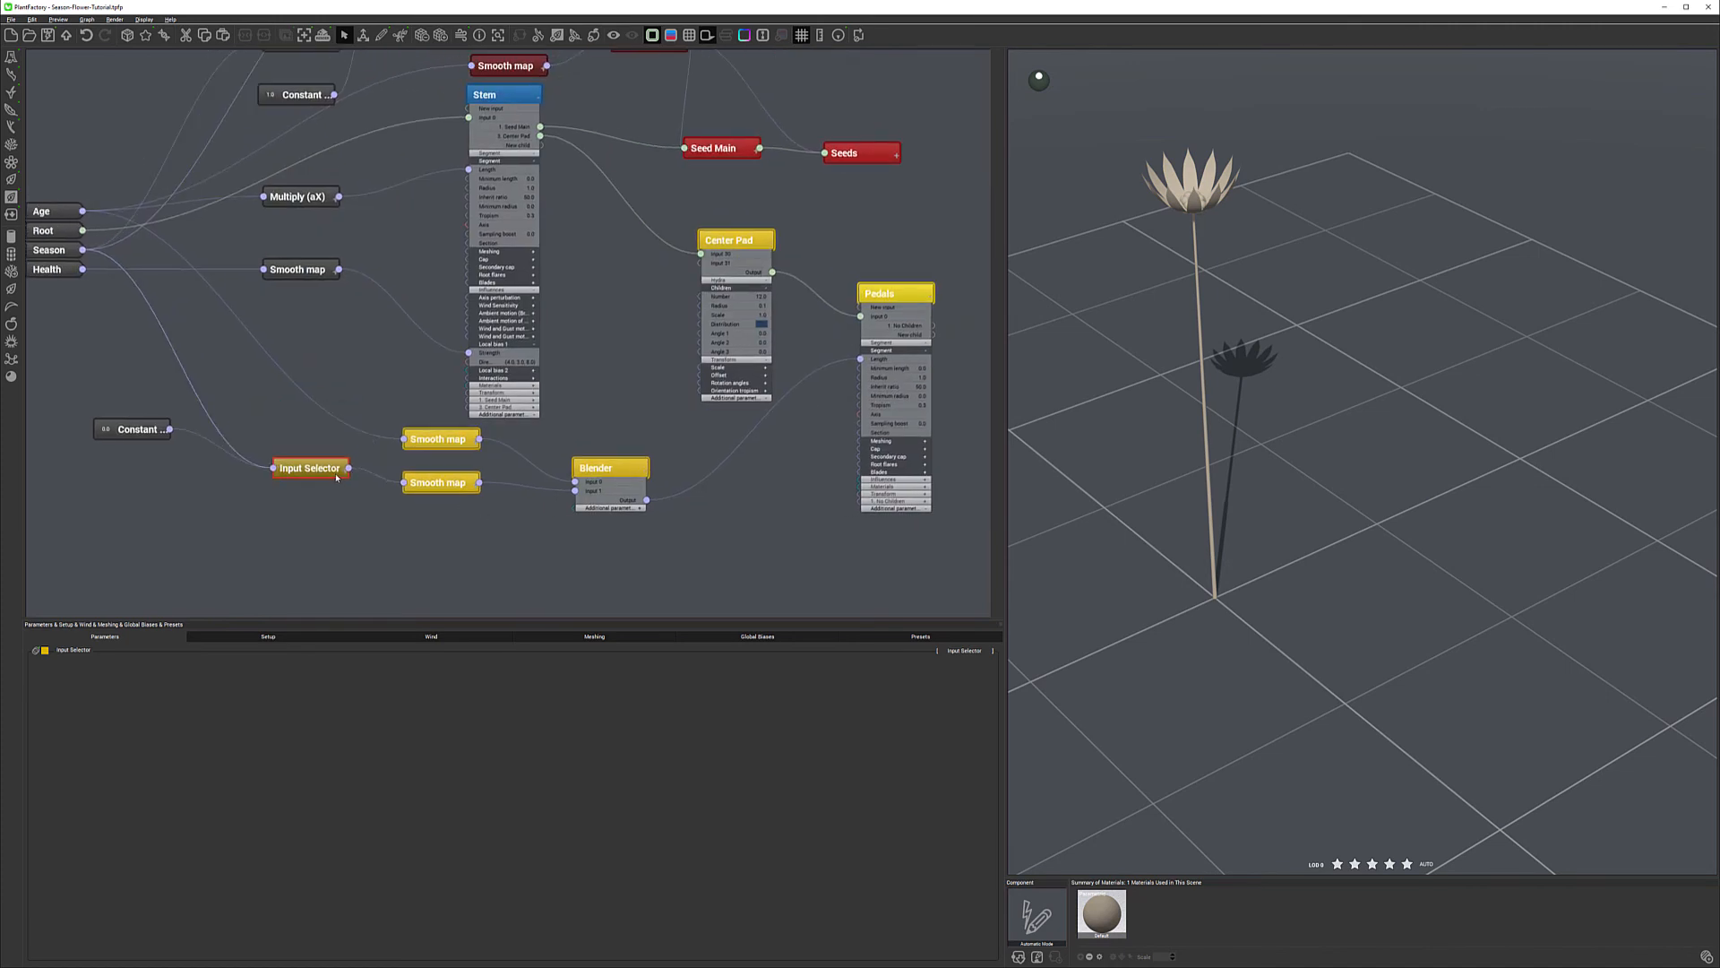
mouse_move(143, 433)
left_mouse_down()
mouse_move(152, 395)
mouse_move(123, 410)
left_mouse_up()
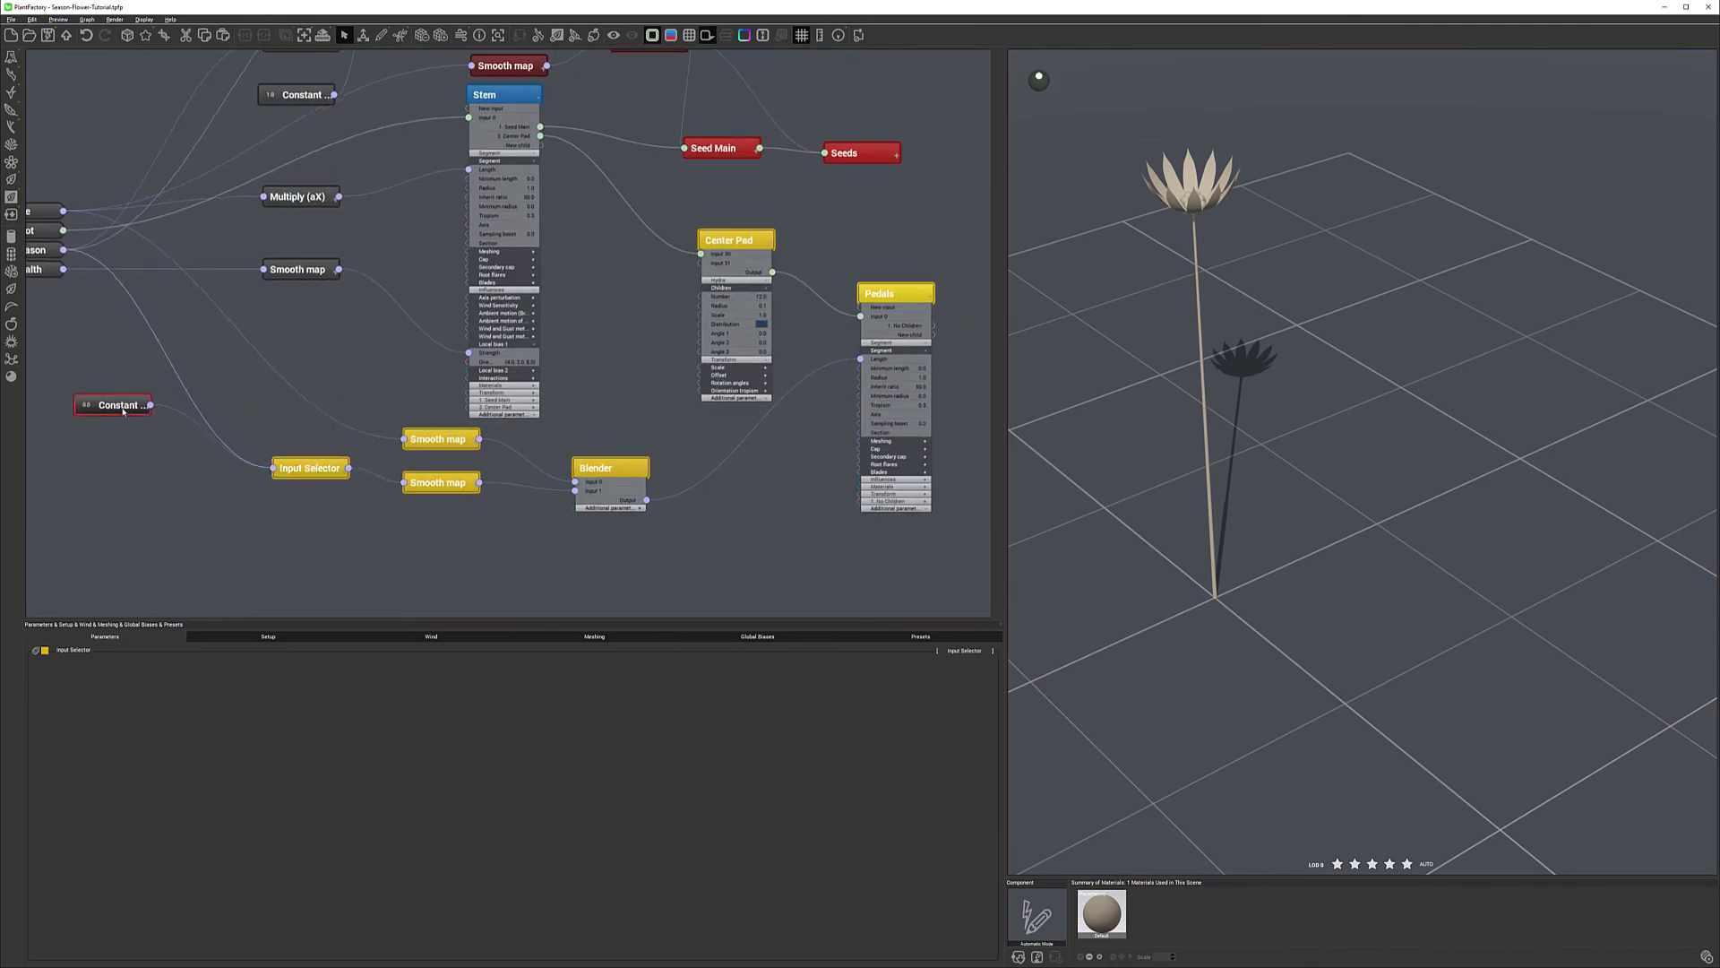
scroll(361, 397, "down", 3)
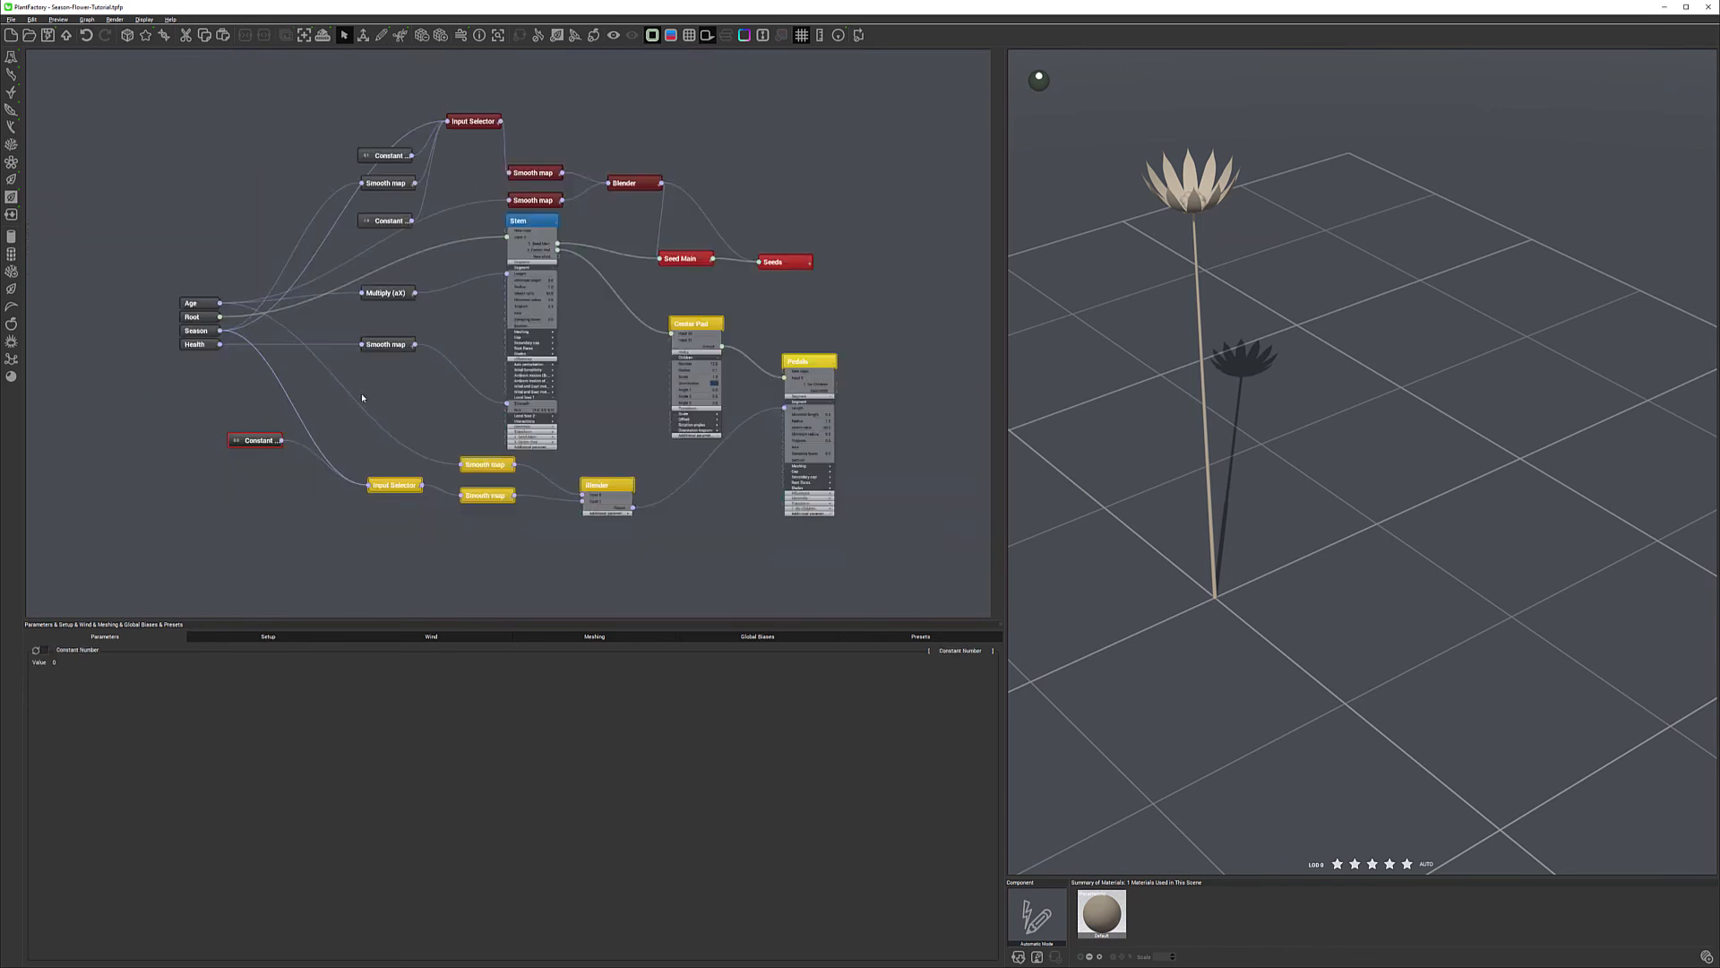
Move the two upper Constant nodes farther left, then color the lower of them and the Constant feeding the yellow Input Selector purple.
left_click_drag(402, 216, 281, 230)
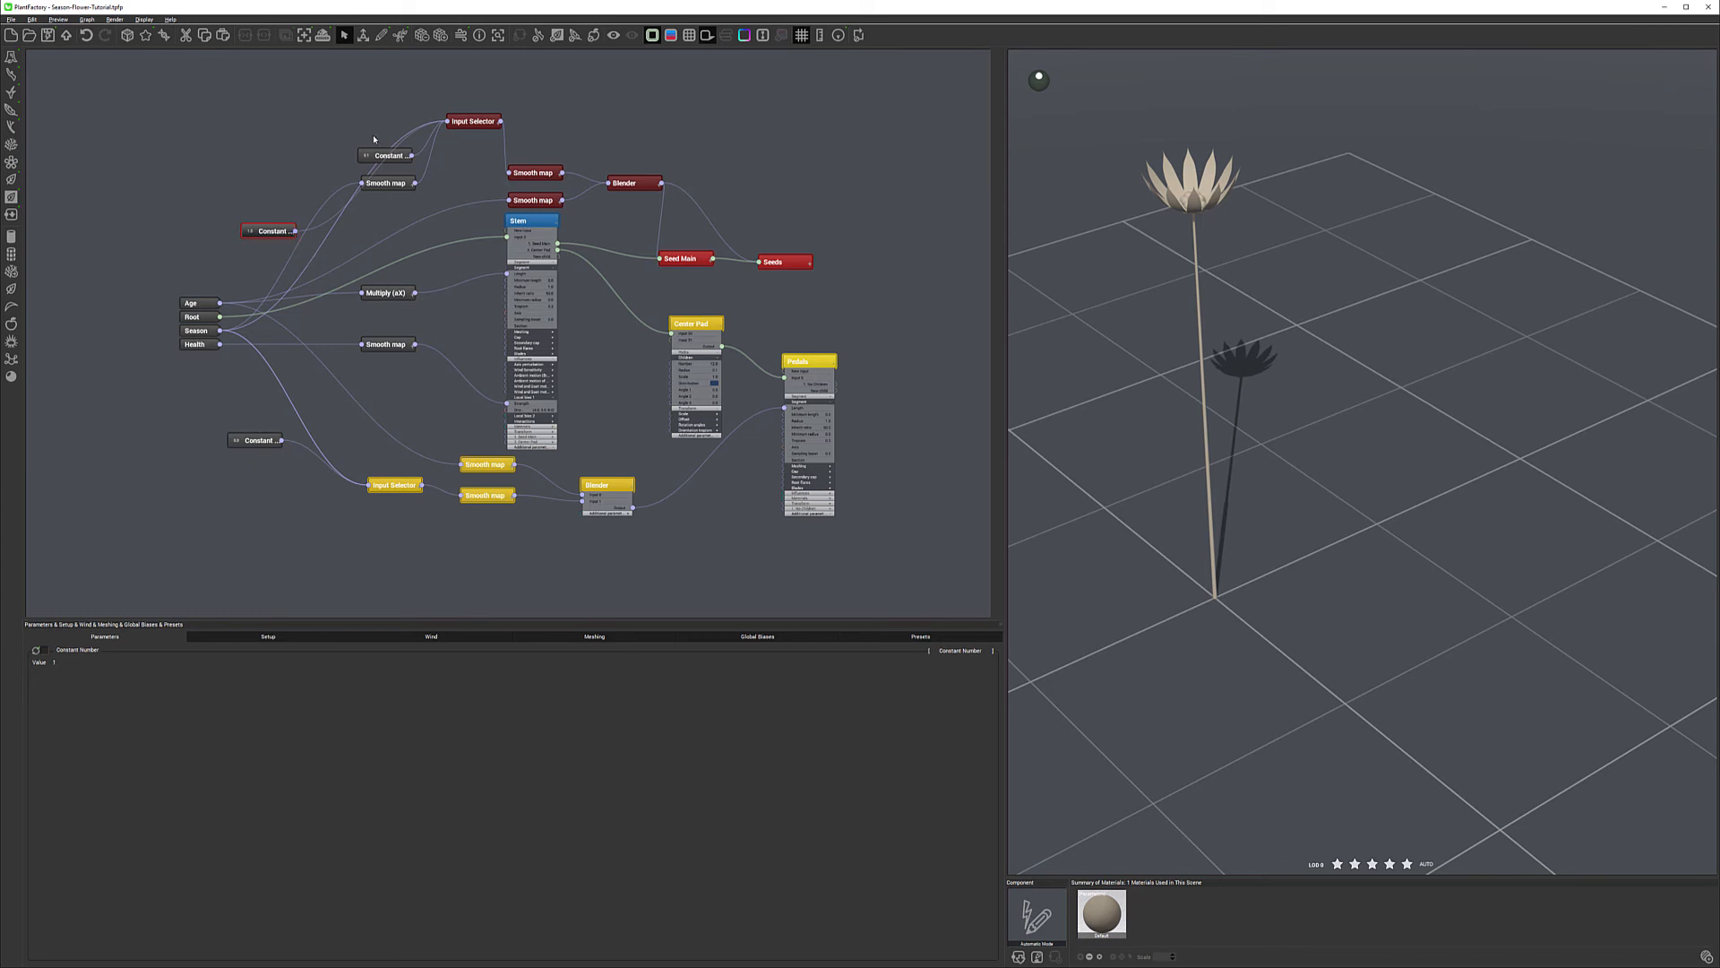
left_click_drag(382, 153, 334, 143)
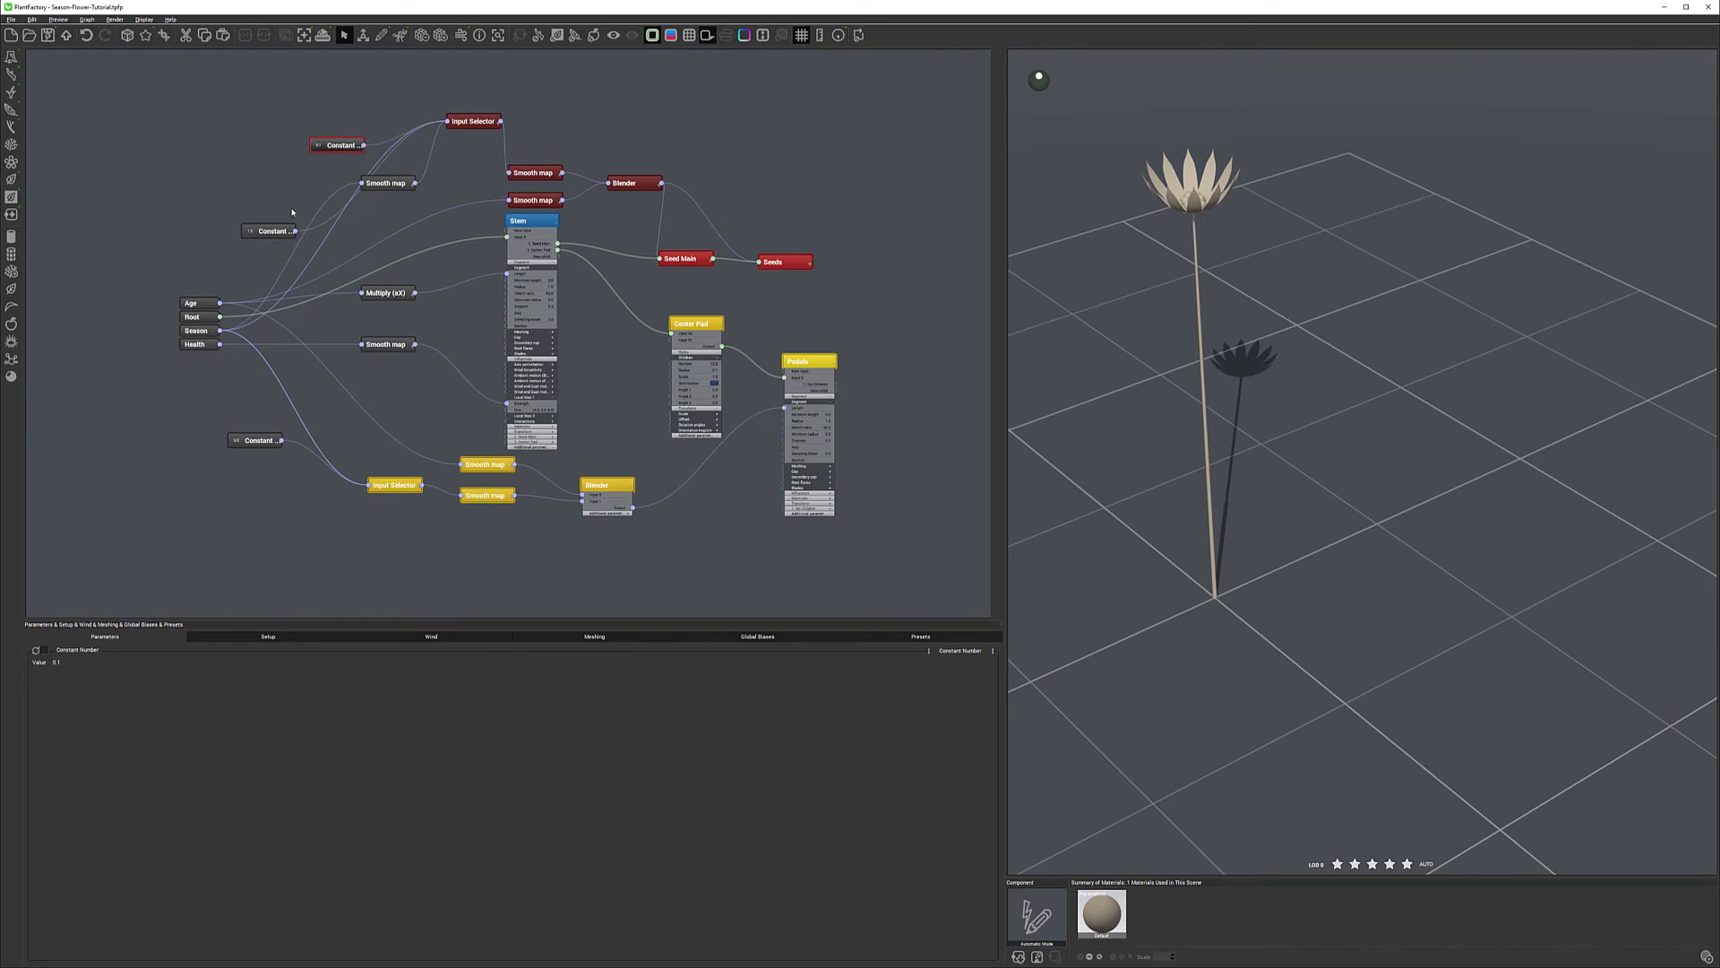
left_click(273, 229)
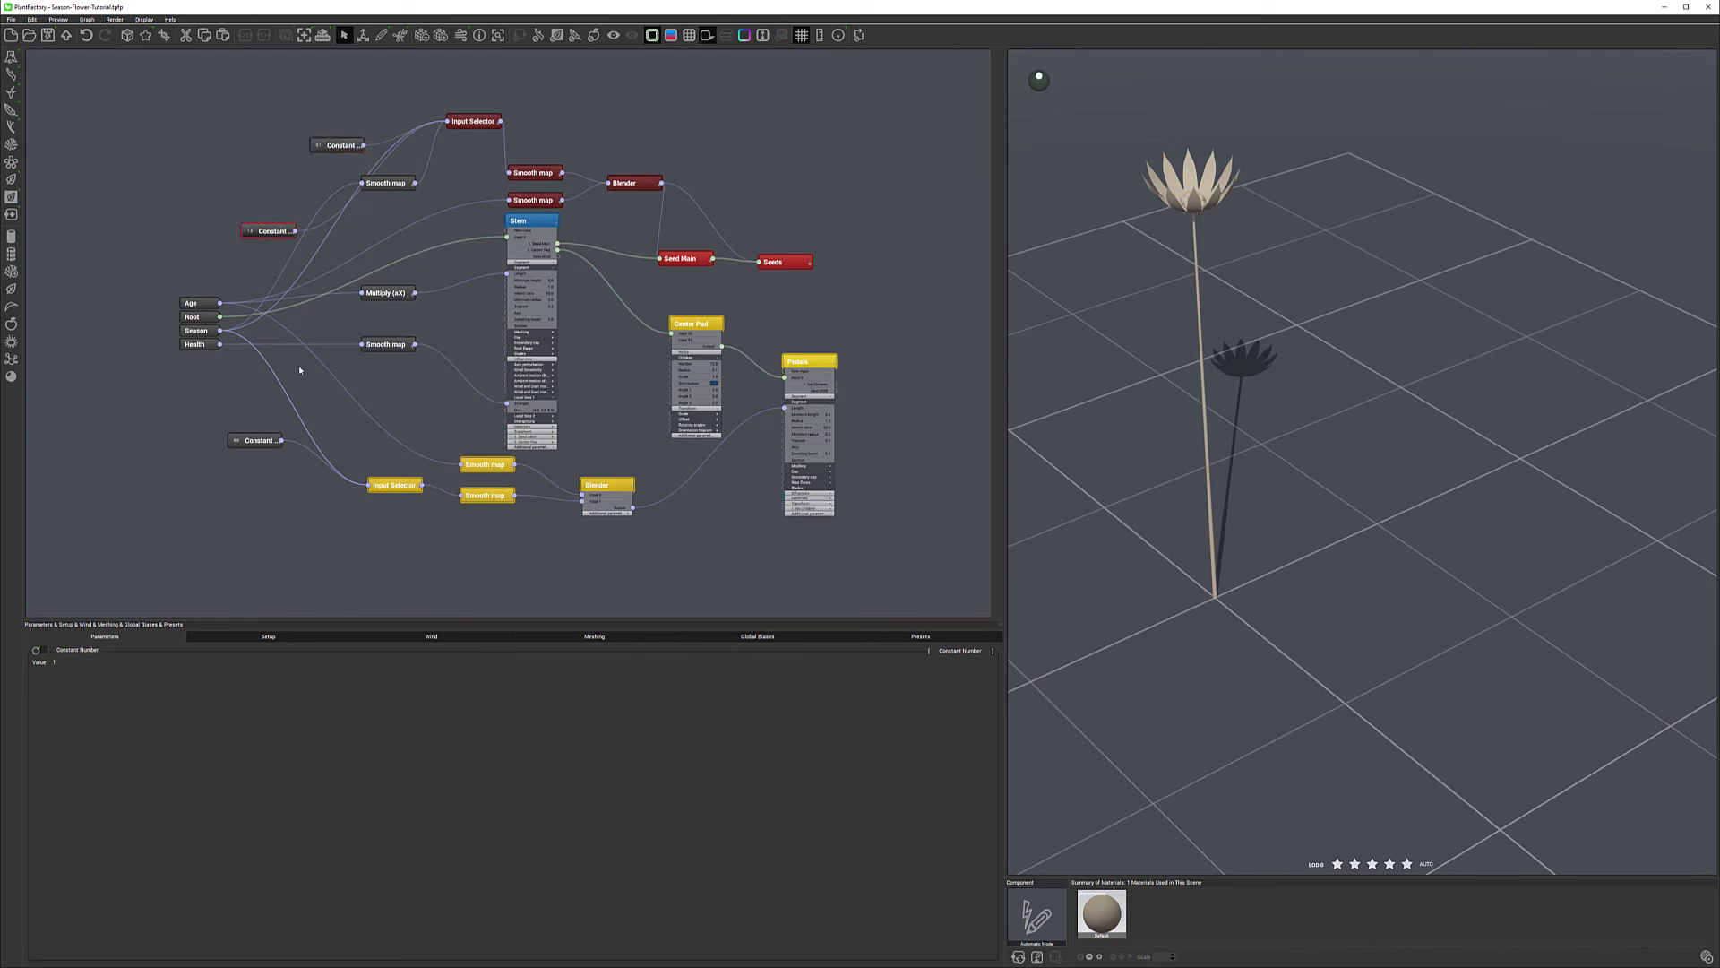
left_click(256, 439, "ctrl")
left_click(47, 650)
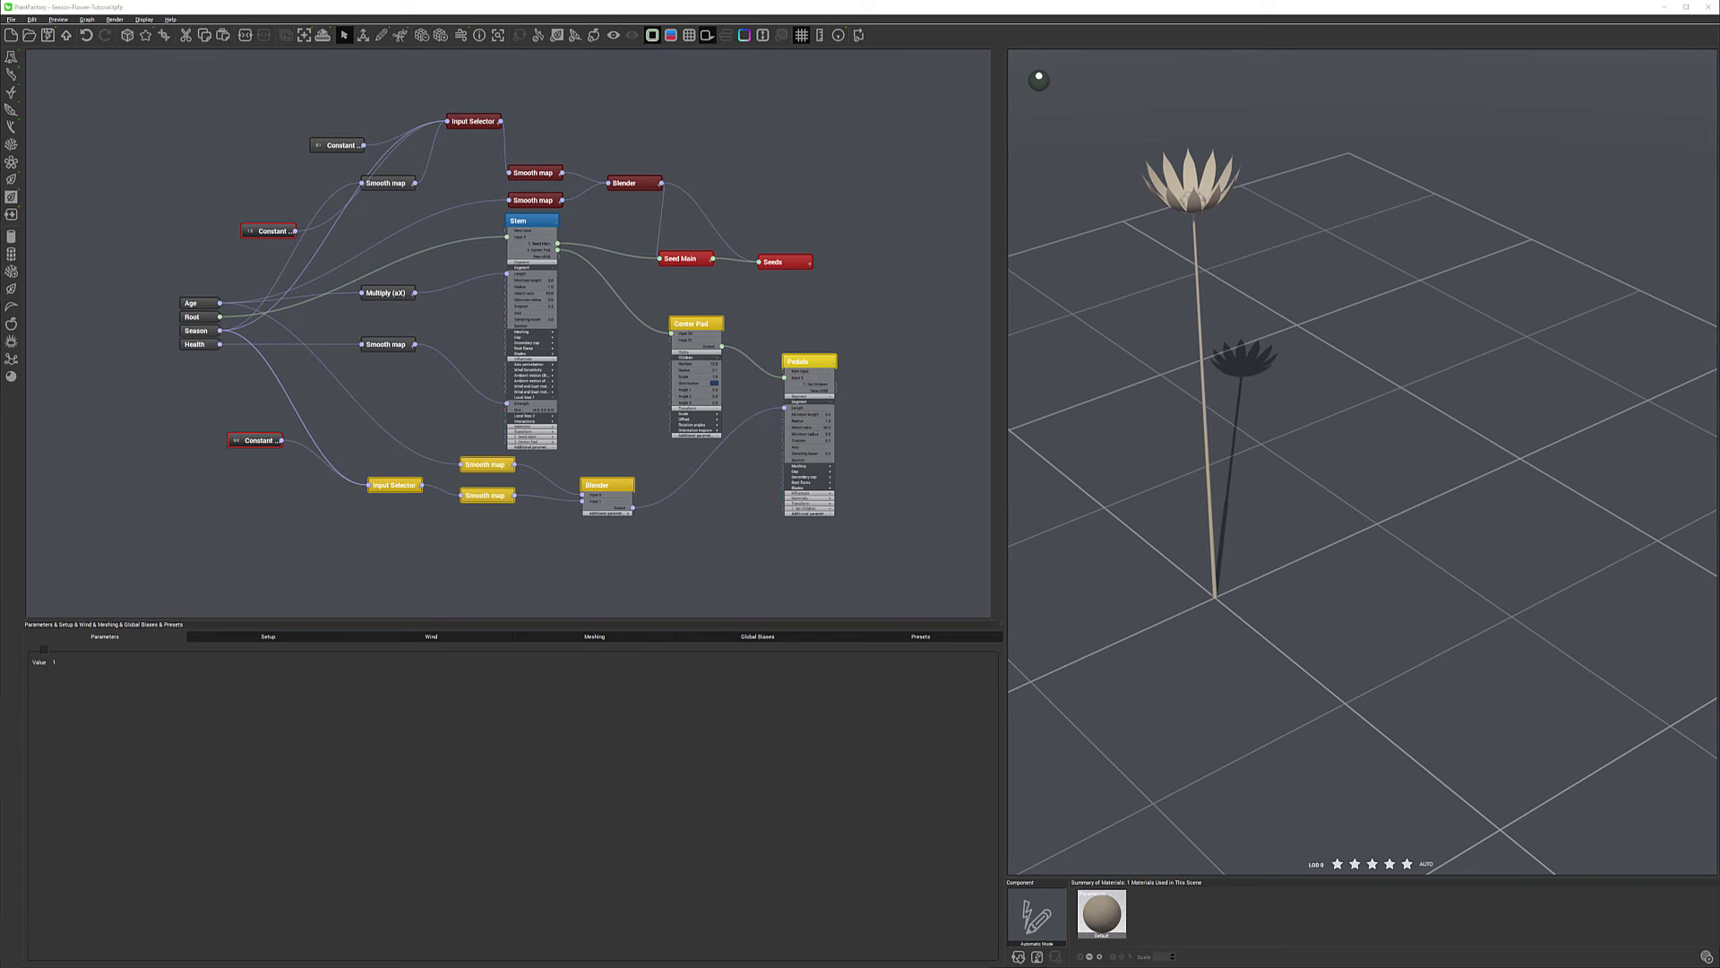
left_click(348, 344)
left_click(267, 491)
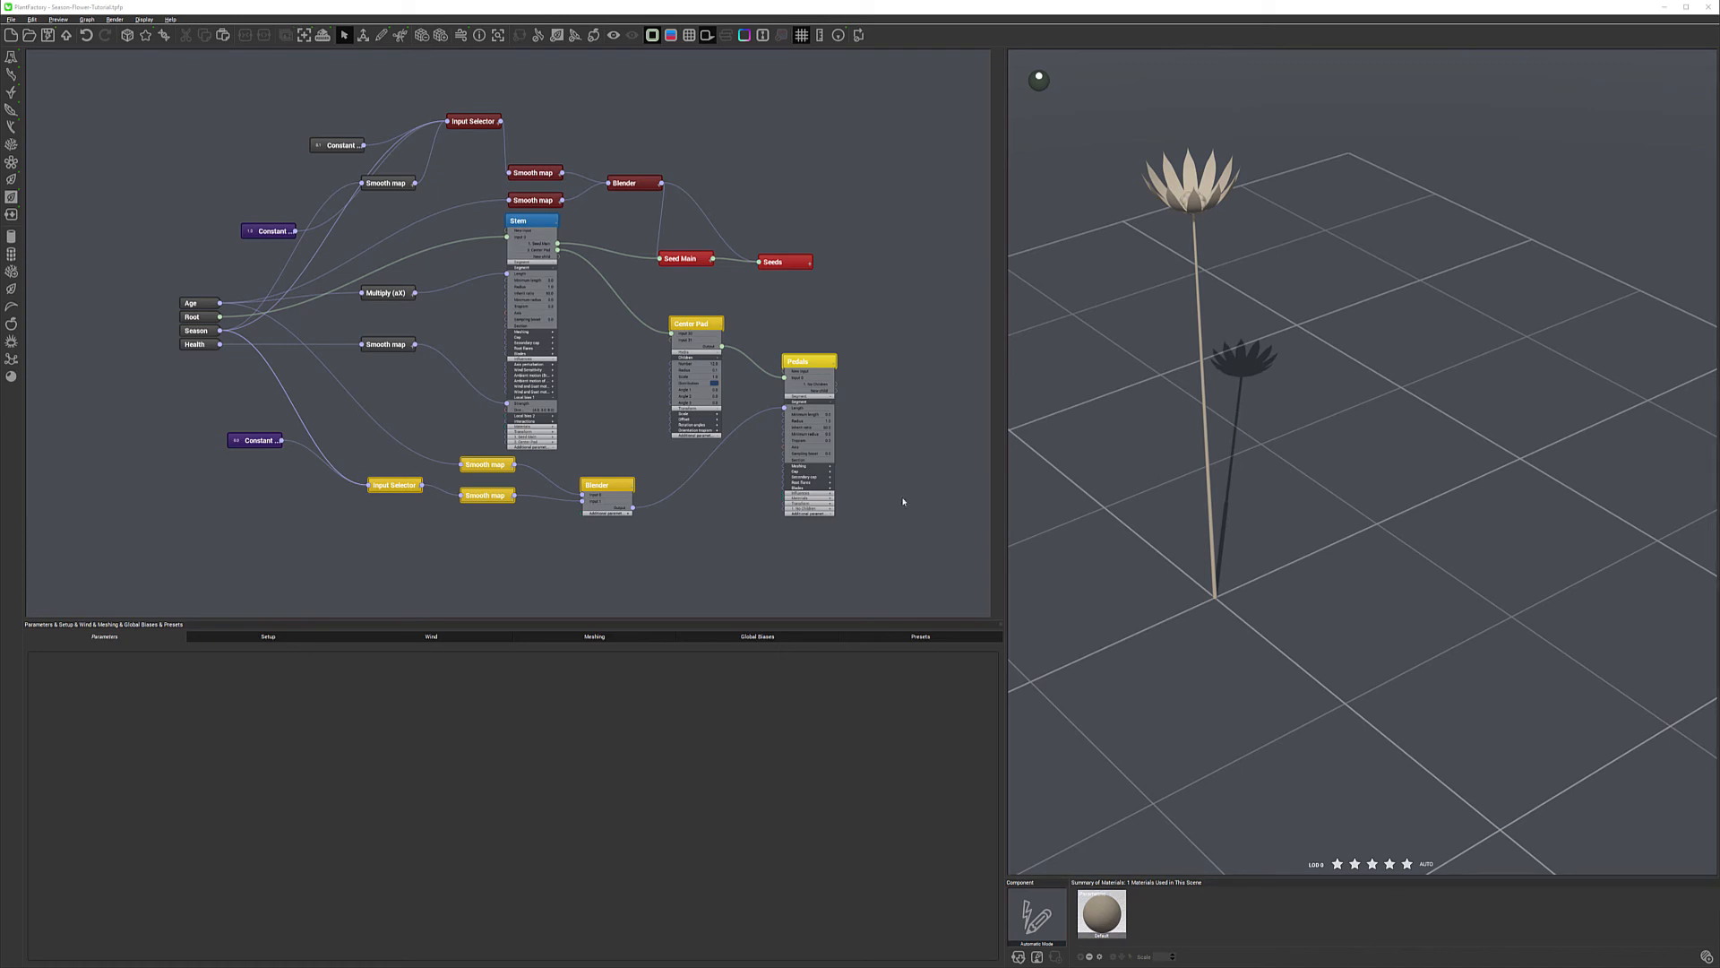
Test drooping petals by lowering the Pedals node's tropism to about -0.35.
left_click(817, 365)
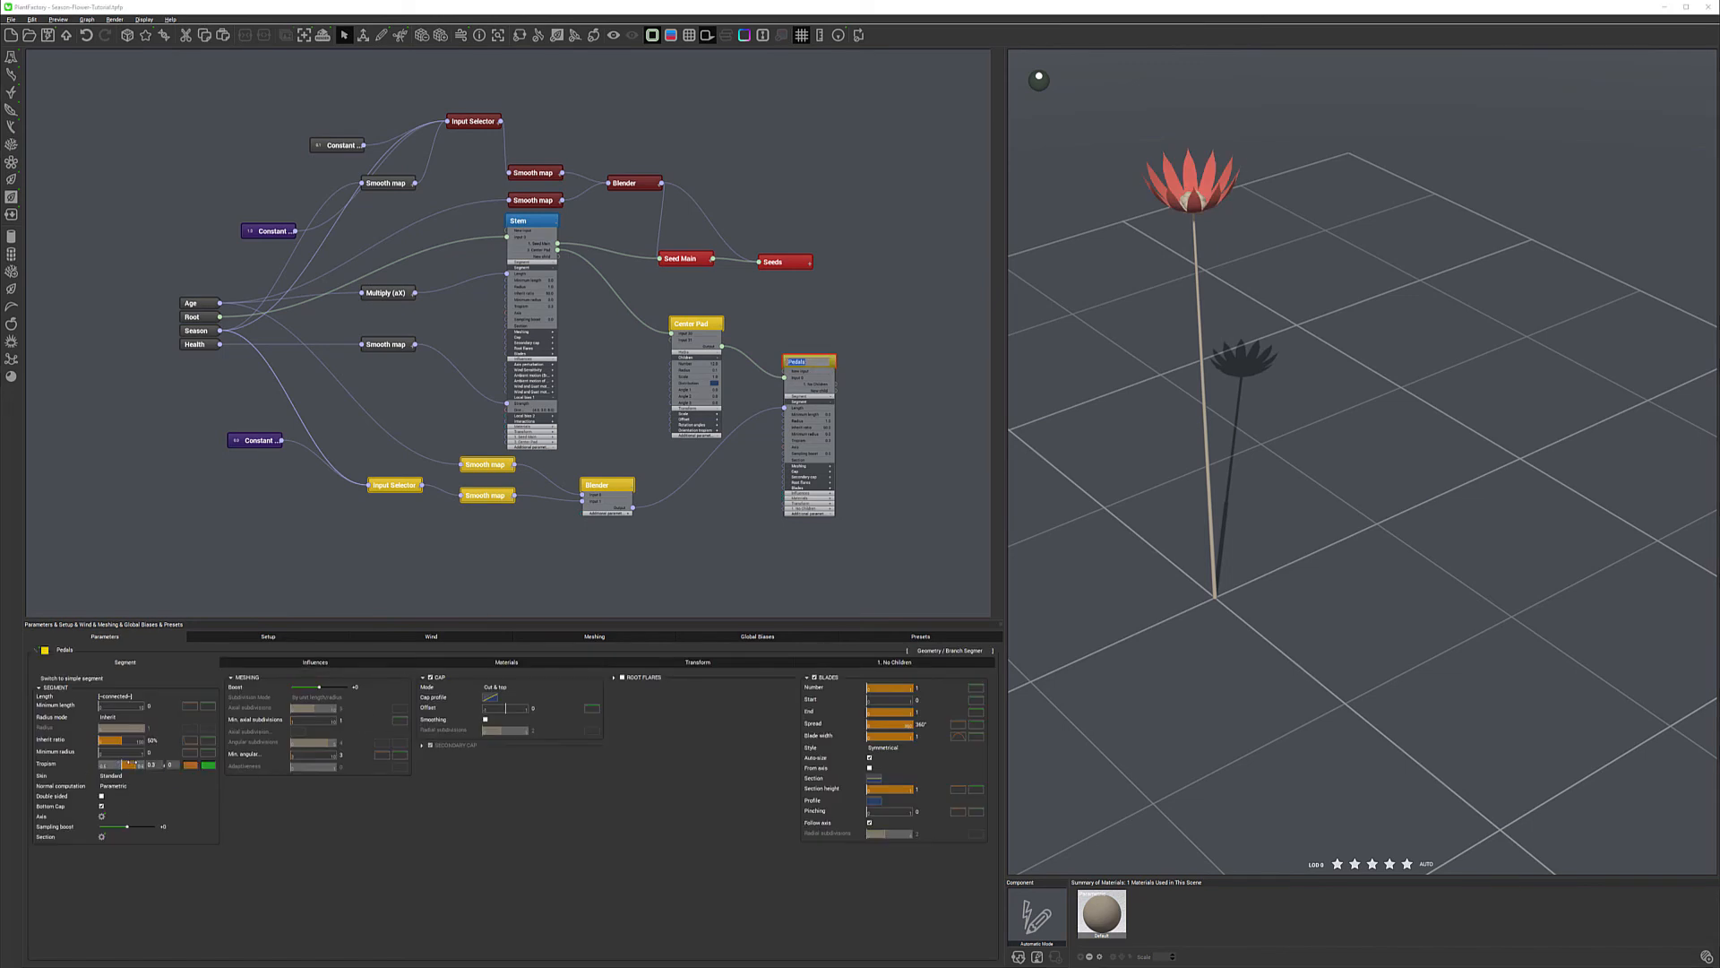
left_click_drag(125, 764, 105, 765)
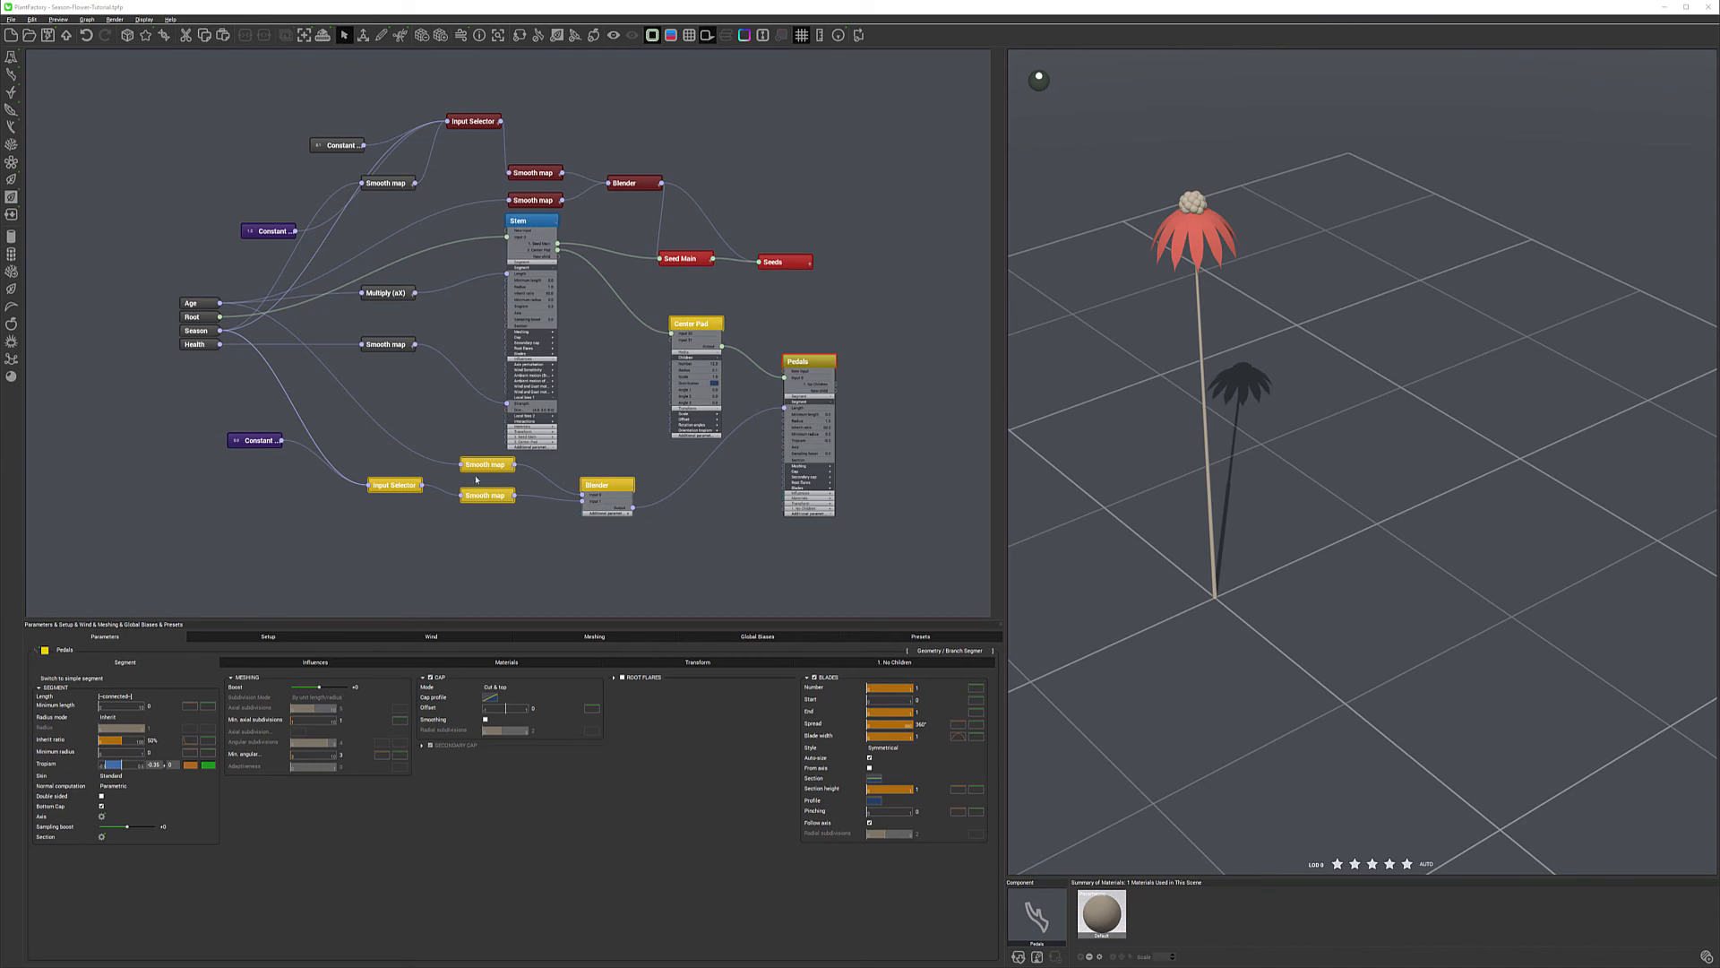
Expand the yellow Input Selector and add a Smooth map filter node below the yellow ones, fed by the selector's output.
left_click(425, 485)
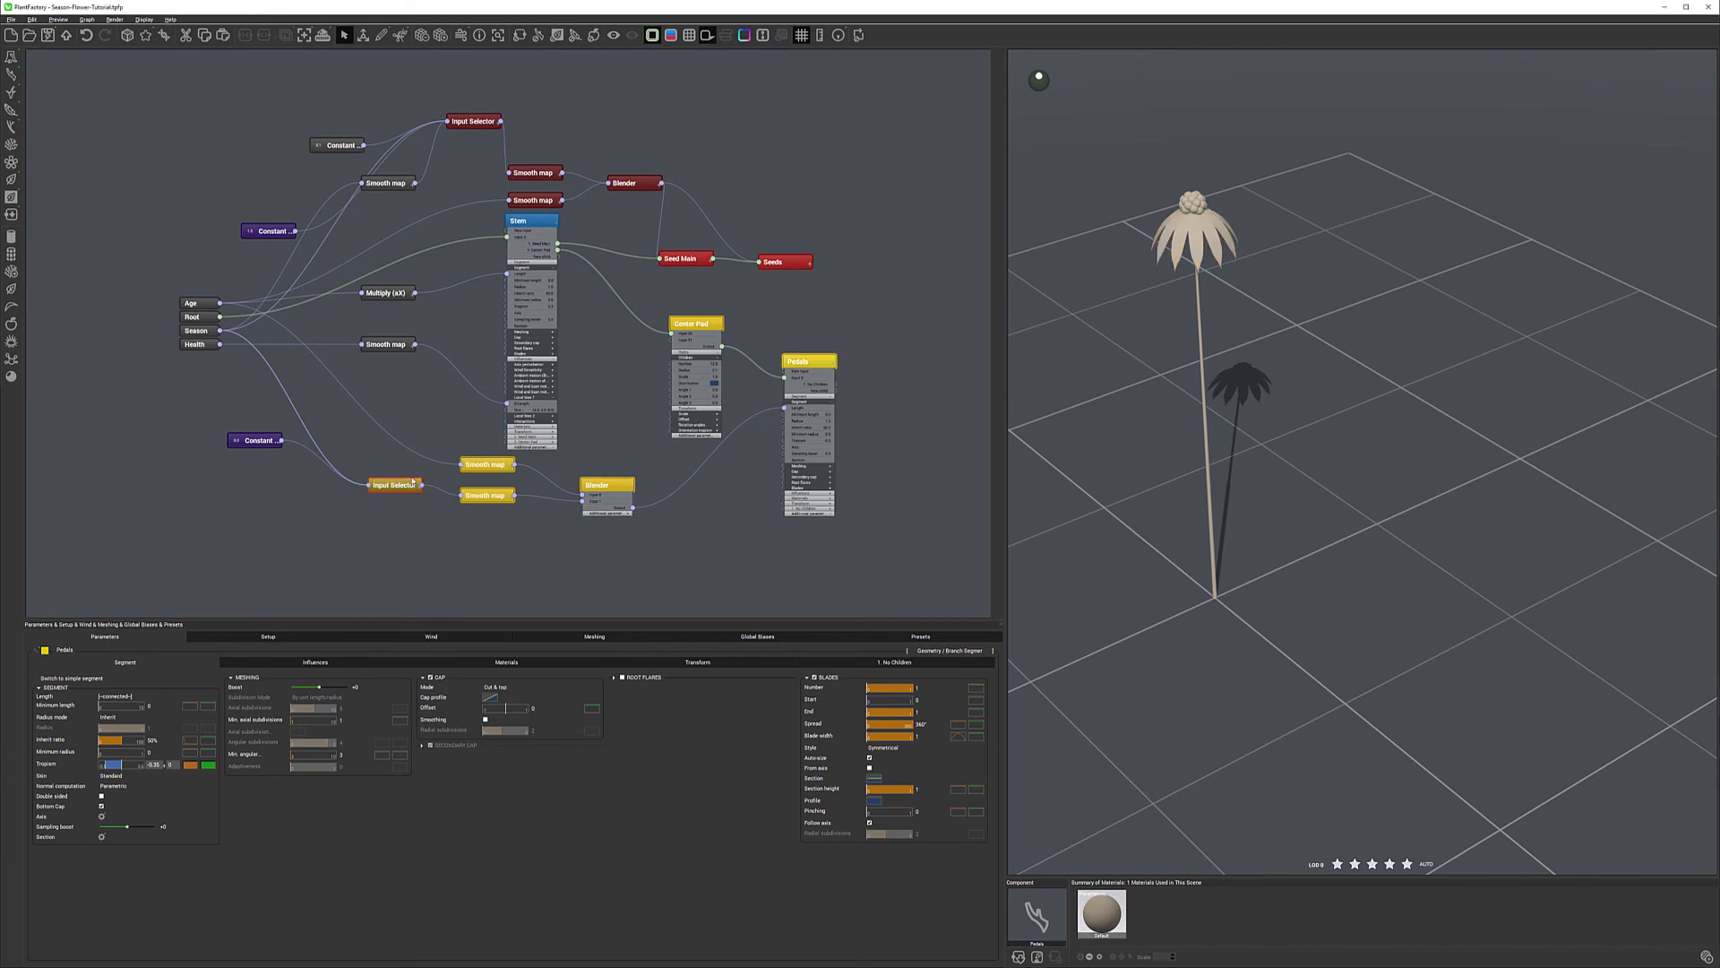
left_click(421, 487)
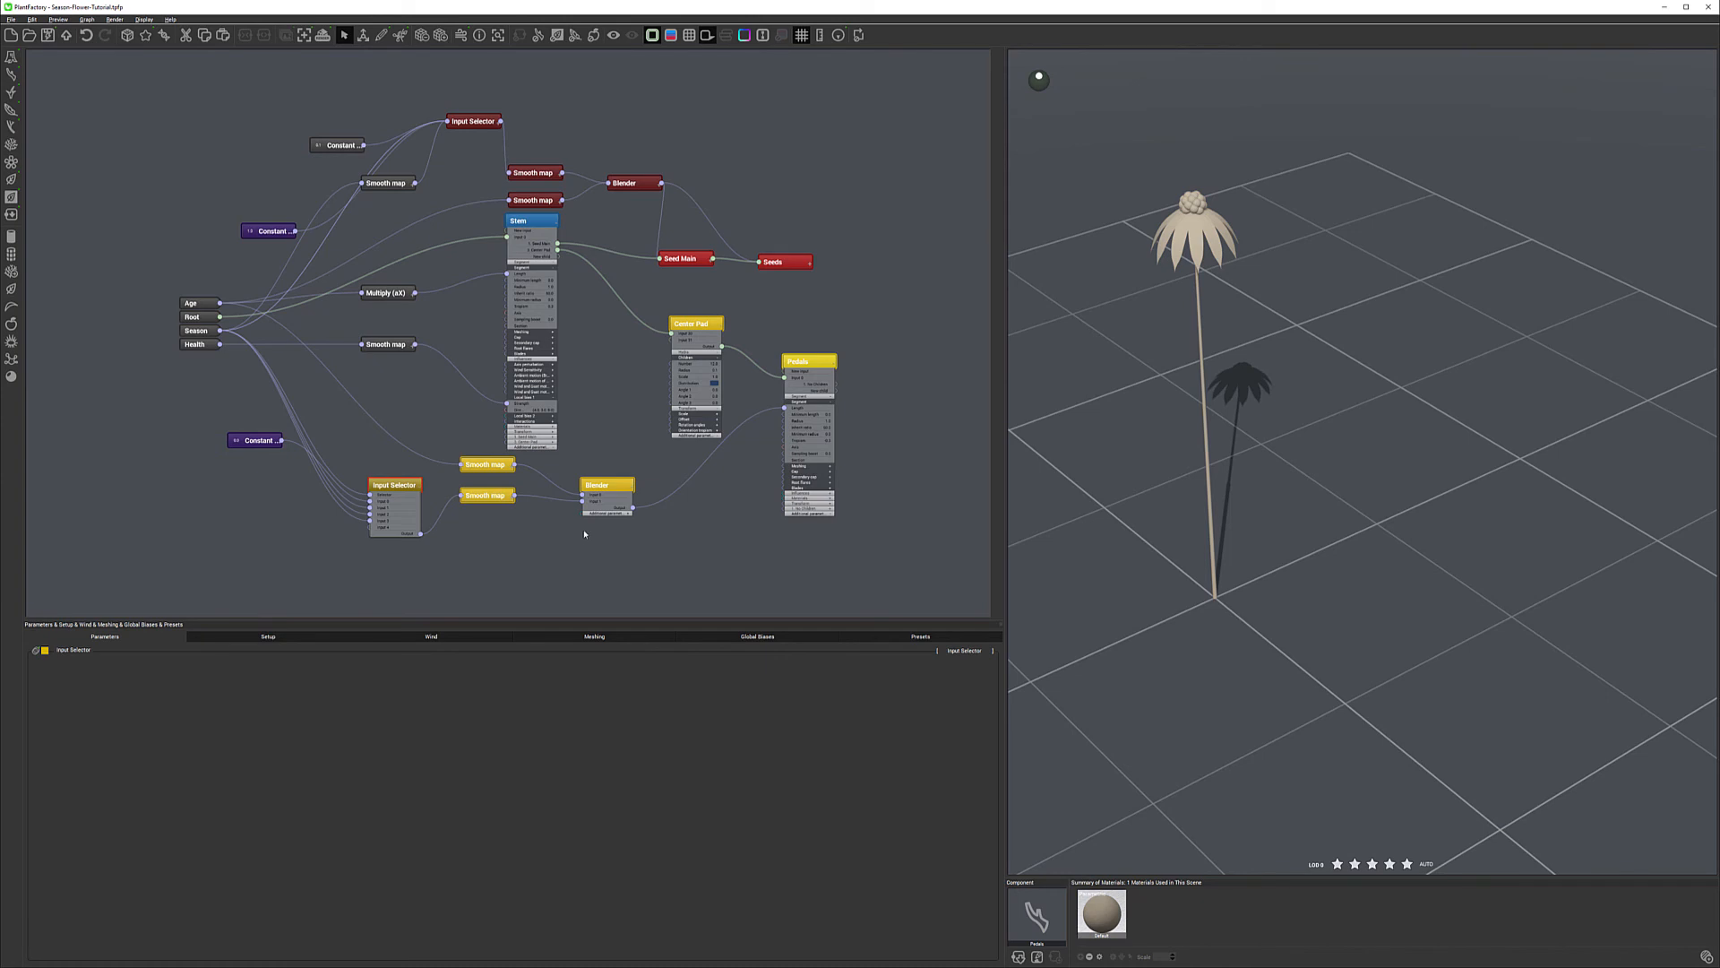
right_click(532, 565)
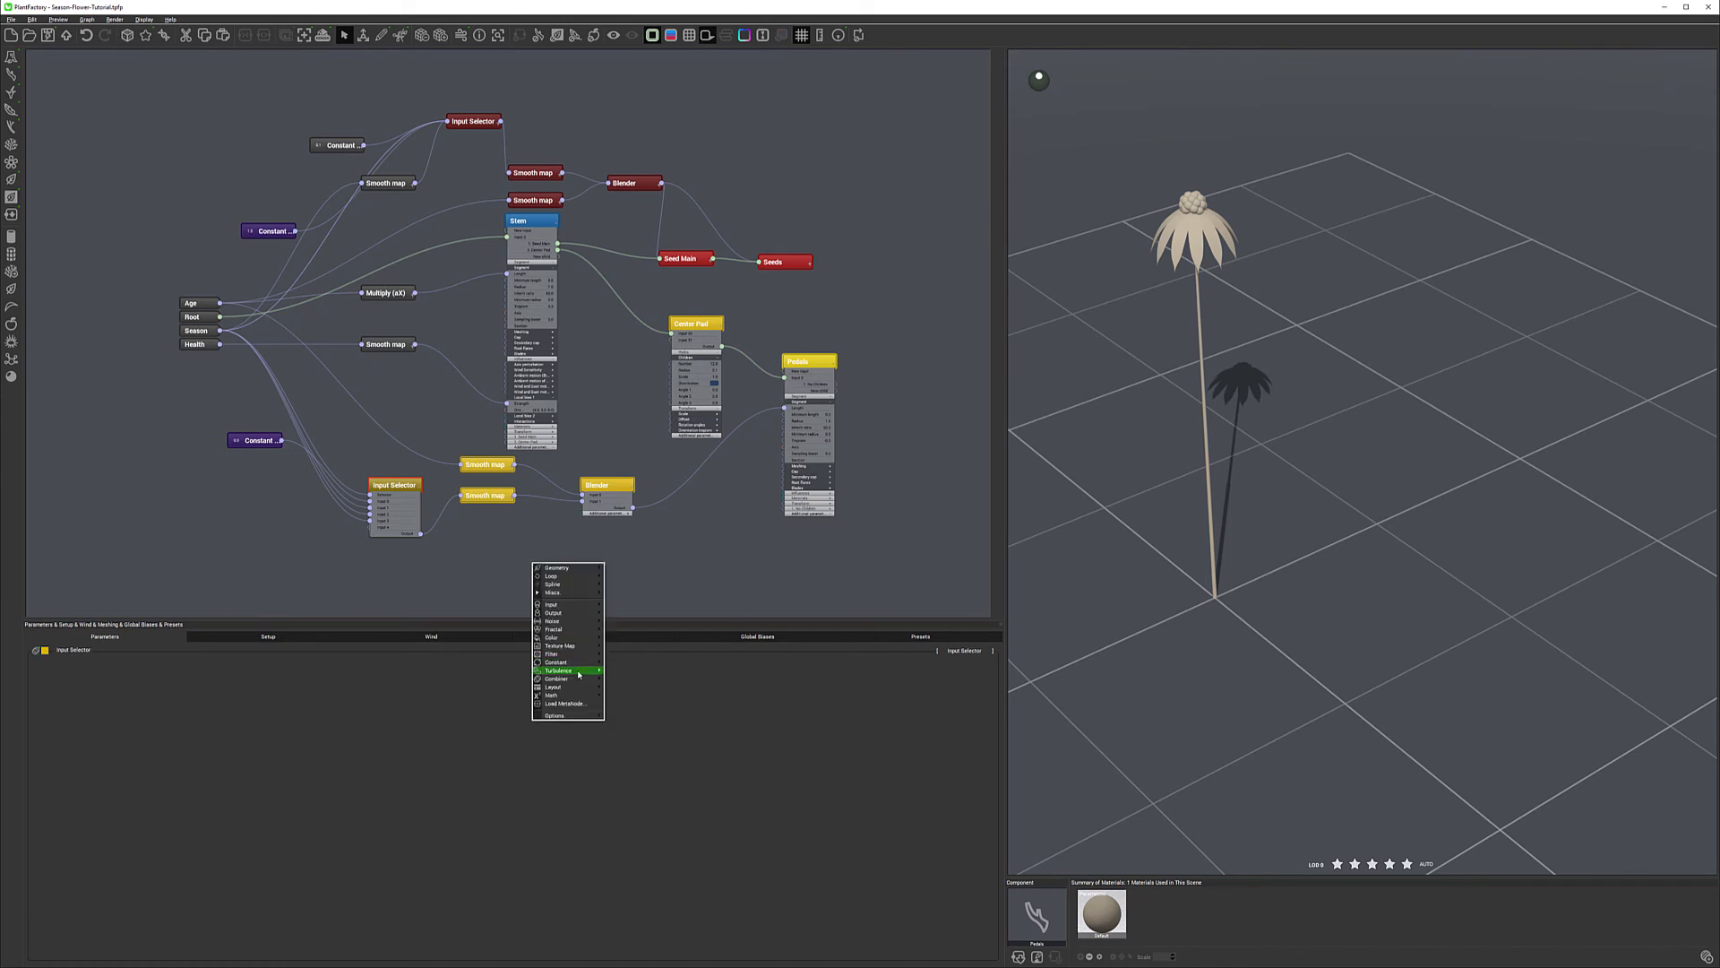
mouse_move(578, 672)
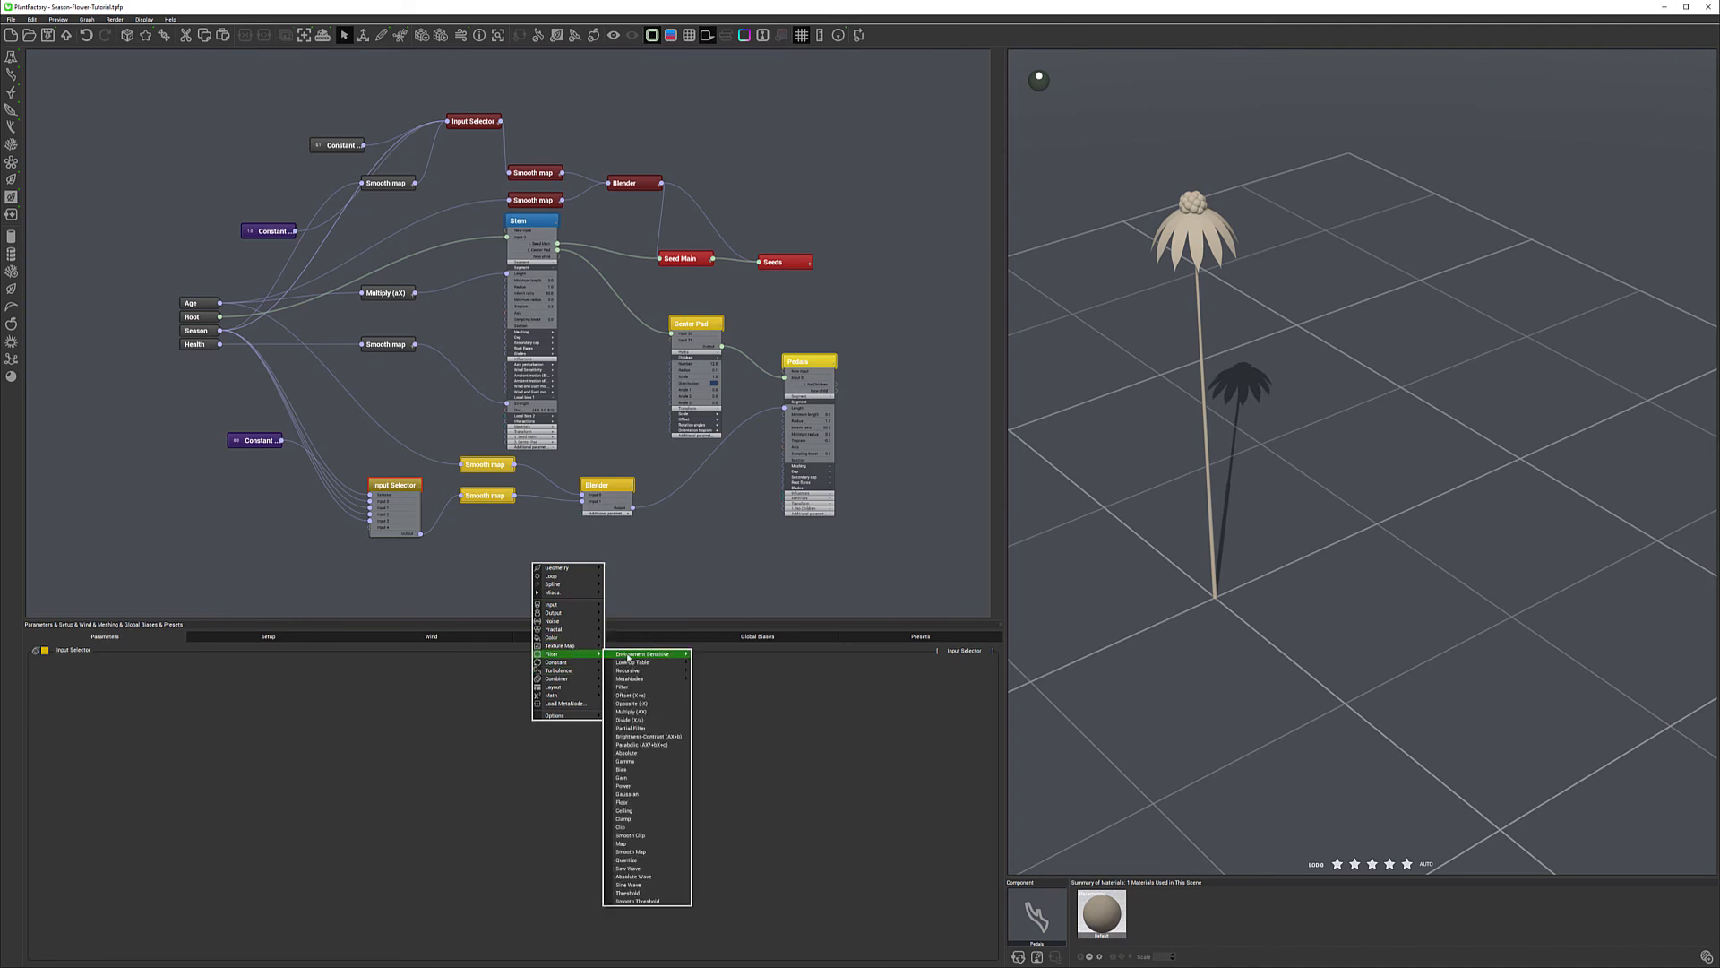
left_click(652, 852)
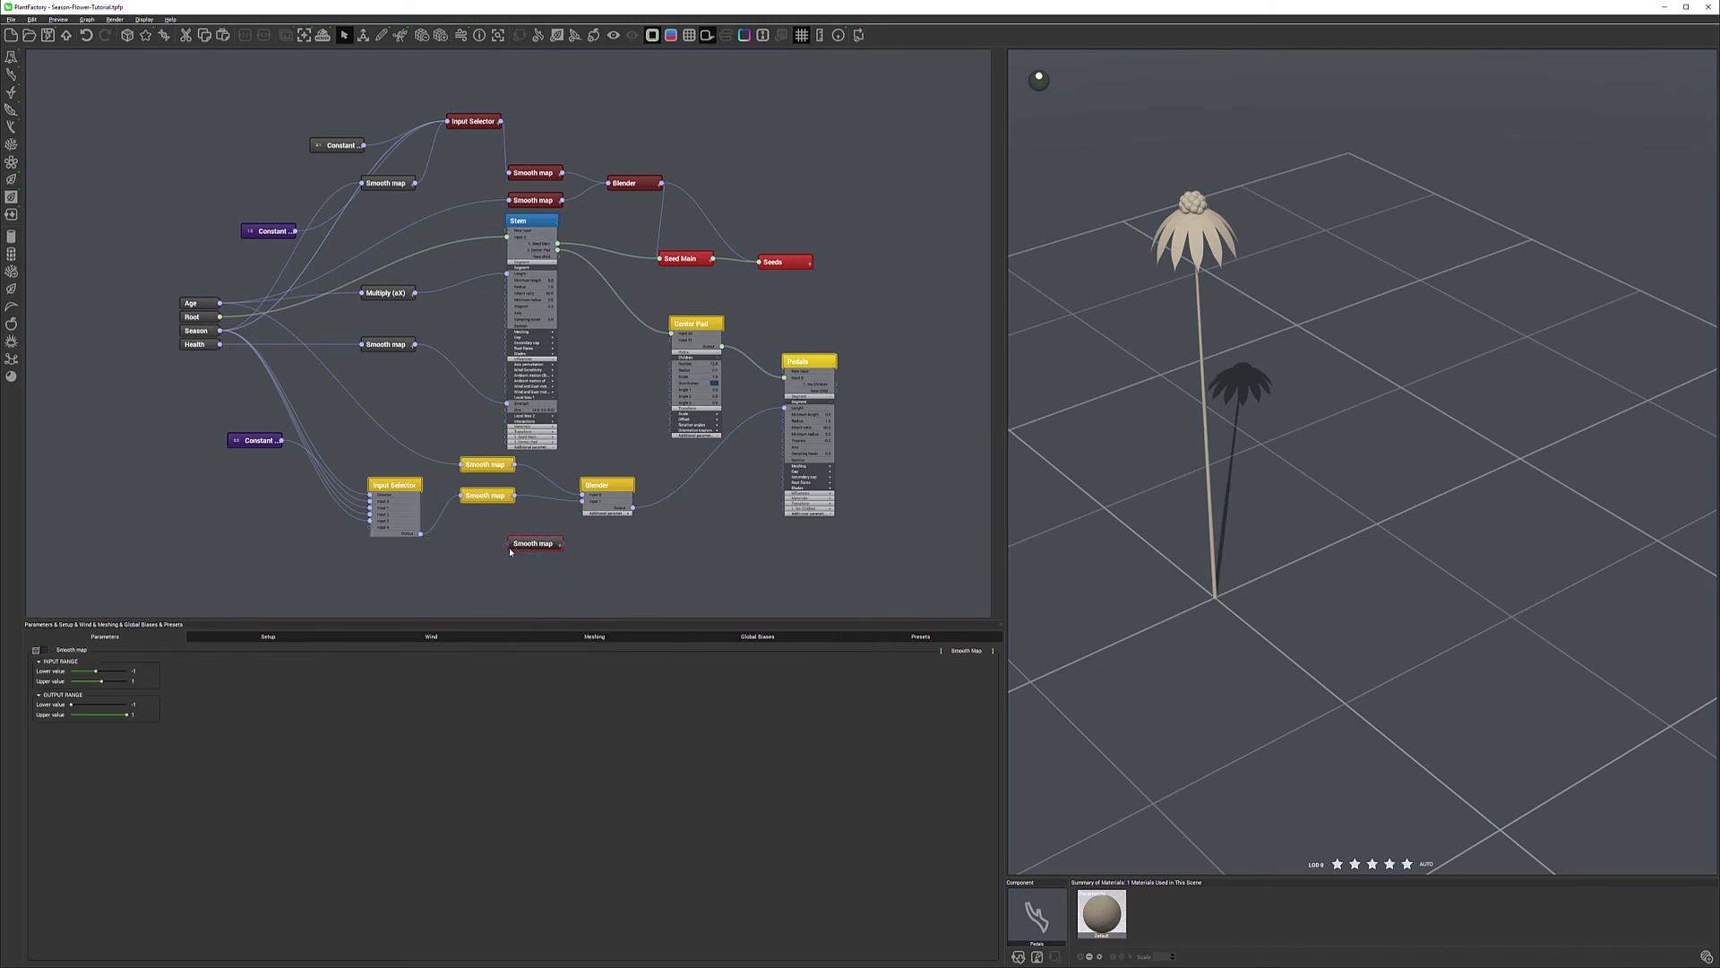
left_click_drag(509, 543, 421, 534)
left_click_drag(548, 541, 518, 541)
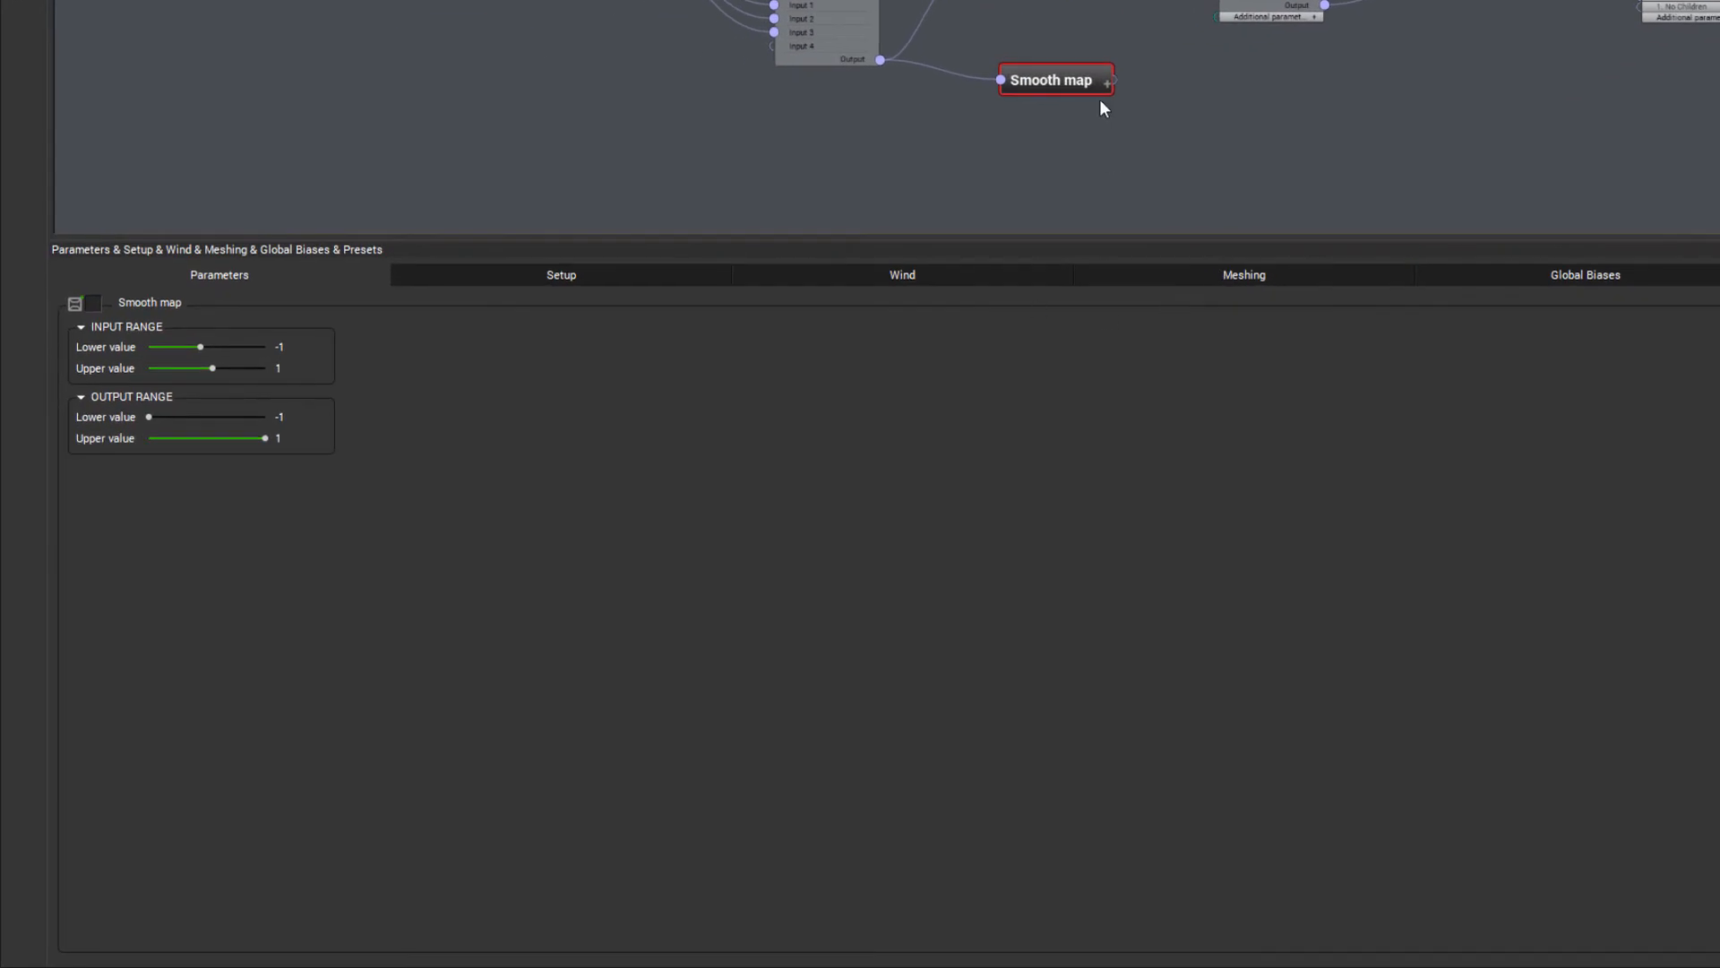
Set the new Smooth map's input lower value to 0.2 and its output range from 0.6 to -0.6.
double_click(326, 342)
type("0.2")
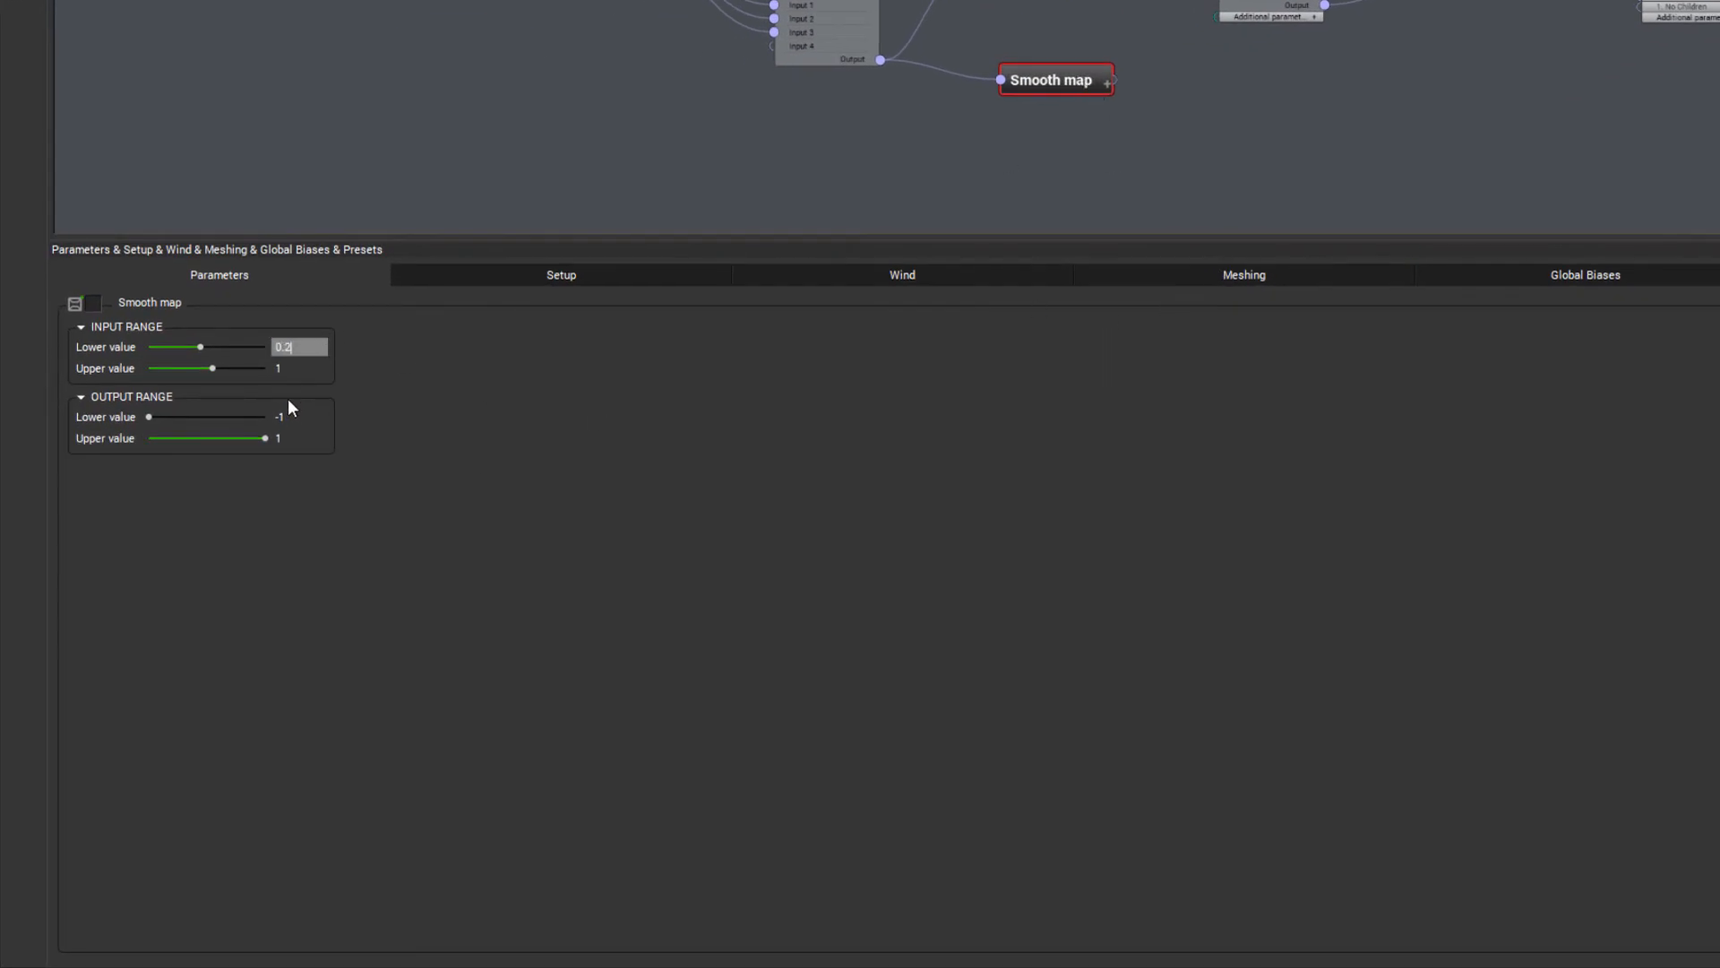
double_click(302, 416)
type("0.6")
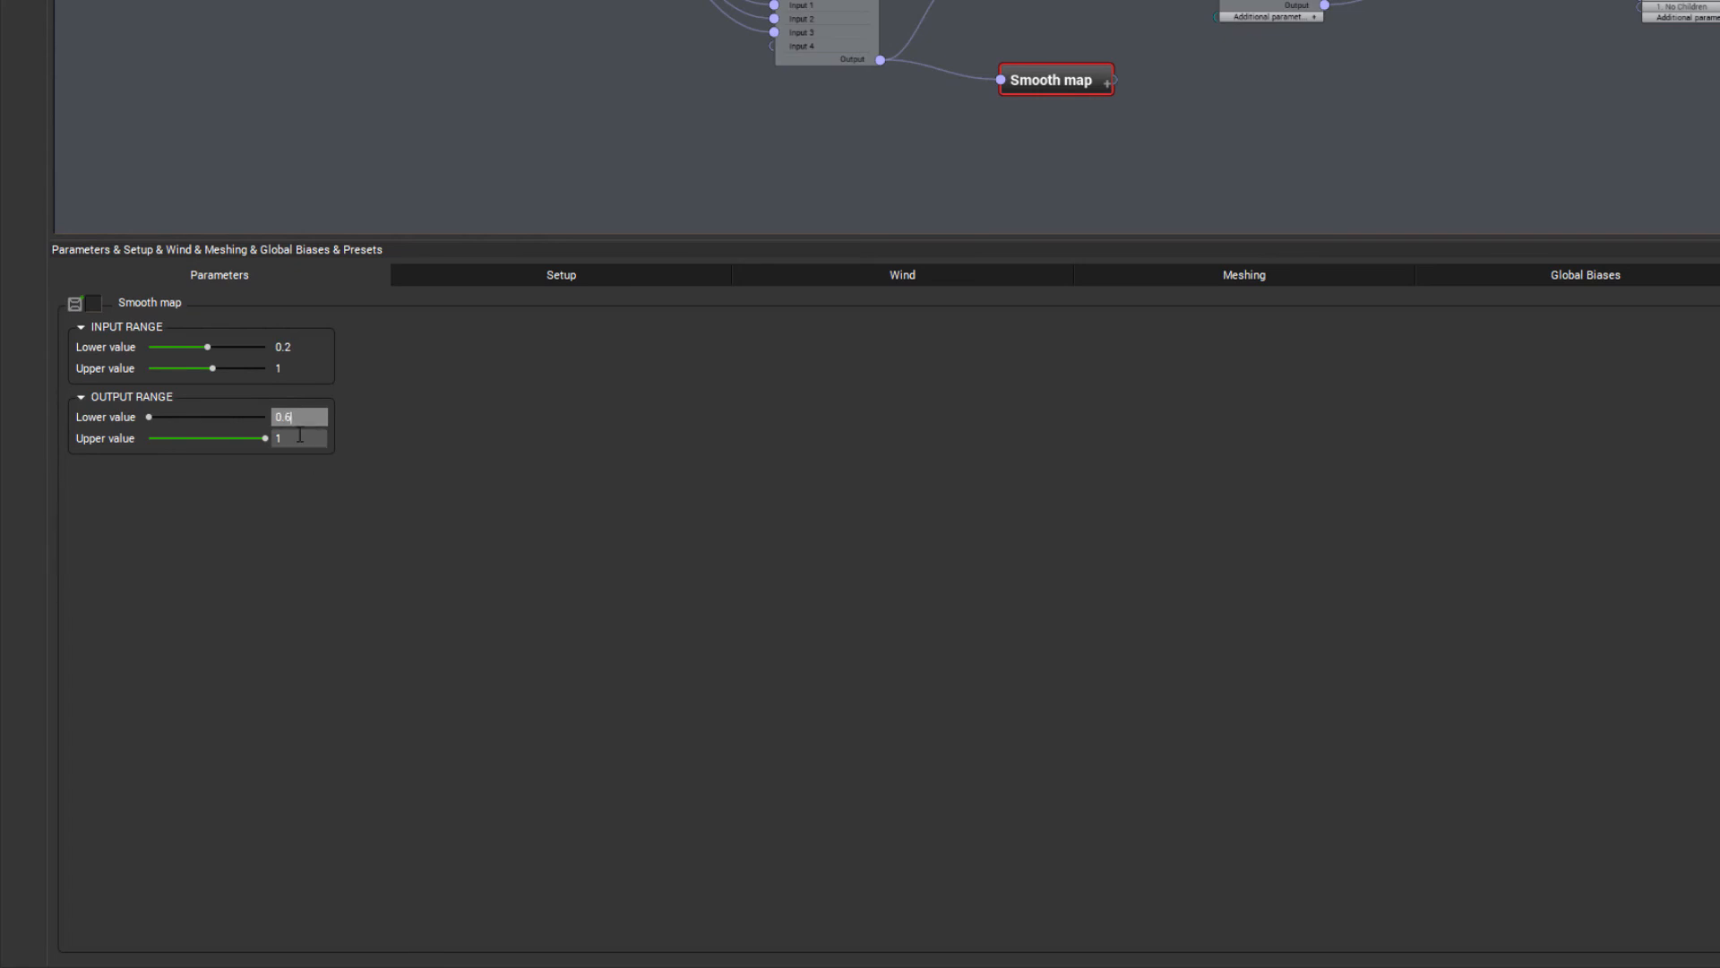
key("Tab")
type("-0.6")
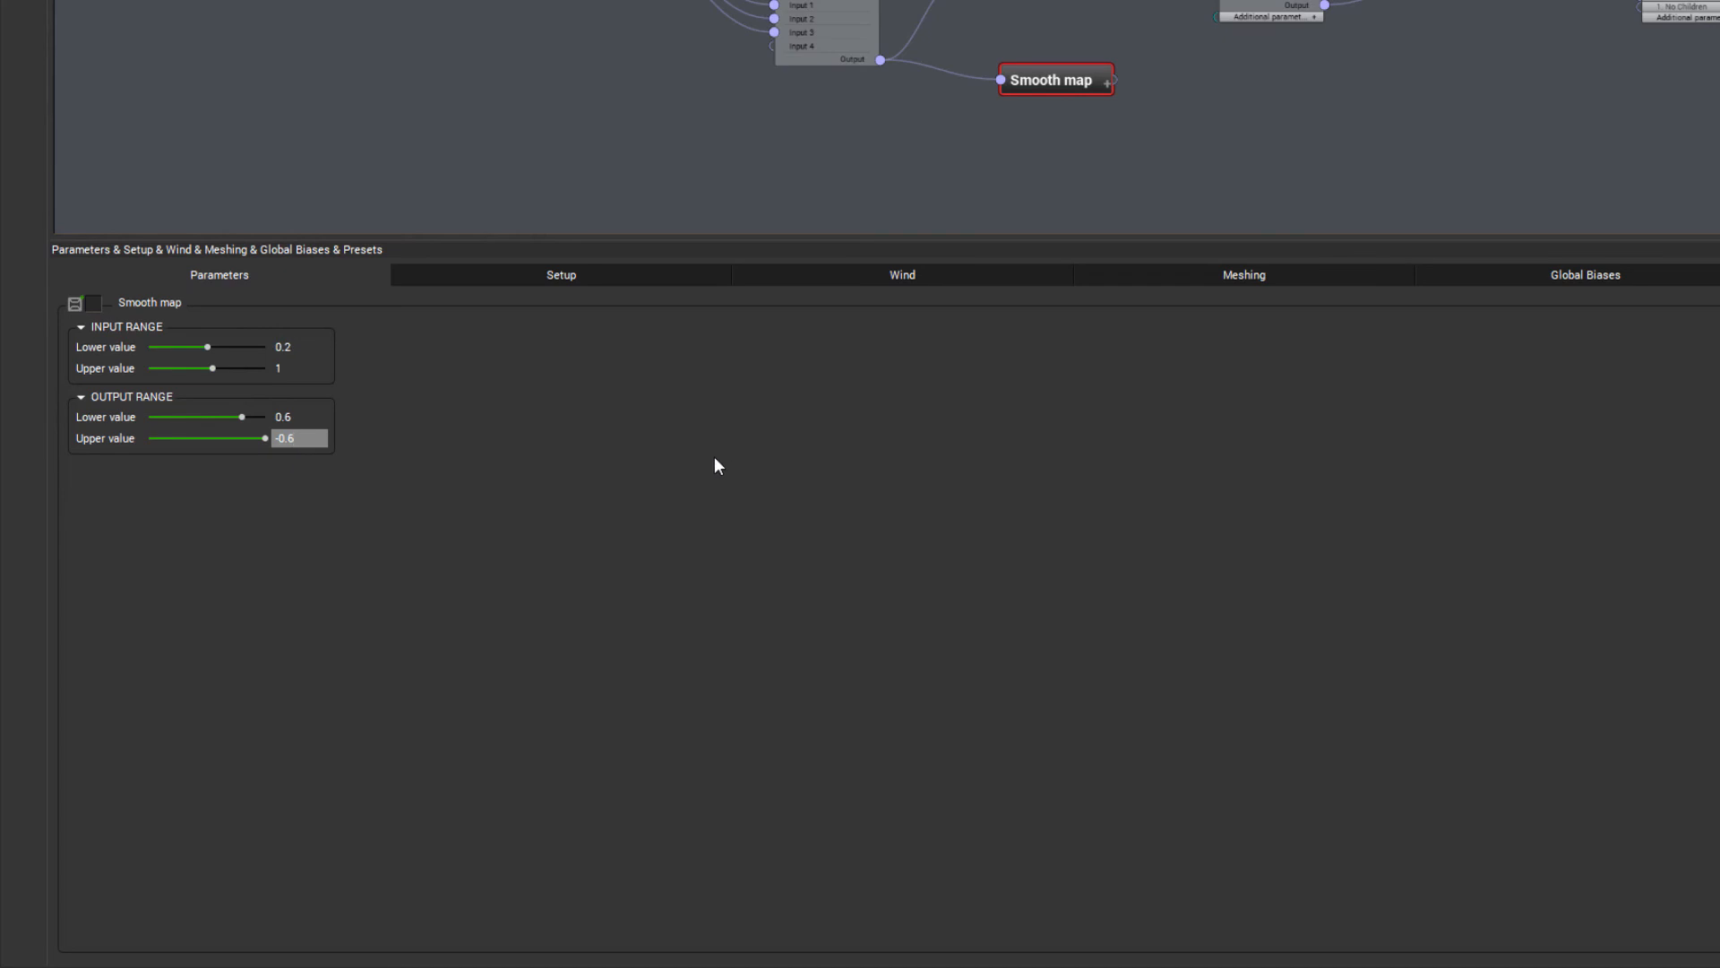
key("Return")
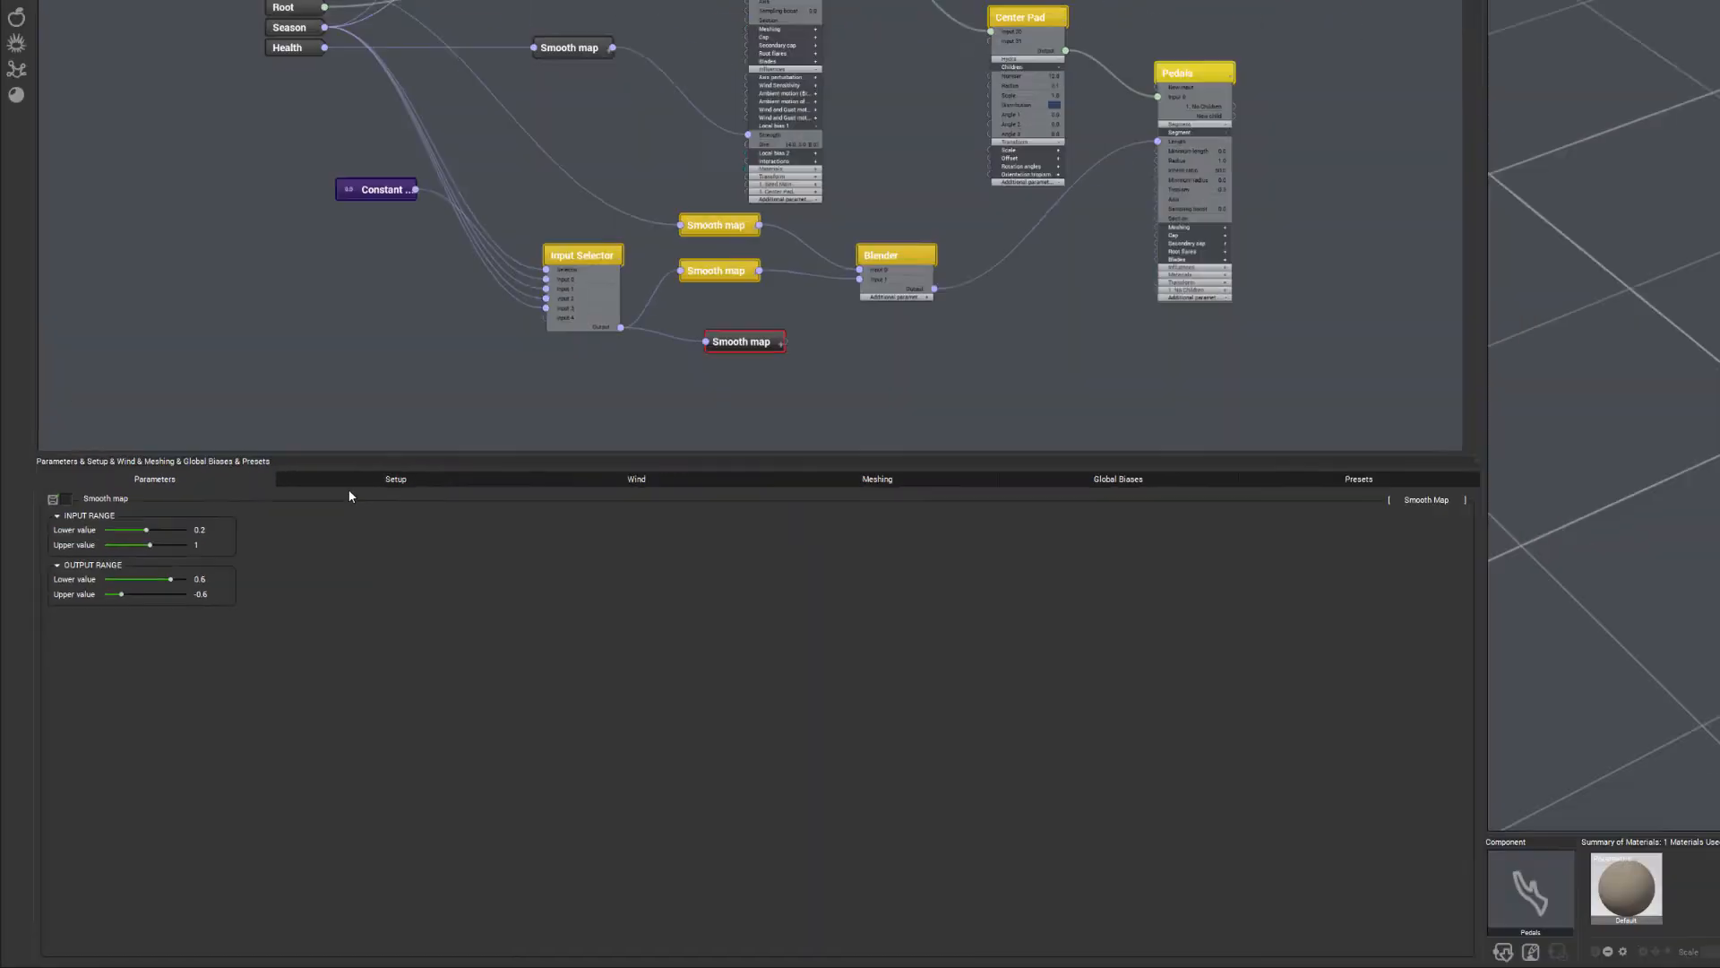
Test the Pedals node's tropism at 0.6, then set it to -0.6 to preview both ends of the petal bend.
left_click(498, 279)
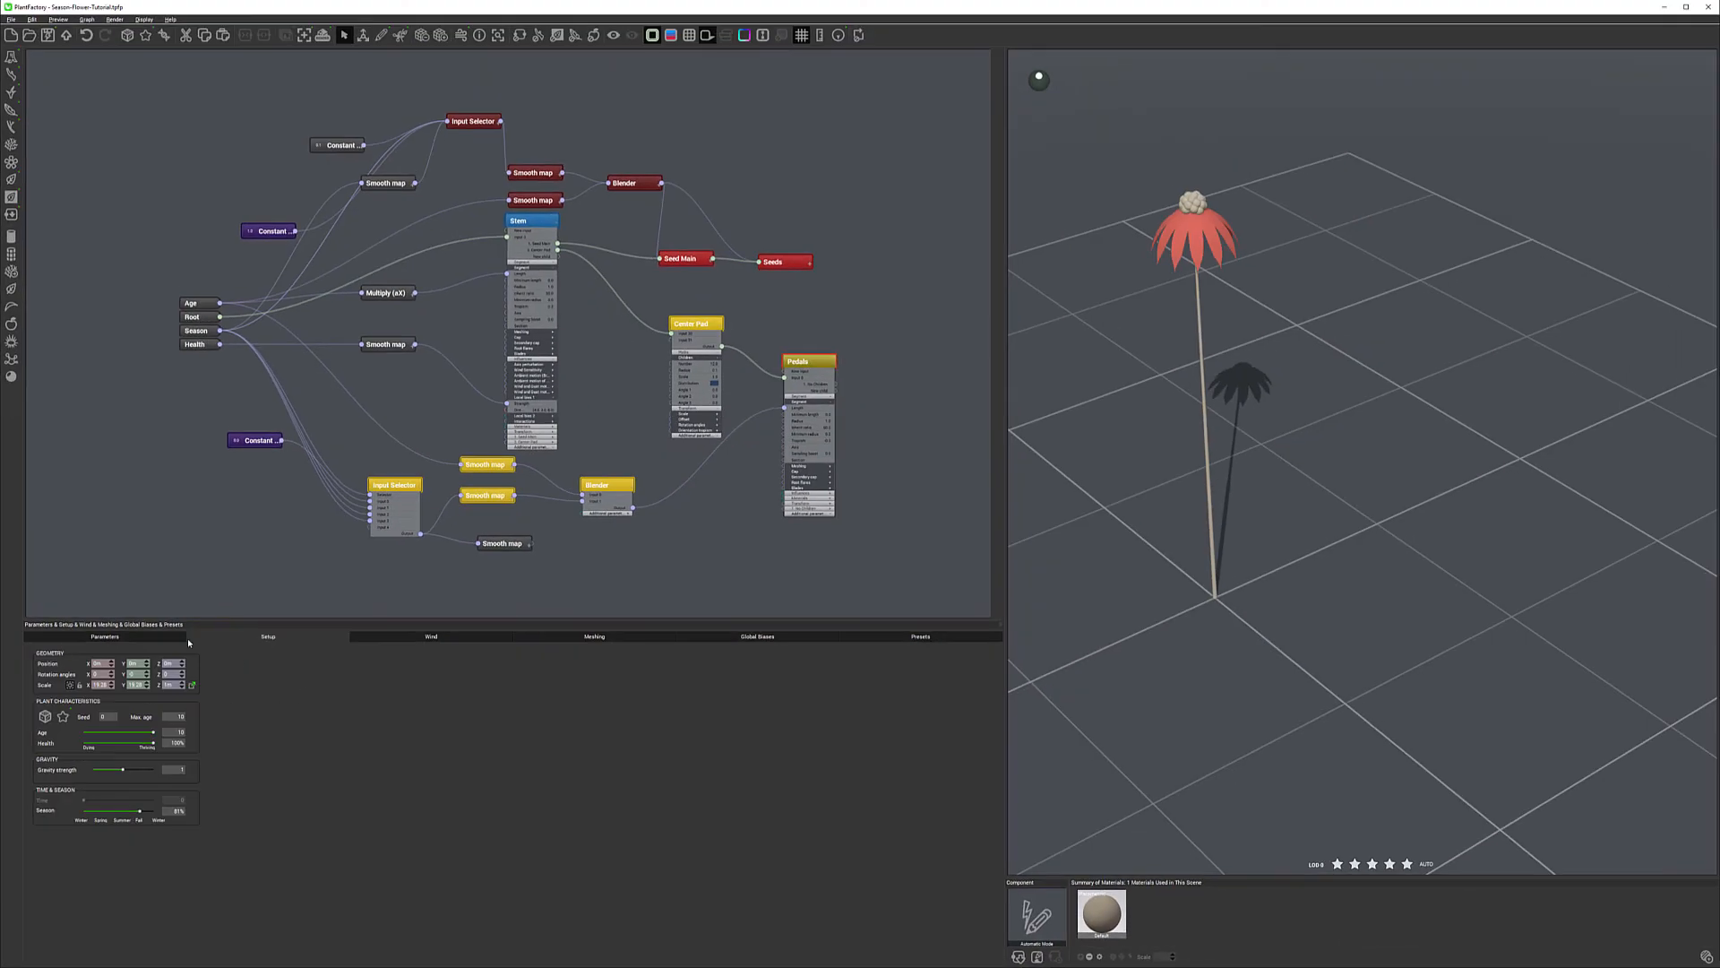
left_click(143, 638)
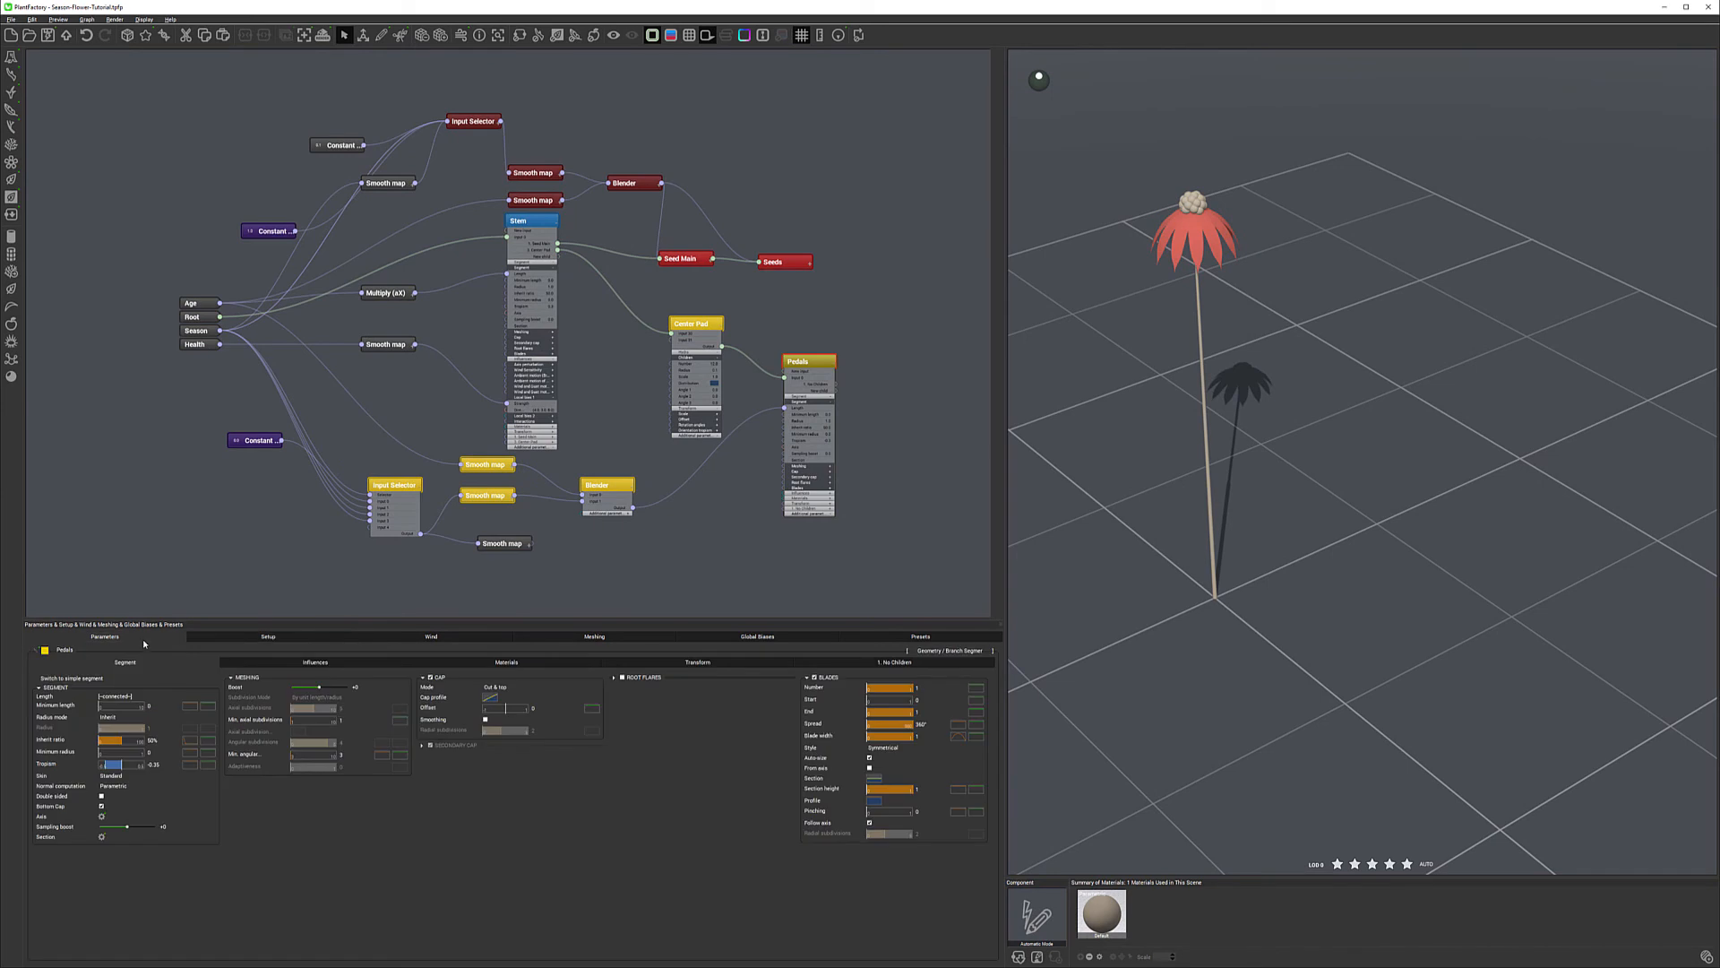
left_click(154, 764)
type("0.6")
key("Return")
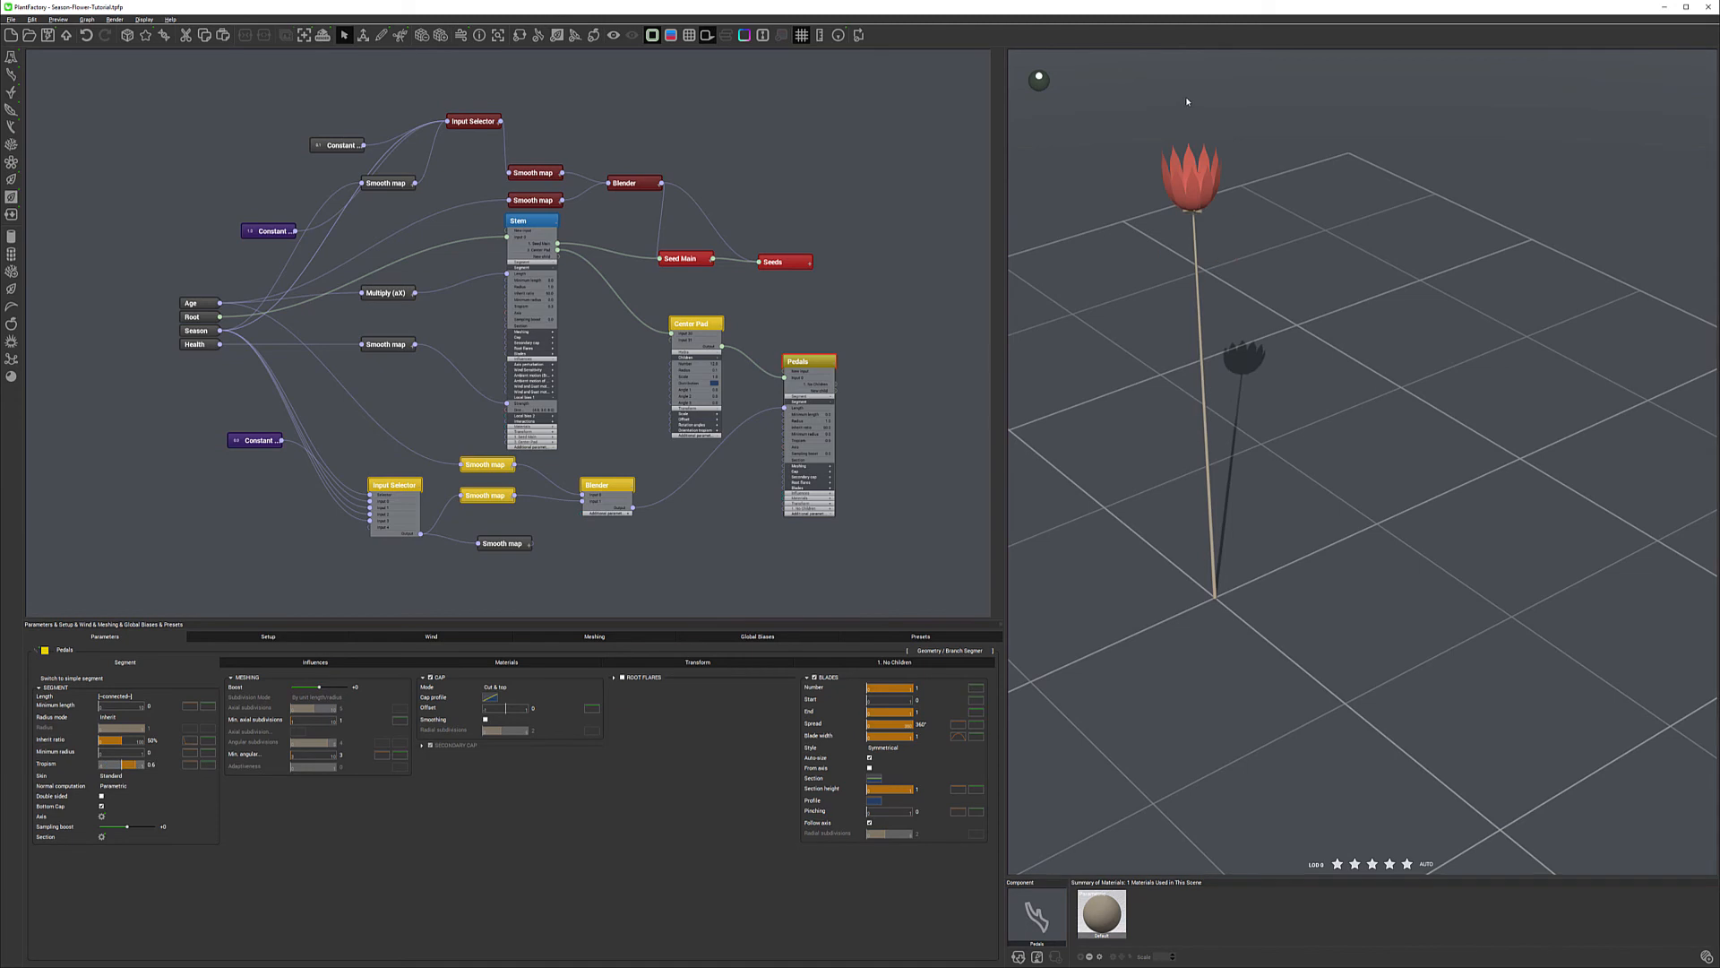
left_click(152, 764)
key("Return")
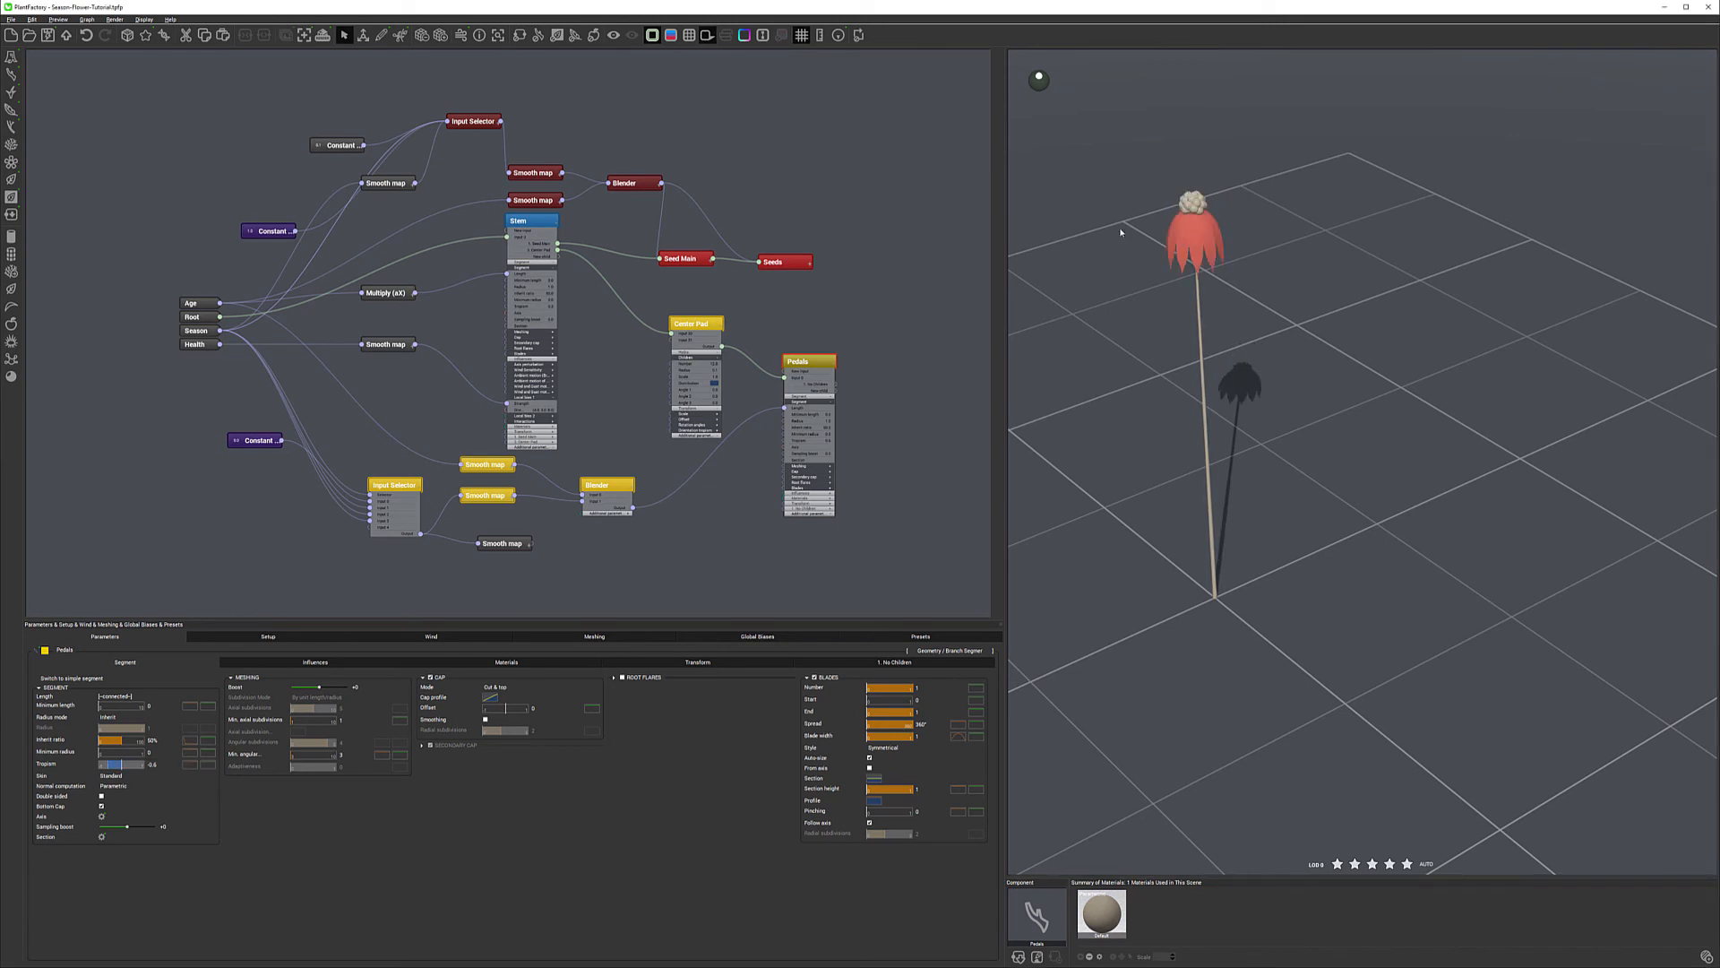
Move the new Smooth map closer to the yellow ones and add a second Smooth map below it, driven by Health.
left_click(518, 545)
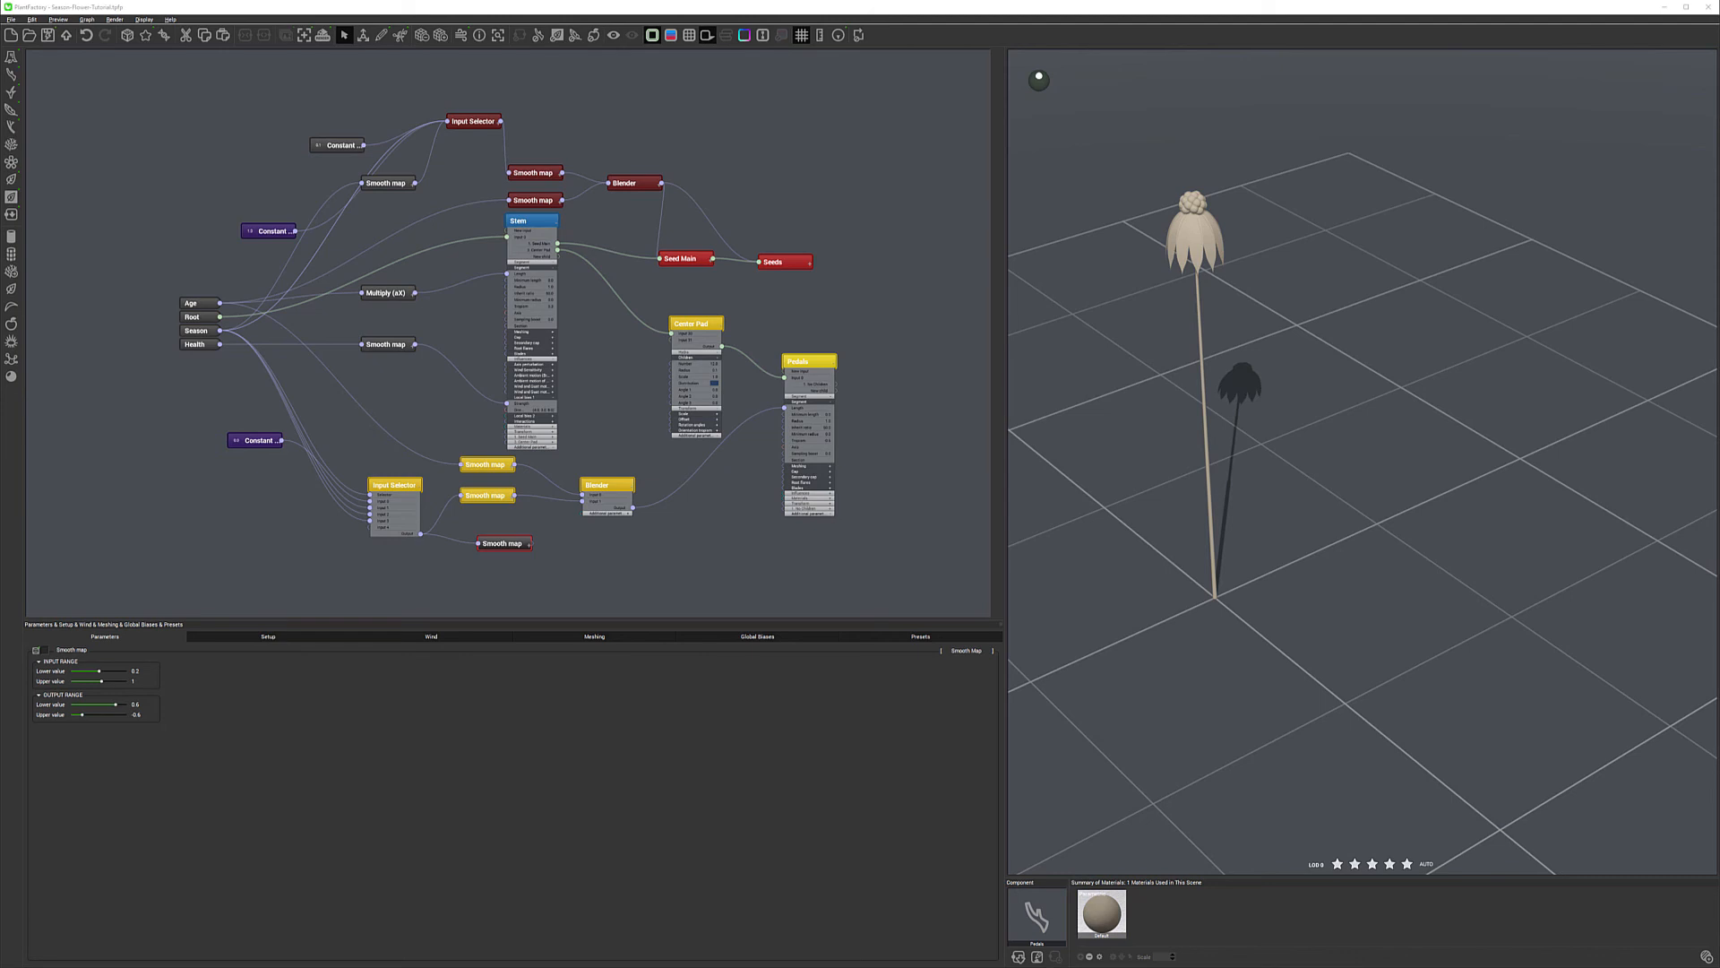
left_click_drag(521, 542, 511, 536)
right_click(598, 555)
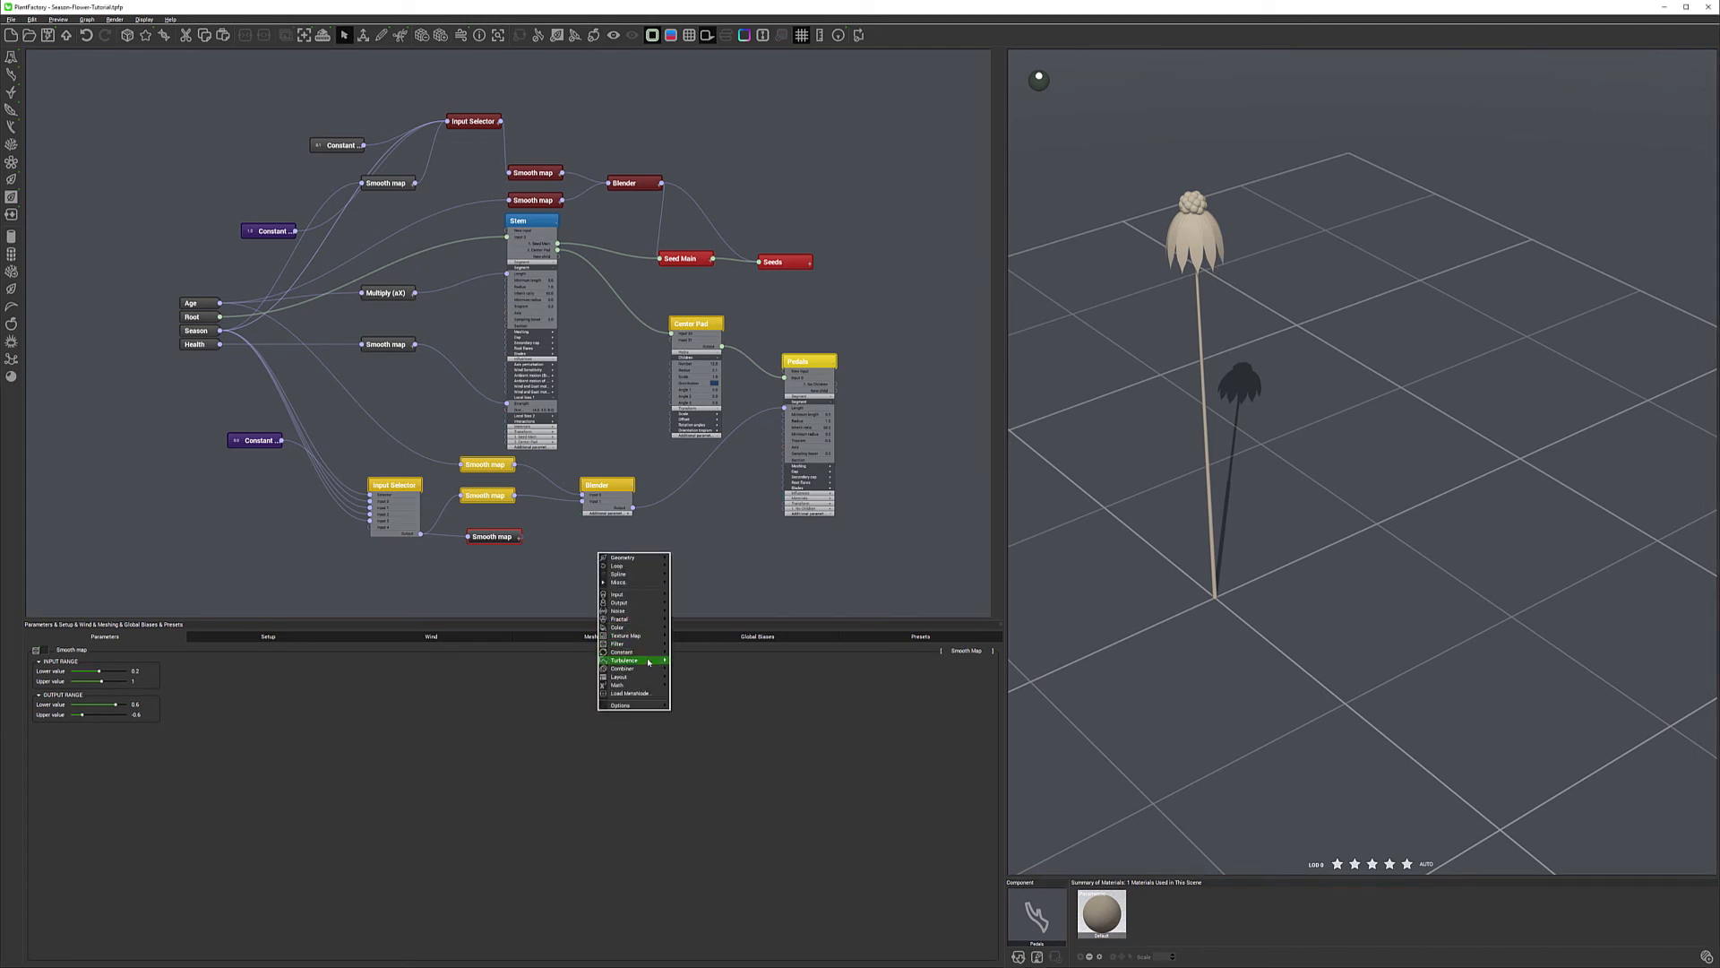
mouse_move(647, 645)
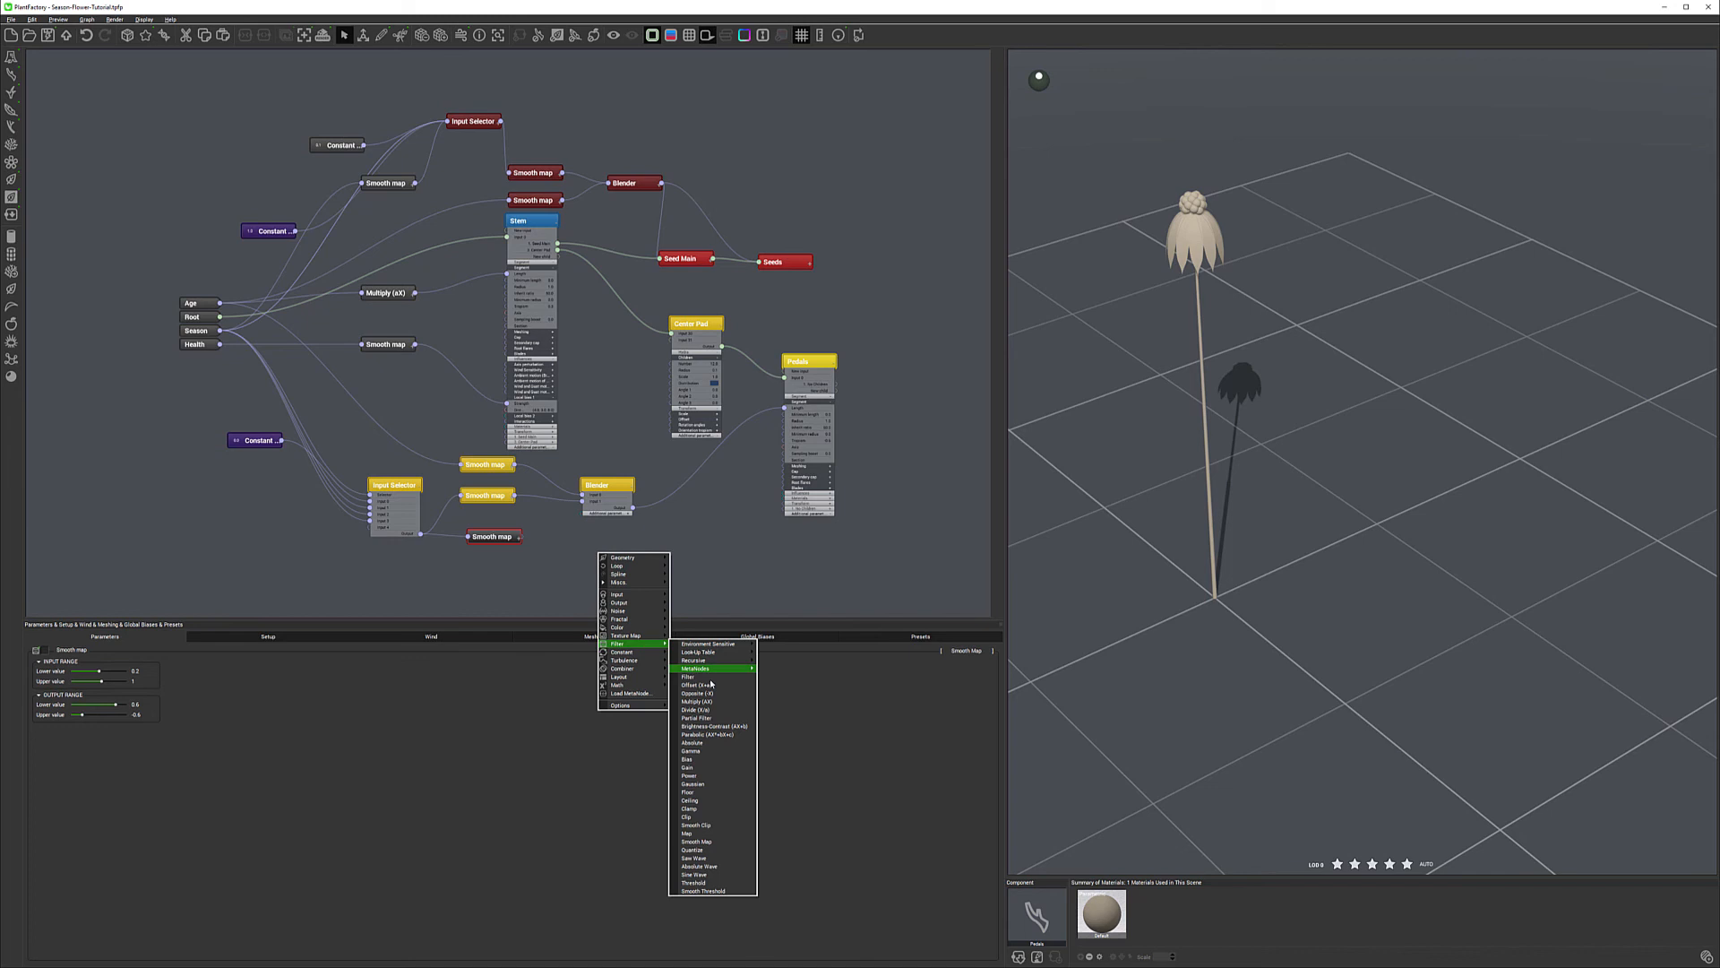
left_click(723, 842)
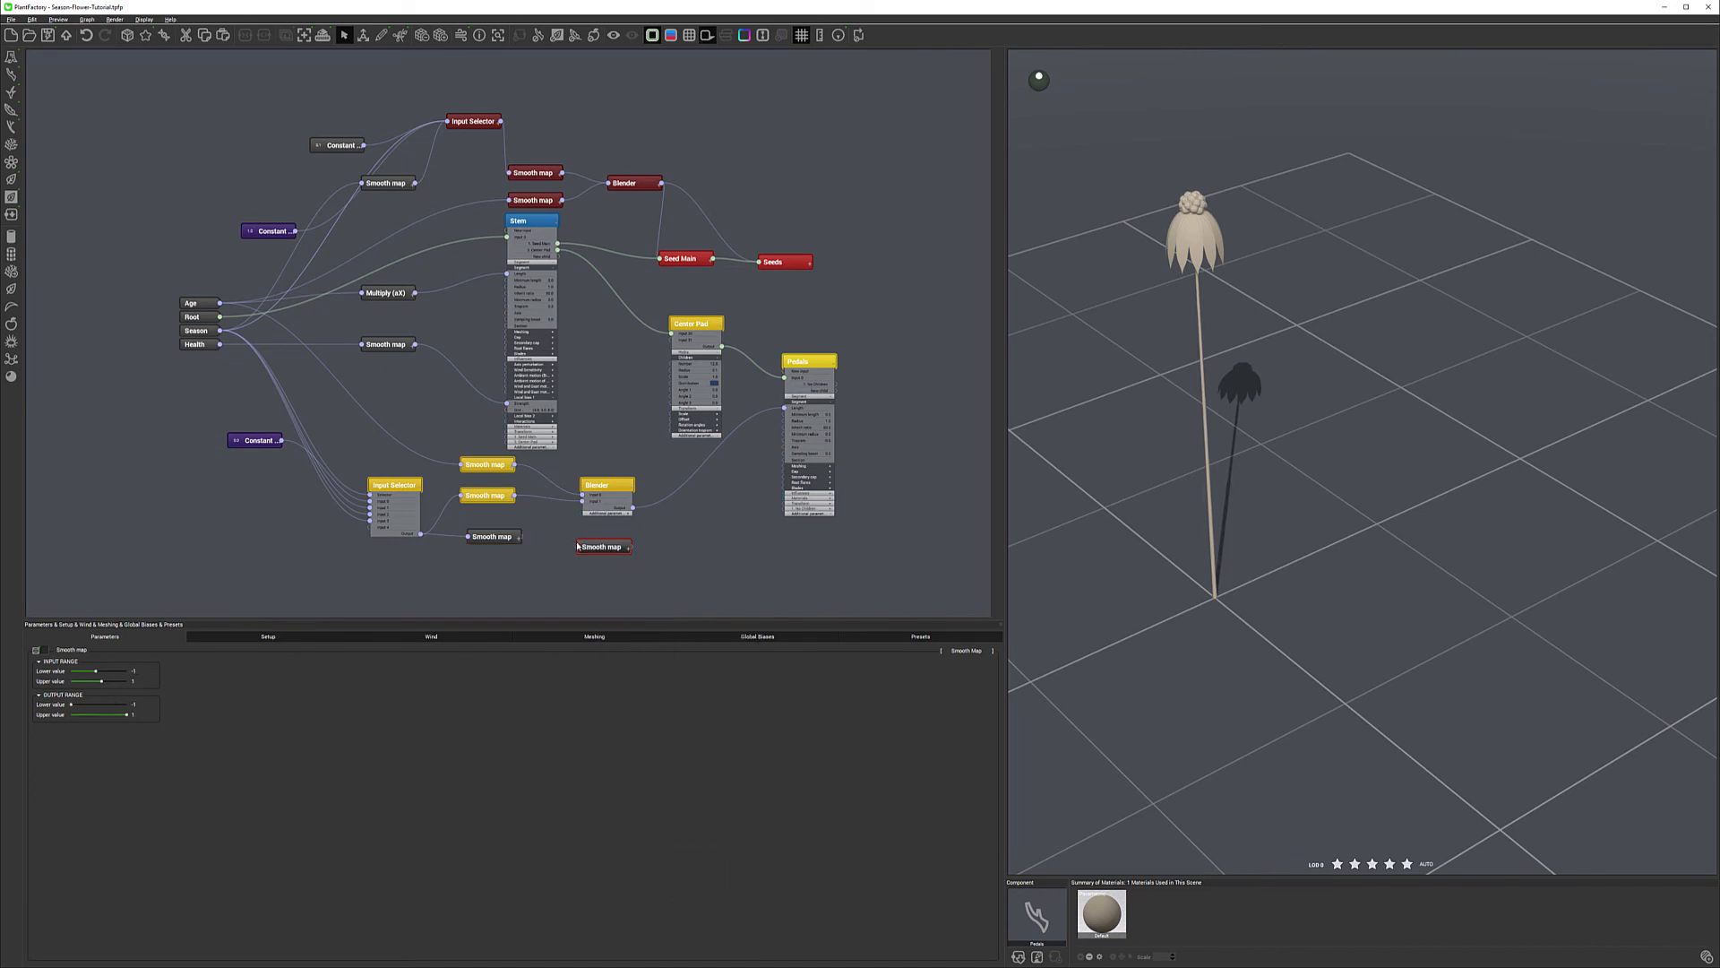
mouse_move(220, 344)
left_mouse_down()
mouse_move(578, 546)
mouse_move(509, 564)
left_mouse_up()
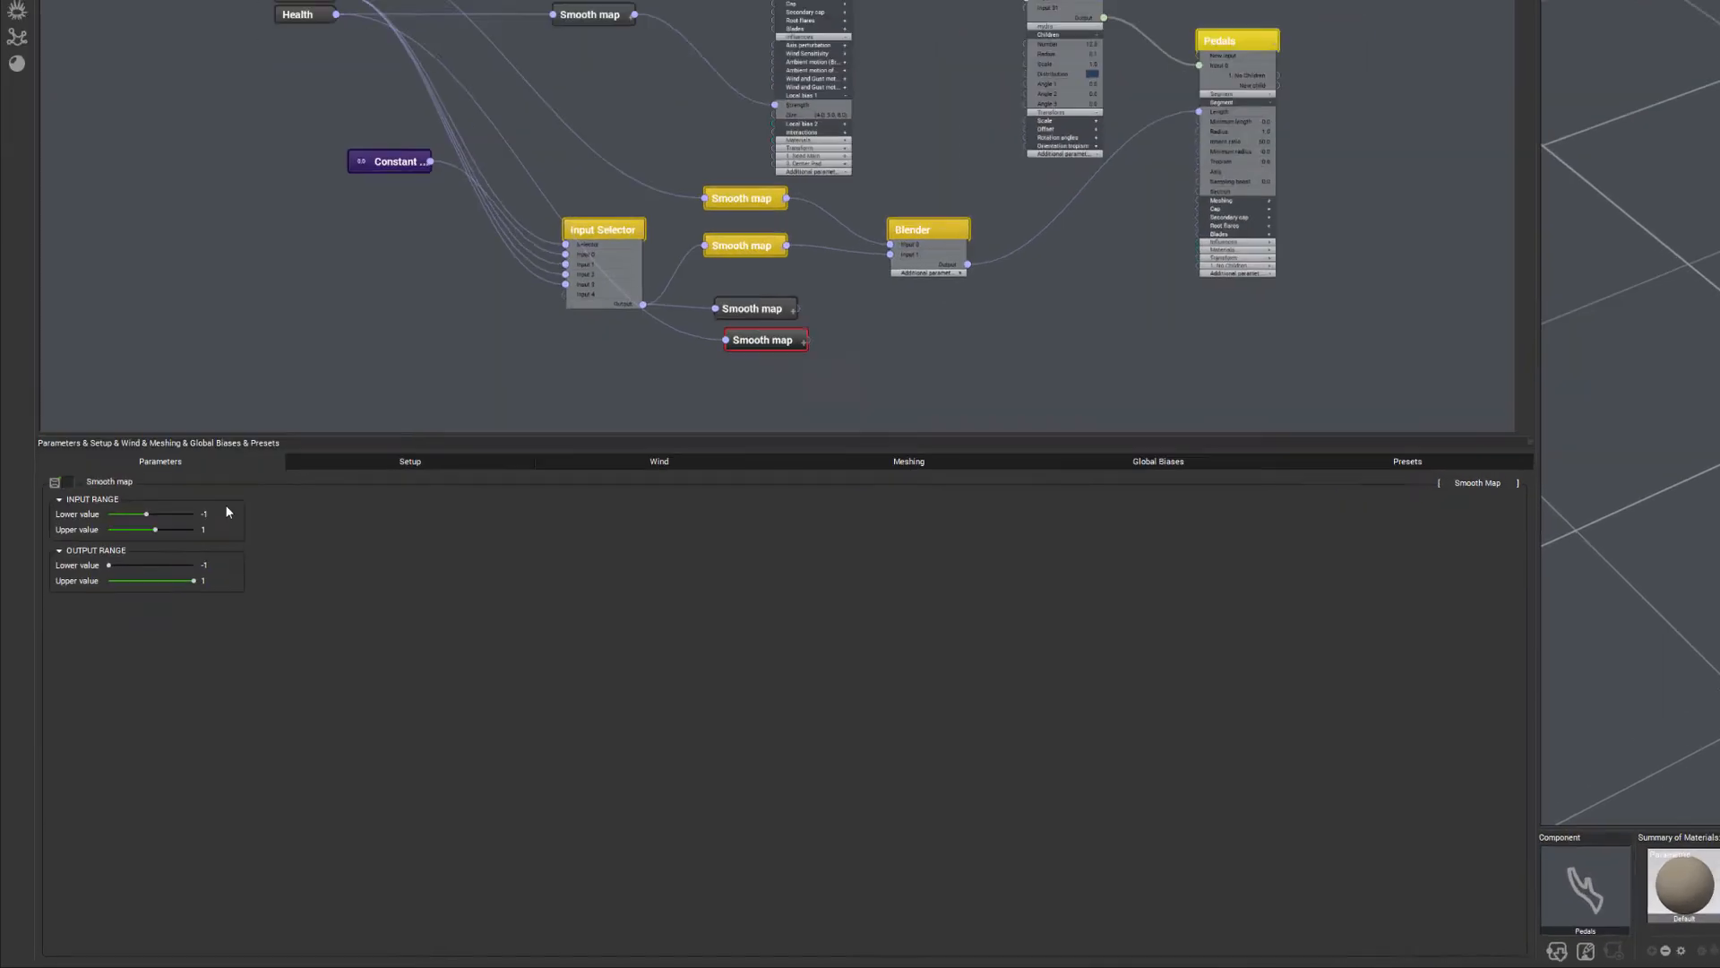
Set the Health-driven Smooth map's input lower value and output upper value to 0, and align the two uncolored Smooth maps vertically.
left_click(143, 671)
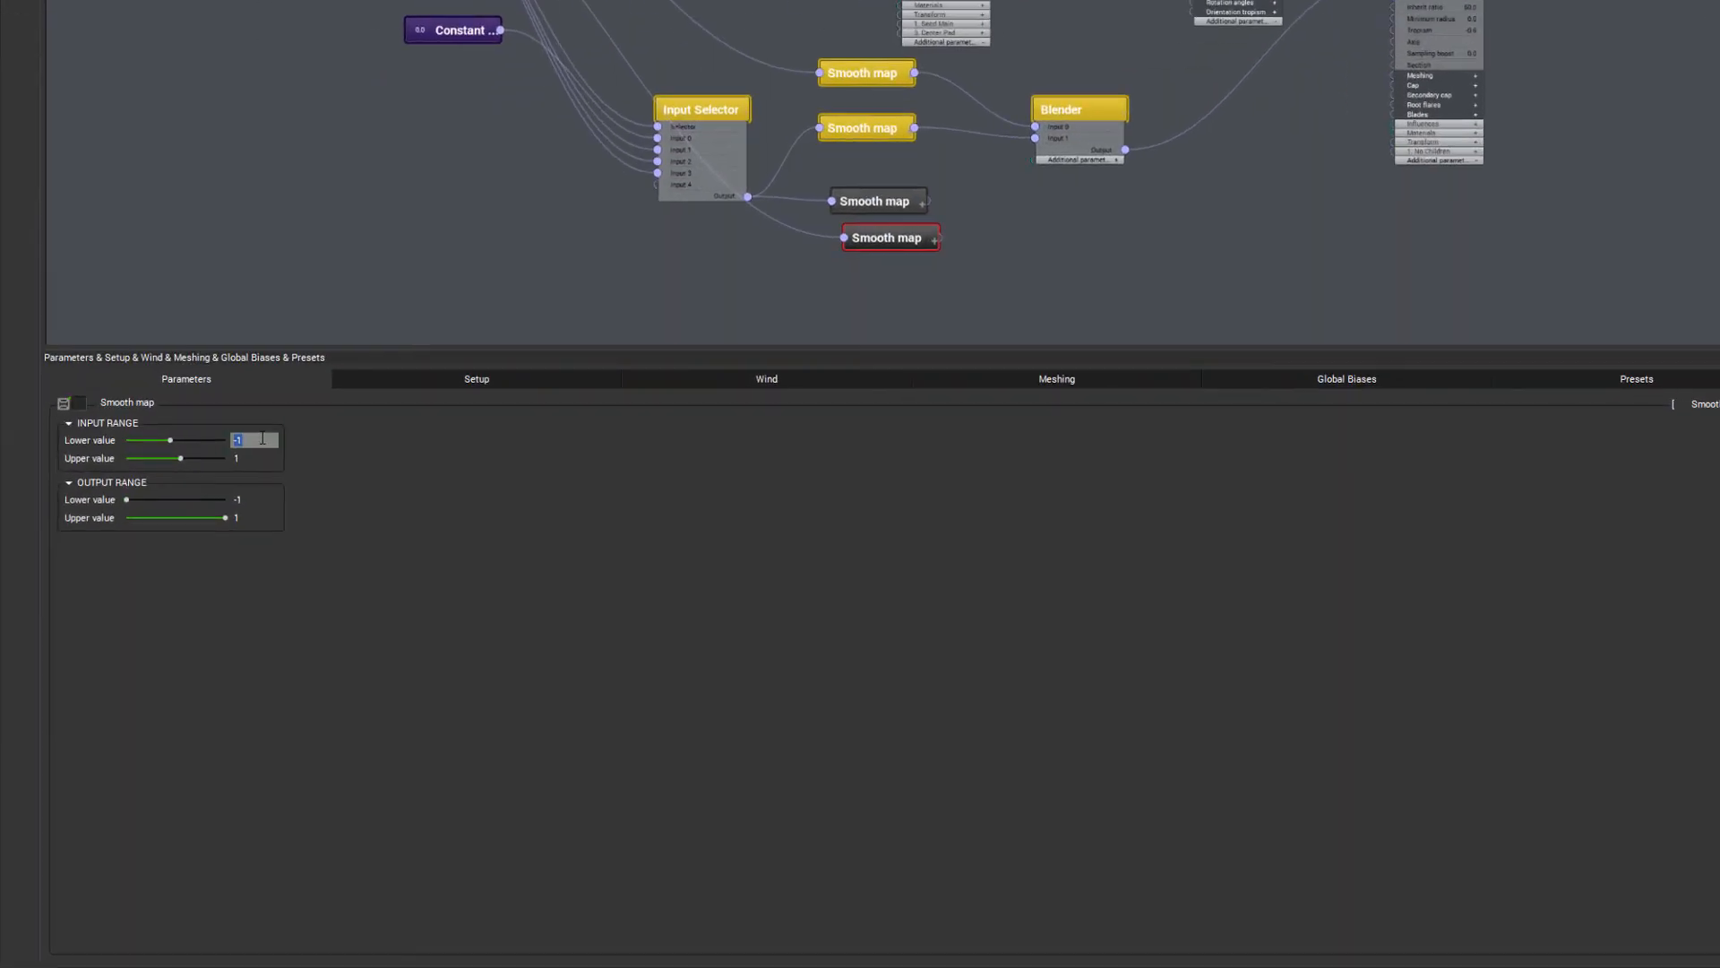
type("0")
left_click(253, 518)
type("0")
key("Return")
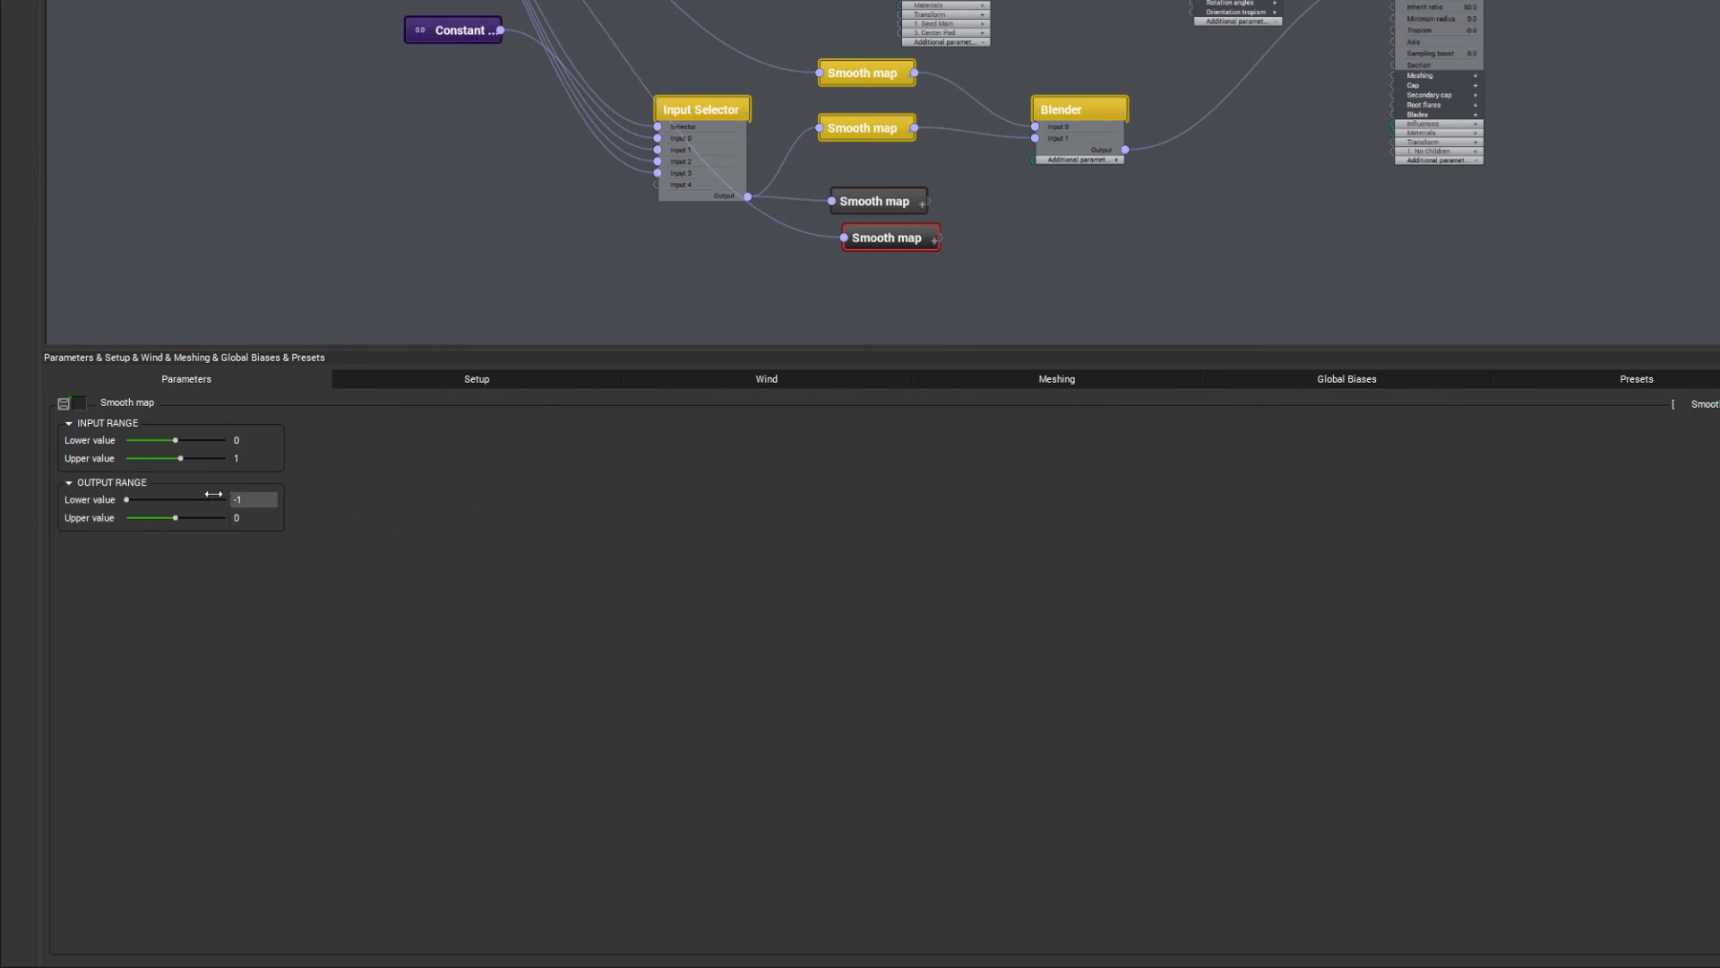
left_click_drag(875, 199, 913, 239)
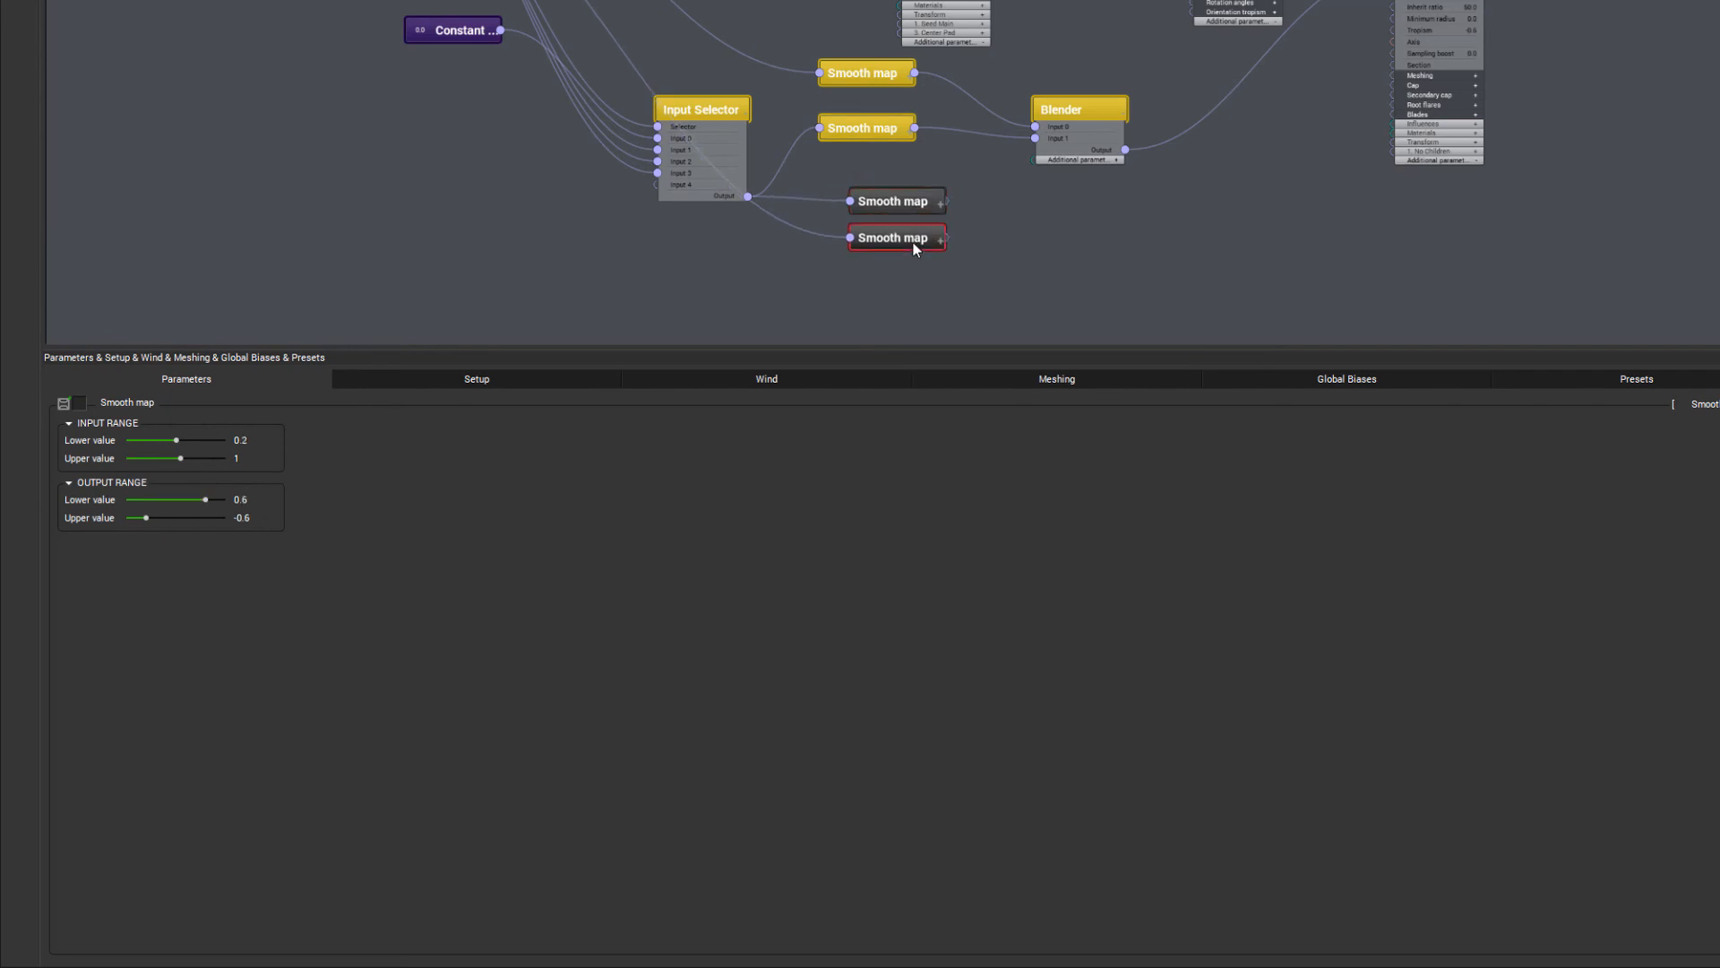
Add a Blender combiner node beside the two uncolored Smooth maps and set its ratio to 1.
right_click(1033, 218)
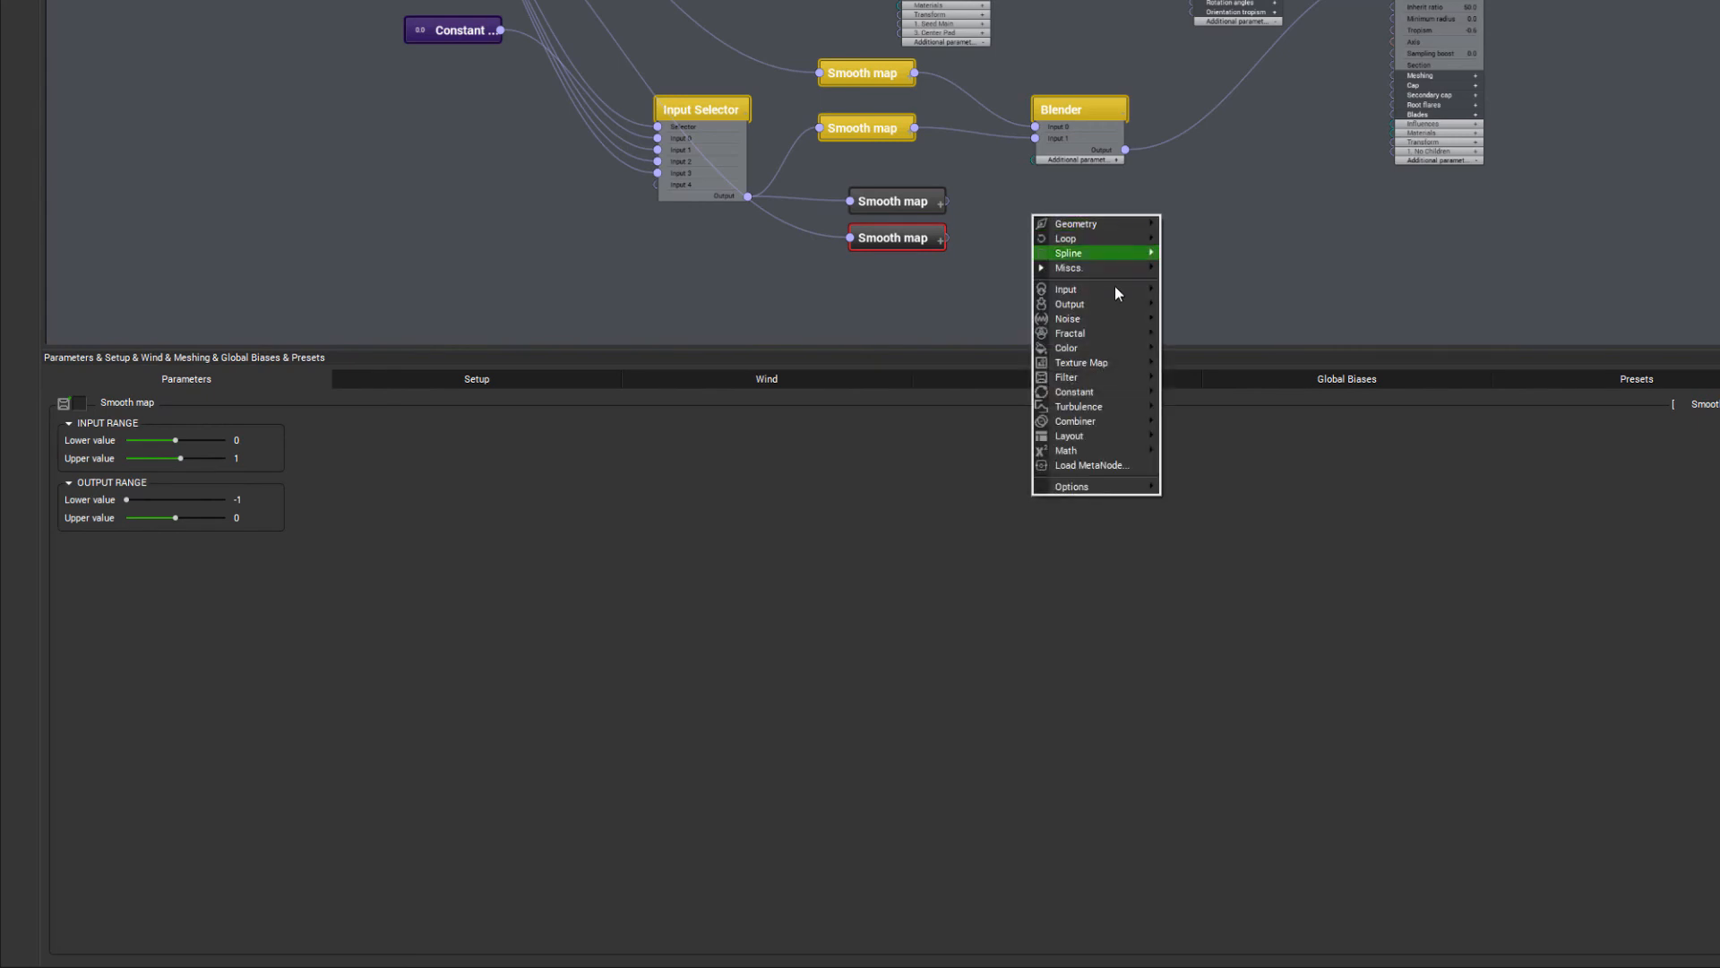
mouse_move(1110, 420)
left_click(1217, 421)
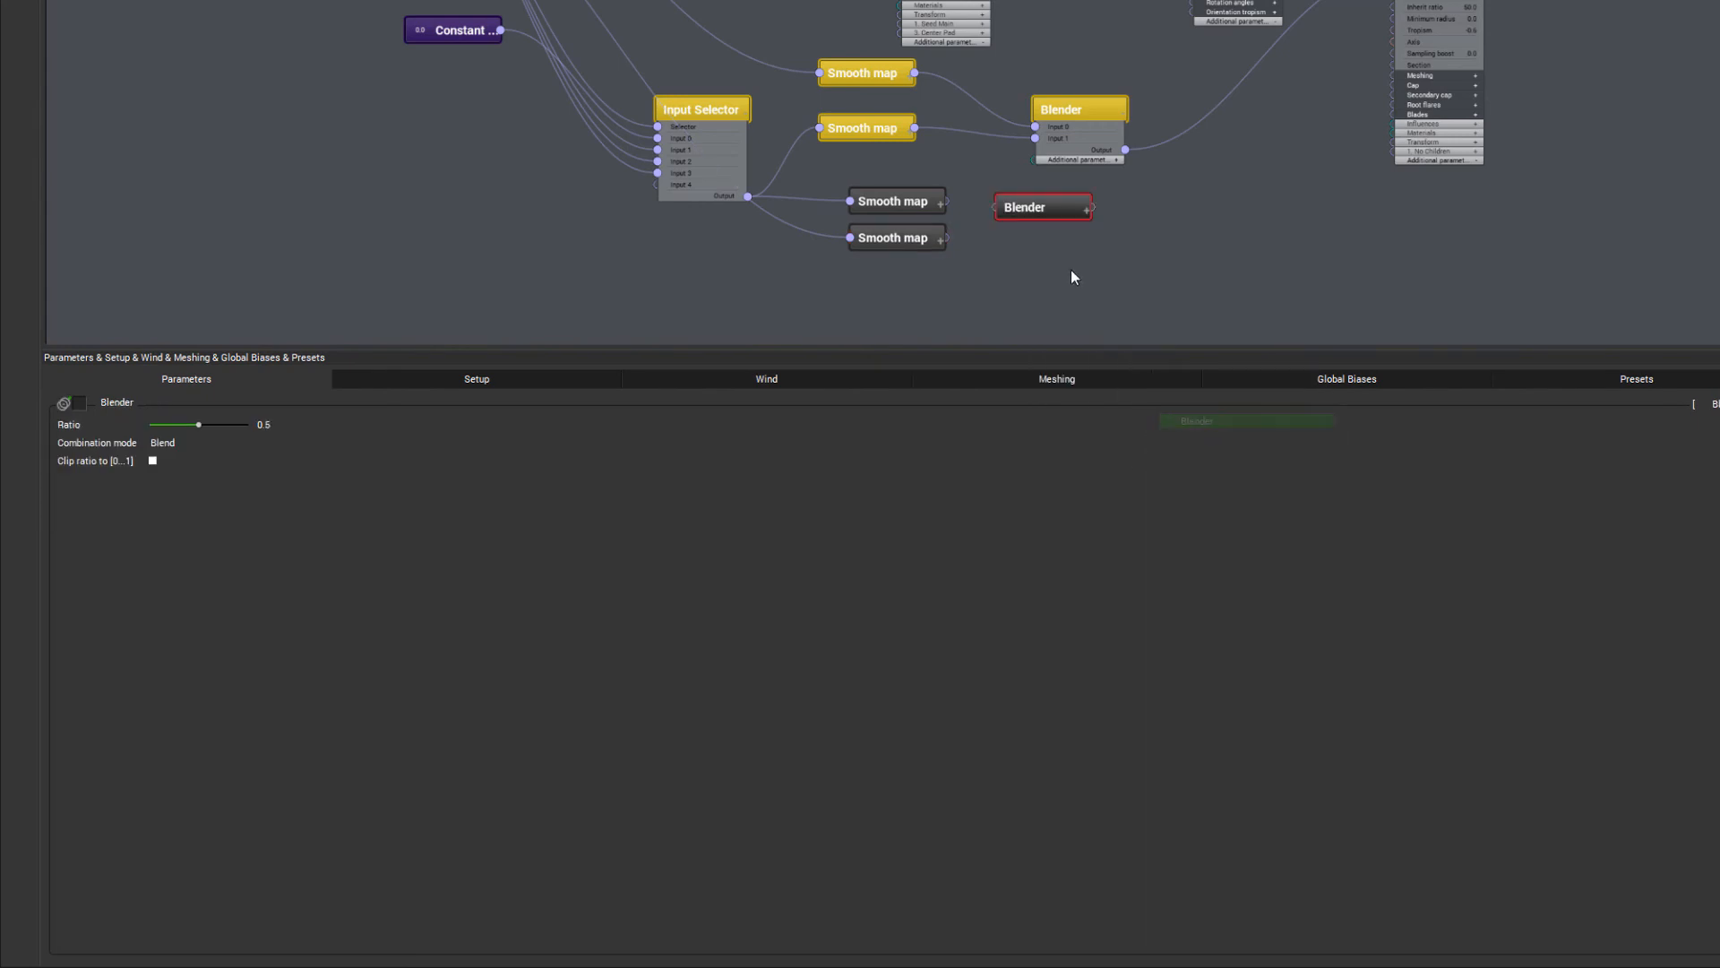
double_click(1062, 208)
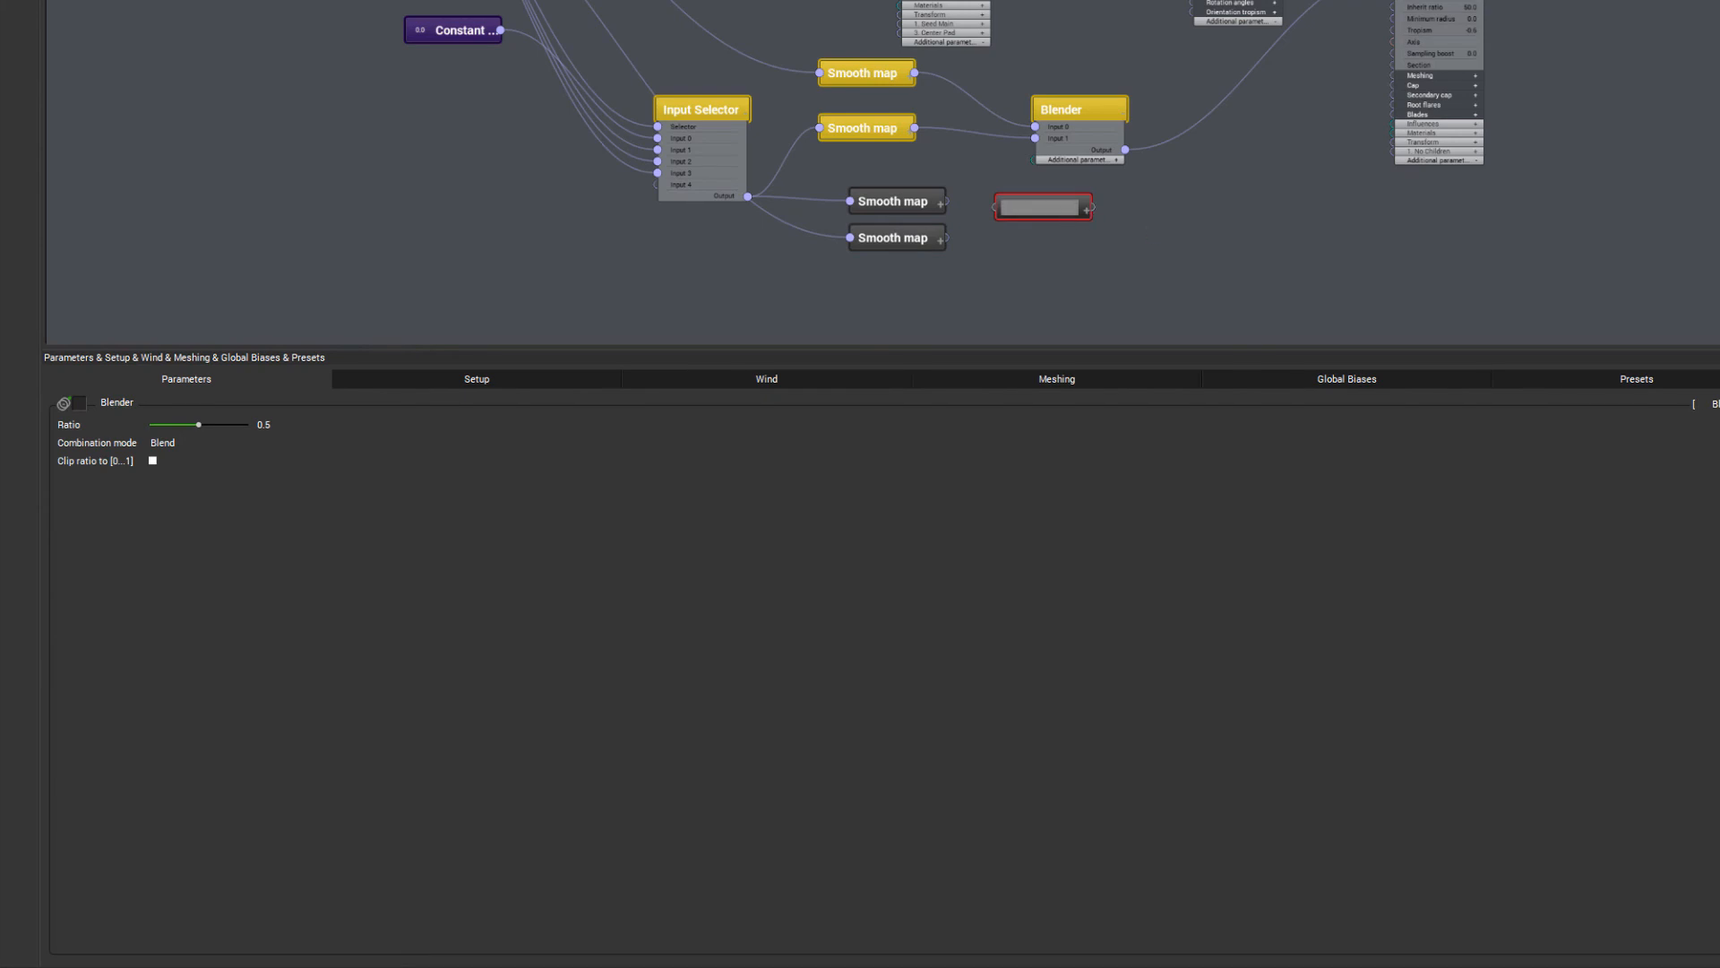
key("Escape")
left_click_drag(199, 424, 603, 415)
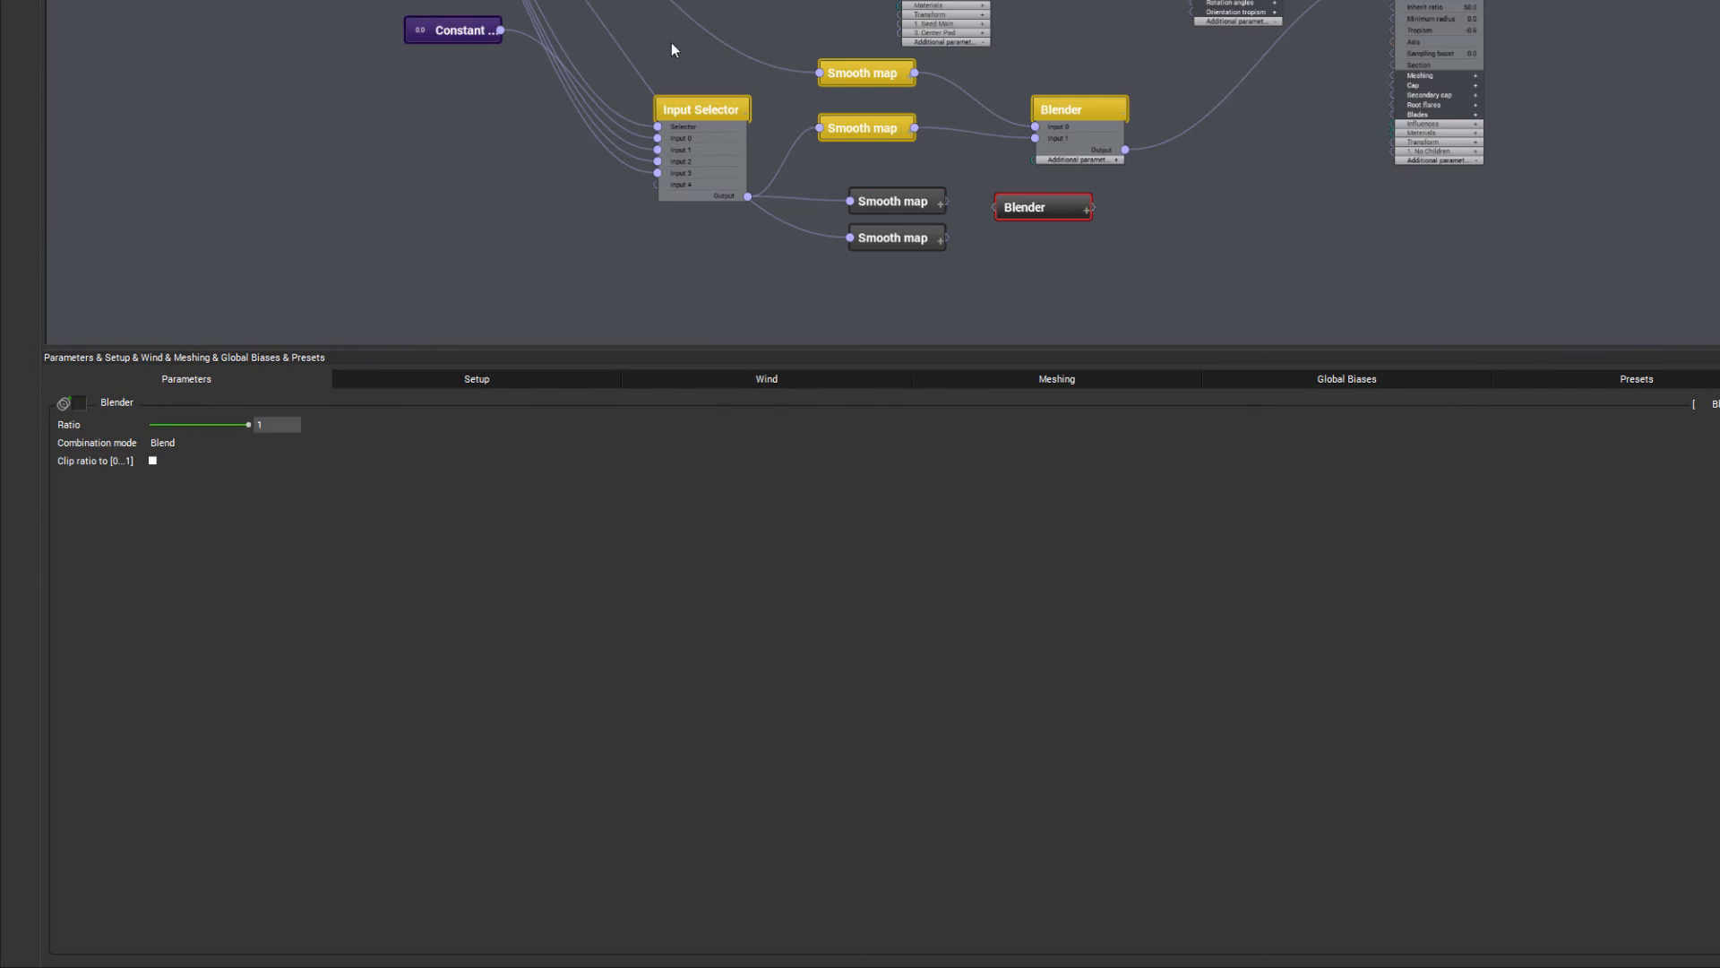
Connect the upper uncolored Smooth map to the new Blender and line the Blender up beside it.
left_click(1096, 105)
left_click(1066, 203)
left_click_drag(943, 207, 996, 208)
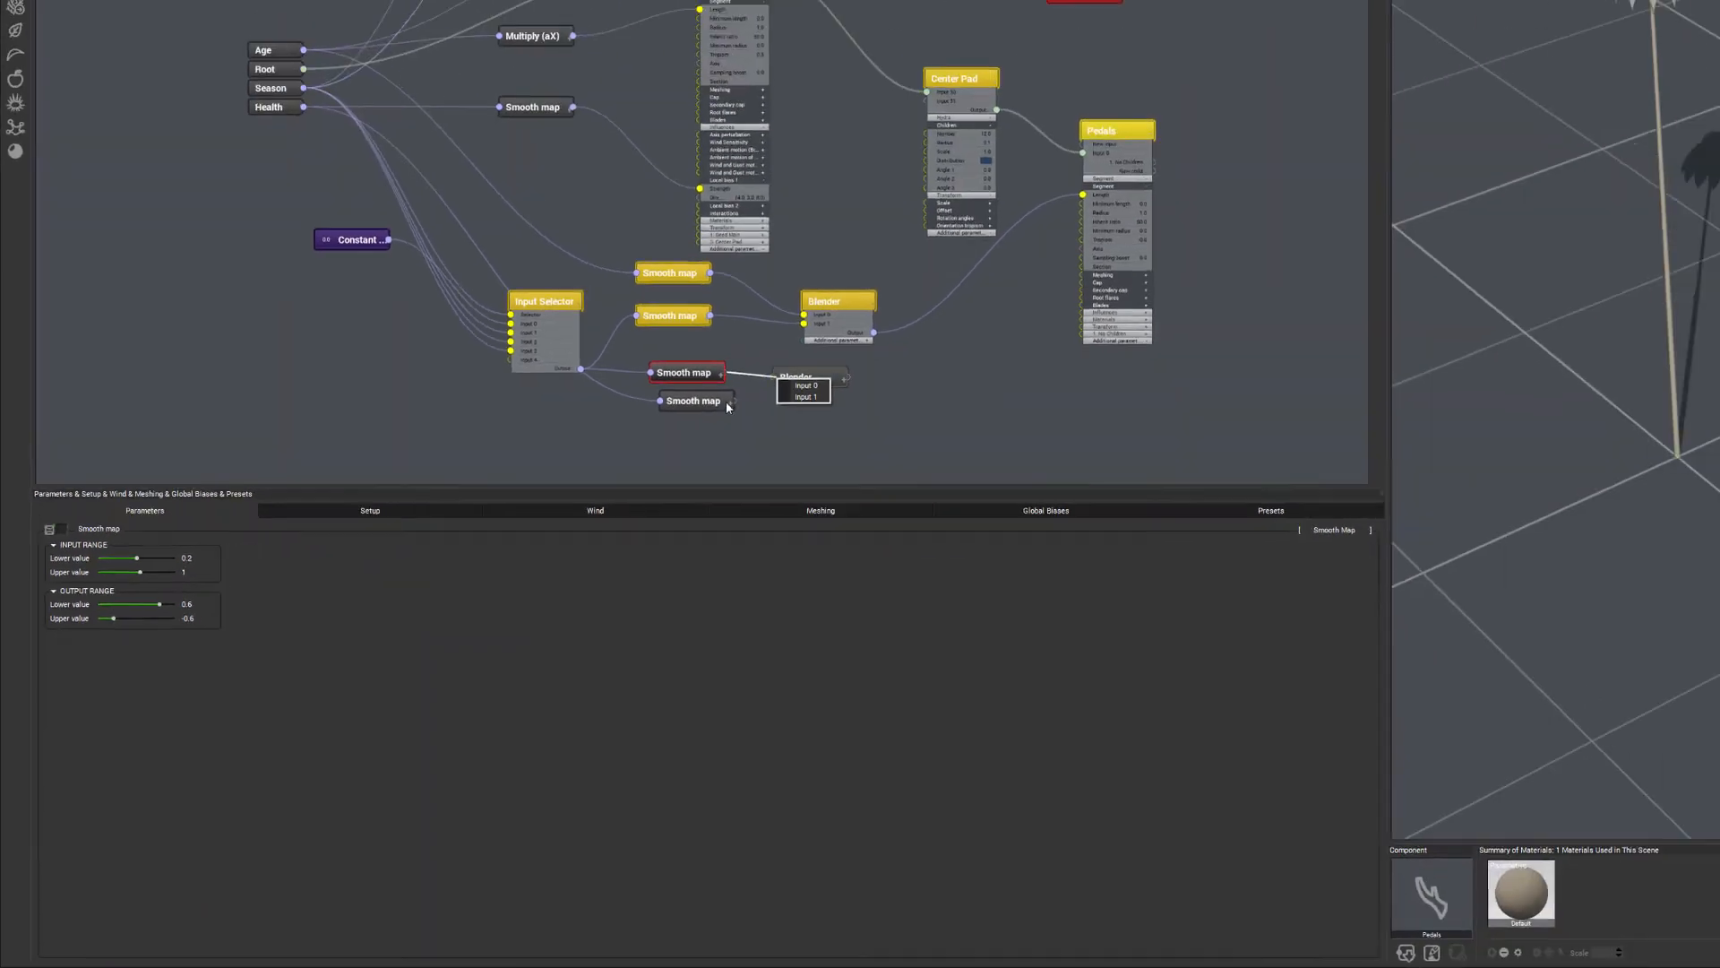
left_click_drag(803, 411, 803, 407)
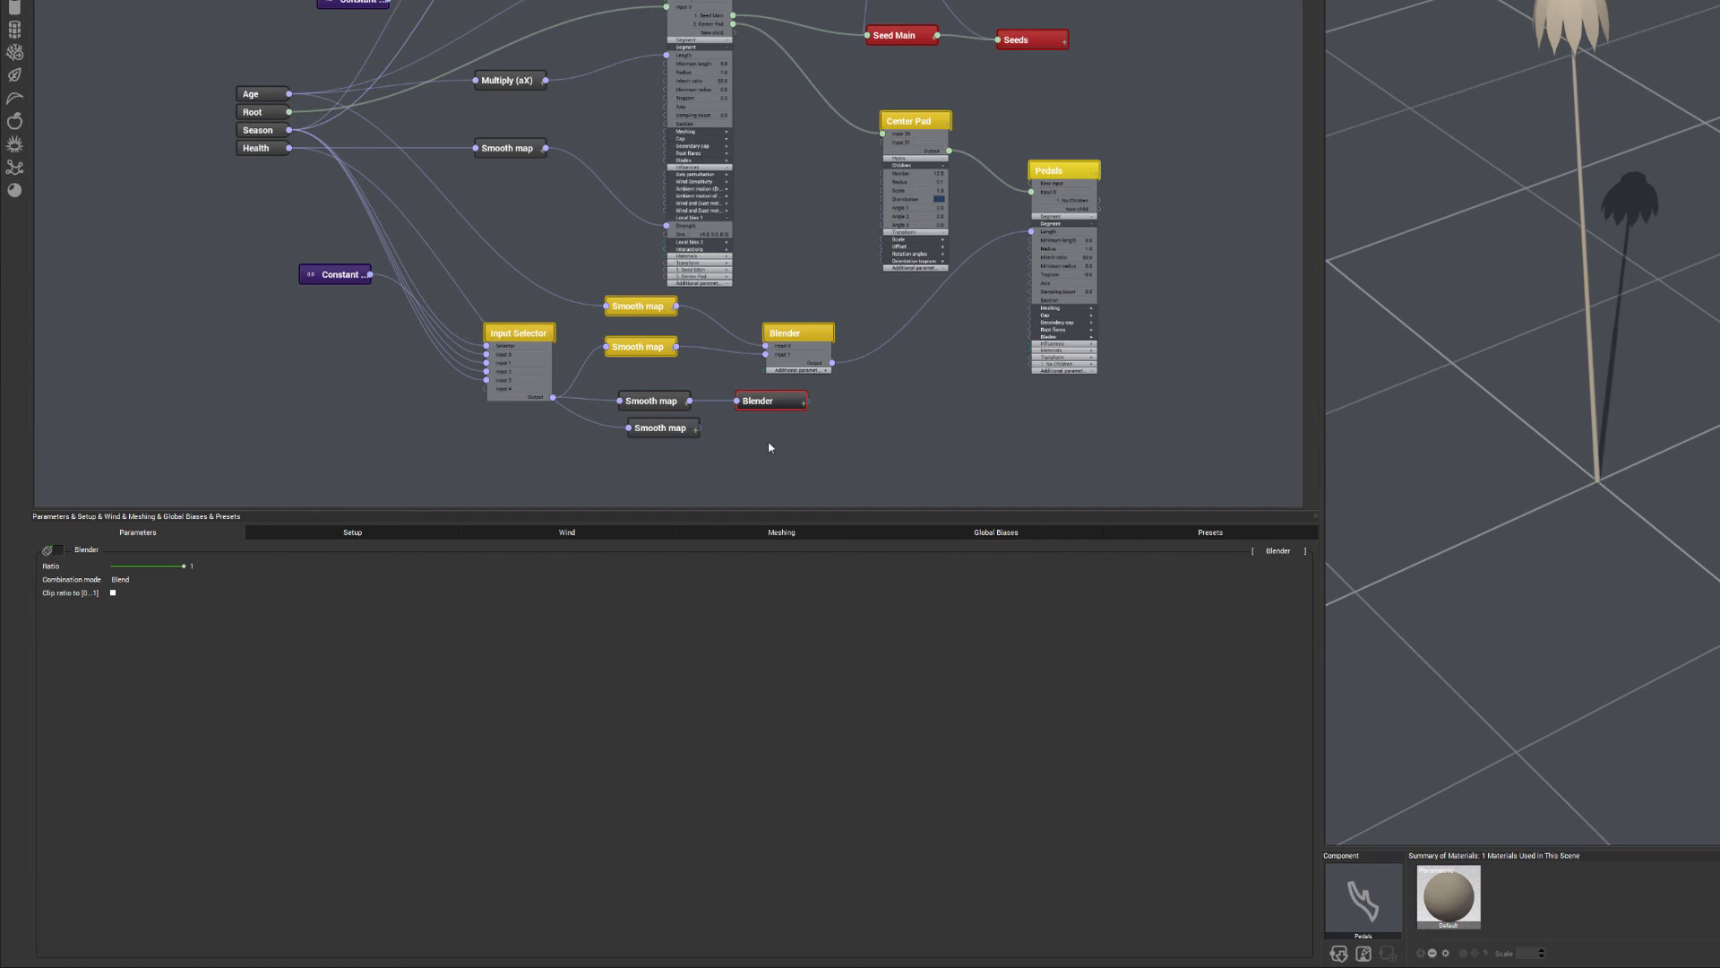
Expand the new Blender node and connect the lower uncolored Smooth map to its Input 1.
scroll(769, 450, "up", 2)
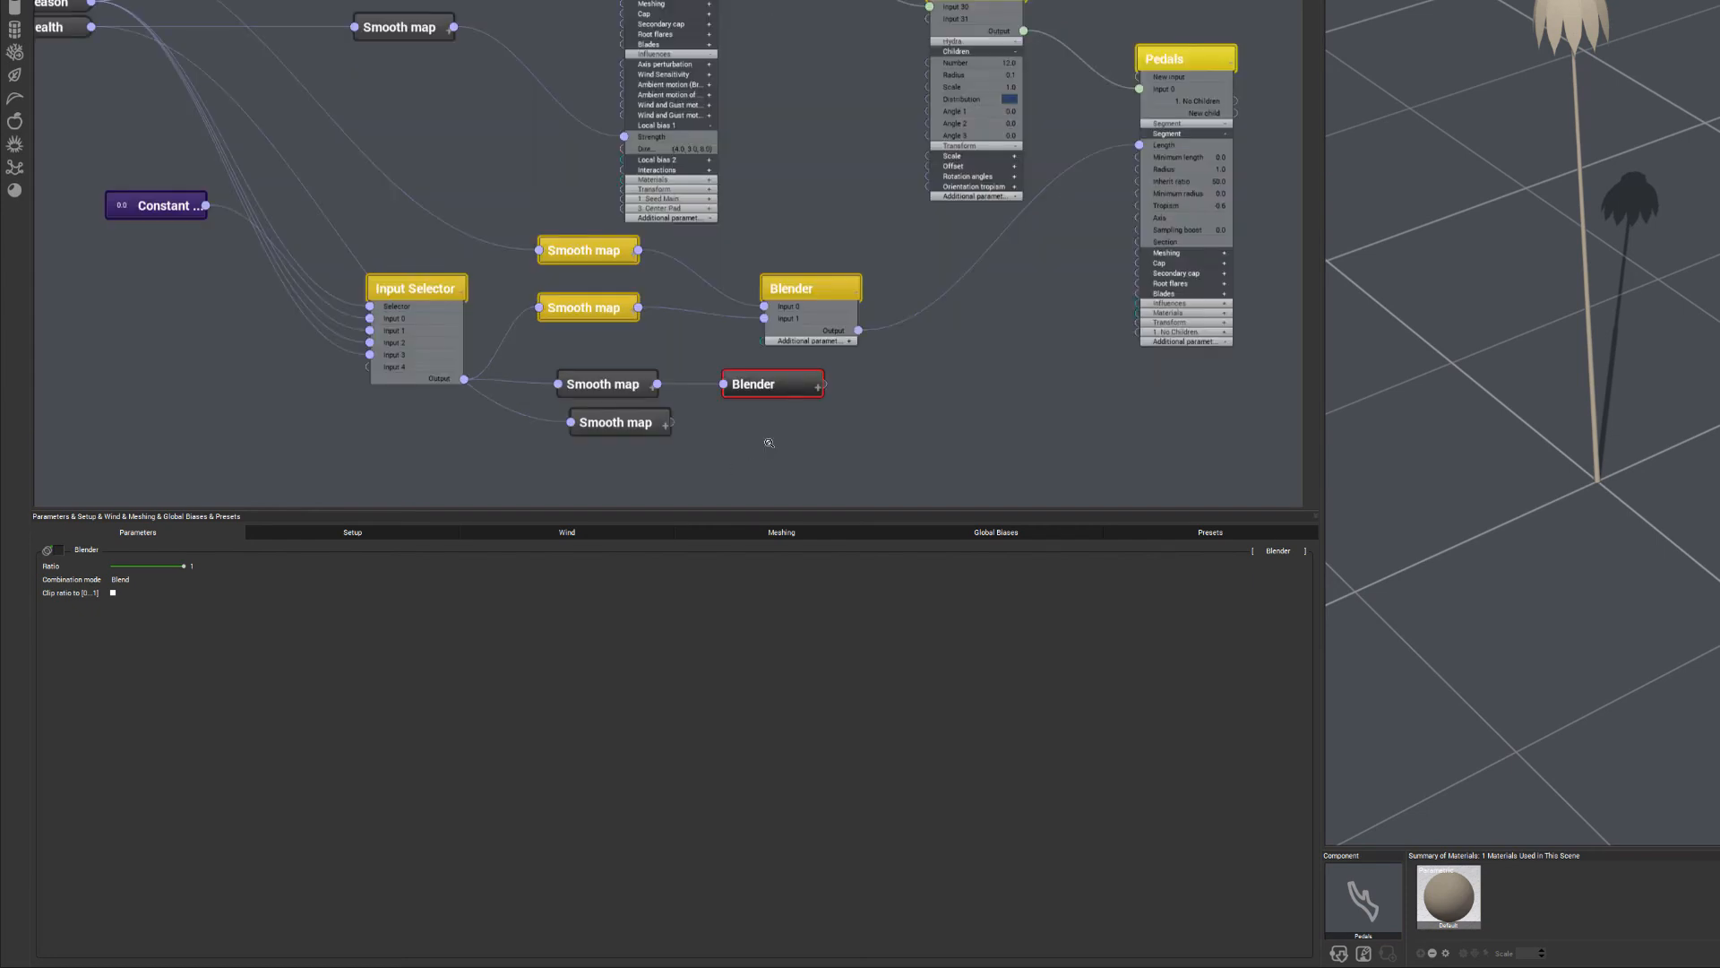
left_click(819, 391)
left_click_drag(665, 424, 612, 377)
left_click(632, 430)
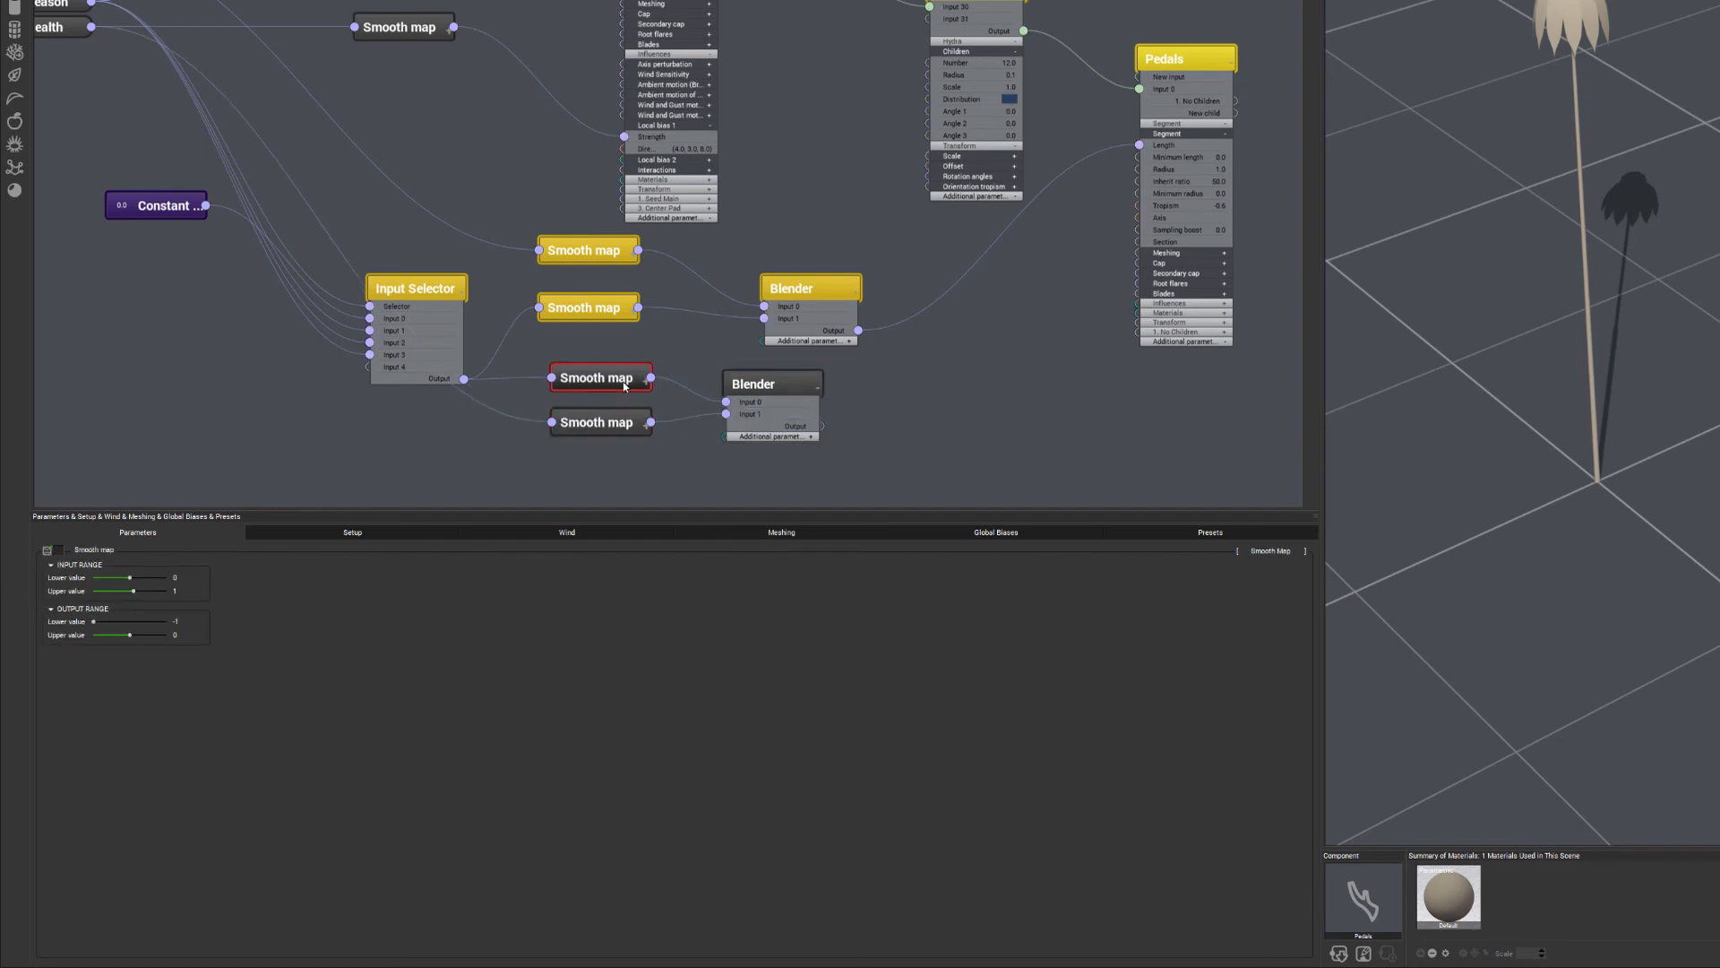
Line up the two uncolored Smooth maps beside their Blender and connect the Blender's output to the Pedals node's Tropism.
left_click(611, 380)
mouse_move(604, 423)
left_mouse_down()
mouse_move(609, 328)
mouse_move(595, 409)
left_mouse_up()
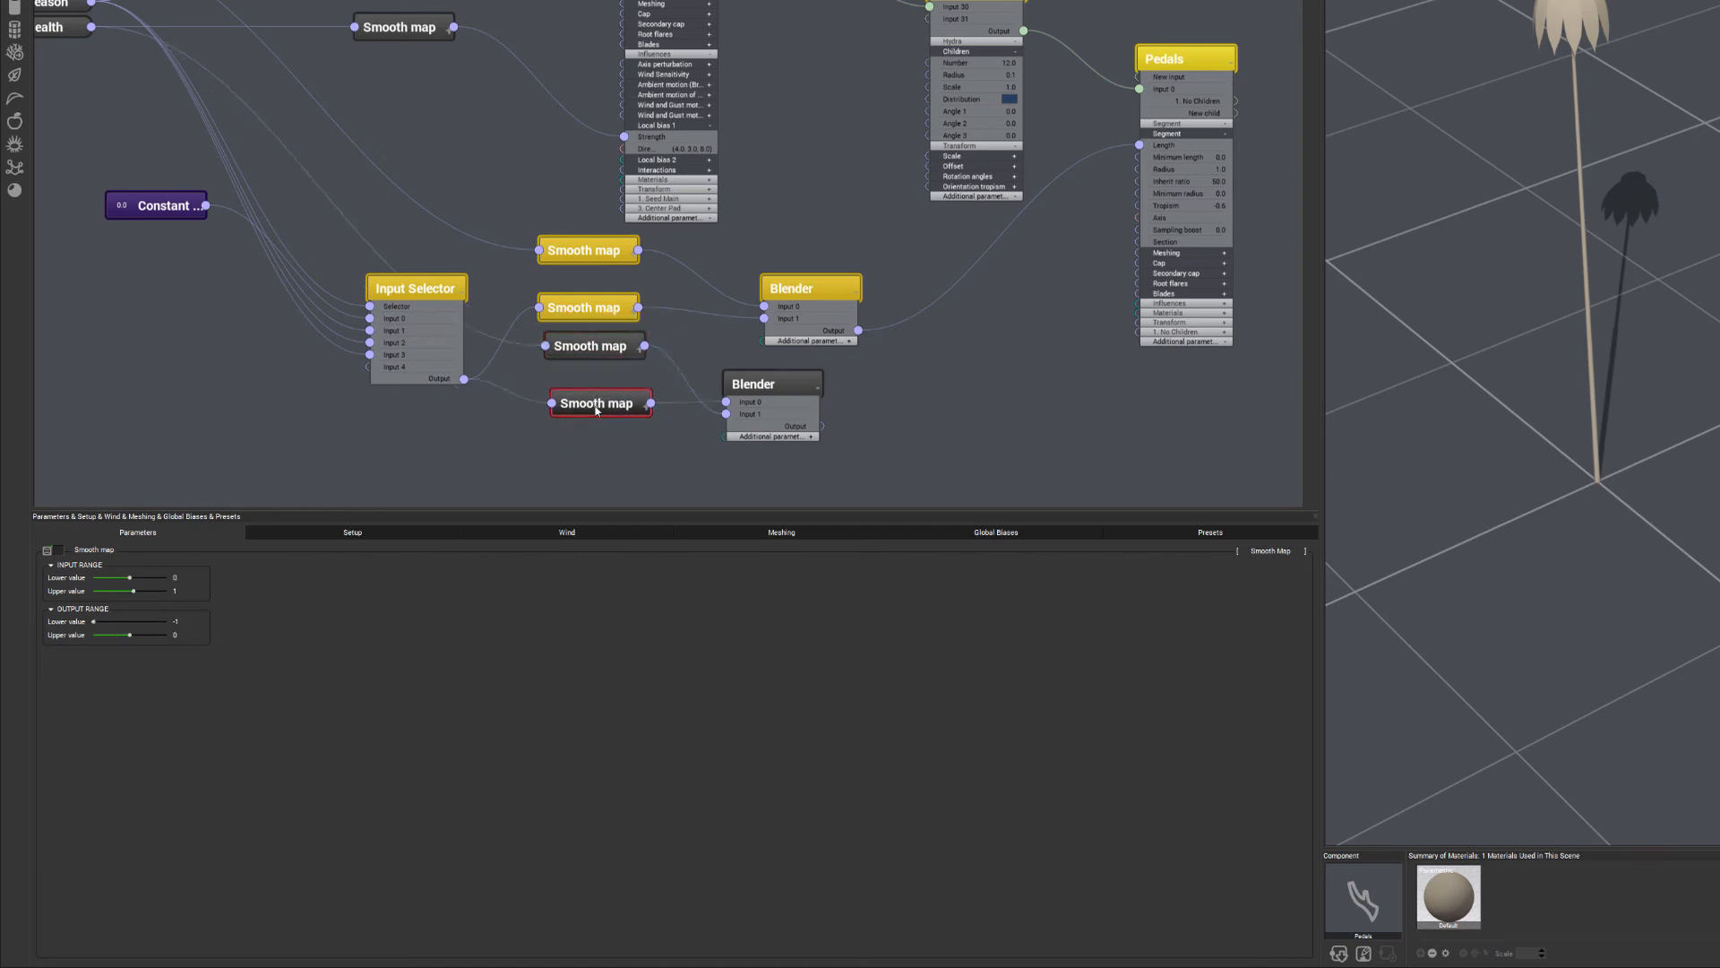
left_click_drag(589, 346, 616, 429)
left_click(615, 436)
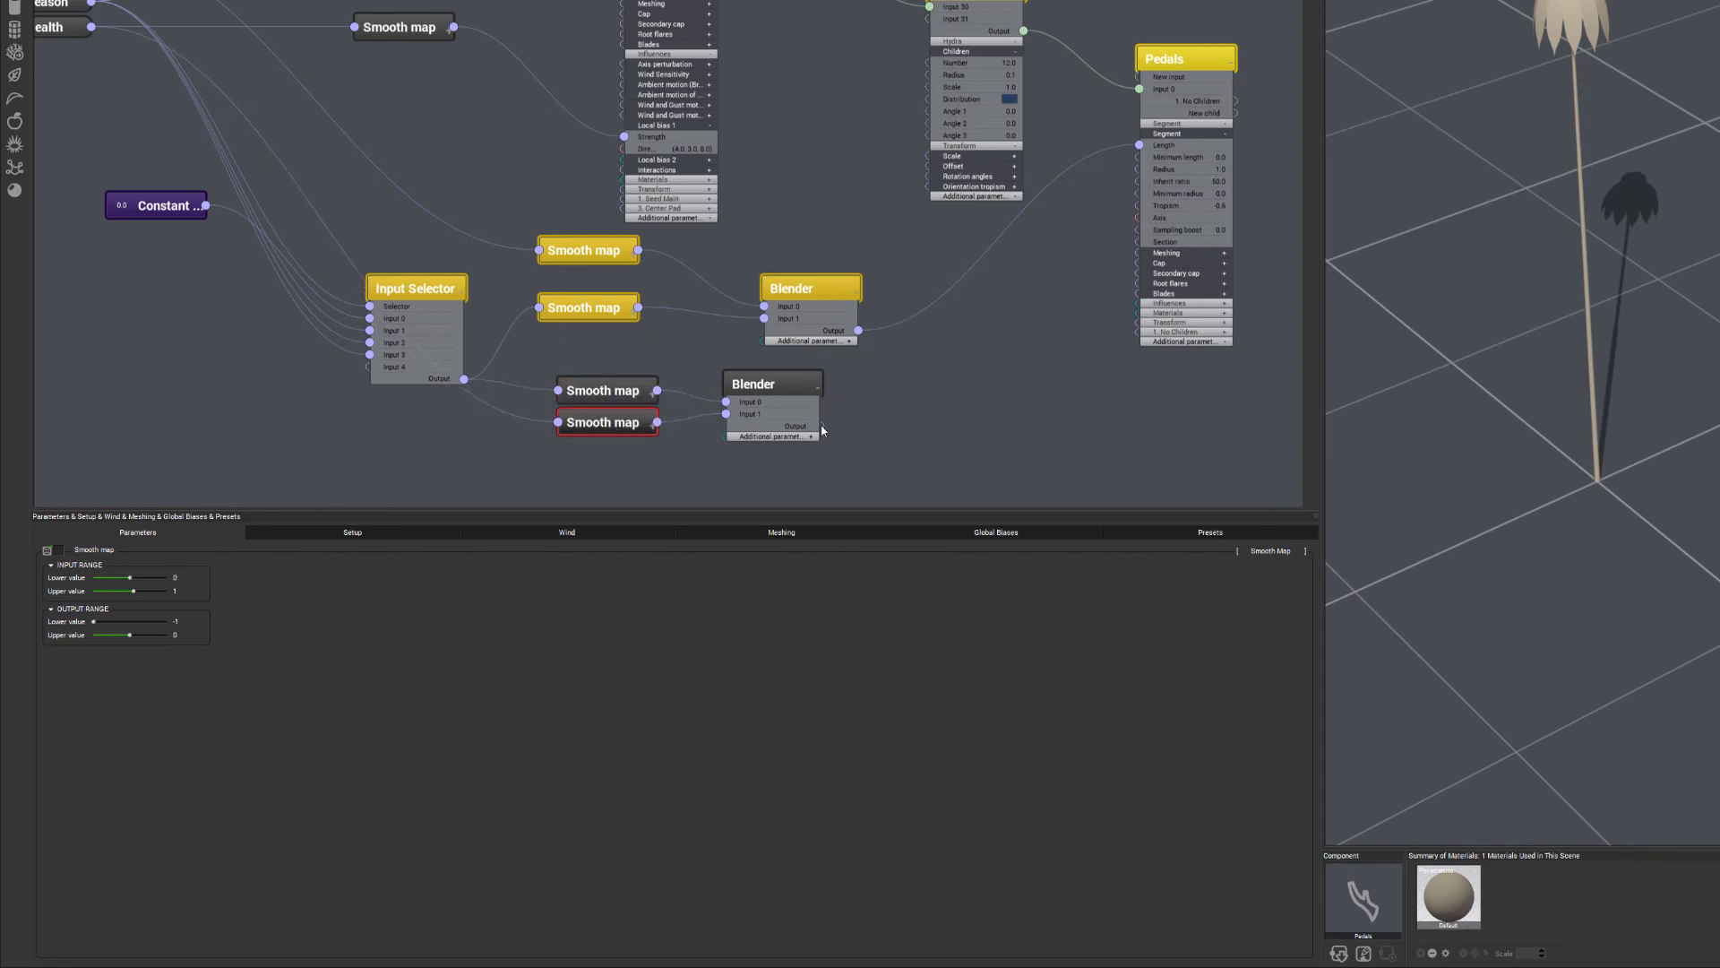
left_click_drag(1057, 255, 1139, 205)
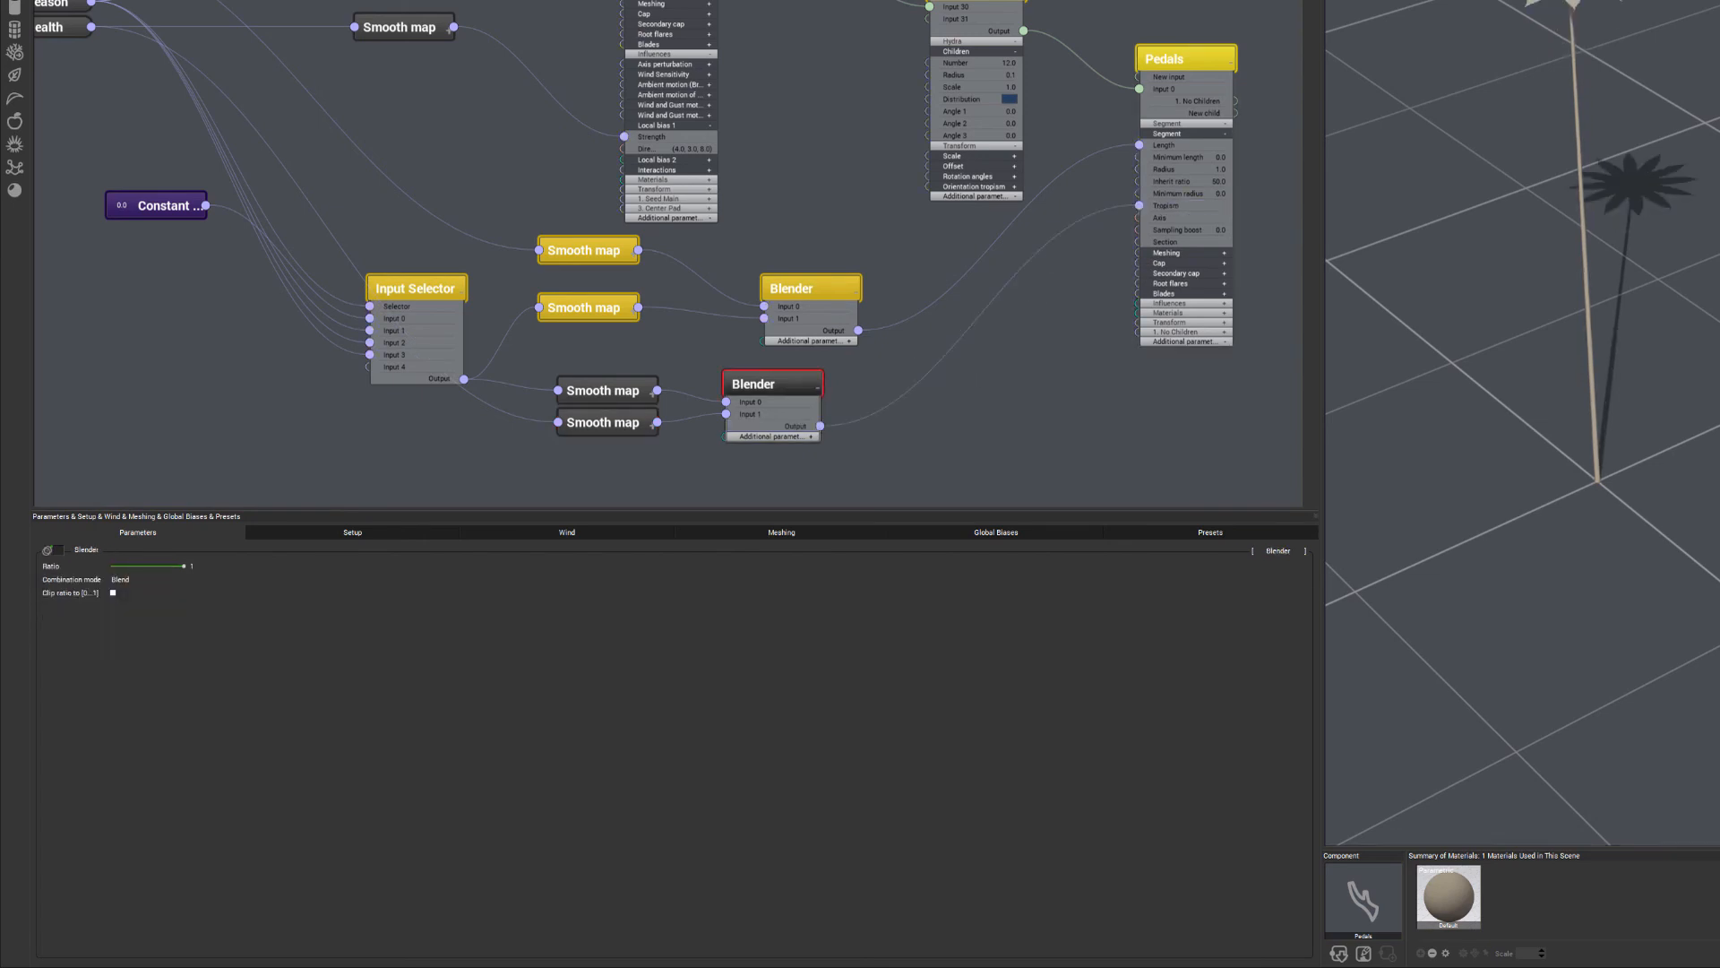
Test the petal tropism by lowering the plant's Health to its minimum and back to 100%, with Season at 80%.
left_click(353, 536)
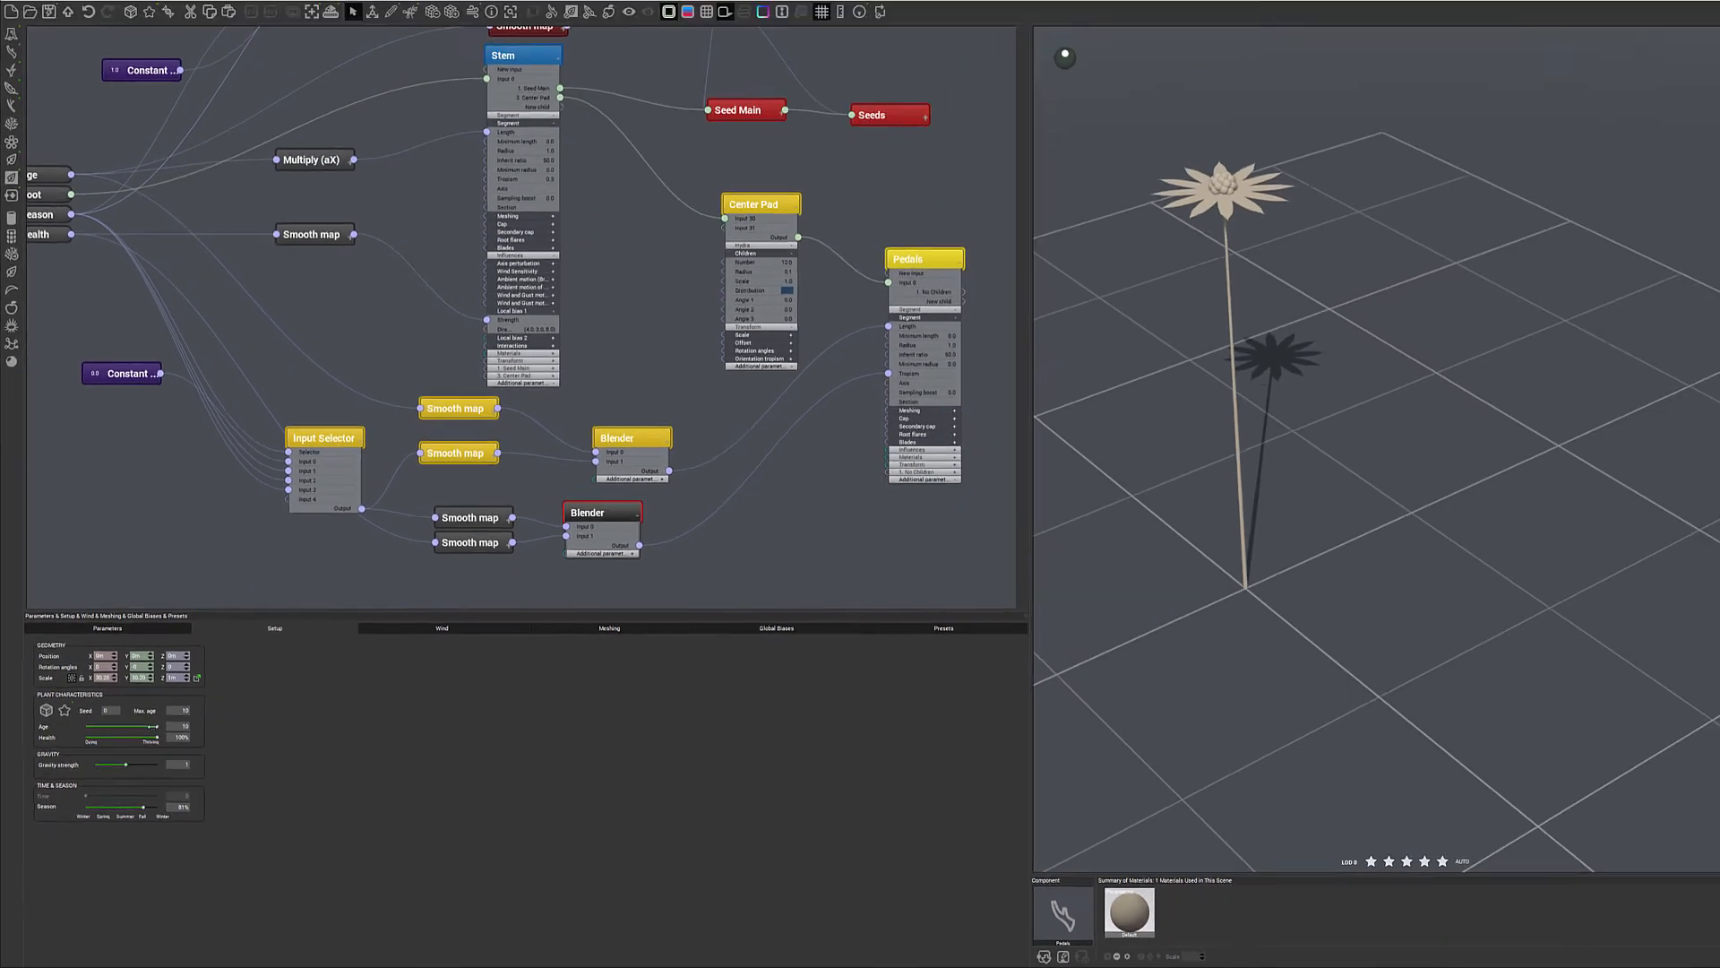
left_click_drag(154, 741, 21, 736)
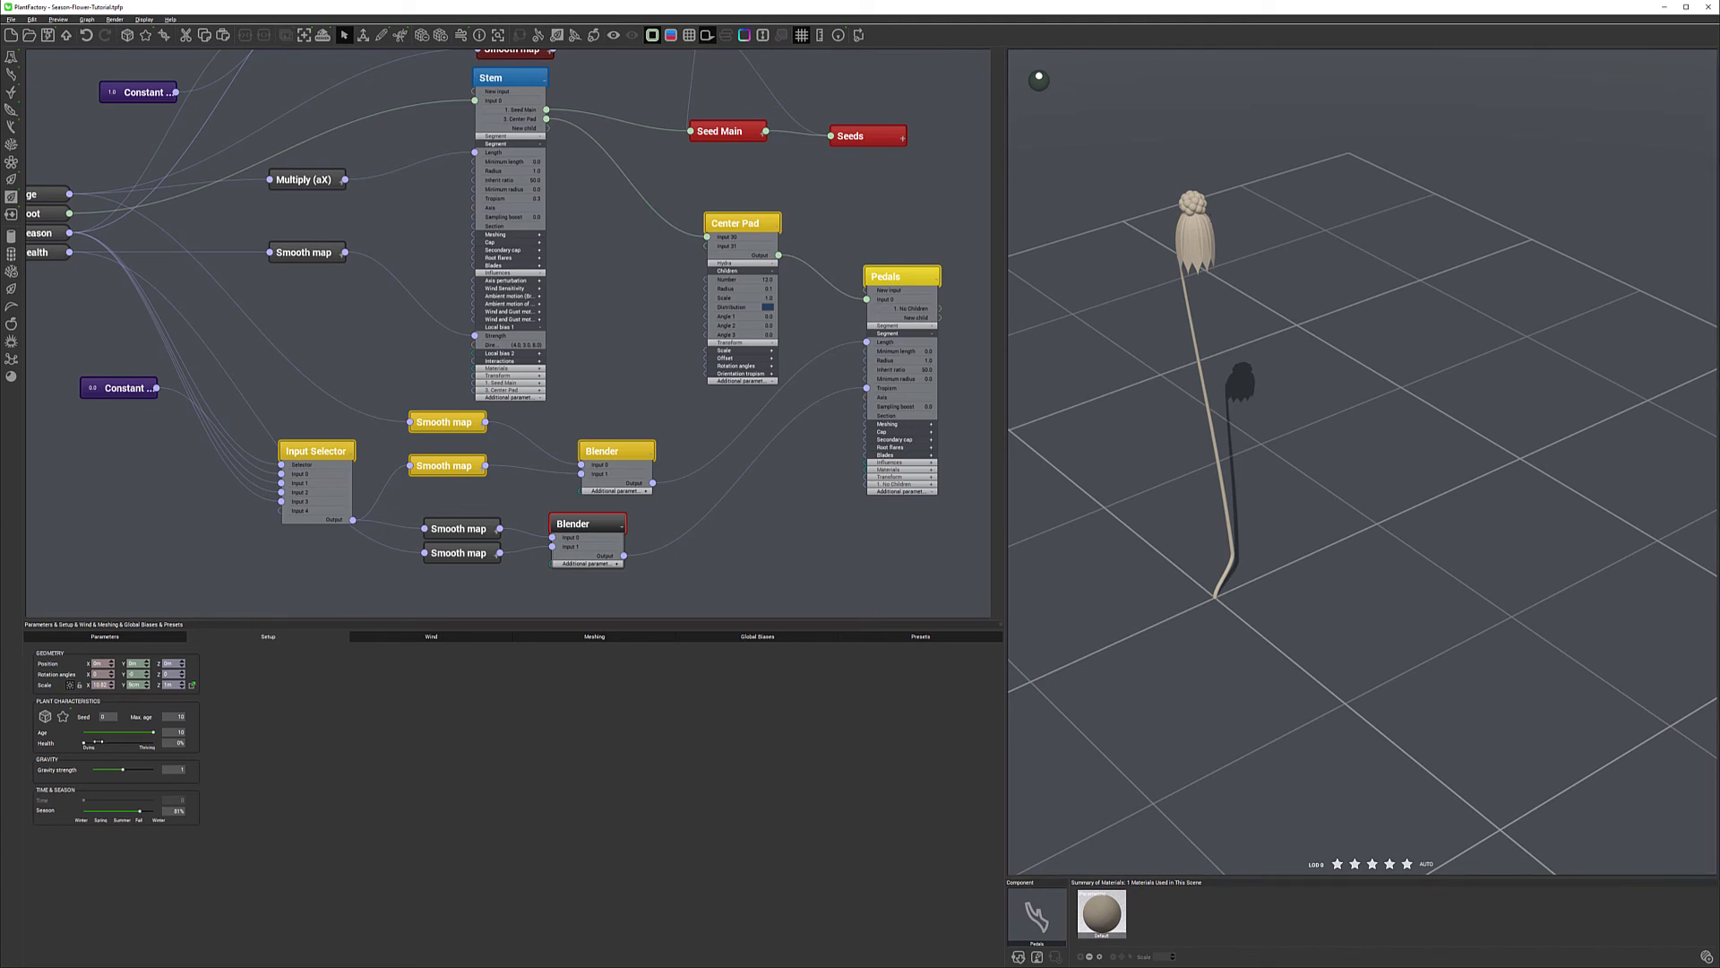
left_click_drag(109, 743, 143, 741)
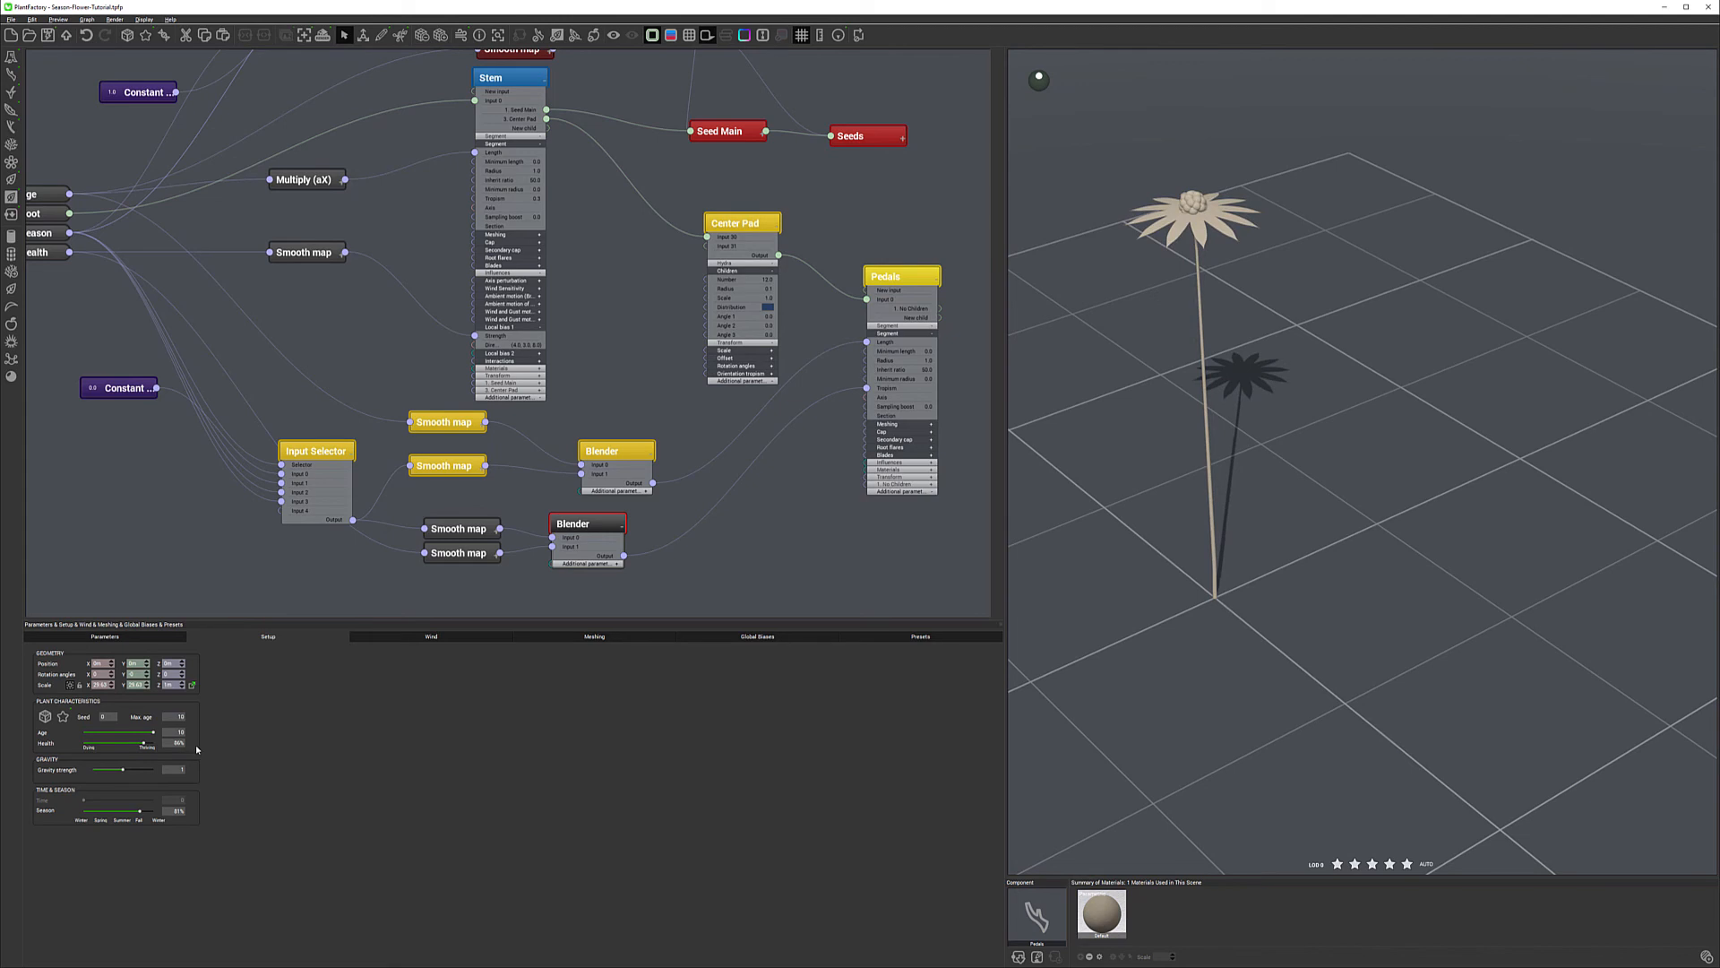
left_click_drag(144, 743, 157, 744)
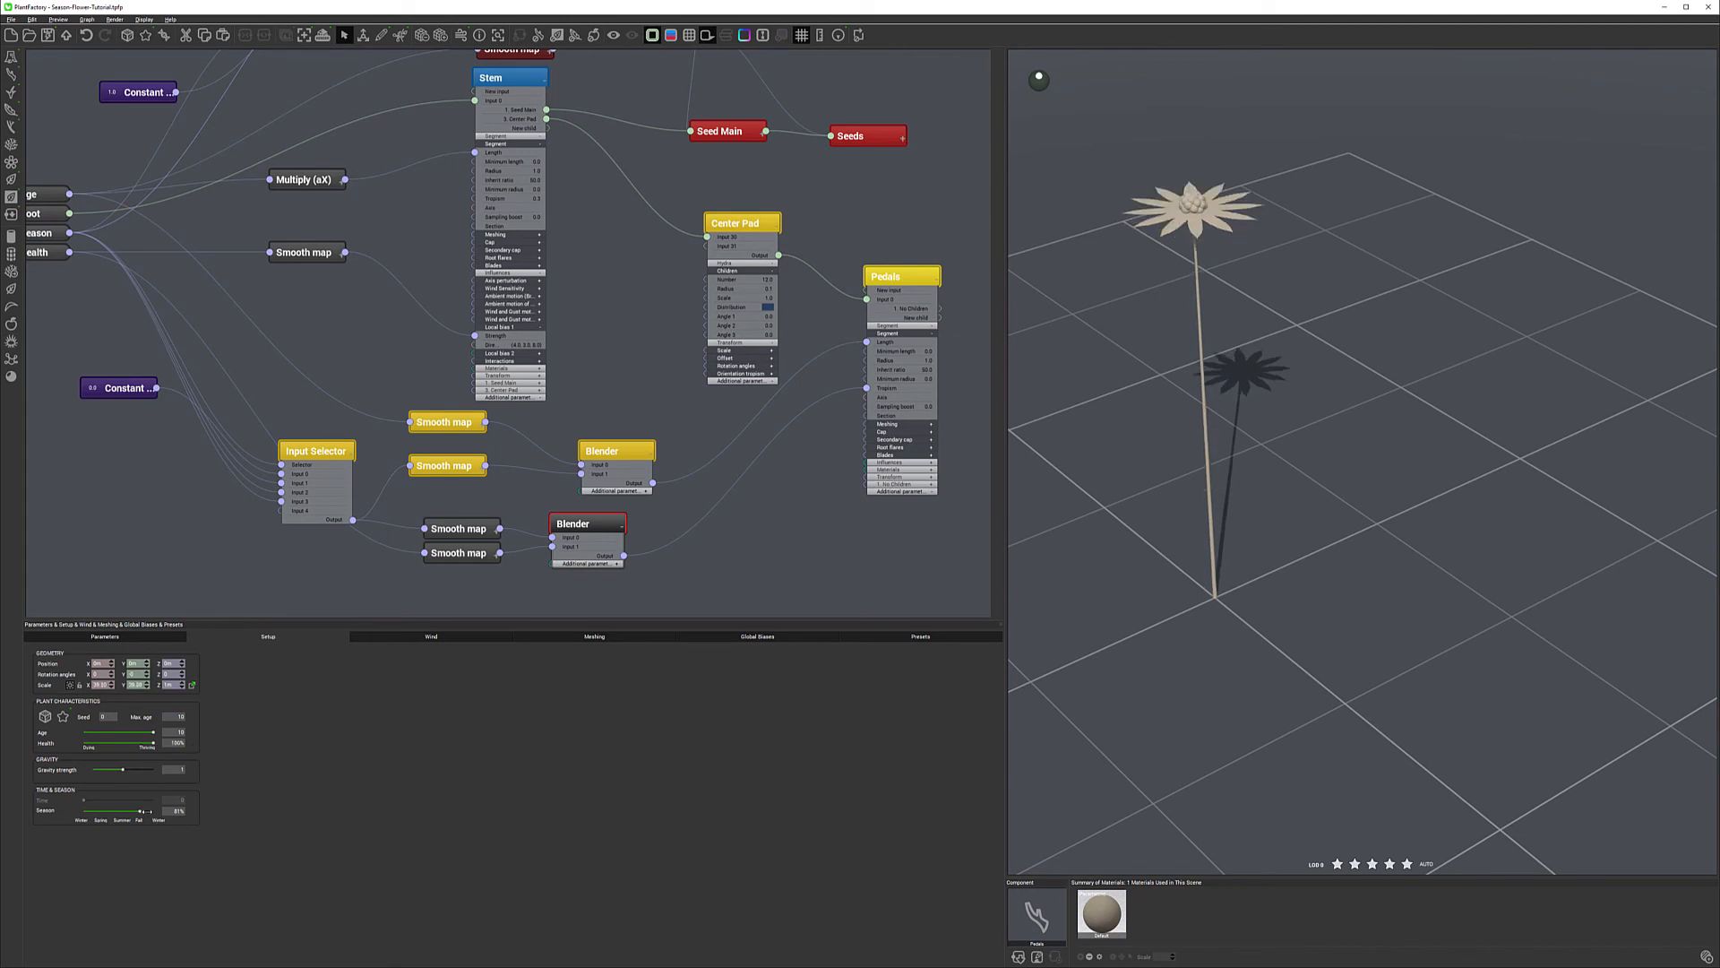
mouse_move(143, 811)
left_mouse_down()
mouse_move(98, 811)
mouse_move(139, 812)
left_mouse_up()
Move the upper uncolored Smooth map up slightly and inspect the lower one's output in the Node Observer.
left_click_drag(465, 532, 465, 518)
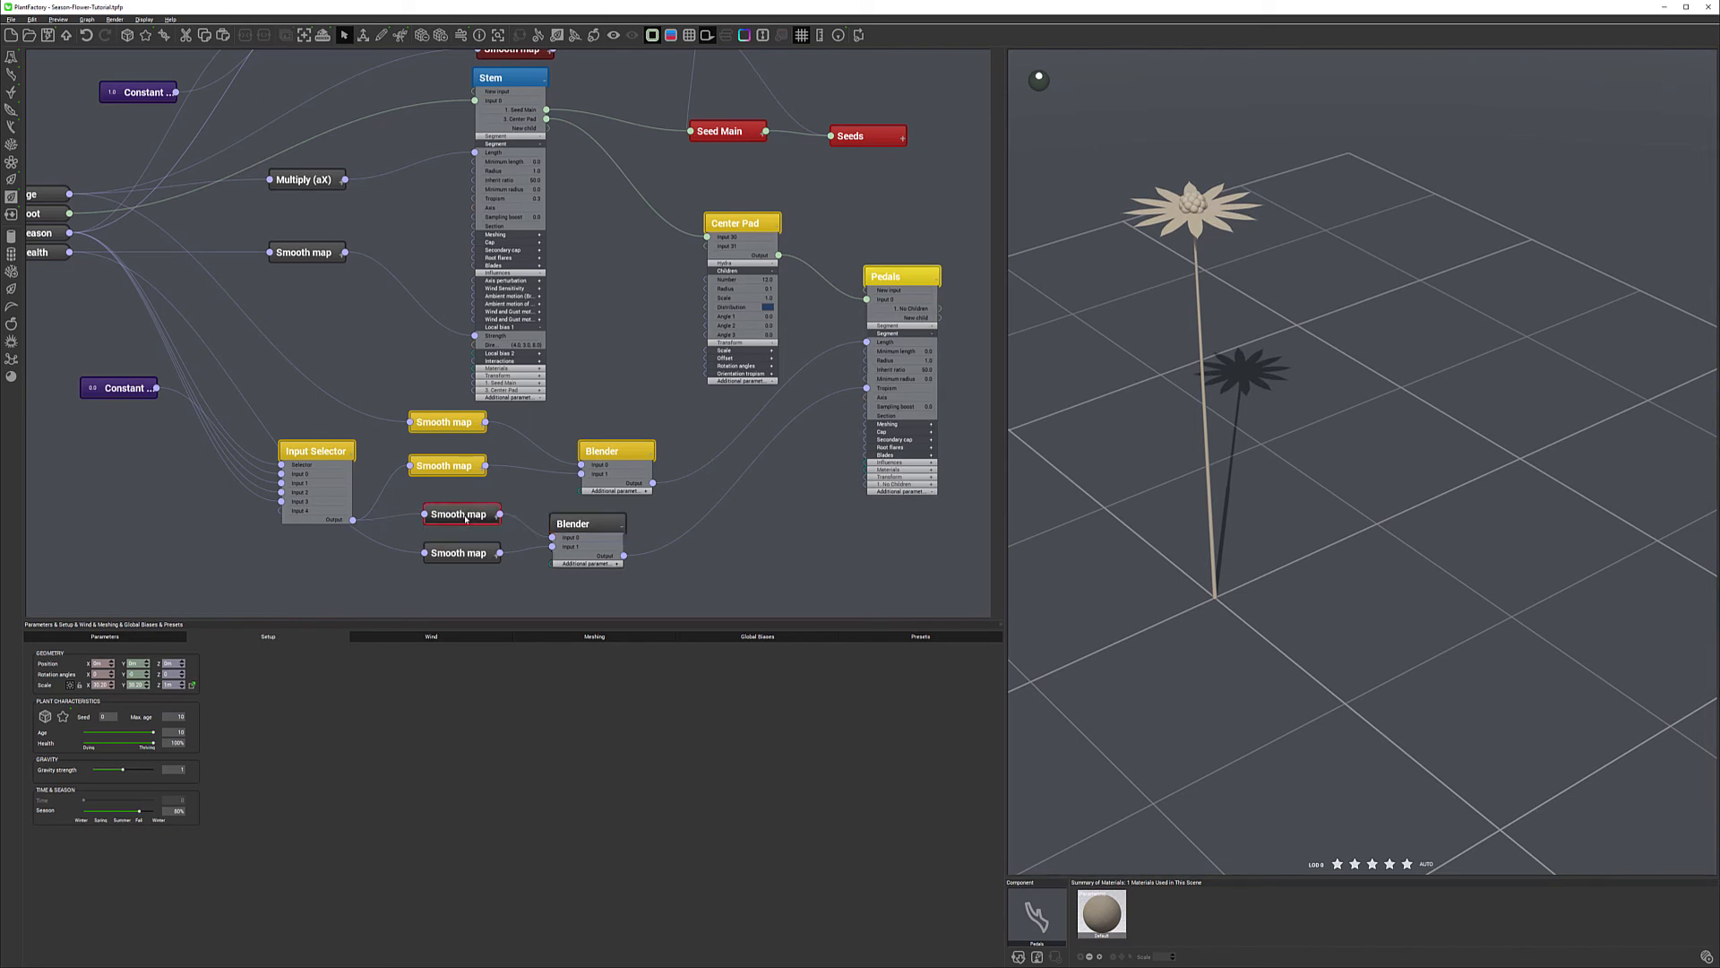
left_click(144, 19)
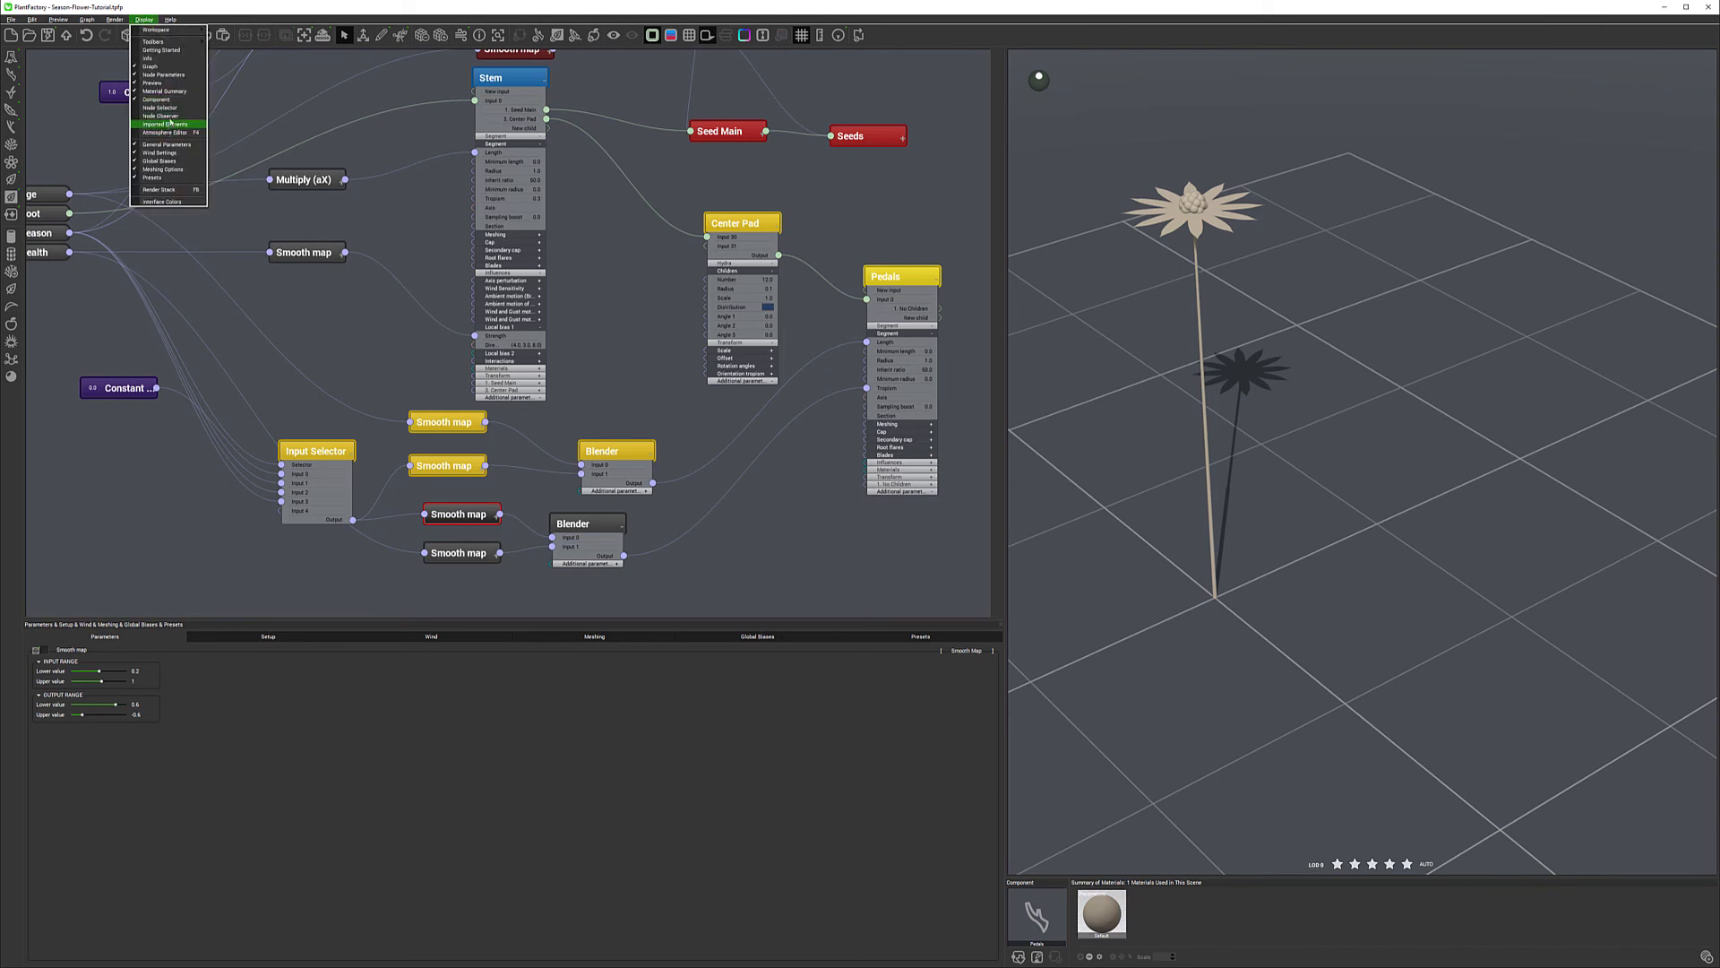
left_click(170, 117)
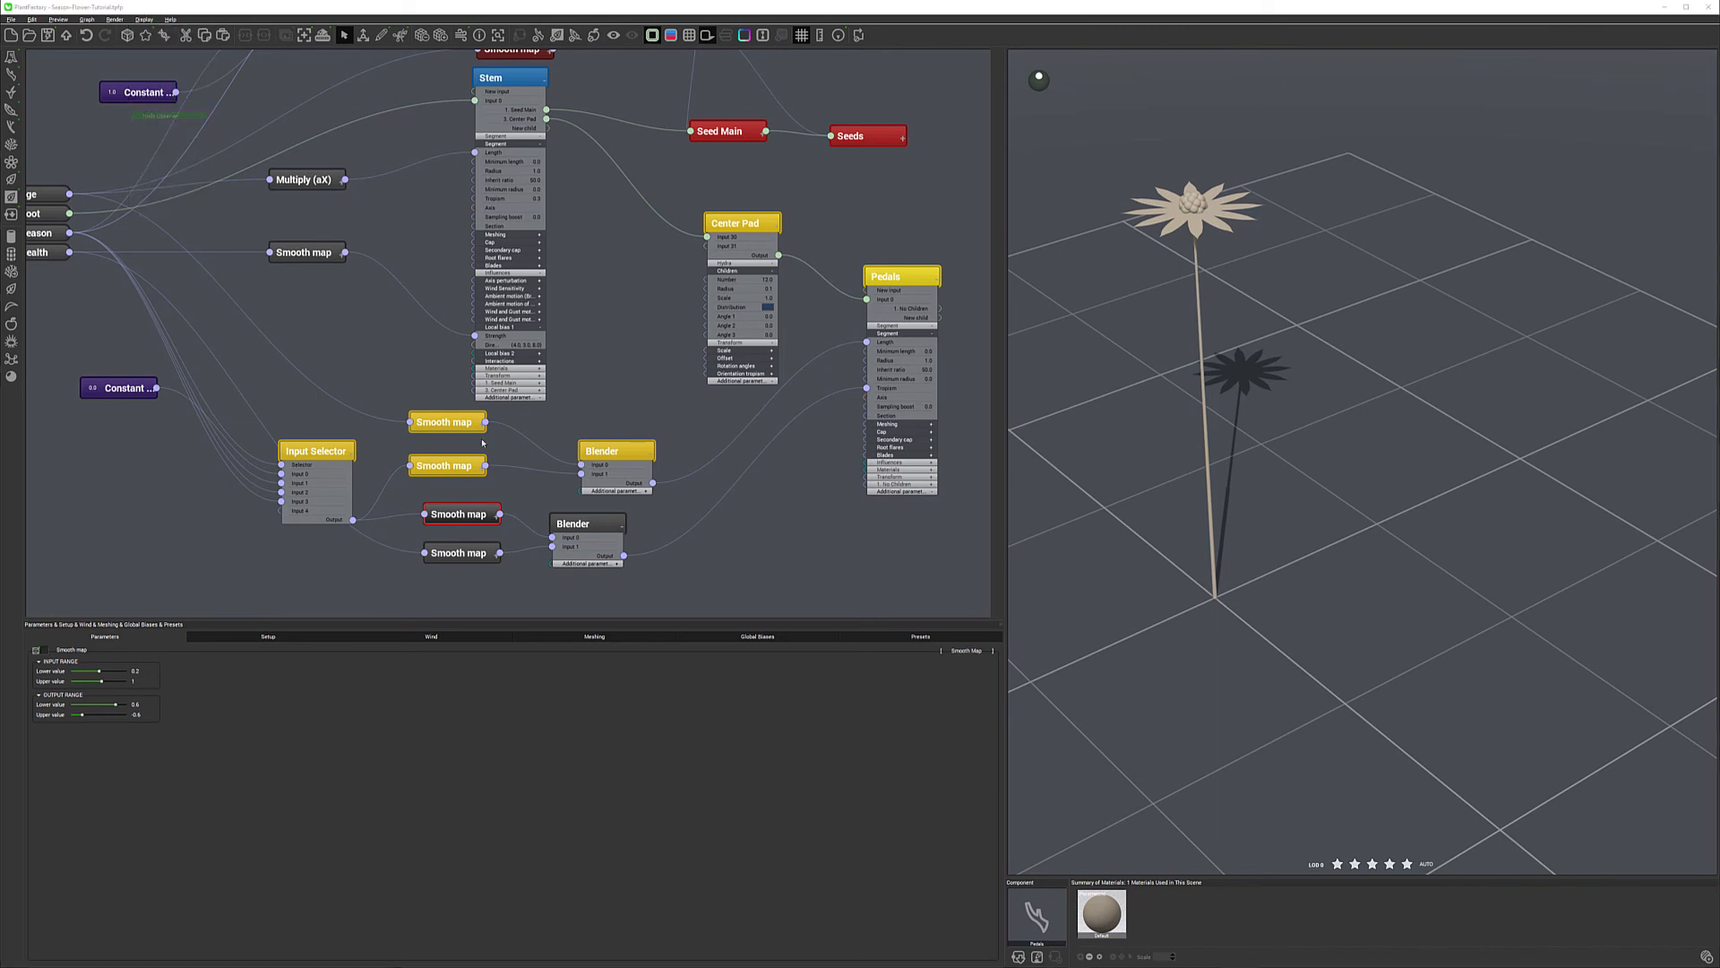
left_click_drag(786, 130, 417, 195)
left_click(459, 552)
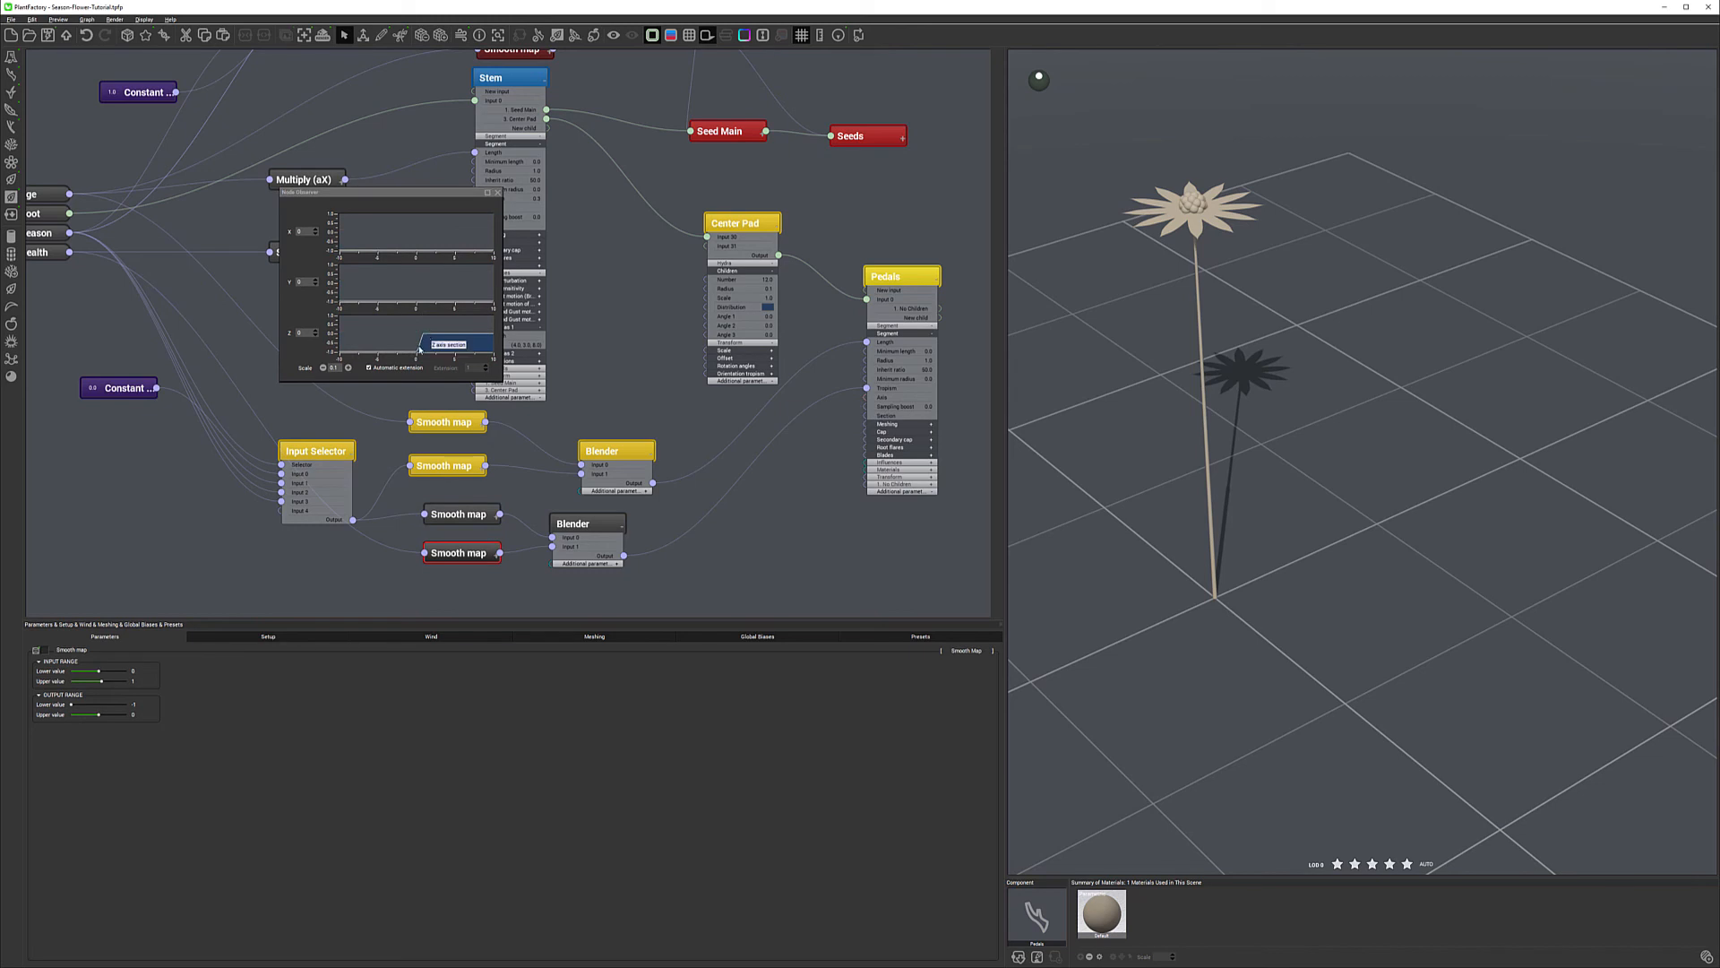
left_click(498, 193)
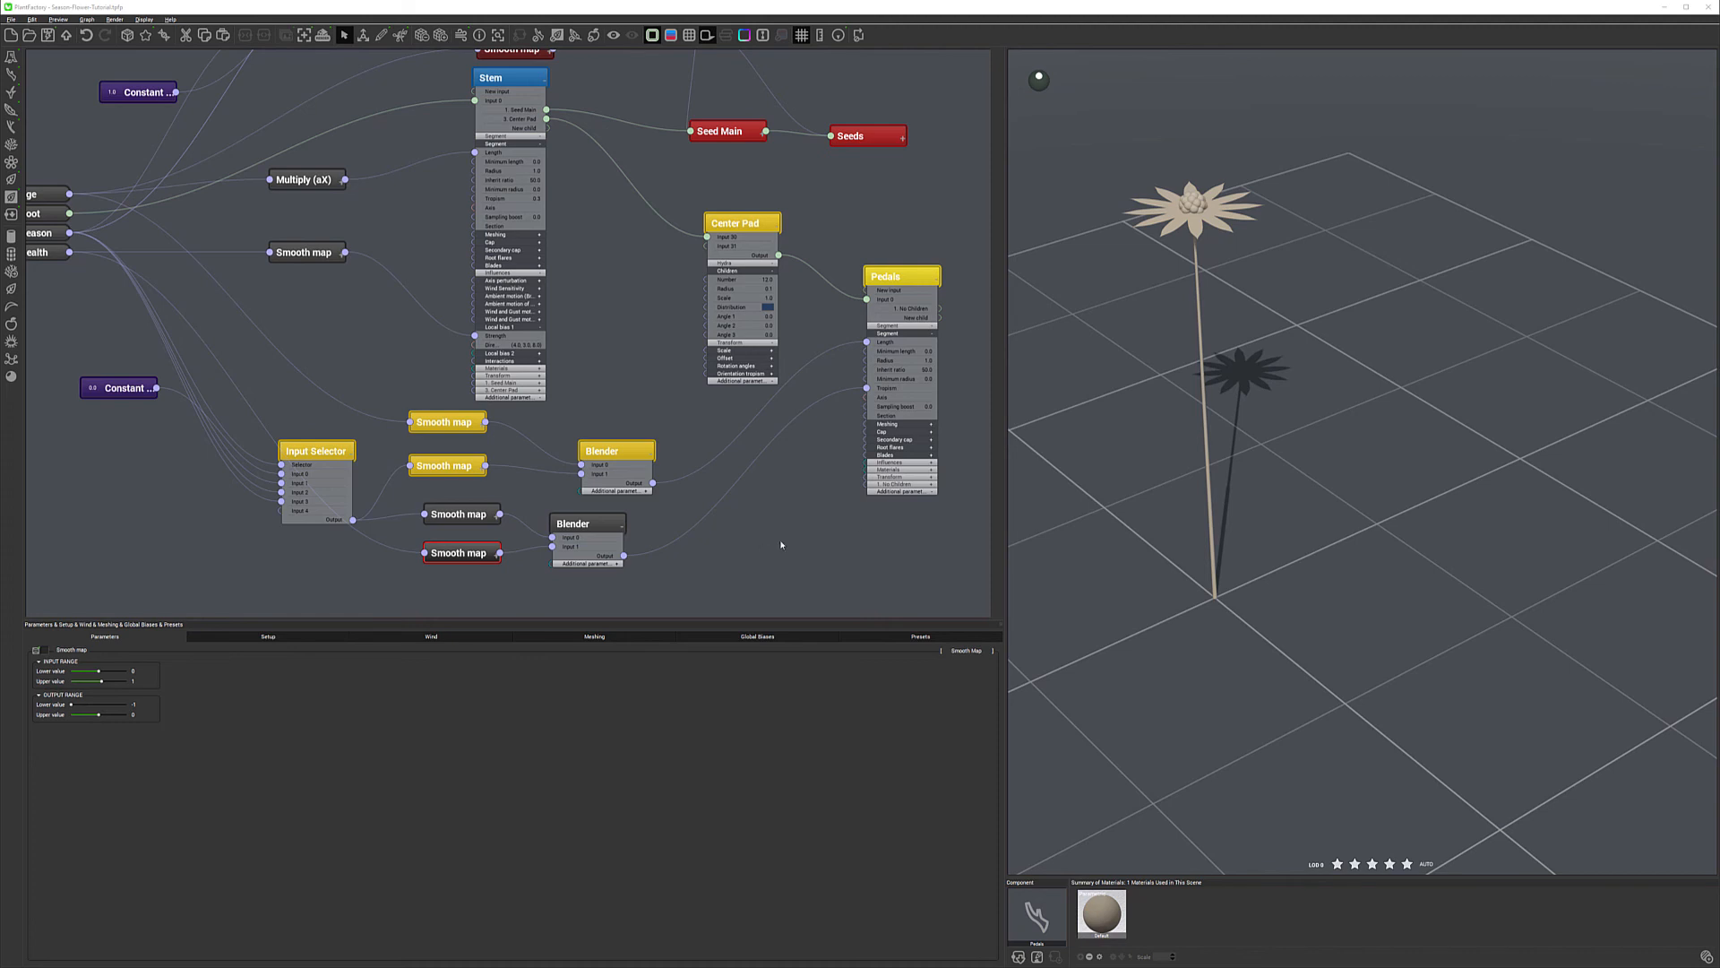
Delete the link between the lower uncolored Smooth map and its Blender, and reconnect it to Input 1.
left_click(448, 514)
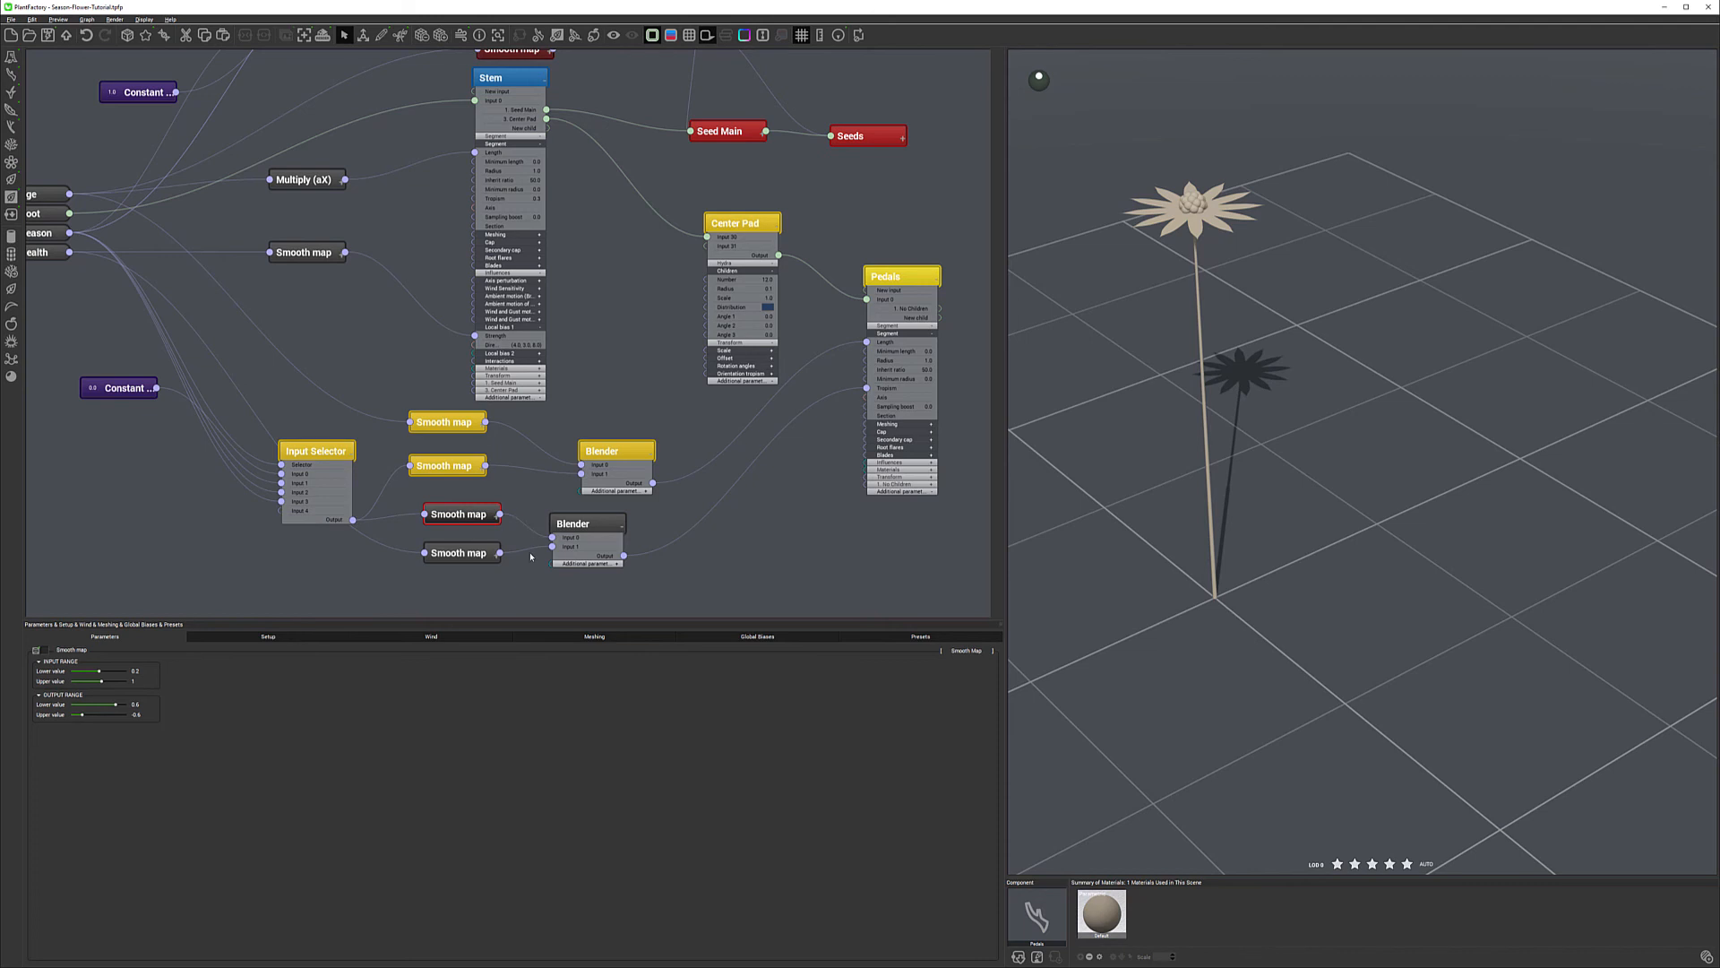
left_click(599, 527)
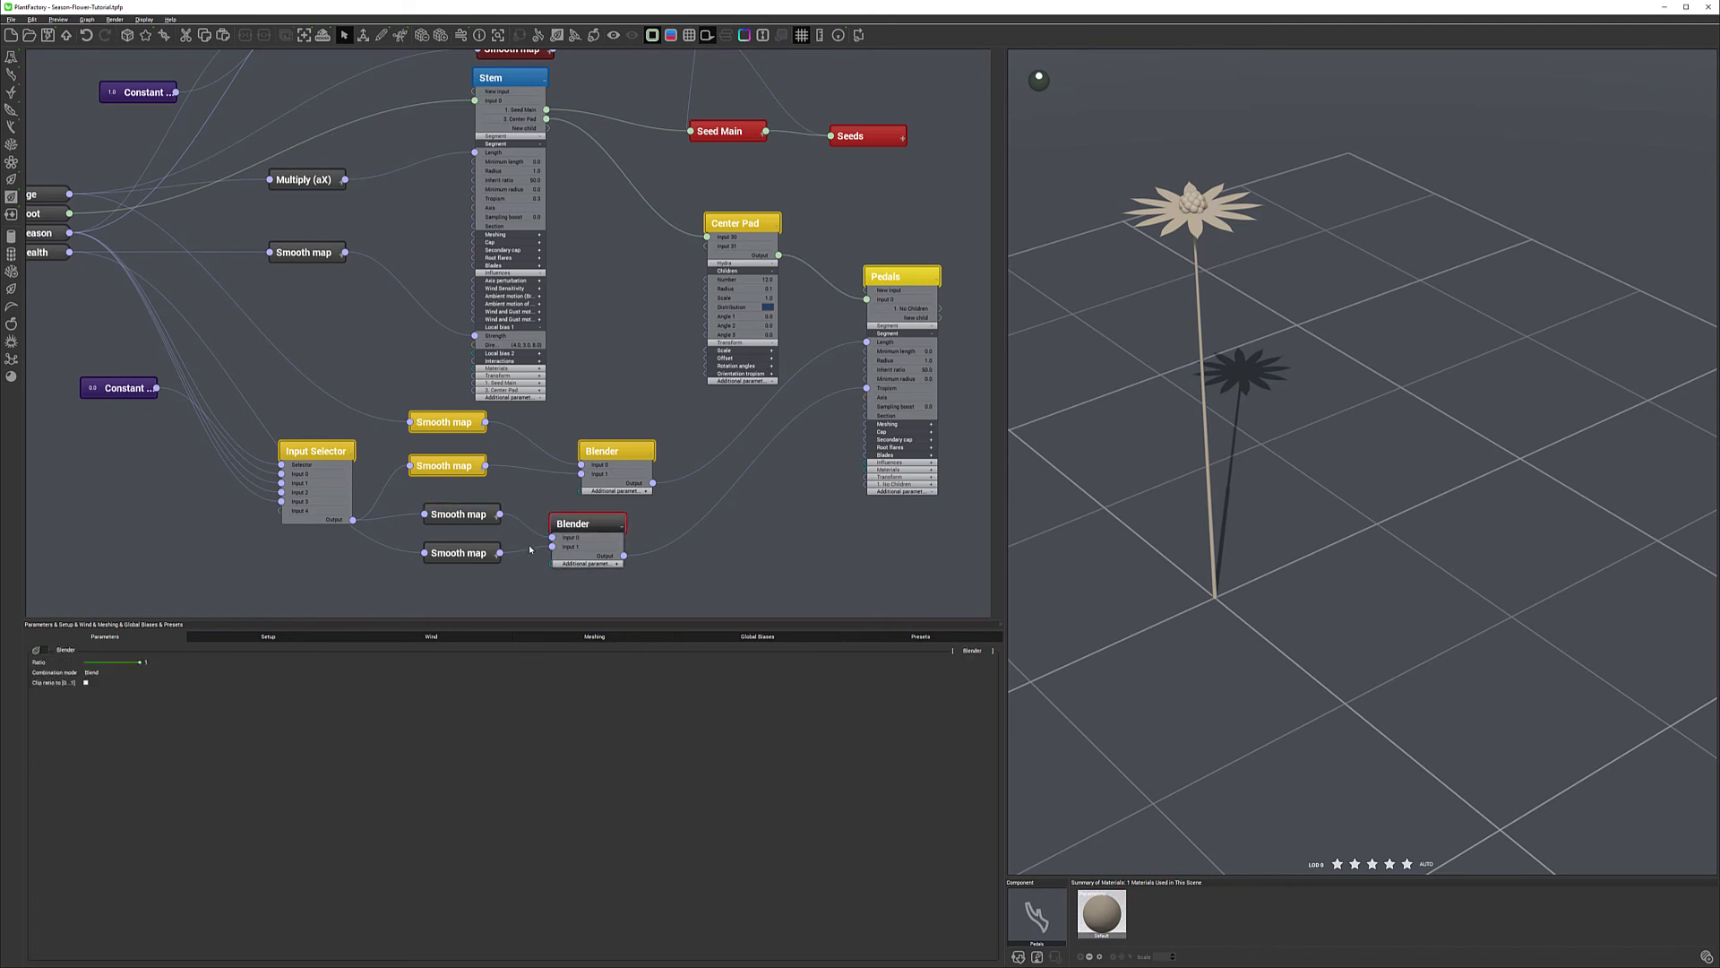
left_click(530, 549)
key("Delete")
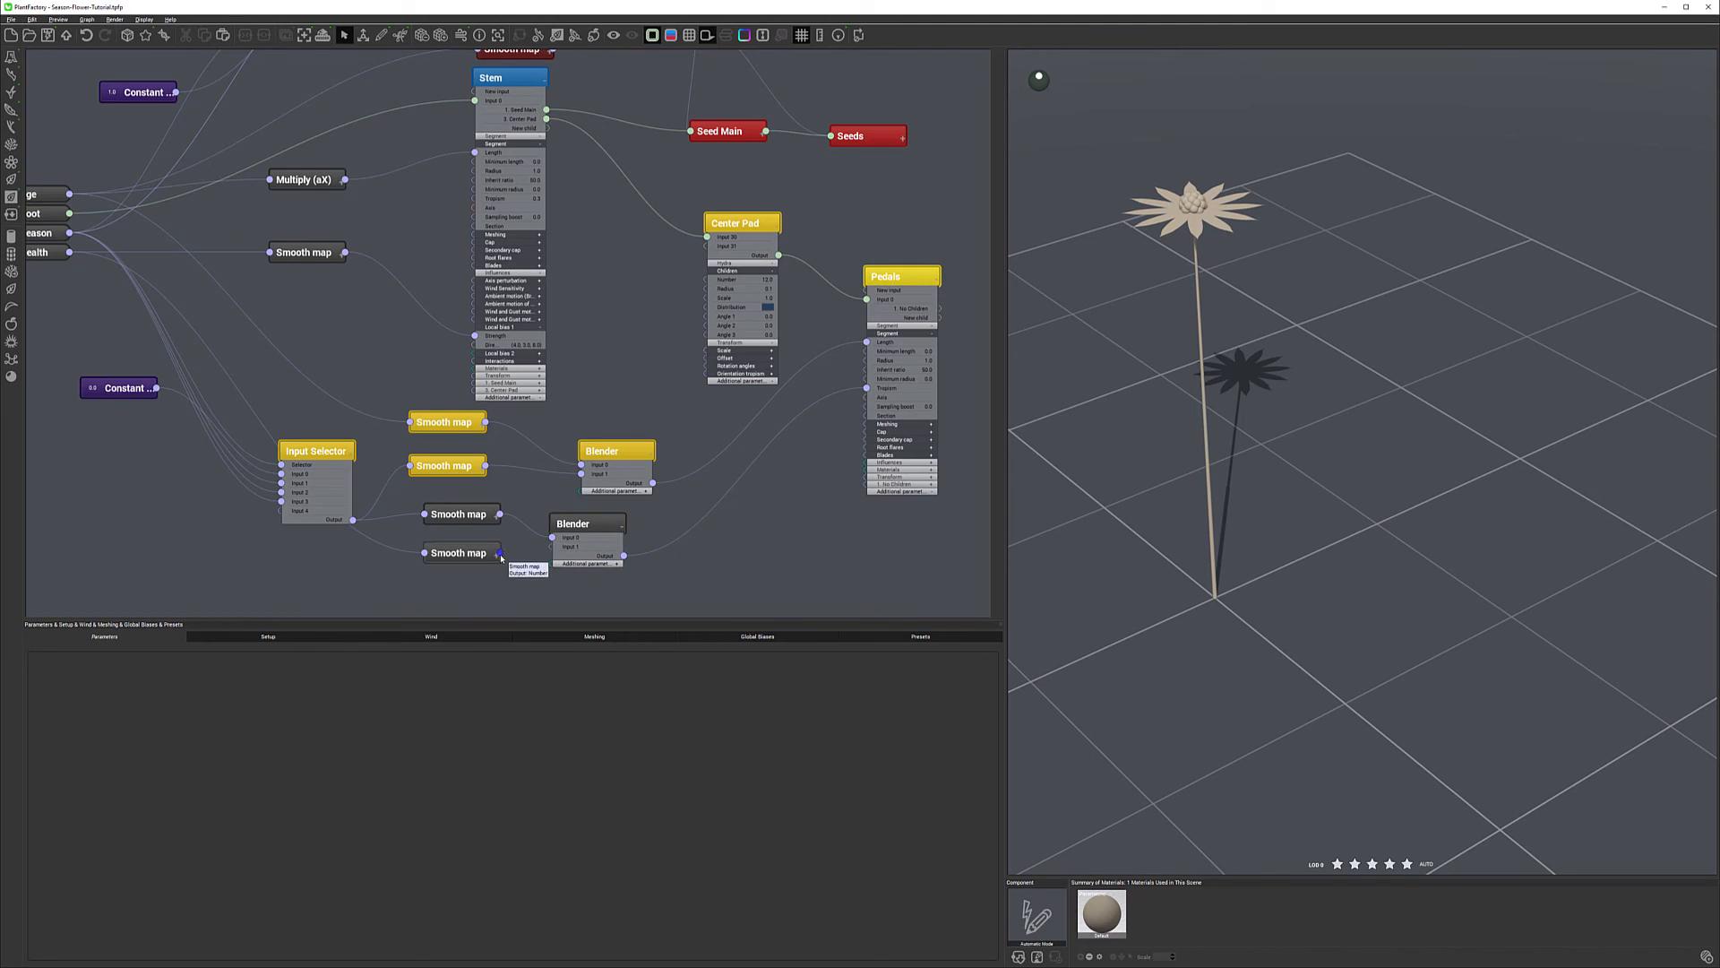
left_click_drag(500, 555, 611, 526)
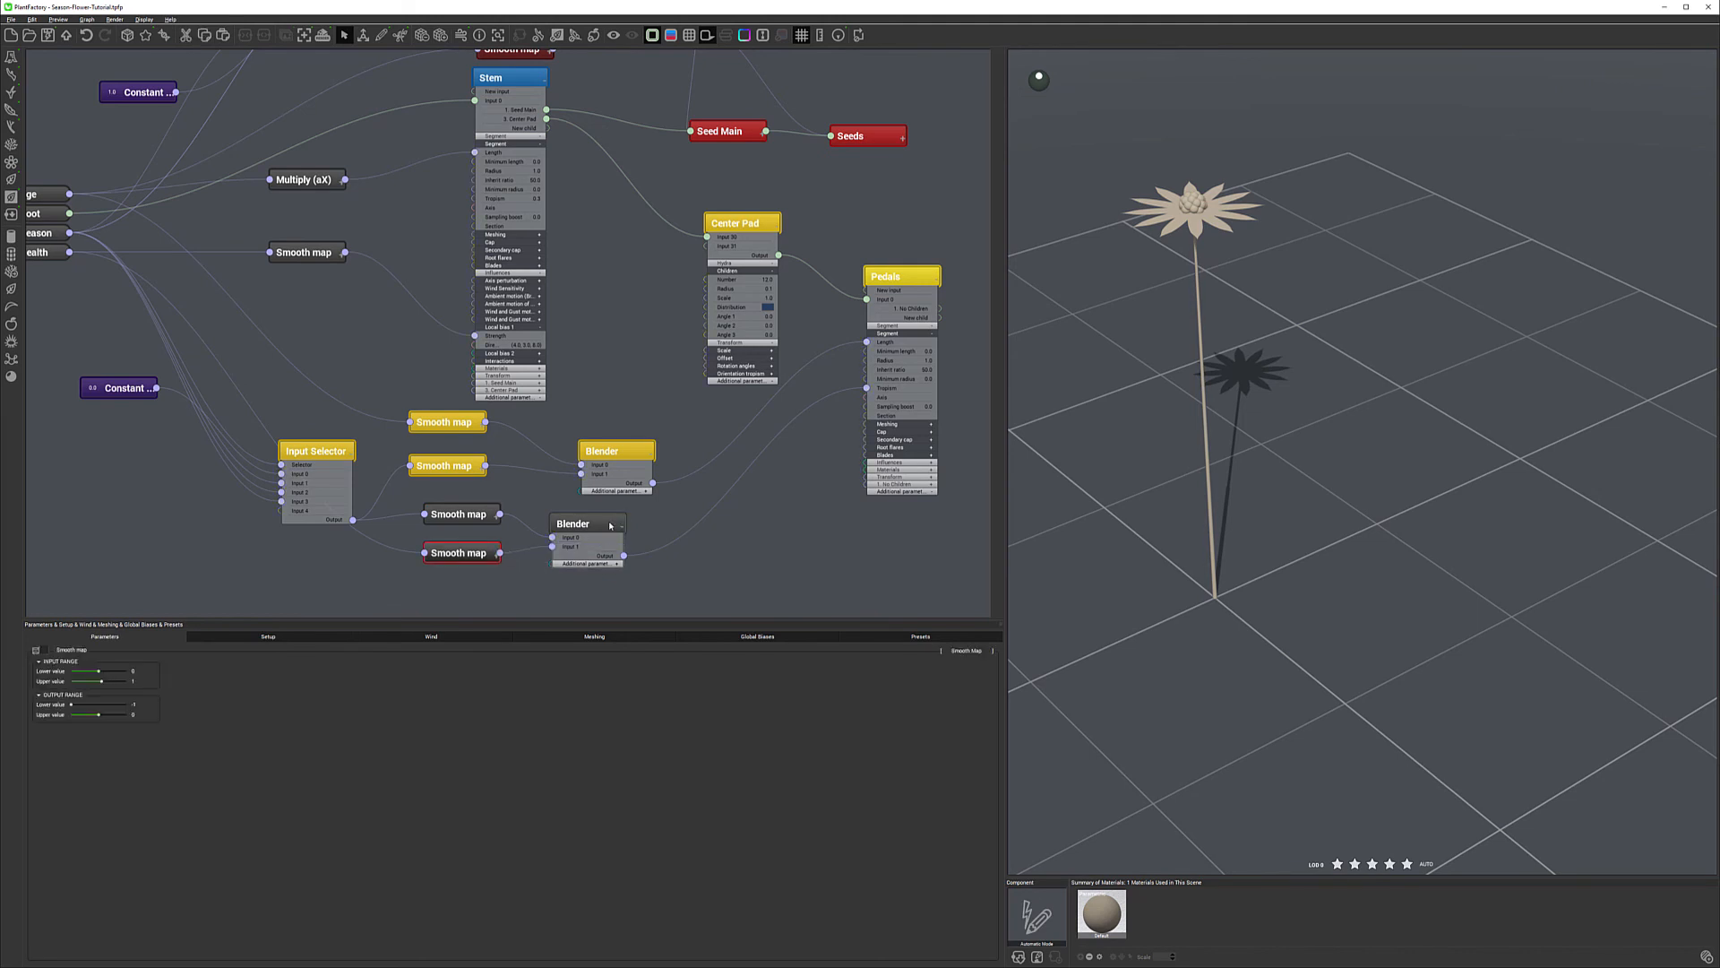
Set the lower Blender's combination mode to Add and its ratio to 1.
left_click(610, 526)
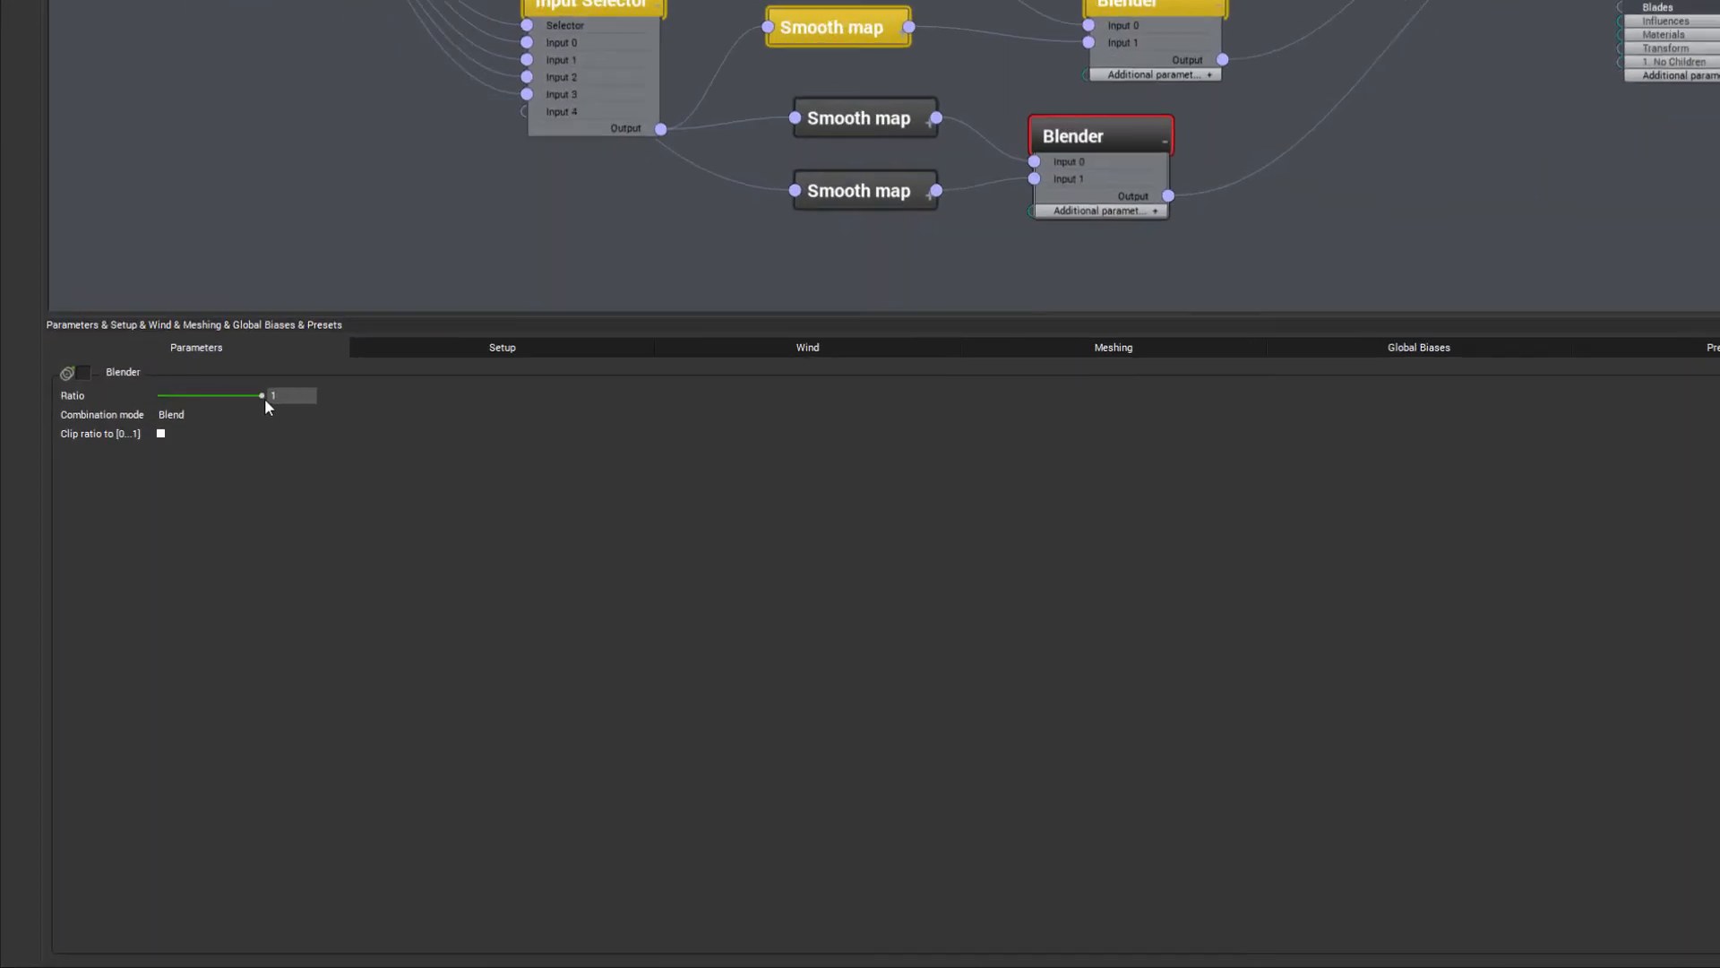
left_click_drag(262, 395, 154, 395)
left_click(299, 396)
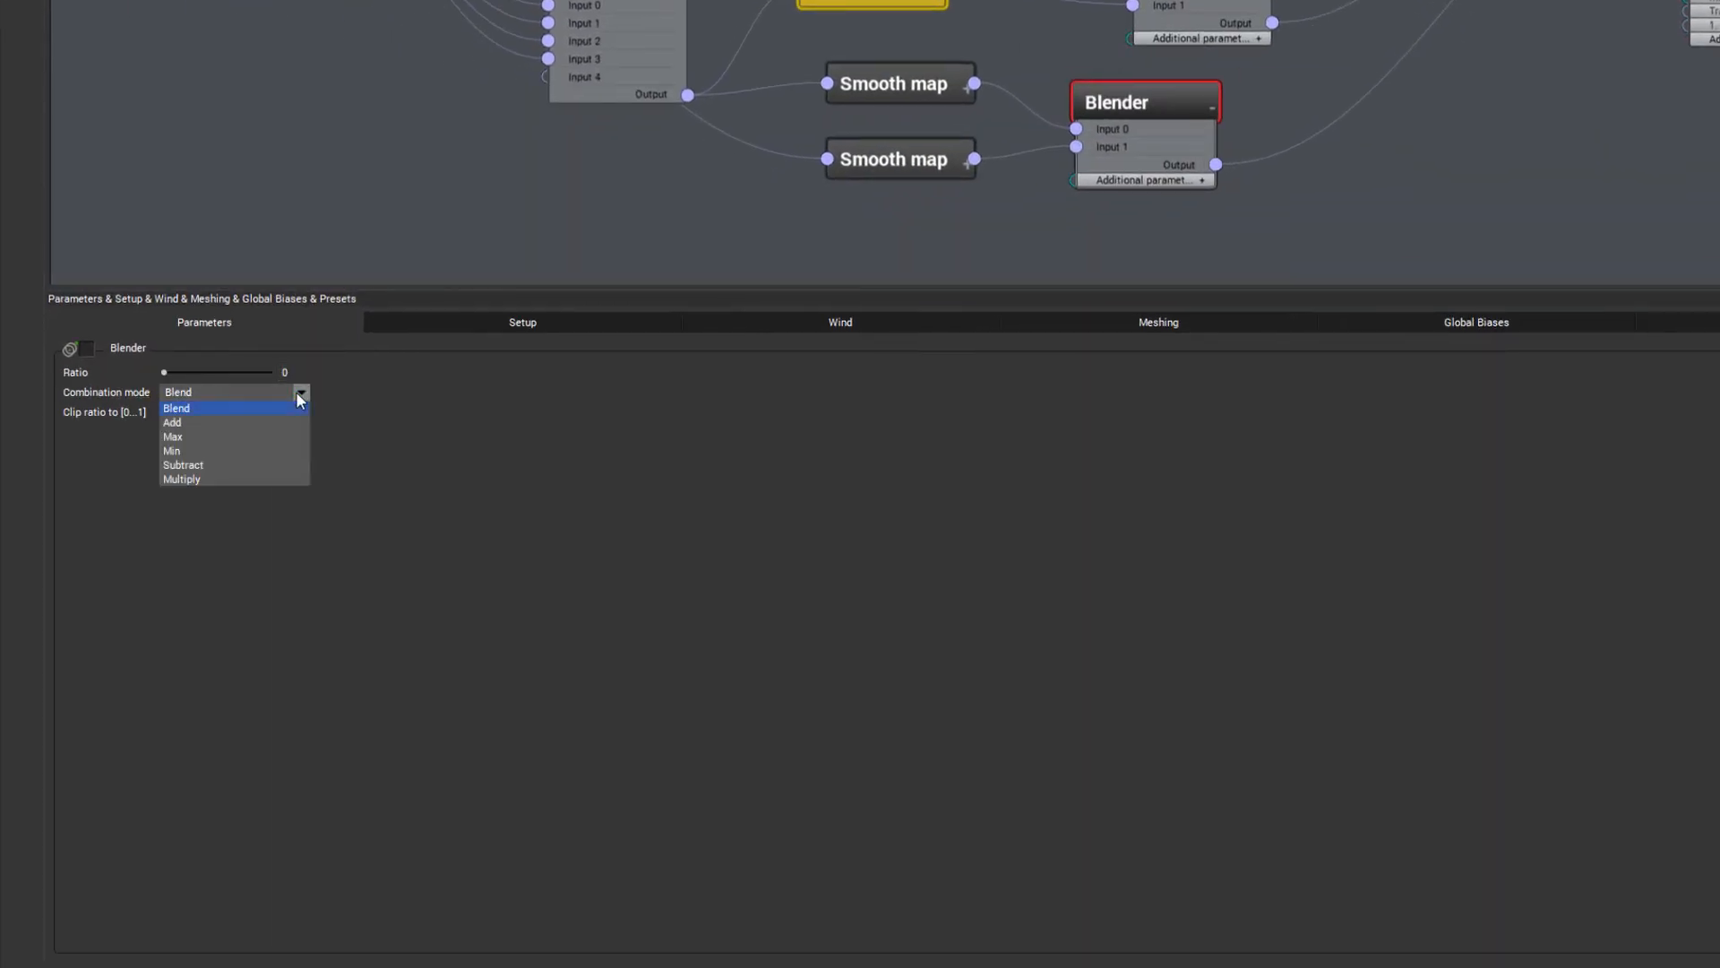
left_click(235, 421)
left_click_drag(165, 371, 368, 369)
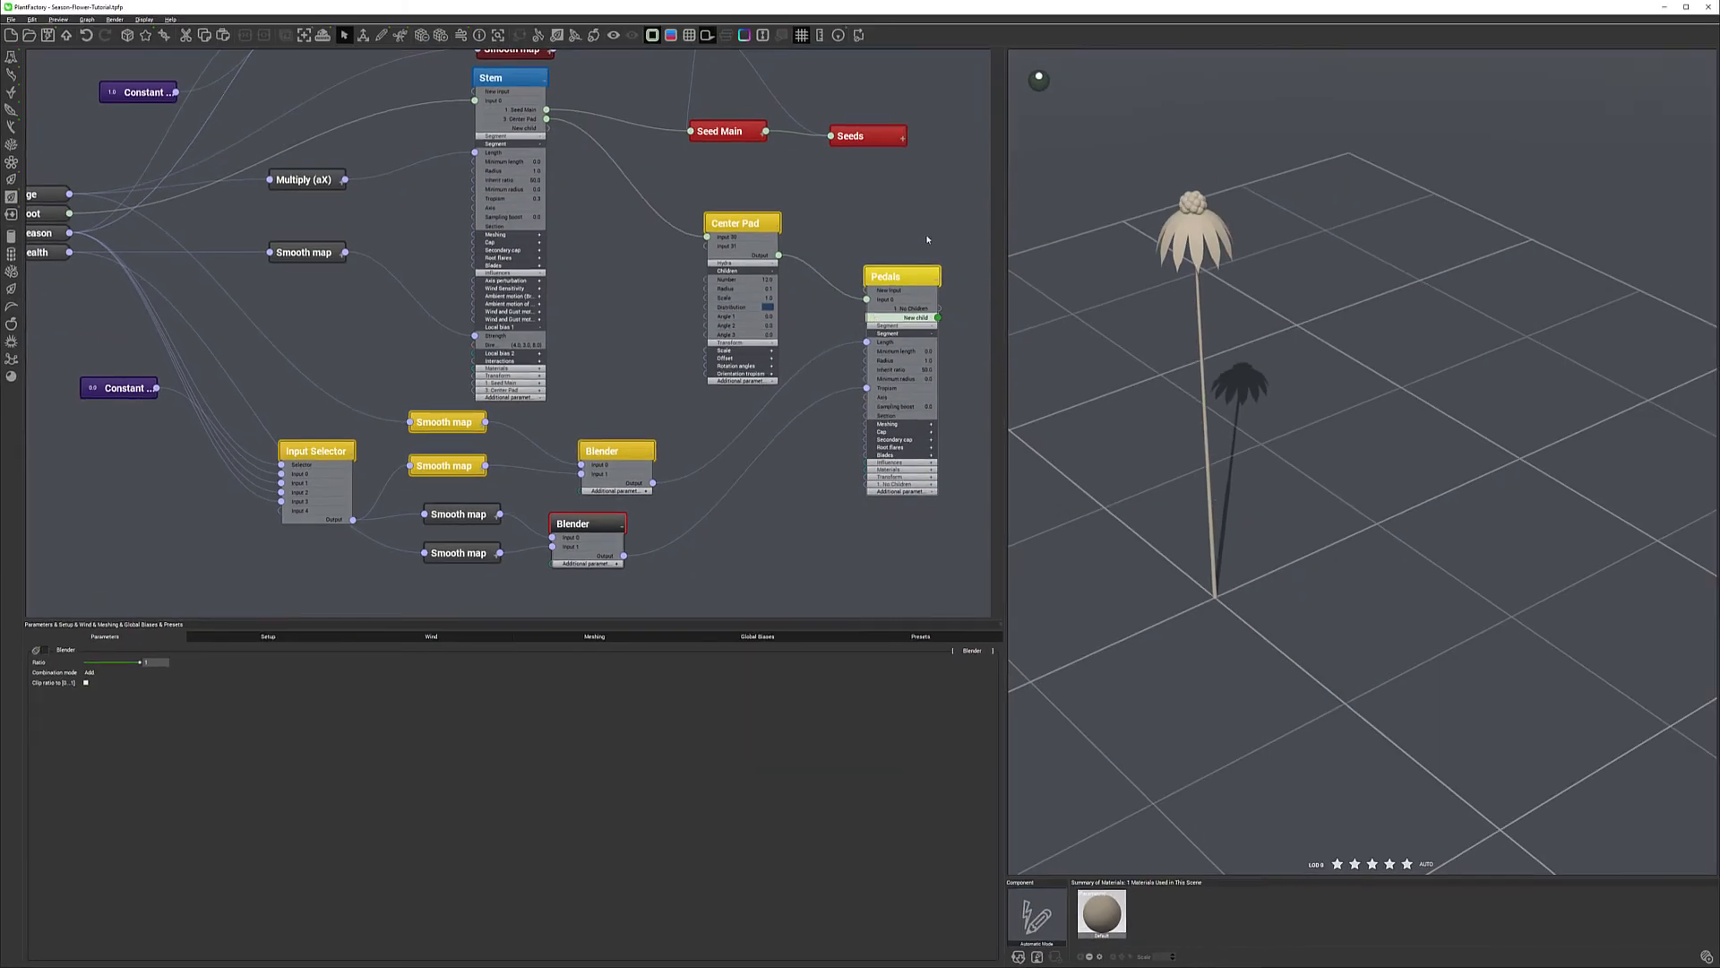
Test the petals by lowering Season to 49%, reducing Health to 21%, and raising Season to 89%.
left_click(258, 640)
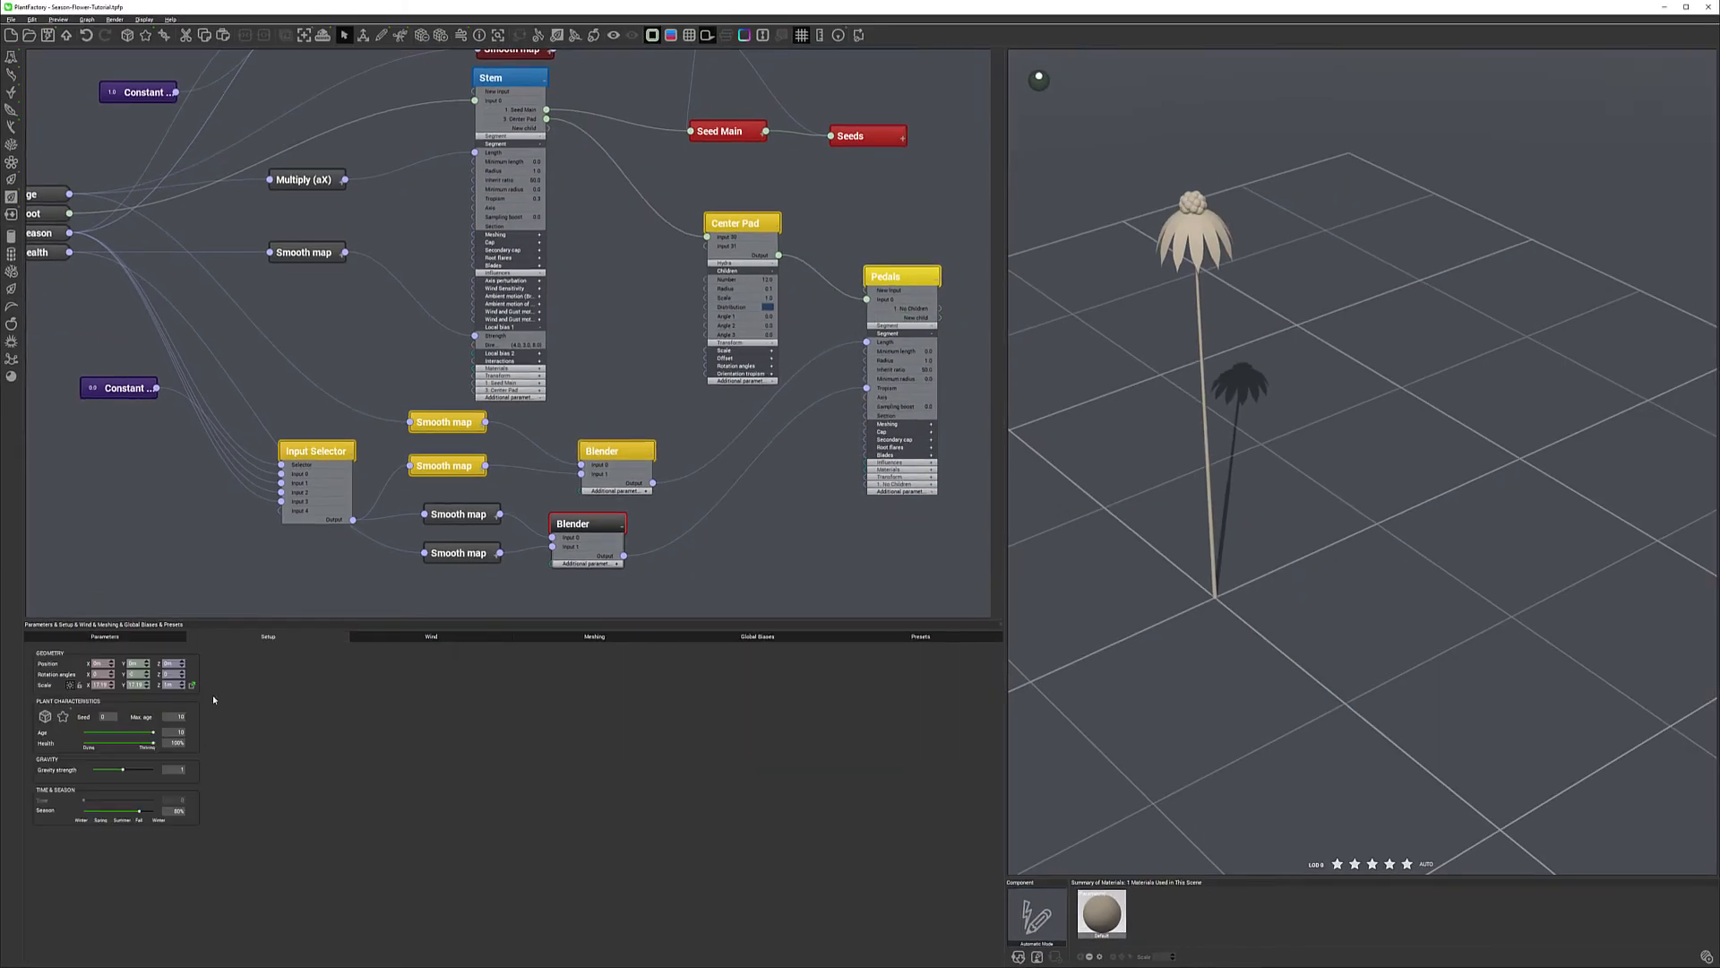
mouse_move(139, 810)
left_mouse_down()
mouse_move(90, 812)
mouse_move(125, 812)
left_mouse_up()
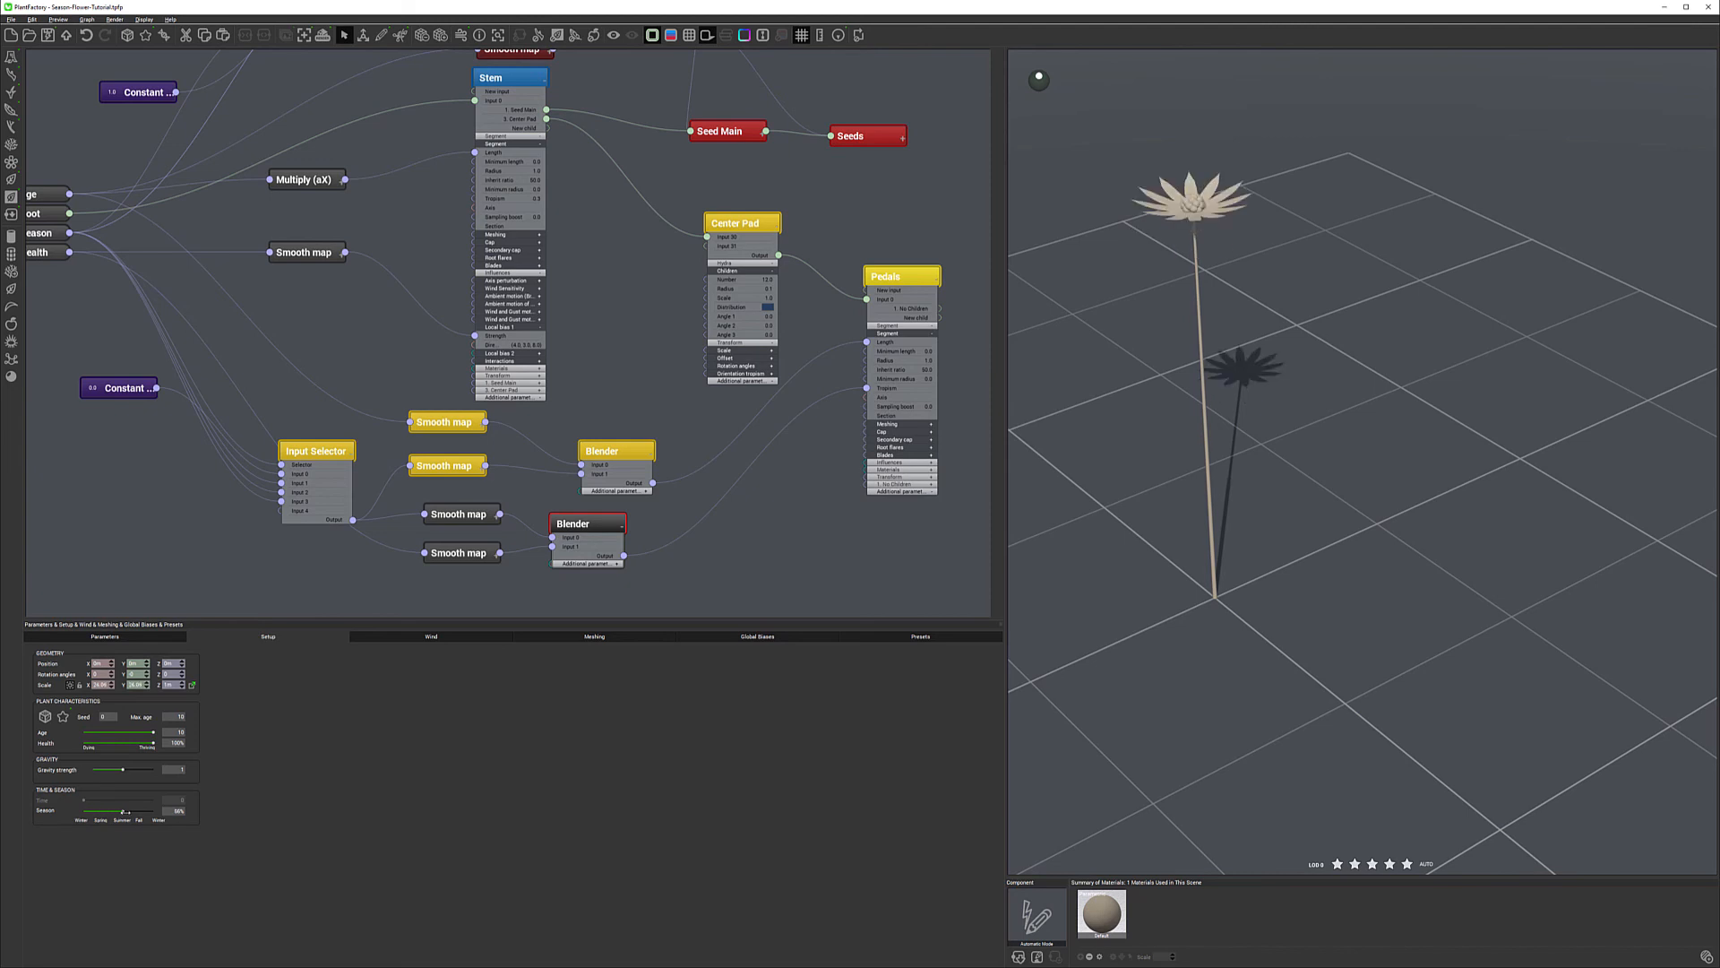
mouse_move(126, 811)
left_mouse_down()
mouse_move(145, 812)
mouse_move(117, 811)
left_mouse_up()
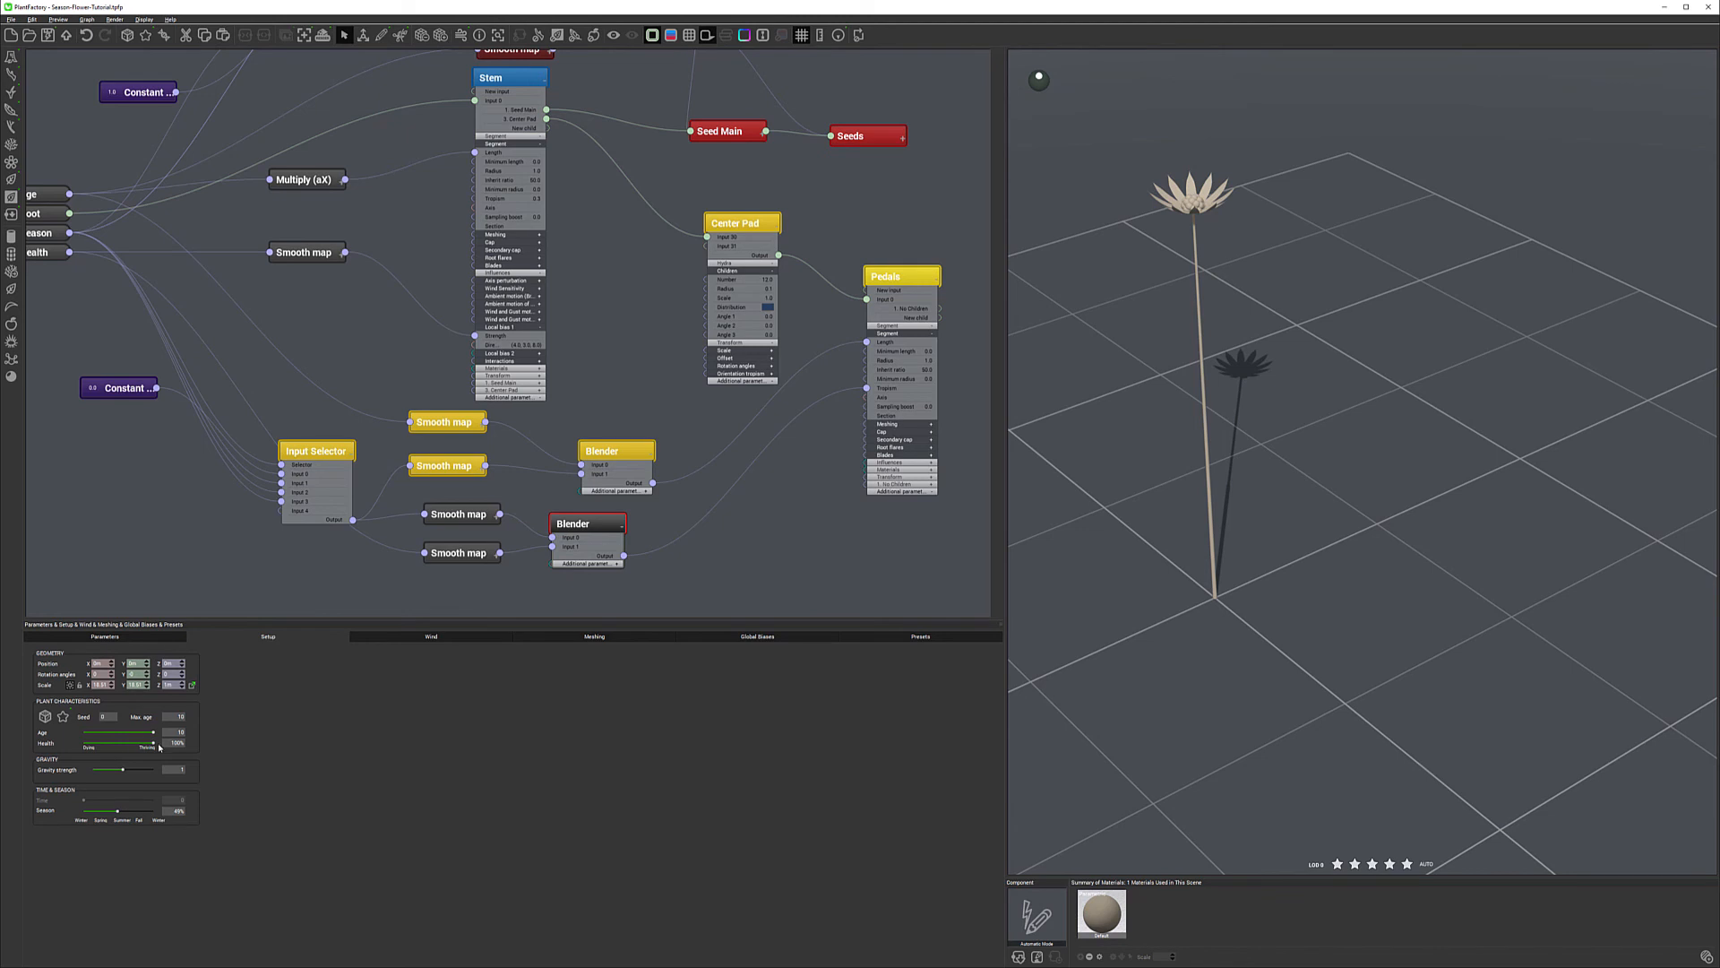
left_click_drag(153, 743, 103, 742)
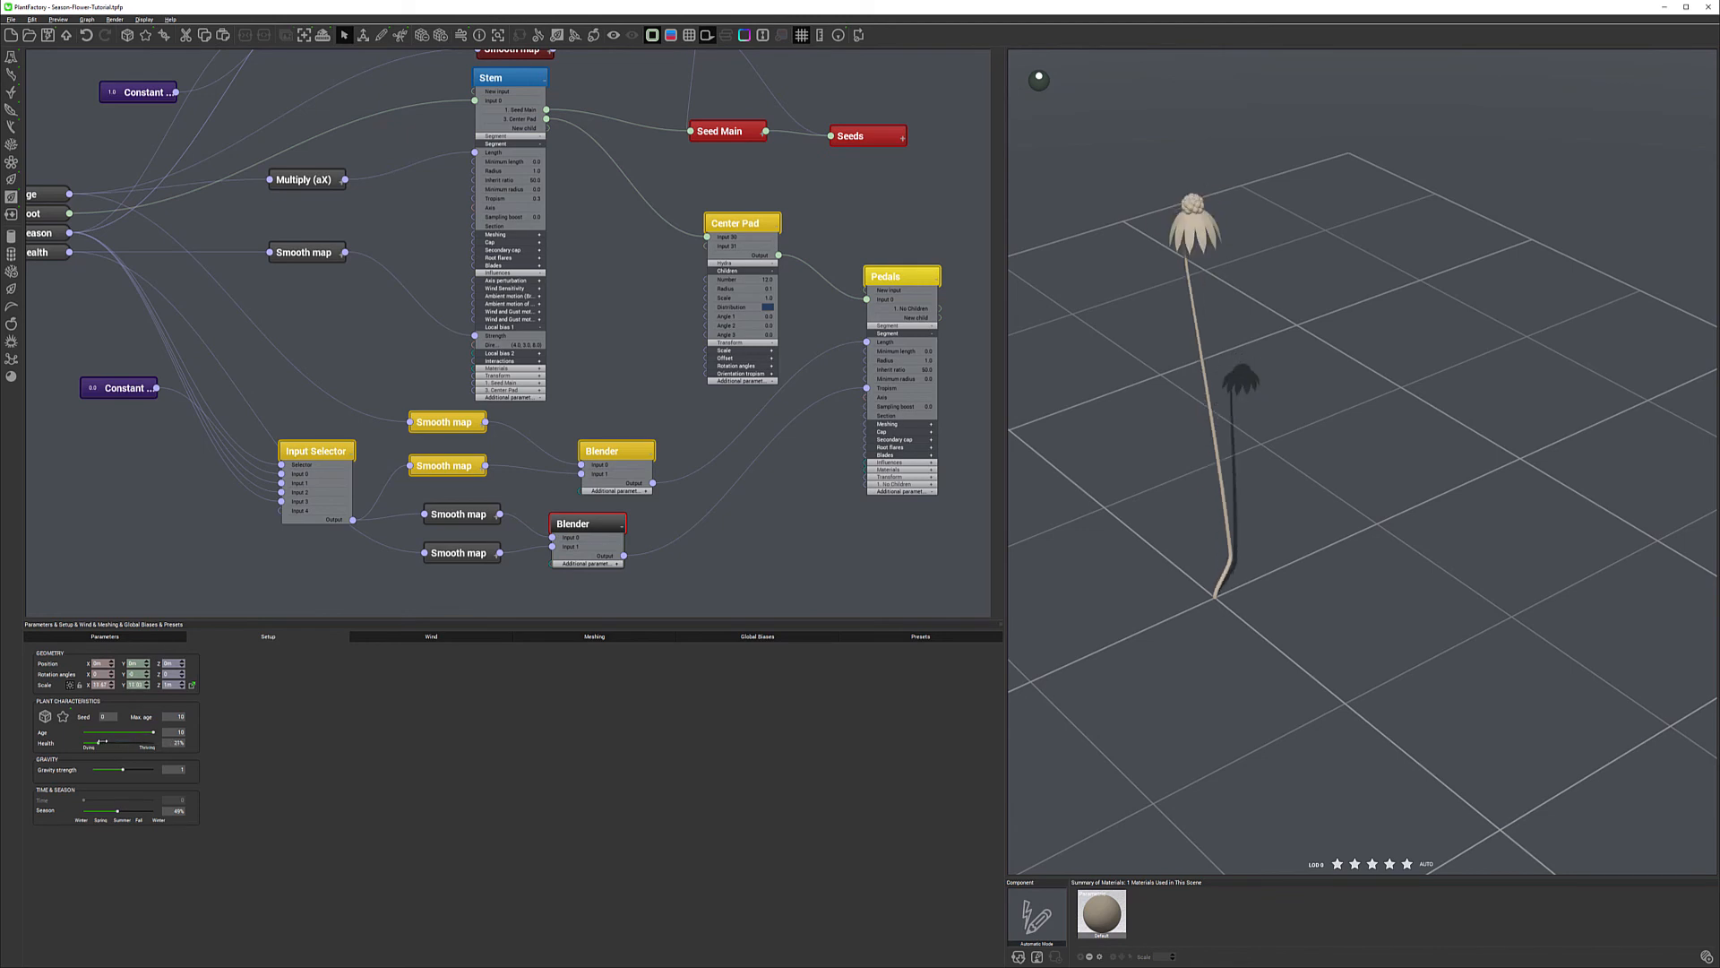
mouse_move(115, 810)
left_mouse_down()
mouse_move(151, 810)
mouse_move(135, 810)
left_mouse_up()
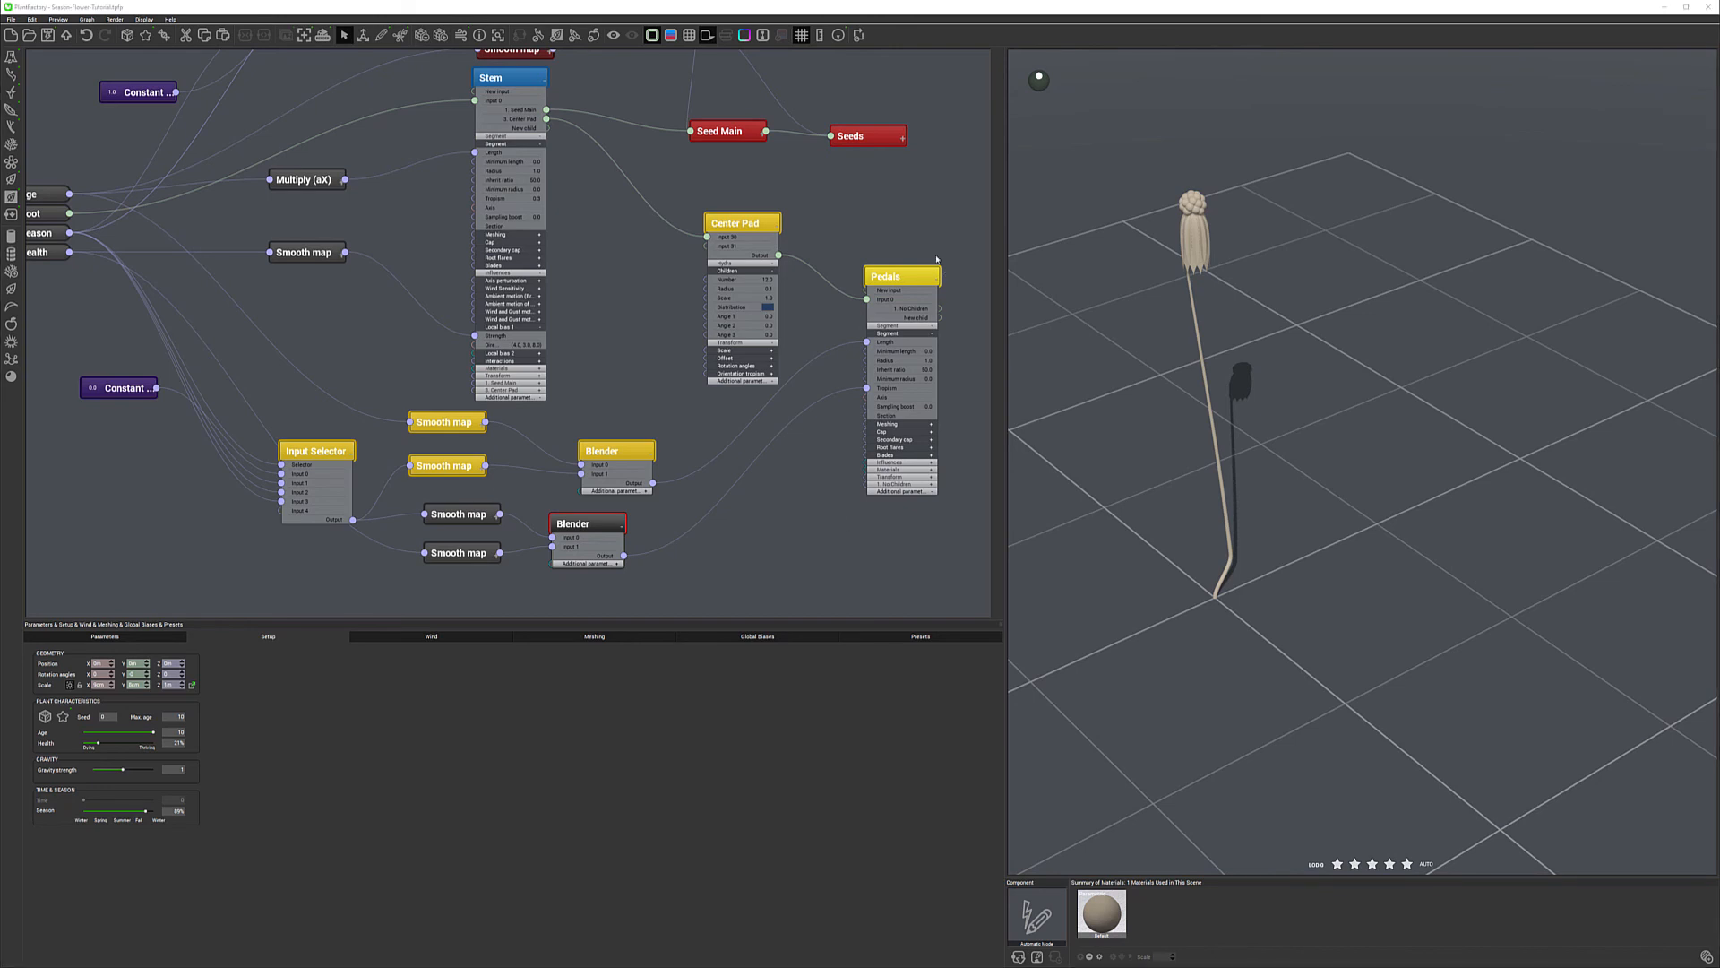
Color the two uncolored Smooth maps and their Blender brownish yellow to mark them as one group.
left_click(756, 223)
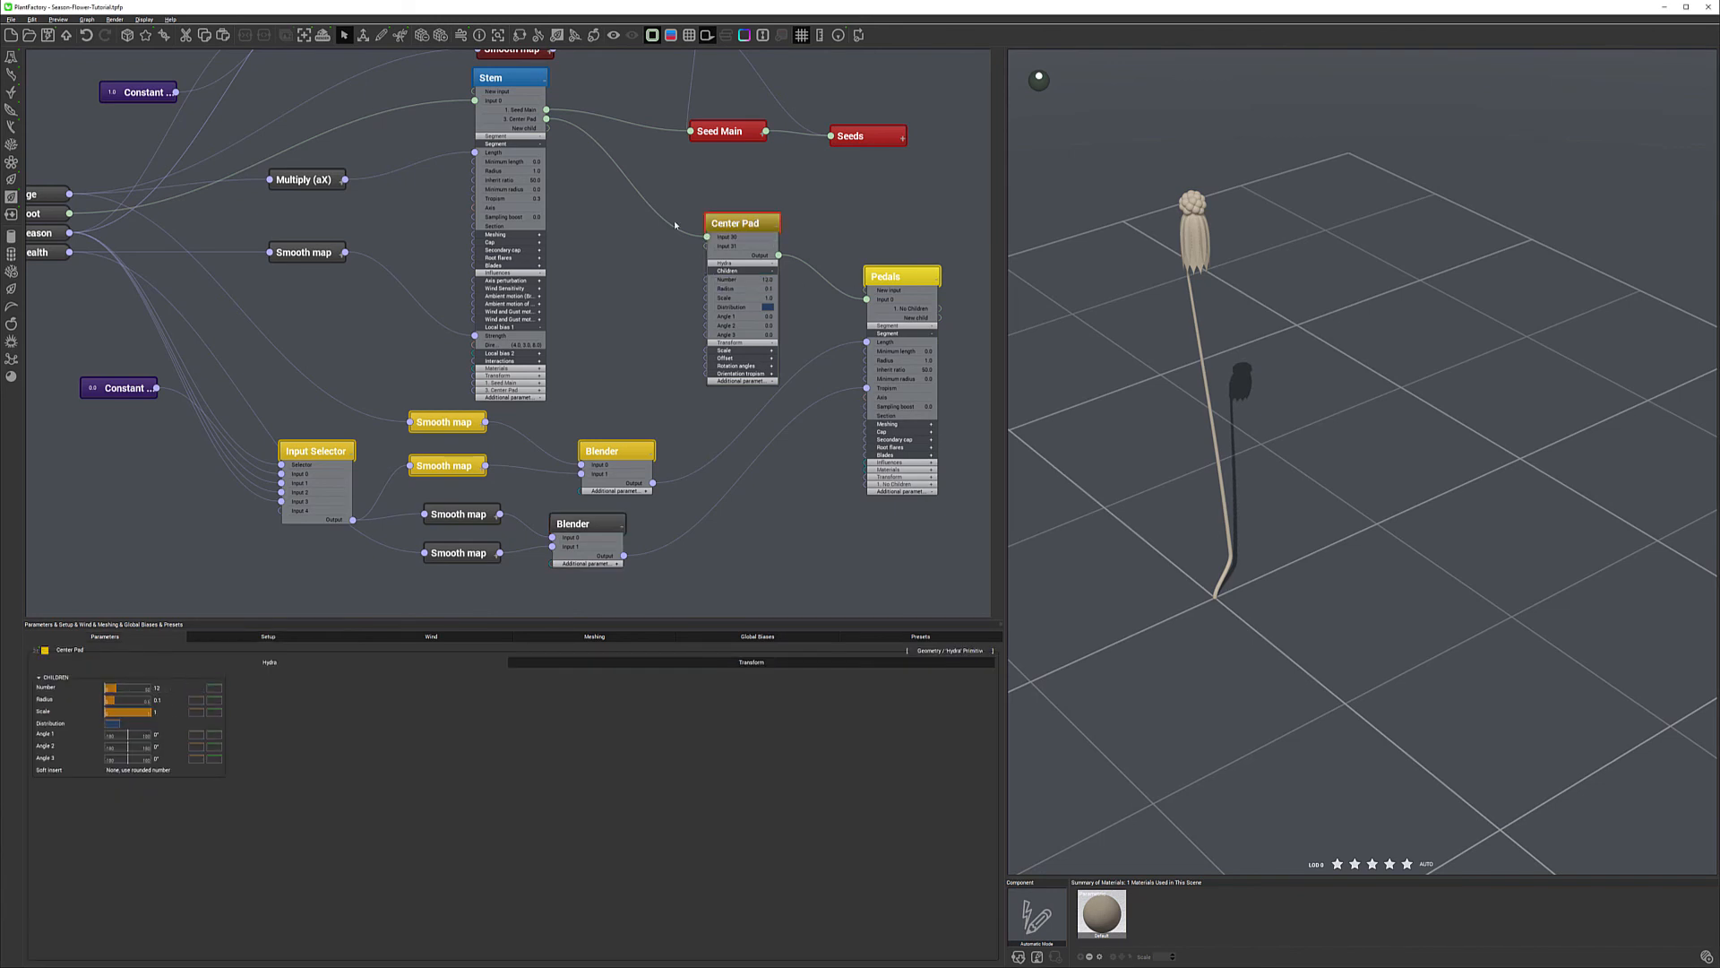
left_click(458, 514)
left_click(475, 555, "ctrl")
left_click(592, 522, "ctrl")
left_click(44, 650)
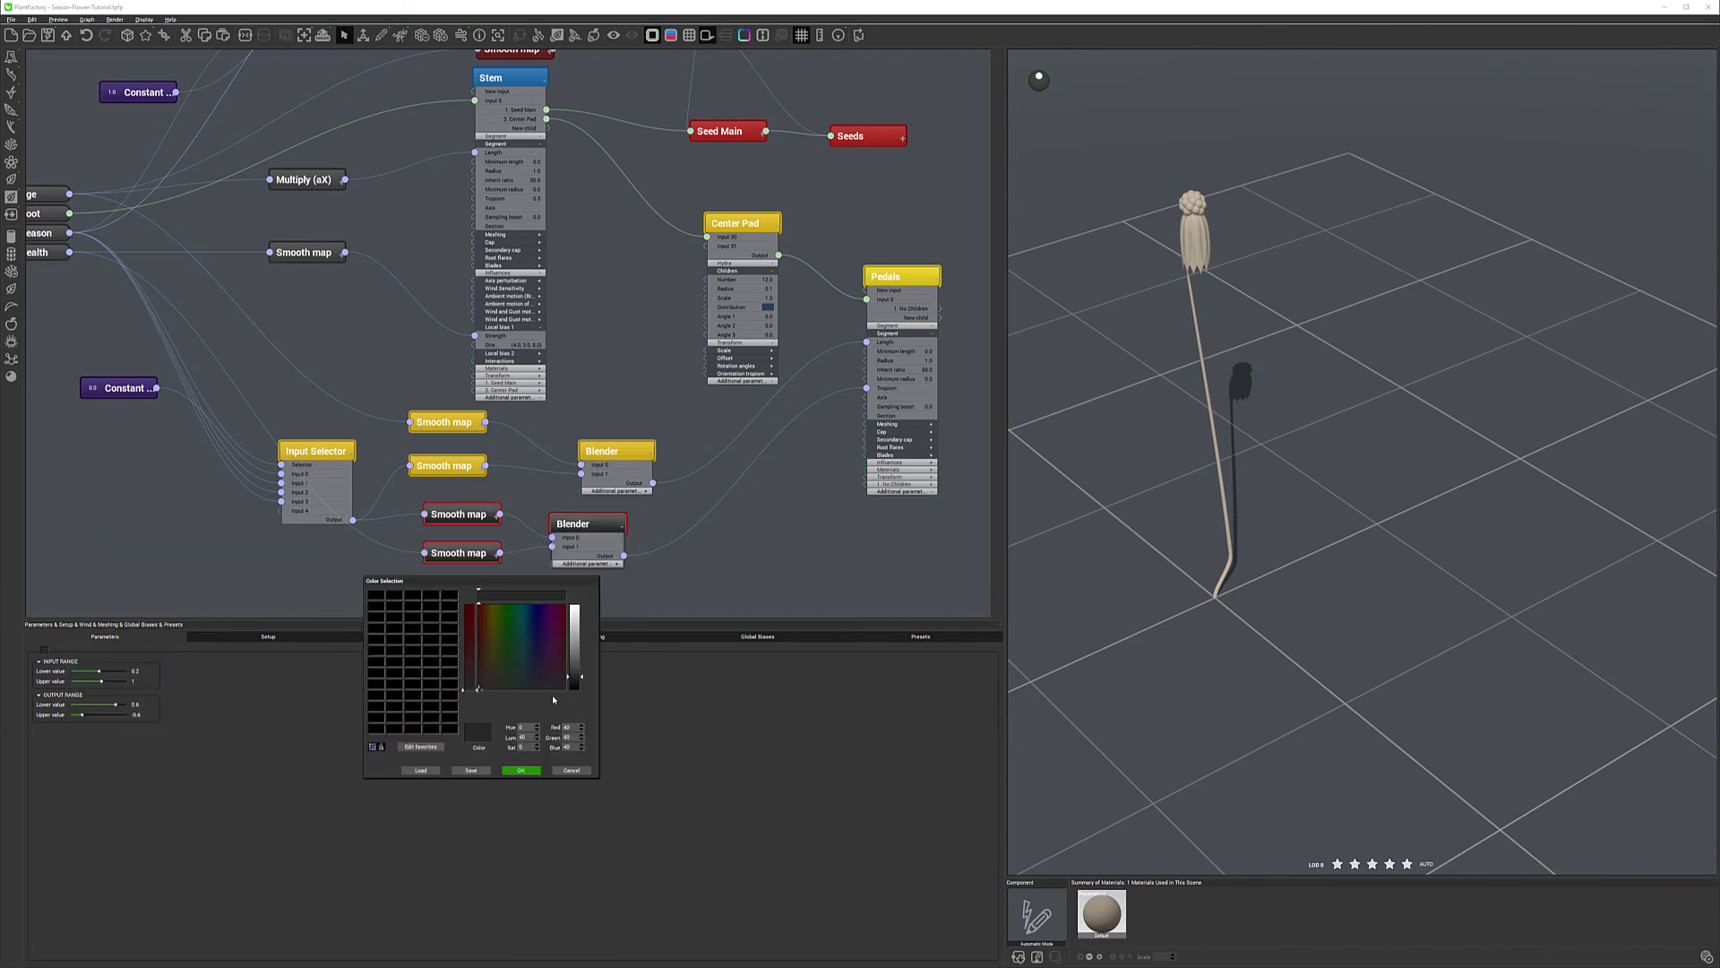
left_click(488, 654)
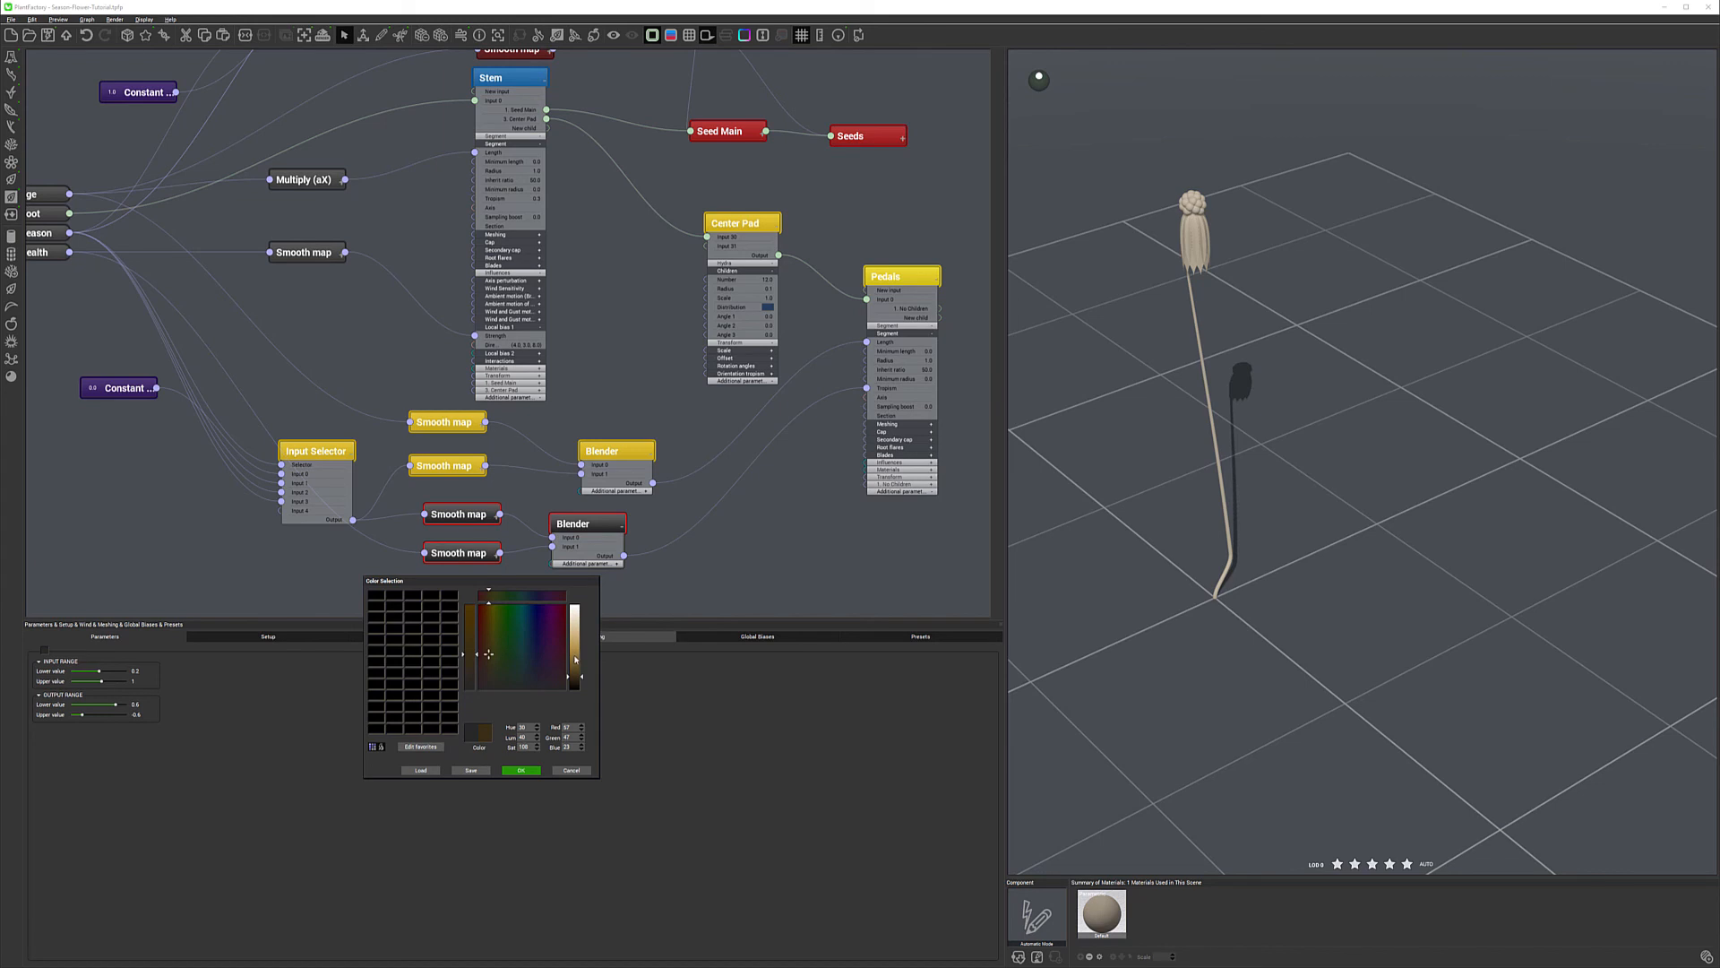
left_click(575, 658)
left_click(521, 769)
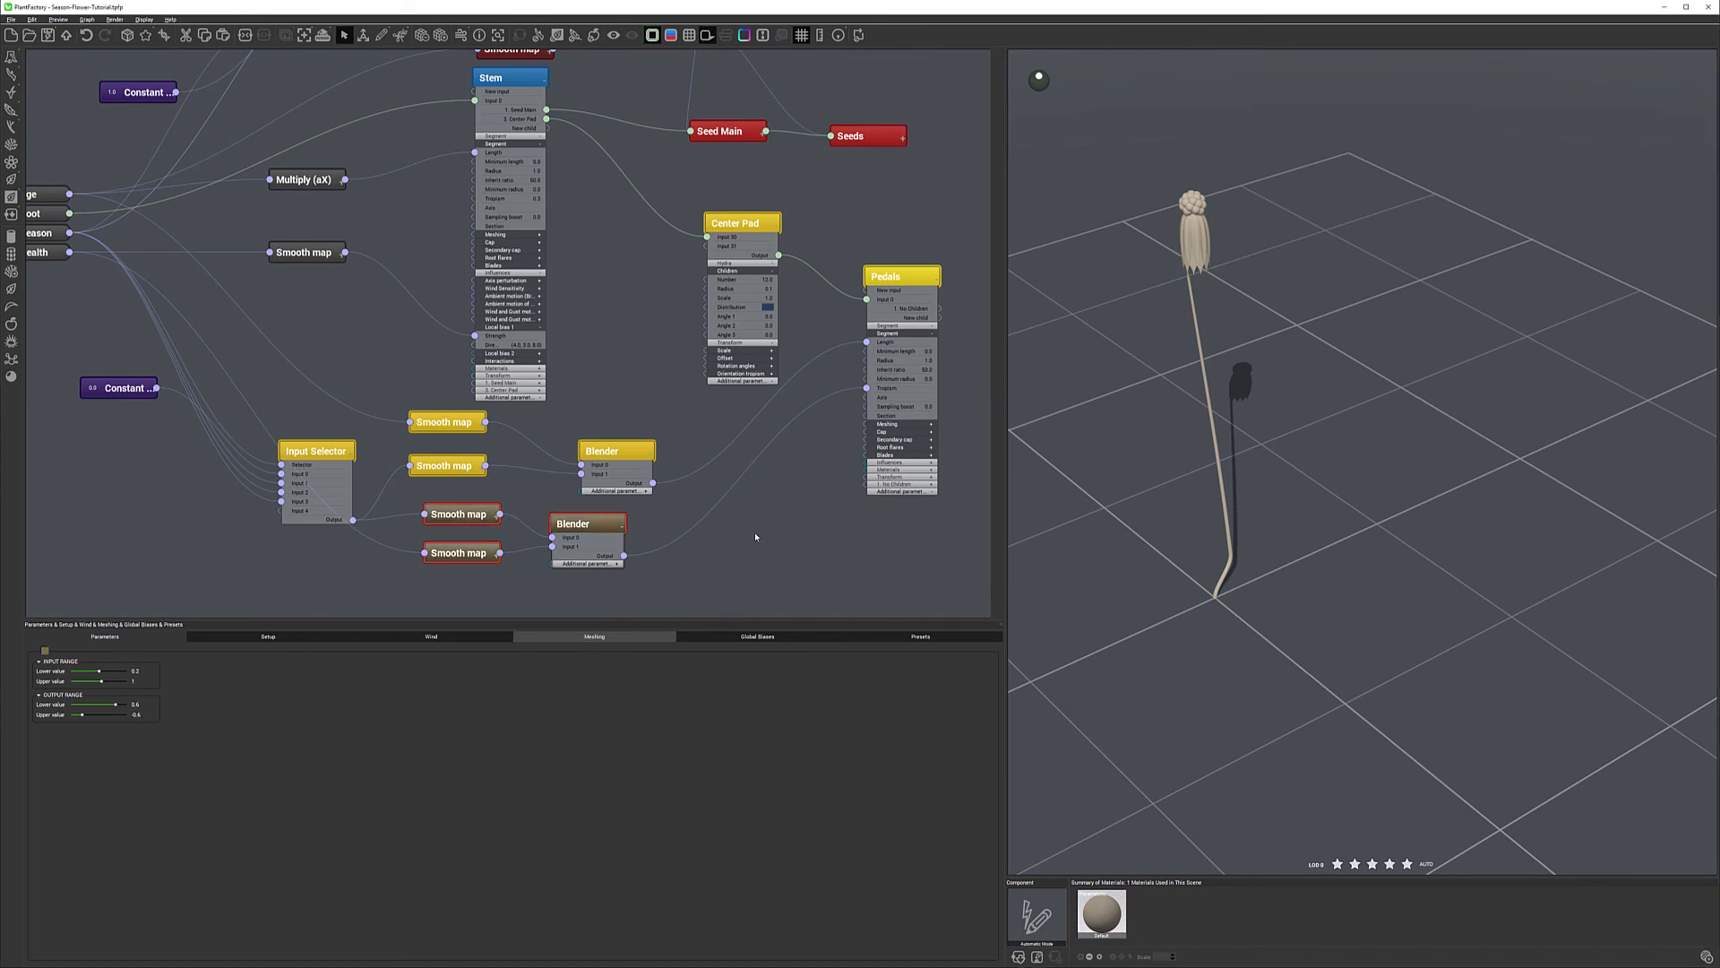
Add a Smooth Map filter between the Stem and Center Pad nodes and connect its input to Season.
right_click(615, 324)
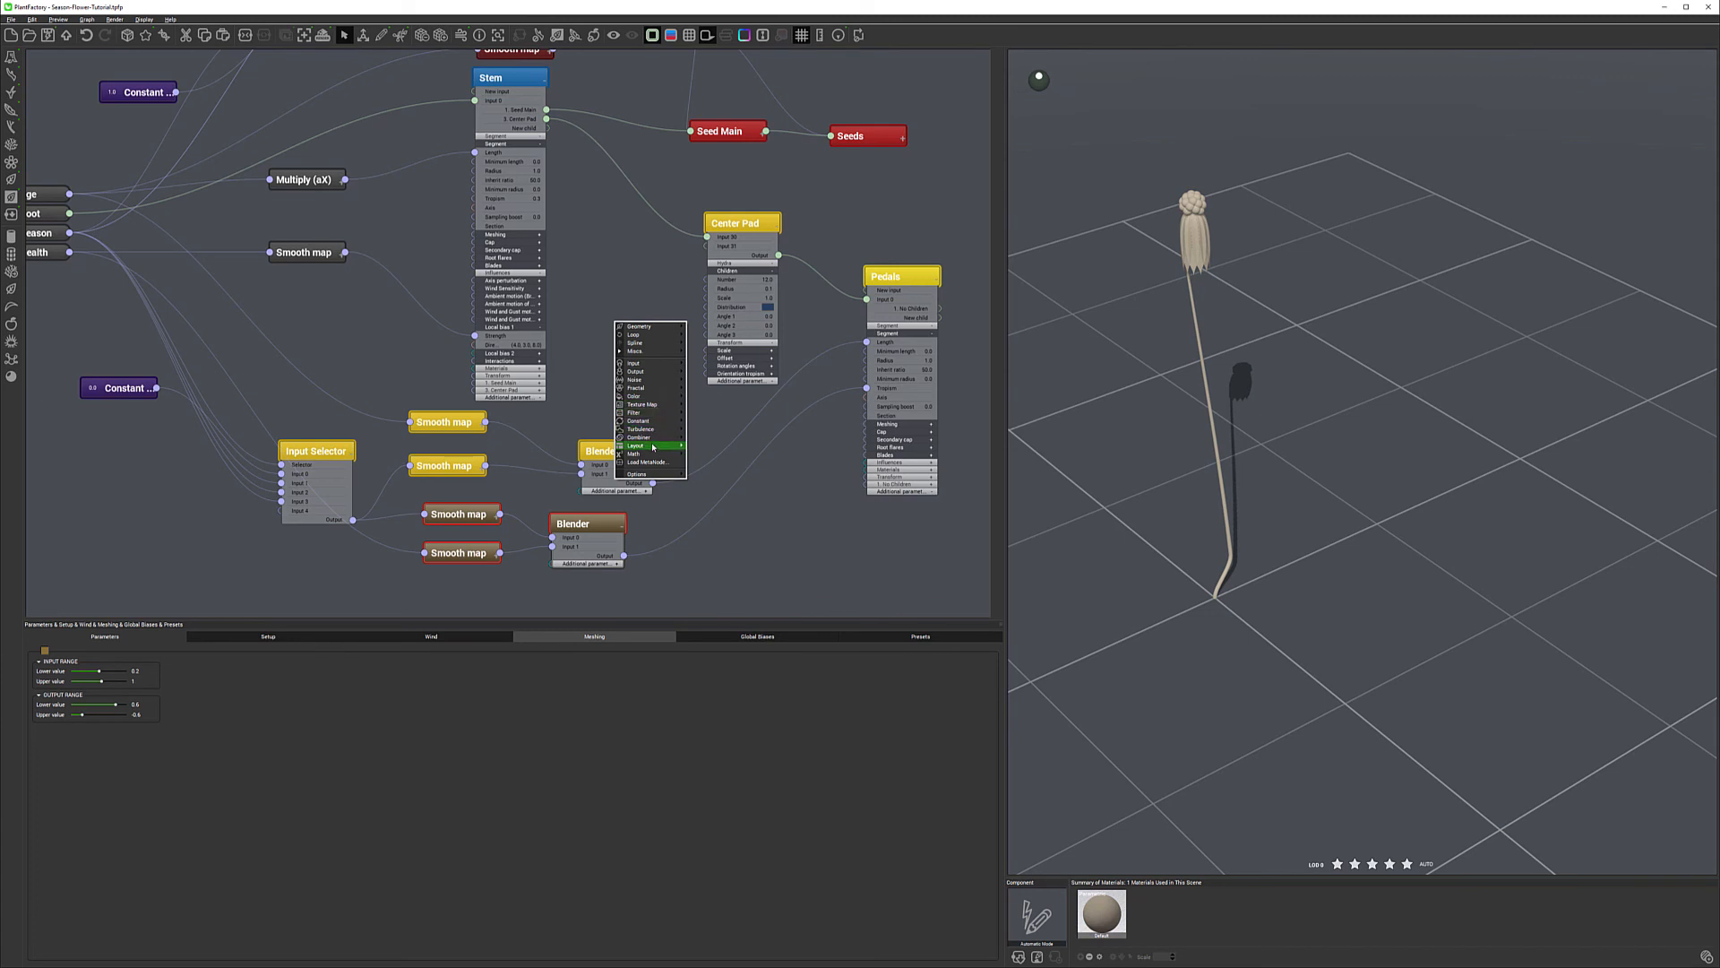
mouse_move(654, 412)
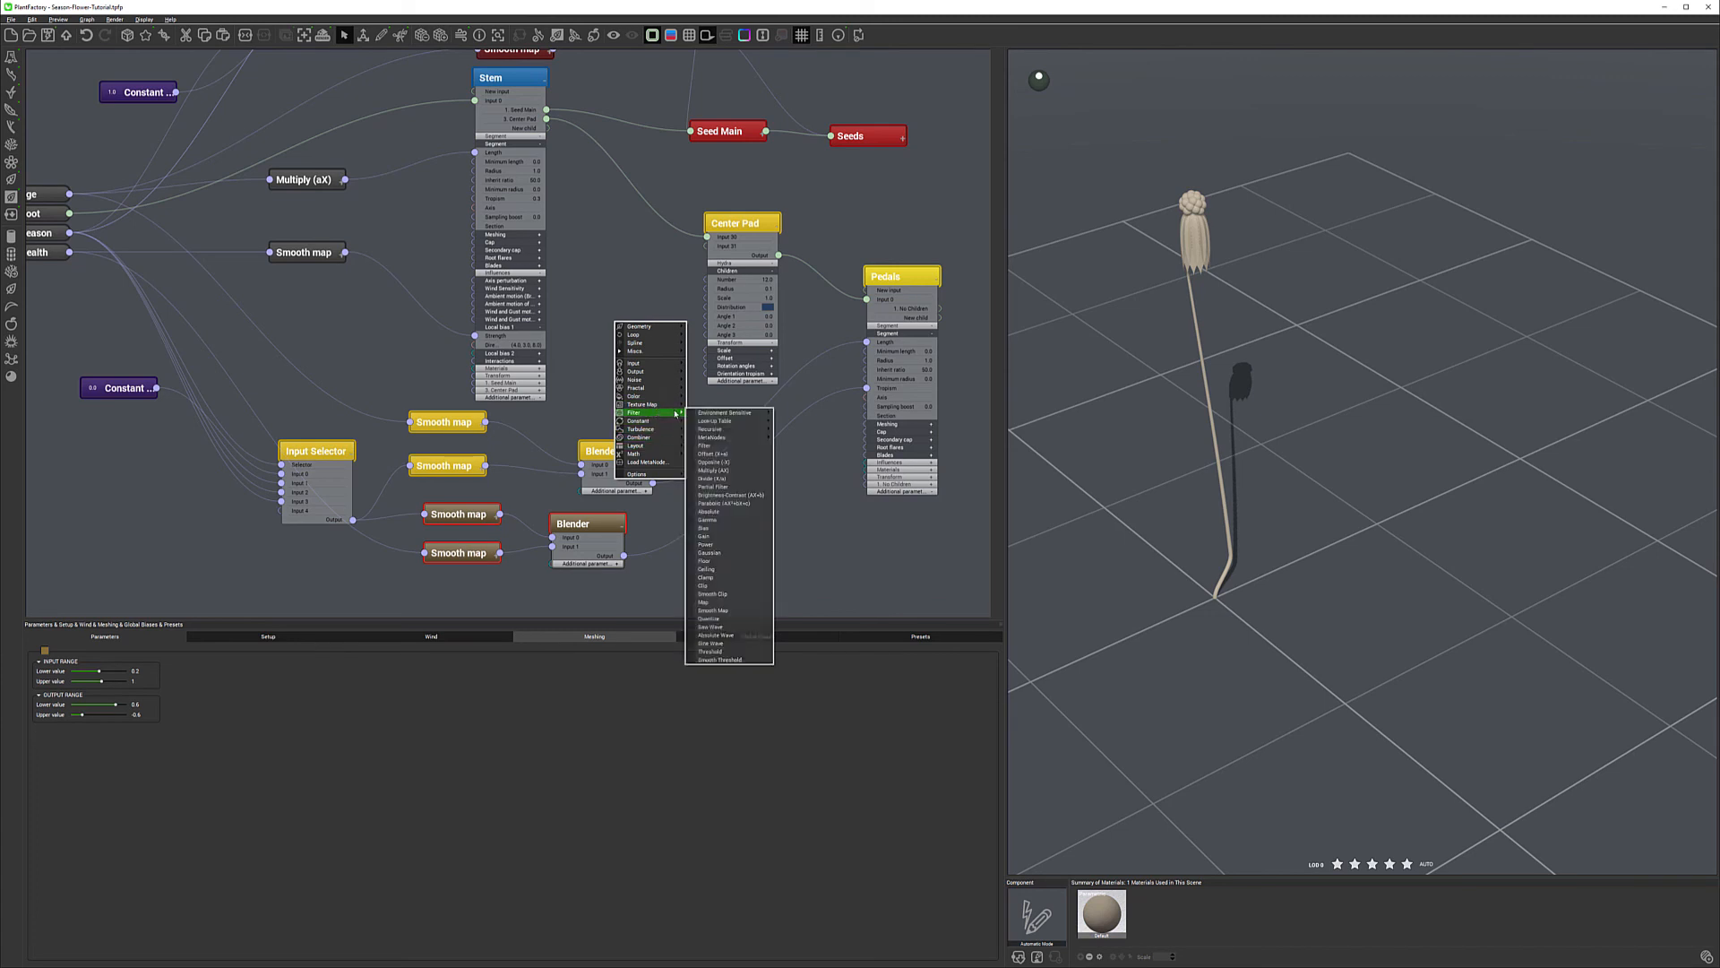
left_click(722, 610)
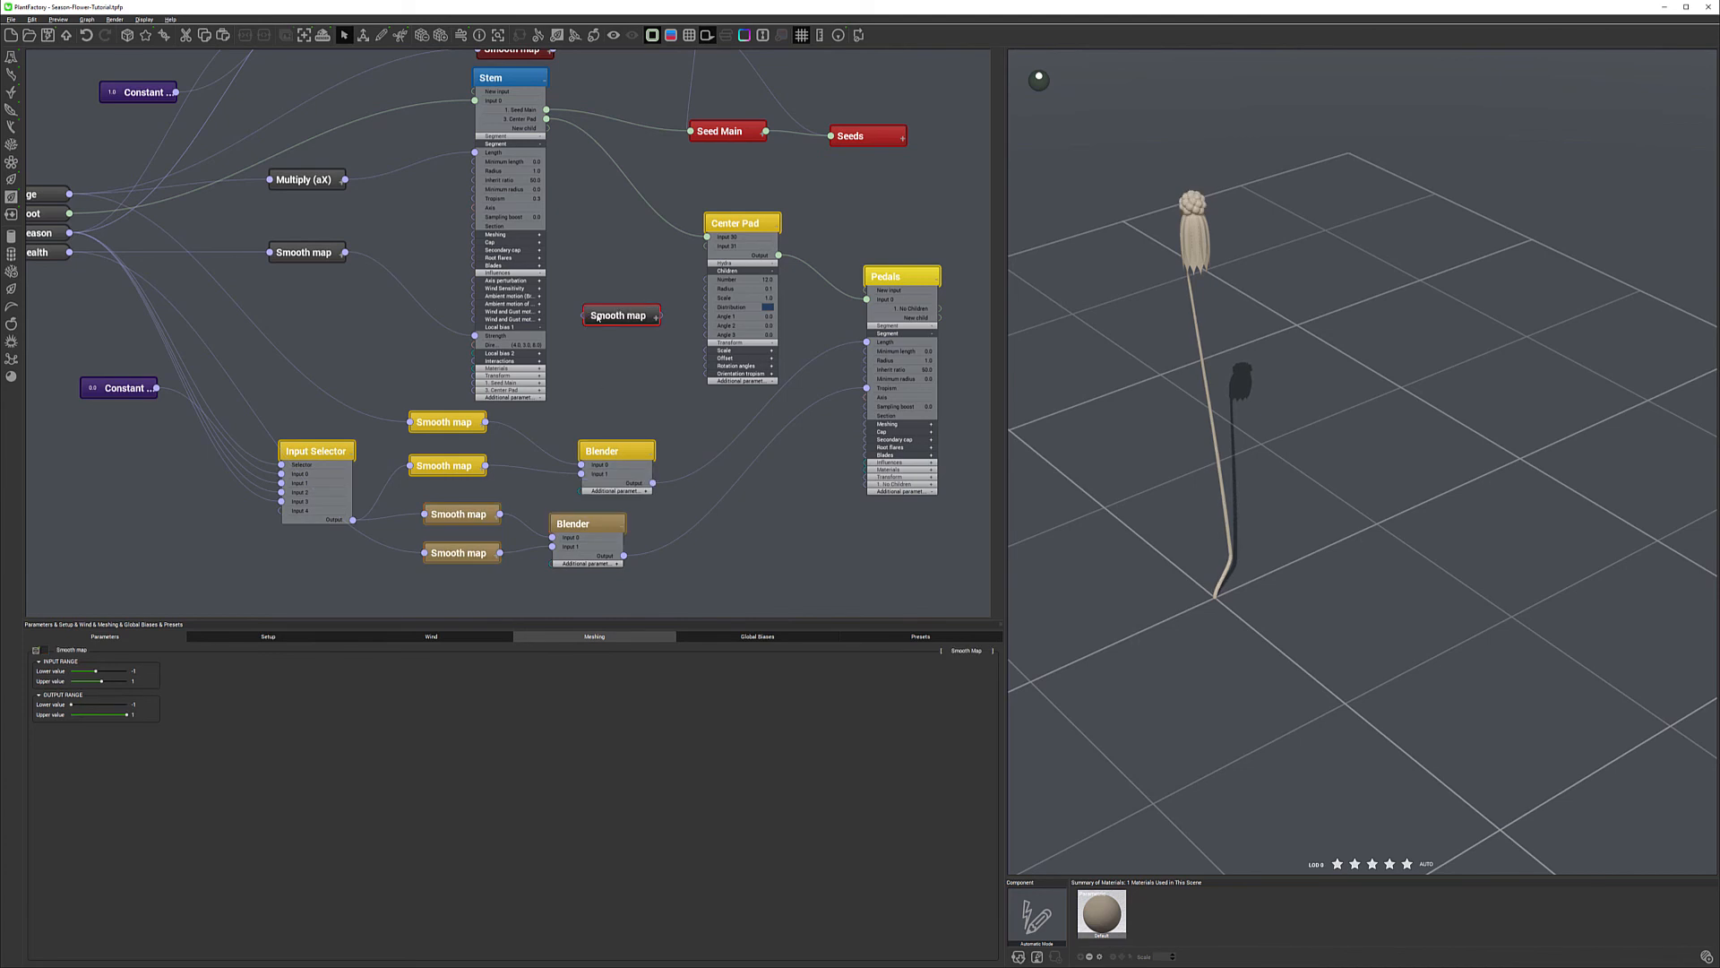
left_click_drag(584, 316, 69, 235)
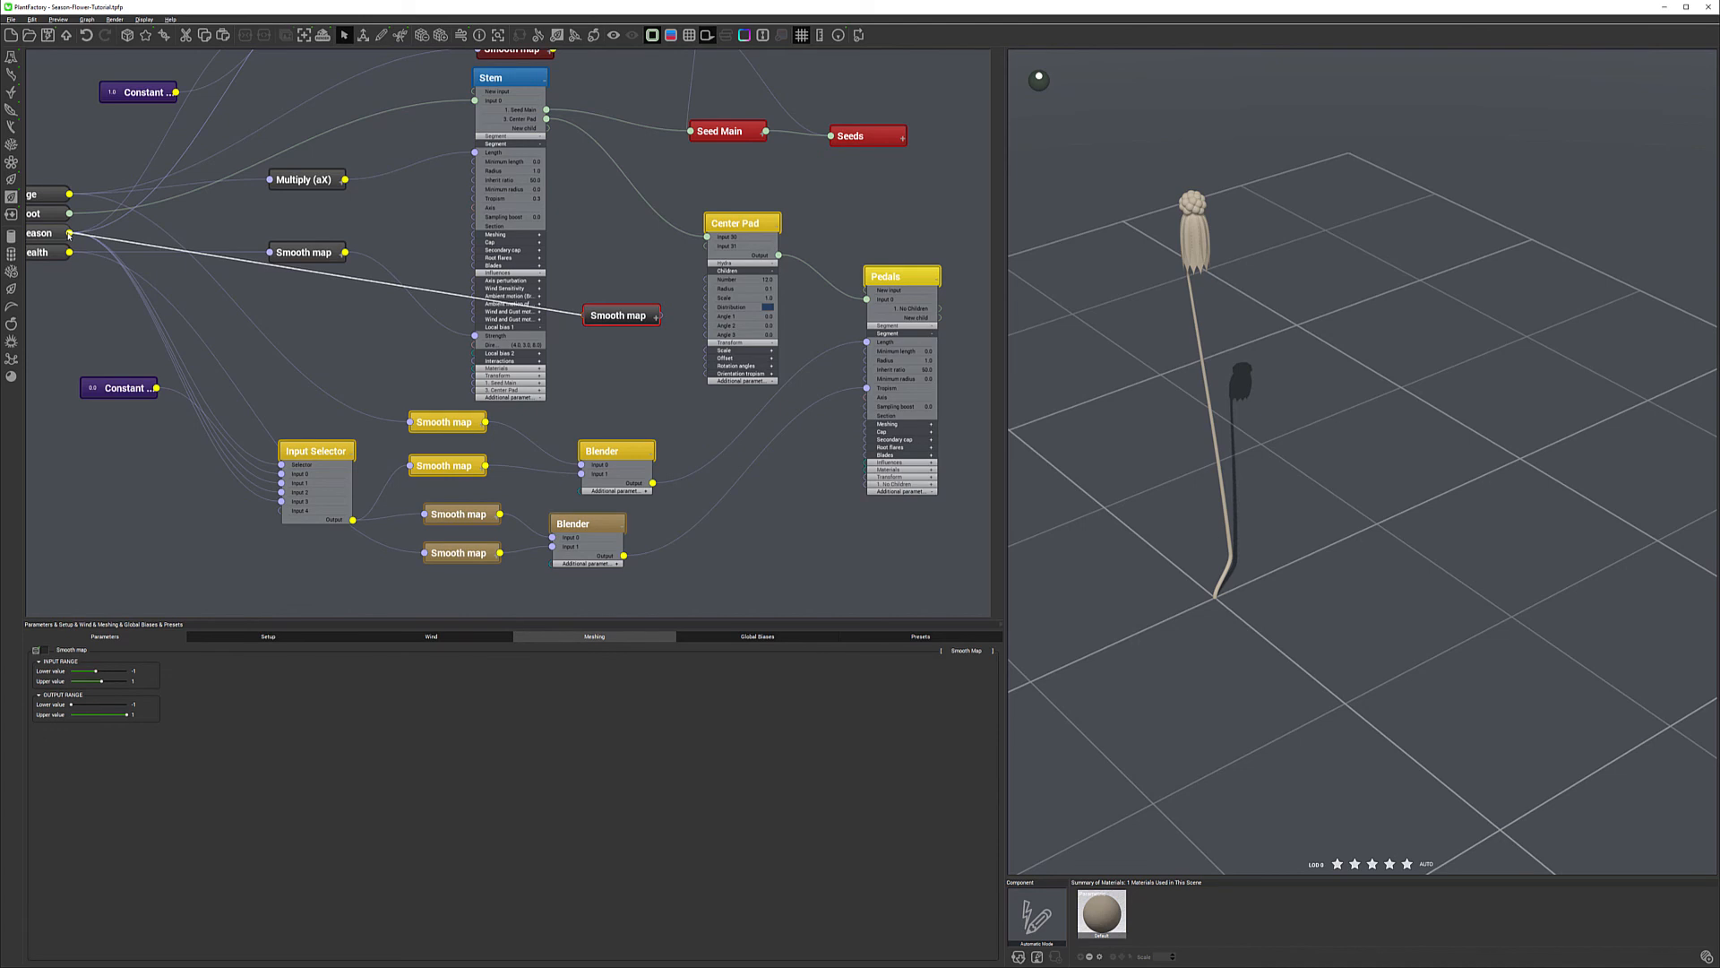
left_click_drag(69, 235, 69, 235)
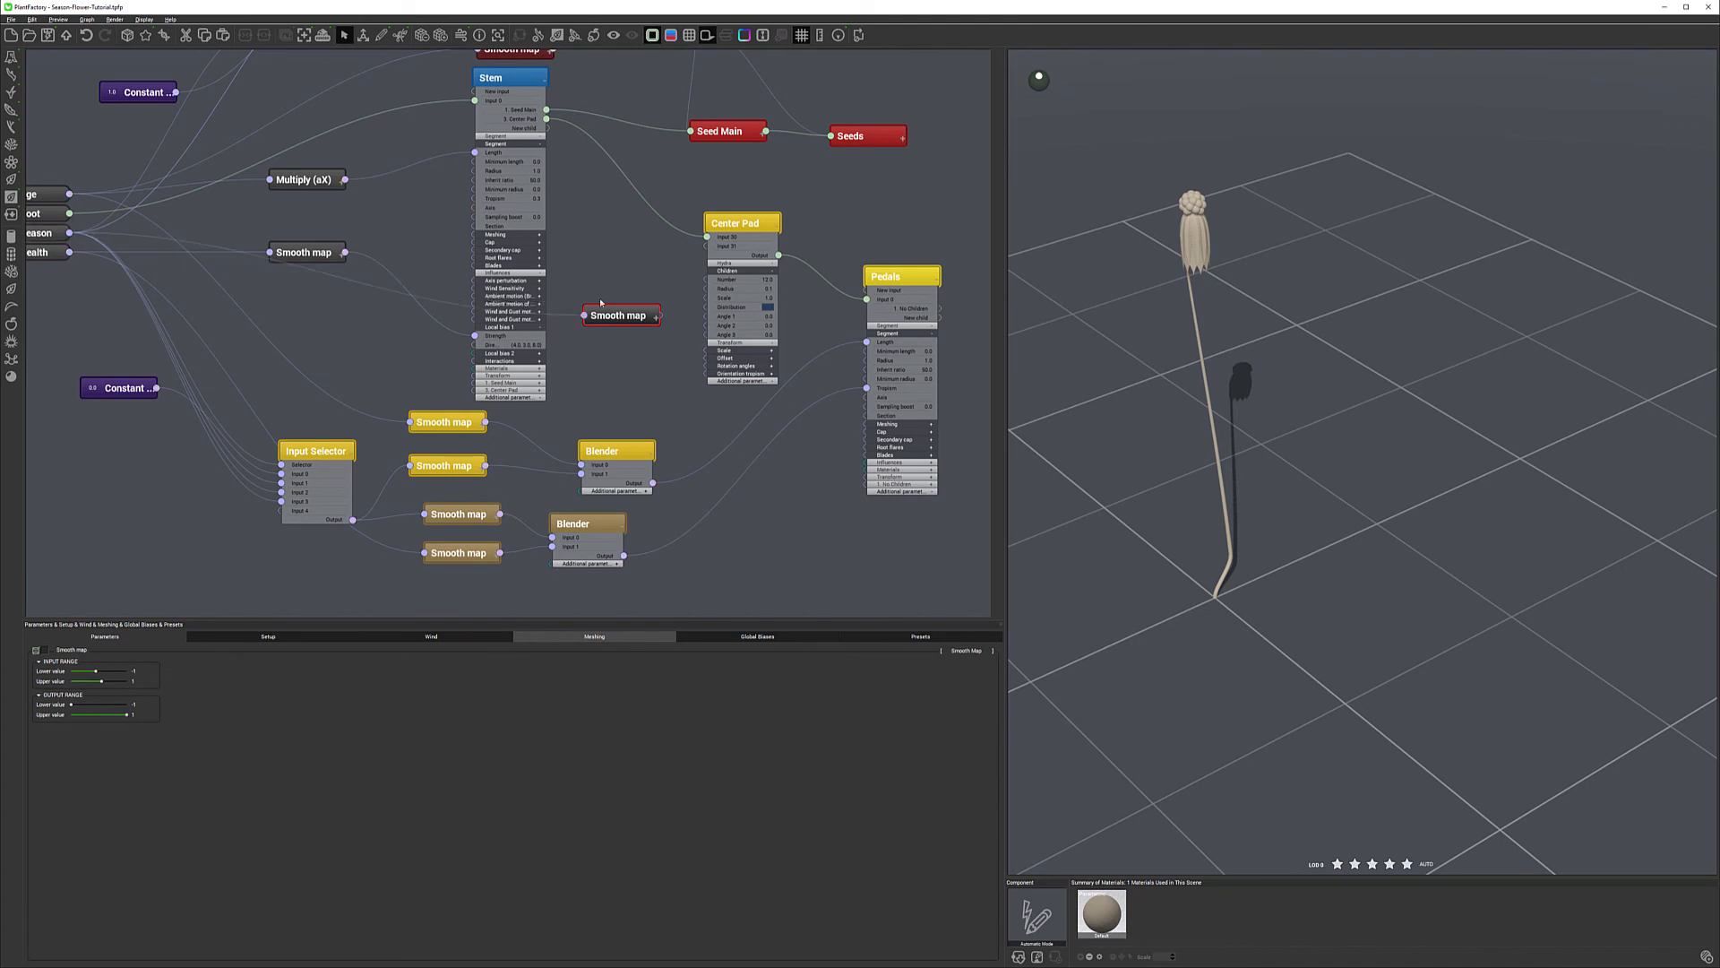
Place the new Smooth map above the upper Blender and set its input range to 0.7–1.
left_click_drag(621, 322, 619, 419)
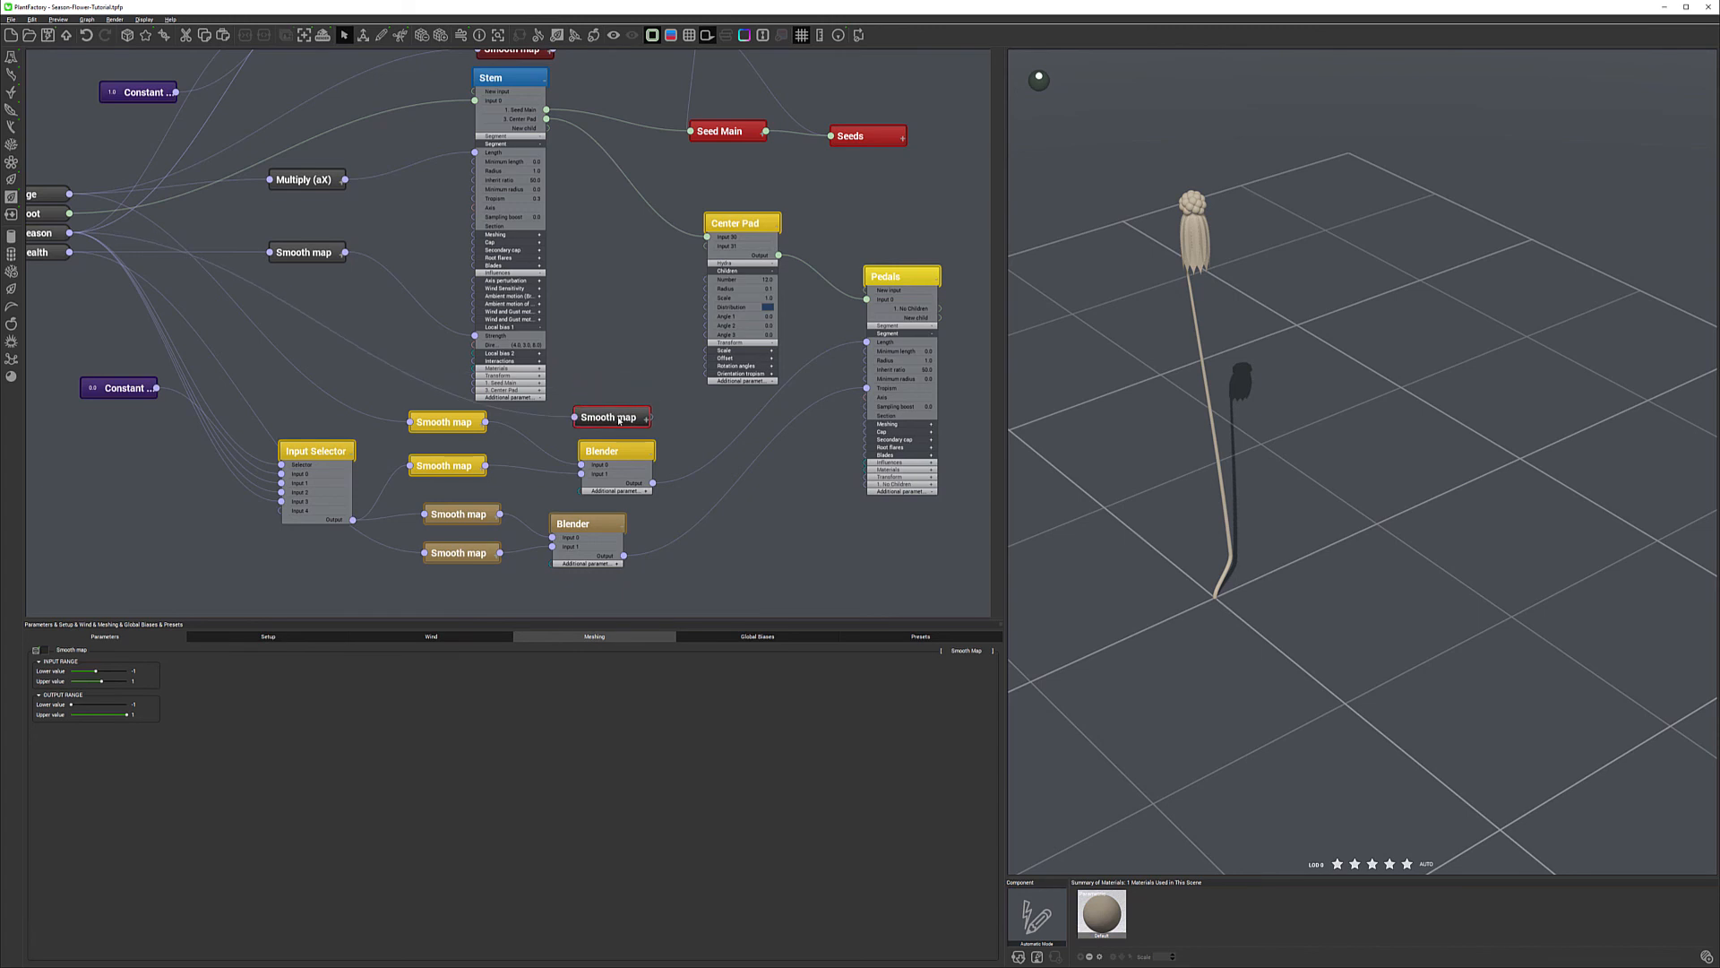
left_click(146, 671)
type("00.7")
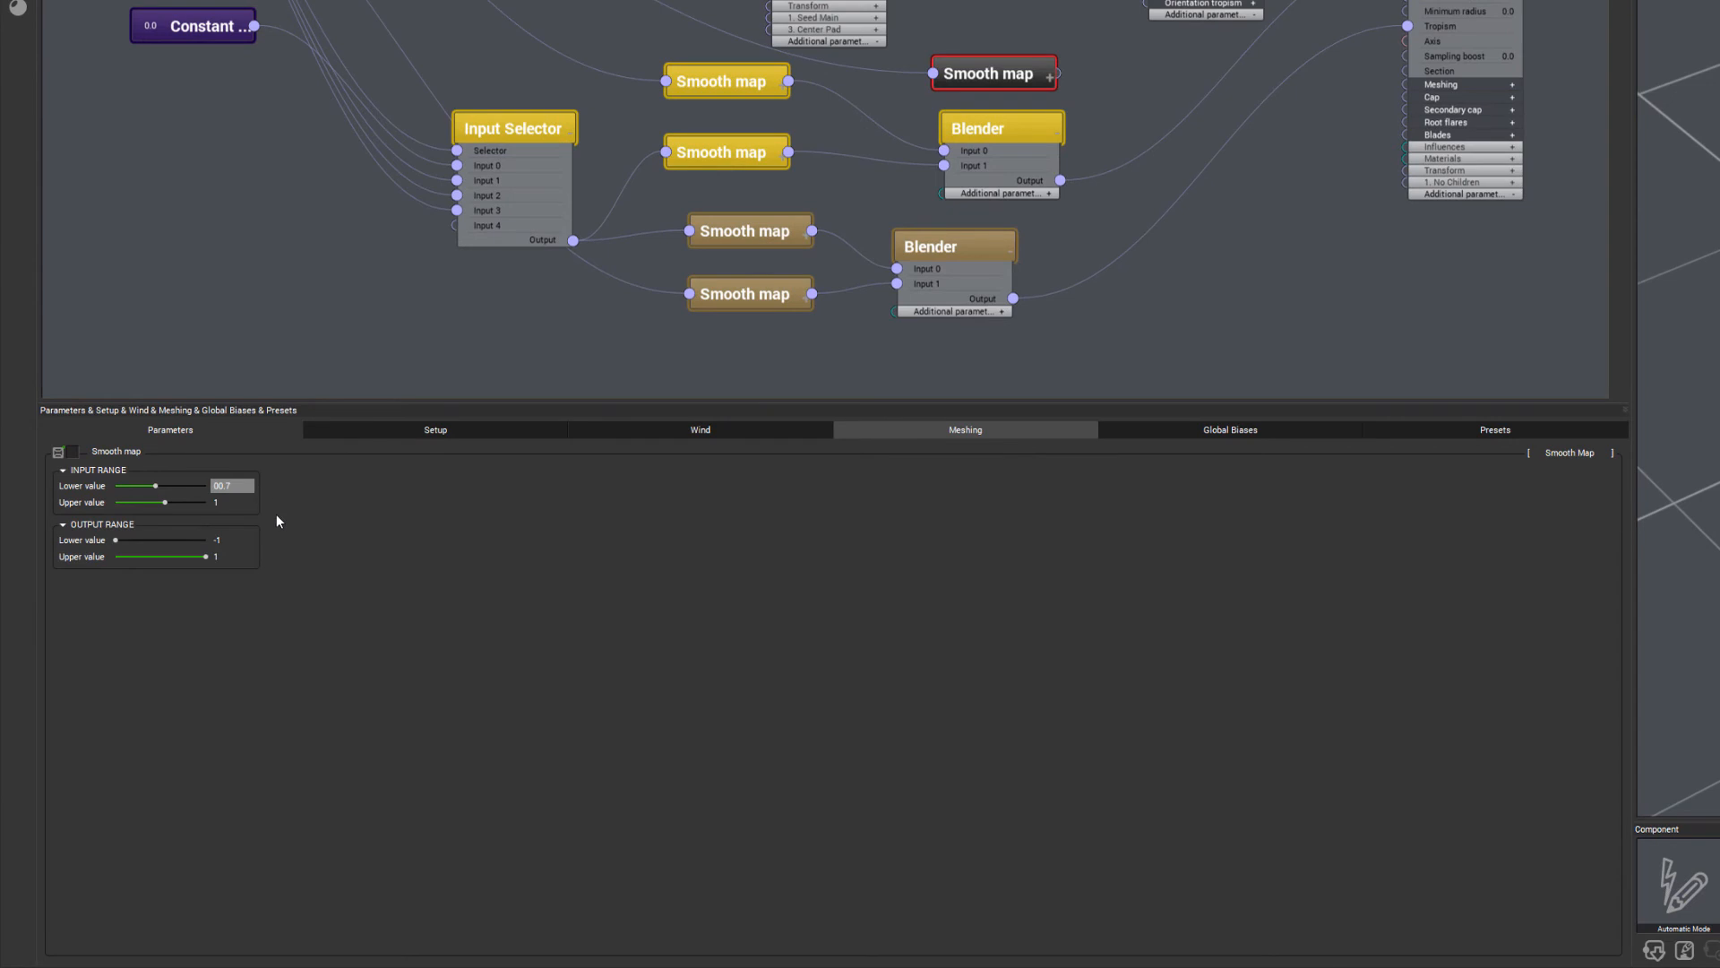
double_click(242, 486)
type("0")
key("Return")
left_click(240, 485)
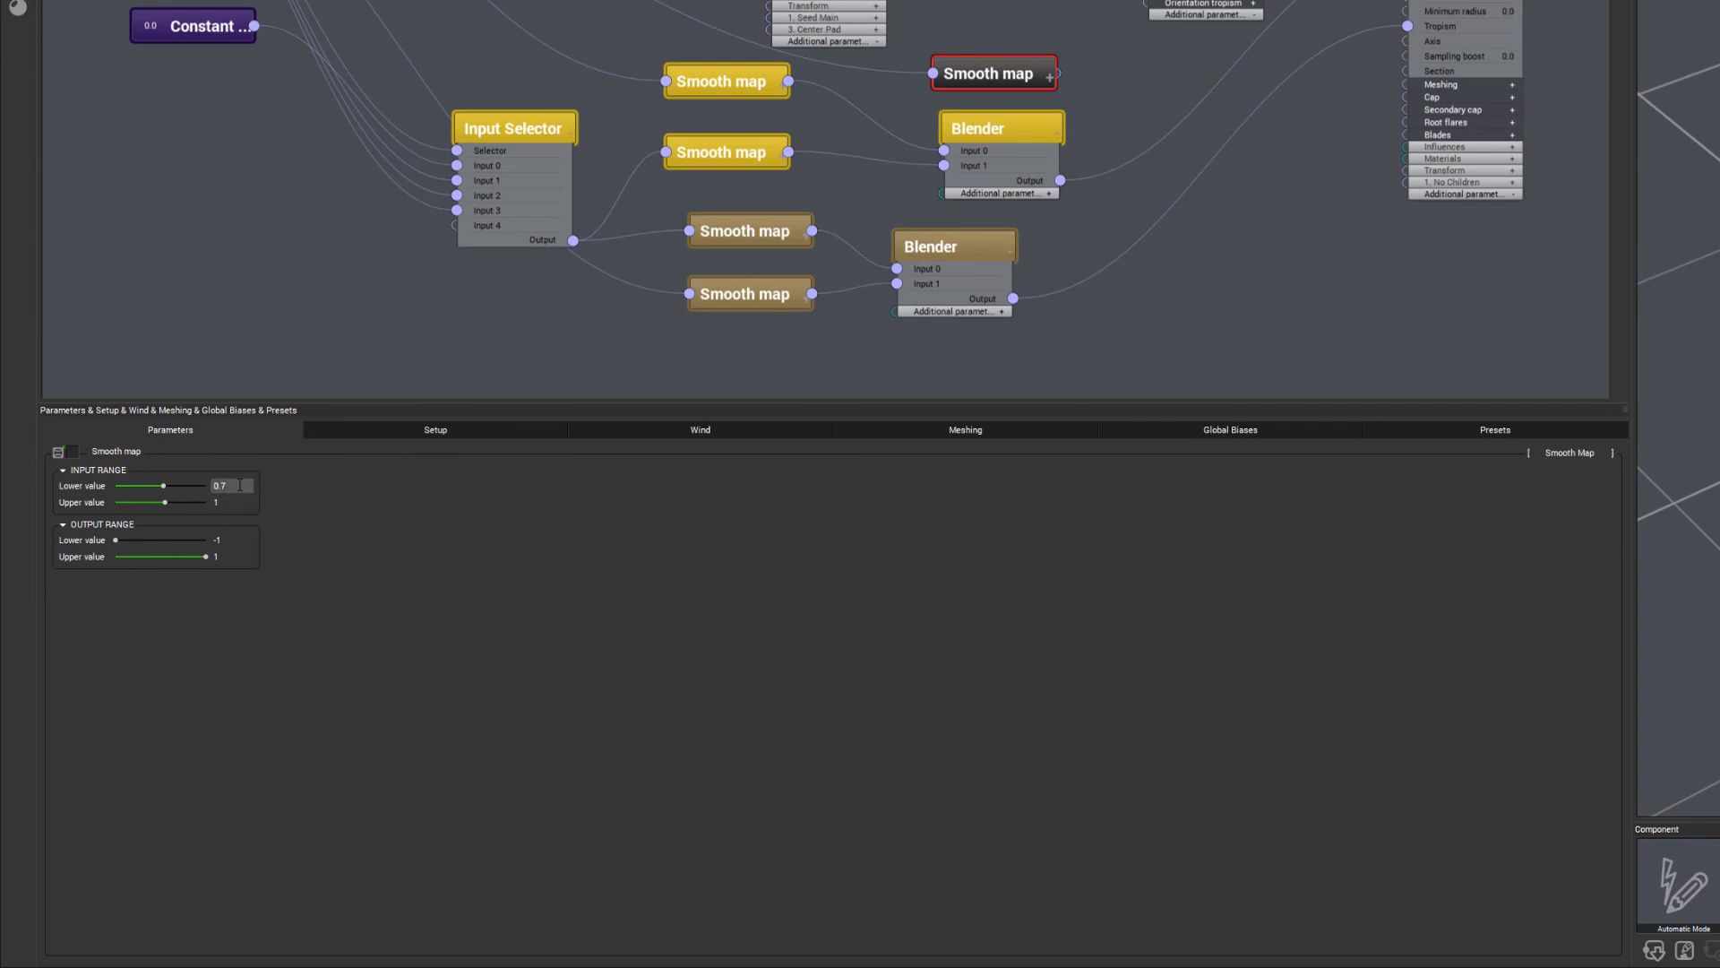
left_click(660, 462)
left_click(241, 500)
Set the Smooth map's output range from 12 to 6 and connect its output to the Center Pad's Number.
left_click(229, 543)
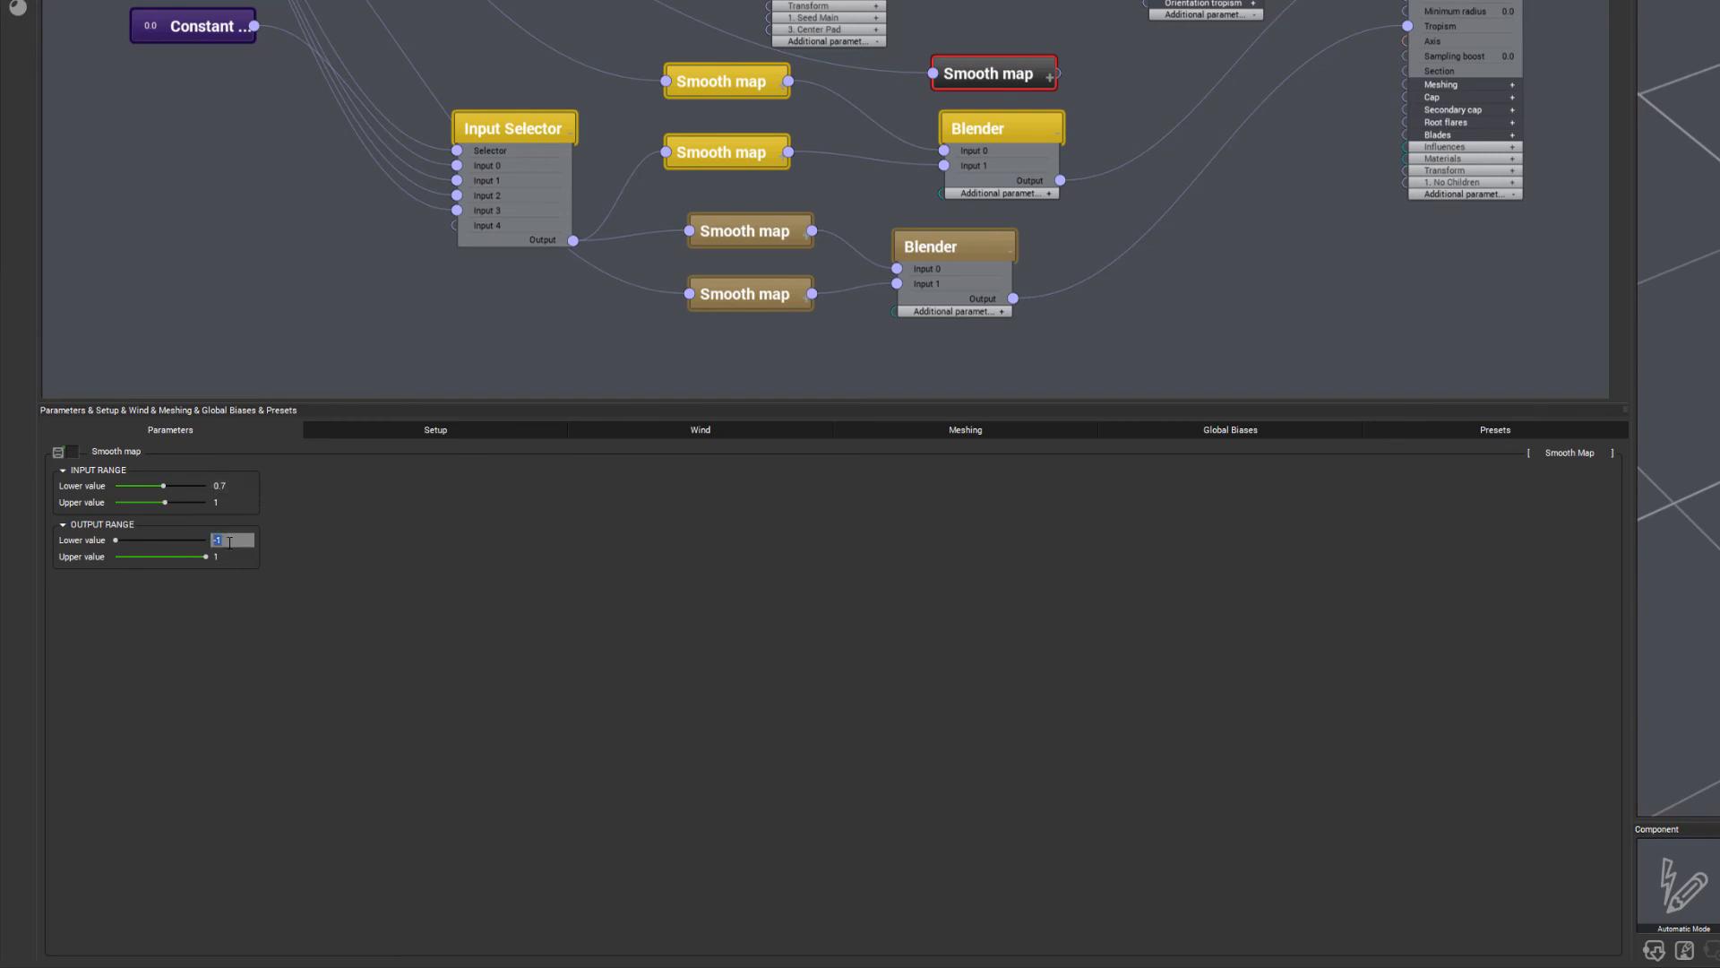
type("12")
left_click(228, 557)
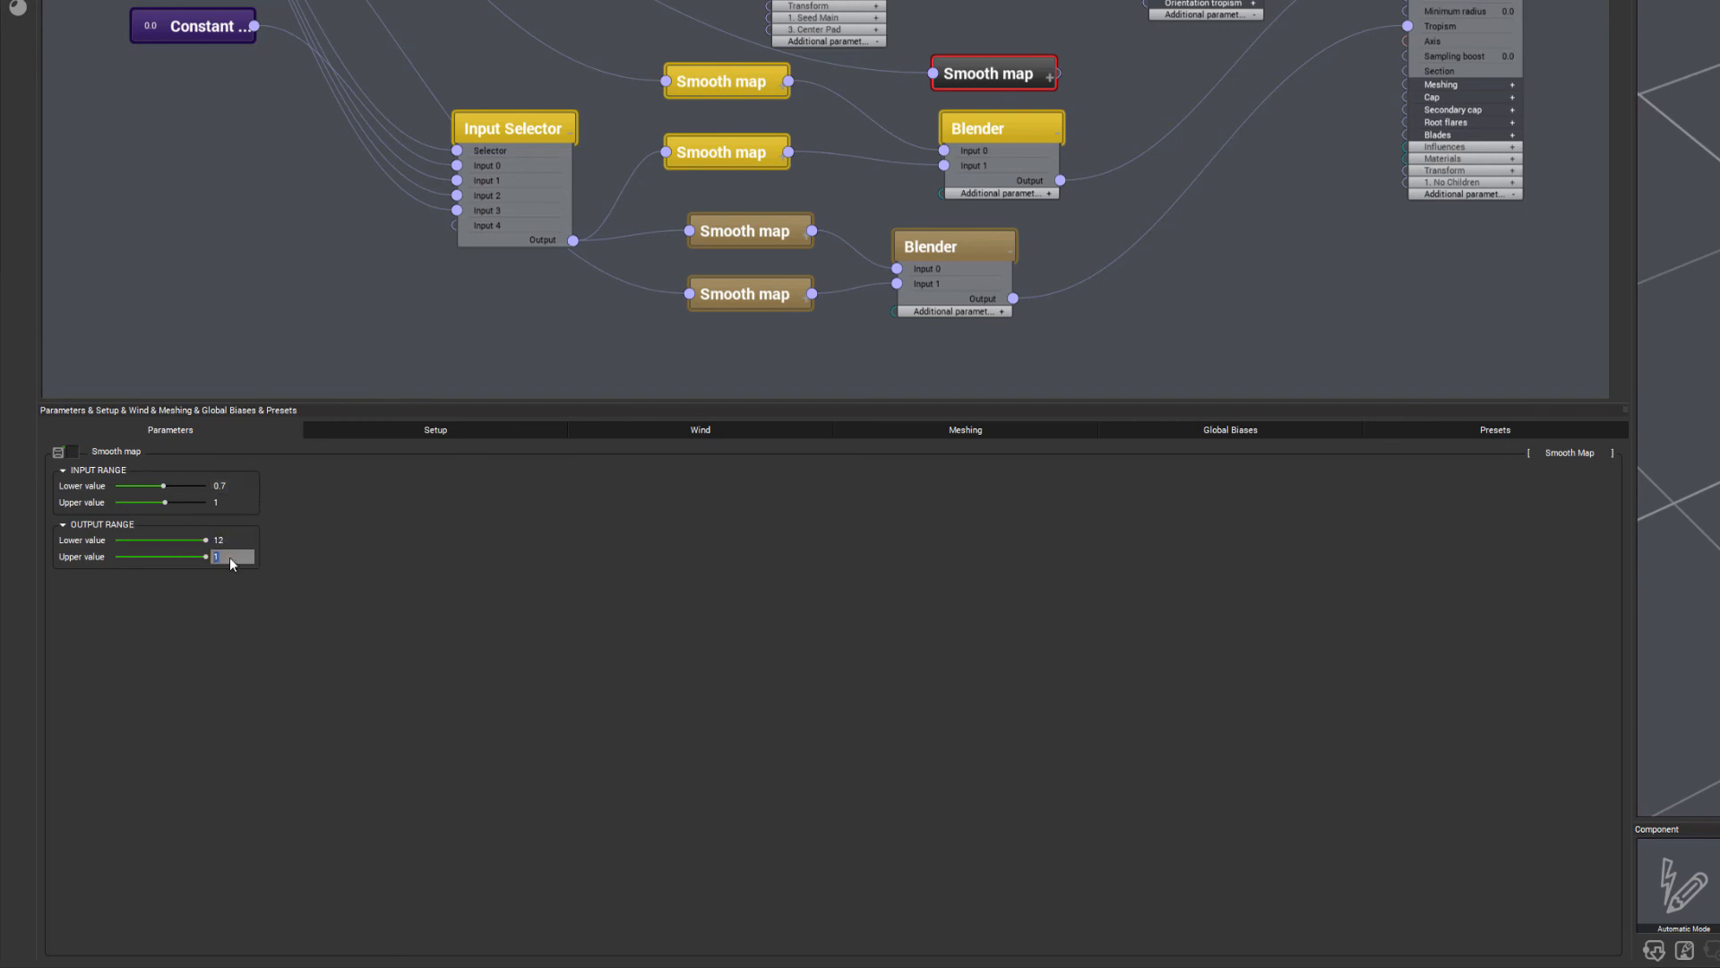
type("6")
key("Return")
left_click_drag(1057, 76, 1093, 0)
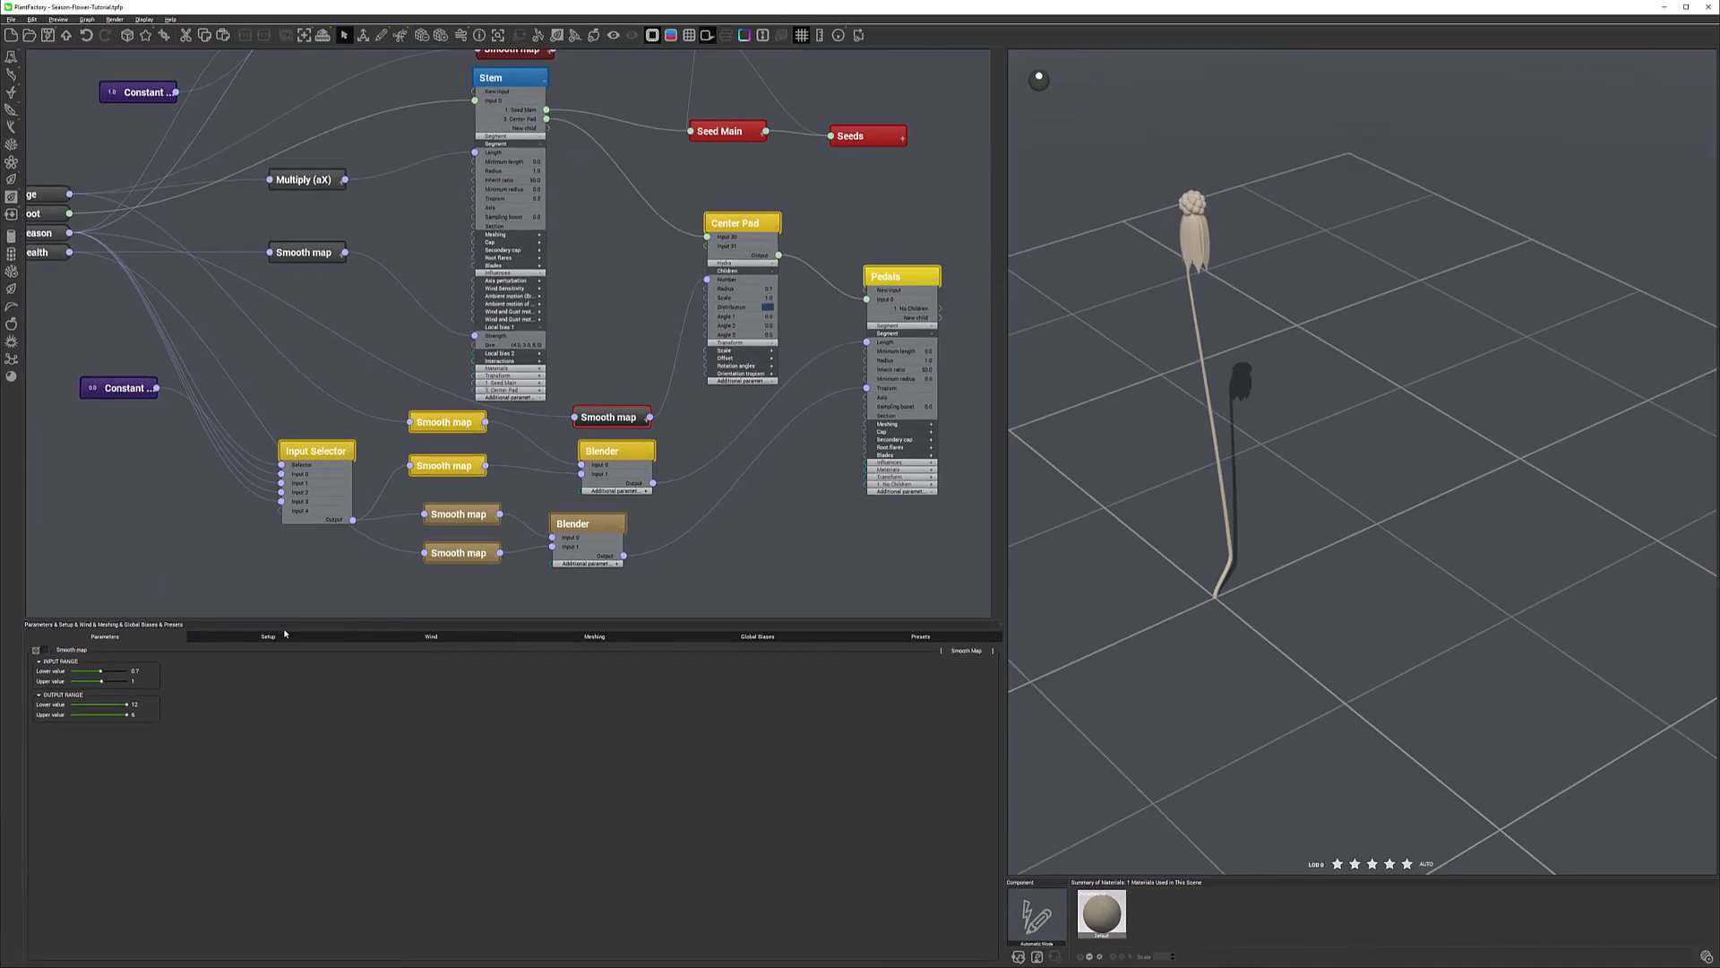
Test the petal count by raising Health to 100%, raising Season to 100% and lowering Season to about 82%.
left_click(268, 636)
left_click_drag(99, 742, 265, 742)
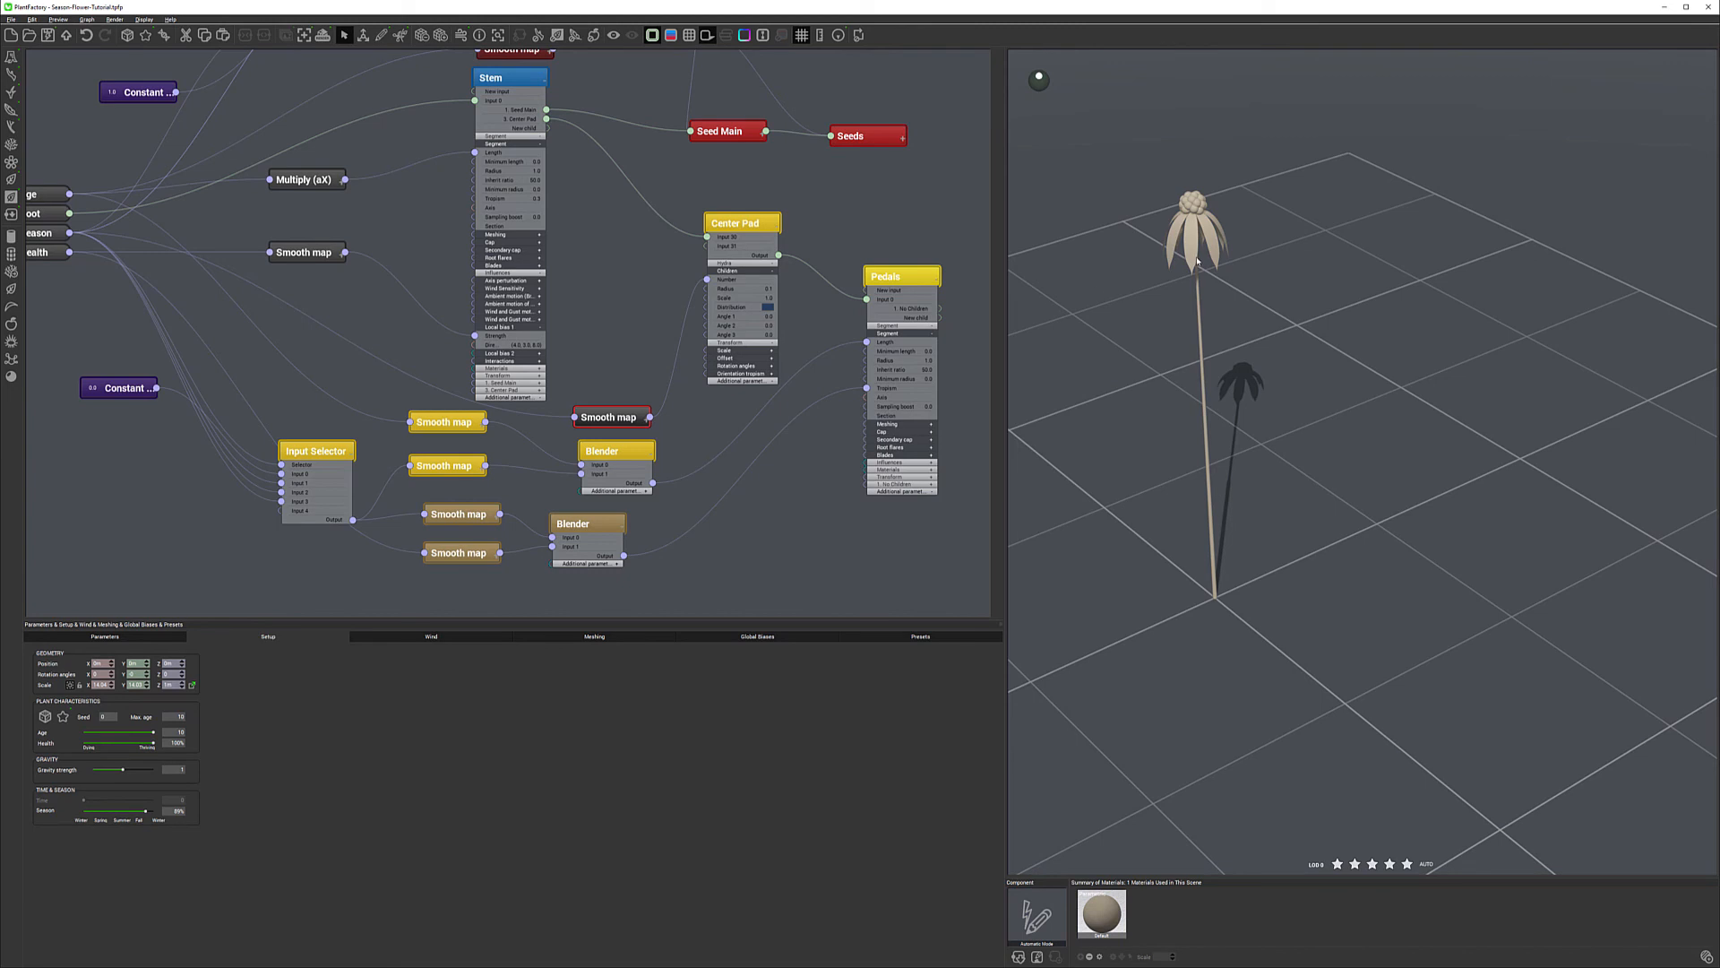
mouse_move(152, 810)
left_mouse_down()
mouse_move(105, 812)
mouse_move(137, 812)
left_mouse_up()
left_click_drag(141, 813, 151, 813)
left_click_drag(1178, 266, 892, 549)
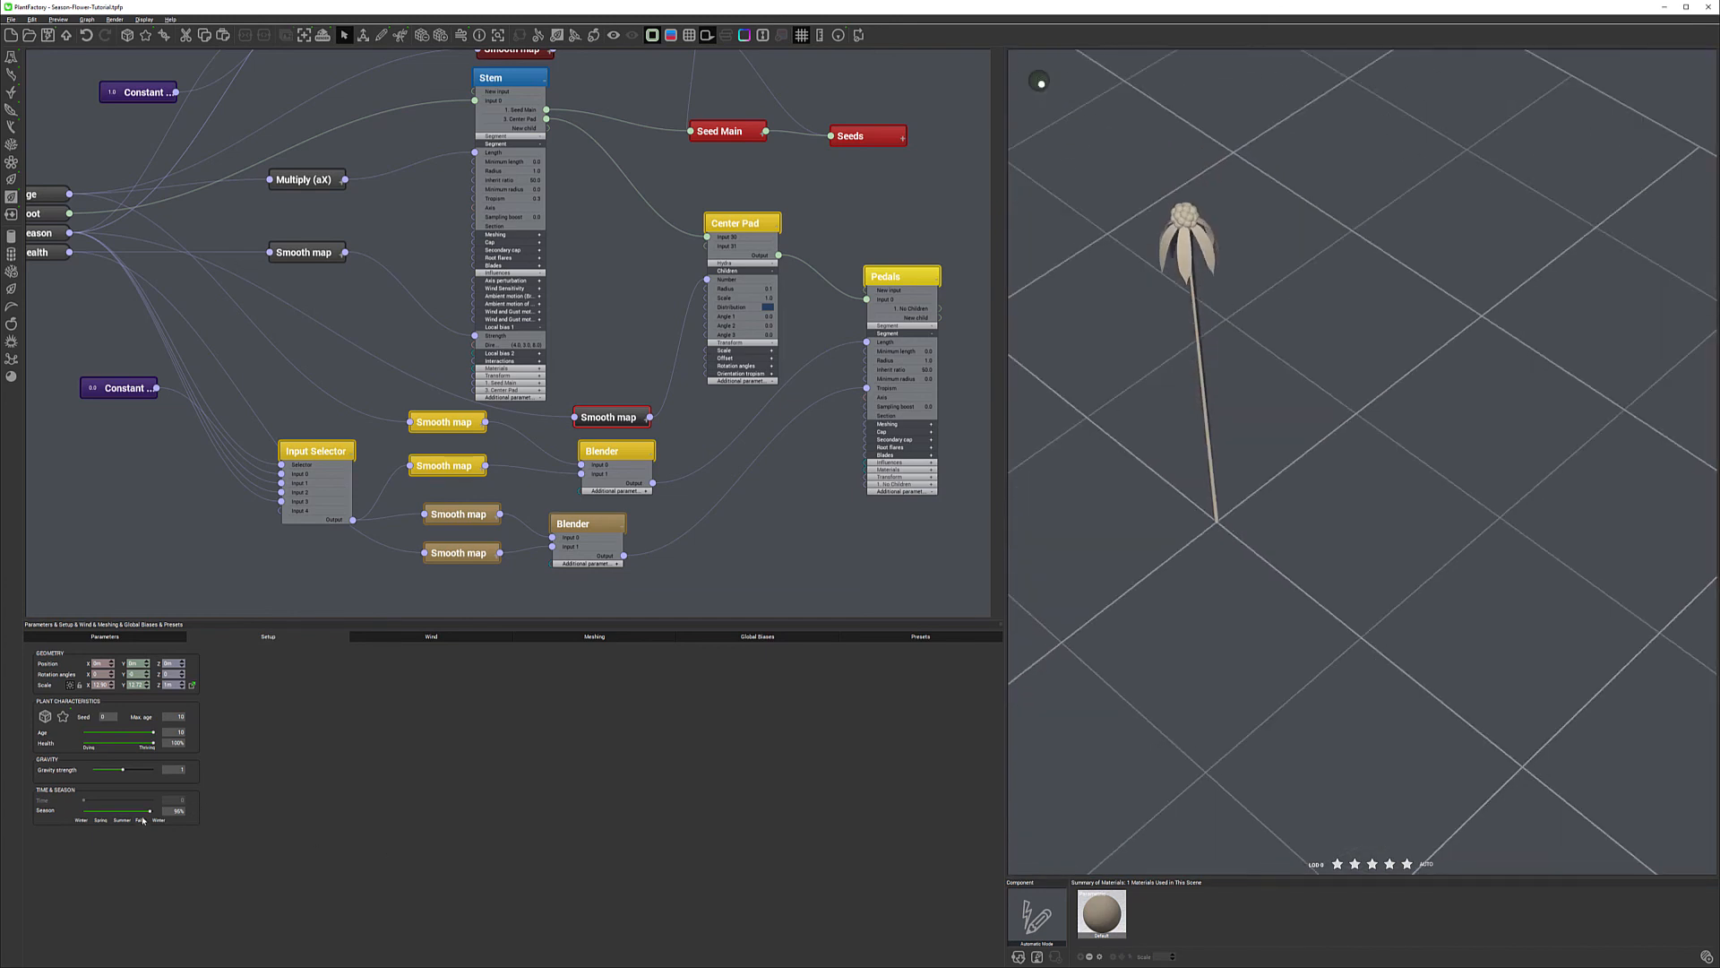
left_click_drag(141, 811, 142, 810)
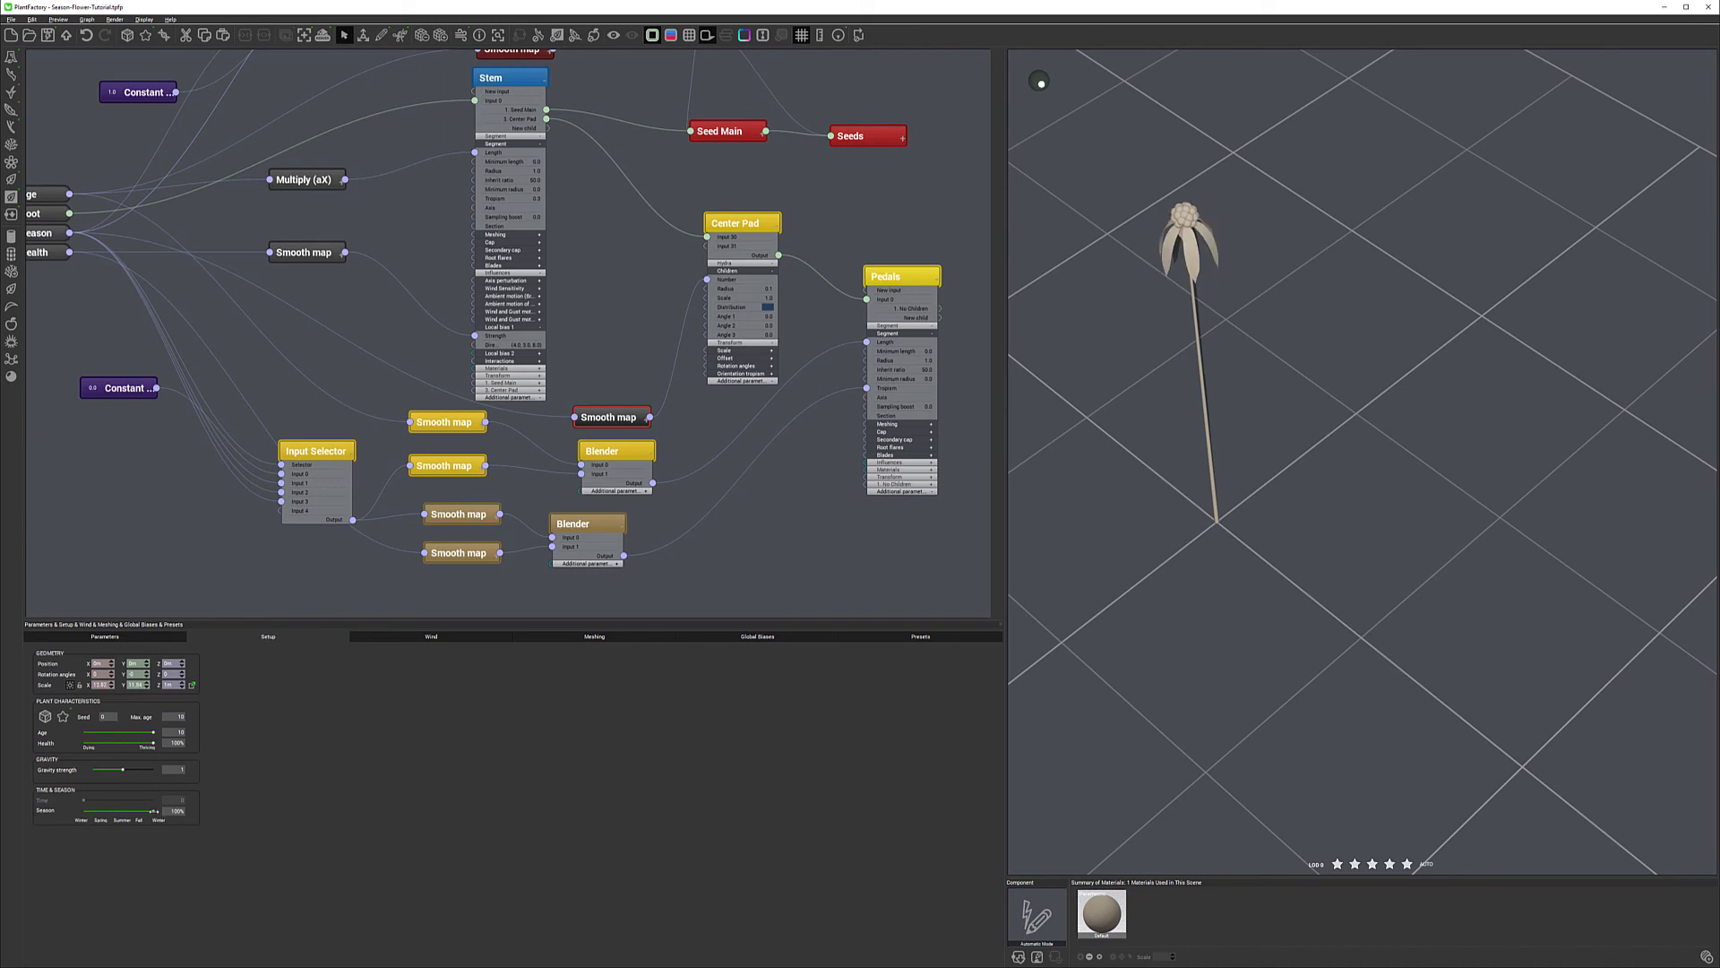
right_click_drag(1230, 386, 1255, 230)
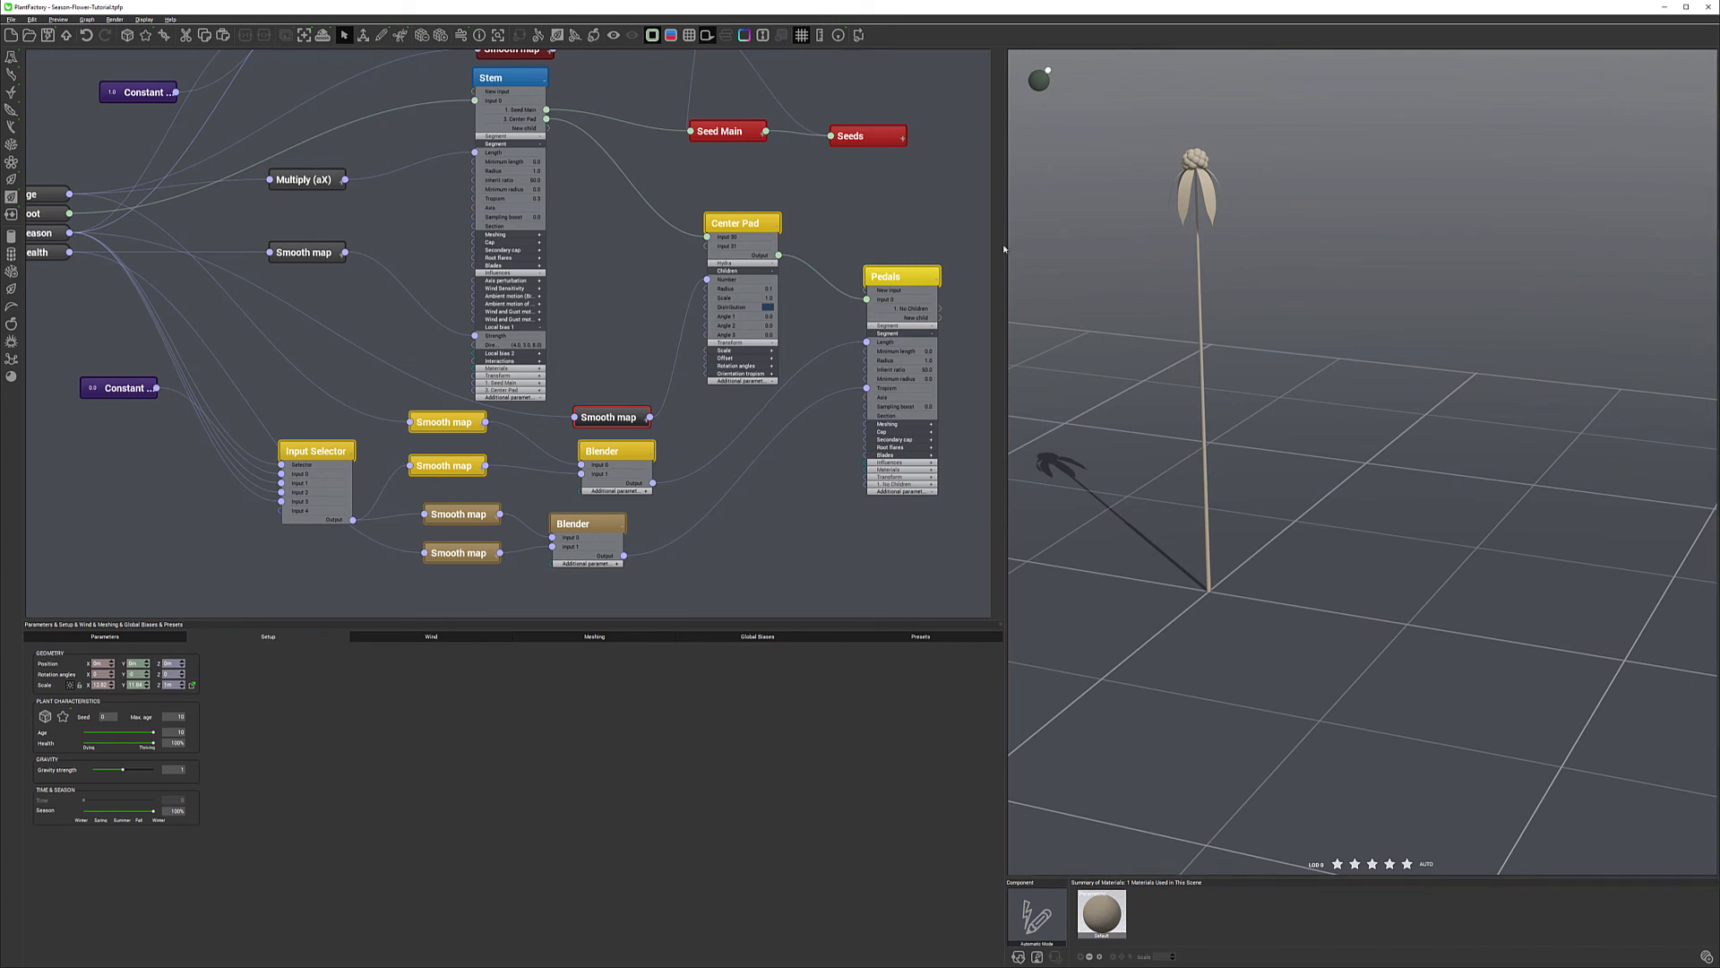
right_click_drag(1295, 272, 1287, 280)
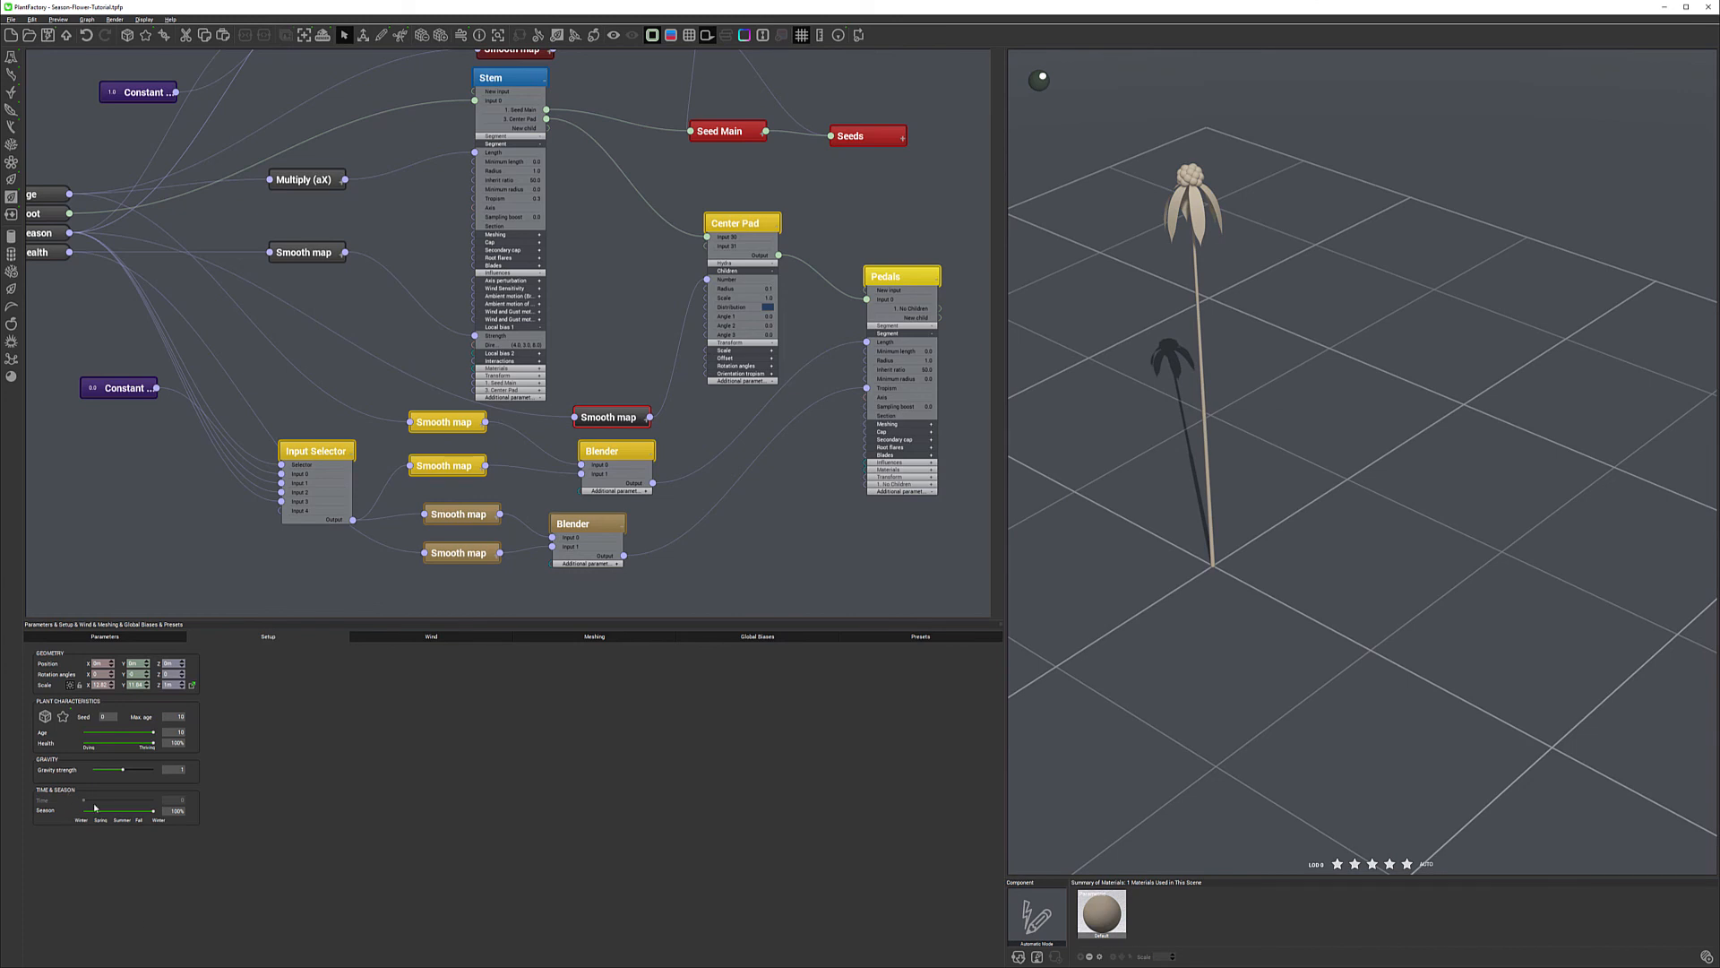
left_click_drag(153, 812, 141, 812)
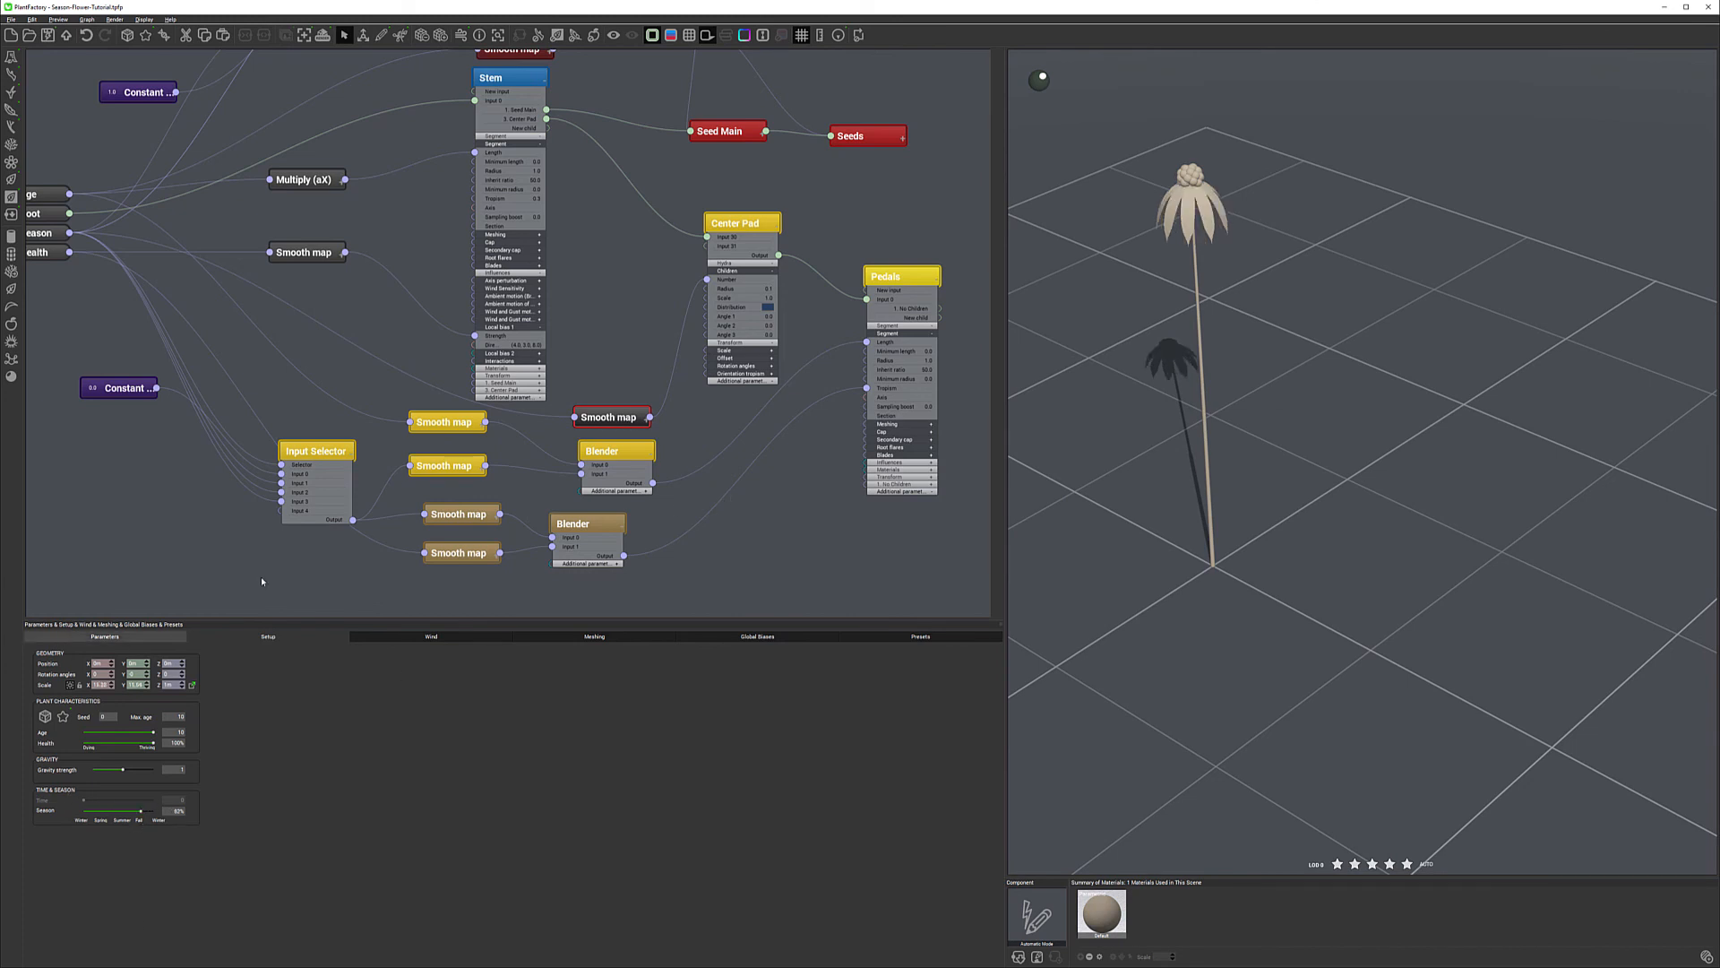
Color the Smooth map that drives the Center Pad pale yellow.
left_click(626, 414)
double_click(43, 651)
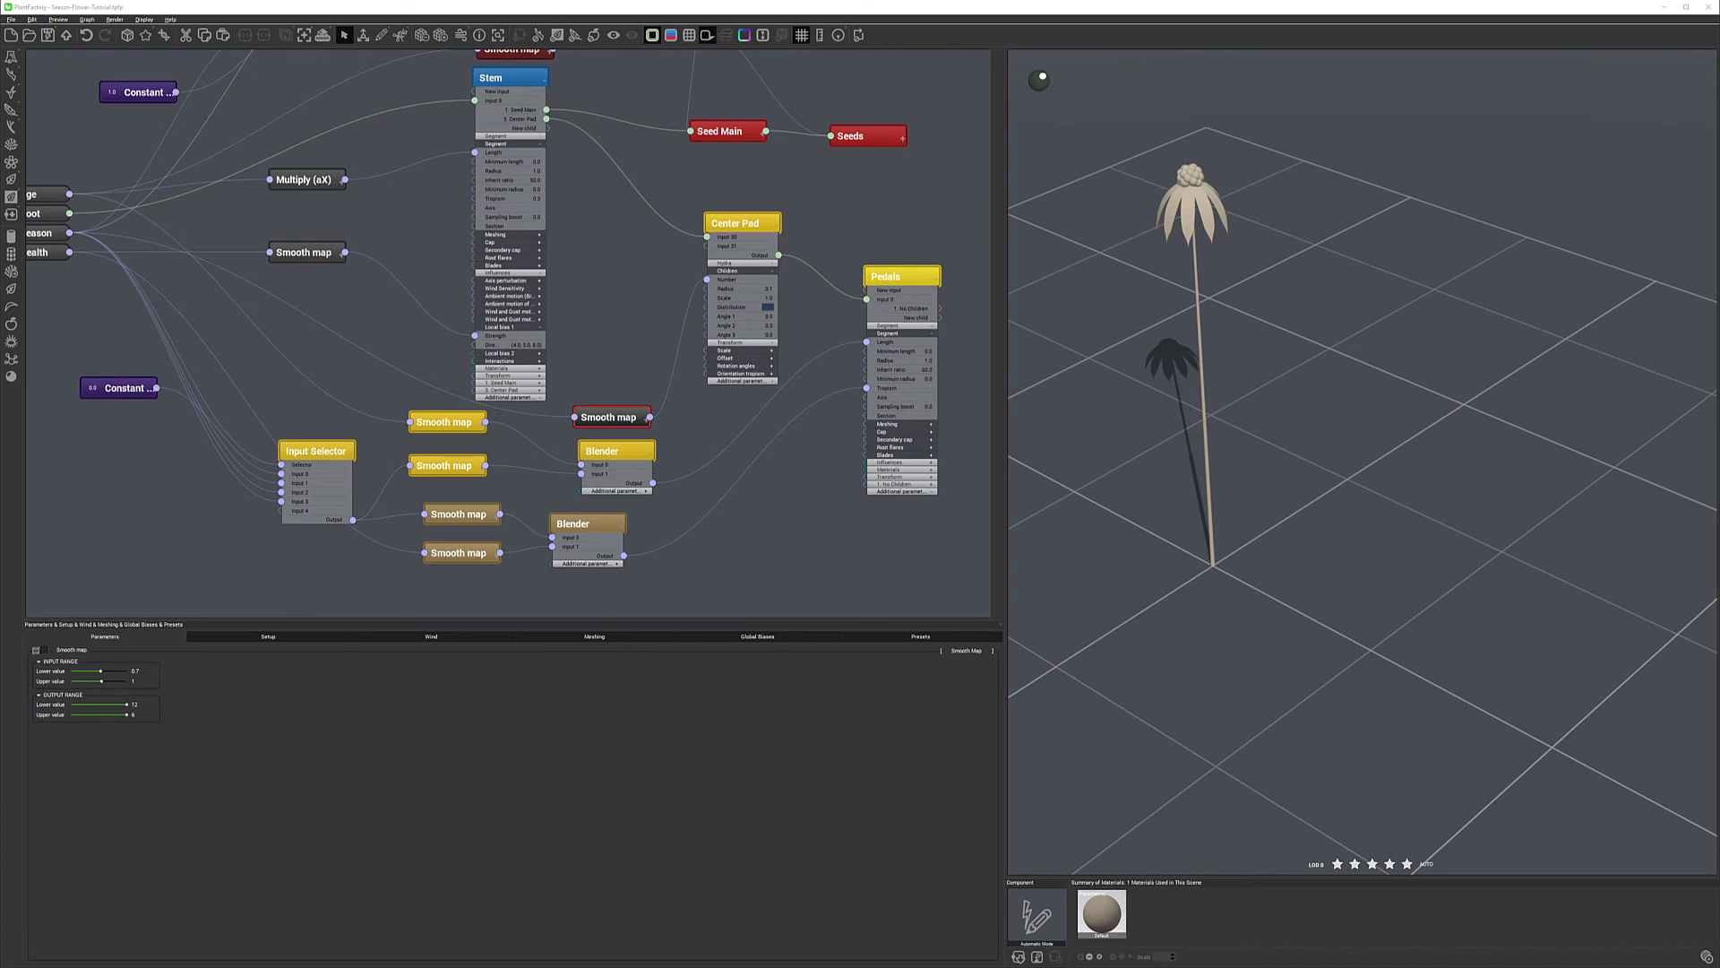
left_click(565, 425)
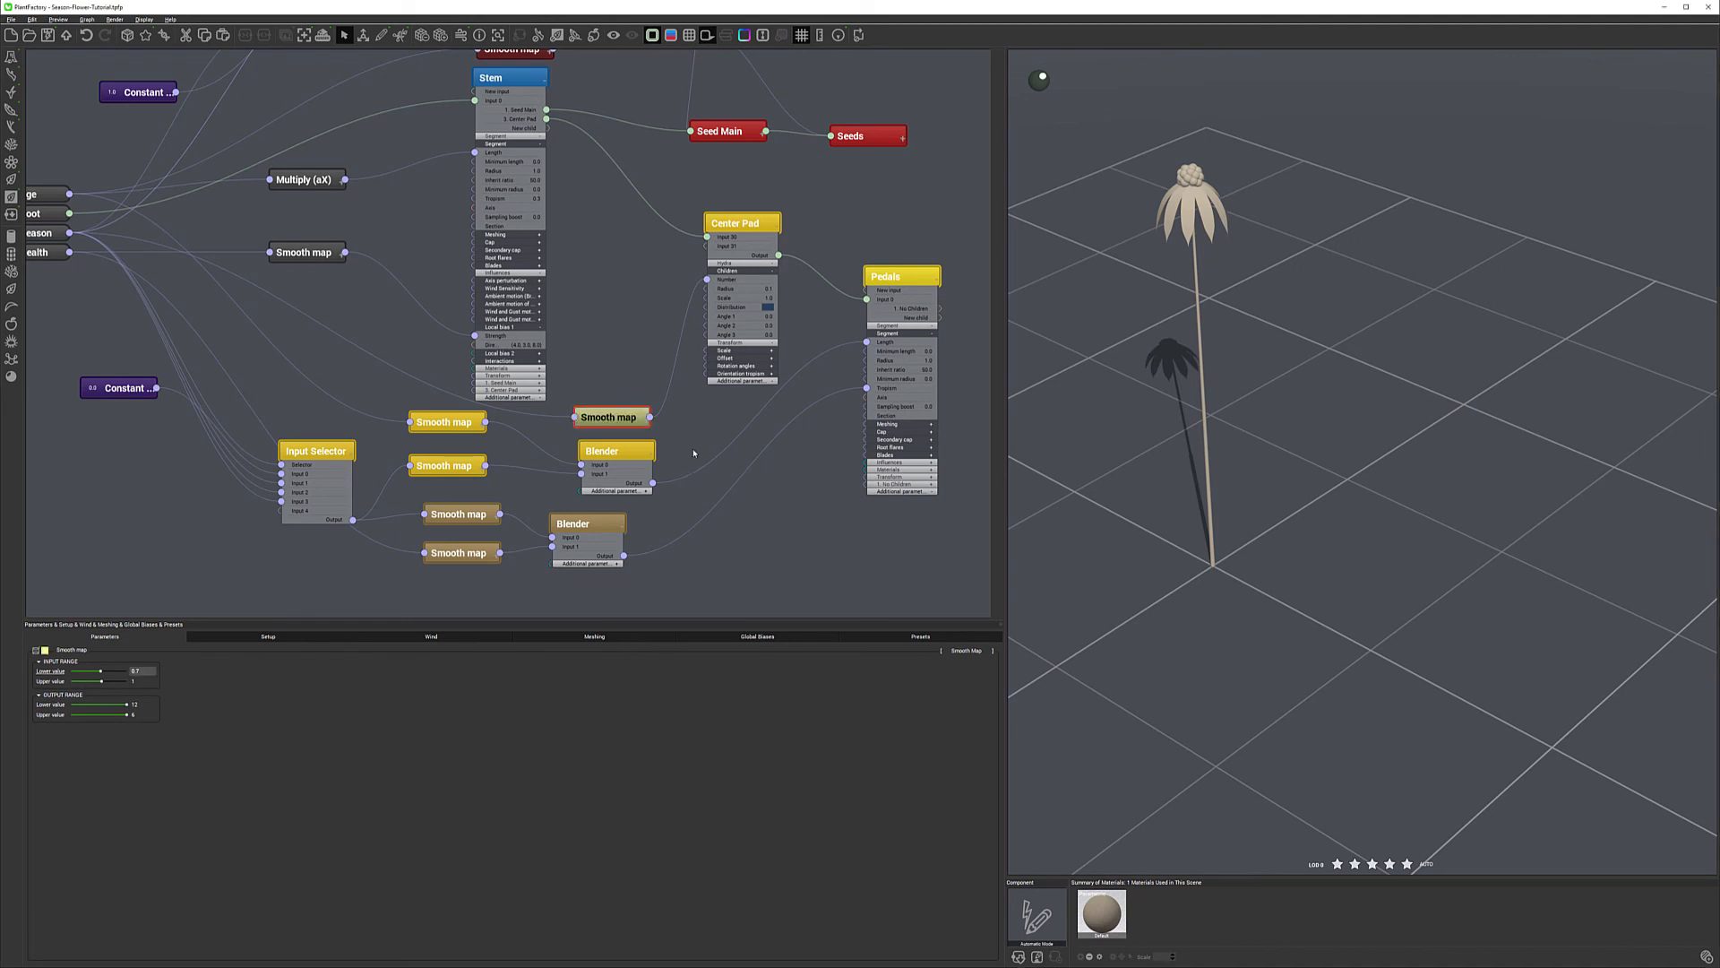
Shift the upper Blender and pale yellow Smooth map slightly, and collapse the Center Pad, Pedals and yellow Input Selector nodes.
left_click(630, 448)
mouse_move(631, 448)
left_mouse_down()
mouse_move(614, 403)
mouse_move(617, 444)
left_mouse_up()
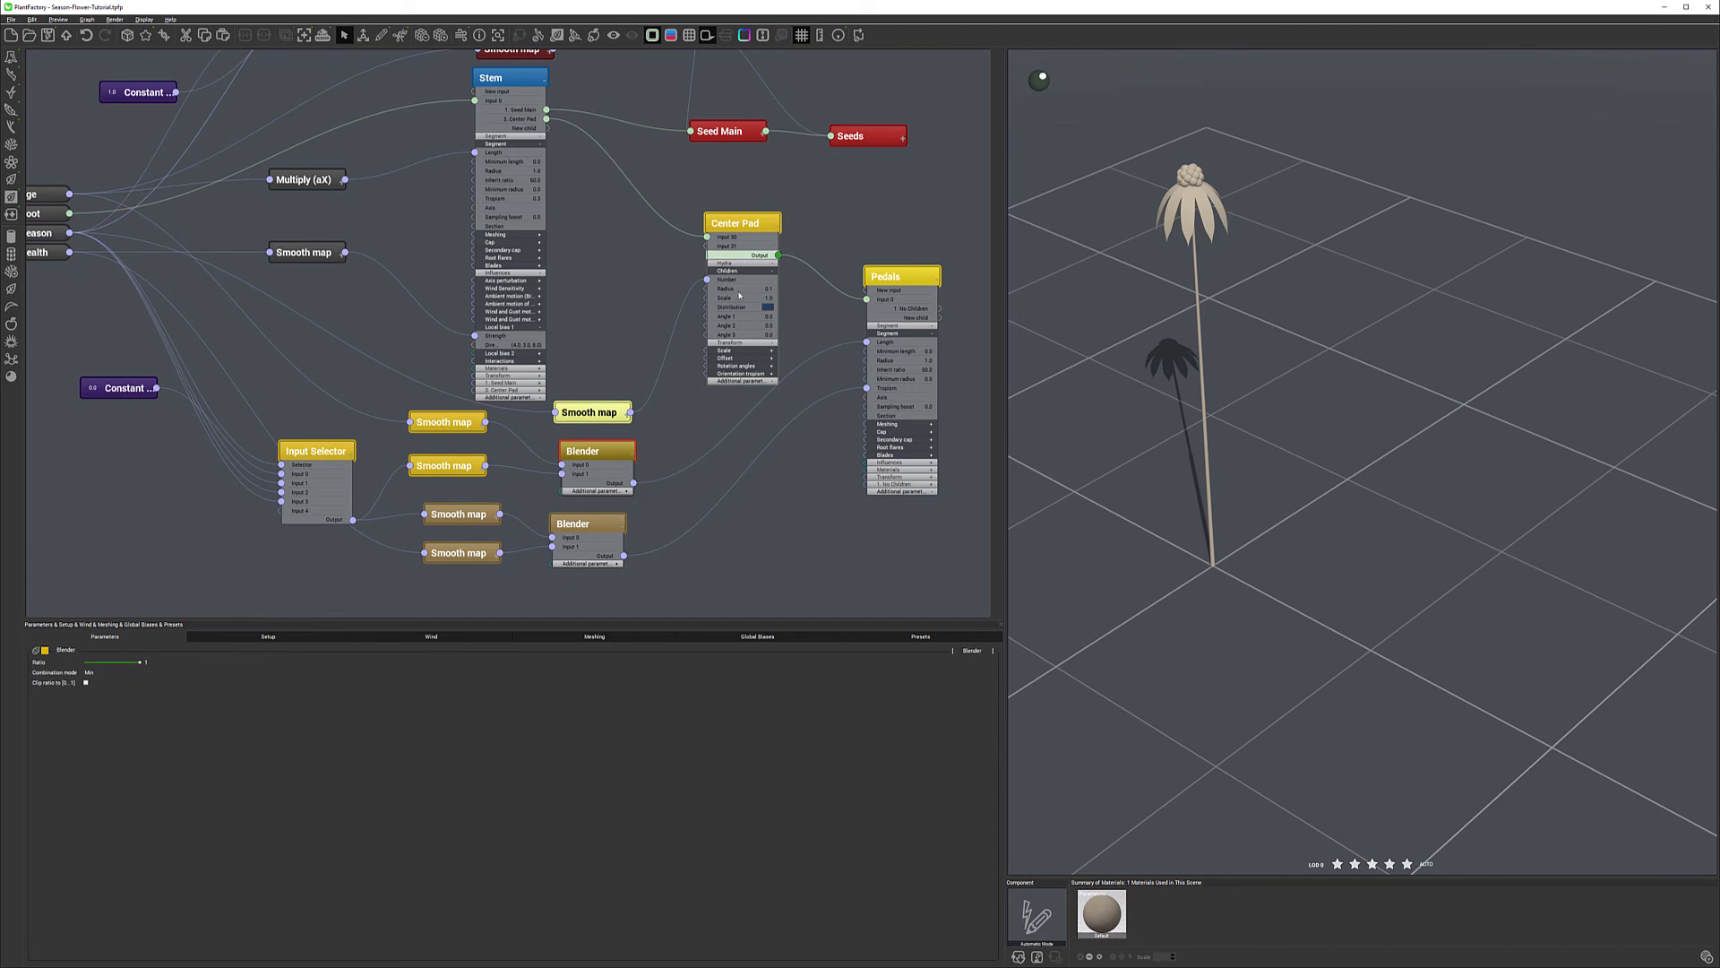
scroll(728, 352, "down", 2)
middle_click_drag(645, 269, 623, 322)
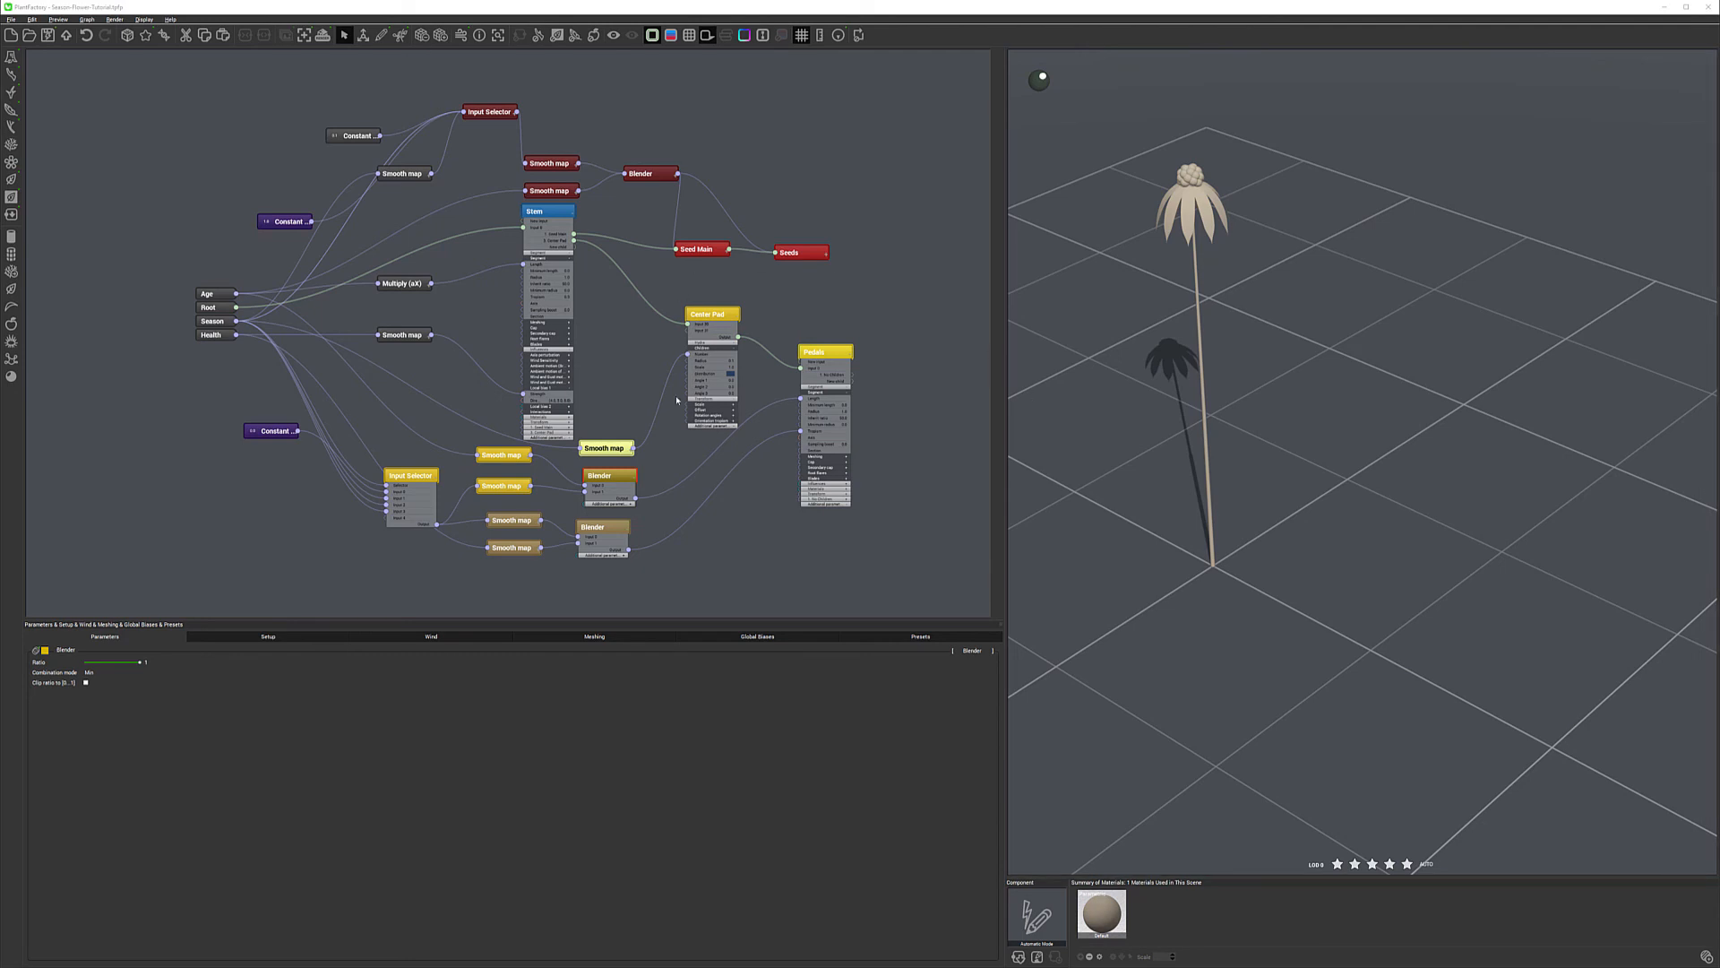
left_click(737, 317)
left_click(737, 317)
left_click(850, 353)
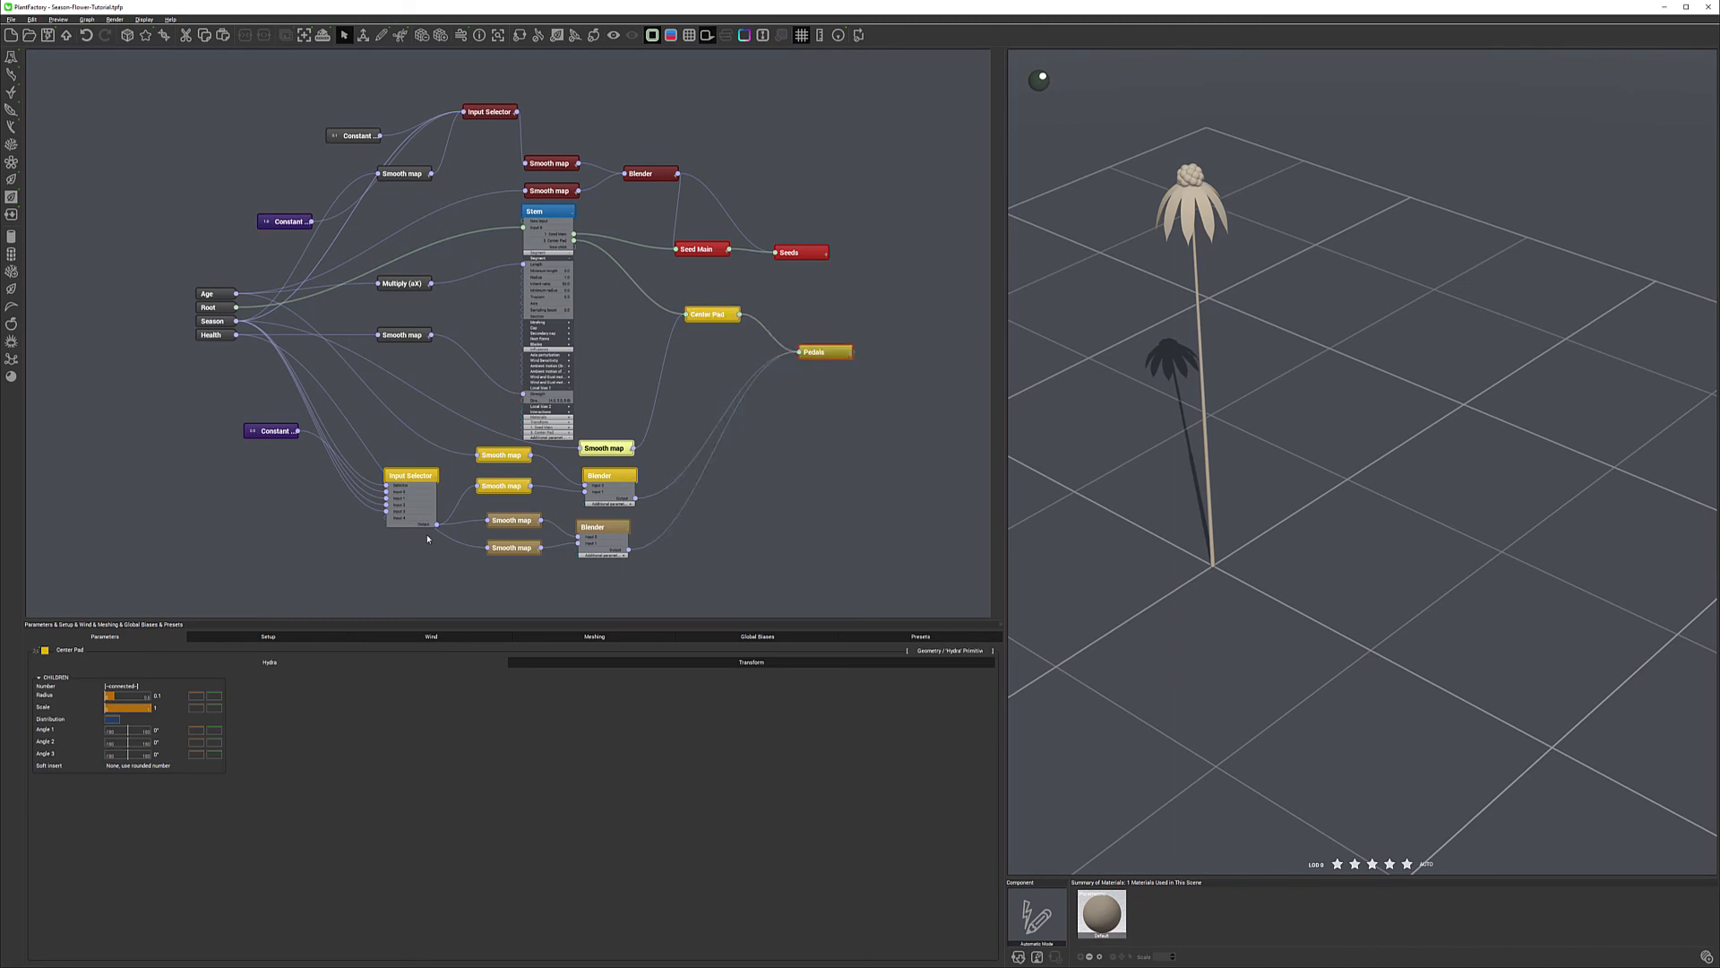
left_click(410, 476)
left_click(436, 476)
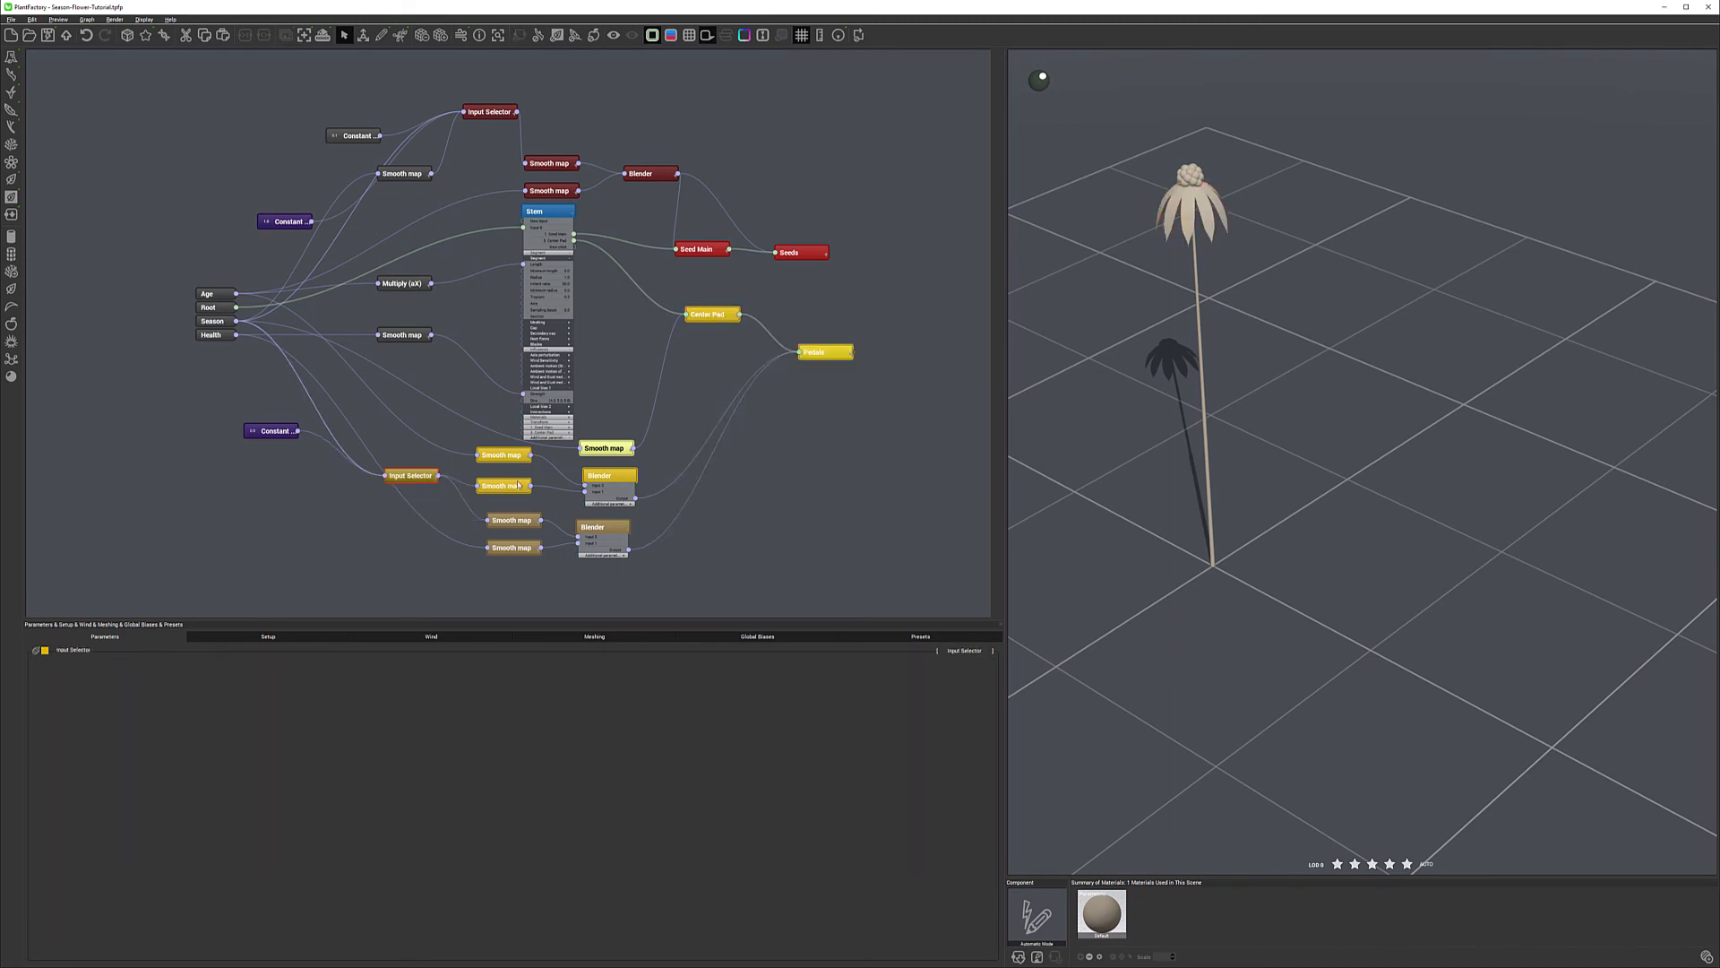
Arrange the Center Pad and Pedals beside the yellow and brown Blenders, and raise Seed Main and Seeds level with the Stem's header.
left_click_drag(714, 313, 704, 280)
left_click_drag(817, 352, 804, 531)
left_click_drag(701, 281, 707, 484)
left_click_drag(602, 527, 616, 538)
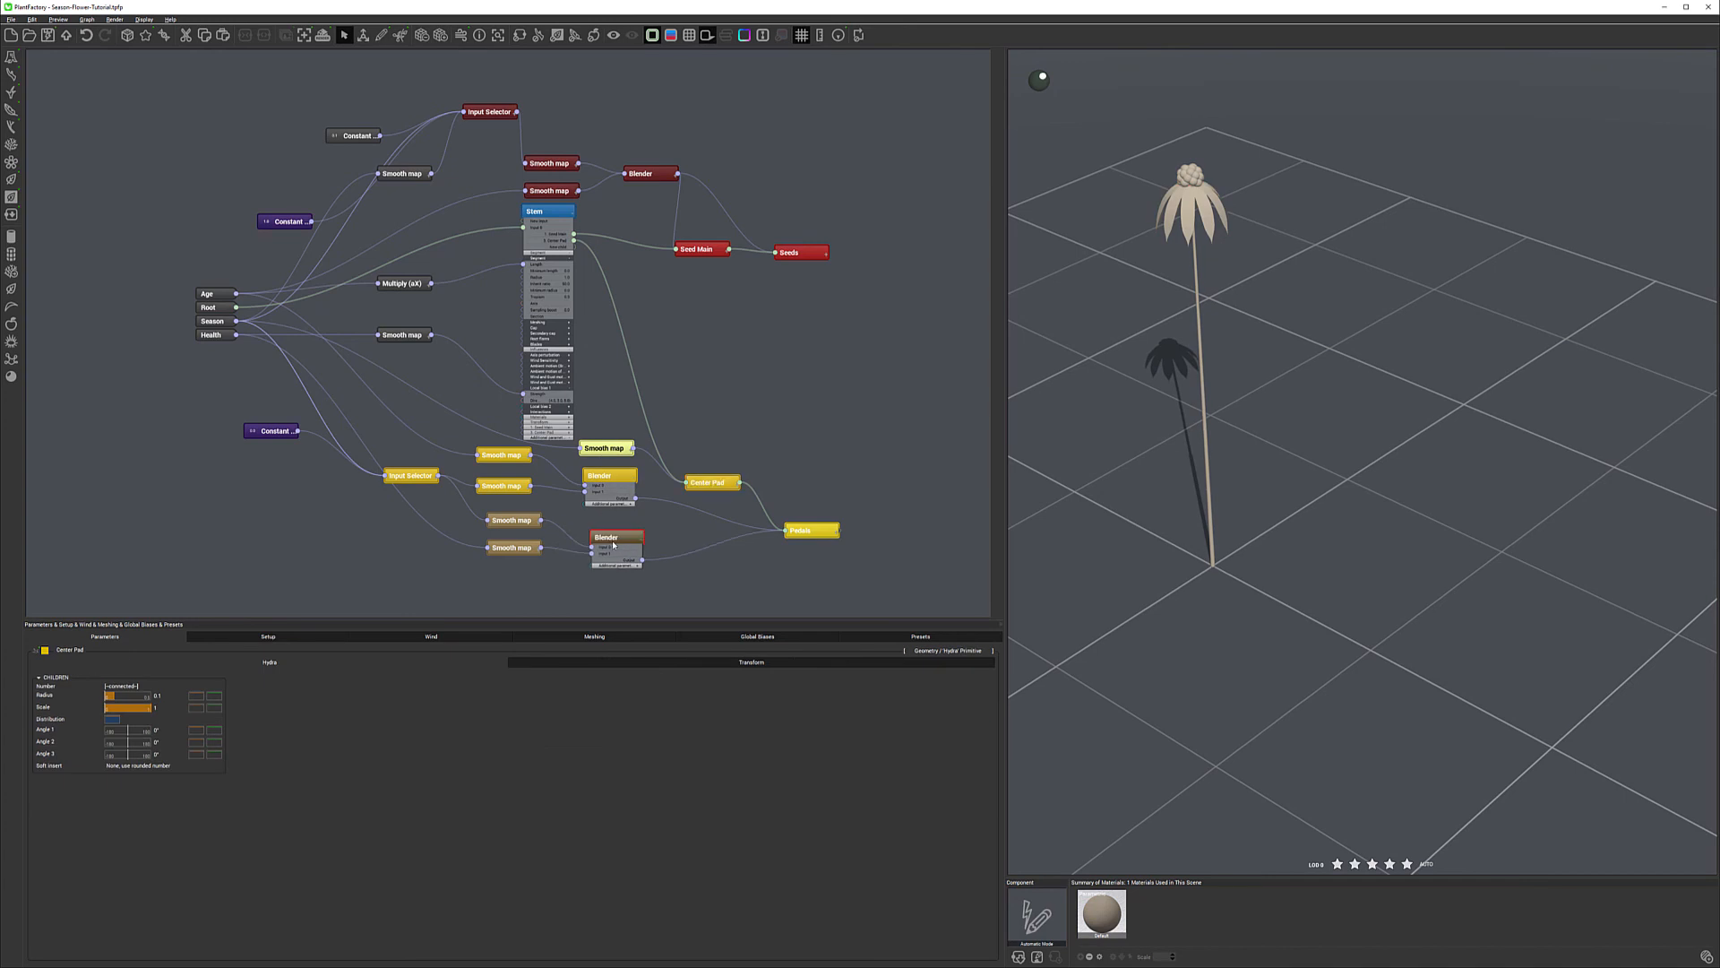
mouse_move(612, 479)
left_mouse_down()
mouse_move(619, 500)
mouse_move(619, 469)
left_mouse_up()
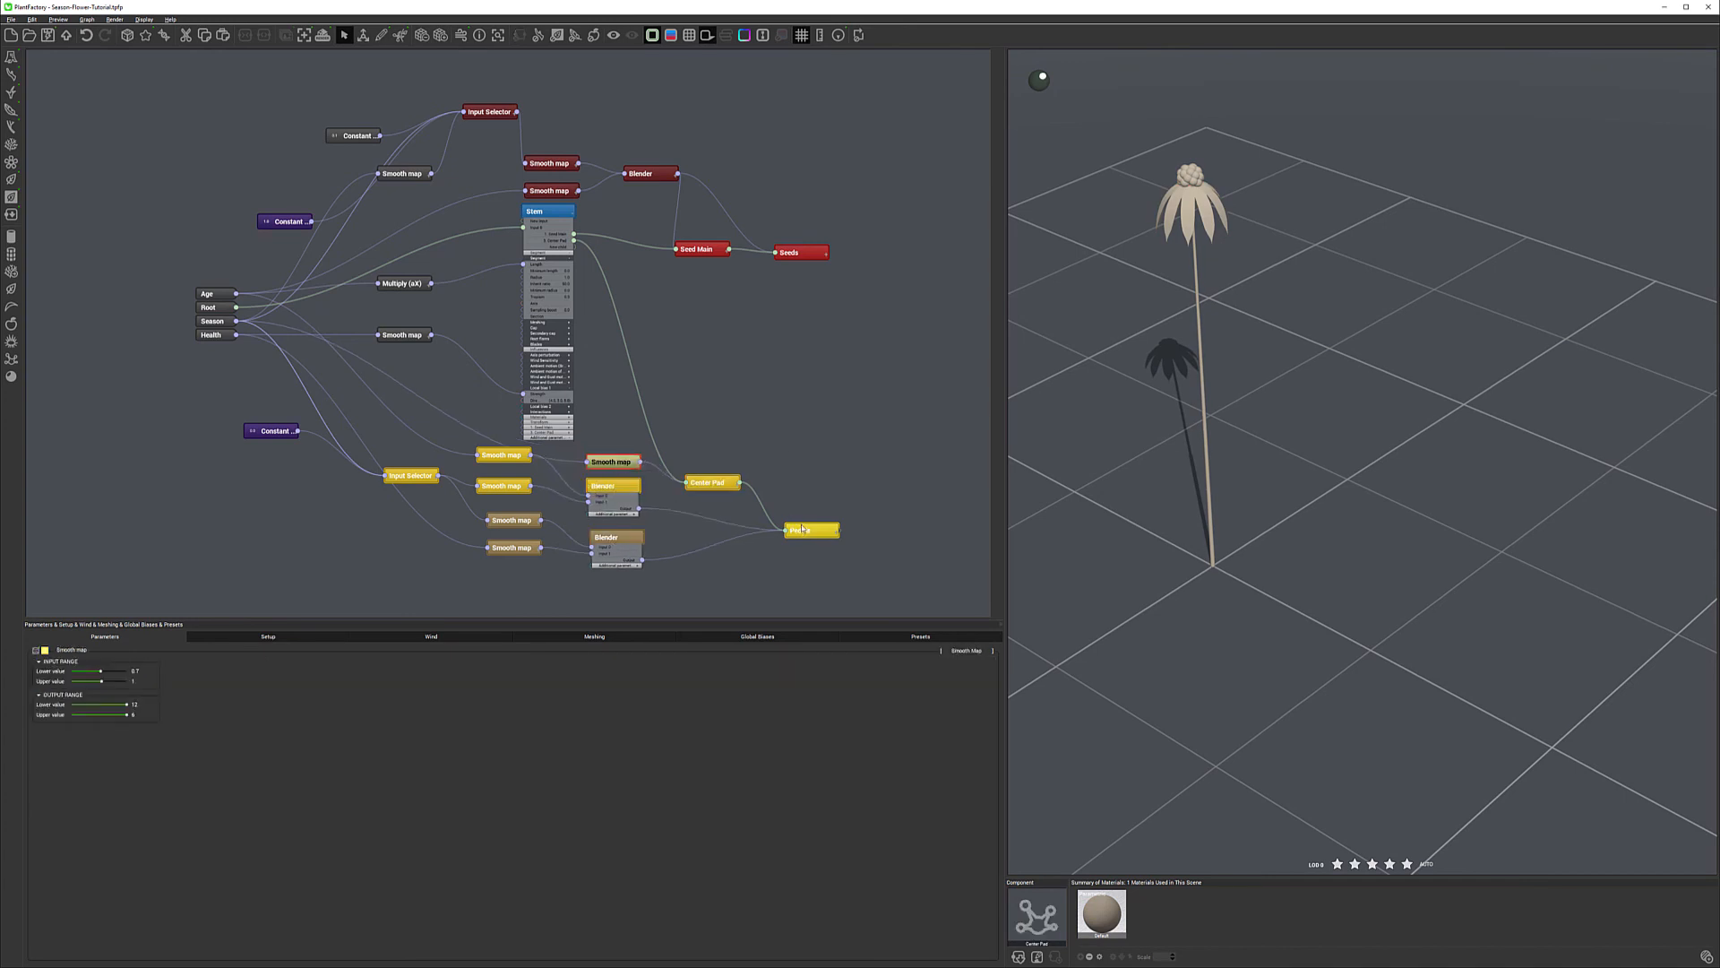
left_click_drag(718, 256, 722, 218)
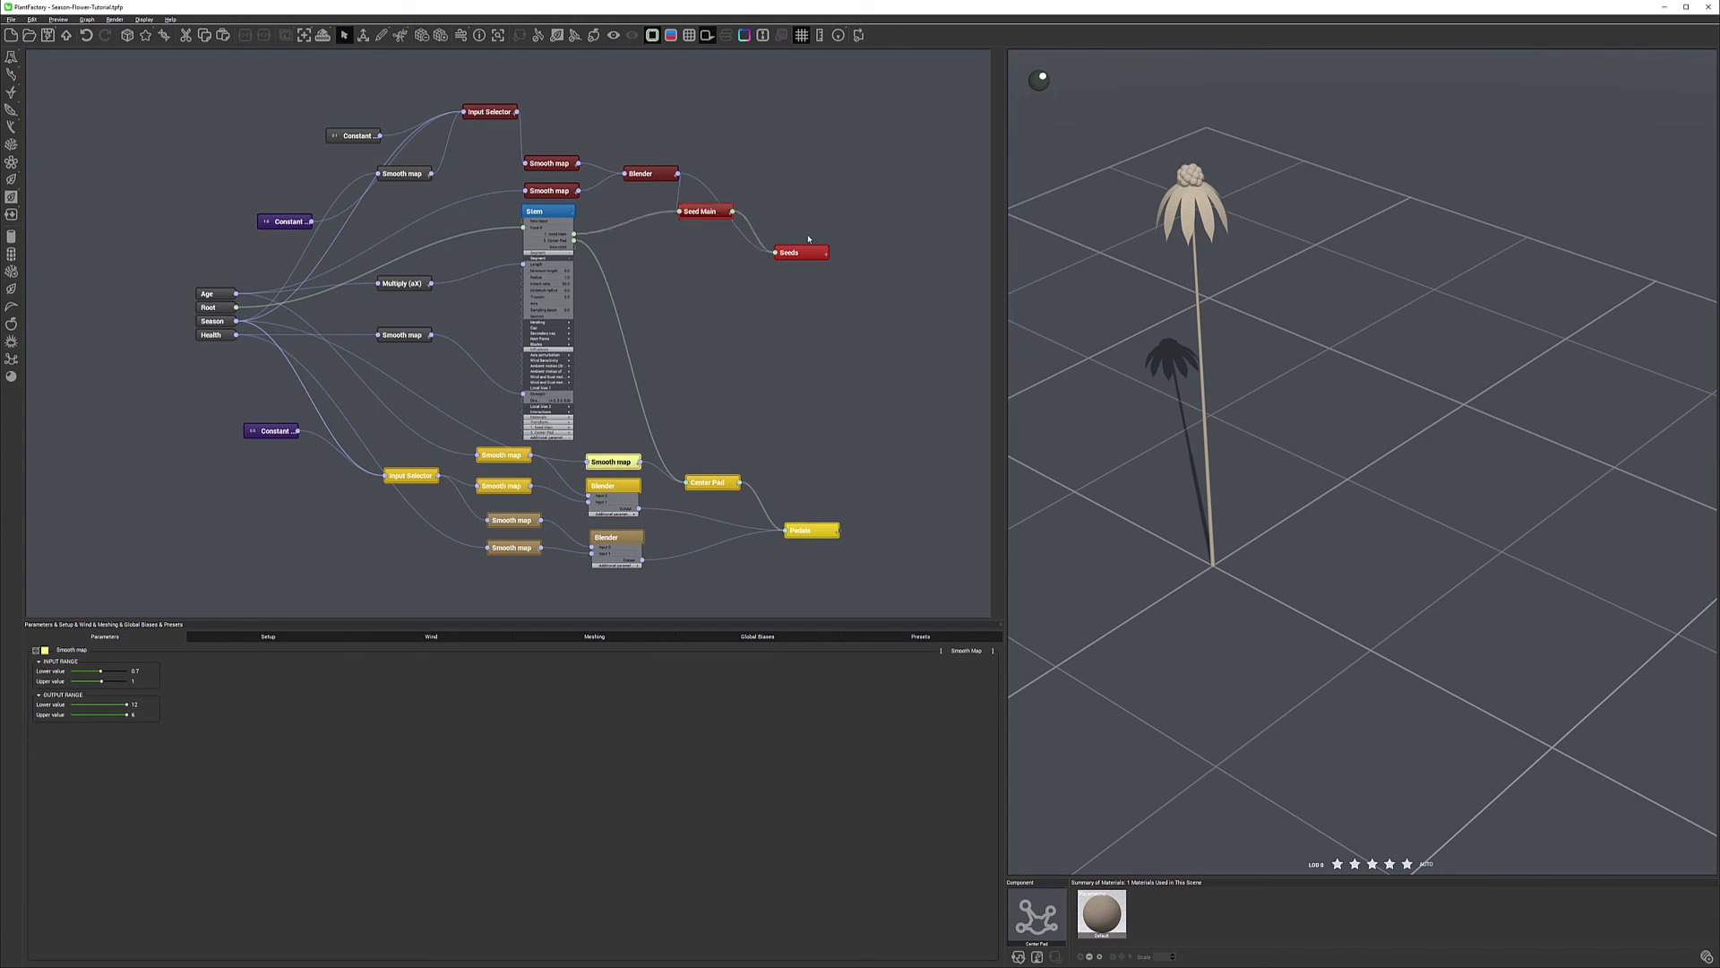
left_click_drag(812, 251, 809, 207)
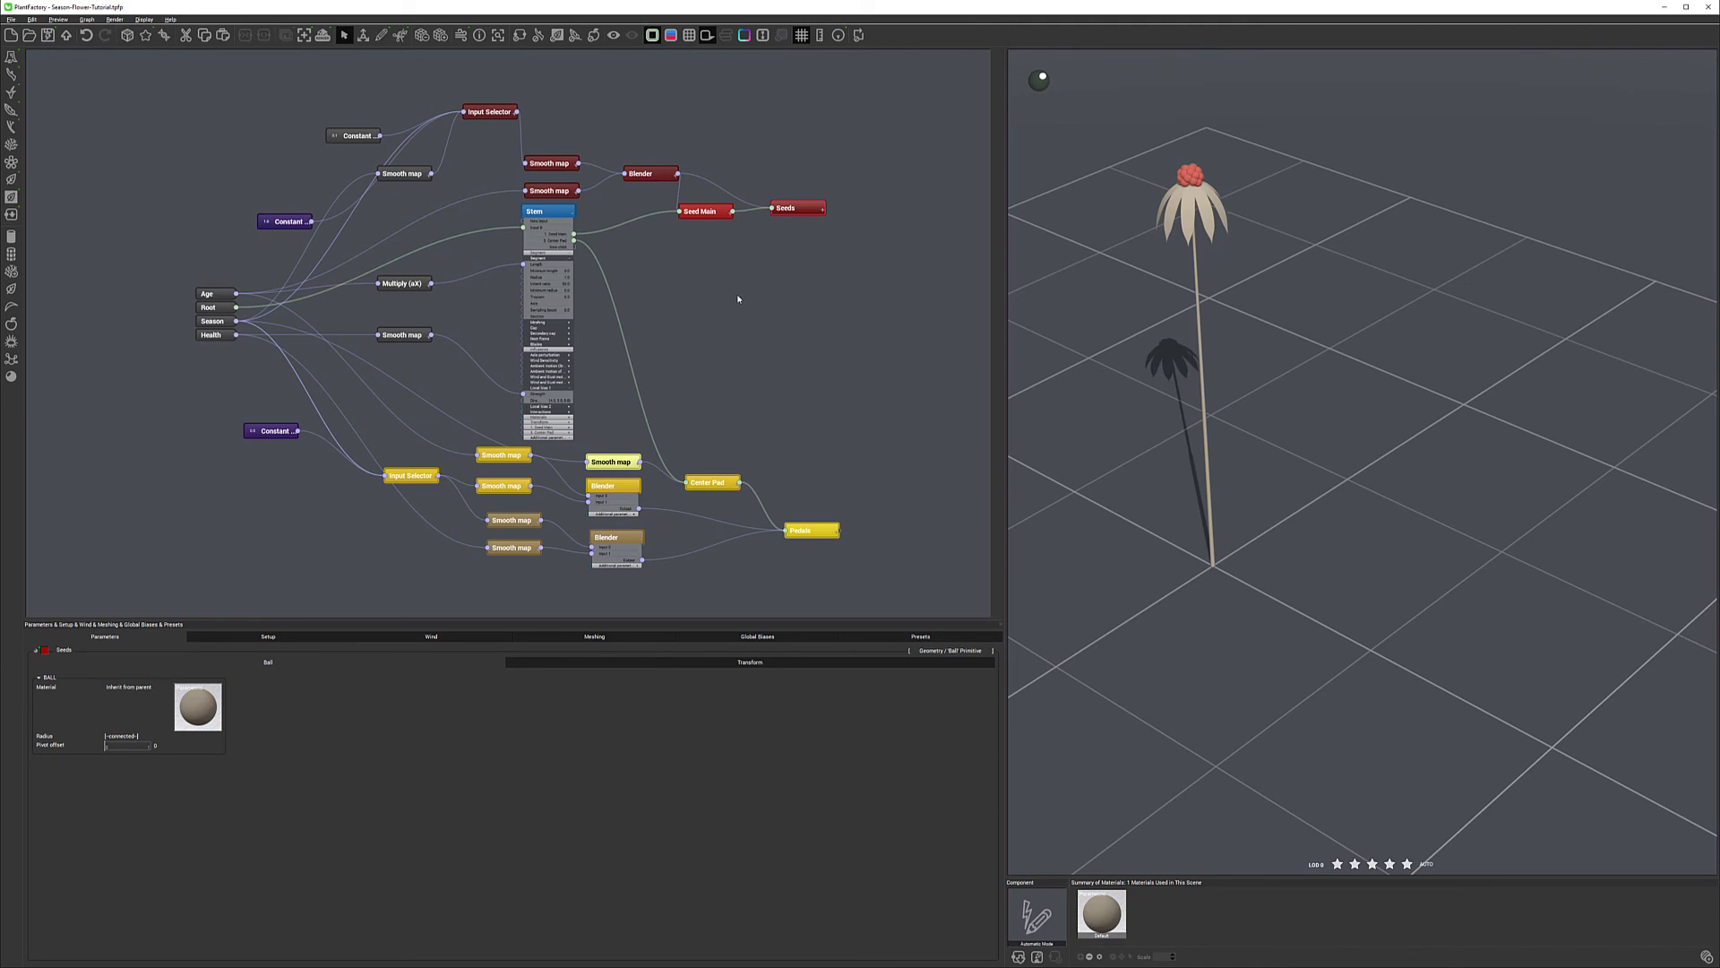
Add a Branch Segment named Leaf below Seed Main and connect it to the Stem as a new child.
right_click(718, 266)
mouse_move(776, 271)
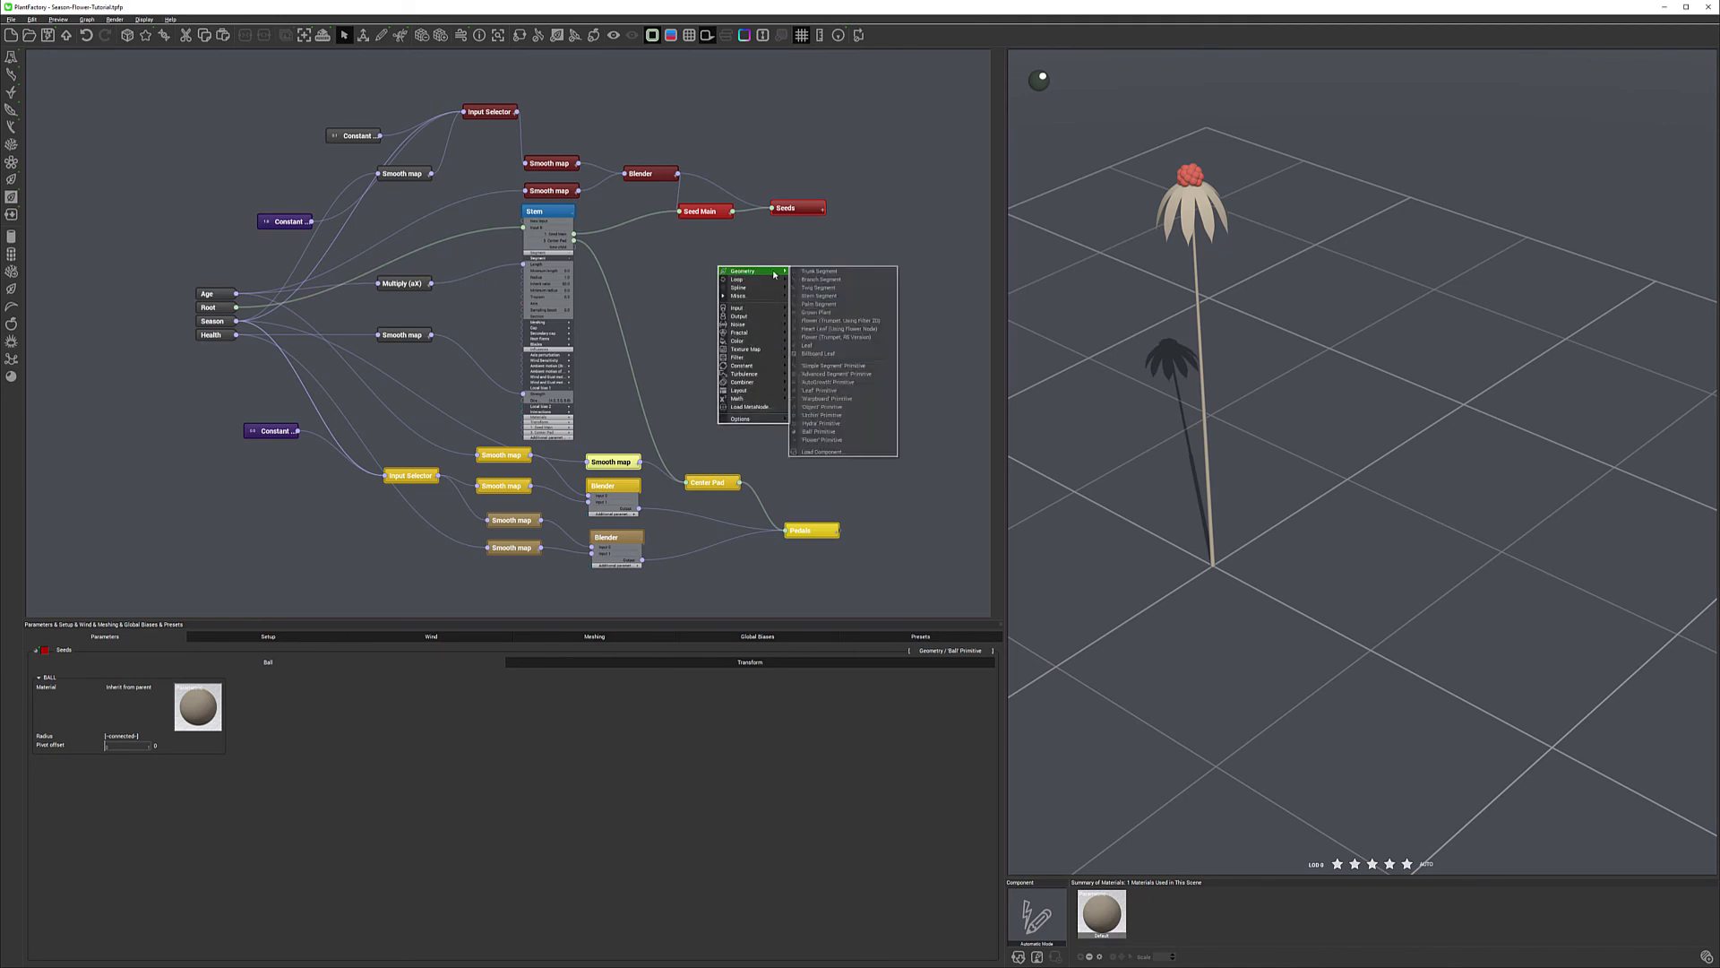
left_click(848, 279)
double_click(716, 263)
type("Leaf")
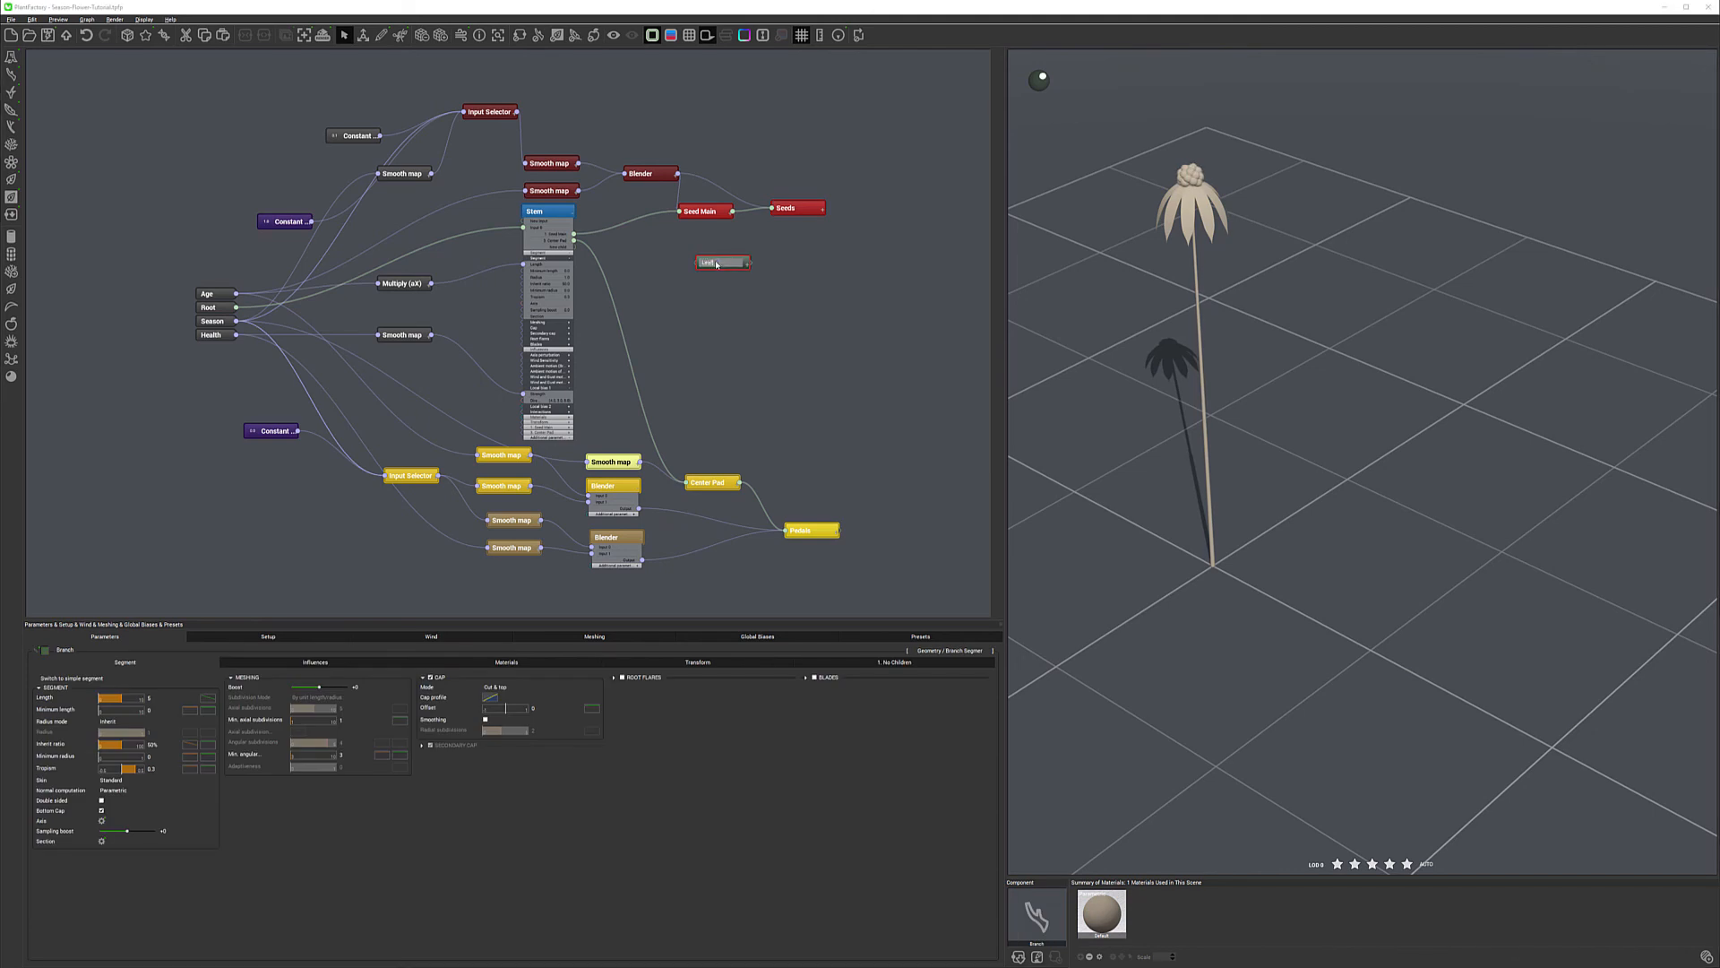
key("Return")
mouse_move(566, 258)
left_mouse_down()
mouse_move(722, 263)
mouse_move(574, 250)
left_mouse_up()
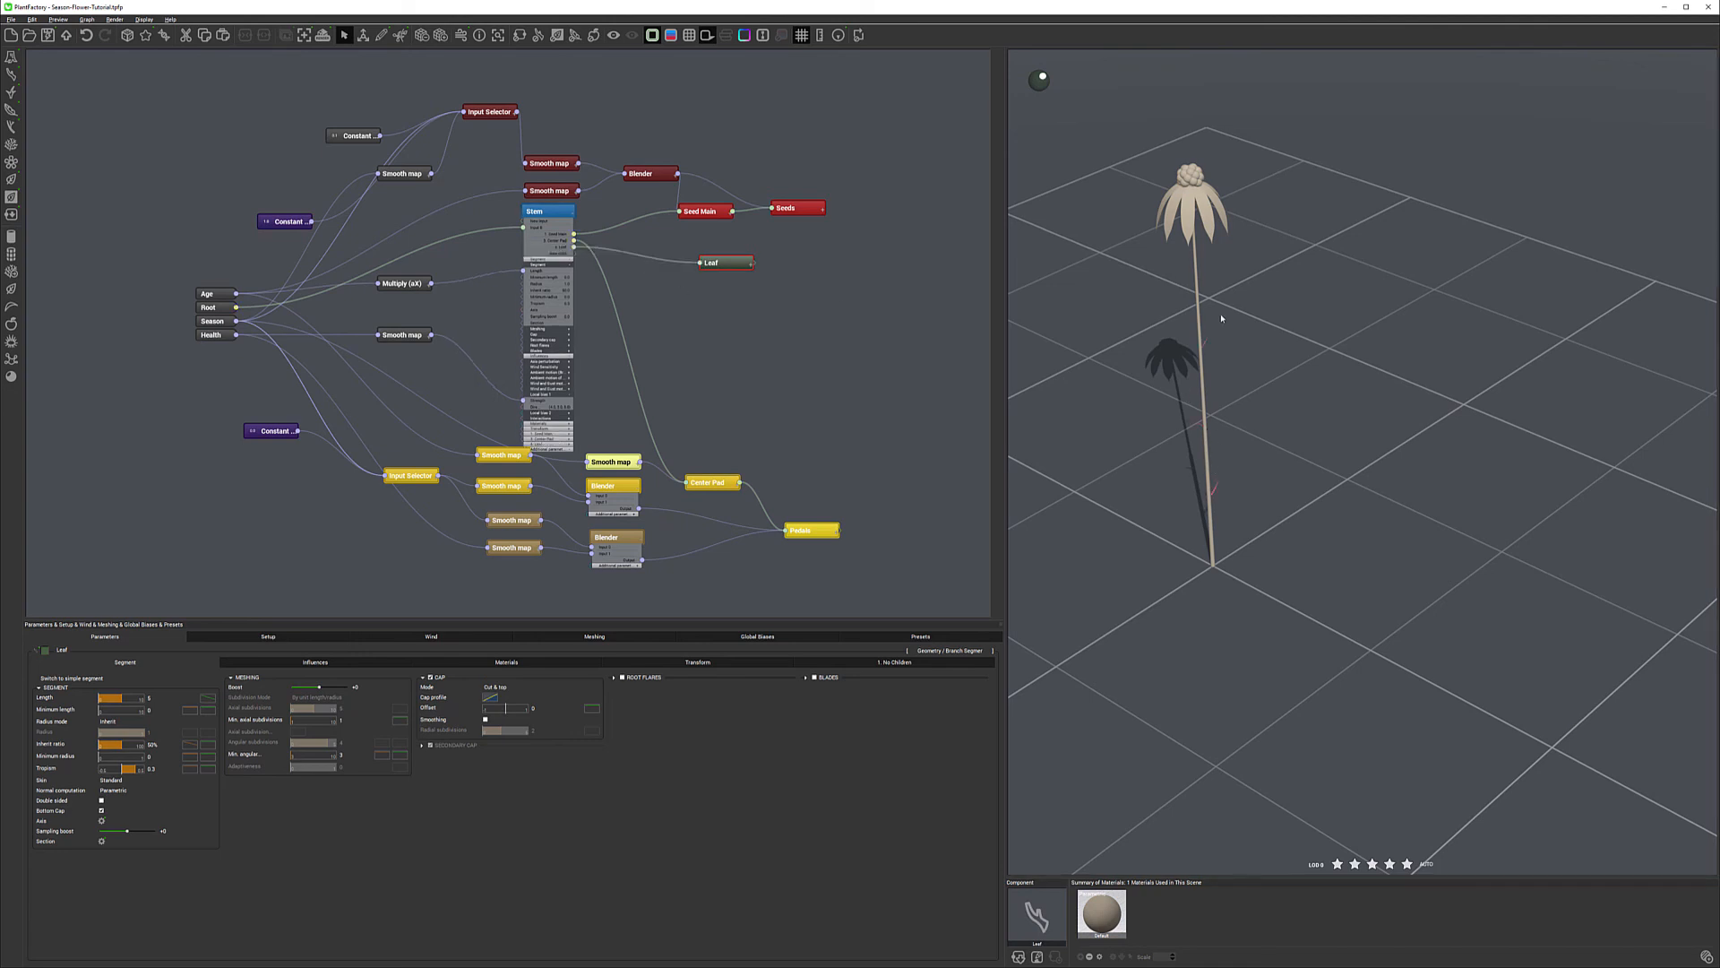
left_click_drag(726, 264, 713, 266)
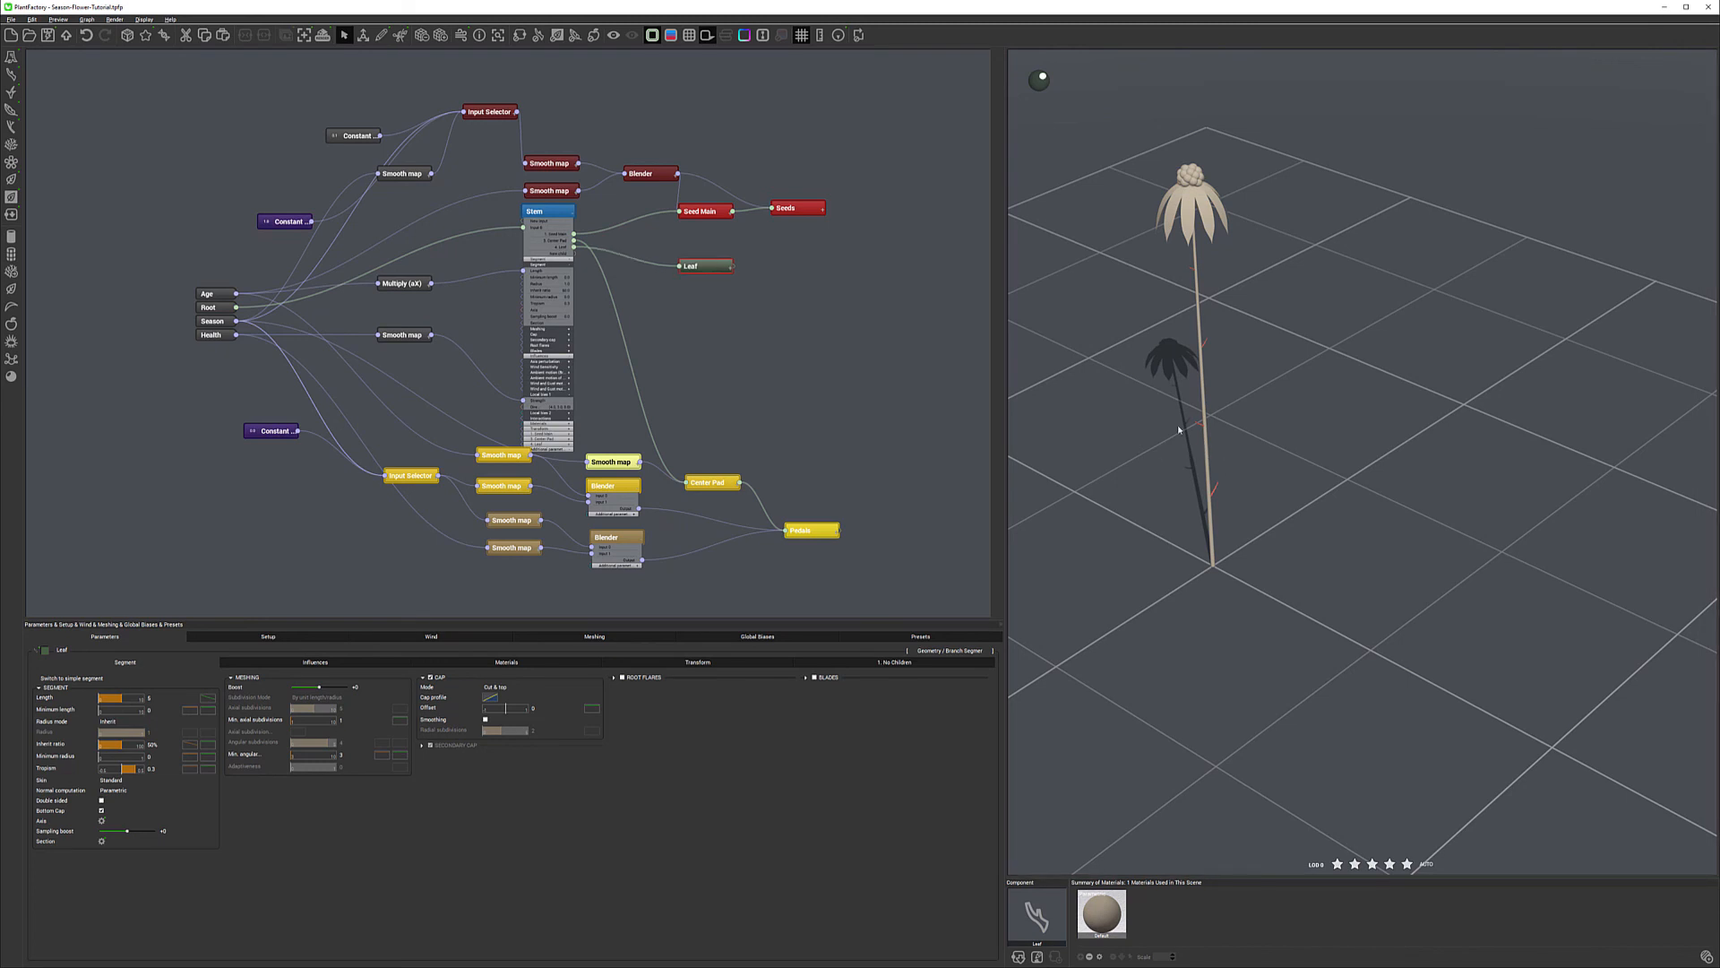
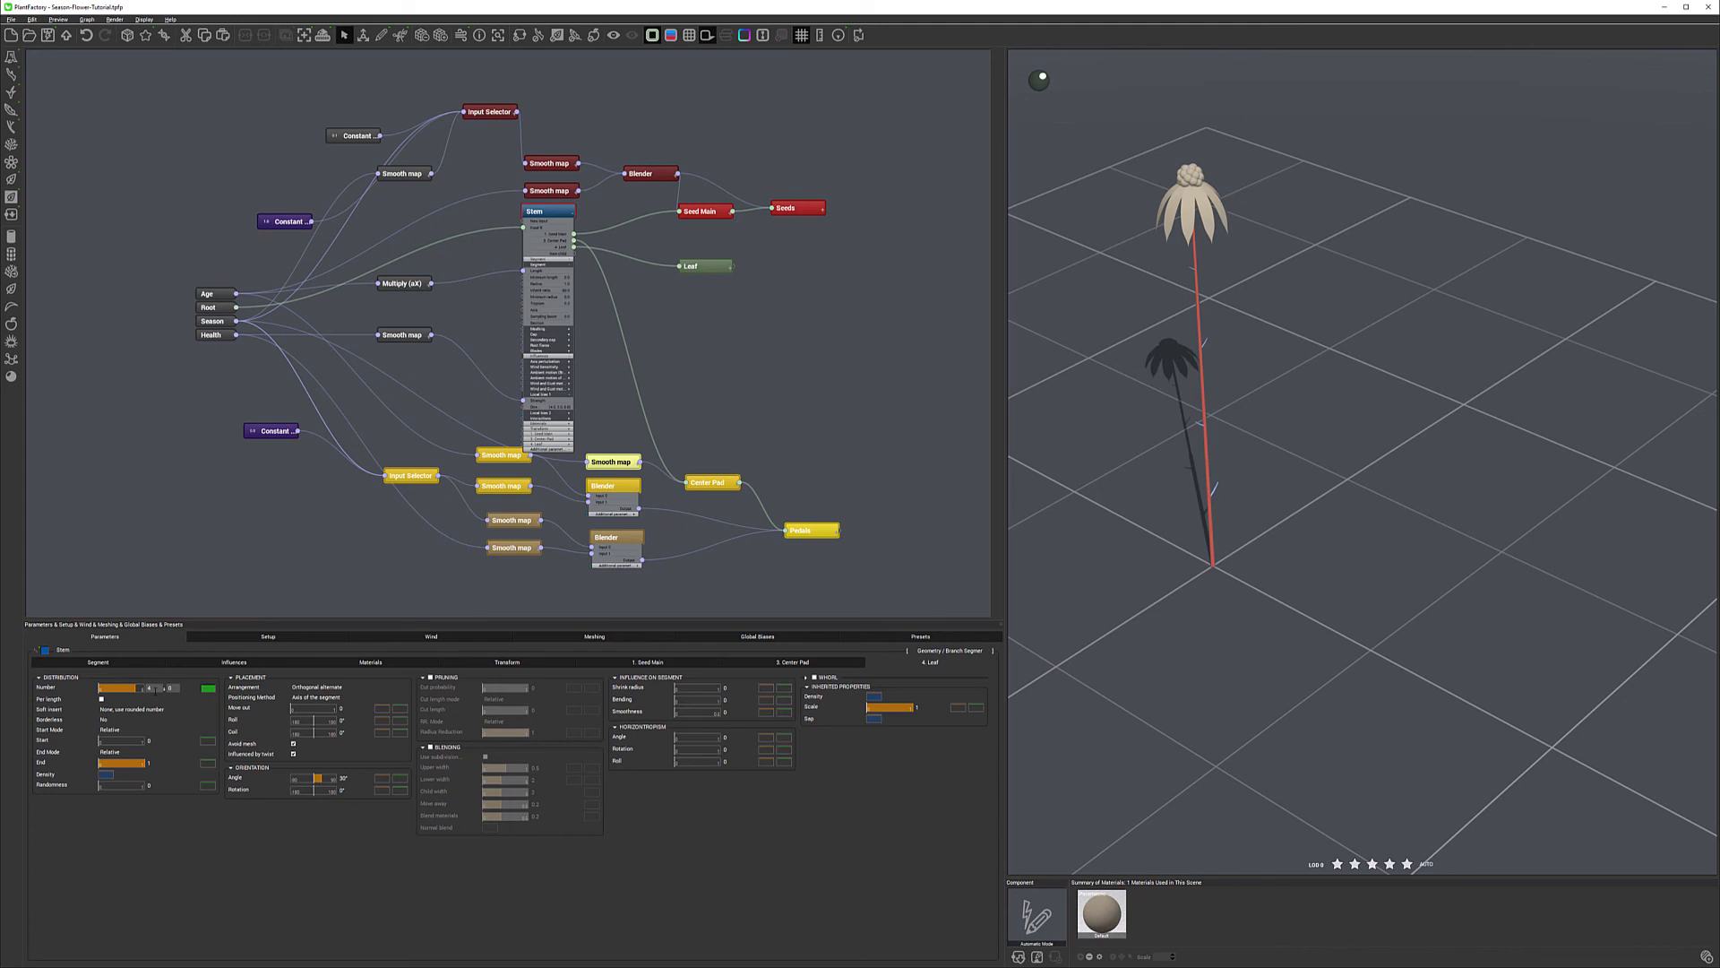
In the Stem's Leaf child distribution, set the number variation to 3 and the end to 0.2.
left_click(172, 688)
type("3")
key("Return")
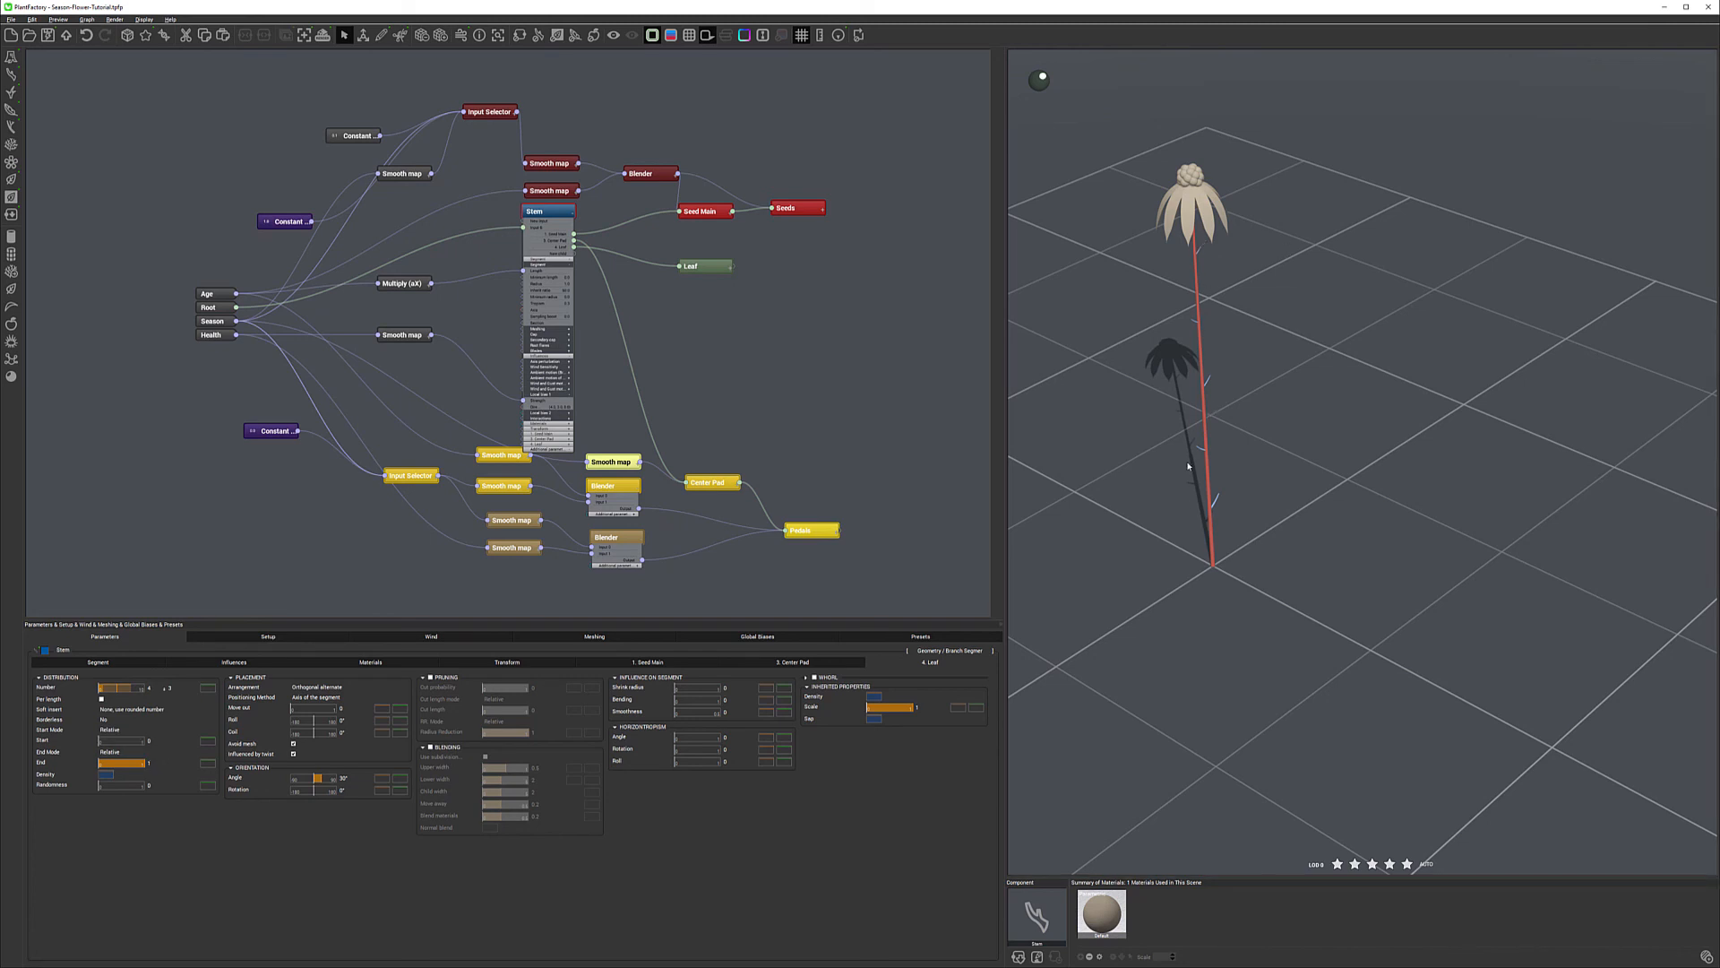
left_click_drag(136, 763, 113, 764)
left_click(157, 763)
type("0")
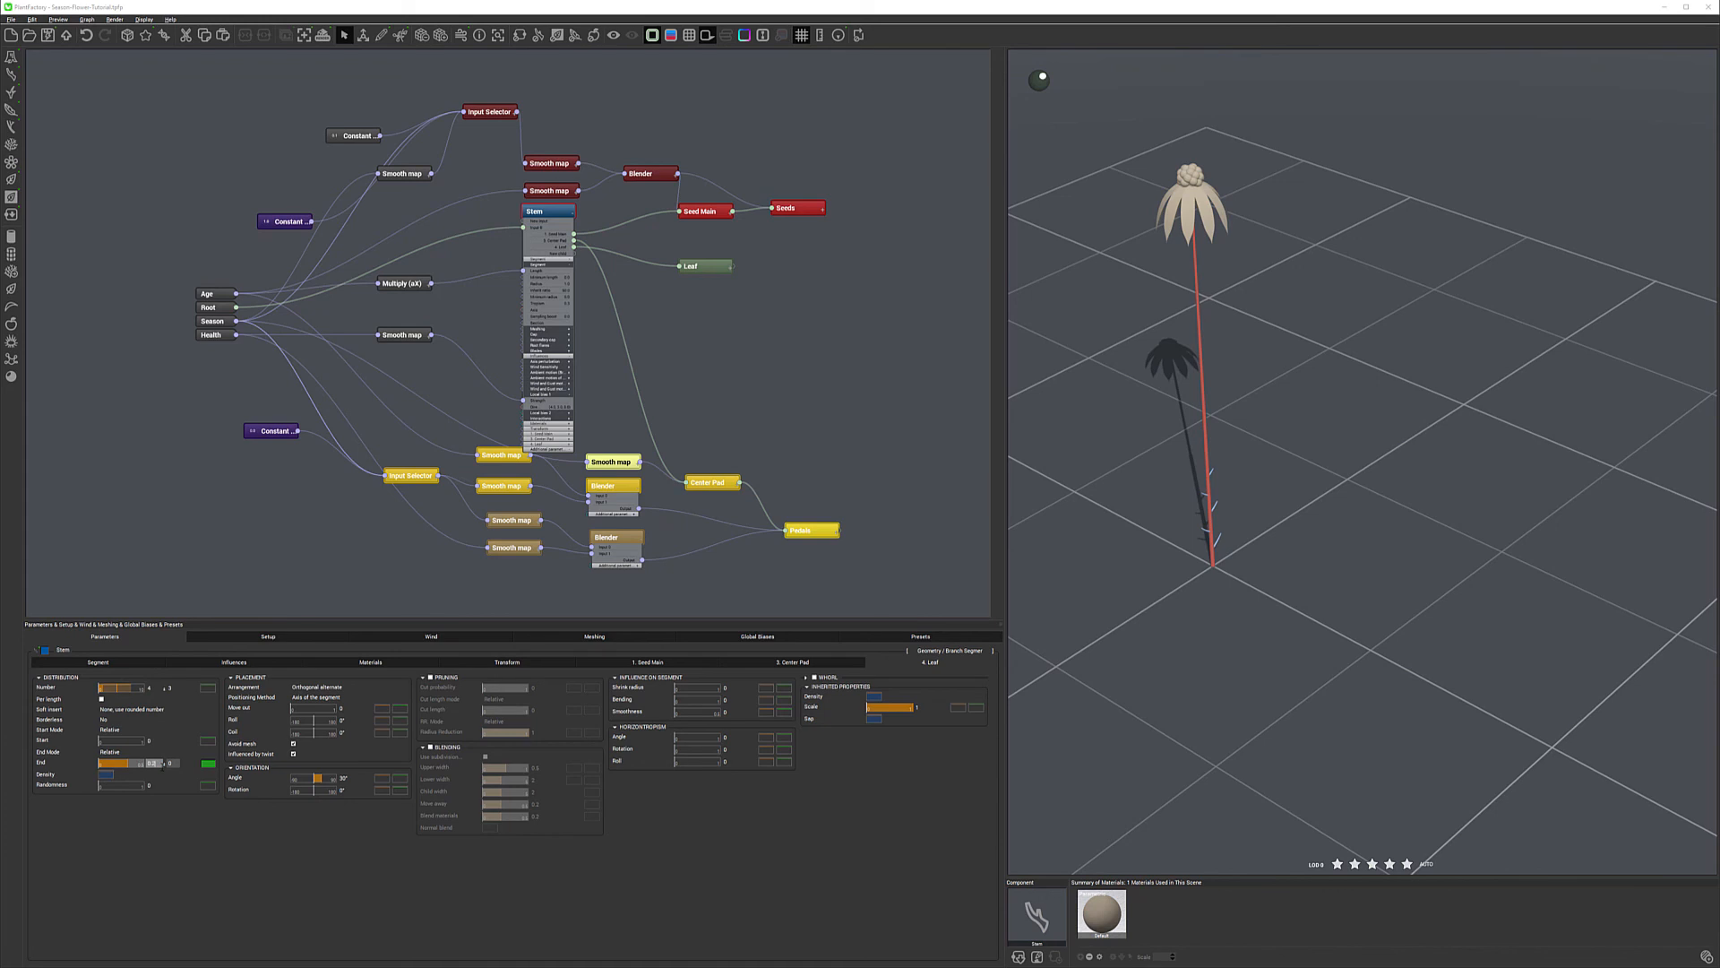
key("Return")
Enable Blending for the Stem's Leaf children and inspect where the leaves join the stem.
left_click(430, 747)
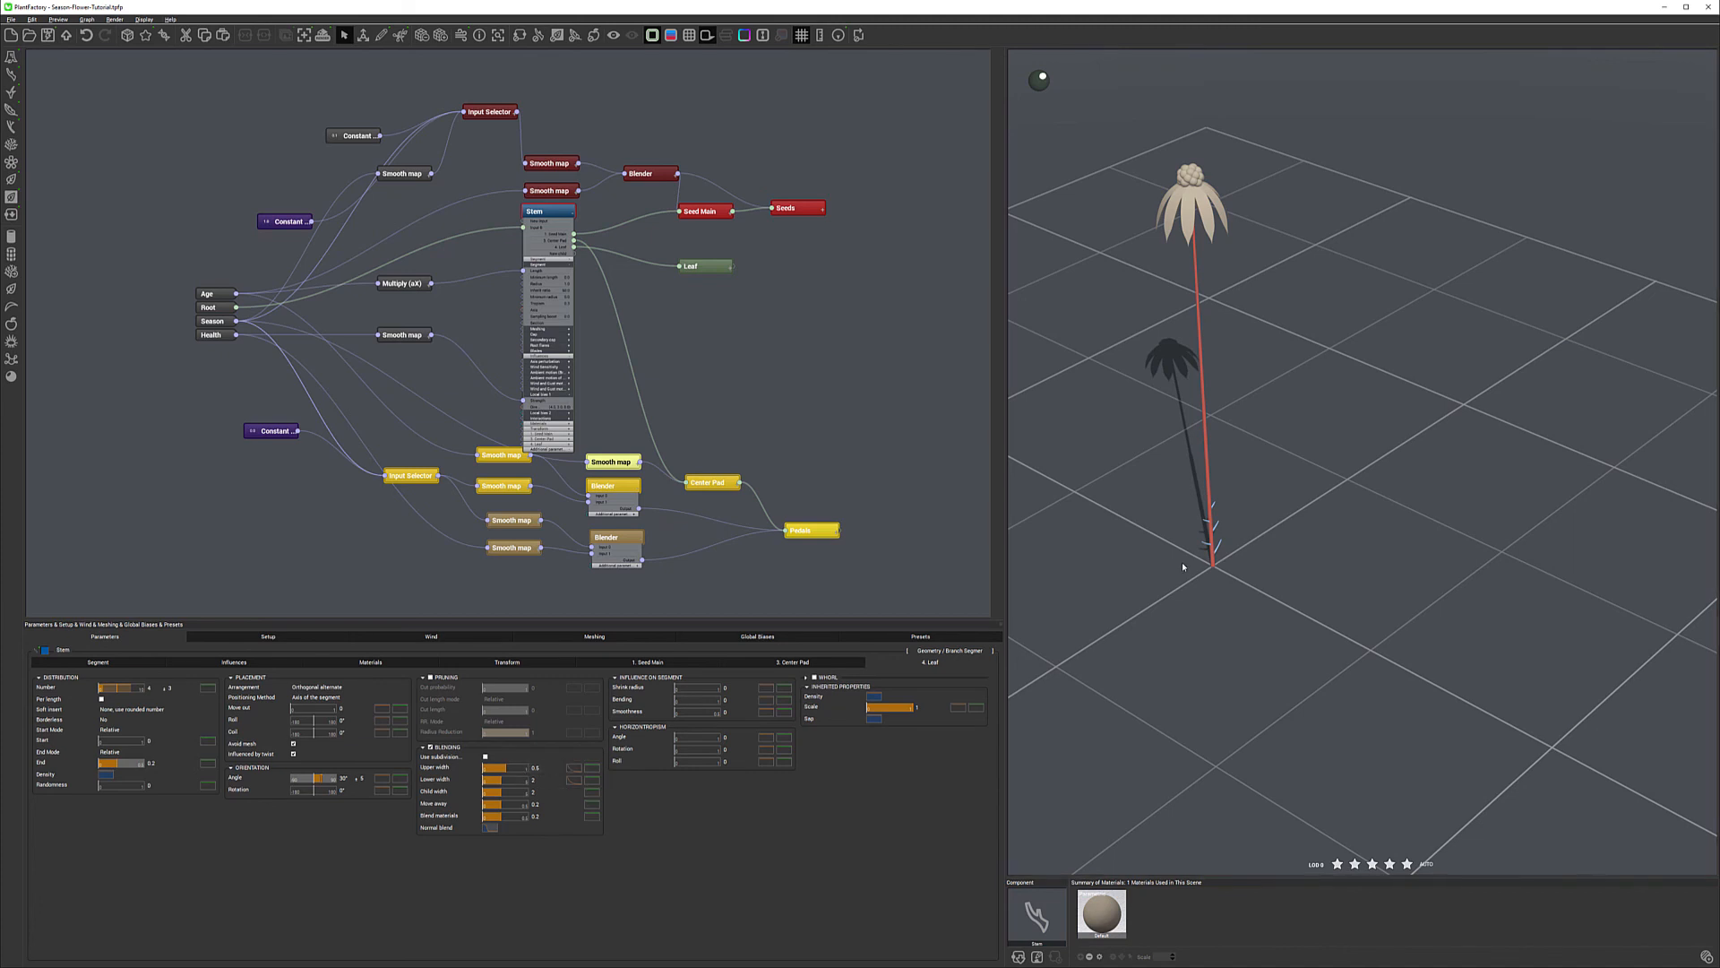
scroll(1214, 559, "up", 5)
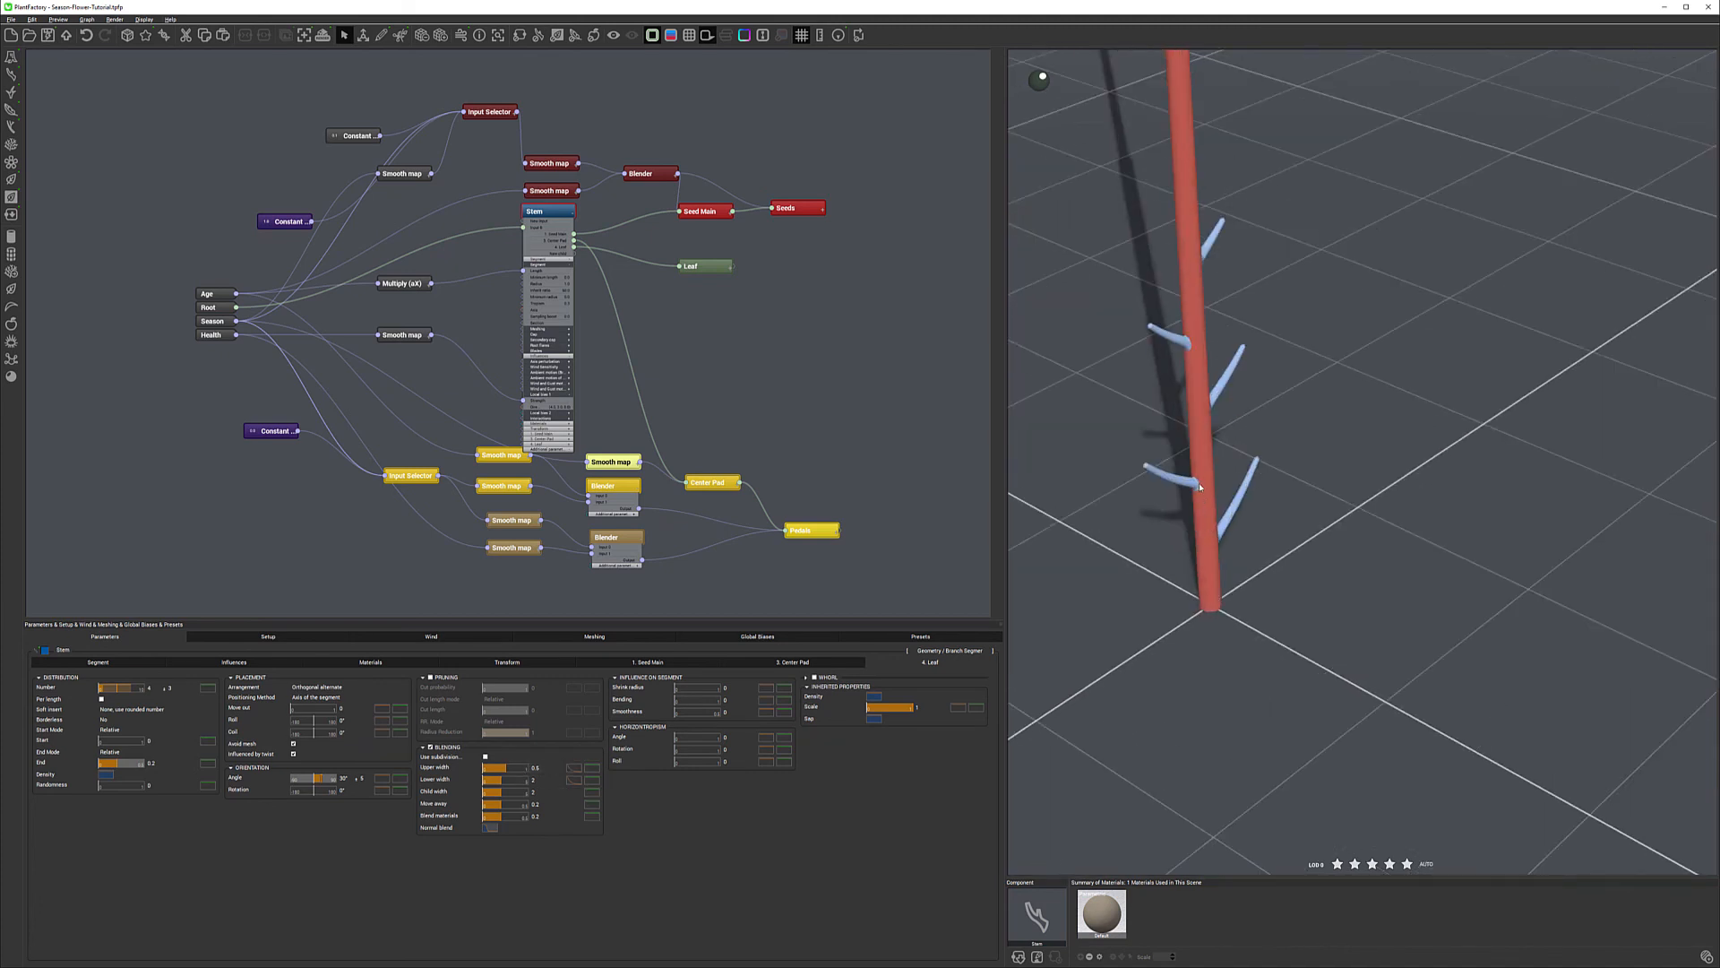
scroll(1190, 538, "down", 5)
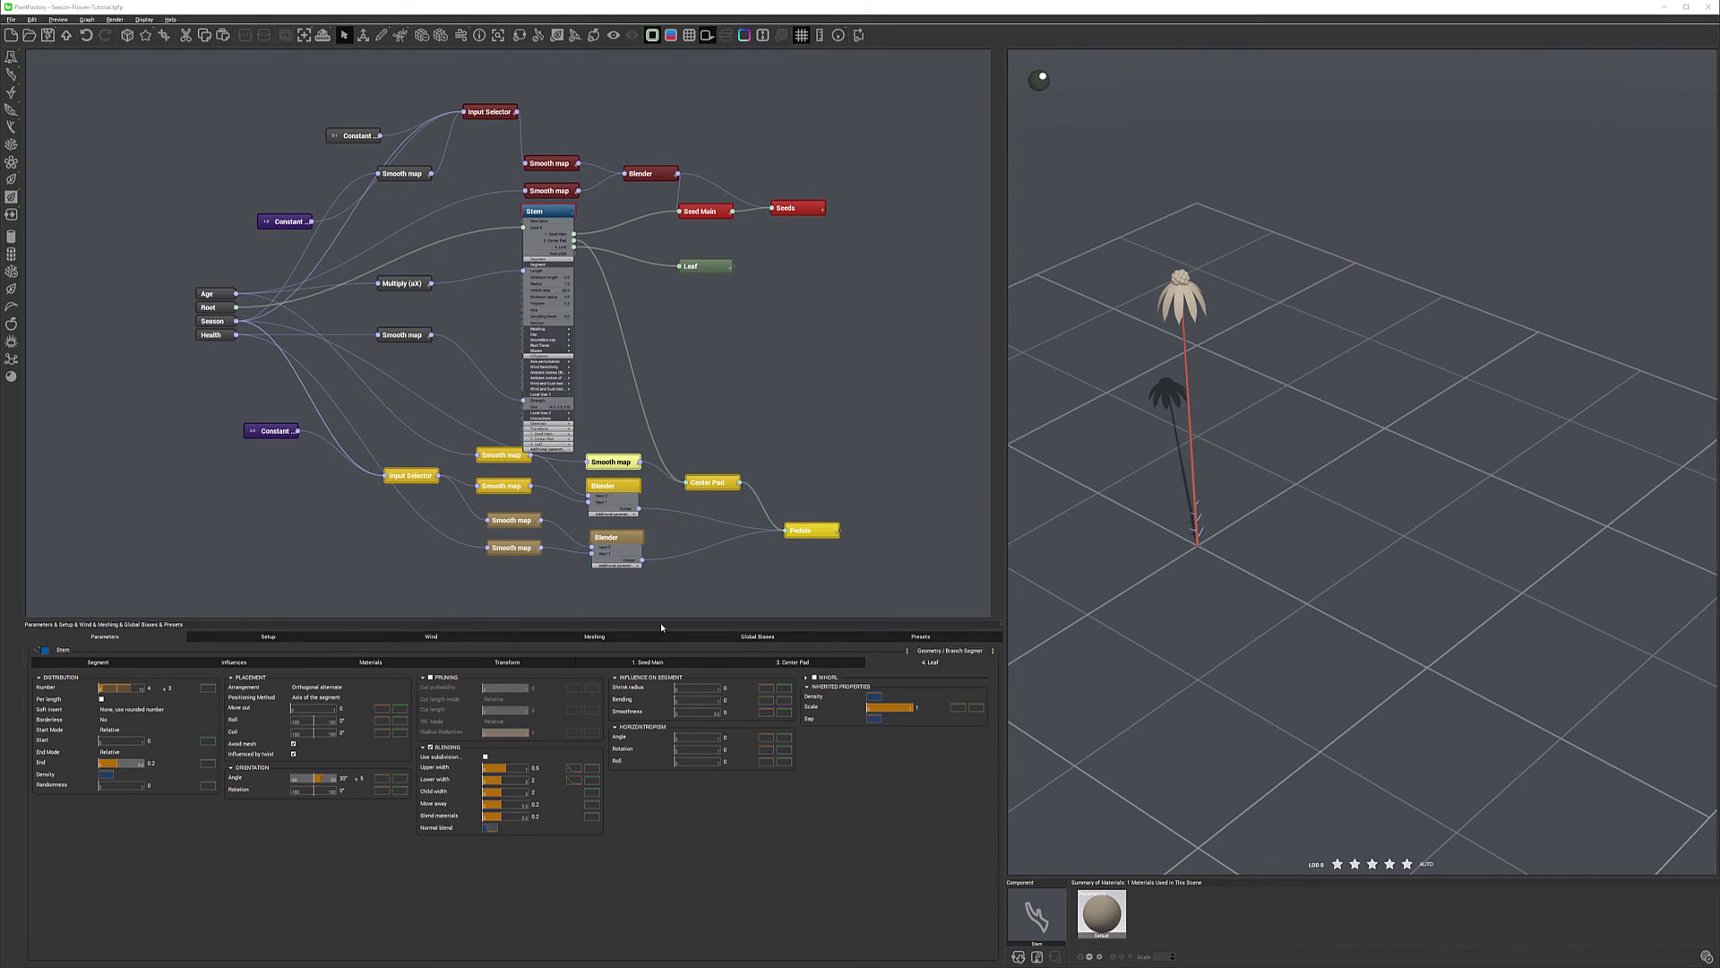
Lengthen the Leaf segment, trying 50 before setting it to 100, and move its node farther from the Stem.
left_click(715, 266)
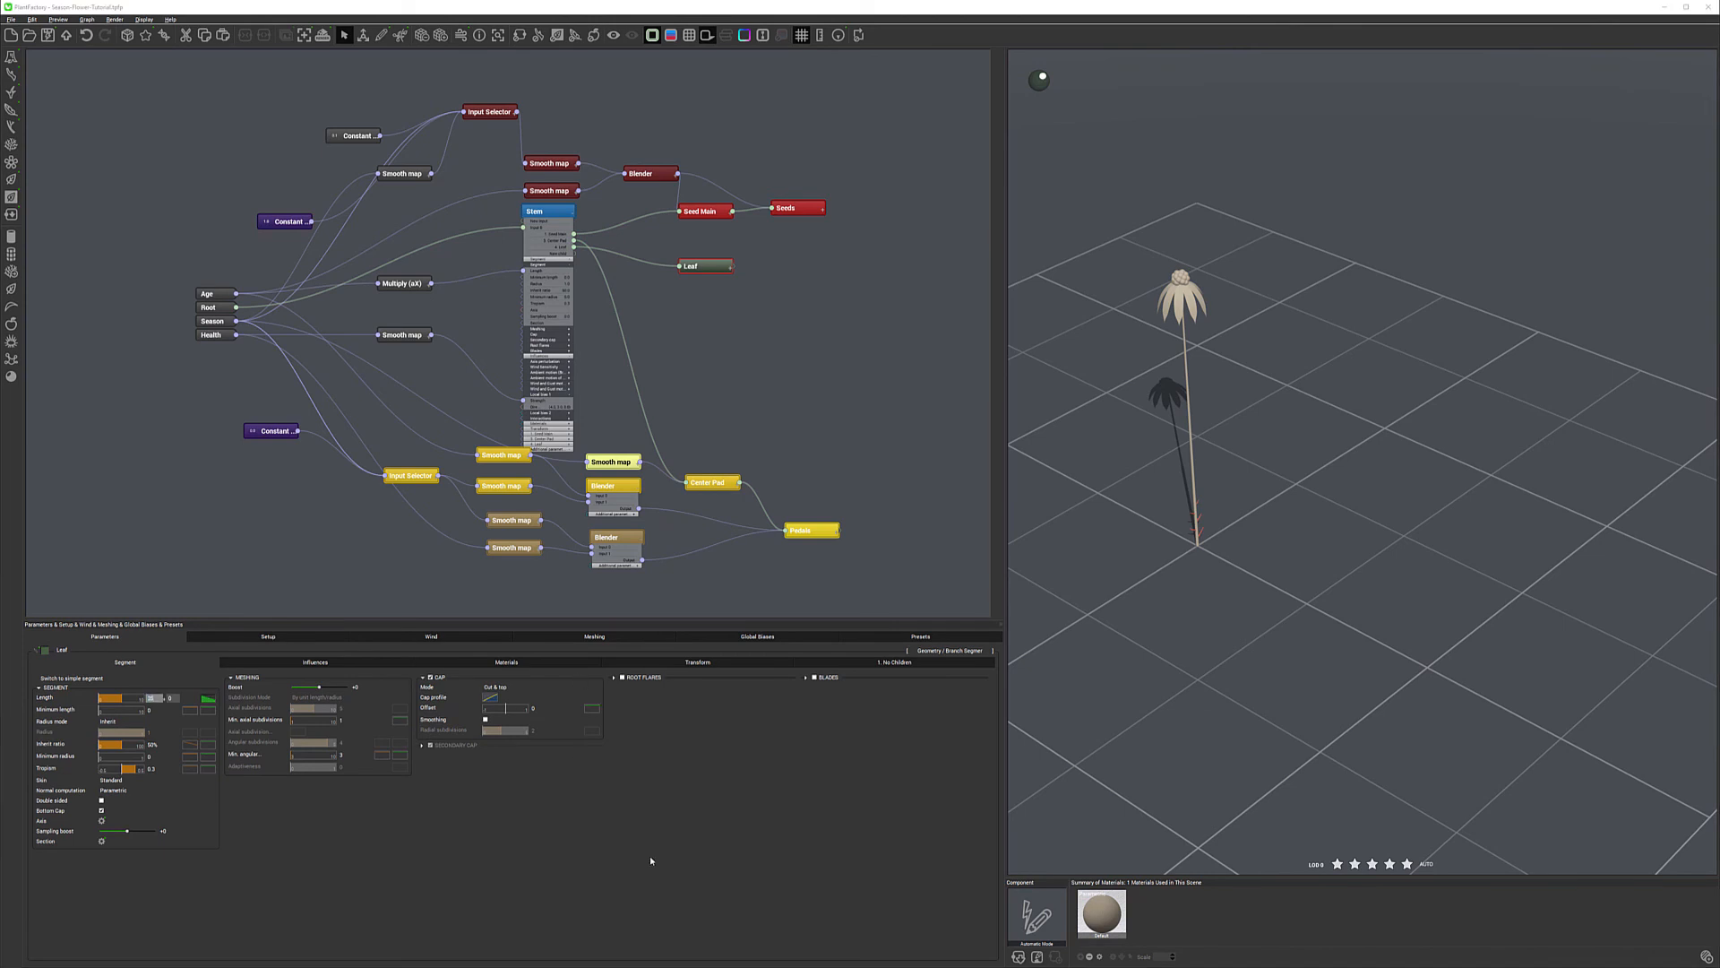
left_click(160, 698)
type("50")
key("Return")
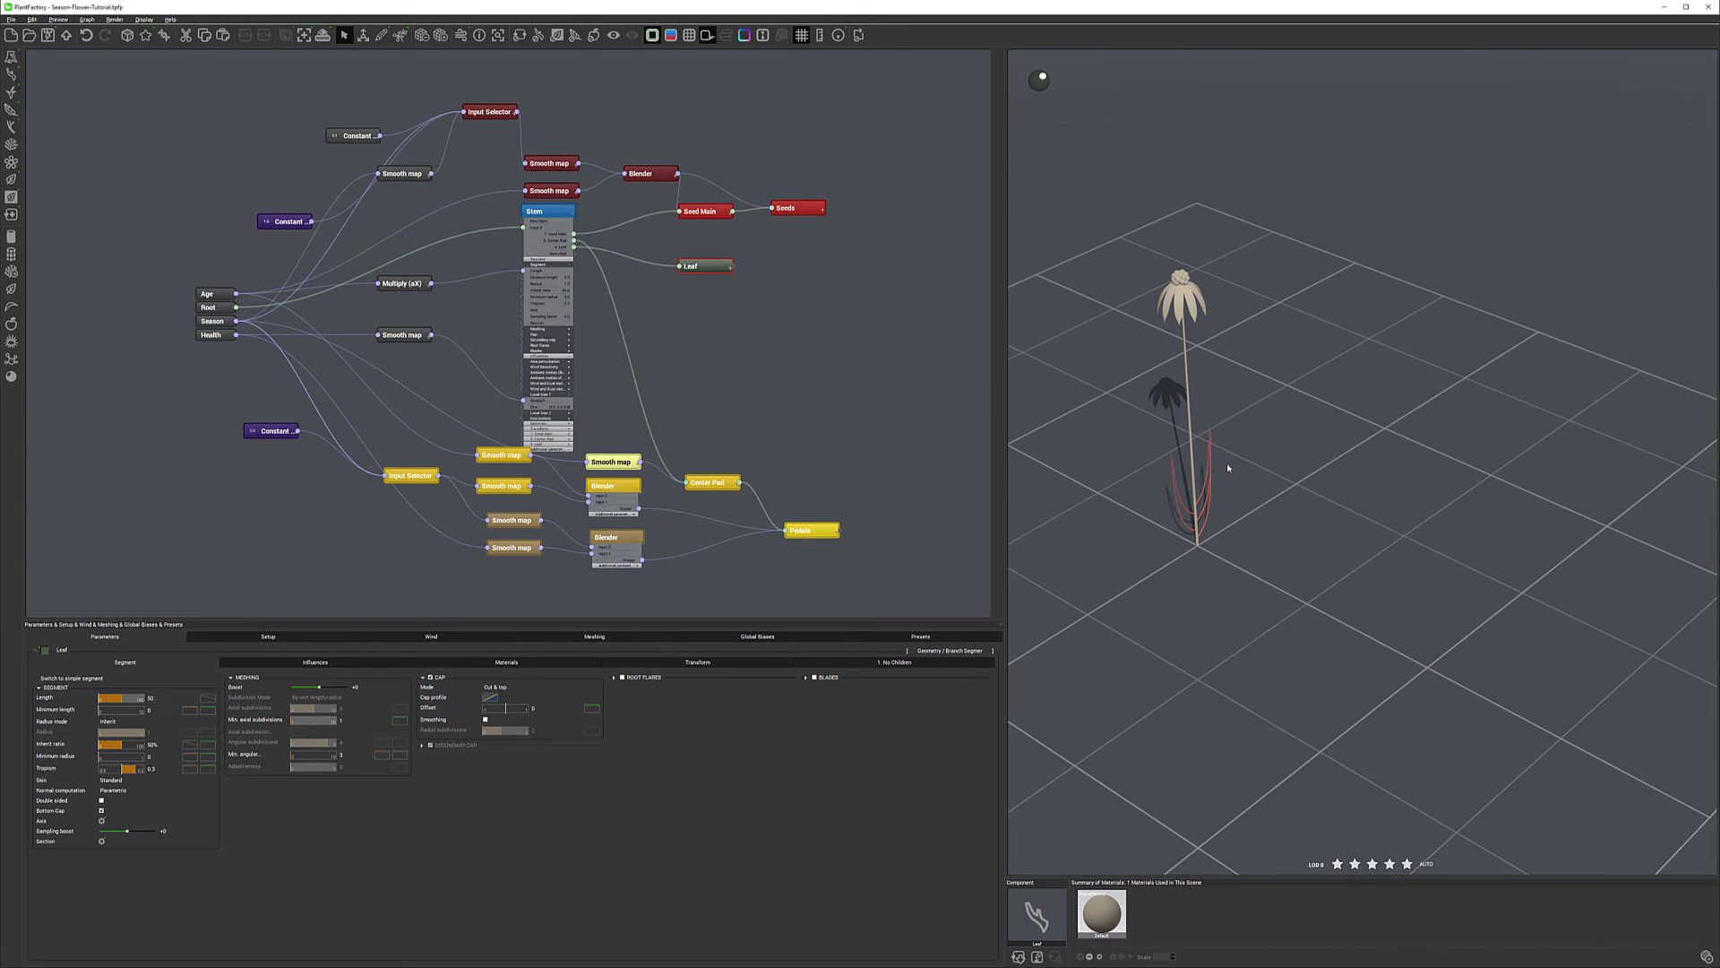
left_click(150, 698)
type("100")
key("Return")
left_click_drag(713, 265, 735, 259)
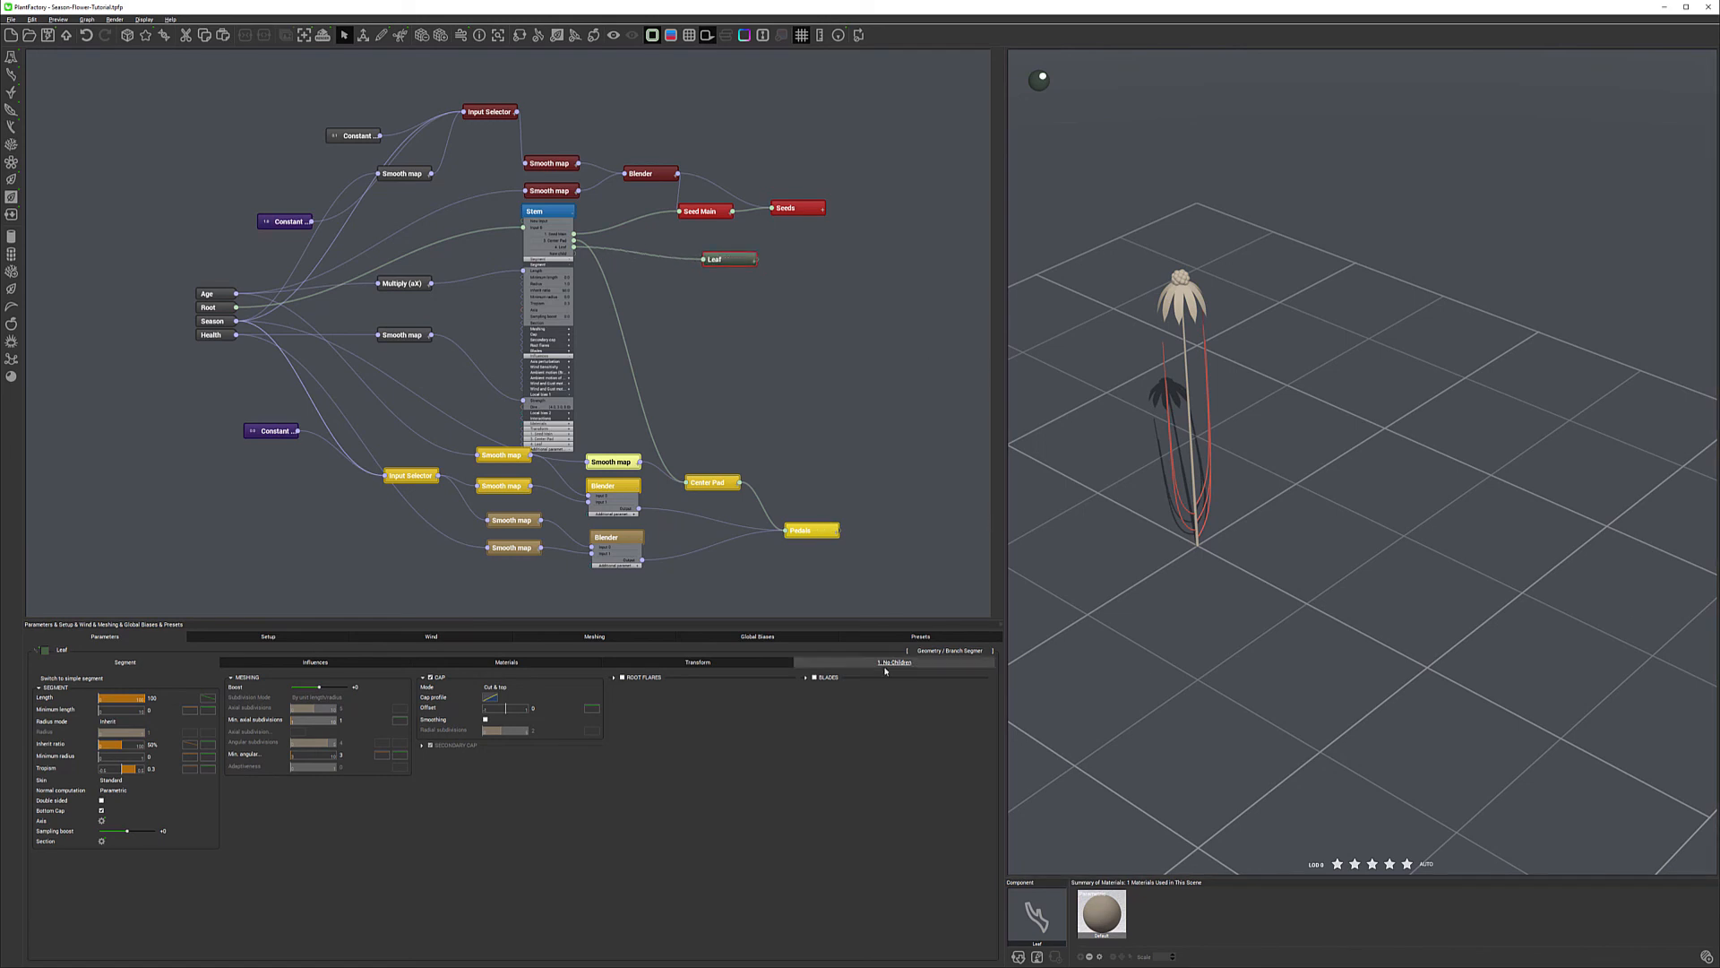
Enable Blades on the Leaf and outline its blade width profile with two added upper keypoints and both ends lowered towards zero.
left_click(815, 677)
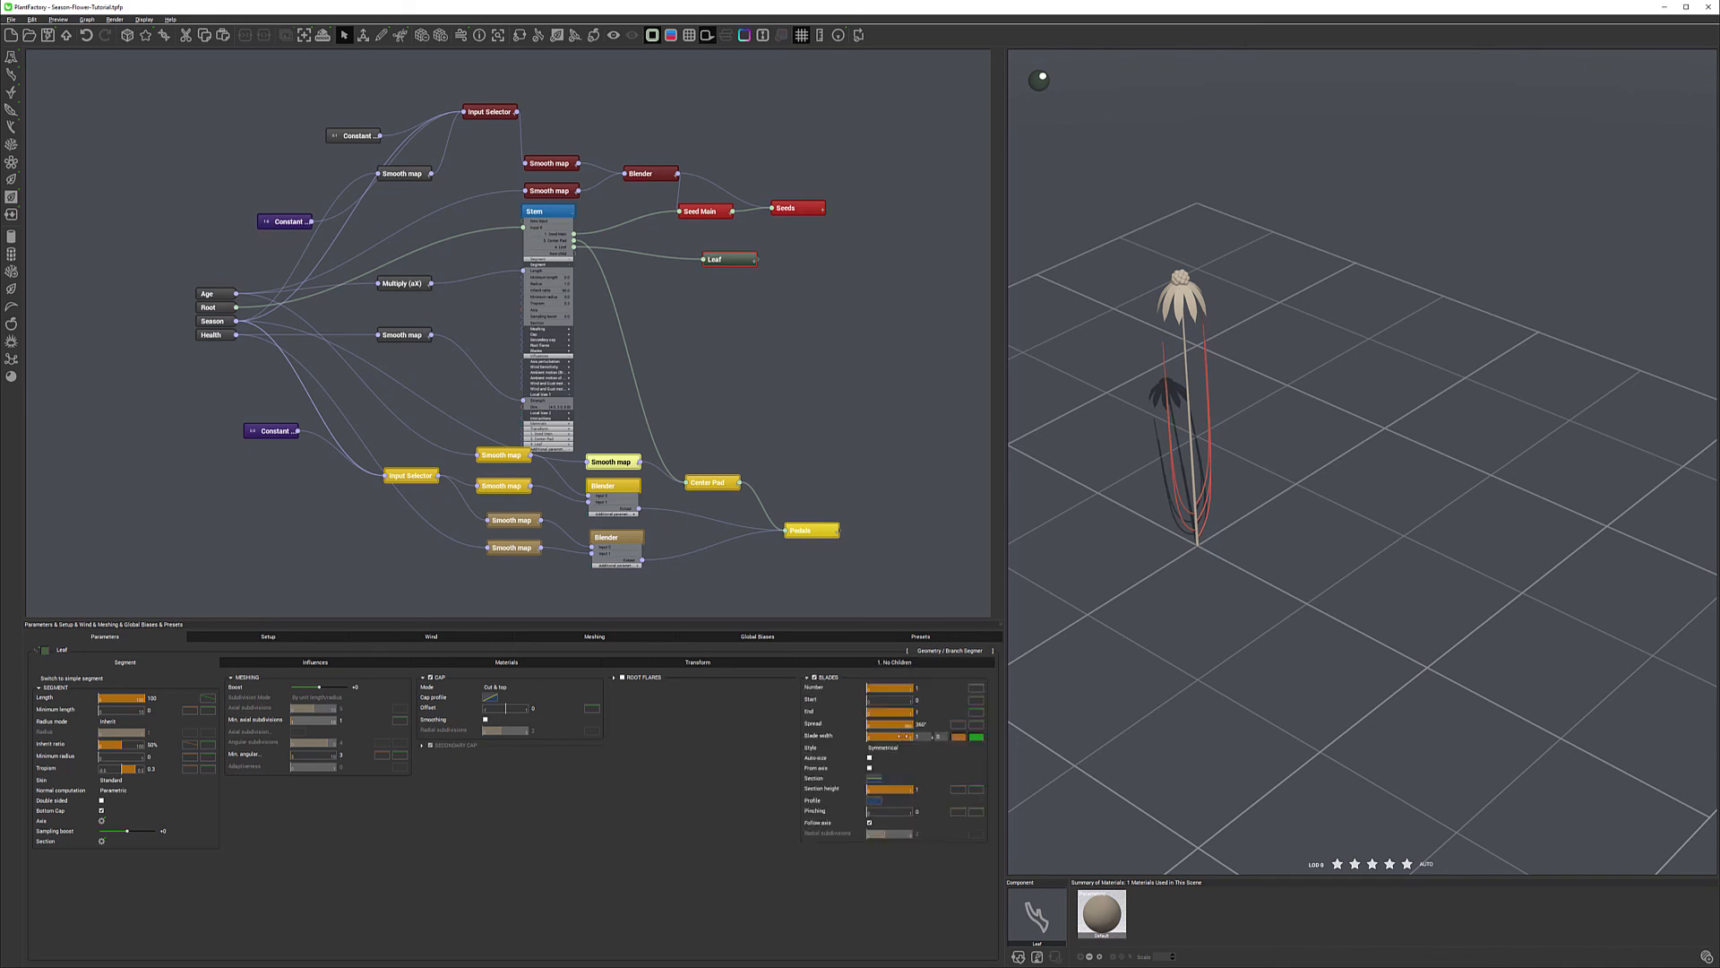
left_click(955, 738)
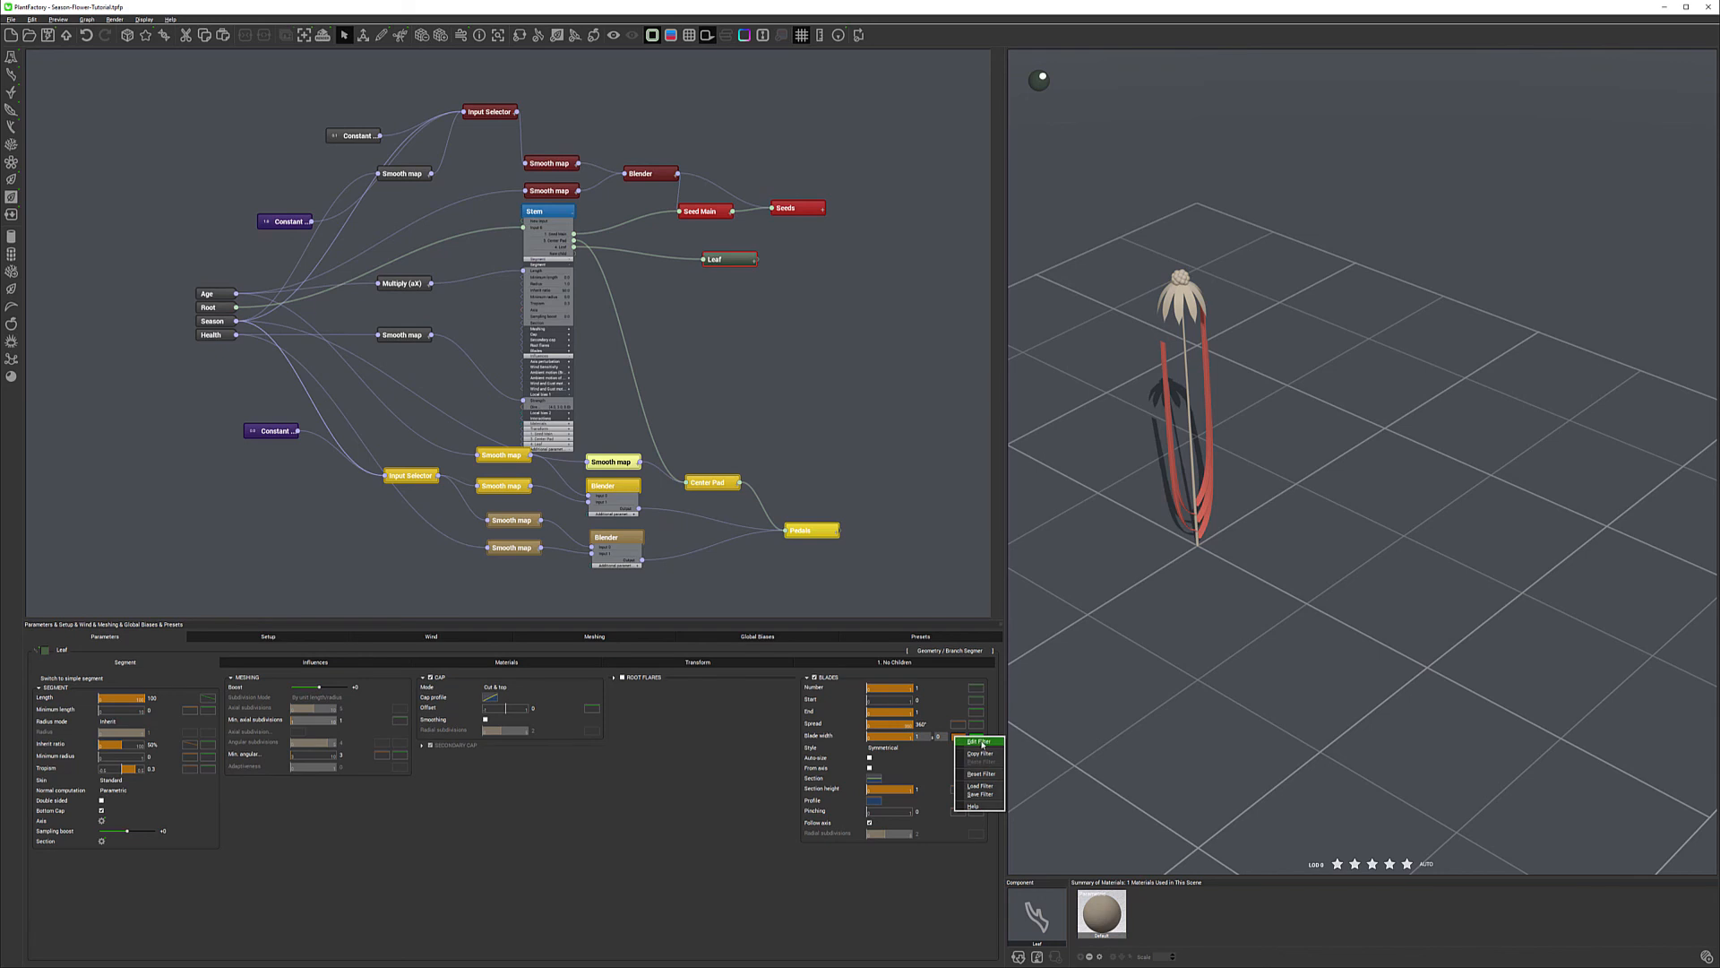
left_click(976, 742)
left_click(981, 653)
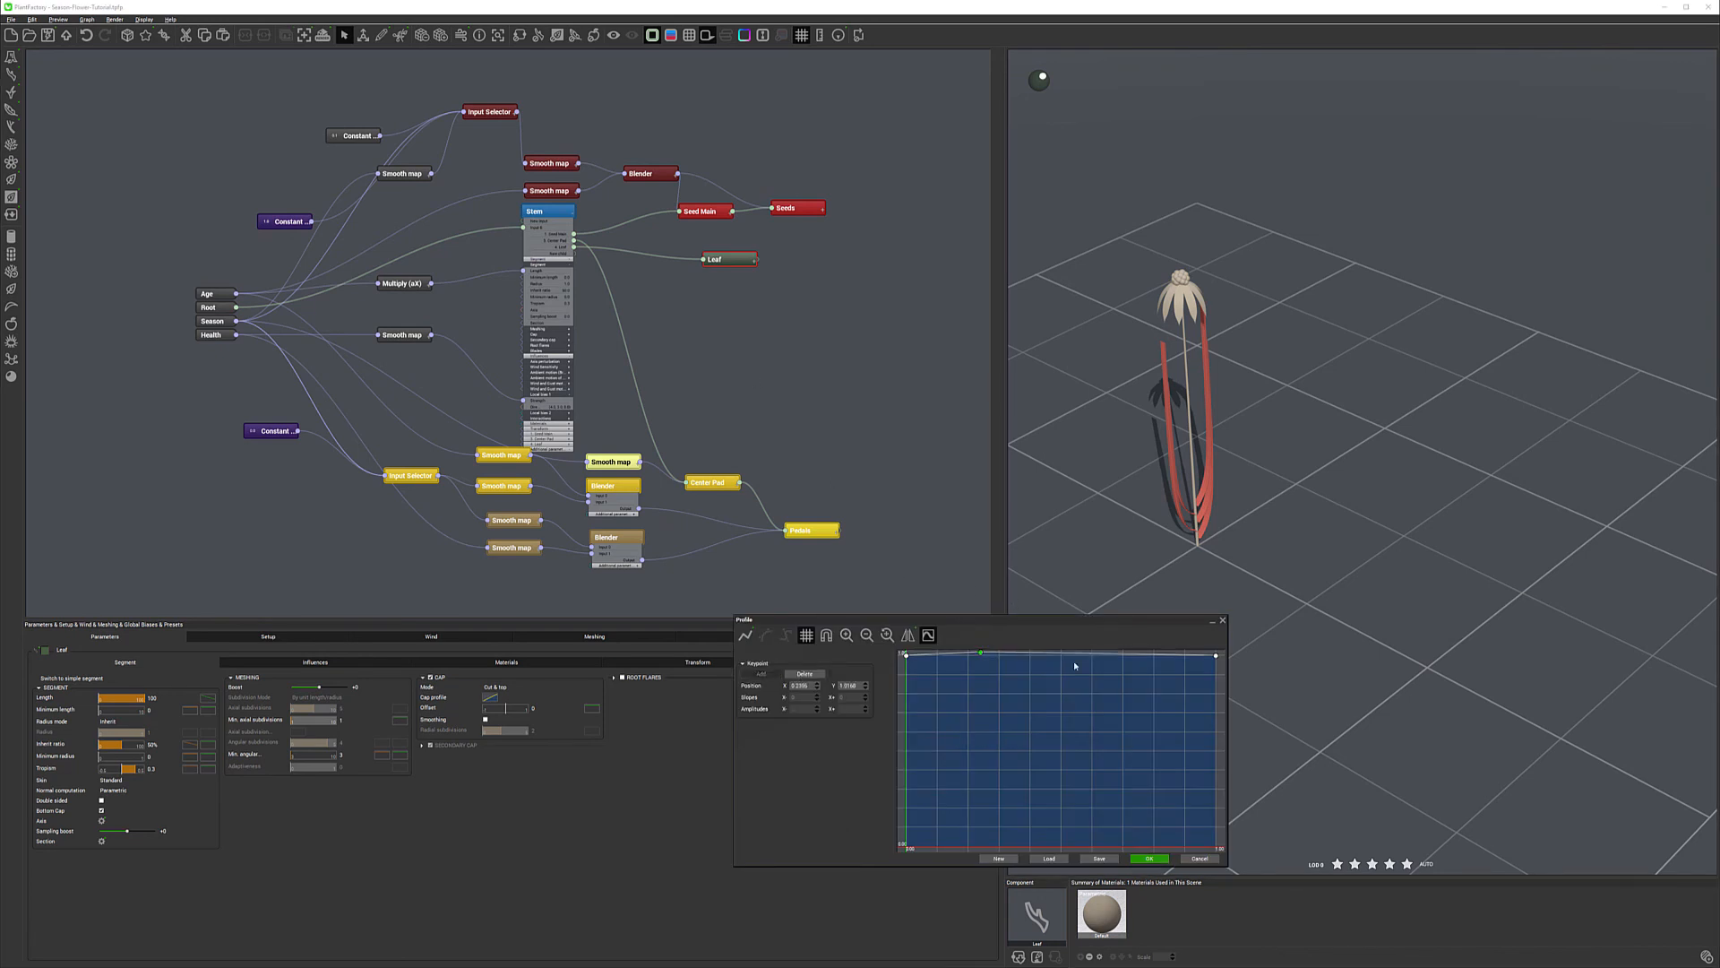
left_click(1137, 654)
left_click_drag(1215, 654, 1215, 846)
left_click_drag(905, 655, 918, 802)
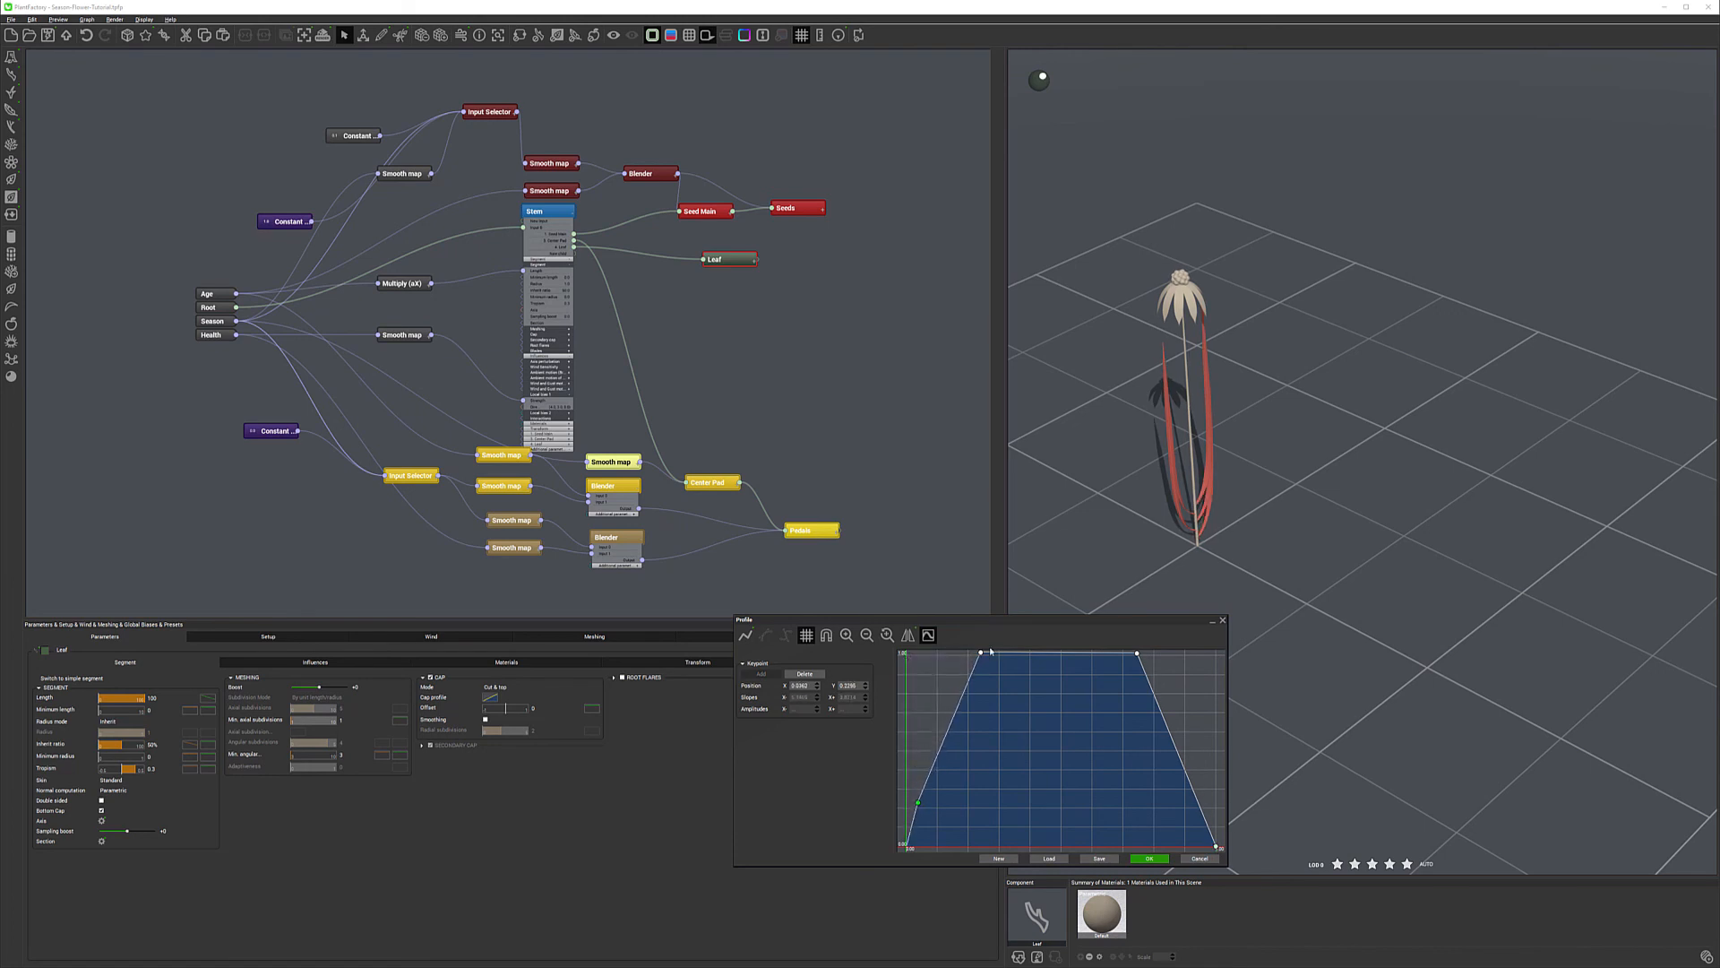
Lower the two middle keypoints of the blade width profile, smooth it into a rounded leaf-shaped curve, and apply it.
left_click_drag(982, 655, 982, 685)
left_click_drag(1138, 657, 1135, 688)
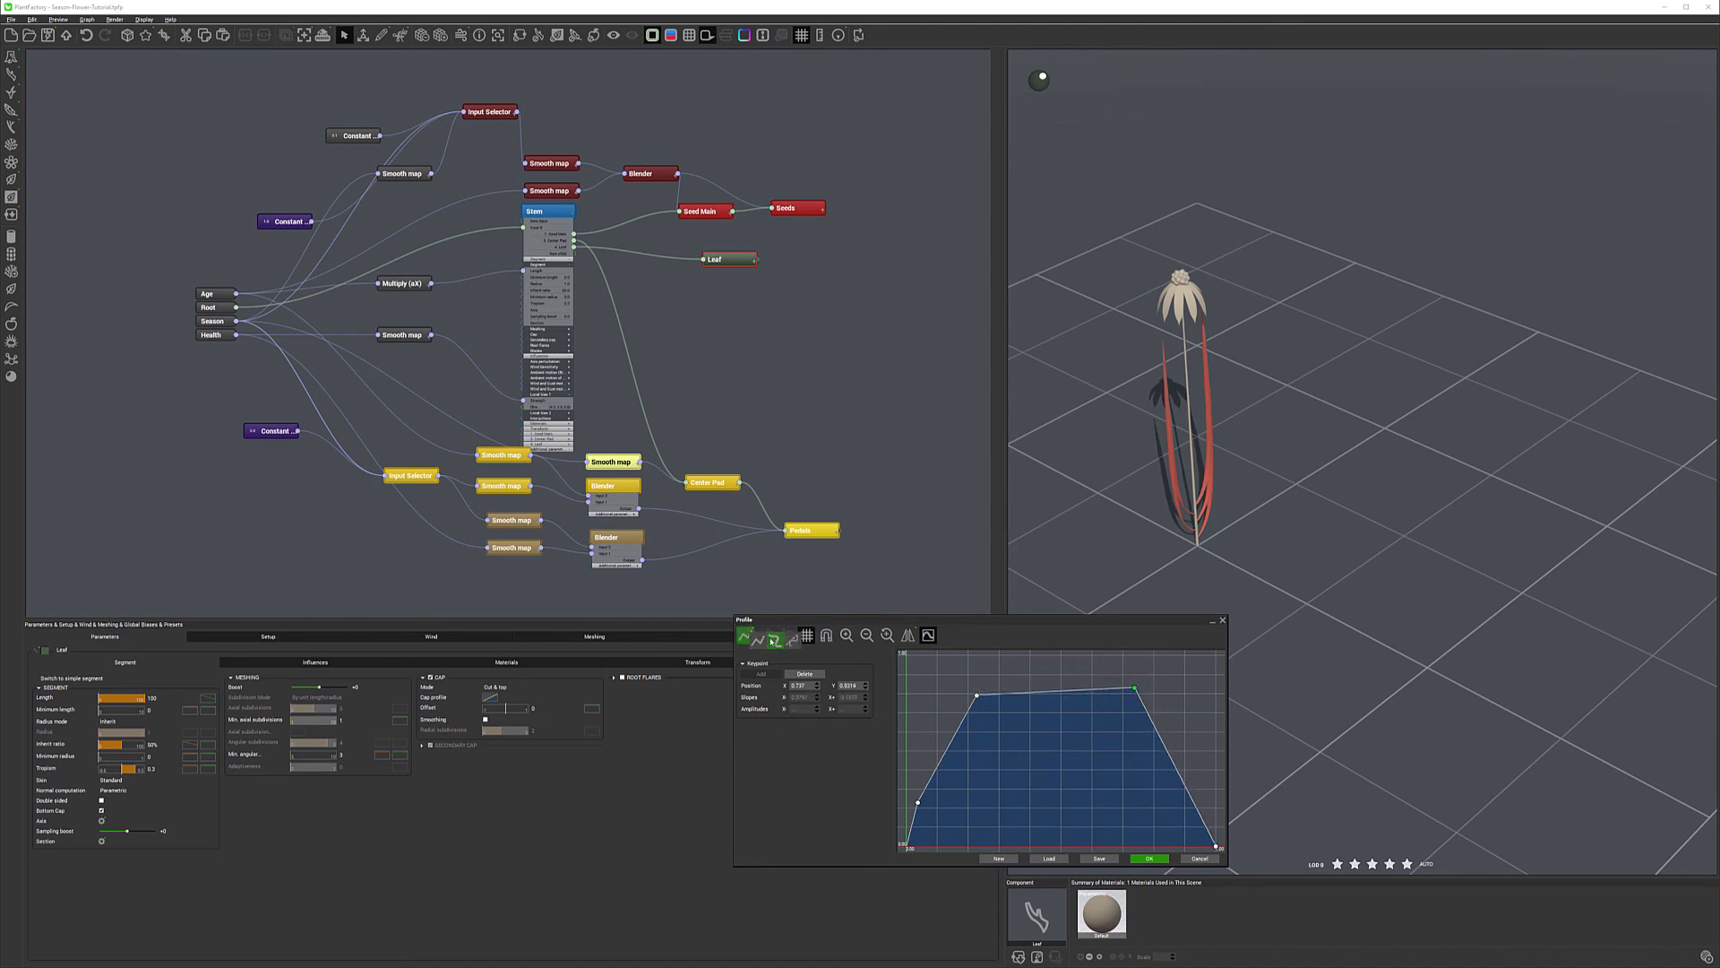
left_click(769, 638)
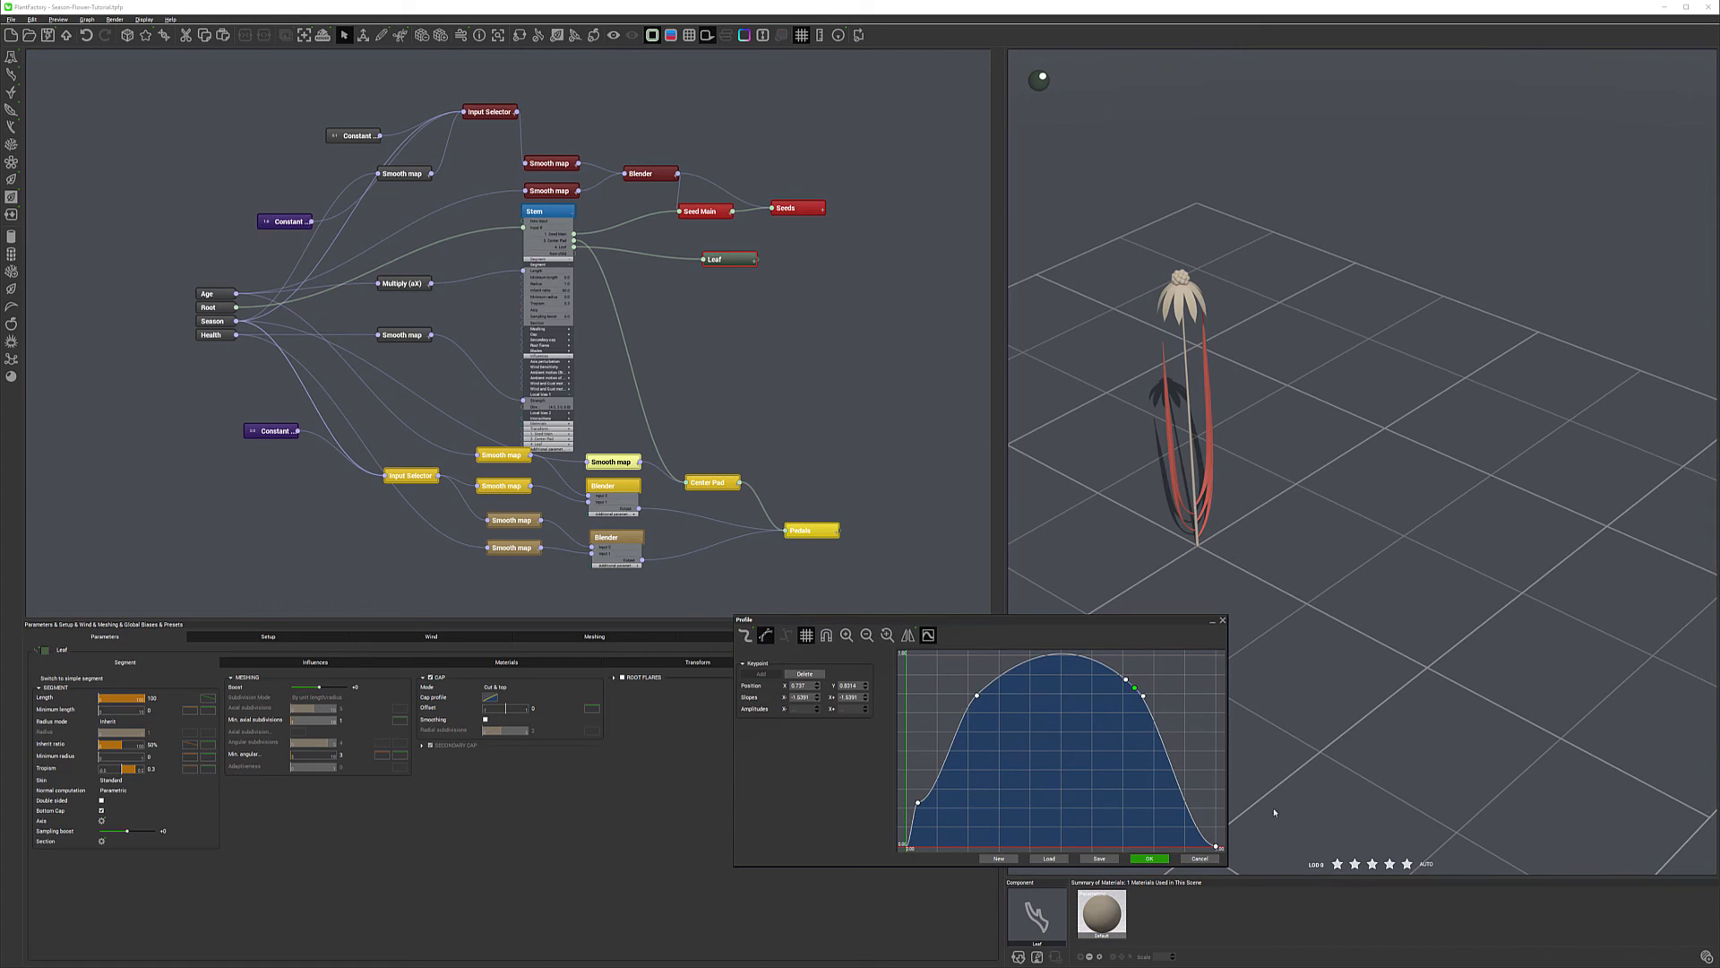
left_click_drag(918, 805, 935, 796)
left_click(1154, 858)
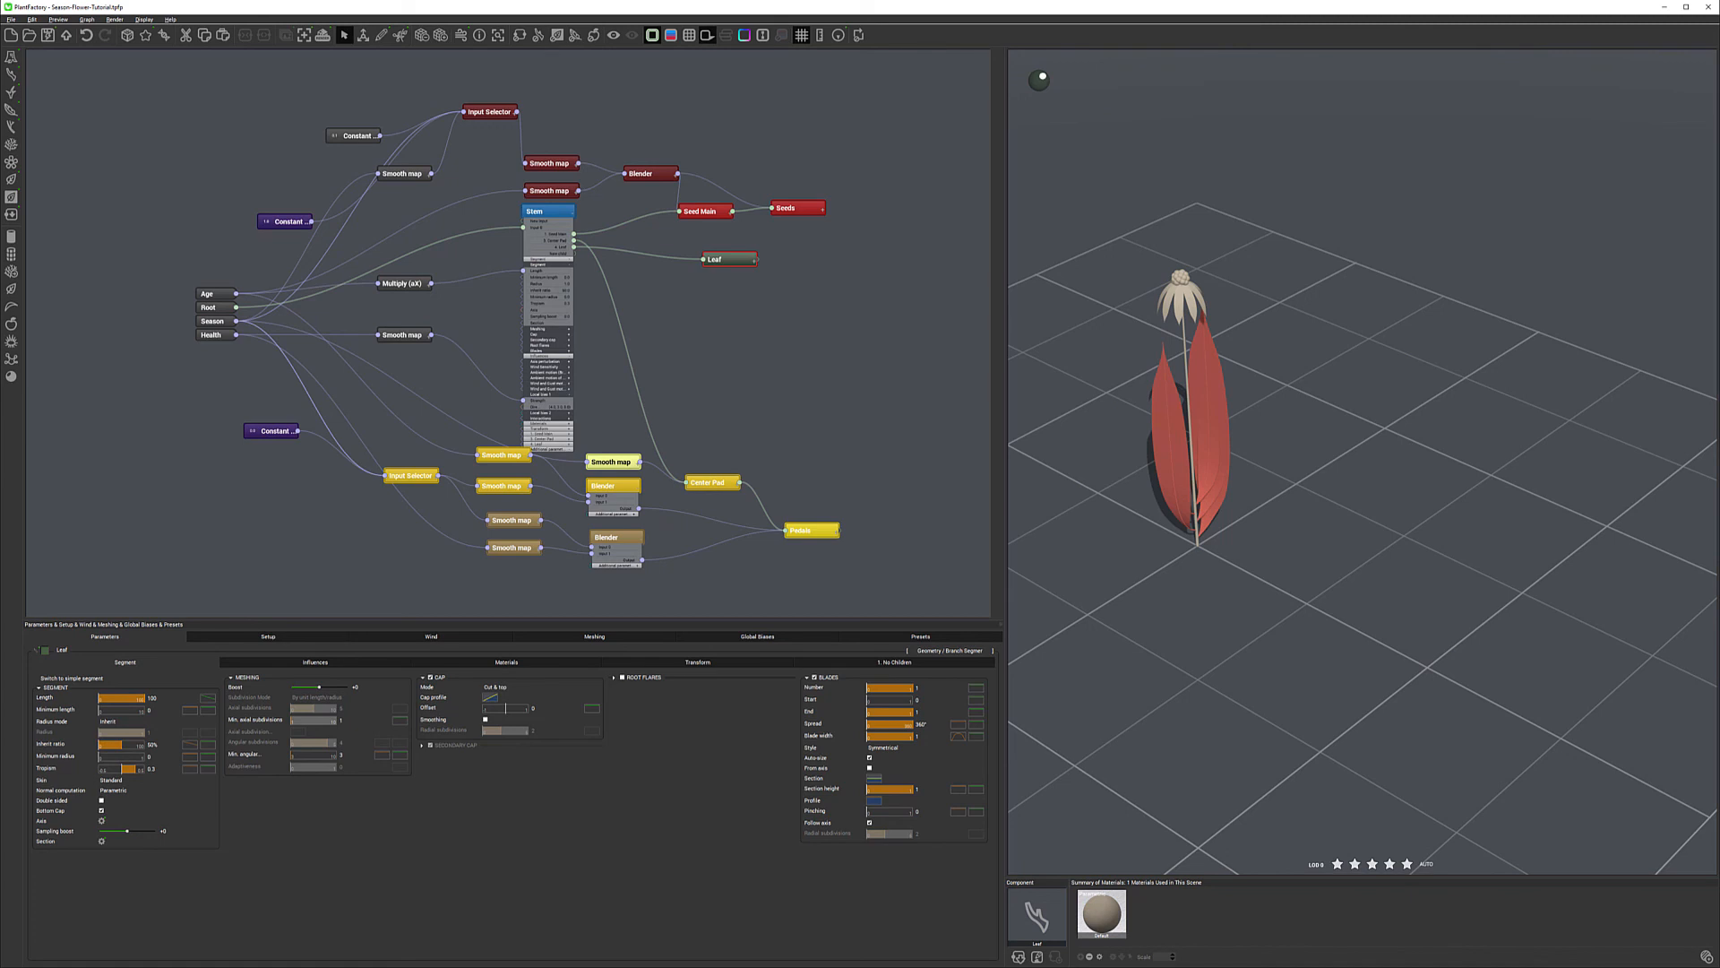
Reshape the Leaf's inherit ratio profile so it drops steeply near the base and tapers to almost zero at the tip.
left_click(192, 745)
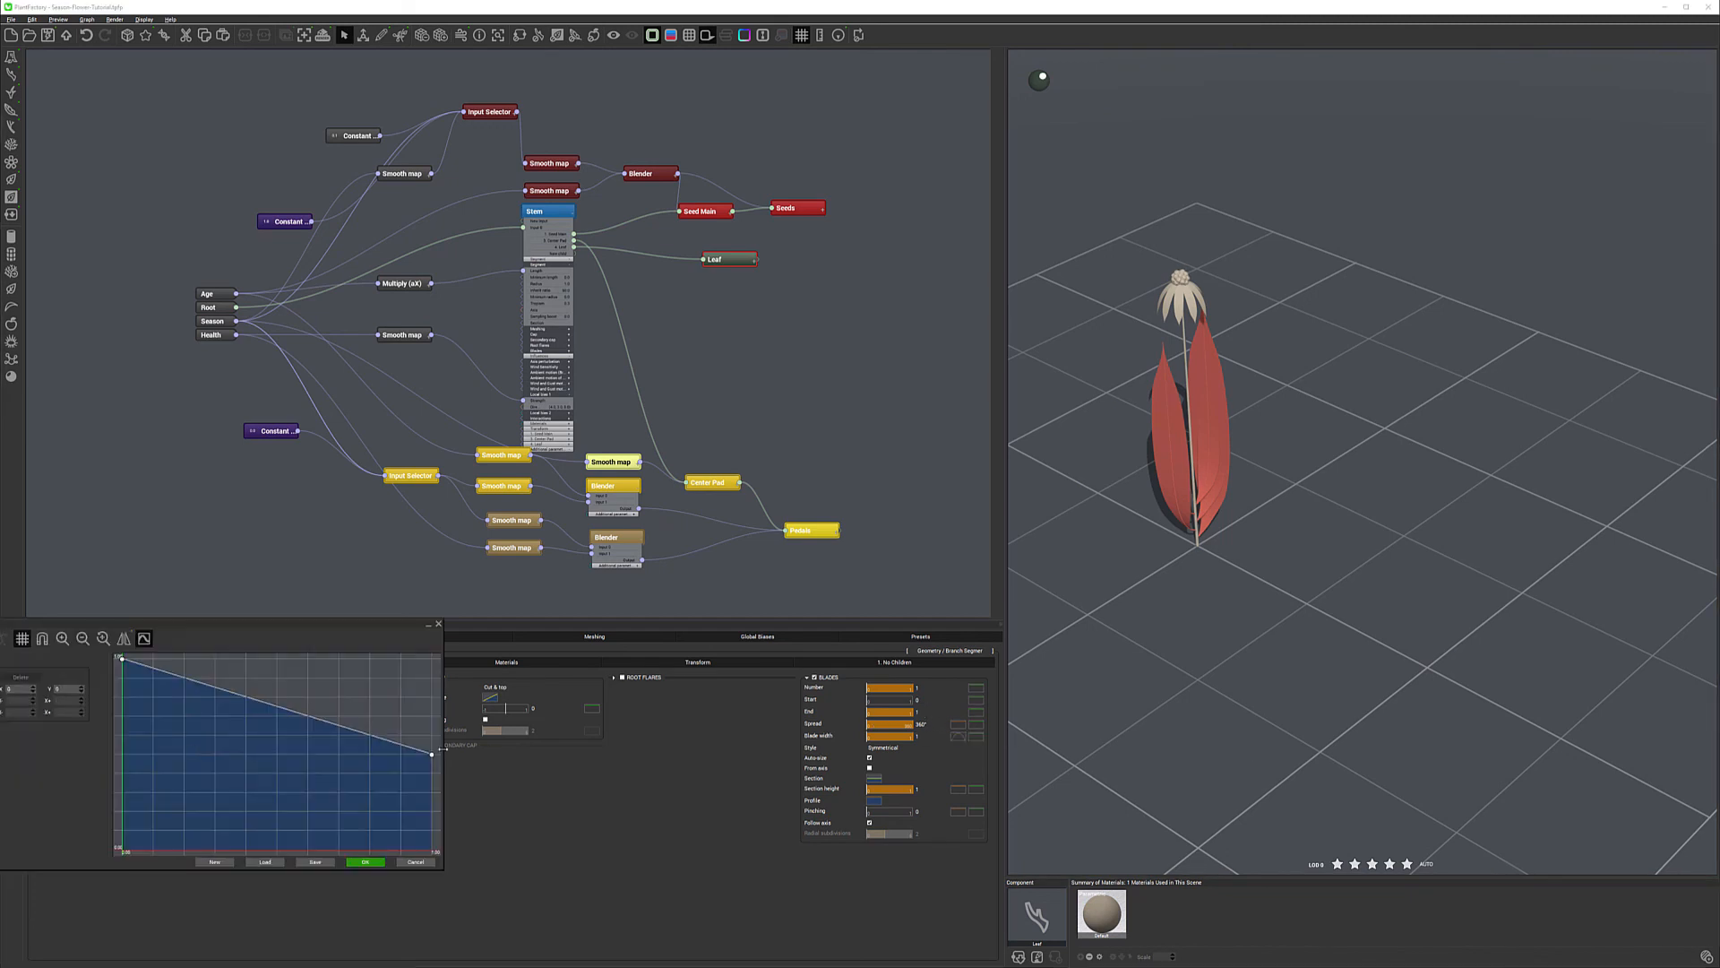
left_click_drag(433, 757, 432, 849)
left_click(201, 711)
left_click_drag(201, 712, 162, 833)
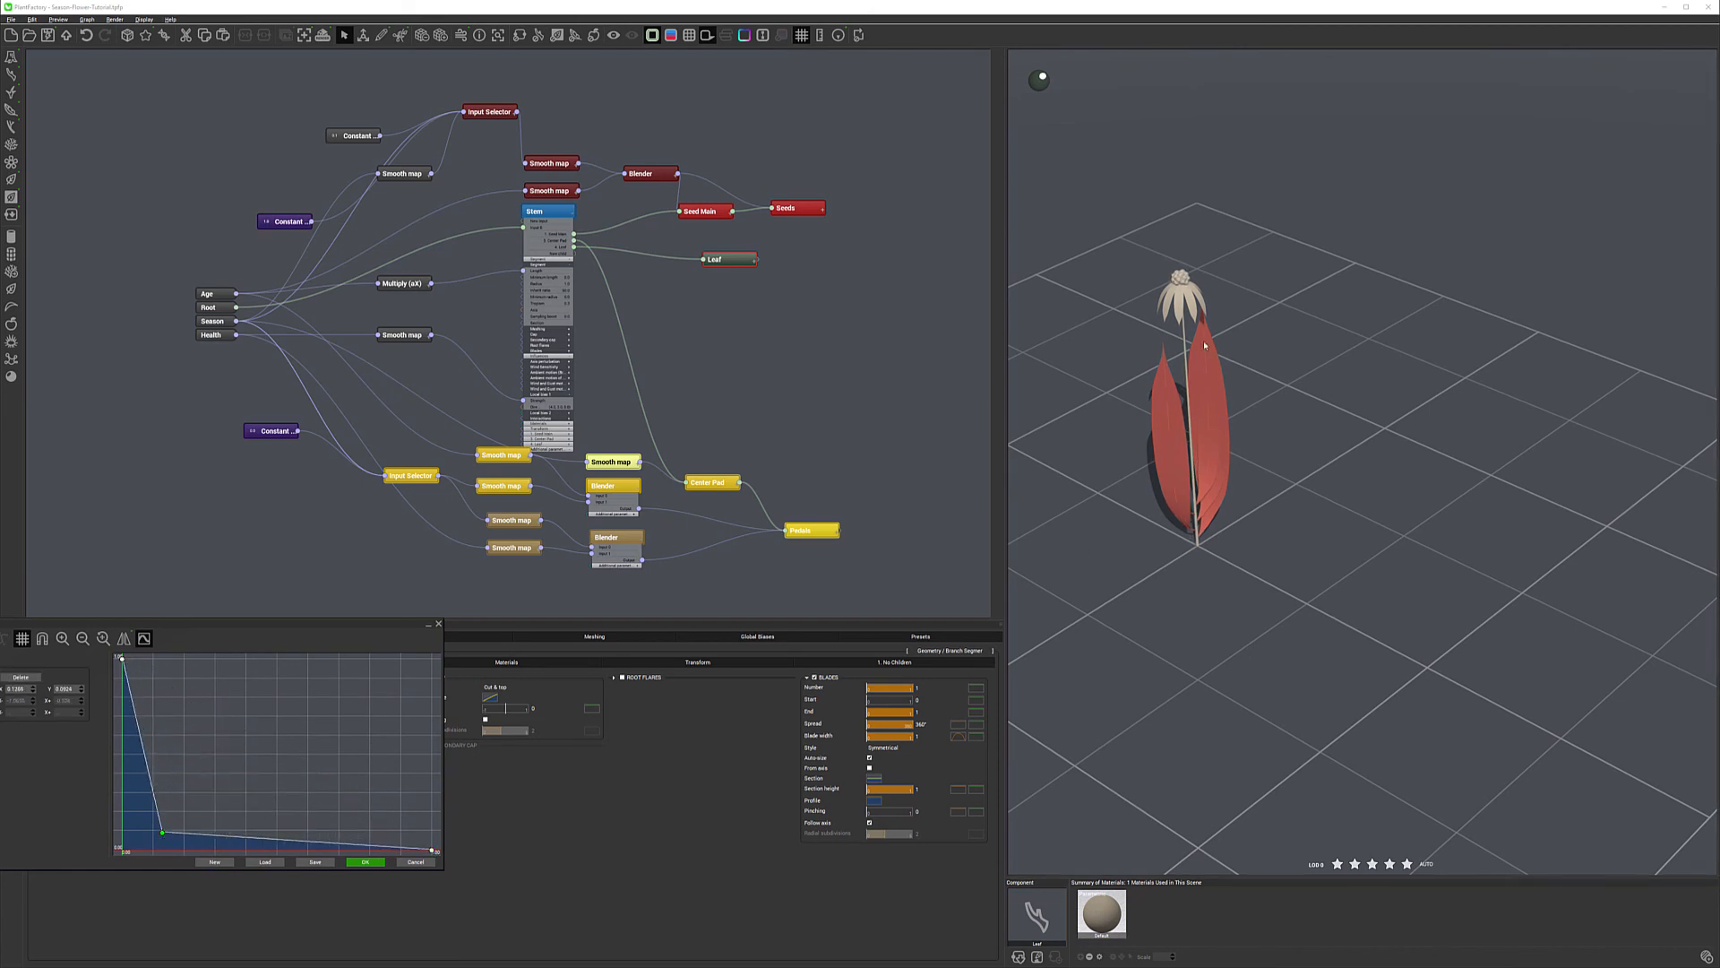
left_click(366, 861)
For the Stem's Leaf children, set the coil to 40° with a variation and inspect the leaf placement.
left_click(562, 215)
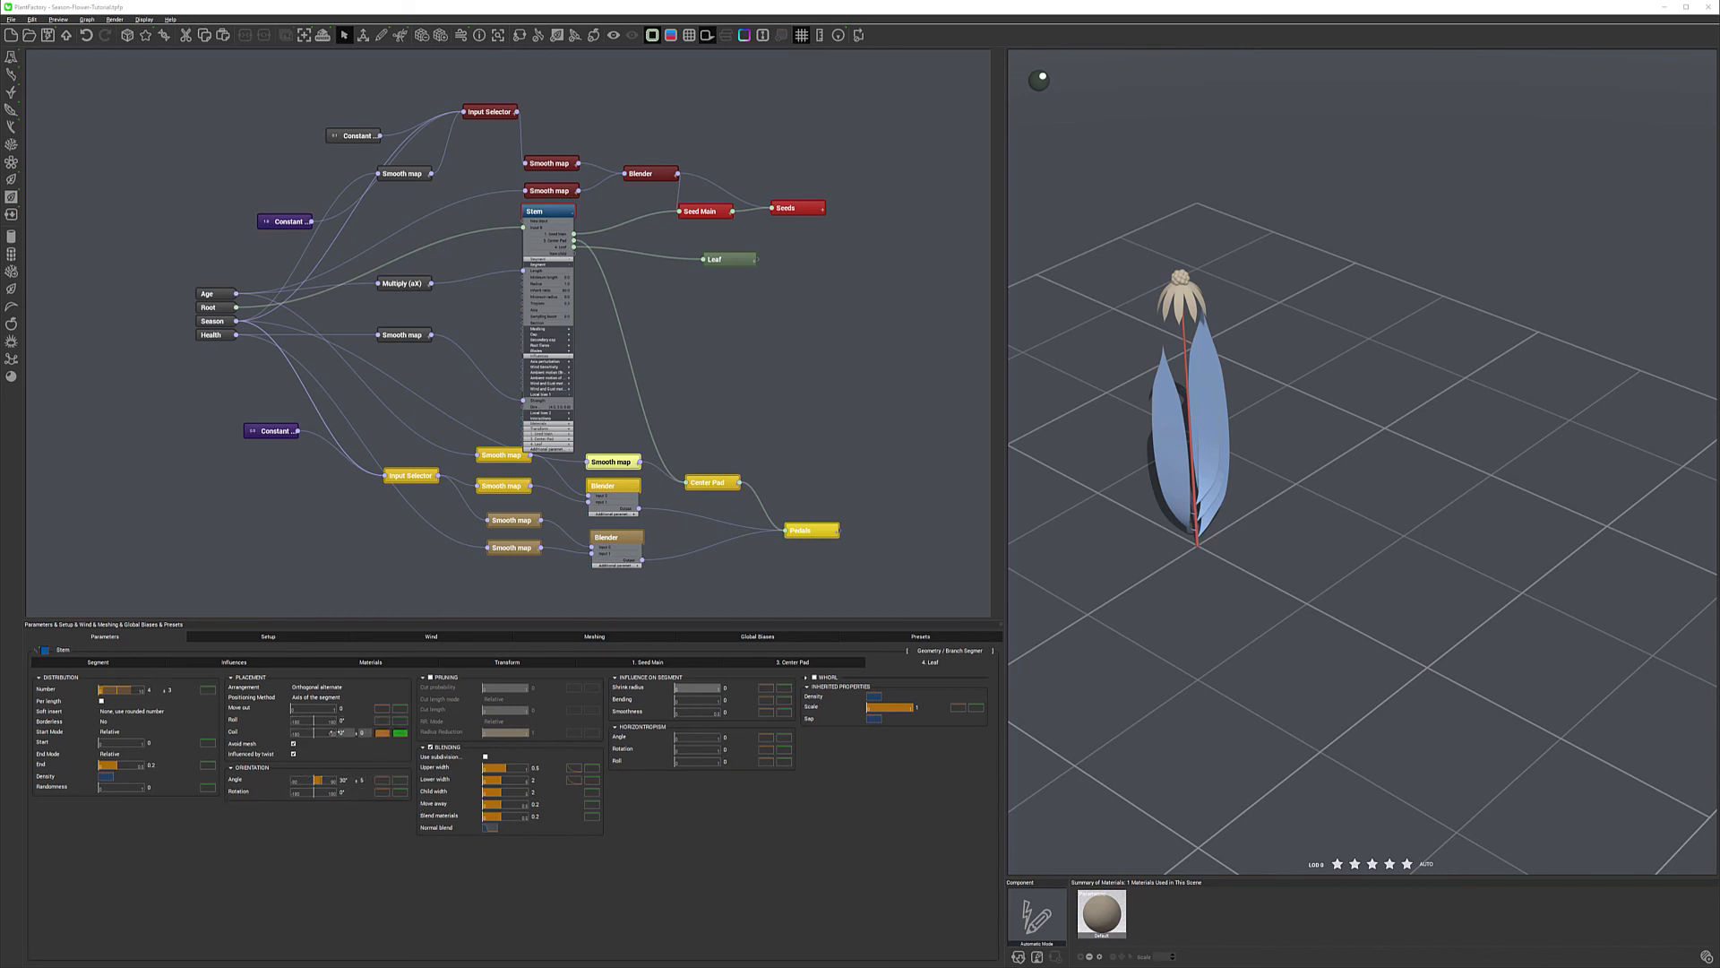
left_click_drag(313, 732, 318, 735)
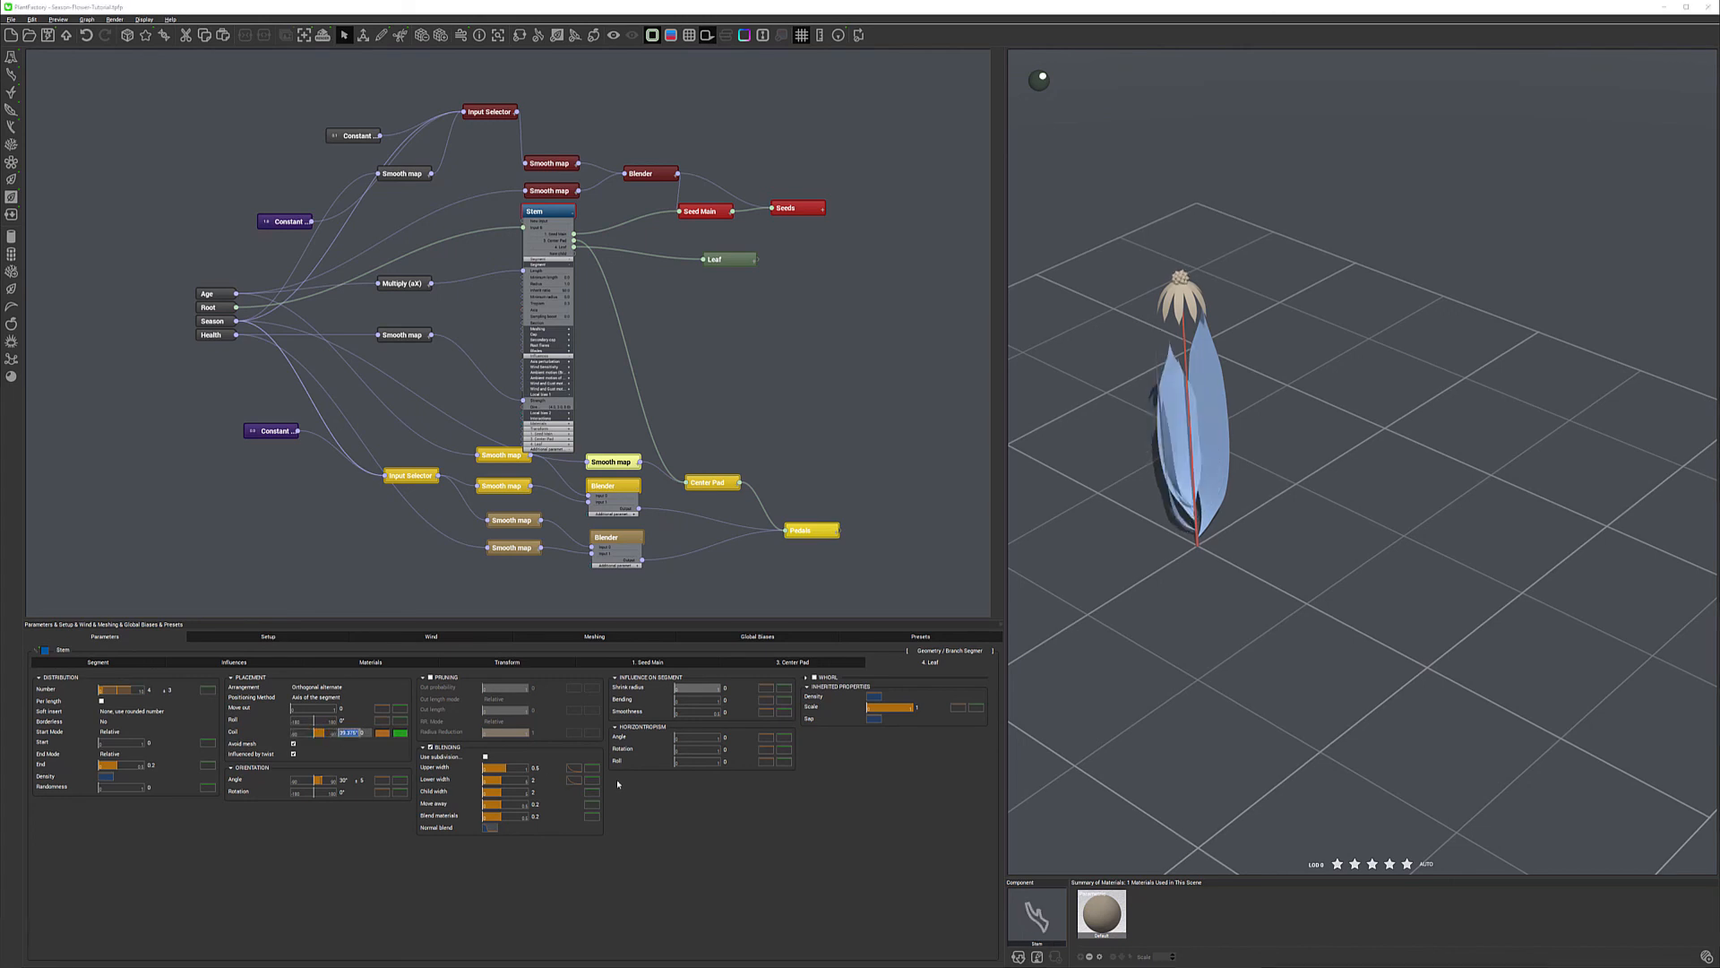
type("40")
key("Return")
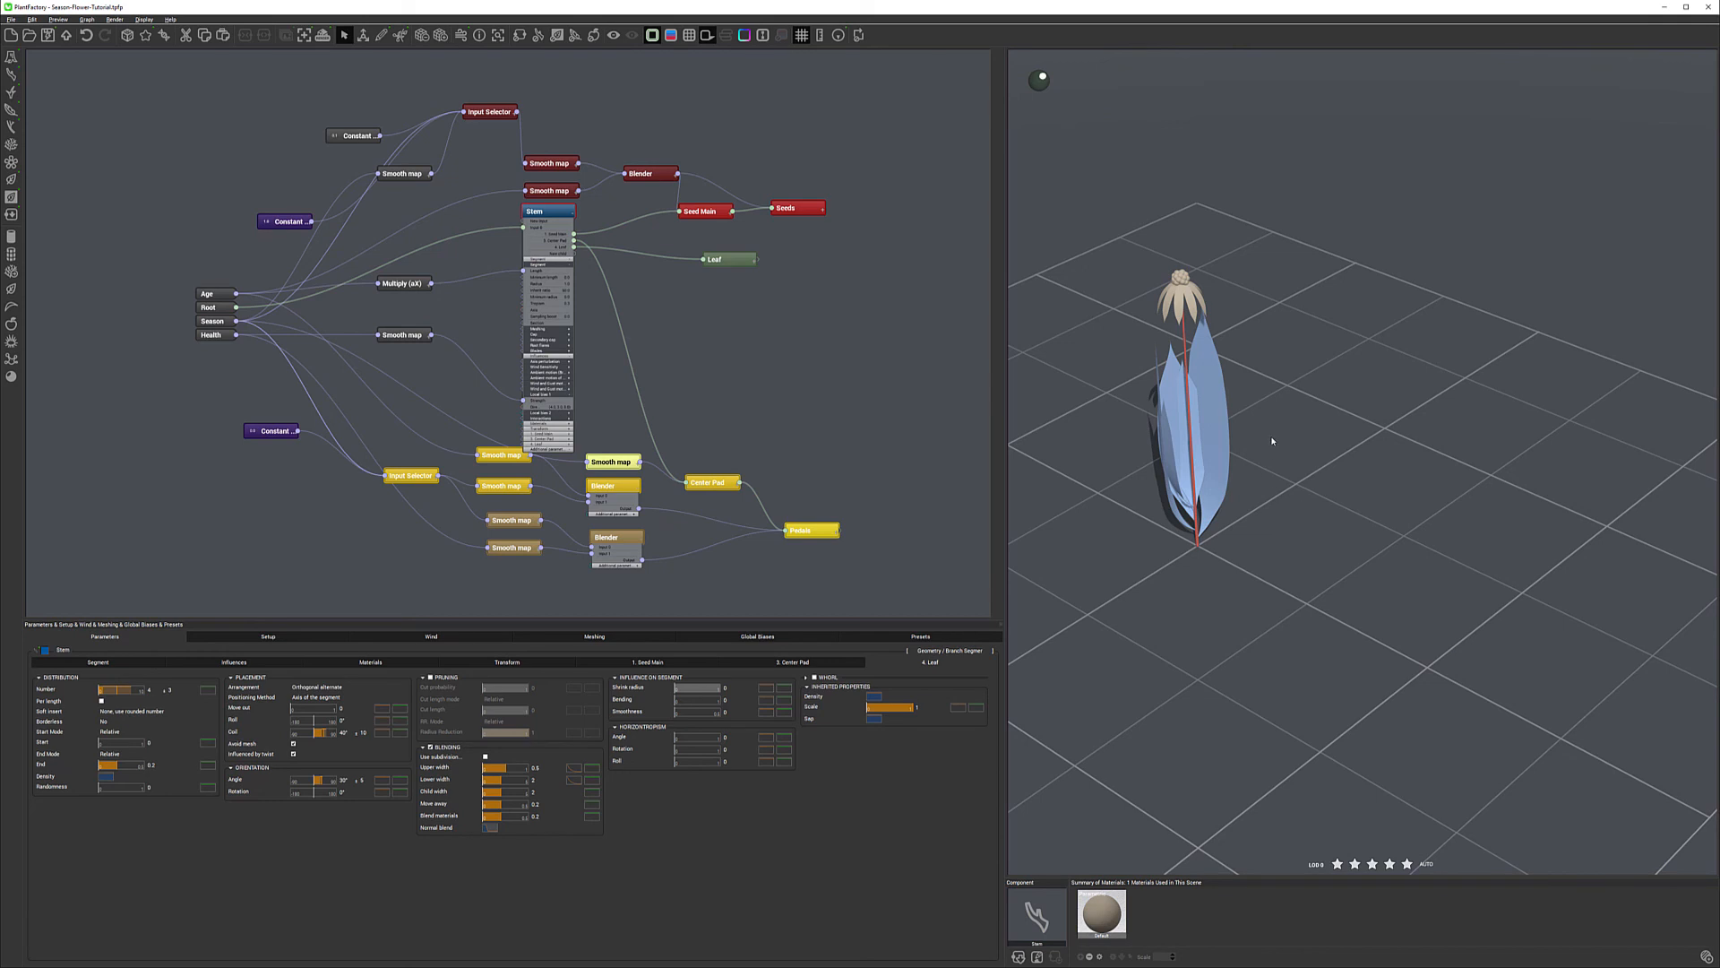
right_click_drag(1285, 431, 1236, 430)
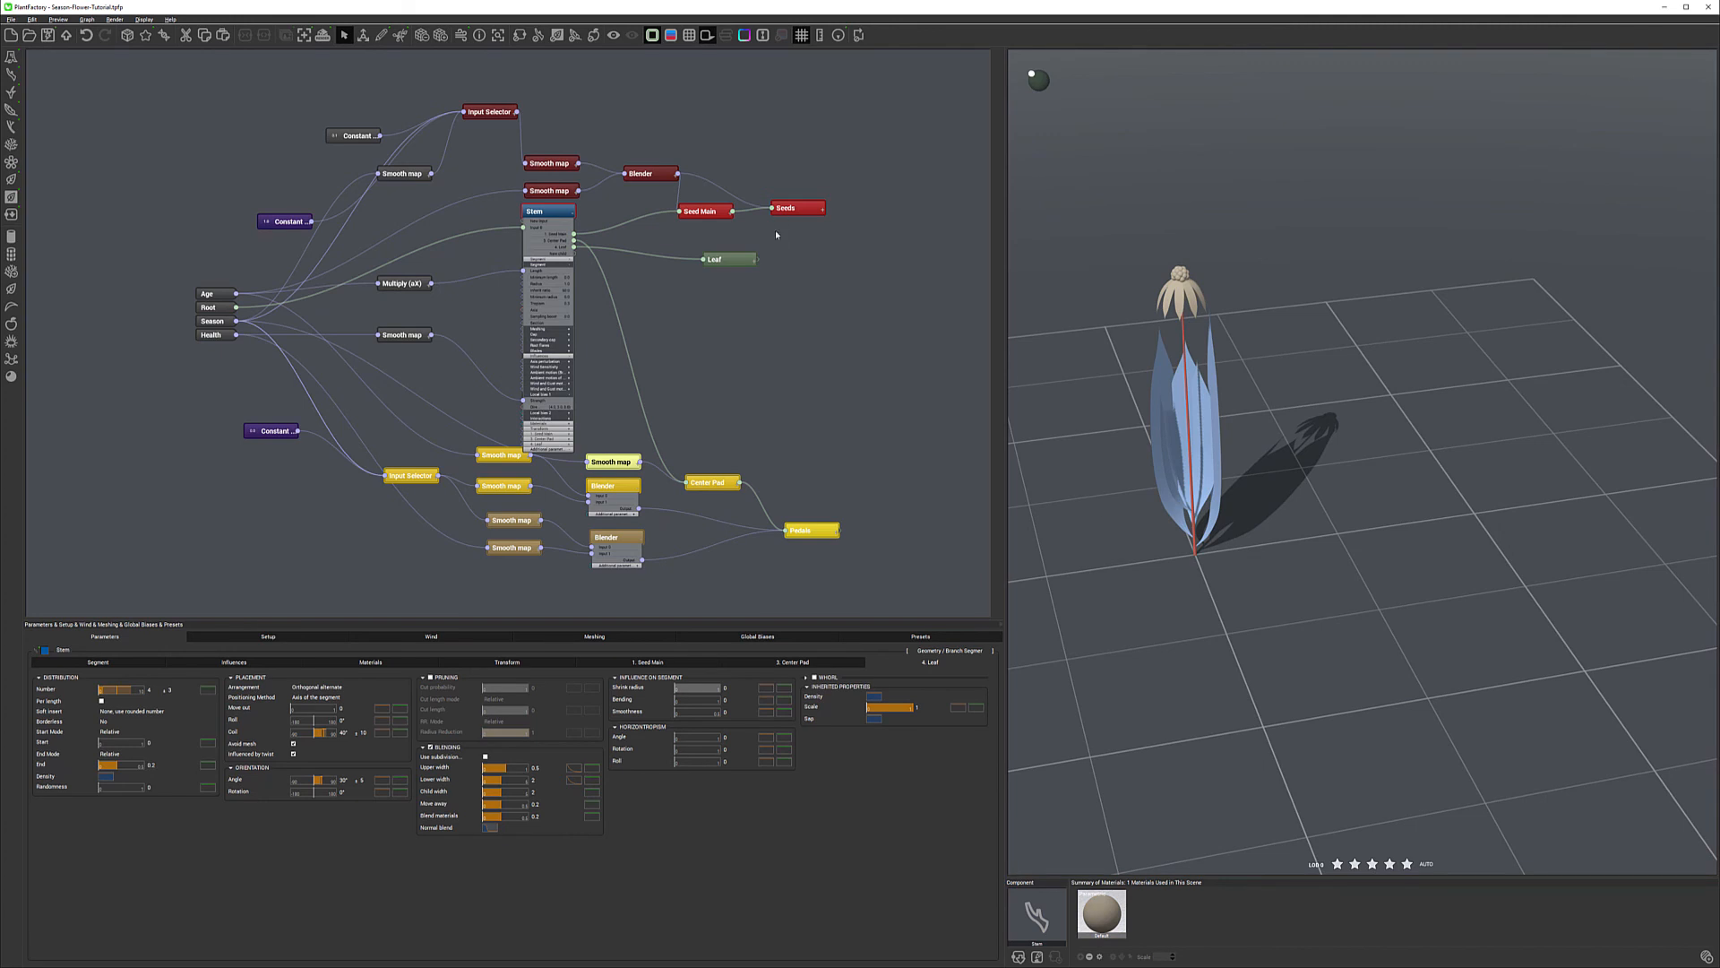
Reduce the Leaf's blade width to 0.58 and check the narrower leaves from several angles.
left_click(739, 266)
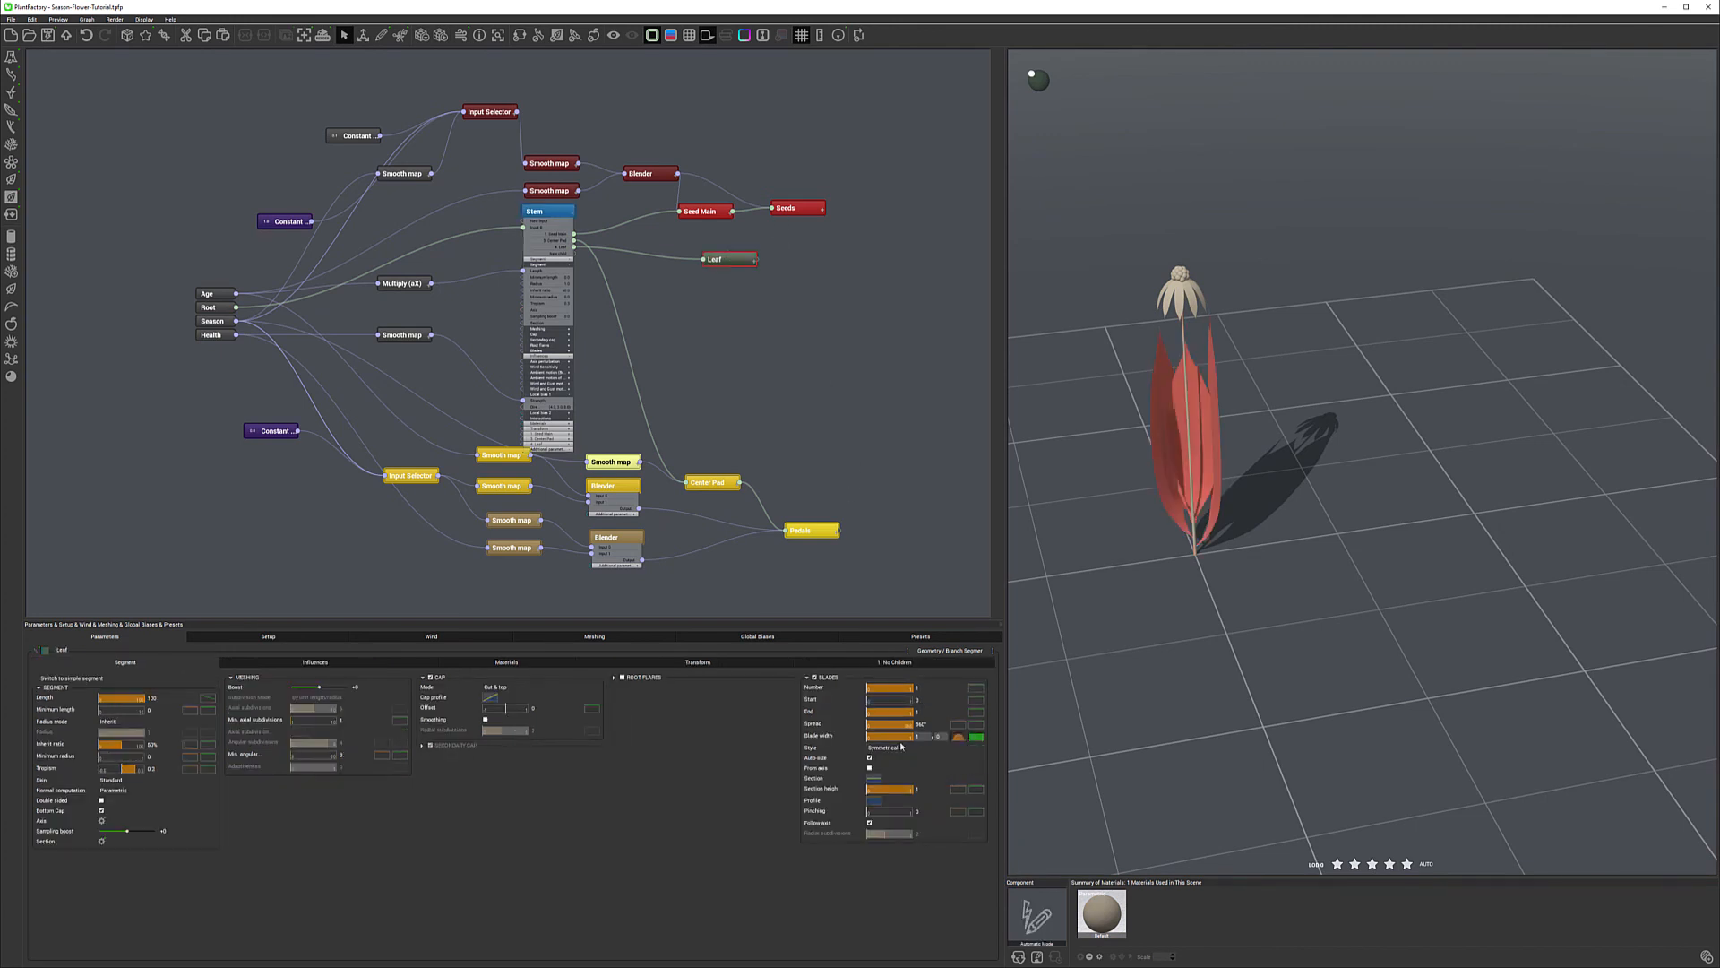
left_click_drag(911, 738, 905, 738)
left_click_drag(898, 738, 893, 738)
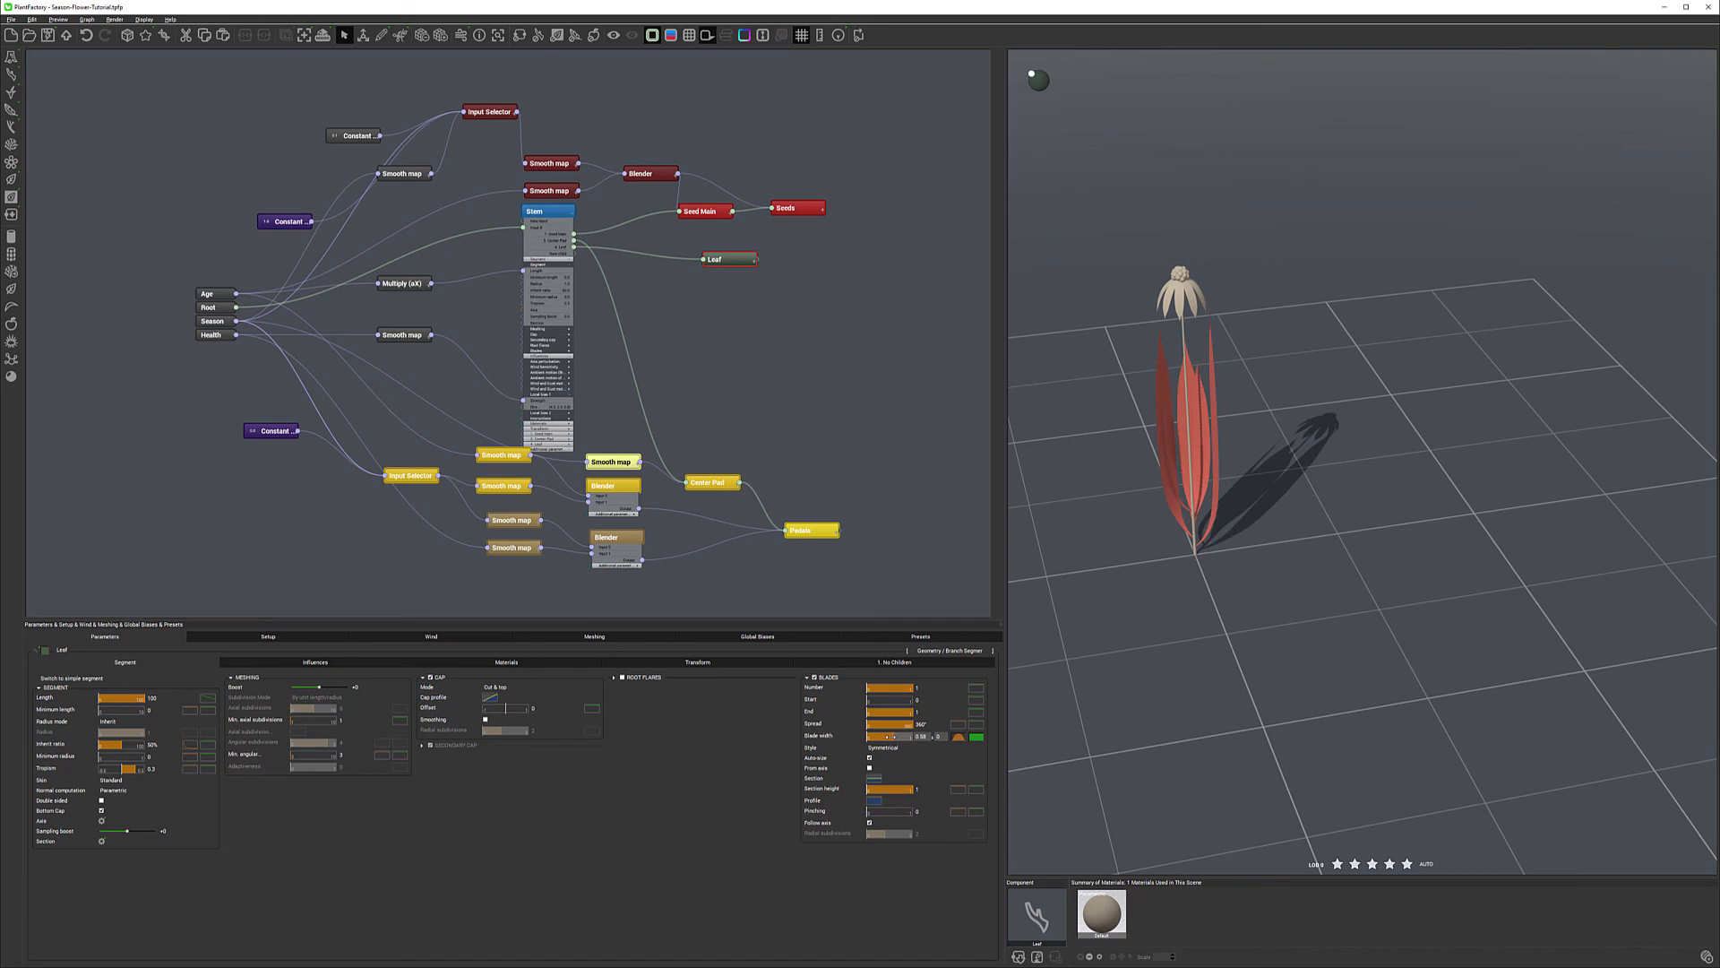
left_click_drag(1183, 481, 1288, 478)
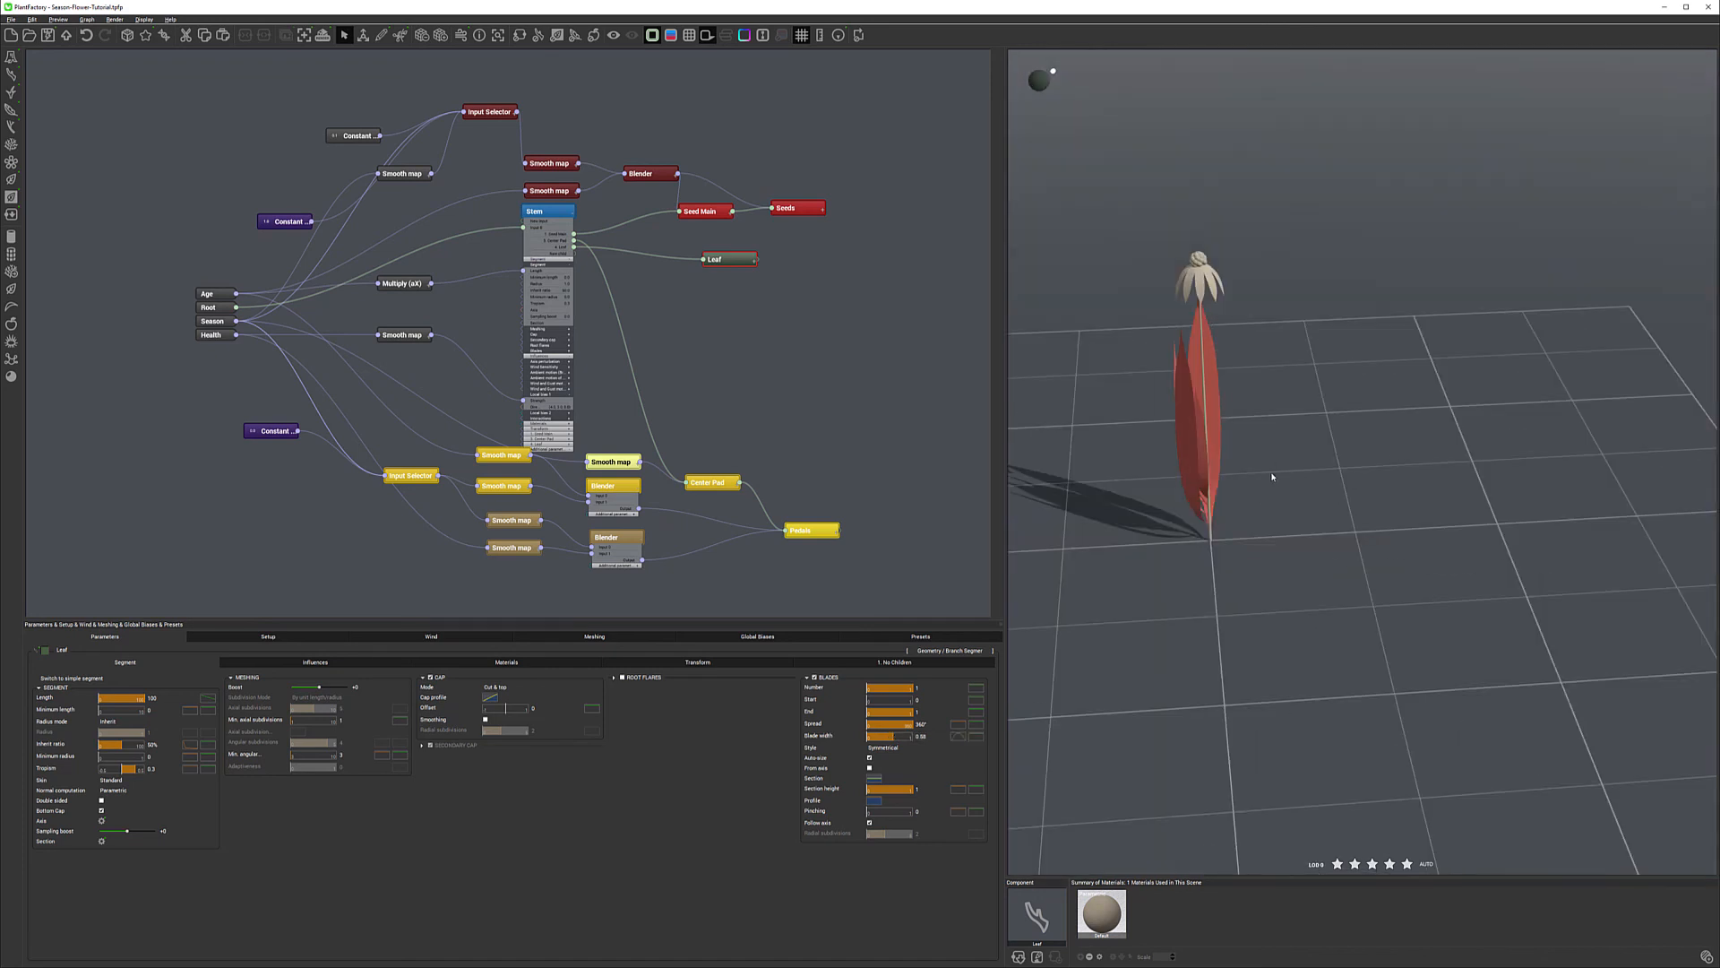
left_click_drag(1244, 469, 1188, 492)
left_click_drag(1296, 492, 1247, 487)
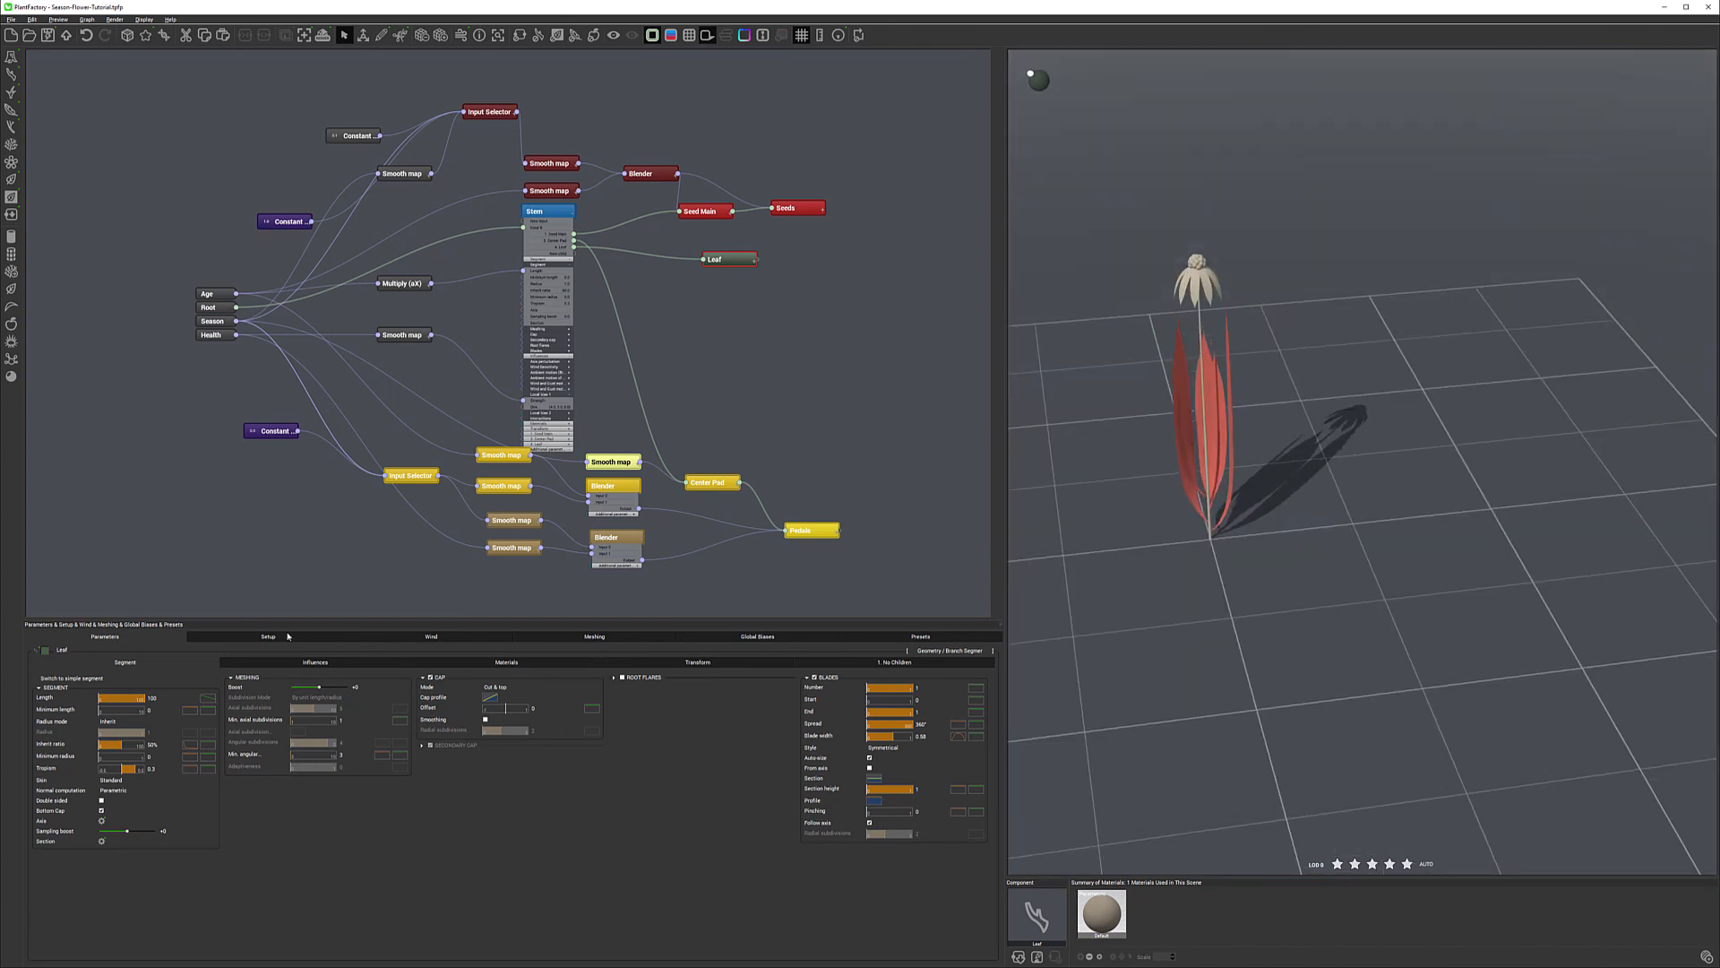
Generate several new random seeds for the plant and inspect how the leaf arrangement varies.
left_click(274, 635)
left_click(45, 716)
left_click(44, 717)
left_click(43, 720)
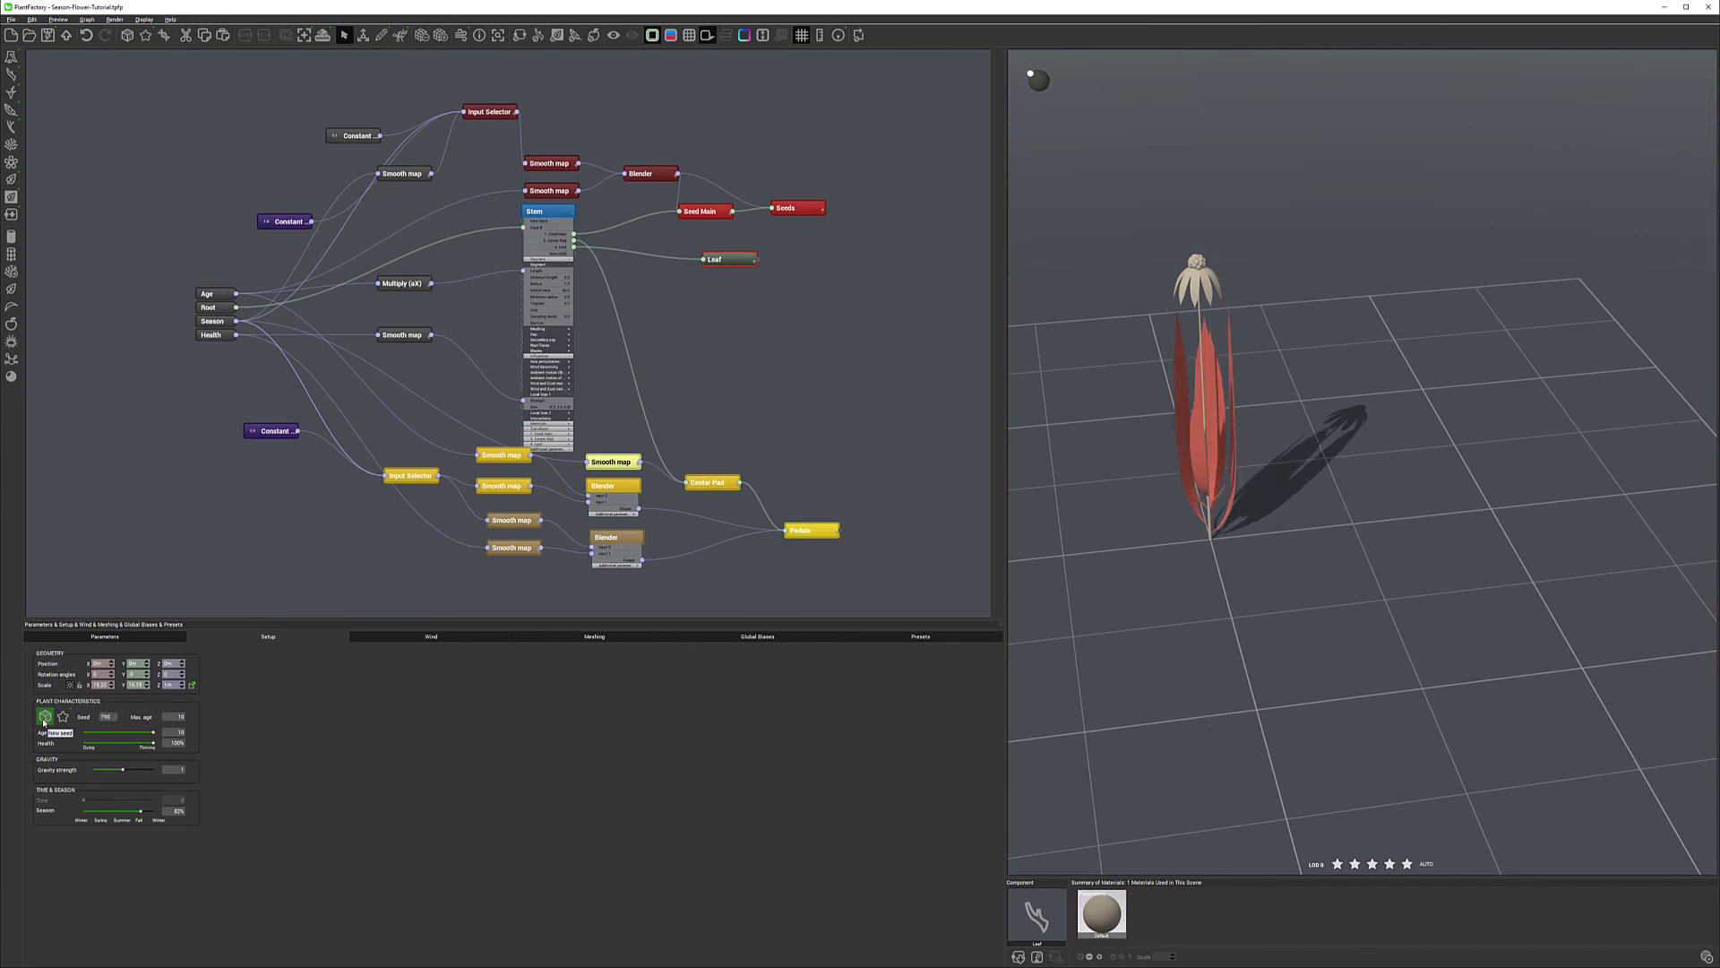
left_click(43, 720)
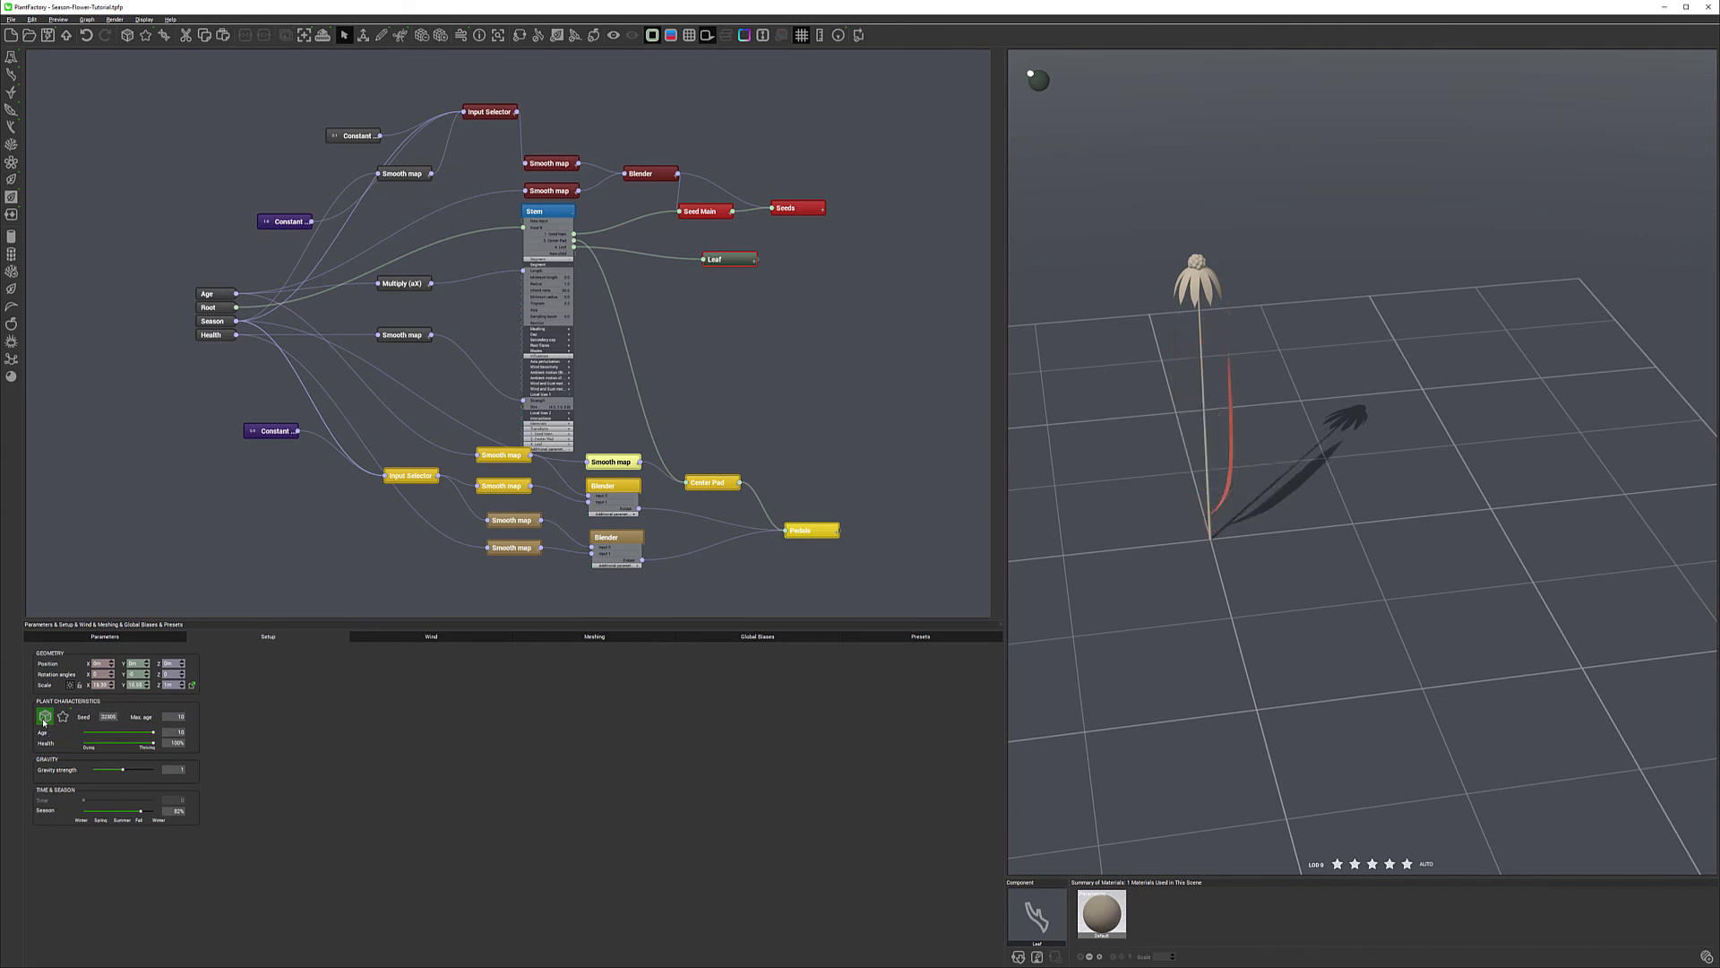
left_click(43, 720)
left_click_drag(1256, 526, 1231, 496)
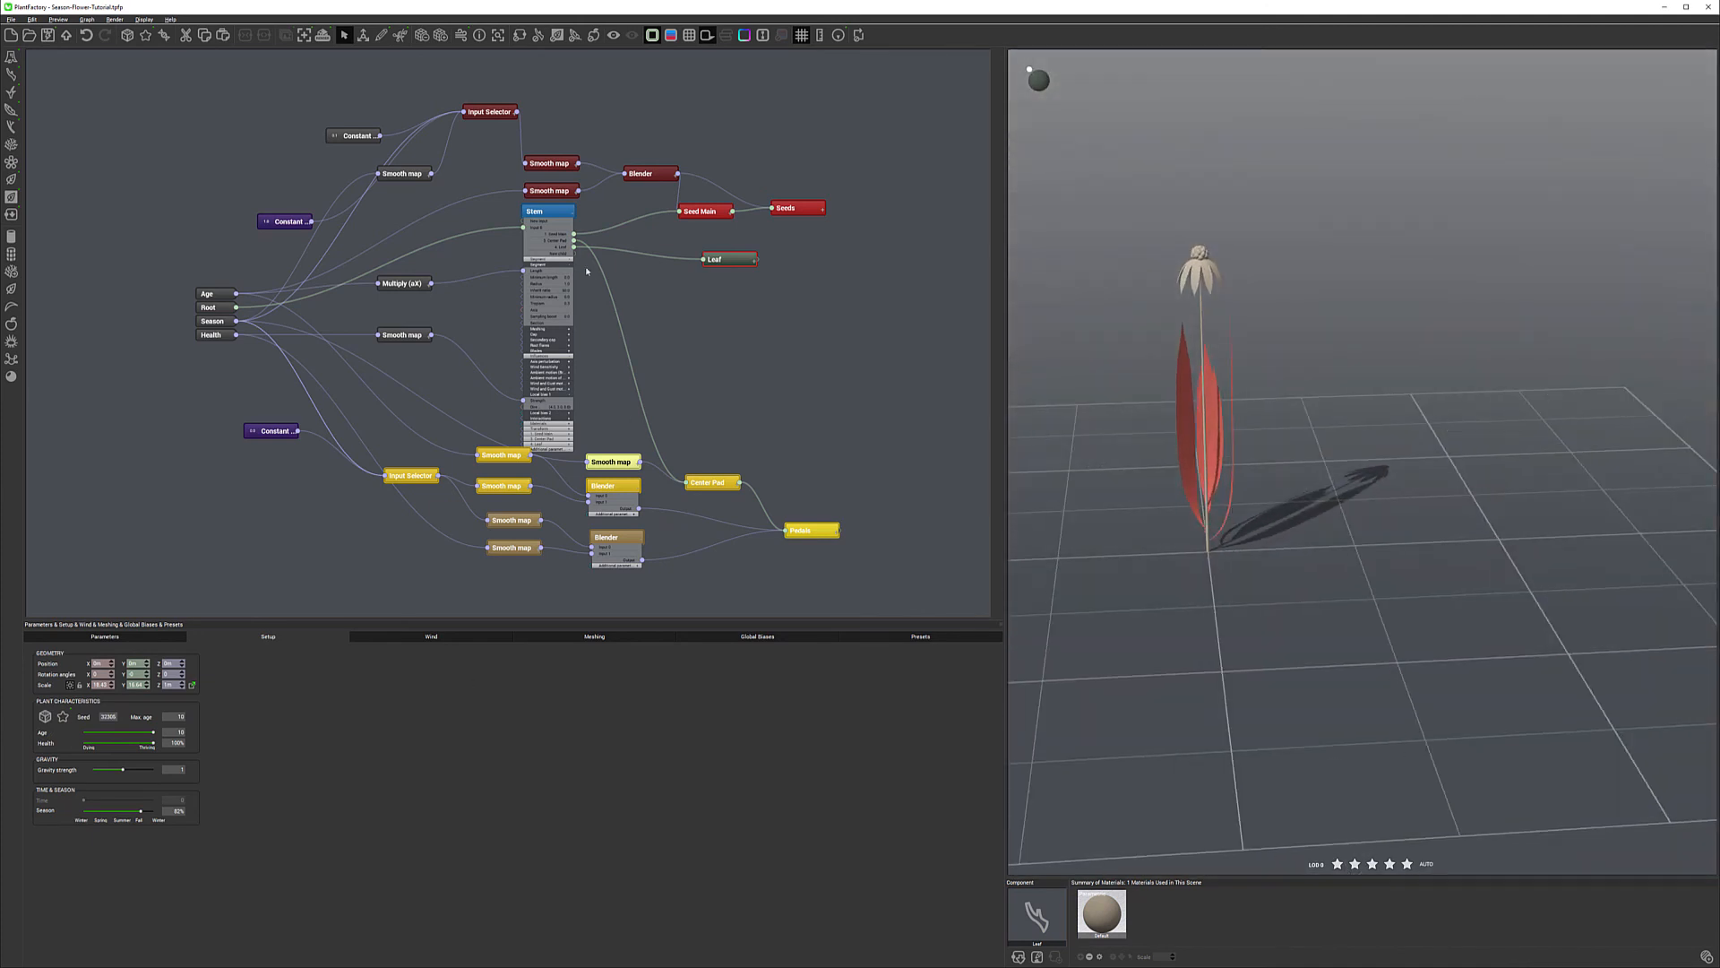
Increase the roll of the Stem's Leaf children, give it a variation, and check the leaves from several angles.
left_click(561, 211)
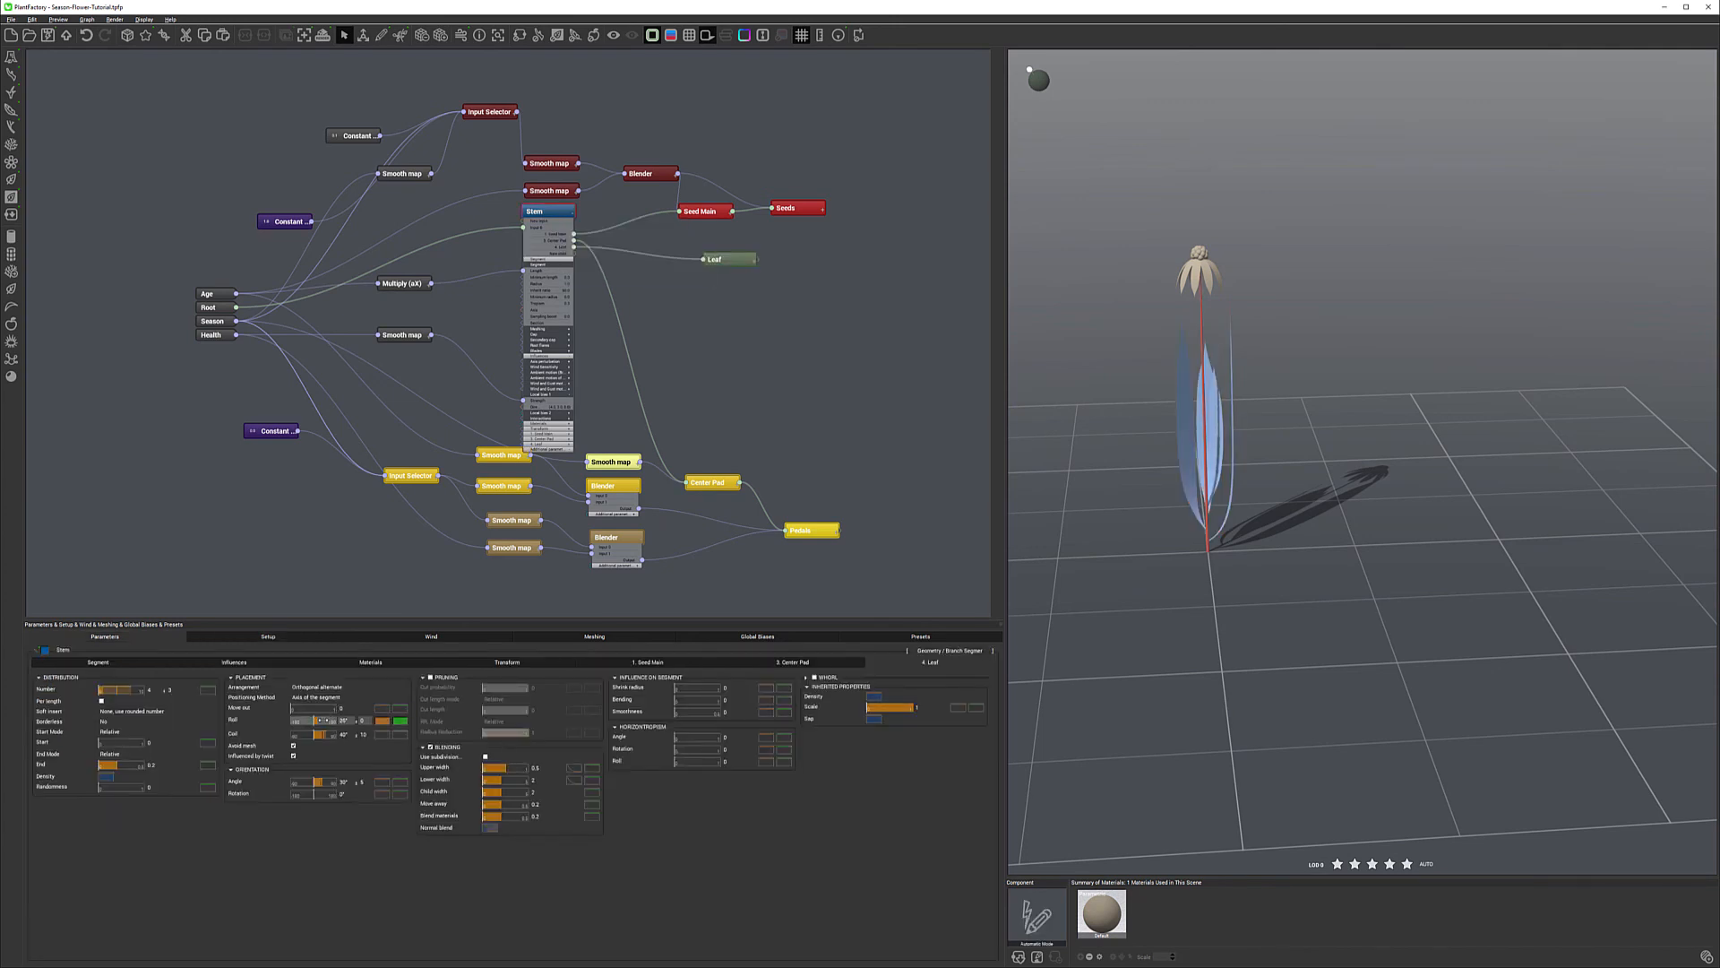
left_click_drag(320, 719, 325, 719)
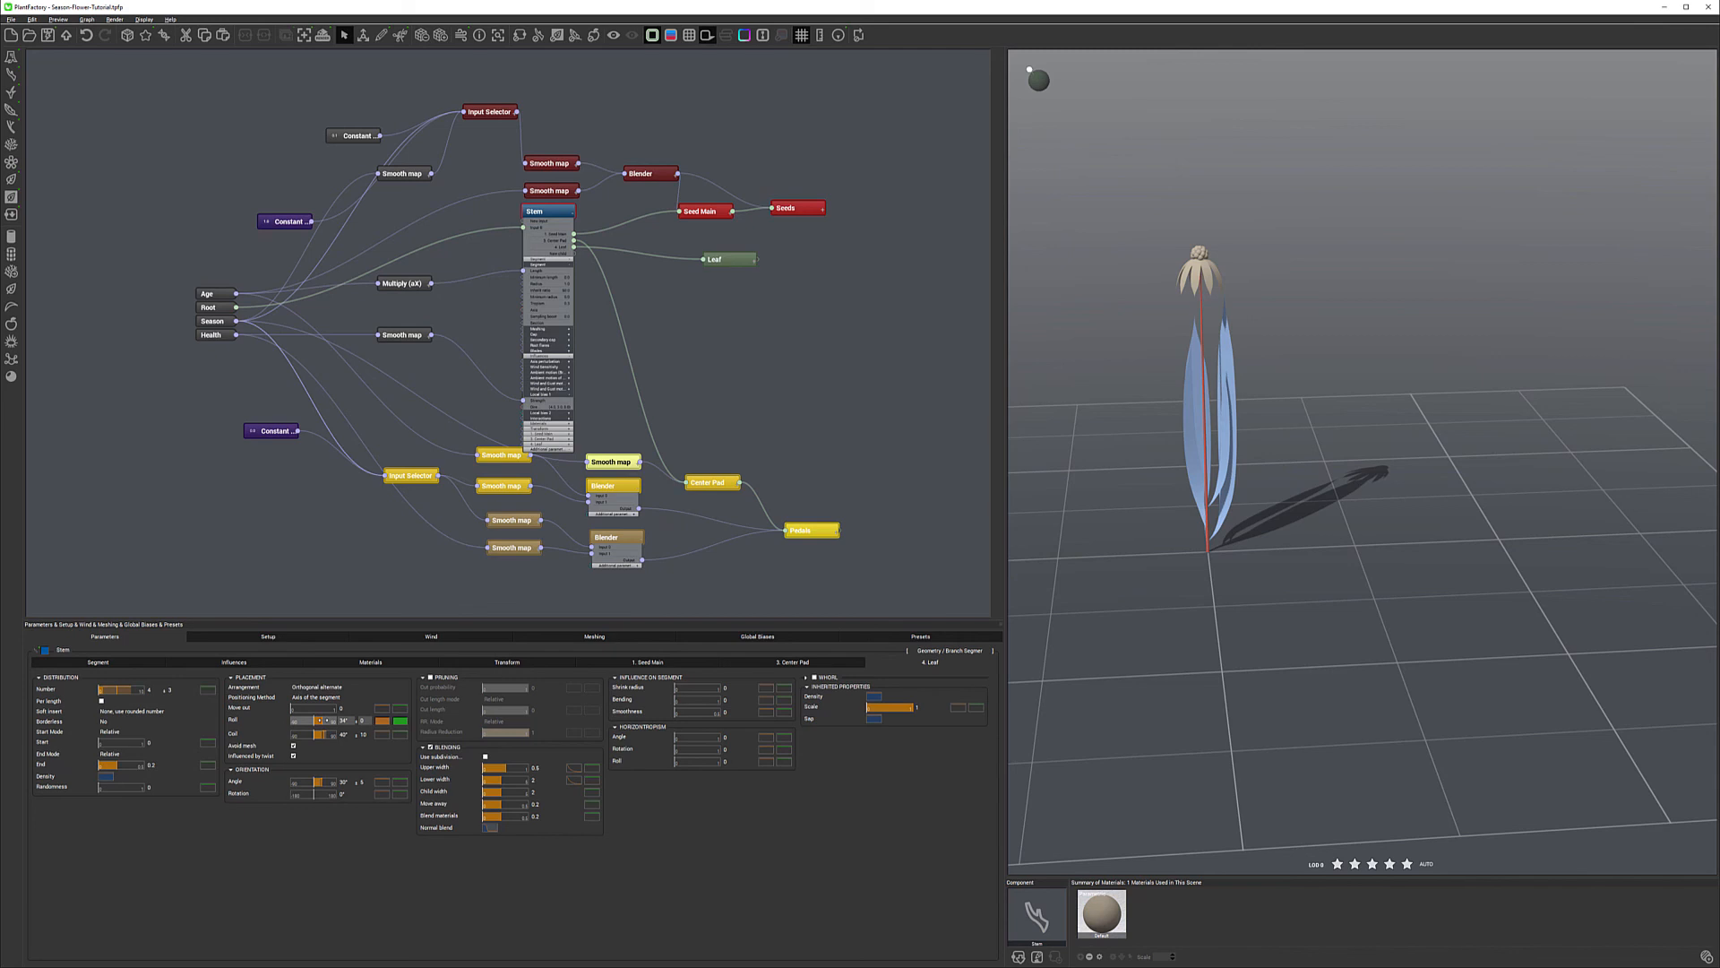
left_click(347, 720)
type("1")
key("Return")
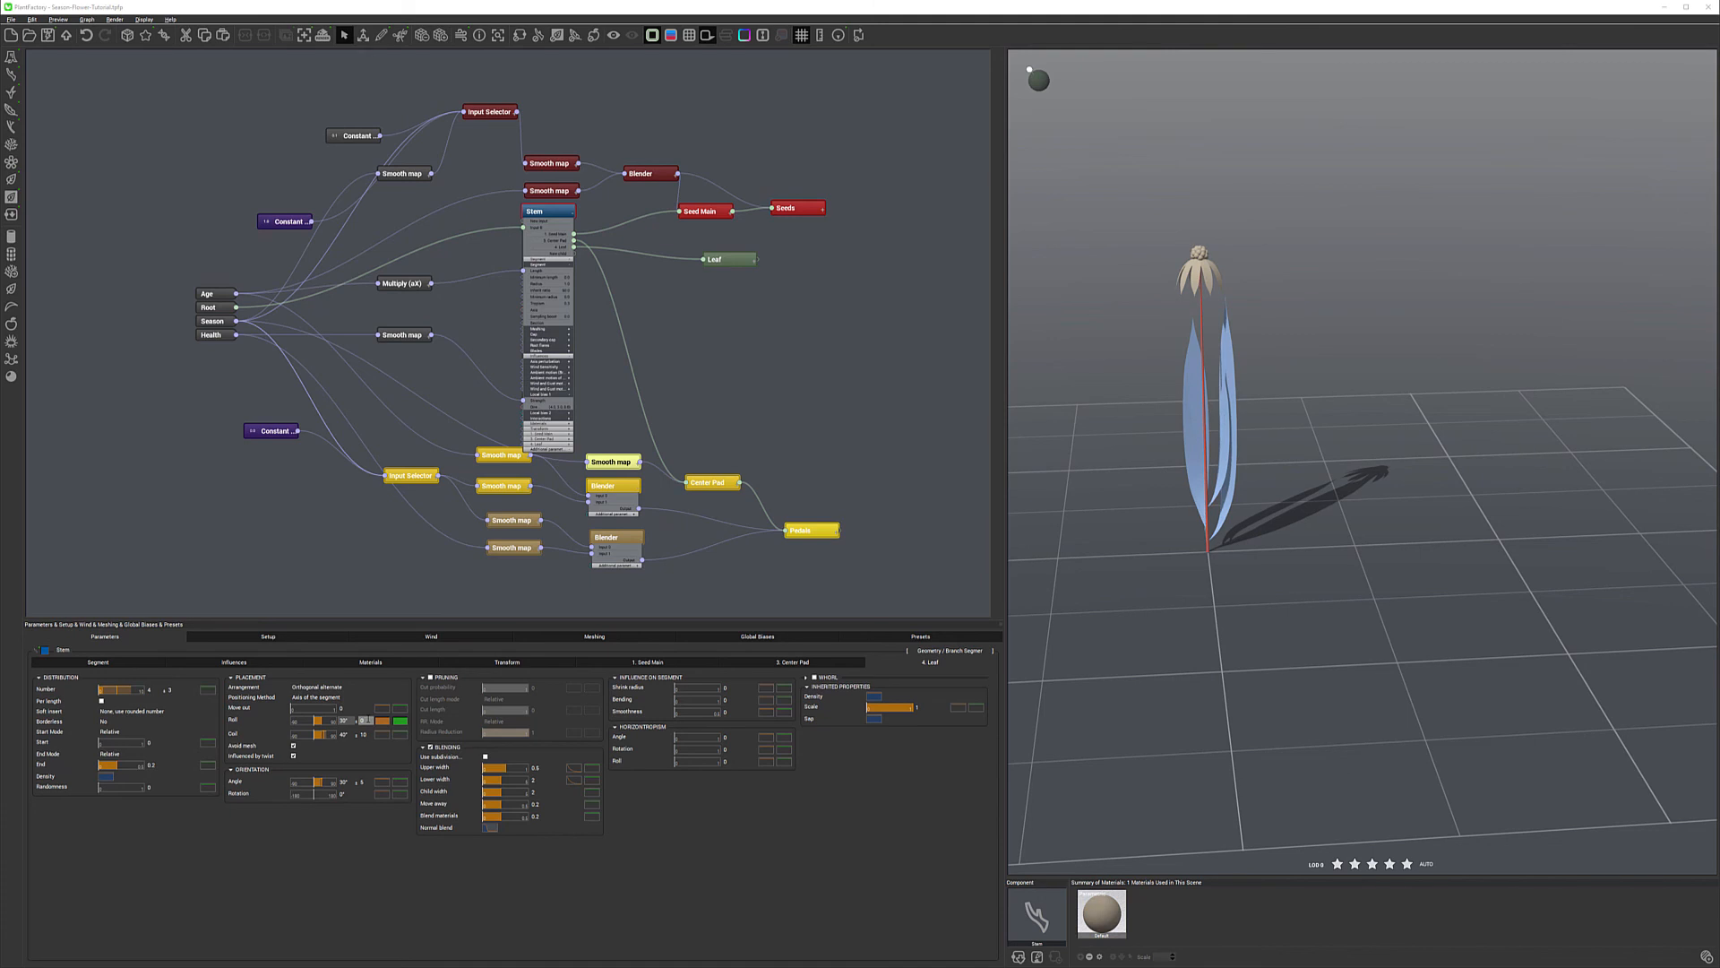
key("Return")
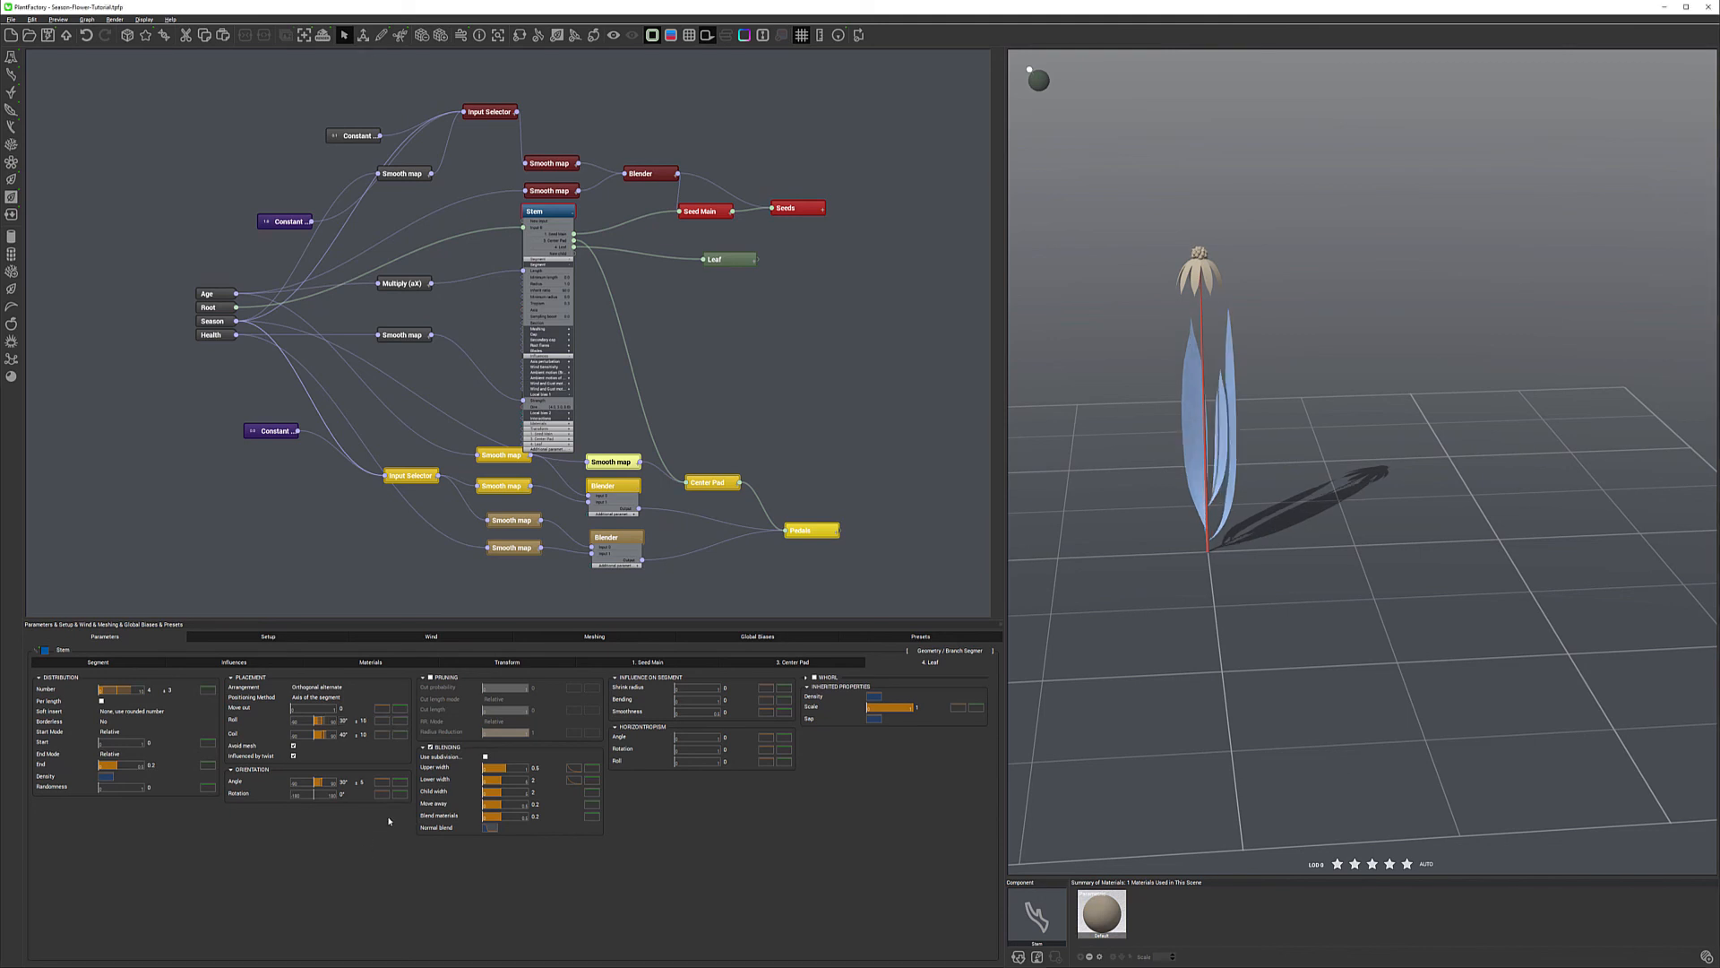
left_click_drag(1230, 524, 1290, 508)
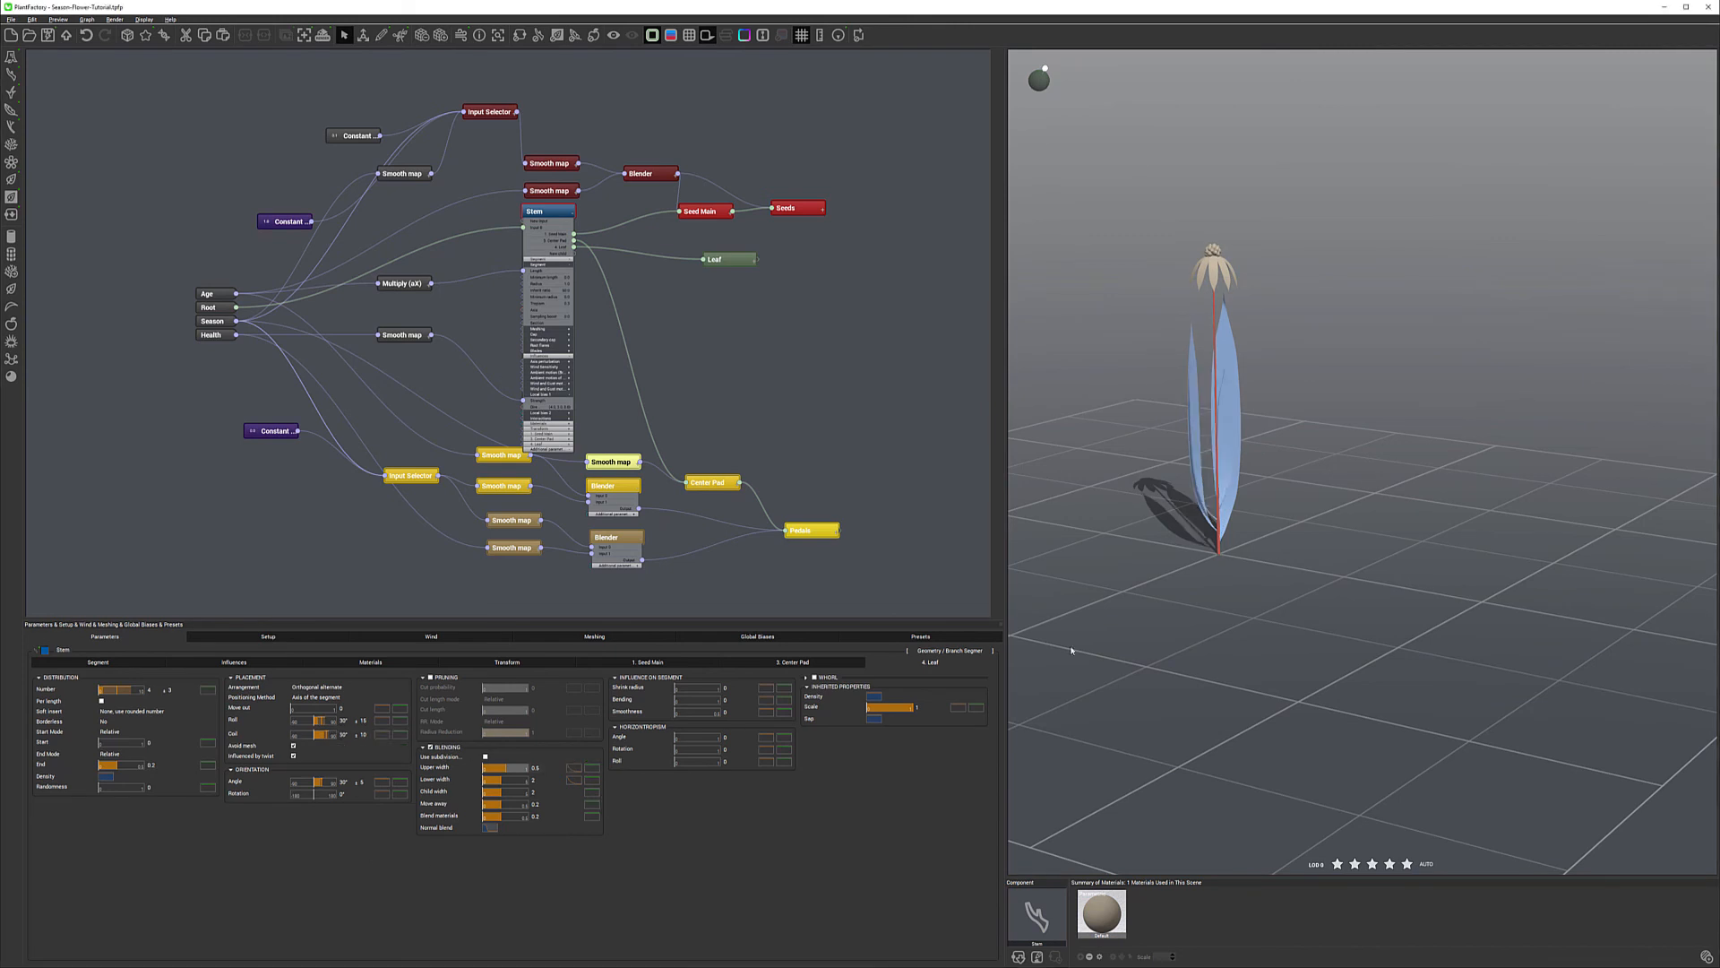
left_click_drag(1362, 538, 1304, 541)
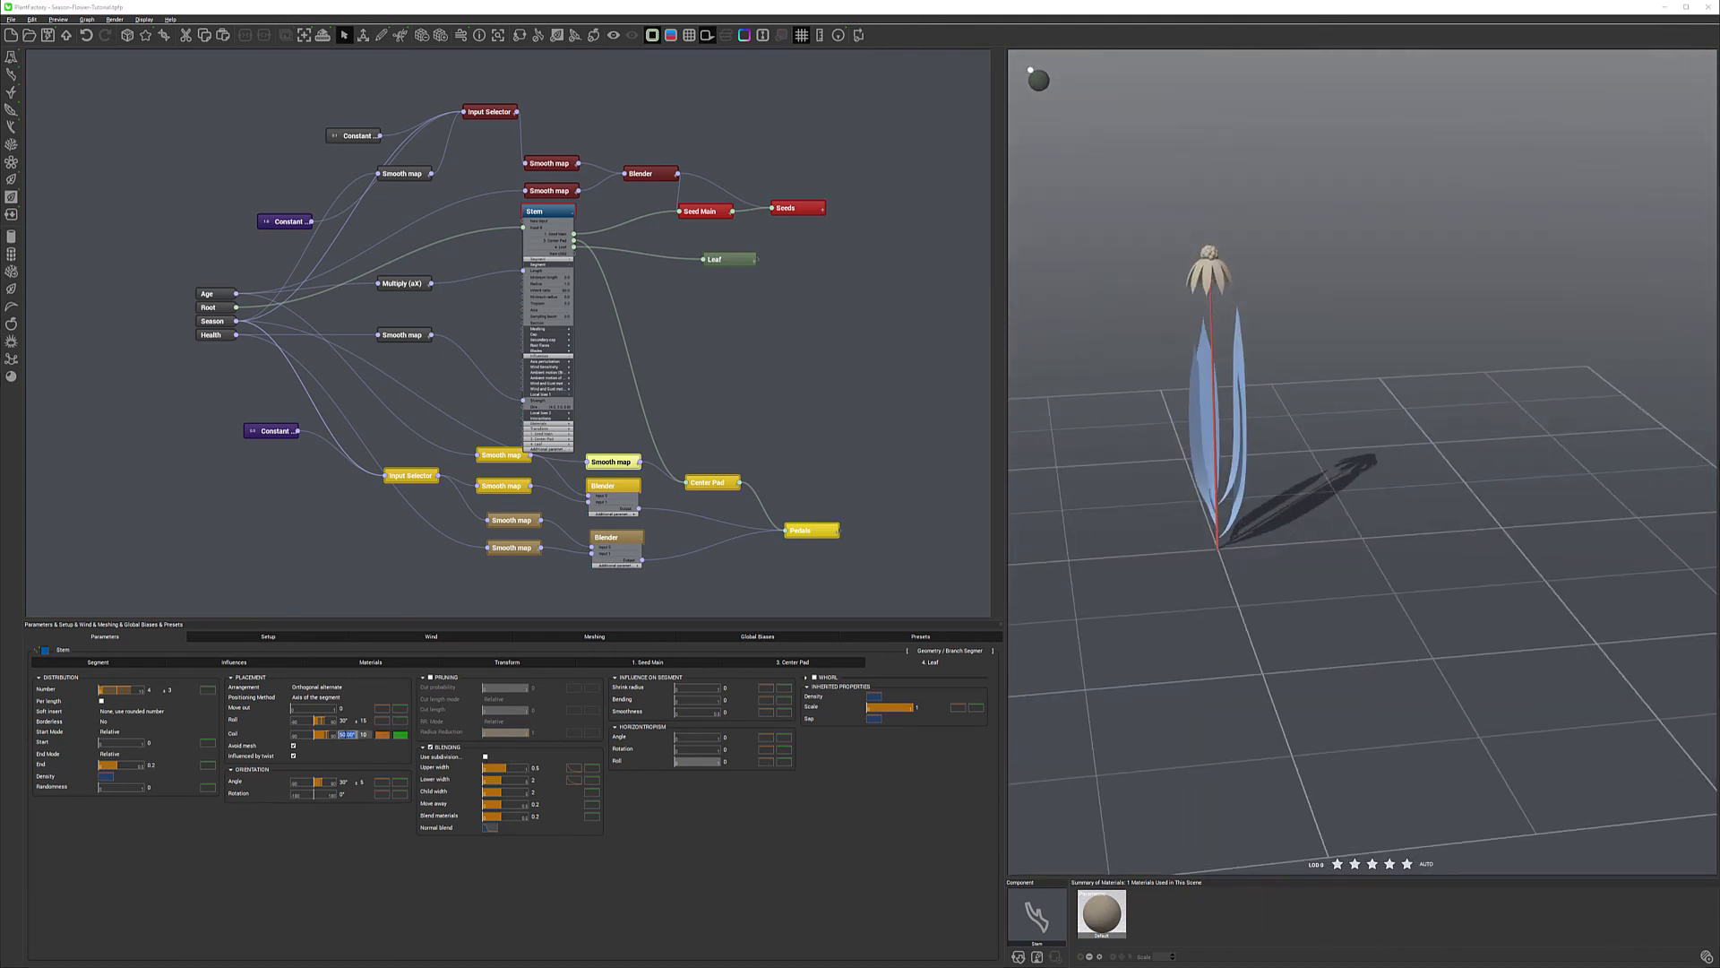
Readjust the coil variation of the Stem's Leaf children and inspect the leaf spread around the stem.
left_click(349, 837)
left_click_drag(1425, 518, 1134, 511)
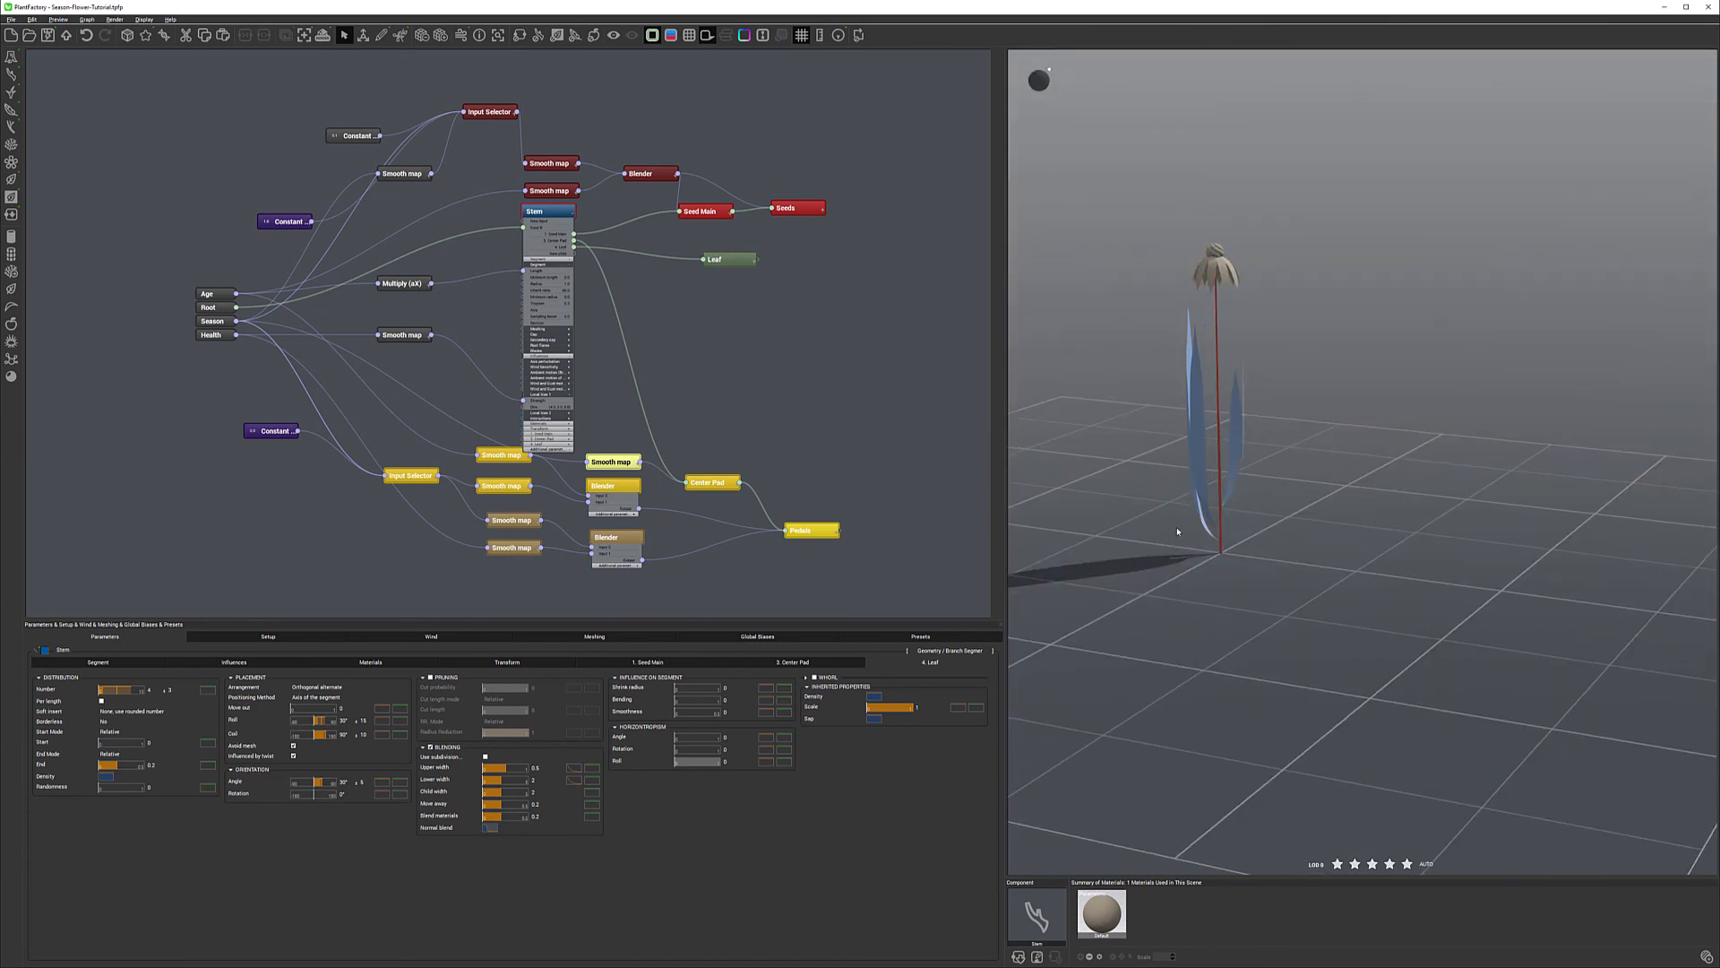
double_click(365, 734)
left_click(321, 856)
right_click_drag(1299, 541, 1118, 547)
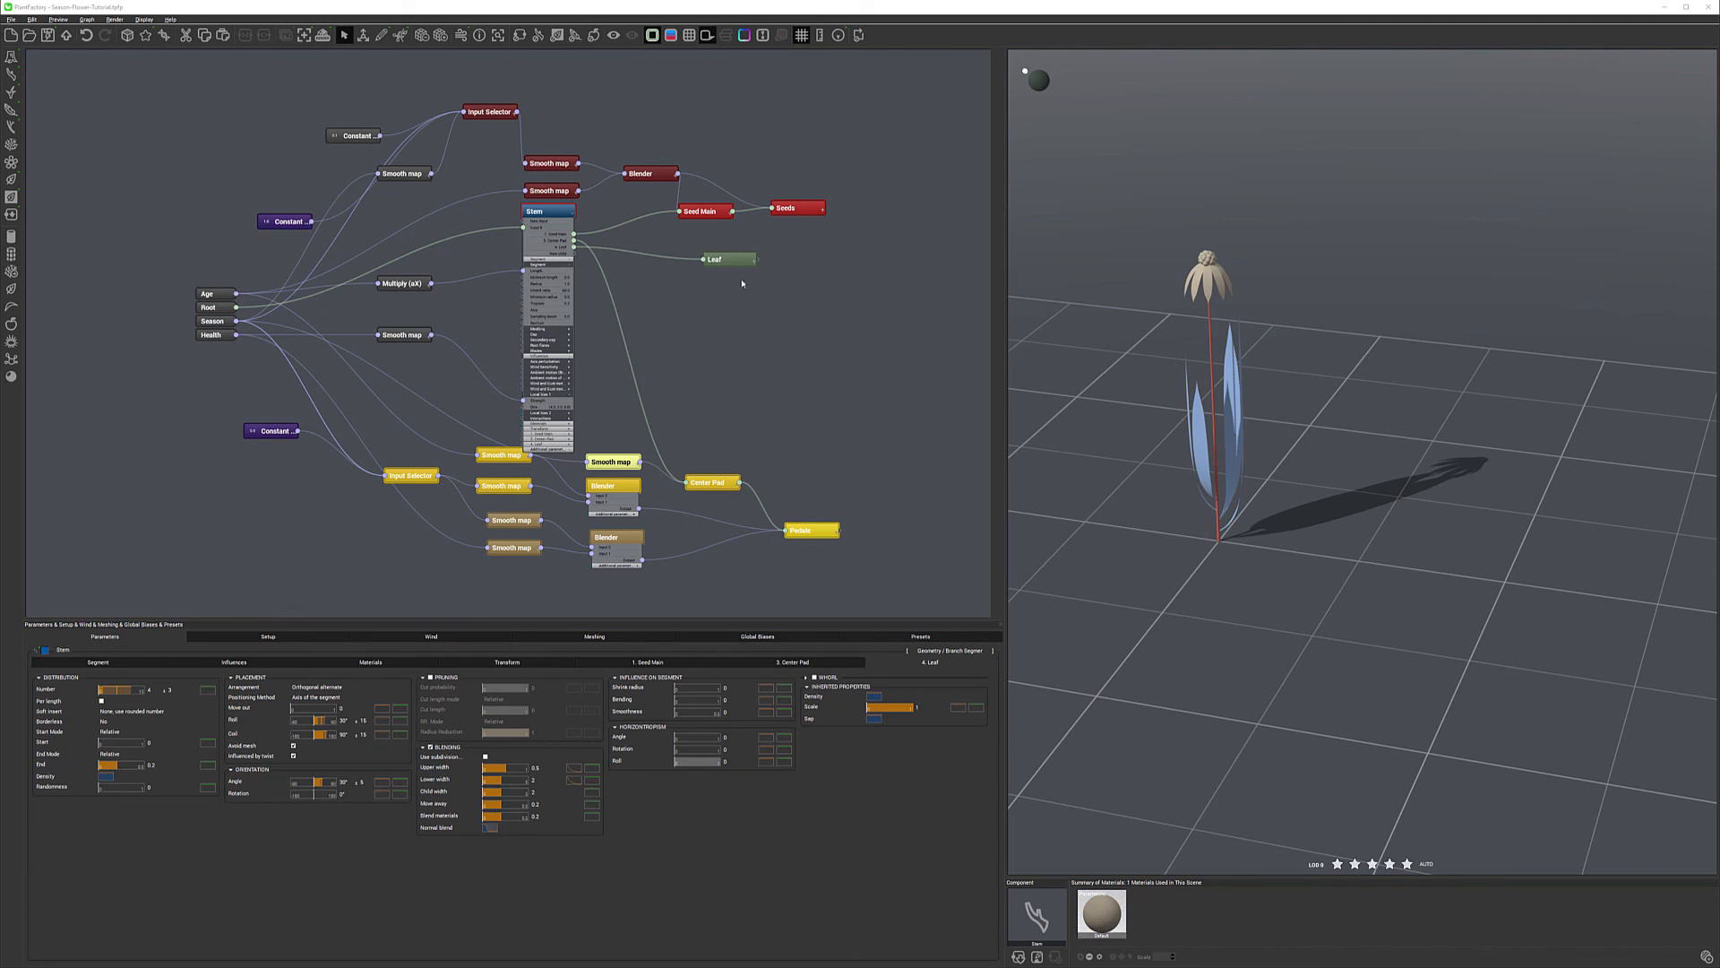
Expand the Leaf node's Segment inputs, connect Multiply (aX) to its Length, and move the Multiply node slightly lower.
left_click(754, 262)
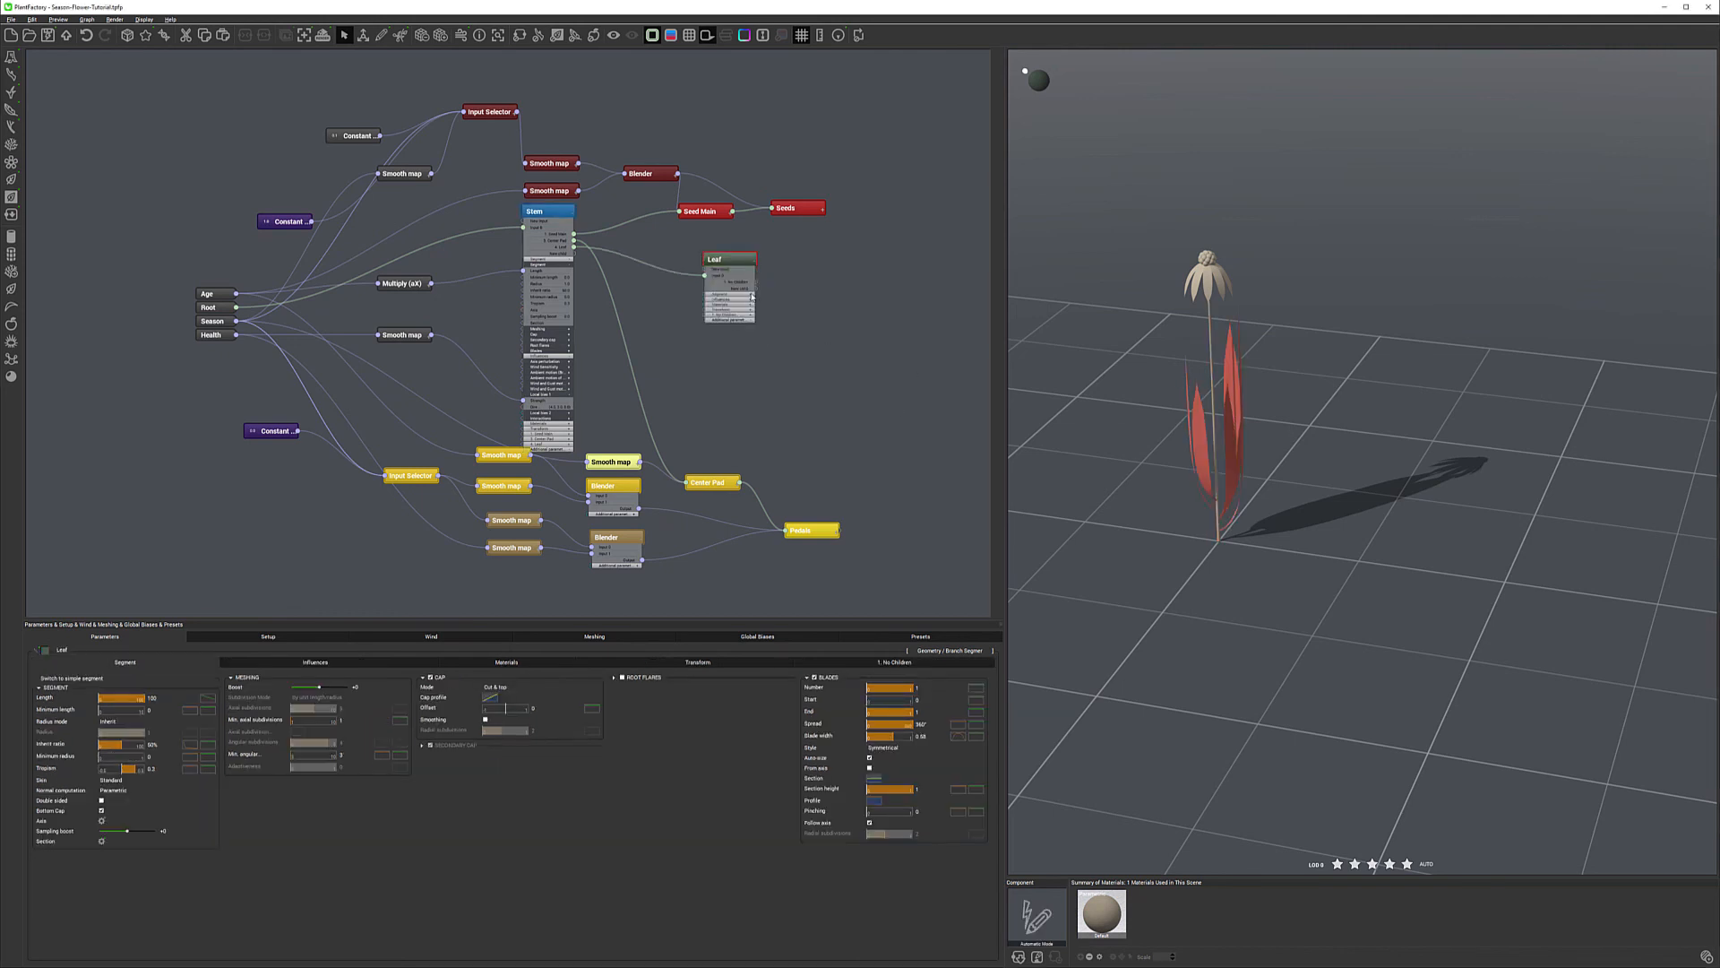
scroll(751, 296, "up", 2)
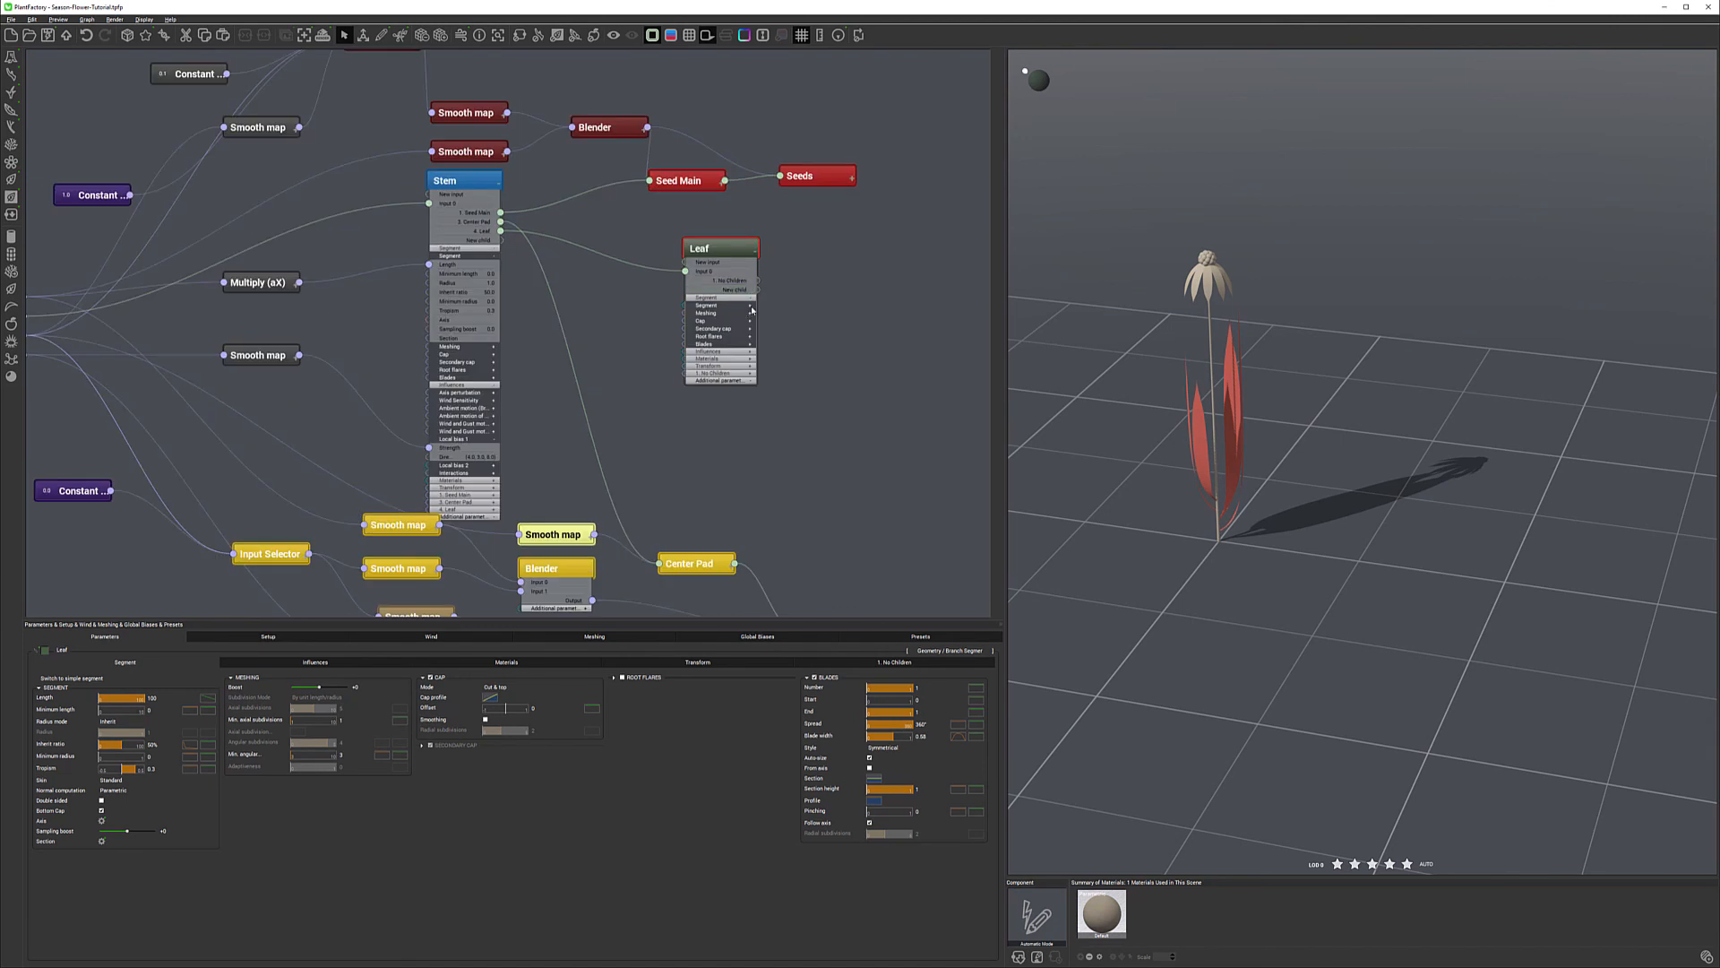
left_click(751, 307)
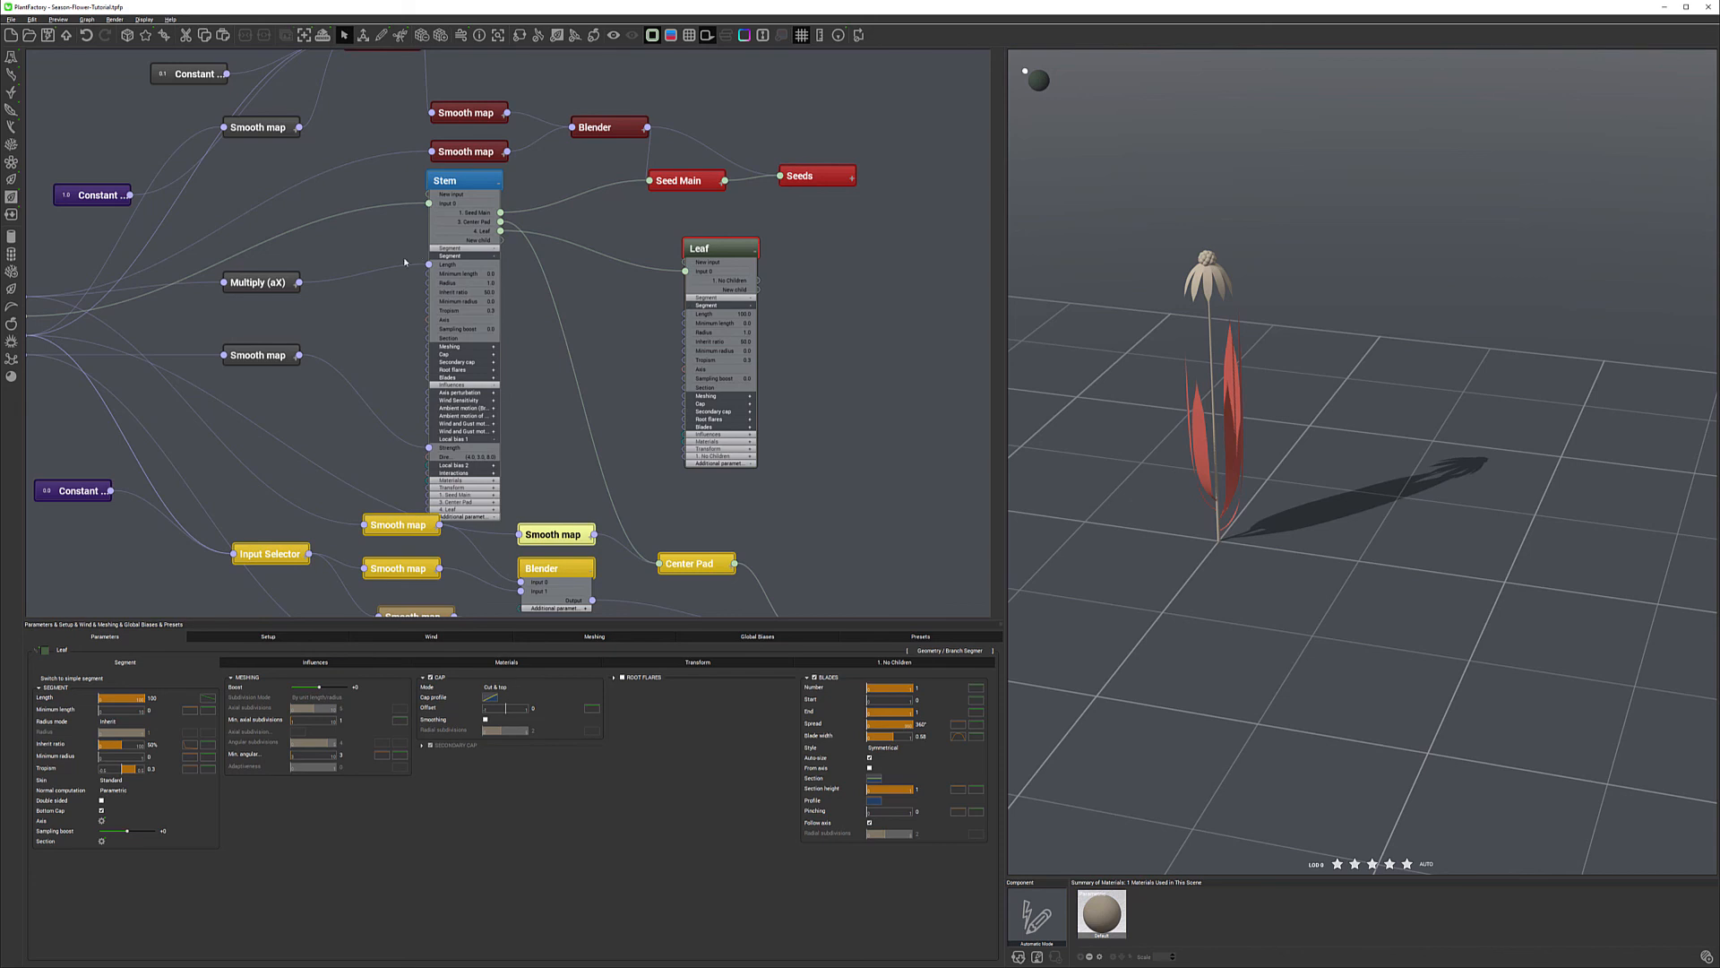
left_click_drag(634, 296, 686, 313)
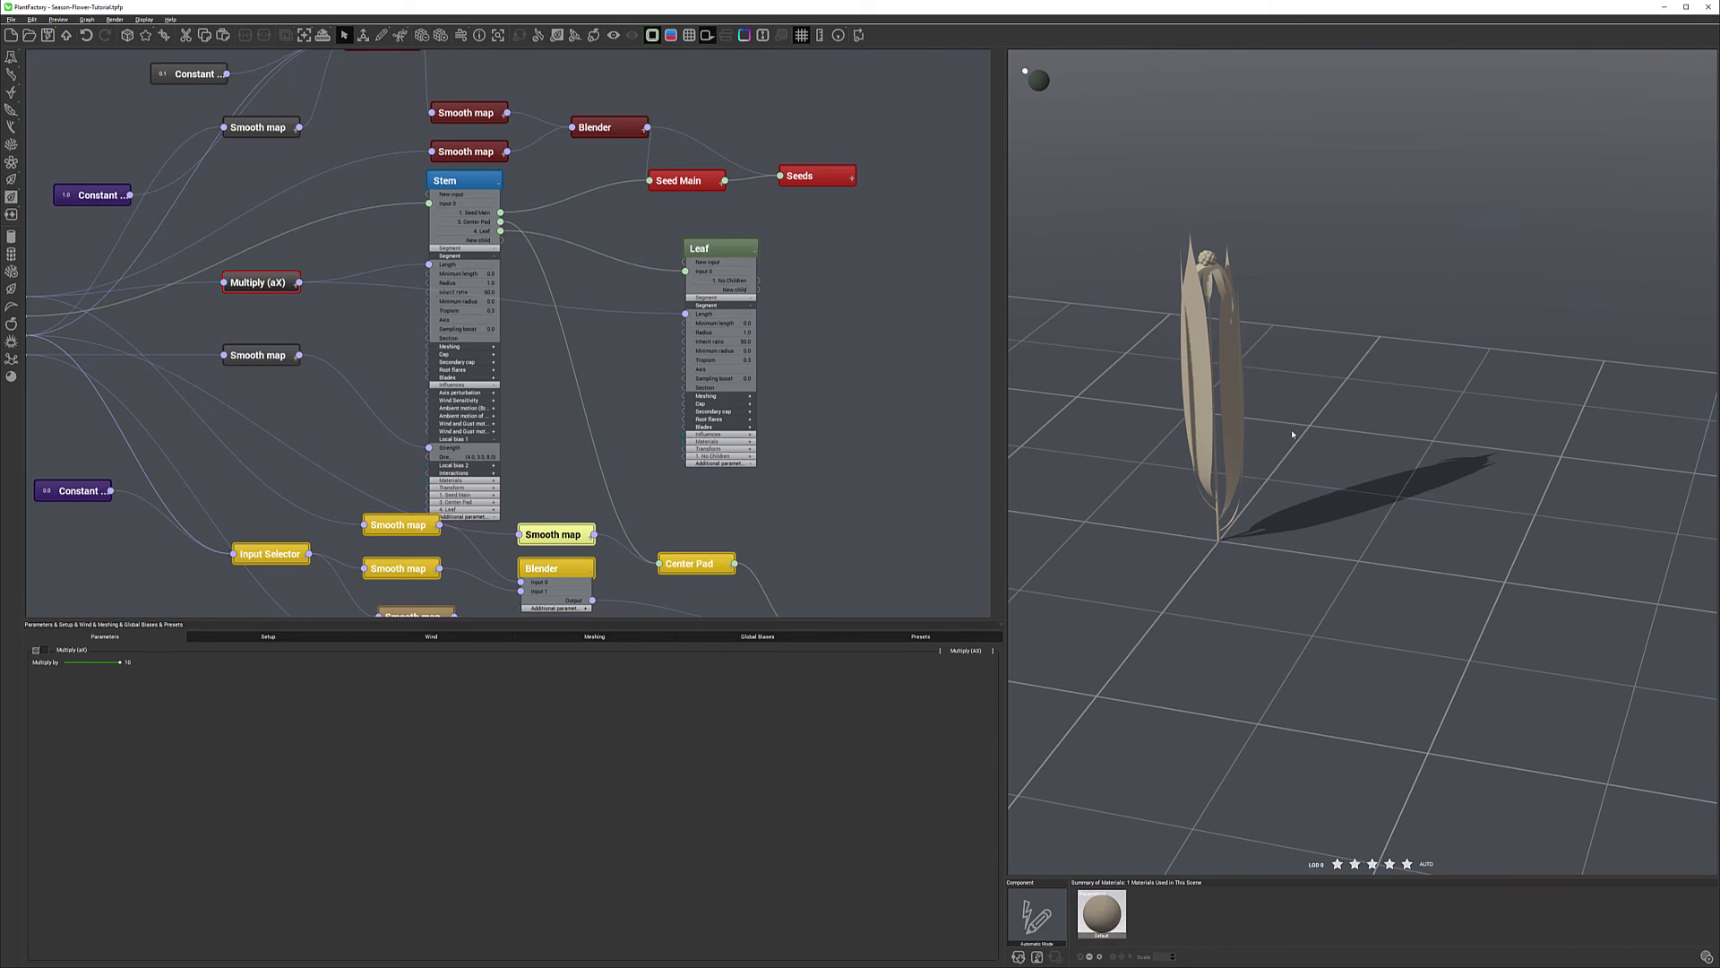
left_click_drag(1362, 400, 1292, 412)
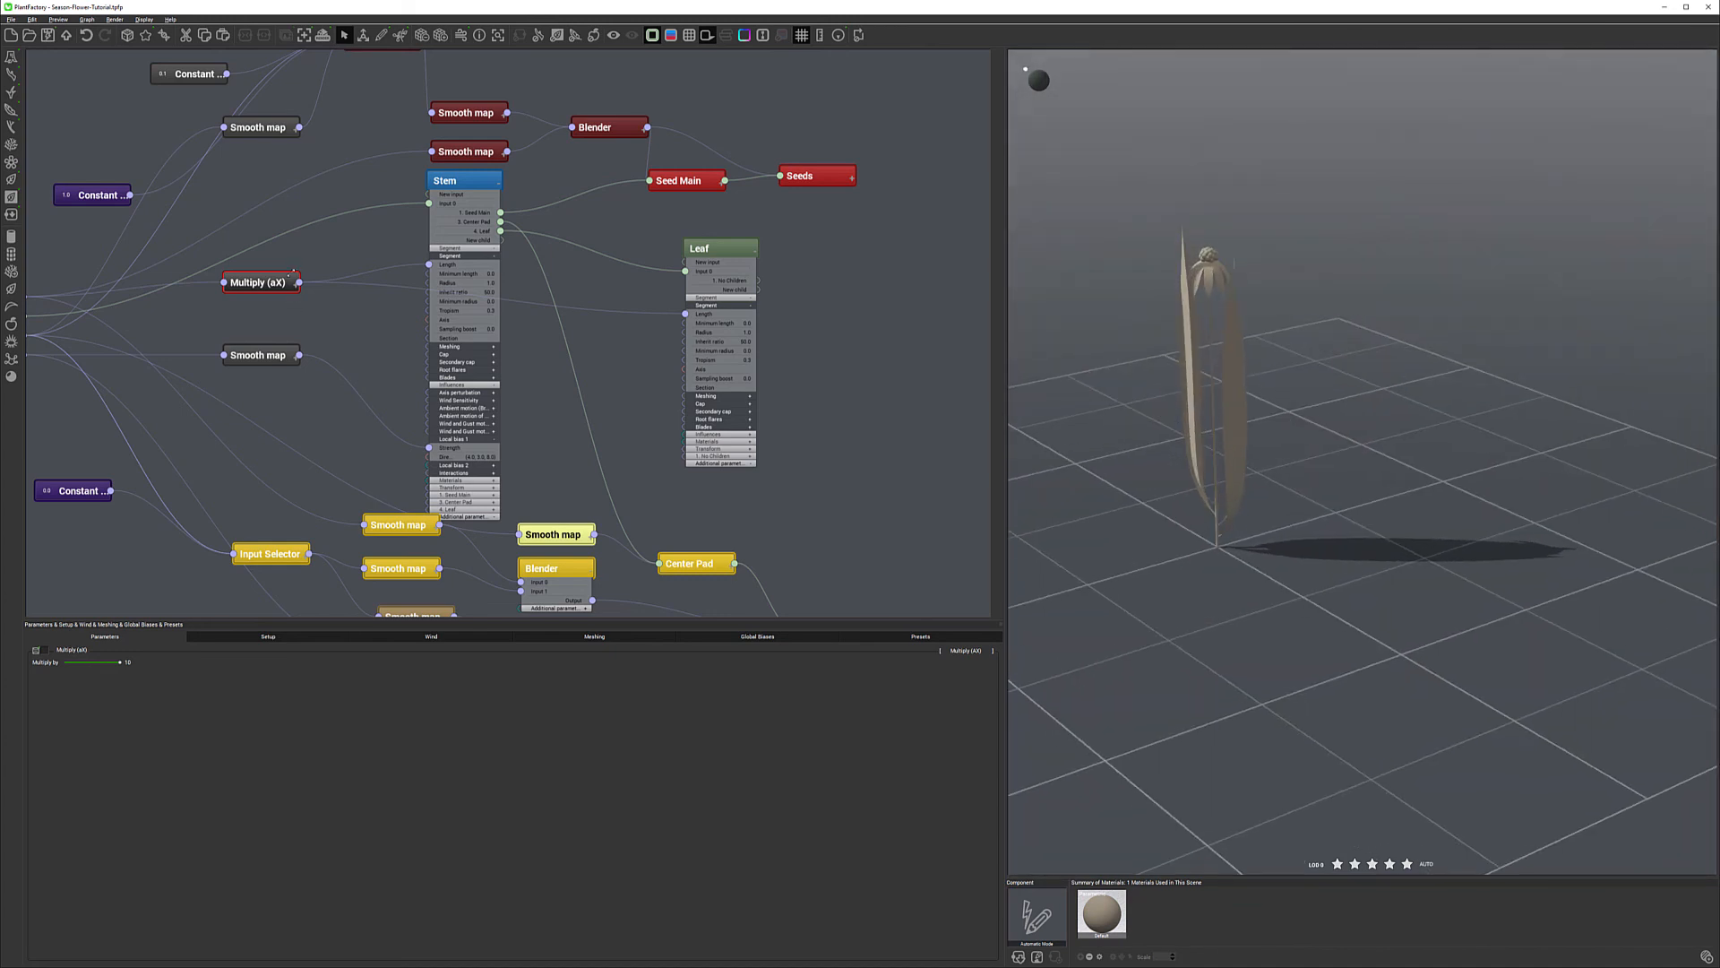
left_click_drag(283, 282, 285, 302)
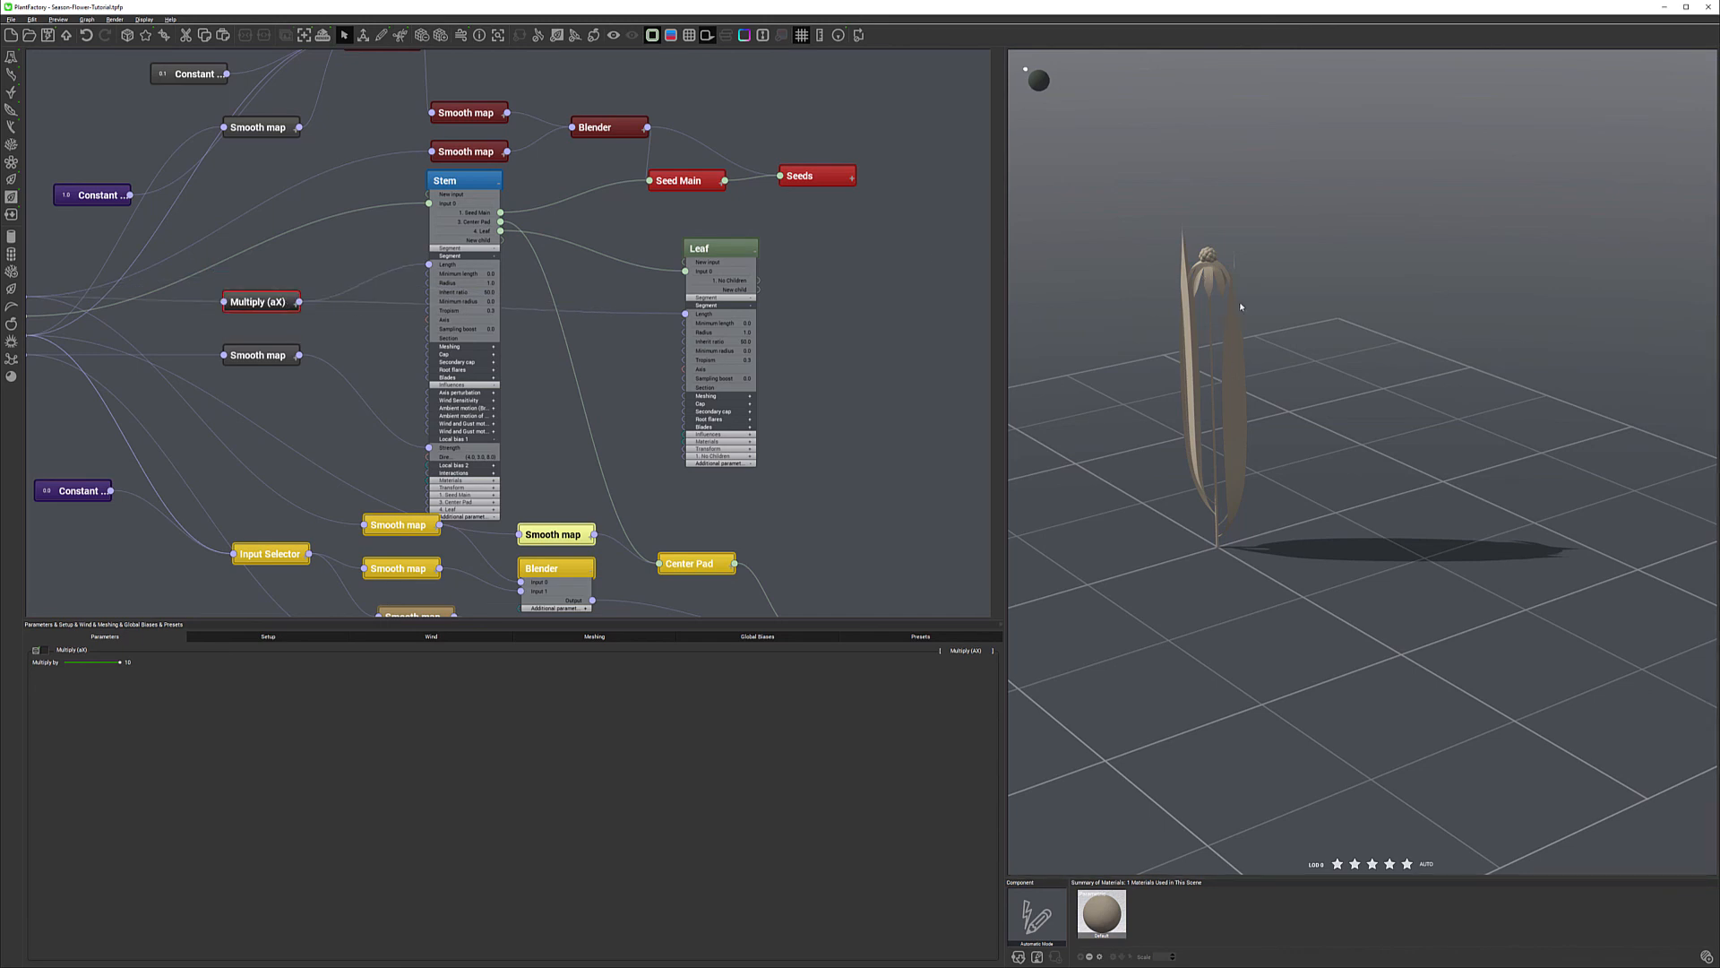
Set the Leaf node's minimum length to 100 with a variation of 50.
left_click(721, 327)
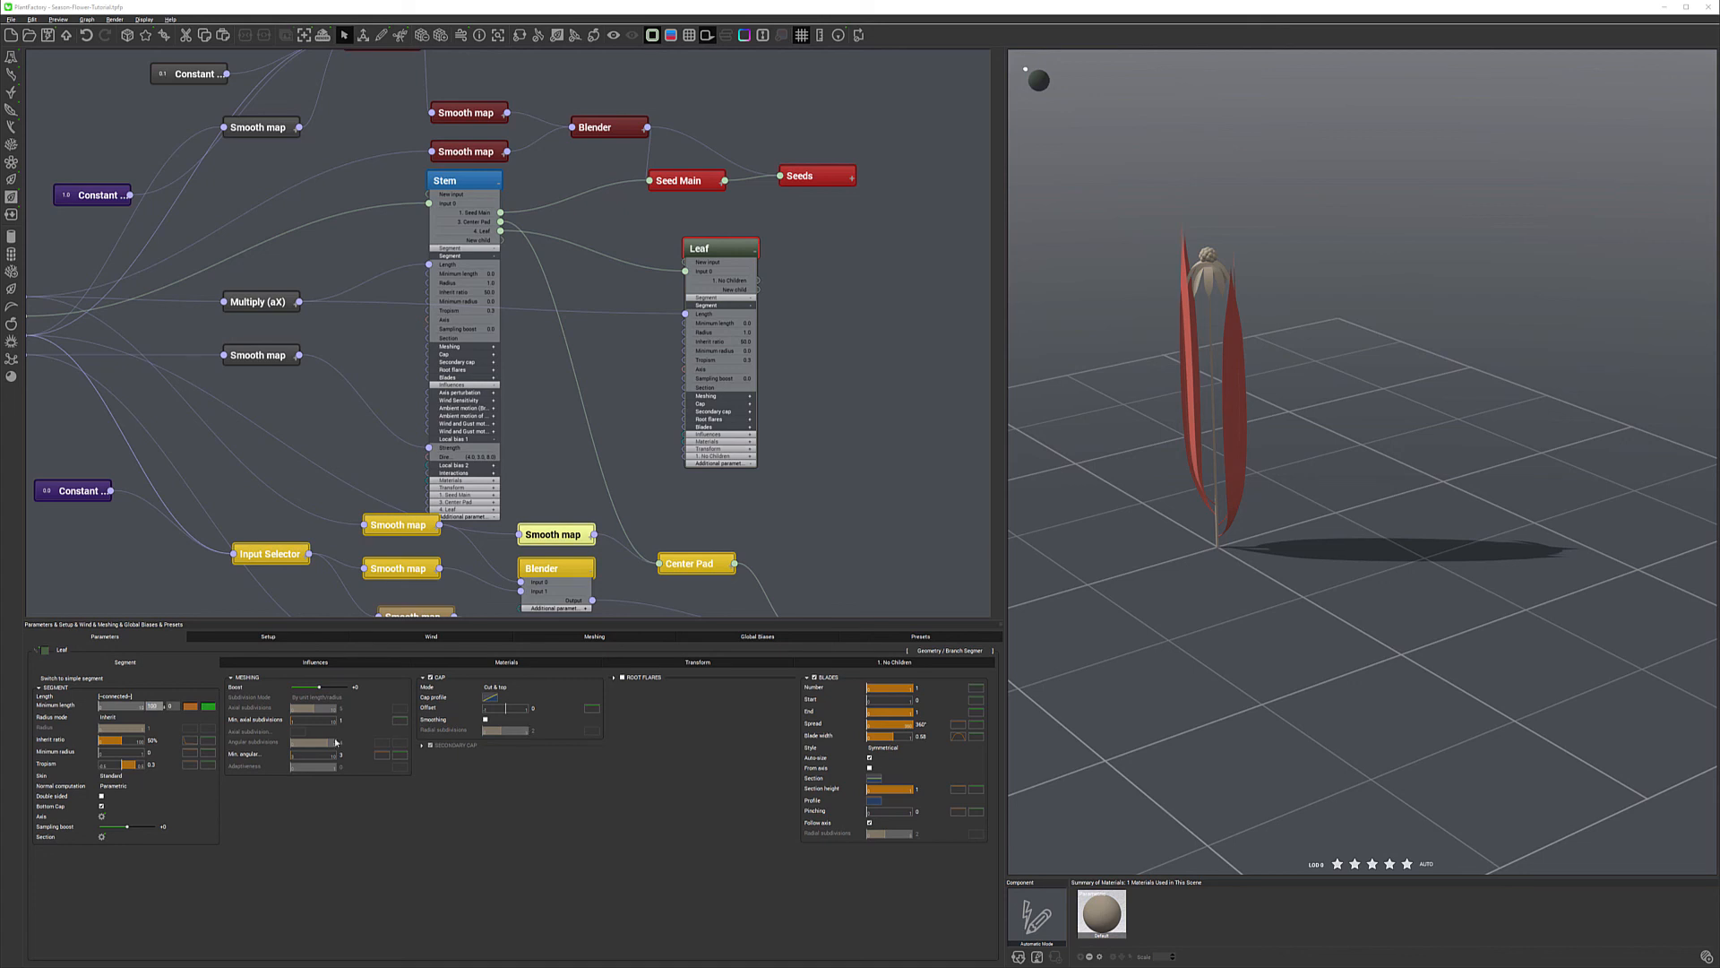
key("Tab")
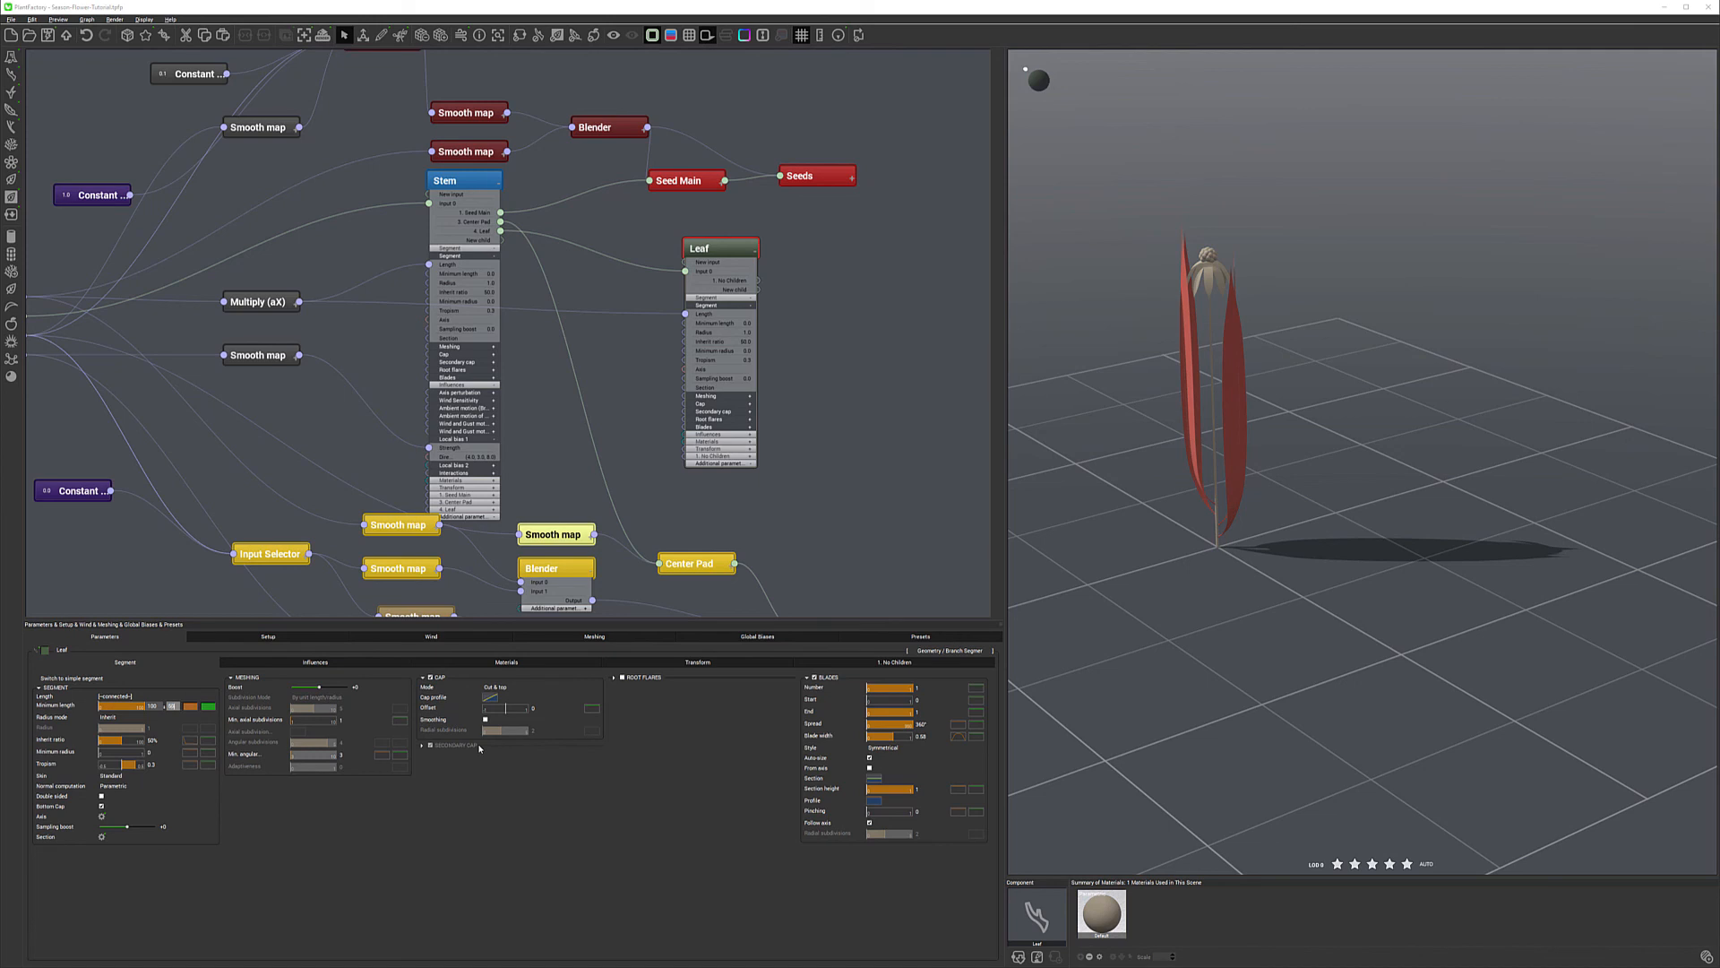
type("50")
key("Return")
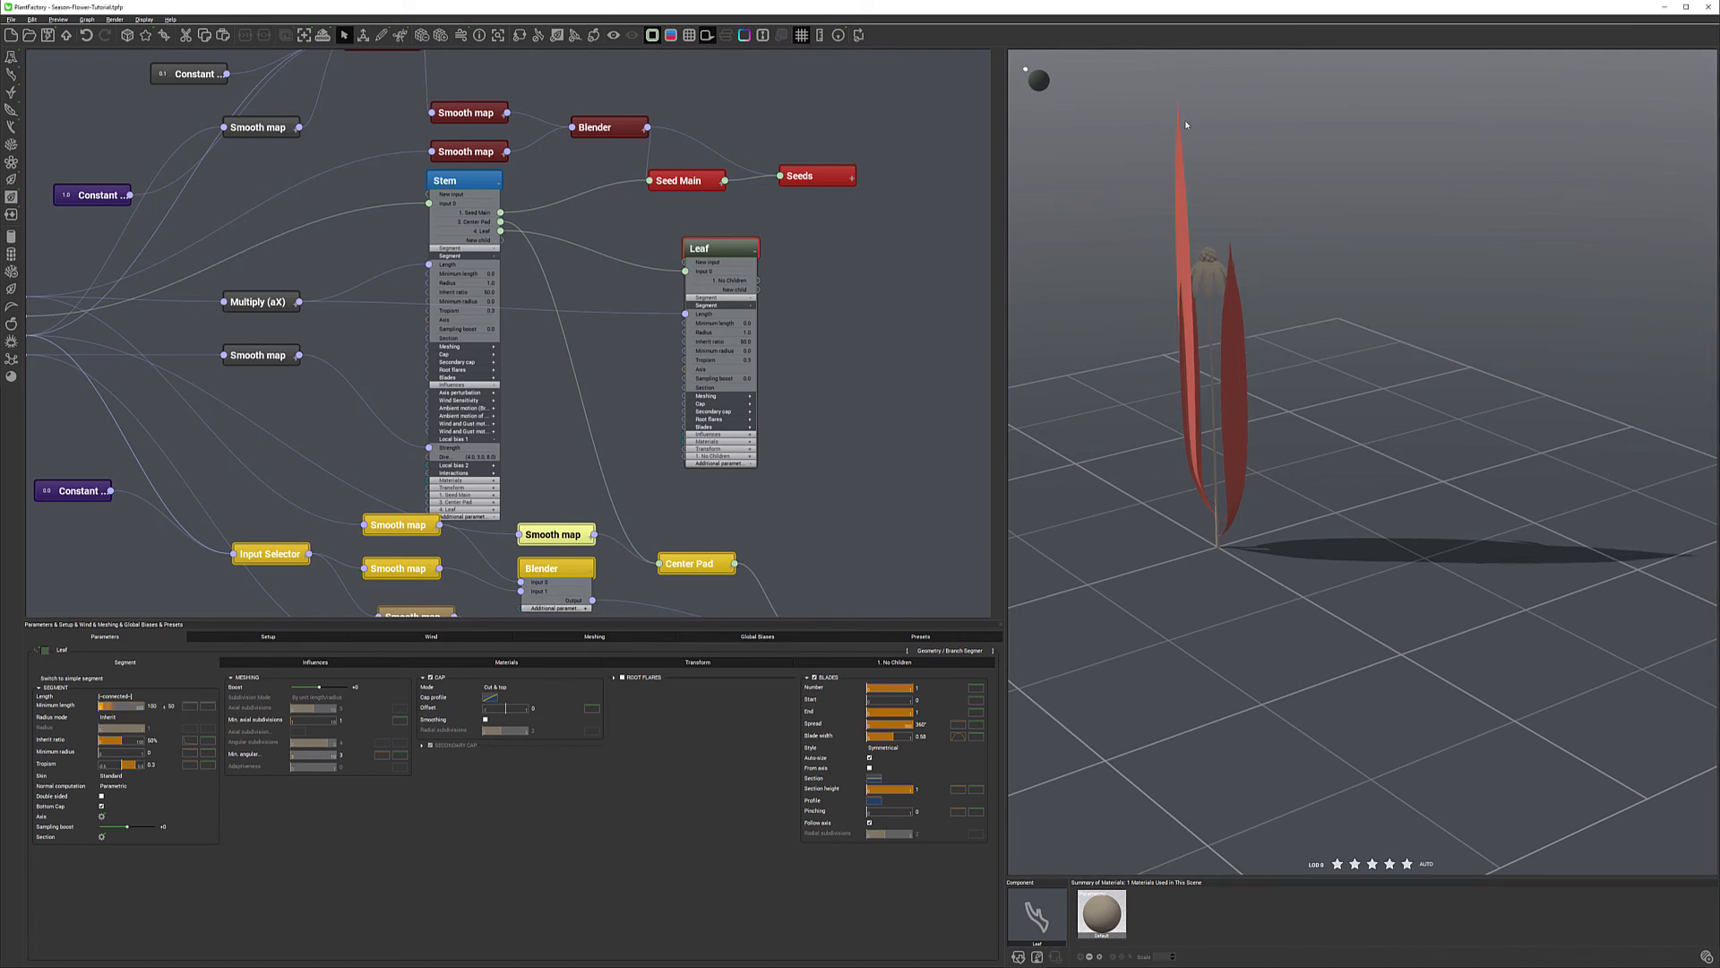
Move the existing Multiply (aX) node slightly higher, add a second Multiply (aX) filter node, and place it beside the Leaf node.
left_click_drag(253, 303, 258, 279)
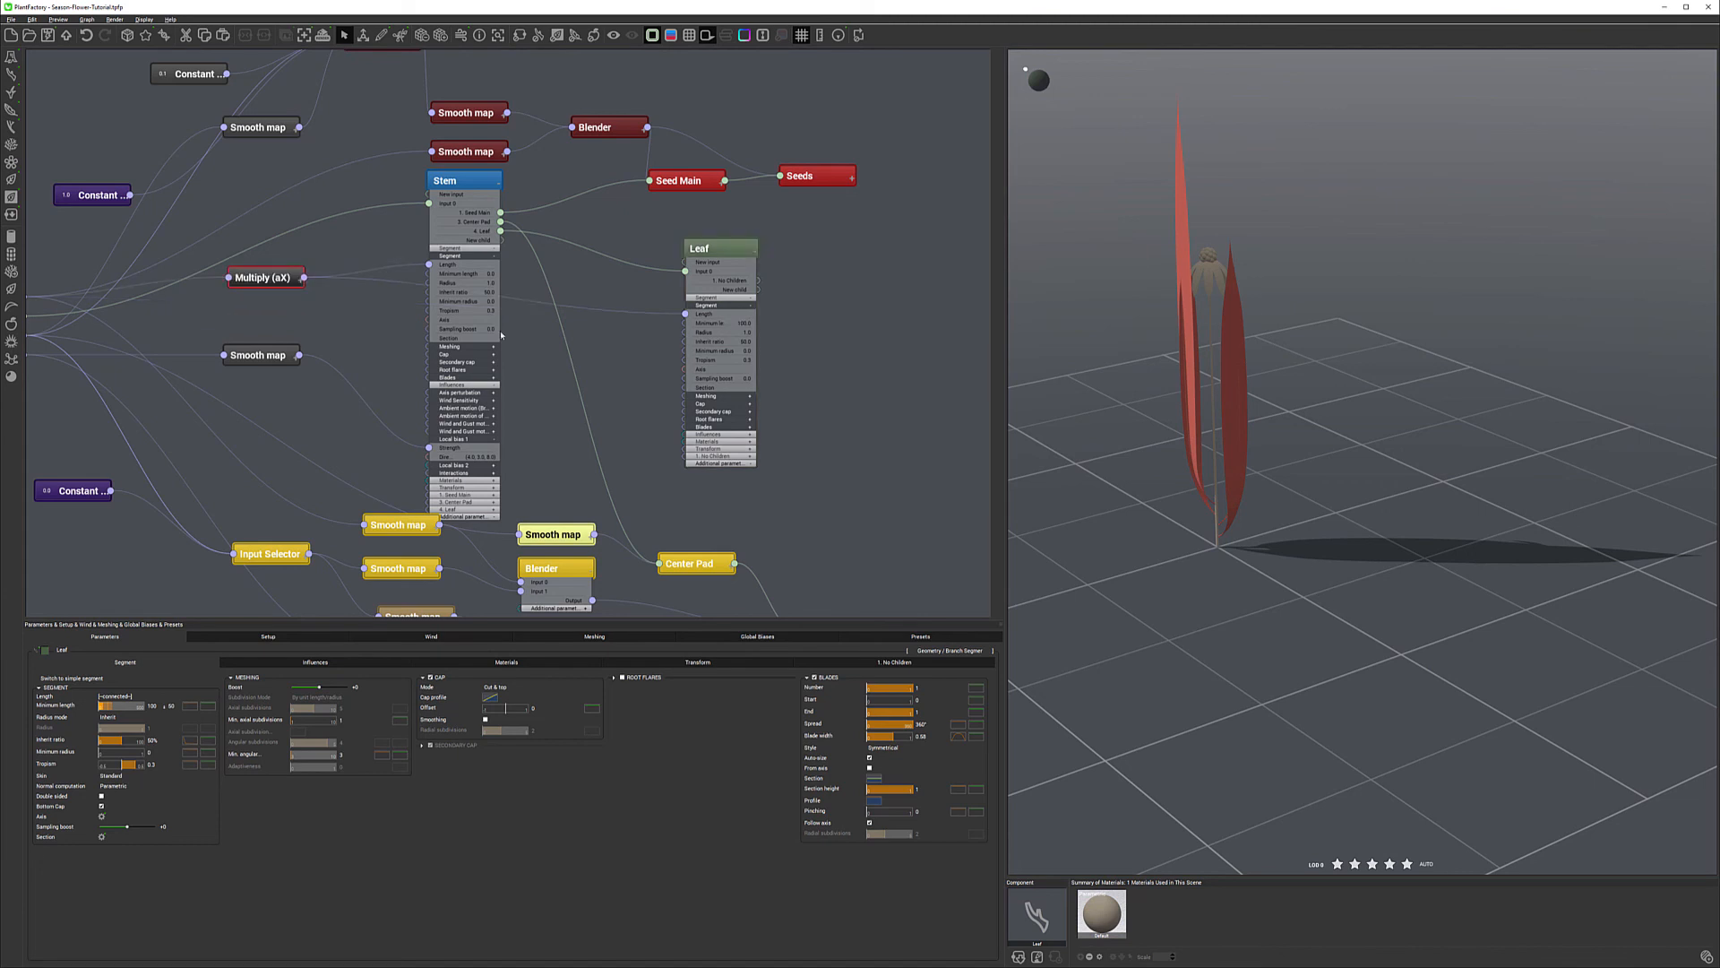
right_click(297, 304)
mouse_move(344, 312)
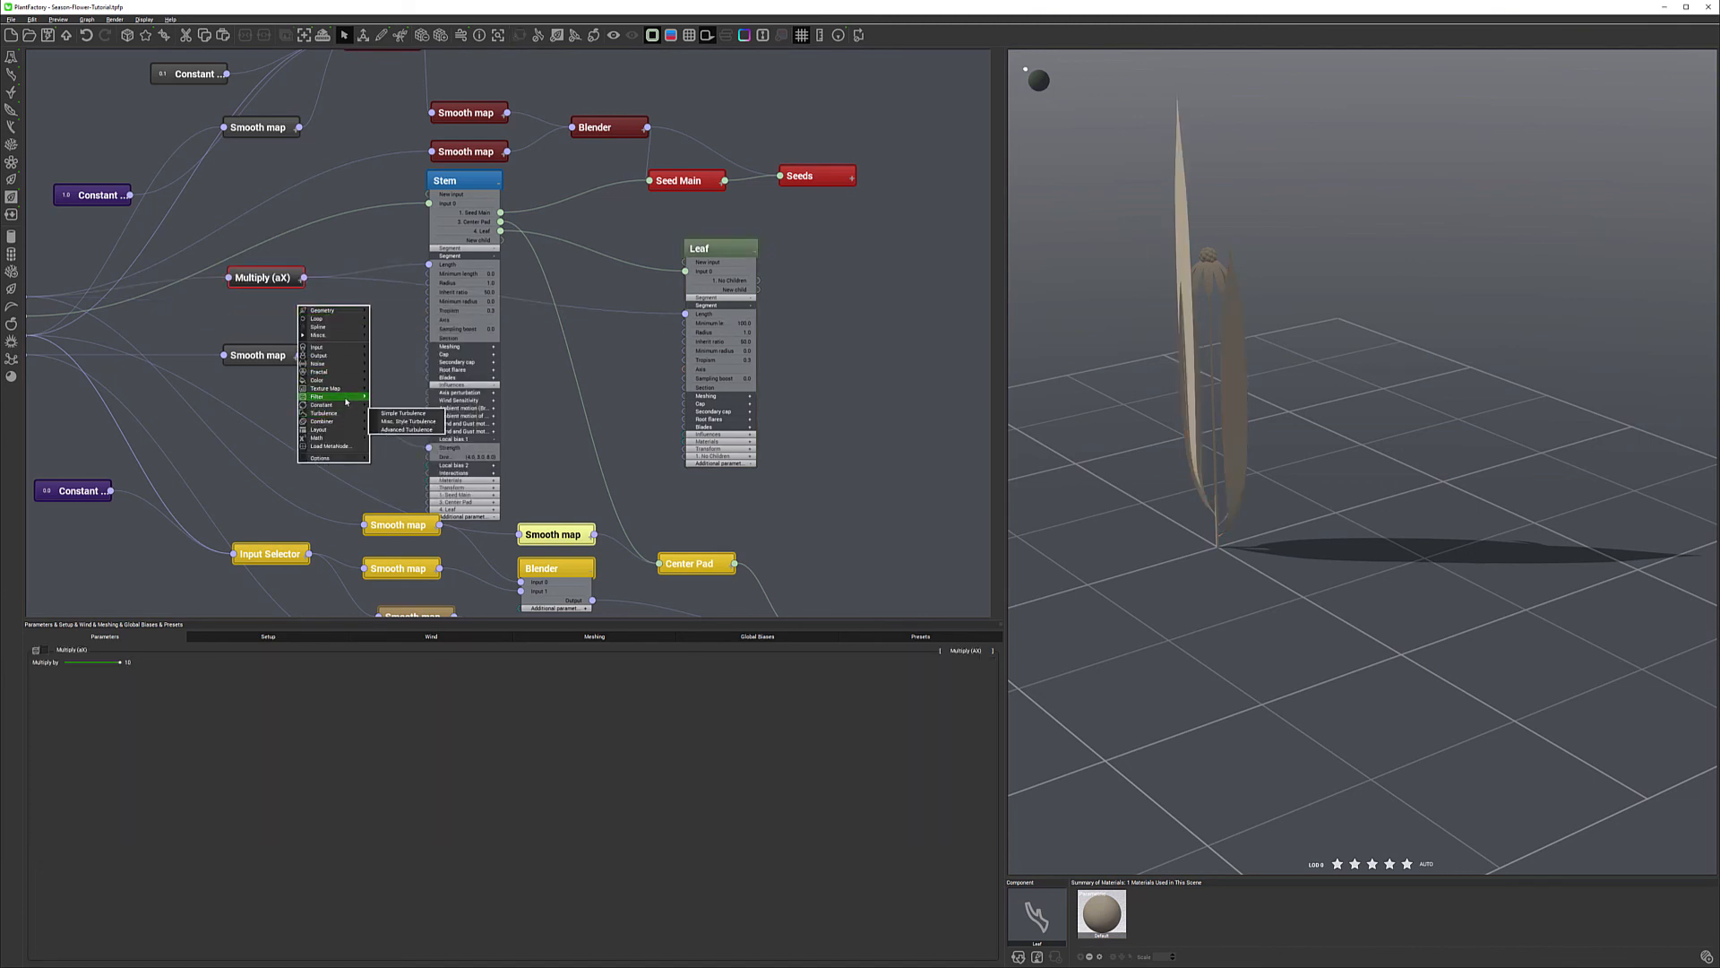
mouse_move(345, 400)
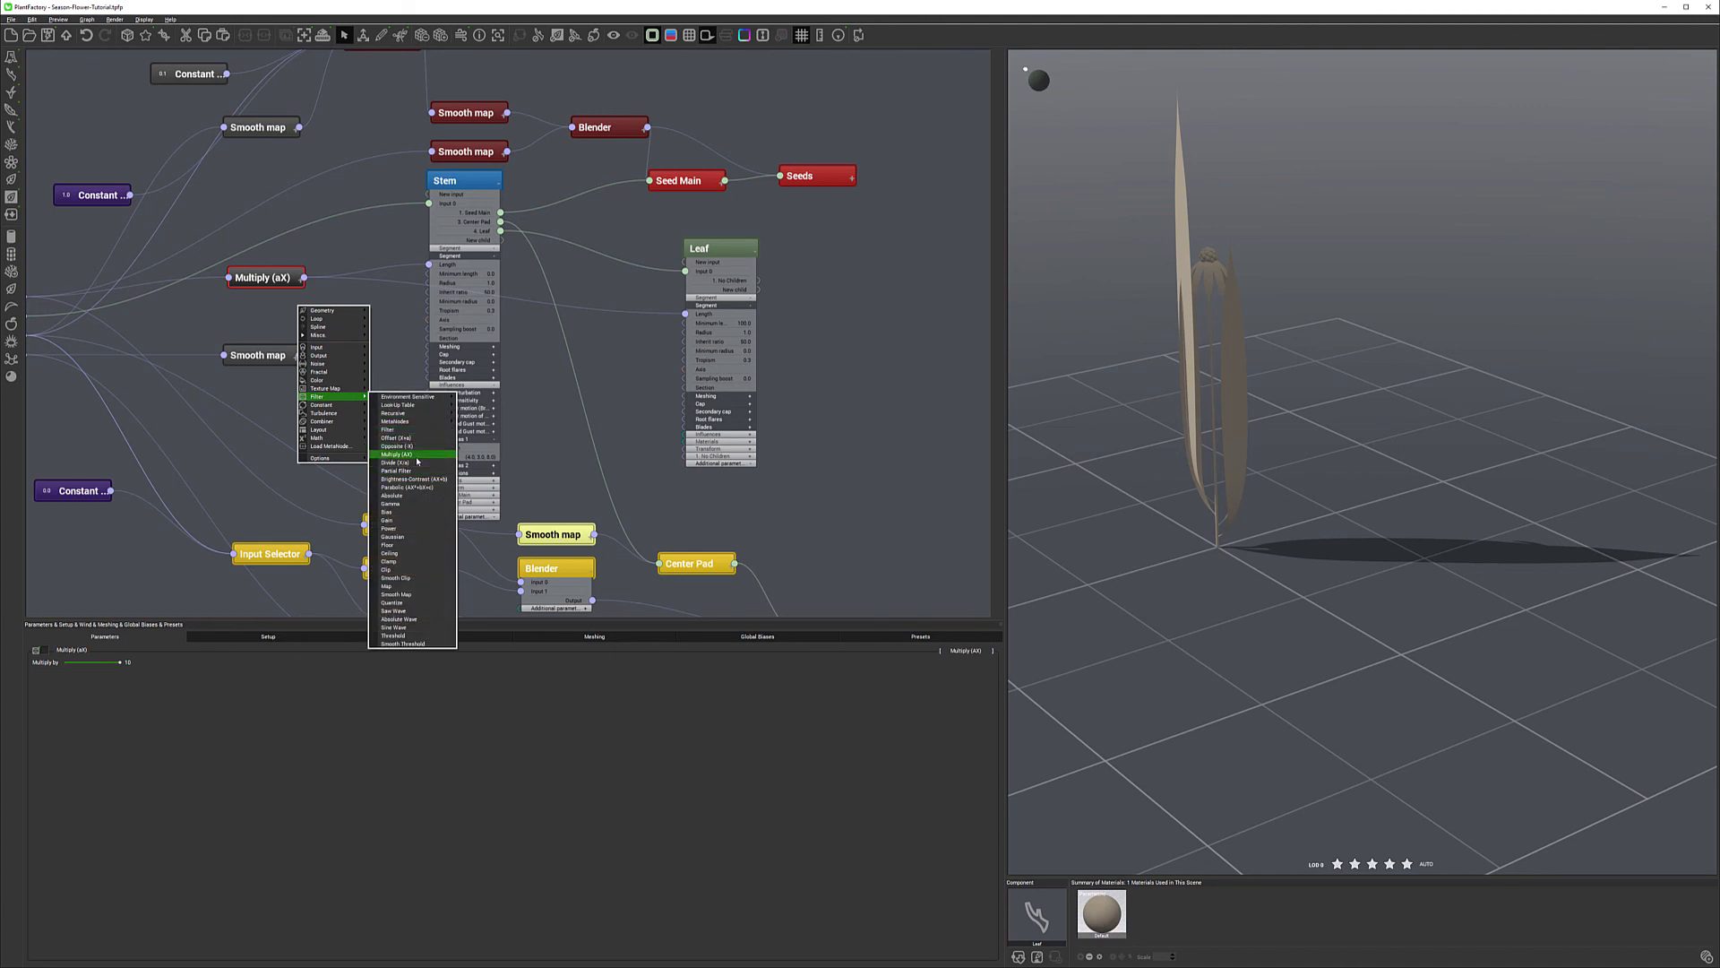
left_click(413, 456)
middle_click_drag(315, 325, 439, 376)
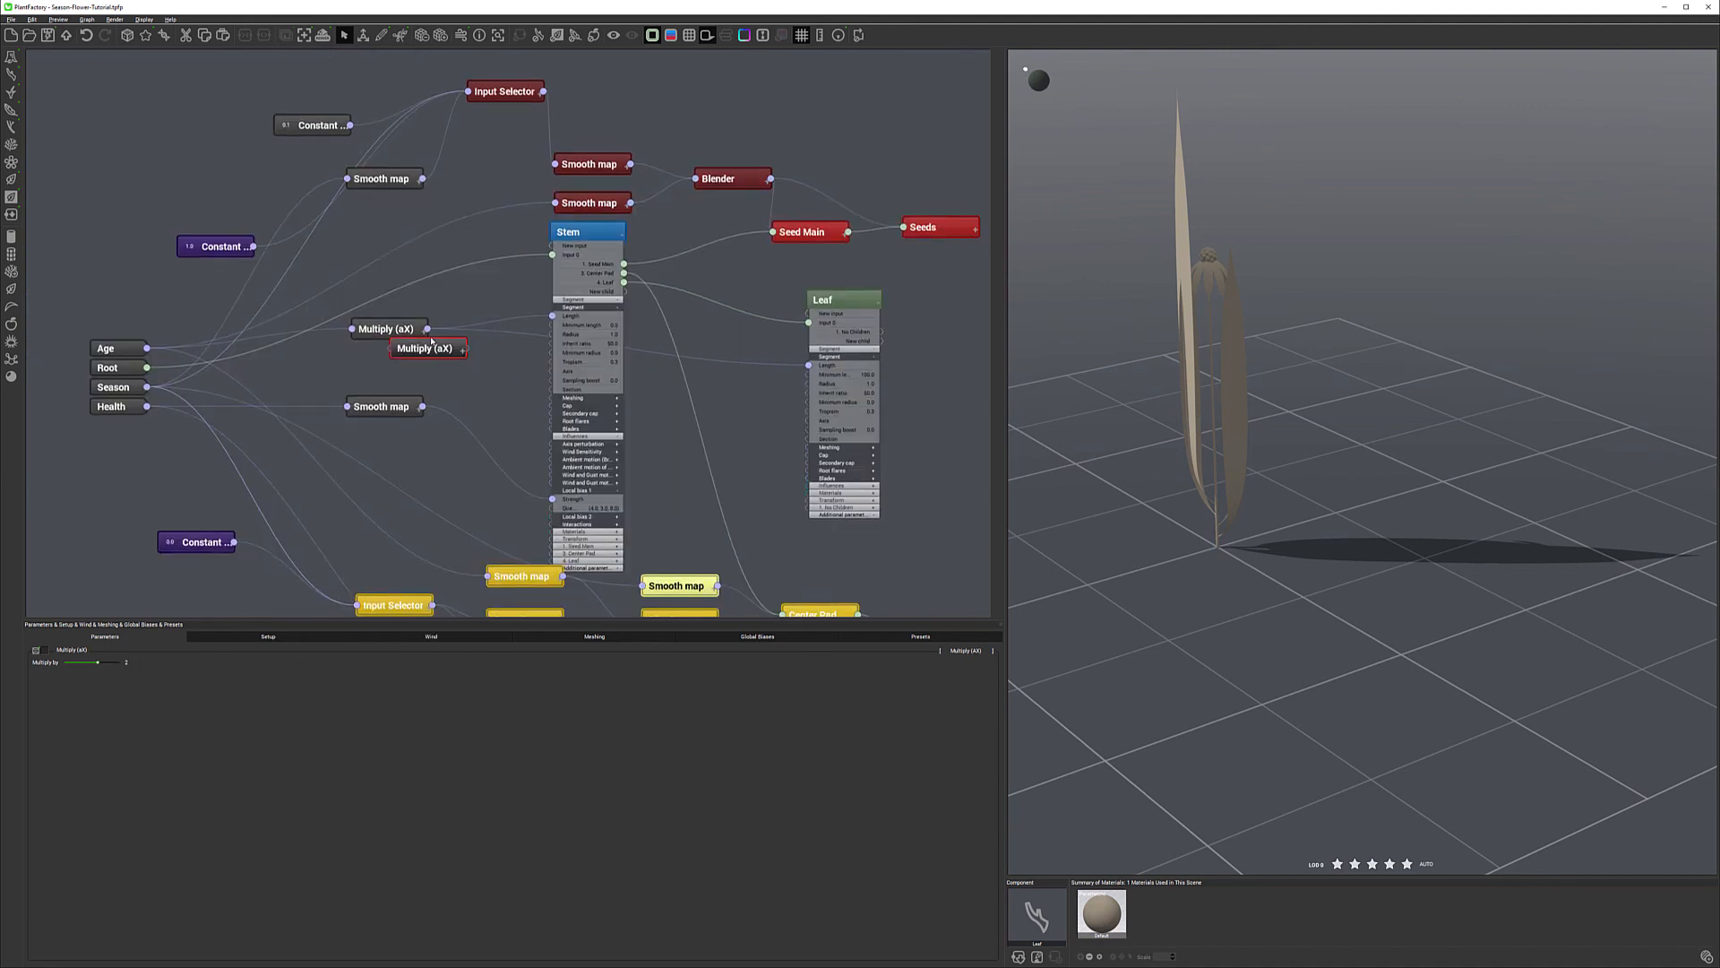
left_click_drag(741, 407, 750, 403)
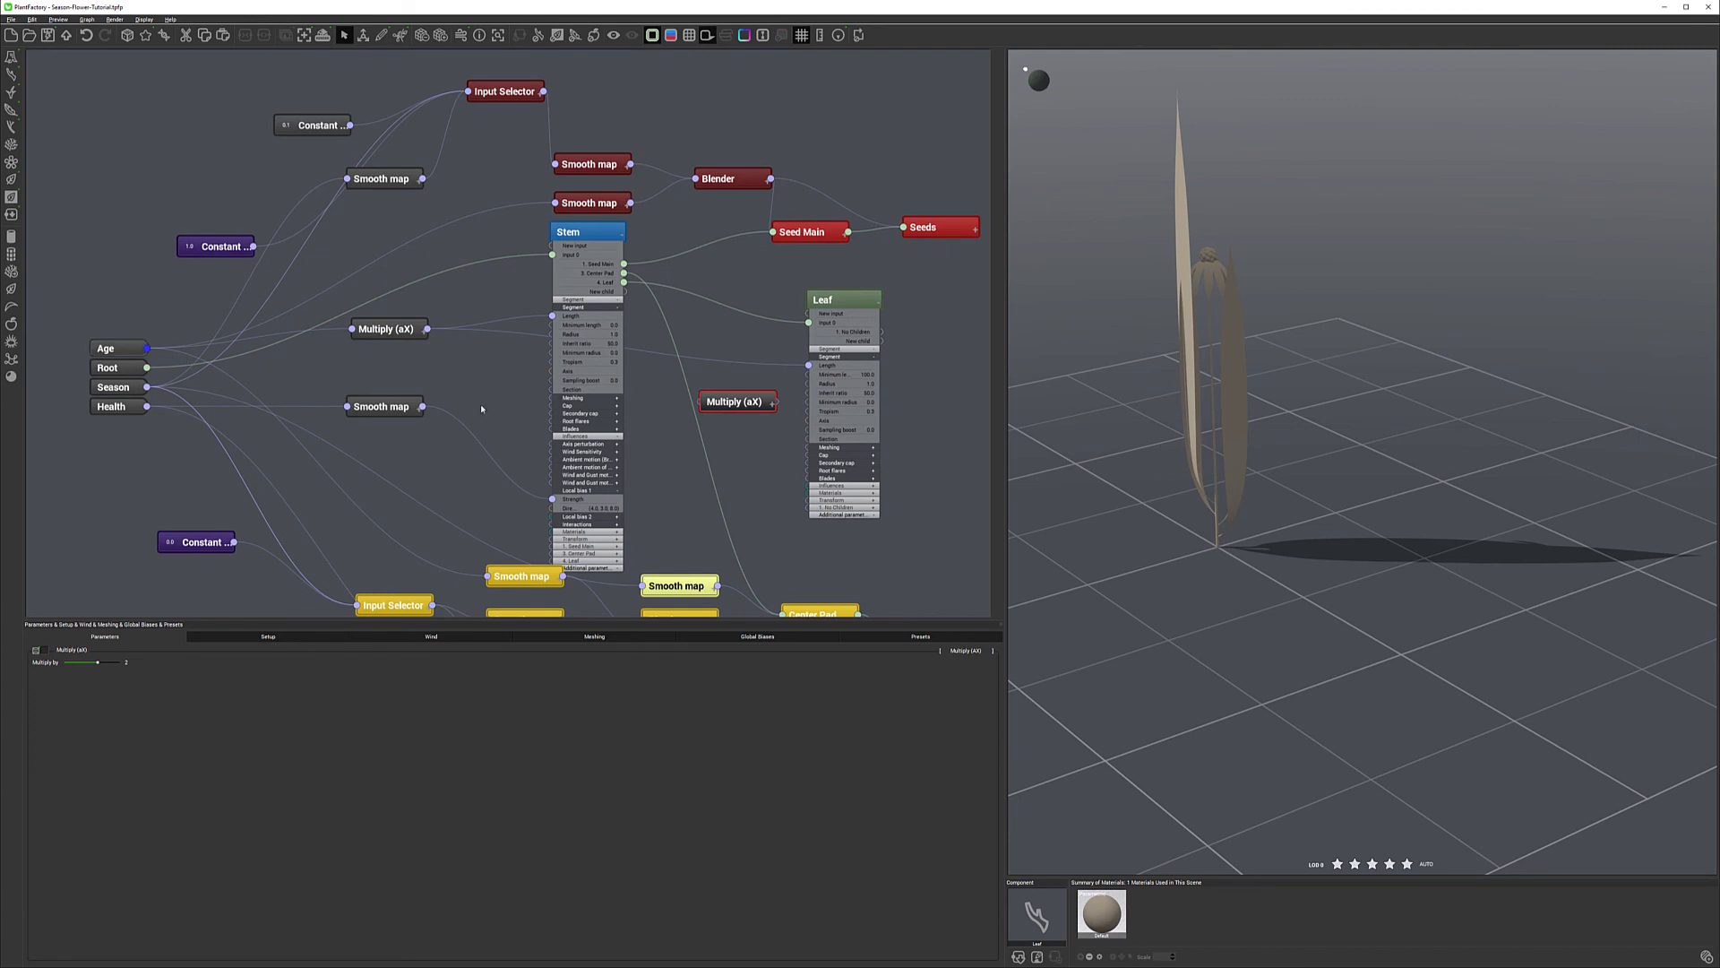
Route Age through the new Multiply (aX) node into the Leaf's Length and set it to multiply by 5.
left_click_drag(663, 414, 808, 364)
left_click(132, 663)
type("5")
key("Return")
left_click_drag(758, 401, 751, 375)
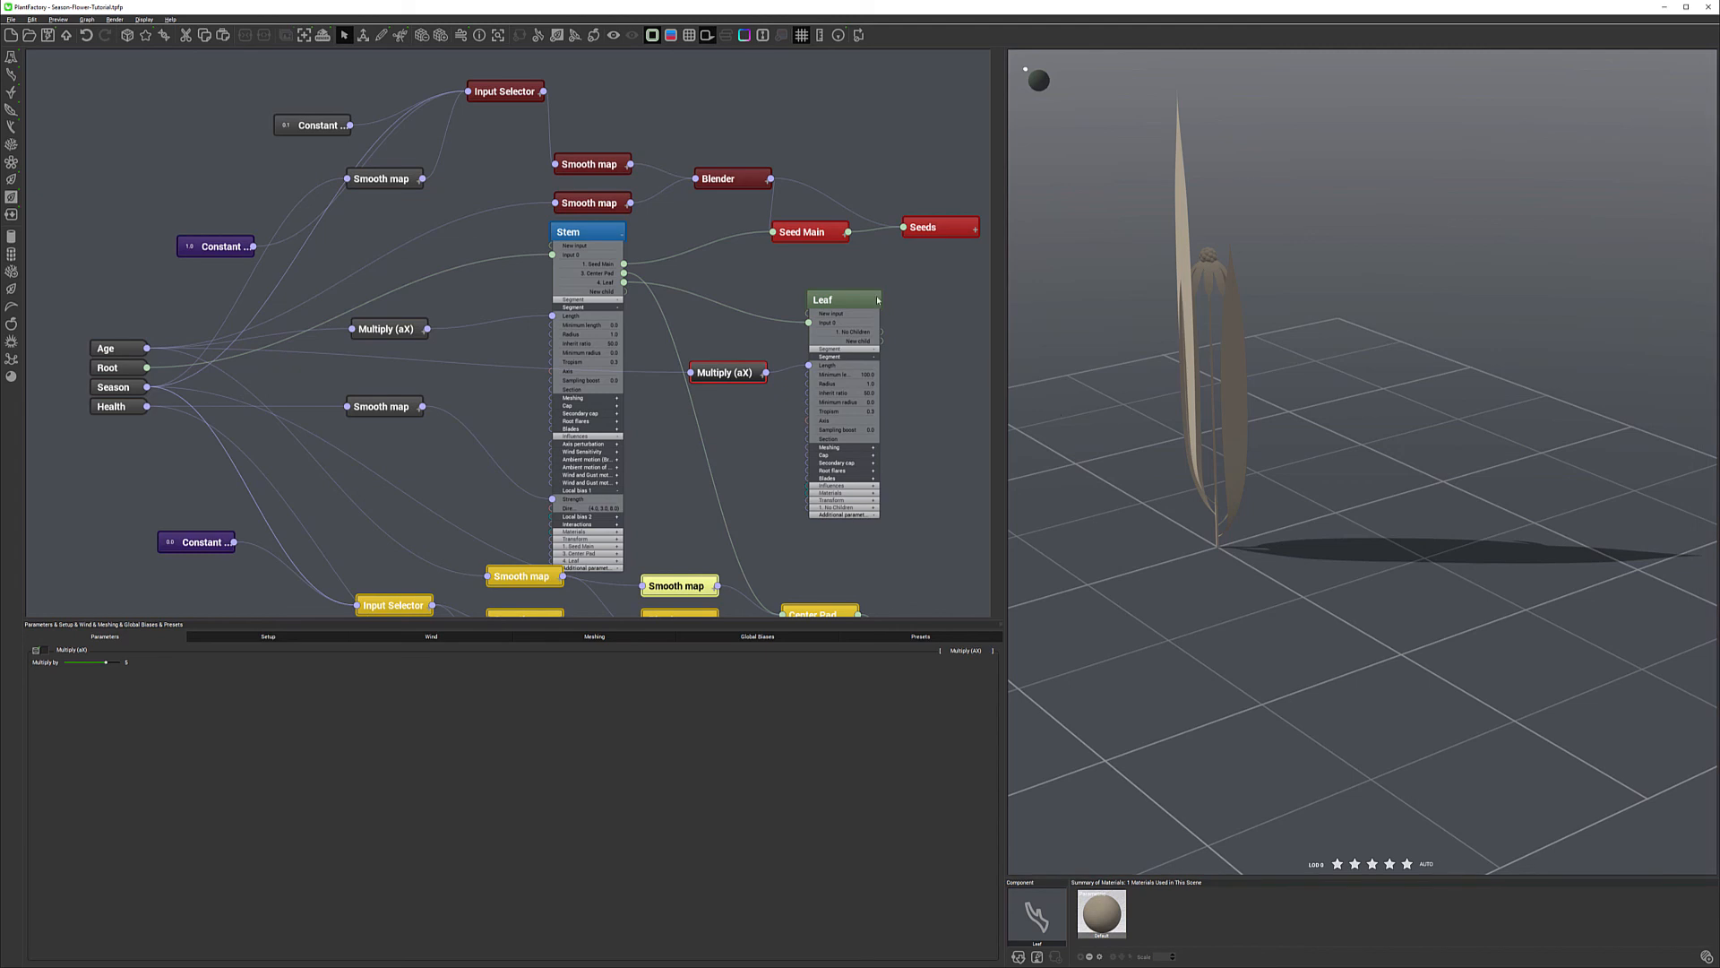
Set the Leaf's minimum length to 50 and reposition the new Multiply (aX) node closer to the Stem.
left_click(152, 708)
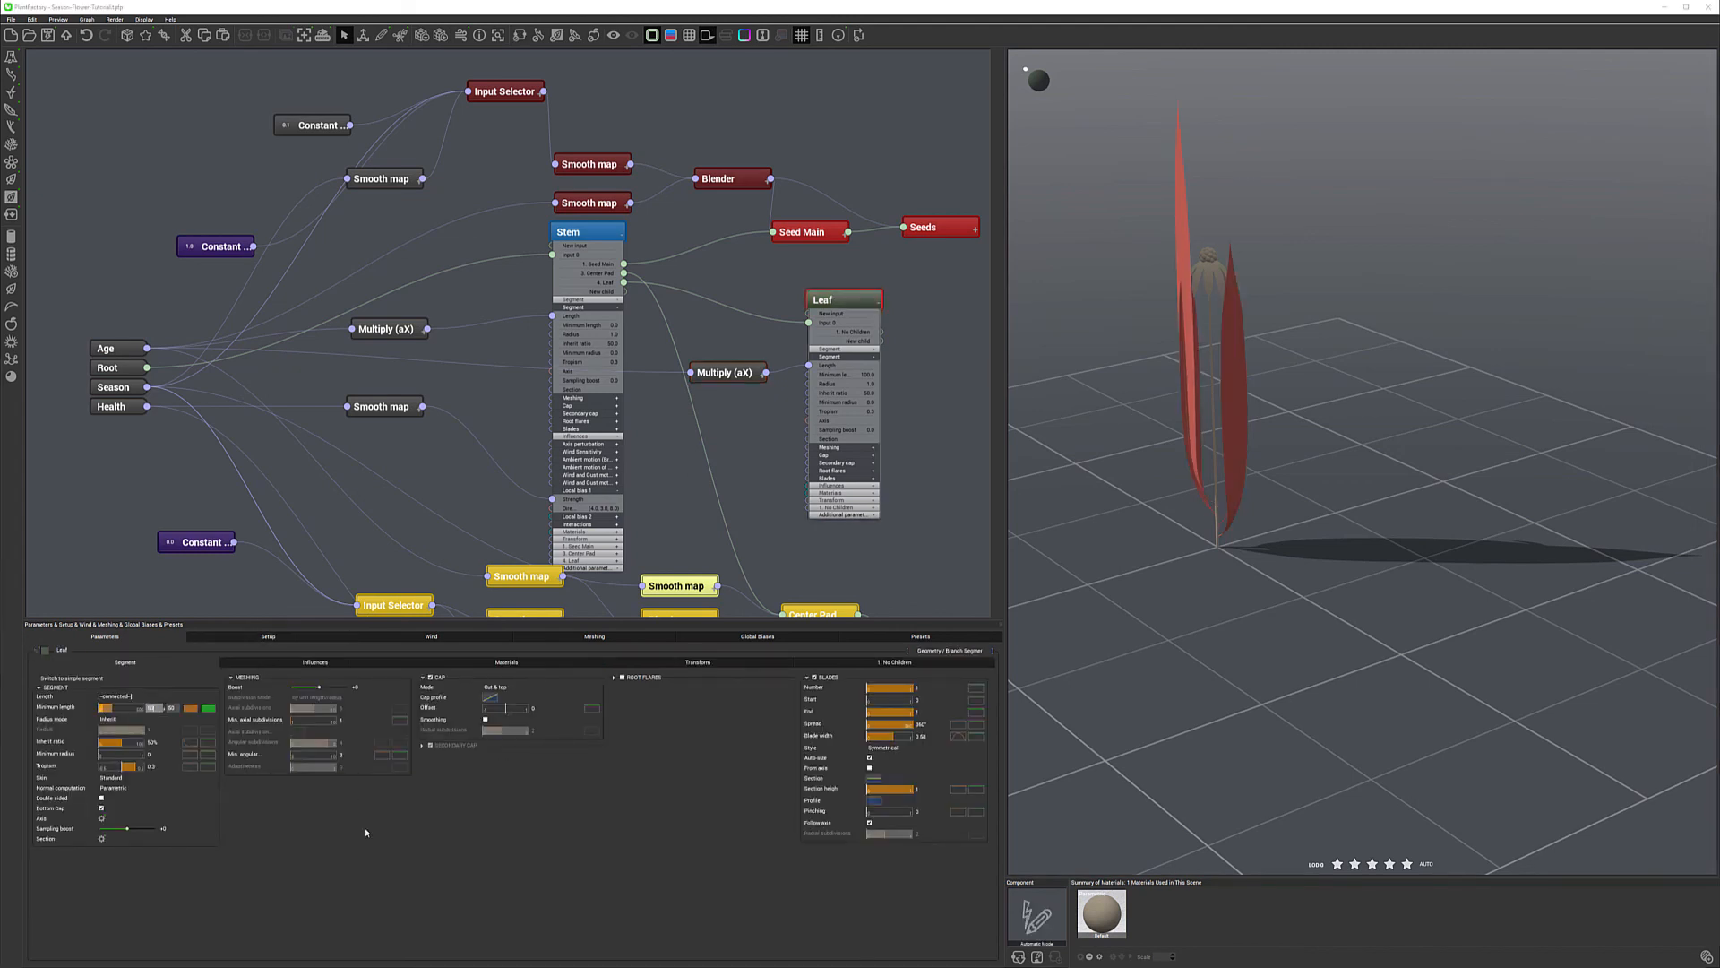
type("50")
key("Return")
left_click_drag(1408, 441, 1340, 434)
left_click_drag(751, 372, 727, 353)
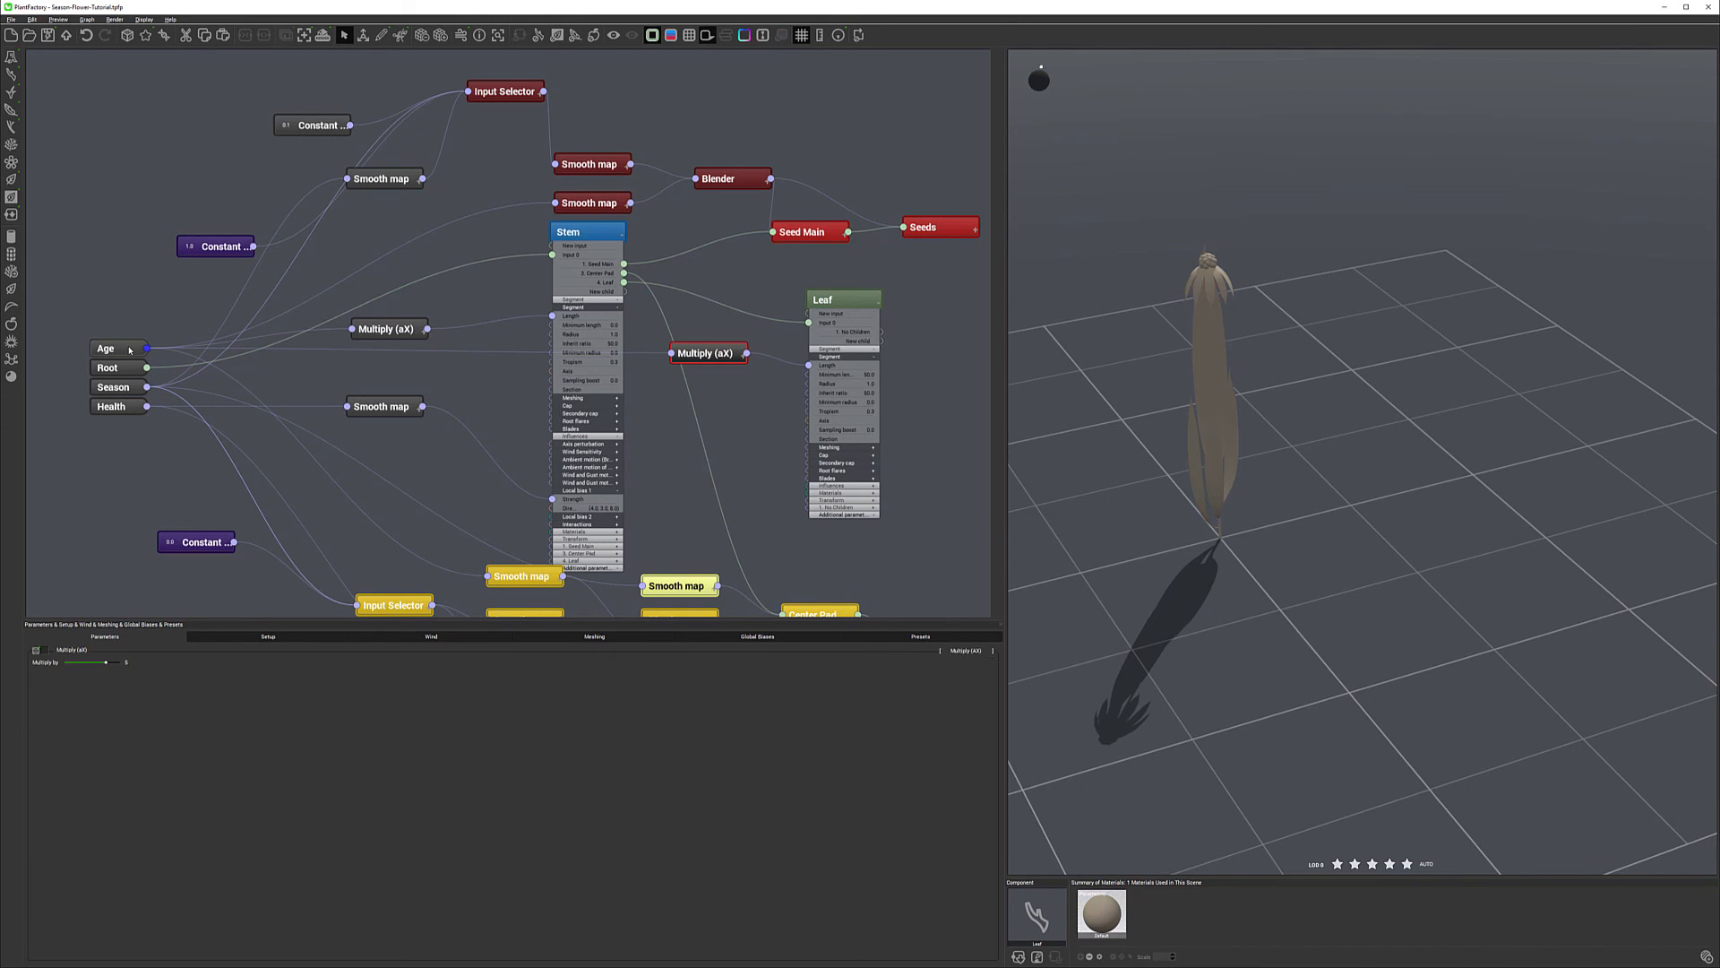
left_click(126, 662)
Lower the plant's age and raise it back to its maximum to check how the leaves grow.
left_click(838, 299)
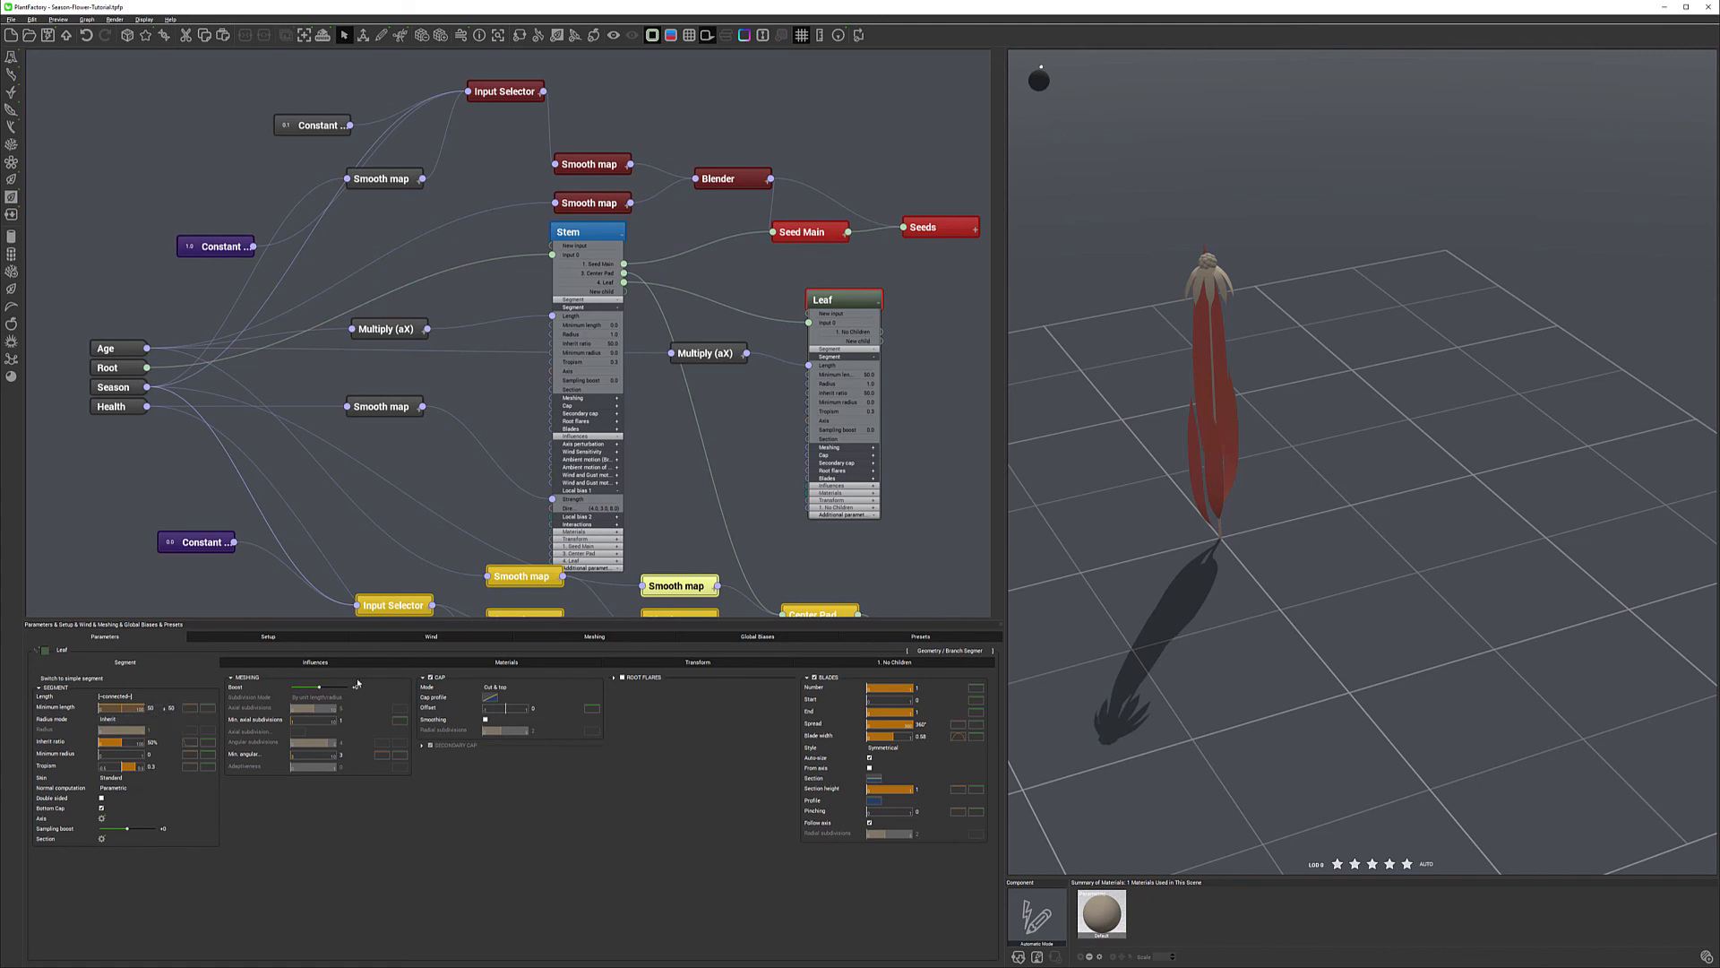
left_click(268, 636)
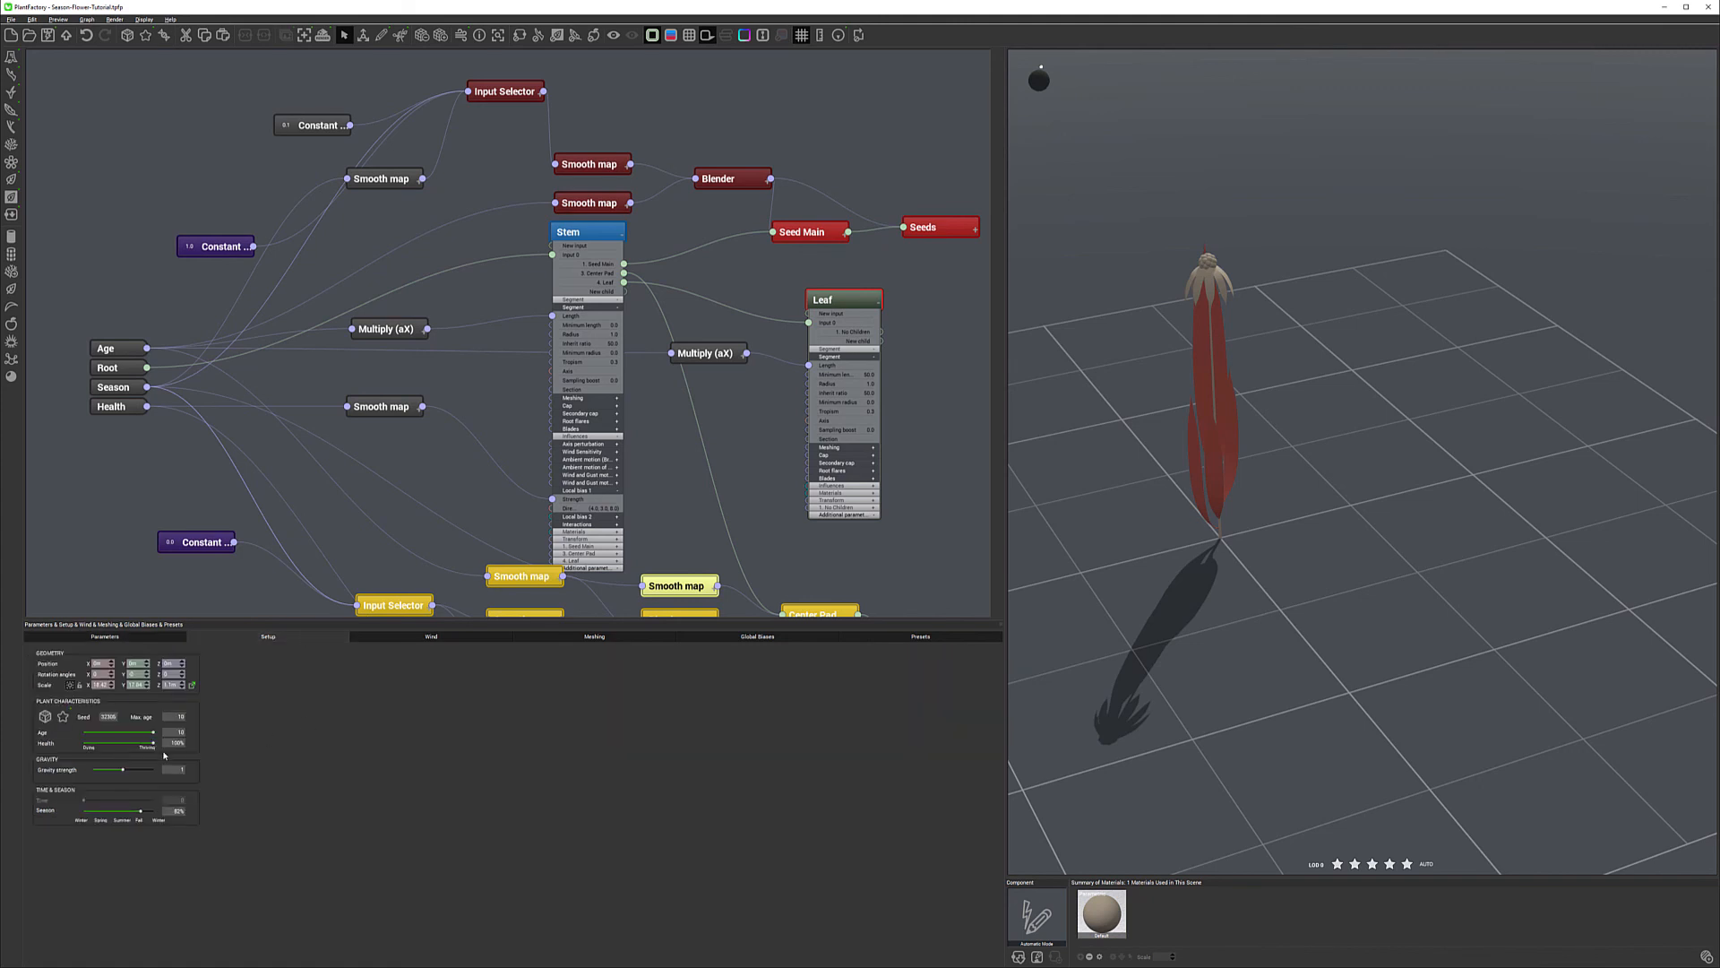
left_click_drag(153, 732, 116, 731)
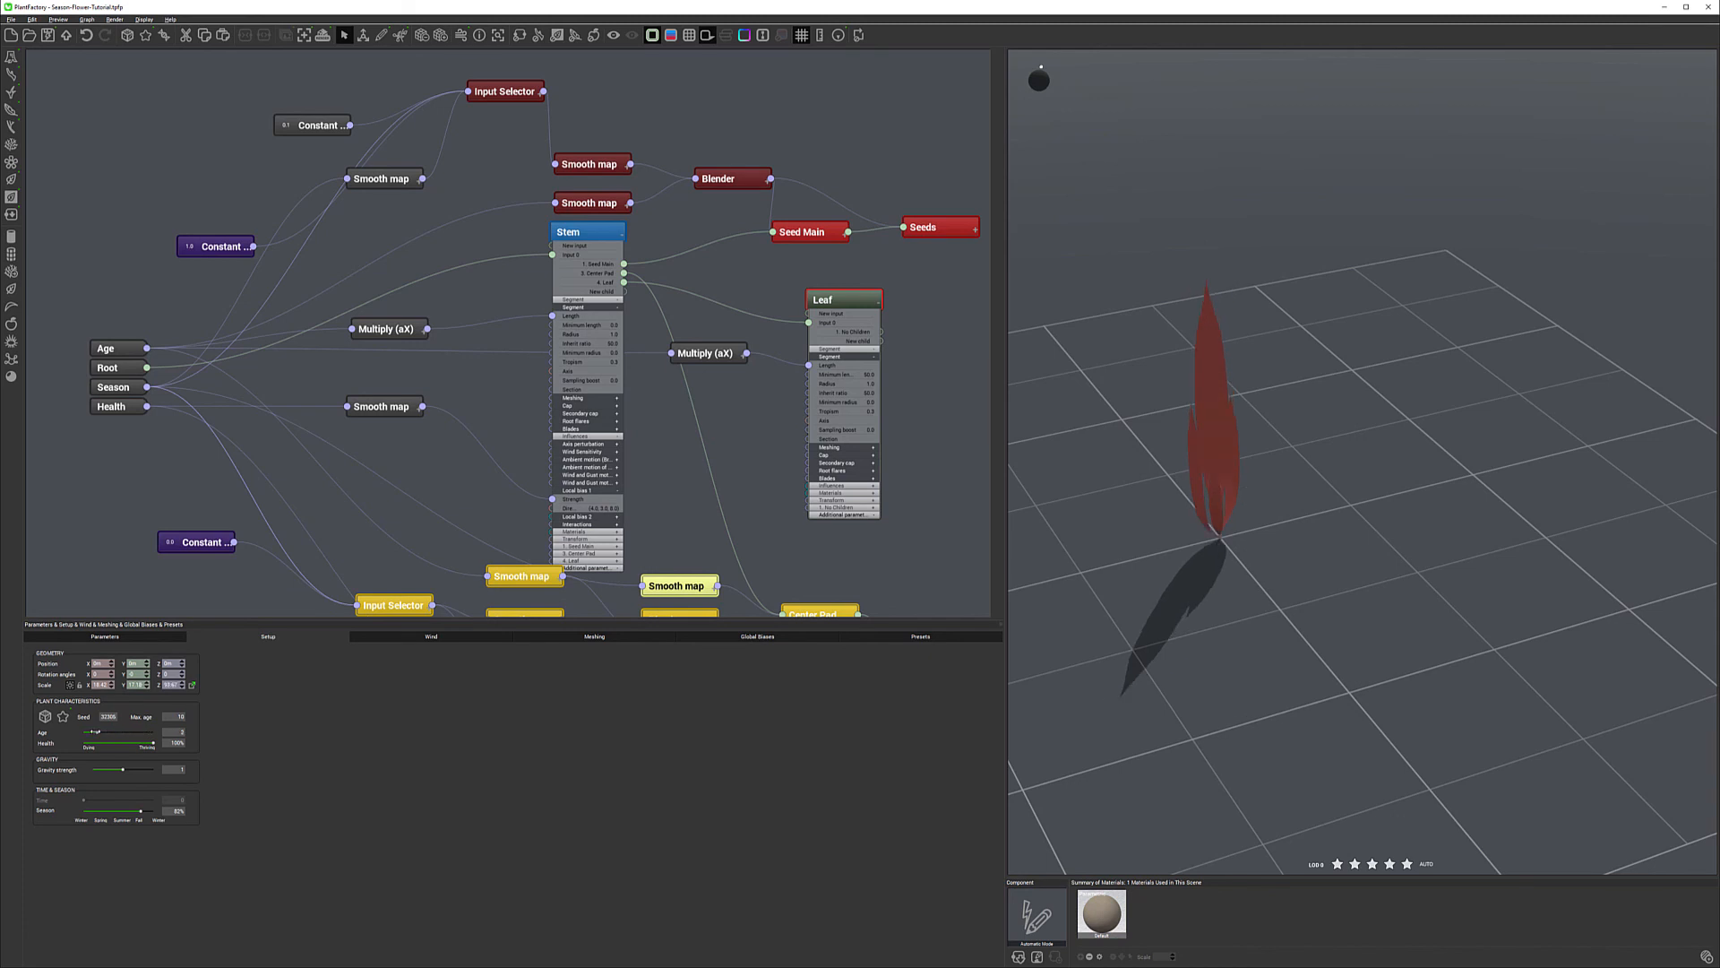
left_click_drag(88, 731, 177, 732)
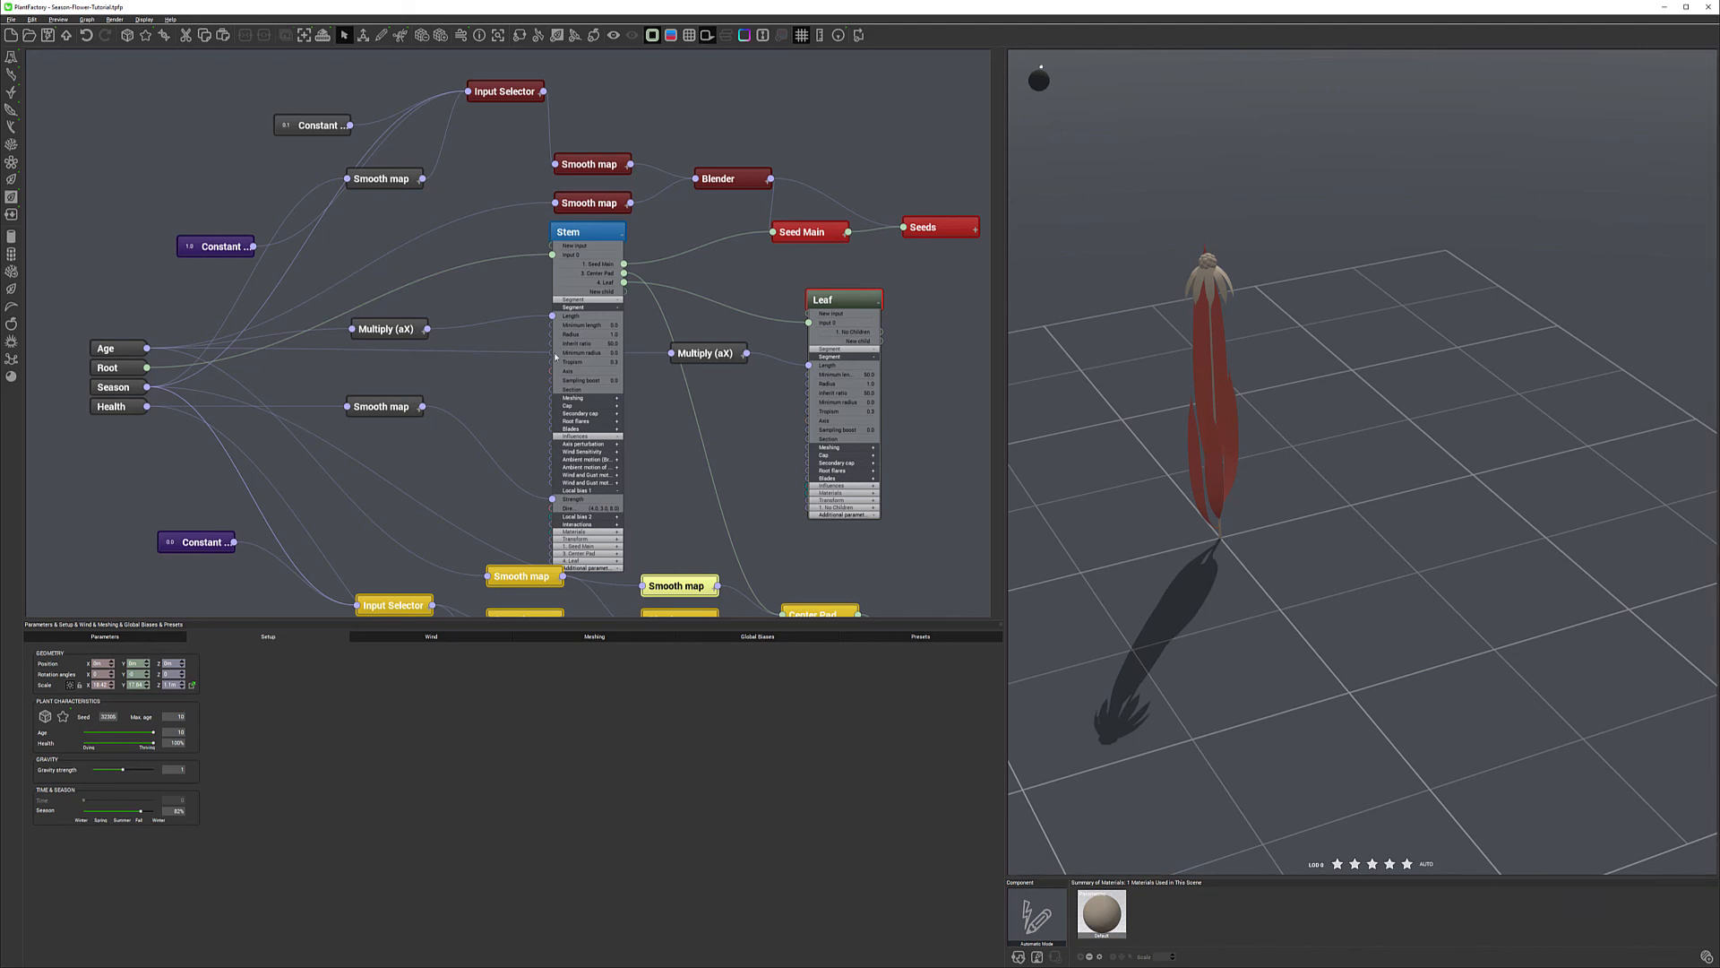
Set the Leaf node's minimum length to 0.
double_click(840, 301)
key("Return")
left_click(134, 637)
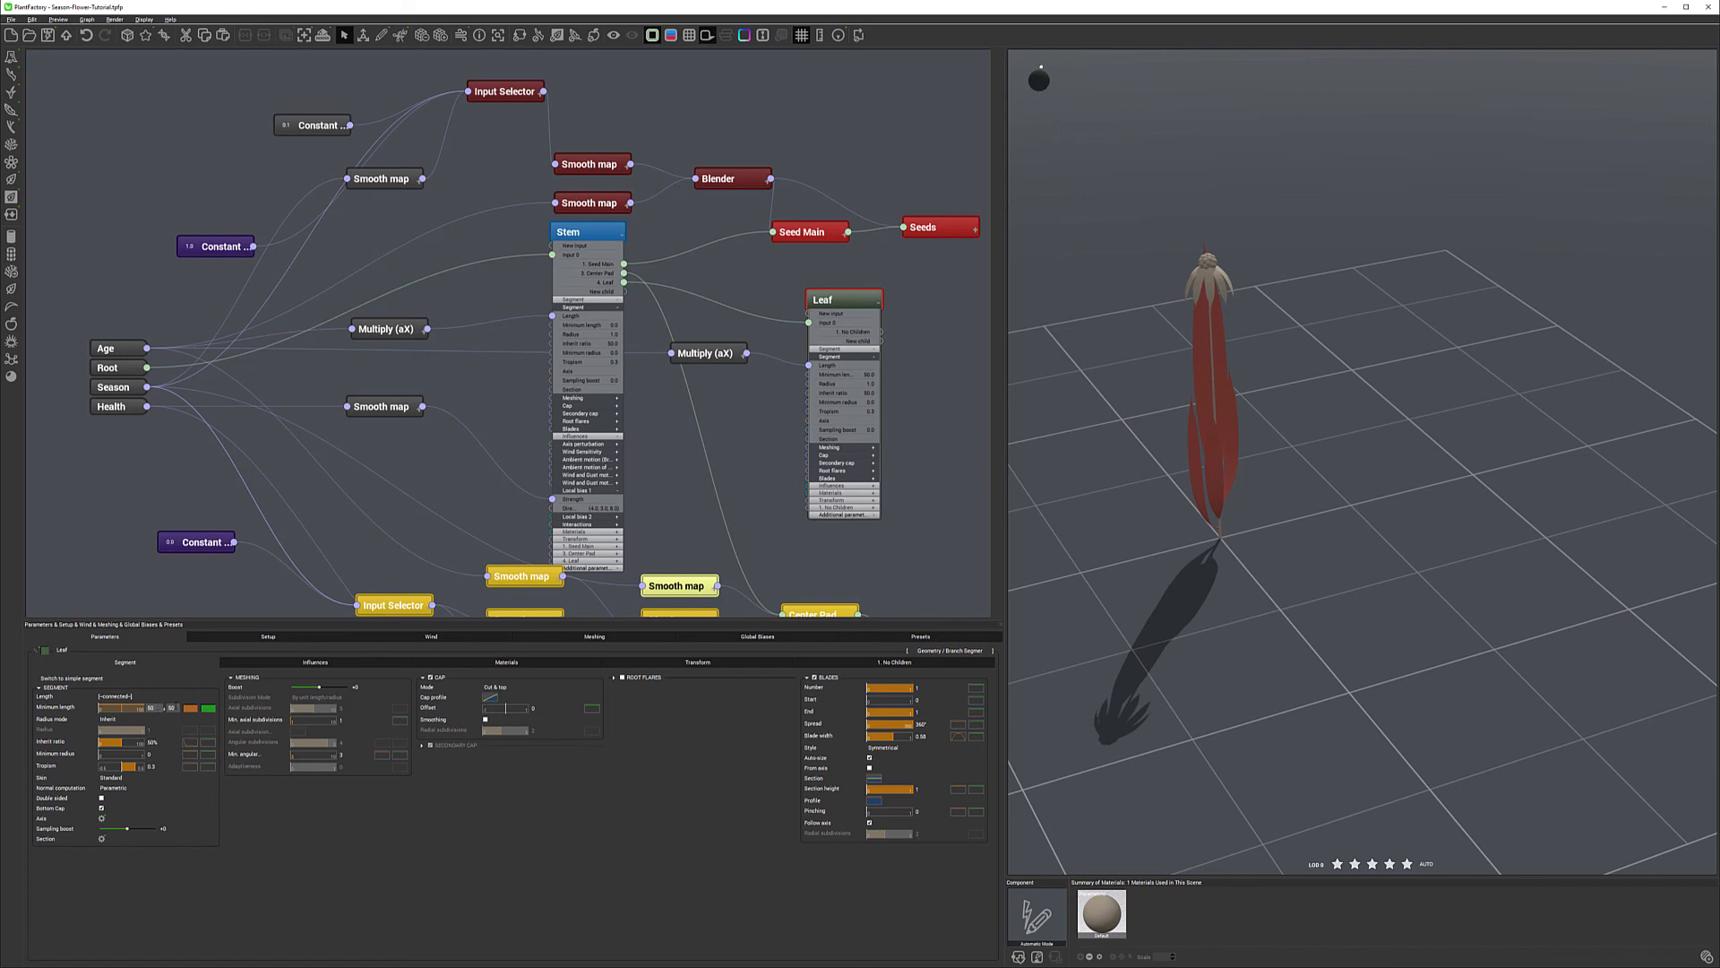
left_click(158, 707)
type("0")
key("Return")
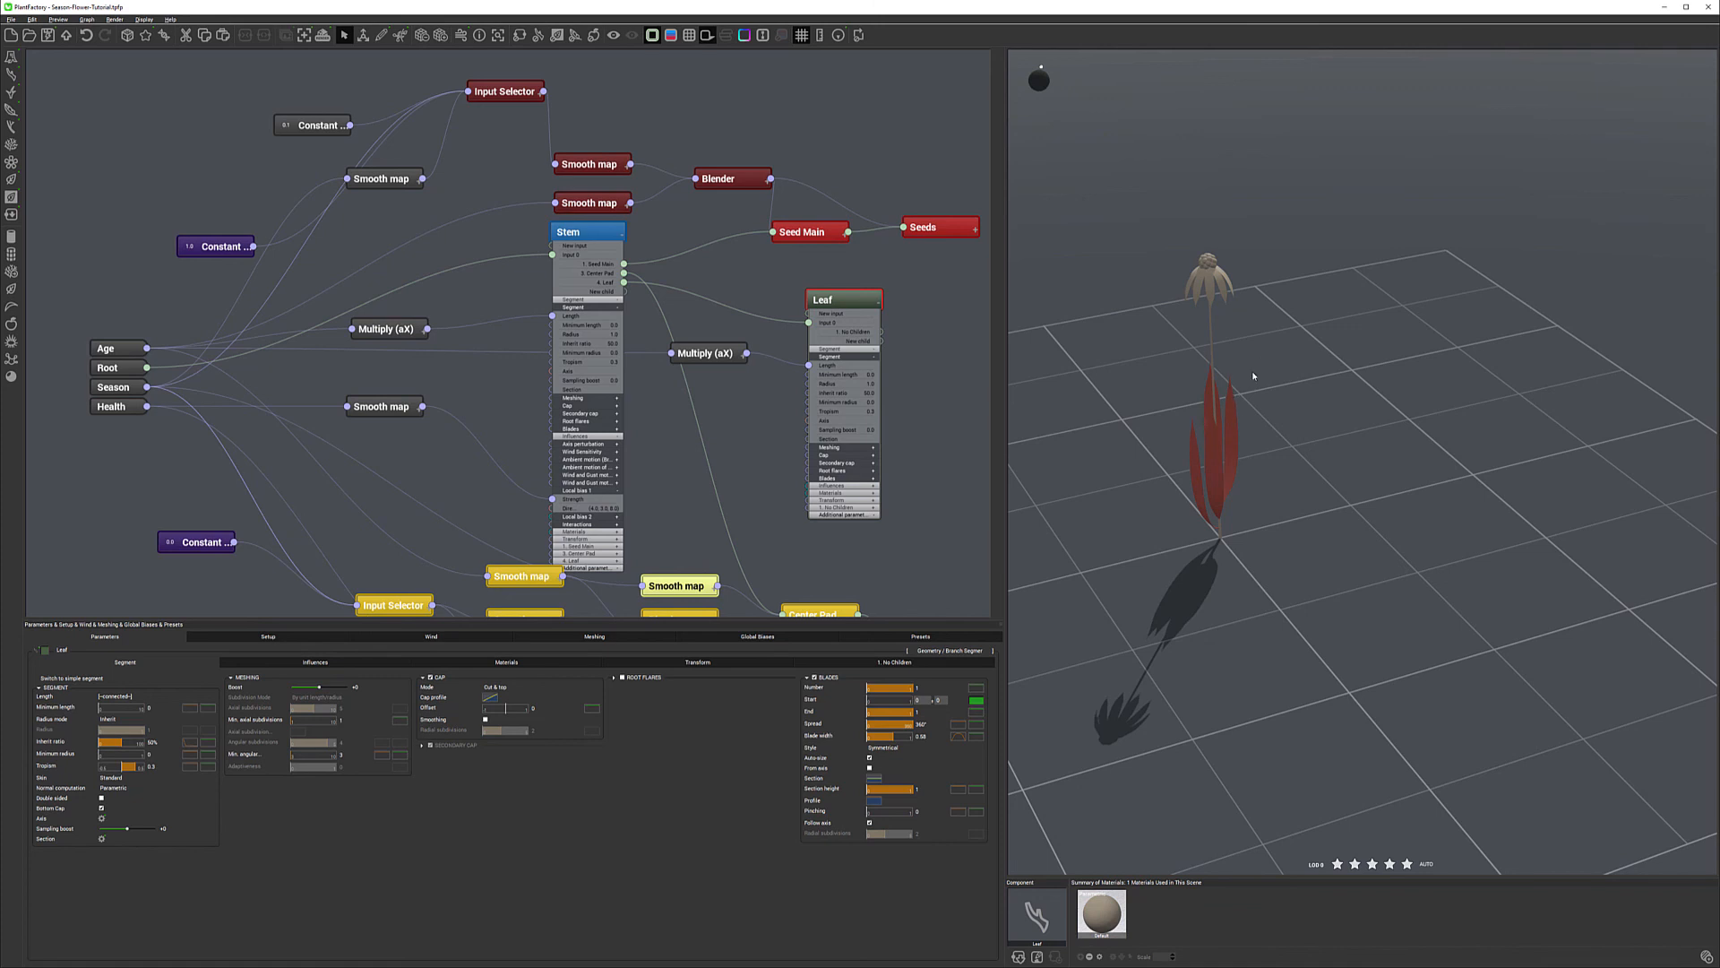
Move the Leaf node farther from the Stem, add an Input Selector combiner node in the gap, and expand its inputs.
left_click(733, 351)
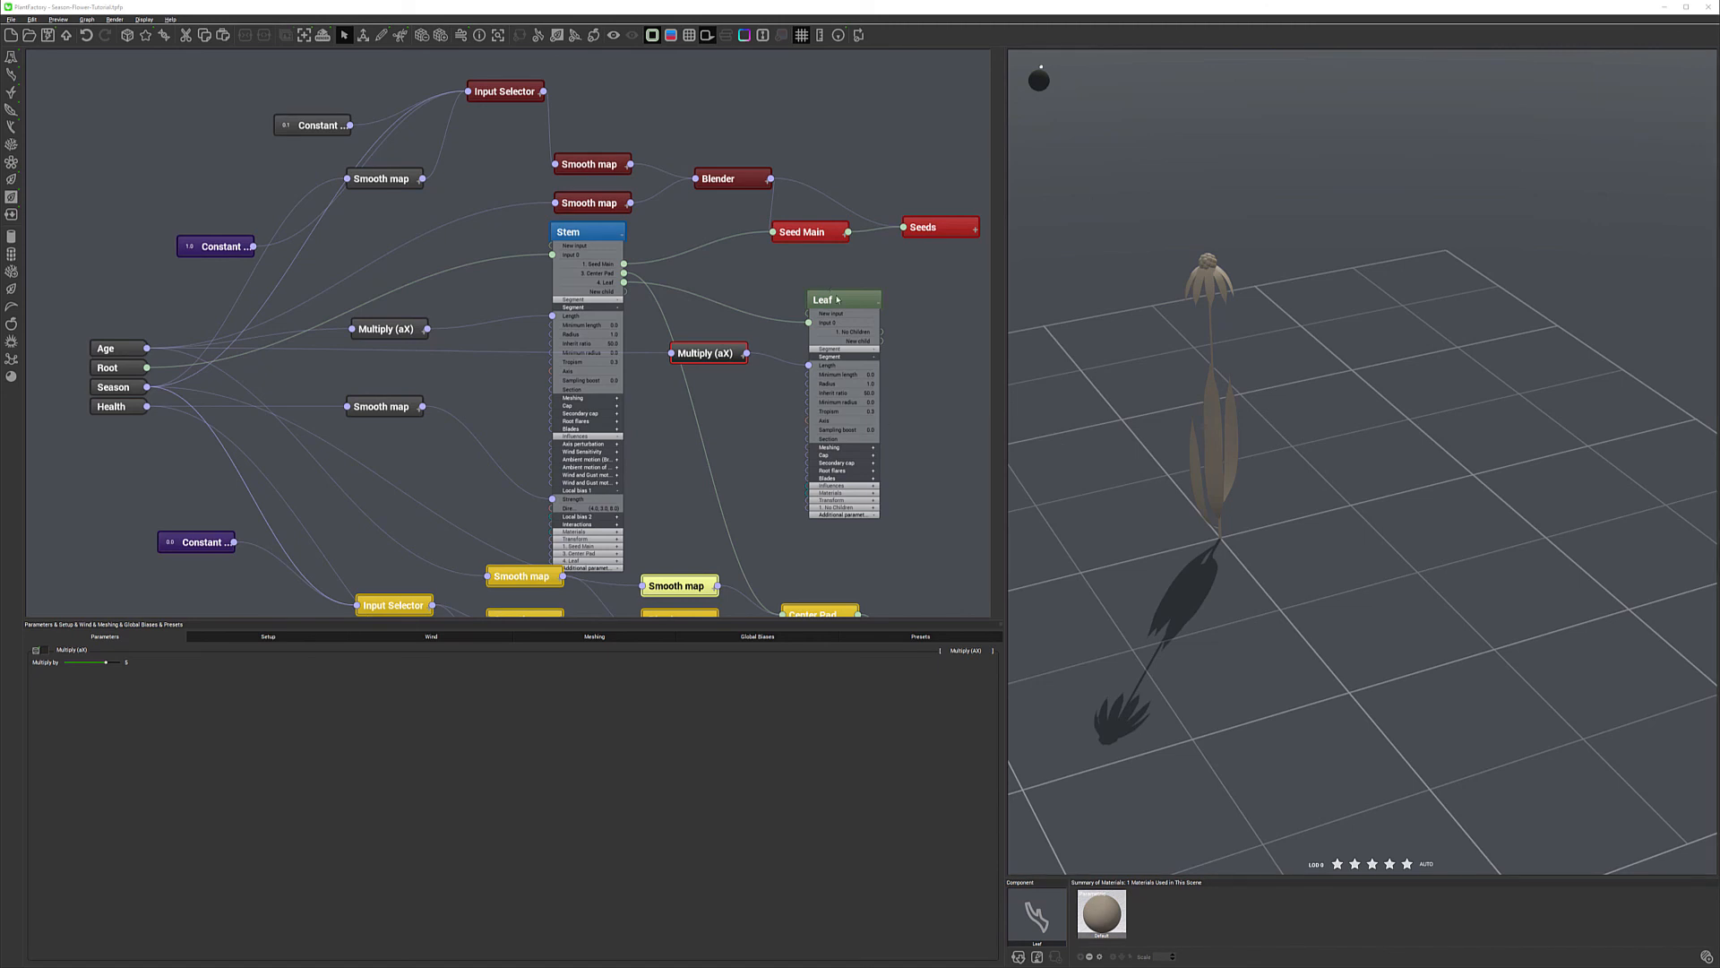
middle_click_drag(768, 280, 729, 272)
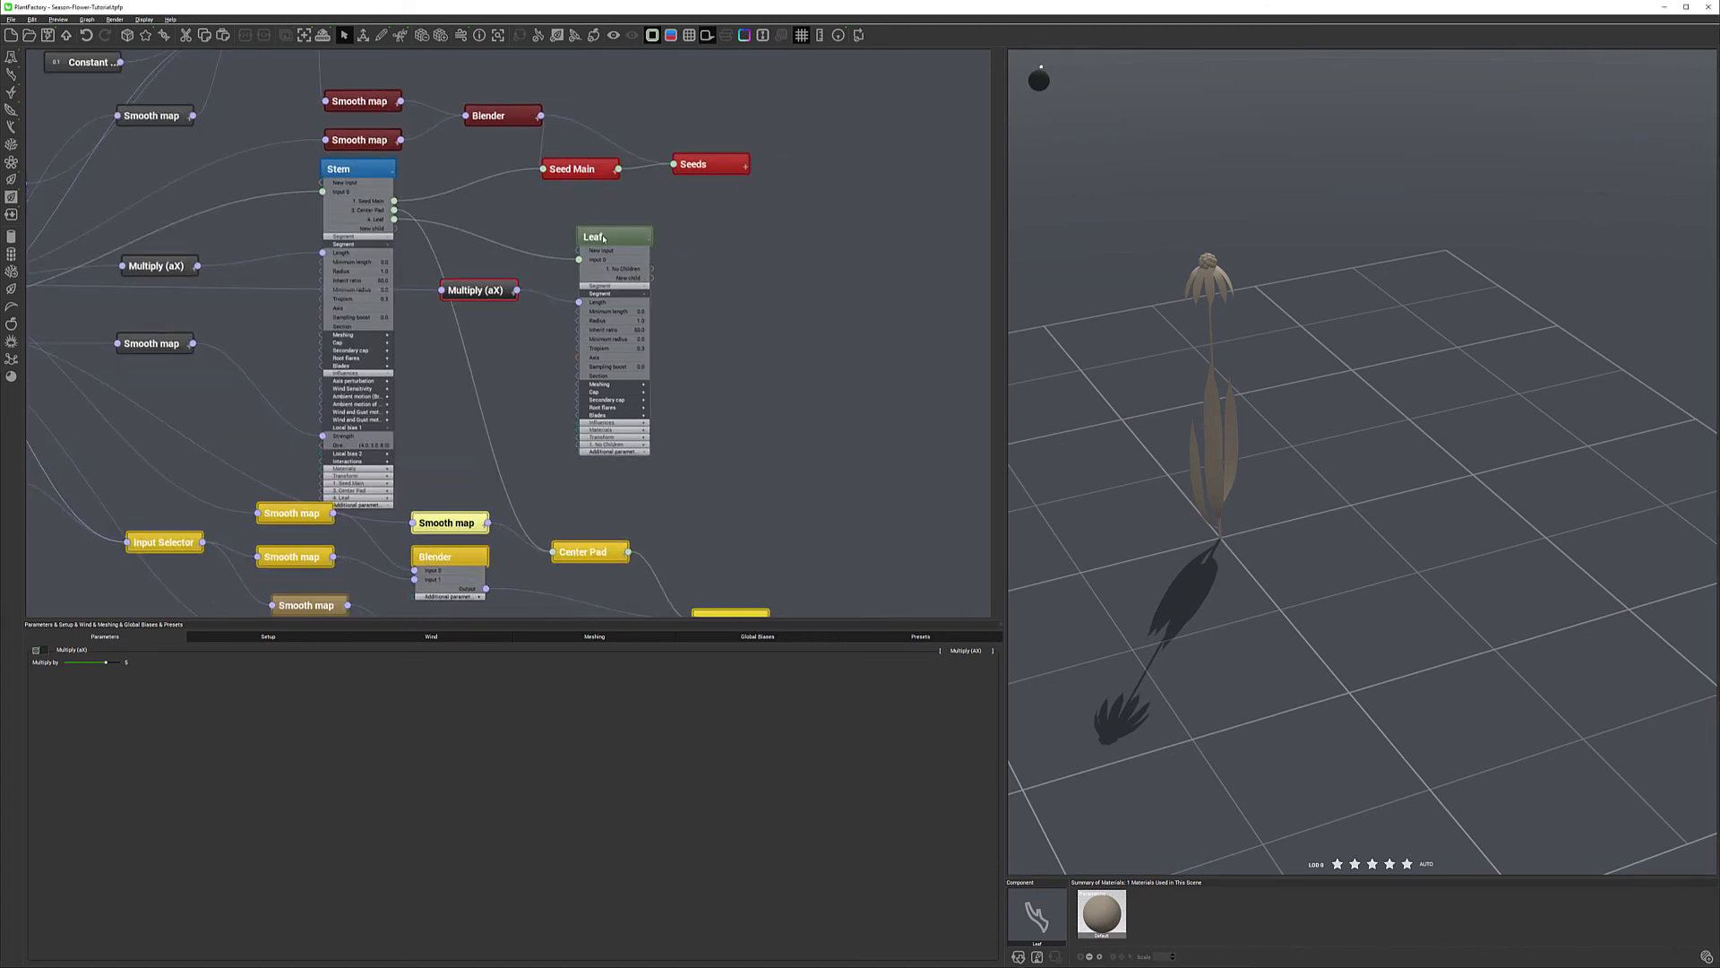
left_click_drag(619, 241, 815, 224)
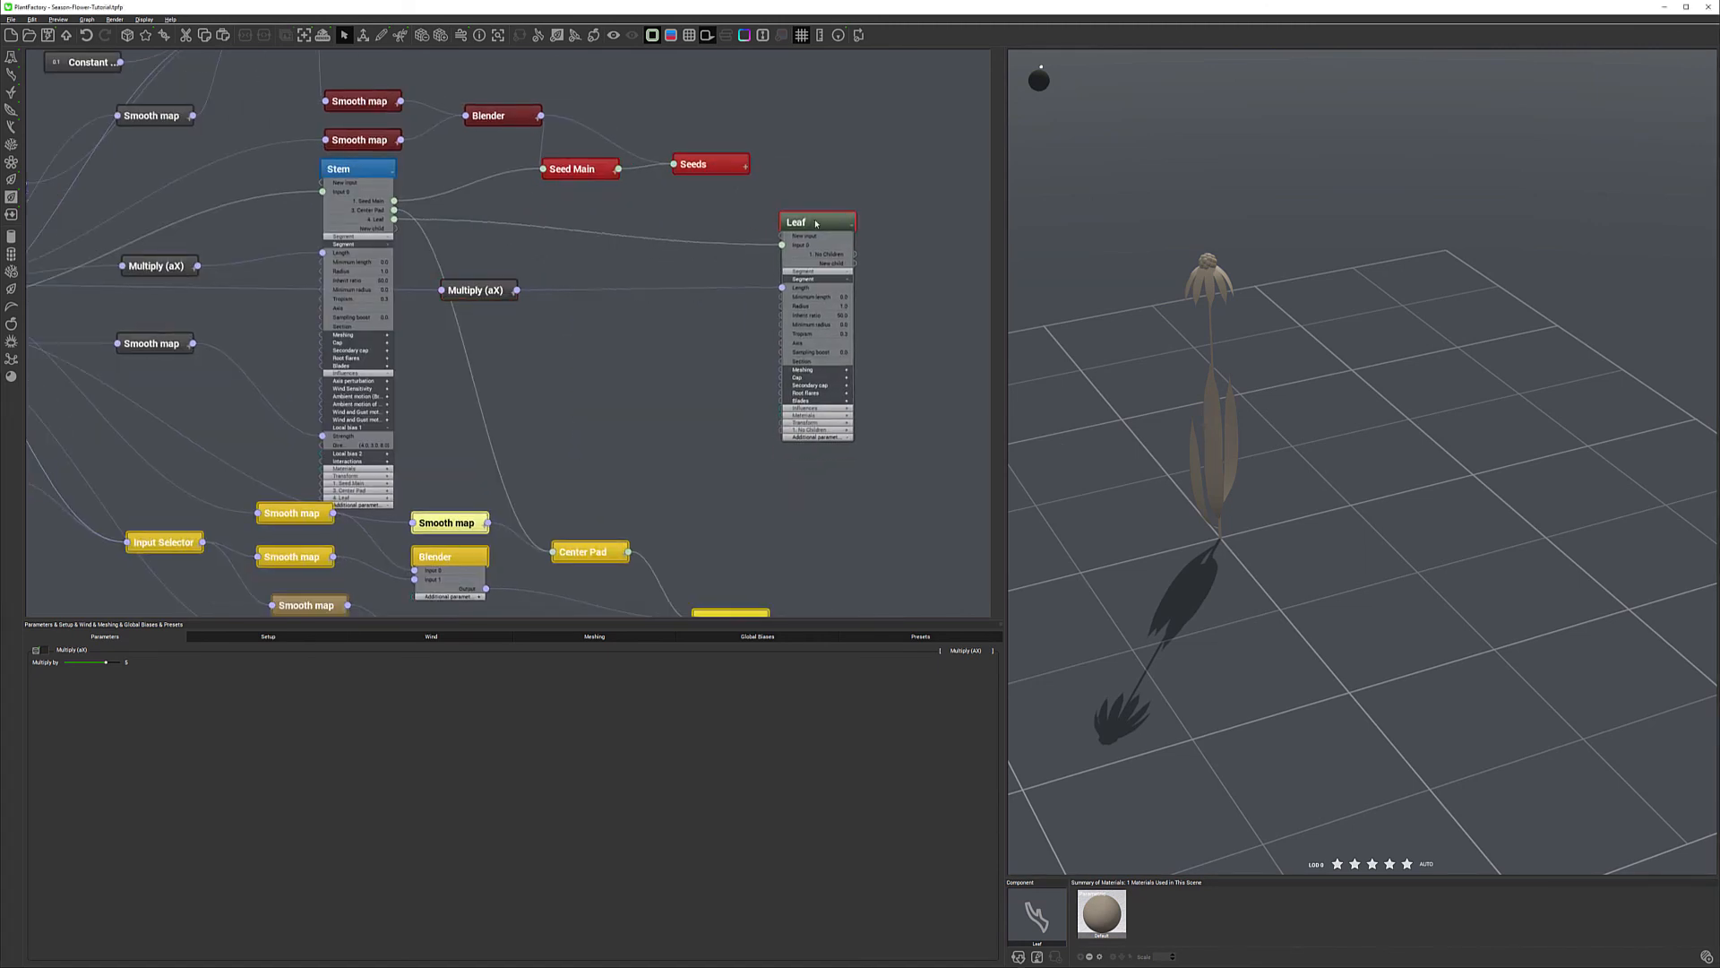
right_click(636, 351)
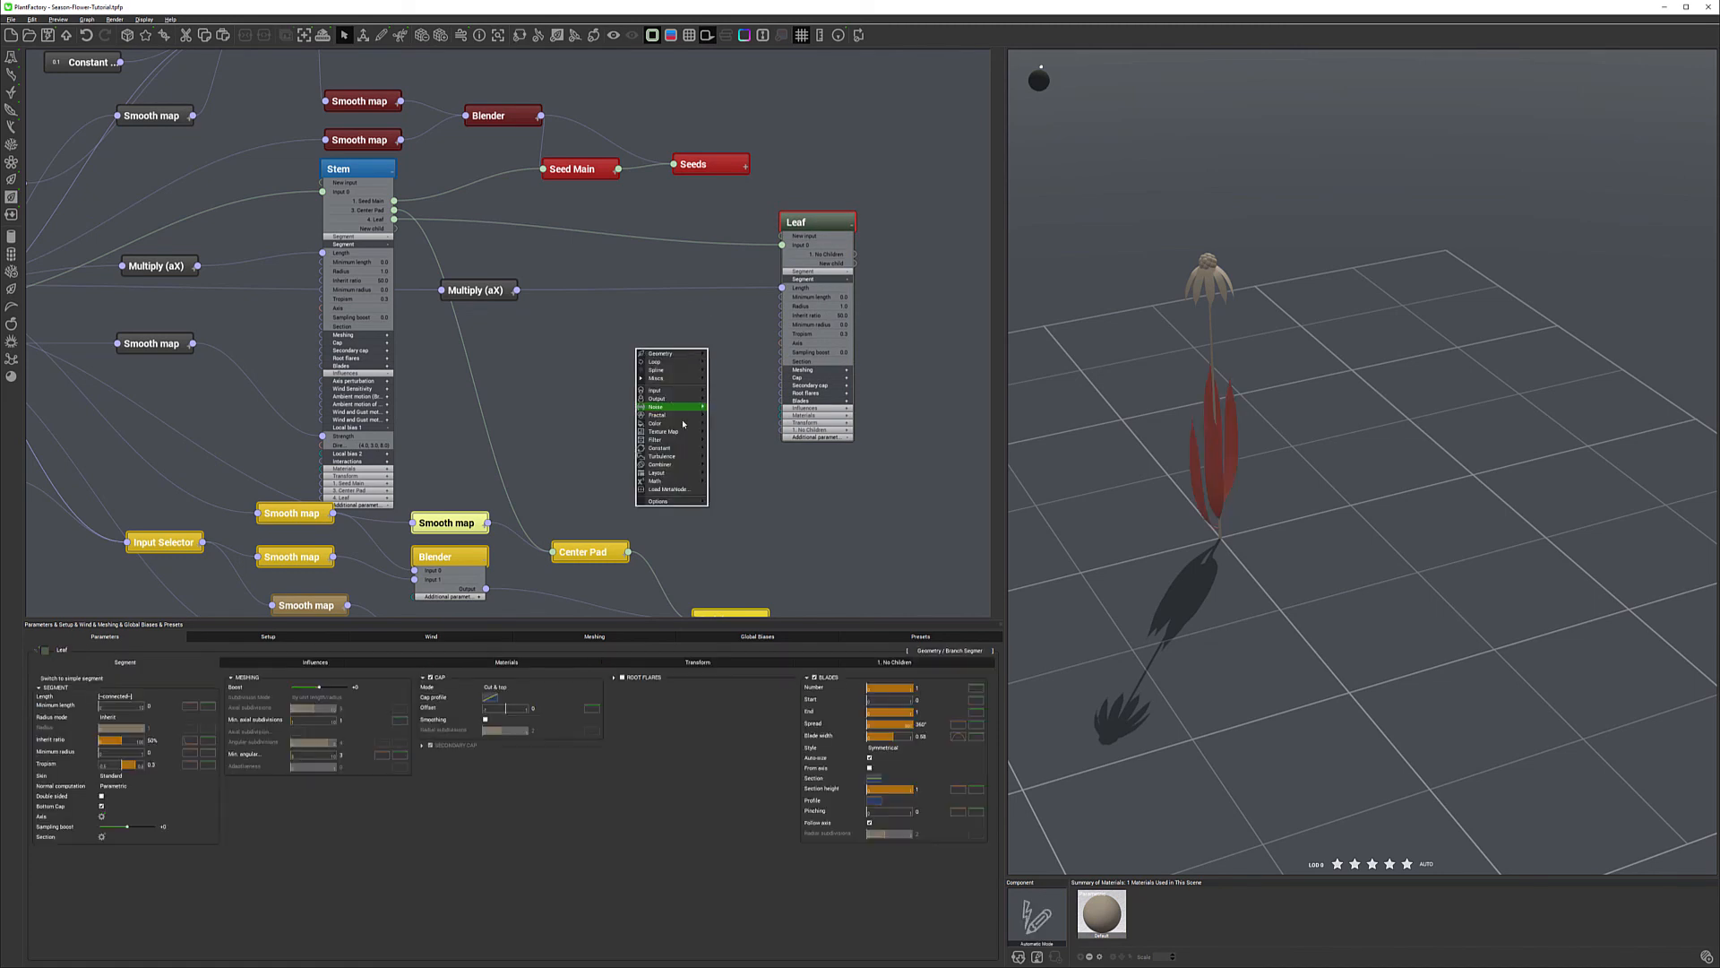
mouse_move(677, 464)
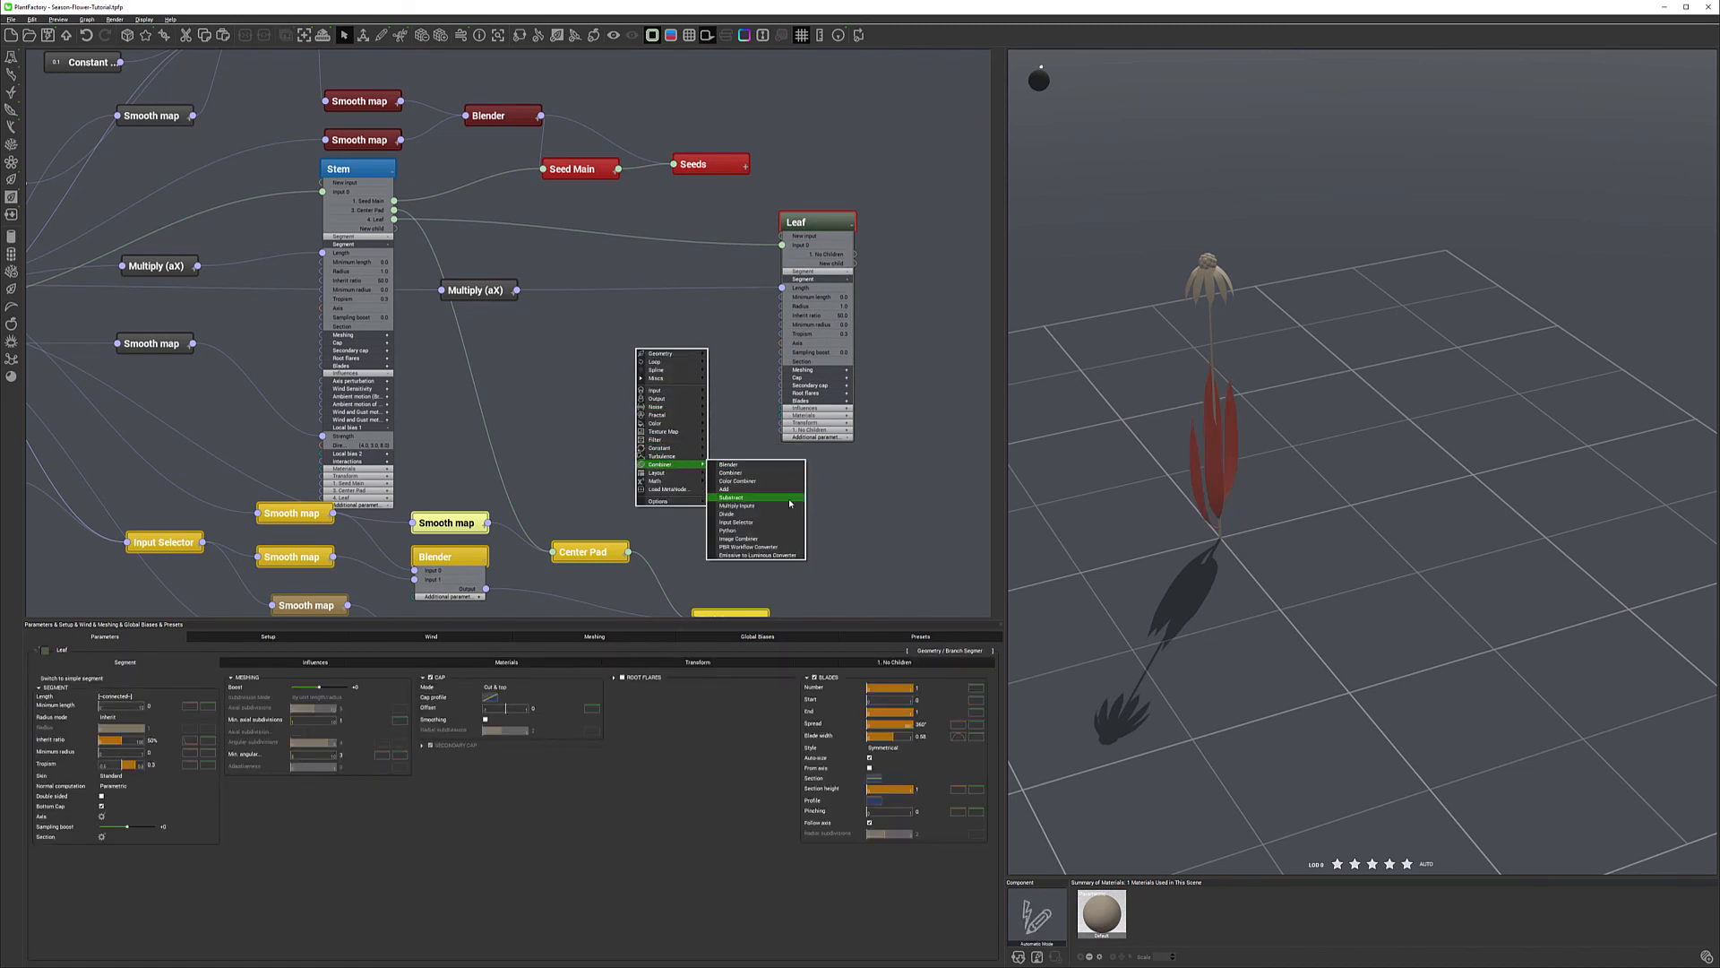
left_click(781, 525)
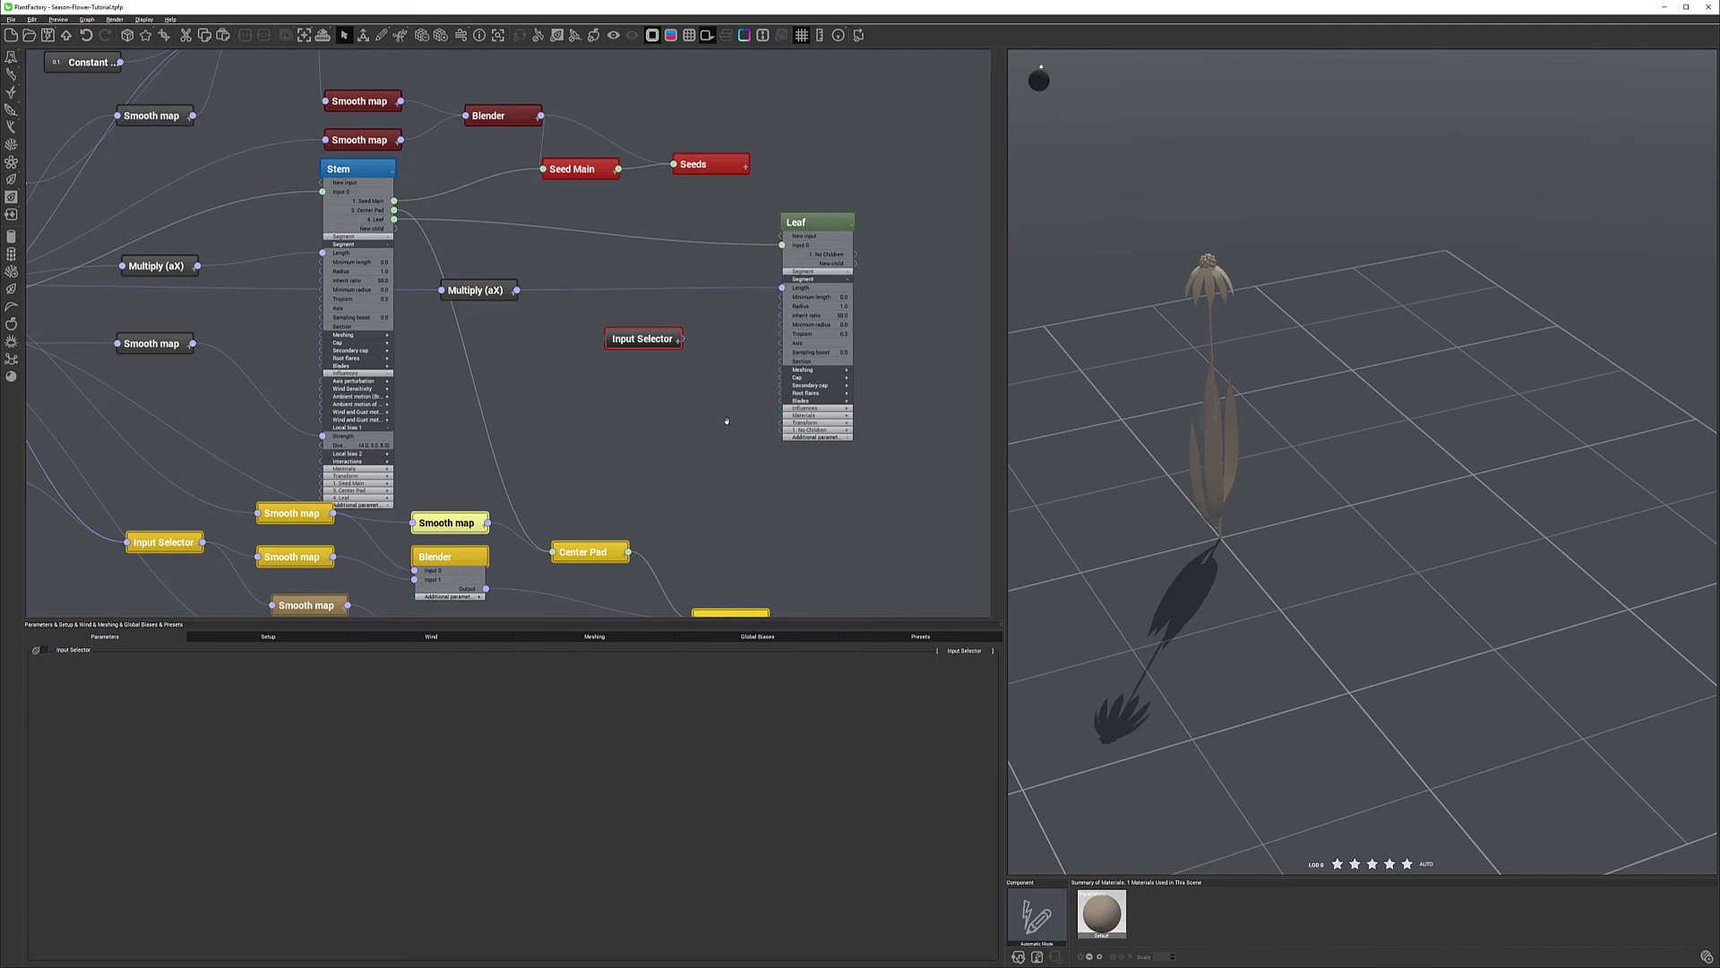
middle_click_drag(639, 377, 810, 430)
left_click(849, 395)
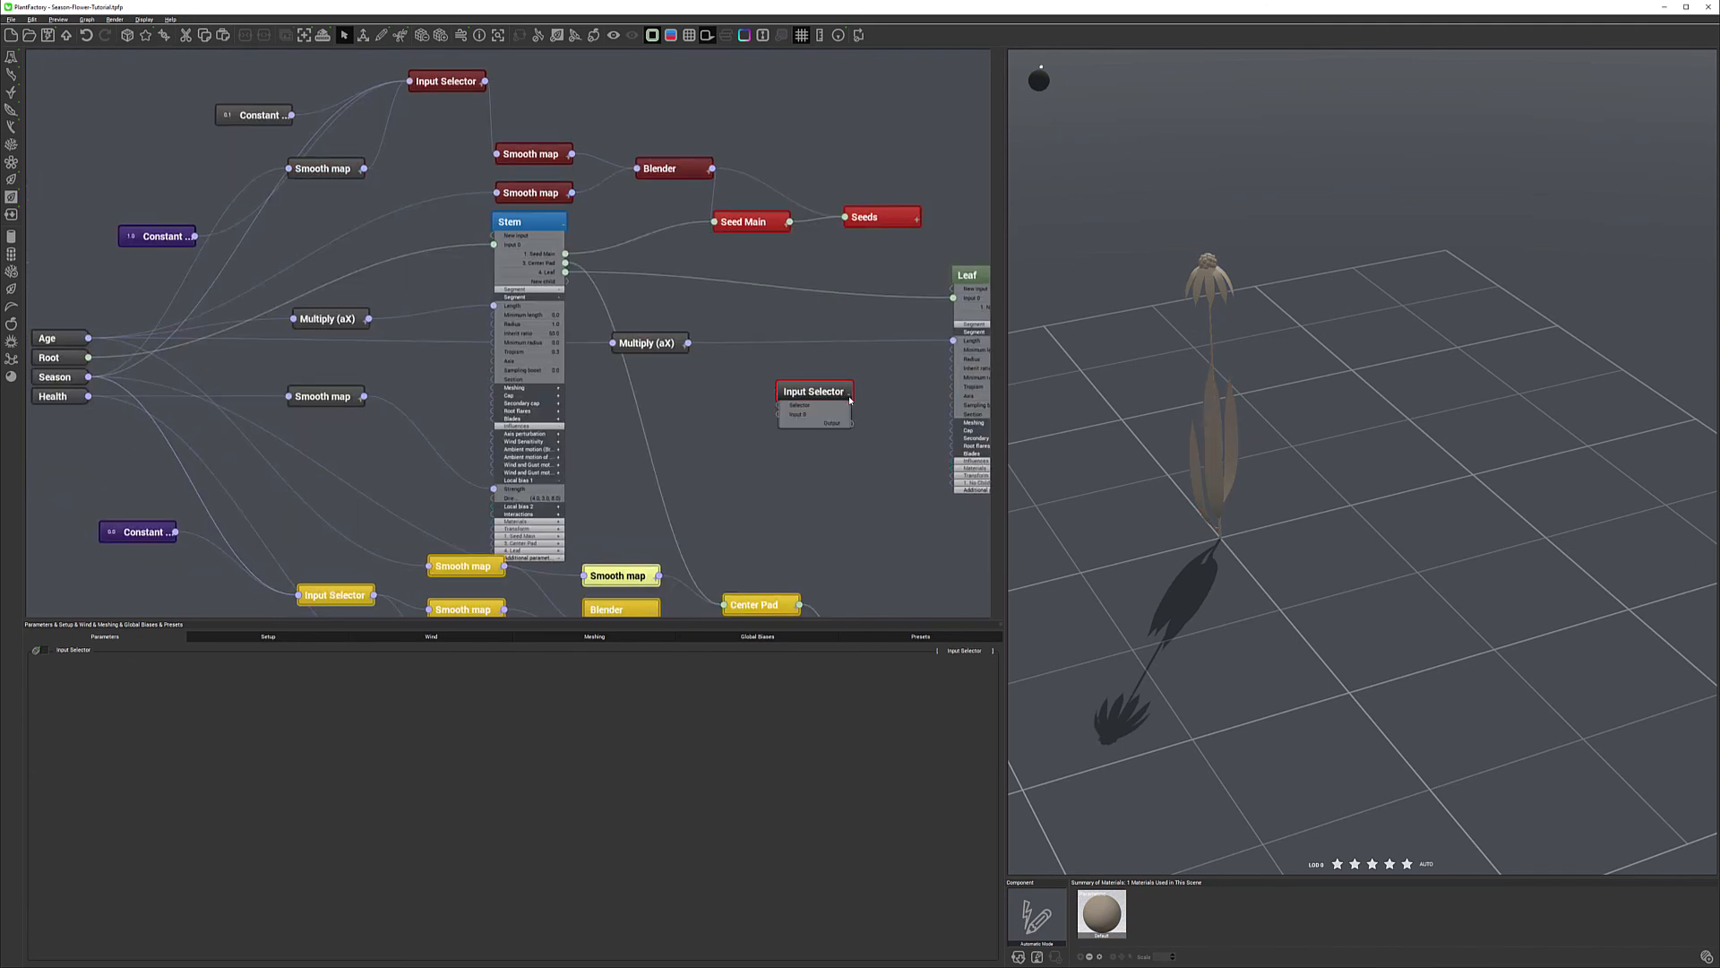
Move the new Input Selector slightly higher and connect Season to its Selector input.
left_click_drag(834, 395, 829, 366)
mouse_move(913, 399)
middle_mouse_down()
mouse_move(858, 375)
mouse_move(905, 385)
middle_mouse_up()
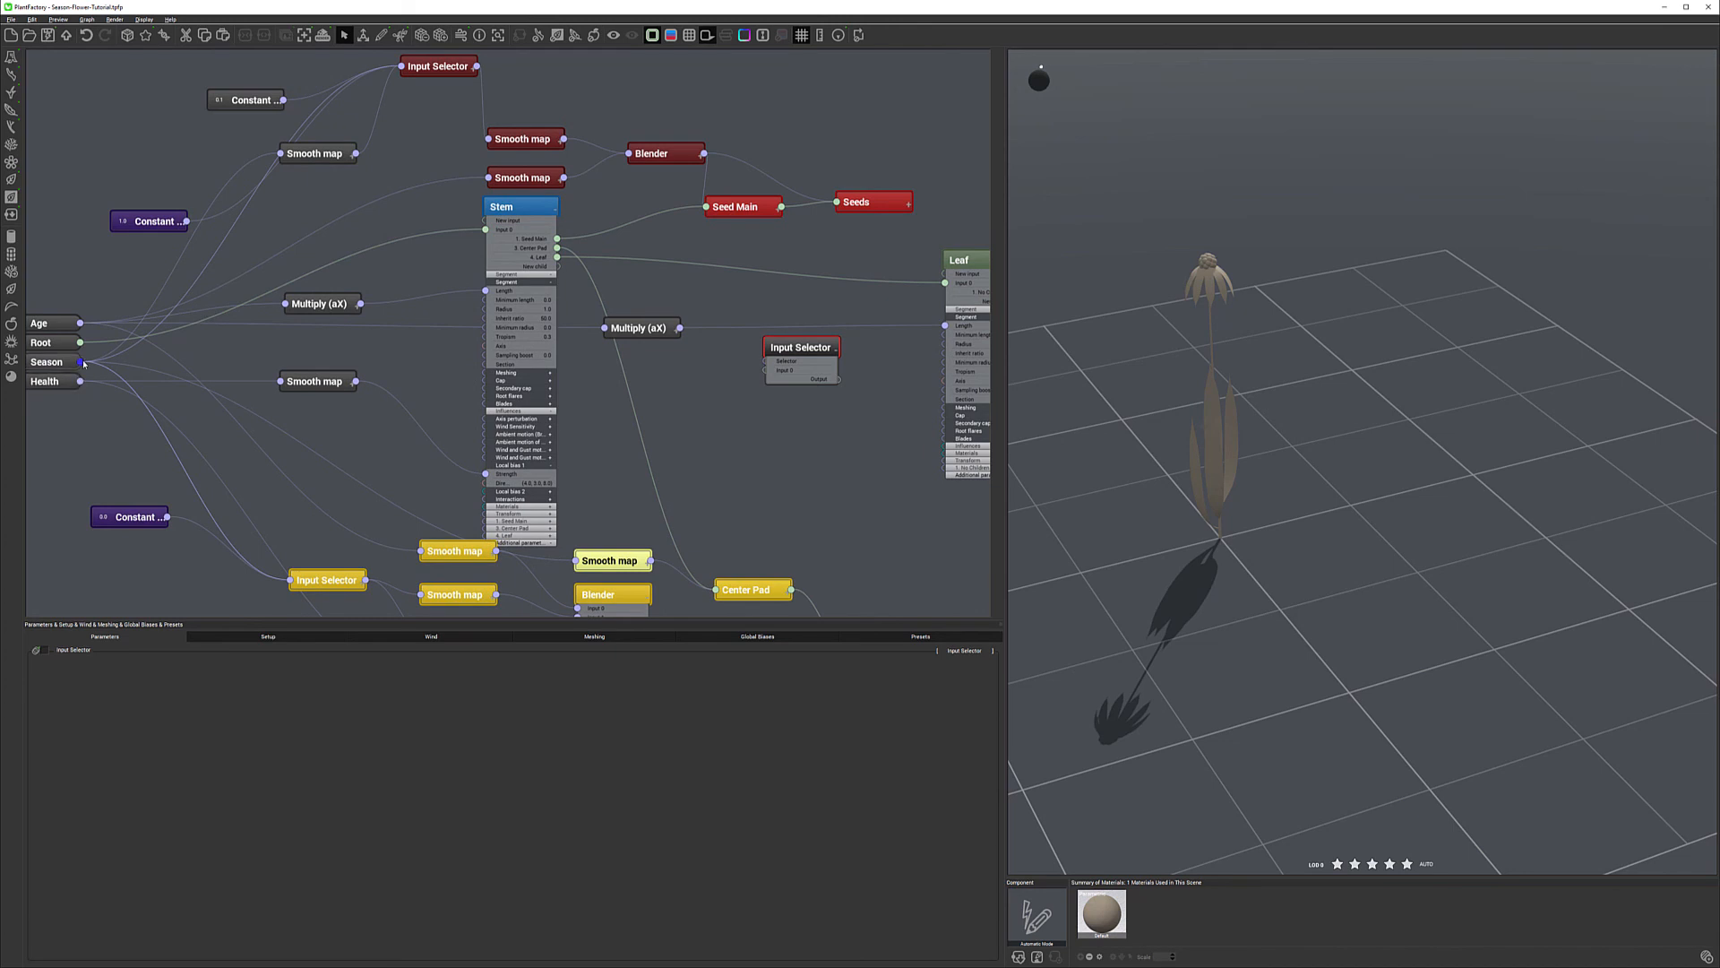
left_click_drag(728, 370, 768, 361)
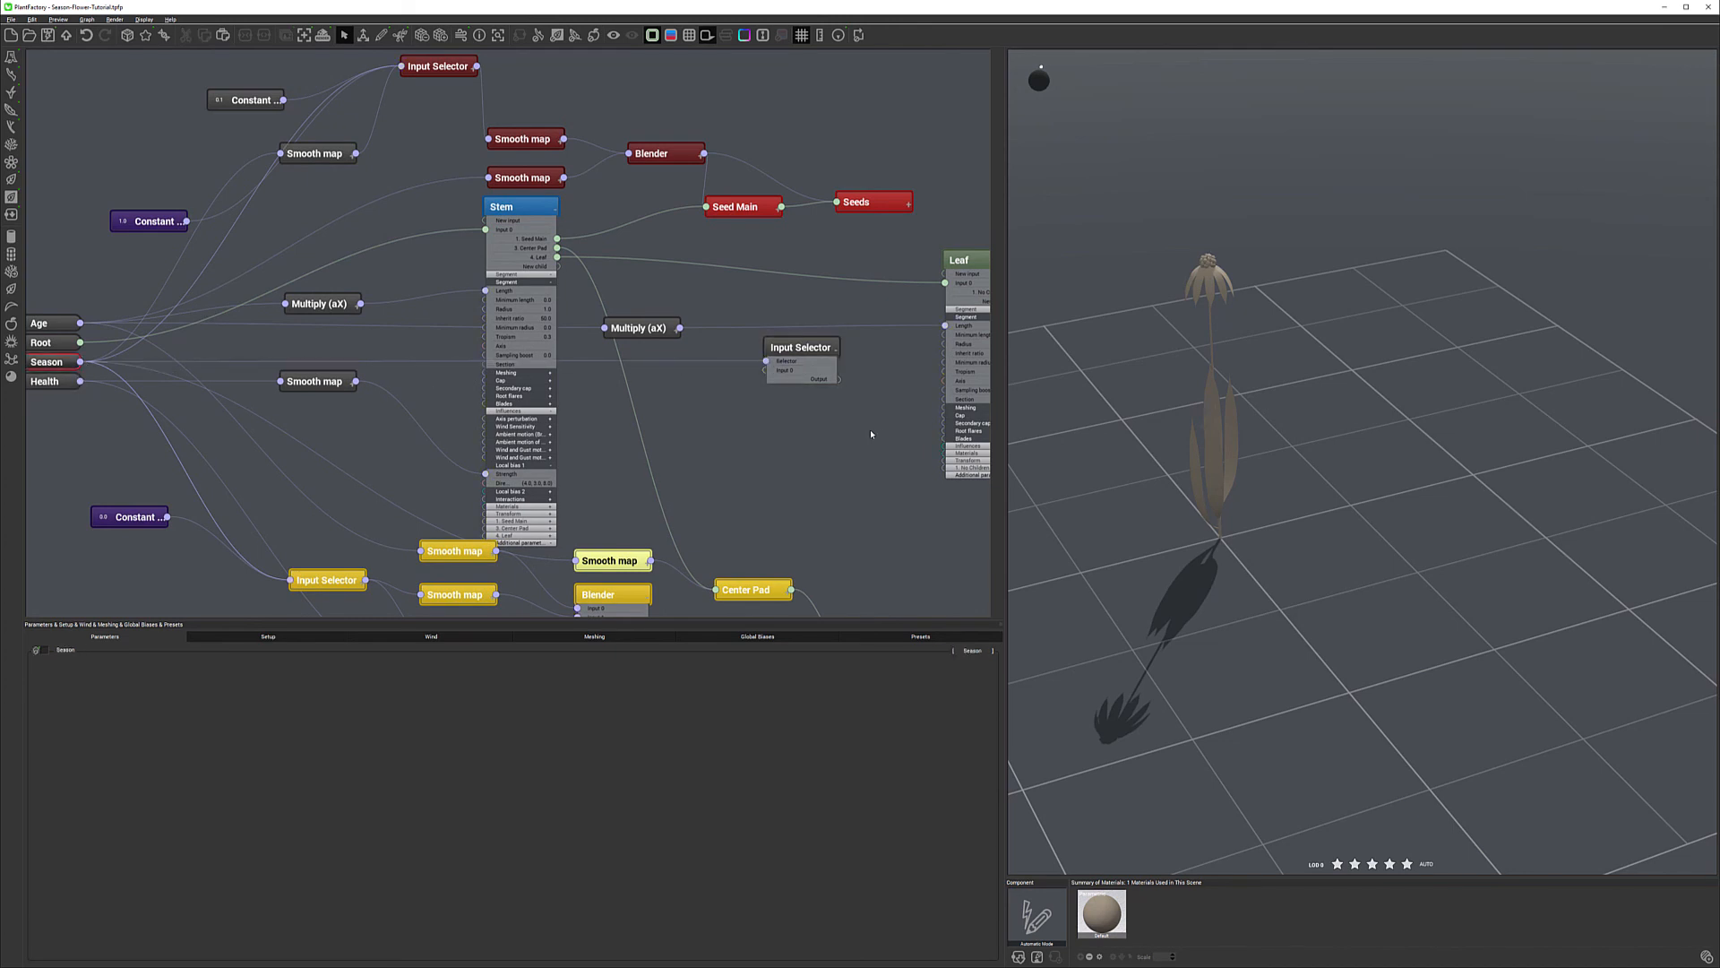
middle_click_drag(872, 431, 777, 394)
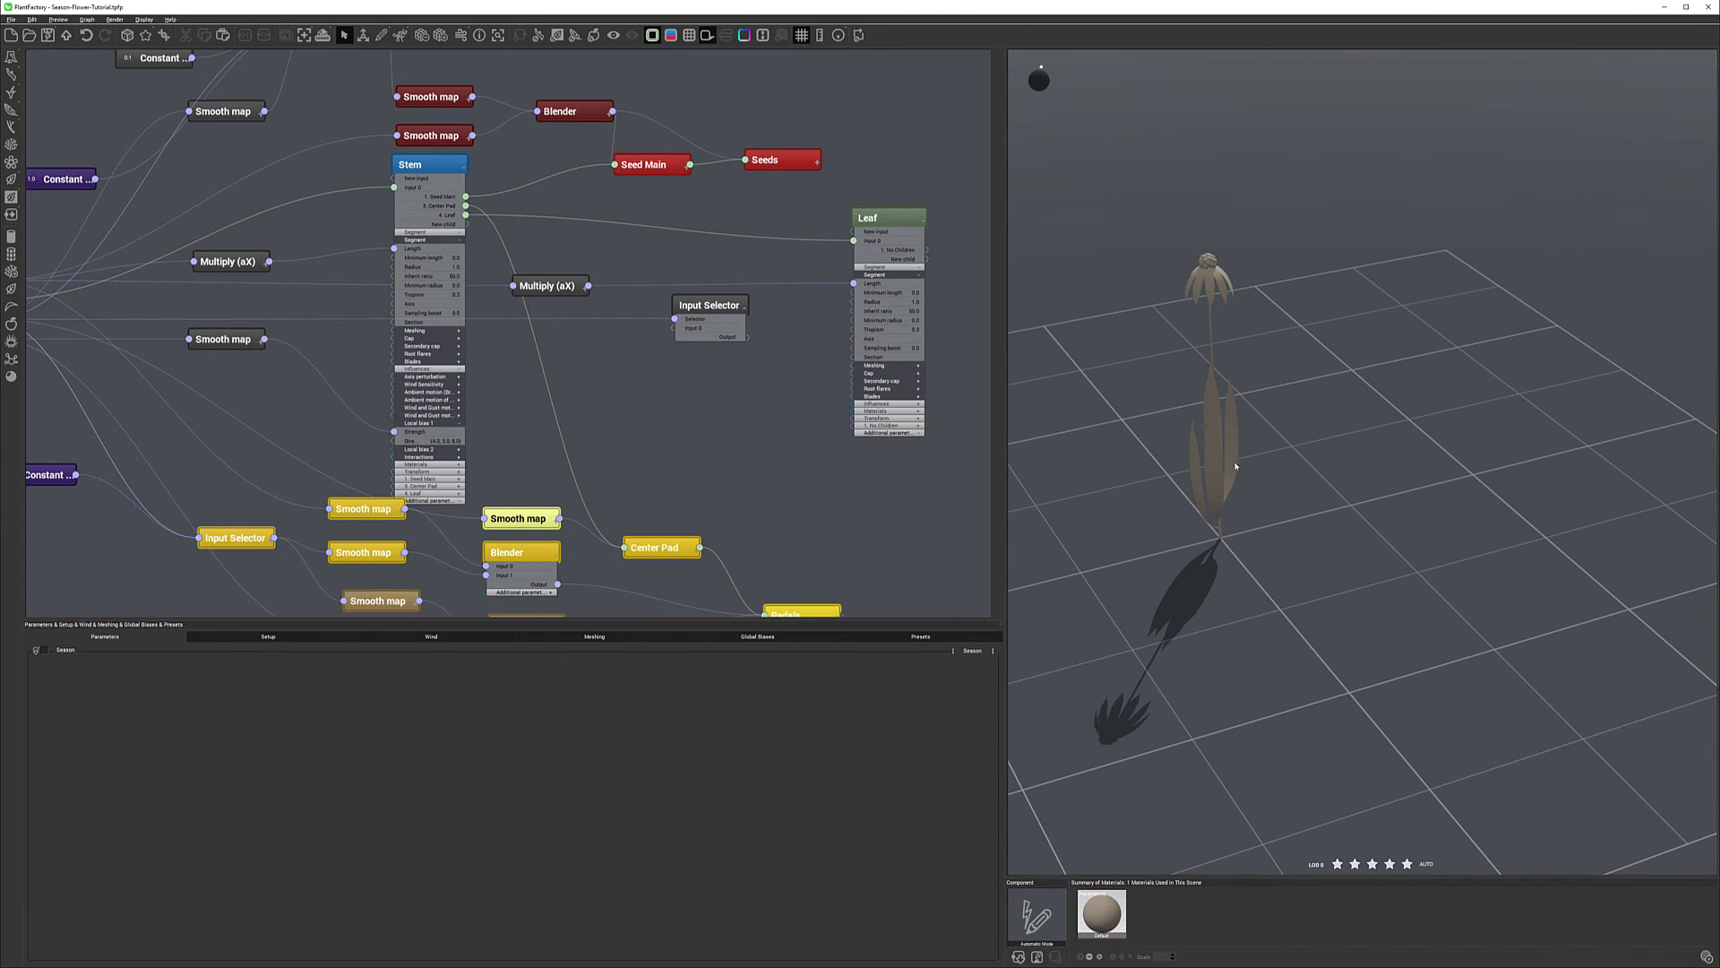
Add a Constant Number node and duplicate it to make a stack of four below the new Input Selector.
right_click(618, 343)
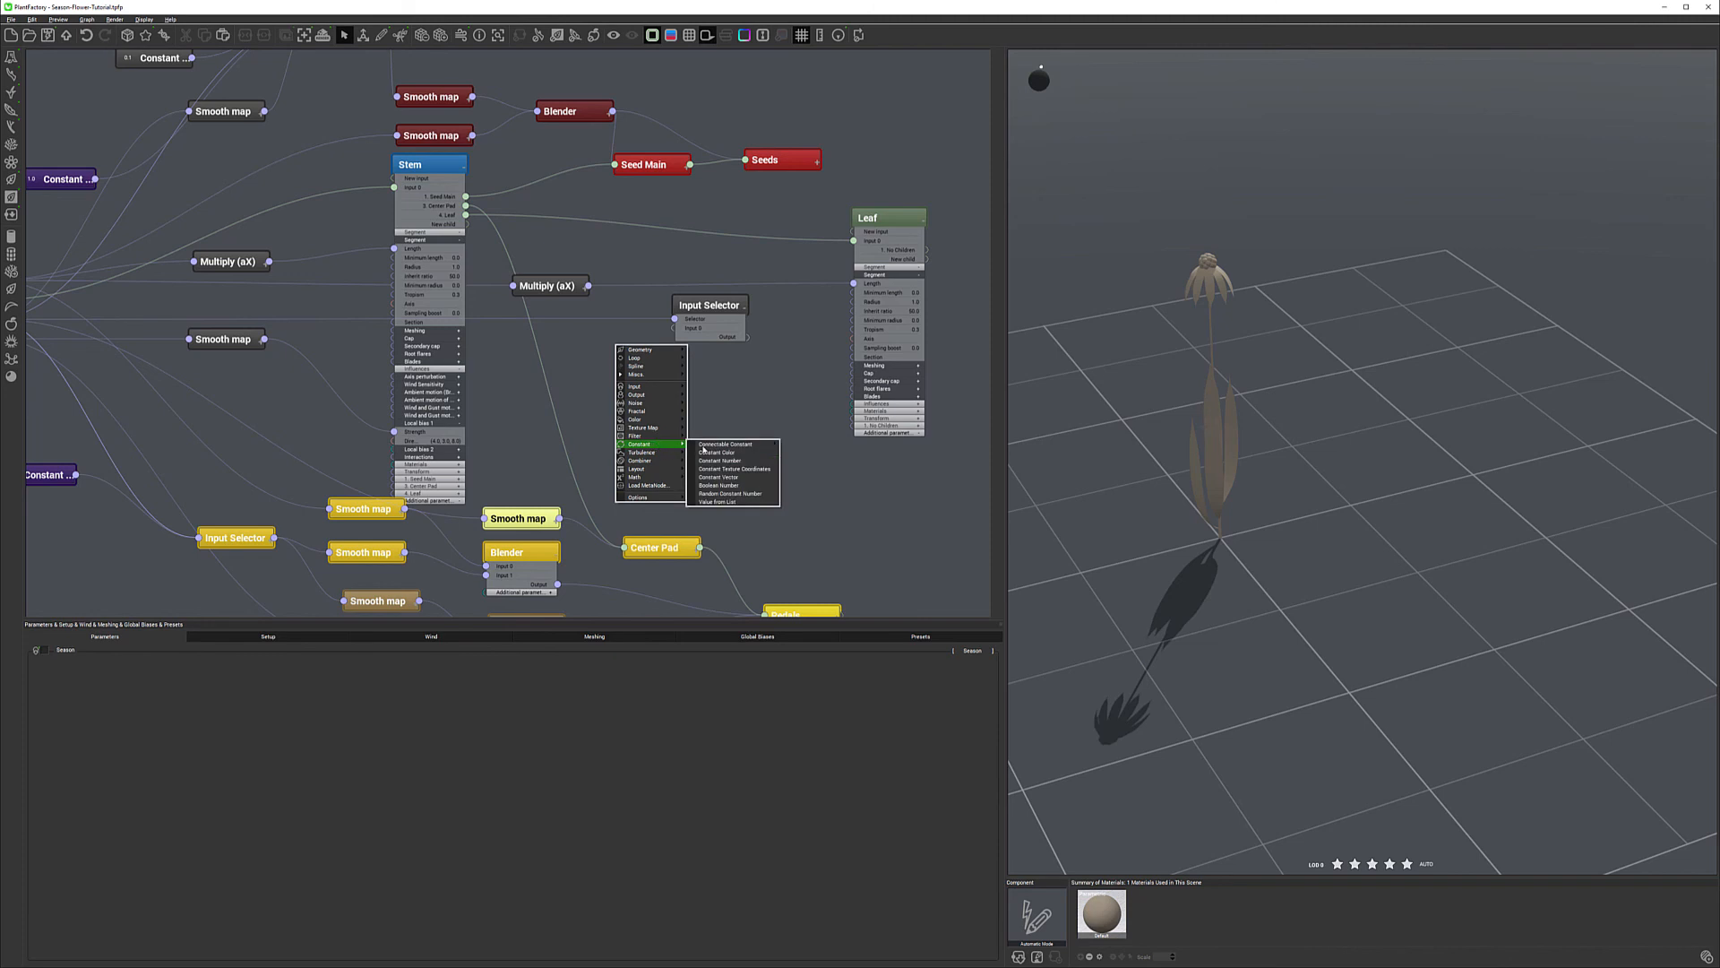
left_click(719, 460)
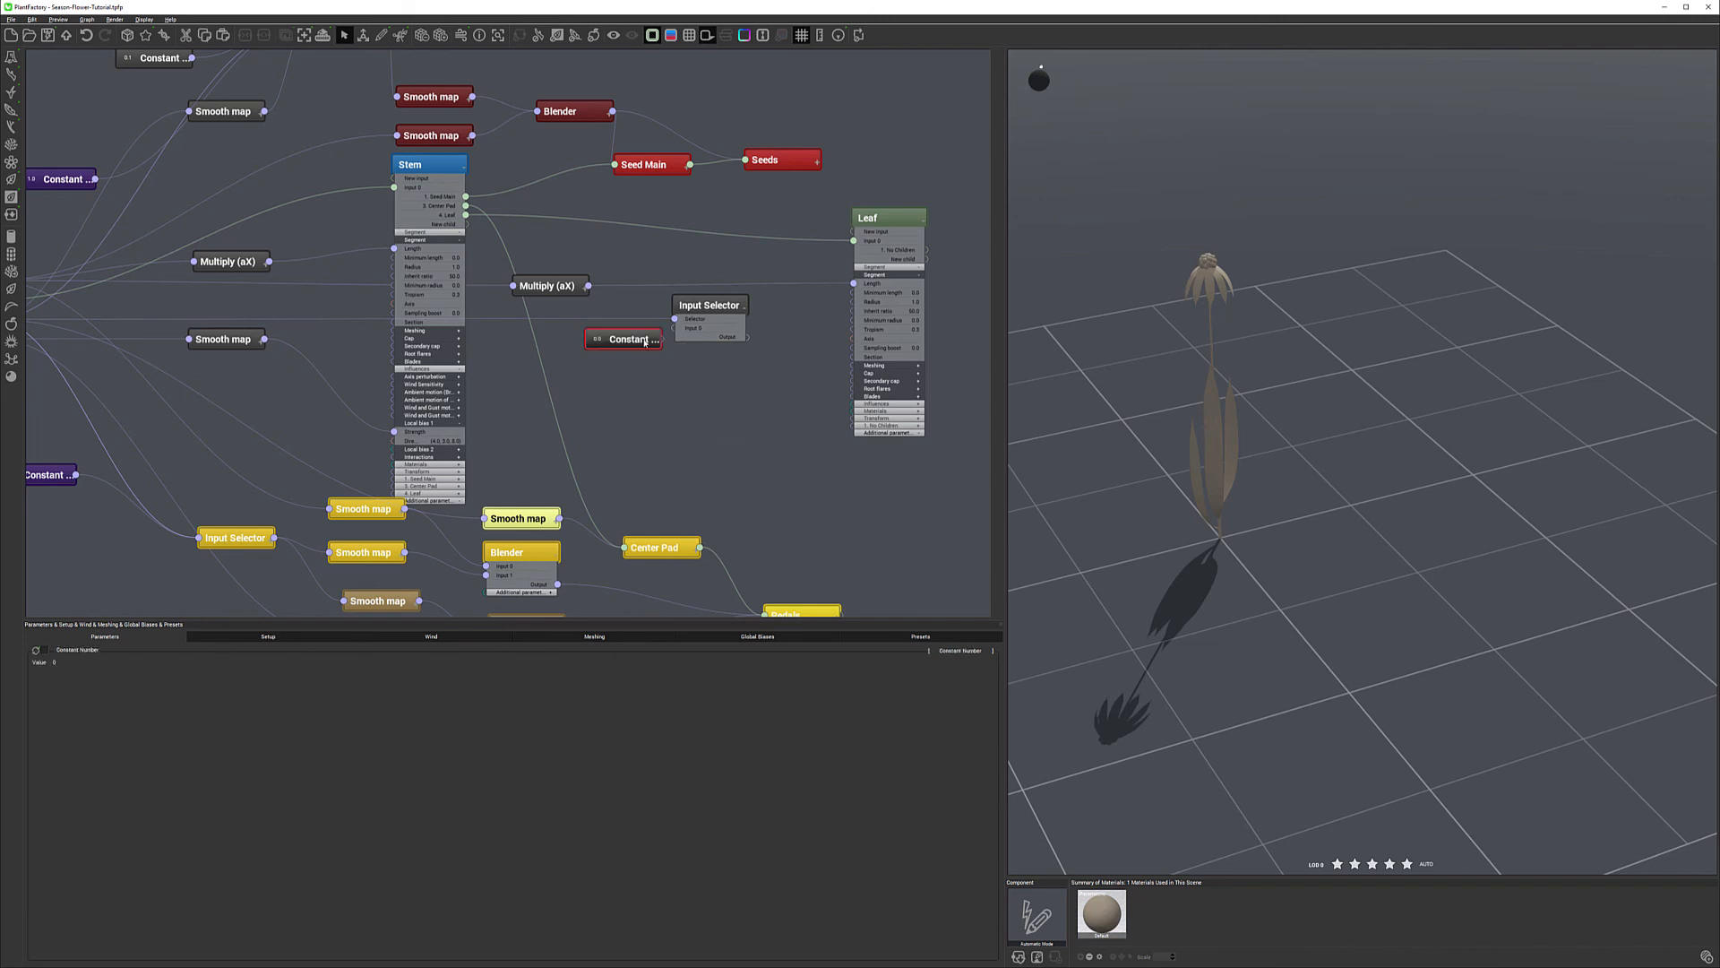
key("ctrl+c")
key("ctrl+v")
key("ctrl+v")
key("ctrl+v")
key("ctrl+v")
left_click_drag(557, 339, 628, 419)
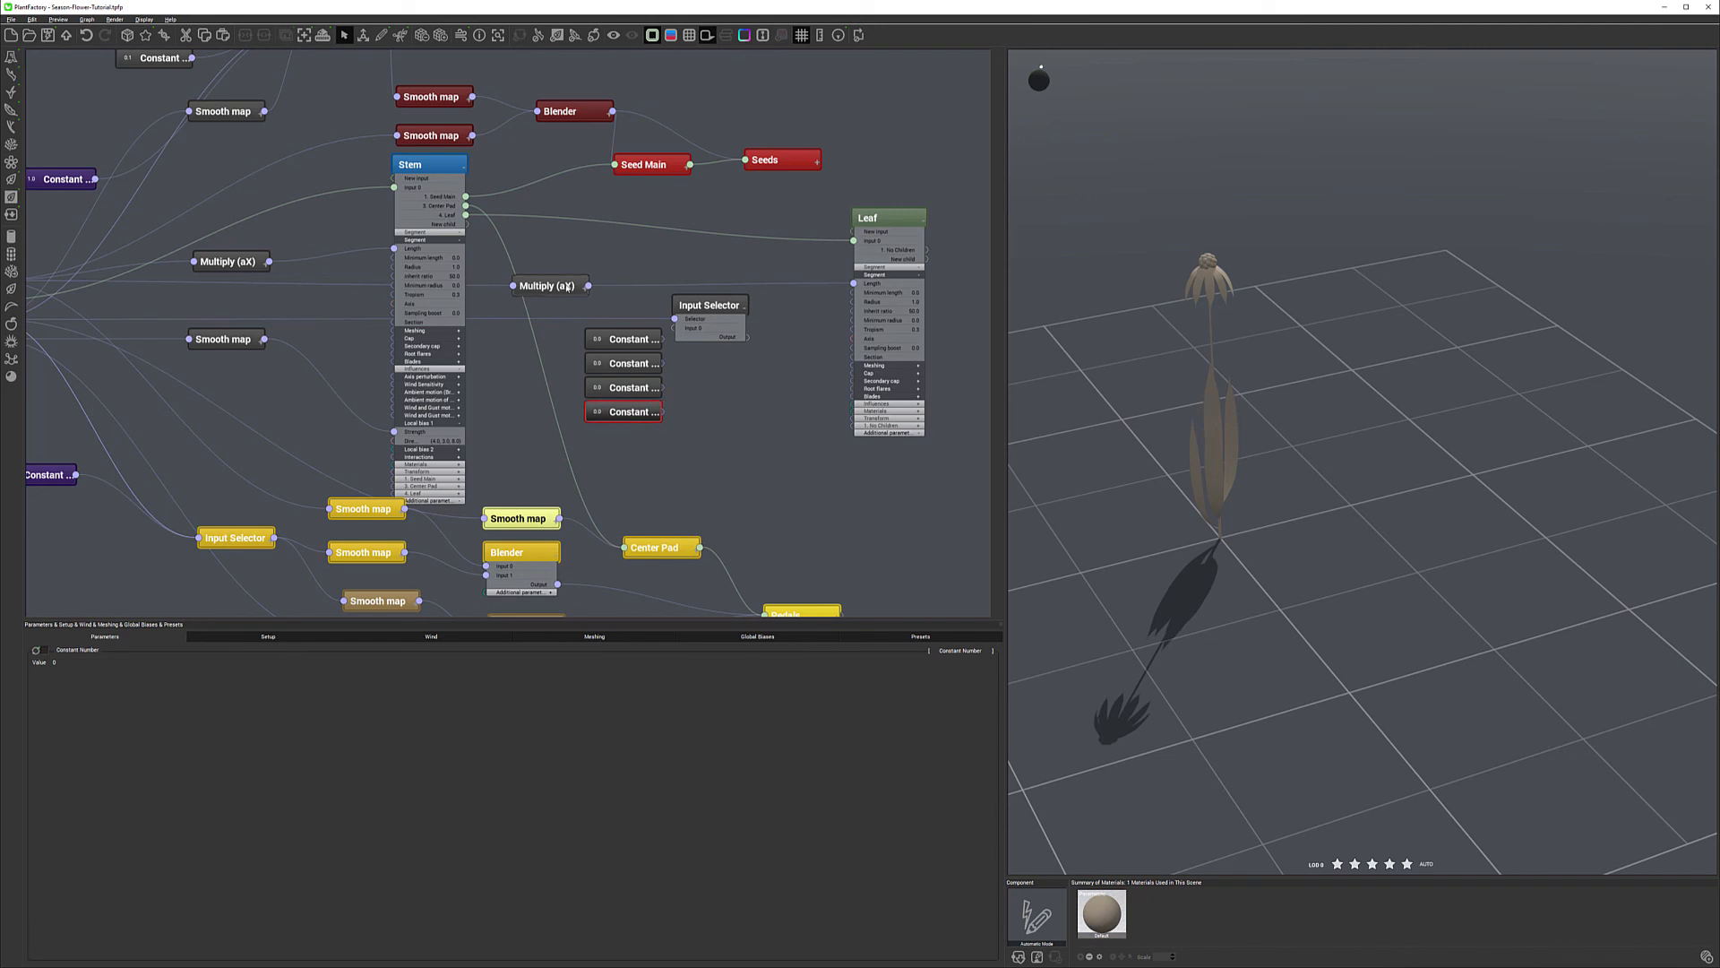
Color the Leaf's Multiply (aX) node, the four Constant Number nodes and the new Input Selector dark green.
left_click(561, 287)
left_click(627, 343, "ctrl")
left_click(628, 364, "ctrl")
left_click(627, 388, "ctrl")
left_click(627, 412, "ctrl")
left_click(711, 309, "ctrl")
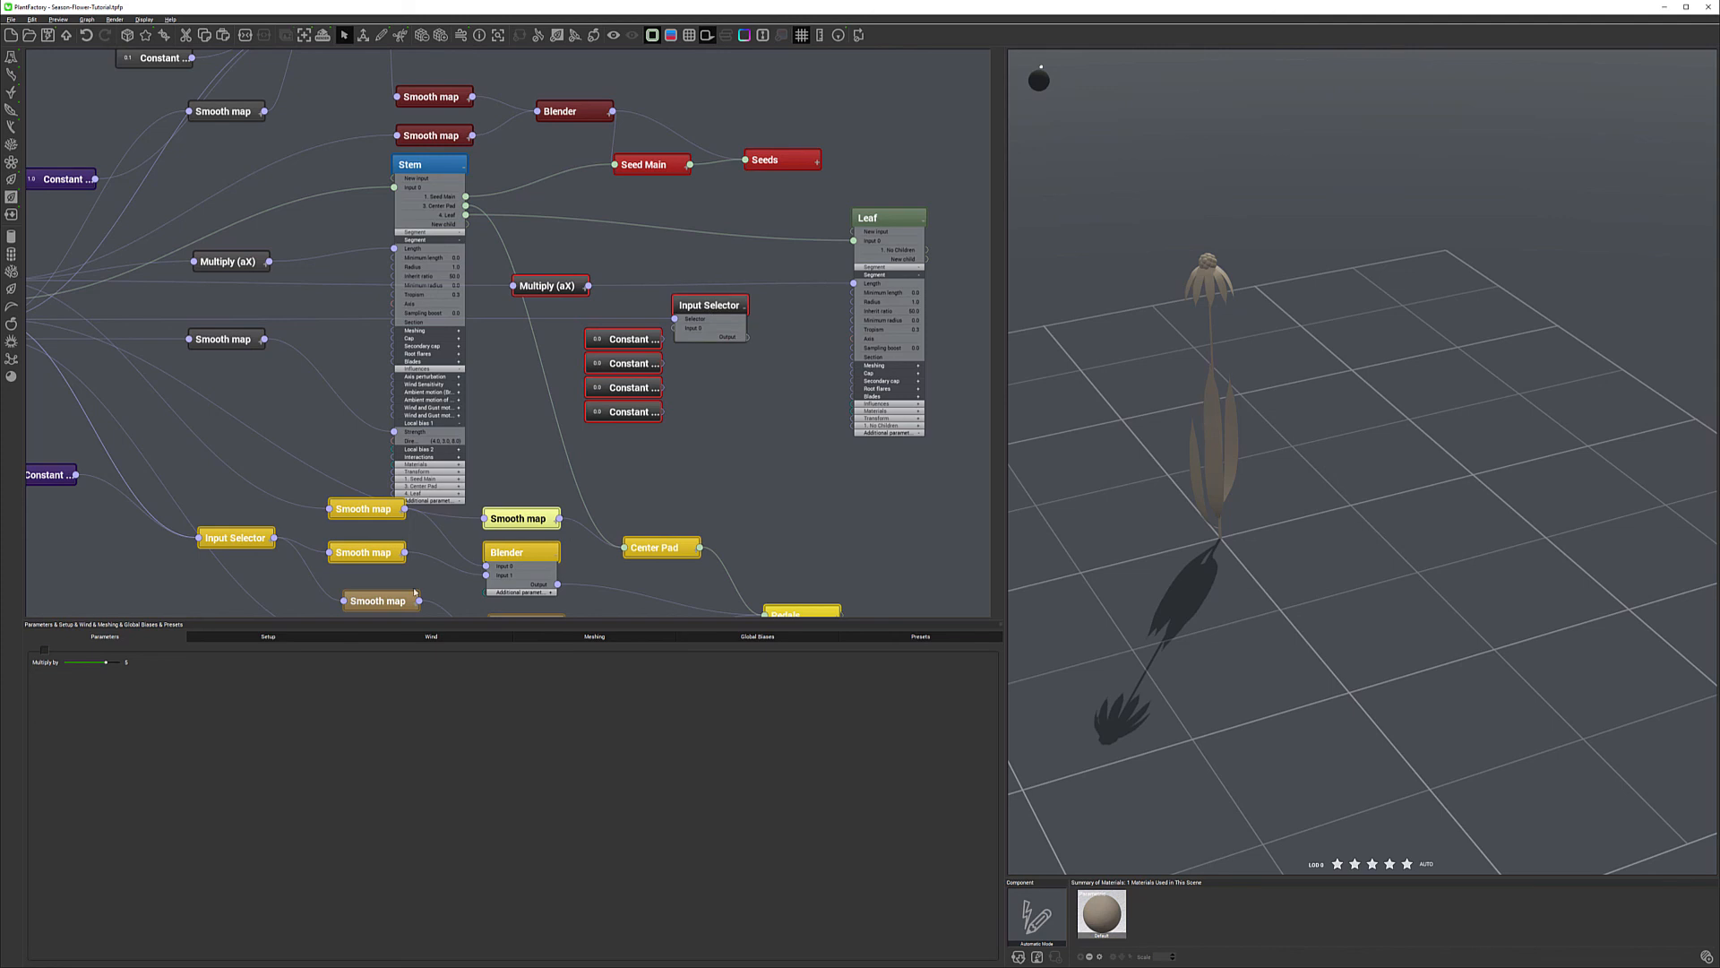
left_click(44, 653)
left_click(566, 346)
Connect the Input Selector's output to the Leaf's Tropism input and shift the green nodes slightly toward the Leaf.
left_click_drag(728, 335, 853, 329)
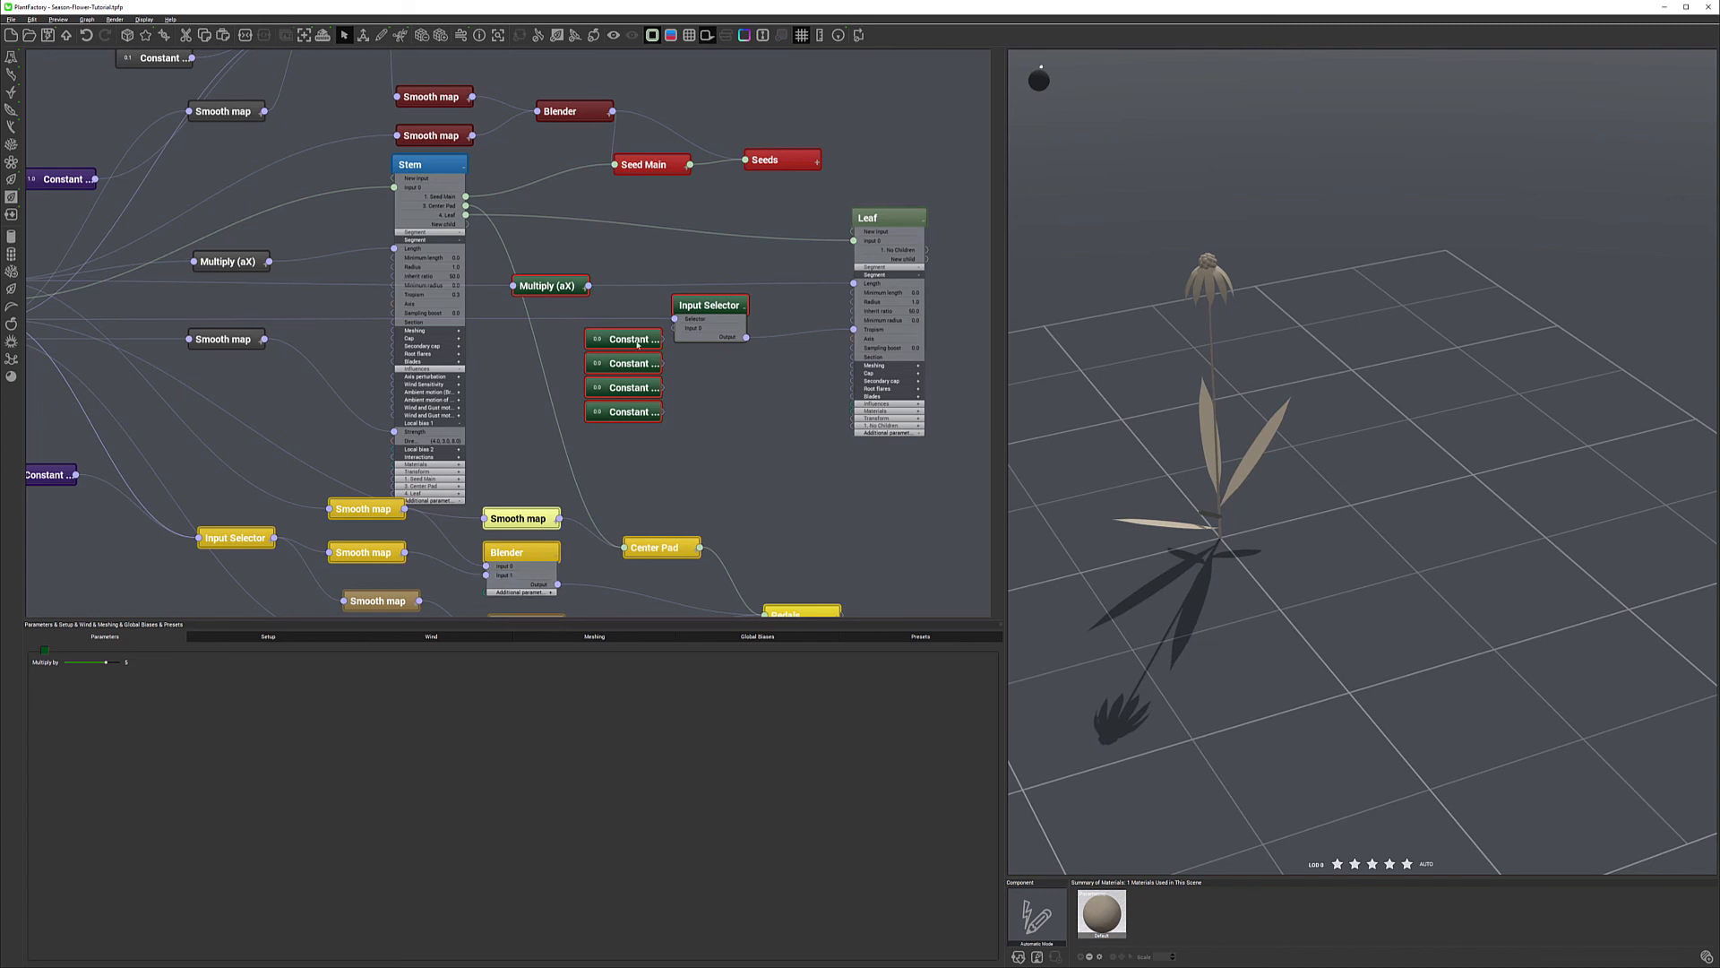
left_click_drag(707, 306, 718, 306)
left_click(748, 407)
Set the first green Constant Number to -0.1, connect it to the Input Selector's Input 0 and shift the Input Selector toward the Leaf.
left_click(645, 340)
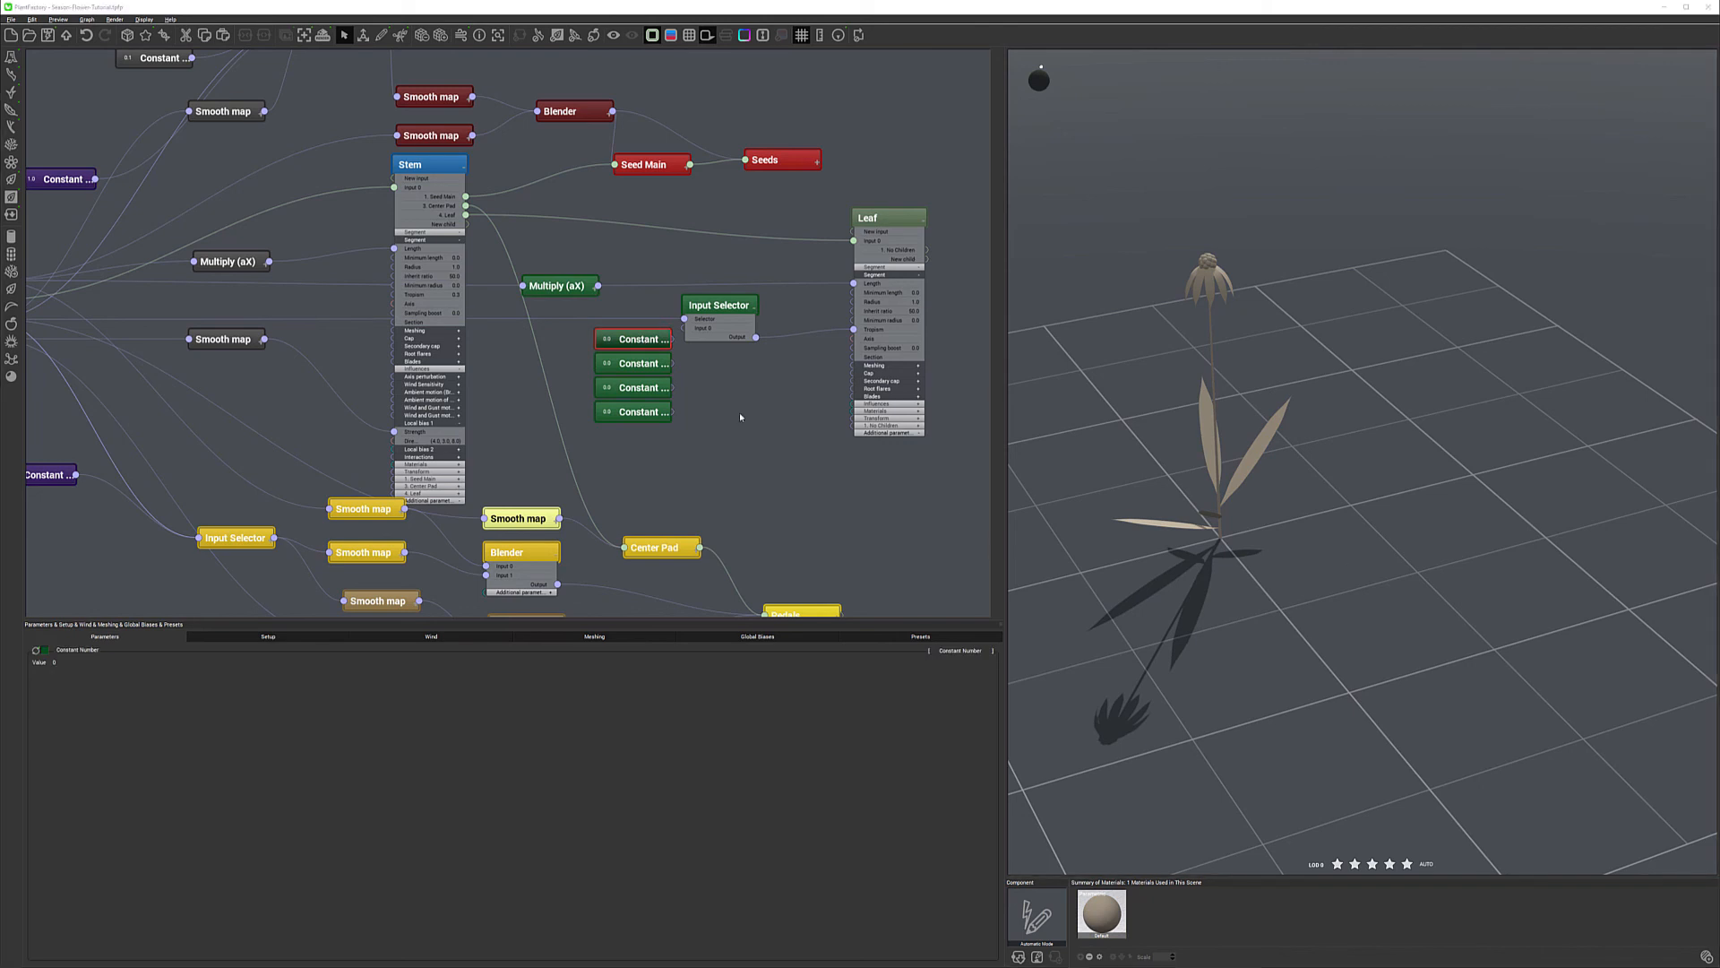
left_click(61, 661)
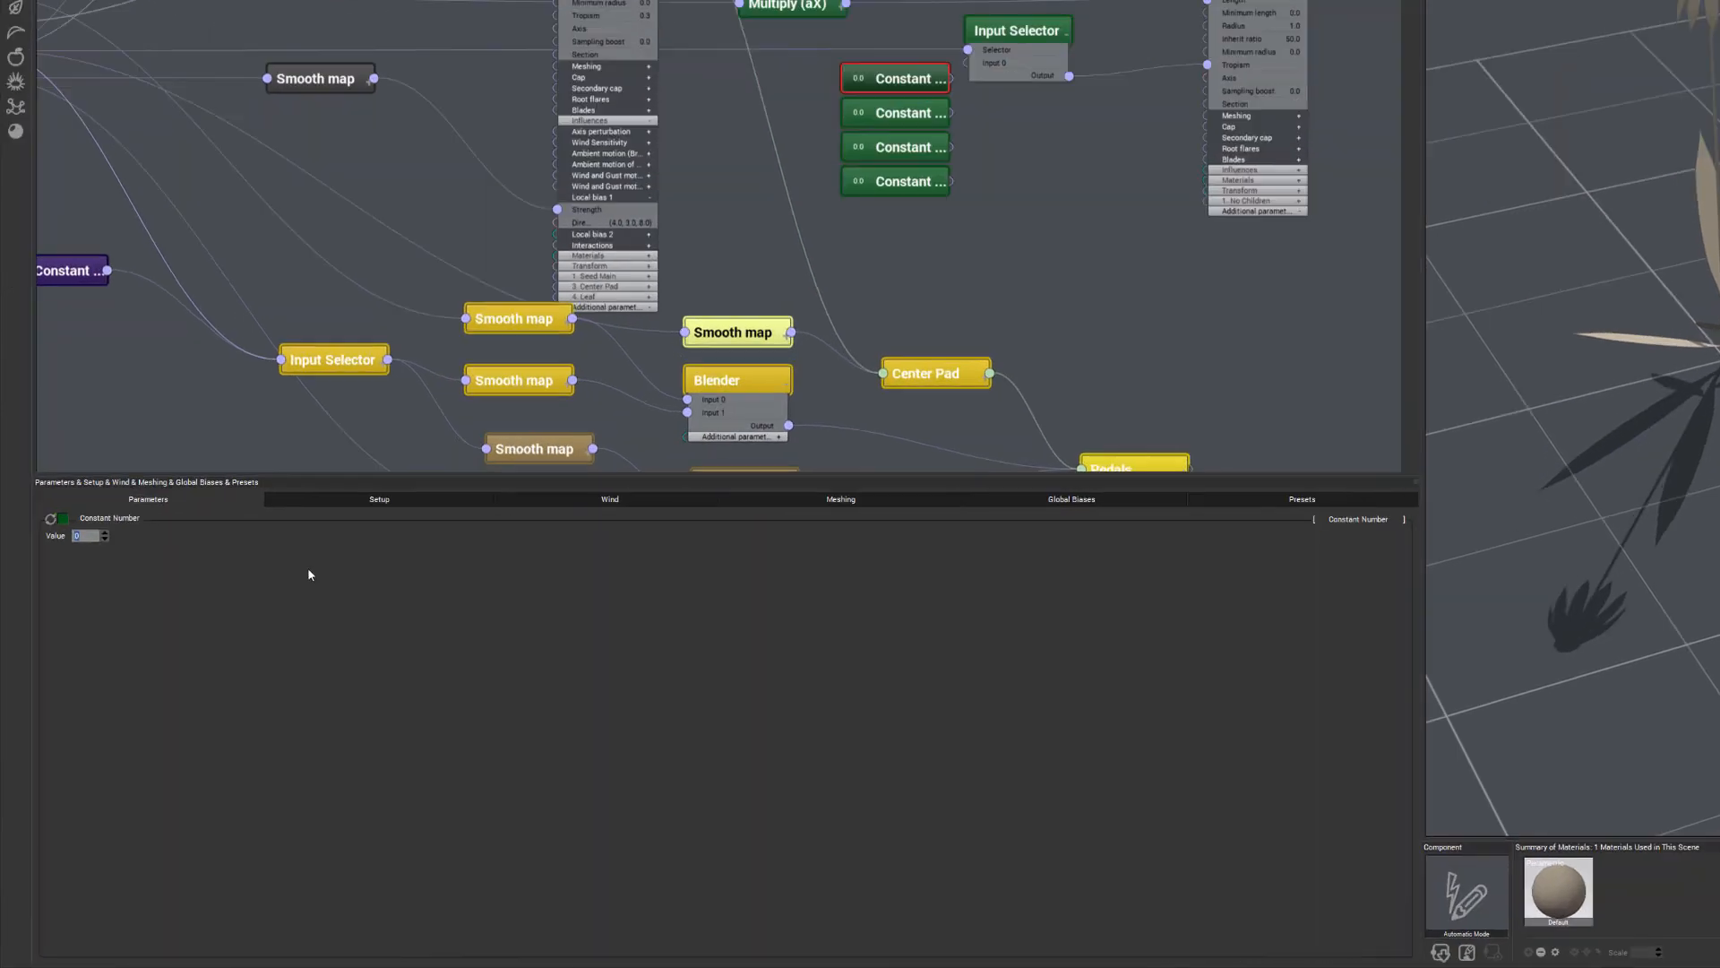
type("-0.1")
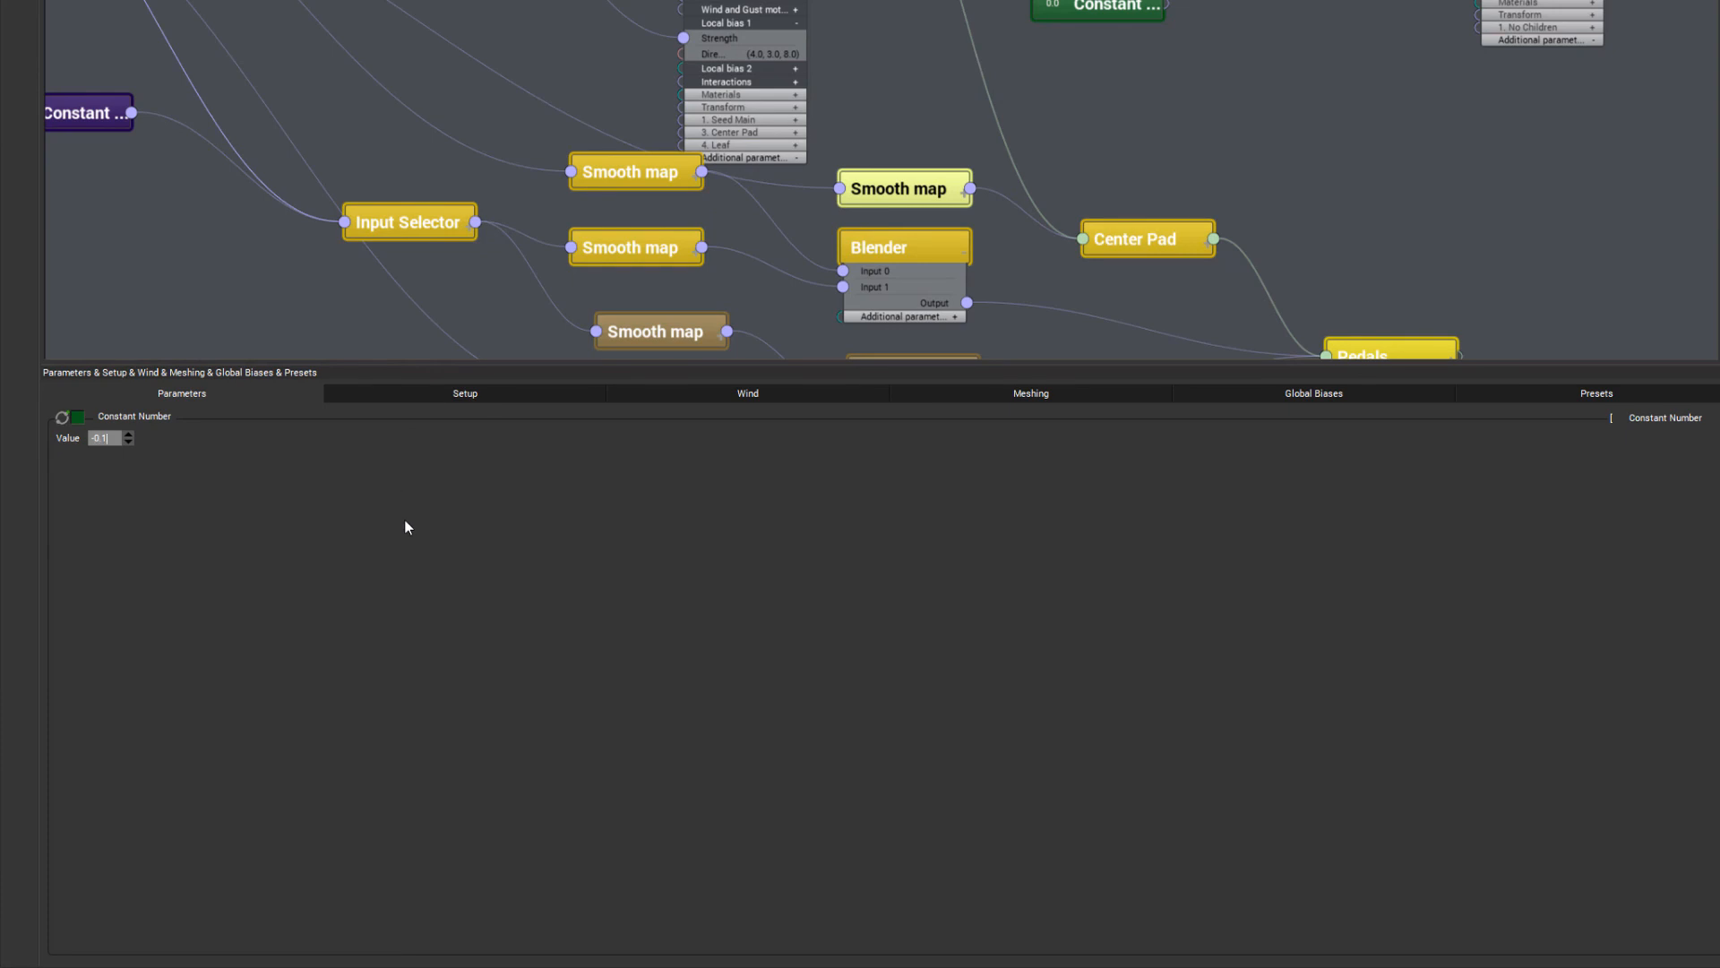
key("Return")
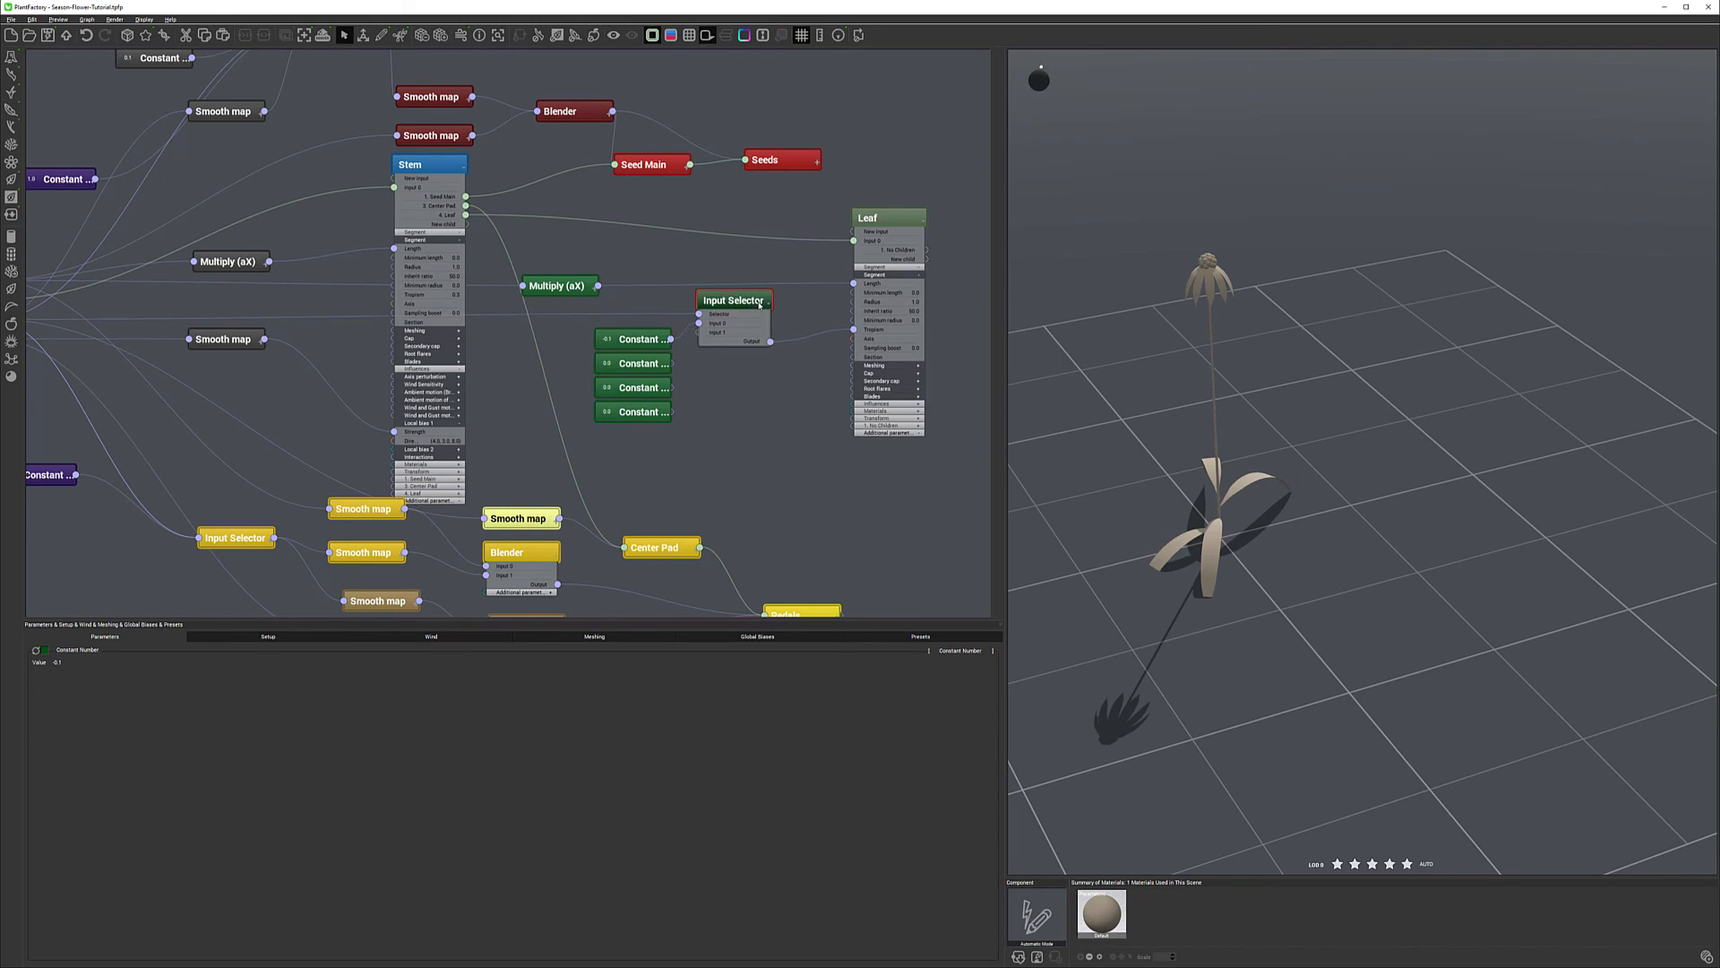
left_click_drag(759, 305, 765, 309)
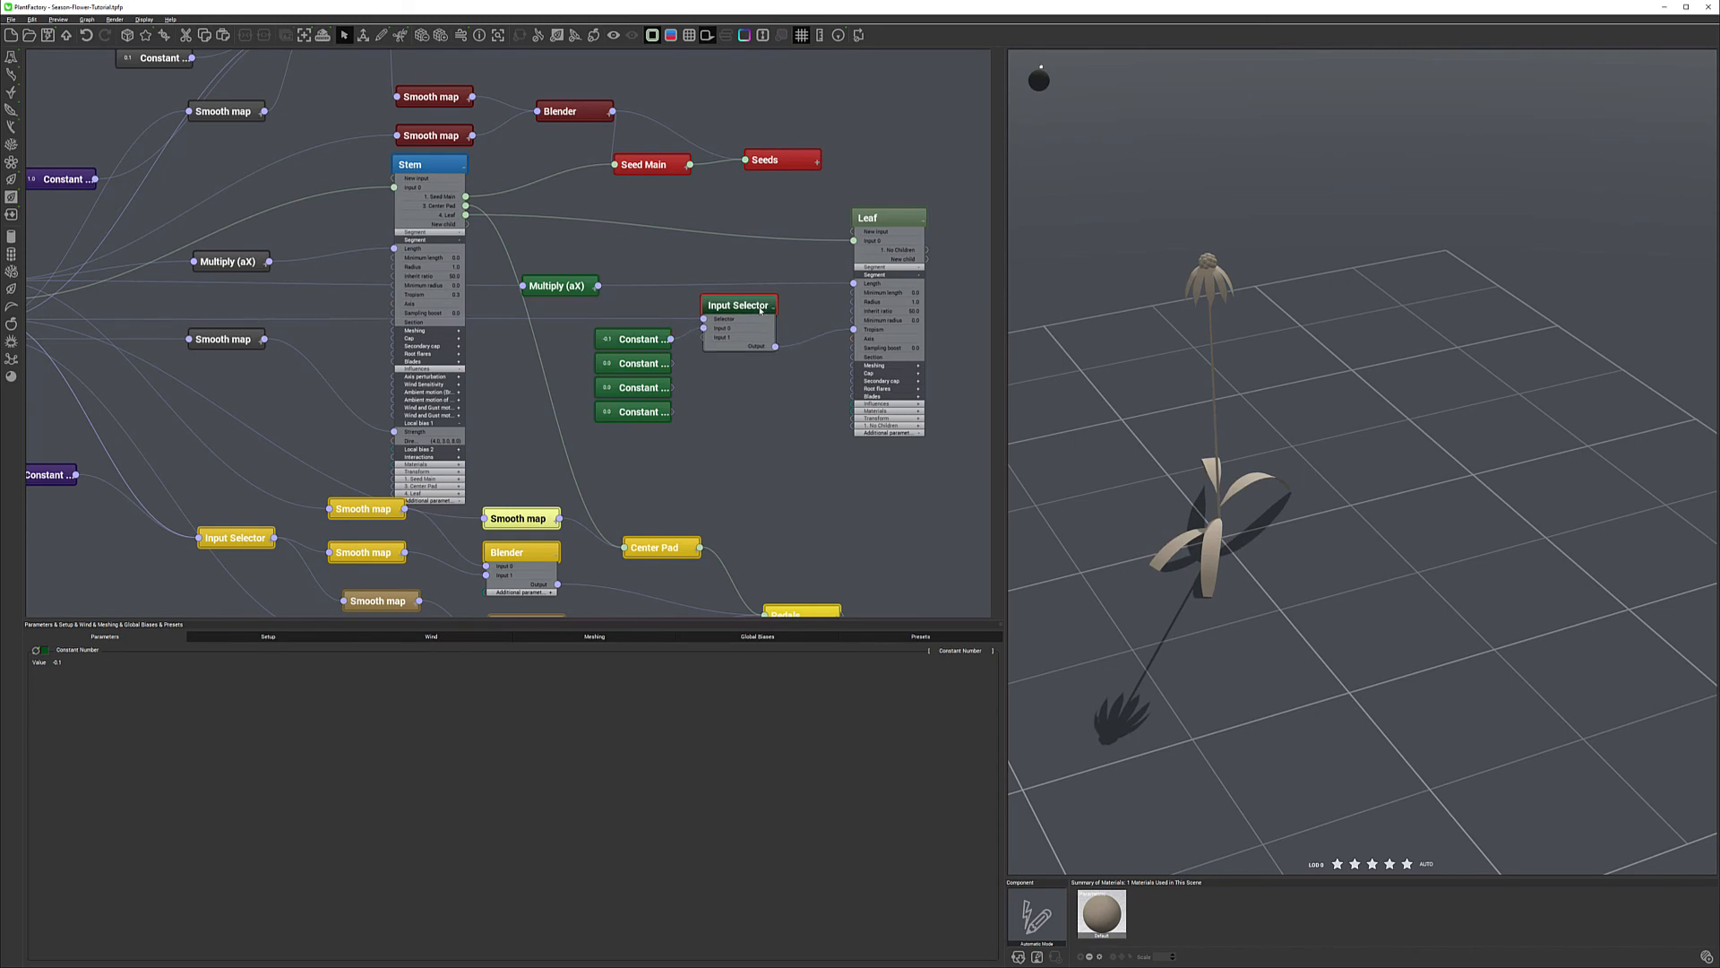
Vary the plant's Season from 0% toward spring to check how the leaves bend.
left_click(268, 636)
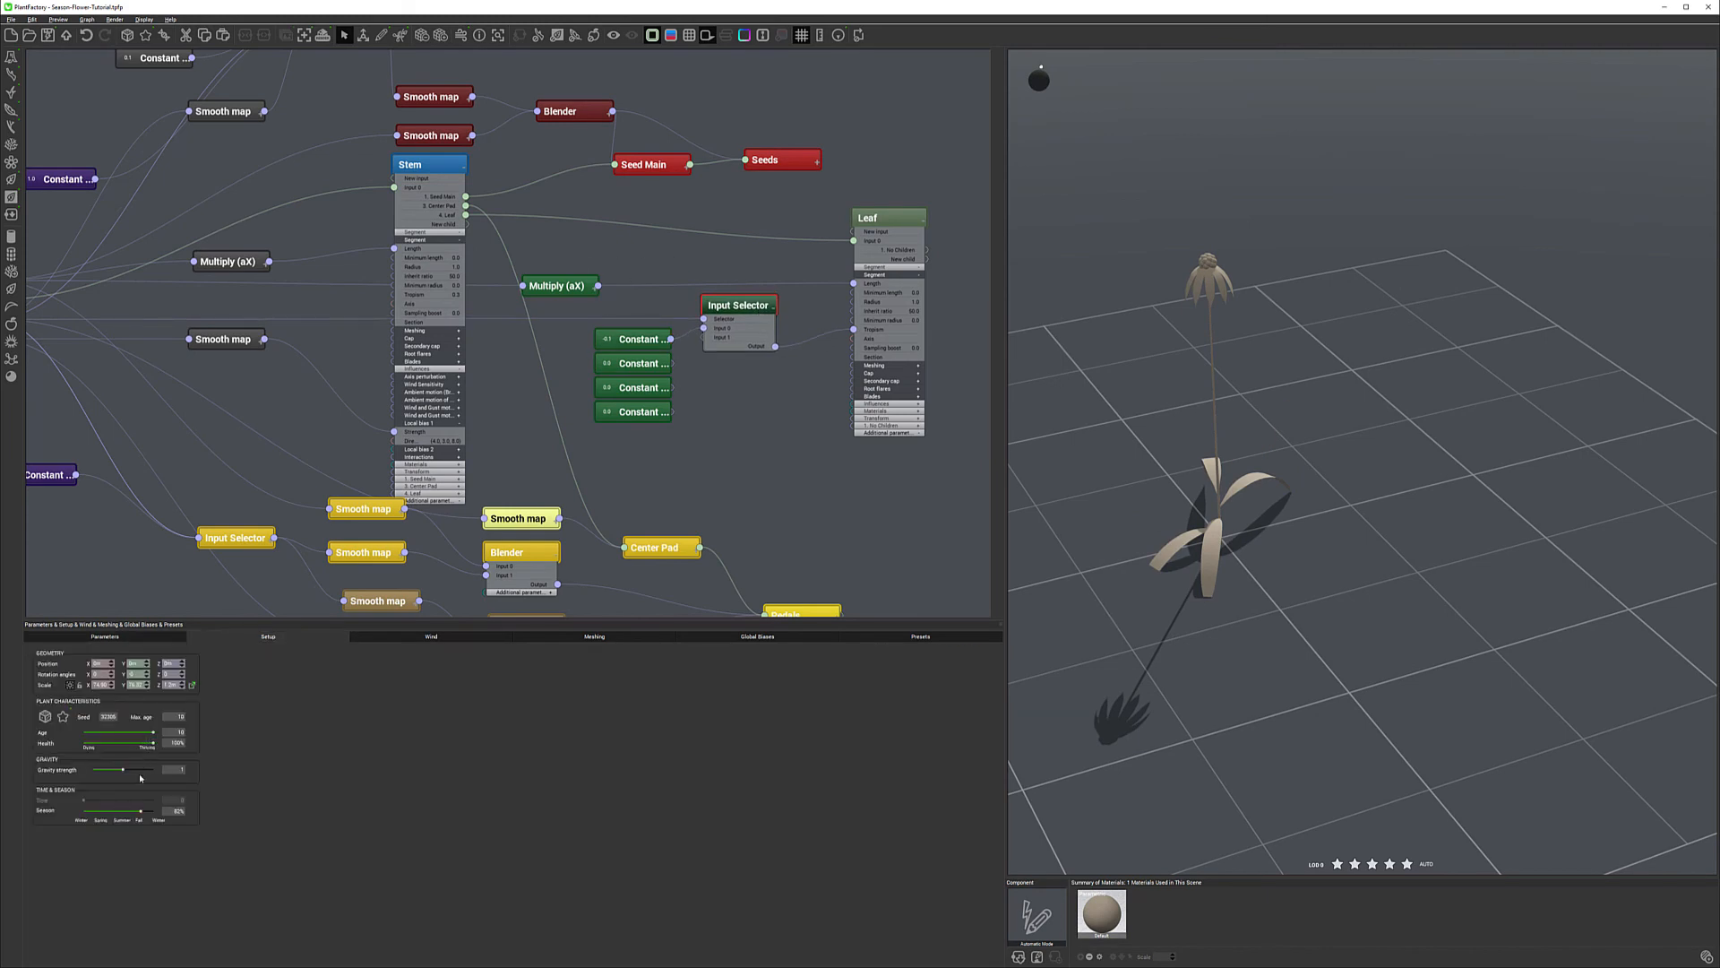
left_click_drag(141, 810, 82, 811)
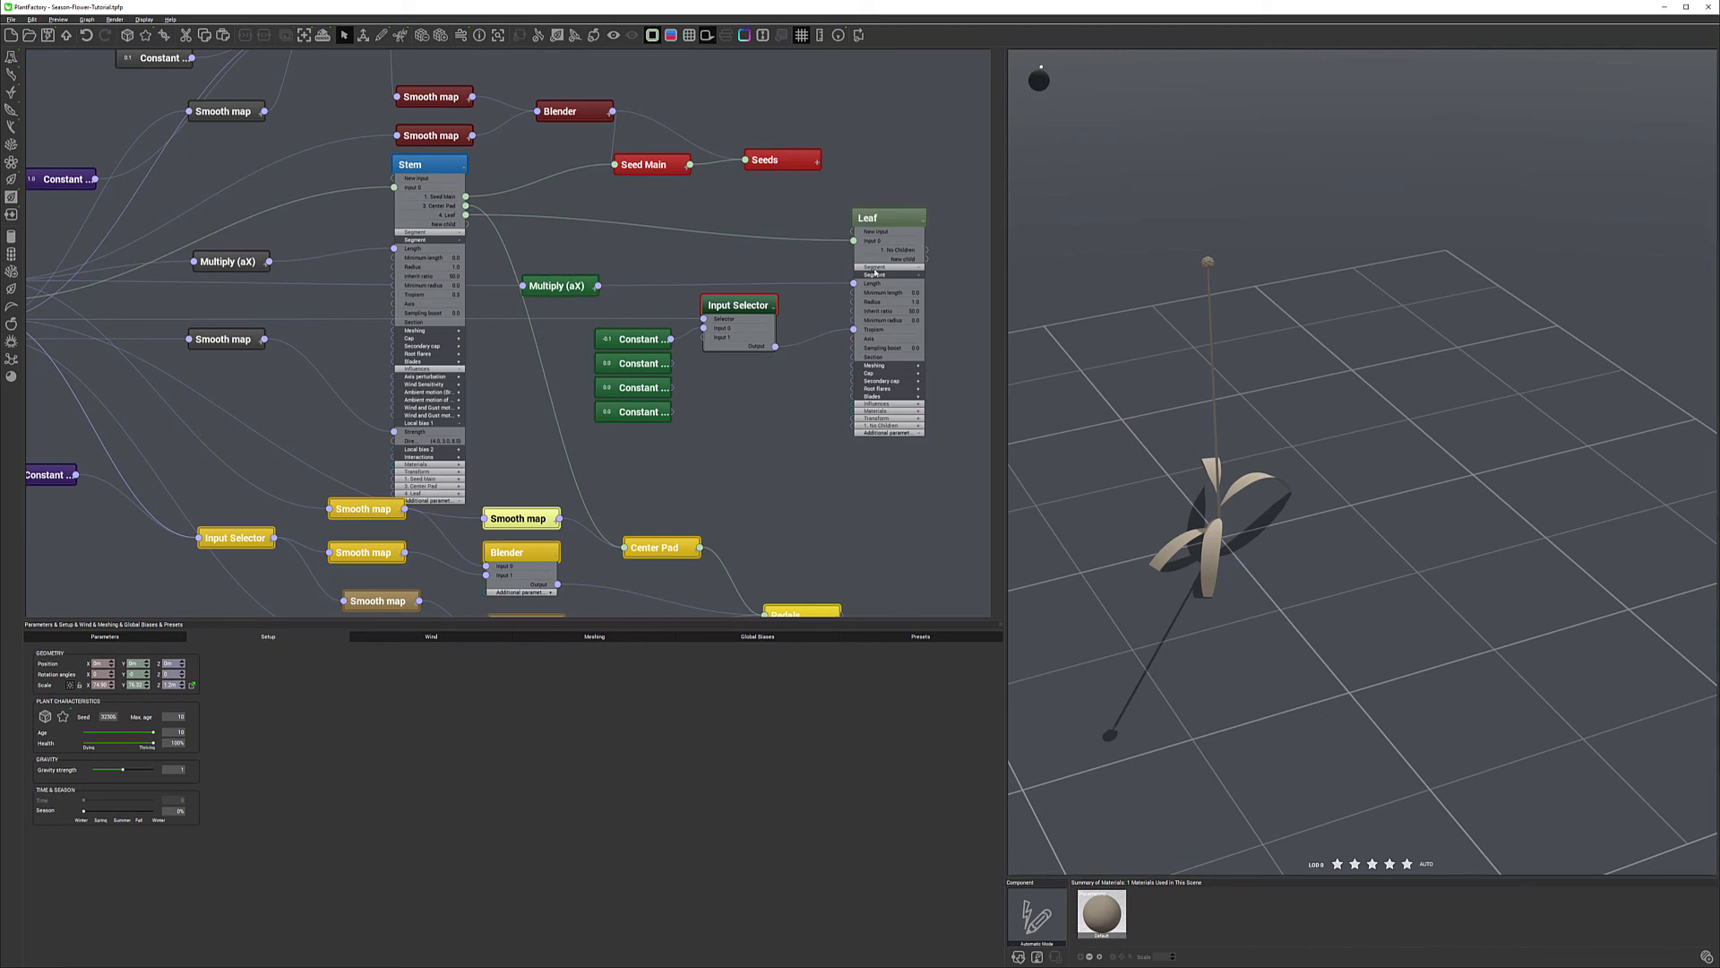
left_click_drag(95, 811, 105, 811)
Connect the second green Constant Number to the Input Selector's Input 1 and set the Season to 29%.
left_click_drag(670, 363, 703, 337)
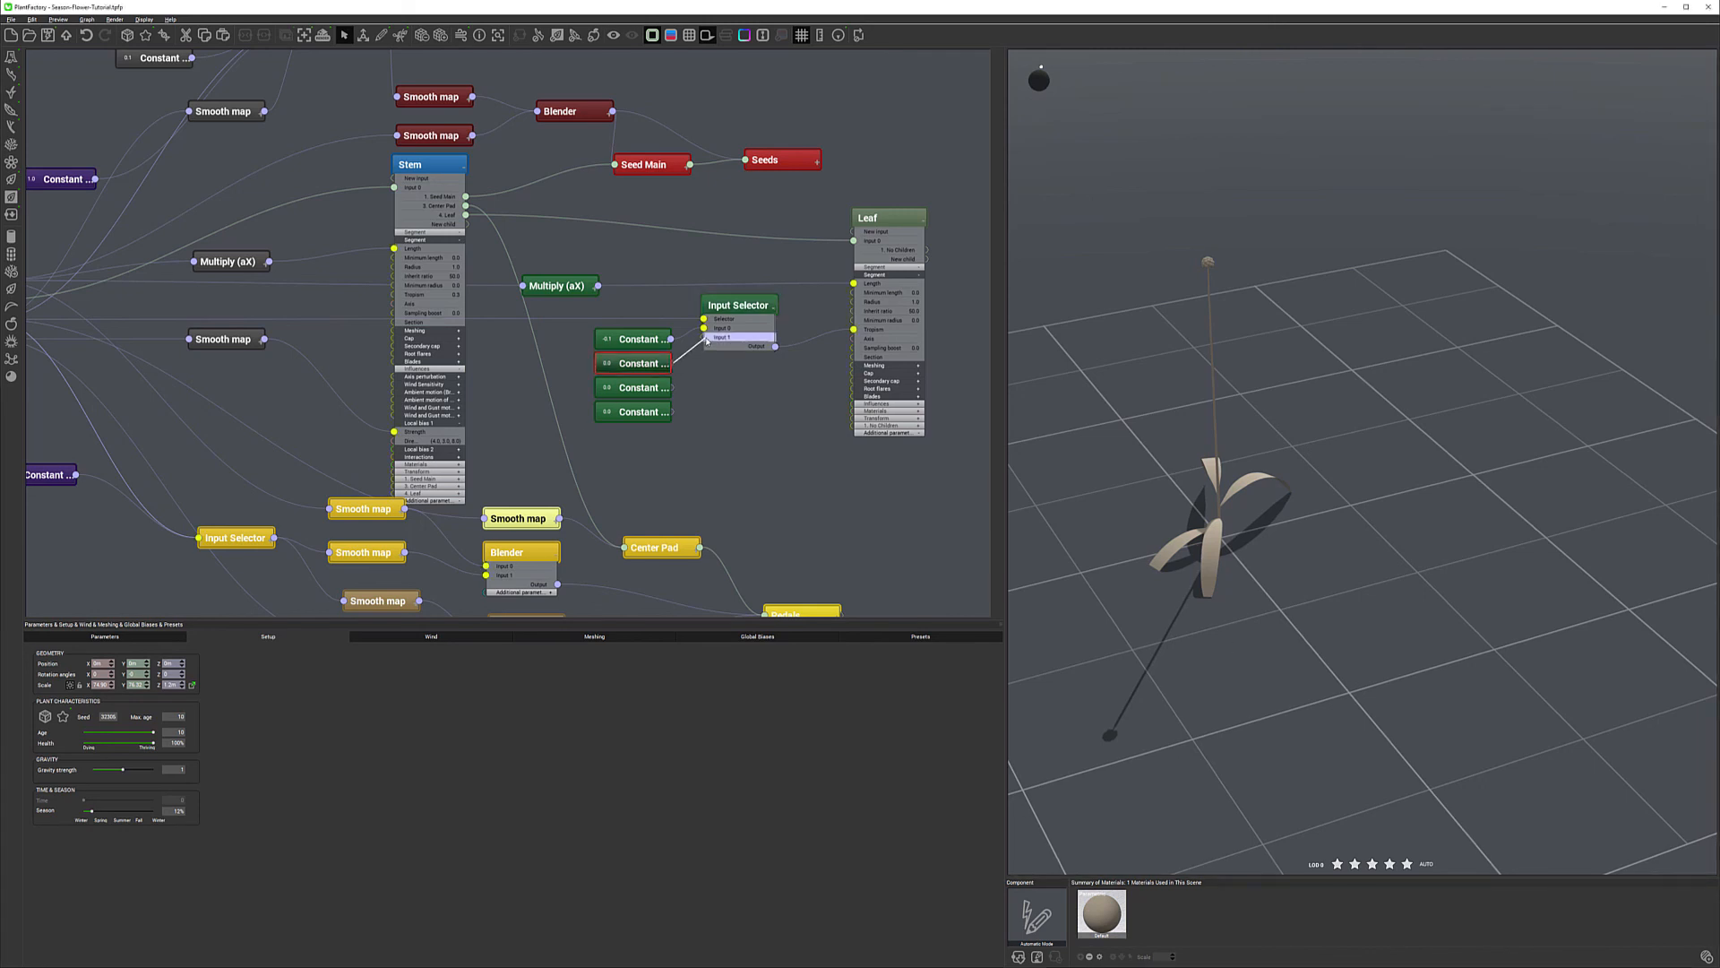
left_click(268, 636)
left_click_drag(103, 810, 115, 811)
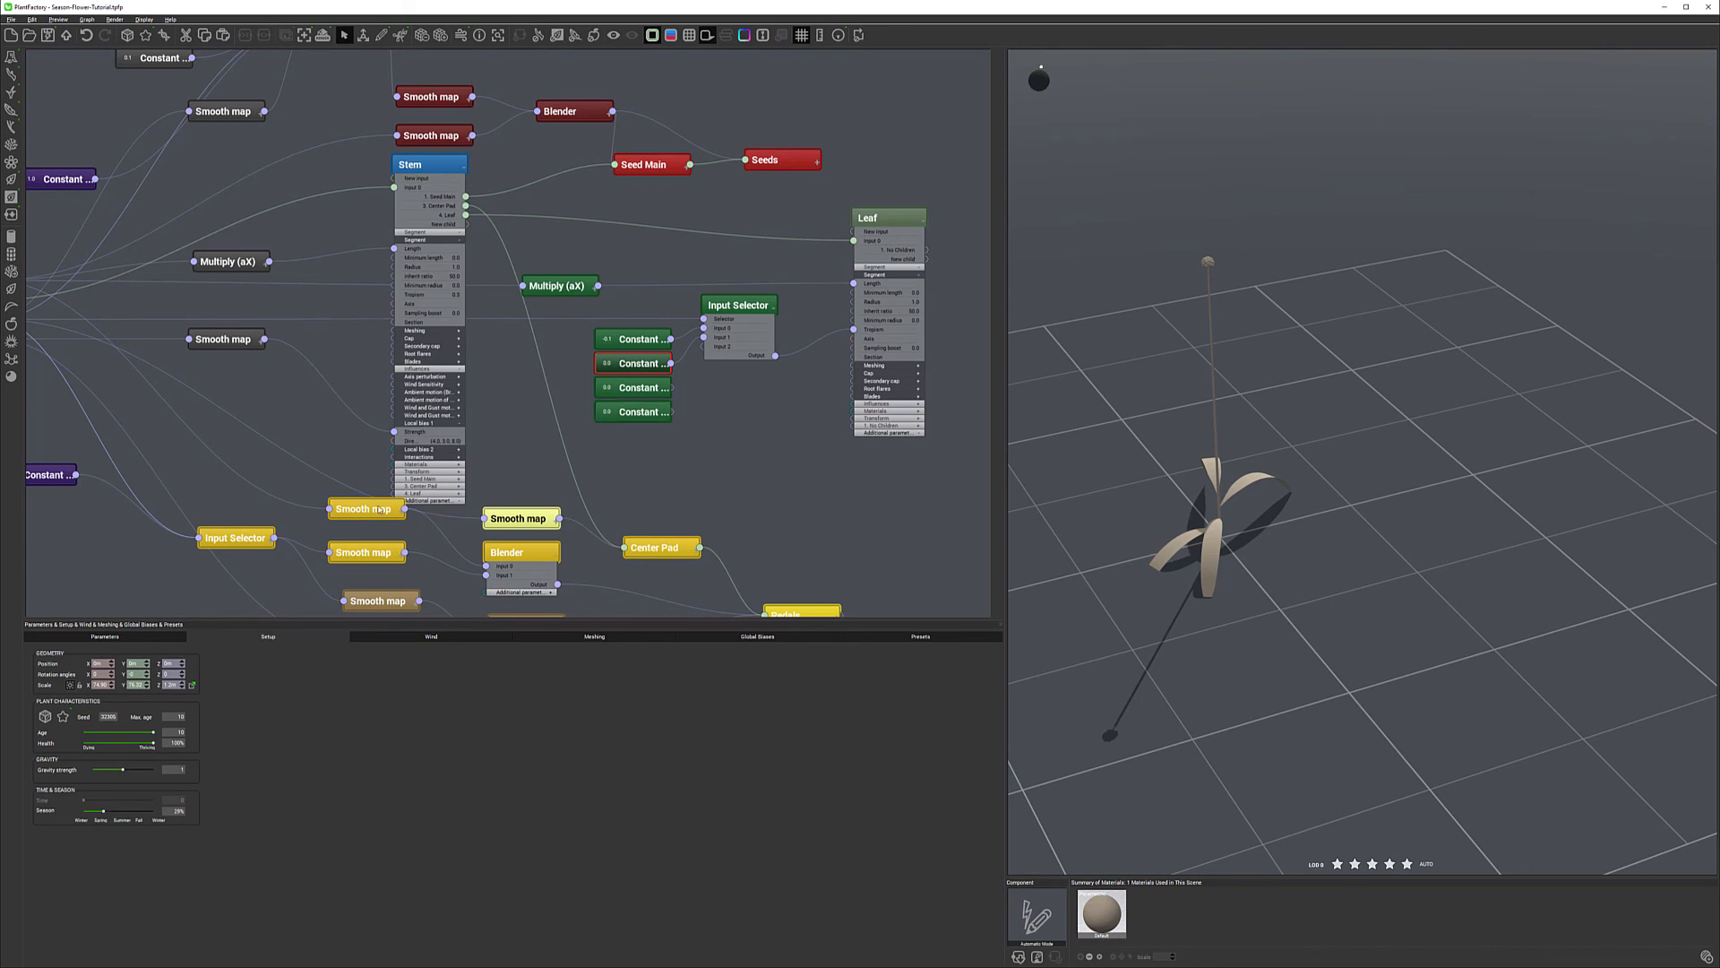
Set the second and third green Constant Number nodes to 0.1.
left_click(135, 635)
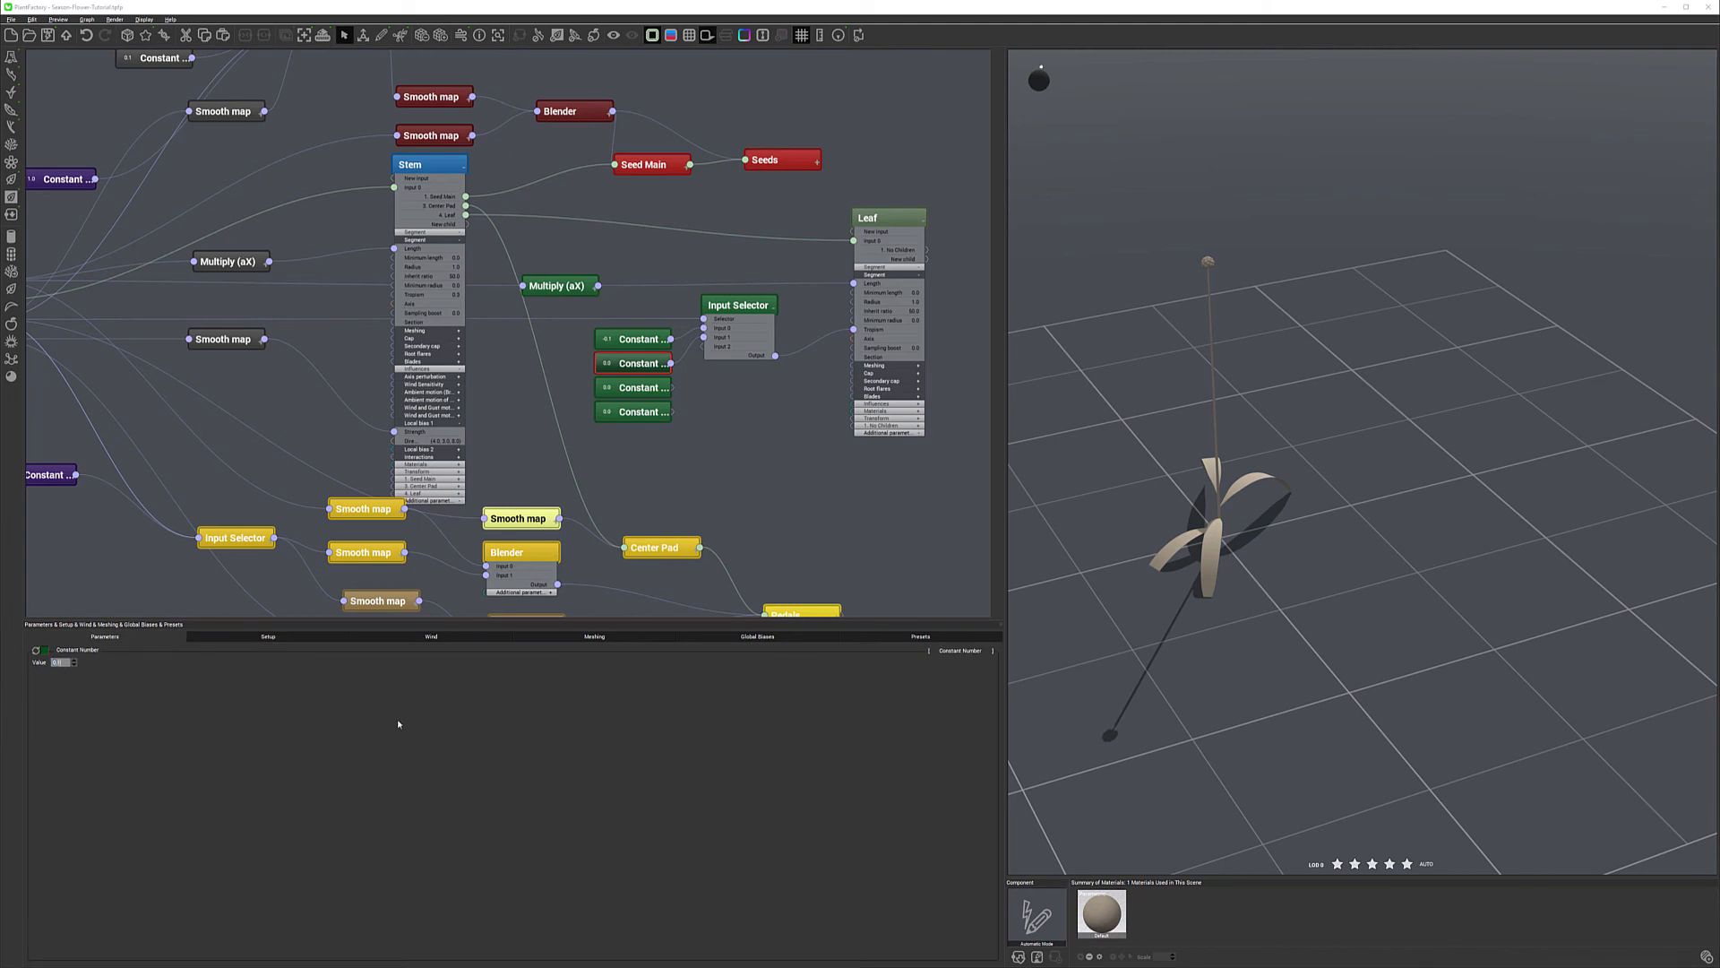
left_click(638, 387)
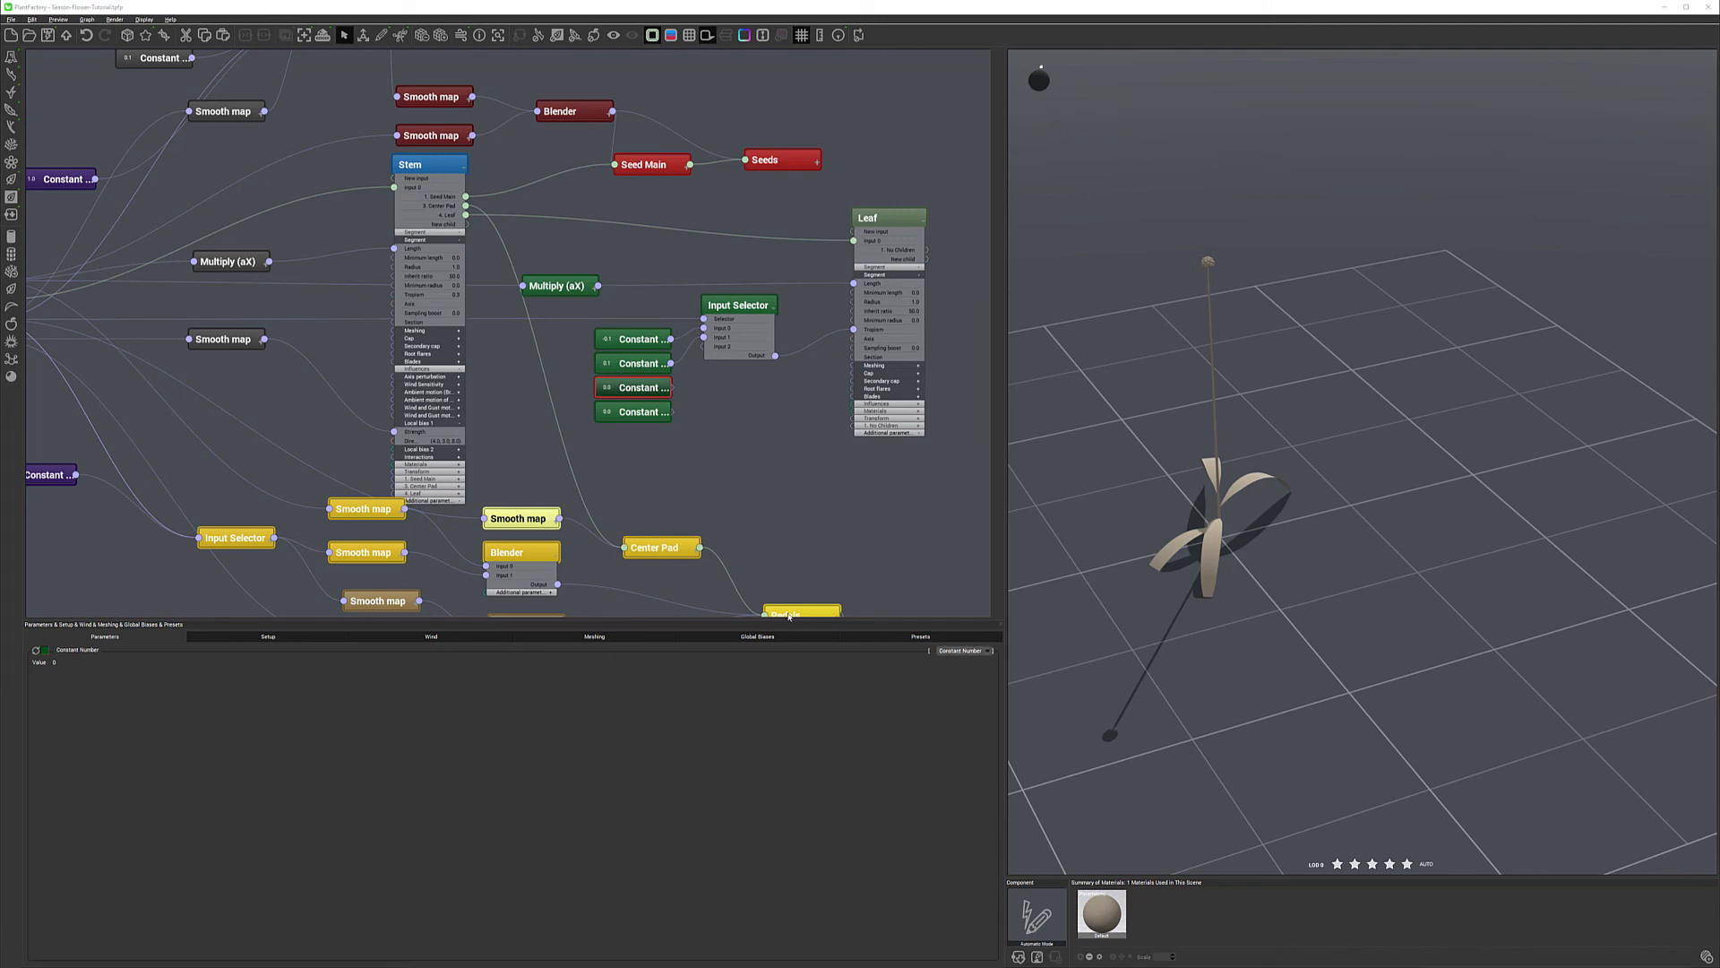
left_click(59, 662)
Set the fourth green Constant Number to 0.01 and connect the third and fourth constants to the Input Selector's next free inputs.
left_click(634, 413)
left_click(58, 662)
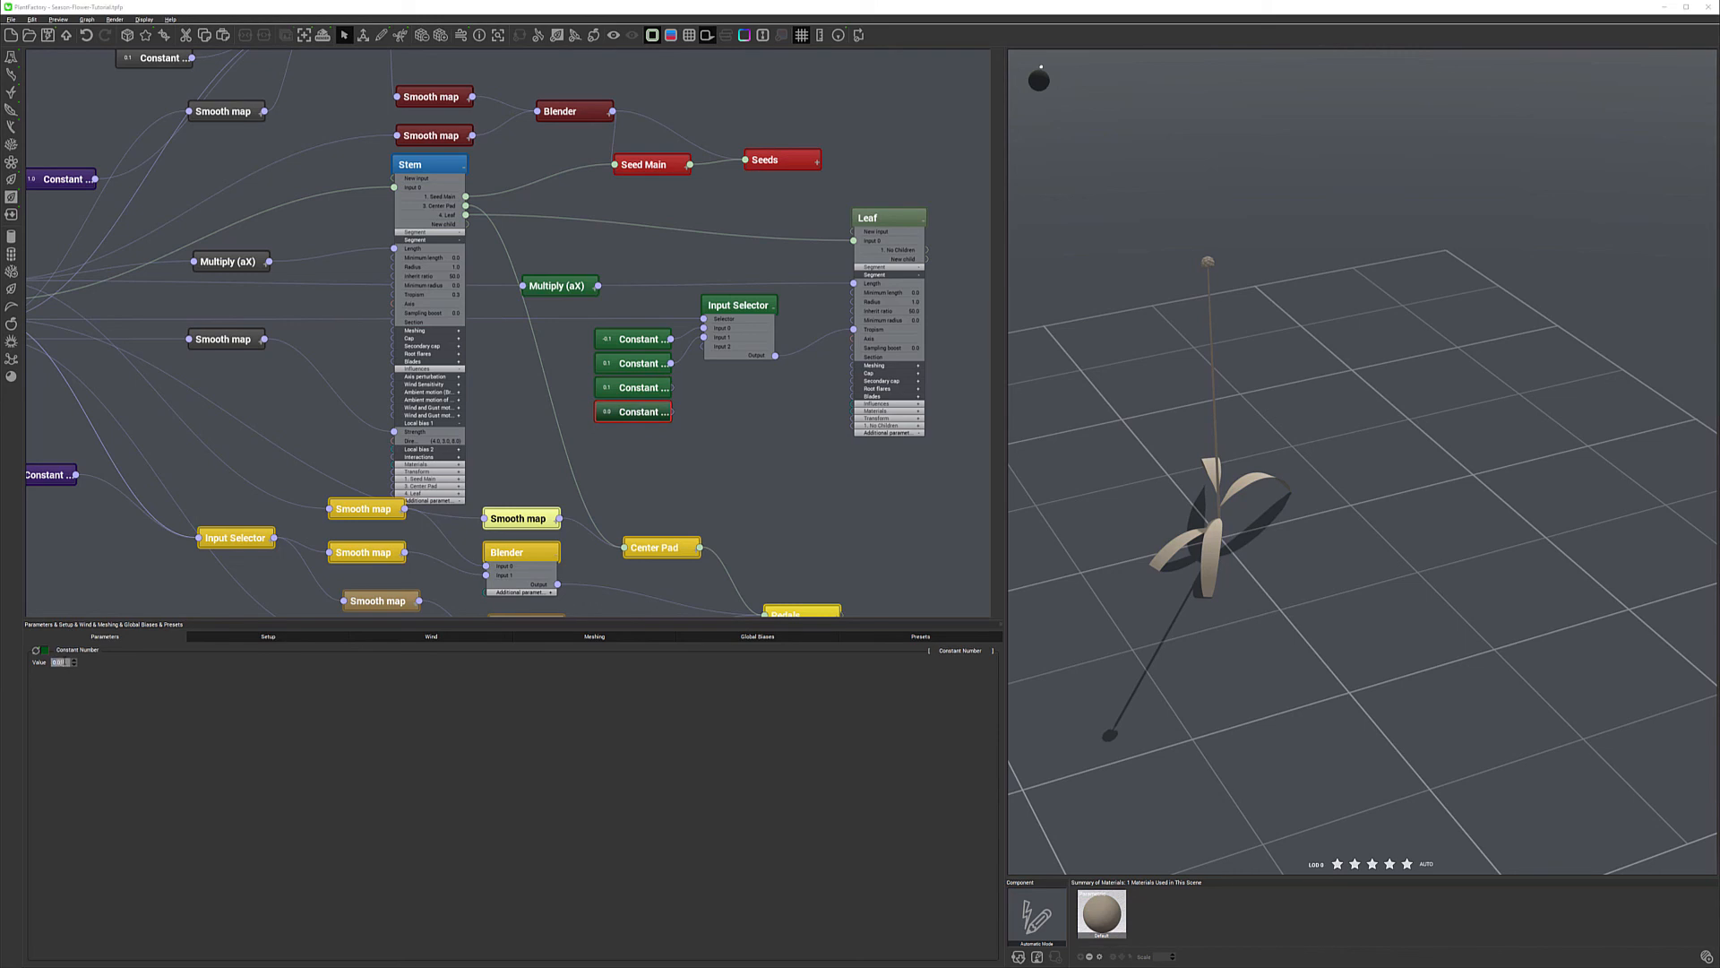
type("0.01")
key("Return")
left_click_drag(674, 388, 704, 356)
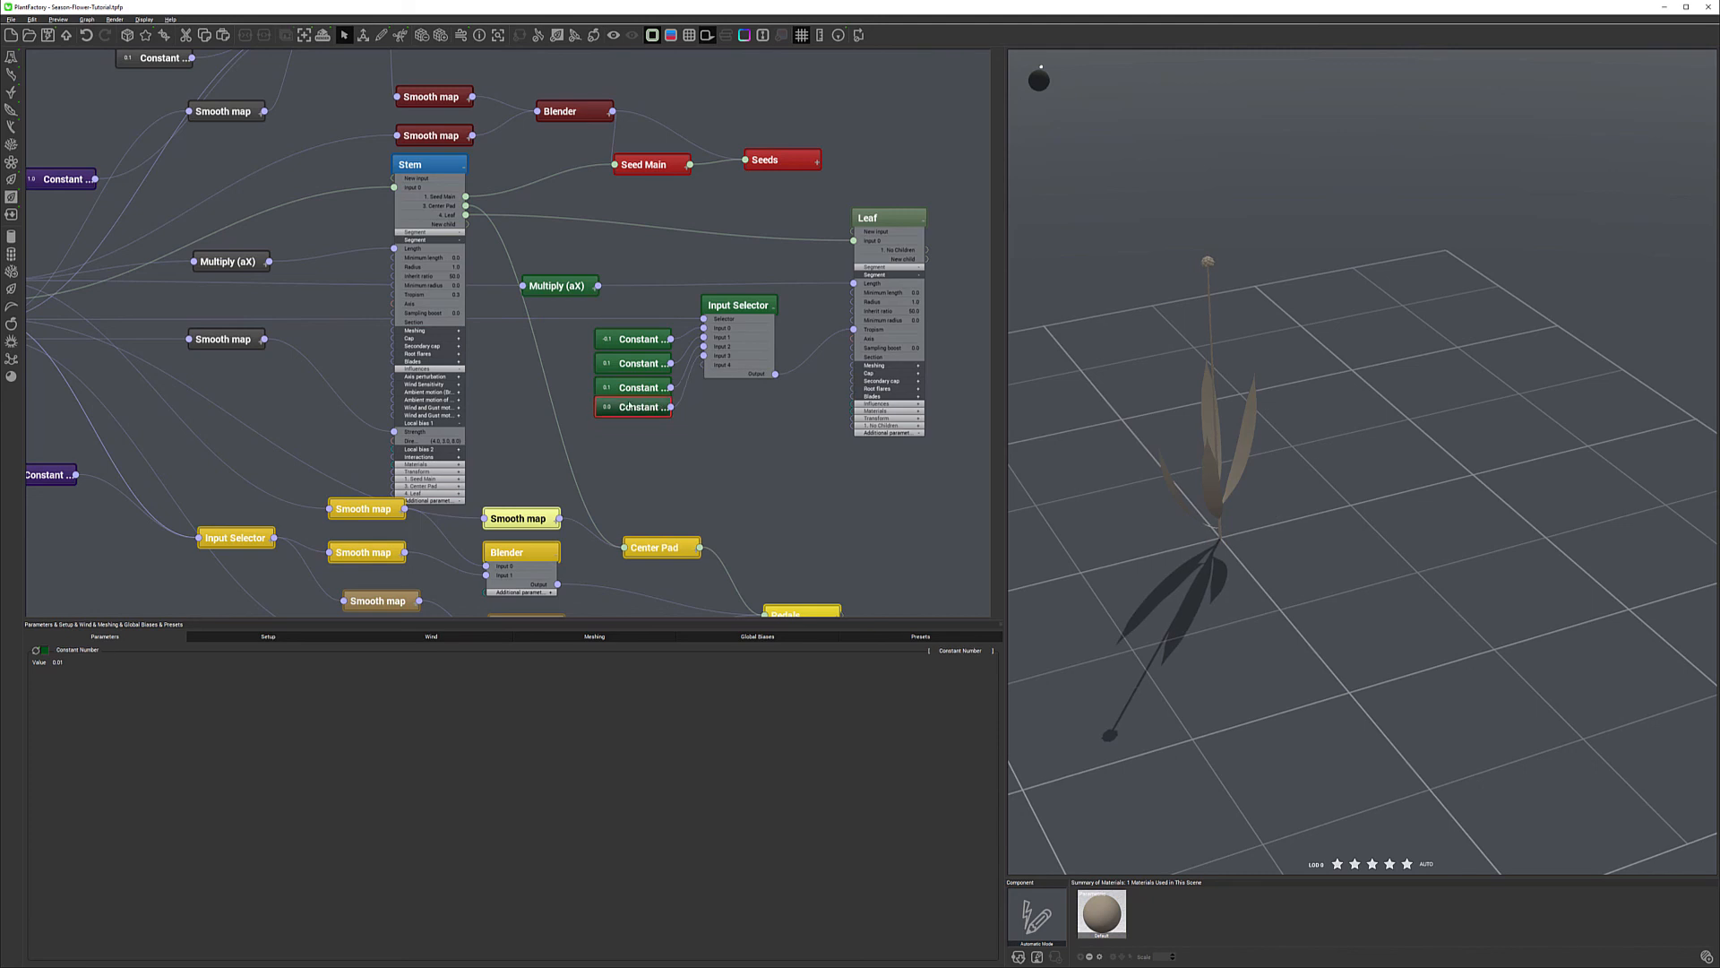
Sweep the Season through summer and back to 0% while examining the leaf bending up close.
scroll(1250, 507, "up", 2)
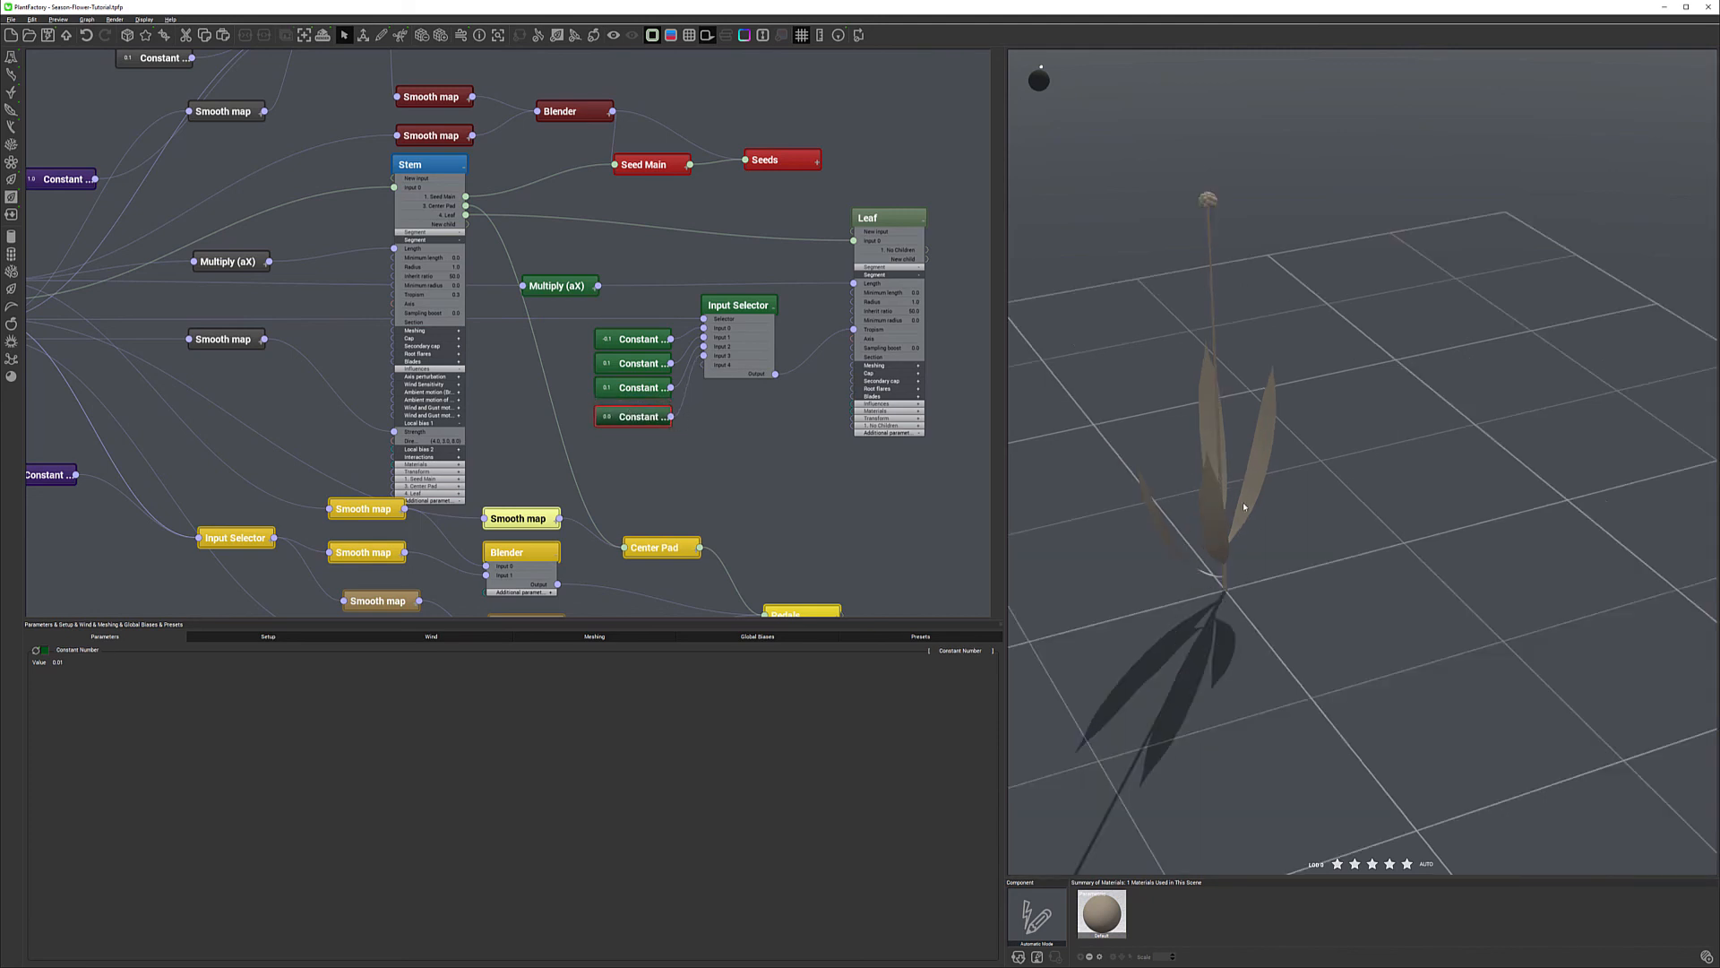
left_click(259, 637)
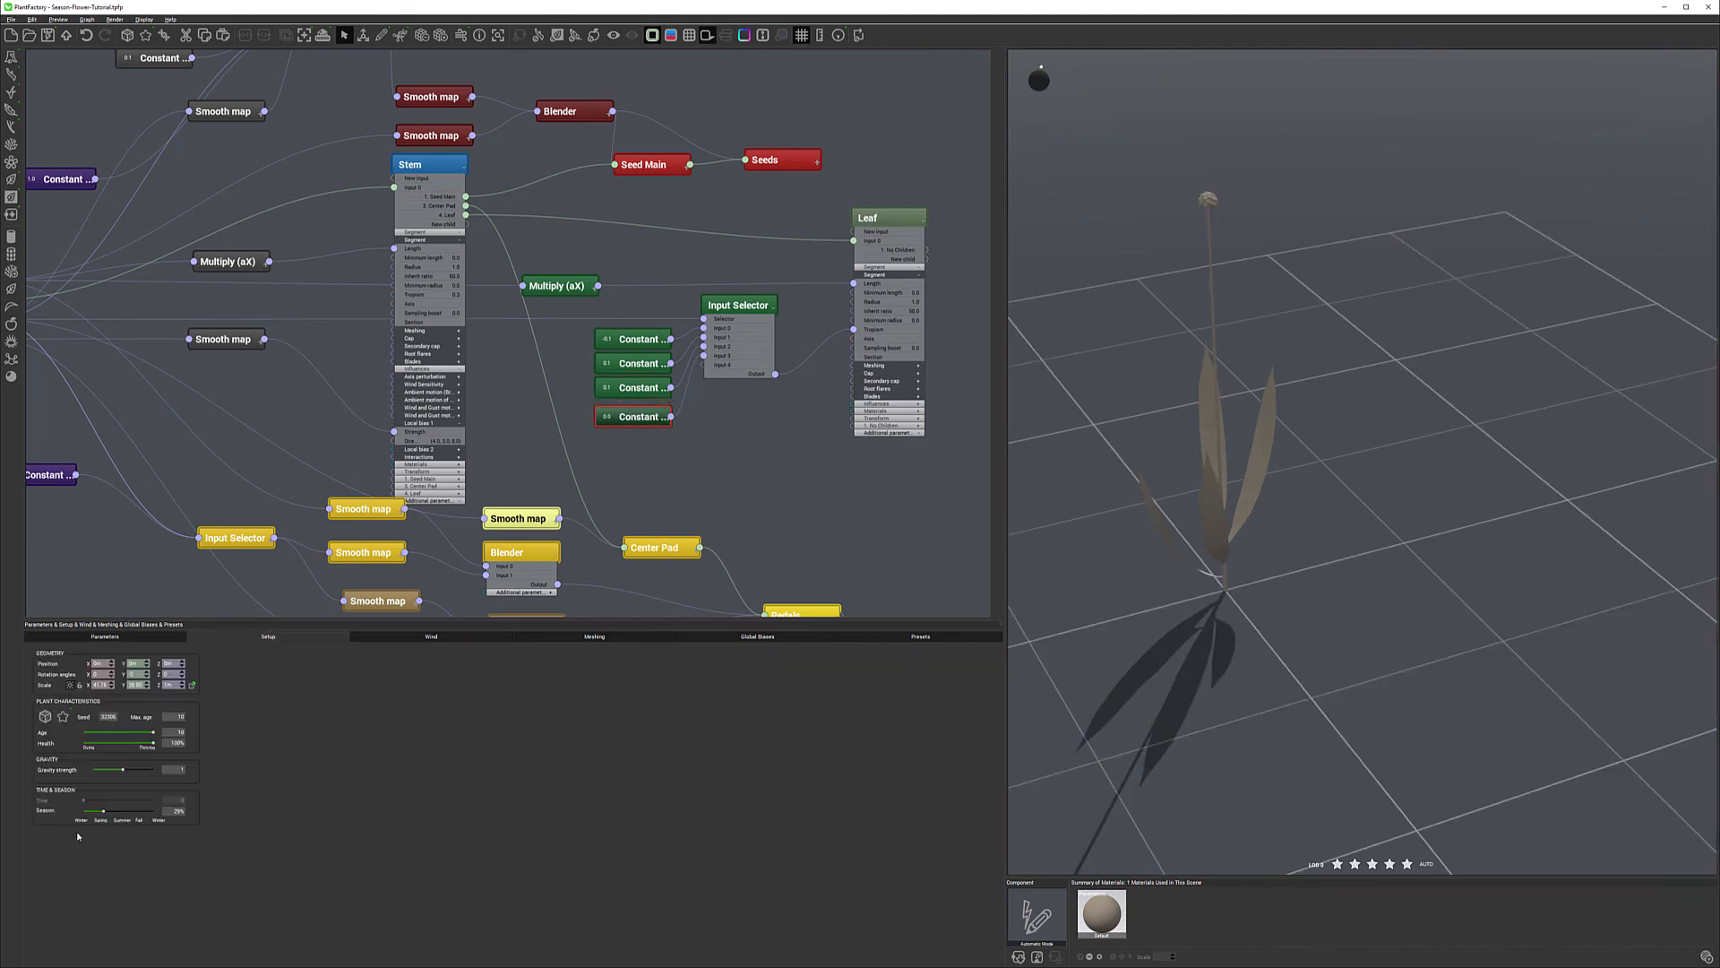
mouse_move(104, 812)
left_mouse_down()
mouse_move(85, 811)
mouse_move(164, 819)
mouse_move(127, 807)
left_mouse_up()
left_click_drag(121, 809, 89, 810)
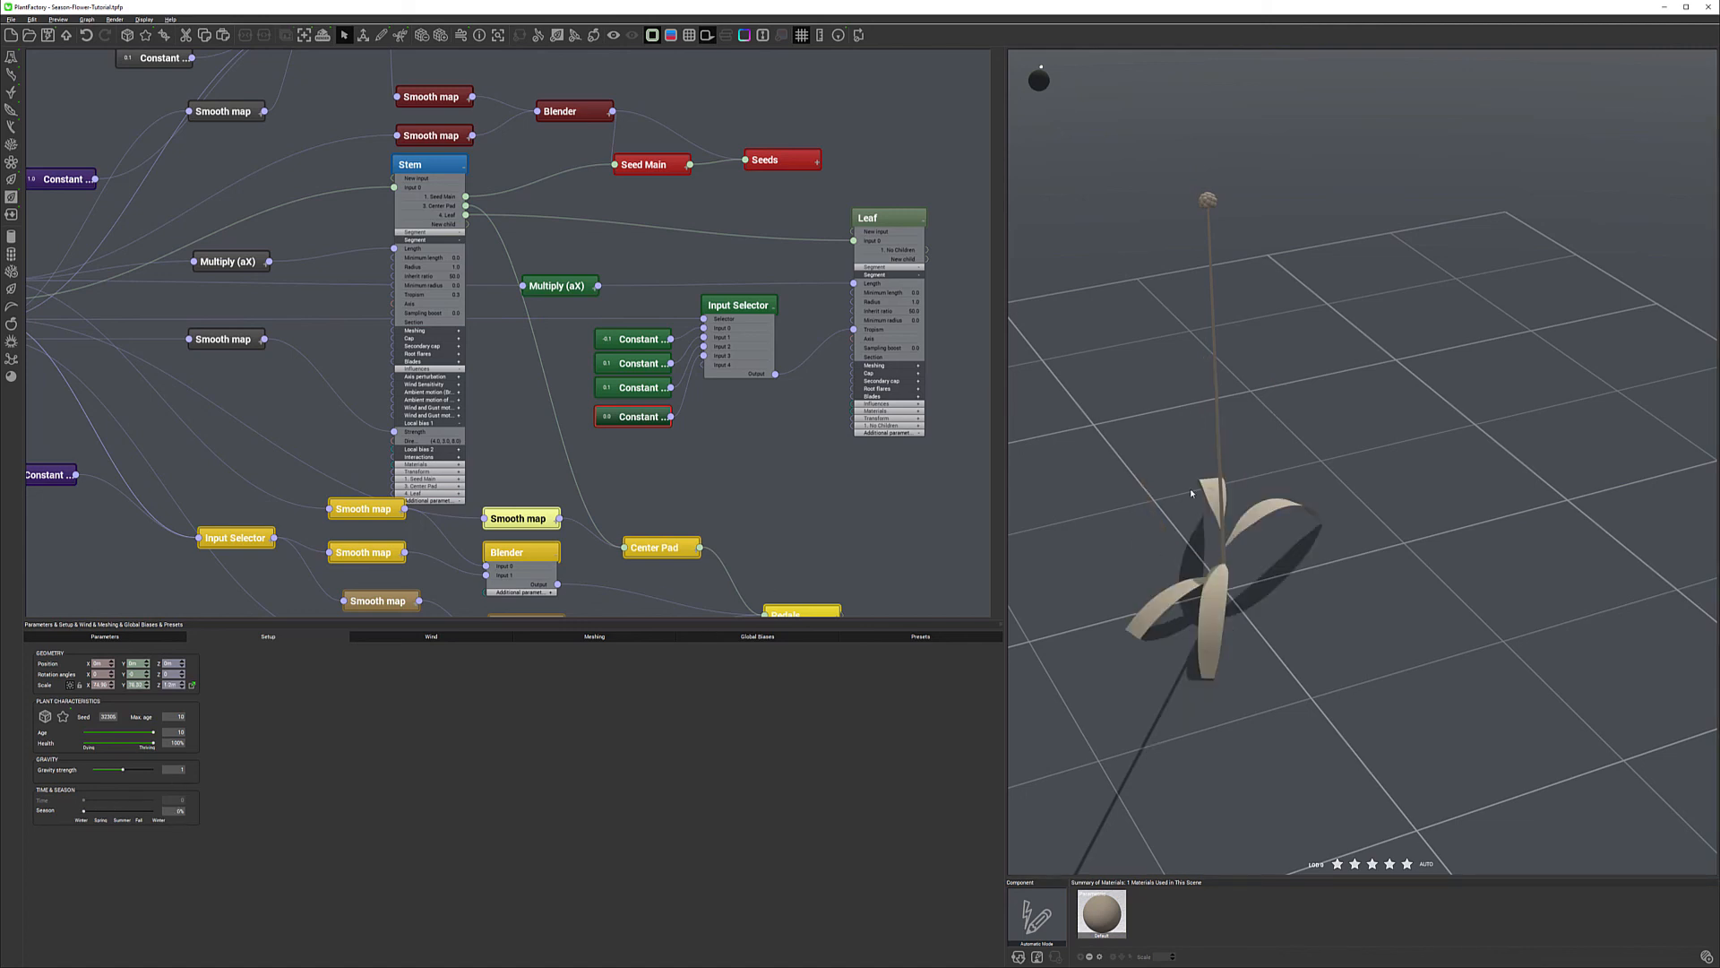
Move the Leaf's green Multiply (aX) node slightly up toward the Leaf and add a Blender node below it.
middle_click_drag(798, 469, 844, 482)
middle_click_drag(601, 408, 644, 414)
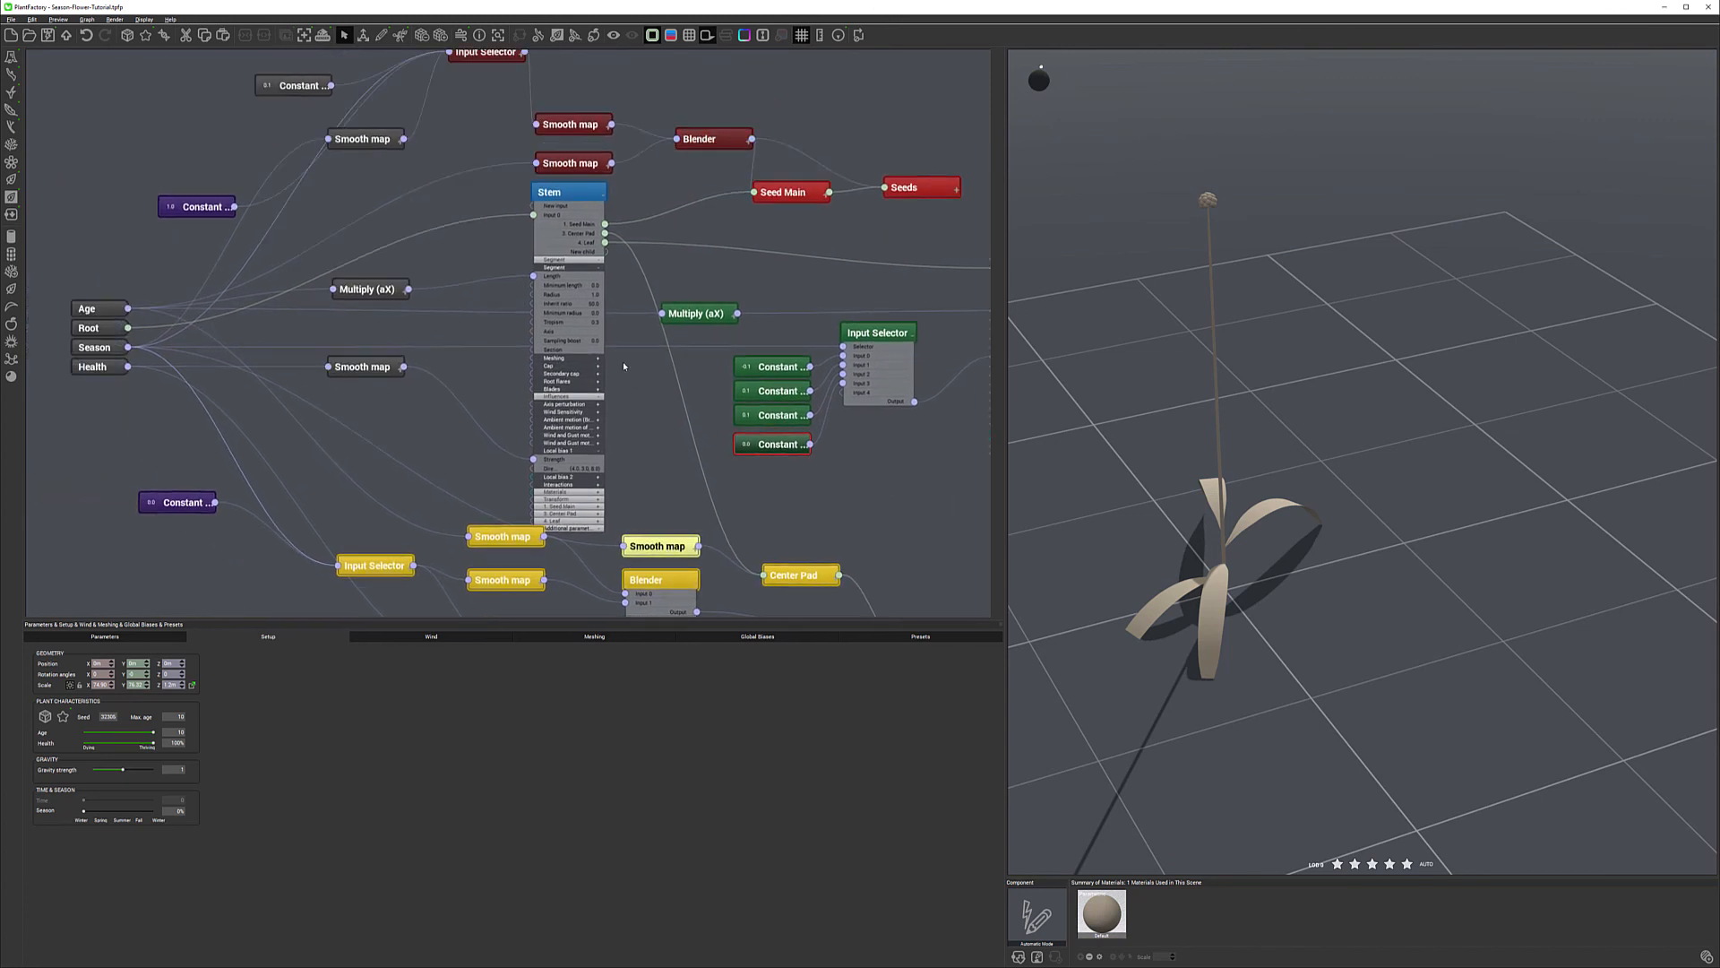
middle_click_drag(761, 288, 692, 328)
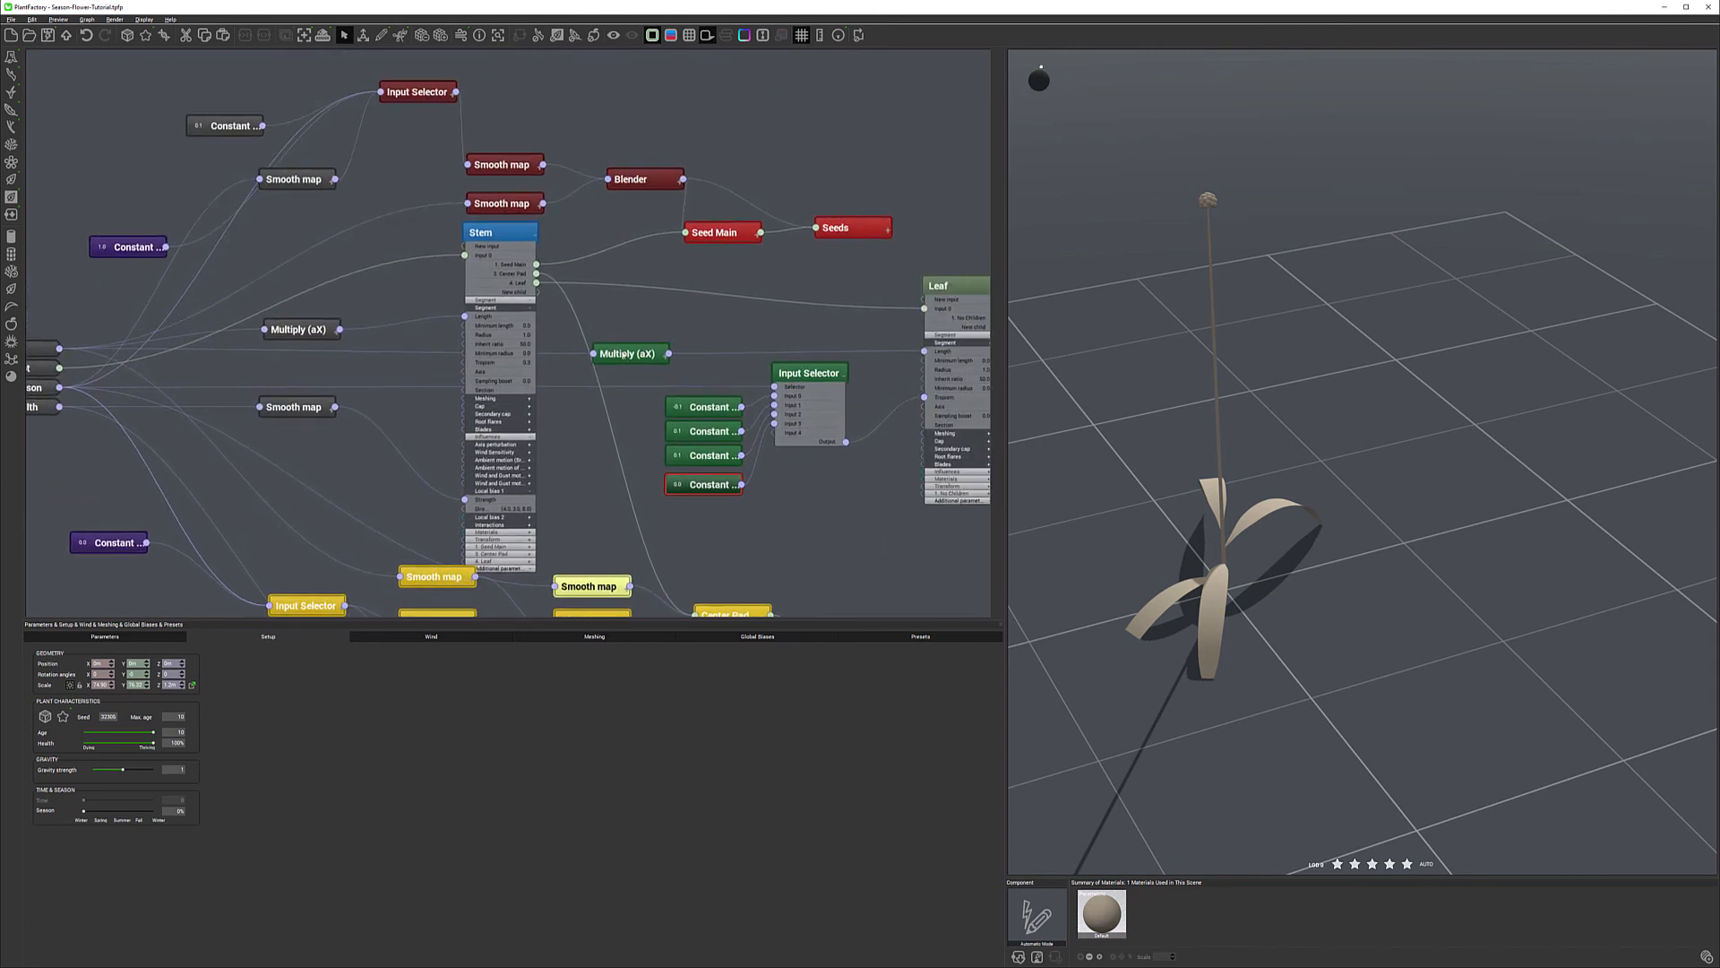
left_click_drag(634, 353, 681, 324)
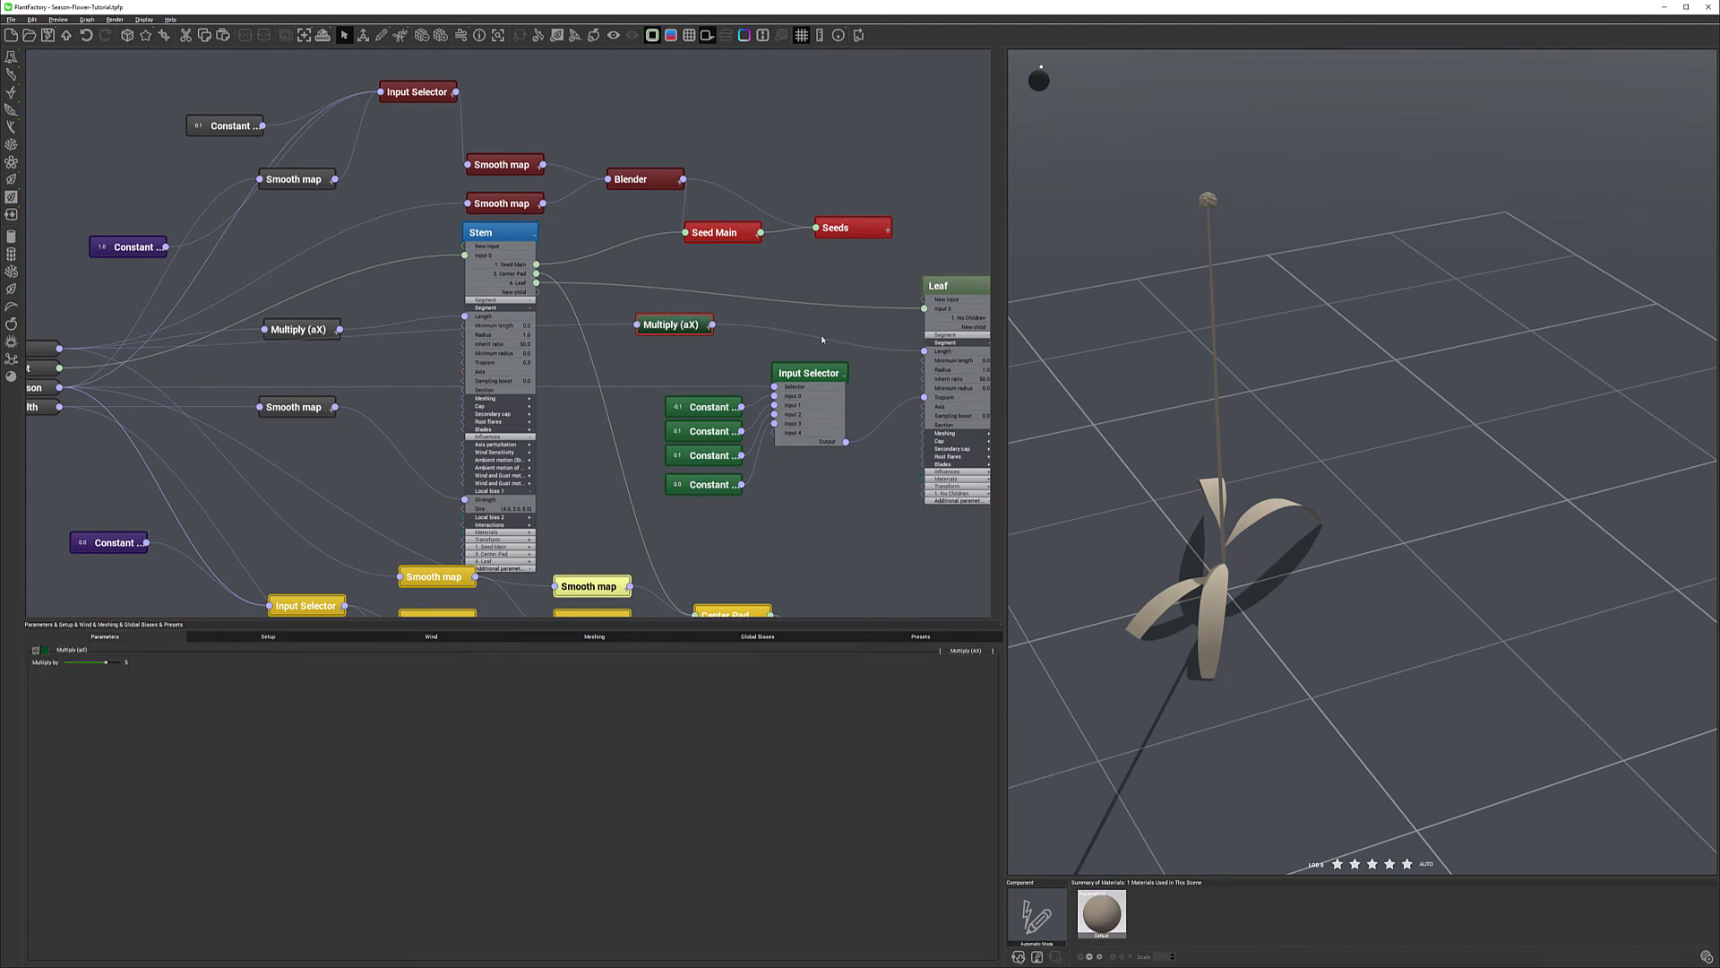
right_click(687, 361)
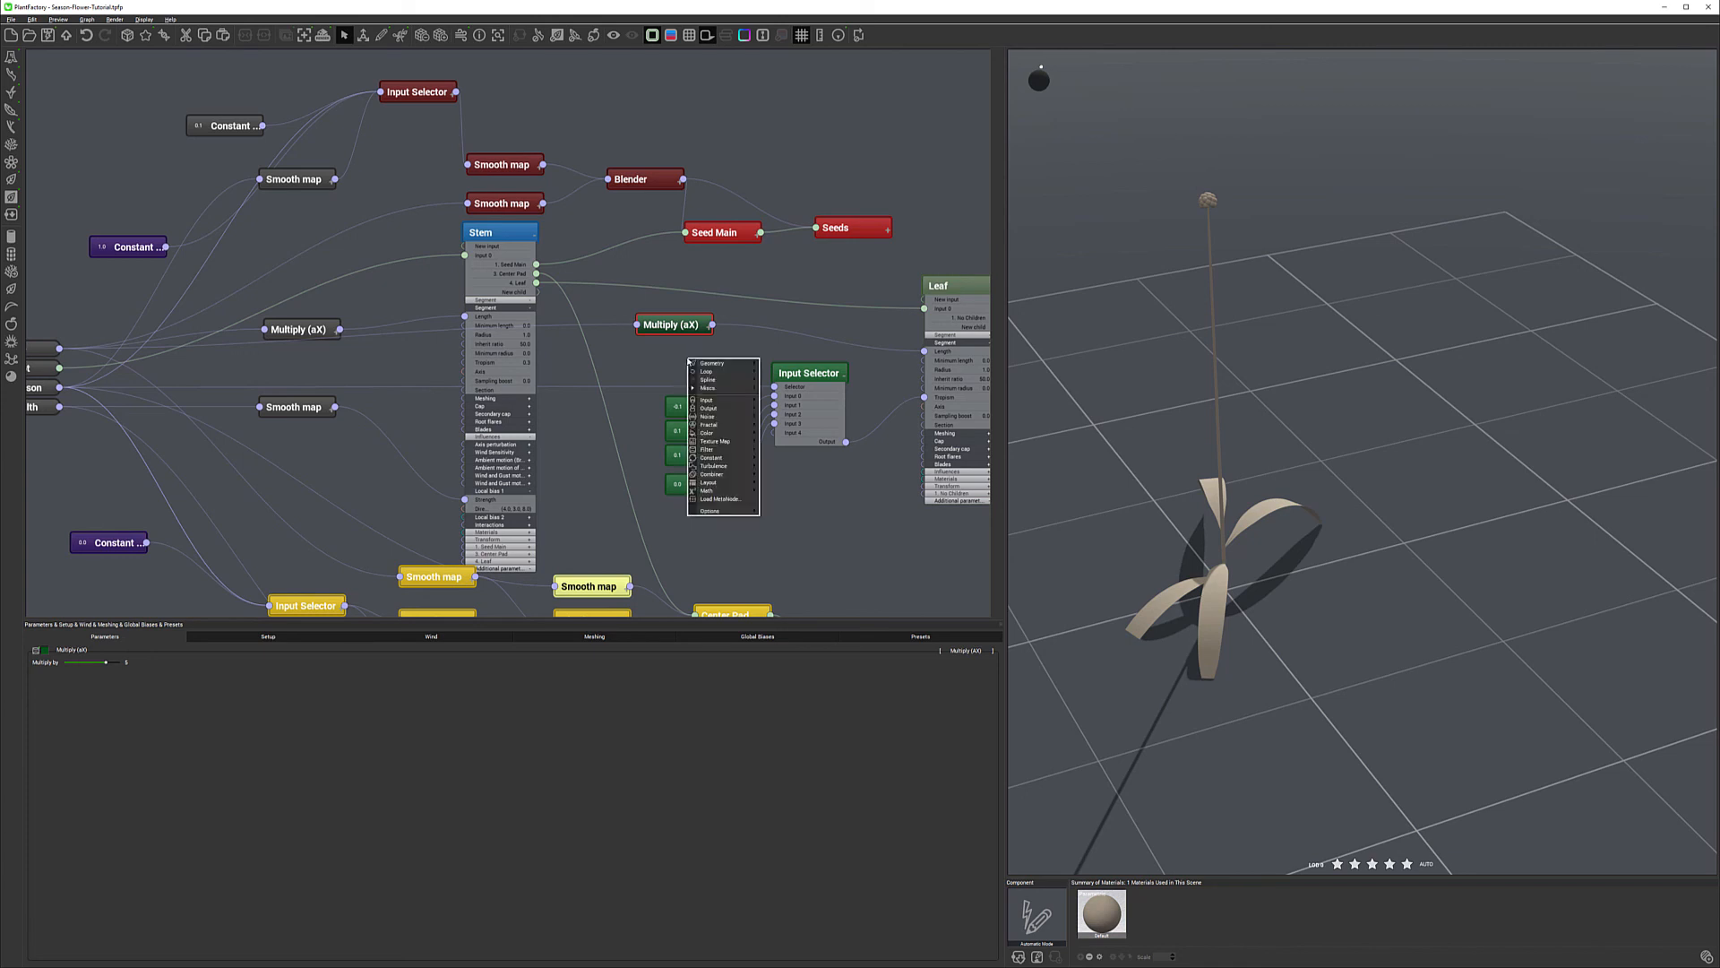
mouse_move(732, 445)
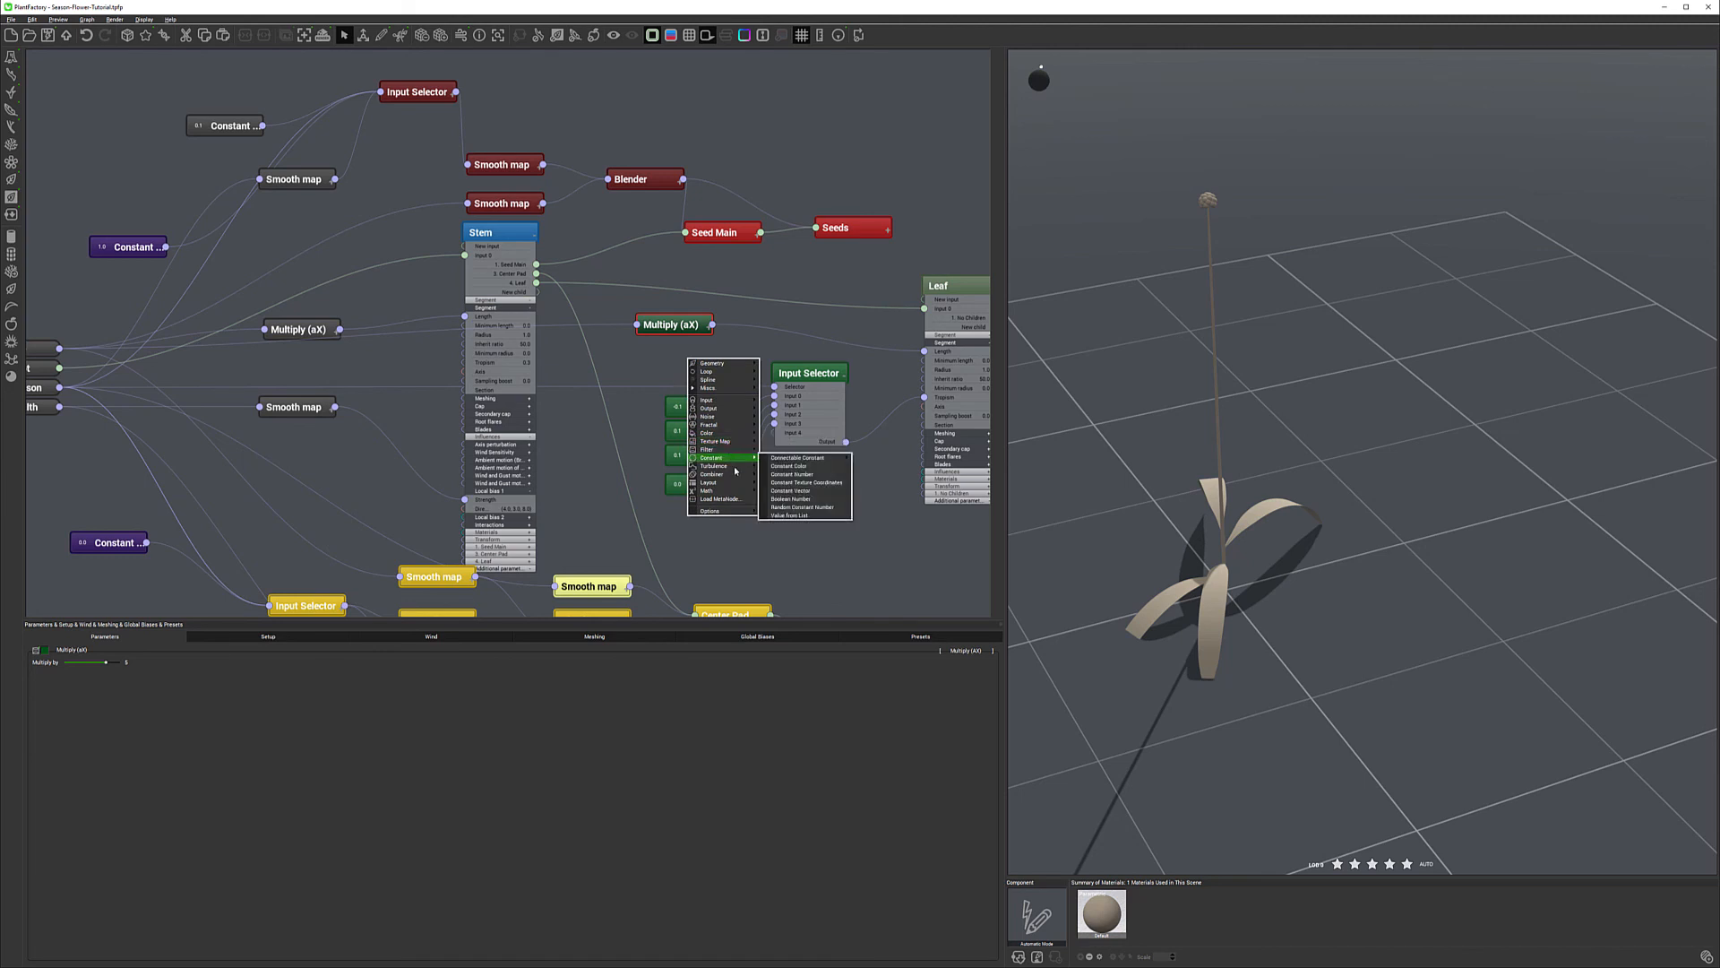
mouse_move(737, 475)
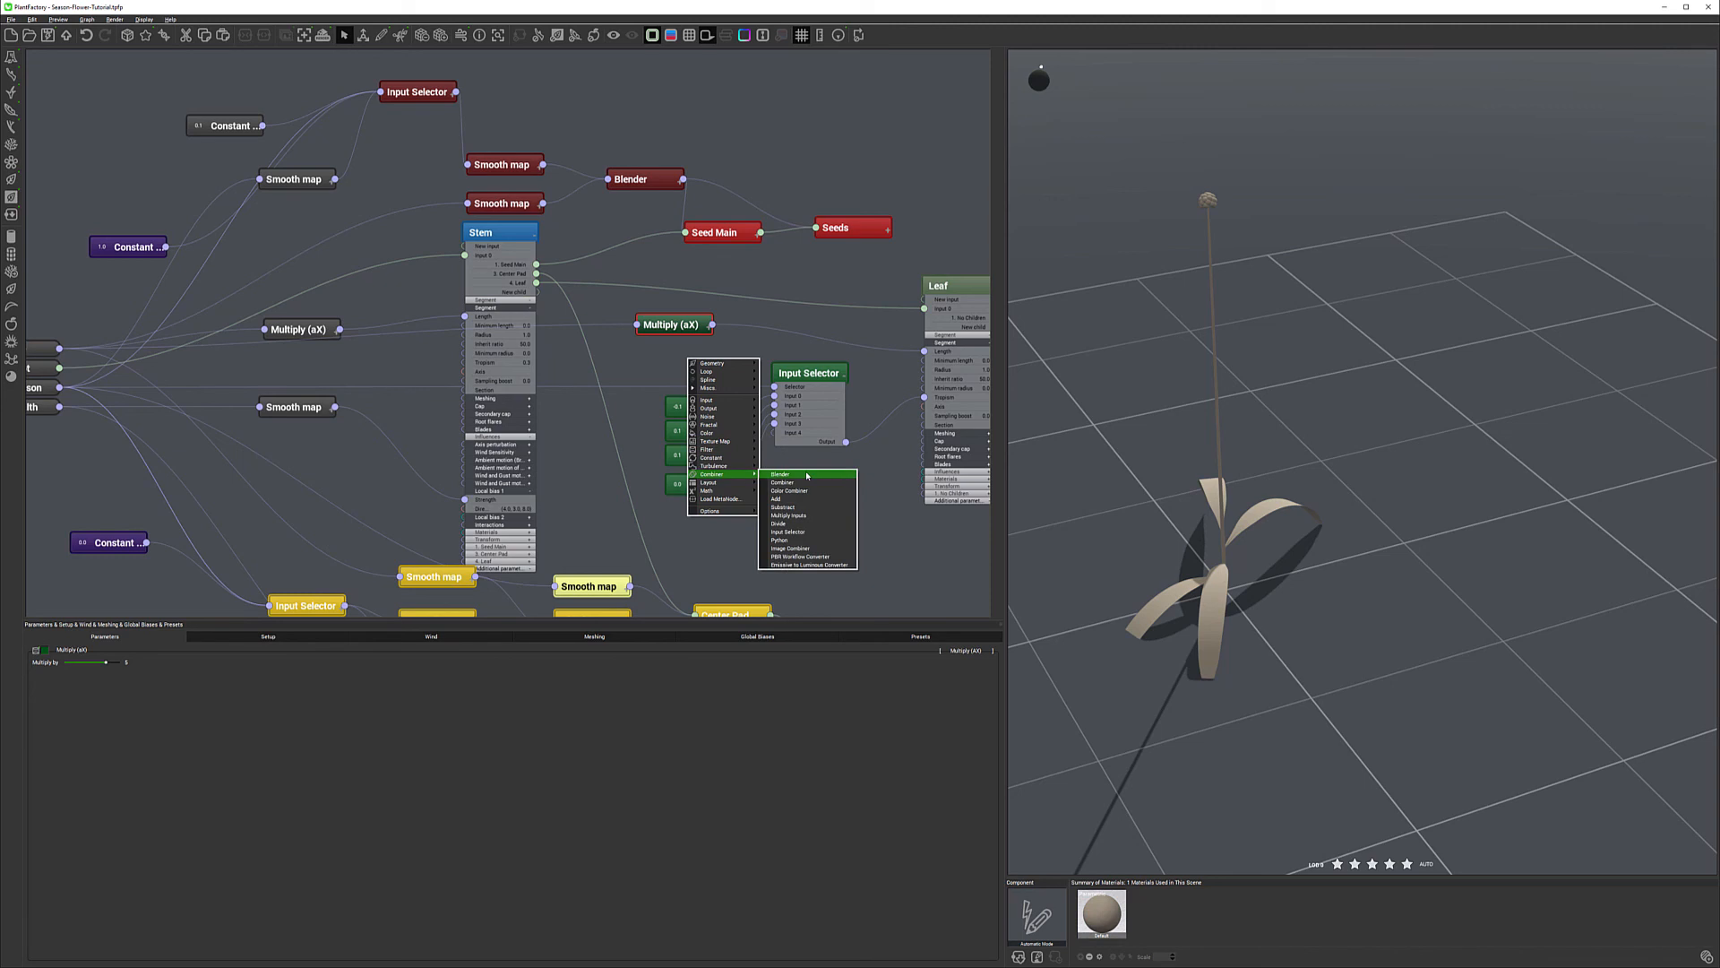
left_click(807, 474)
Place the Blender beside the green Multiply (aX) node and move the Input Selector and its four Constant Number nodes lower.
left_click_drag(709, 351, 830, 452)
left_click(815, 326)
left_click_drag(649, 372, 713, 537)
left_click_drag(714, 408, 709, 476)
left_click(697, 428)
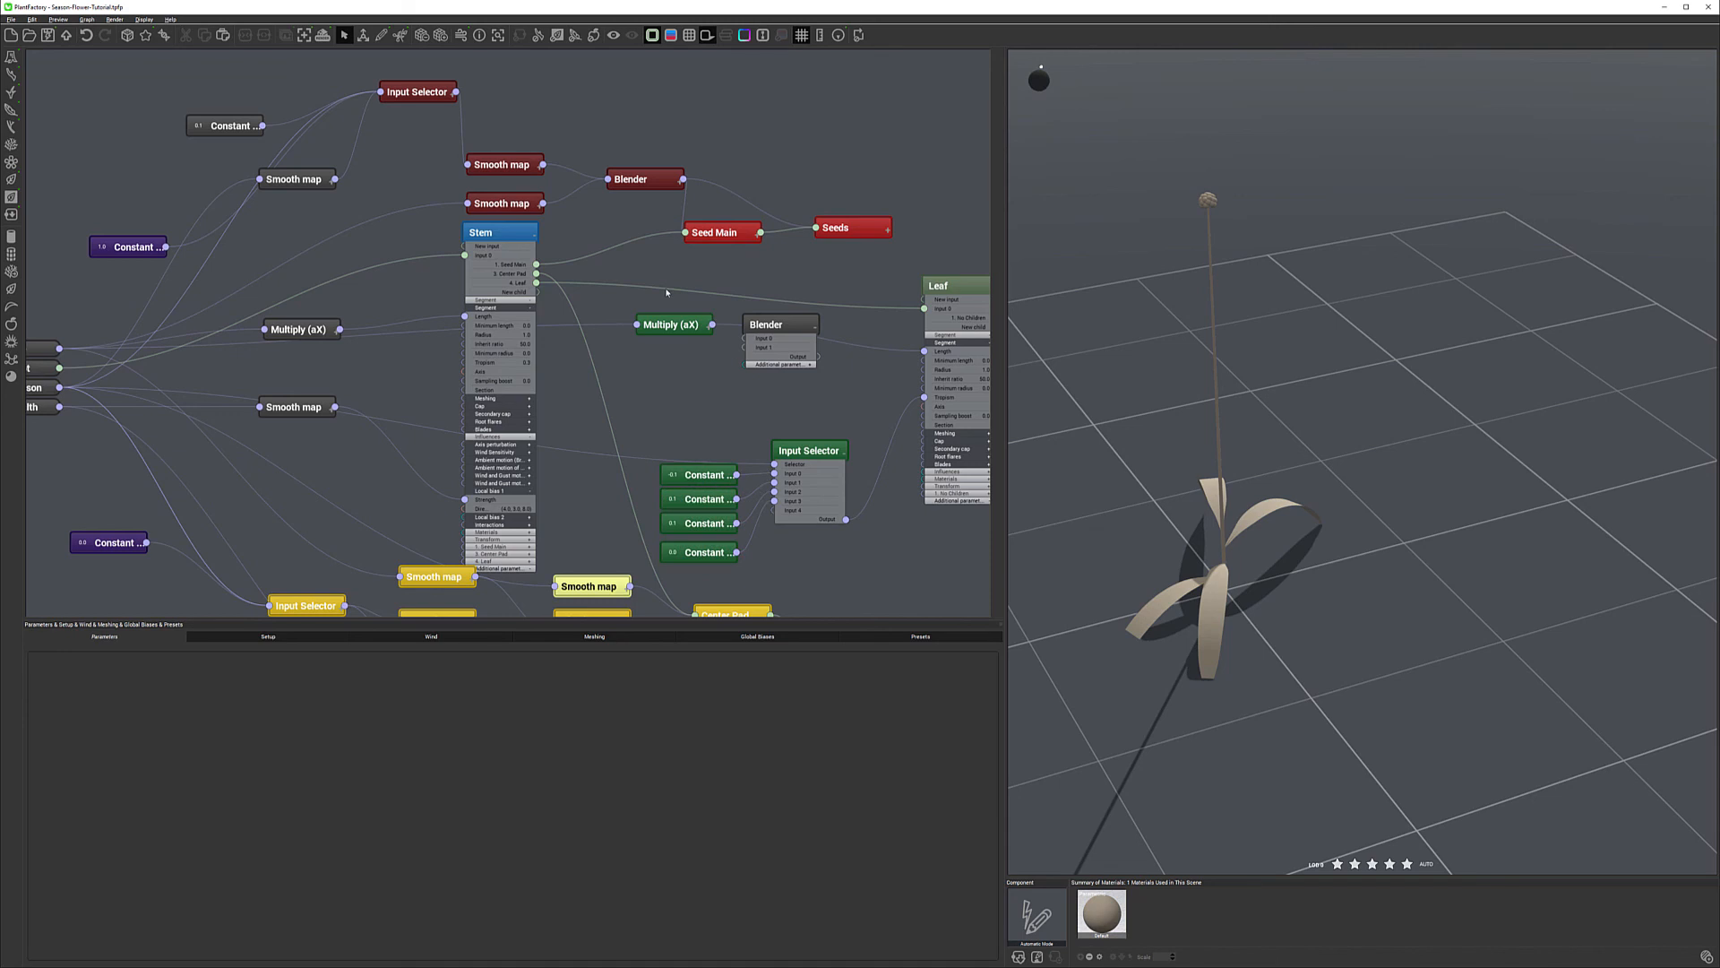
Connect the green Multiply (aX) node to the new Blender's Input 0 and Season to its Input 1.
middle_click_drag(631, 391, 693, 395)
left_click_drag(775, 333, 814, 352)
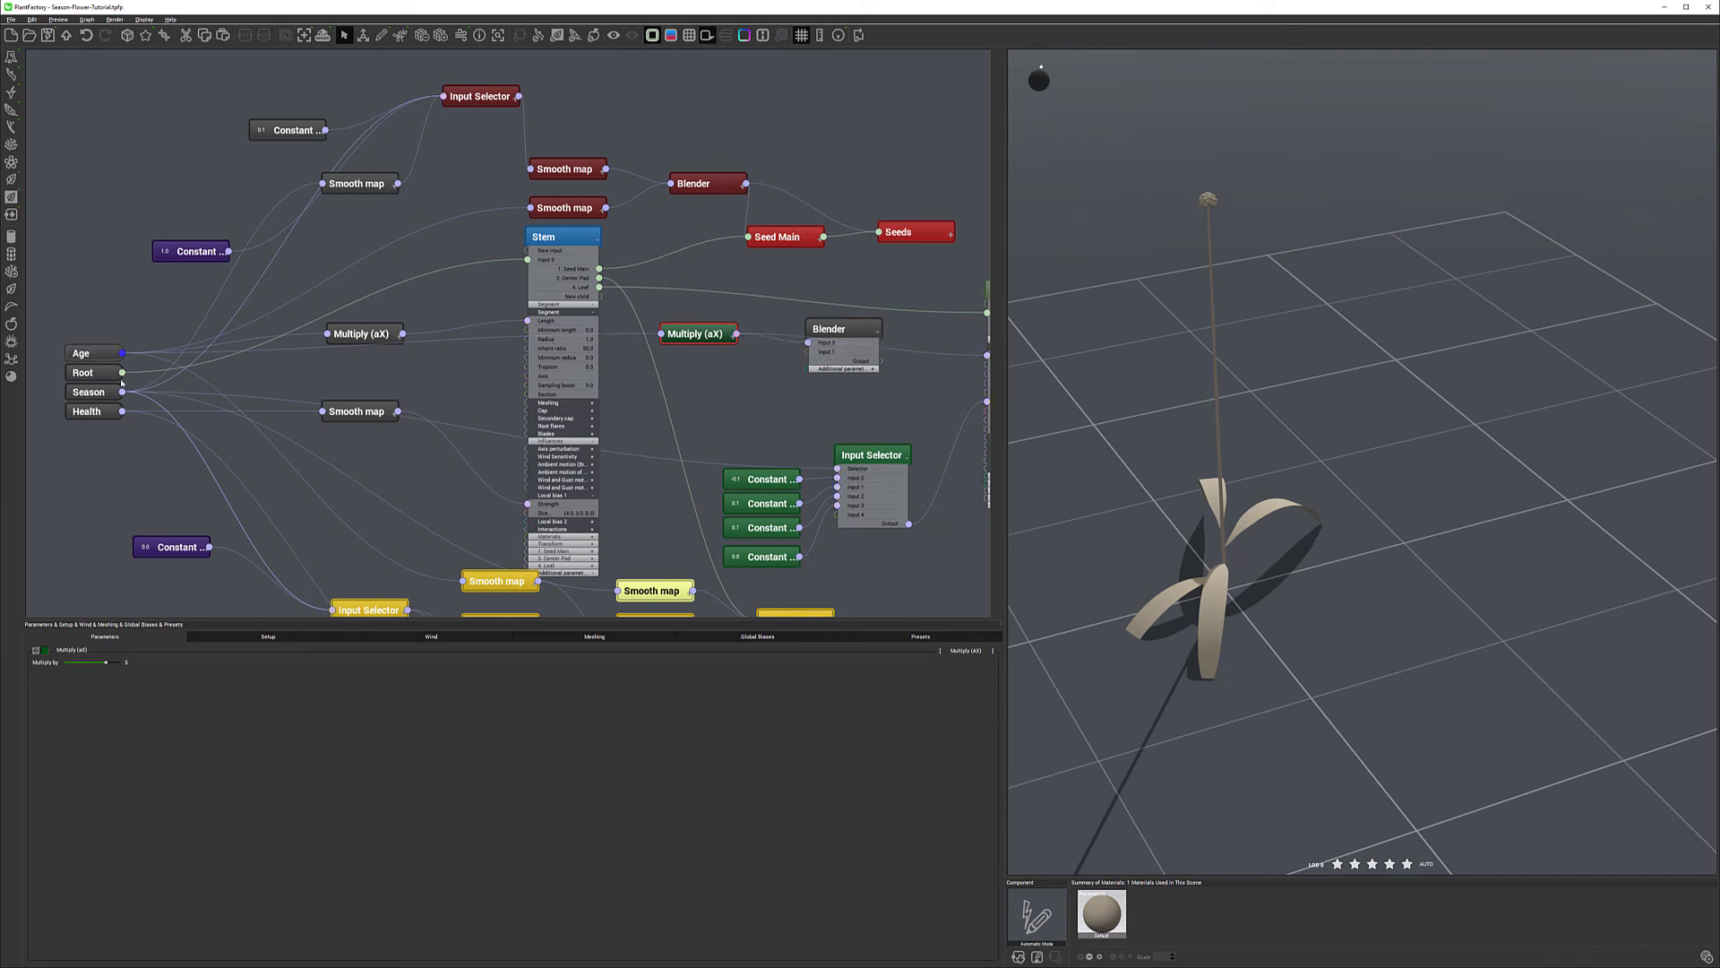
left_click_drag(745, 359, 870, 327)
Set the new Blender's combination mode to Min with a ratio of 1 and connect its output to the Leaf's Length.
left_click(842, 329)
left_click(154, 672)
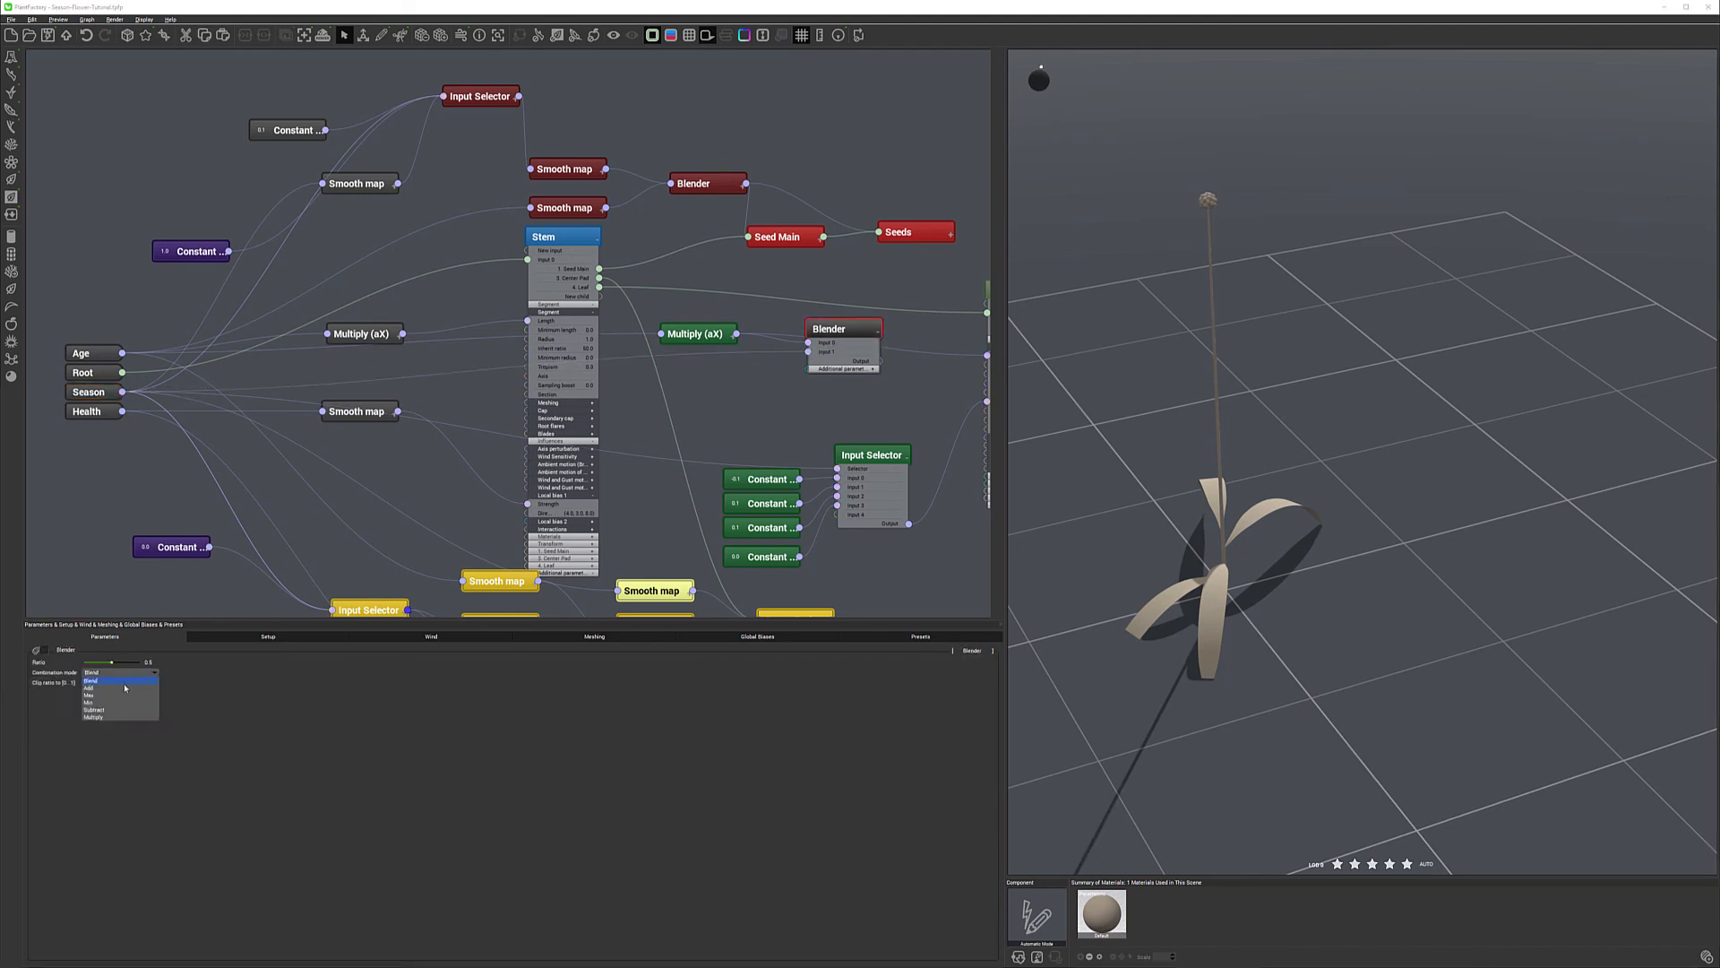
left_click(120, 702)
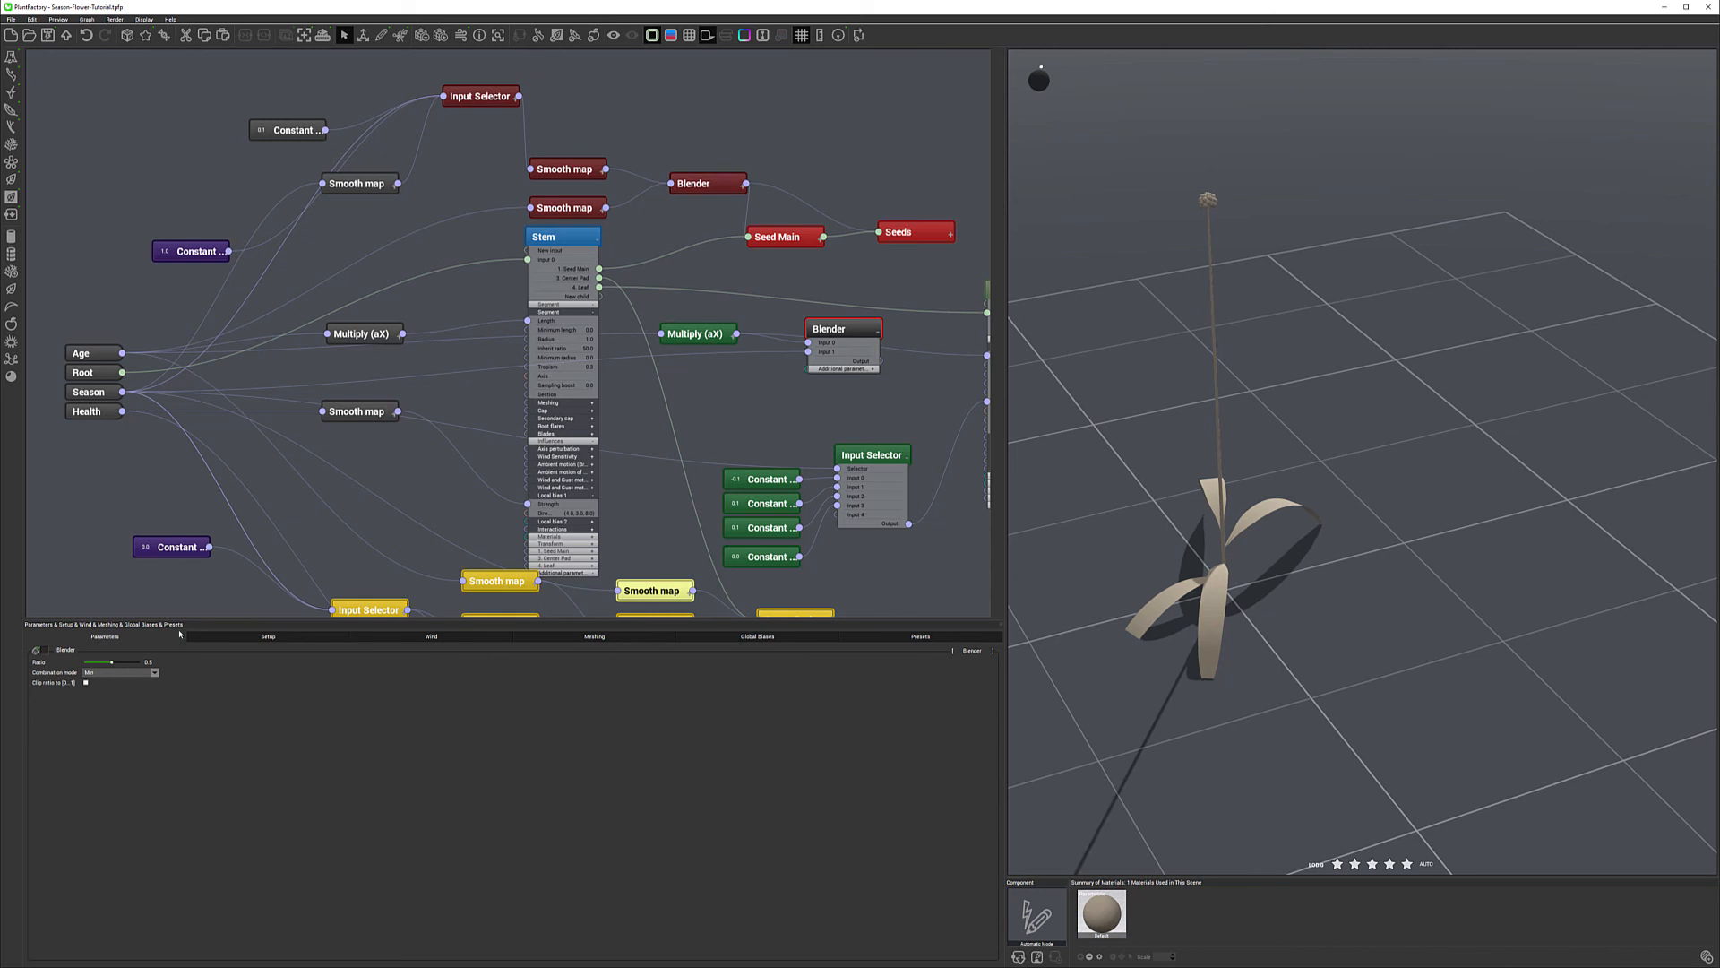
left_click_drag(110, 661, 142, 661)
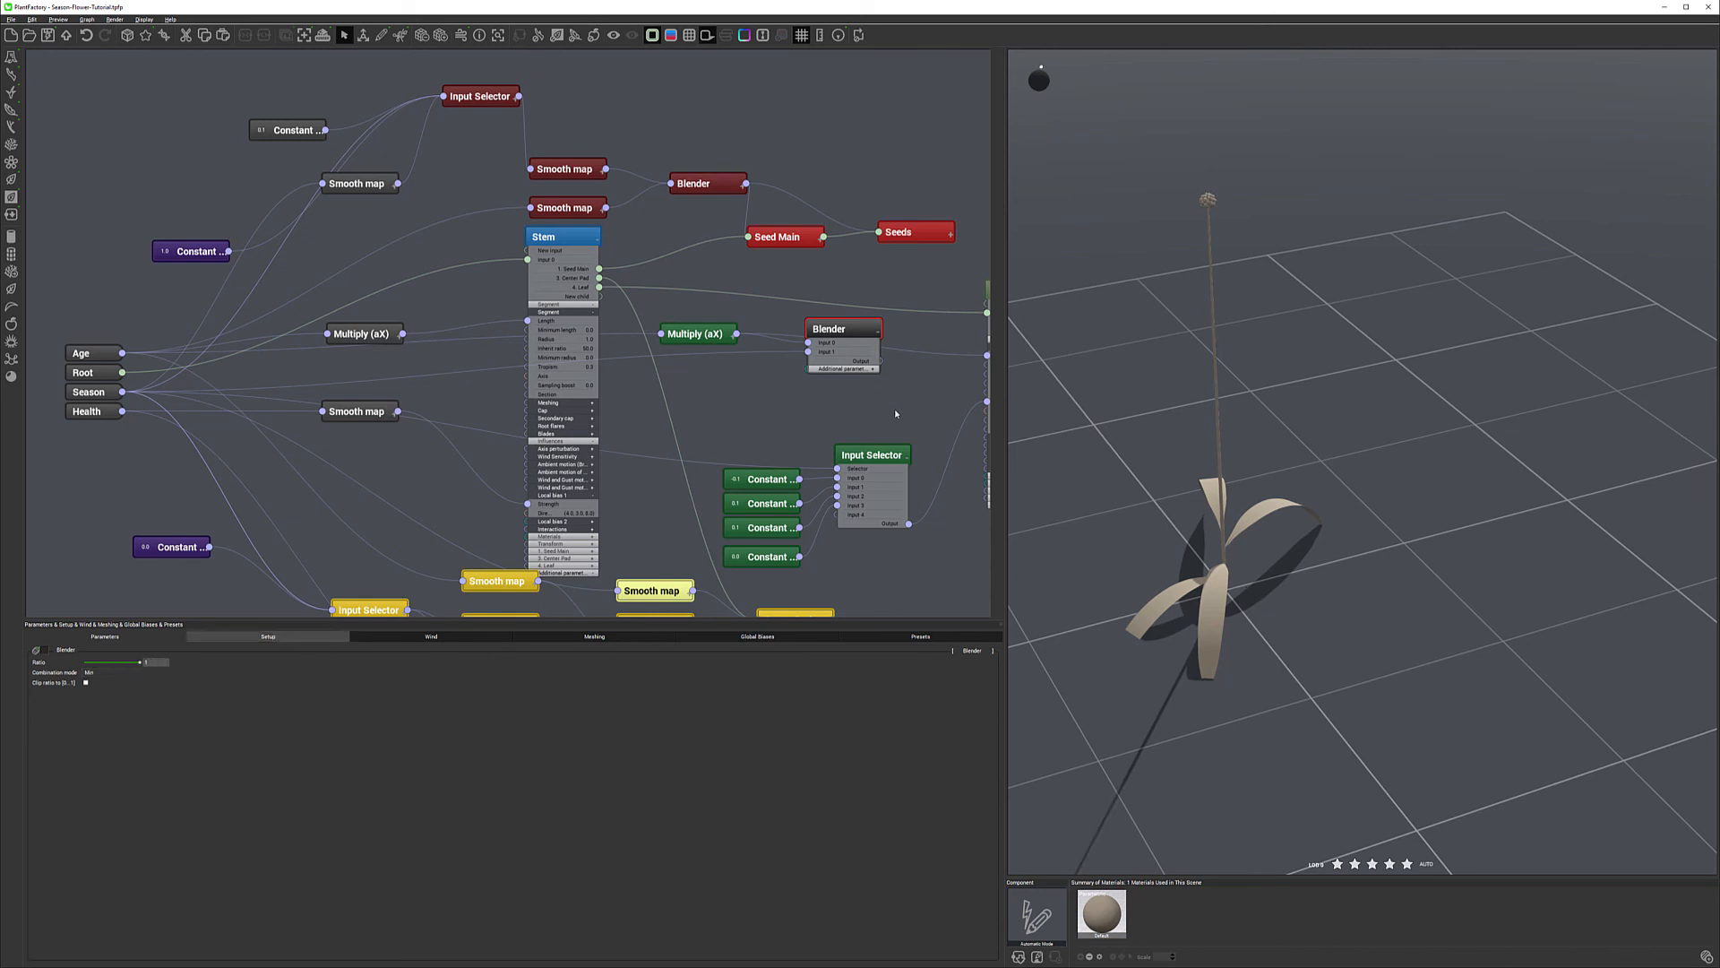
left_click_drag(930, 305, 819, 296)
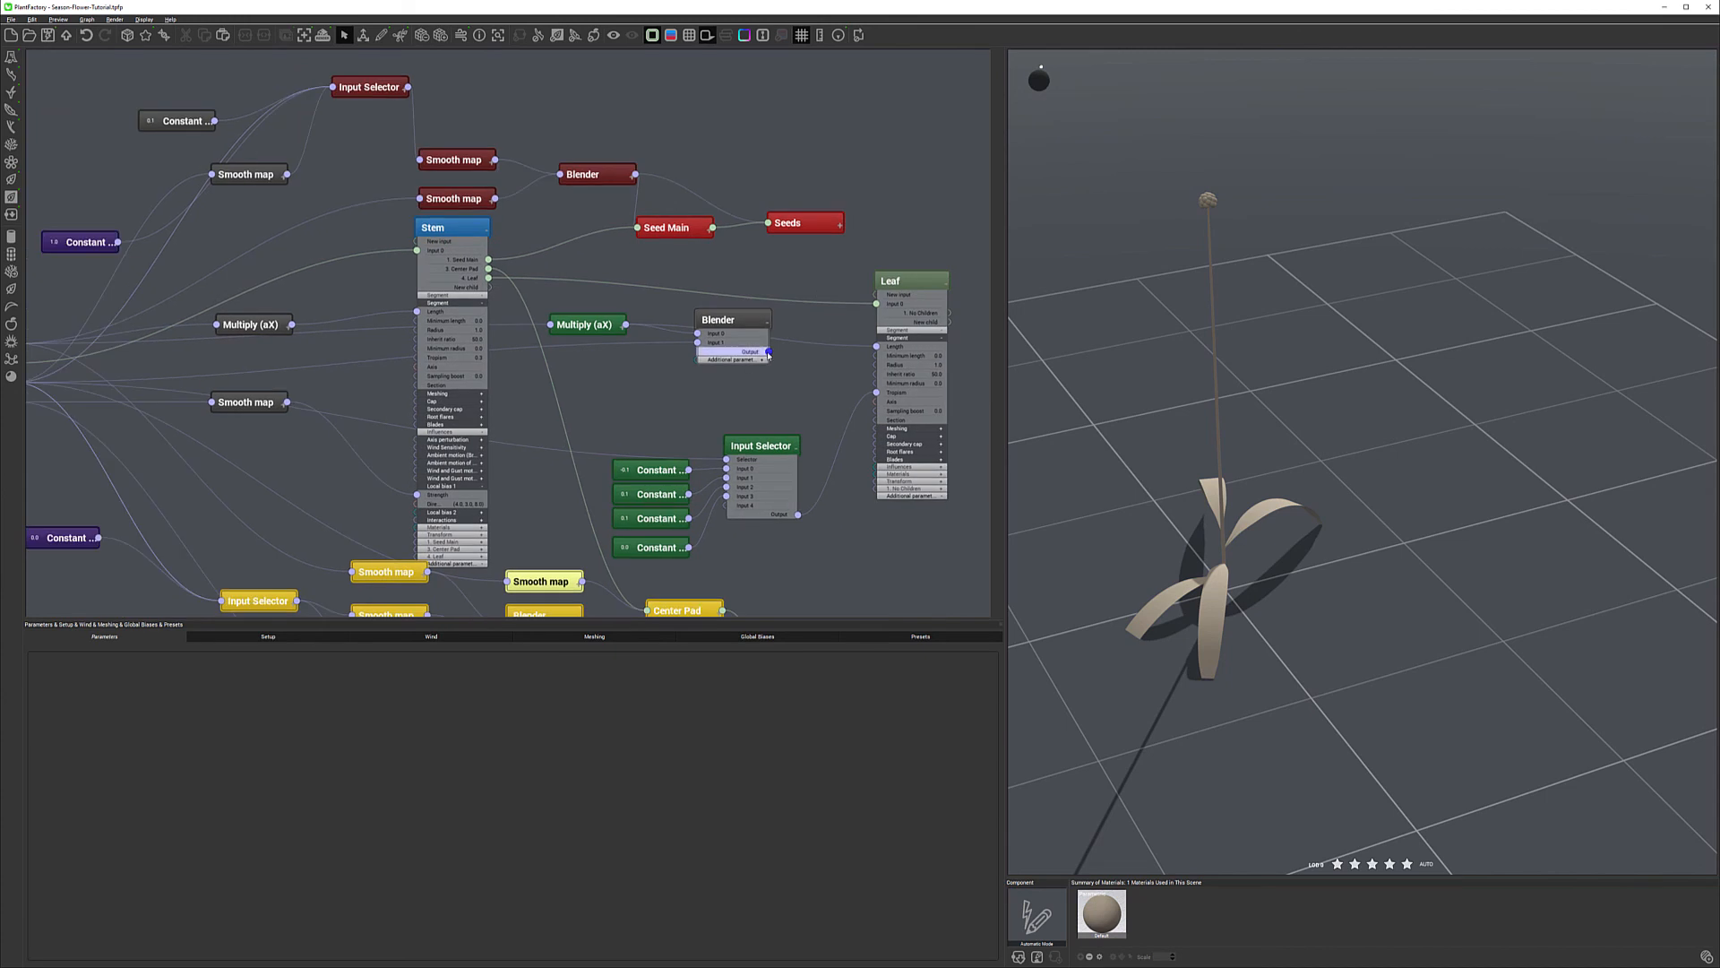
left_click_drag(769, 352, 878, 347)
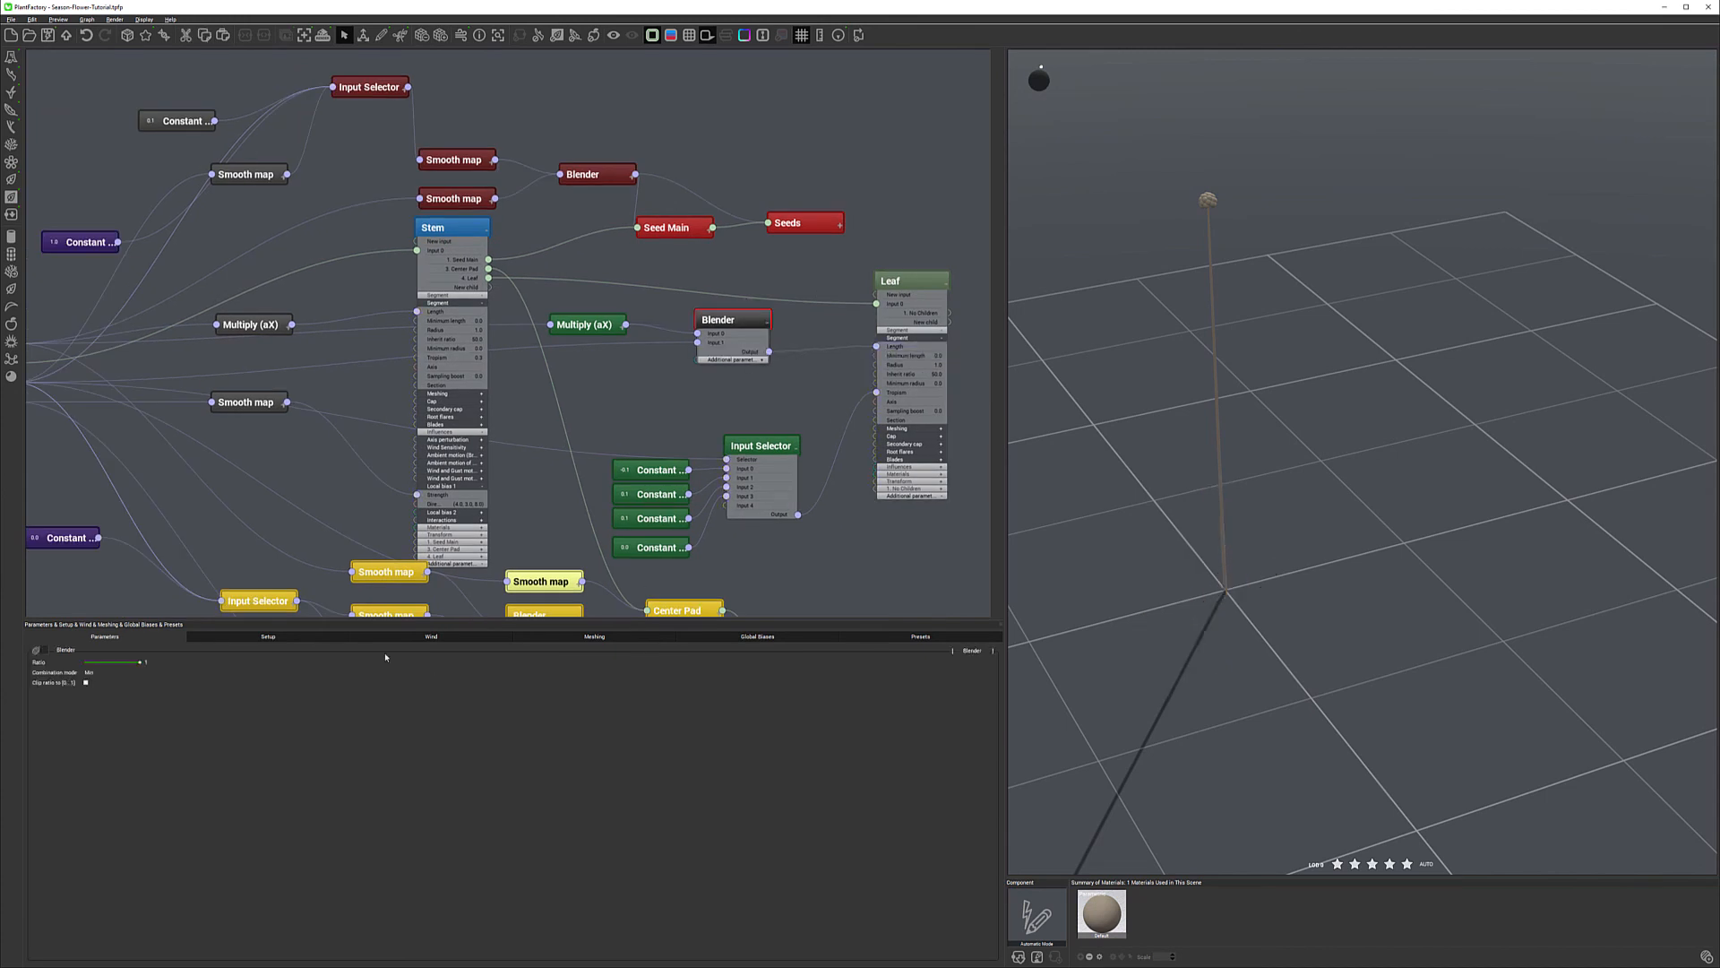
Sweep the Season from 0% to 100% to check how the Blender affects leaf length.
left_click(268, 636)
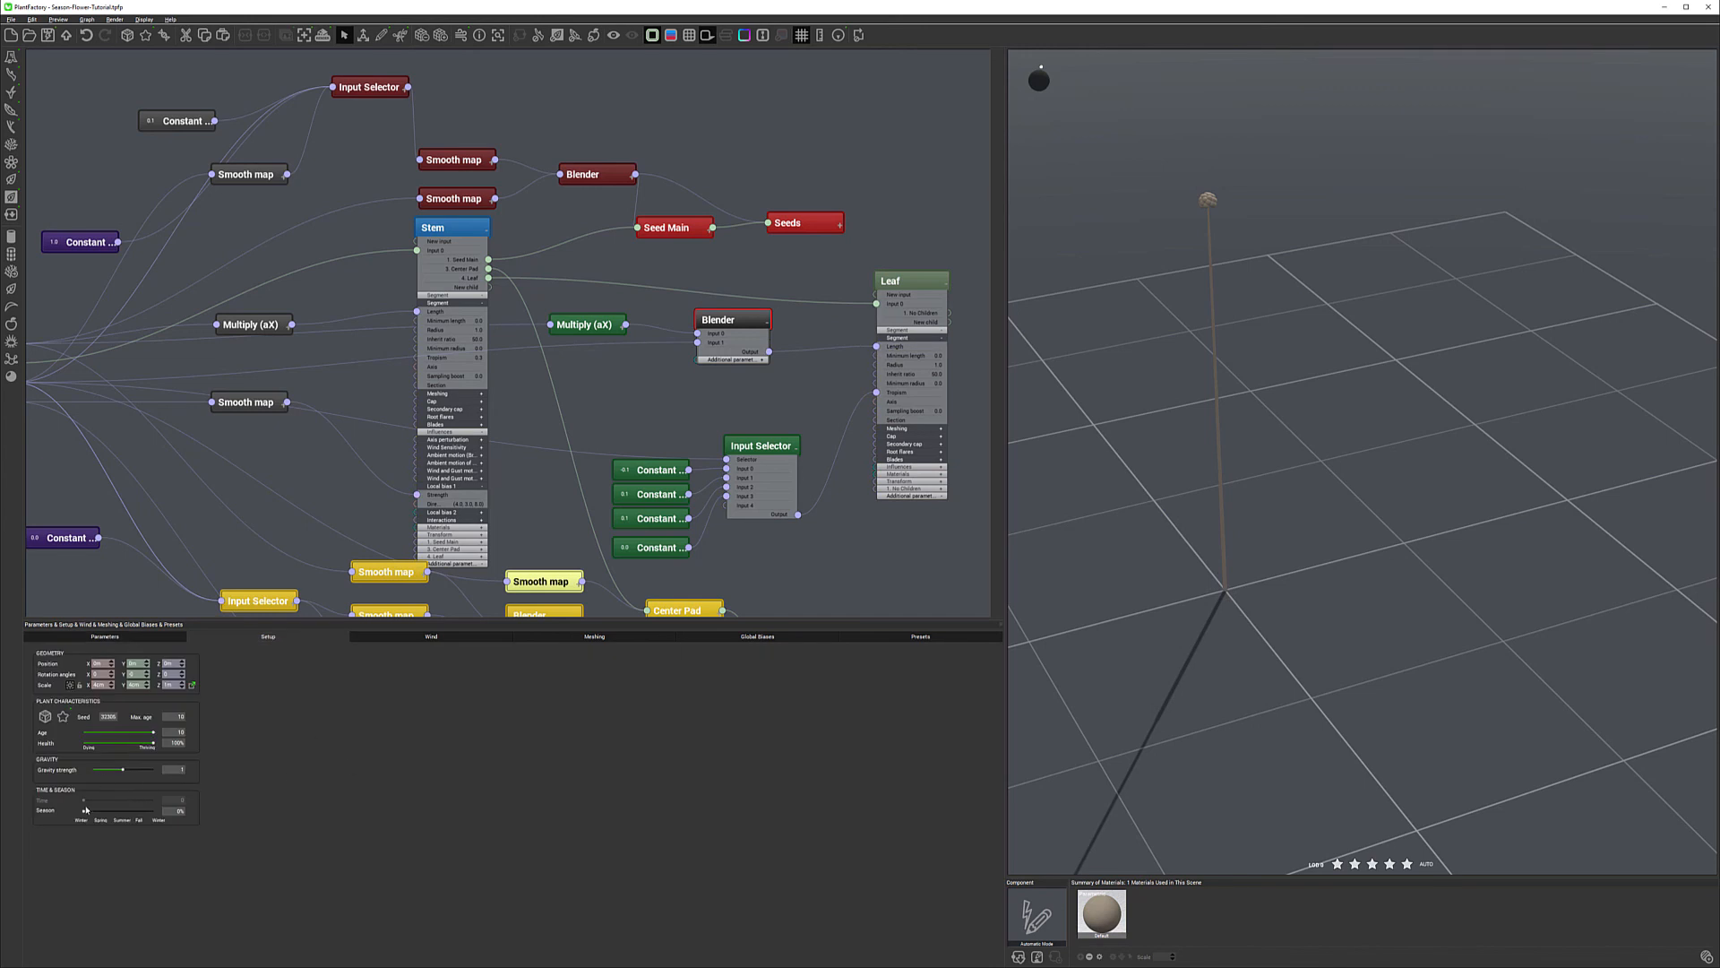
left_click_drag(91, 810, 104, 810)
left_click_drag(126, 811, 161, 811)
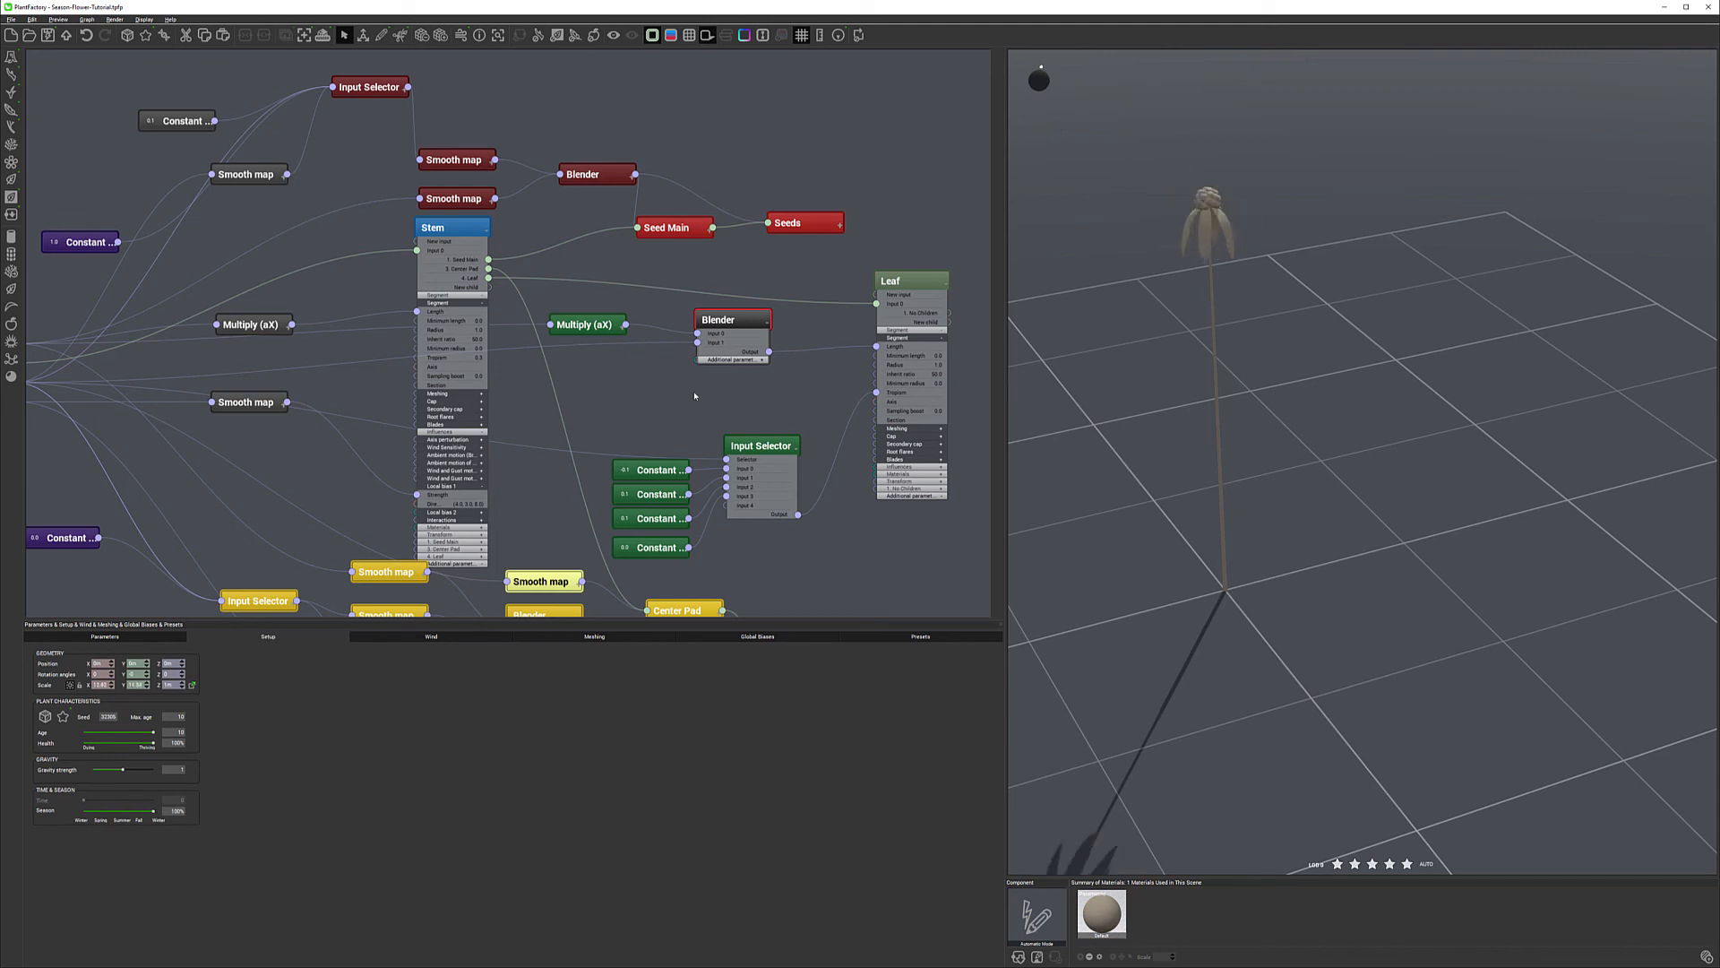
Add a Smooth map node below the green Multiply (aX) node, in front of the Blender.
mouse_move(545, 406)
left_mouse_down()
mouse_move(708, 412)
mouse_move(721, 393)
mouse_move(706, 386)
left_mouse_up()
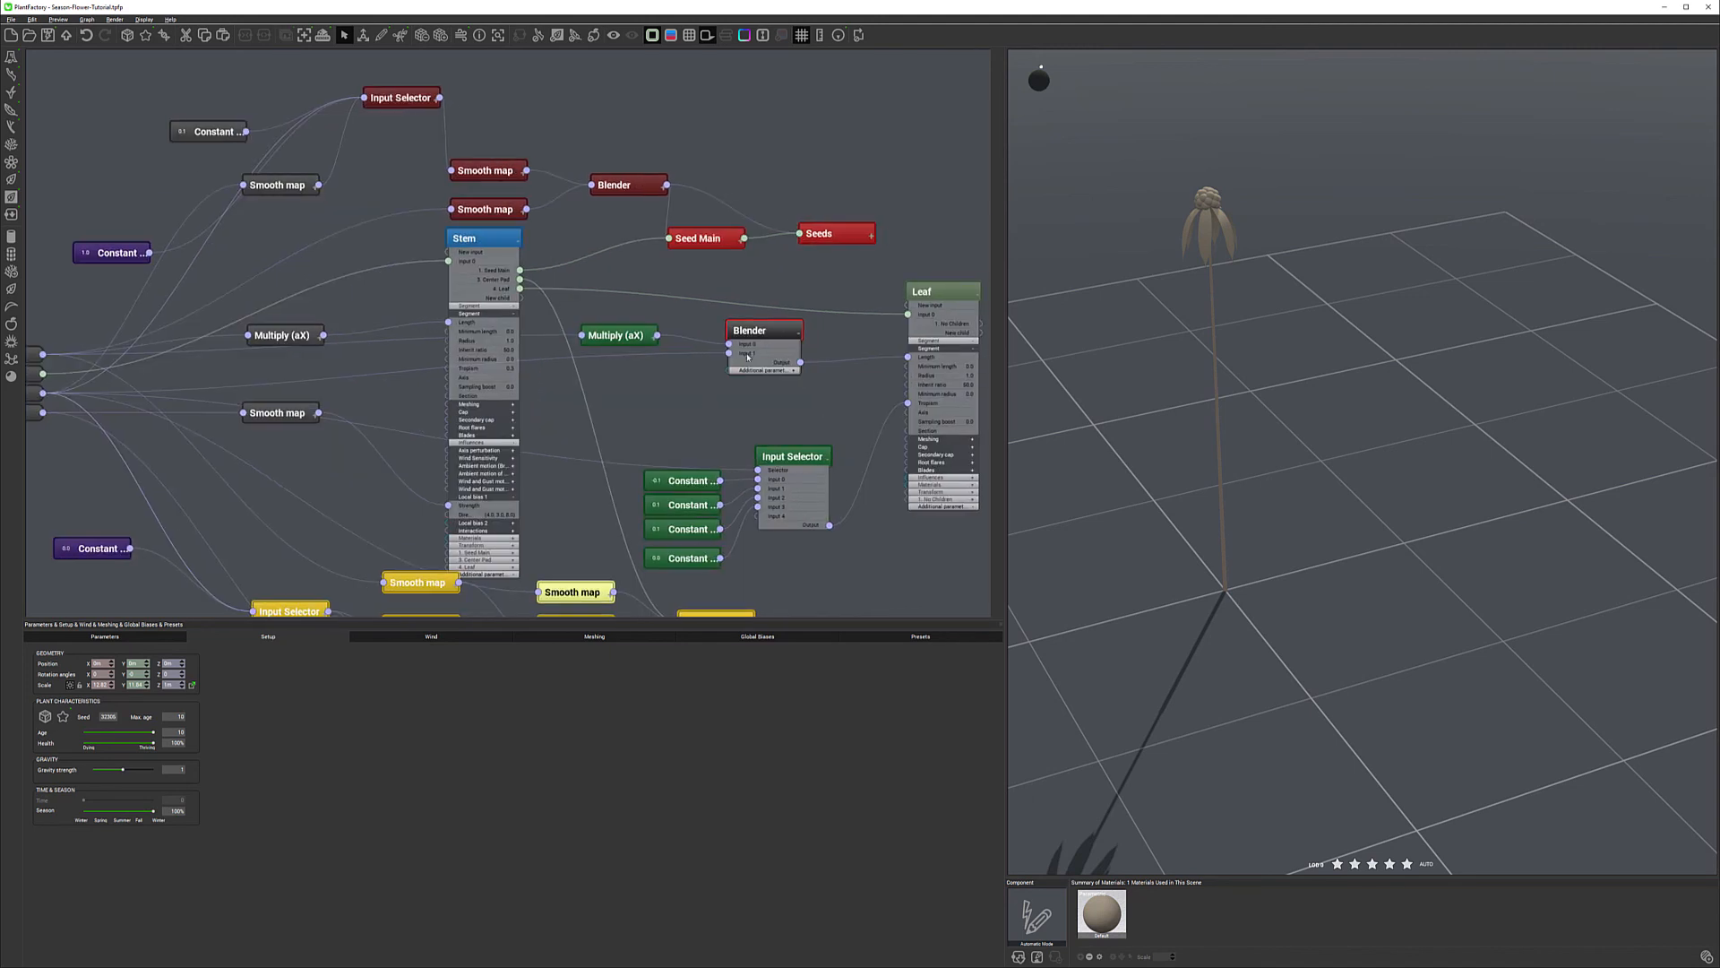
right_click(622, 392)
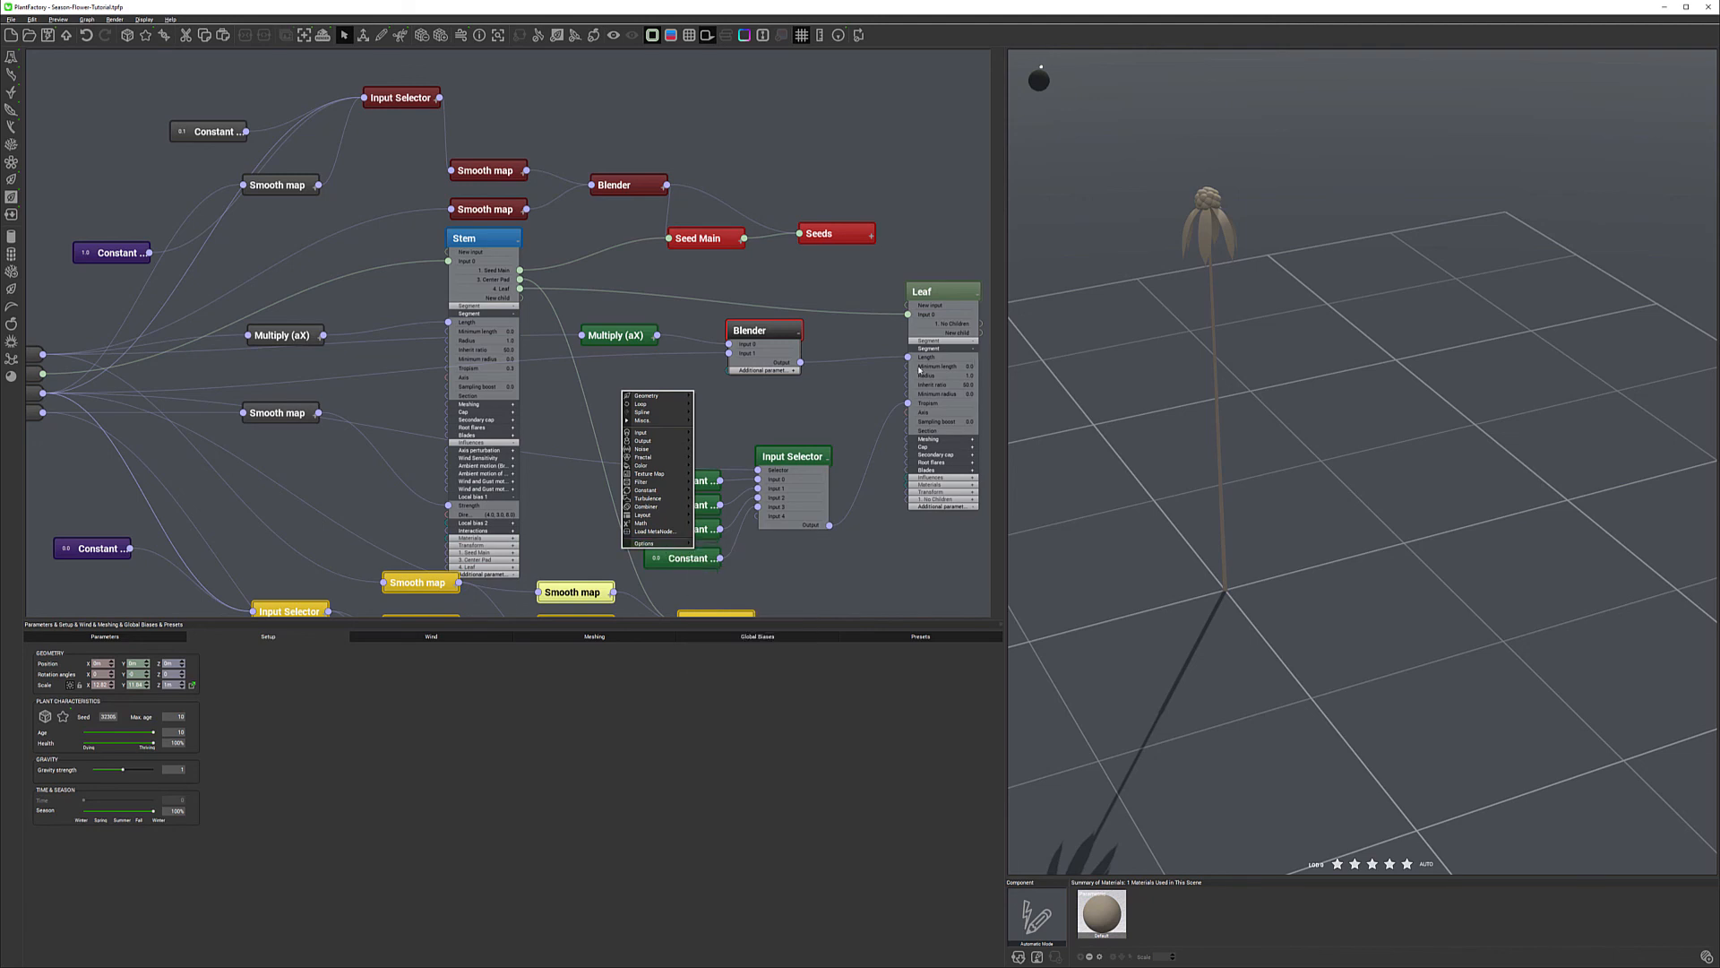
mouse_move(665, 447)
mouse_move(667, 482)
left_click(723, 679)
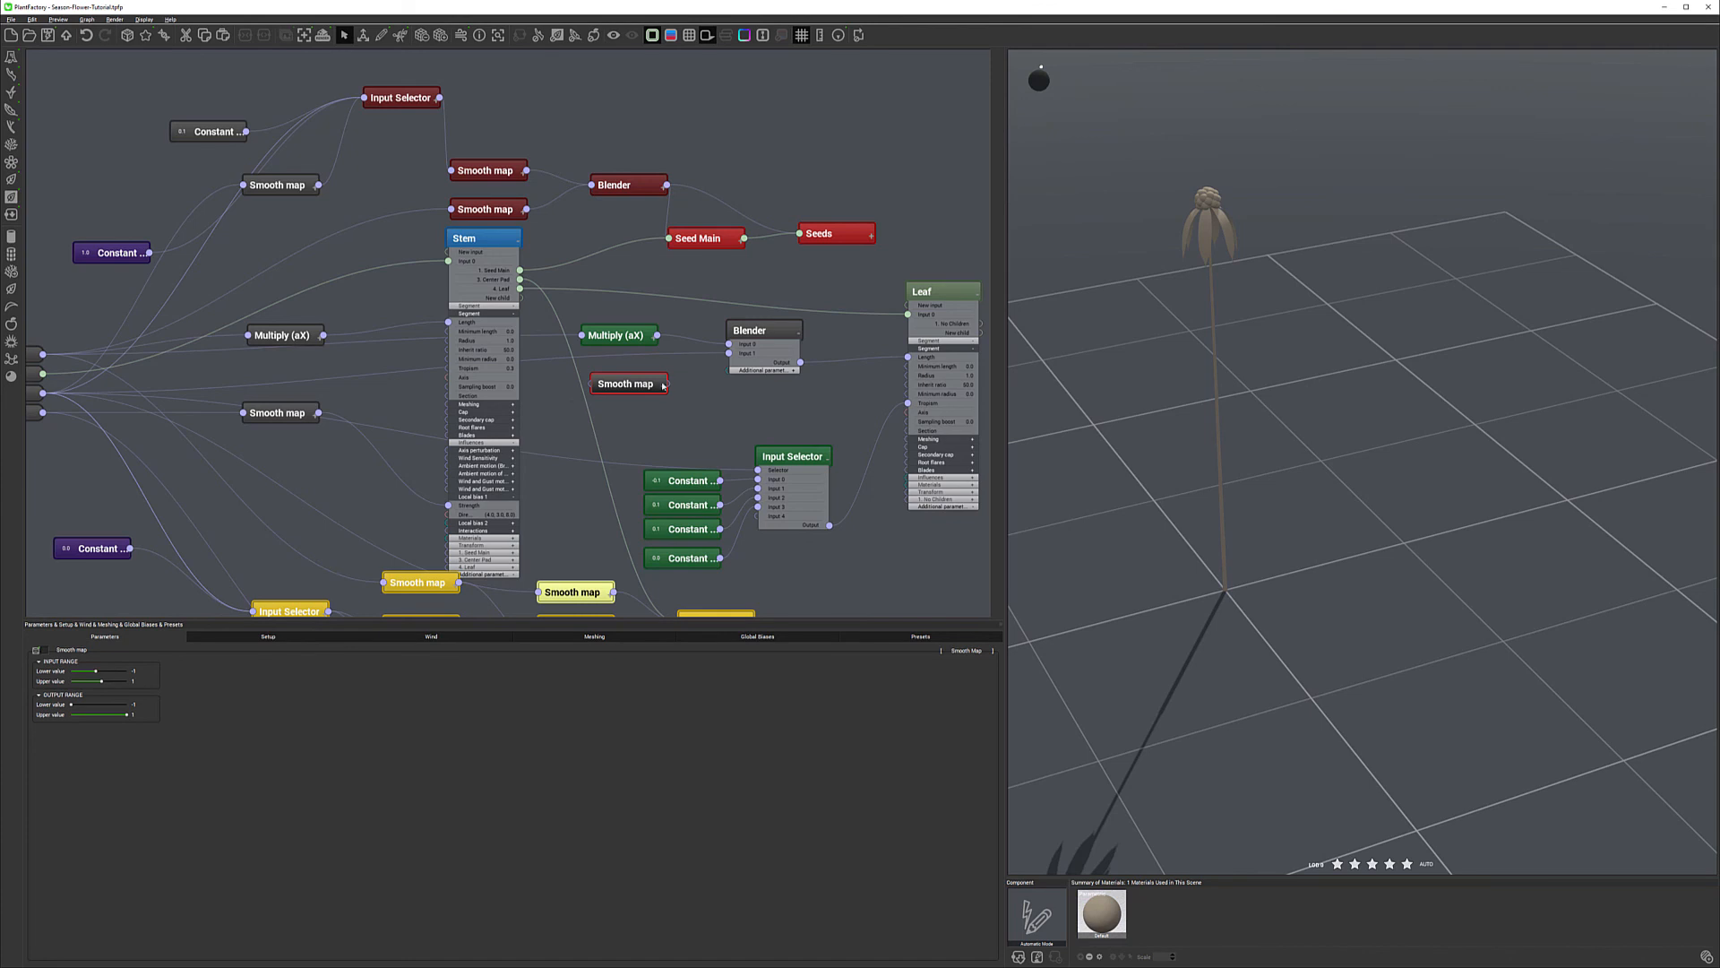
middle_click_drag(442, 402, 487, 397)
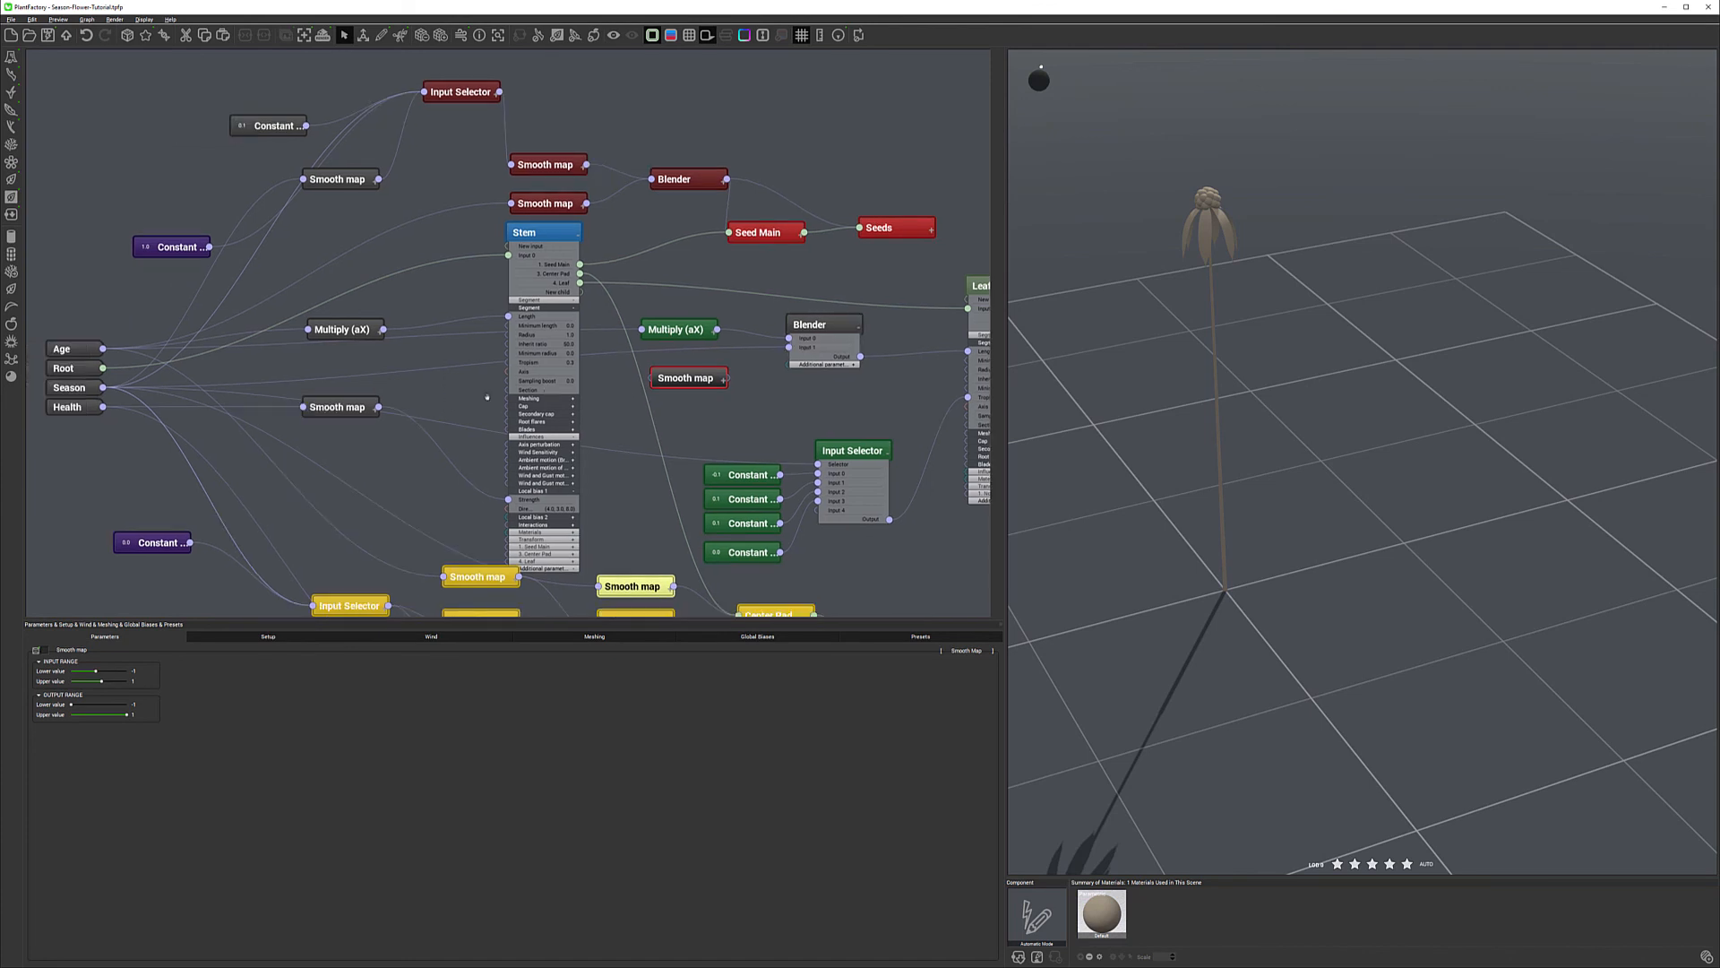
Connect Season to the new Smooth map's input and set the green Multiply (aX) node's factor to 10.
left_click_drag(572, 389, 651, 378)
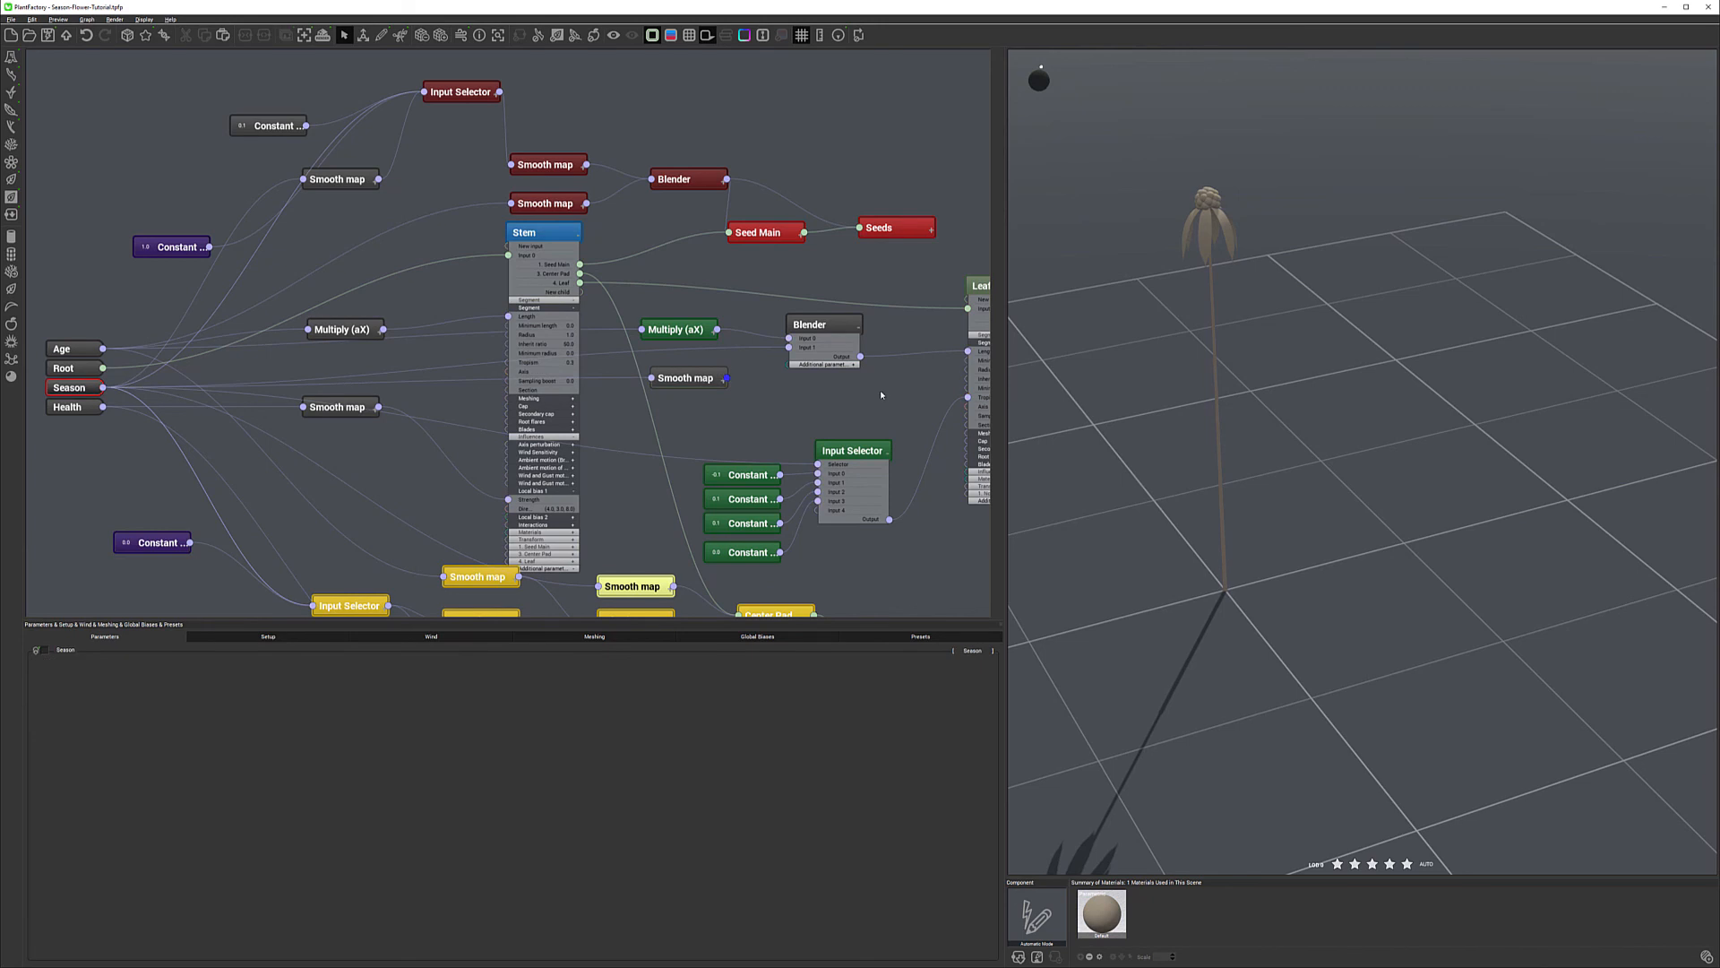
middle_click_drag(880, 394, 817, 386)
left_click(629, 321)
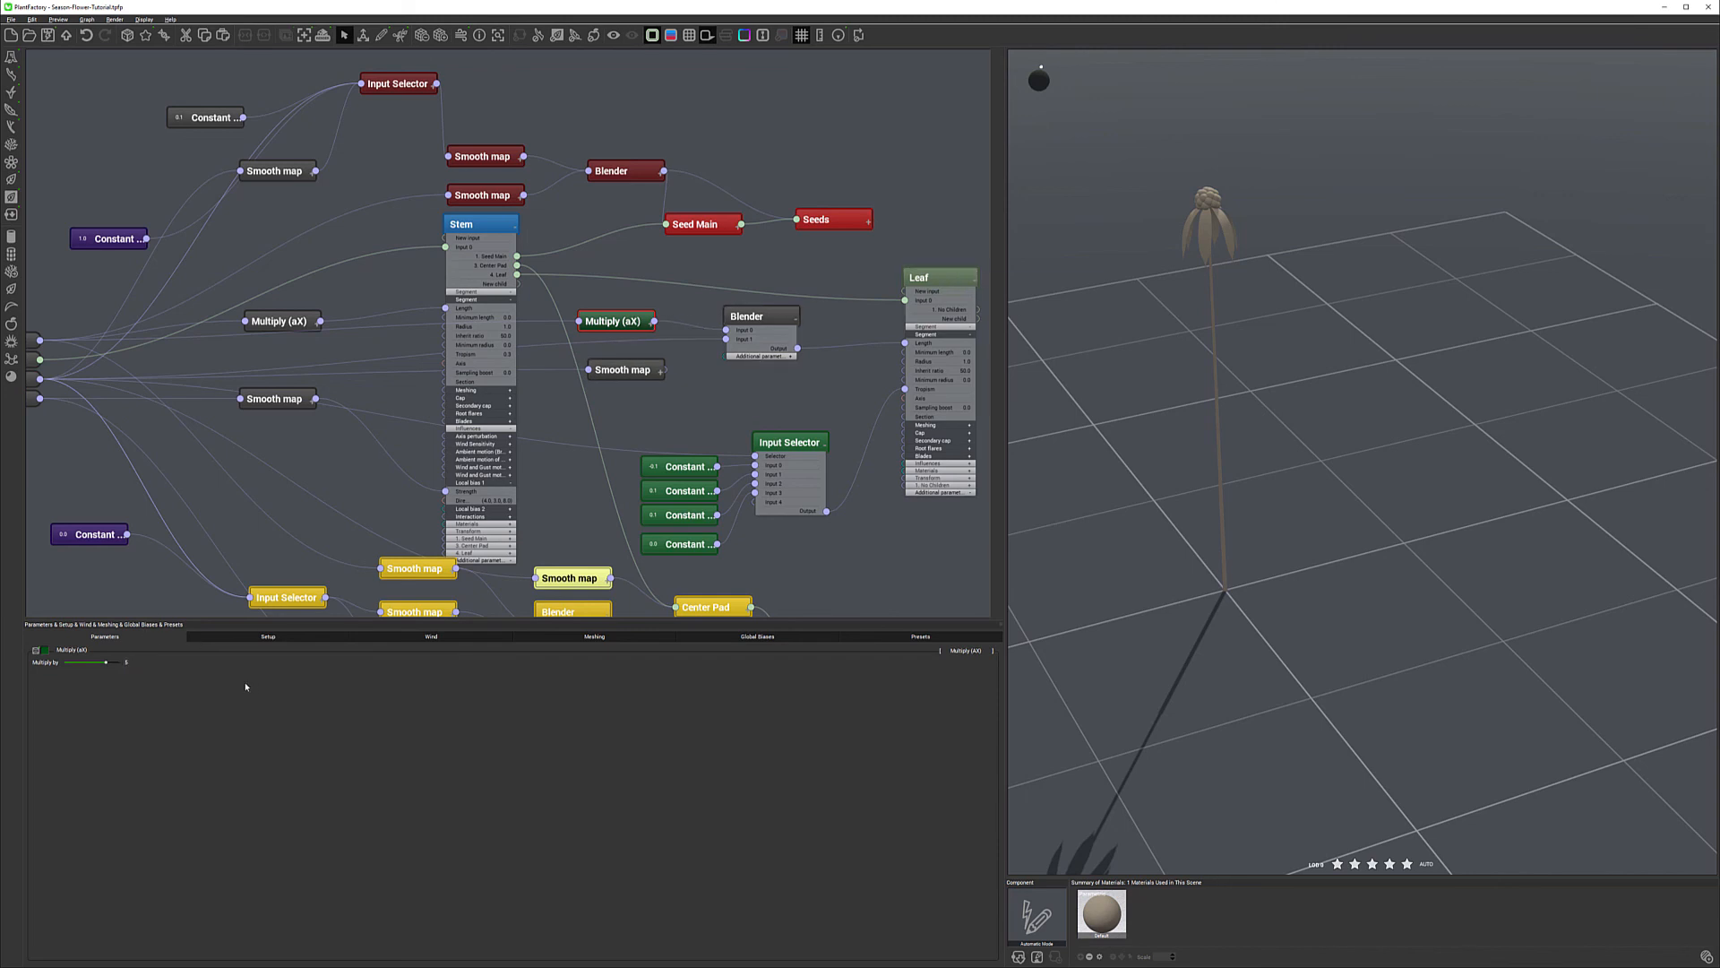
left_click(139, 662)
left_click(726, 400)
Set the new Smooth map's output range from 0 to 100.
left_click_drag(646, 374, 646, 364)
left_click(136, 671)
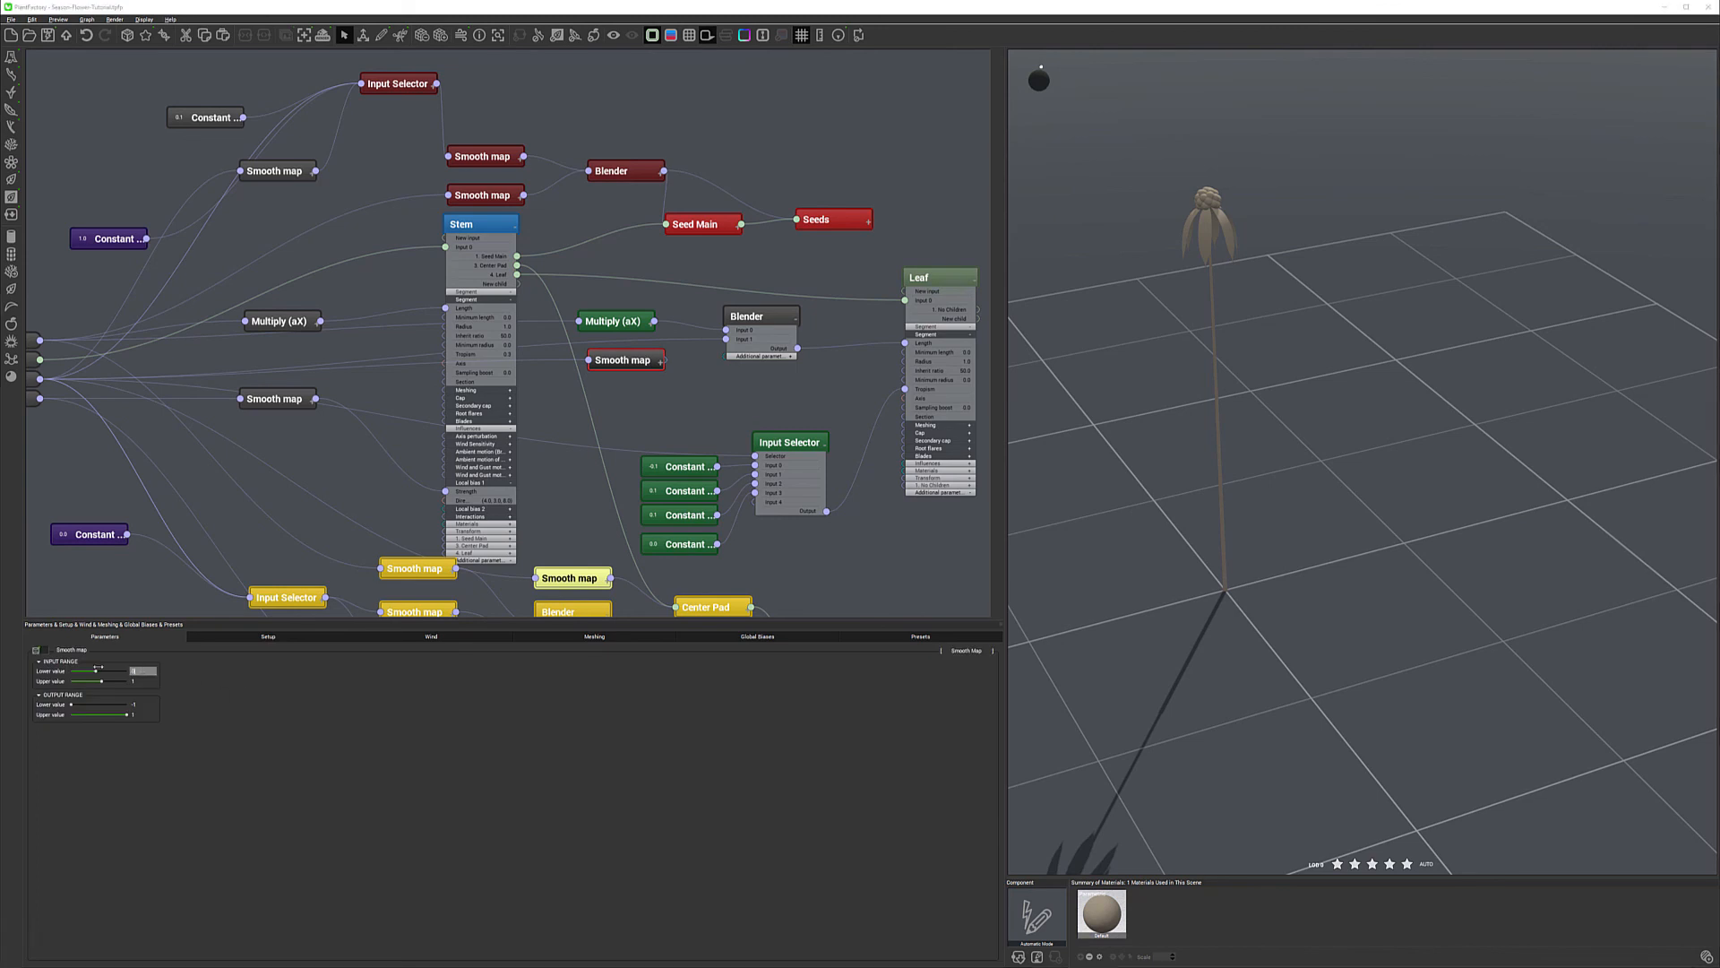
left_click(148, 705)
type("0")
key("Tab")
type("100")
key("Return")
Set the Smooth map's input range from 0.2 to 0.65 and connect its output to the leaf Blender's Input 1.
left_click(142, 671)
type("0.2")
key("Tab")
key("Return")
left_click_drag(662, 360, 727, 338)
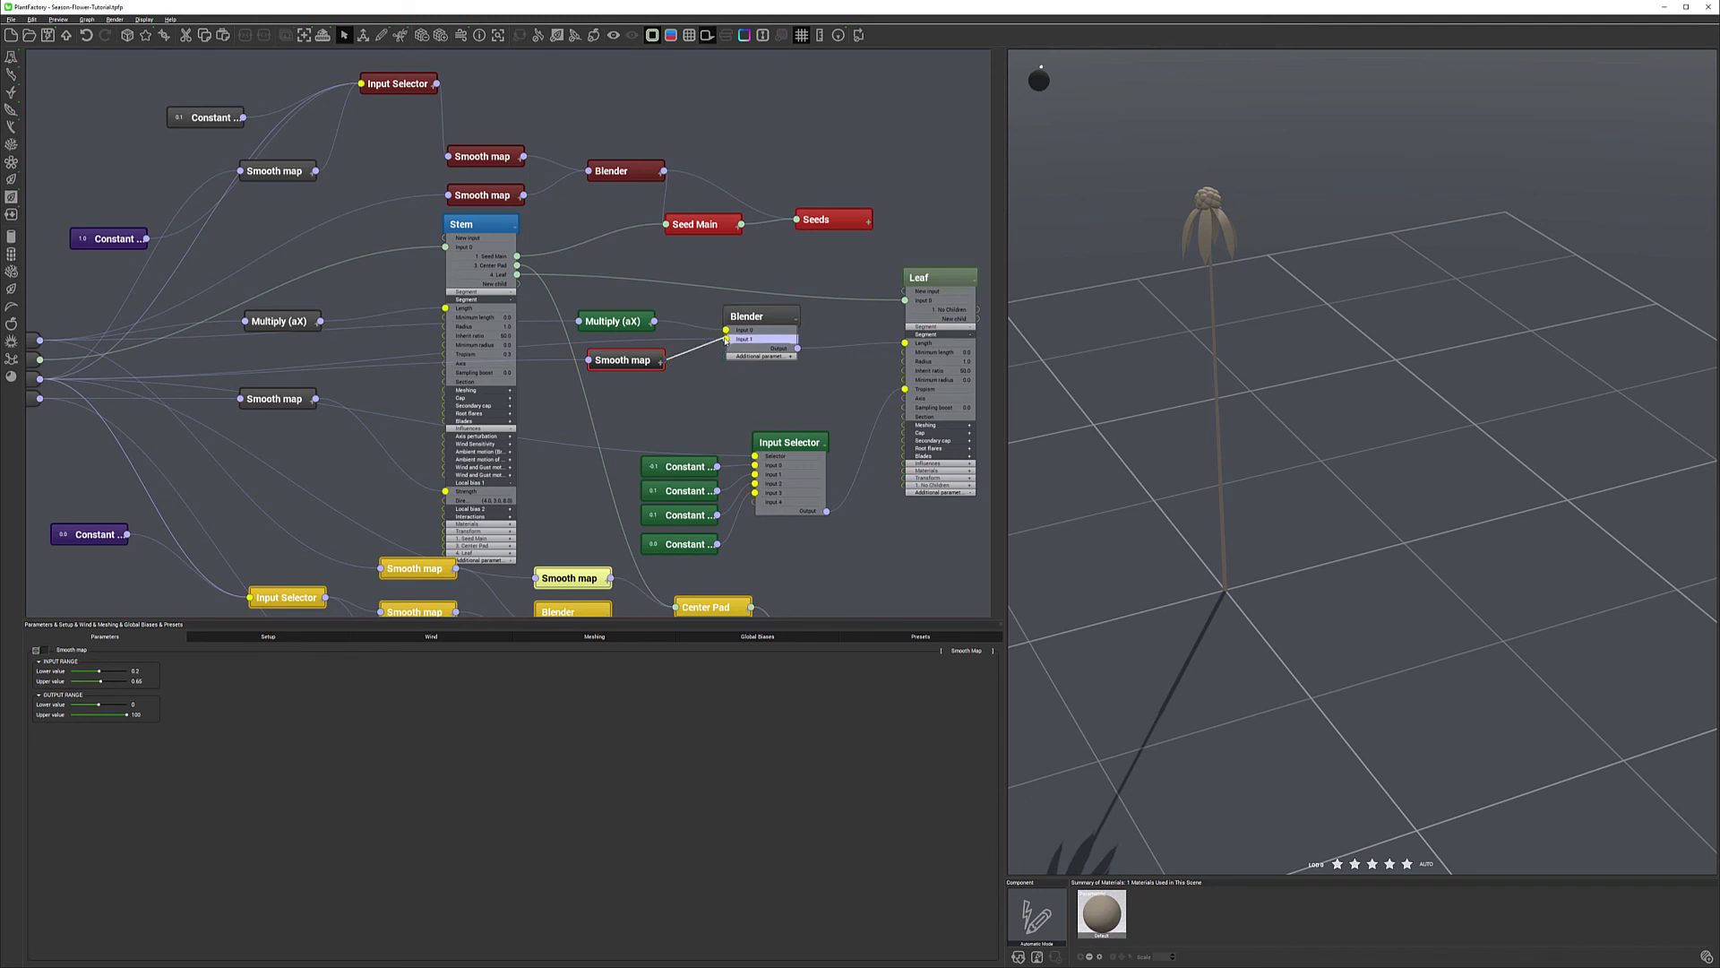
left_click_drag(885, 377, 885, 377)
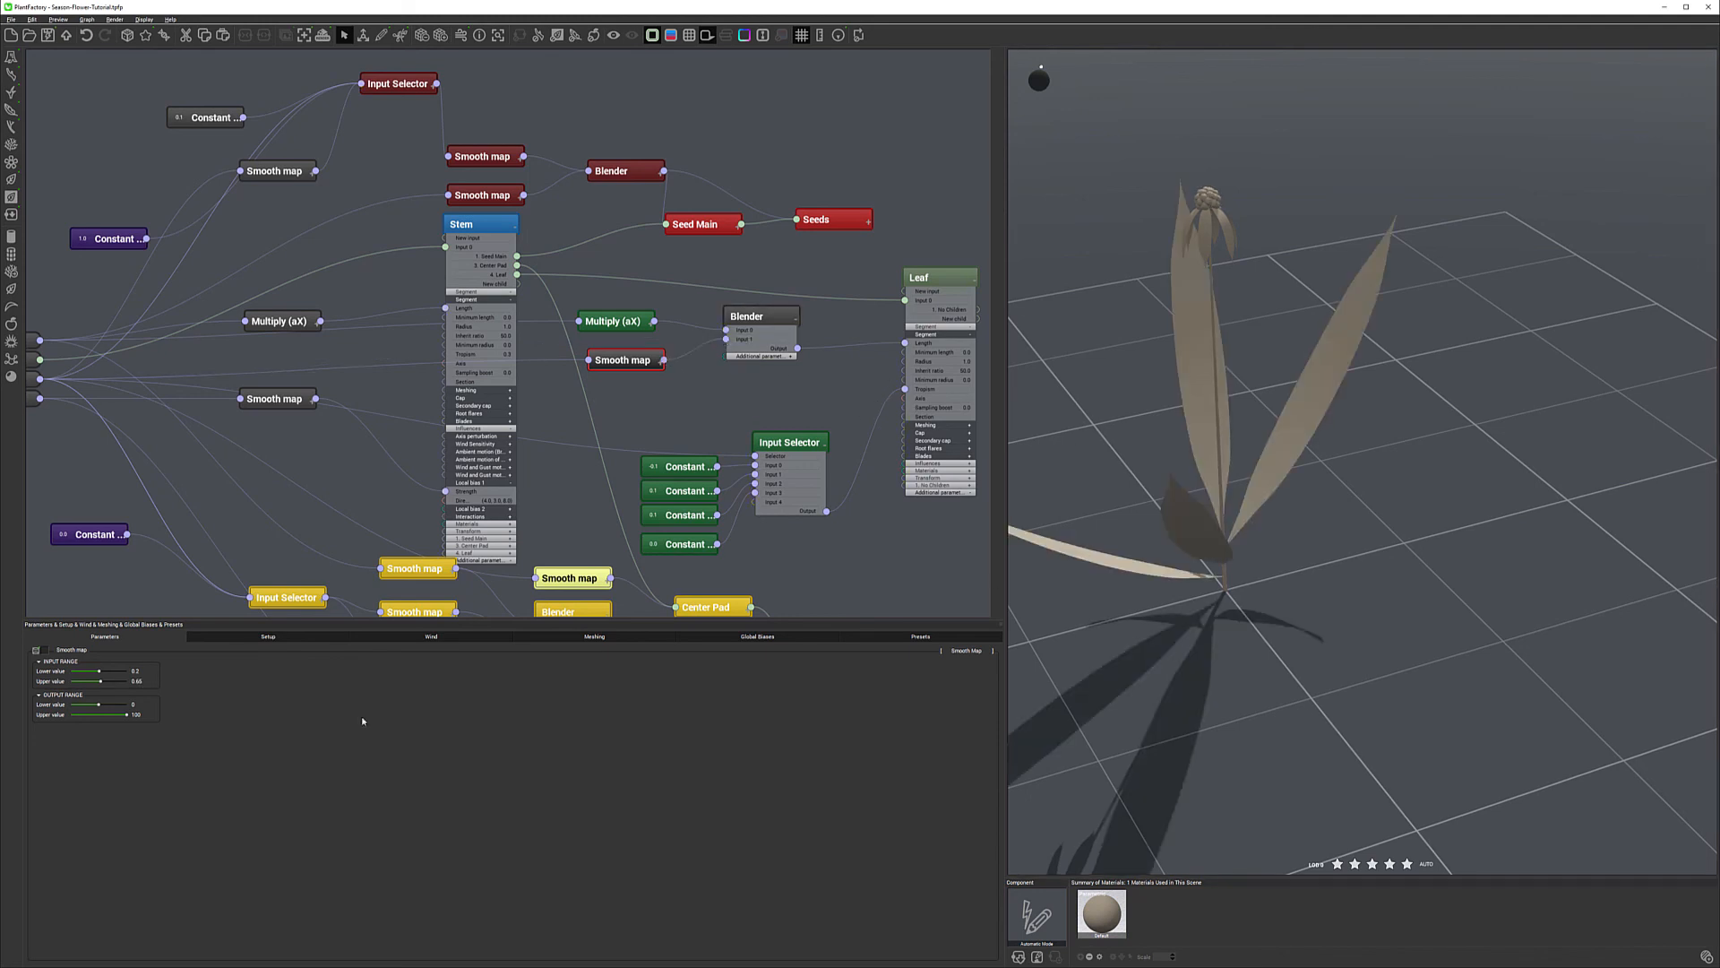
Vary the plant's Age and sweep the Season between spring and winter to check how the leaves grow.
left_click(296, 638)
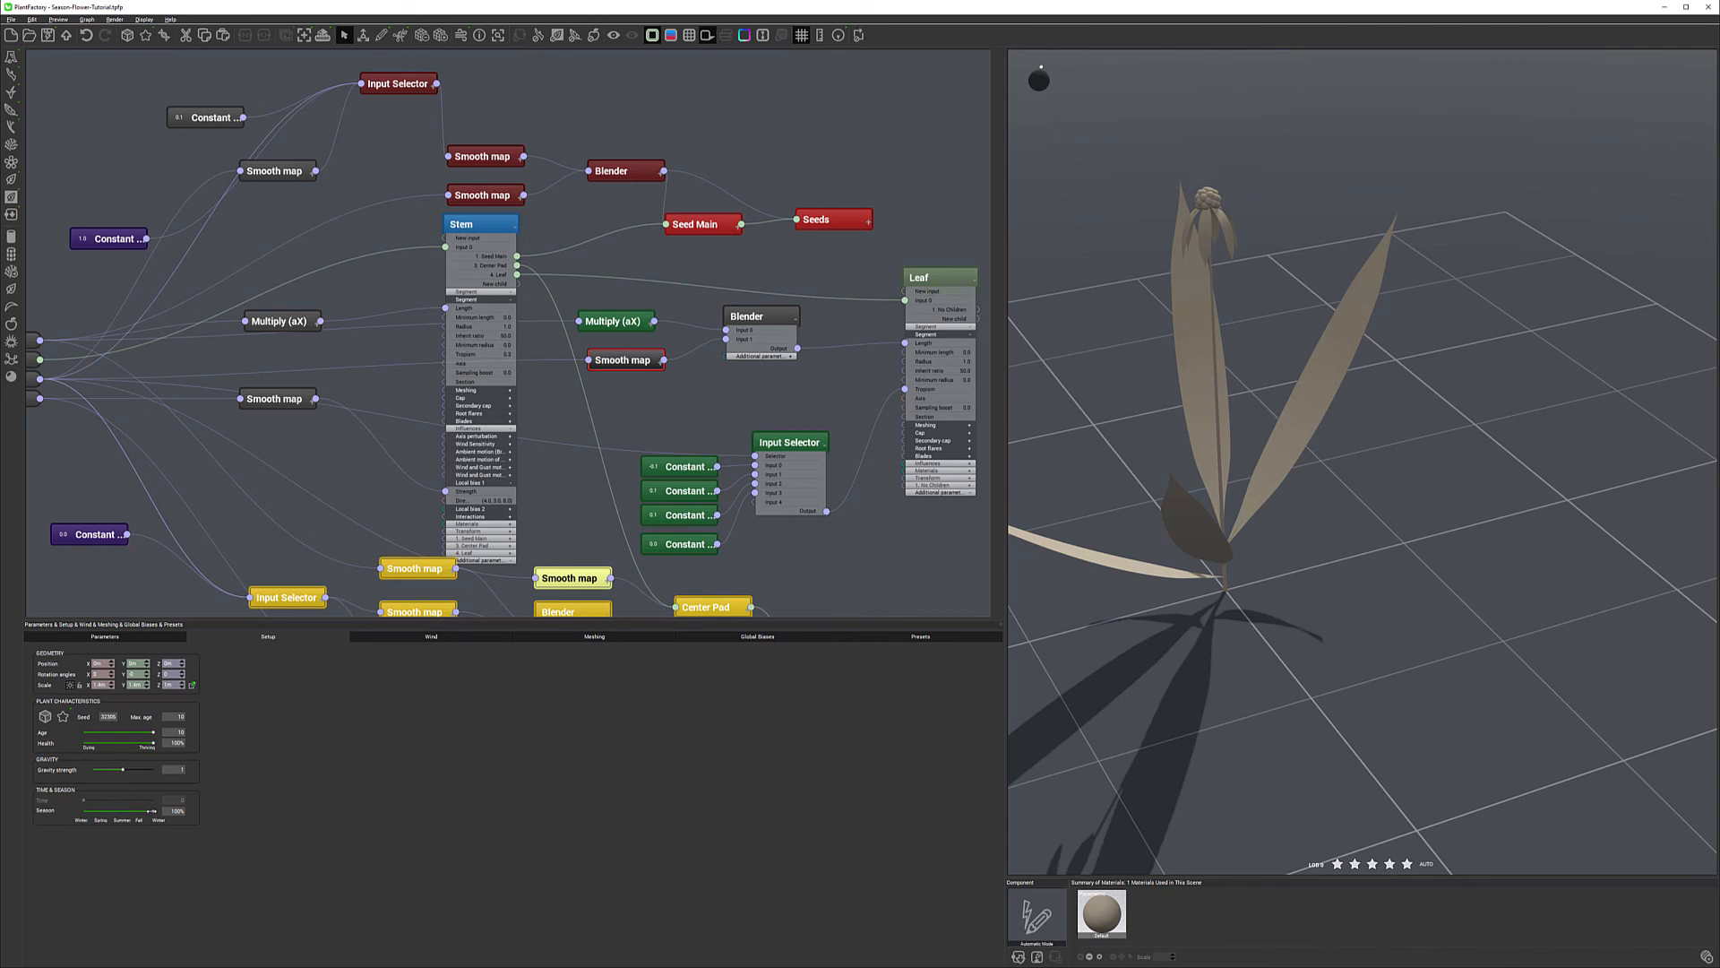
mouse_move(141, 811)
left_mouse_down()
mouse_move(99, 811)
mouse_move(141, 810)
left_mouse_up()
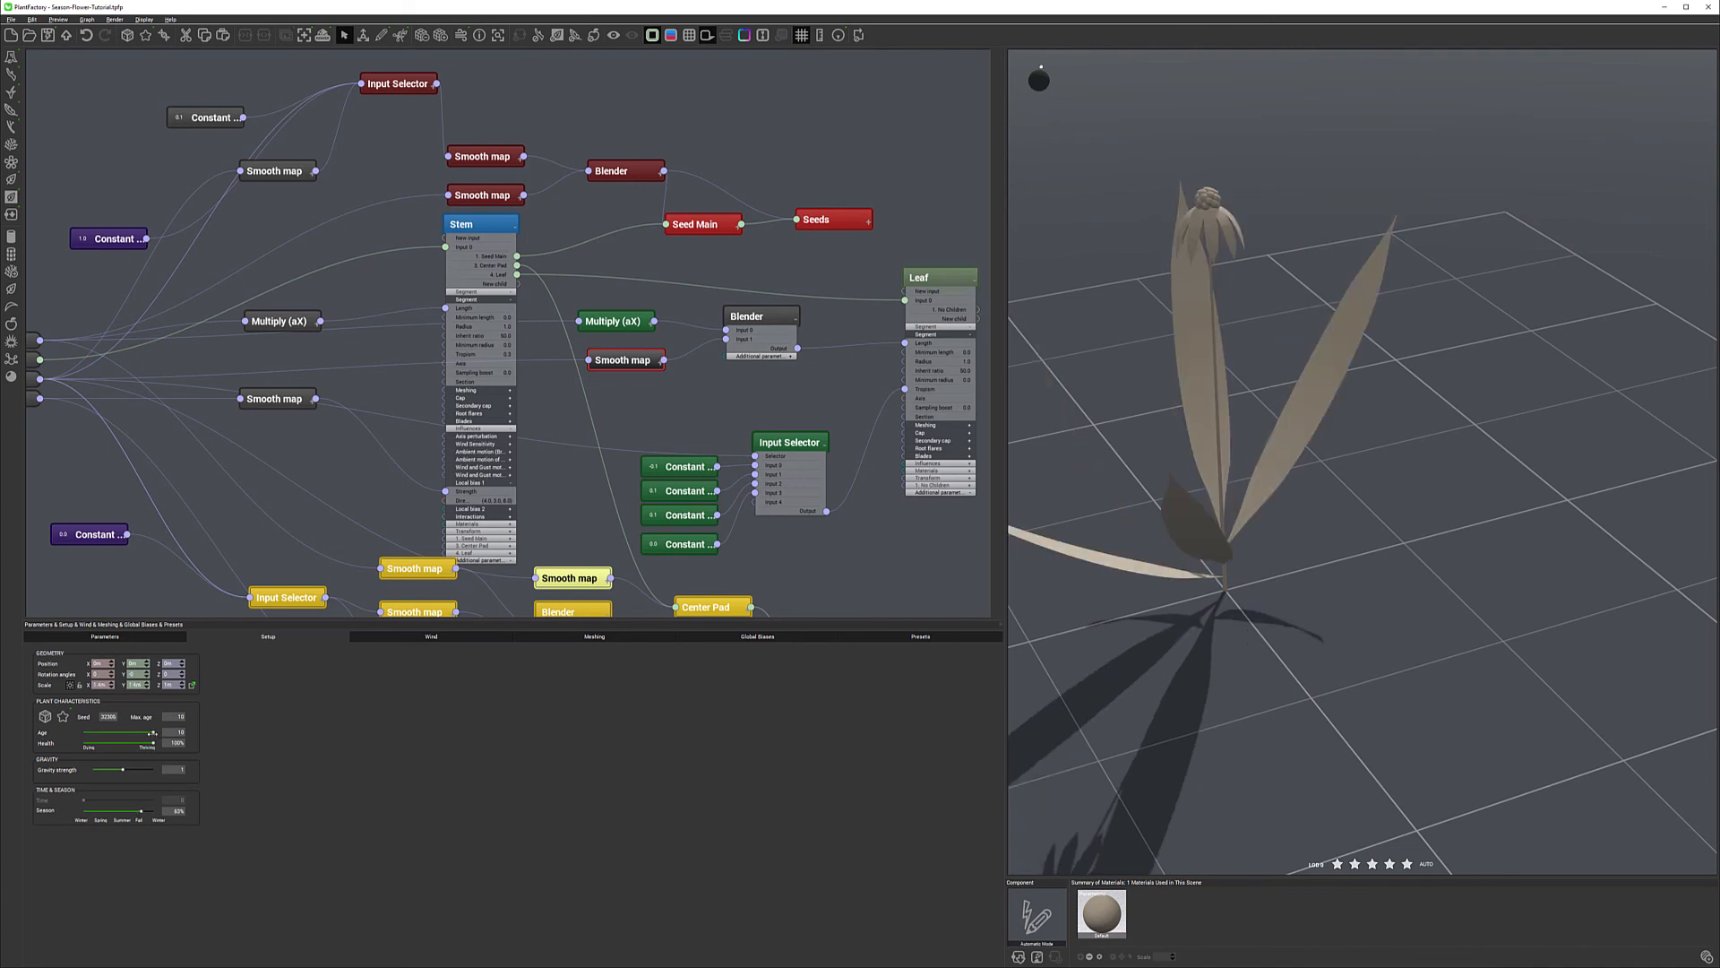
mouse_move(151, 732)
left_mouse_down()
mouse_move(107, 732)
mouse_move(144, 733)
left_mouse_up()
left_click_drag(140, 810, 95, 810)
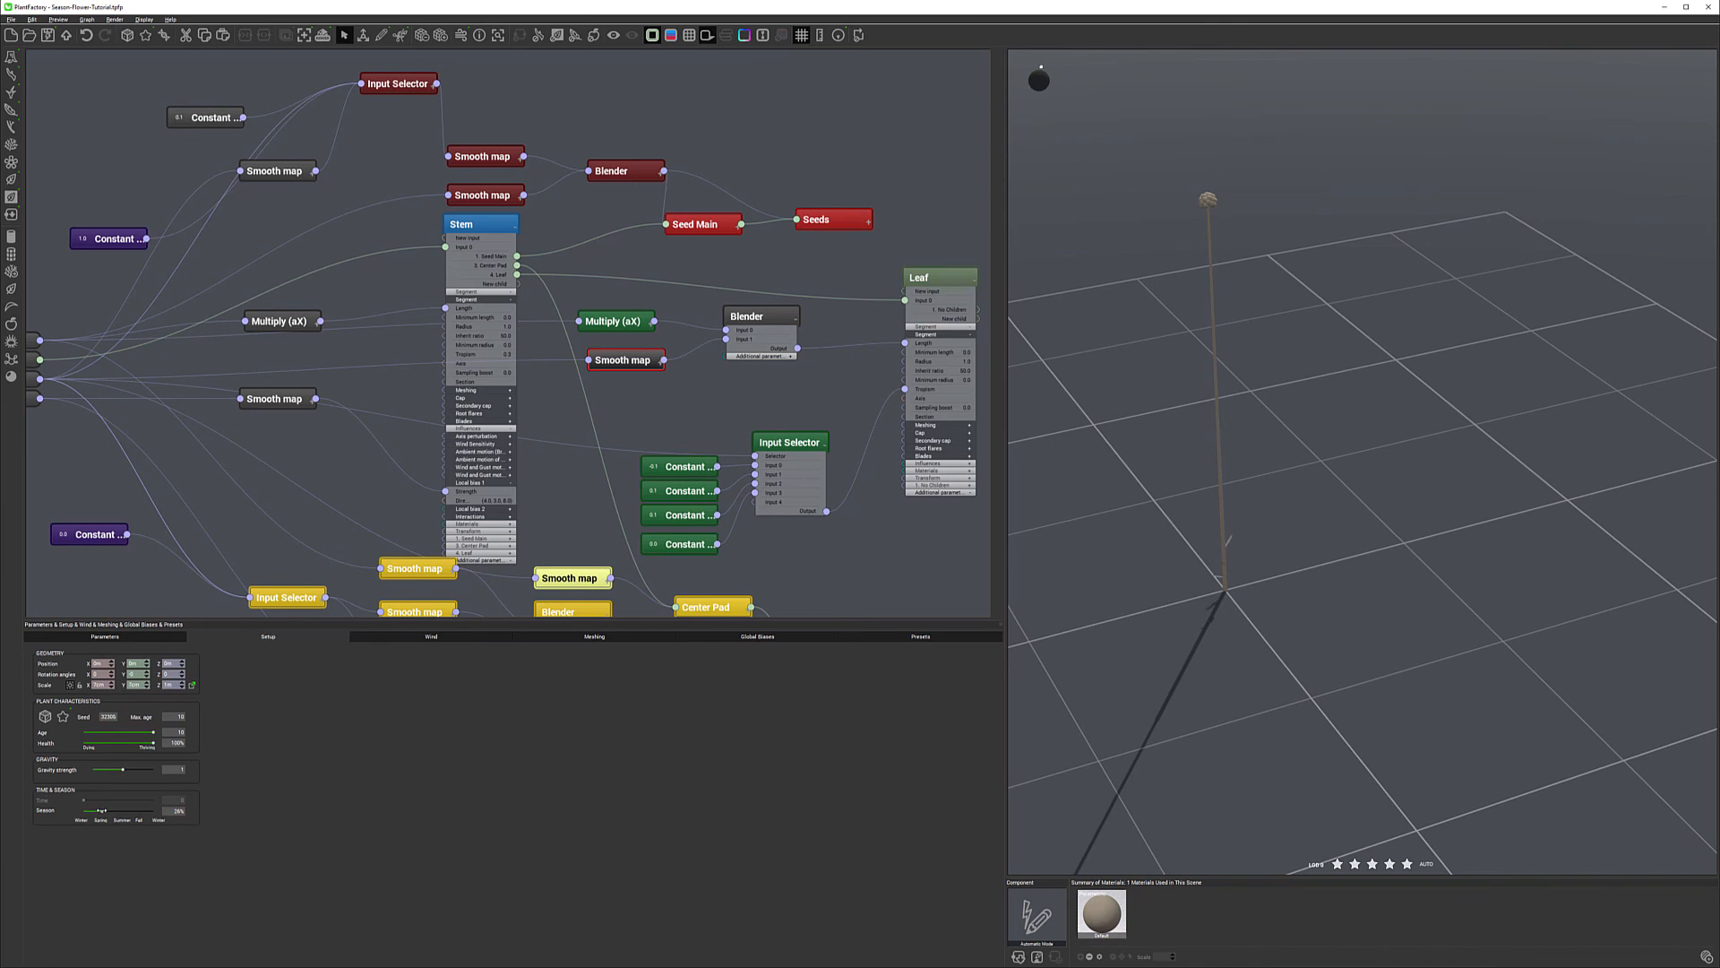
left_click_drag(106, 811, 108, 810)
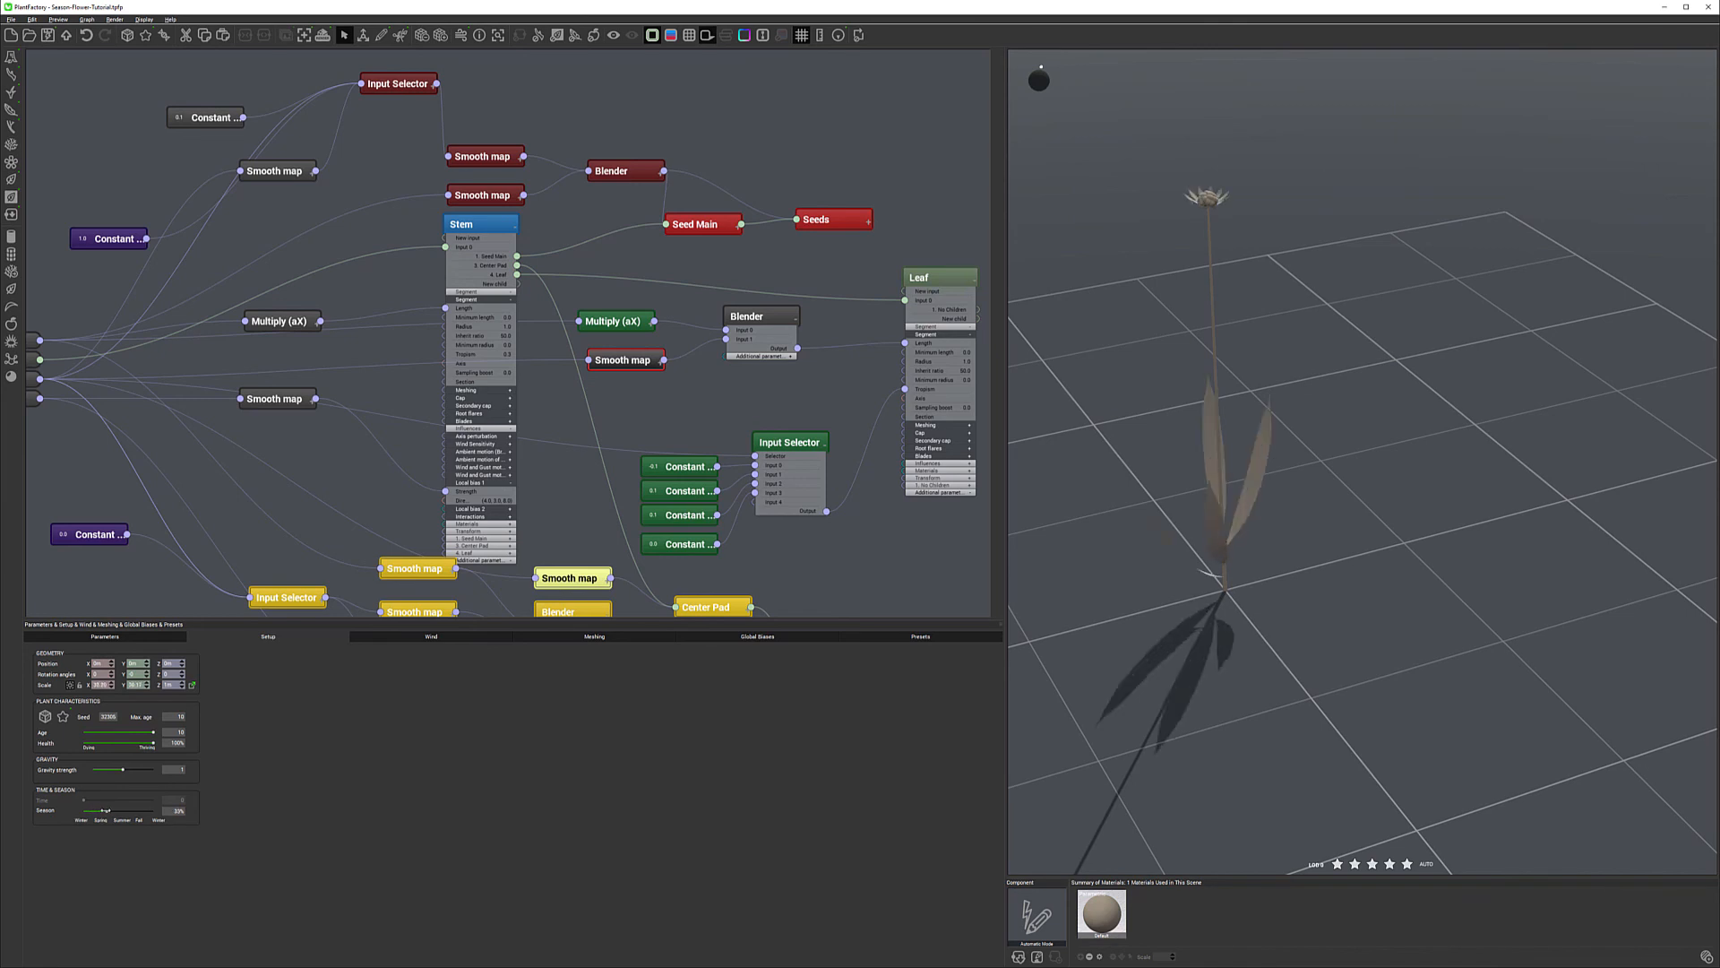
left_click_drag(94, 810, 147, 811)
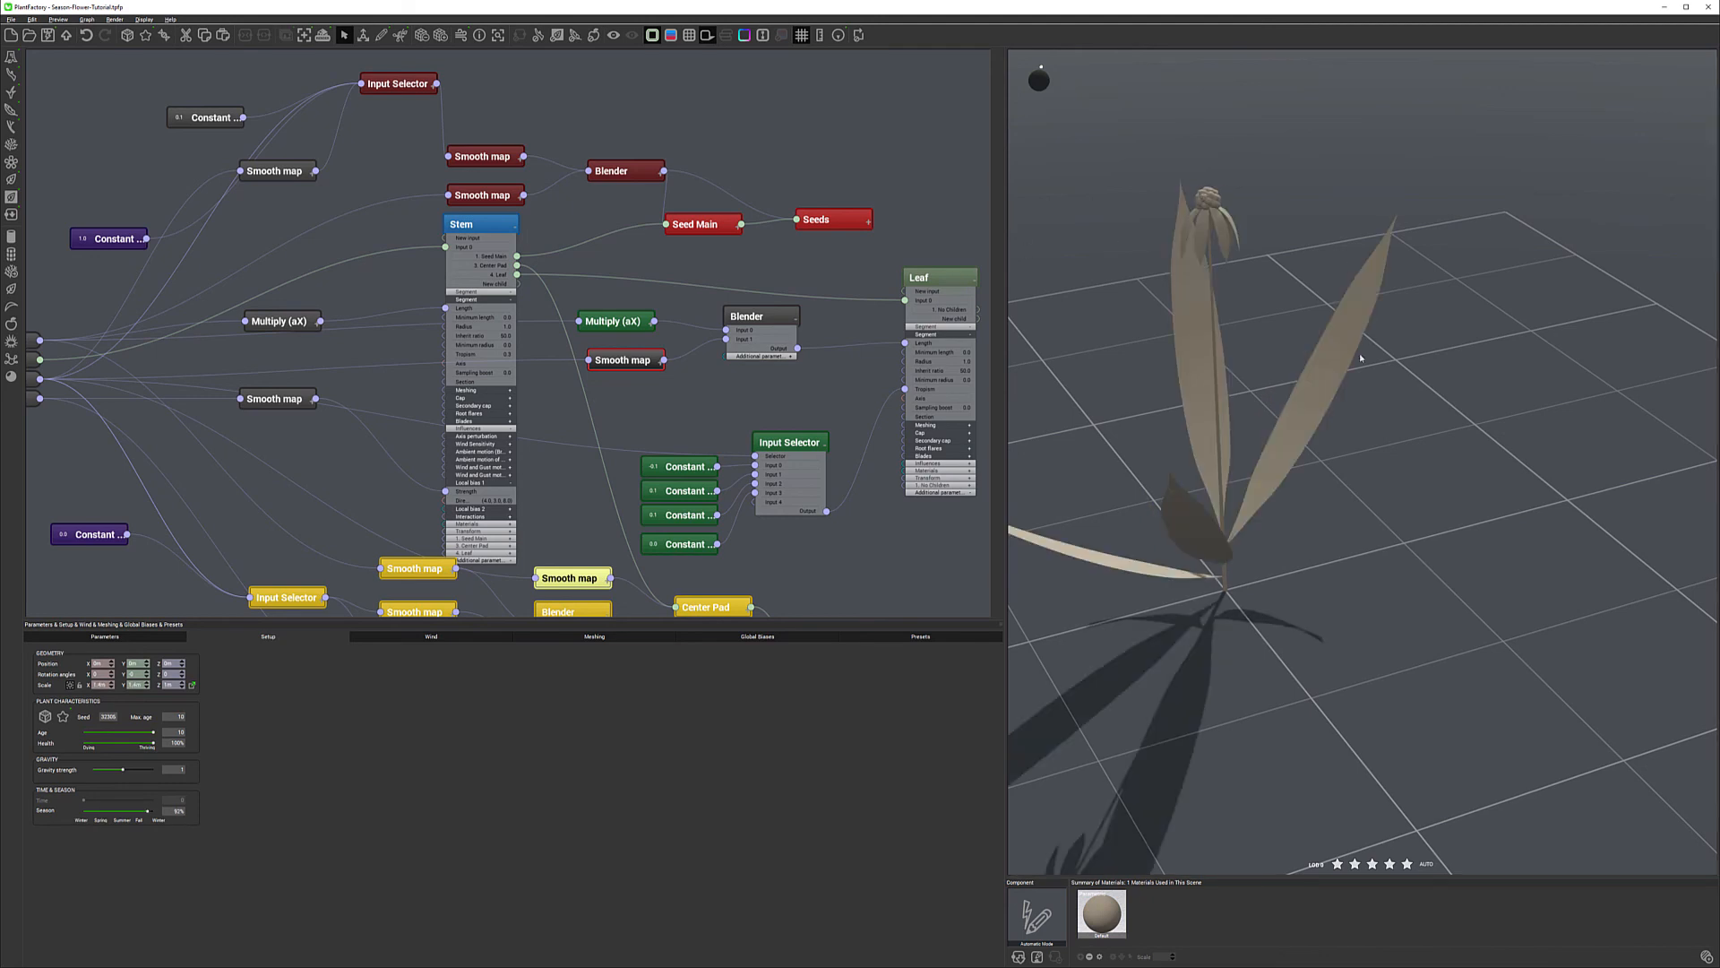
Set the lowest of the four green Constant nodes feeding the Input Selector to -0.06.
left_click(680, 542)
left_click(57, 662)
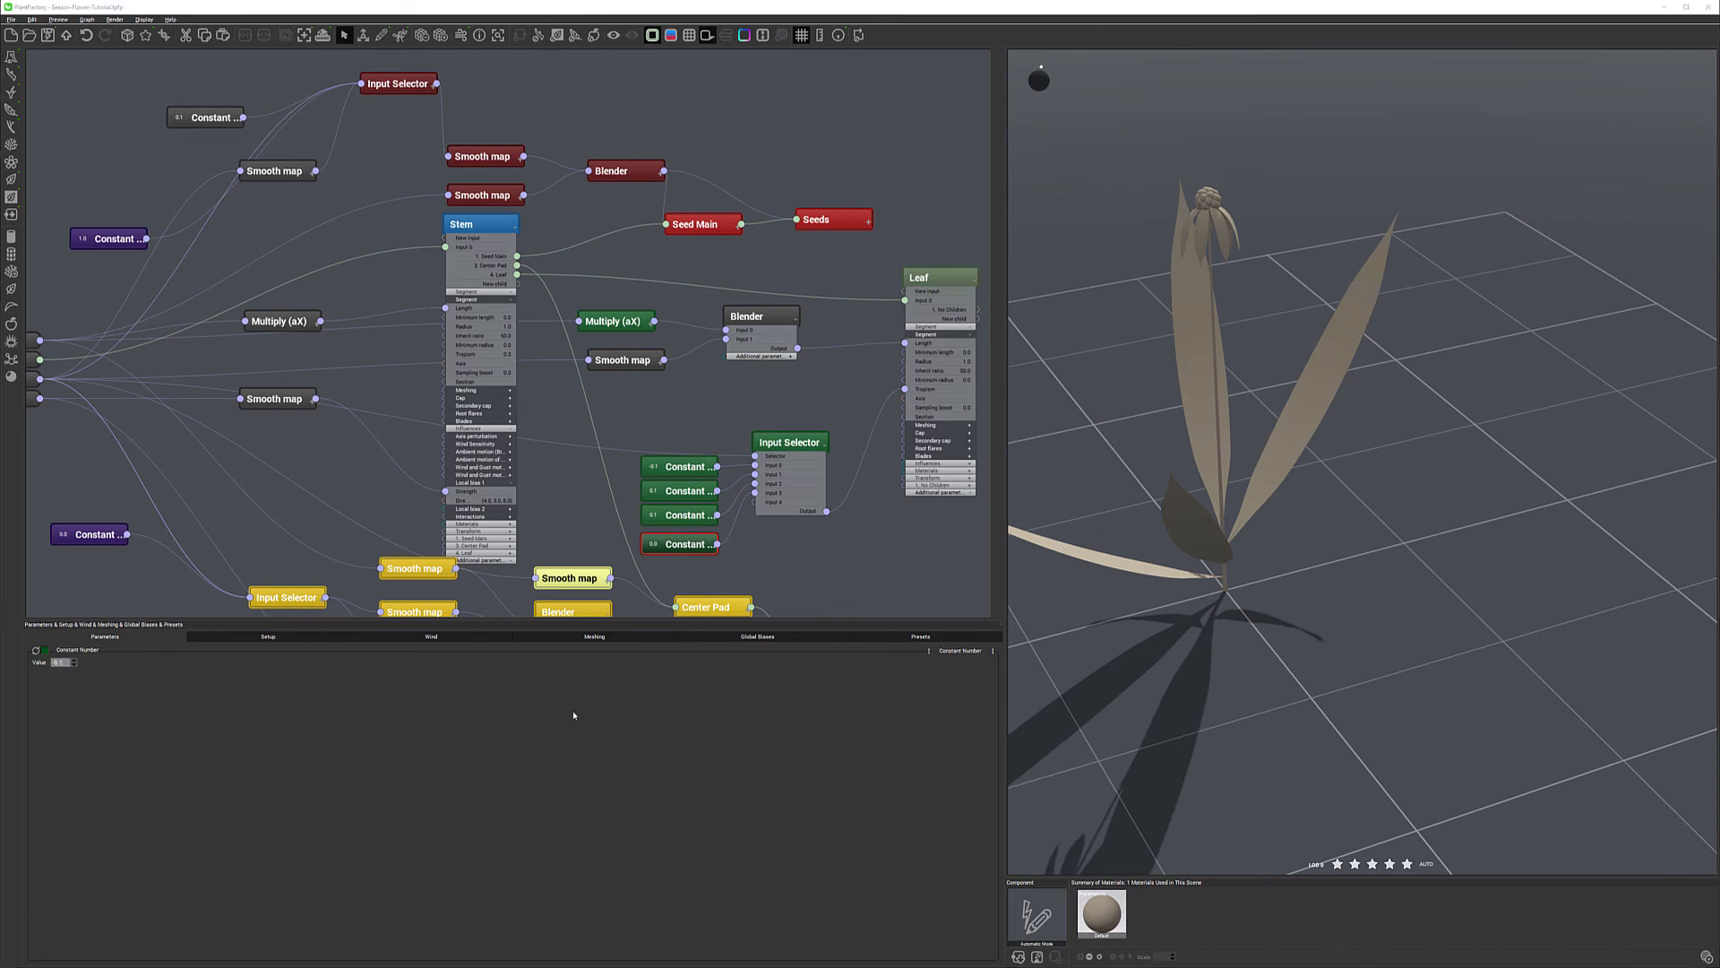
key("Return")
left_click(59, 662)
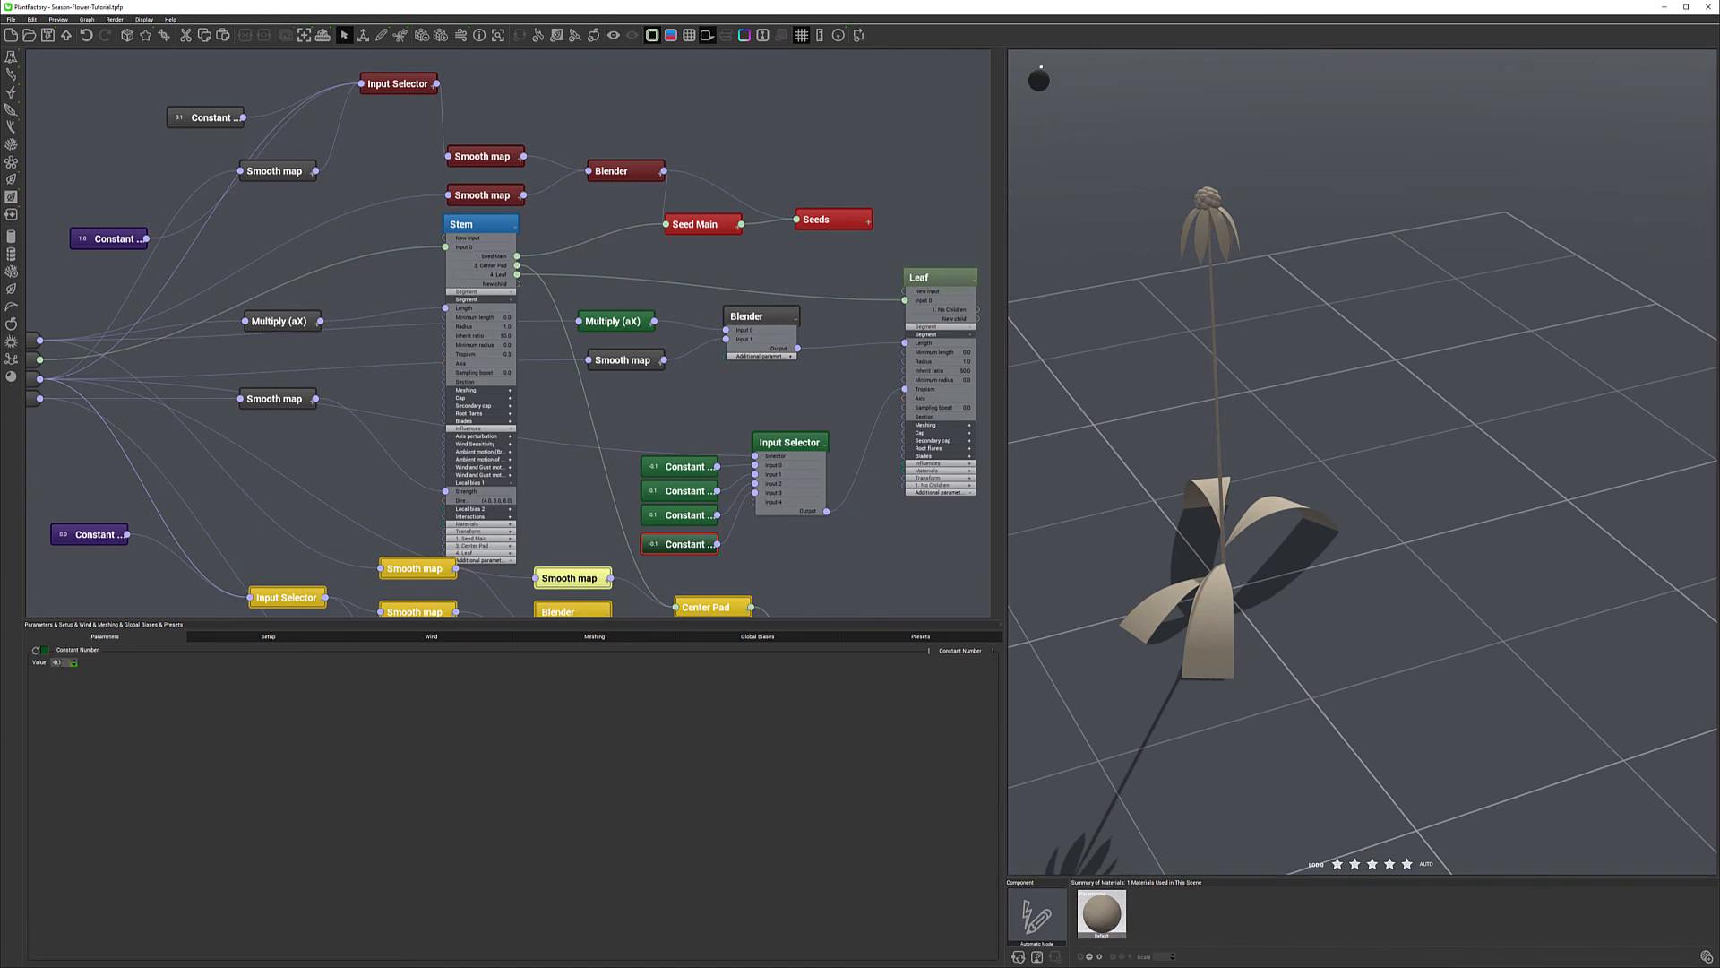
key("BackSpace")
type("-0.06")
key("Return")
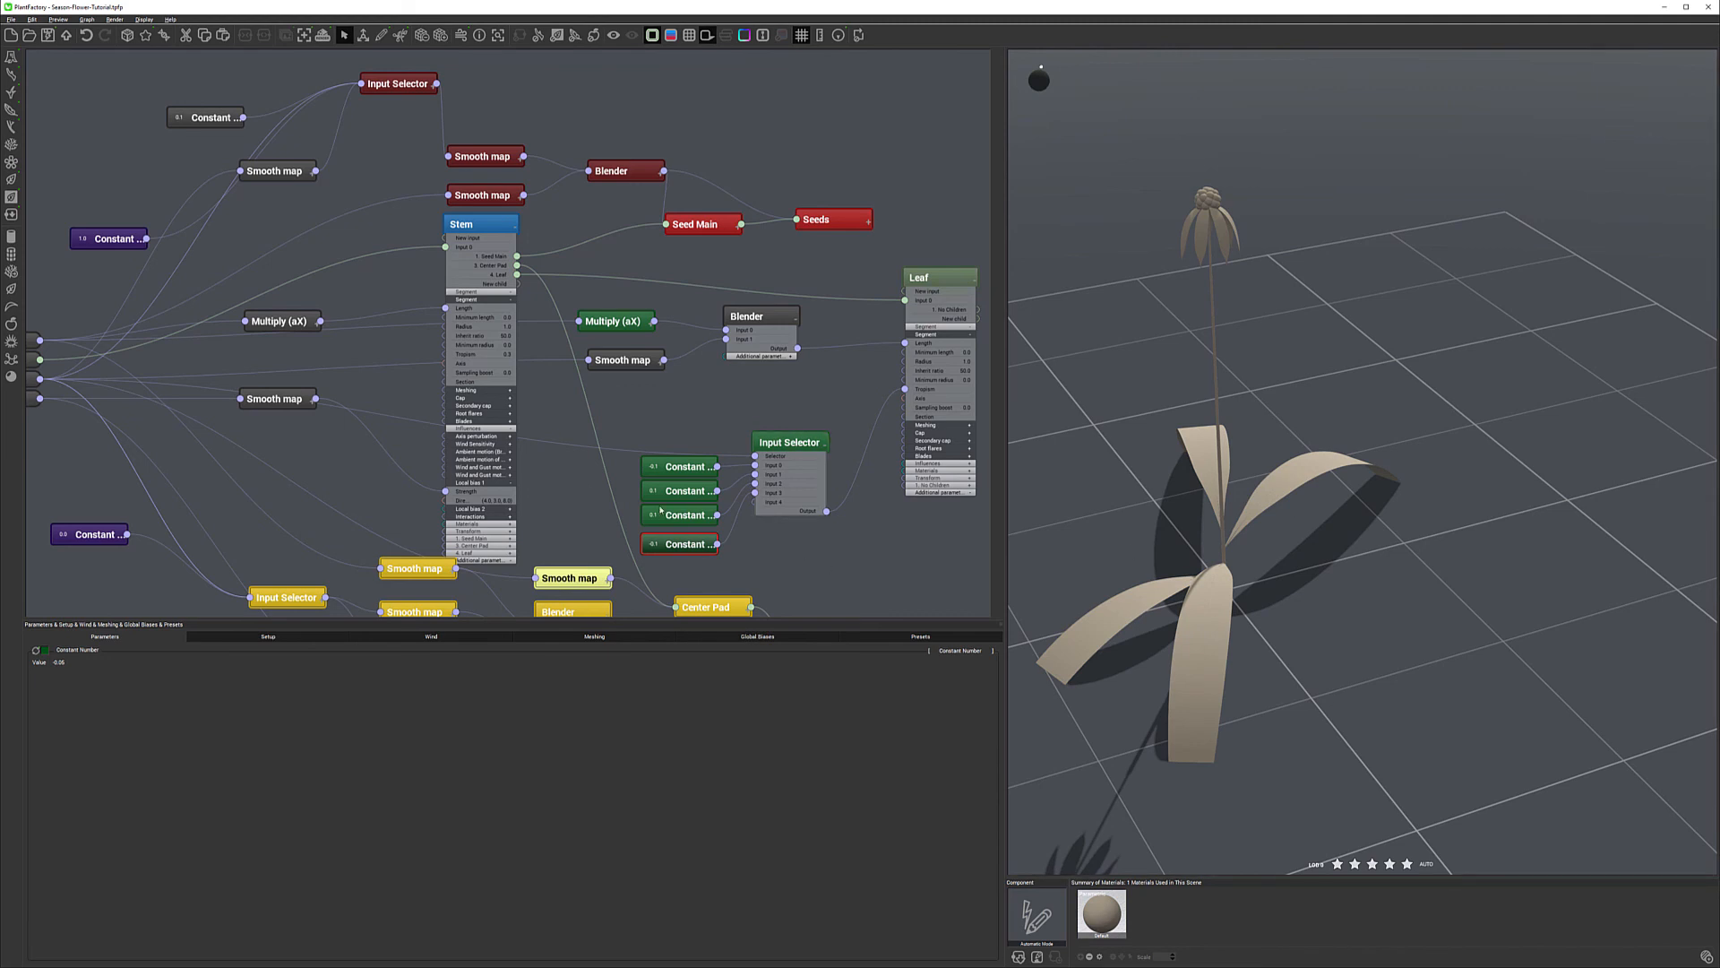
Set the leaf Smooth map's upper output value to 60 and the green Multiply (aX) factor to 6.
left_click(654, 361)
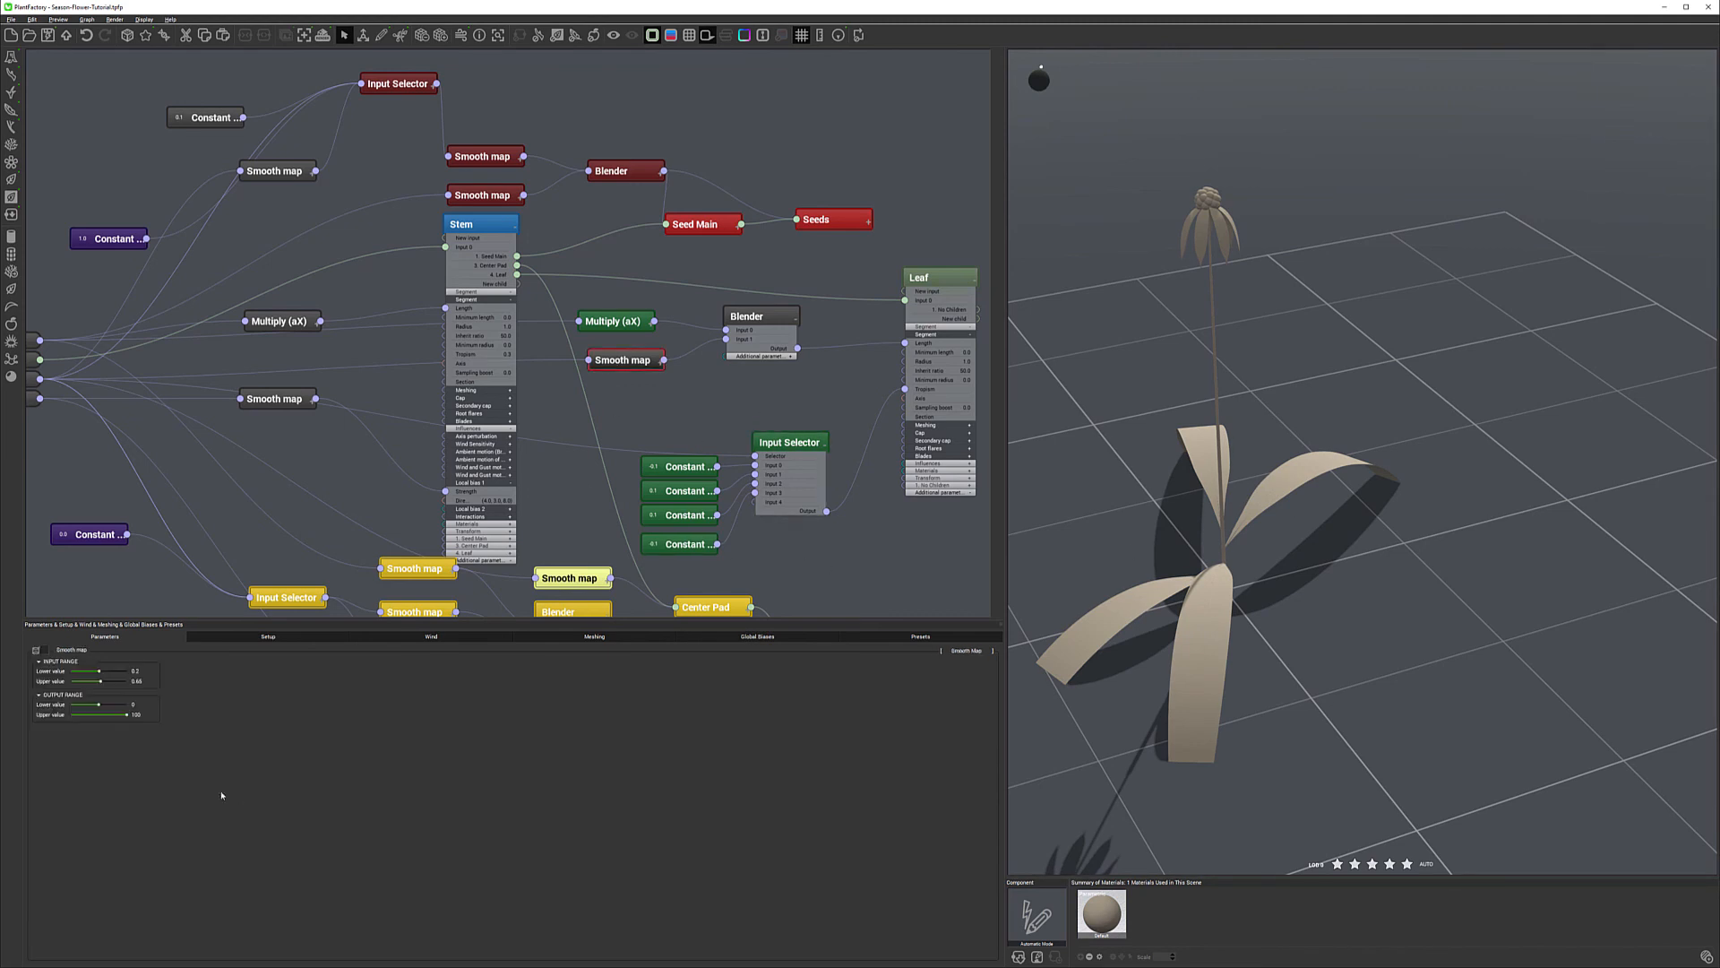
left_click(144, 716)
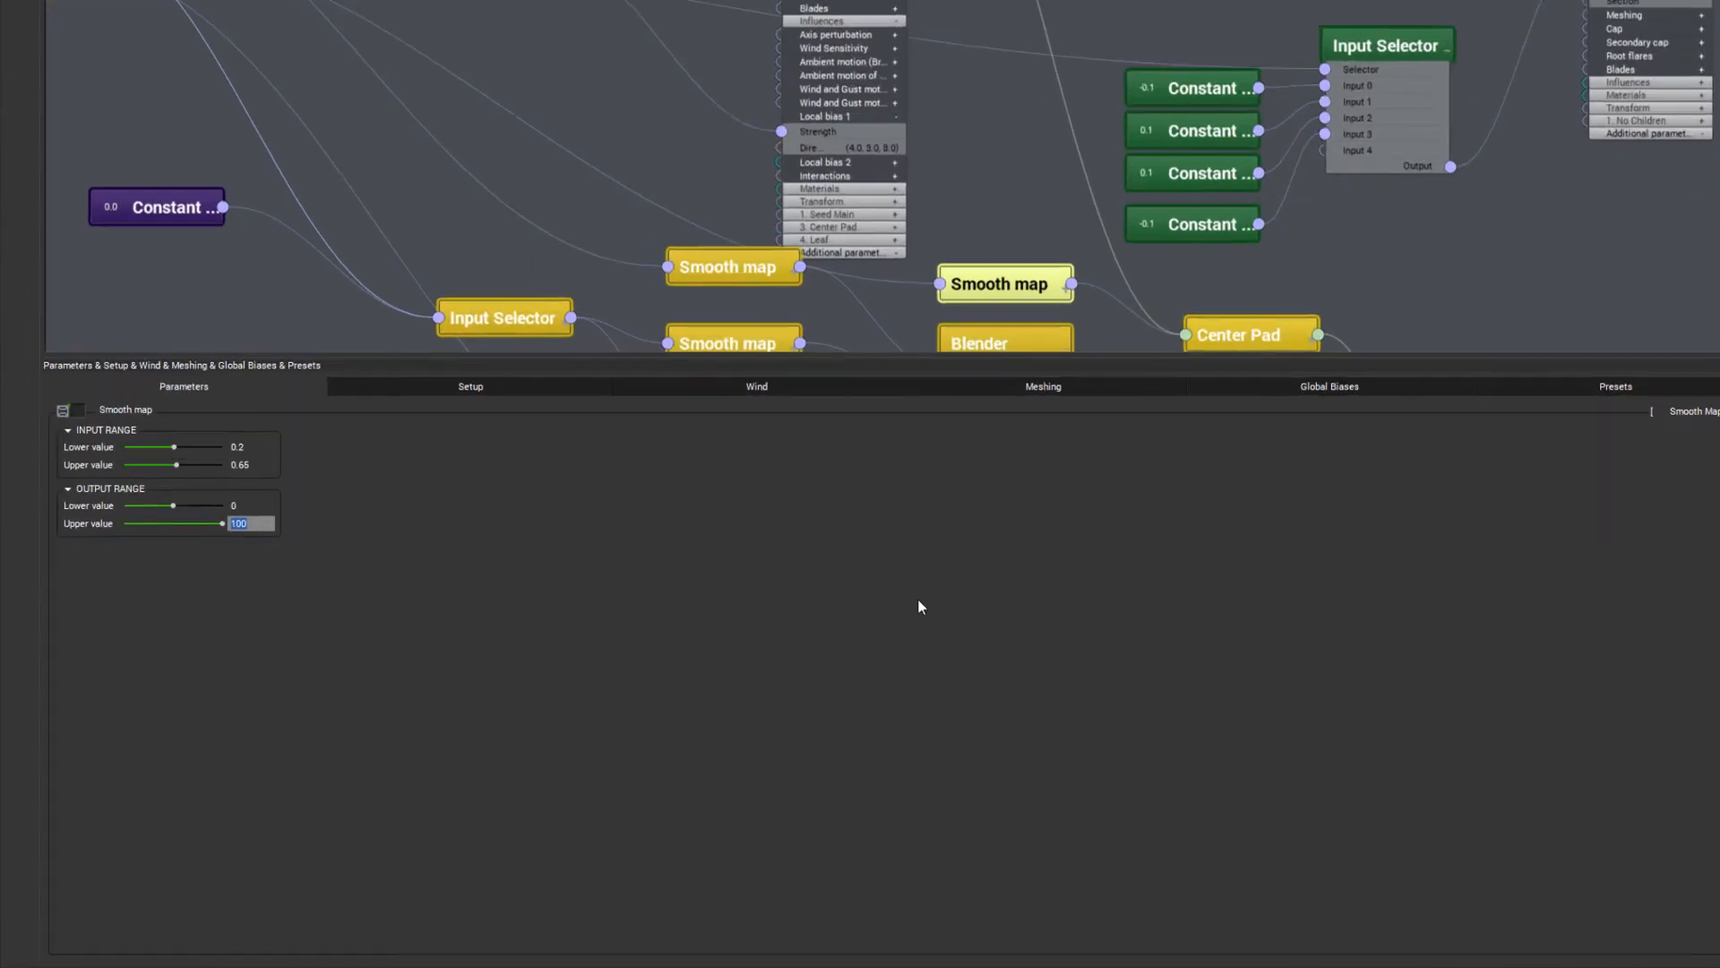
type("60")
key("Return")
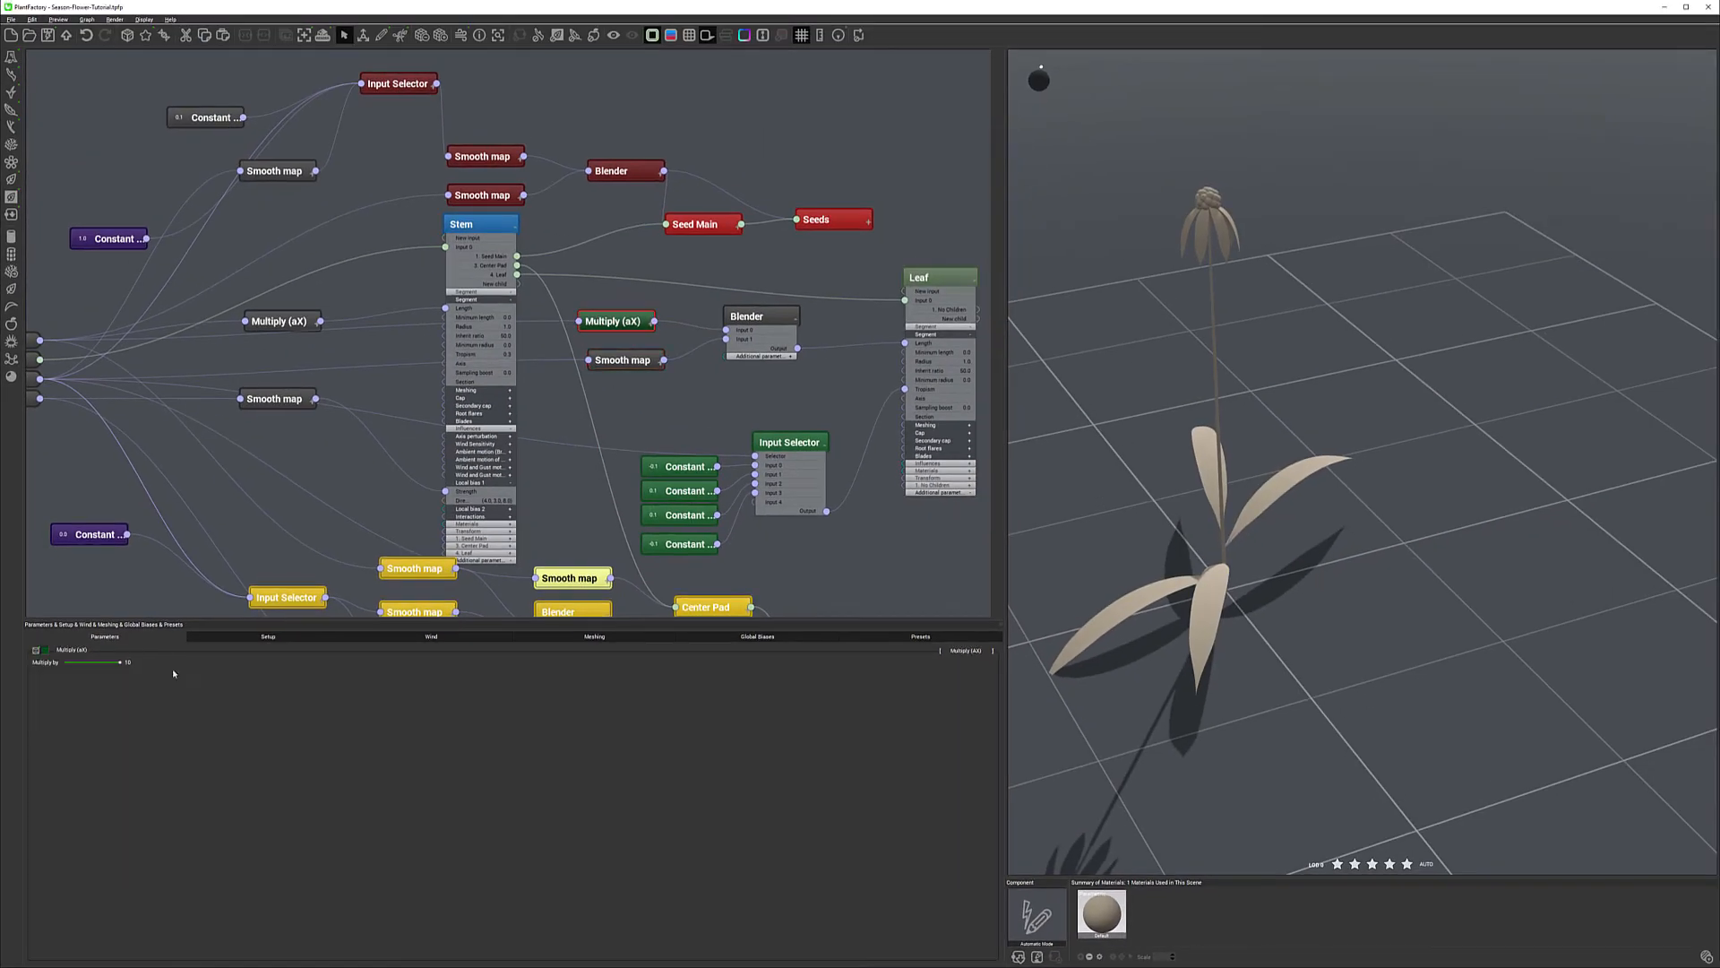
left_click(127, 661)
key("Return")
Colour the leaf Smooth map and Blender nodes green and move the Multiply (aX) node closer to the Blender.
left_click_drag(618, 361, 618, 356)
left_click(770, 318)
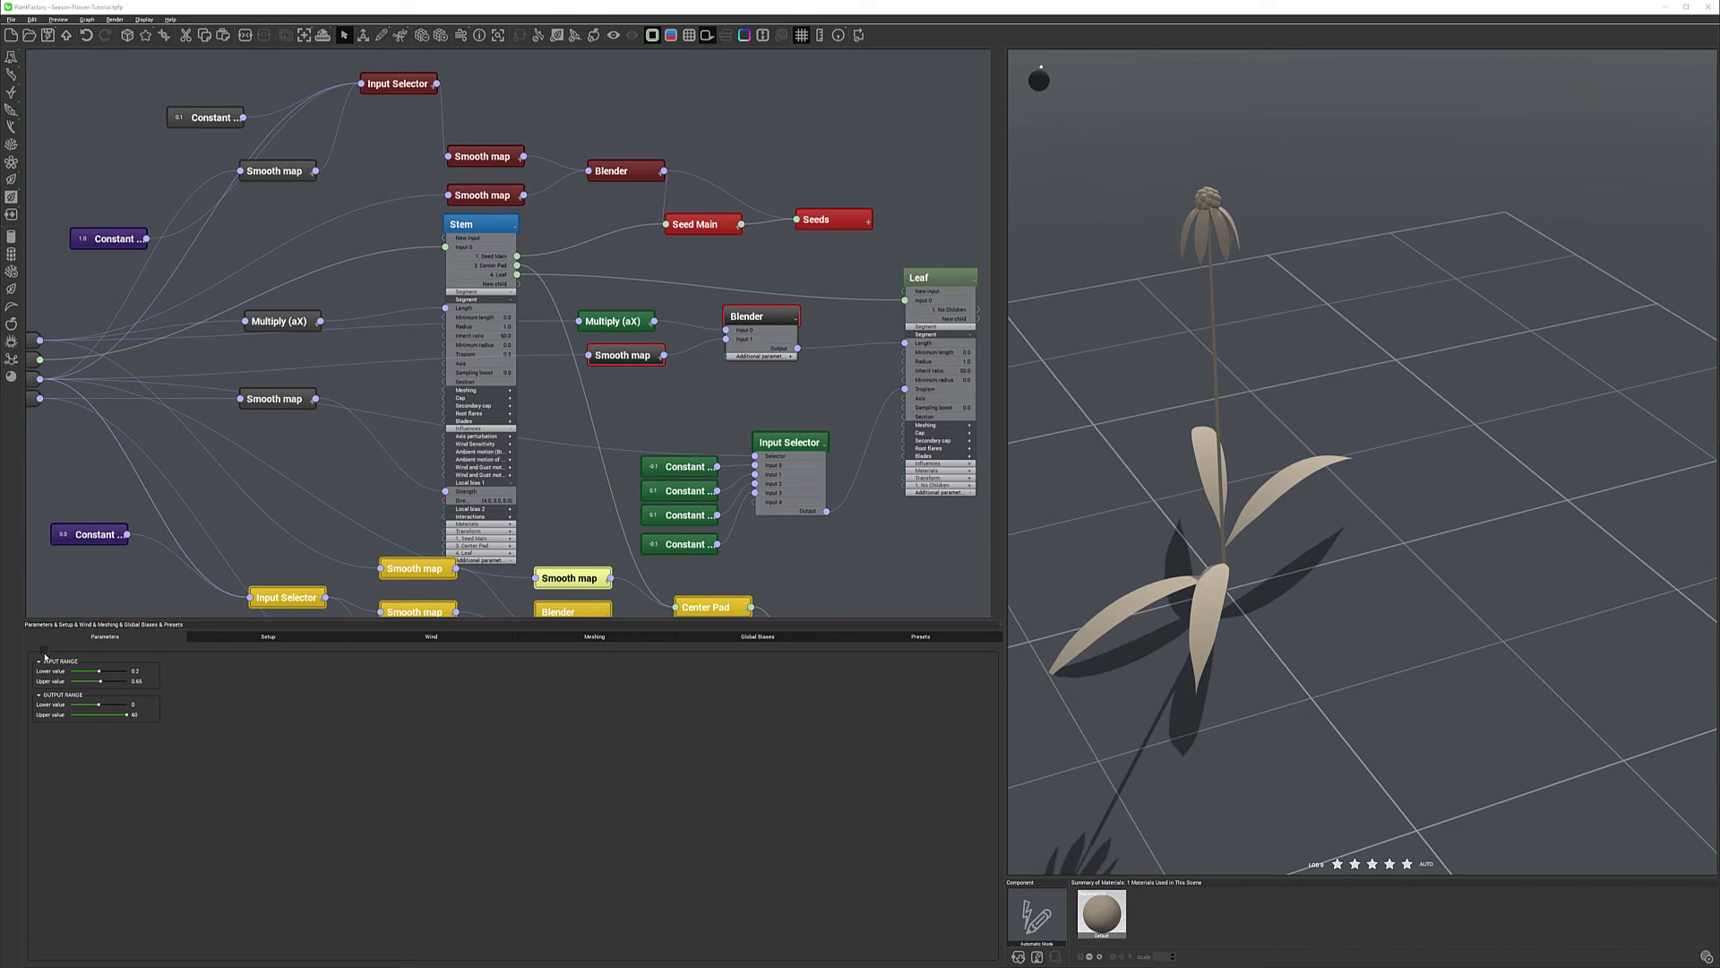
left_click_drag(1, 529, 437, 399)
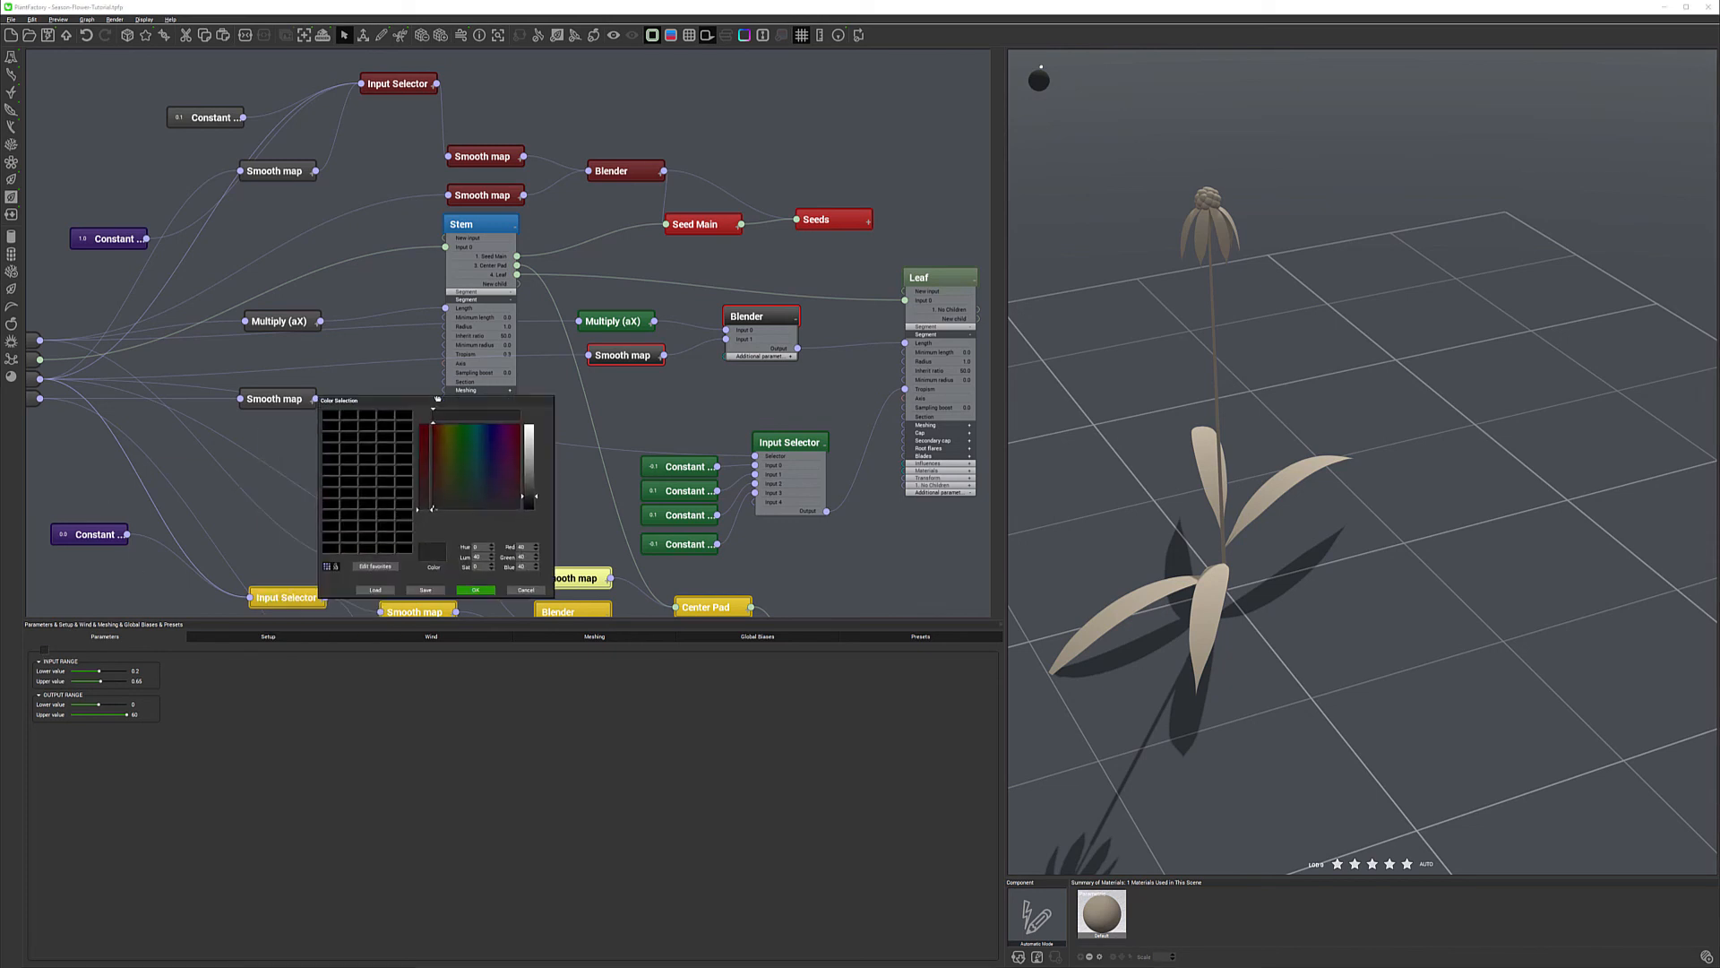
left_click(468, 424)
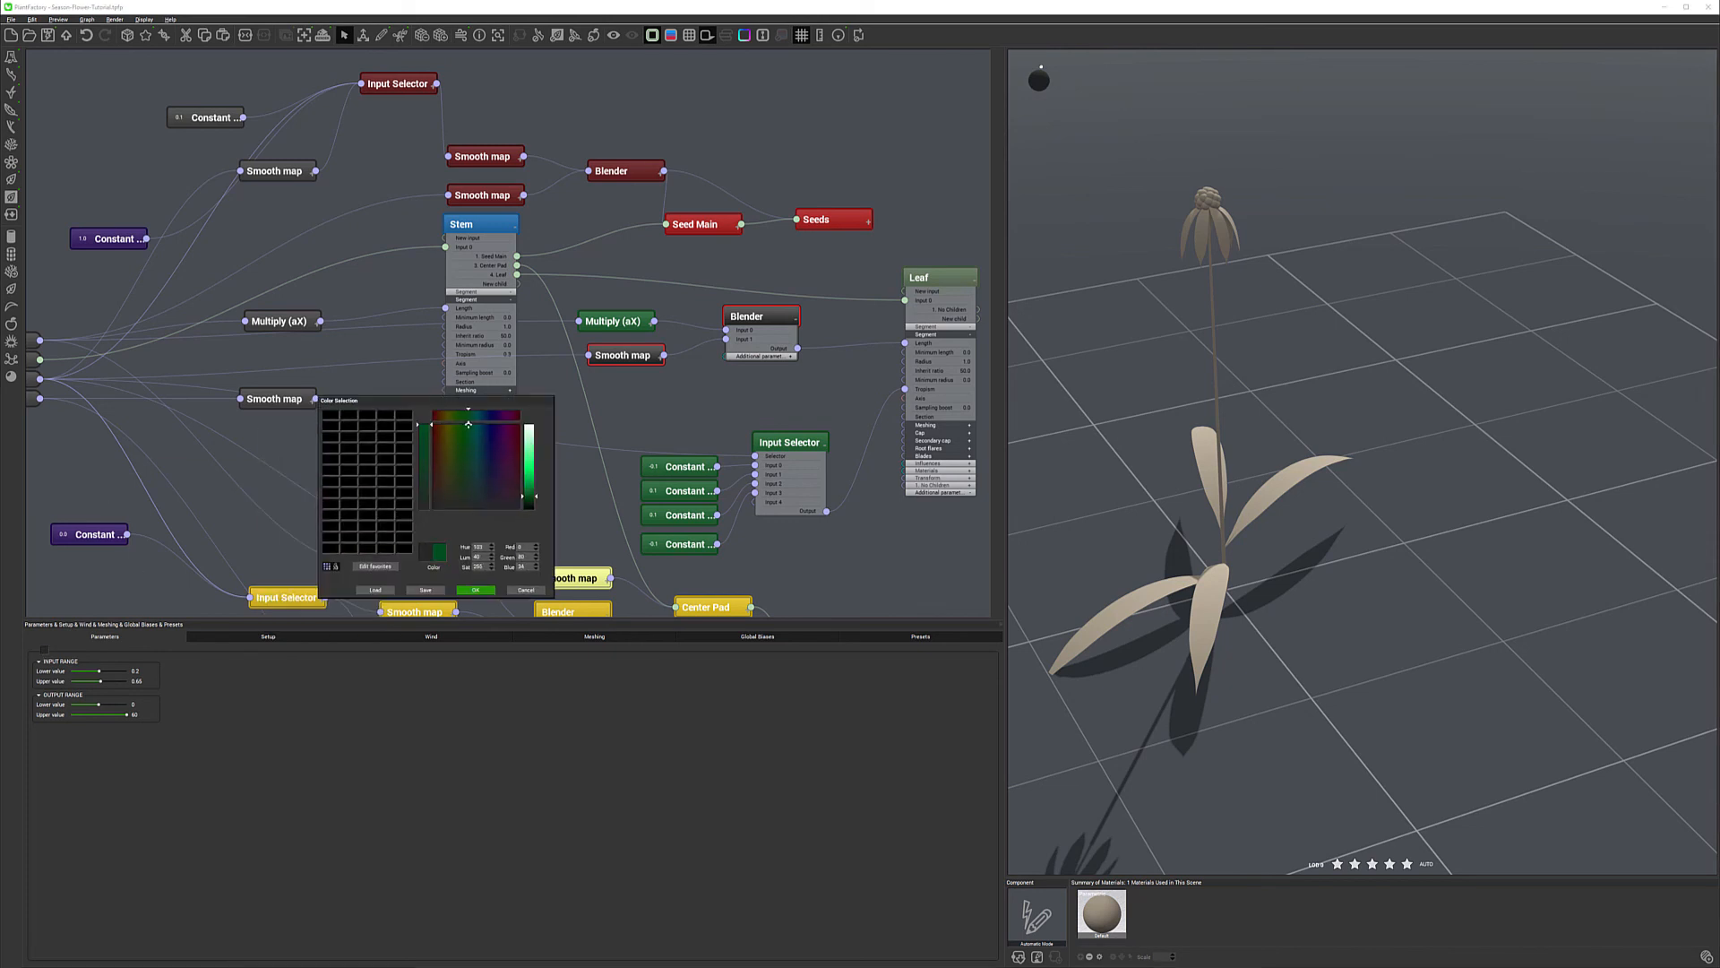
left_click(475, 589)
left_click(732, 420)
mouse_move(608, 320)
left_mouse_down()
mouse_move(667, 312)
mouse_move(629, 317)
left_mouse_up()
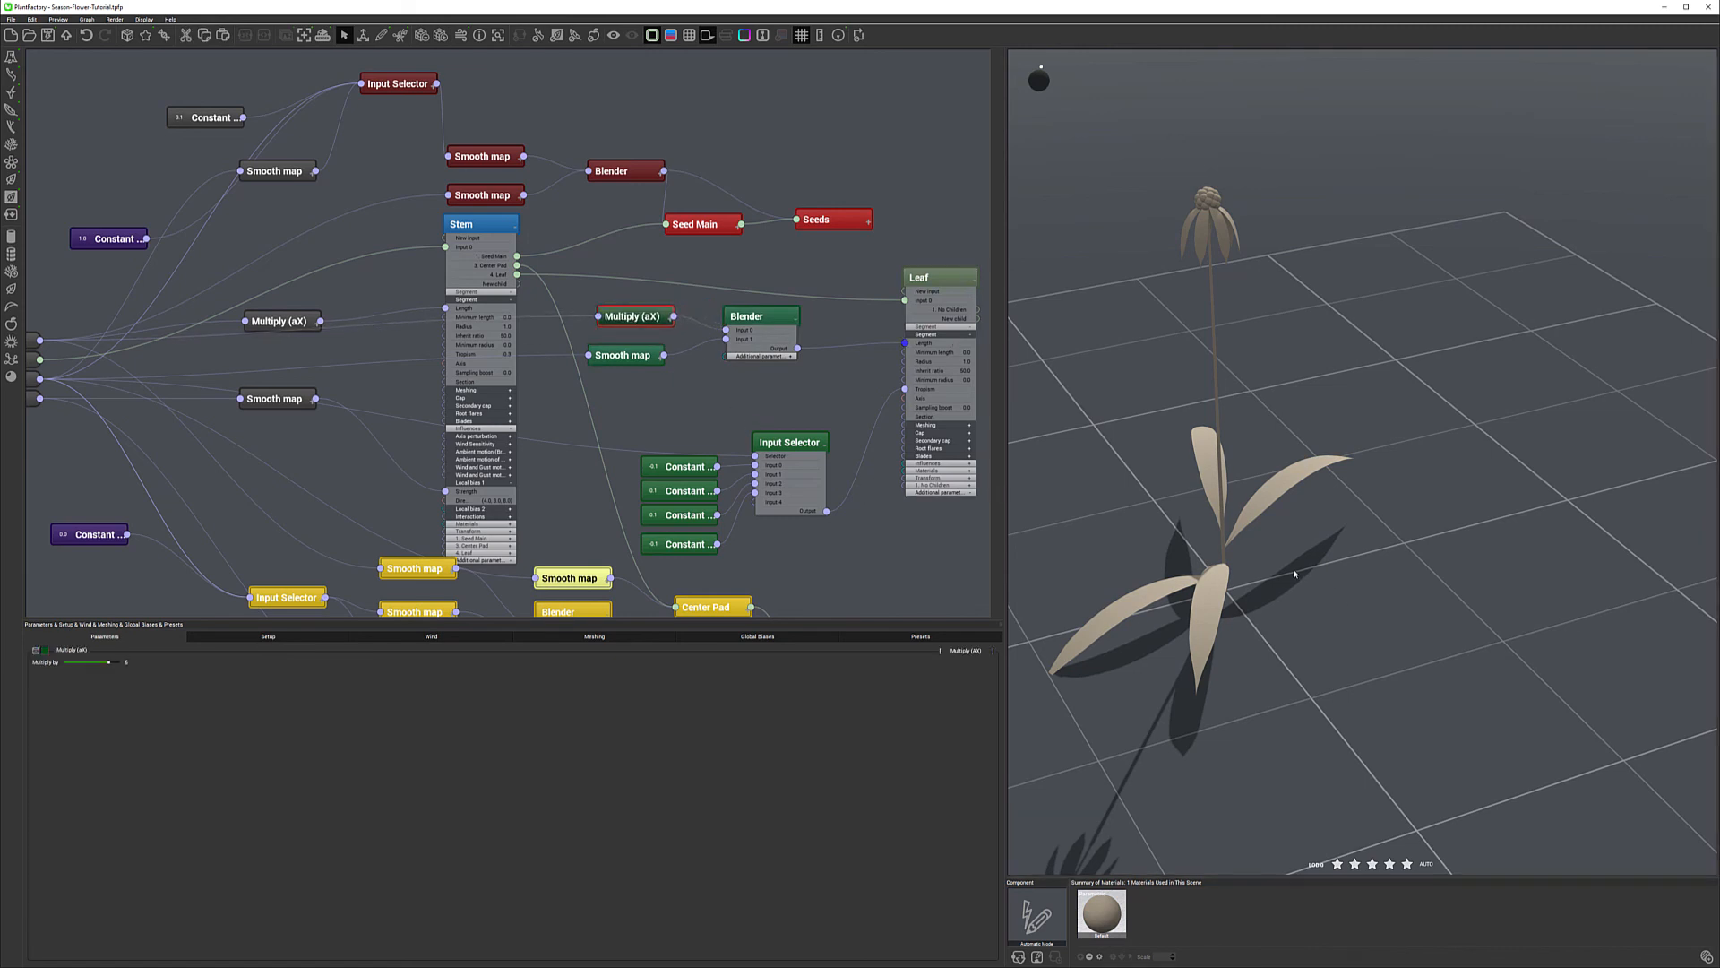
Test the leaves by lowering Health to 0% and restoring it, reducing and restoring Age, and setting Season to 80%.
scroll(1214, 440, "down", 2)
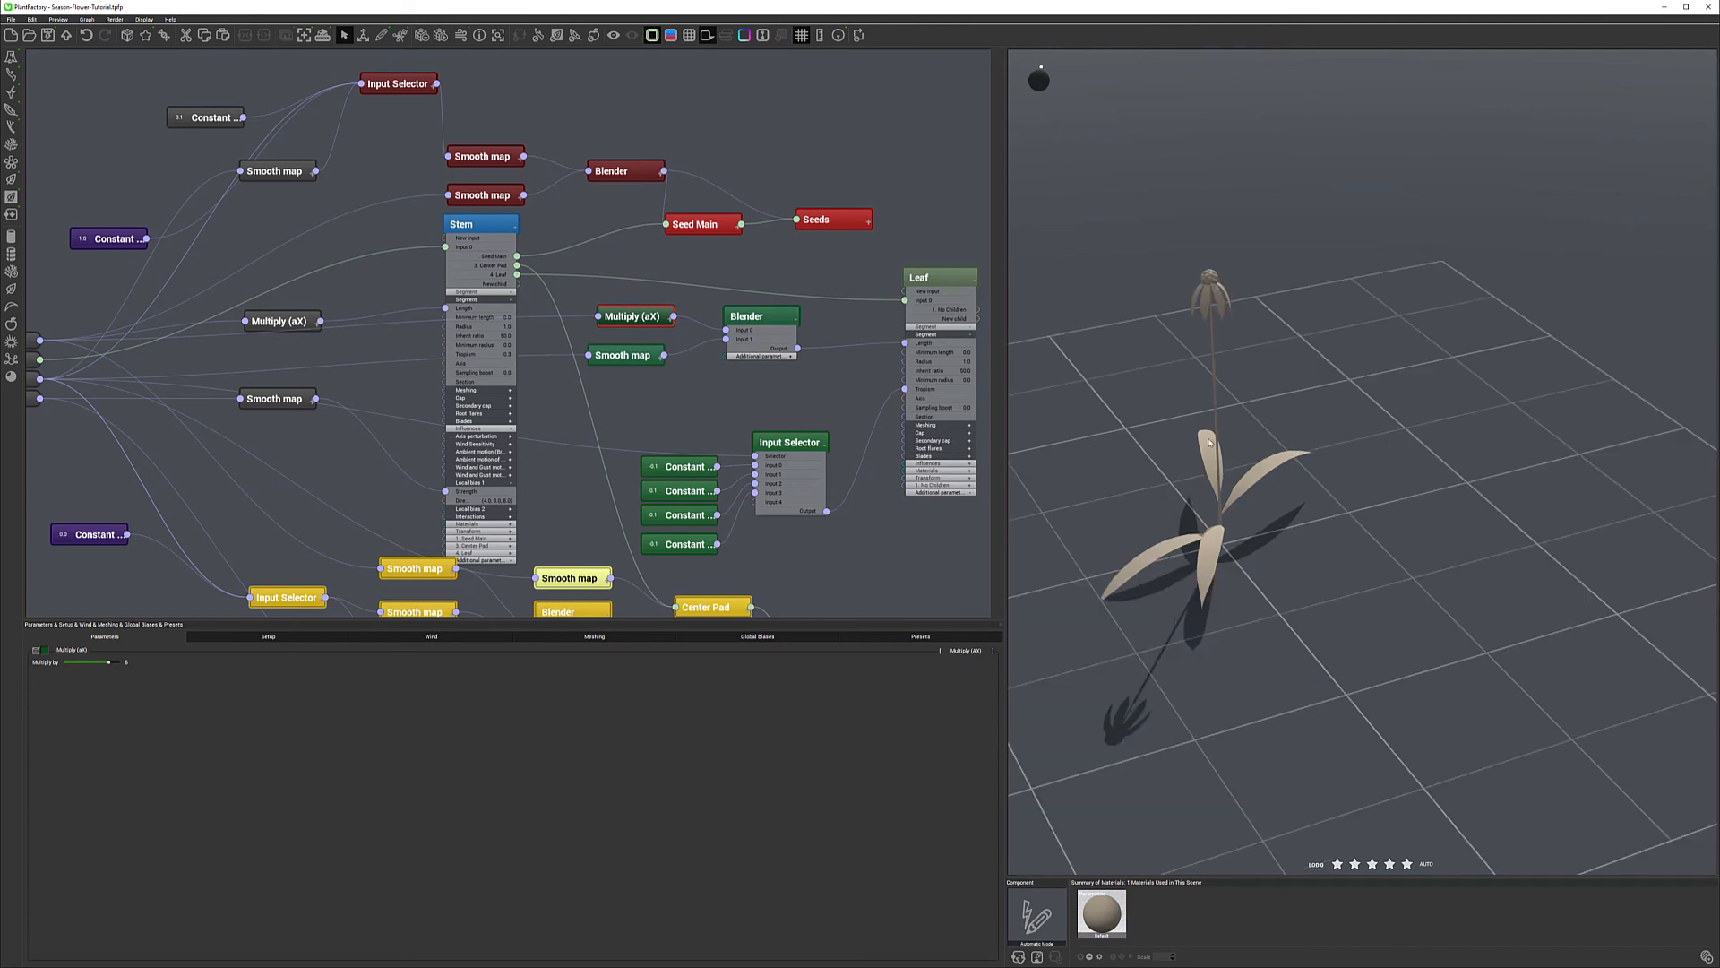
left_click_drag(1495, 409, 1440, 395)
right_click_drag(1439, 395, 1386, 418)
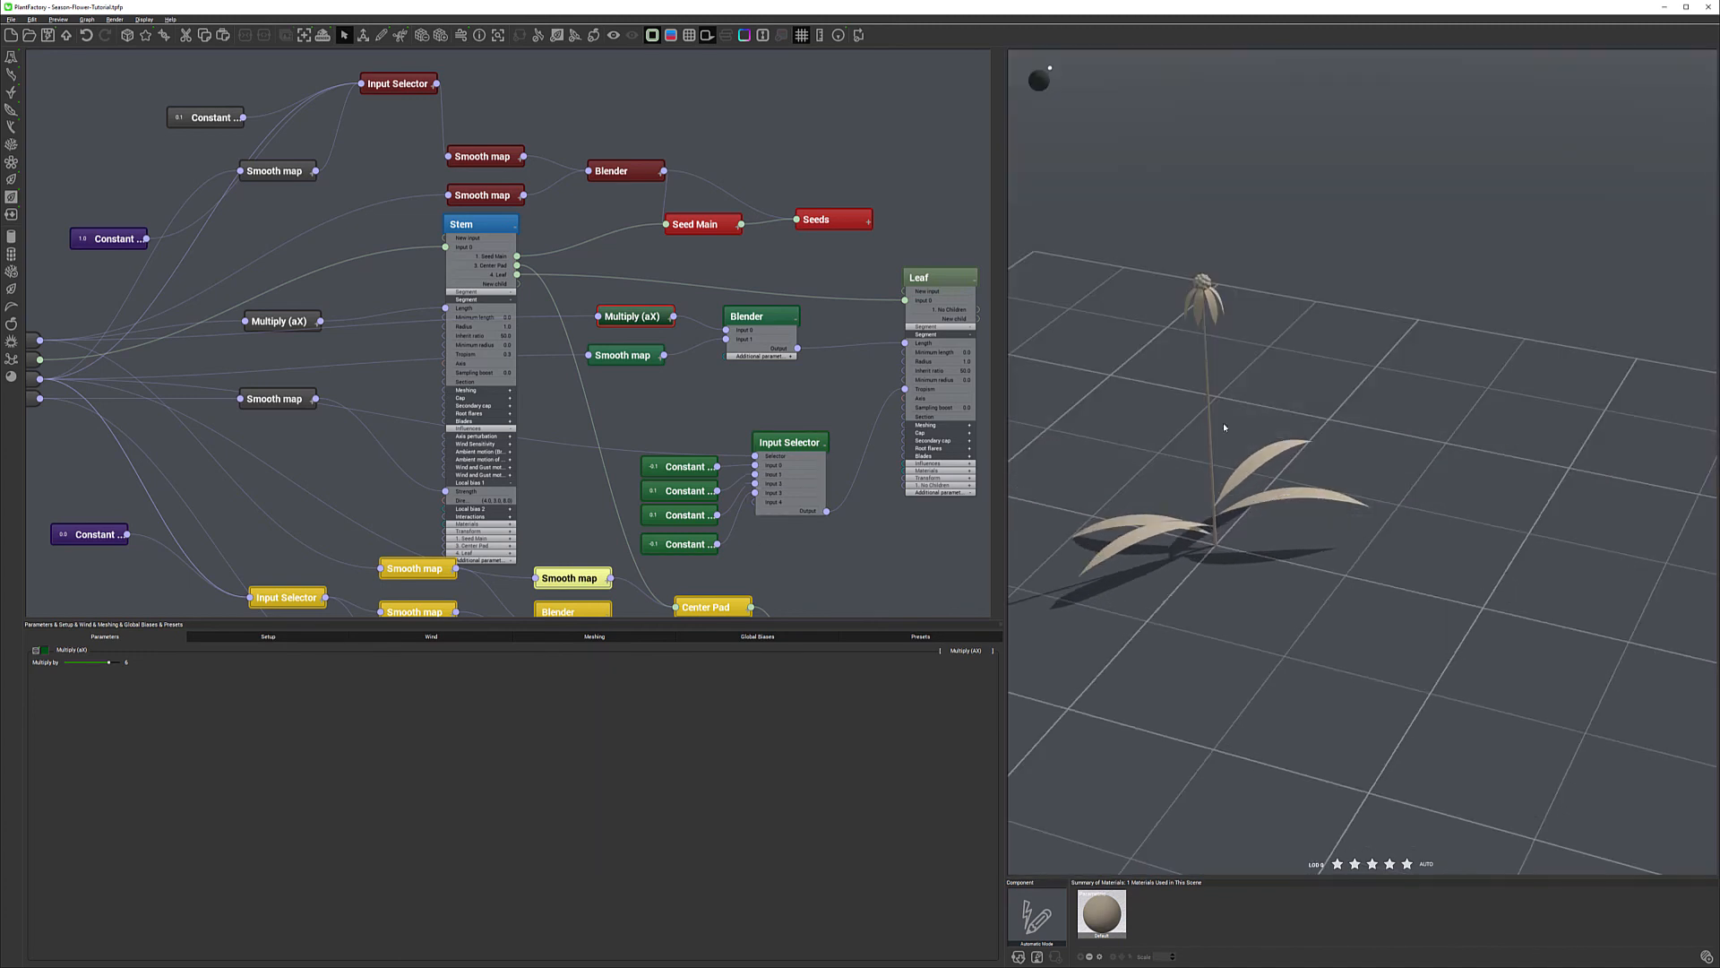
left_click(268, 636)
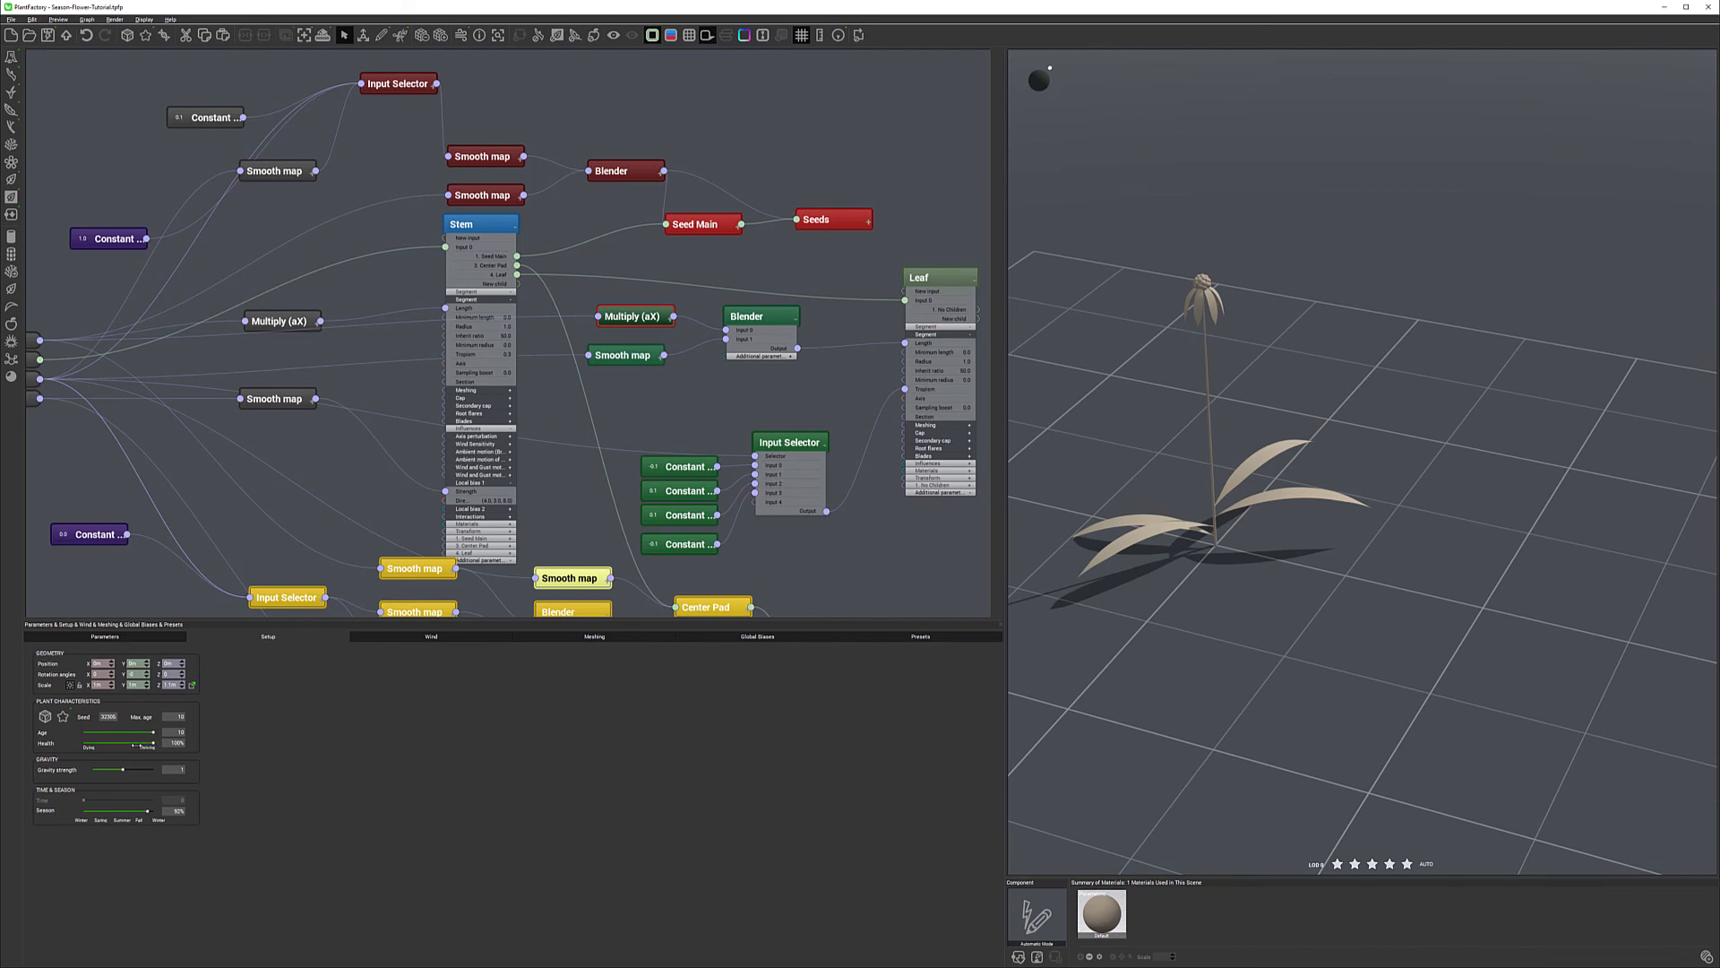
left_click_drag(146, 744, 81, 747)
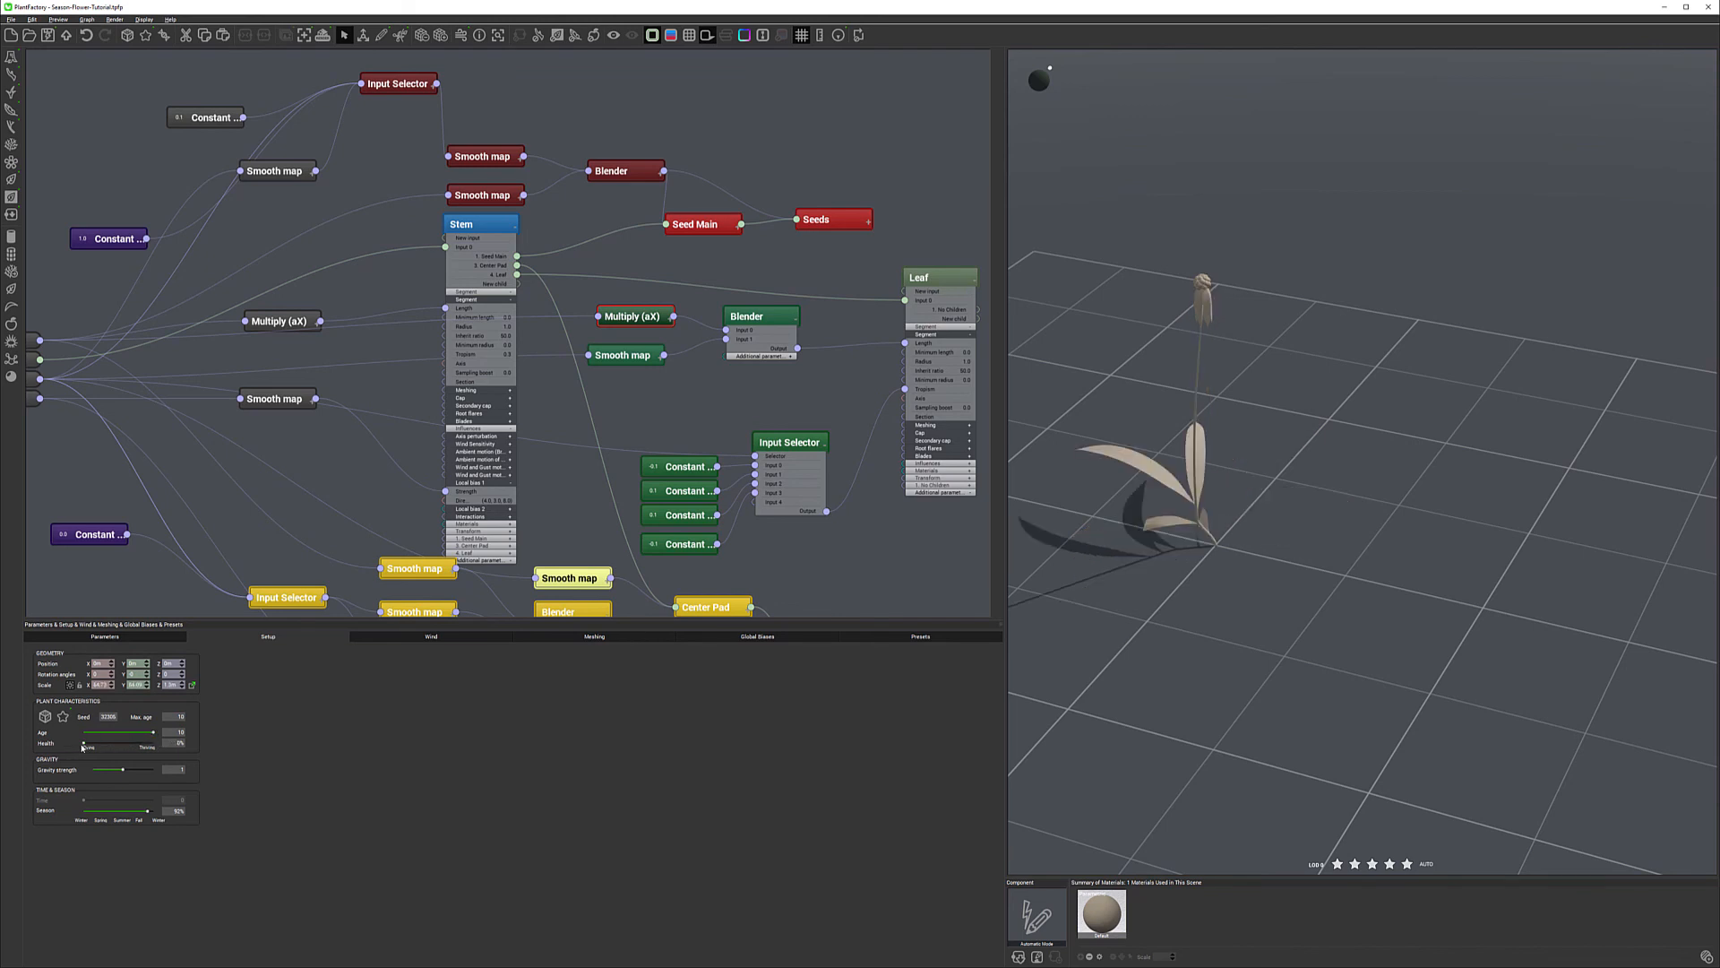
left_click_drag(88, 743, 281, 743)
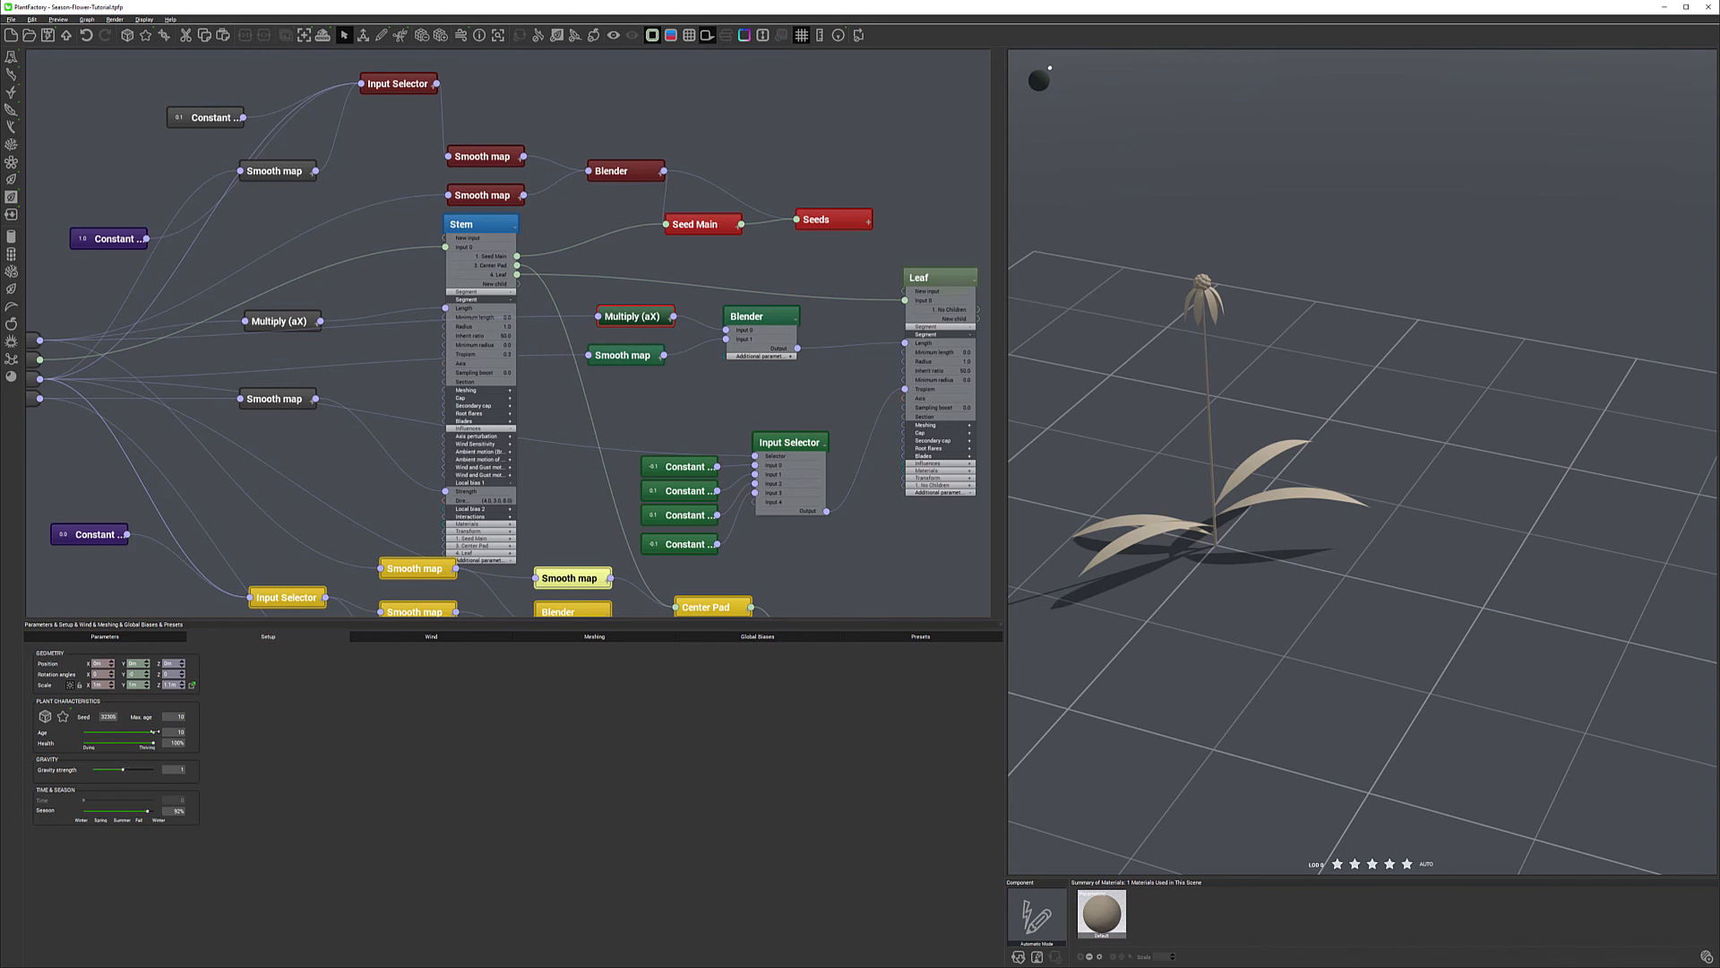
left_click_drag(150, 733, 103, 733)
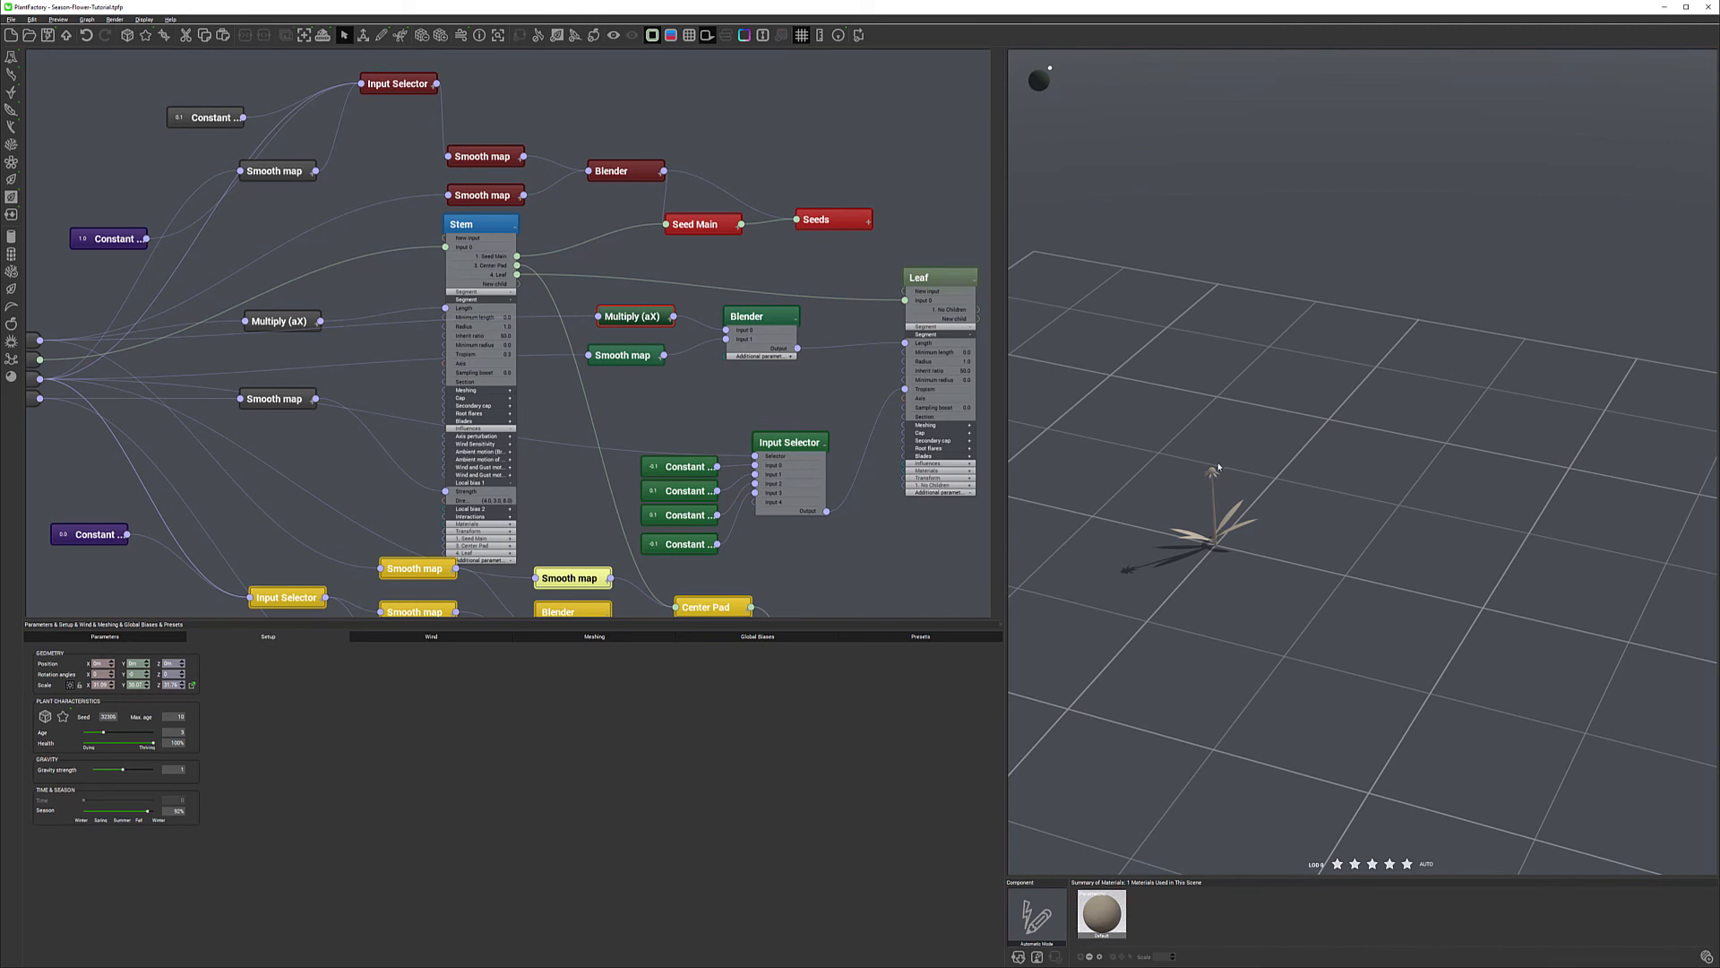
left_click_drag(103, 733, 225, 728)
mouse_move(147, 811)
left_mouse_down()
mouse_move(93, 812)
mouse_move(137, 812)
left_mouse_up()
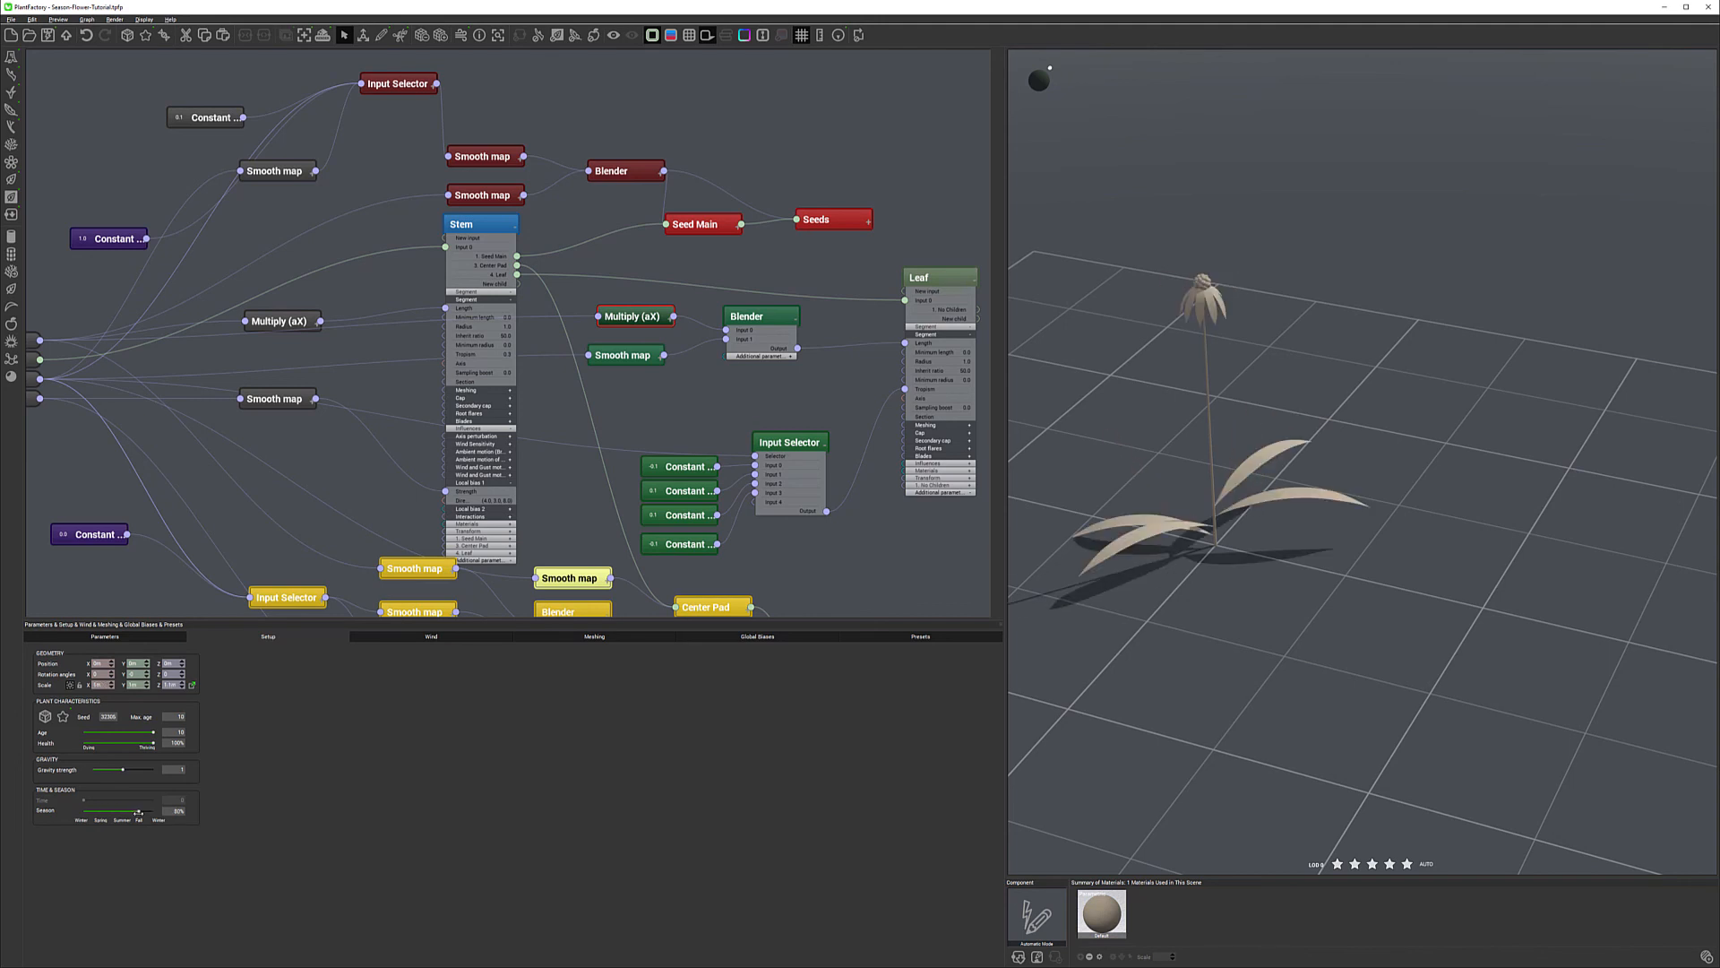
right_click_drag(1237, 449, 1292, 447)
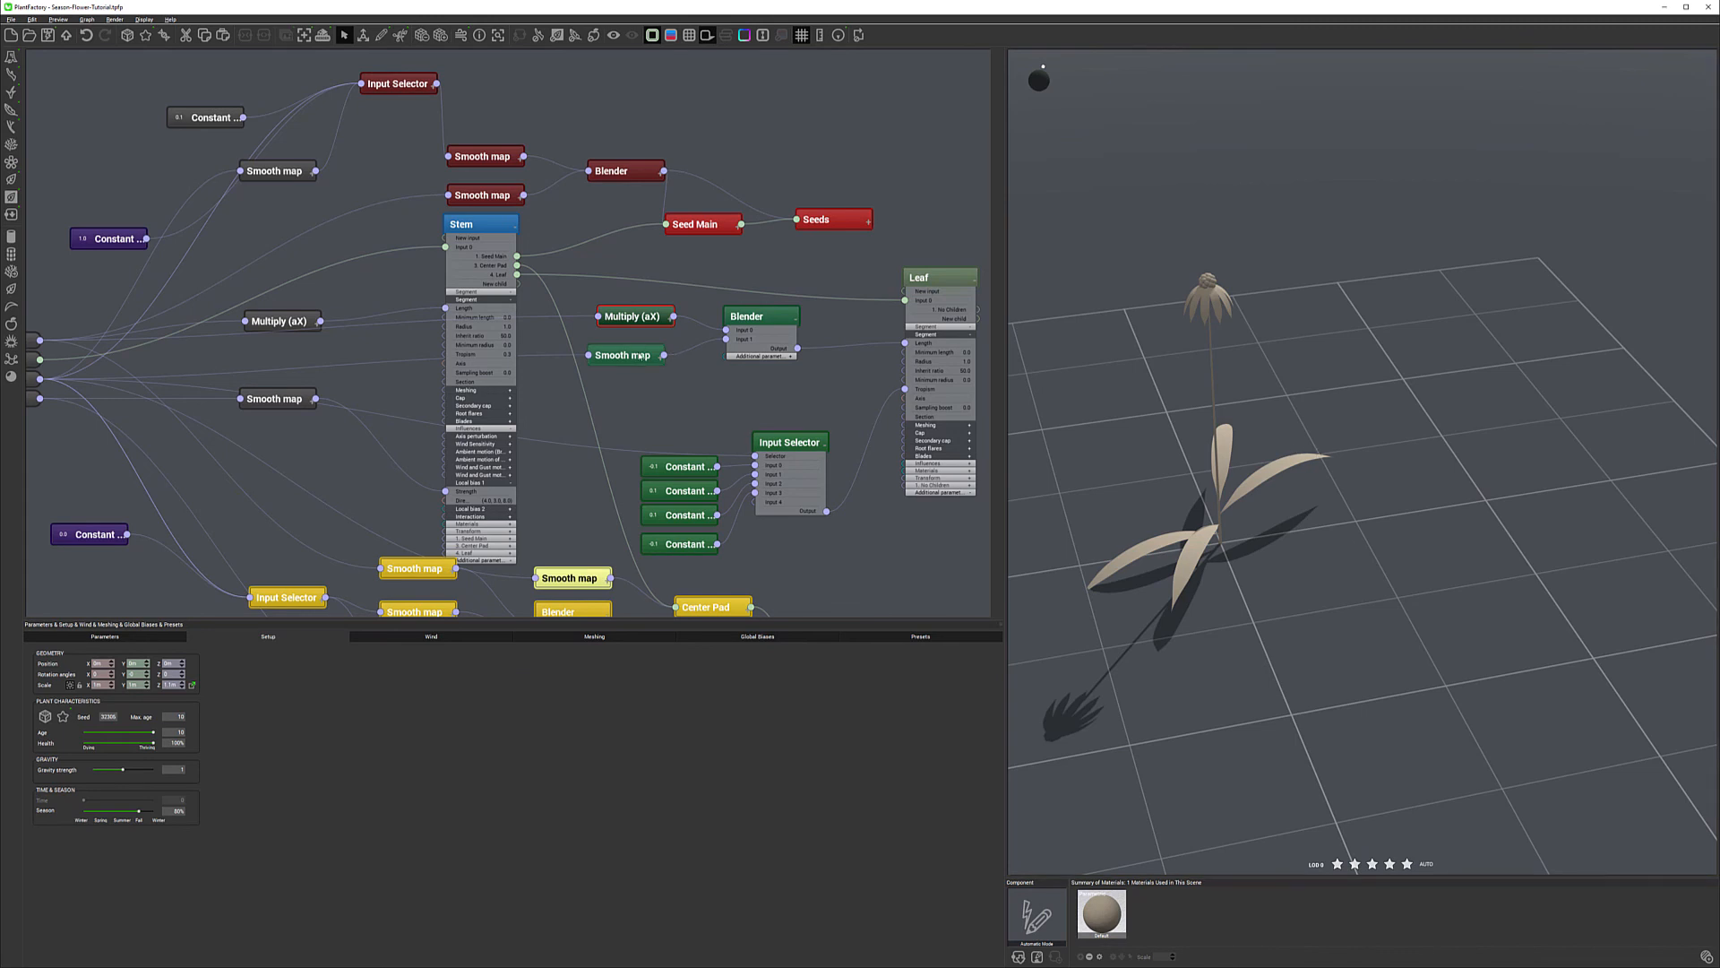
Align the green Smooth map under Multiply (aX) and collapse the leaf Blender, green Input Selector and Leaf nodes.
left_click_drag(640, 355, 646, 353)
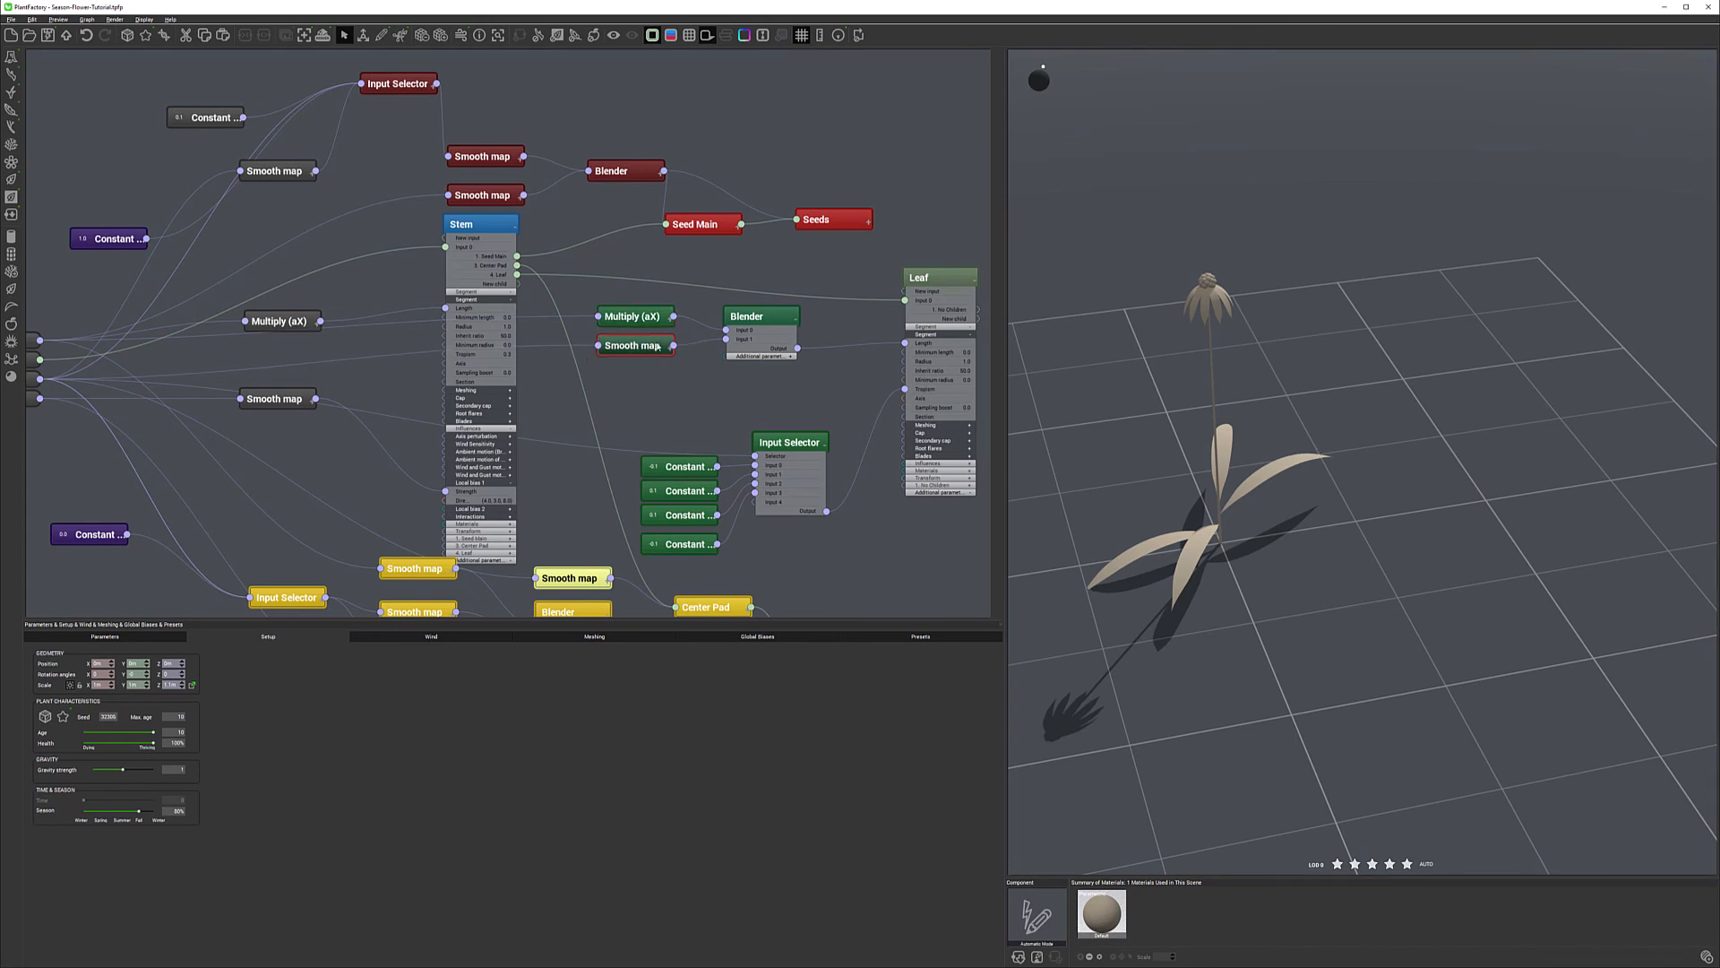
left_click(795, 321)
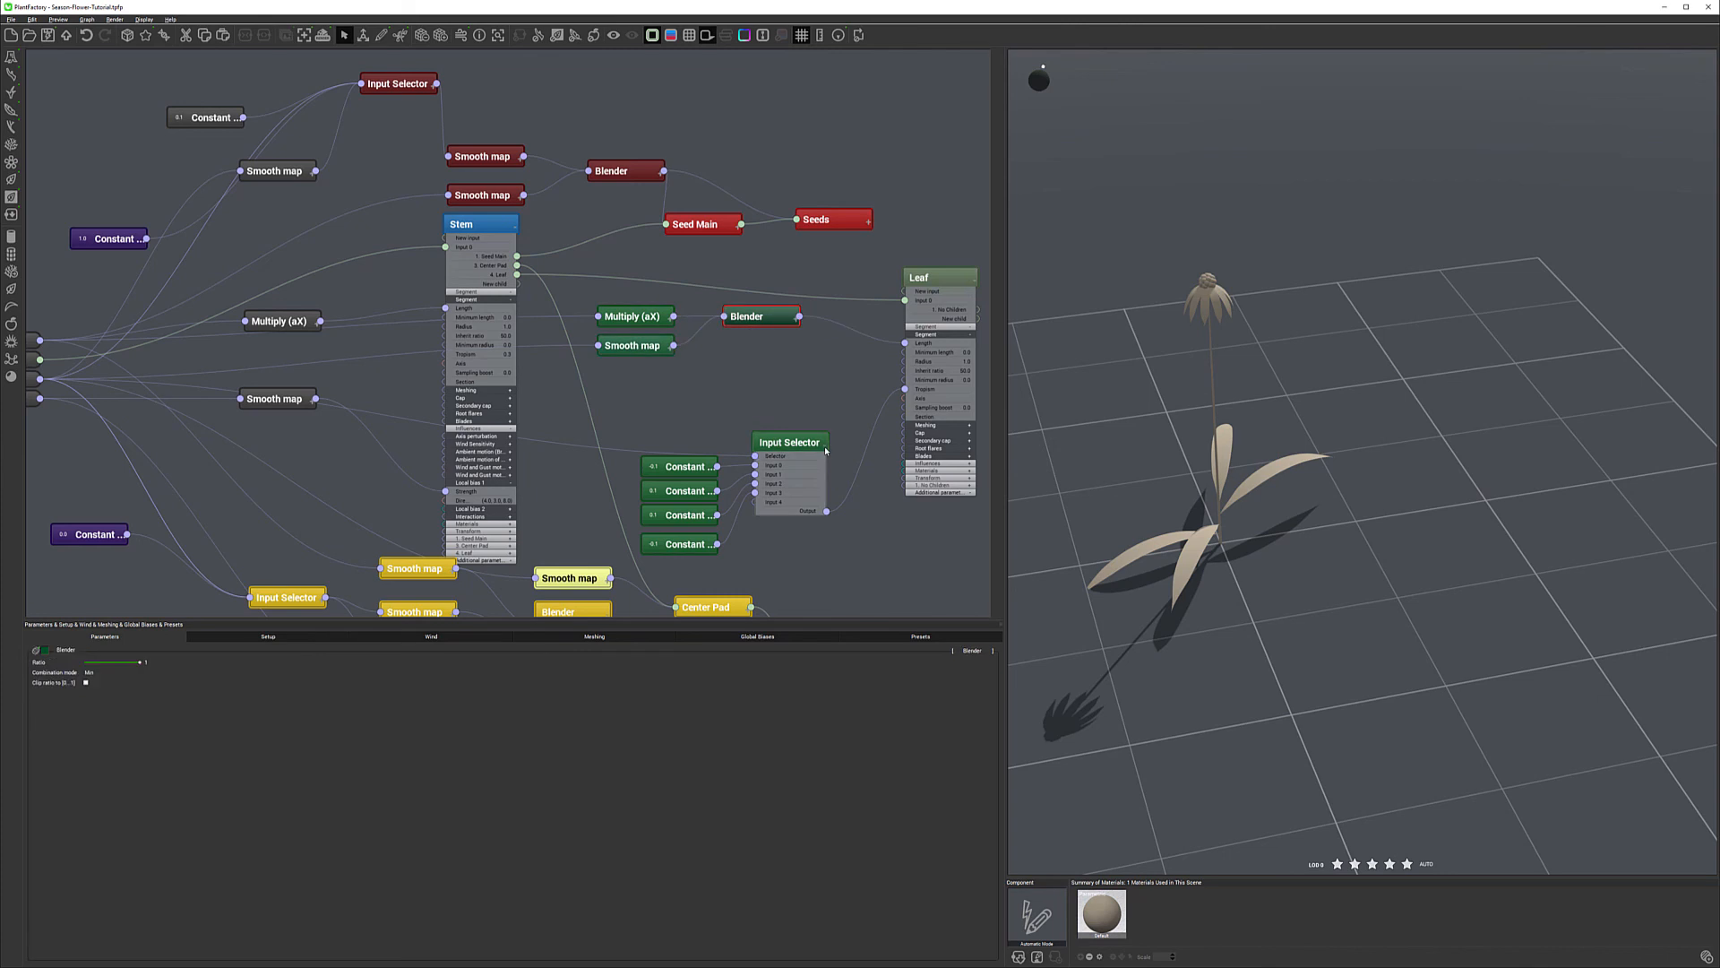
left_click(825, 446)
scroll(877, 473, "down", 2)
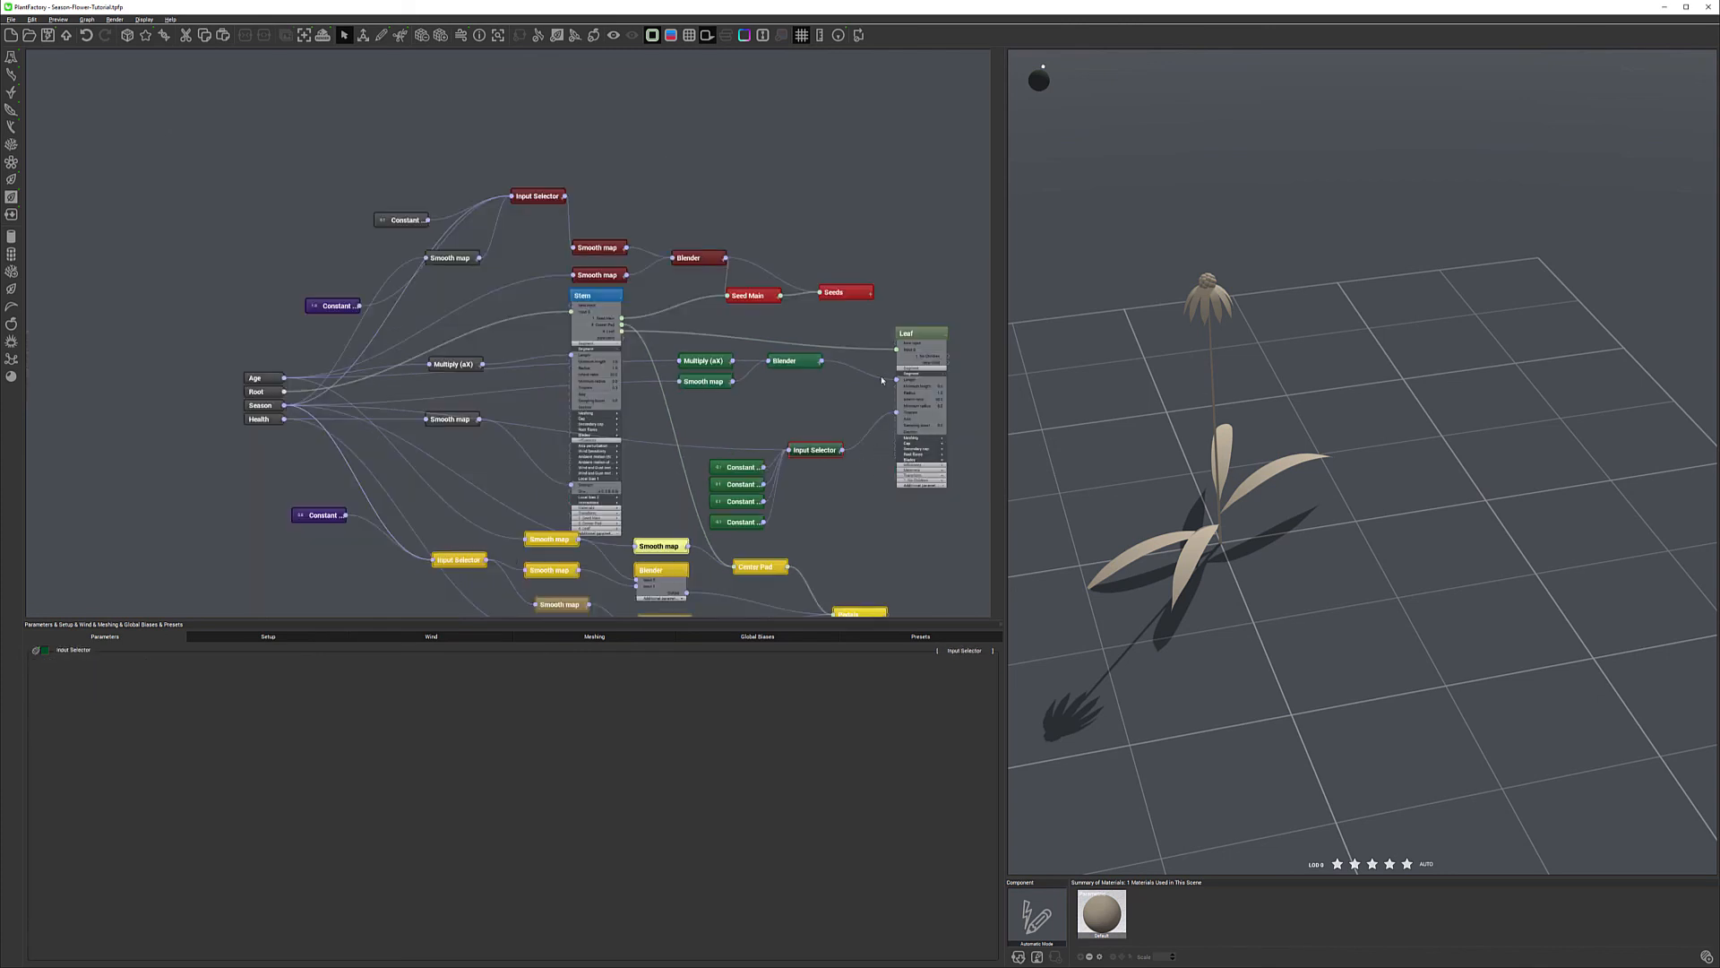
middle_click_drag(827, 527, 791, 461)
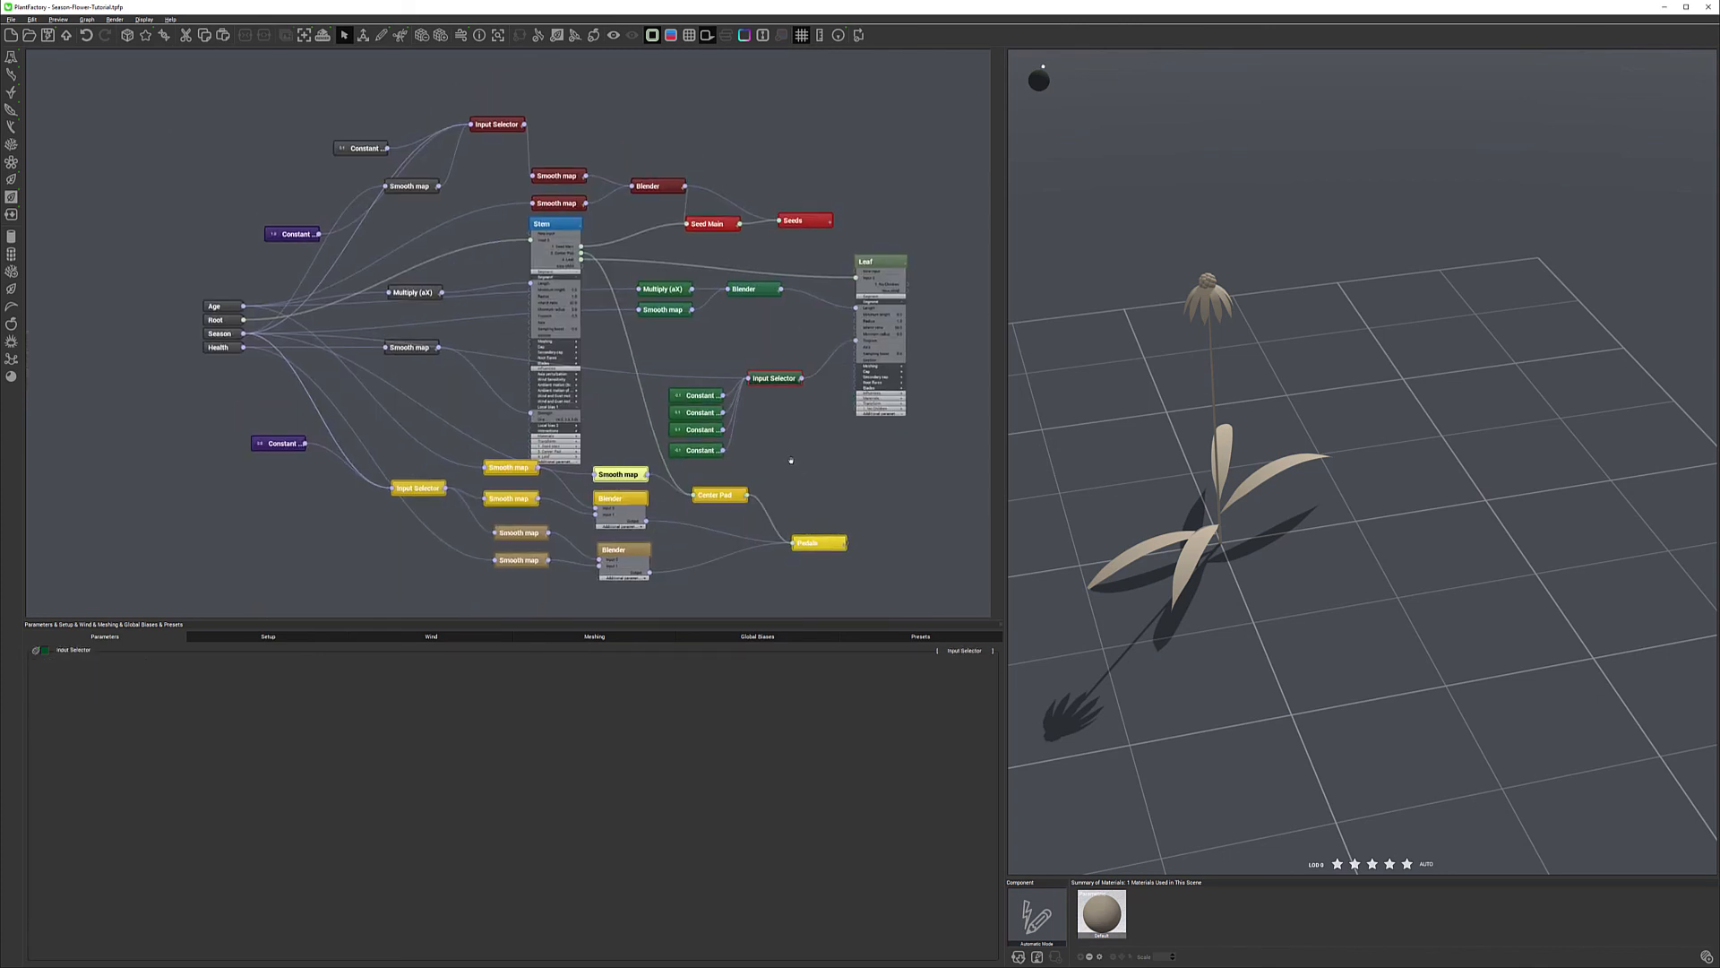
left_click(906, 265)
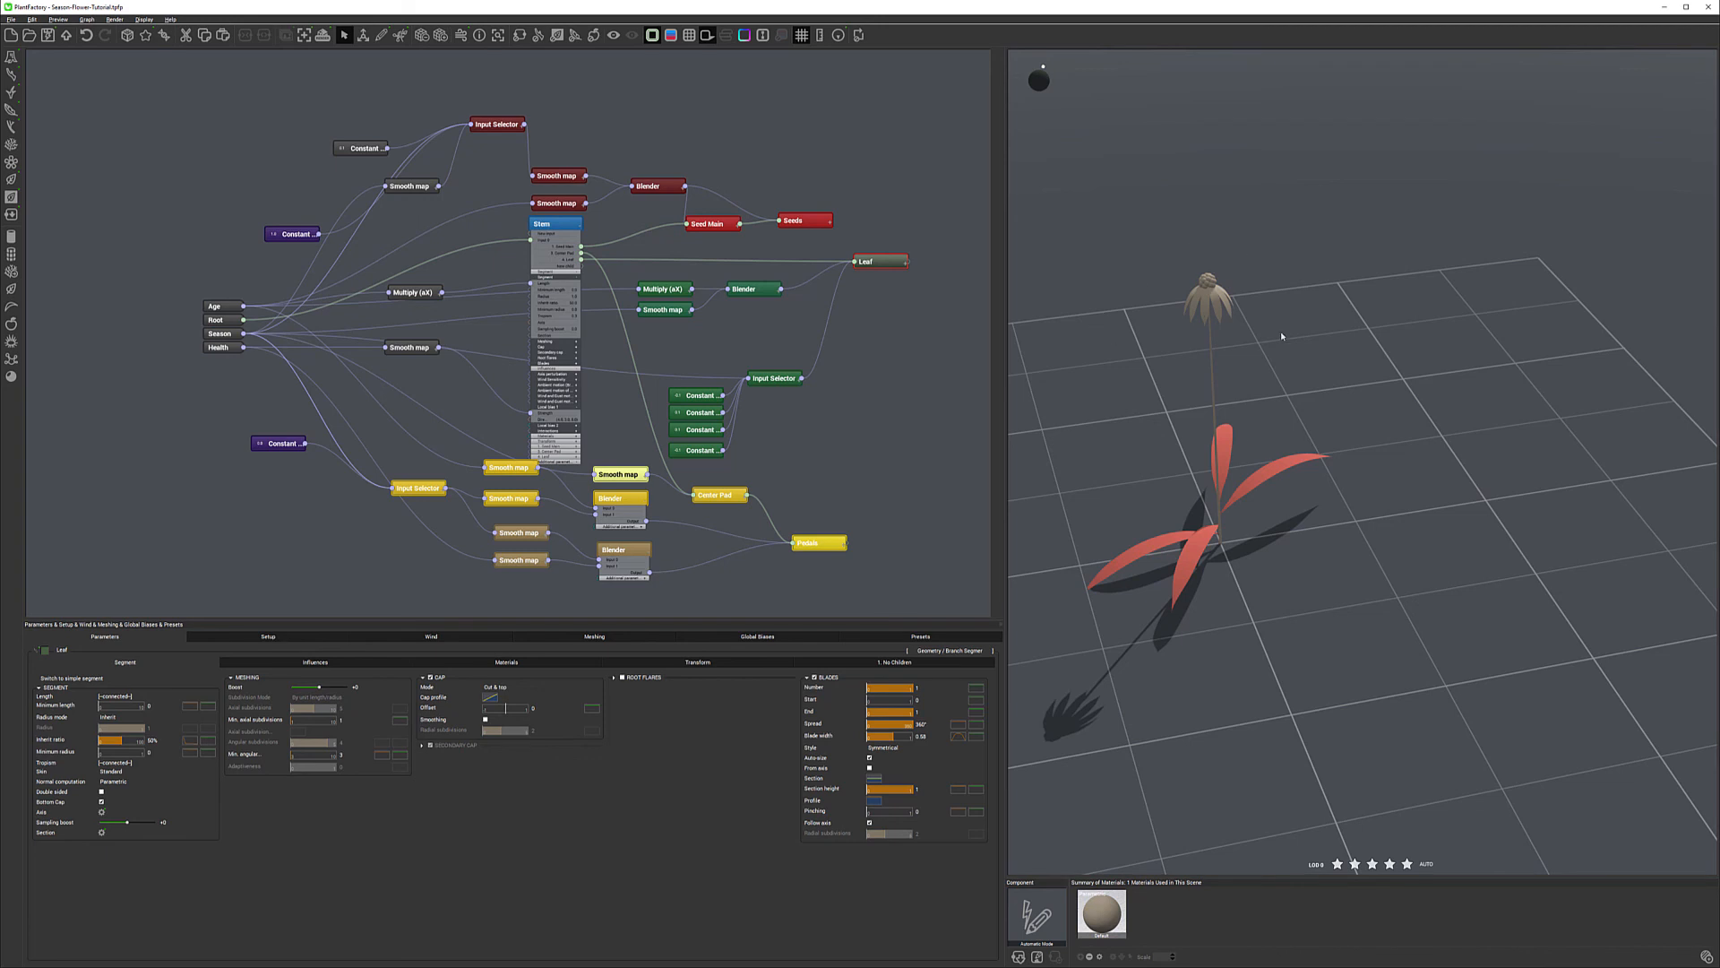
mouse_move(1303, 461)
right_mouse_down()
mouse_move(1308, 417)
mouse_move(1337, 435)
mouse_move(1281, 439)
mouse_move(1319, 446)
right_mouse_up()
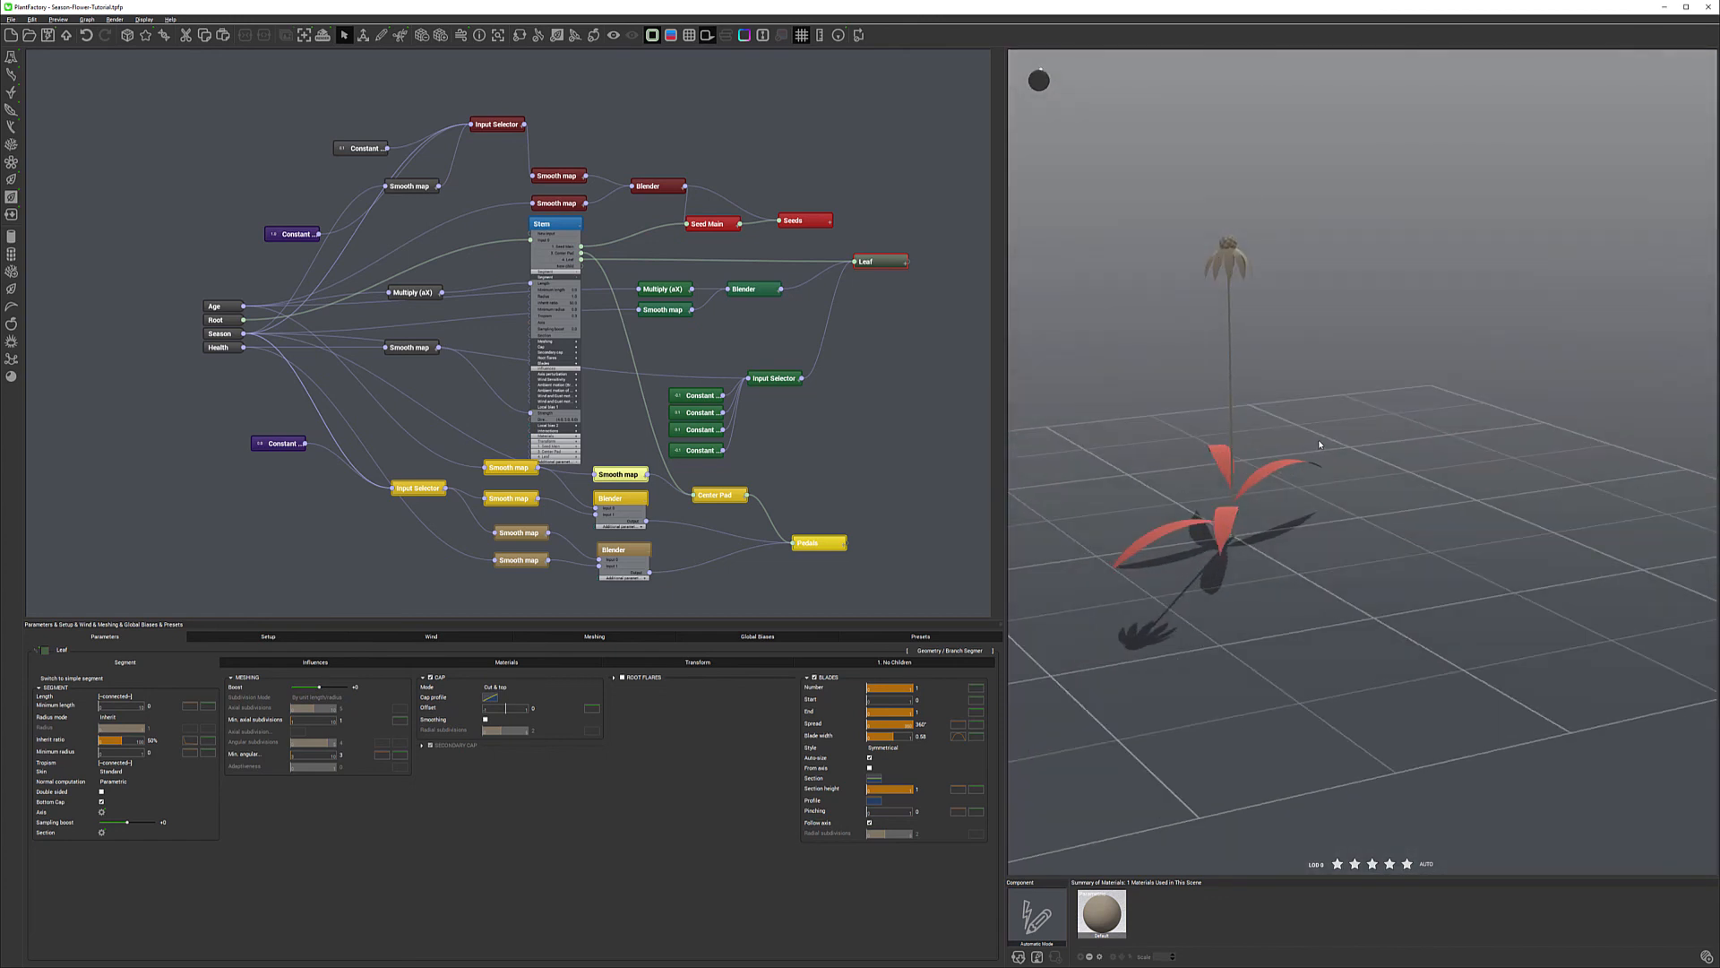